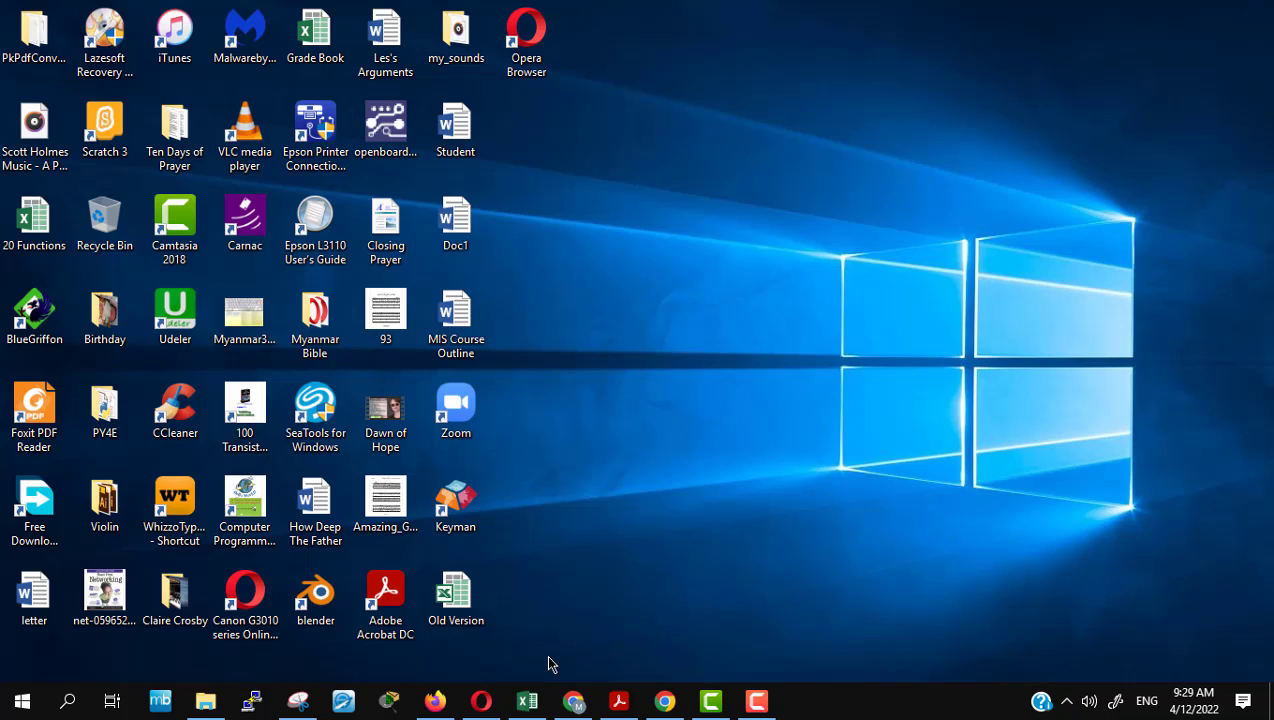
Step: Bring the Firefox window with the Microsoft Excel (Summer 2022) Moodle course page to the front
mouse_move(490, 705)
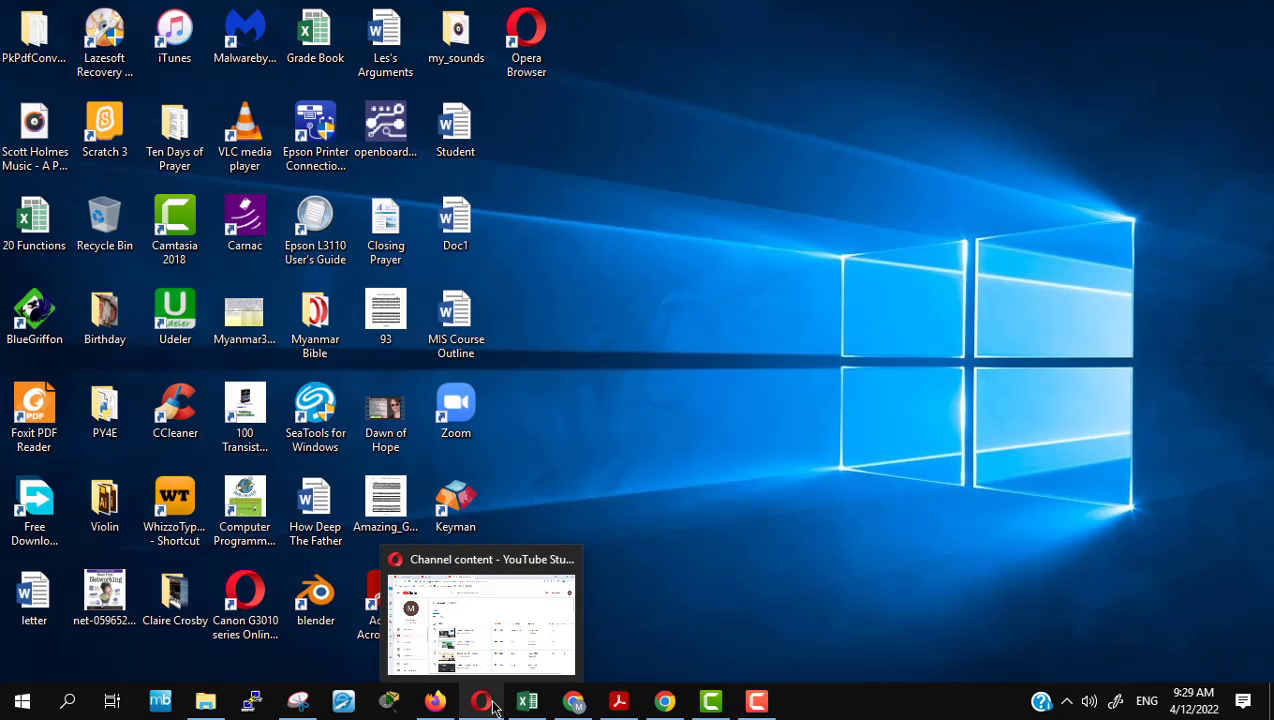
left_click(435, 701)
scroll(754, 432, "up", 3)
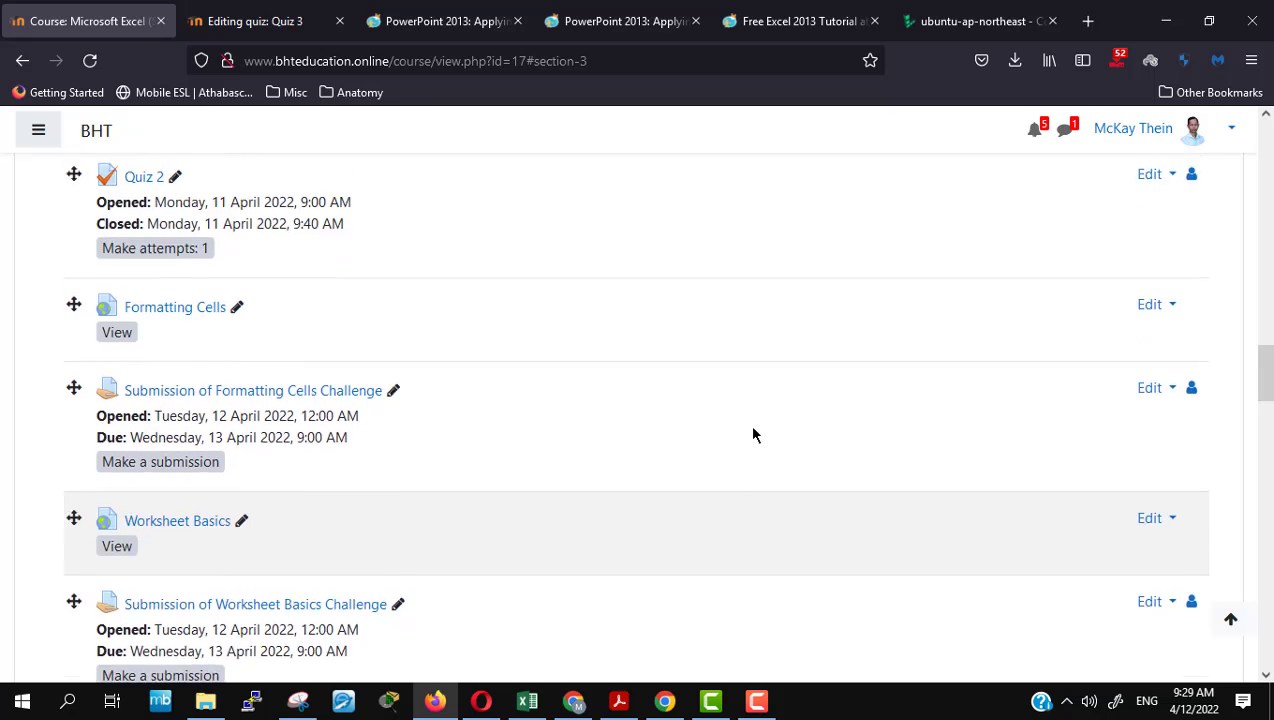
scroll(754, 432, "up", 3)
scroll(754, 432, "up", 5)
scroll(754, 434, "up", 5)
scroll(754, 434, "up", 8)
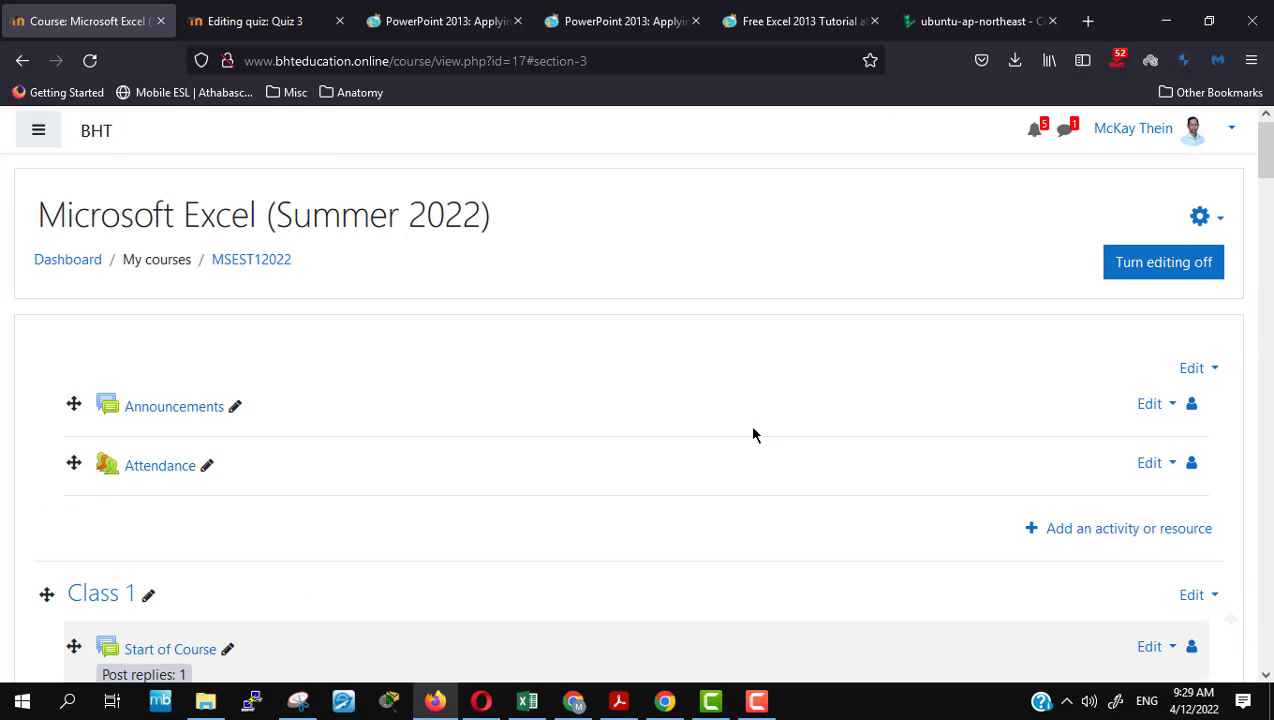
scroll(754, 434, "down", 5)
scroll(754, 432, "down", 5)
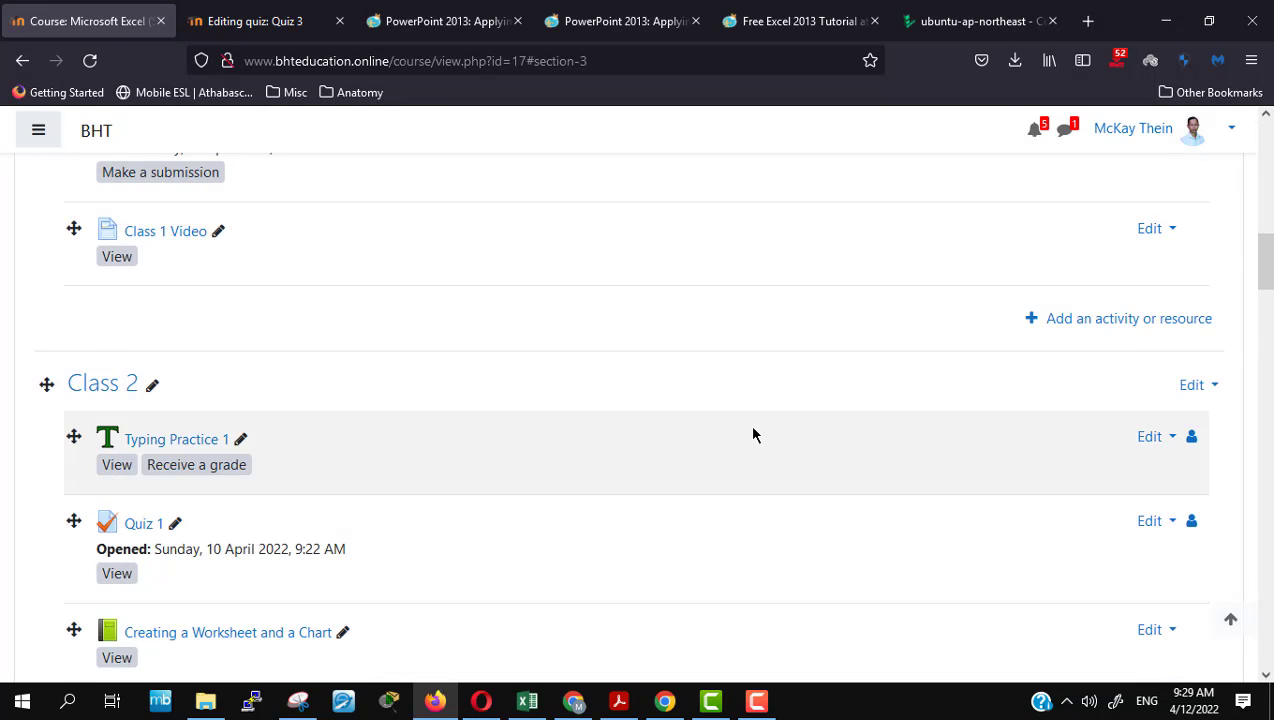
scroll(754, 432, "down", 5)
scroll(754, 432, "down", 3)
scroll(754, 434, "down", 3)
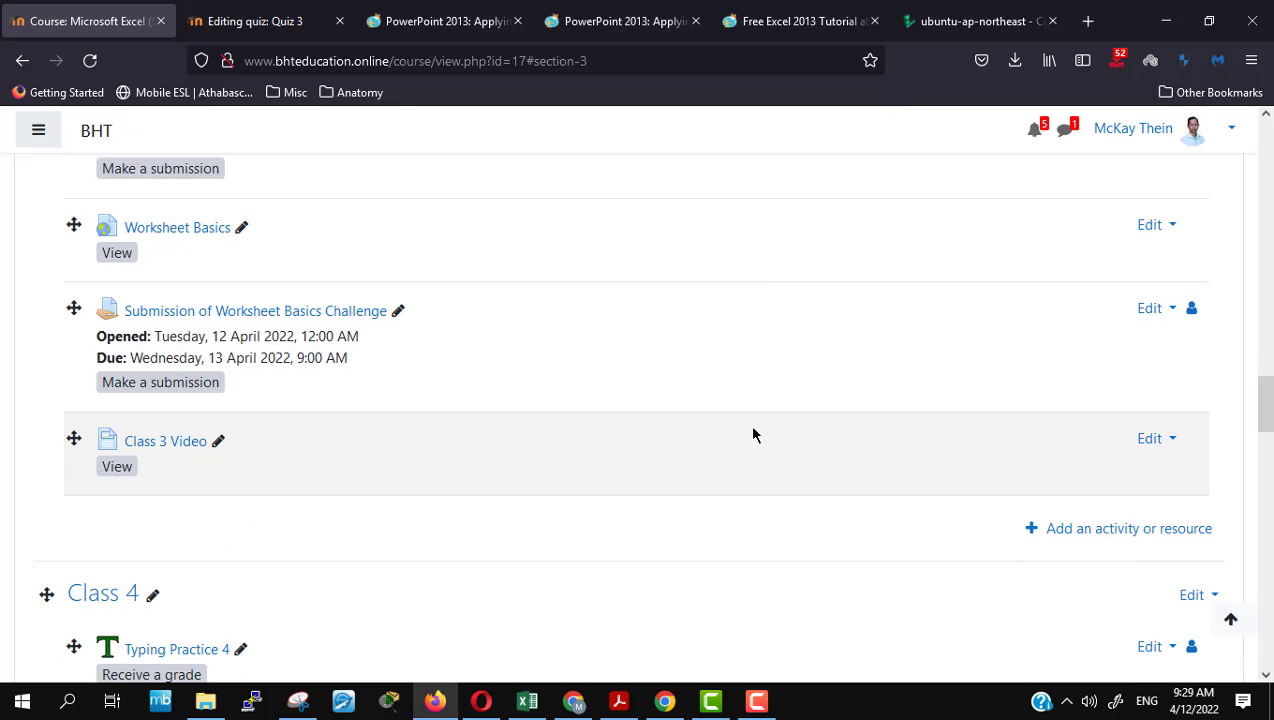
left_click(161, 441)
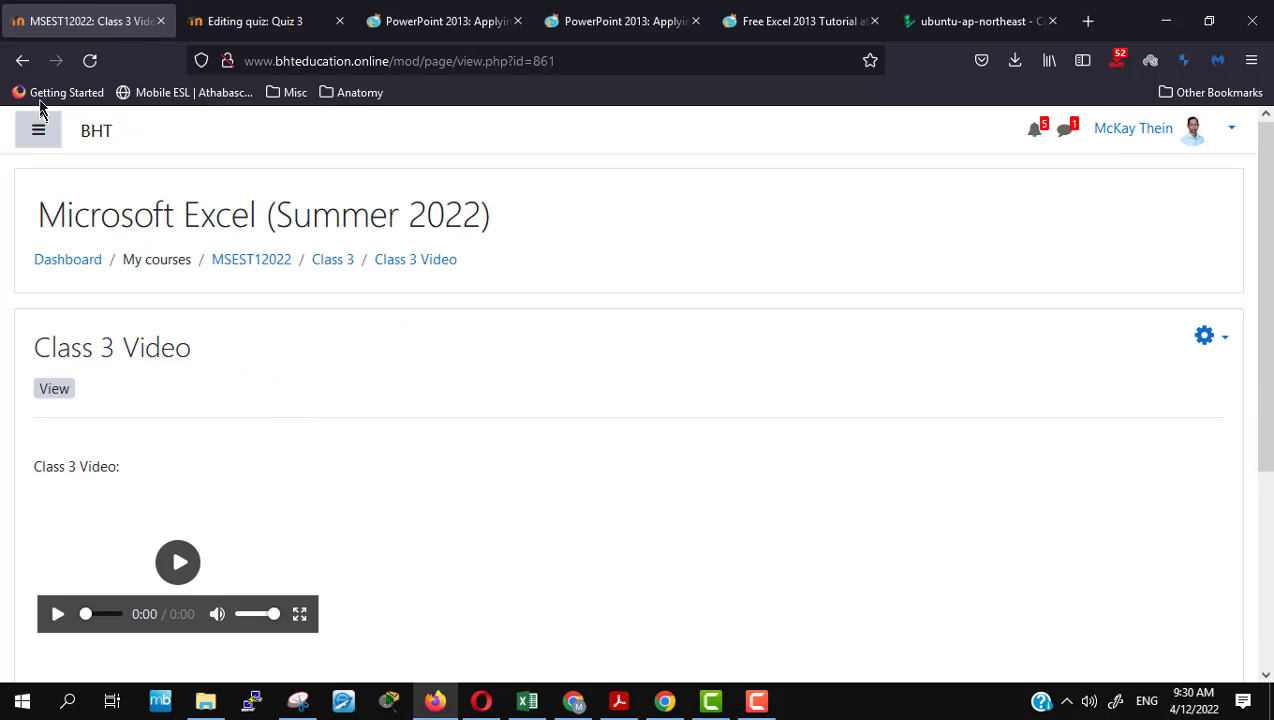
left_click(22, 60)
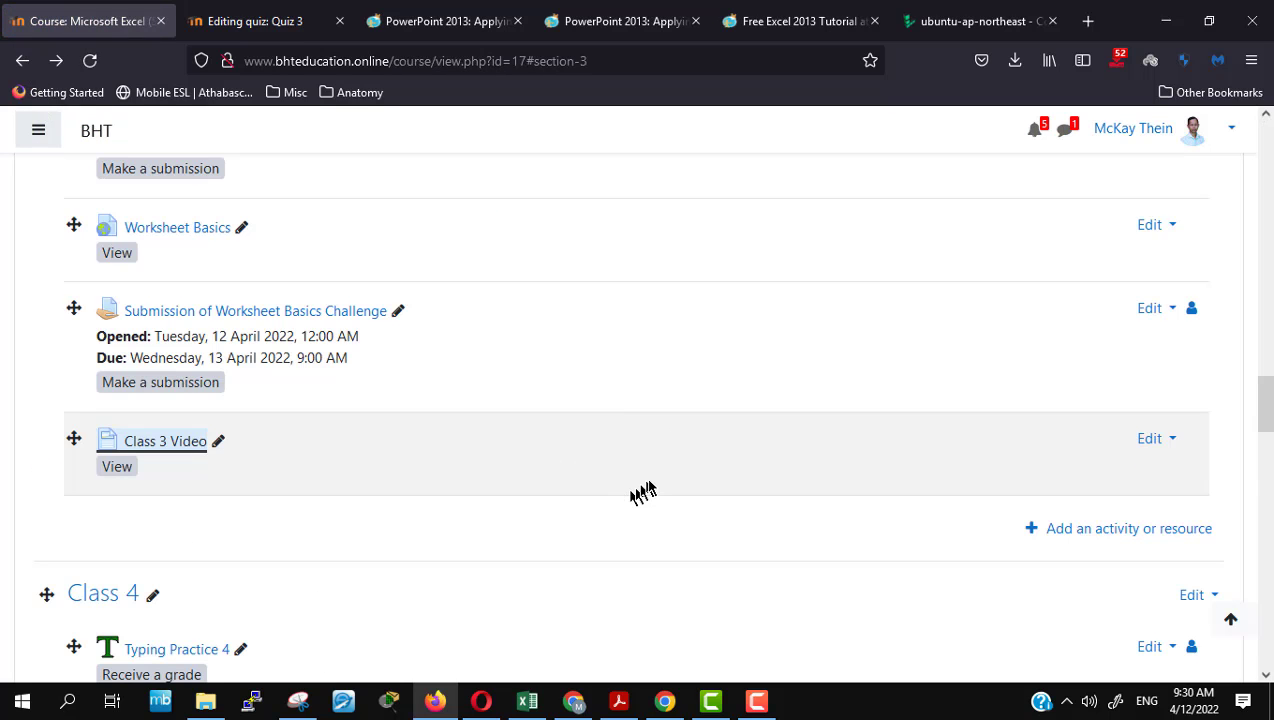
scroll(645, 488, "down", 3)
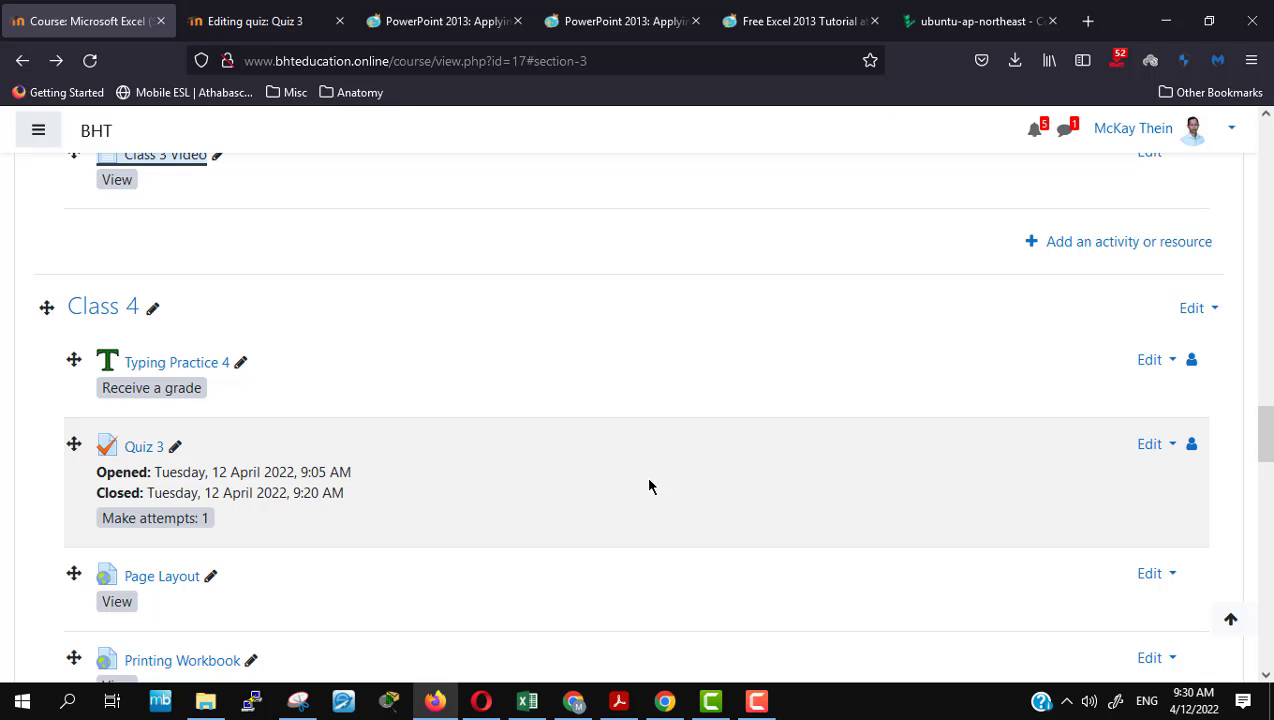
scroll(648, 486, "down", 2)
scroll(648, 486, "up", 2)
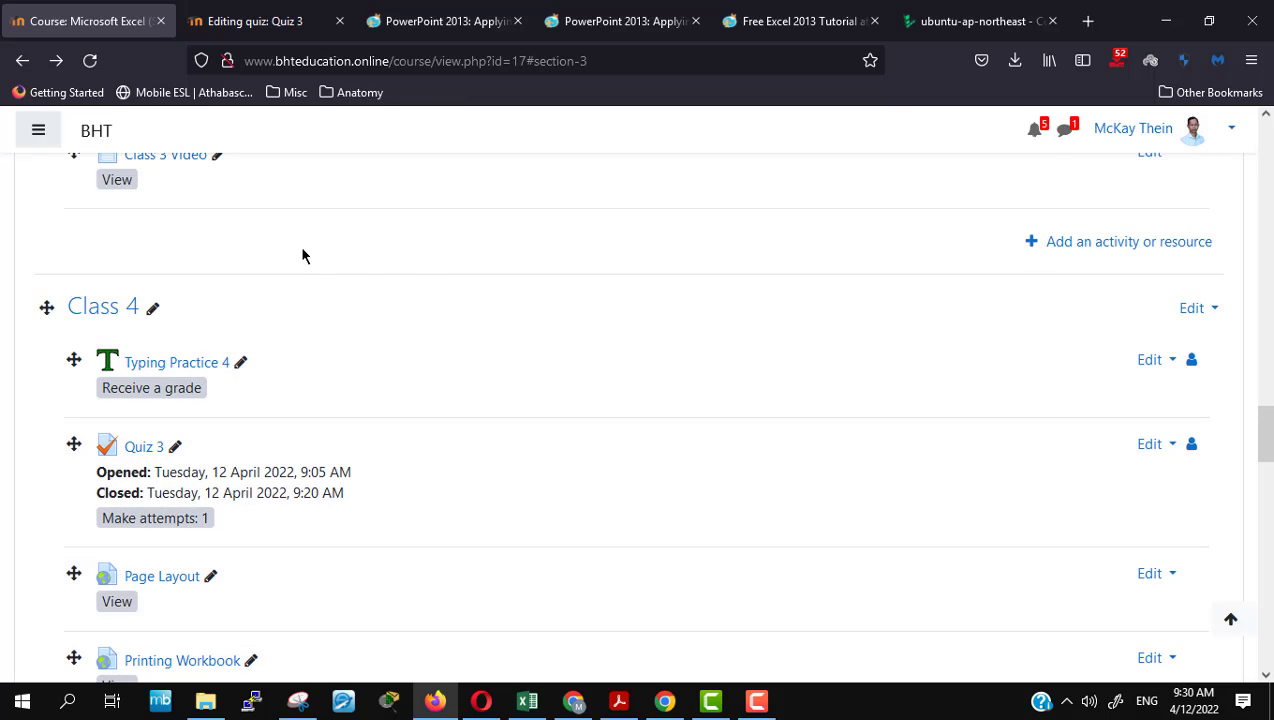
scroll(469, 315, "down", 1)
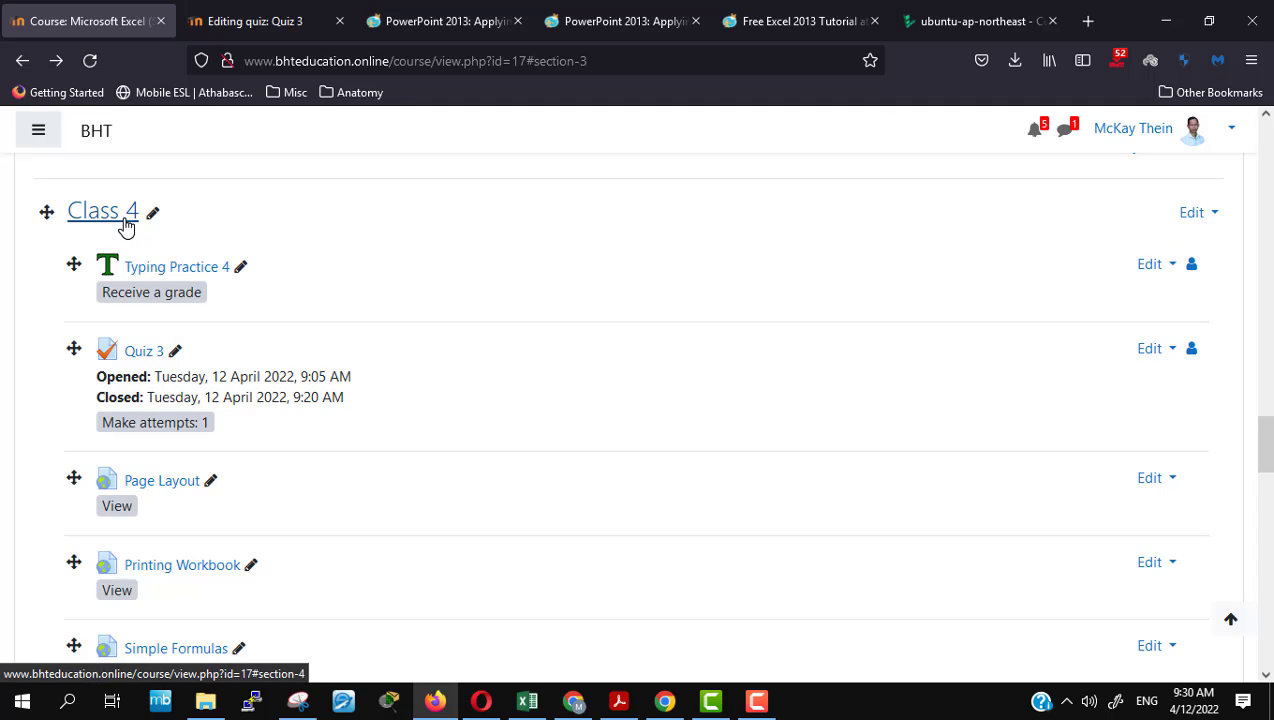
Step: Check all Typing Practice 4 grades, then open Quiz 3 from the Class 4 section
left_click(155, 268)
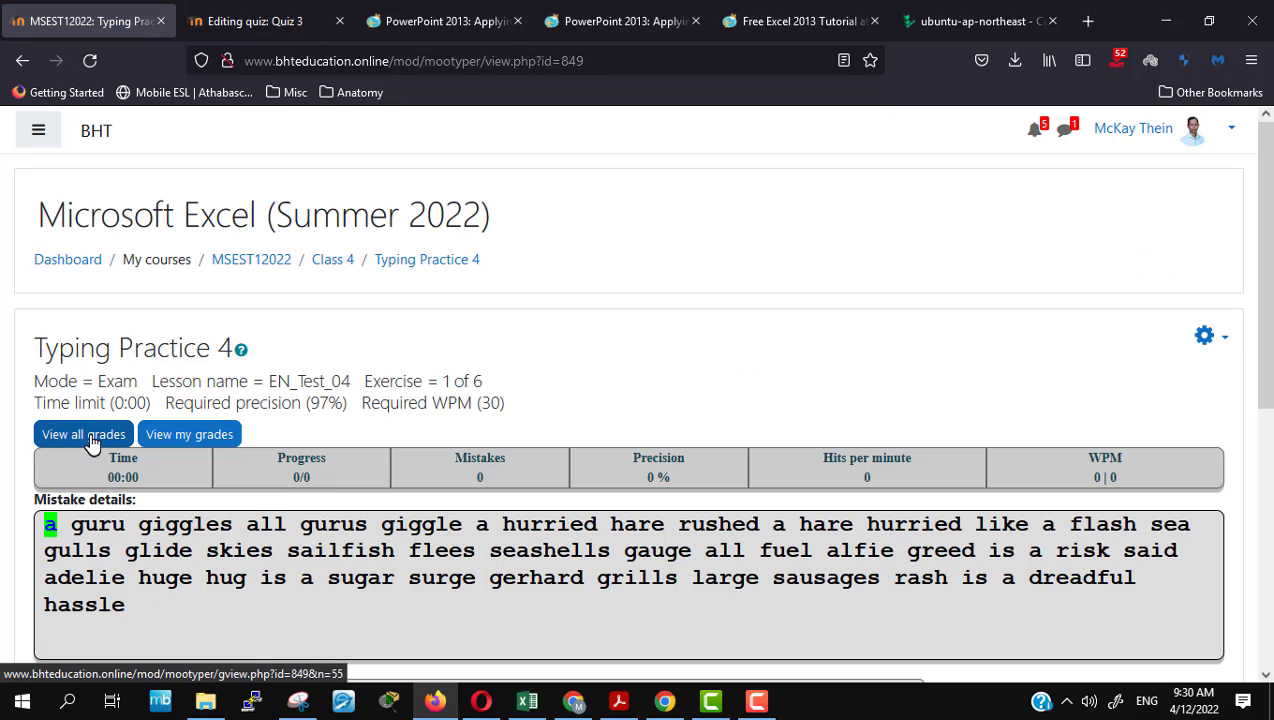
left_click(100, 444)
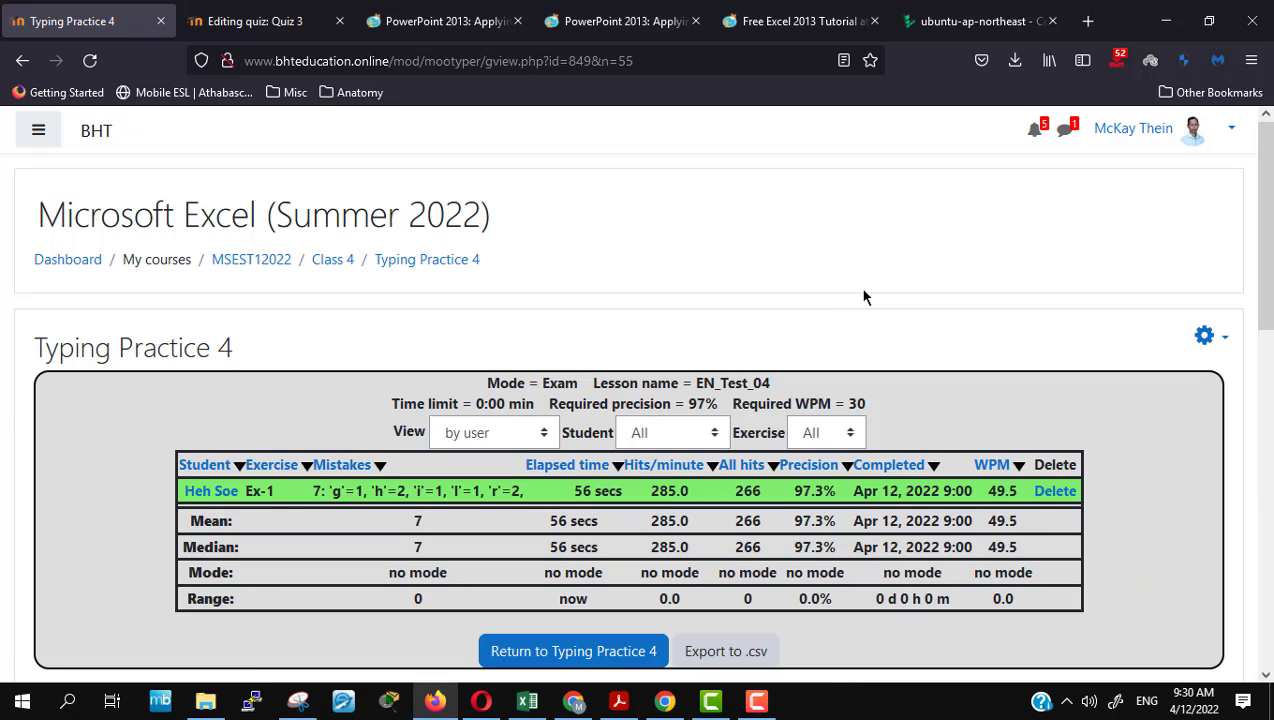
left_click(24, 64)
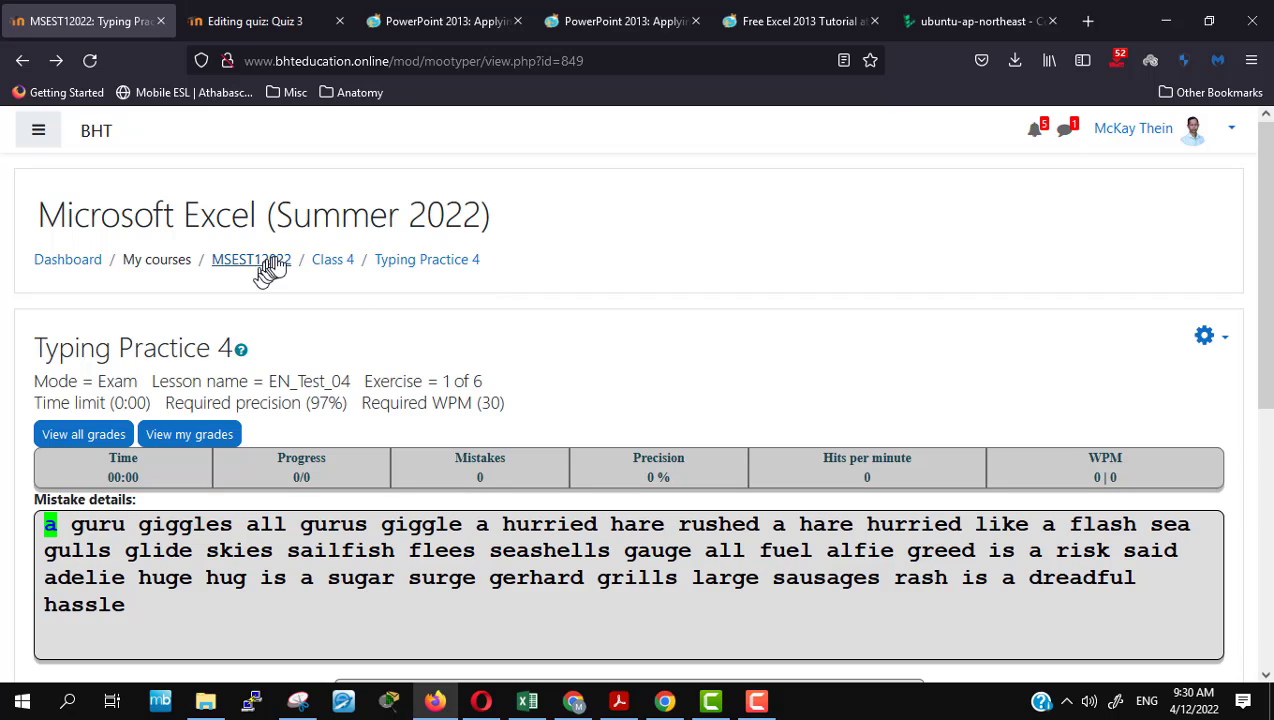
left_click(333, 260)
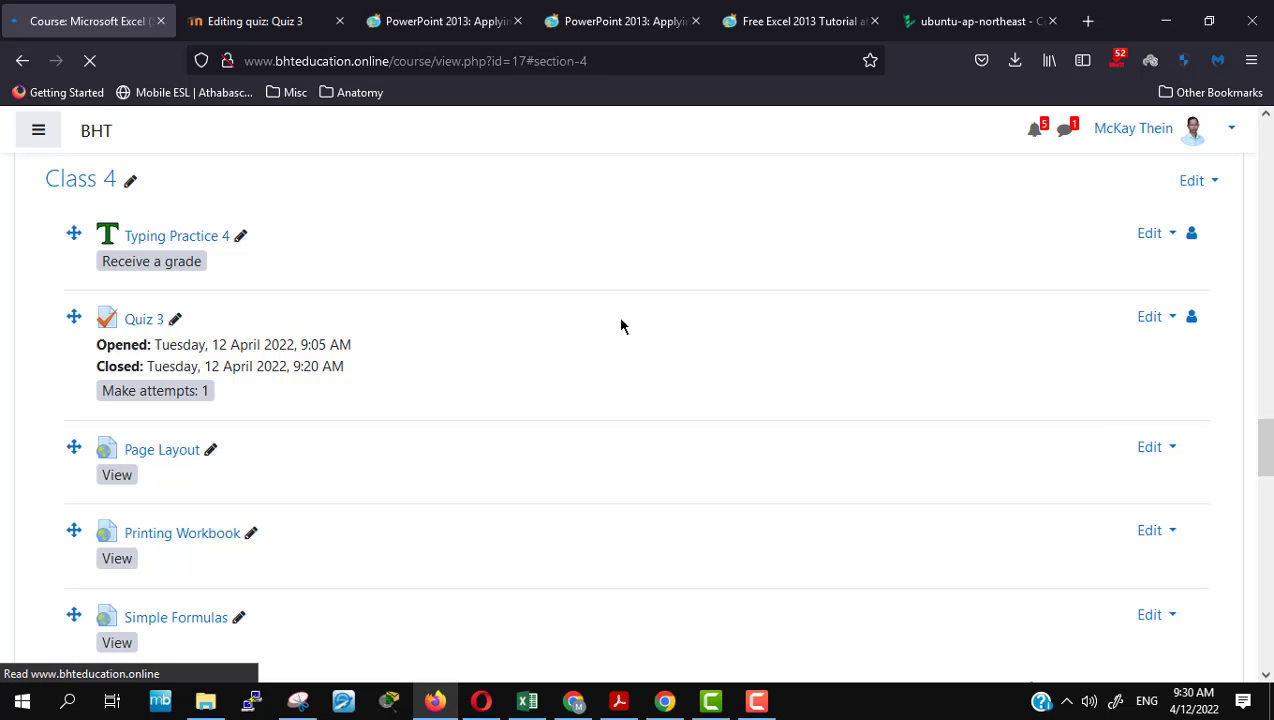
left_click(131, 322)
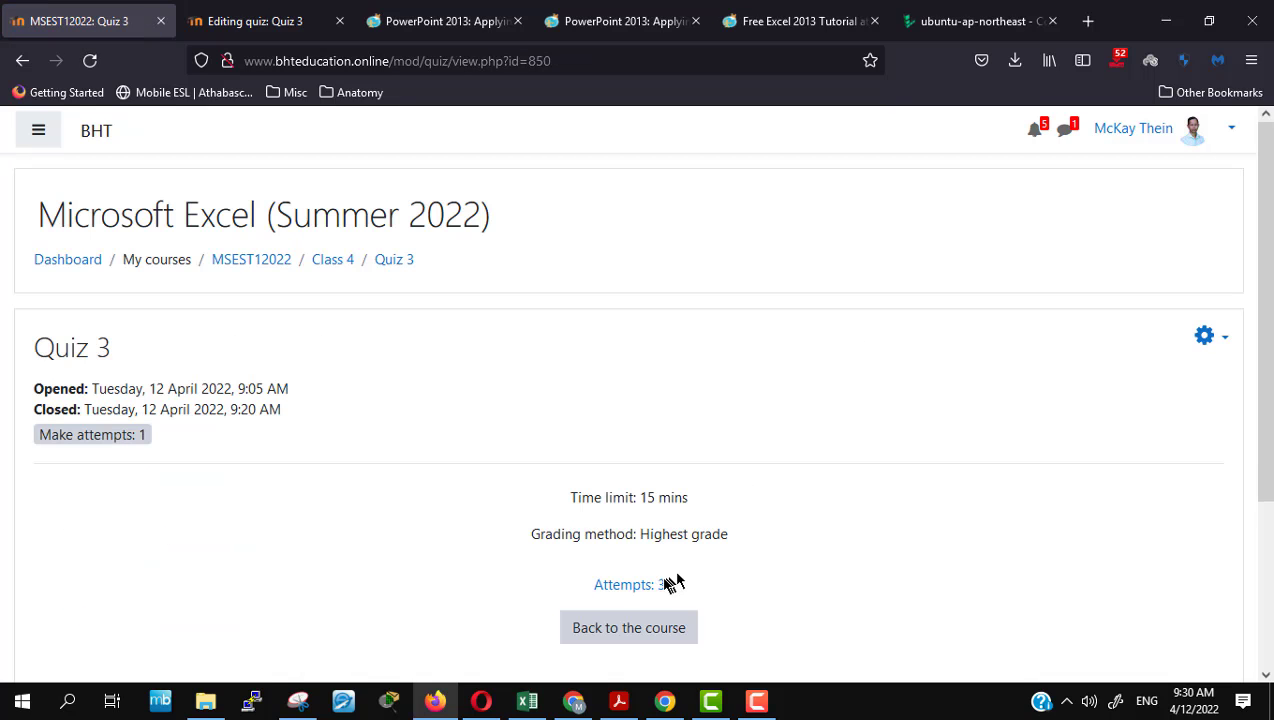
Step: Delete the 19-second zero-score attempt from the Quiz 3 attempts report
left_click(640, 588)
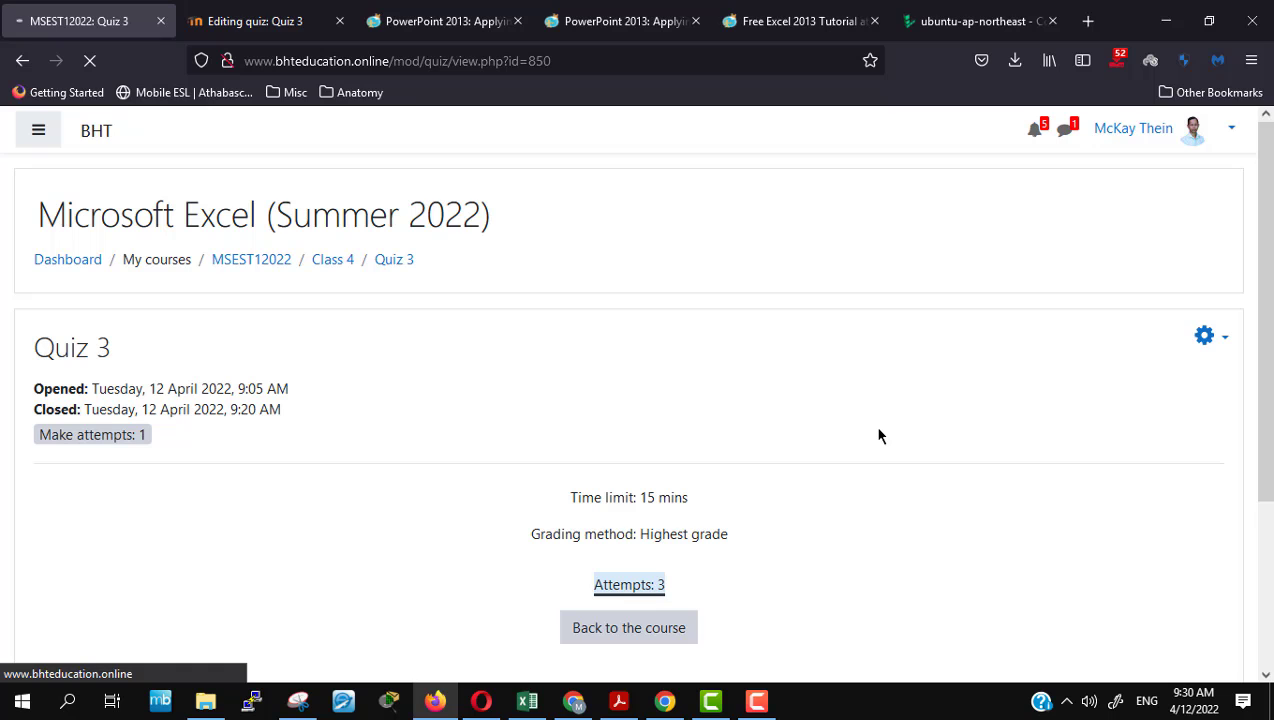
scroll(876, 430, "down", 4)
scroll(876, 430, "down", 2)
scroll(876, 430, "down", 5)
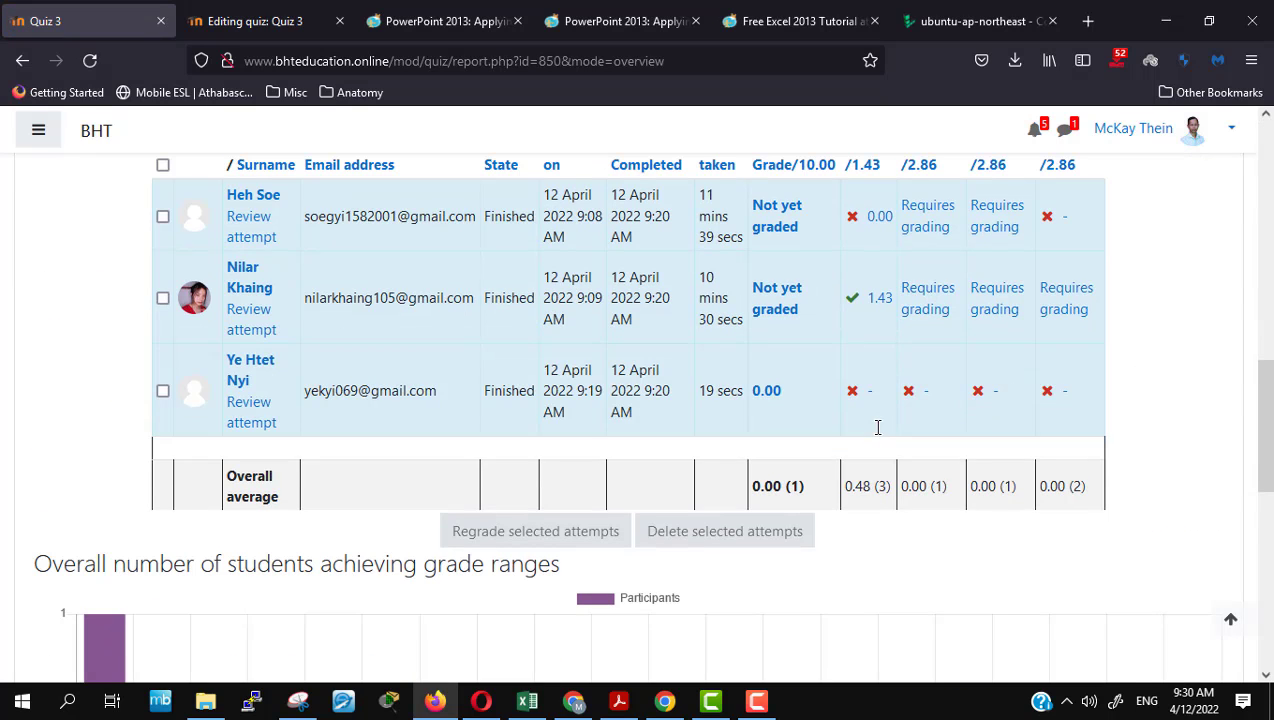
left_click(163, 391)
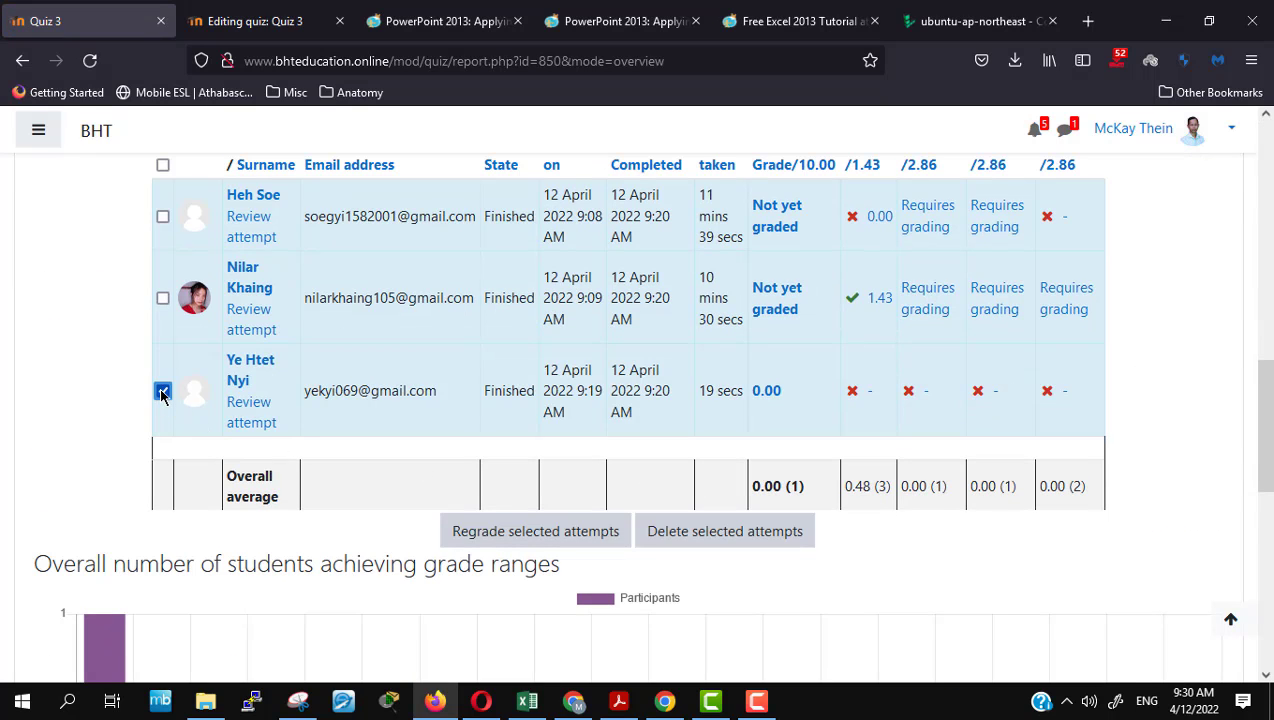
left_click(730, 531)
left_click(557, 503)
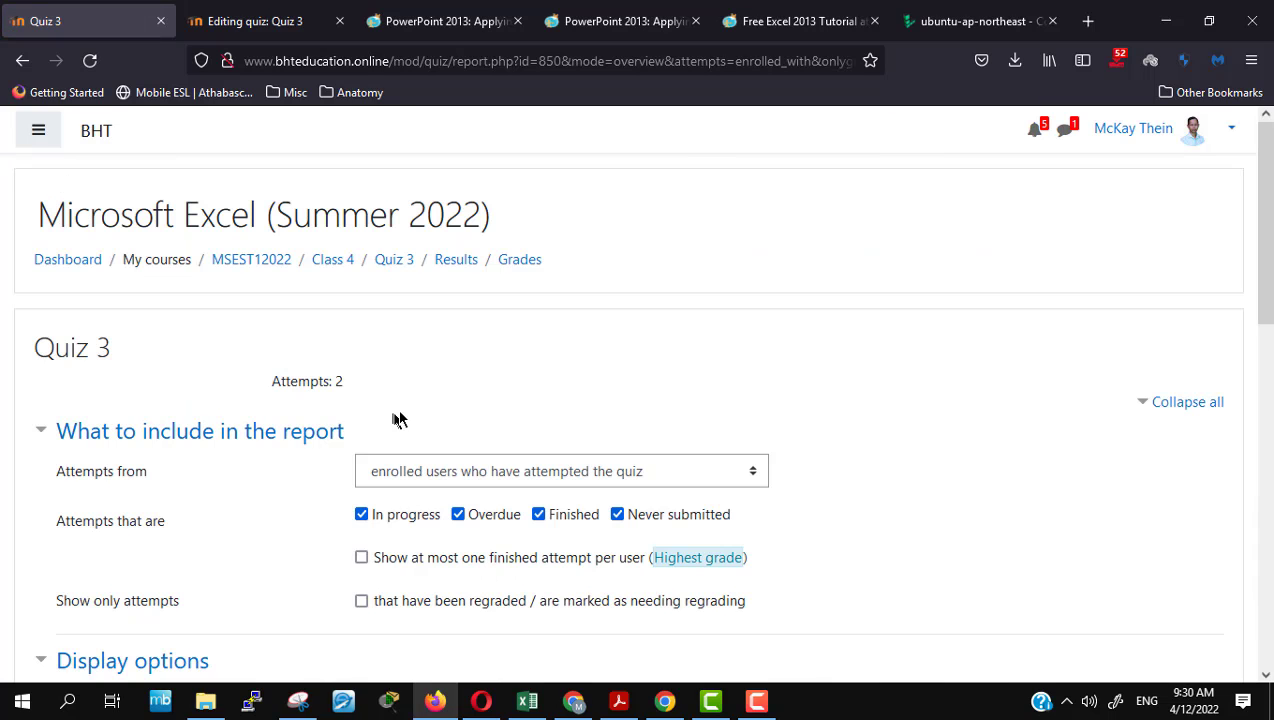
Step: Go back to Quiz 3 and open its settings form for editing
left_click(393, 262)
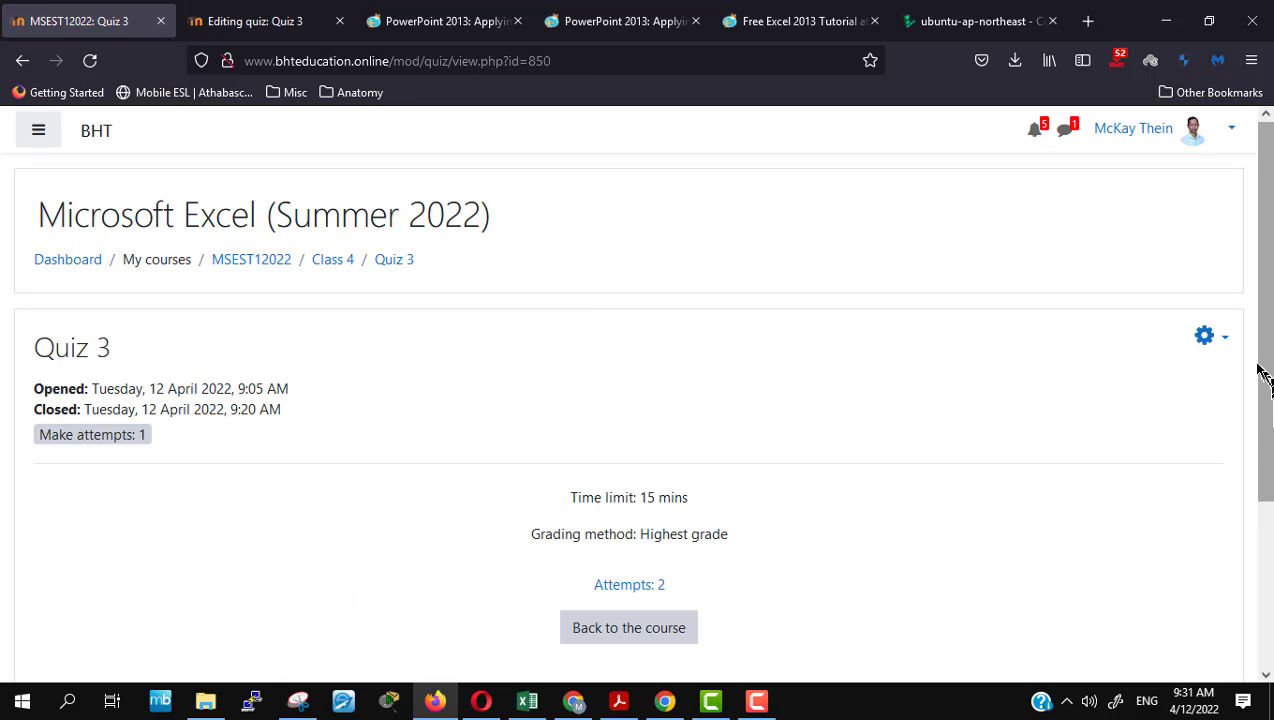
left_click(1222, 340)
left_click(1101, 374)
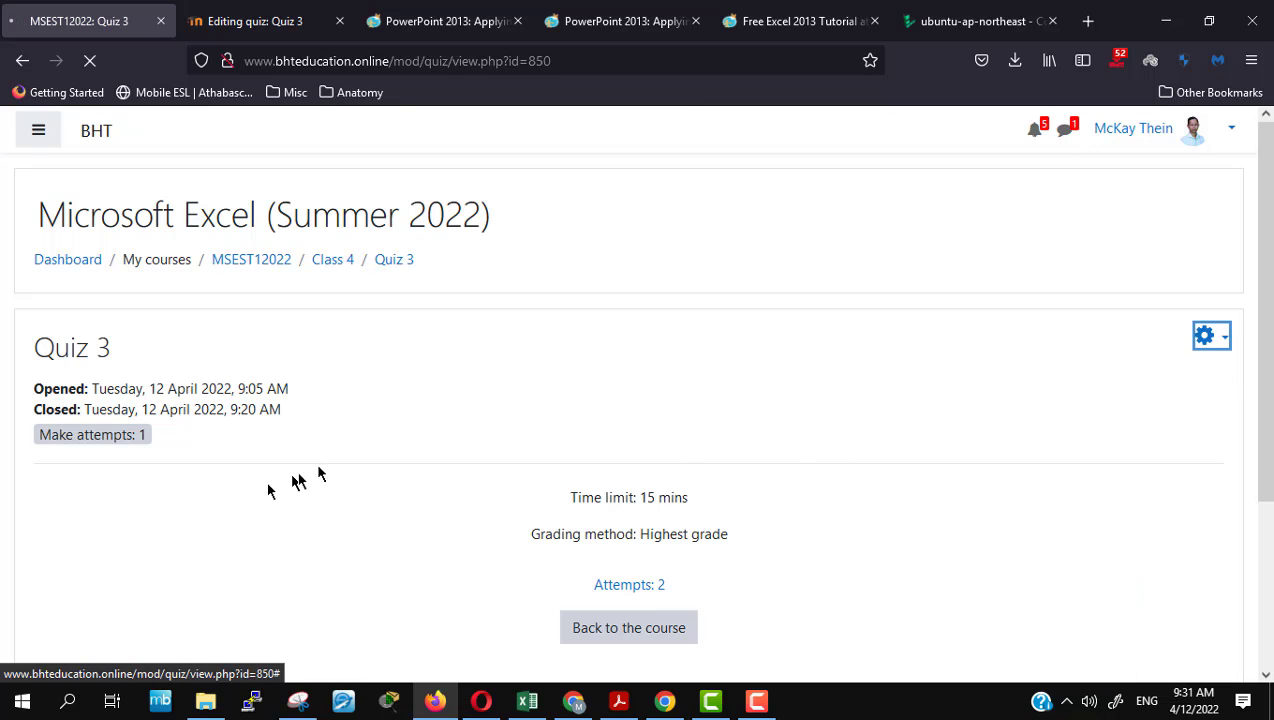
Step: Disable the Close the quiz date under Timing and save, returning to the course
scroll(323, 468, "down", 3)
scroll(323, 468, "down", 3)
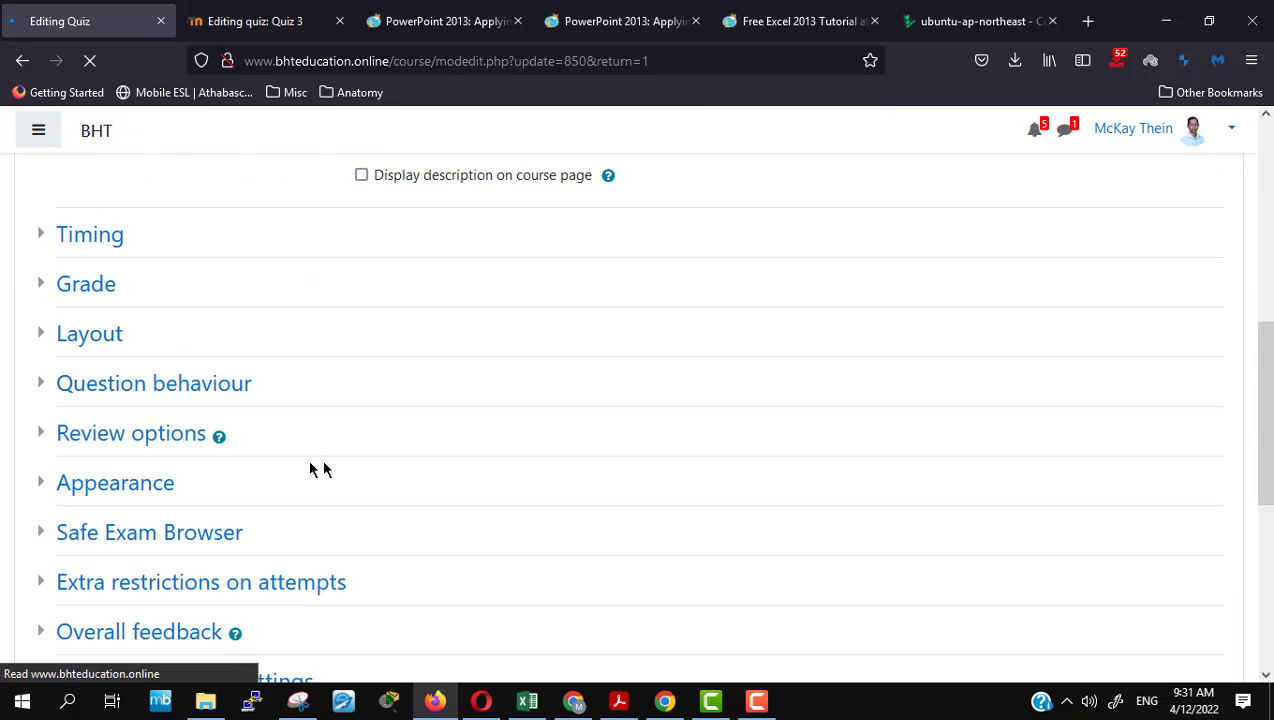
left_click(103, 238)
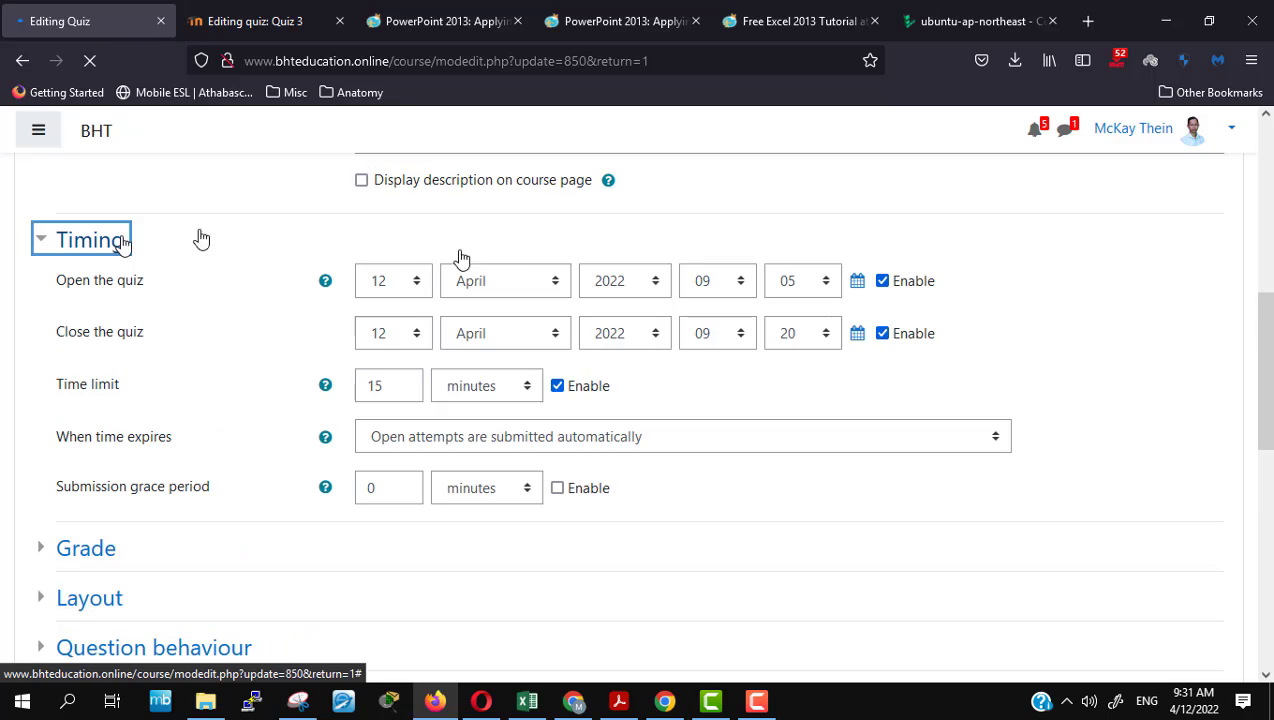
left_click(882, 333)
scroll(577, 617, "down", 10)
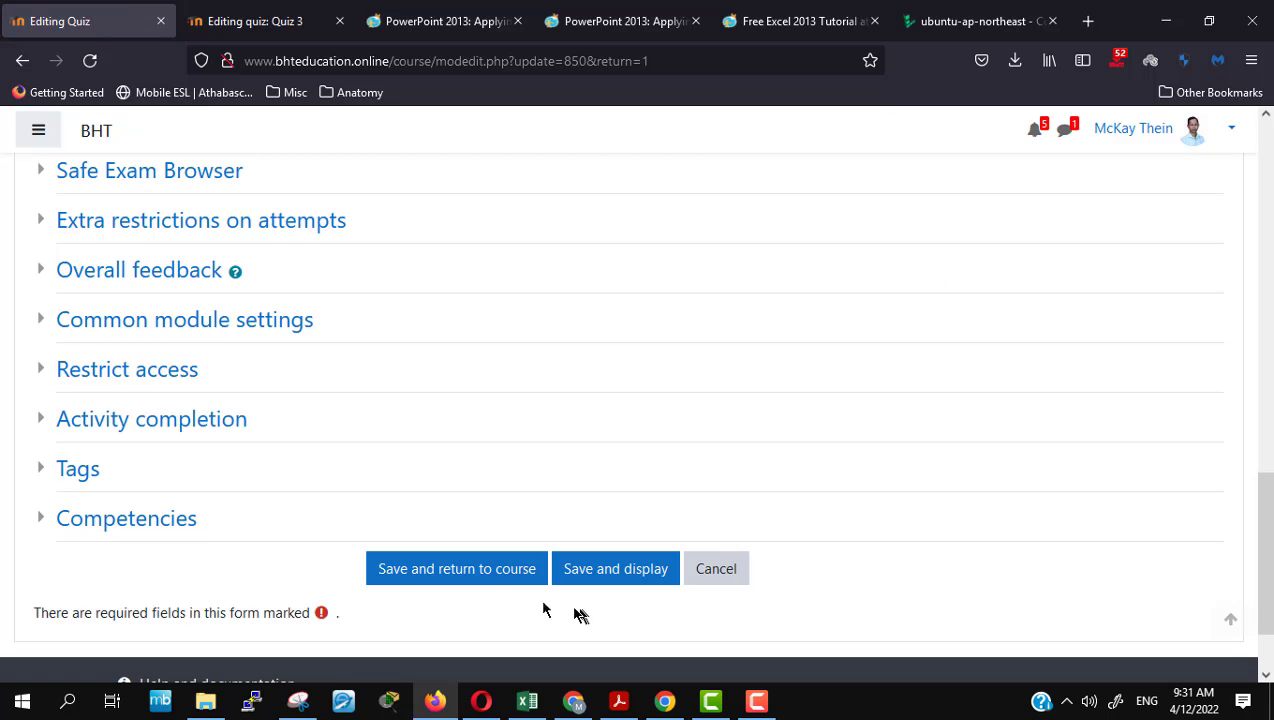
left_click(489, 580)
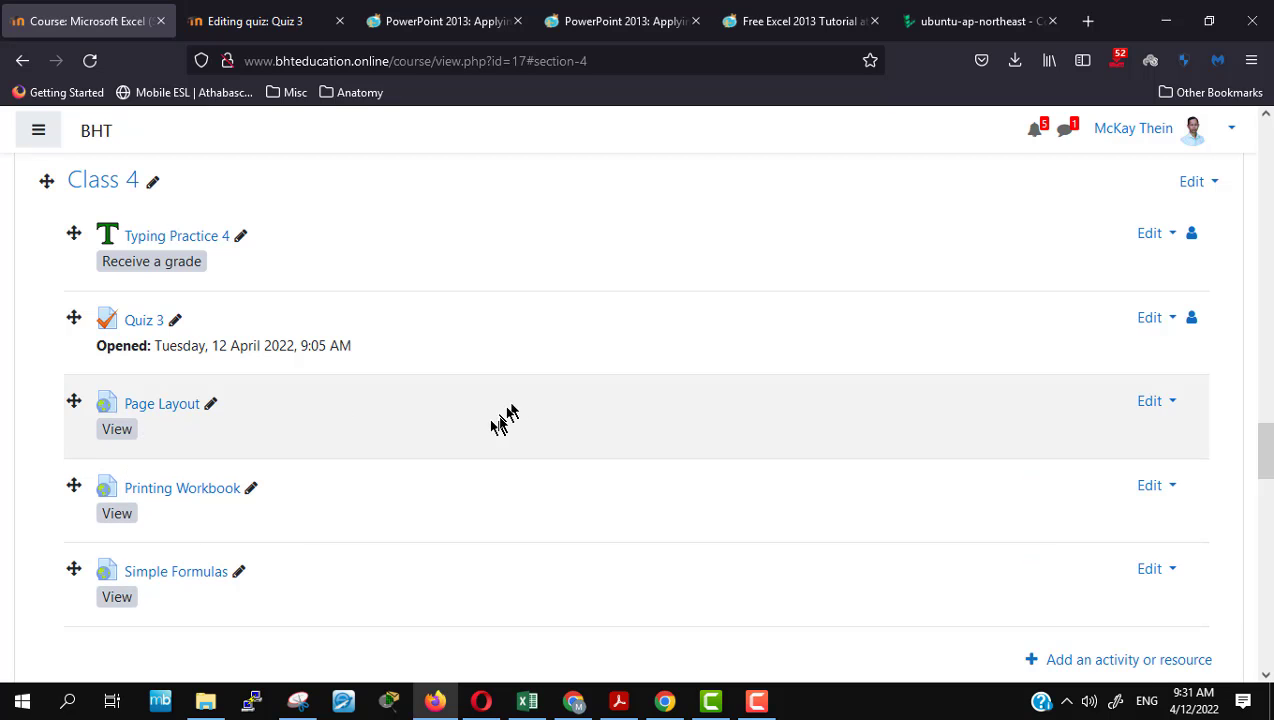
Step: Scroll up the course page from Class 4 to the Class 2 activities
scroll(503, 418, "up", 5)
scroll(500, 424, "up", 3)
scroll(500, 424, "up", 1)
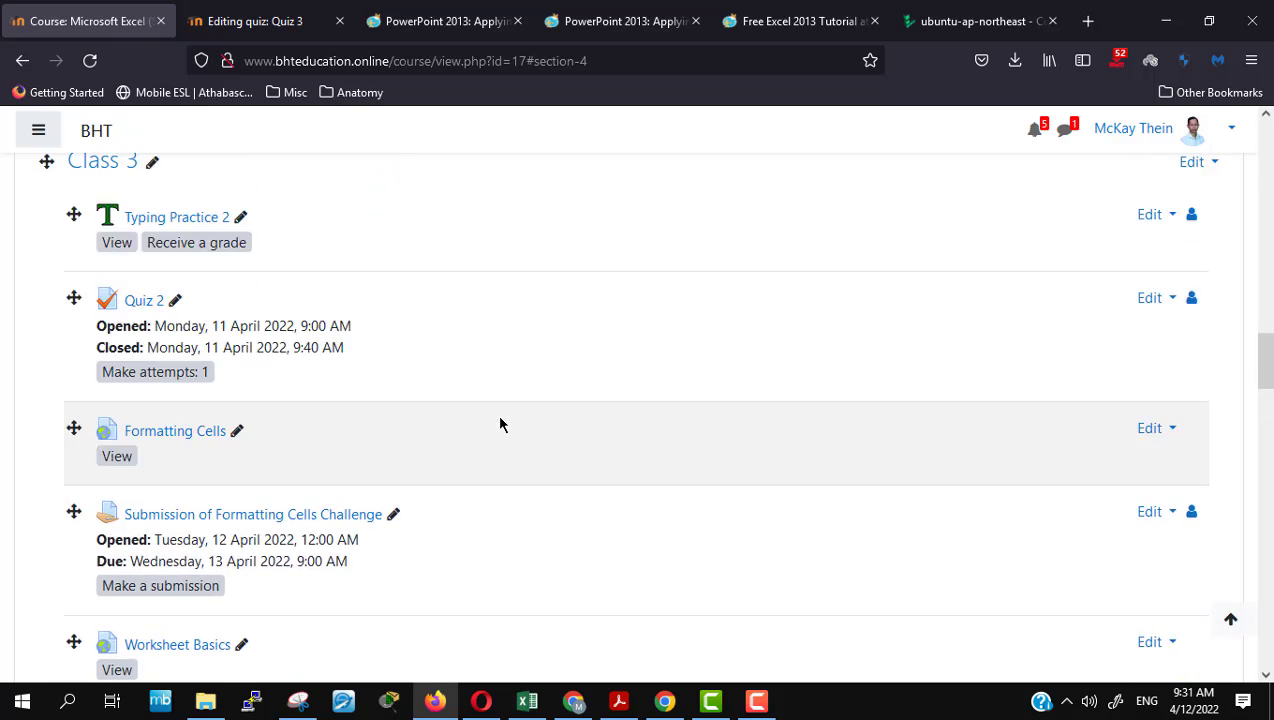
scroll(500, 424, "up", 2)
scroll(500, 424, "down", 5)
scroll(500, 424, "down", 4)
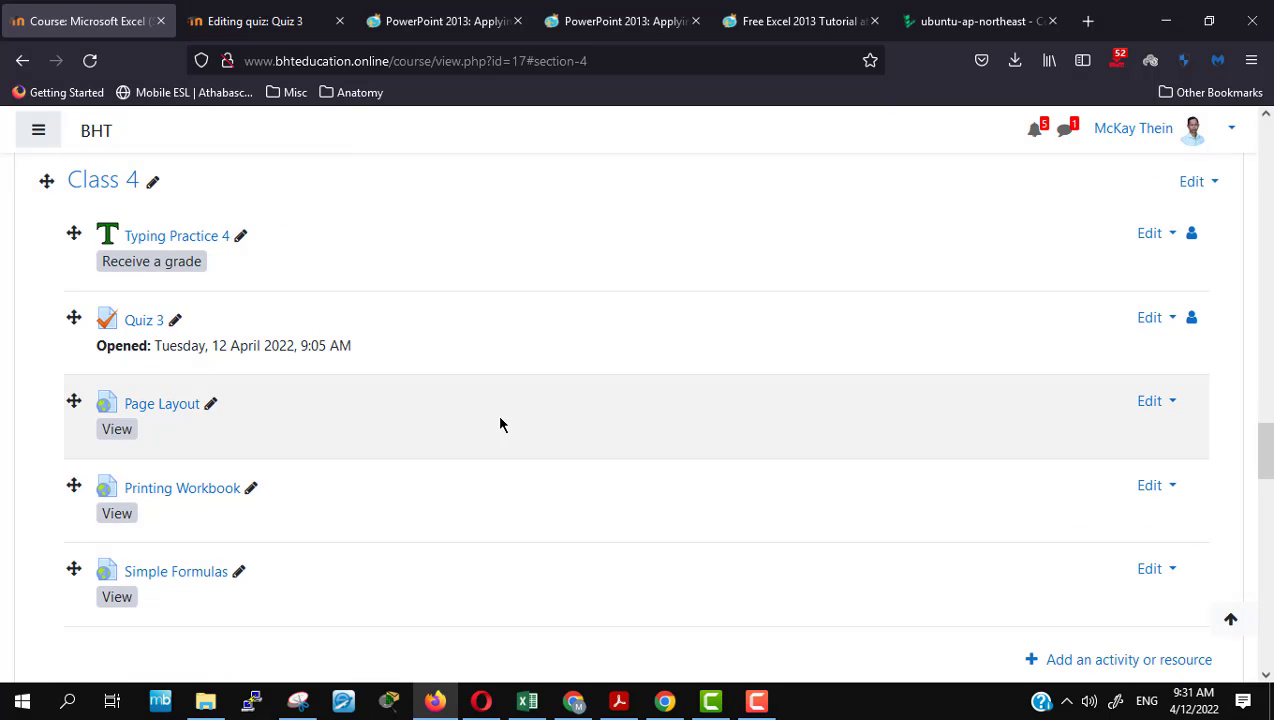
scroll(500, 424, "up", 4)
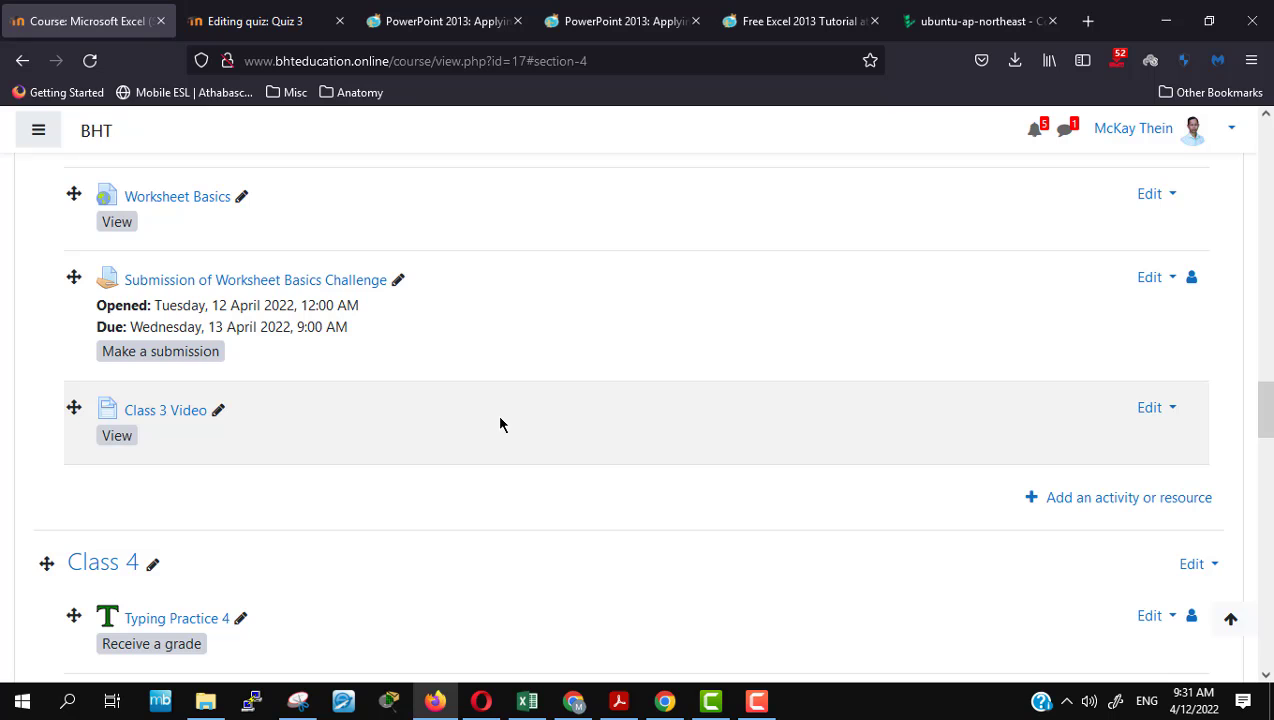
scroll(500, 424, "up", 2)
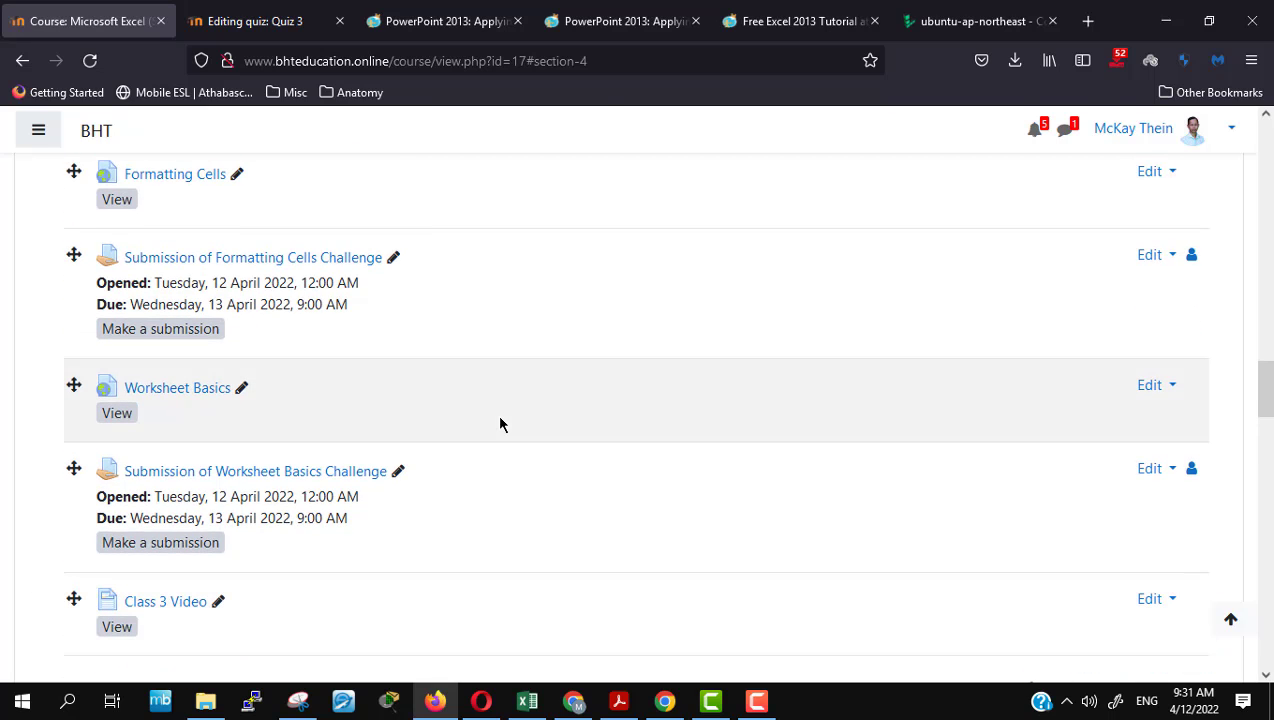
scroll(500, 424, "down", 5)
scroll(500, 424, "down", 2)
scroll(500, 424, "up", 1)
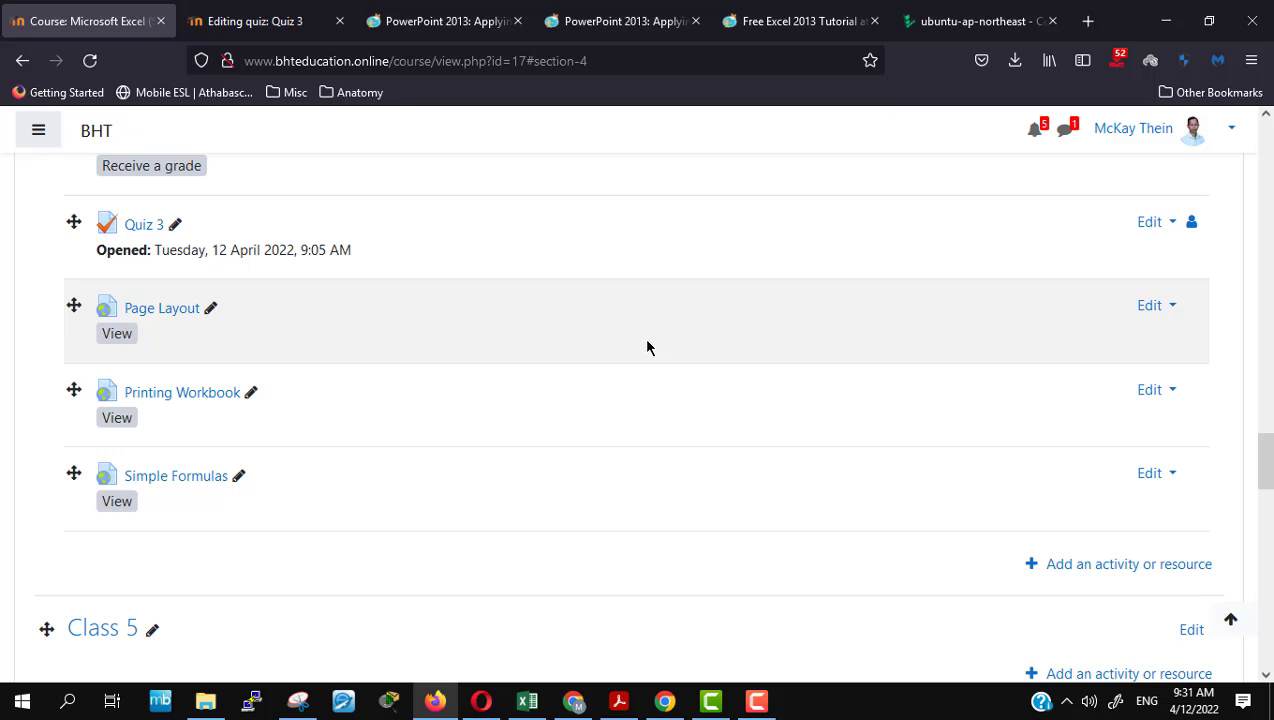
scroll(647, 347, "up", 2)
scroll(647, 347, "up", 3)
scroll(647, 347, "up", 3)
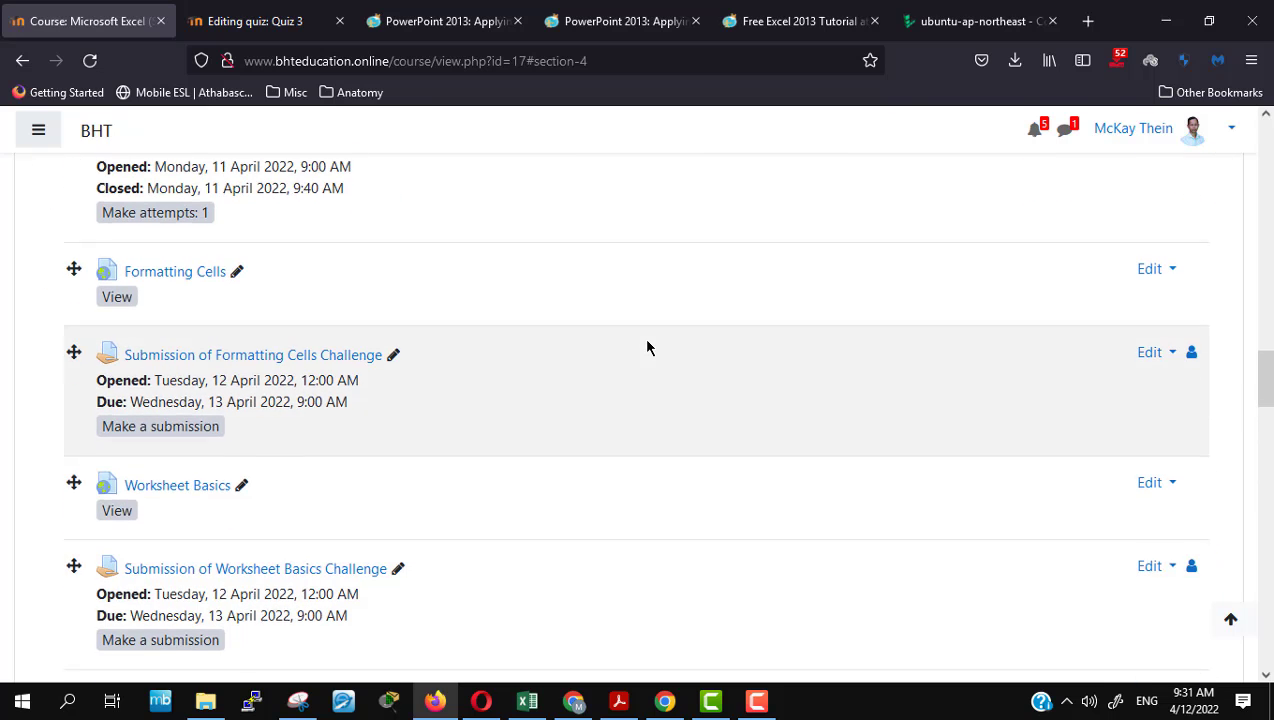
scroll(647, 347, "up", 2)
scroll(647, 347, "up", 3)
scroll(647, 347, "up", 3)
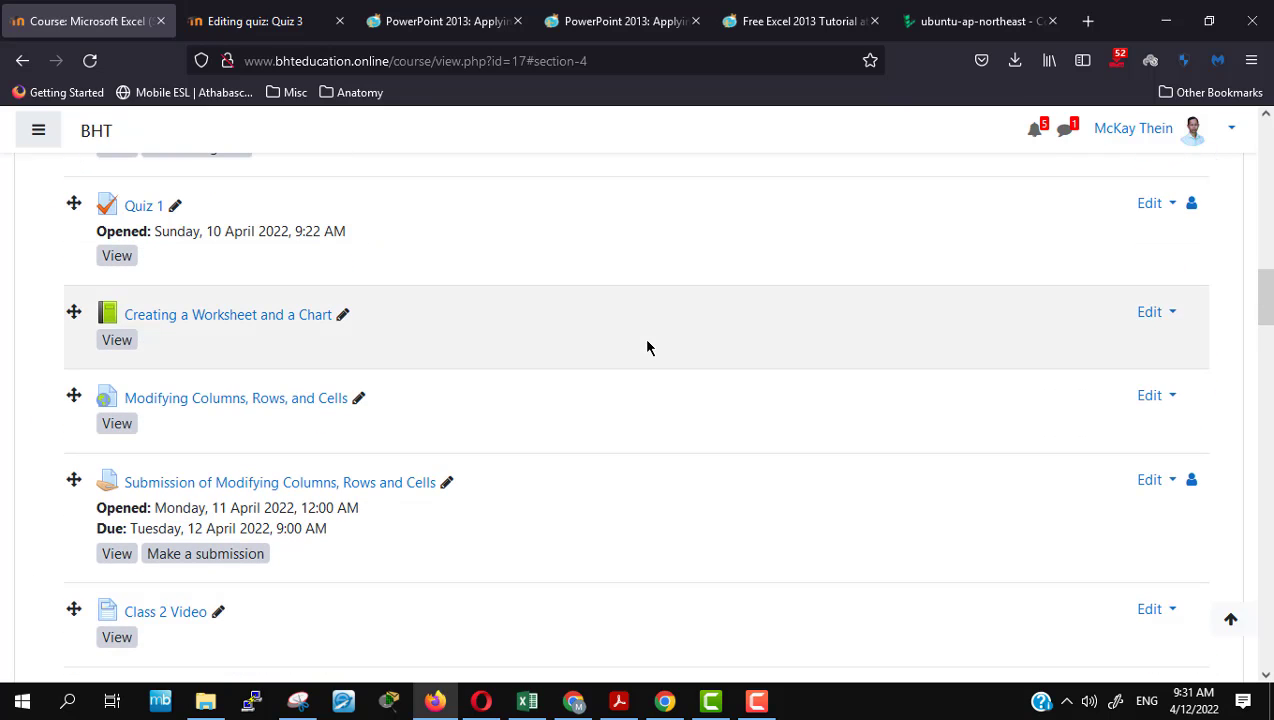
left_click(253, 320)
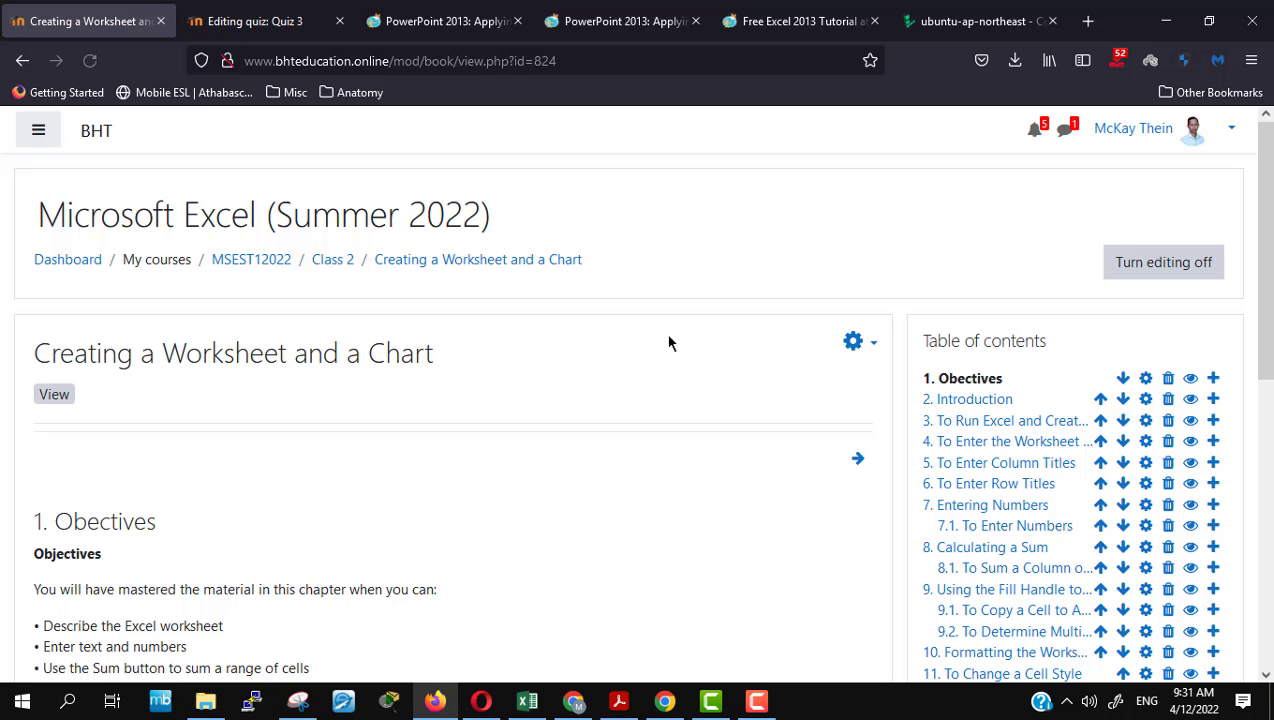
scroll(679, 487, "down", 4)
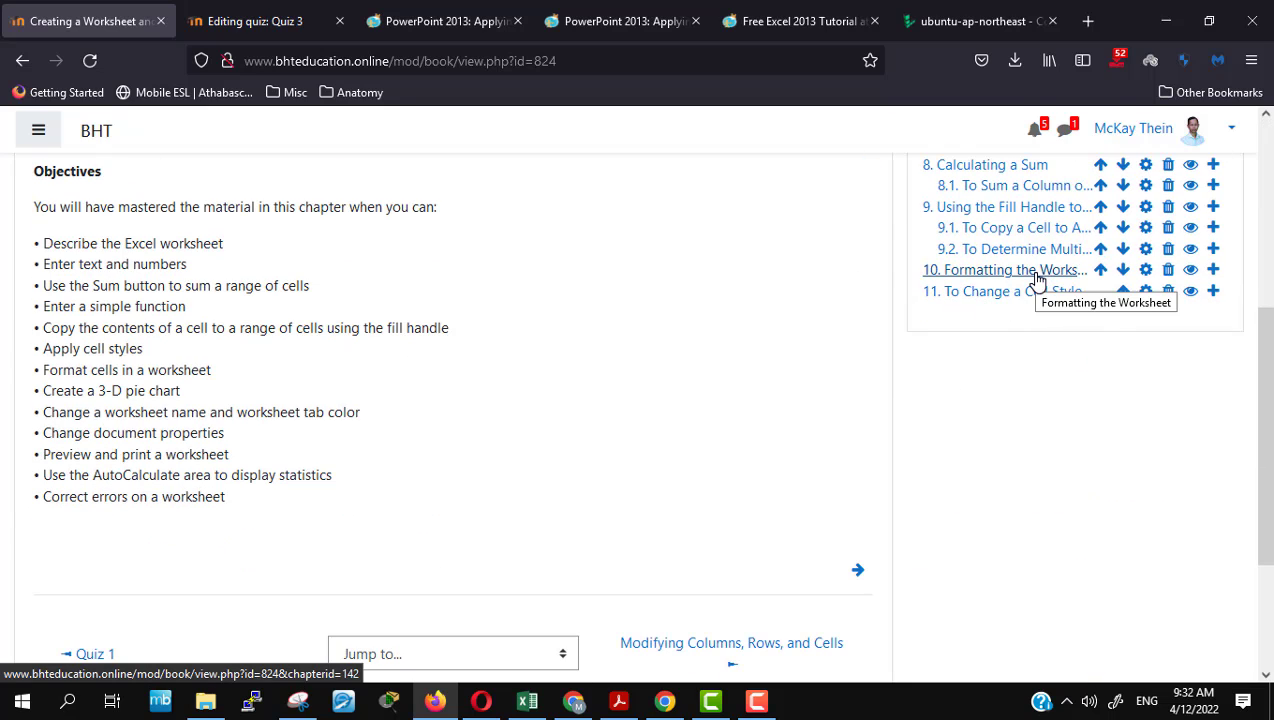
scroll(604, 534, "up", 4)
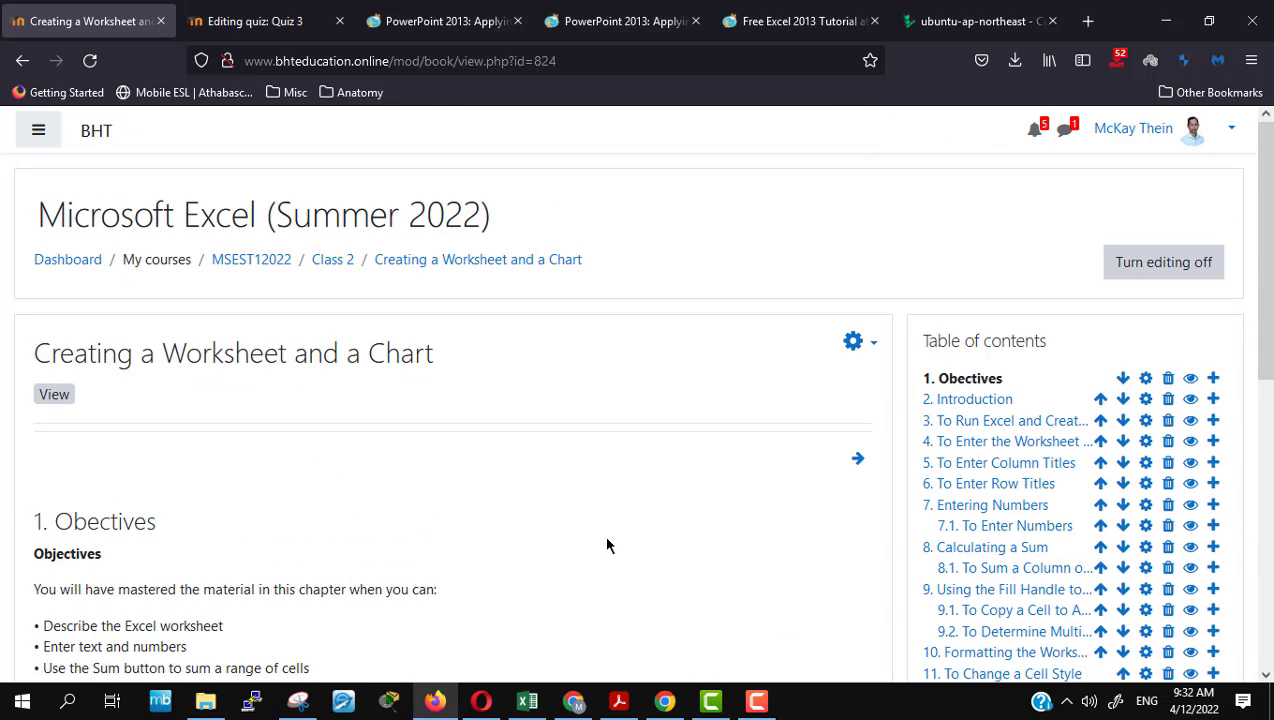
left_click(329, 266)
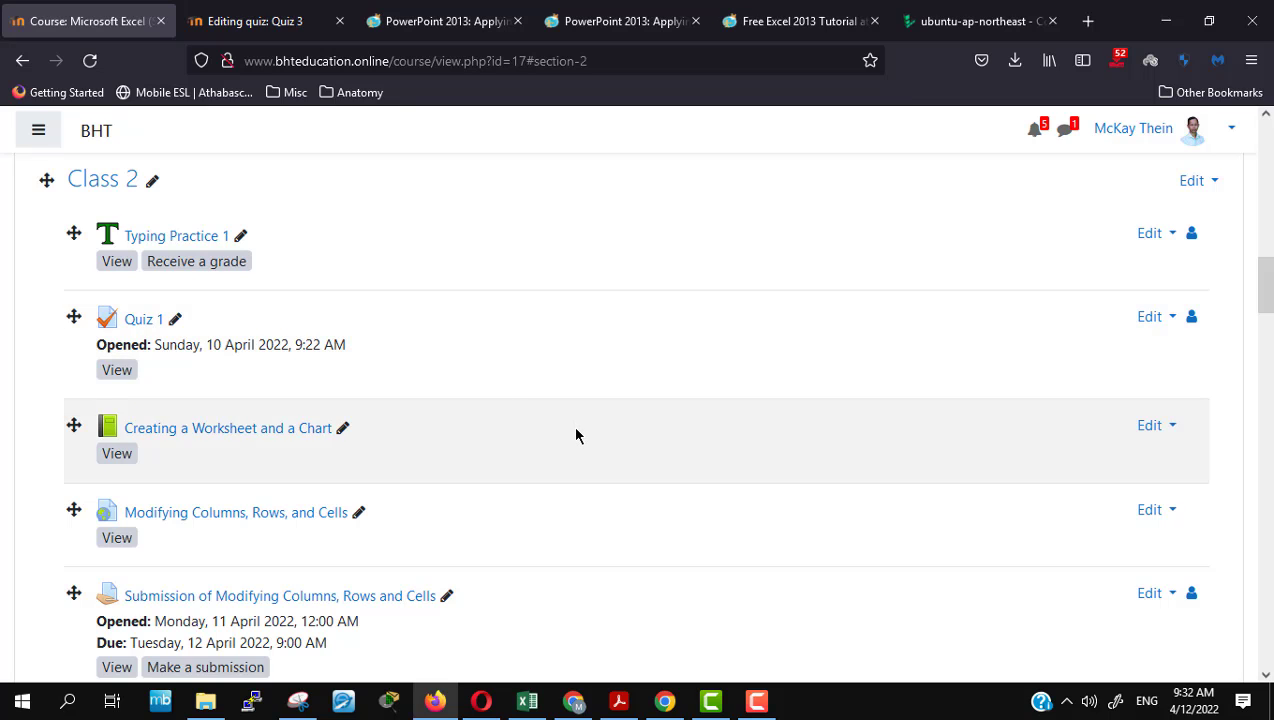
Step: Start adding a new Page resource to Class 2, then bring up the Excel textbook PDF
scroll(576, 434, "down", 3)
scroll(576, 434, "up", 2)
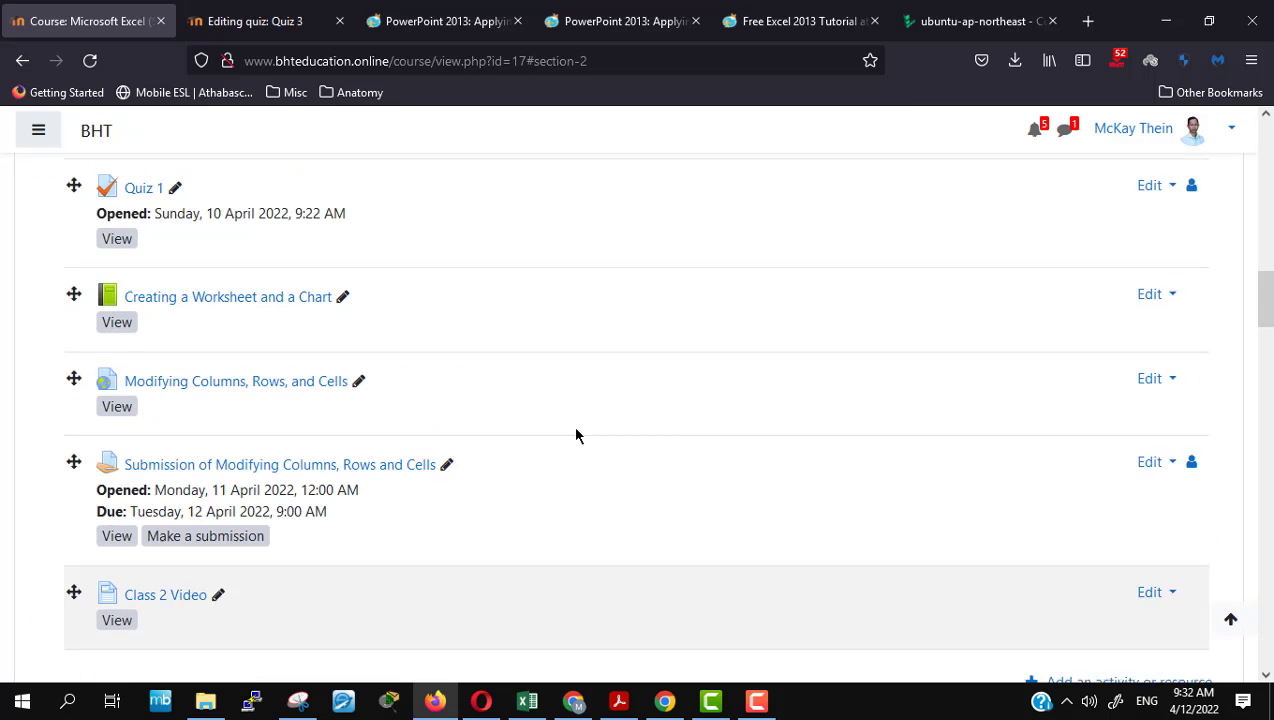
scroll(996, 515, "down", 1)
scroll(996, 515, "down", 2)
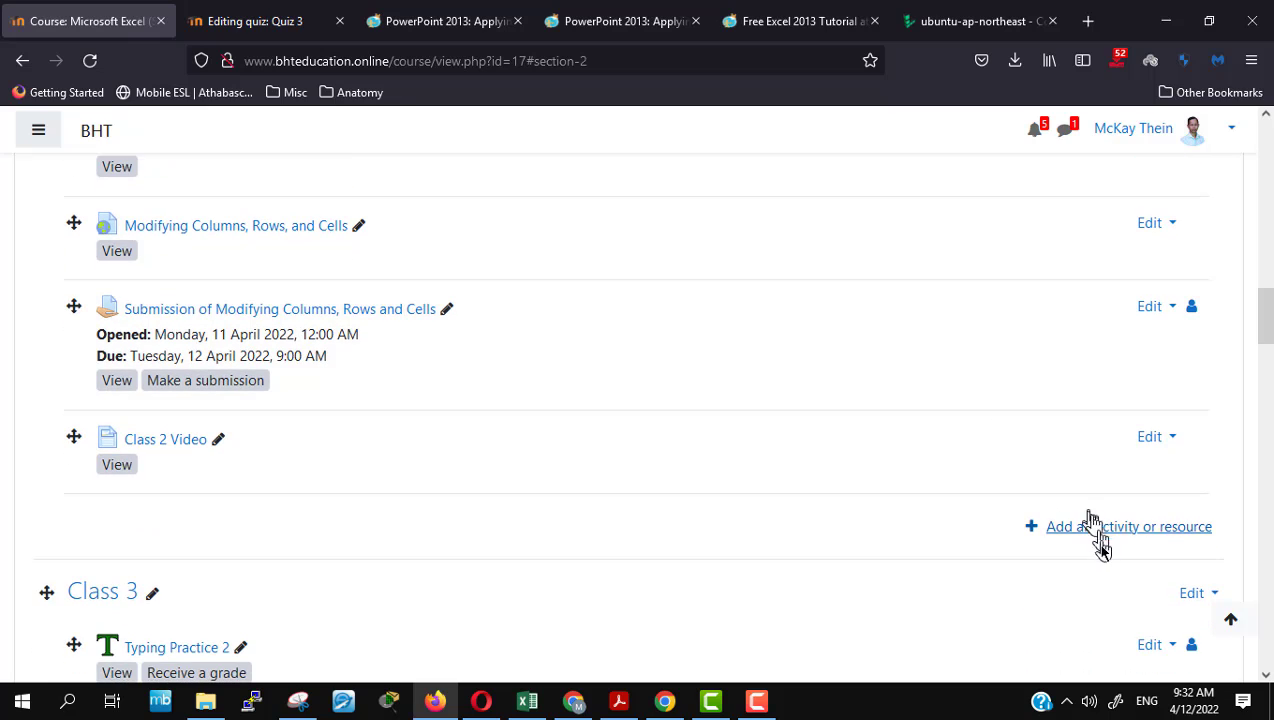
left_click(1106, 530)
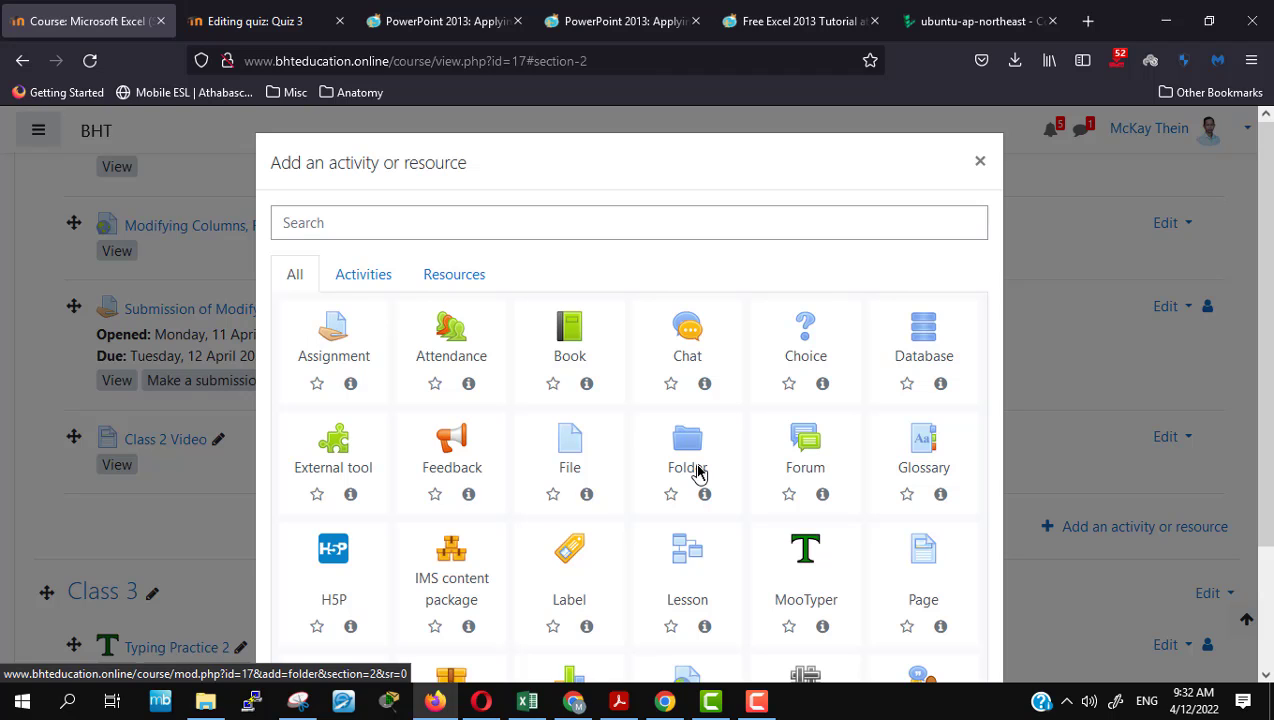
scroll(760, 460, "down", 2)
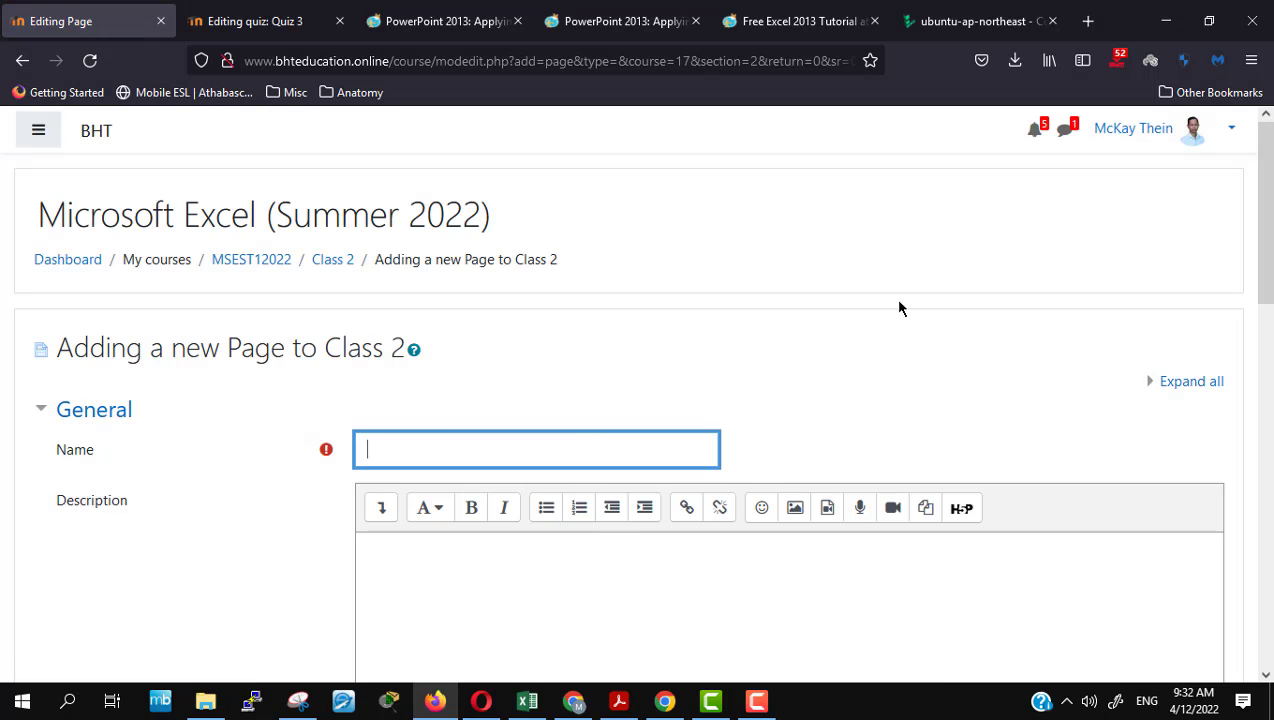
scroll(898, 308, "down", 2)
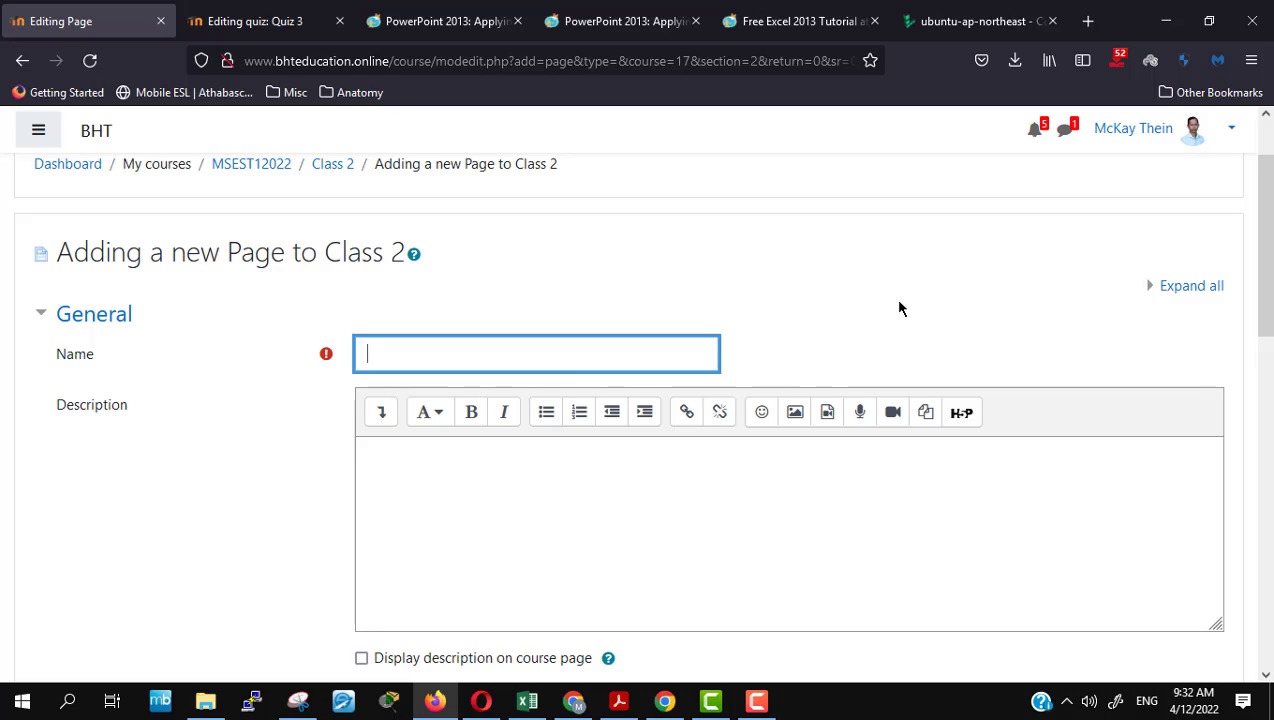
scroll(898, 308, "up", 2)
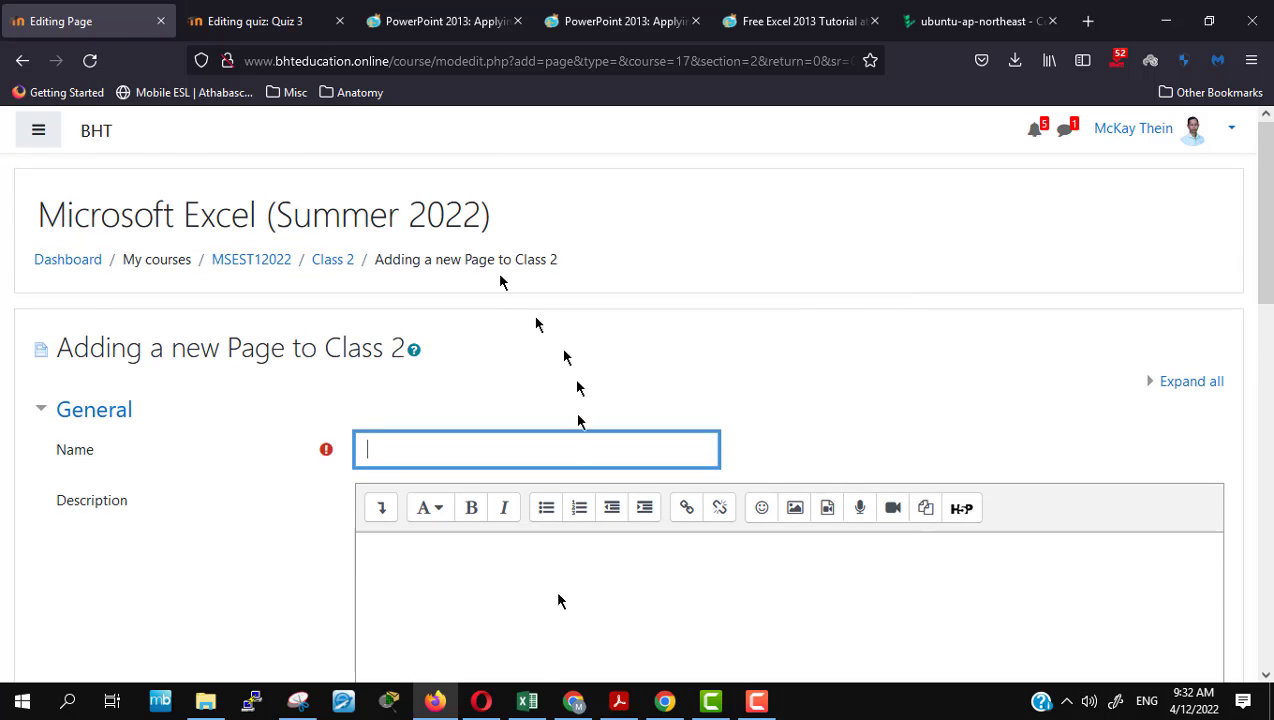
left_click(618, 701)
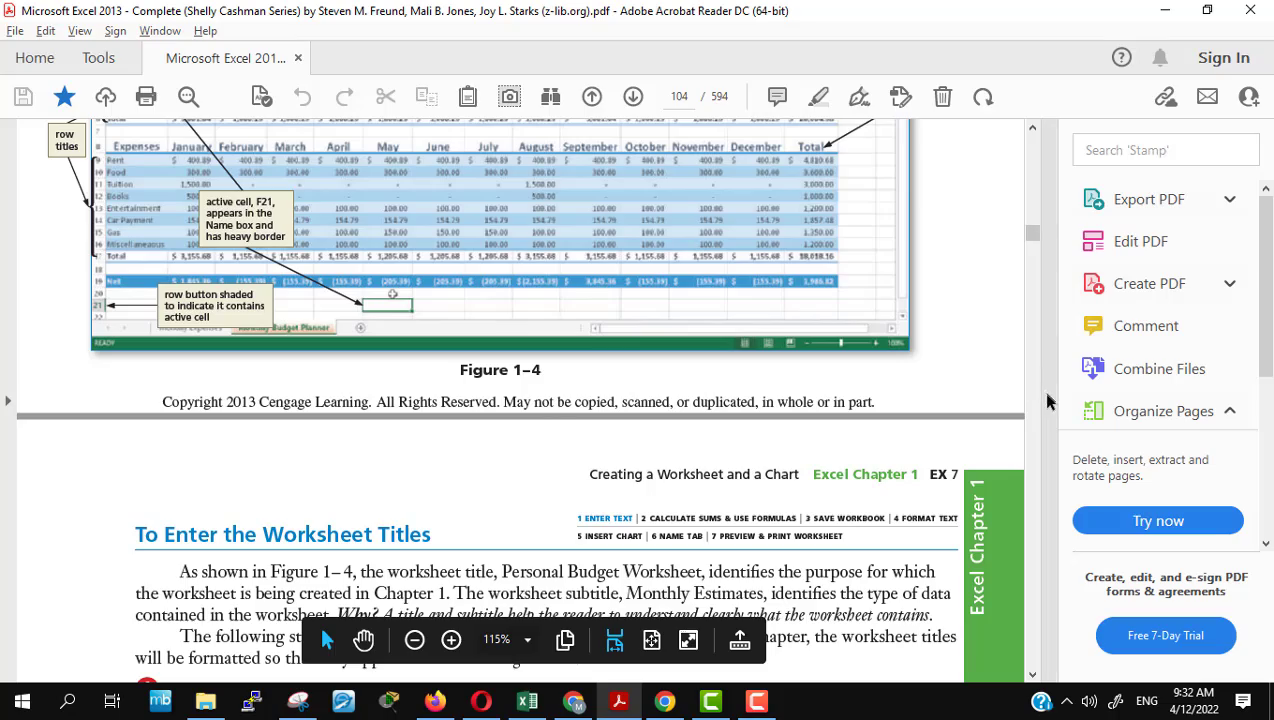
Step: Hide Acrobat's Tools pane and scroll up to page 103 of the Excel textbook
left_click(1048, 400)
scroll(200, 300, "up", 10)
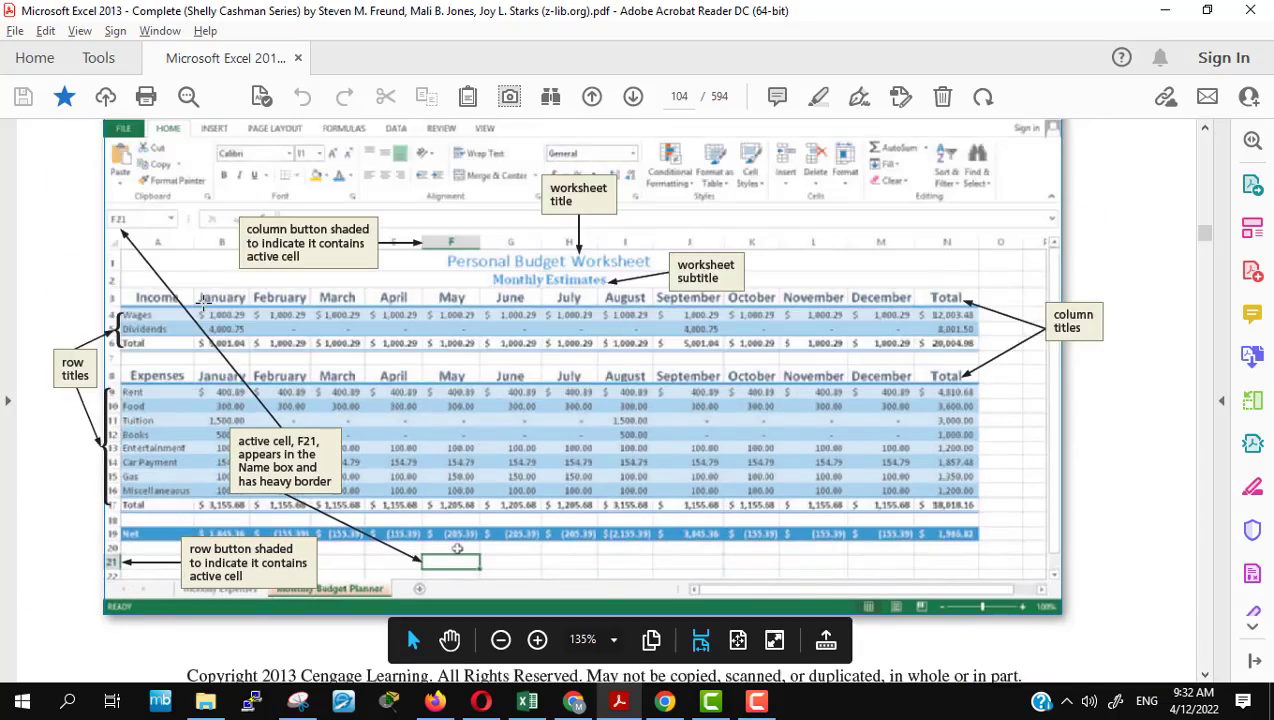
scroll(203, 302, "up", 5)
scroll(203, 302, "up", 5)
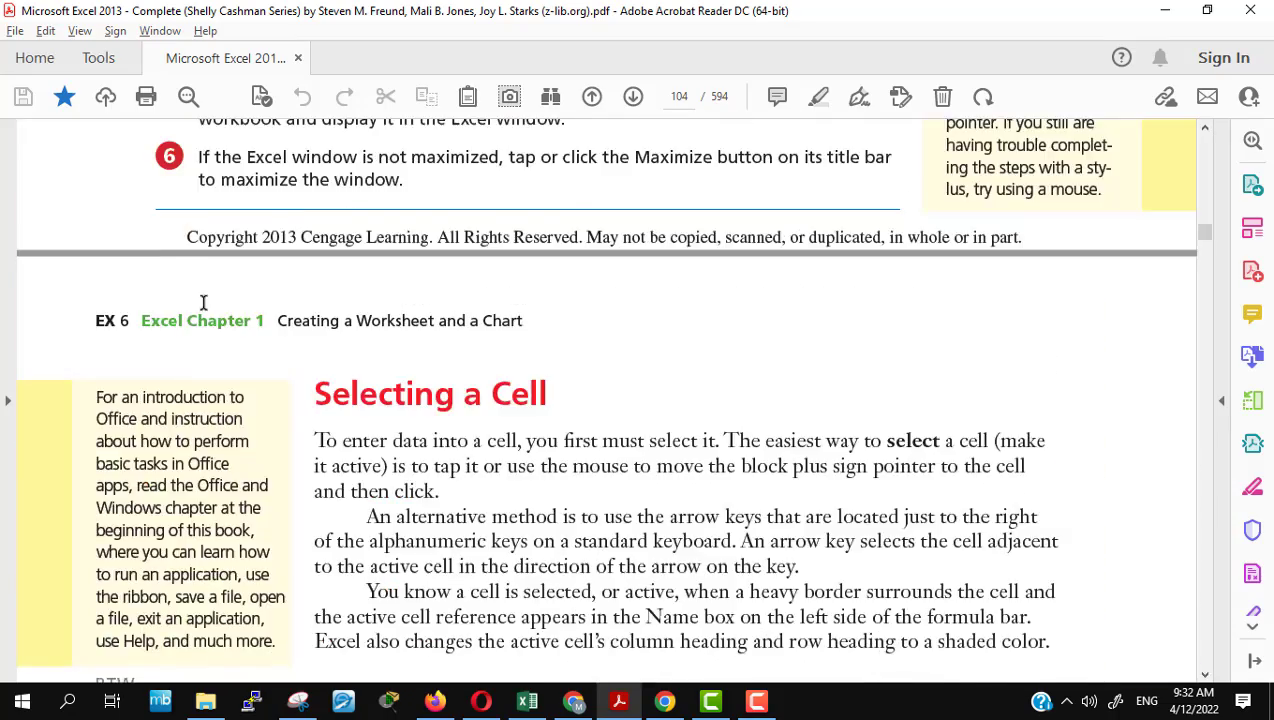
scroll(203, 302, "up", 4)
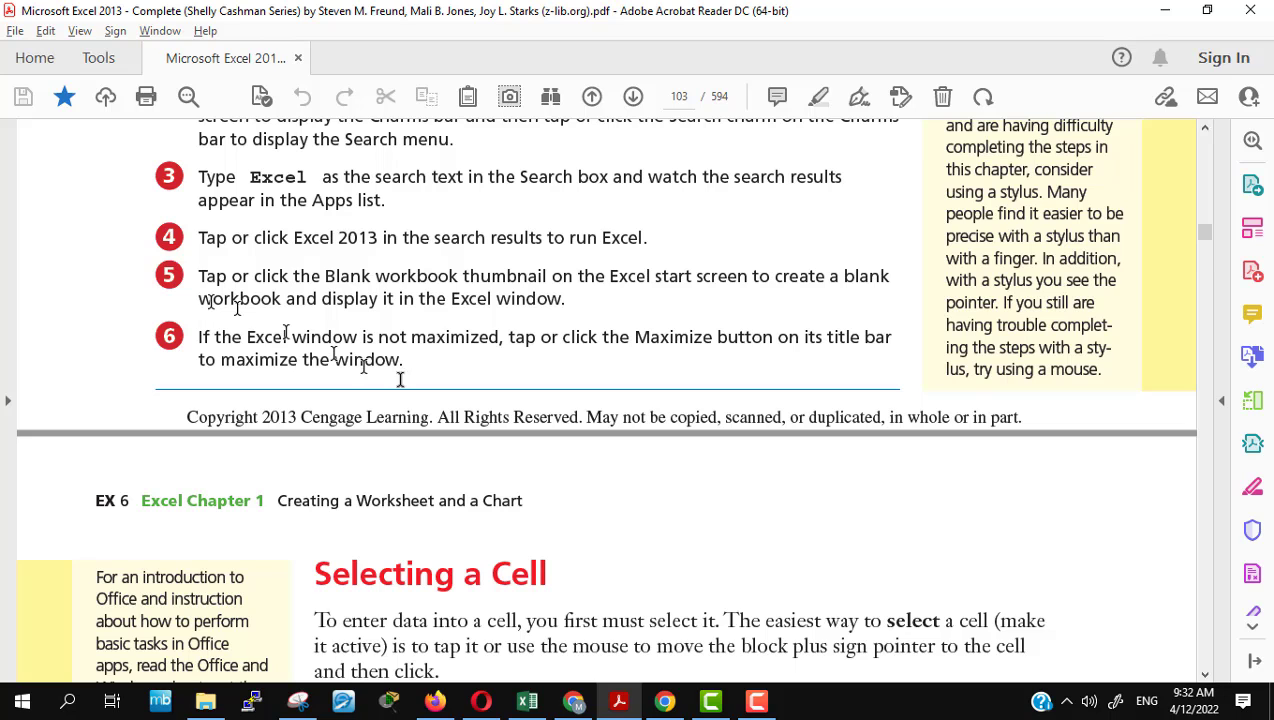
Step: Name the new page 'Creating a Worksheet and a Chart (PDF File)' and move to its content
left_click(433, 706)
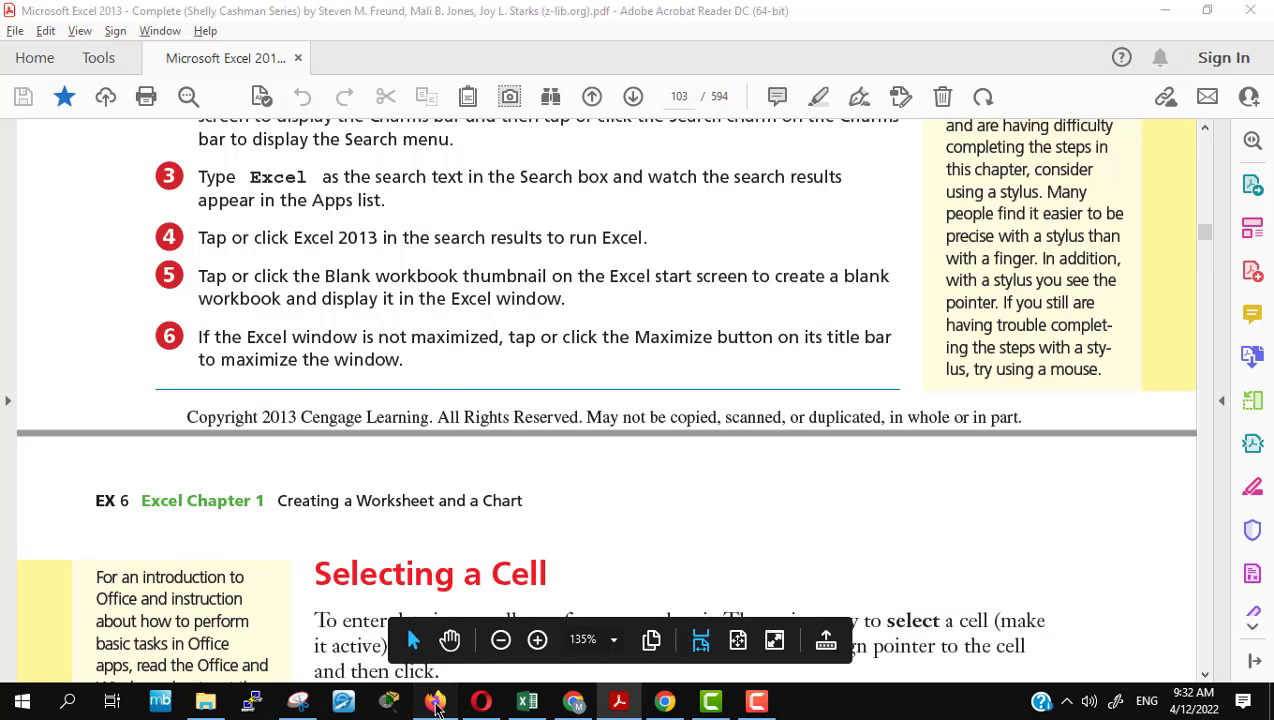
type("Crea")
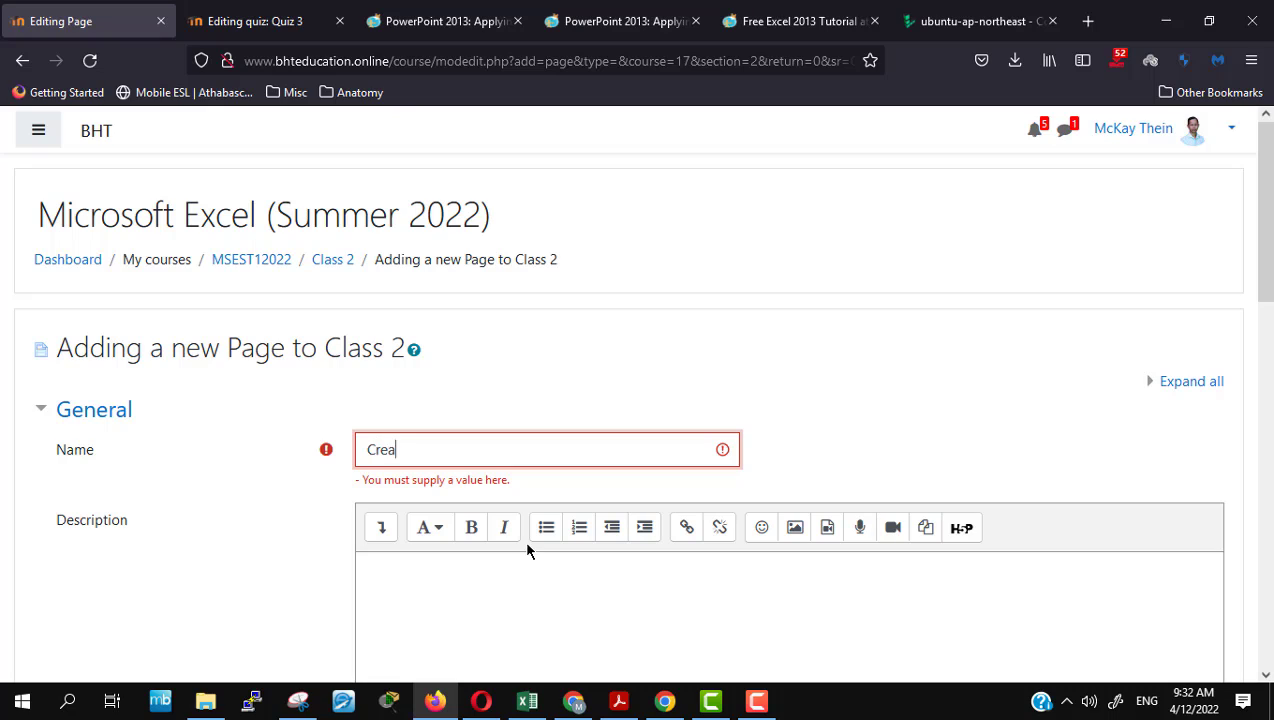
type("ting a Workshe")
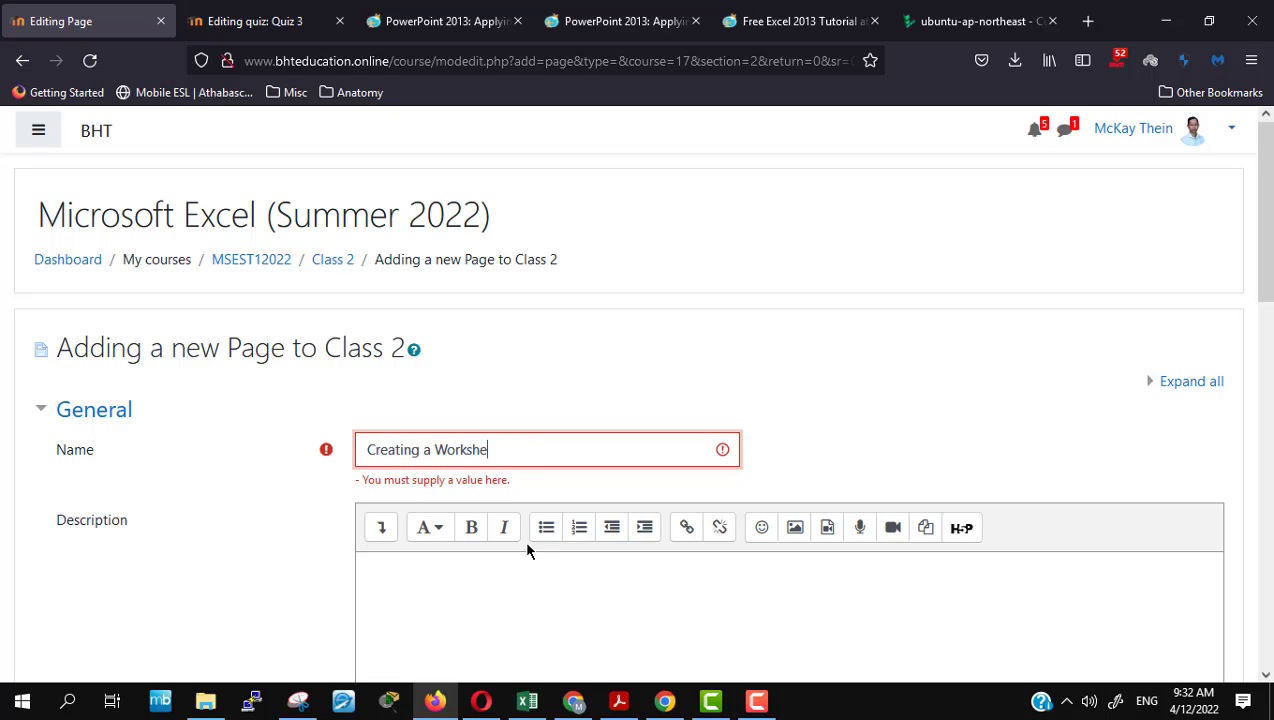
type("et and a")
type(" Chart (PD")
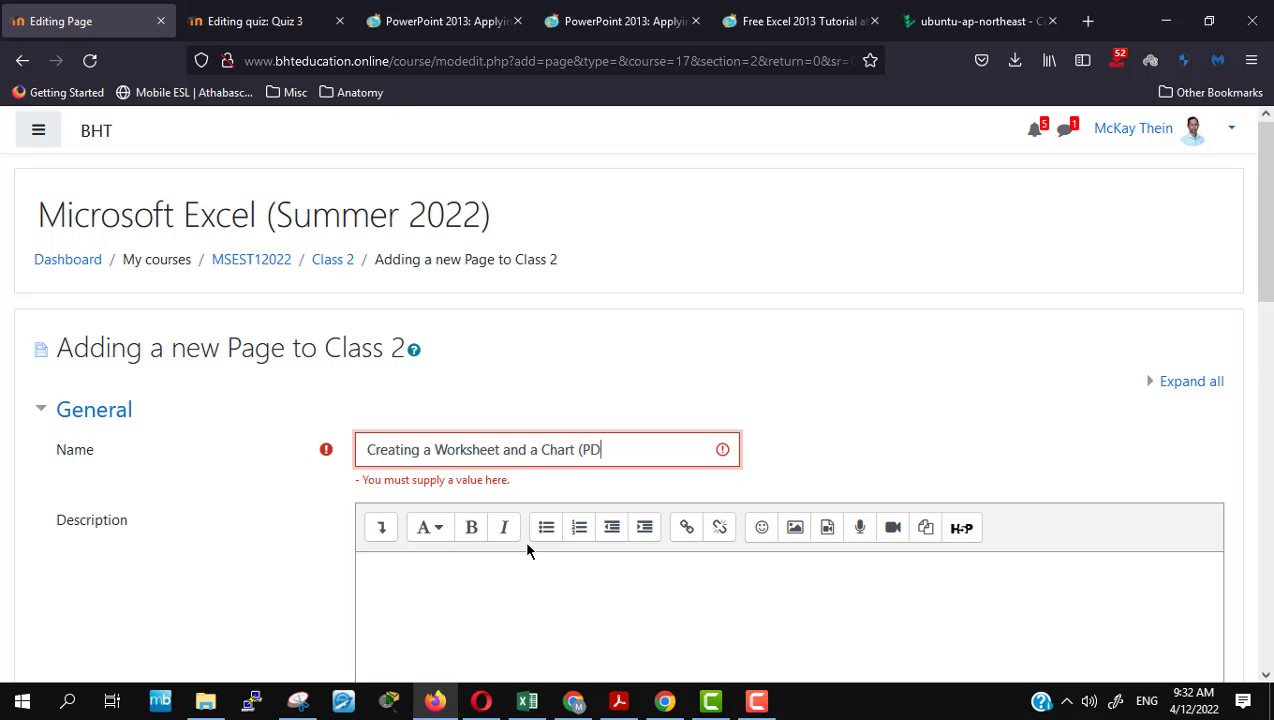
type("F File")
type(")")
scroll(506, 582, "down", 4)
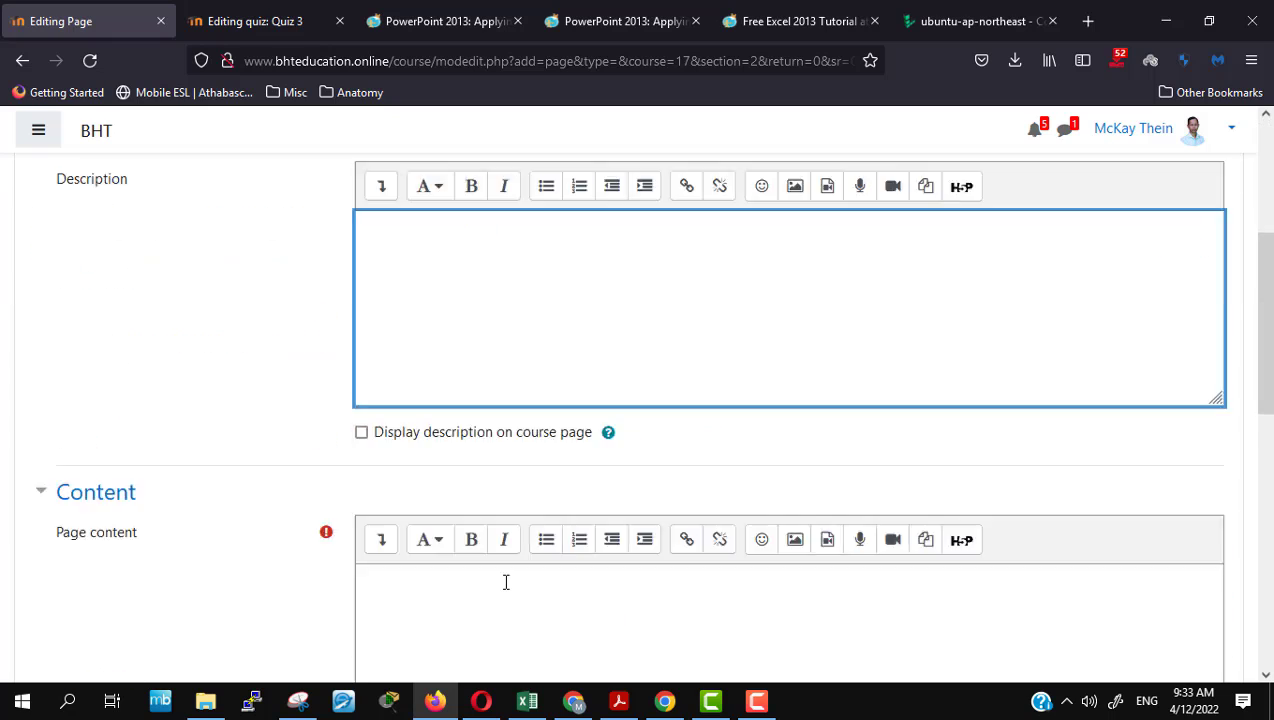
left_click(506, 580)
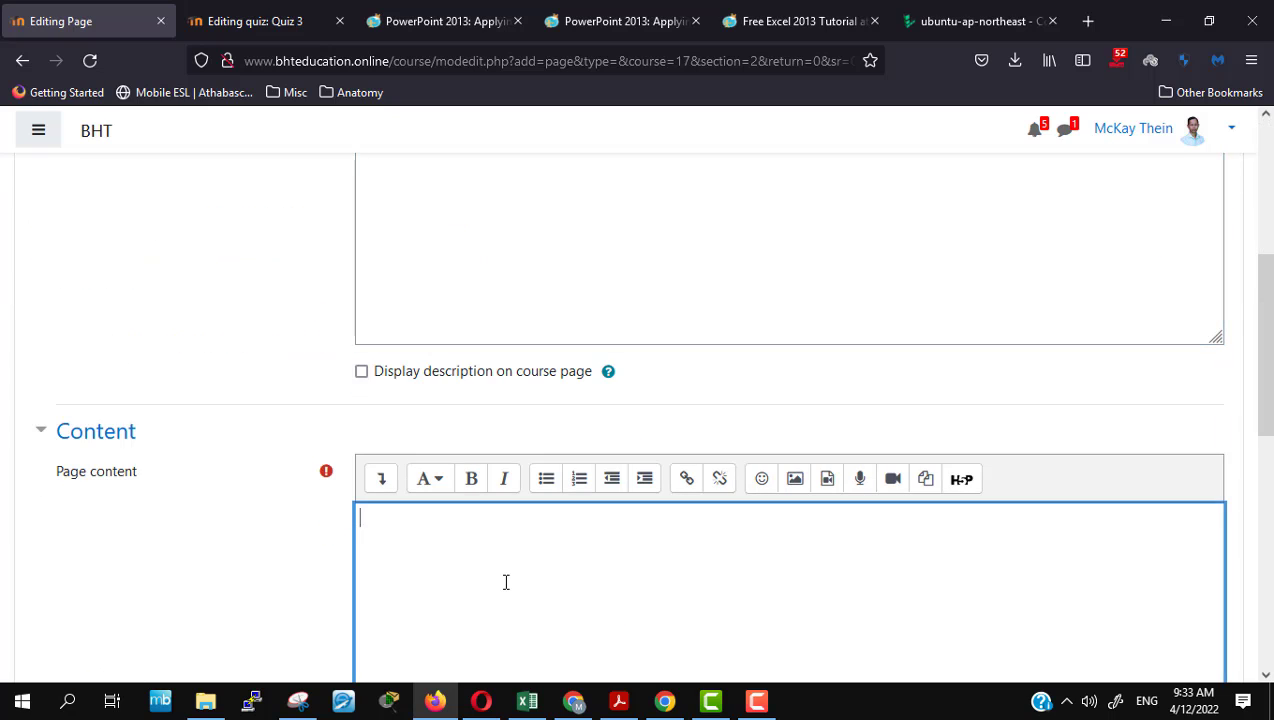
Step: Switch to the 'Editing quiz: Quiz 3' tab in the screen-sharing browser
left_click(664, 700)
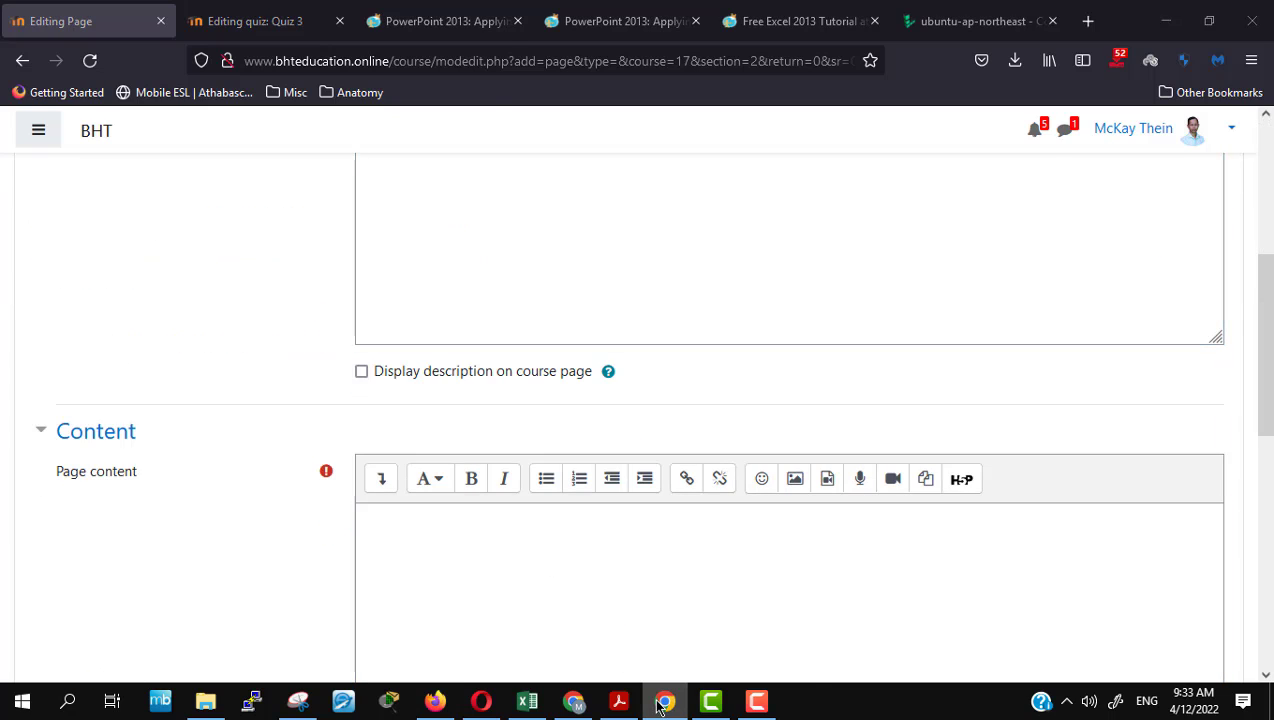
left_click(262, 24)
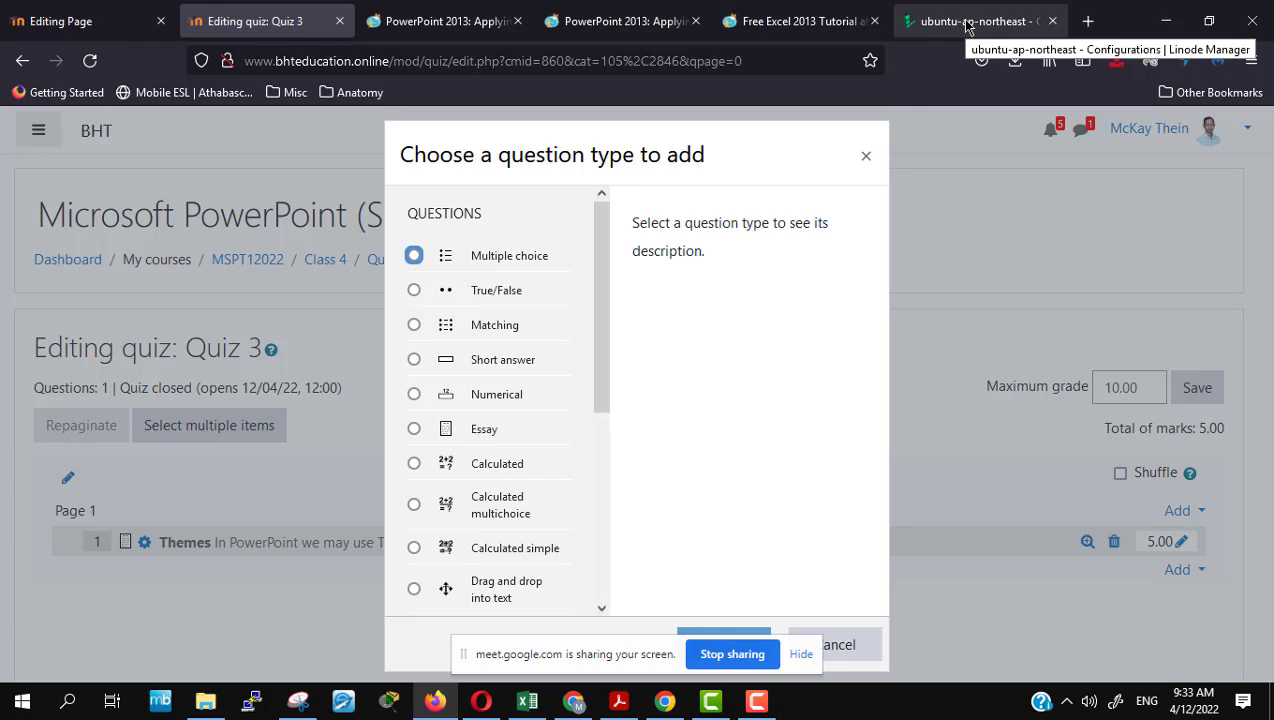
left_click(664, 704)
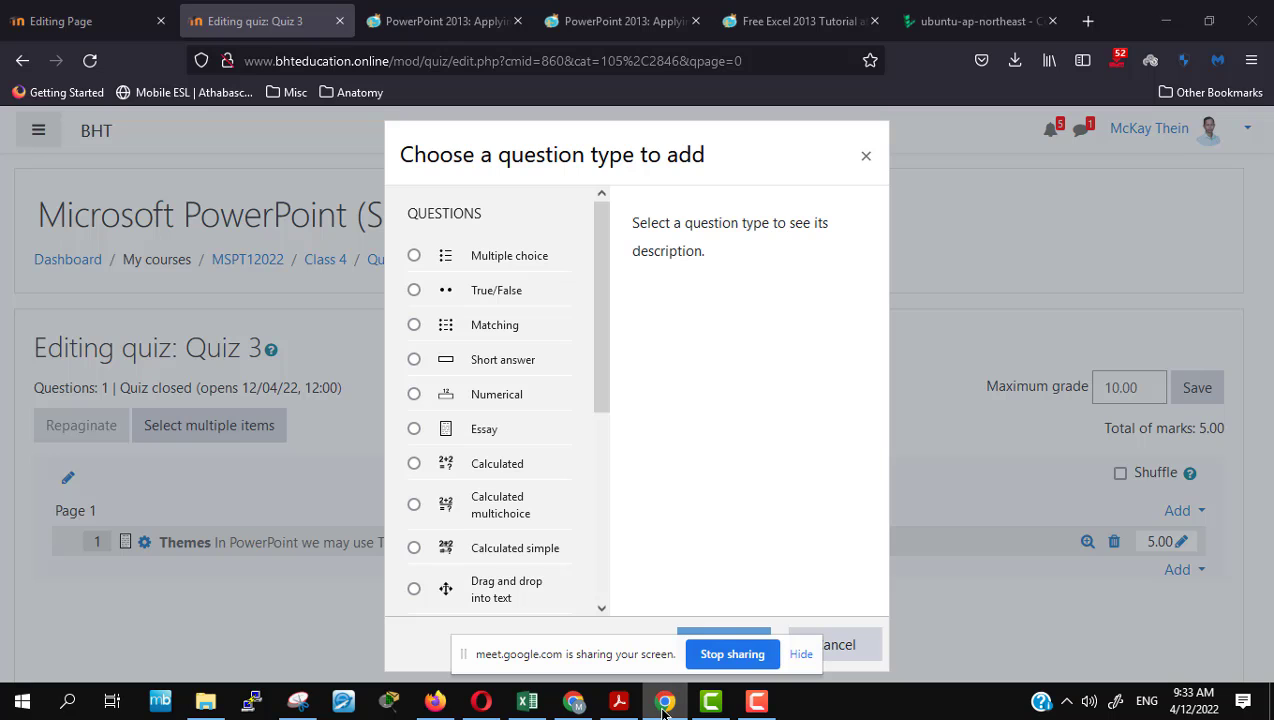
Step: Navigate Google Drive to MUAS › MS Excel › Module 1 and select Module 1 Lesson (Excel).pdf
left_click(572, 704)
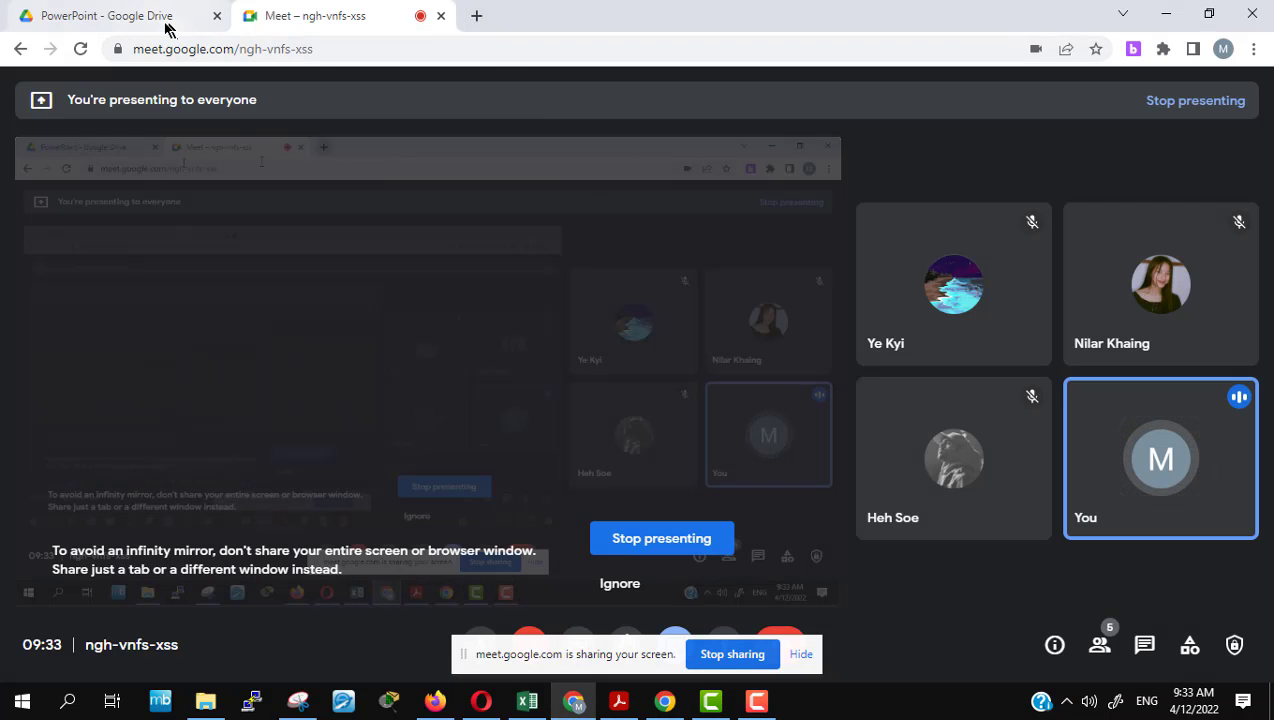
left_click(166, 27)
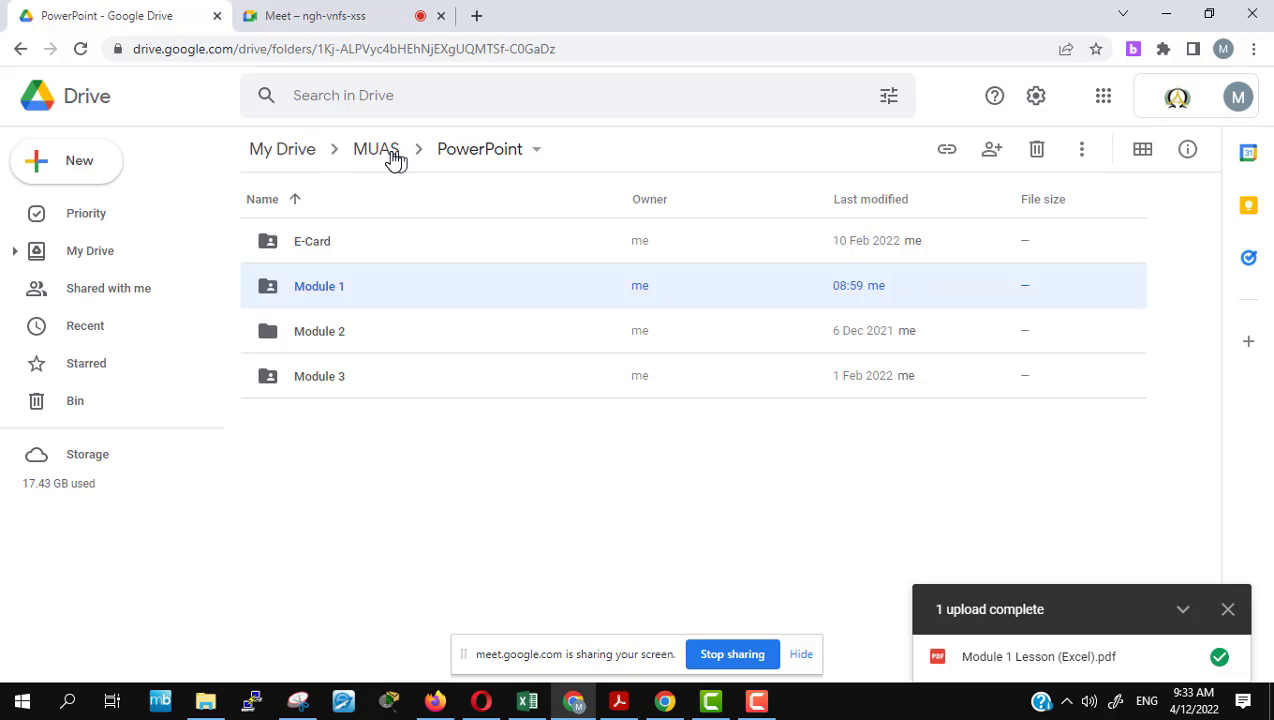
left_click(390, 152)
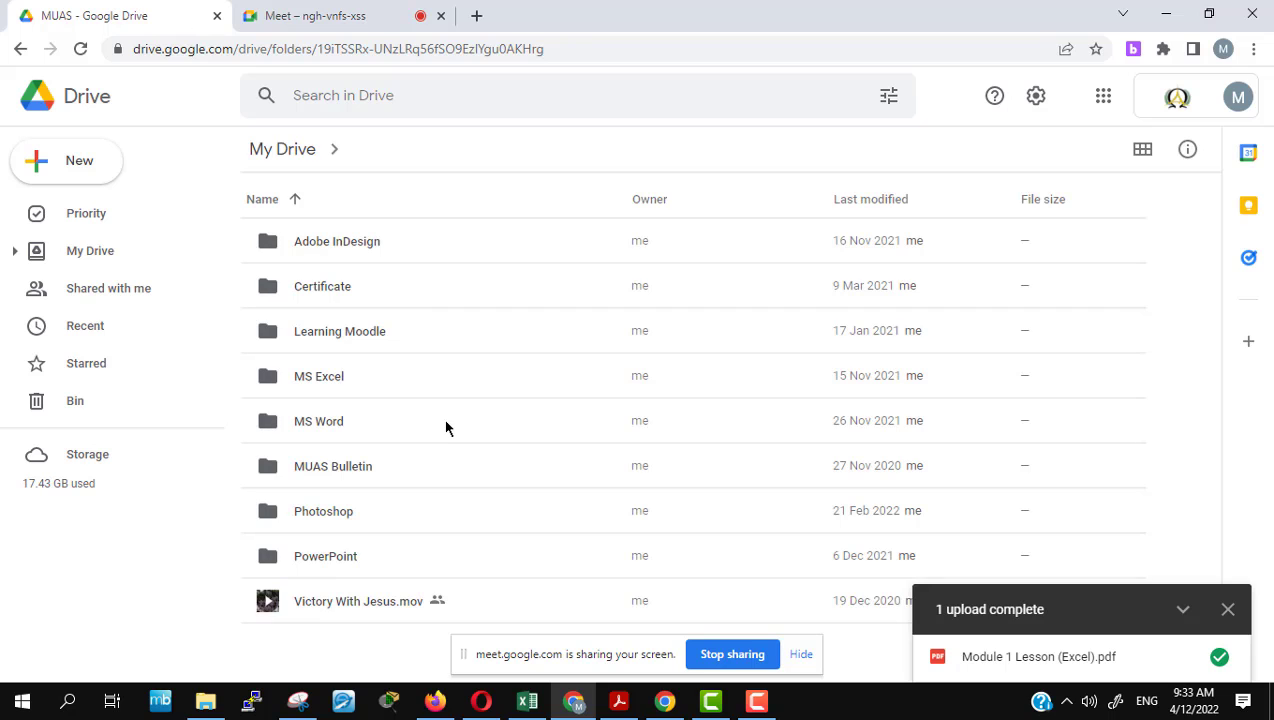
double_click(326, 383)
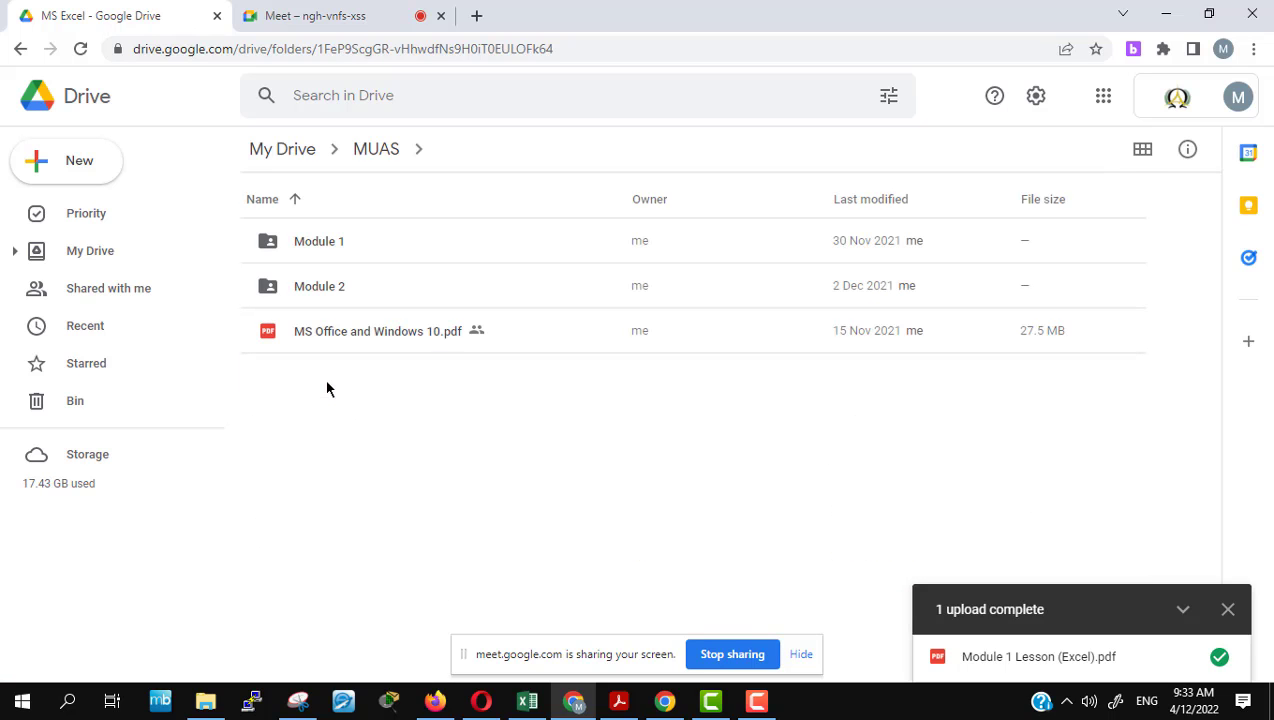
left_click(349, 250)
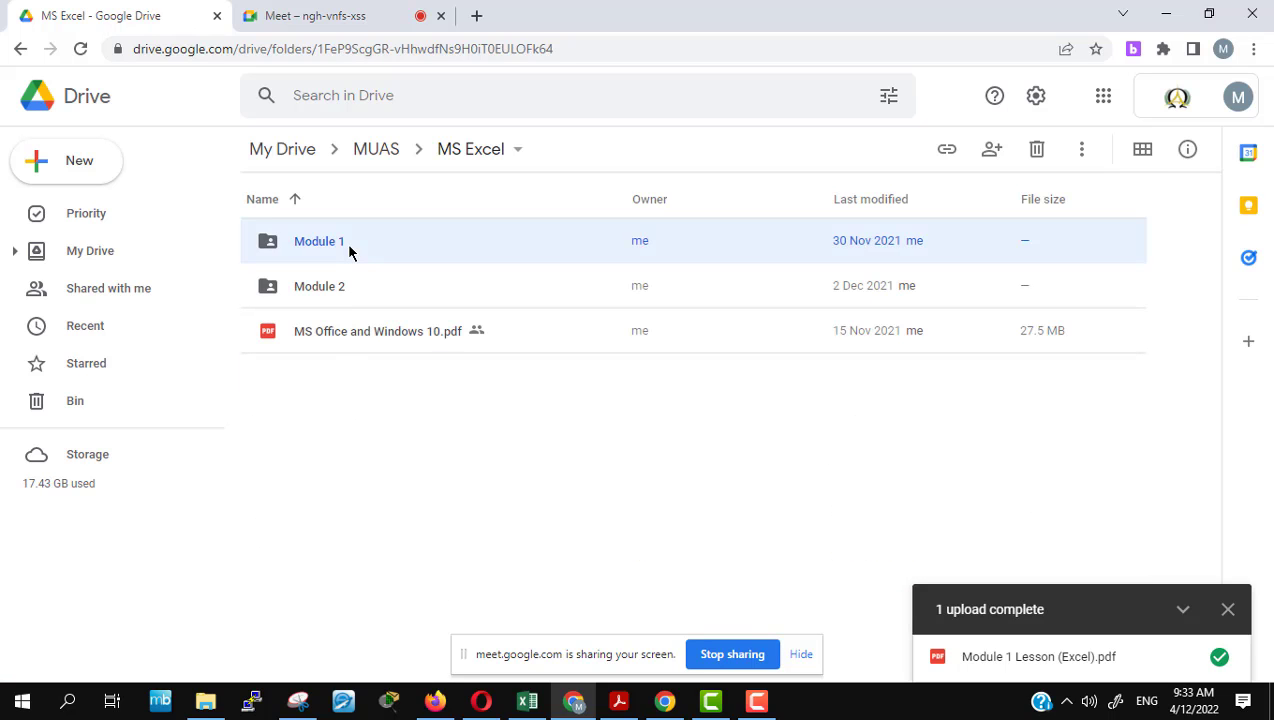
double_click(349, 247)
left_click(388, 425)
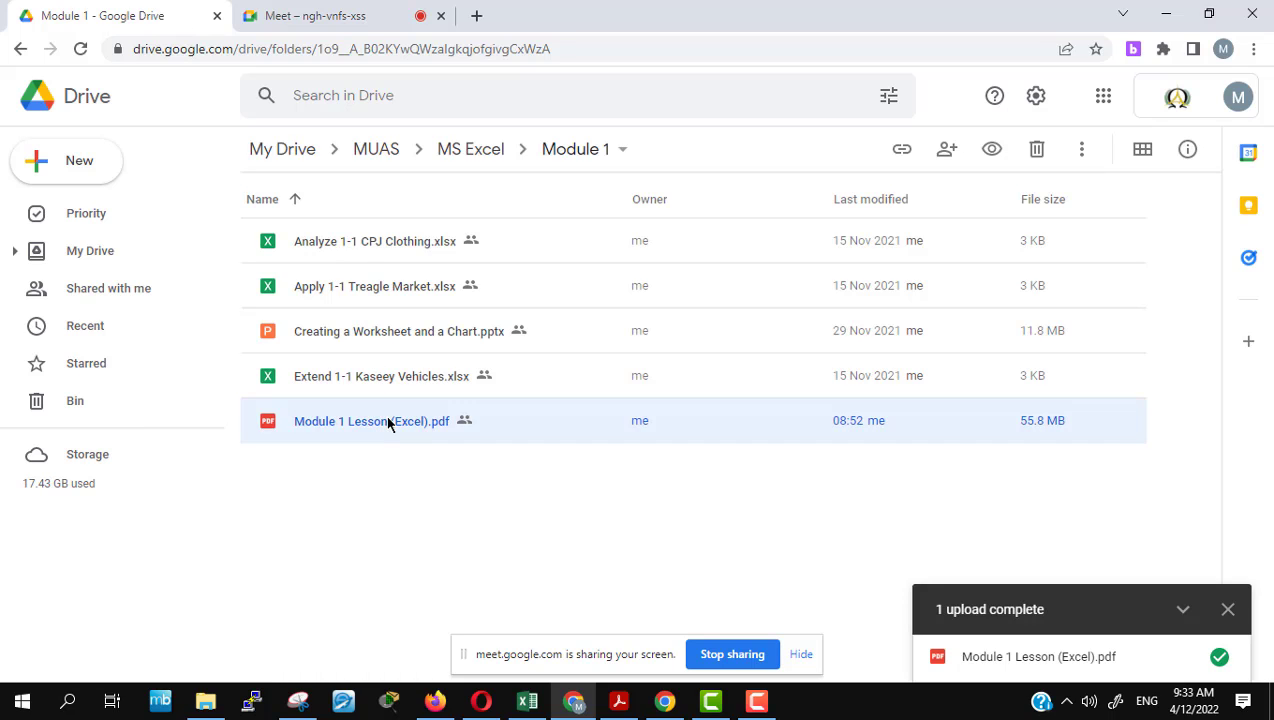
Step: Share Module 1 Lesson (Excel).pdf so anyone with the link can view it
right_click(388, 423)
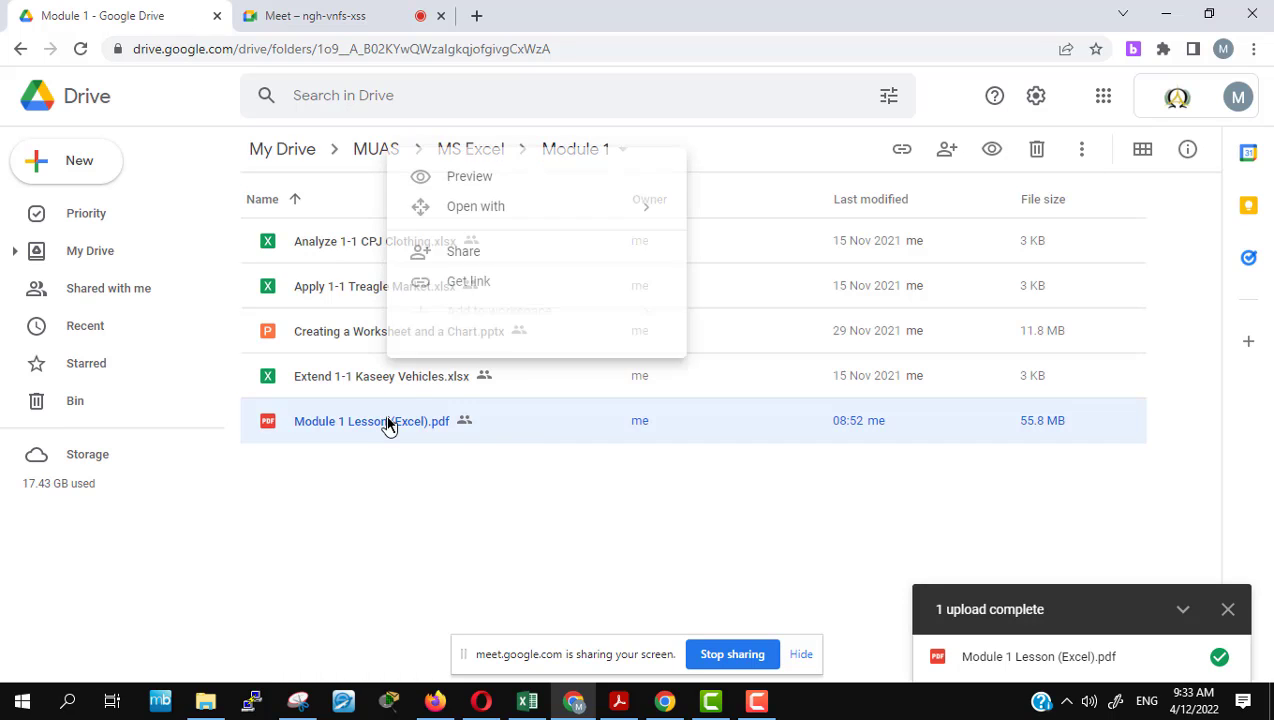
left_click(498, 262)
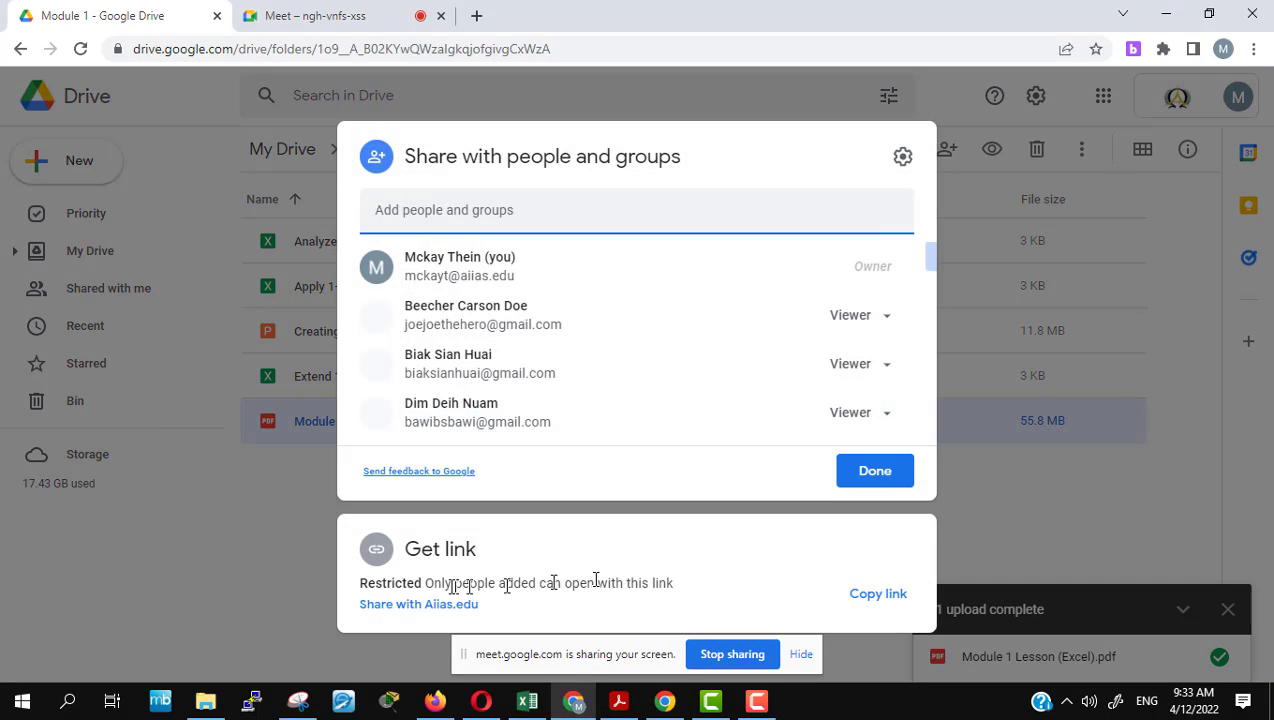
left_click(438, 552)
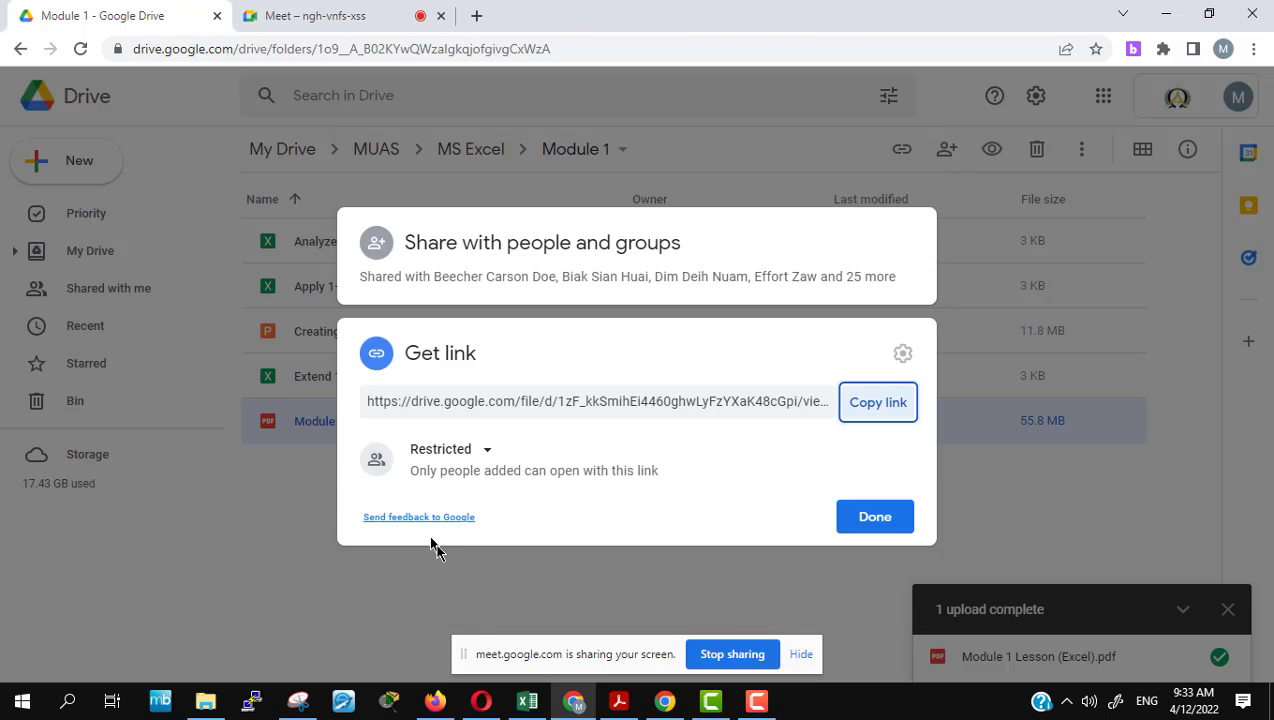
left_click(489, 455)
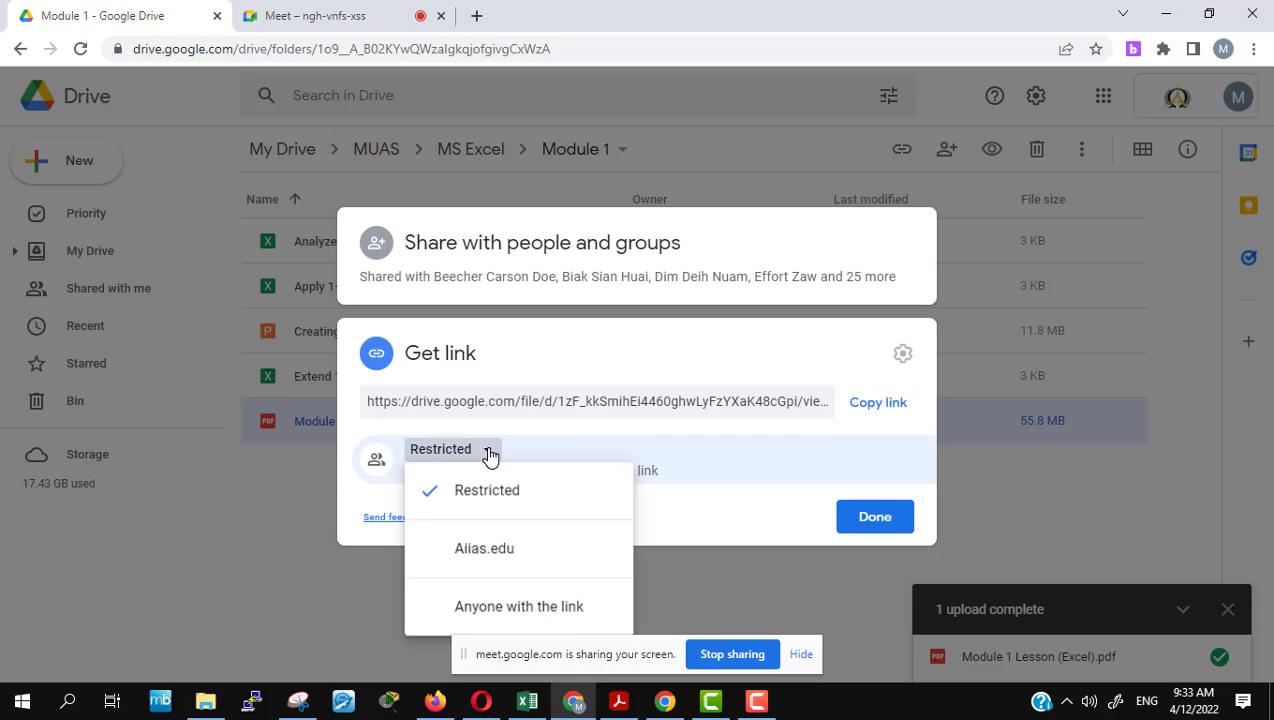
left_click(478, 610)
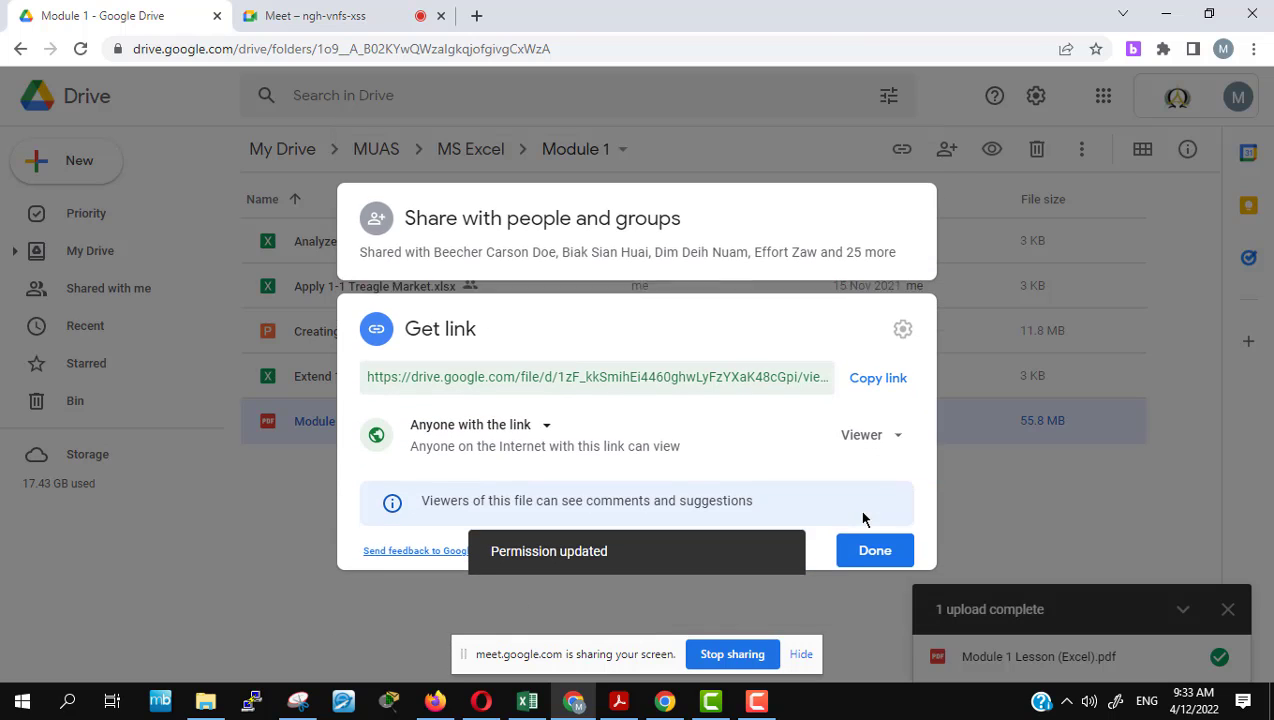
left_click(868, 550)
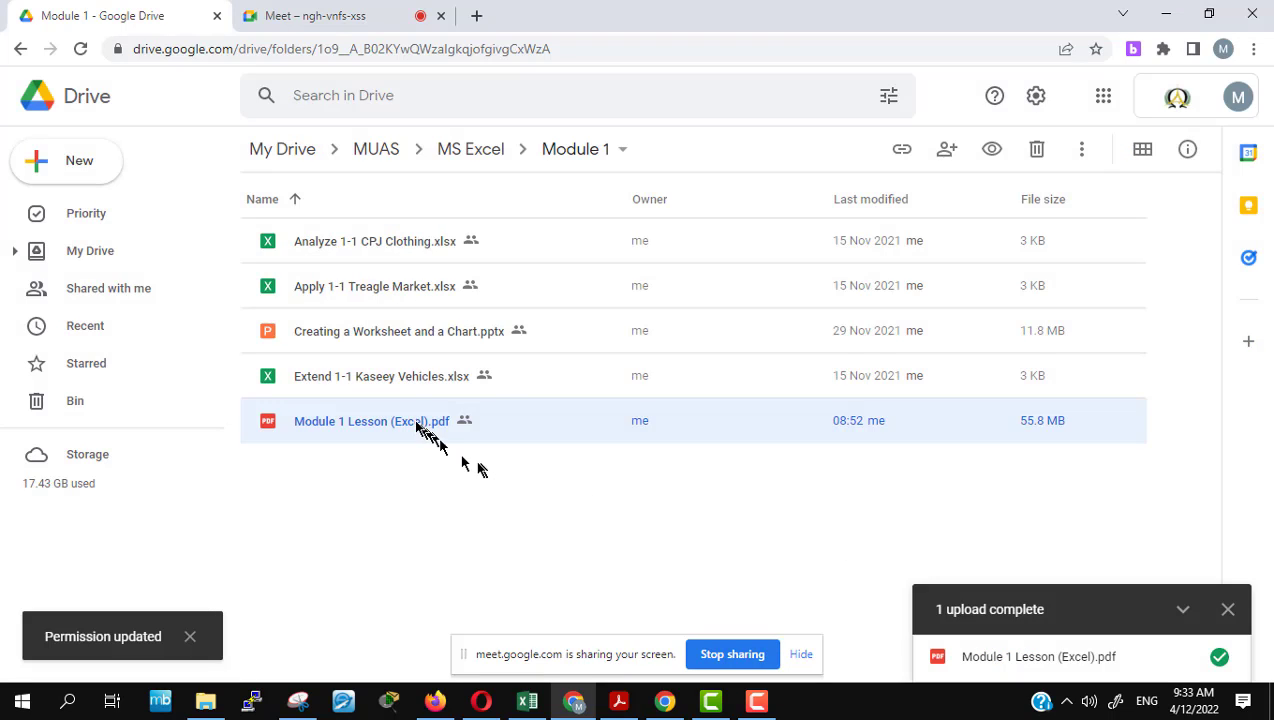
right_click(414, 421)
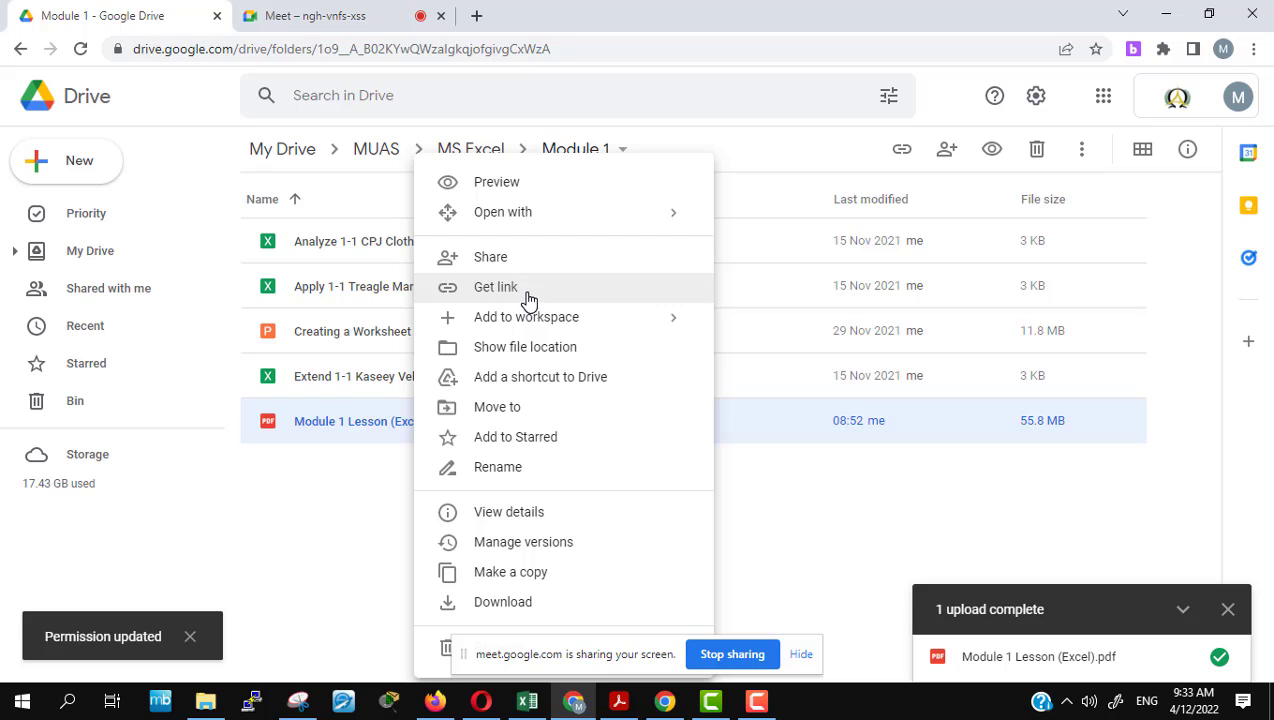
key("Escape")
Step: Return to the Moodle page form and insert the pasted PDF link into the page content
left_click(433, 703)
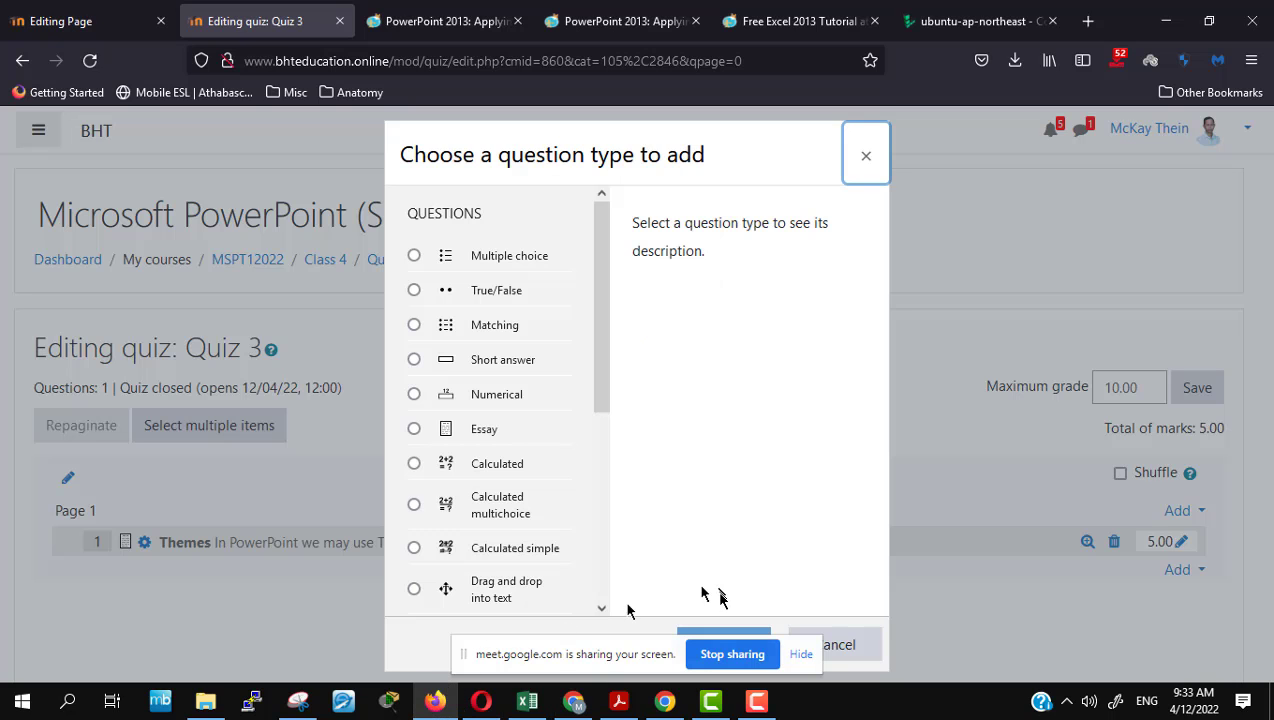
left_click(113, 21)
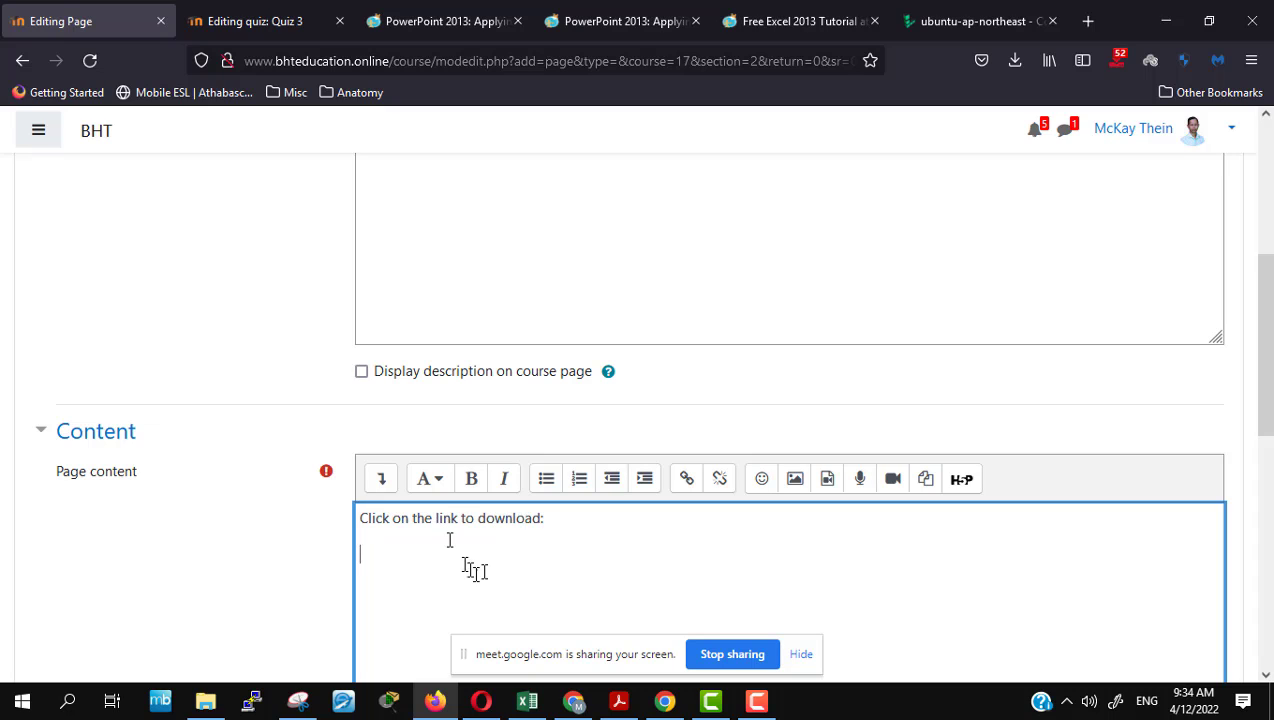
left_click(689, 481)
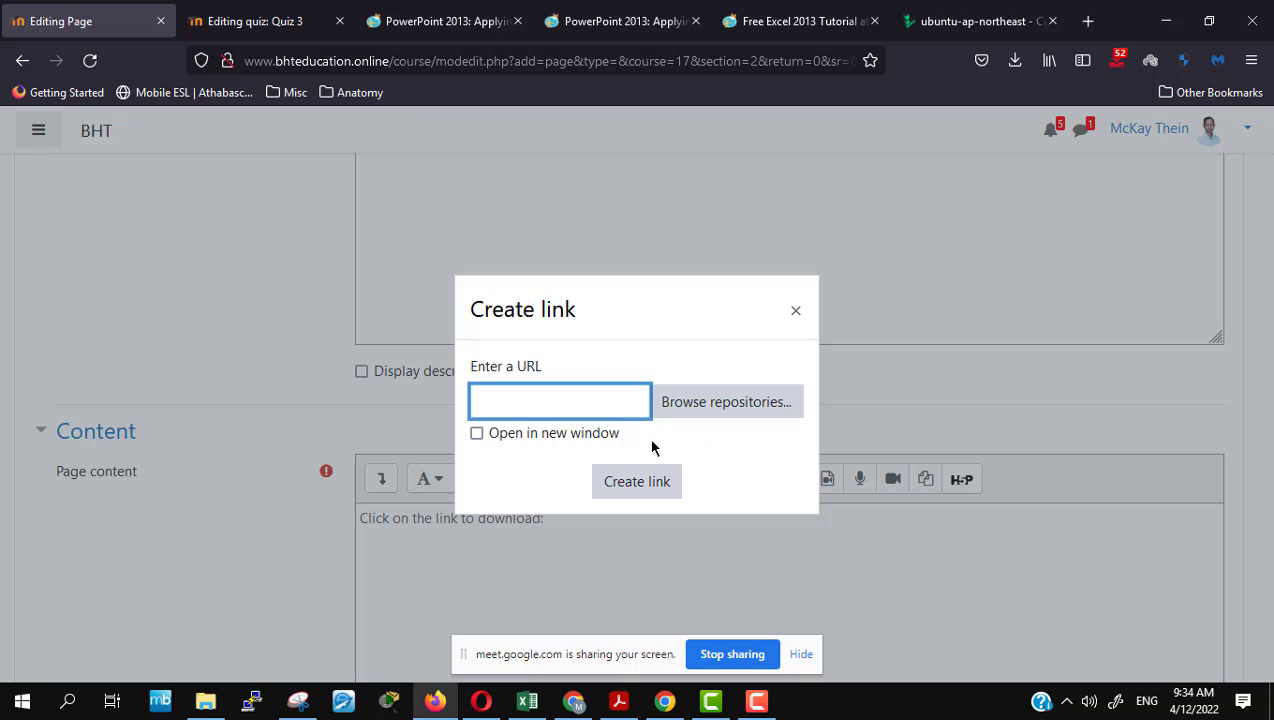
type("Class 3 Video: https://youtu.be/WJOGuL_QLUo")
left_click(645, 485)
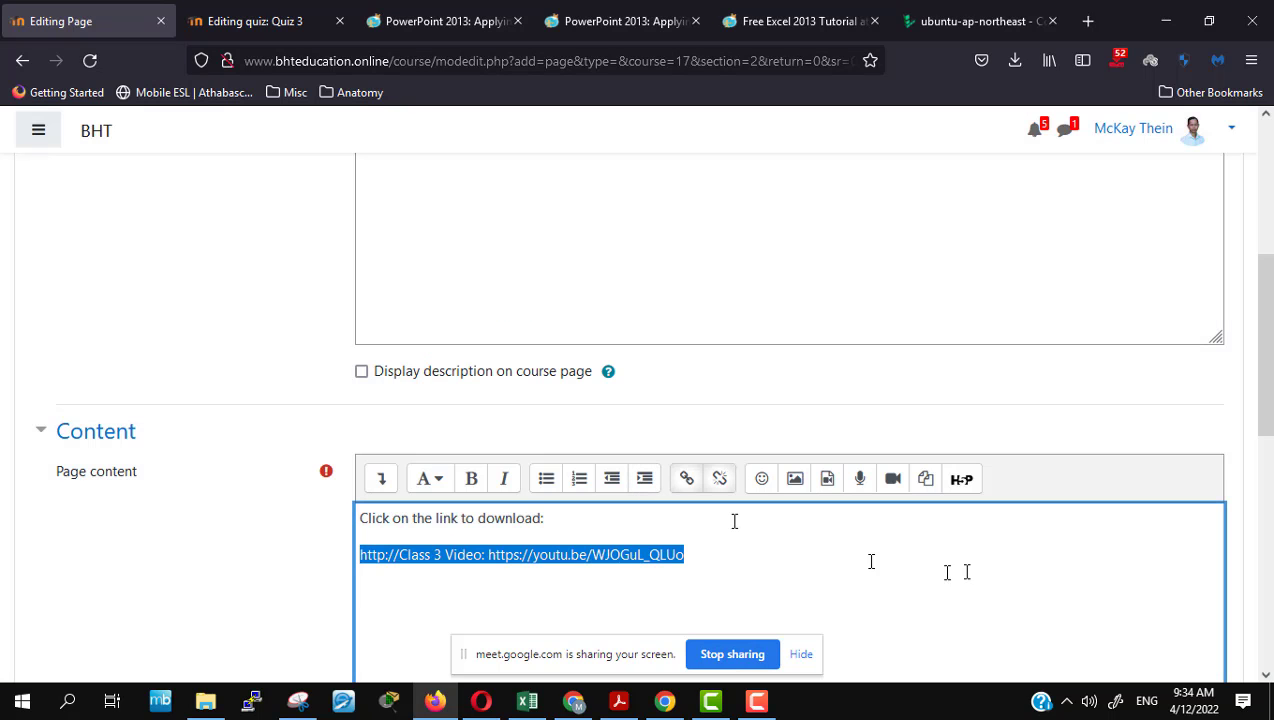
Step: Set completion tracking to complete when conditions are met and save the page to the course
scroll(325, 500, "down", 10)
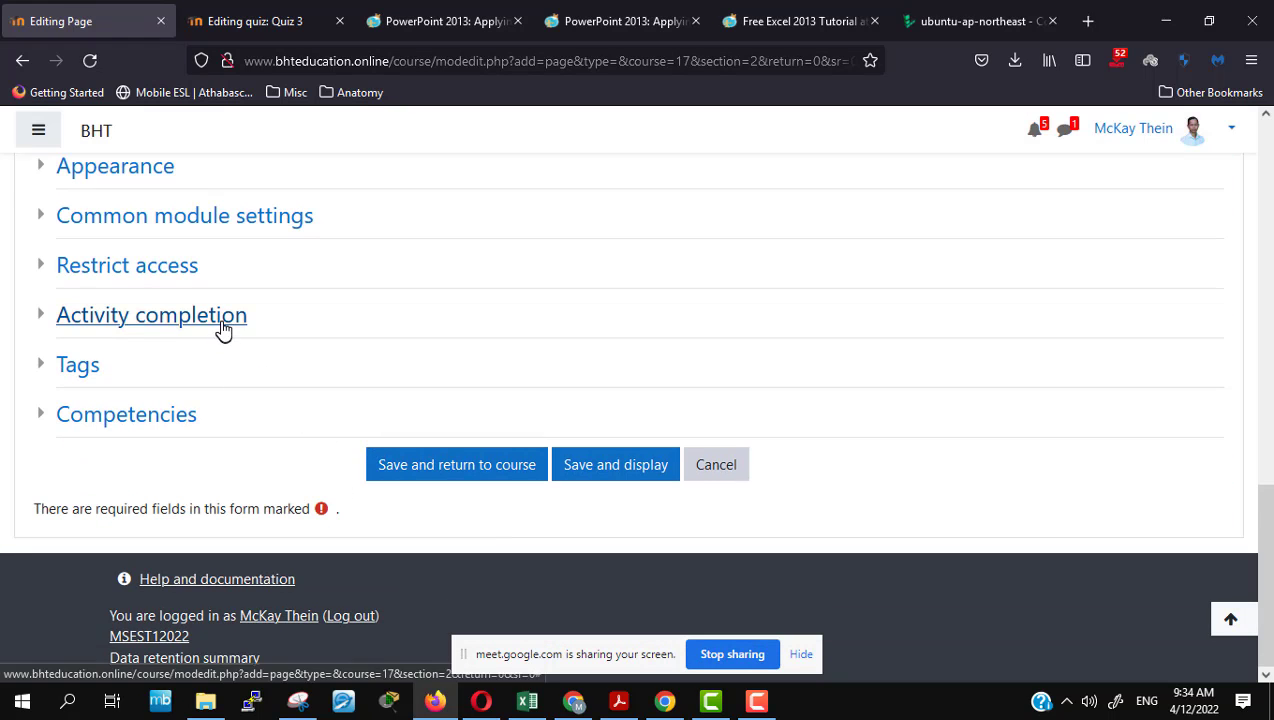
left_click(222, 330)
left_click(530, 355)
left_click(538, 447)
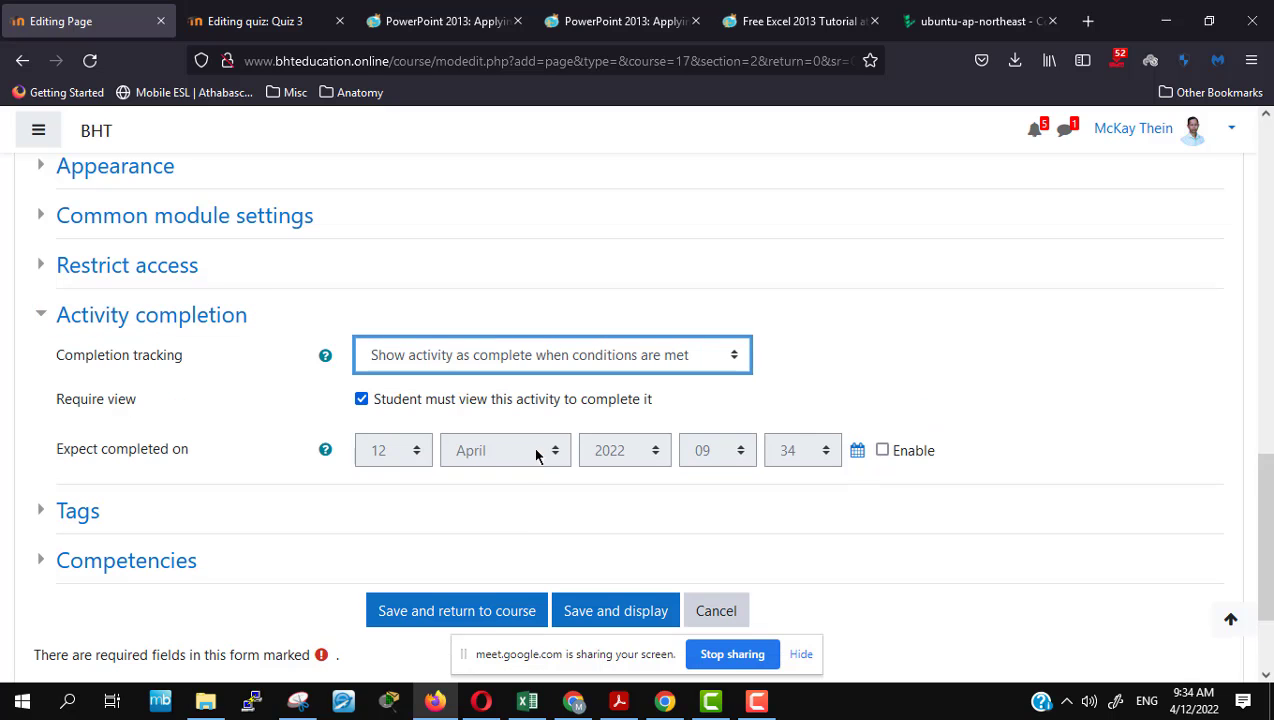
left_click(485, 620)
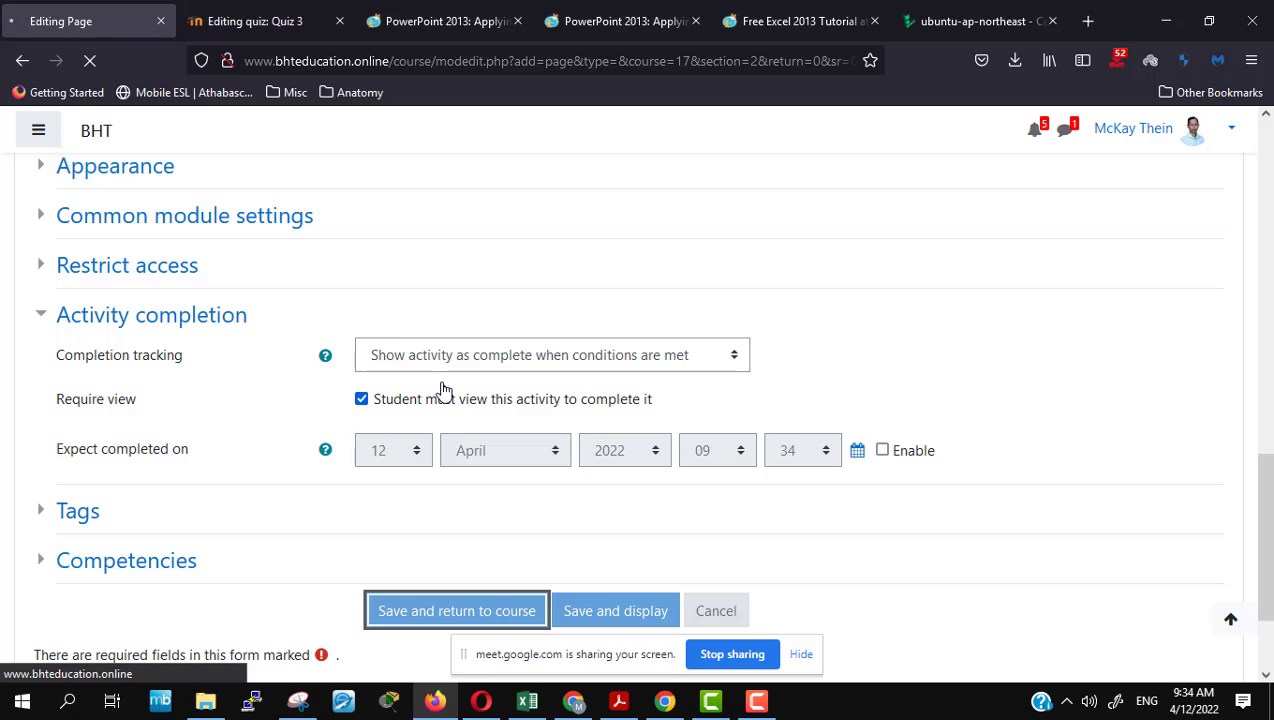
scroll(442, 390, "down", 3)
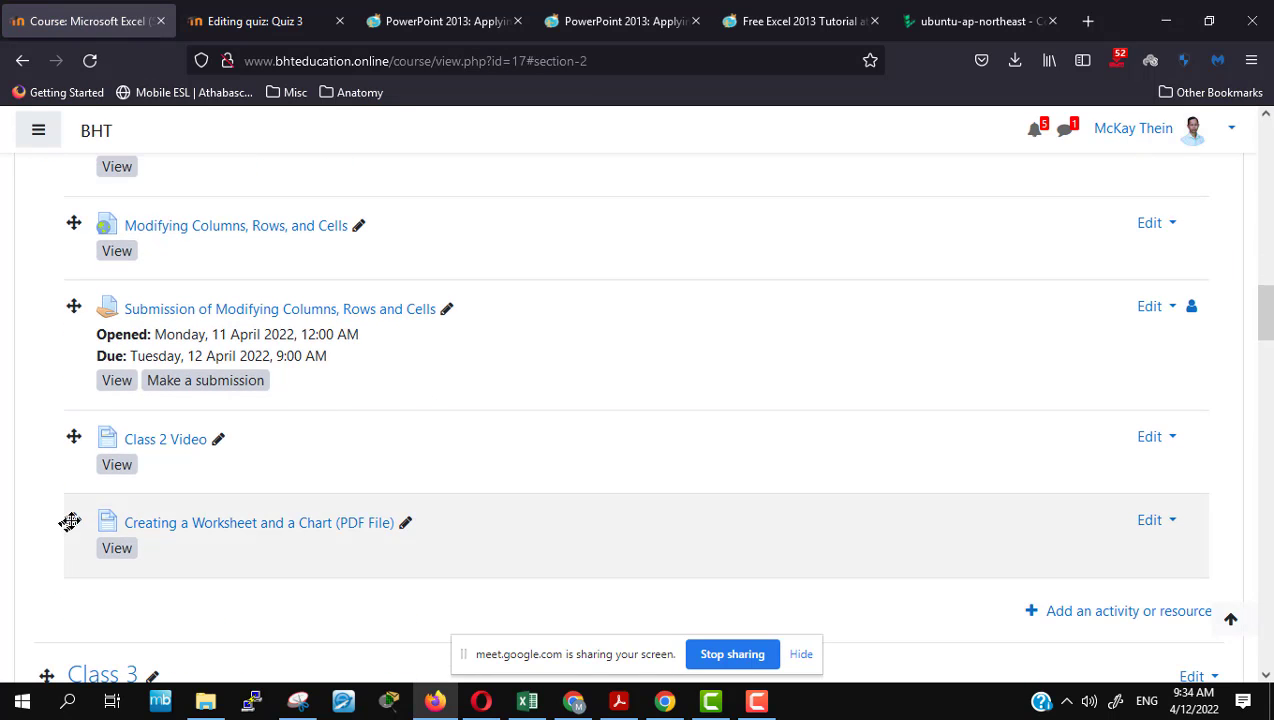
Step: Move the PDF File page just below the Creating a Worksheet and a Chart book, then open it
left_click_drag(70, 522, 76, 214)
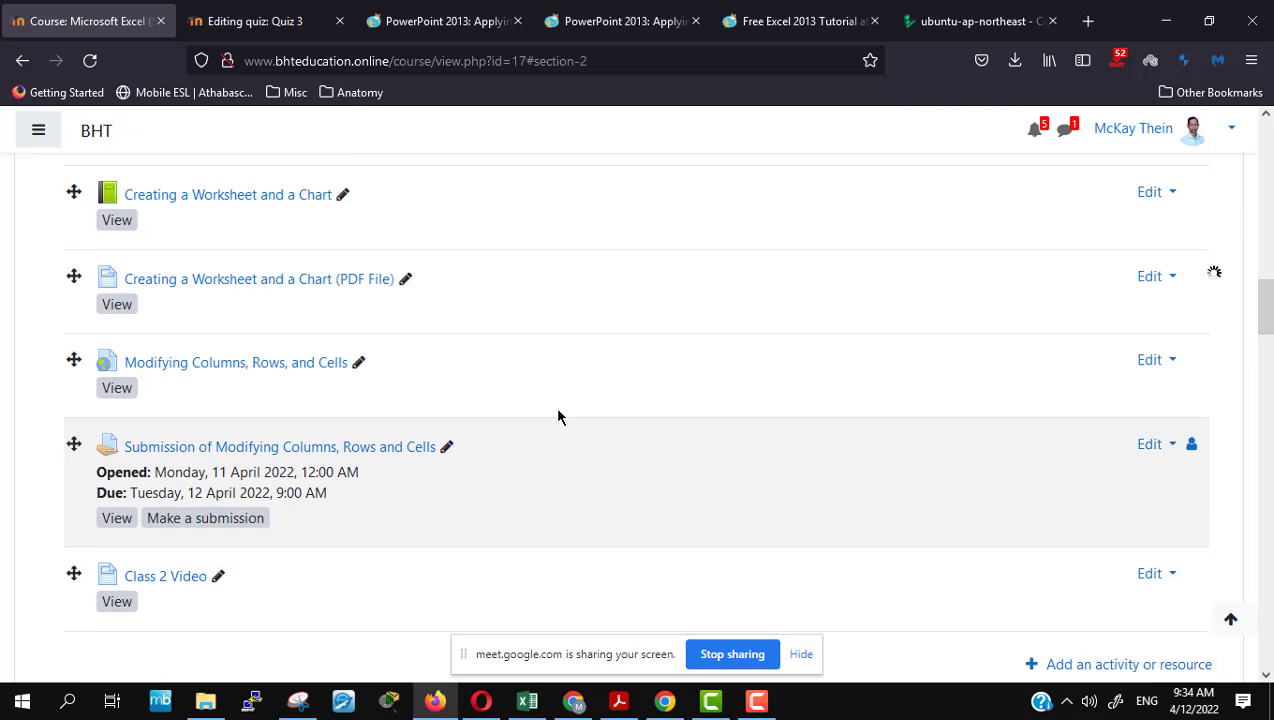
scroll(558, 416, "up", 3)
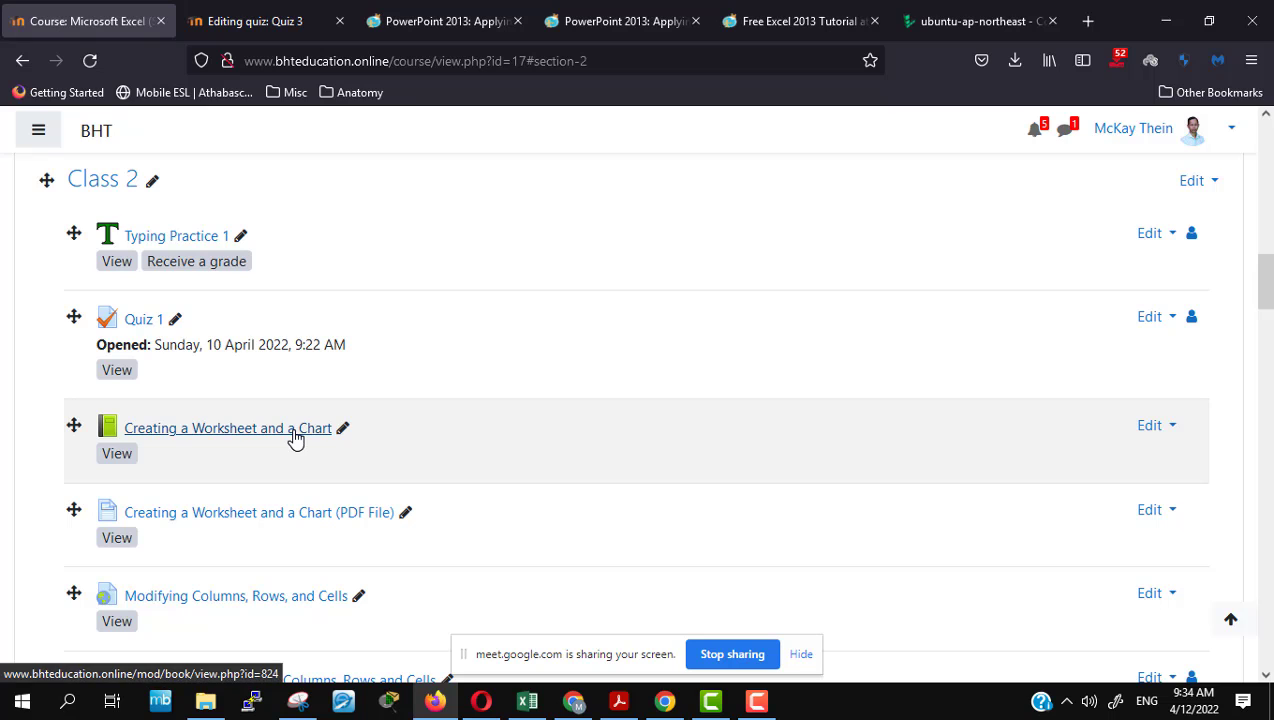
left_click(295, 437)
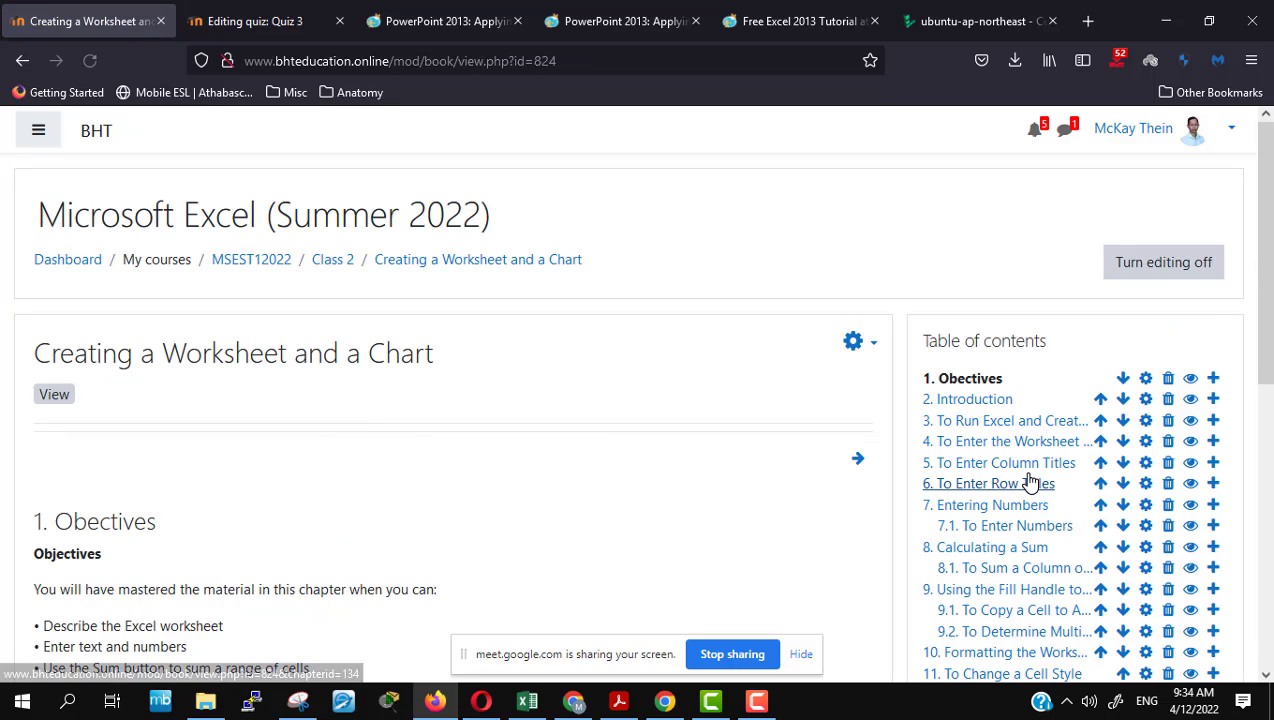
scroll(1025, 483, "down", 3)
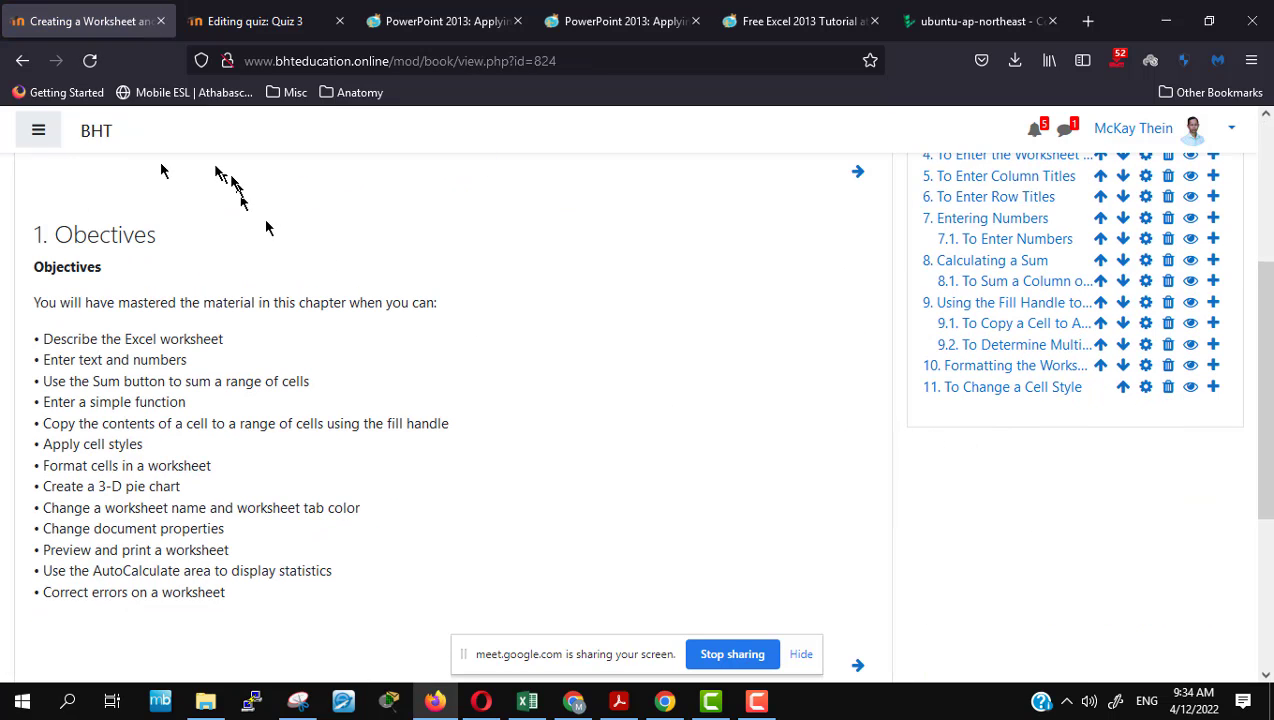
left_click(20, 61)
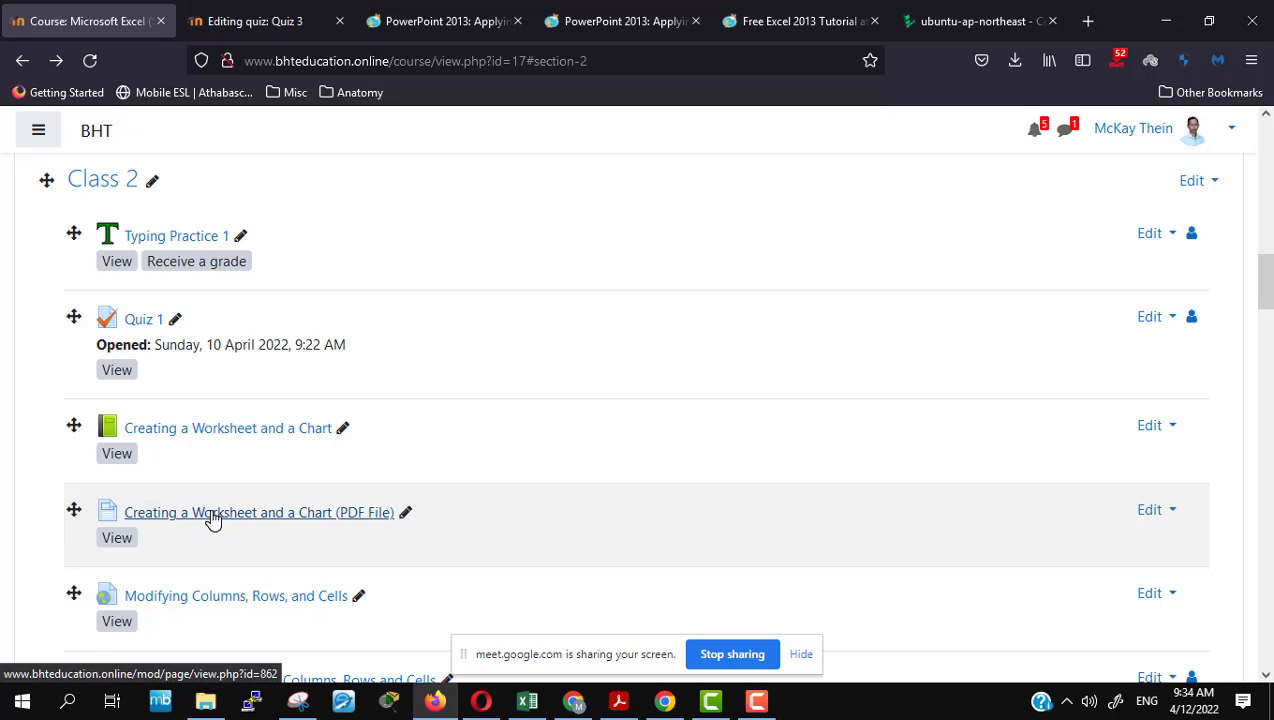
left_click(212, 516)
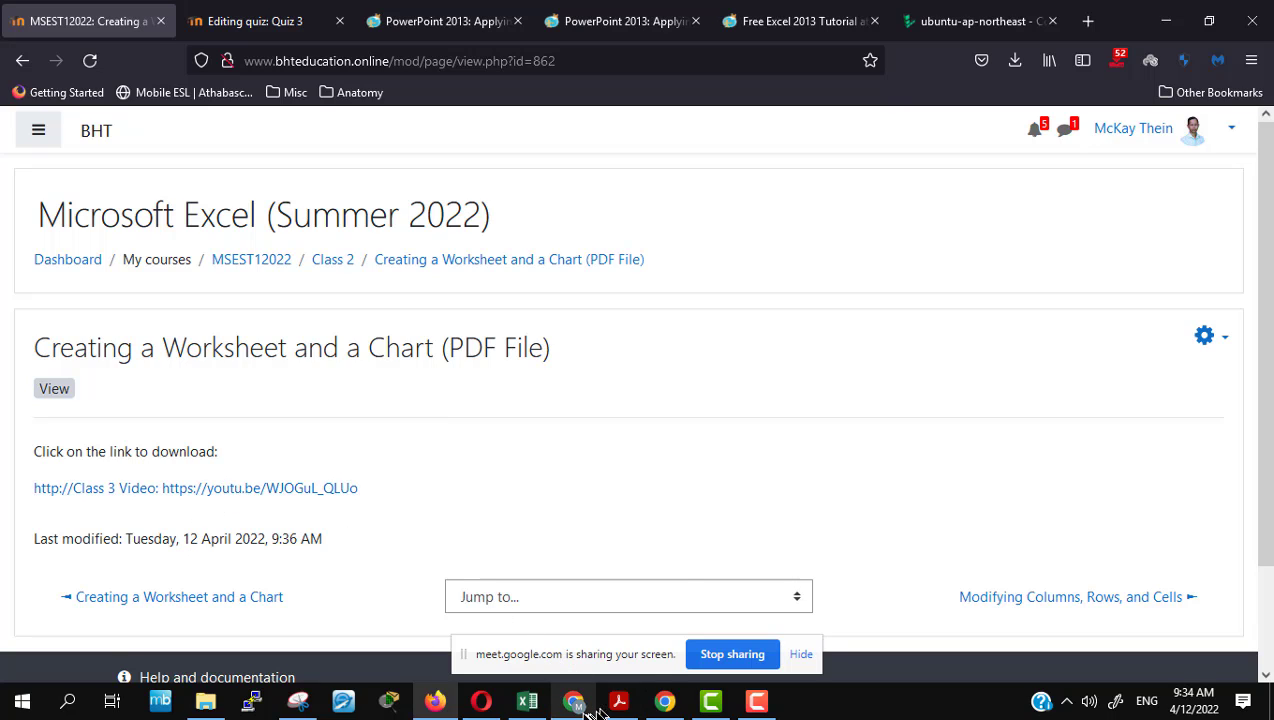
Step: Bring Google Drive back and close its open sharing settings
mouse_move(580, 708)
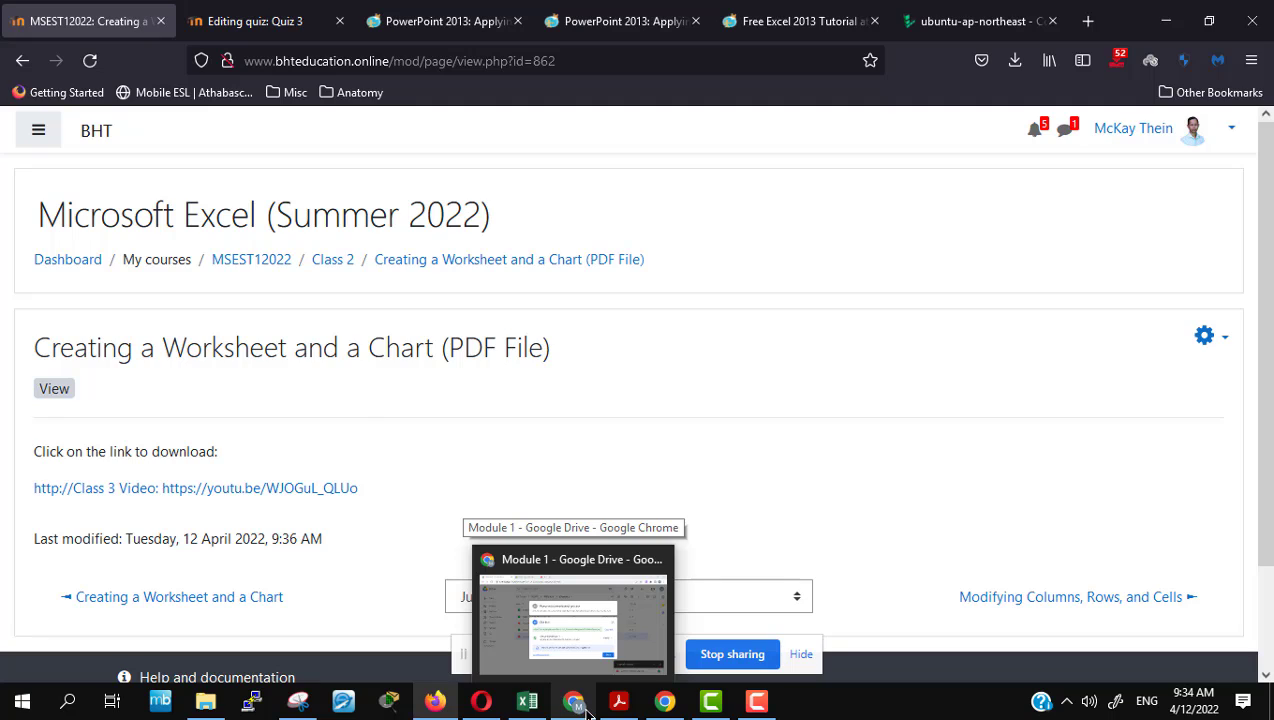
left_click(578, 635)
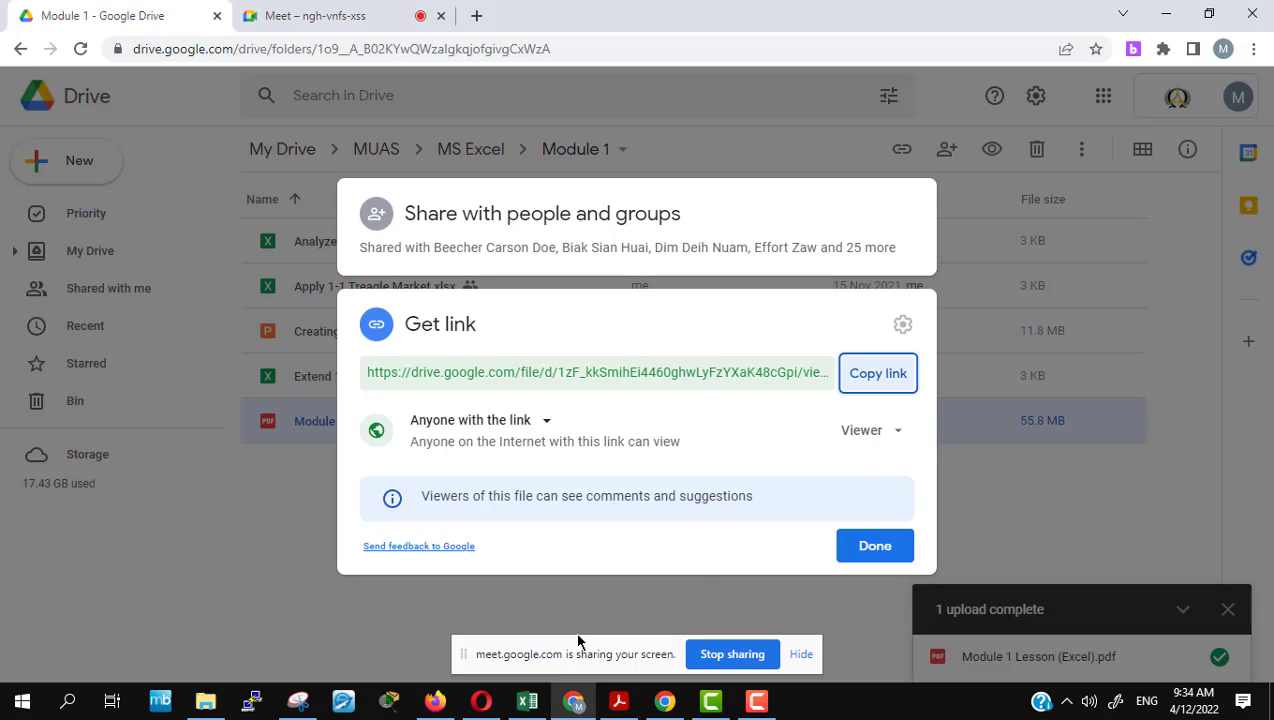
left_click(874, 549)
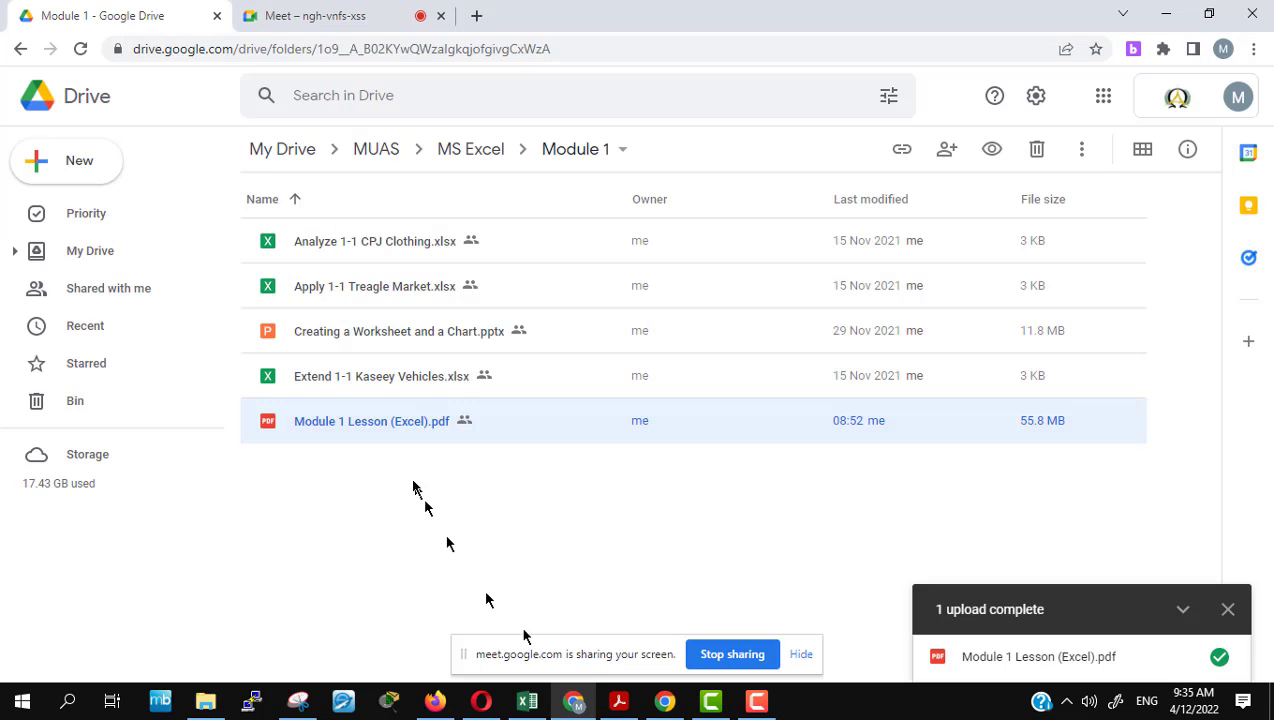
Step: Copy the share link for Module 1 Lesson (Excel).pdf and return to Moodle in Firefox
right_click(428, 440)
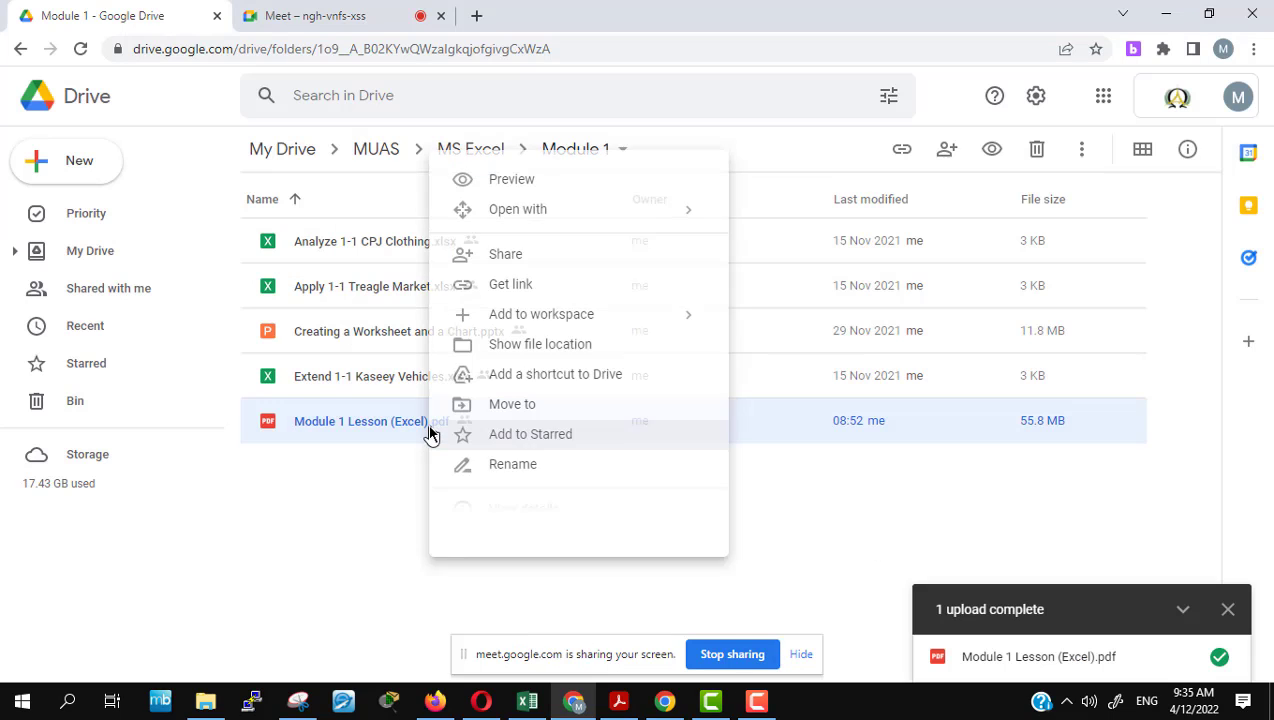
left_click(517, 286)
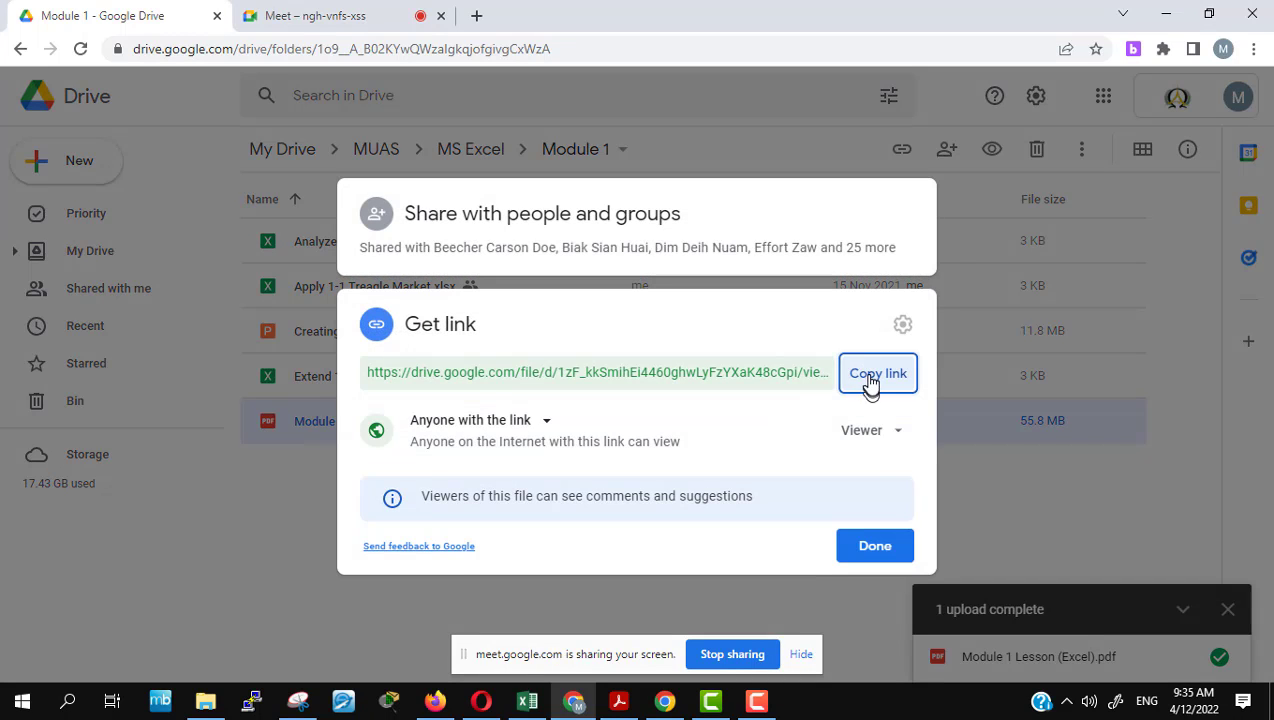
left_click(866, 378)
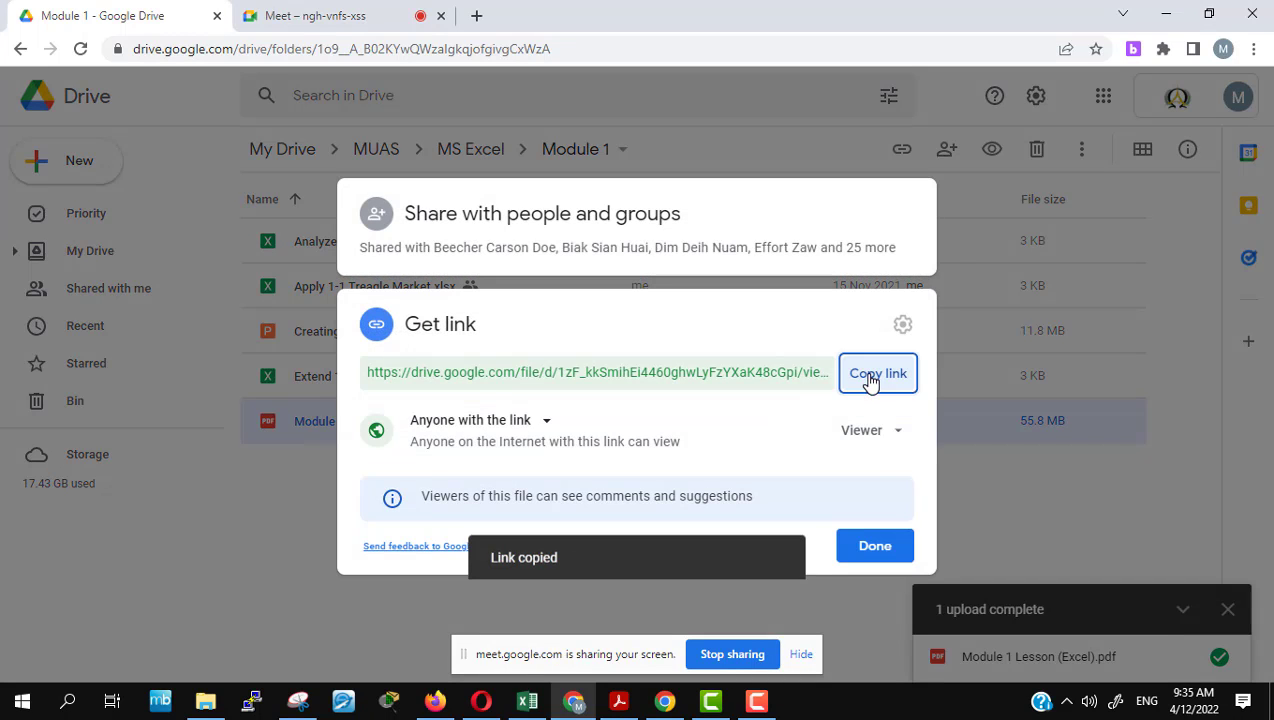
left_click(866, 548)
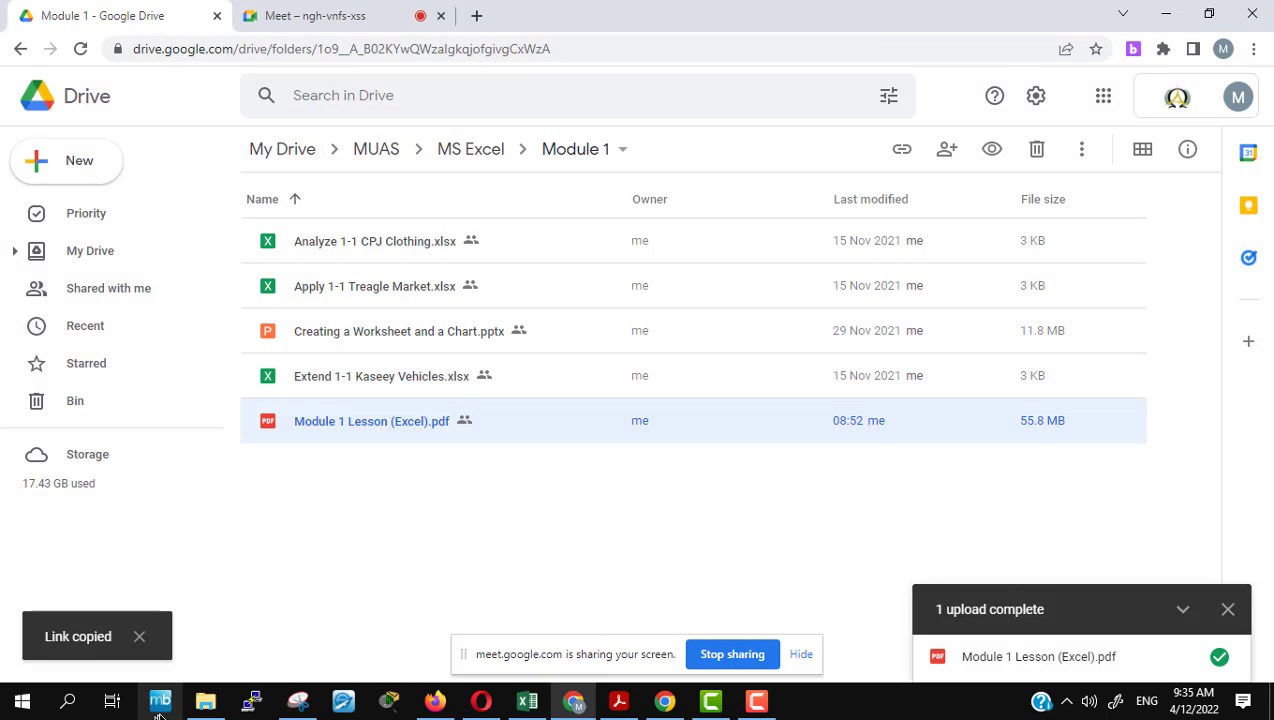
left_click(435, 701)
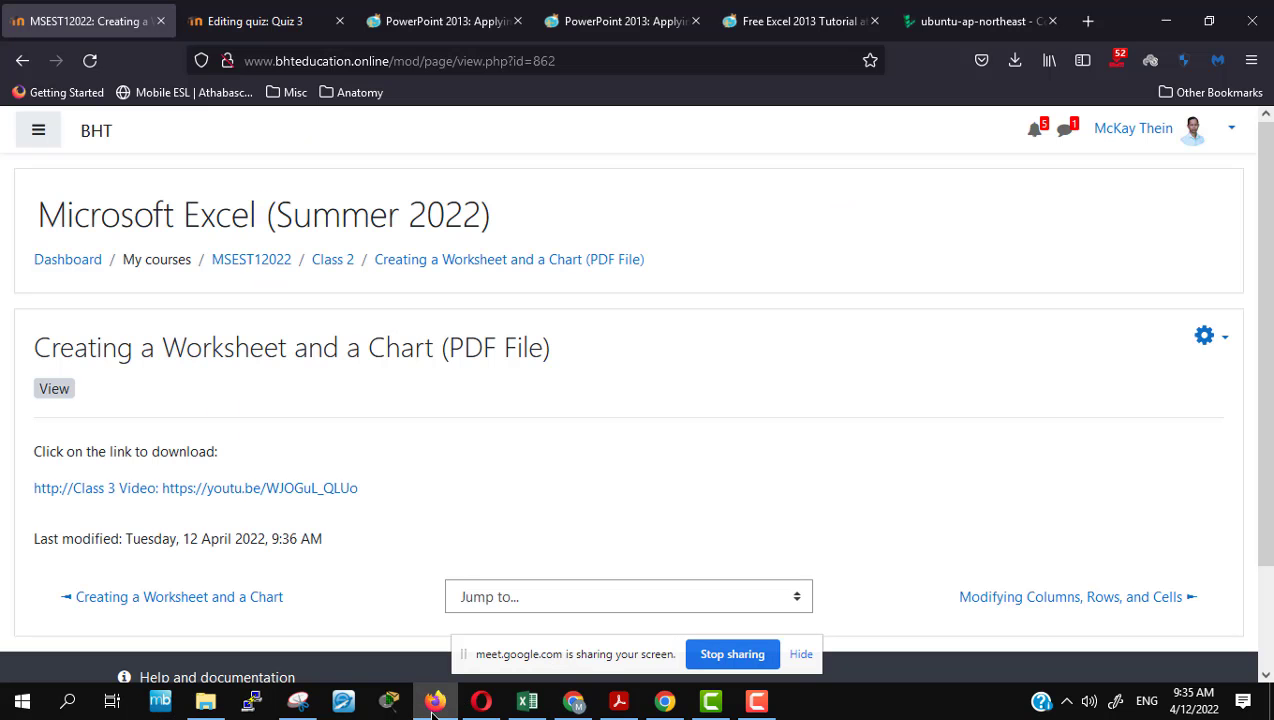
Step: Edit the PDF File page's settings and delete the old video link line from its content
left_click(1222, 337)
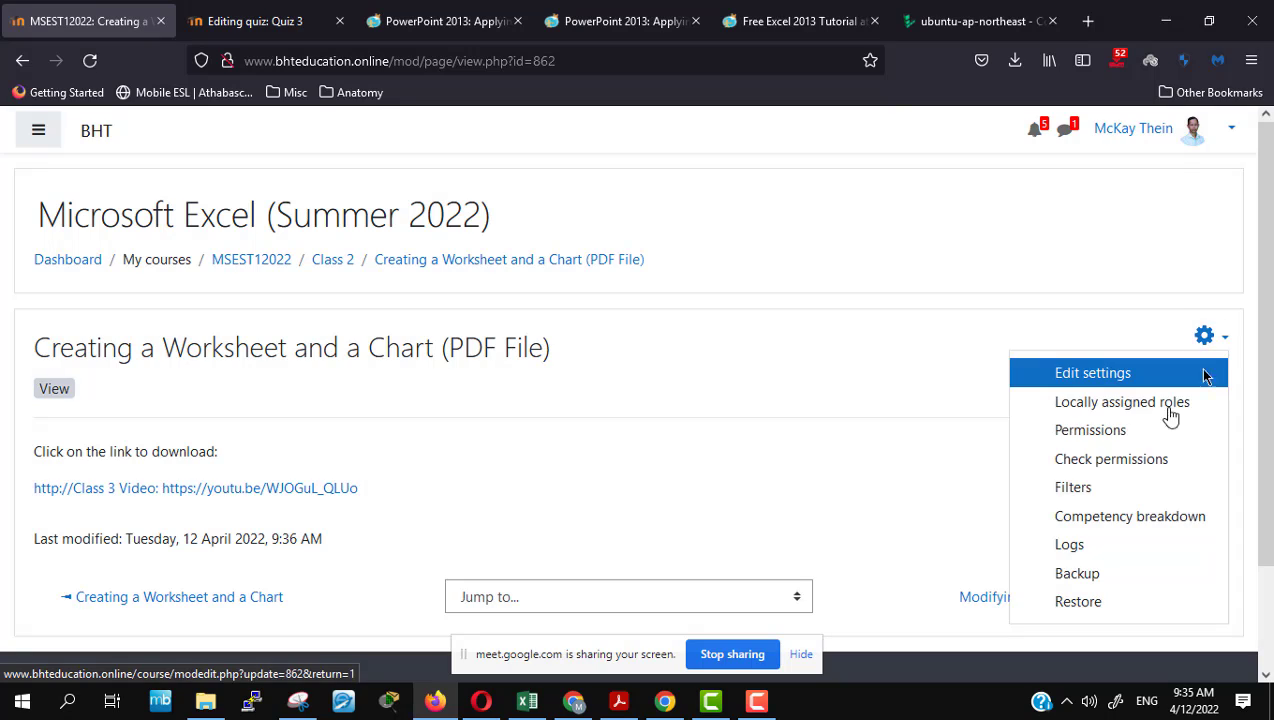
left_click(1097, 386)
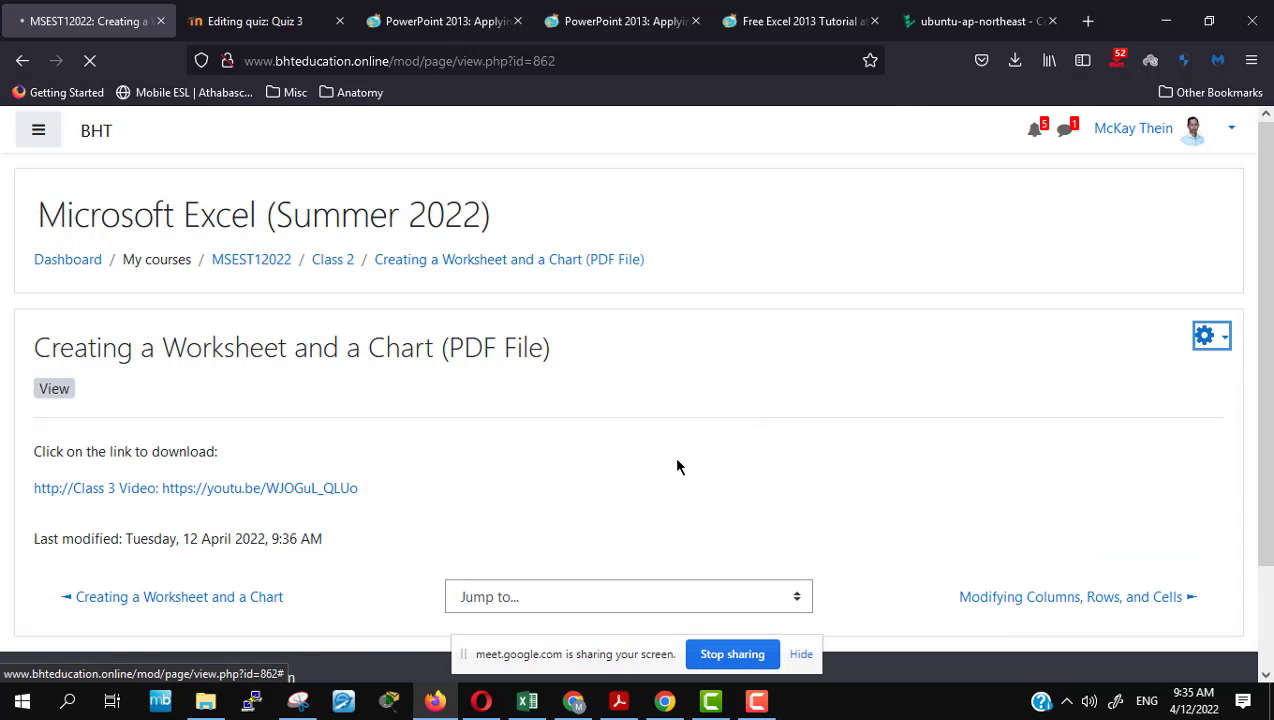
scroll(740, 500, "down", 5)
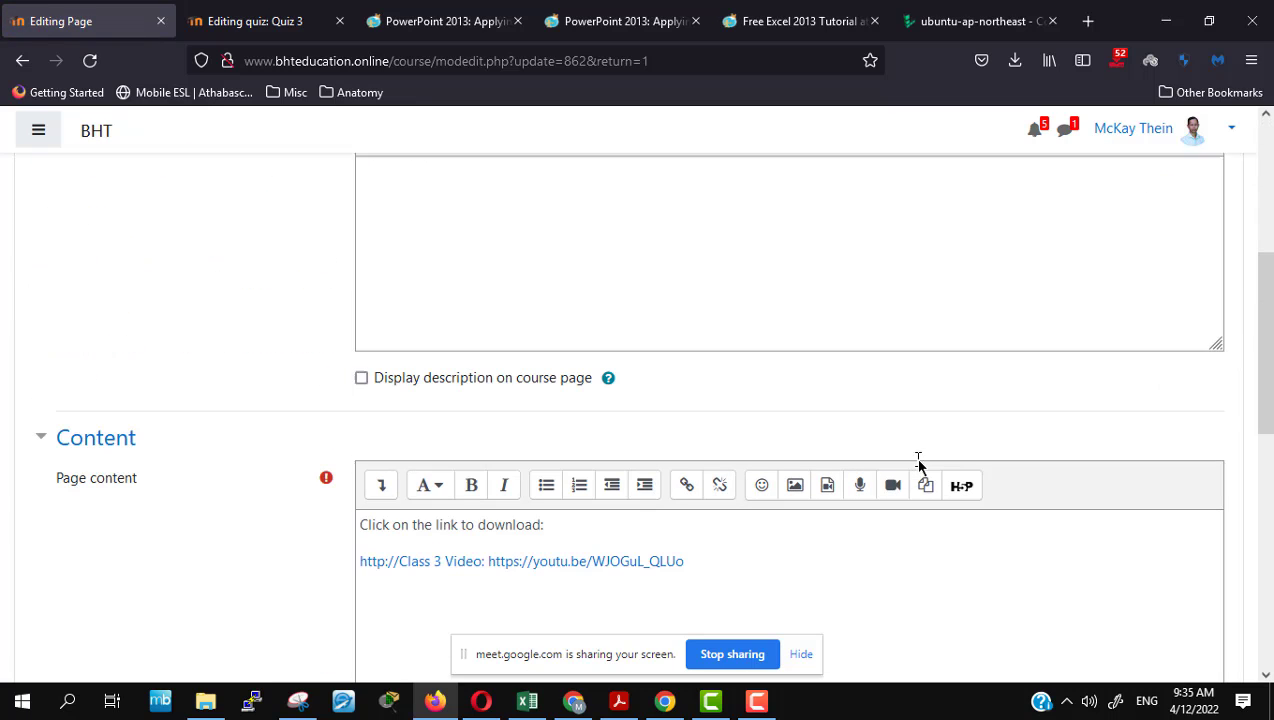
left_click(712, 560)
triple_click(712, 560)
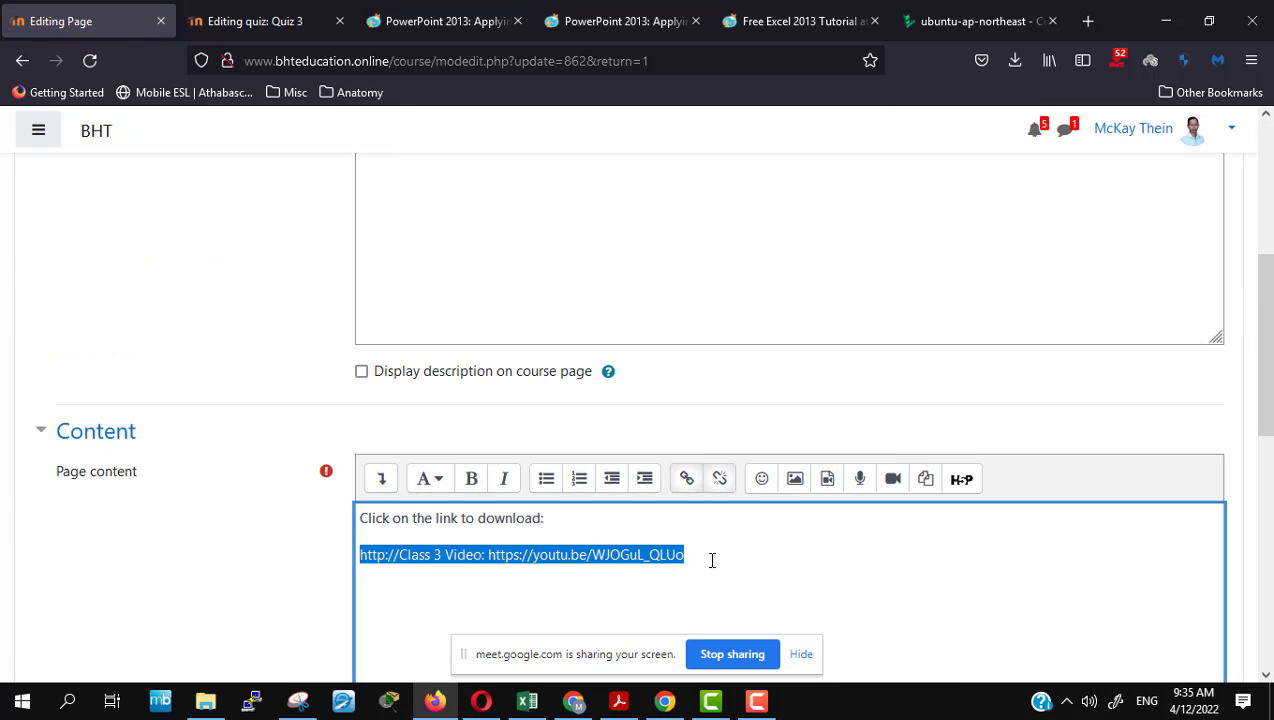
key("BackSpace")
Step: Insert the copied Google Drive link, save, then reopen the page and follow the new link
left_click(686, 478)
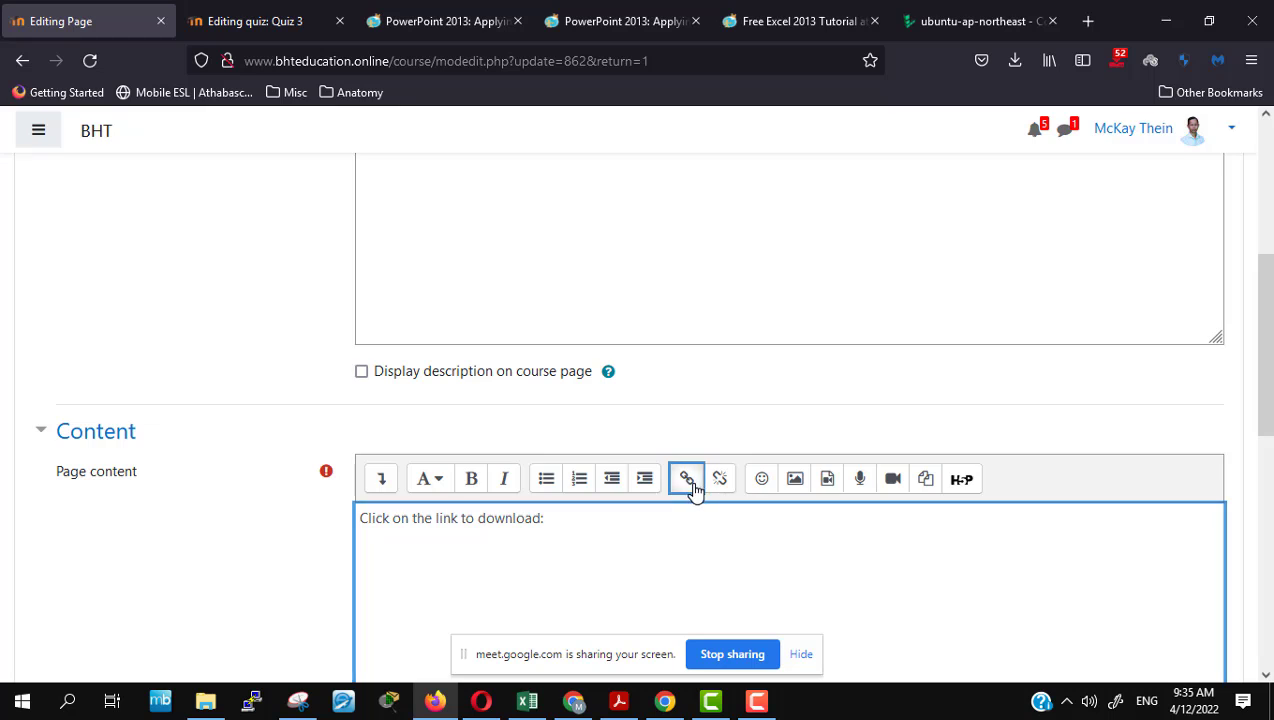
key("ctrl+v")
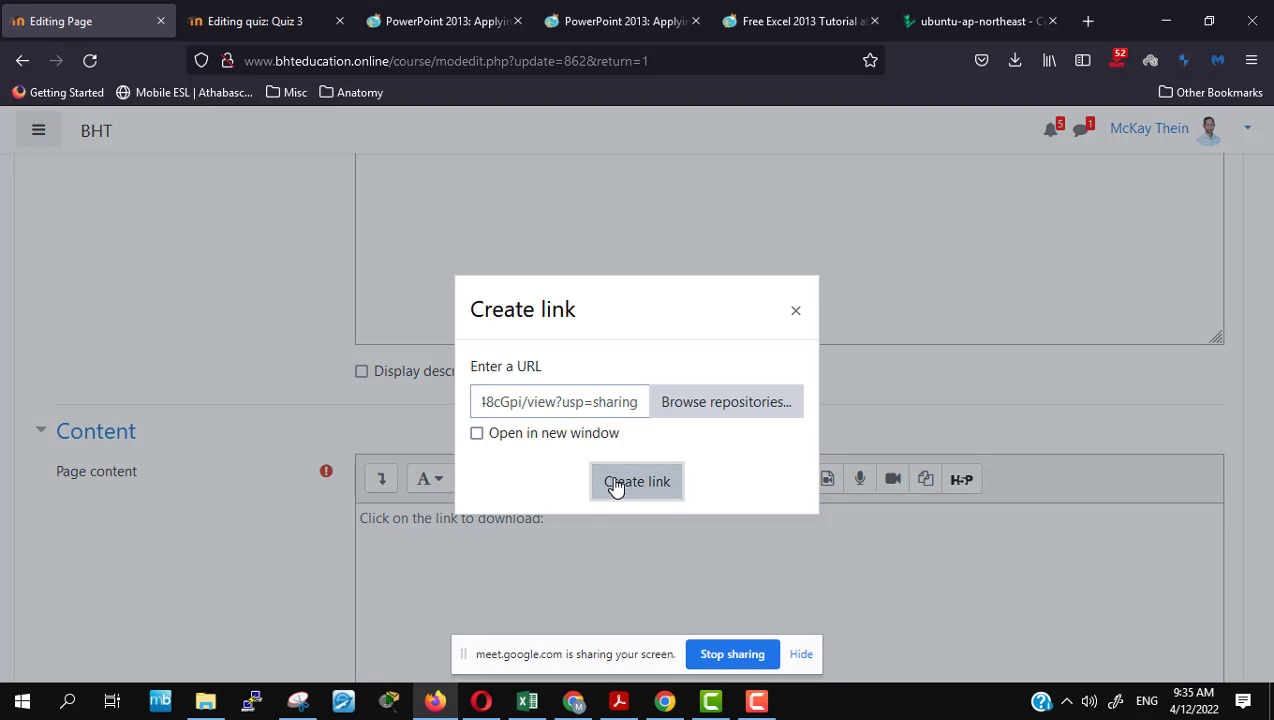
left_click(614, 483)
left_click(650, 562)
scroll(330, 586, "down", 10)
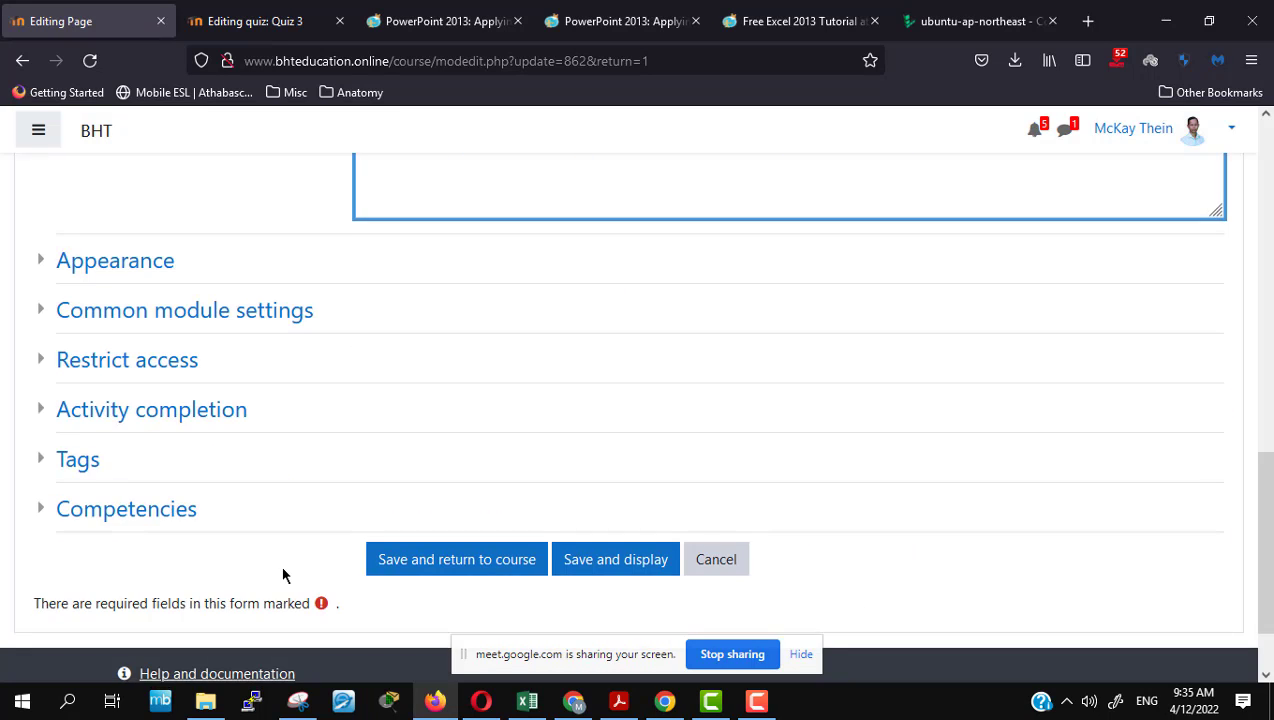
left_click(461, 478)
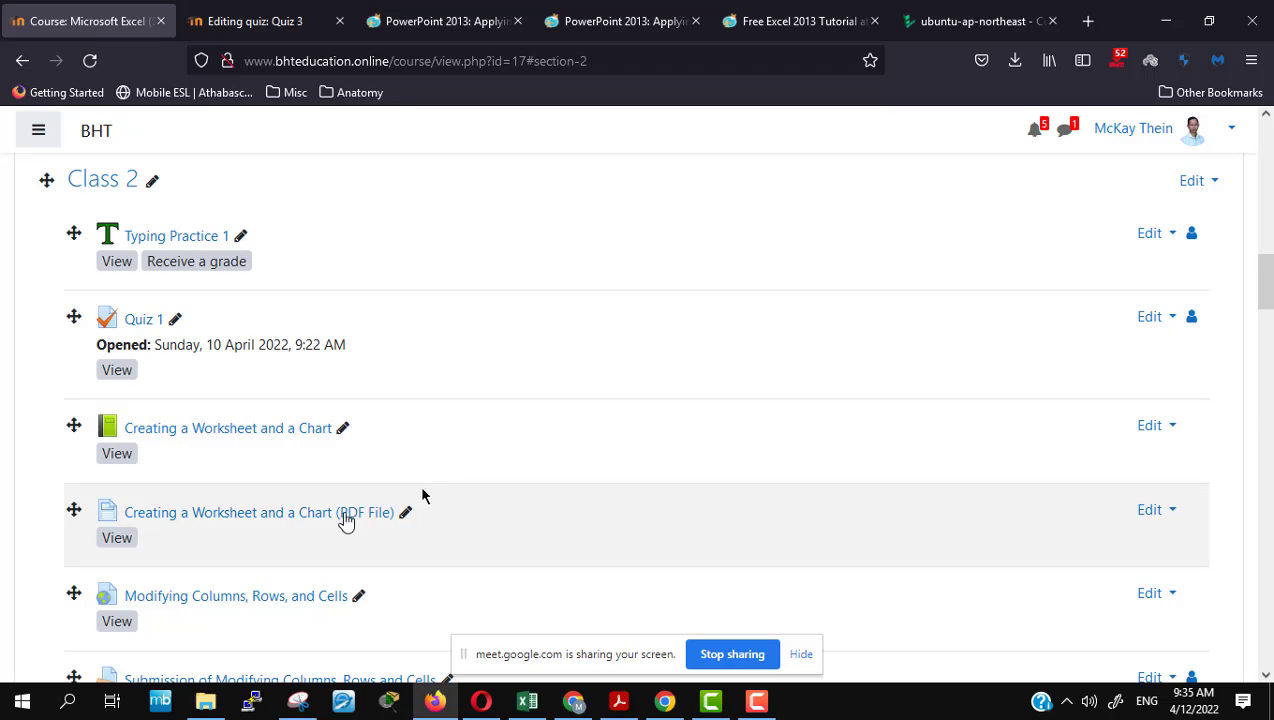
left_click(273, 526)
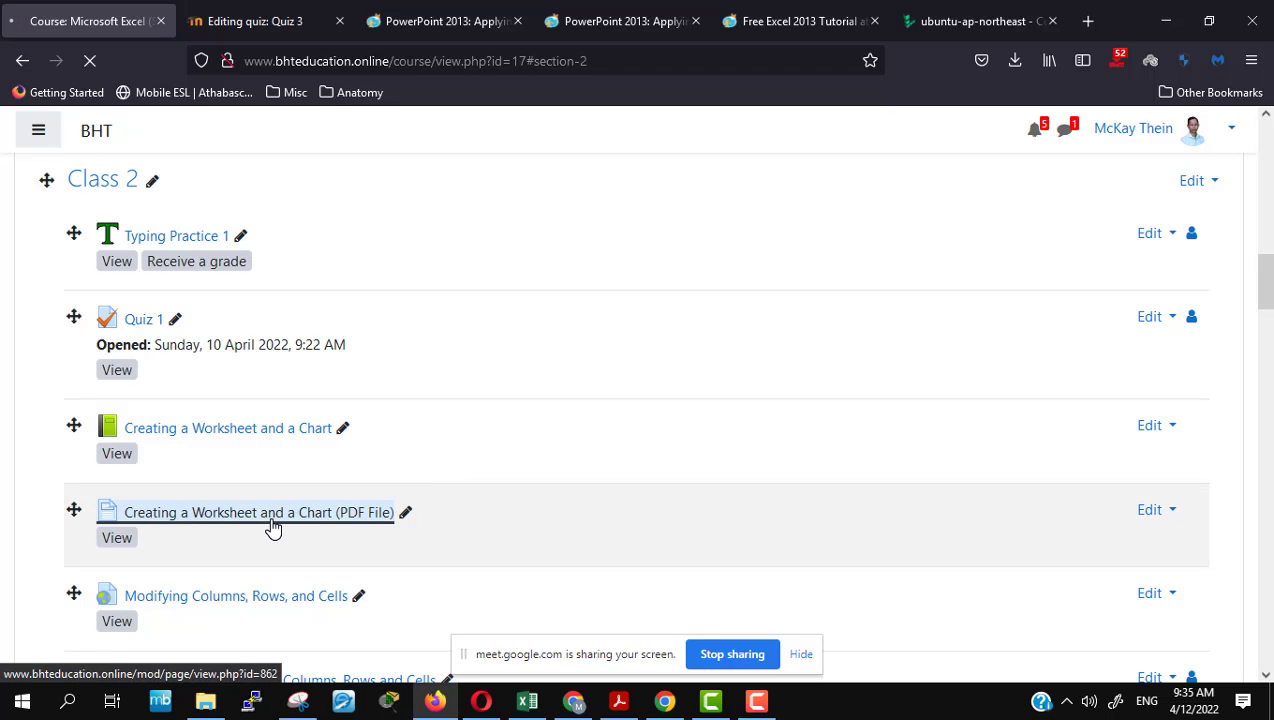
left_click(260, 496)
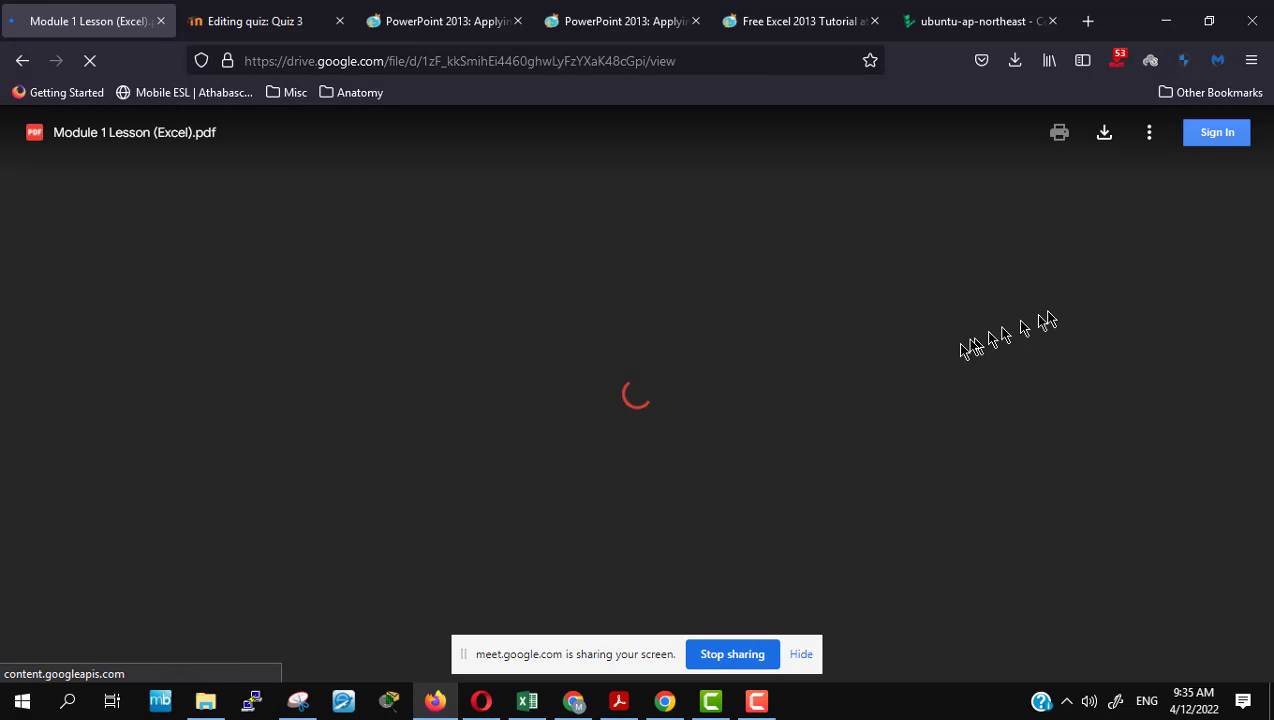
Step: Hide the screen-sharing notice while the Drive PDF keeps loading
left_click(801, 654)
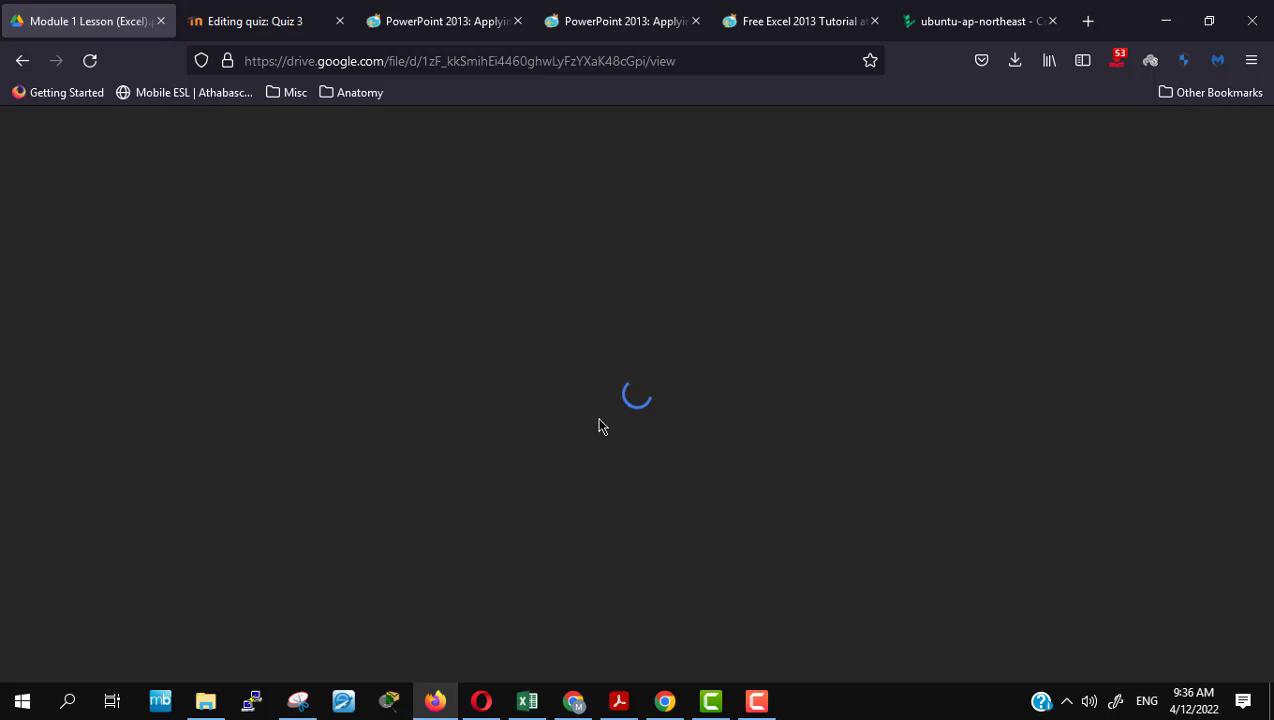
Step: Bring the Excel textbook forward and scroll to the Formatting the Worksheet section on page 120
mouse_move(618, 700)
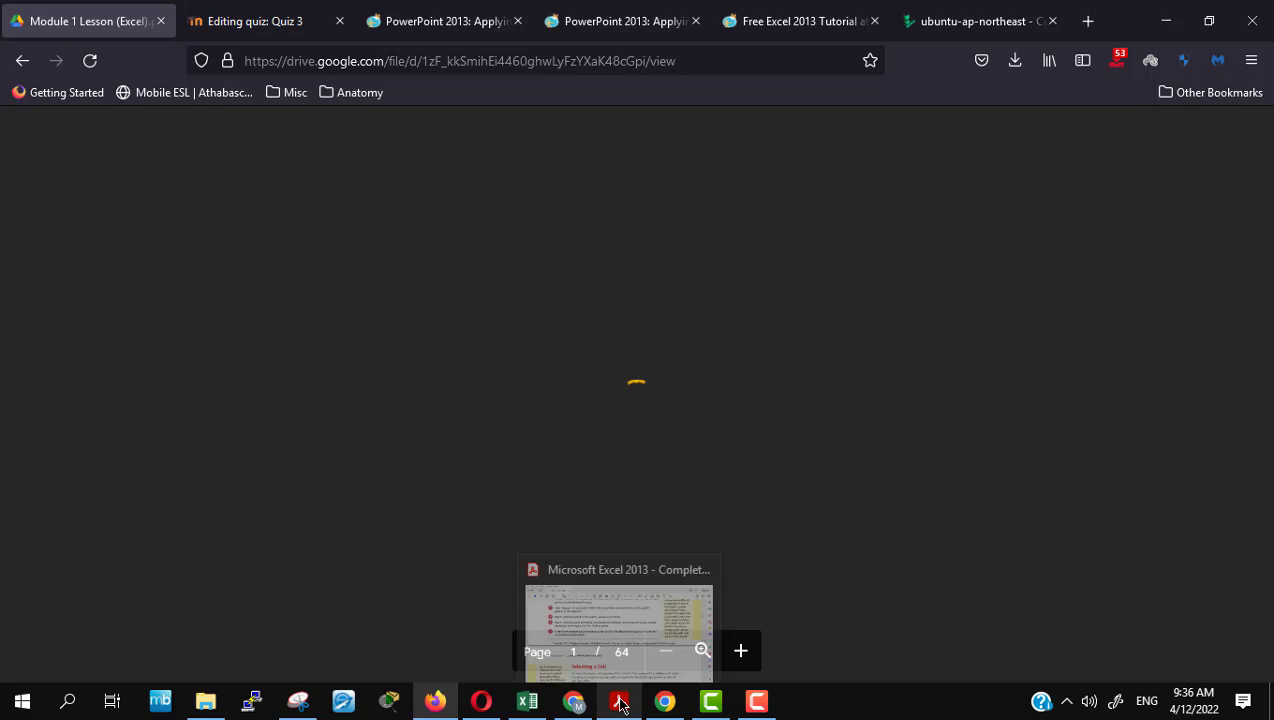
left_click(617, 630)
scroll(765, 545, "down", 1)
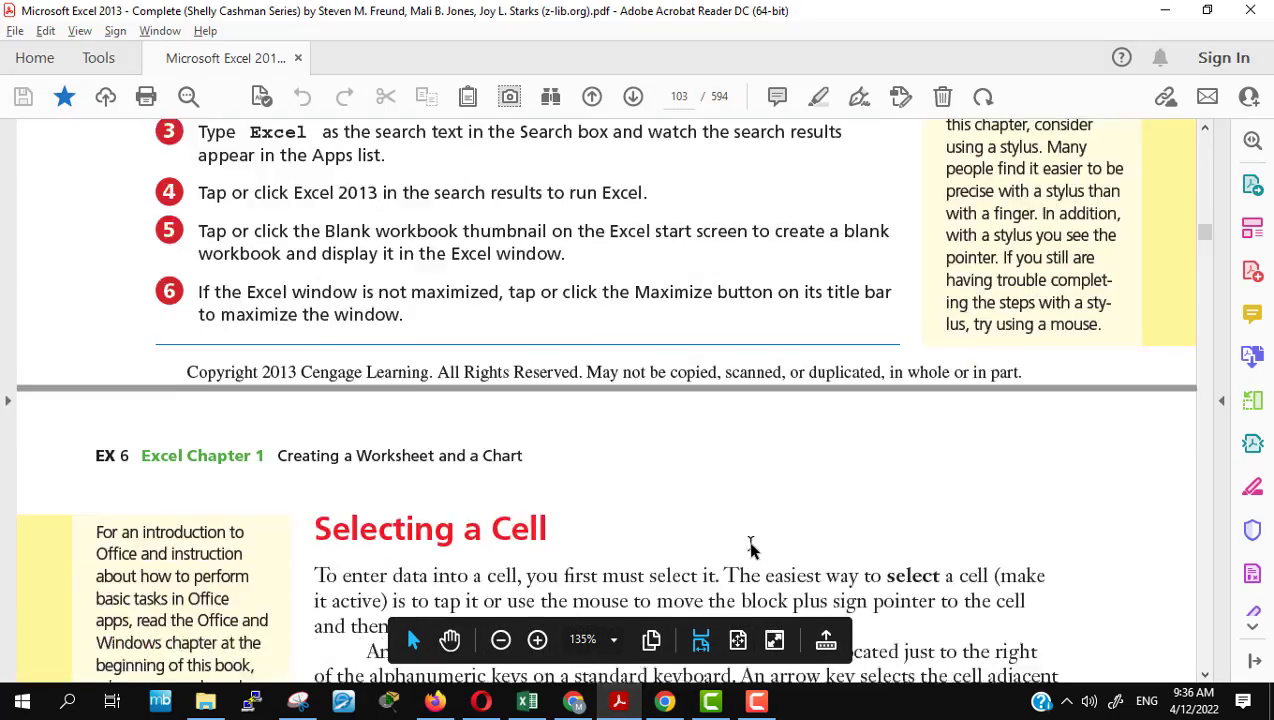
scroll(760, 545, "down", 9)
scroll(753, 543, "down", 5)
scroll(753, 543, "down", 5)
scroll(752, 542, "down", 5)
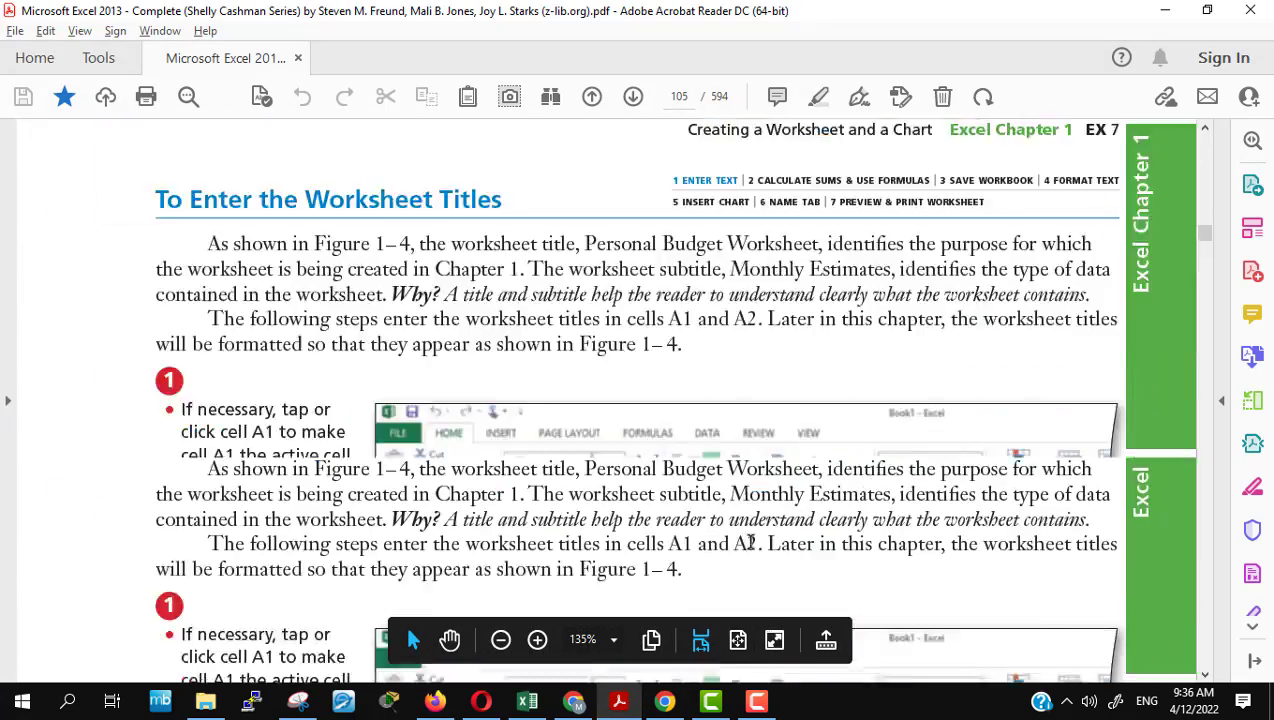
scroll(752, 542, "down", 5)
scroll(752, 541, "down", 5)
scroll(752, 541, "down", 5)
scroll(833, 540, "down", 5)
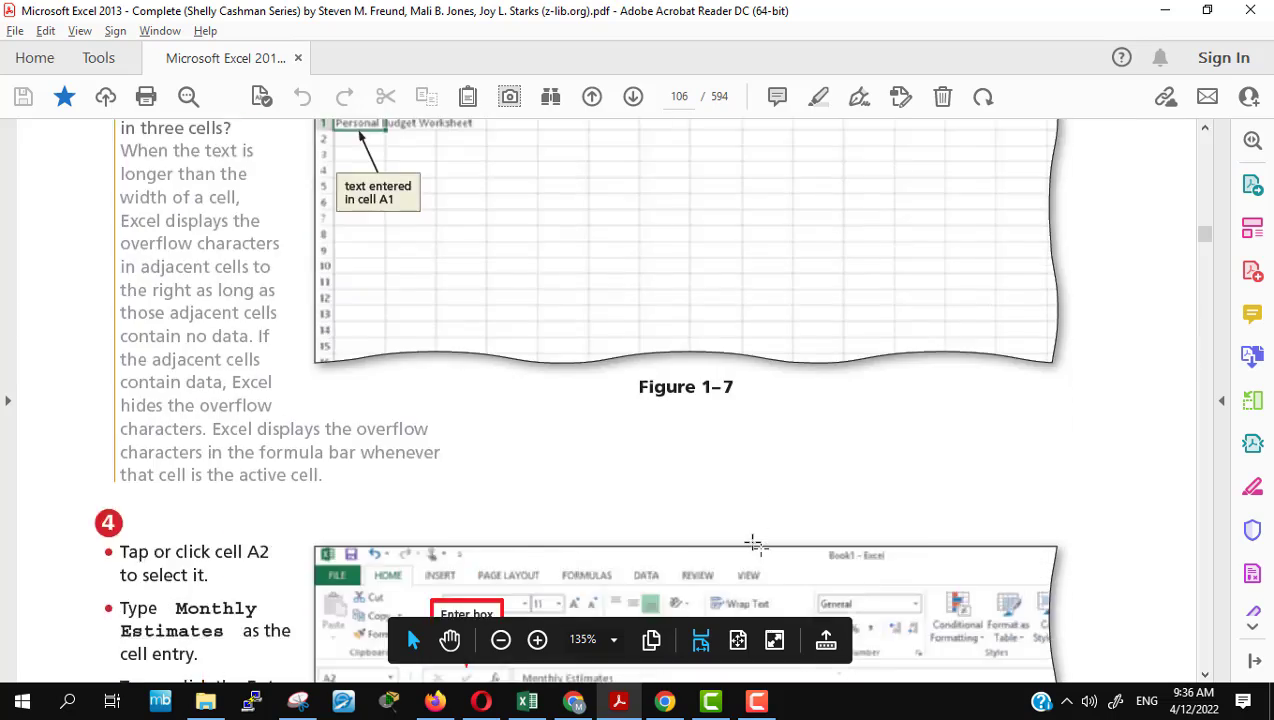
scroll(953, 487, "down", 5)
scroll(1206, 580, "down", 5)
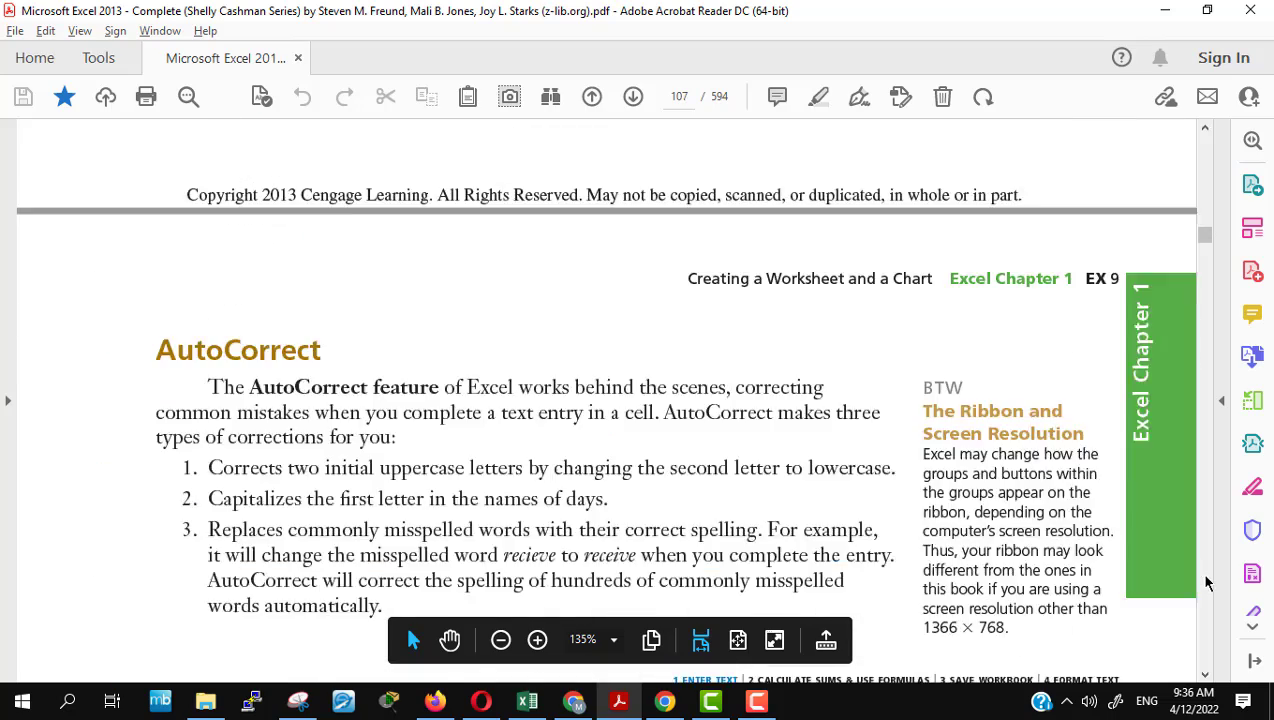
scroll(1206, 580, "down", 5)
scroll(1207, 582, "down", 5)
scroll(1206, 582, "down", 5)
scroll(1206, 582, "down", 5)
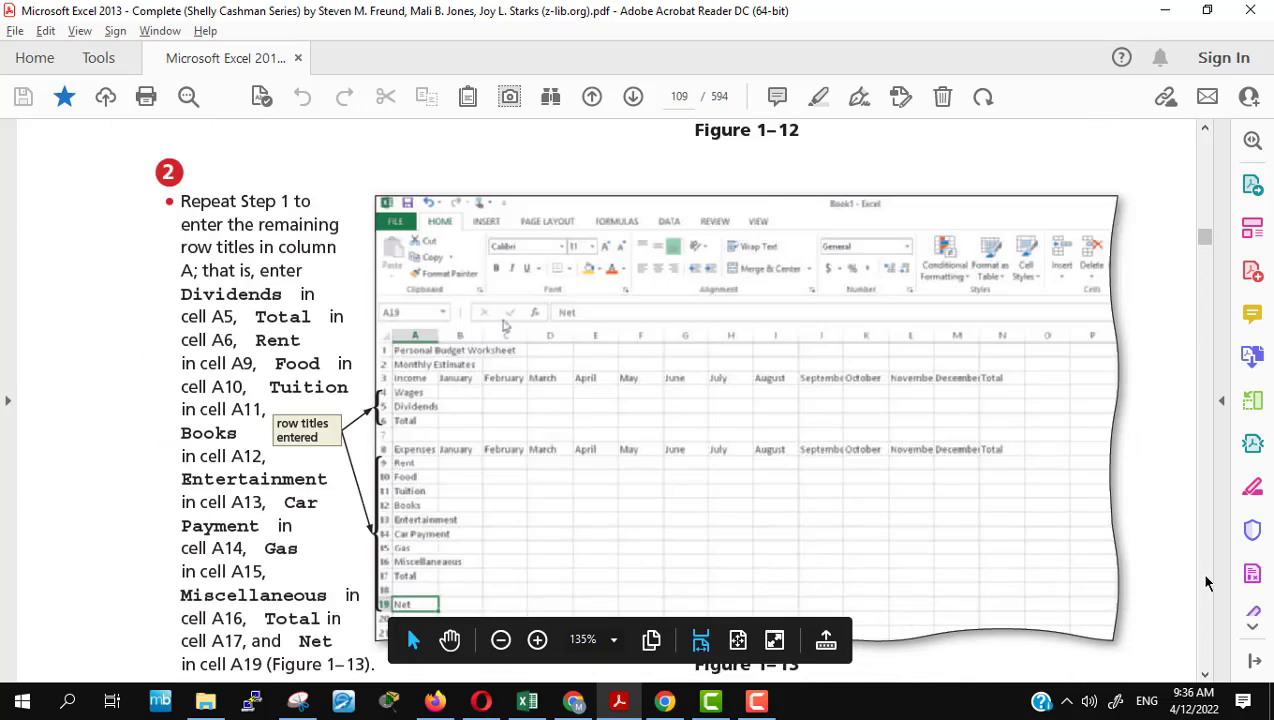
scroll(1206, 582, "down", 5)
scroll(1206, 582, "down", 5)
scroll(1206, 582, "down", 5)
scroll(1206, 582, "down", 5)
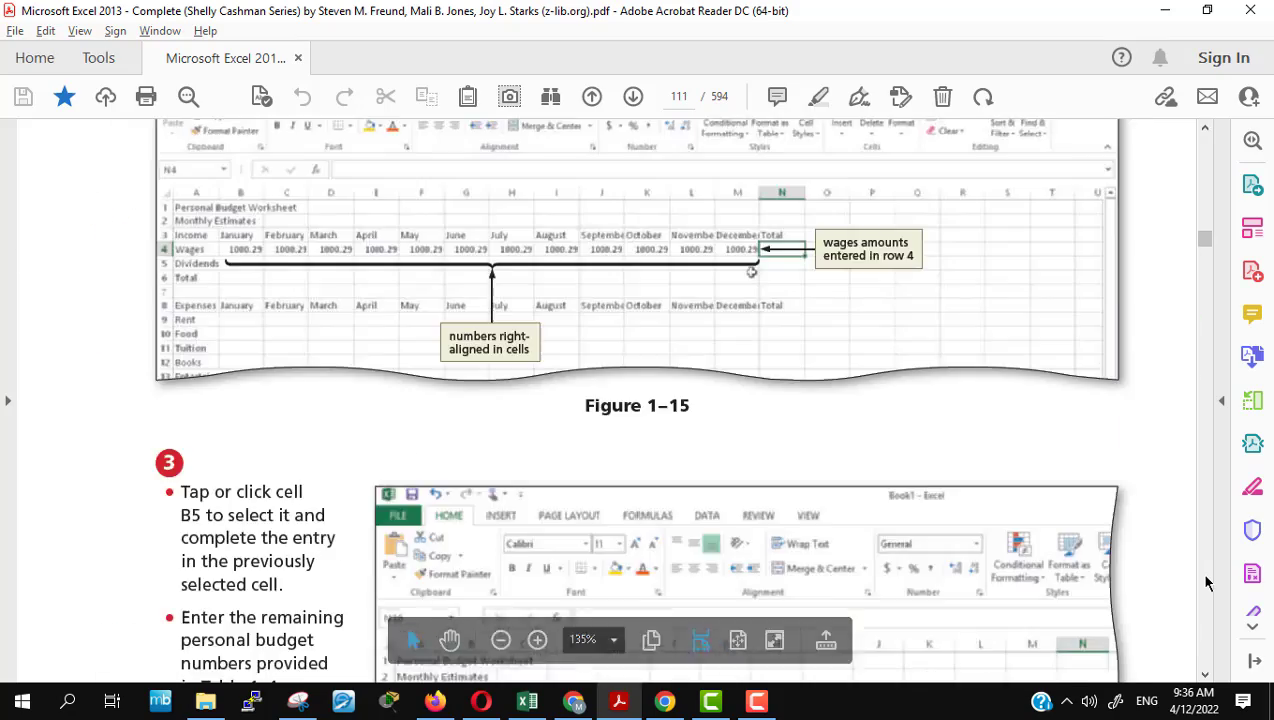
scroll(1206, 582, "down", 5)
scroll(1206, 582, "down", 5)
scroll(1206, 582, "down", 5)
scroll(1206, 582, "down", 5)
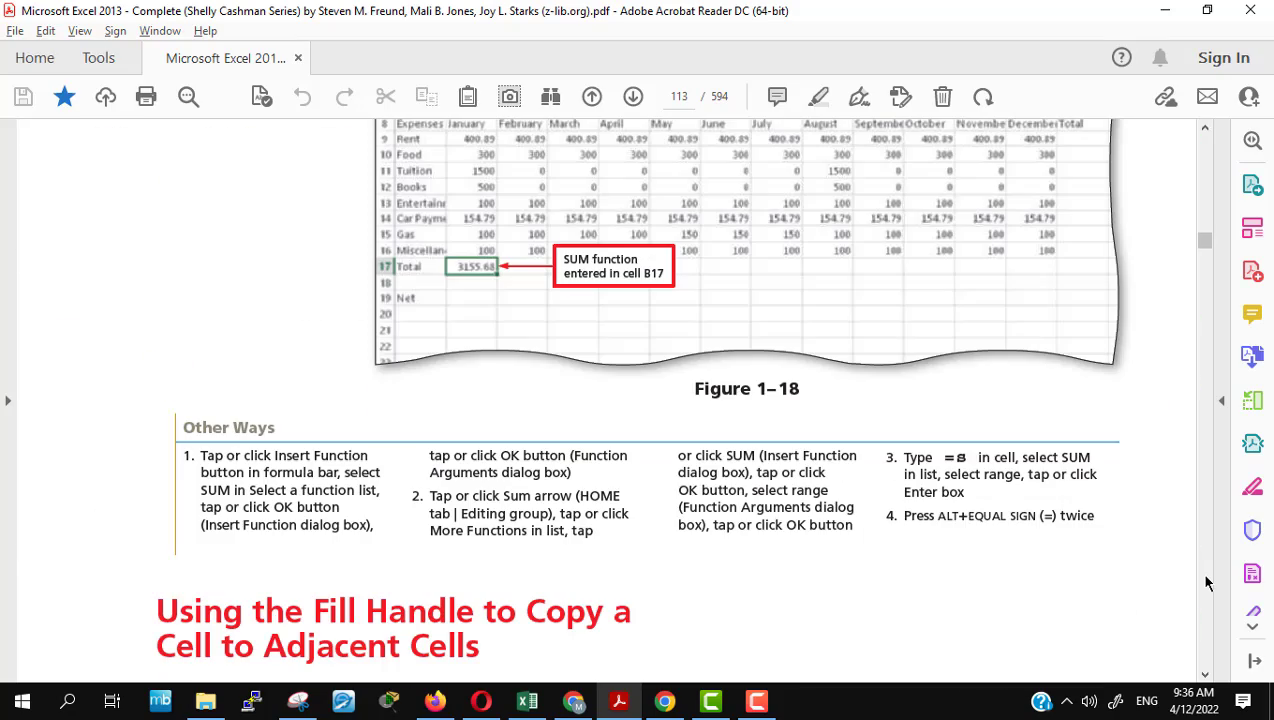
scroll(1150, 560, "down", 3)
scroll(1090, 533, "down", 5)
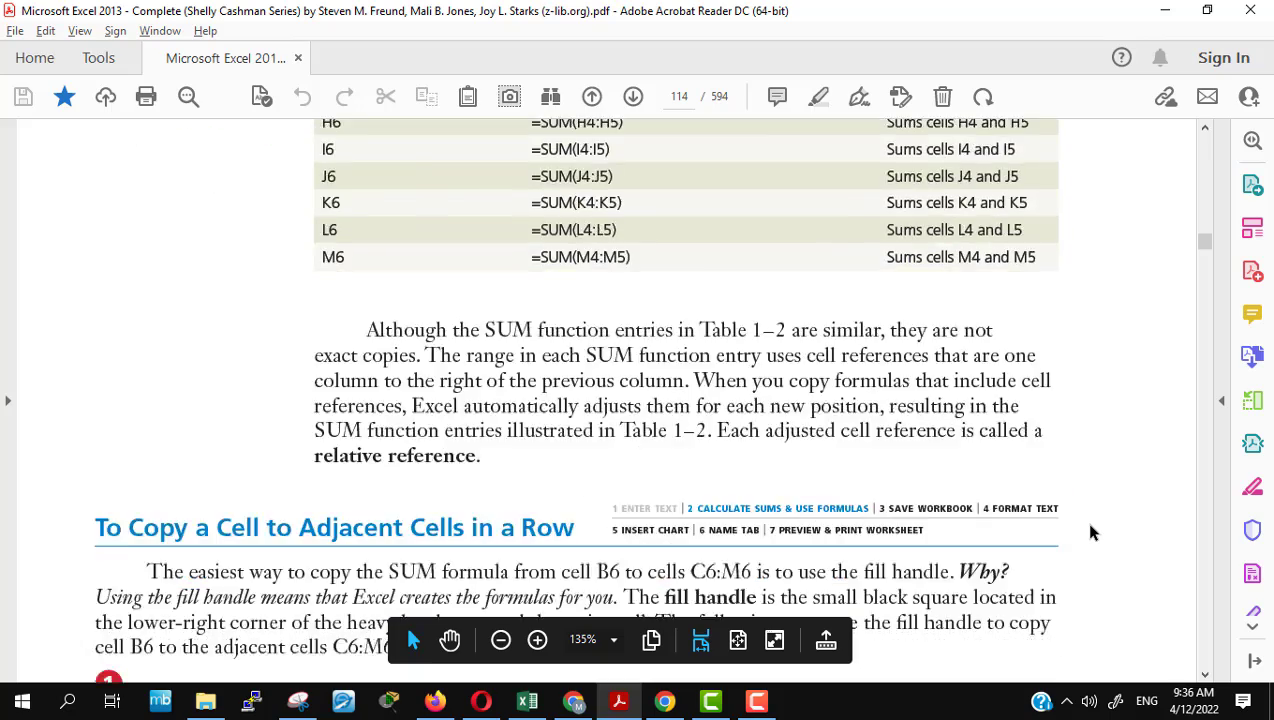
scroll(1090, 533, "down", 5)
scroll(1090, 533, "down", 5)
scroll(1090, 530, "down", 5)
scroll(1090, 530, "down", 5)
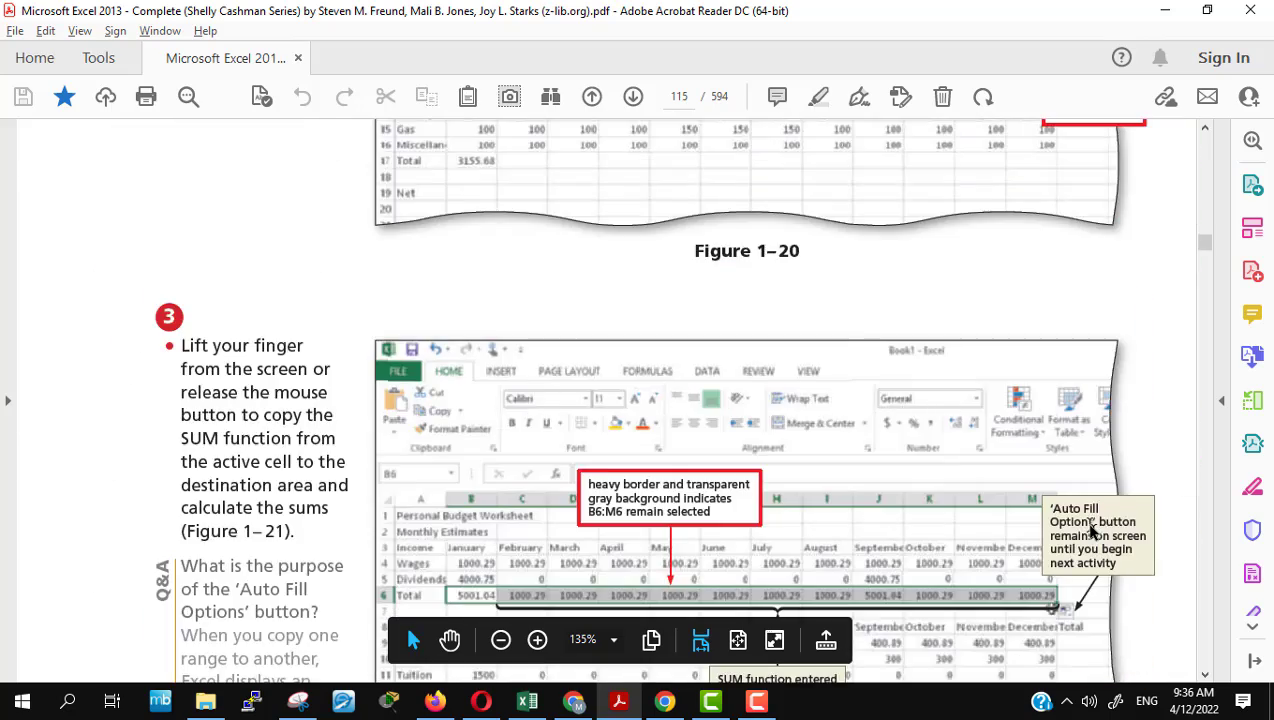
scroll(1090, 530, "down", 4)
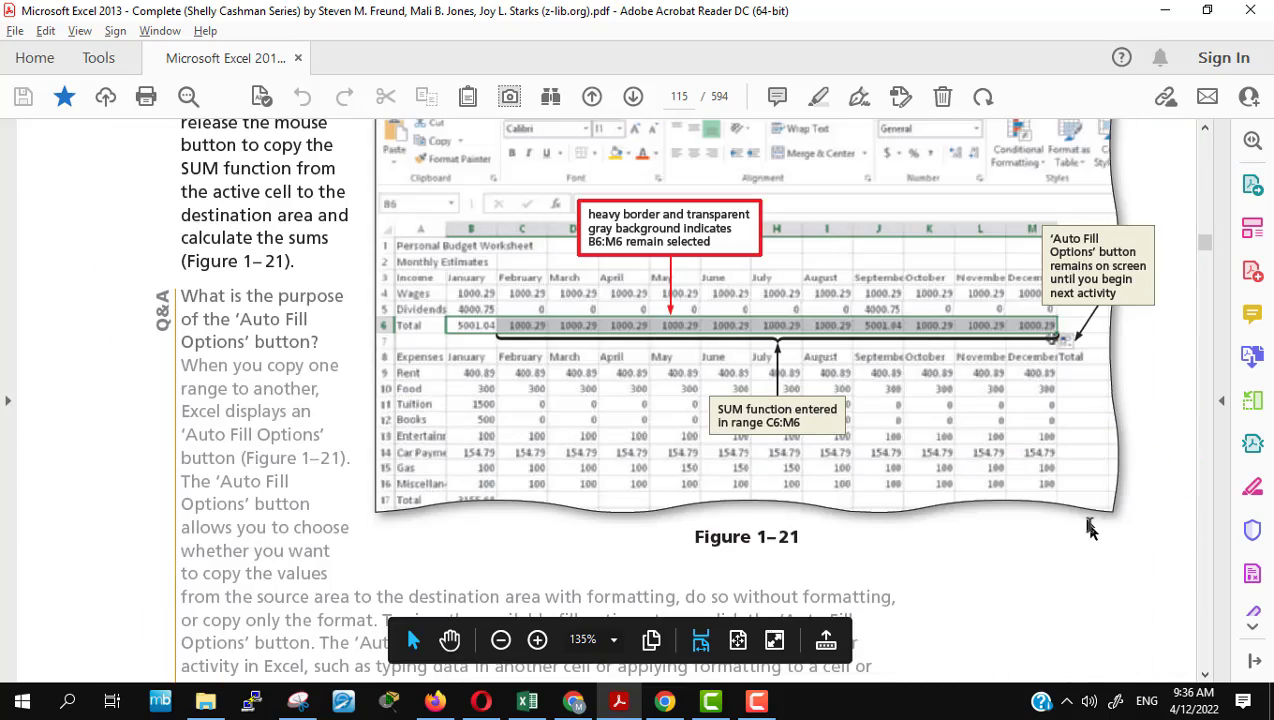
scroll(1090, 530, "down", 5)
scroll(1090, 530, "down", 5)
scroll(1090, 530, "down", 5)
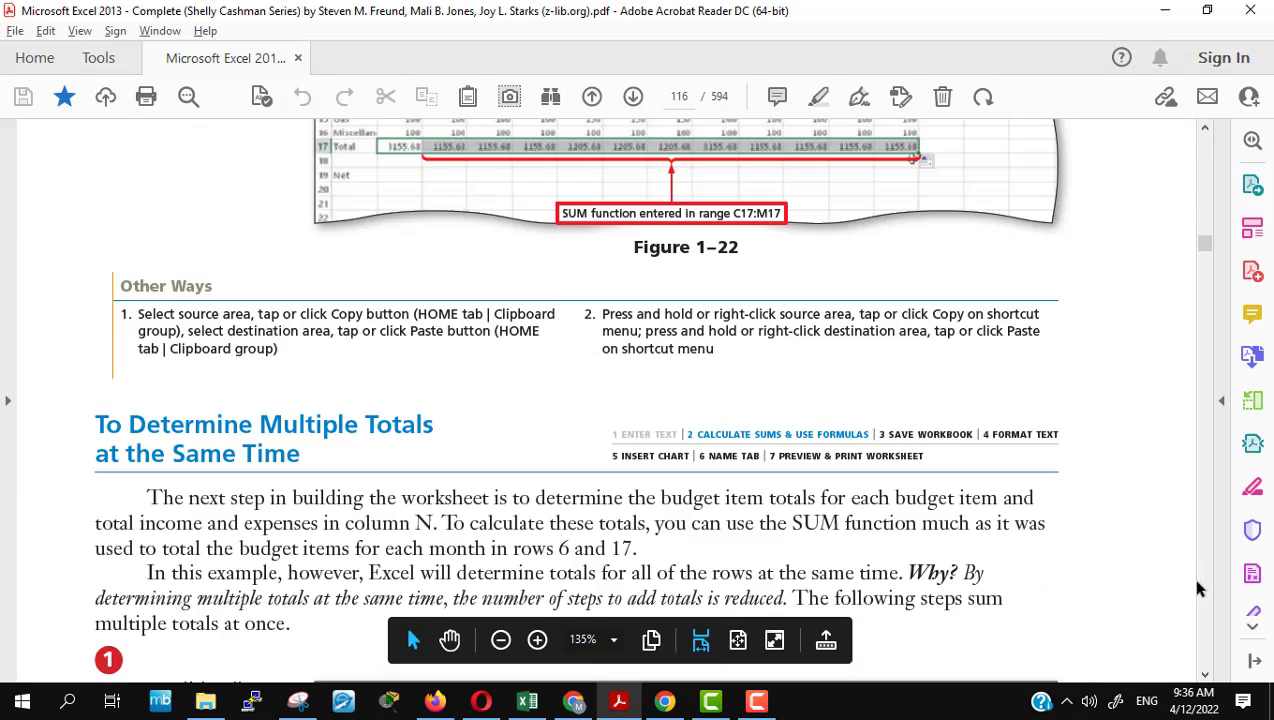
scroll(1199, 590, "down", 5)
scroll(1205, 590, "down", 5)
scroll(1205, 590, "down", 5)
scroll(1205, 591, "down", 5)
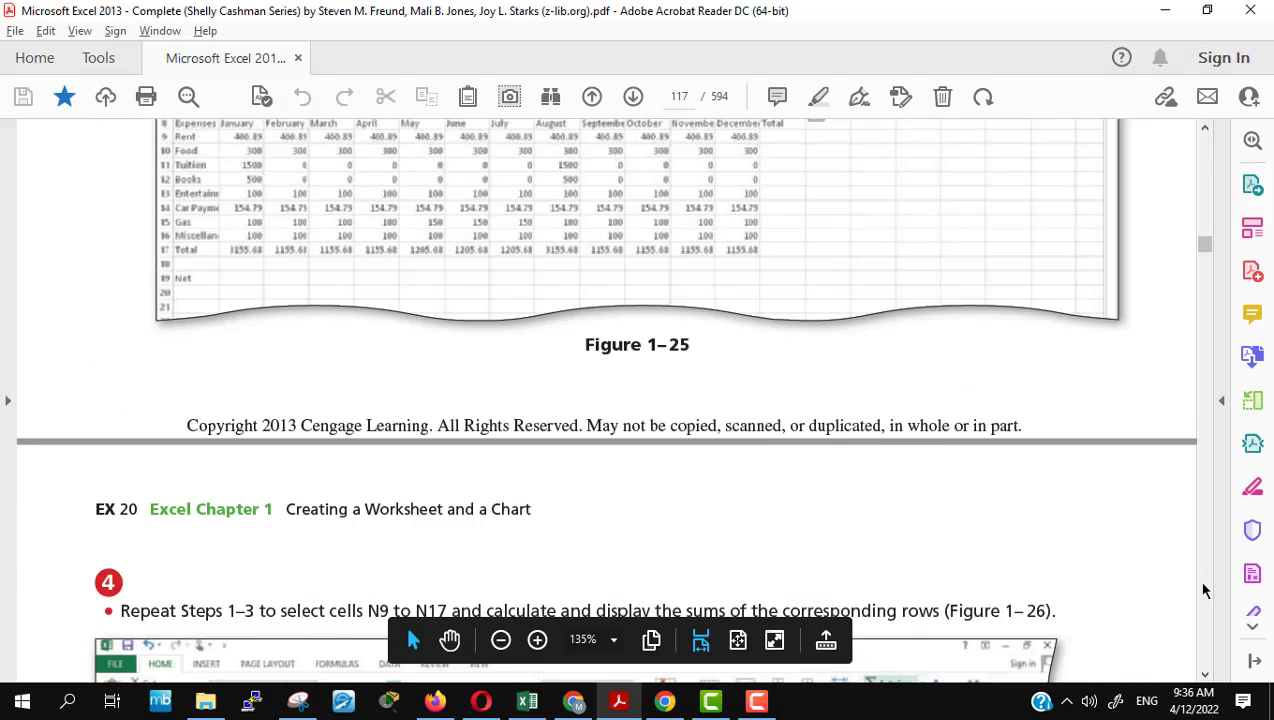
scroll(1205, 590, "down", 5)
scroll(1205, 590, "down", 5)
scroll(1205, 590, "down", 5)
scroll(1205, 590, "down", 5)
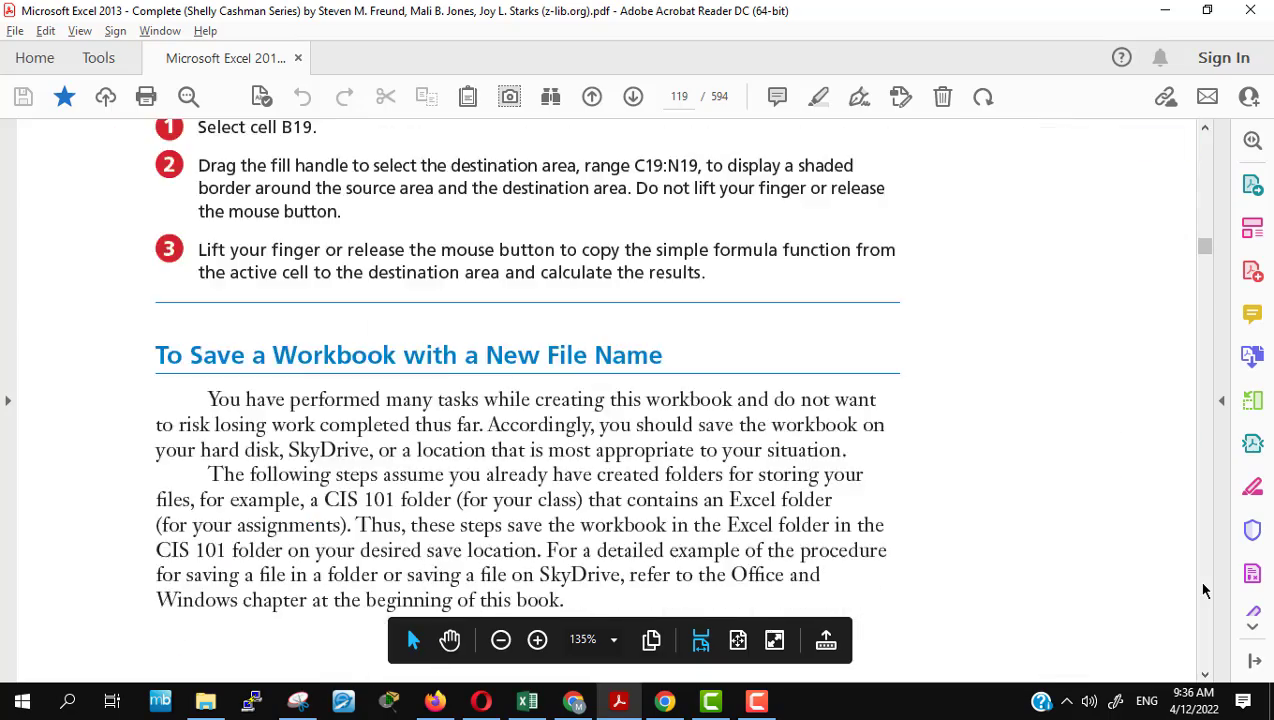
scroll(1205, 590, "down", 5)
scroll(1205, 590, "down", 5)
scroll(1200, 590, "down", 5)
scroll(1030, 505, "up", 3)
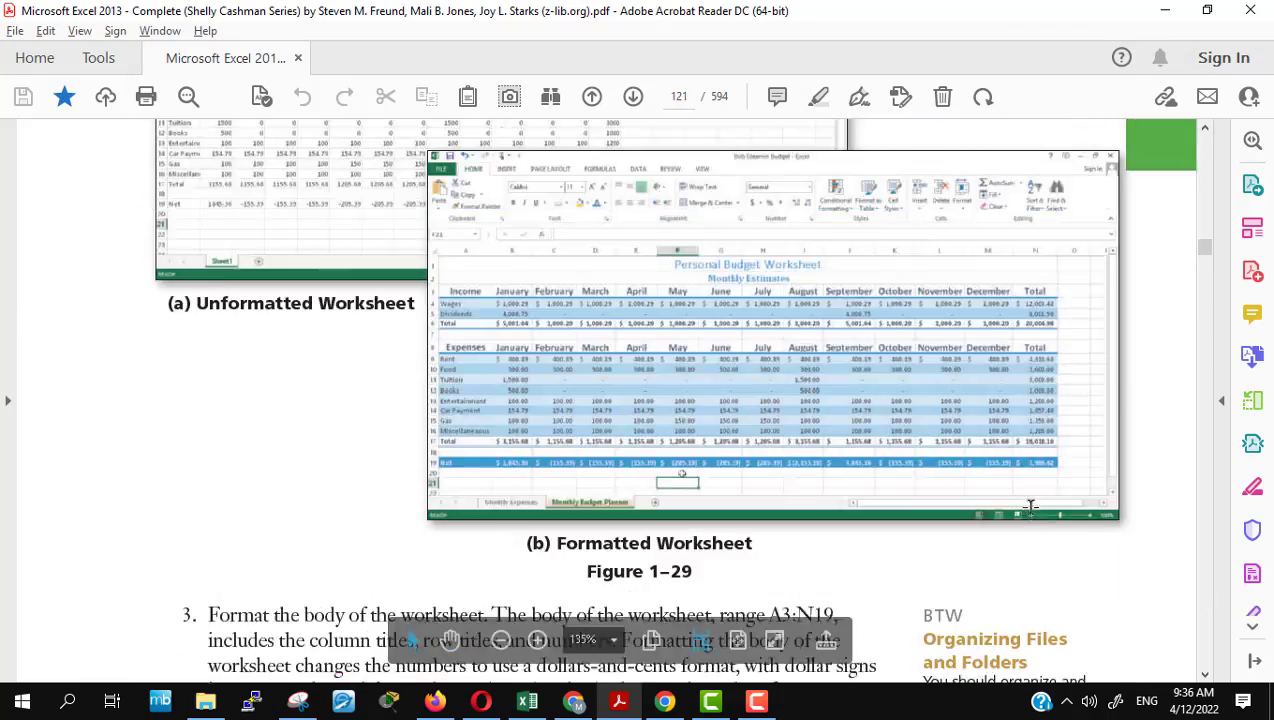
scroll(1030, 505, "up", 4)
scroll(1030, 506, "up", 5)
scroll(1030, 507, "up", 3)
scroll(1030, 508, "up", 4)
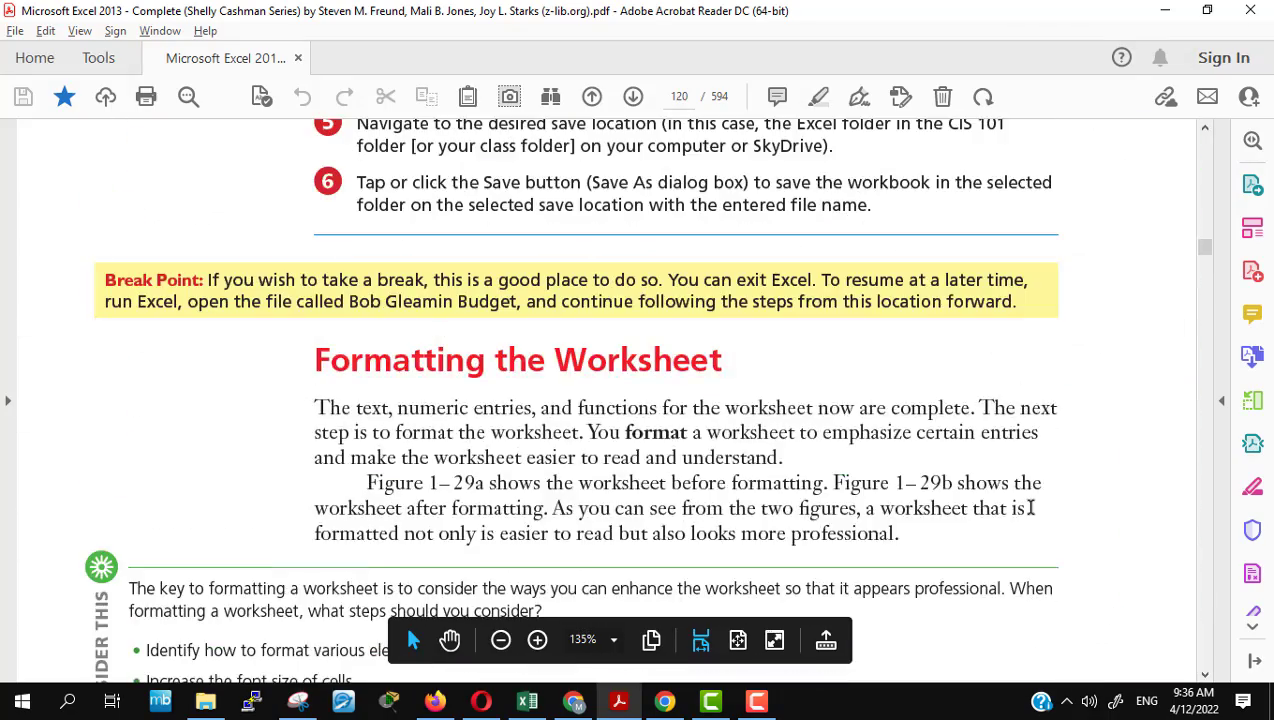
scroll(950, 370, "down", 2)
scroll(953, 376, "down", 2)
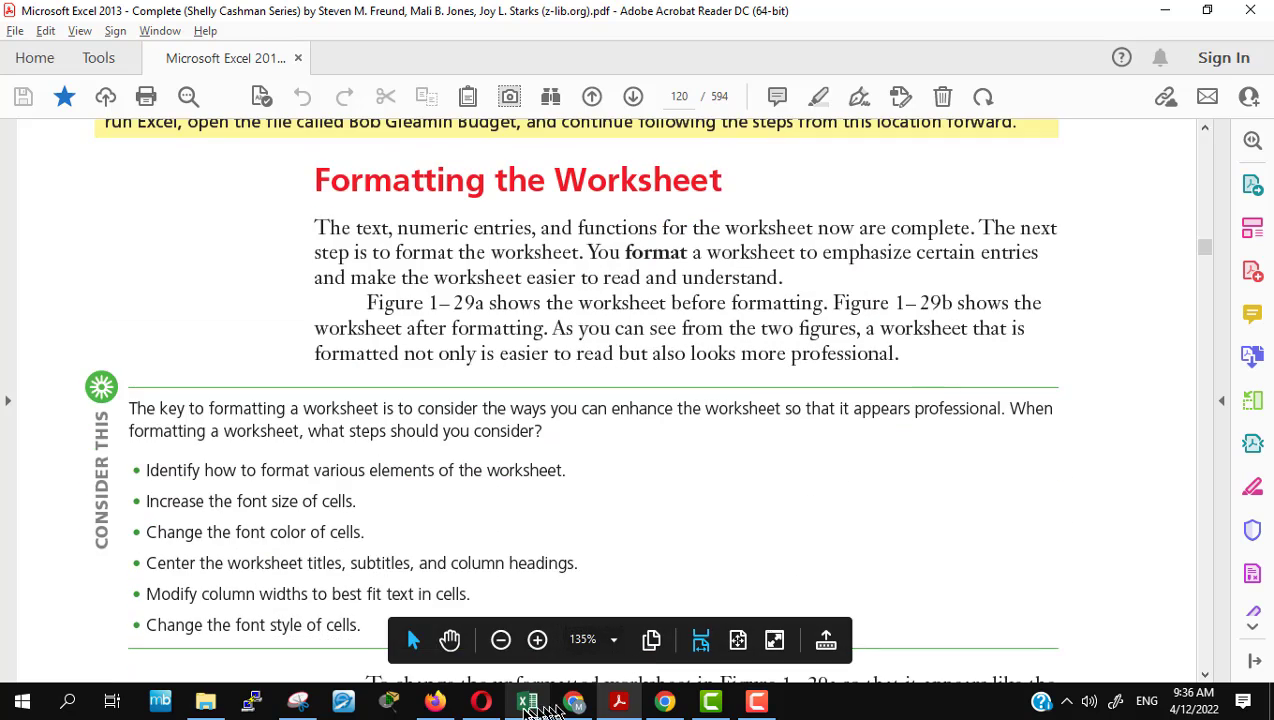
Step: Switch to Excel and create a new blank workbook, Book1, maximized to fill the screen
left_click(527, 708)
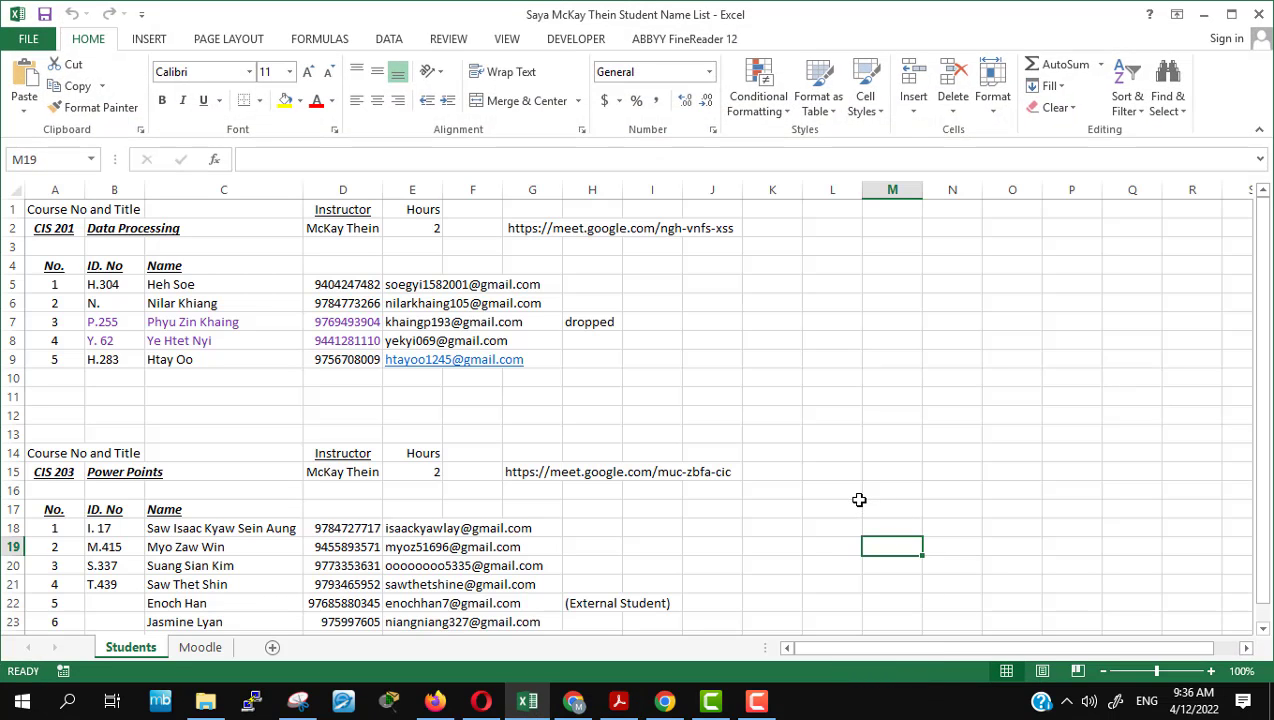
key("ctrl+n")
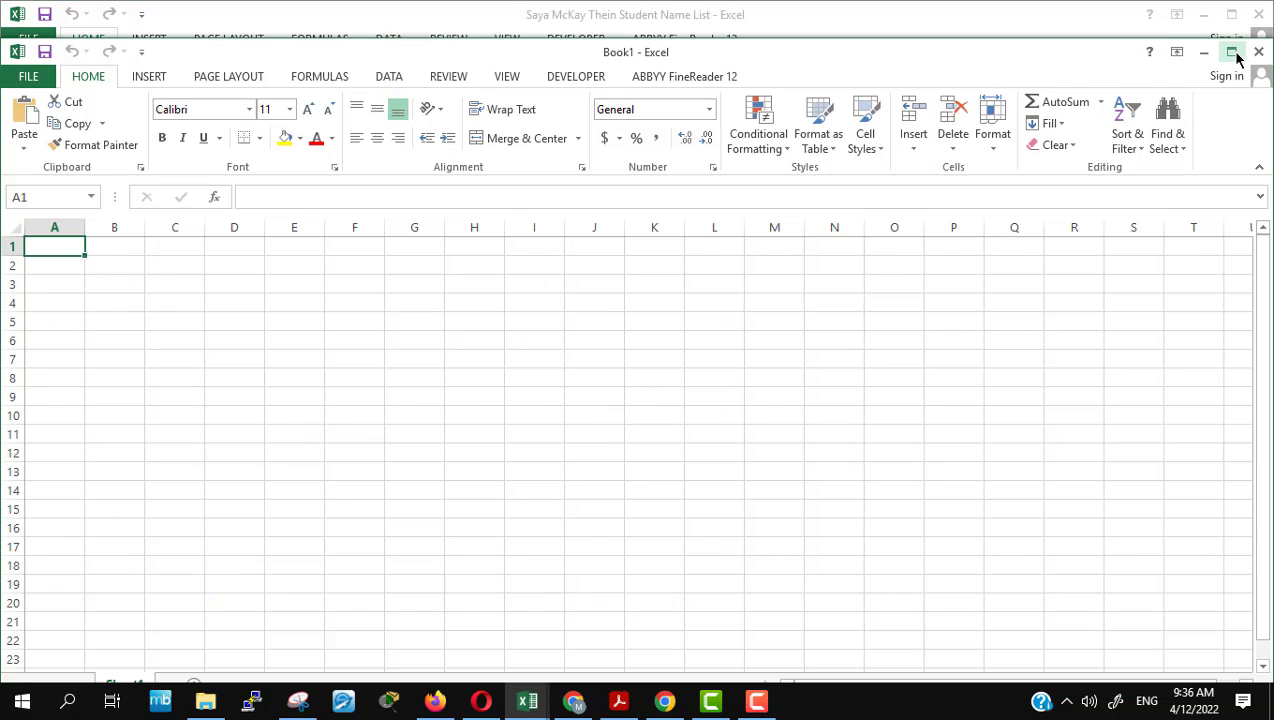
left_click(1231, 52)
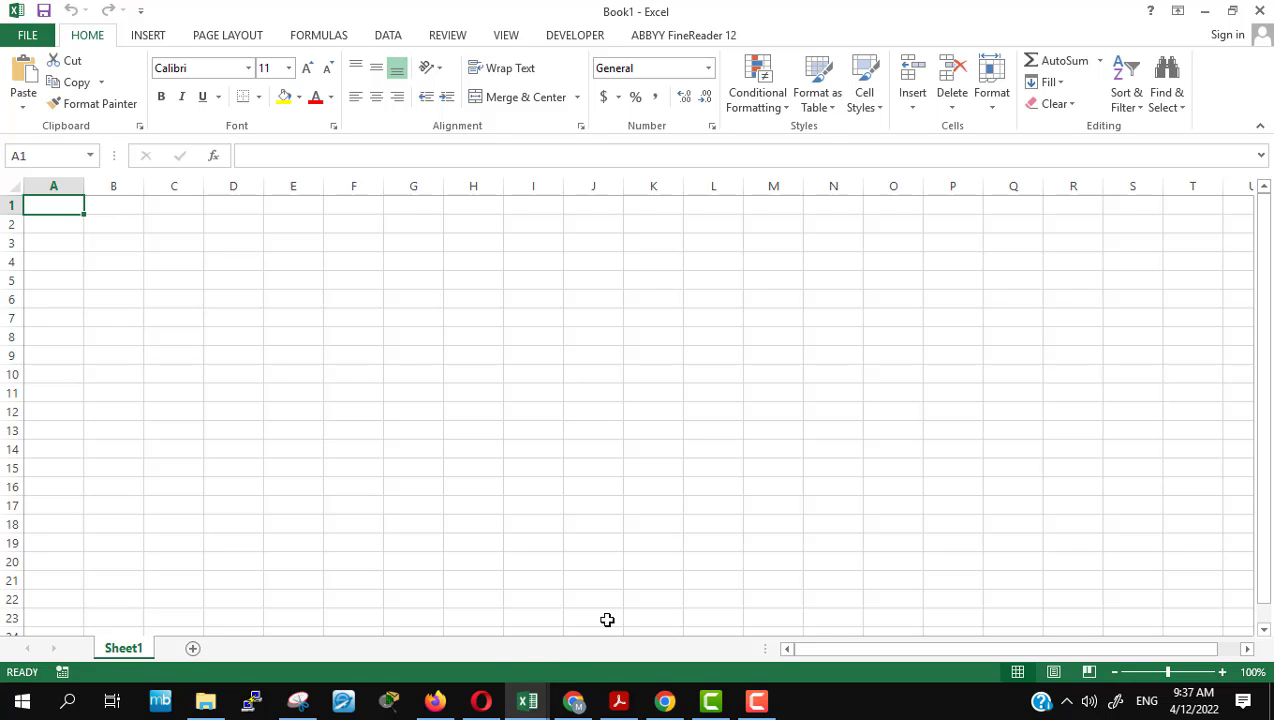
mouse_move(487, 703)
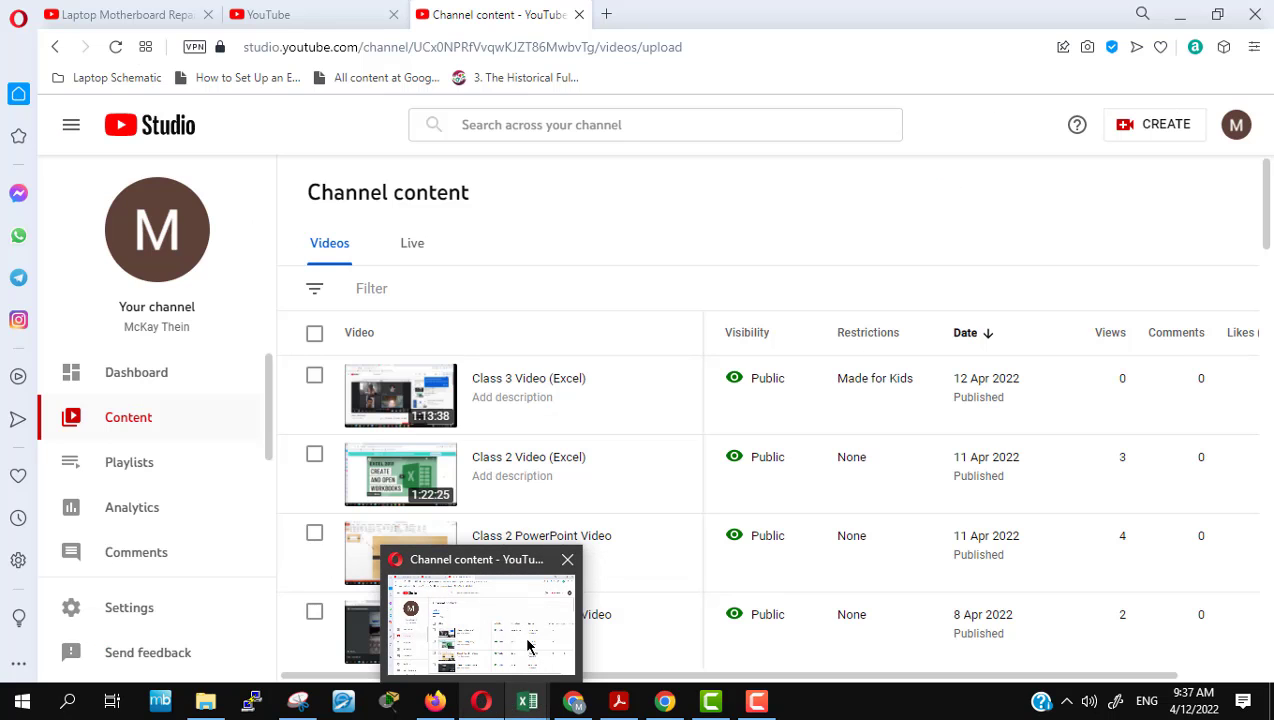
Step: Restore the YouTube Studio window in Opera and close its Channel content tab
left_click(480, 612)
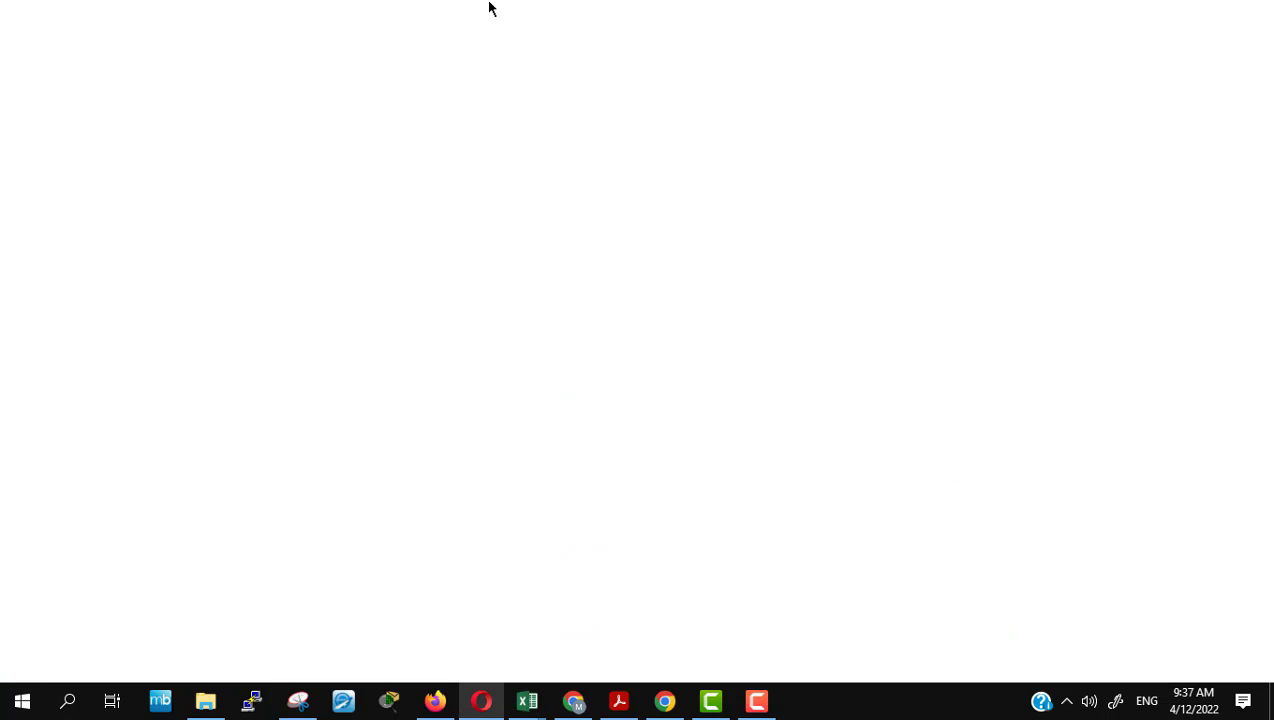
left_click(481, 703)
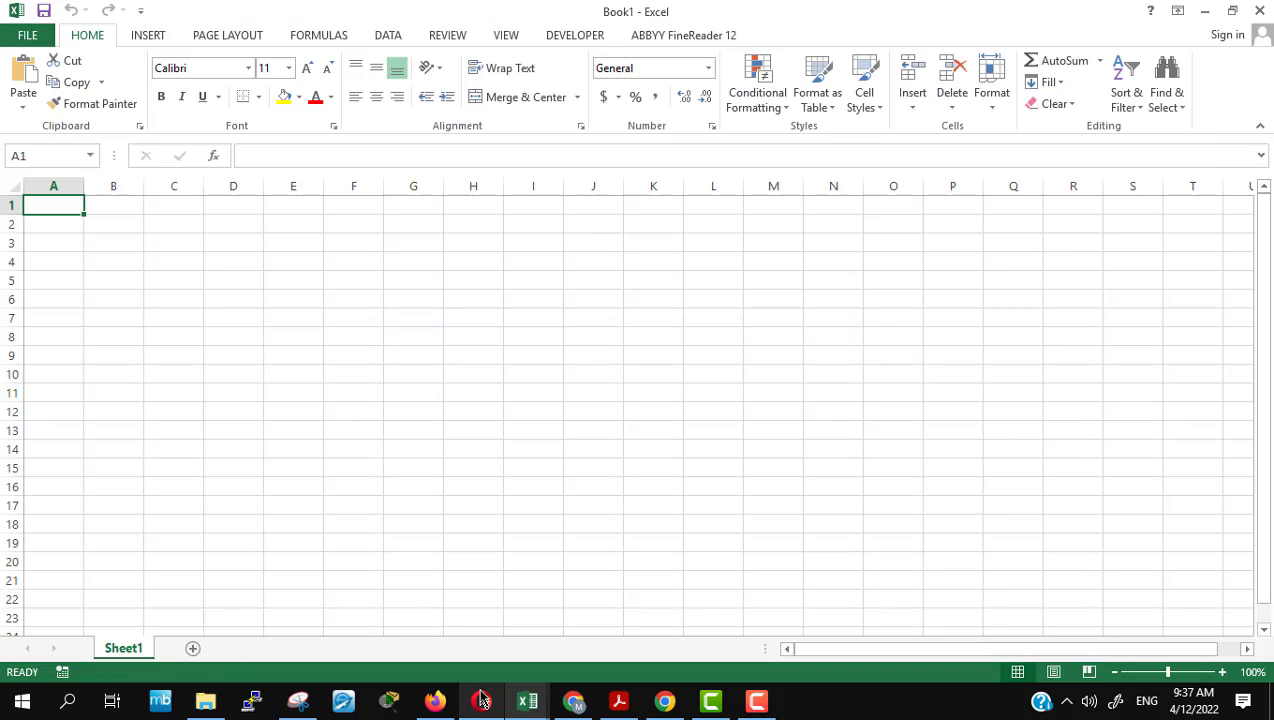
left_click(481, 703)
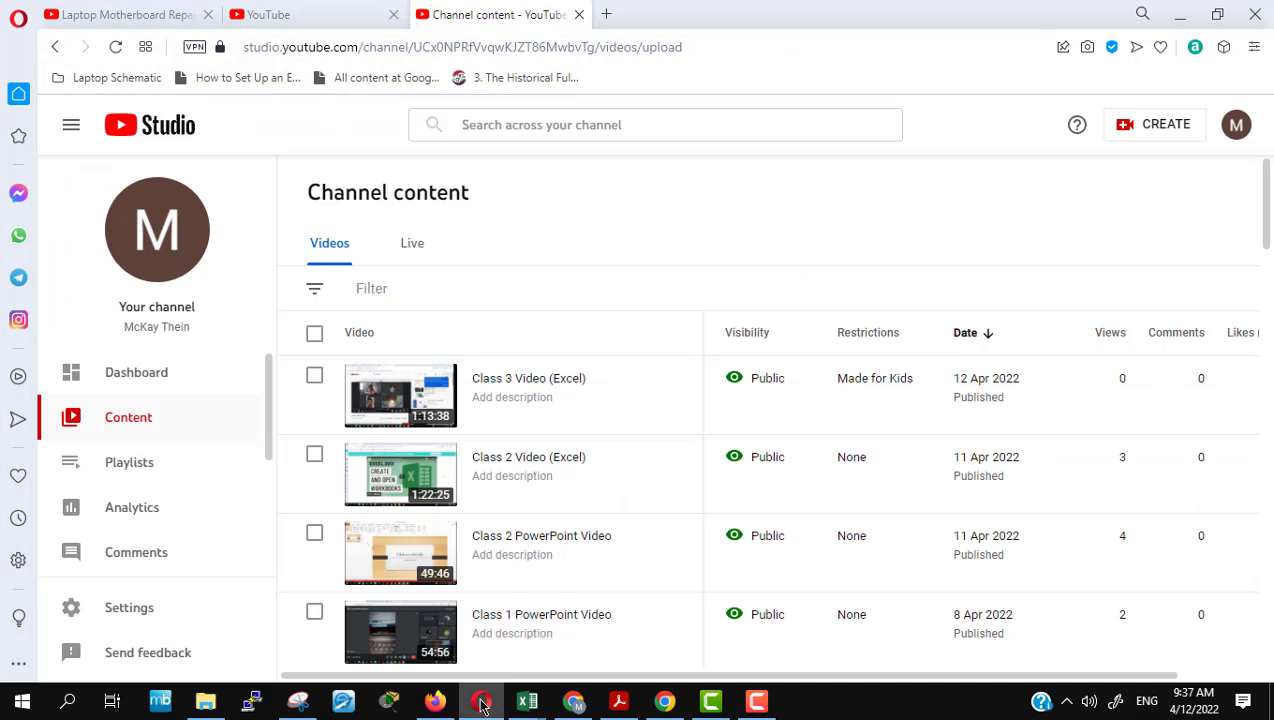
left_click(580, 15)
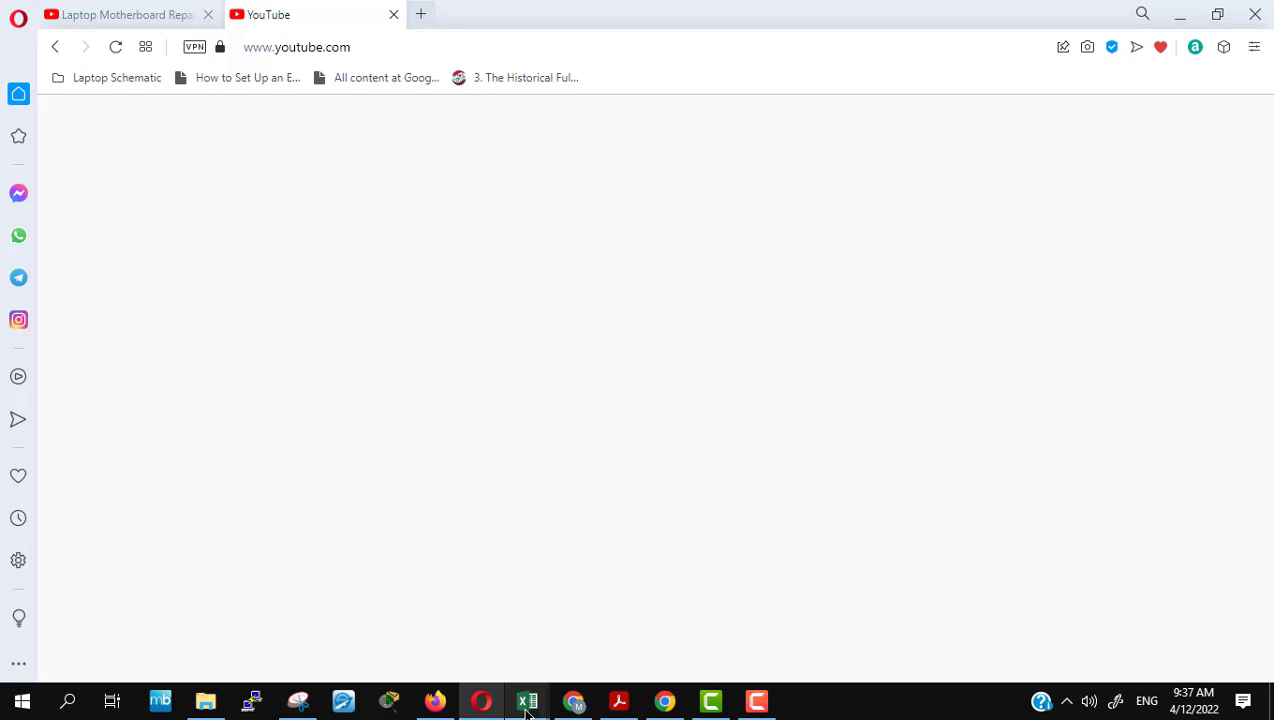
Step: Return to the blank Book1 workbook, then bring Google Drive's MS Excel › Module 1 folder forward
mouse_move(527, 711)
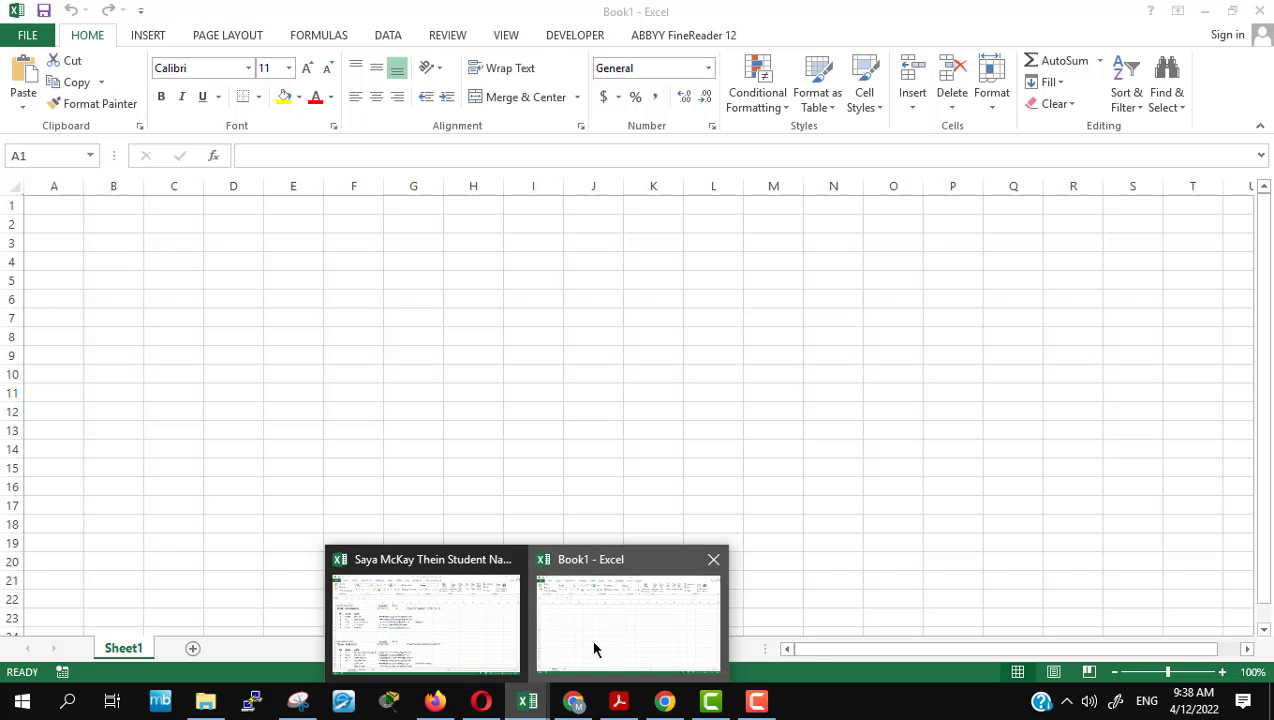
left_click(591, 649)
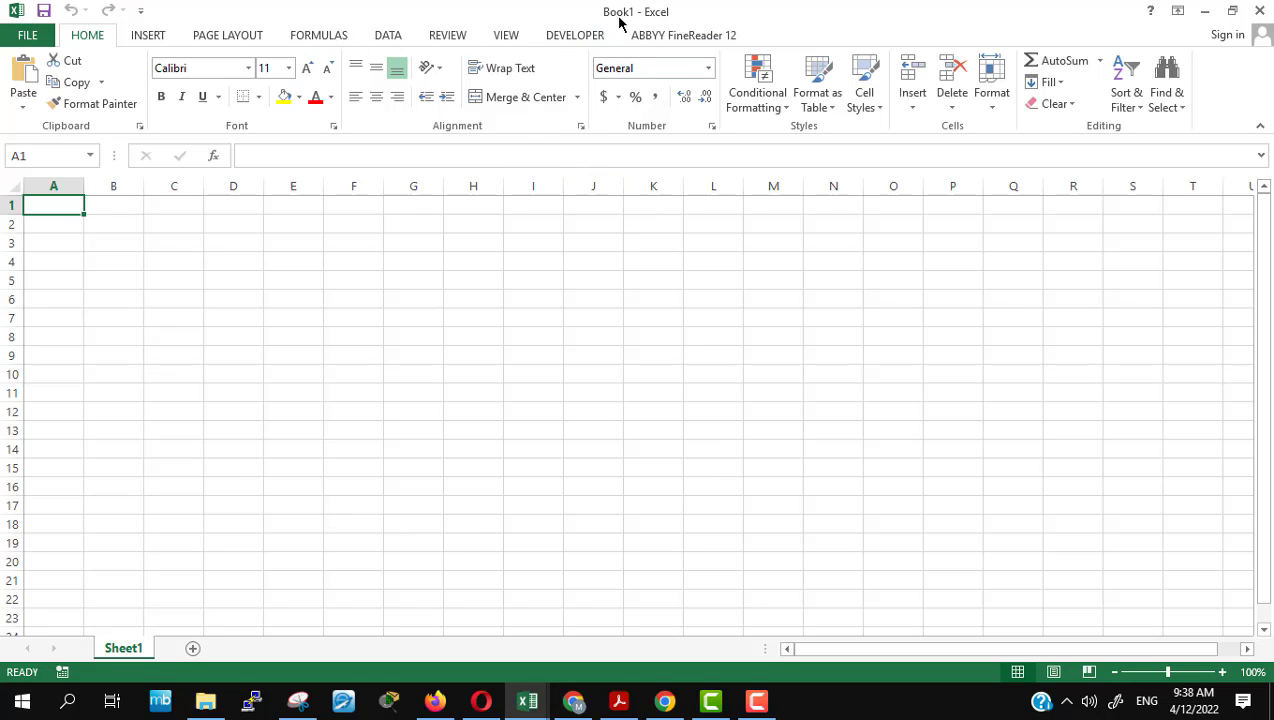
left_click(577, 703)
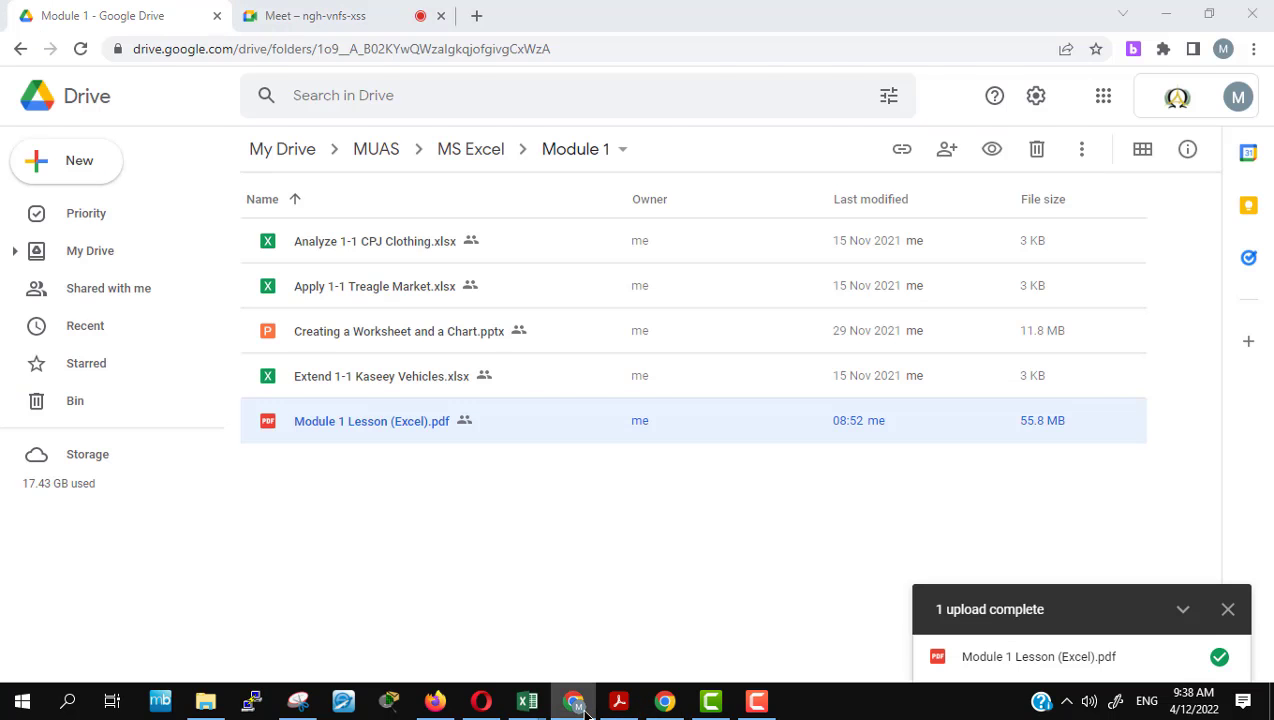
Step: Minimize Google Drive so the blank Book1 workbook is in front again
left_click(586, 710)
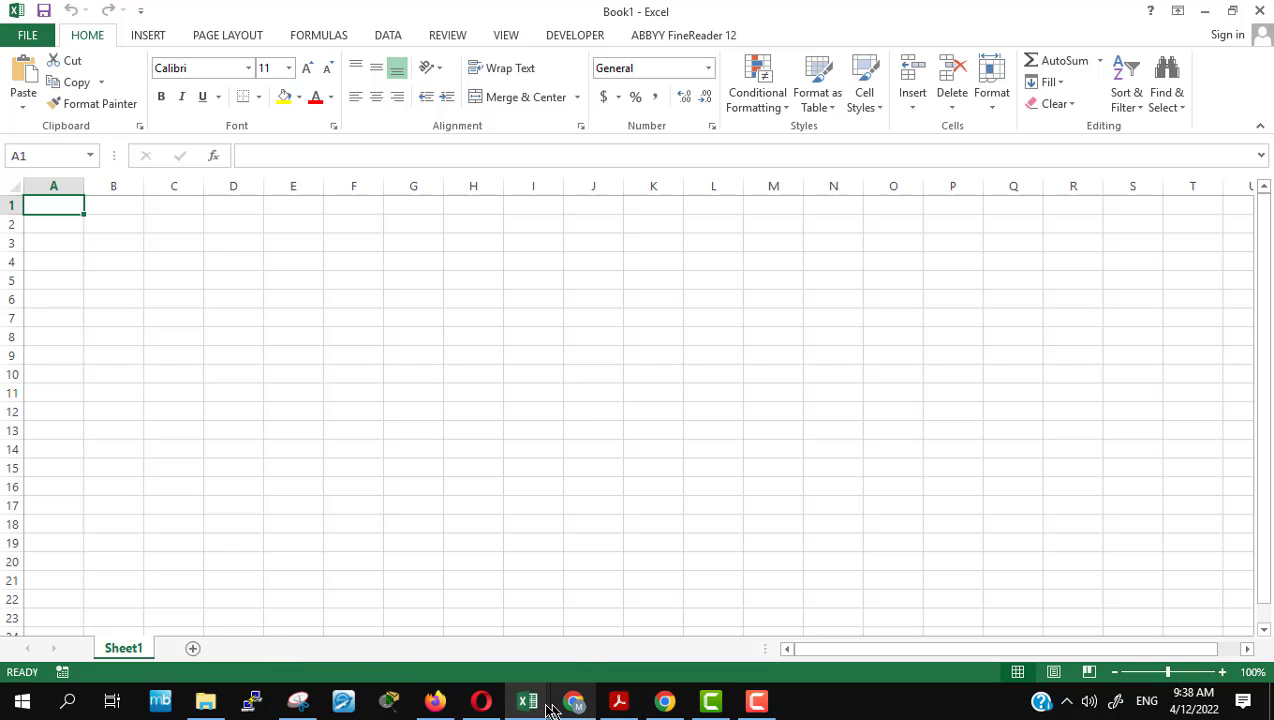
Step: Bring the textbook forward in Acrobat and scroll to Figure 1–29 on page 121
mouse_move(478, 707)
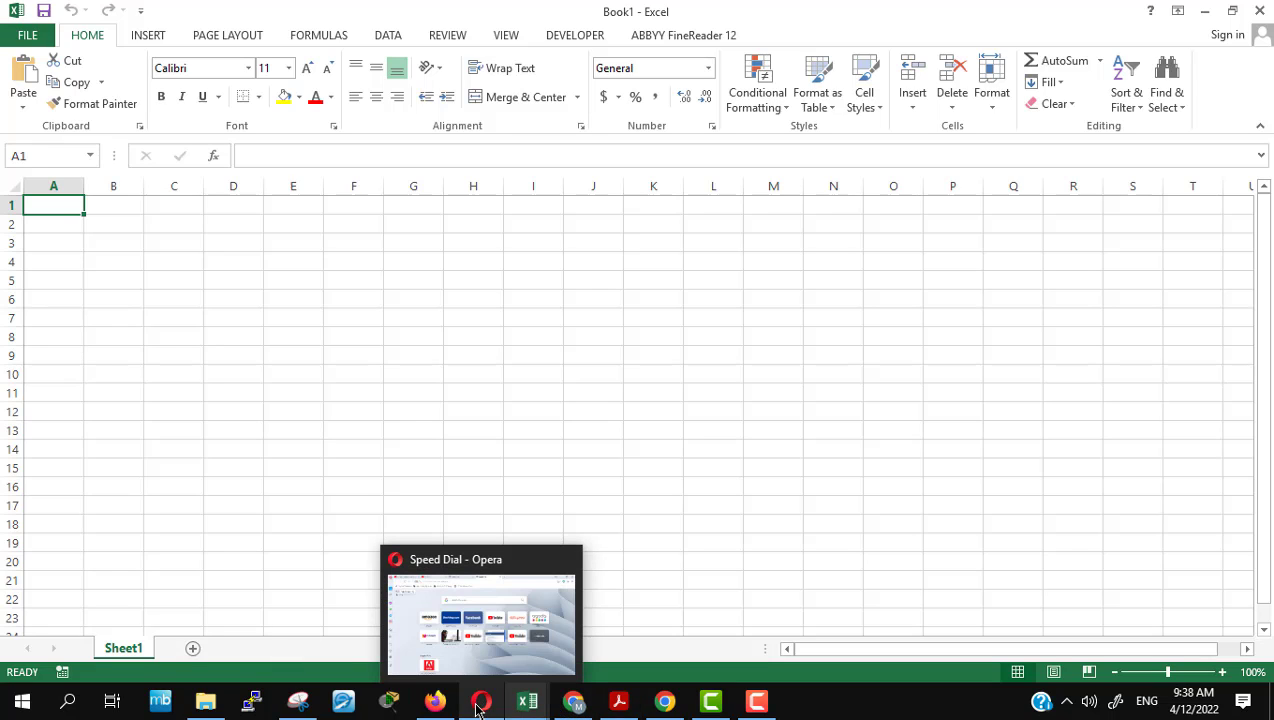
mouse_move(437, 714)
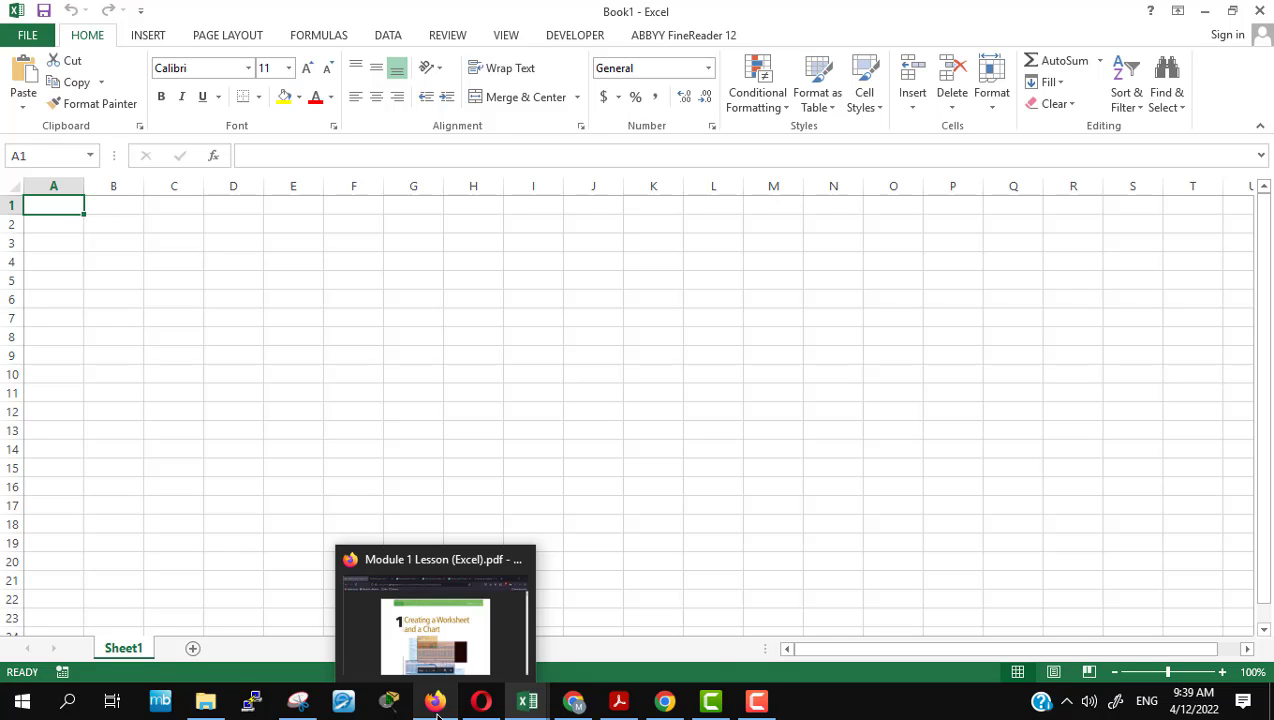
left_click(617, 706)
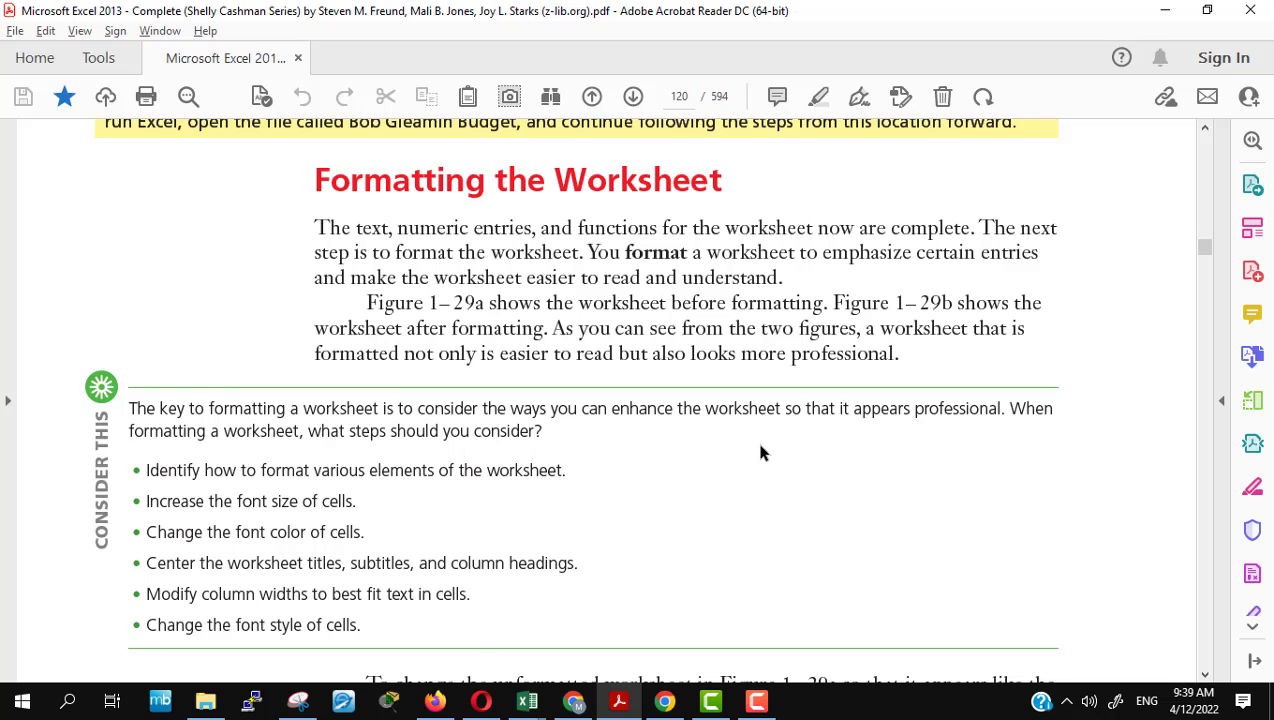
scroll(760, 453, "down", 3)
scroll(760, 453, "down", 5)
scroll(760, 450, "down", 4)
scroll(760, 445, "down", 4)
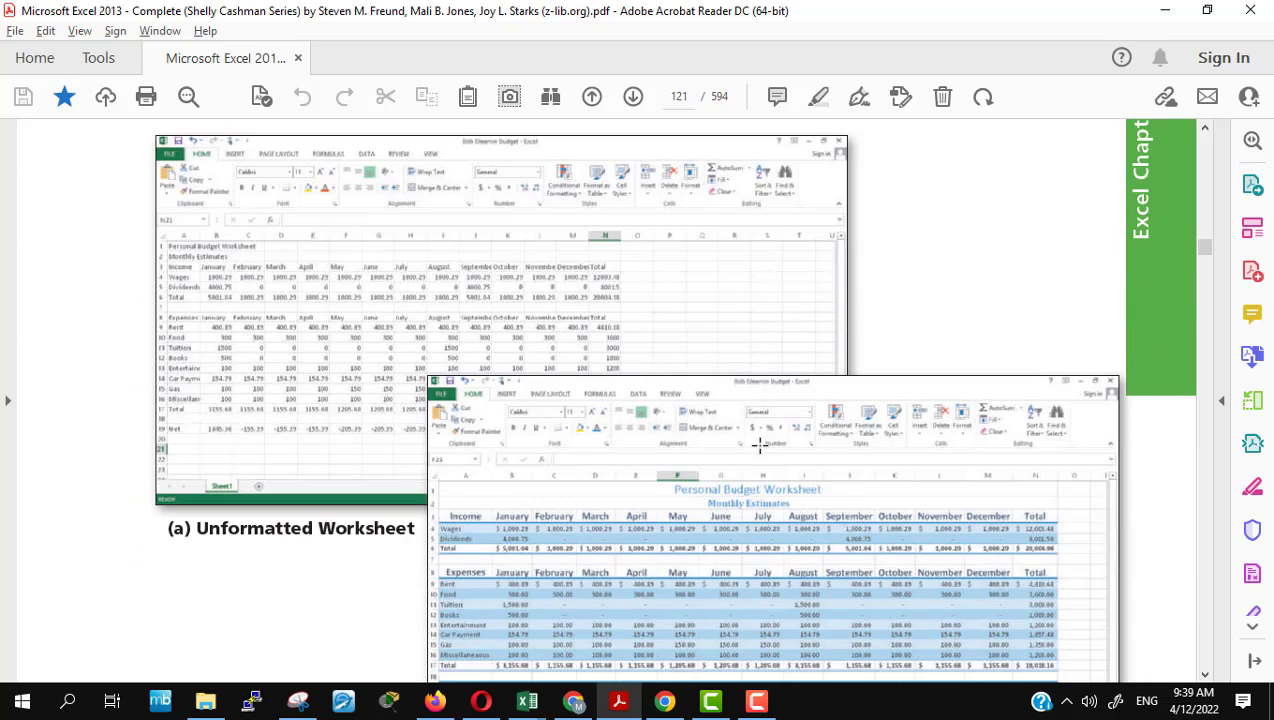
scroll(760, 447, "up", 2)
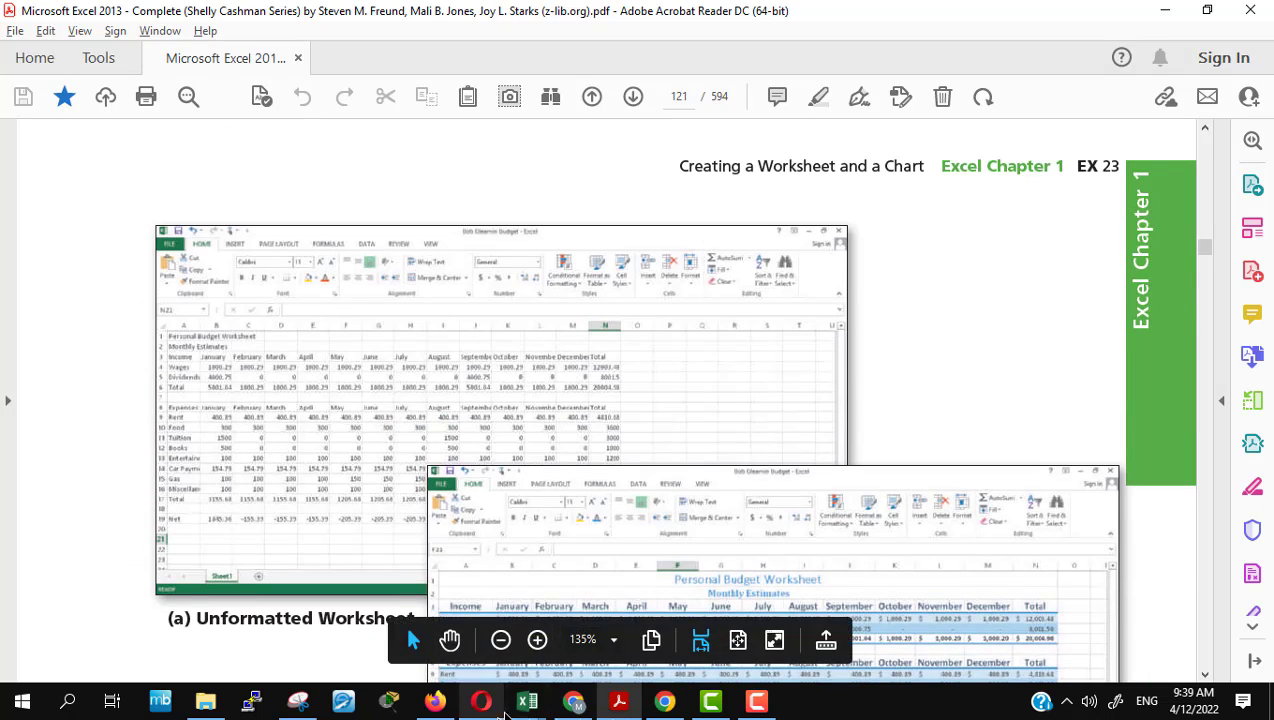
Step: Open the Personal Budget Worksheet workbook from Excel's recent workbooks list
mouse_move(527, 705)
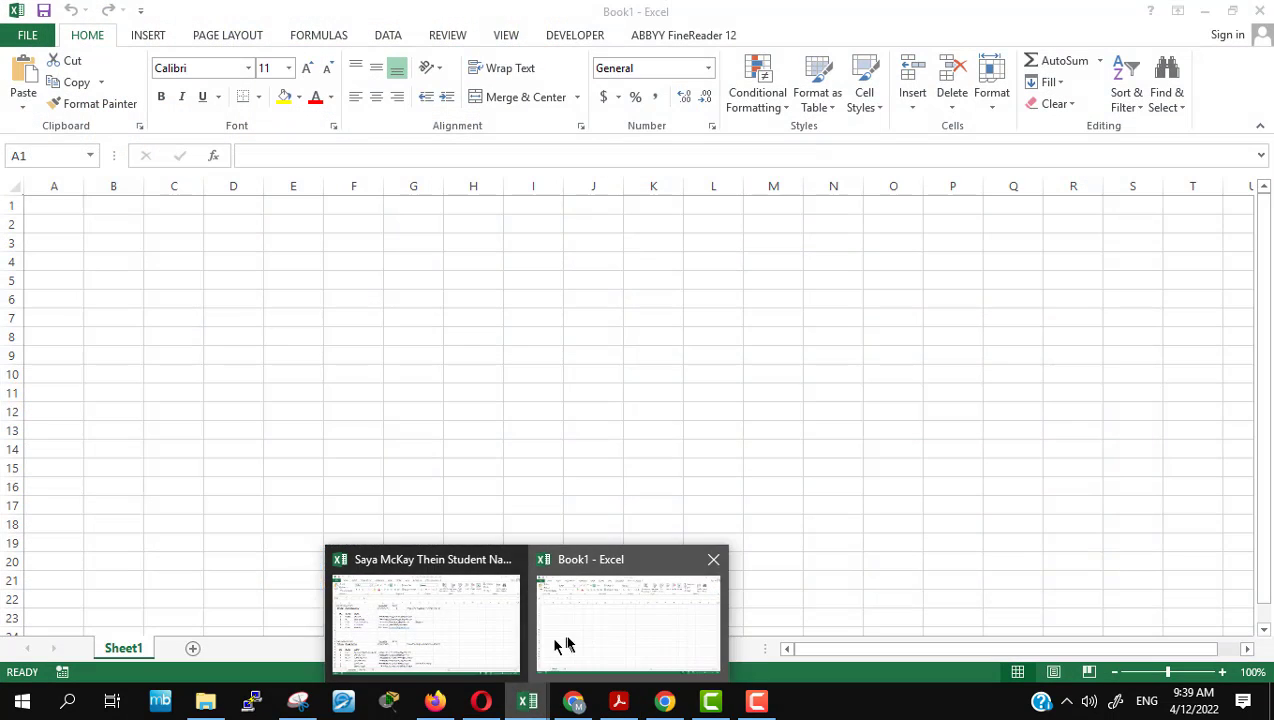
left_click(566, 645)
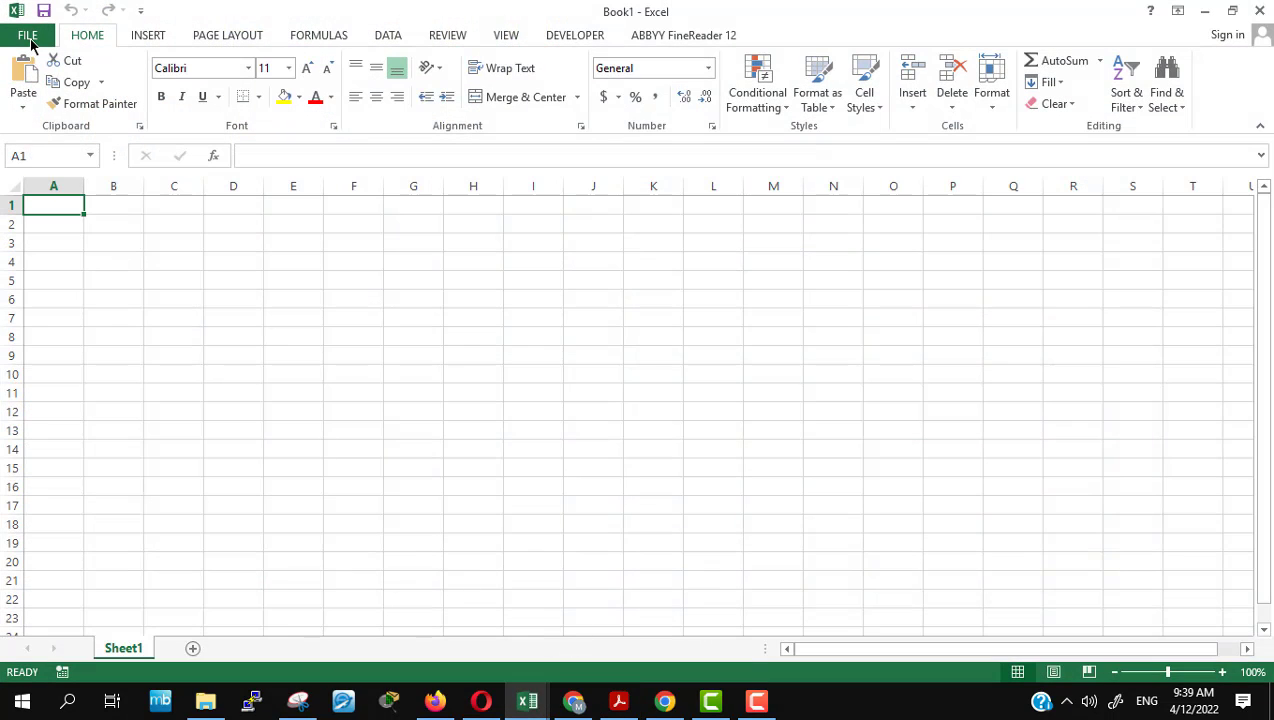
left_click(28, 38)
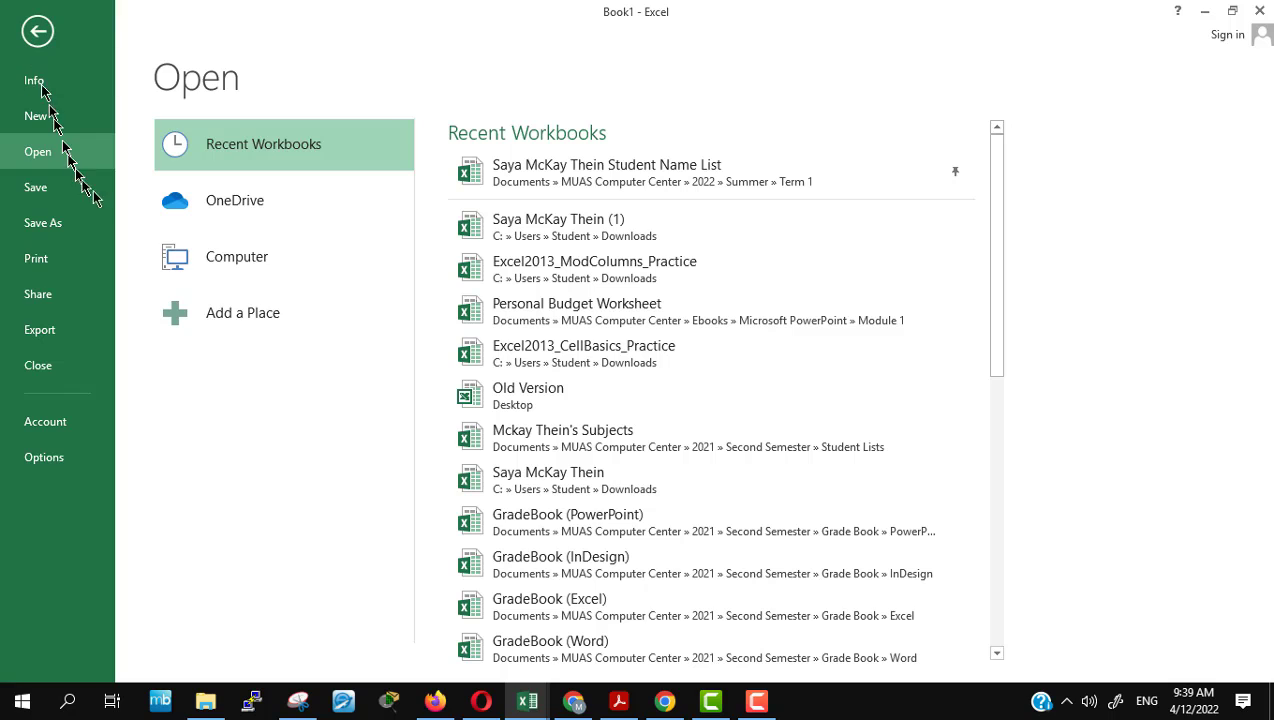
left_click(645, 310)
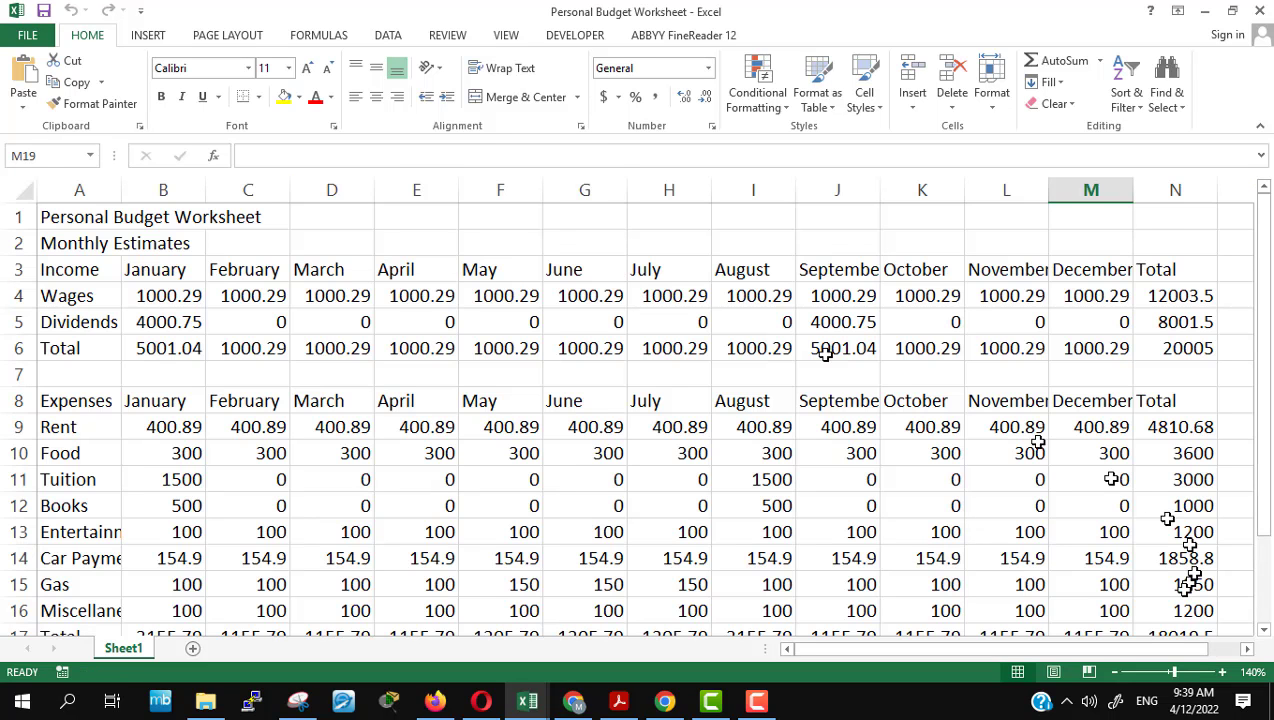
Step: At 100% zoom, check the cut-off September, Entertainment and Car Payment labels
left_click(1168, 672)
left_click(1096, 559)
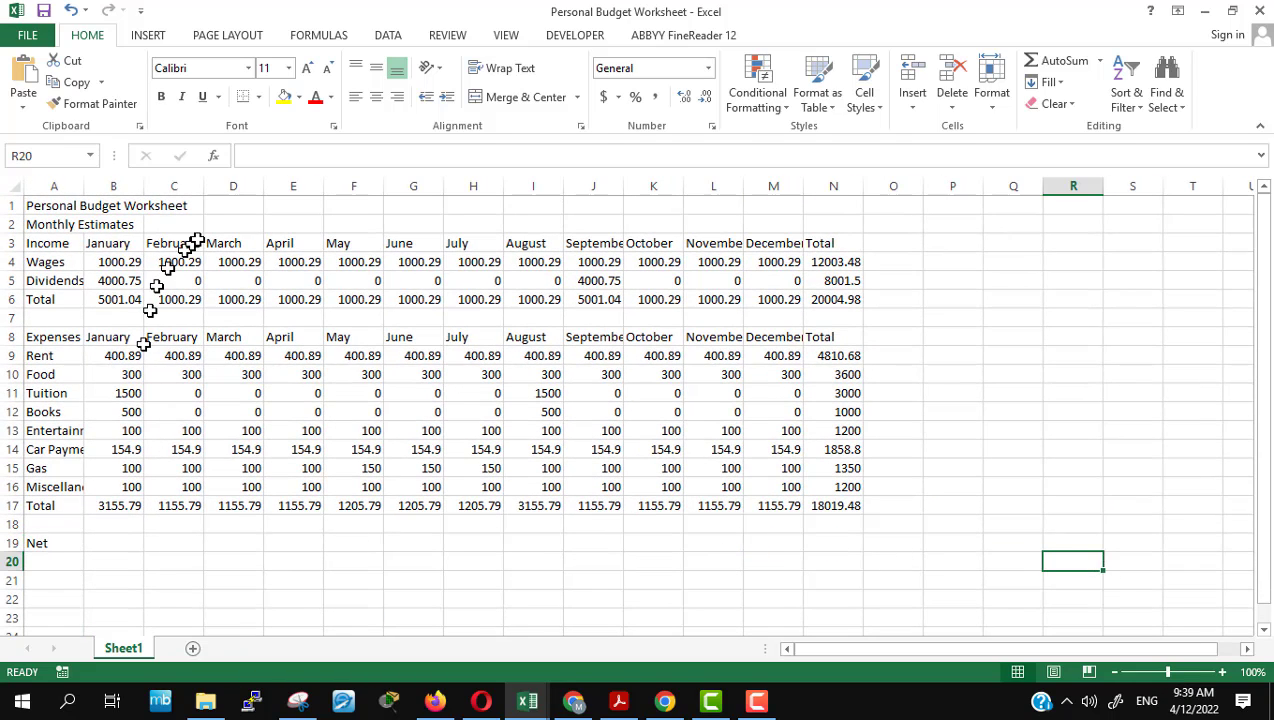
left_click(578, 338)
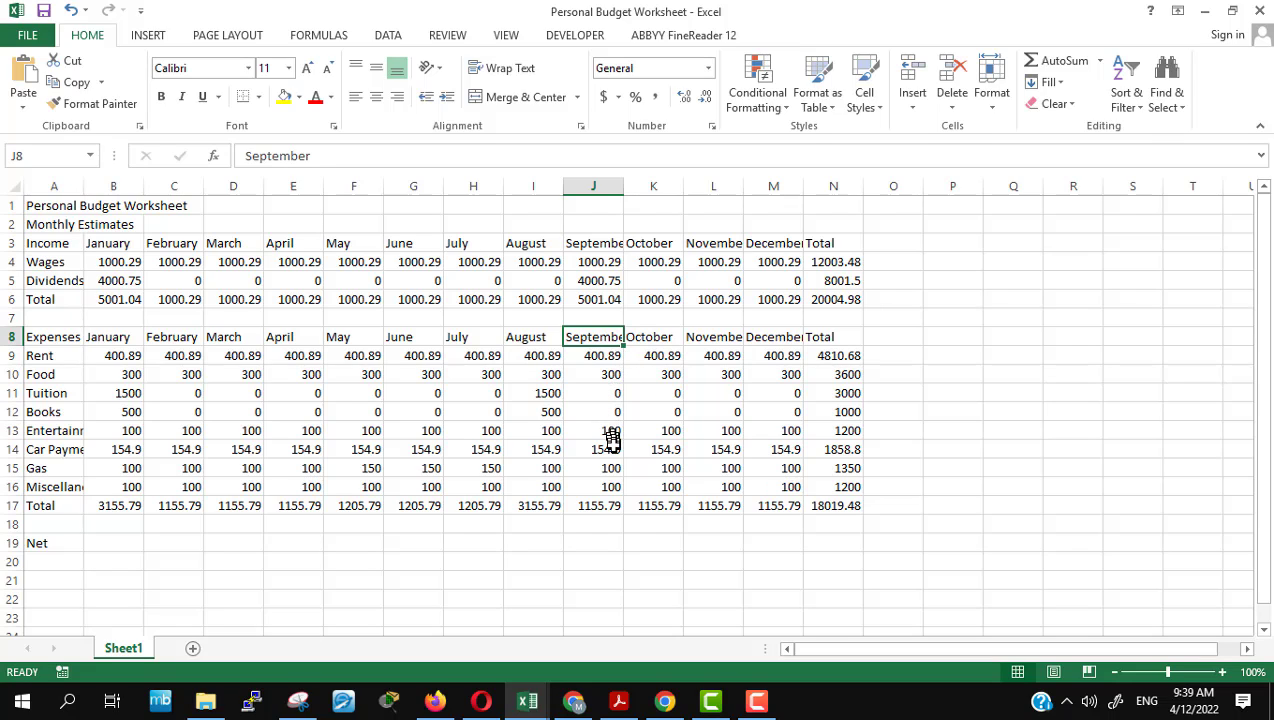
left_click(50, 431)
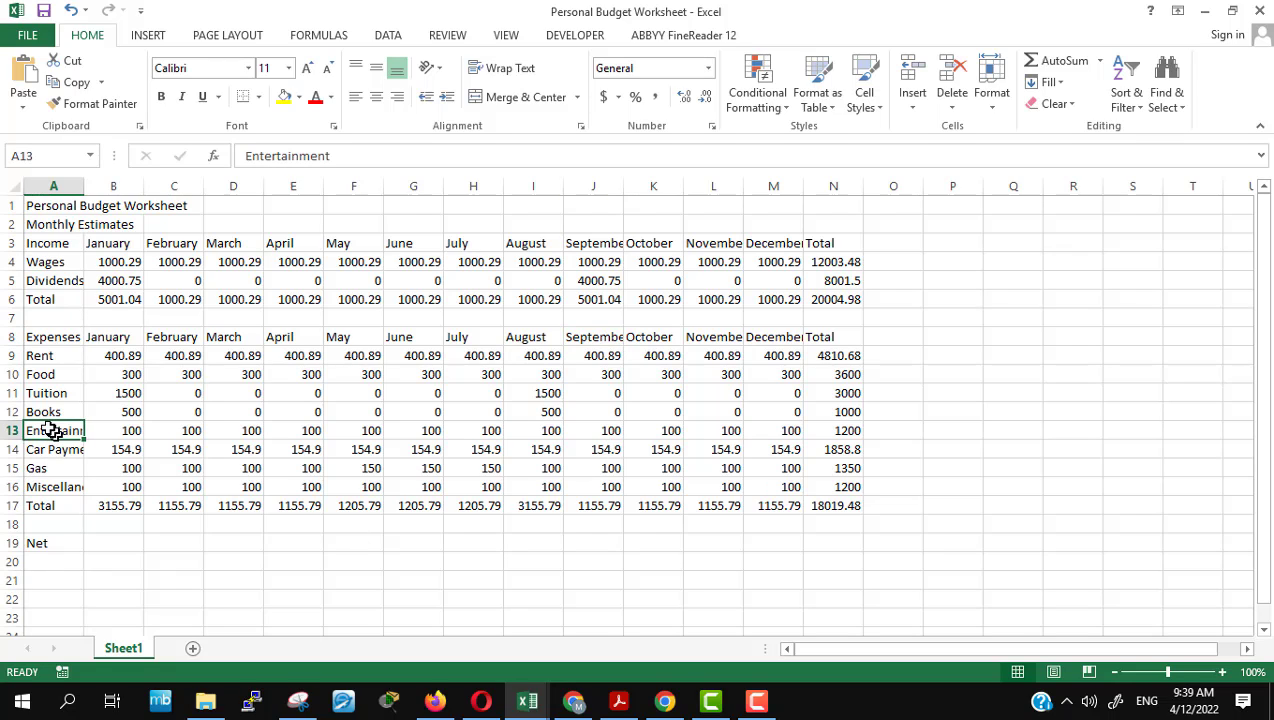
left_click(53, 449)
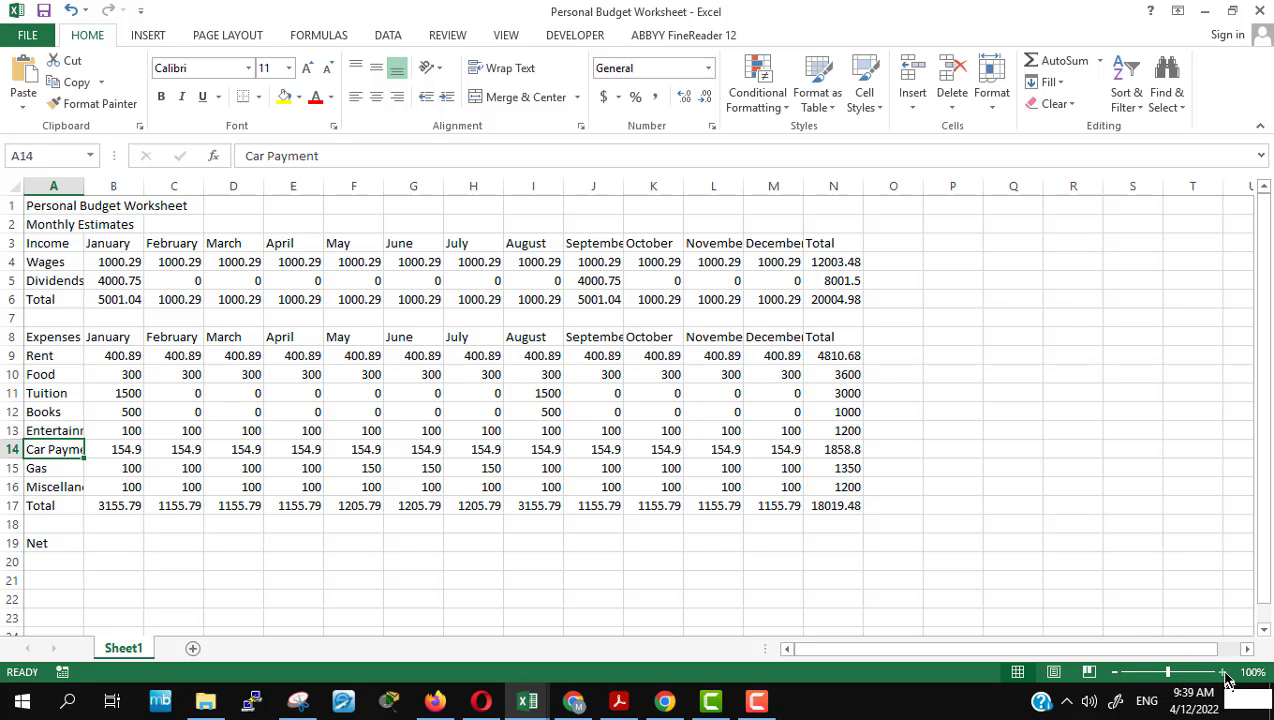
Step: Zoom the sheet to 110% and select the title cell A1
left_click(1221, 672)
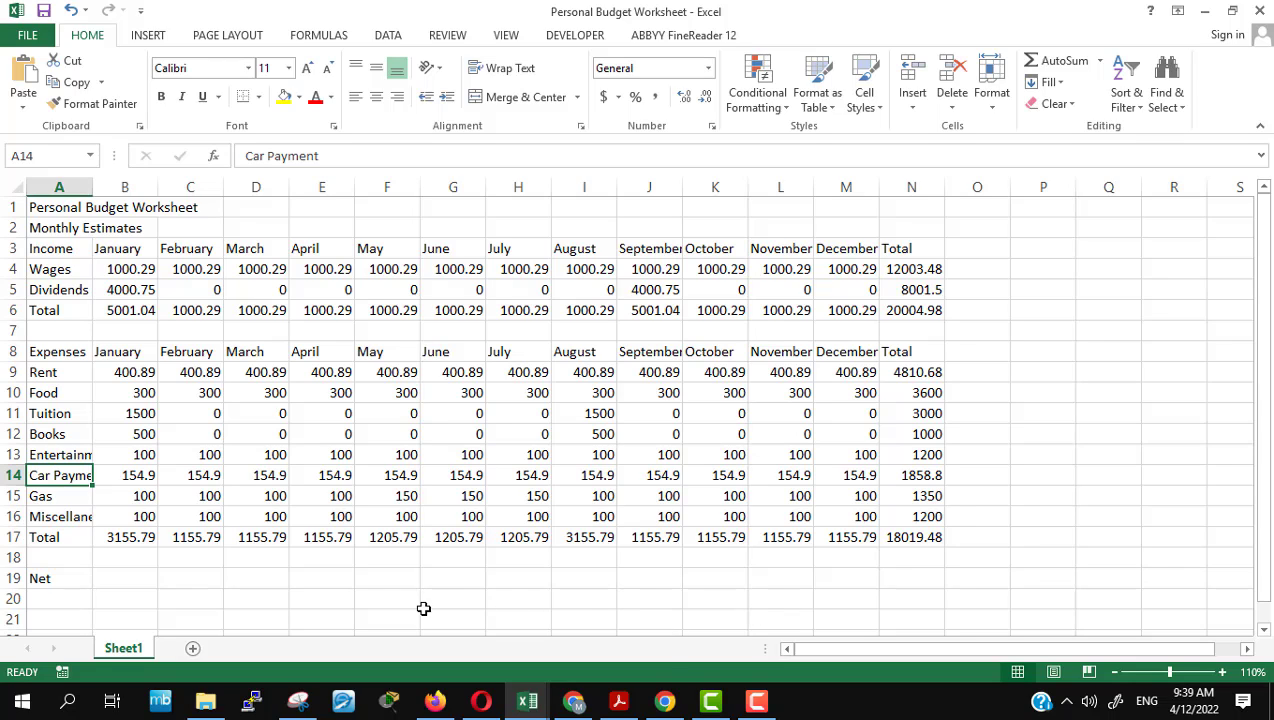
left_click(47, 210)
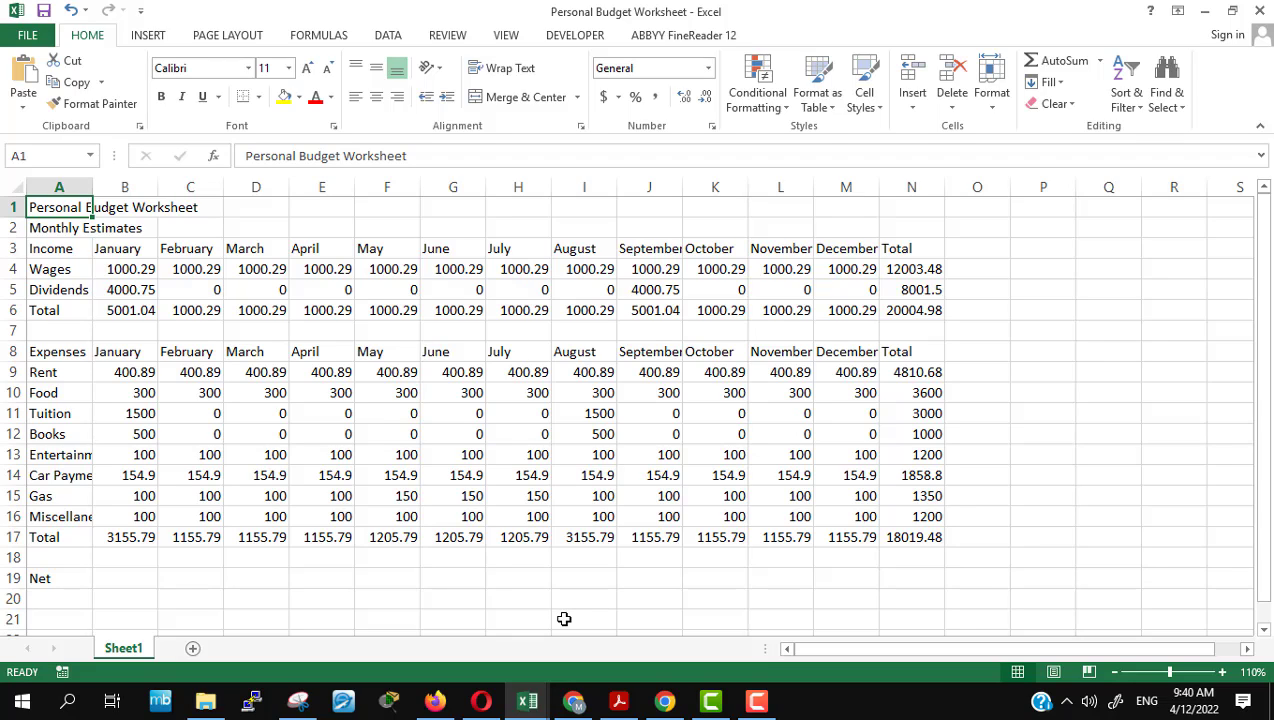
left_click(481, 701)
Step: In the textbook PDF, highlight 'Unformatted' in the Figure 1–29 caption
left_click(527, 701)
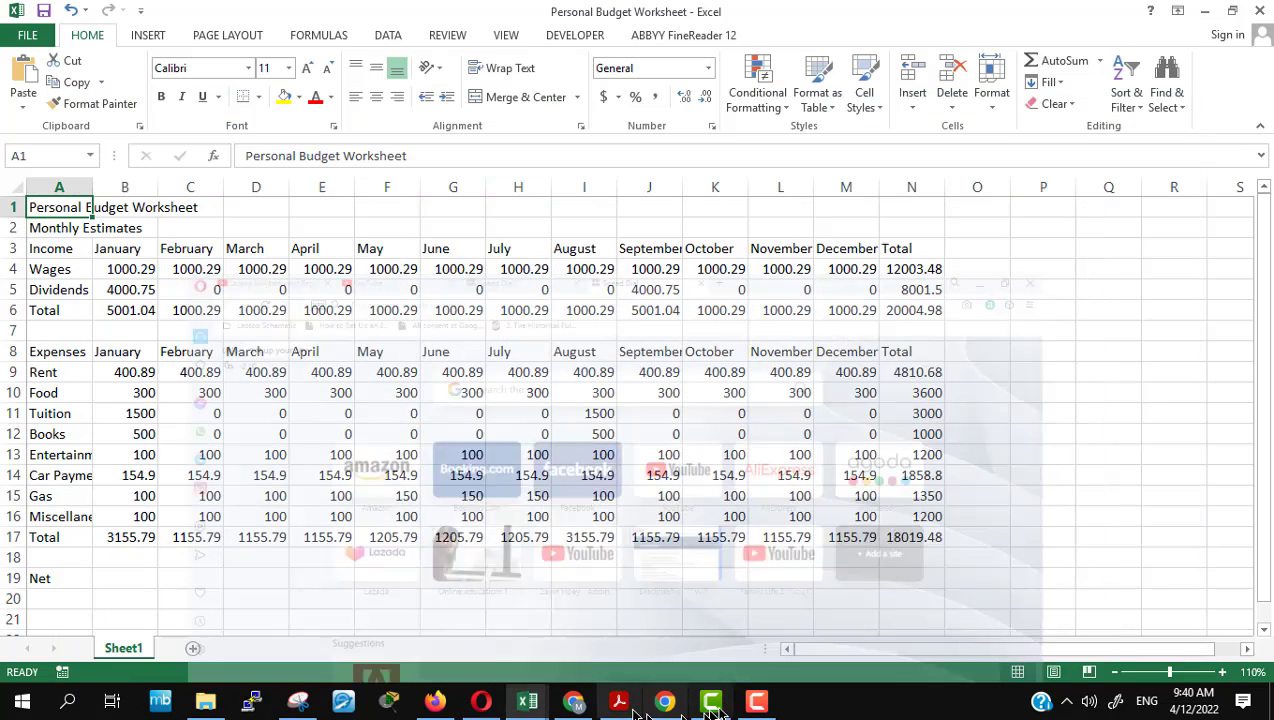
left_click(619, 701)
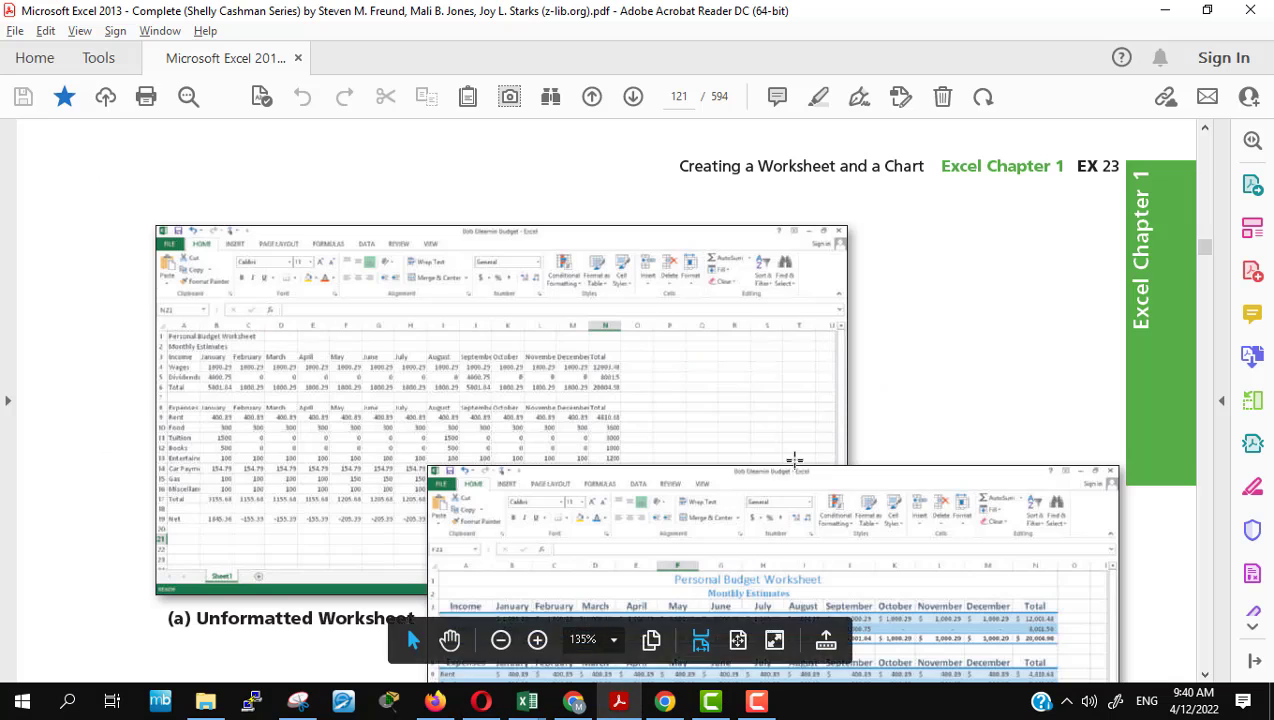
scroll(795, 458, "down", 4)
scroll(795, 458, "down", 2)
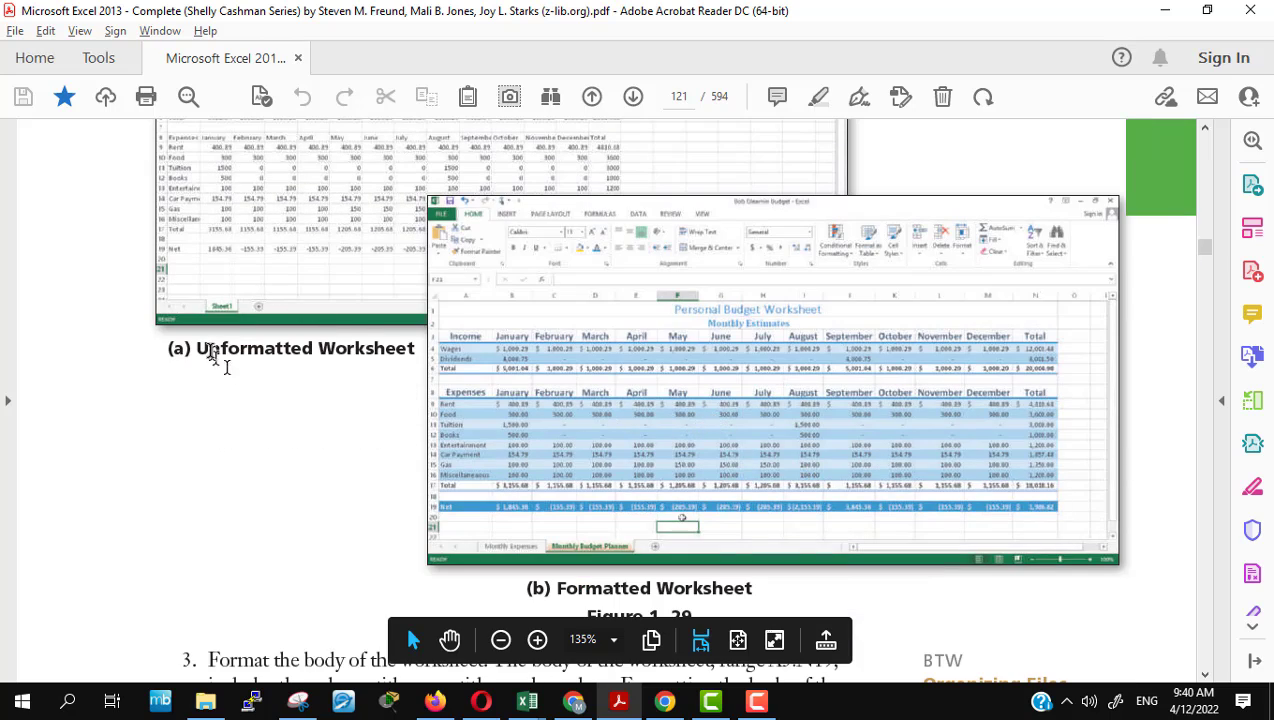
left_click_drag(197, 348, 316, 352)
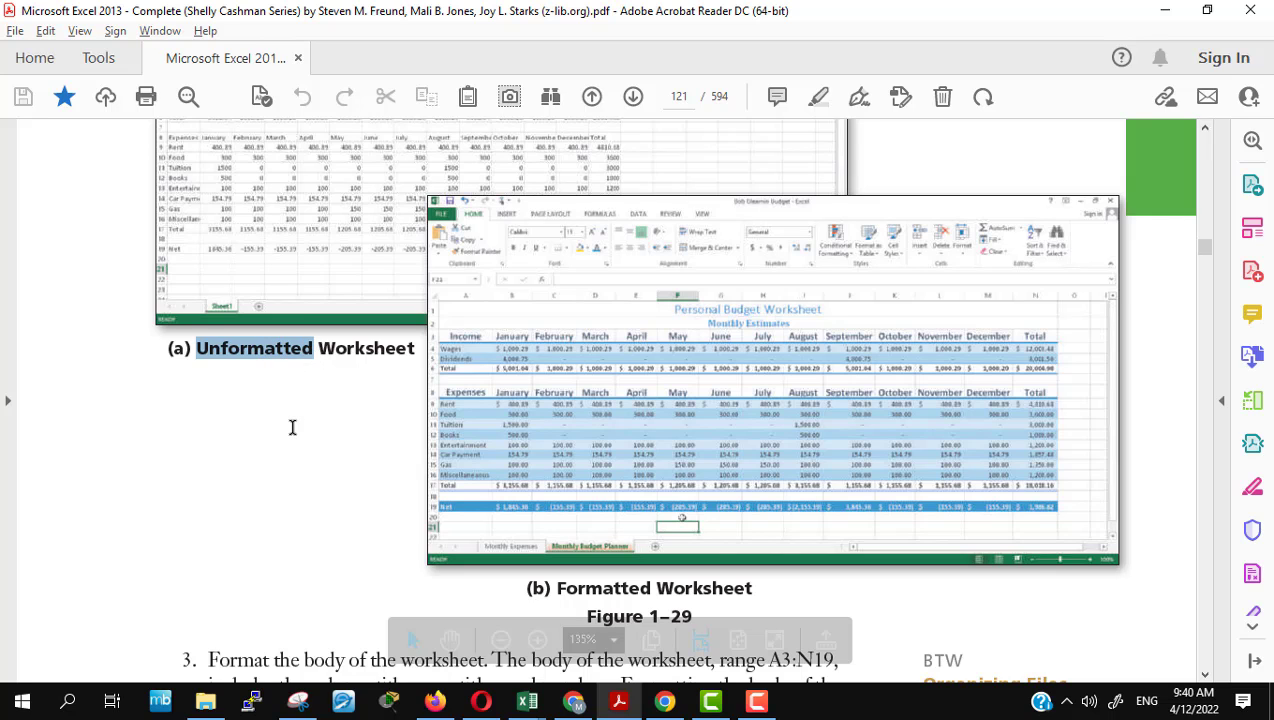
Step: Highlight 'Formatted' in the second caption, then clear it and read on to step 3
scroll(290, 428, "up", 4)
scroll(364, 442, "down", 3)
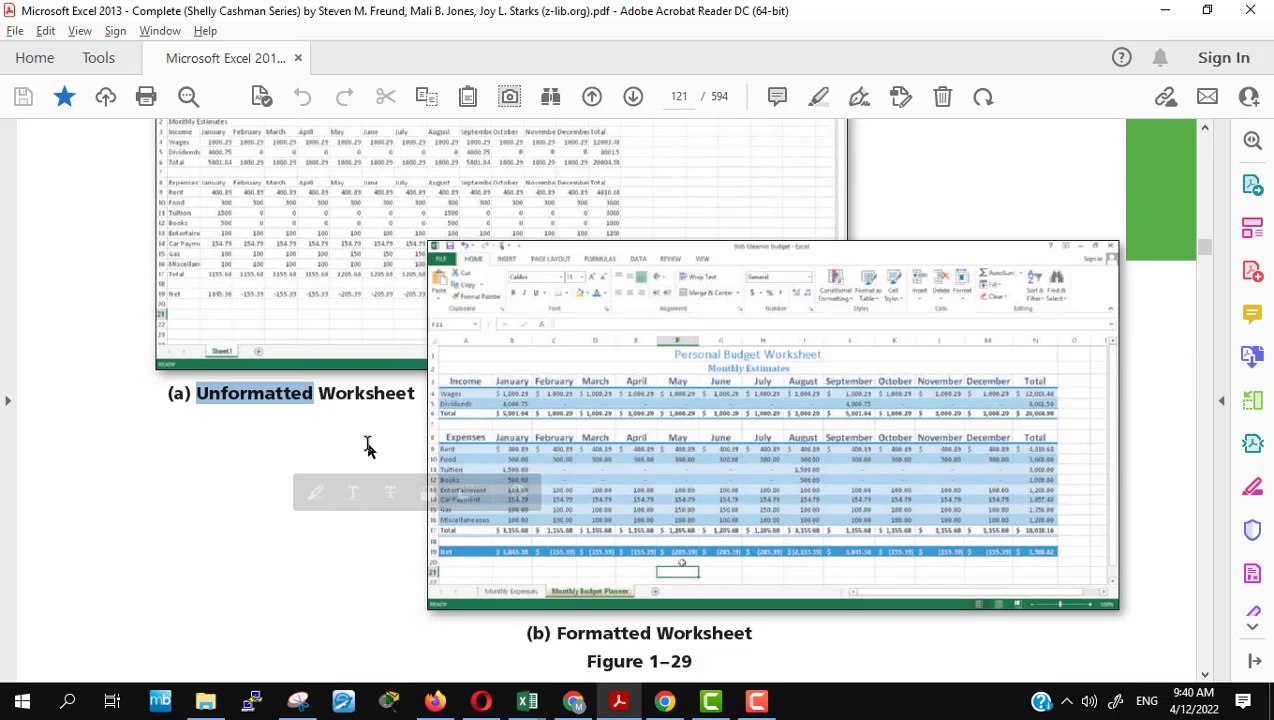
scroll(580, 565, "down", 2)
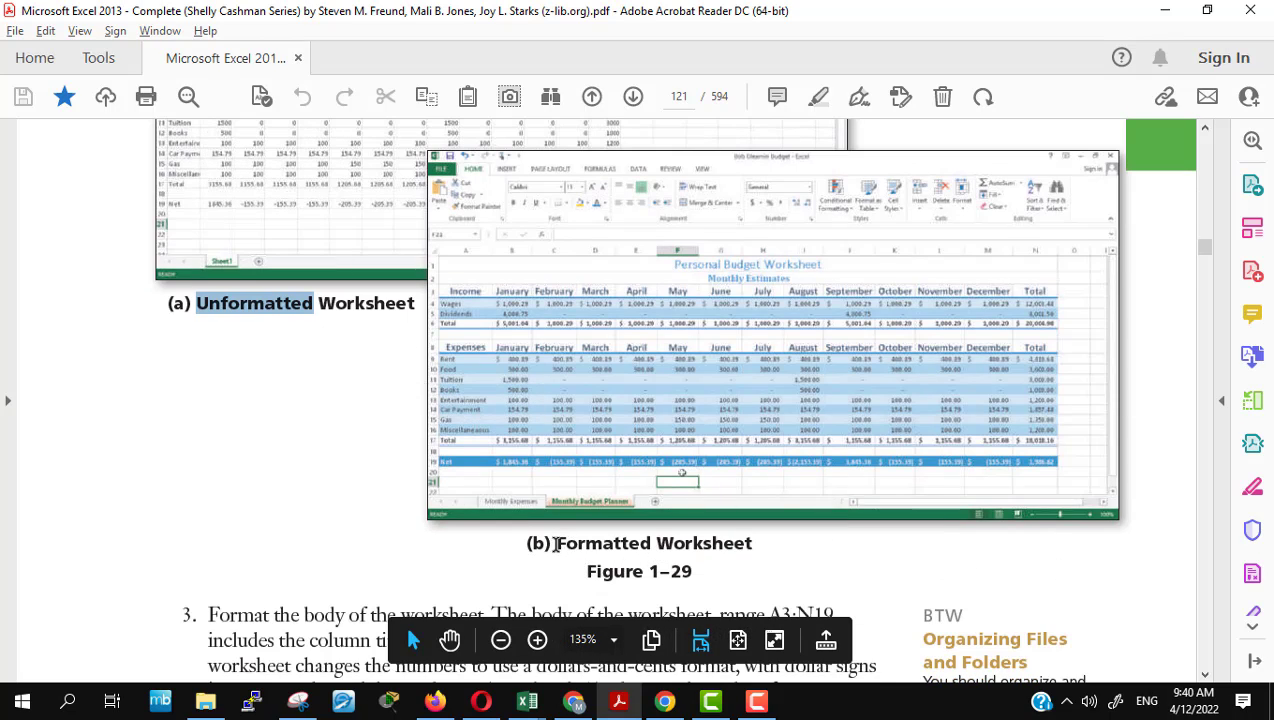
left_click_drag(555, 543, 653, 543)
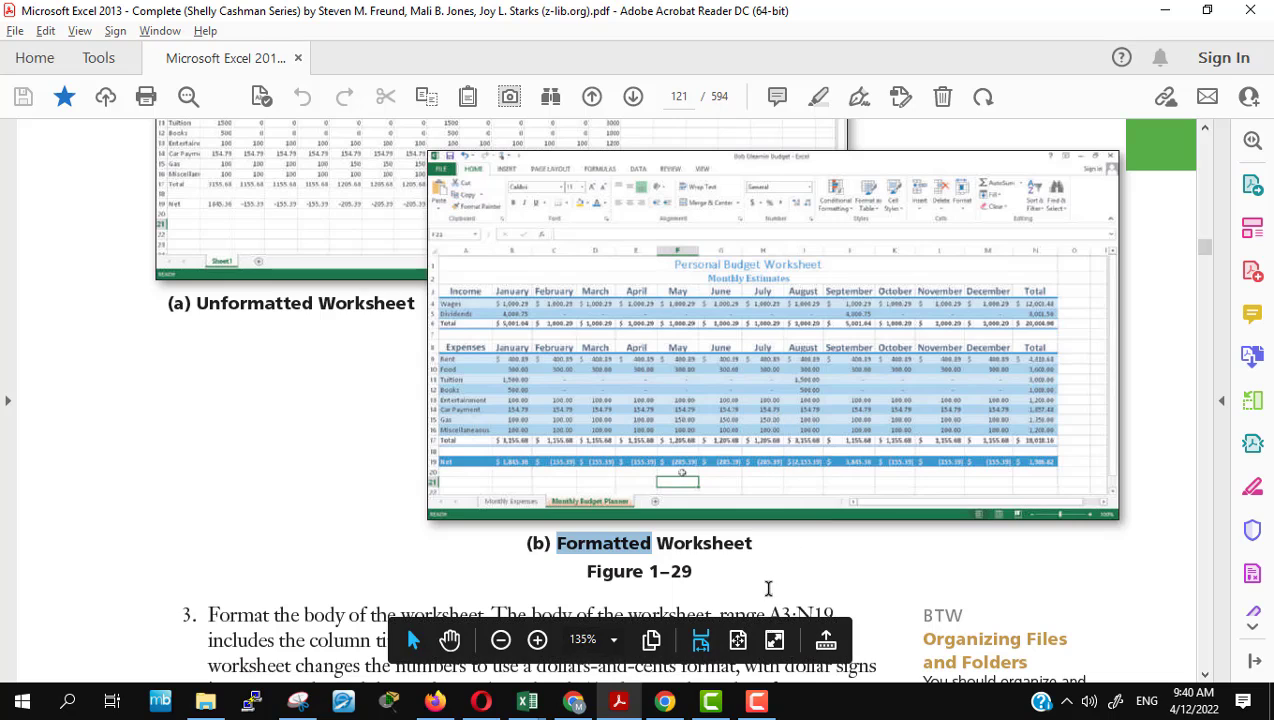
key("Right")
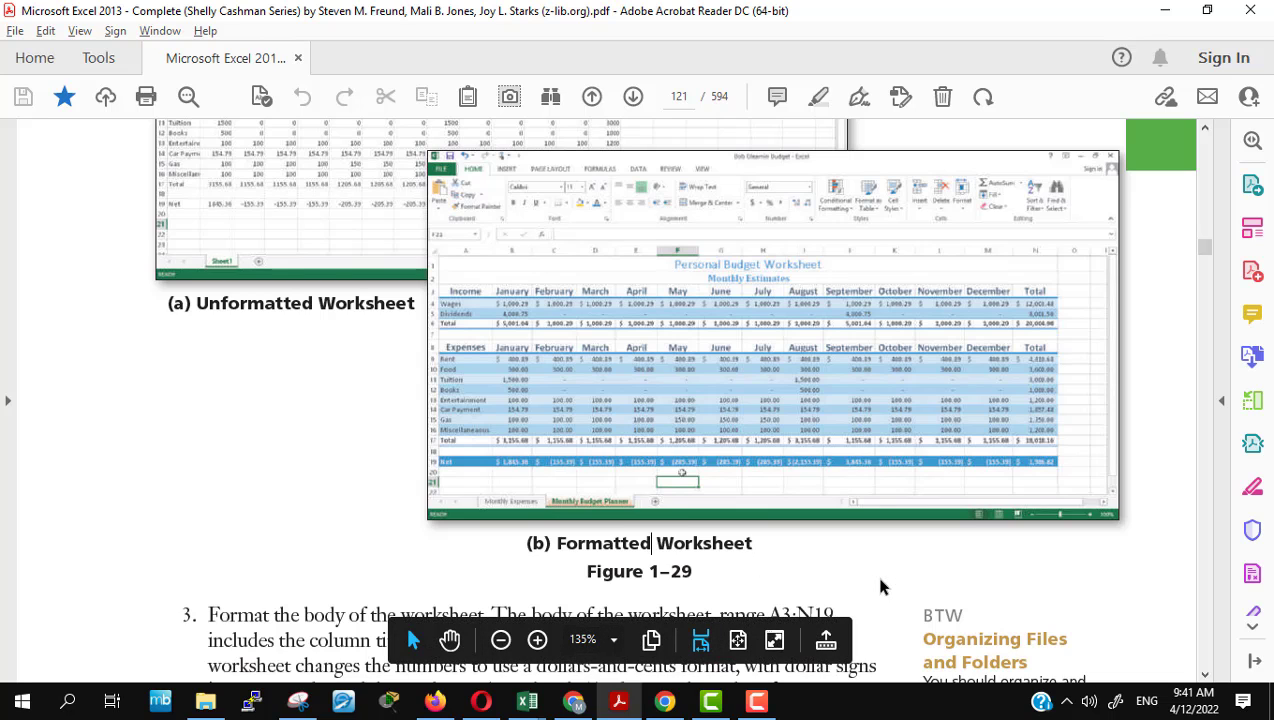
scroll(880, 583, "down", 3)
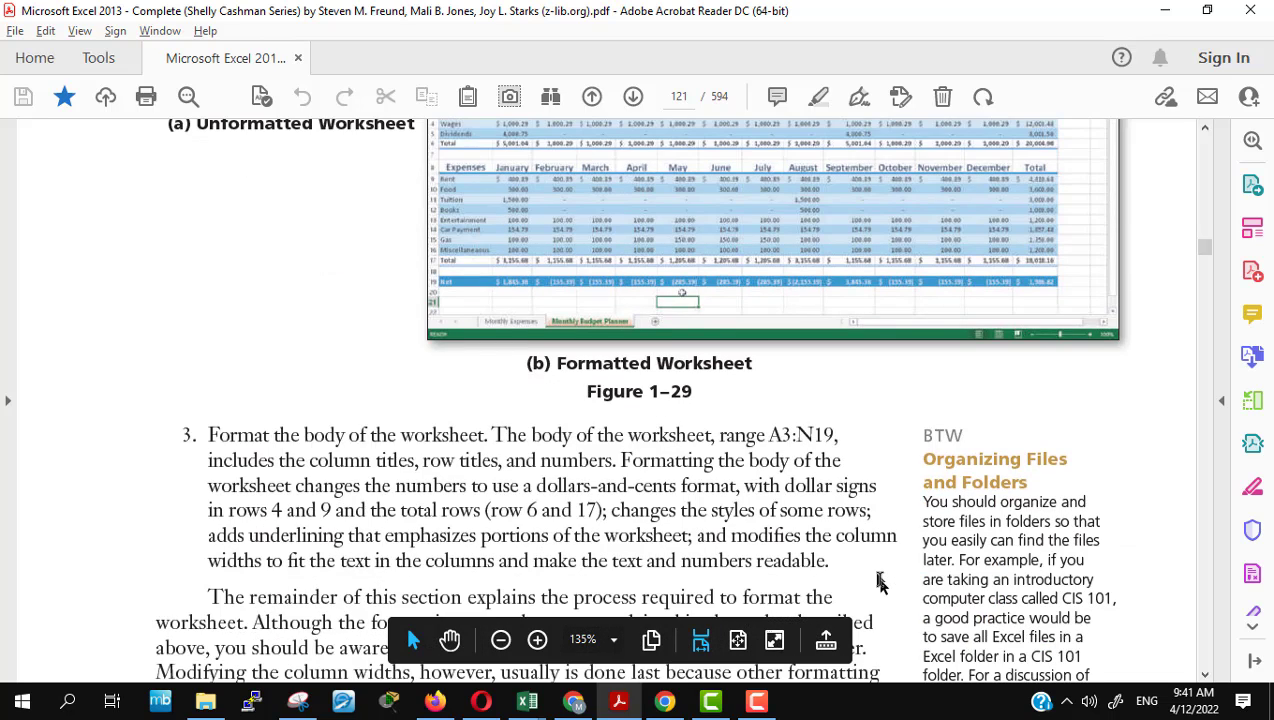
Step: Highlight the 'Font Style, Size, and Color' section heading in the textbook
scroll(880, 583, "down", 8)
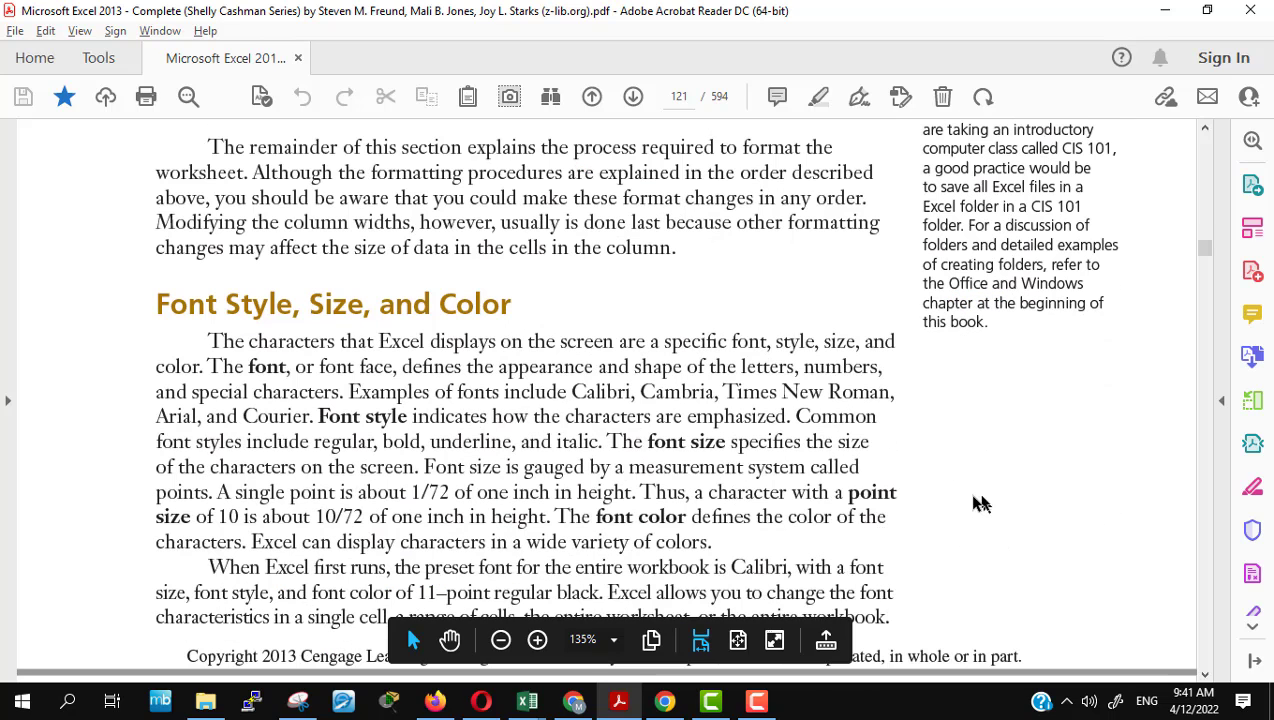
scroll(947, 482, "down", 2)
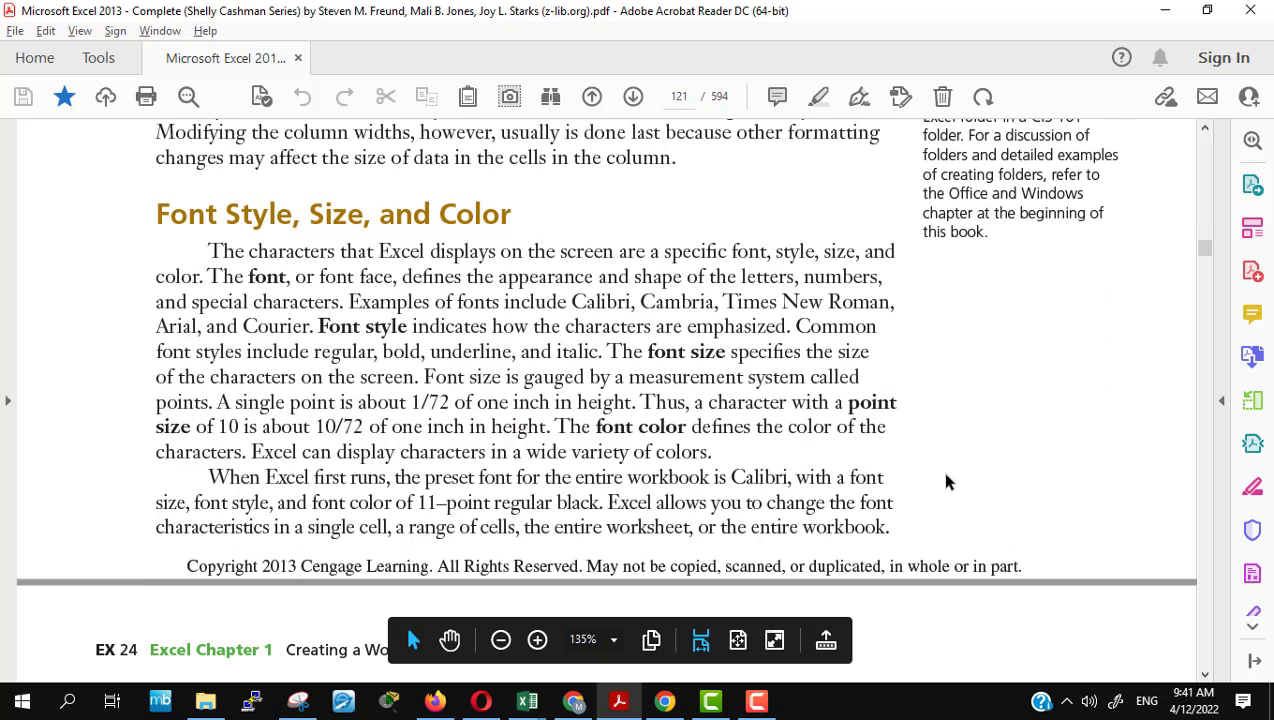
left_click_drag(155, 214, 292, 214)
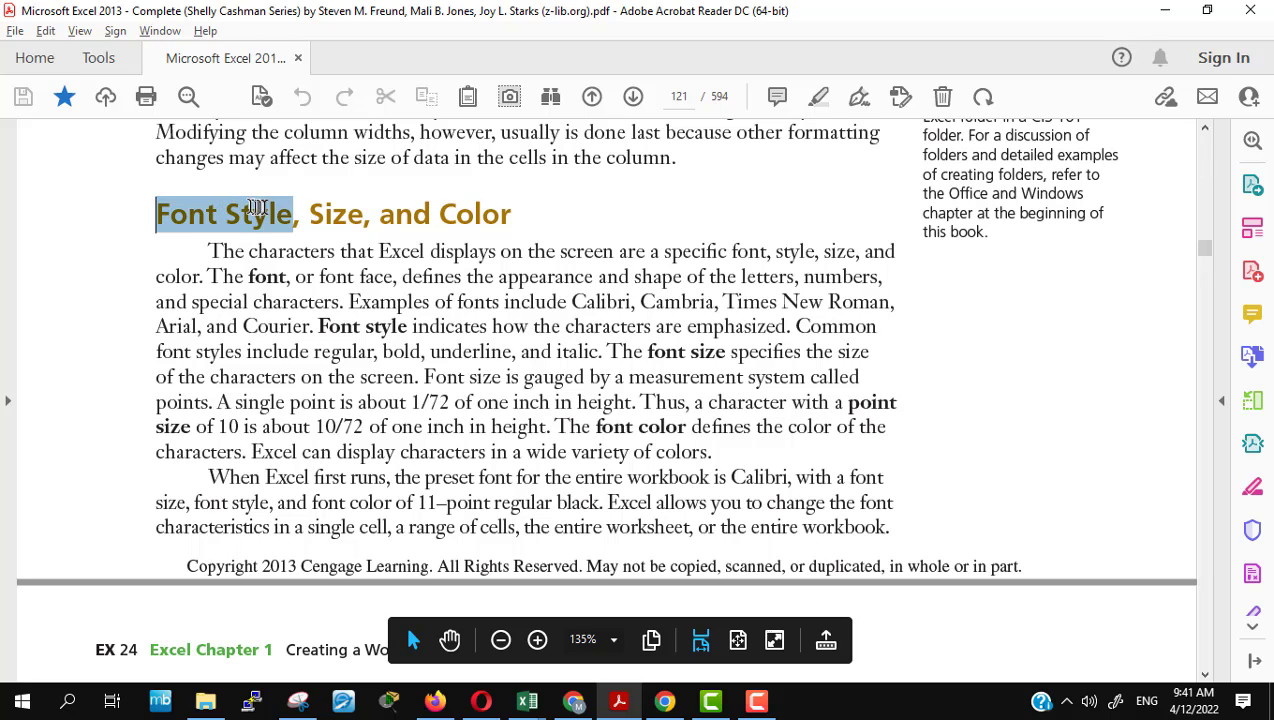
double_click(348, 216)
left_click_drag(438, 207, 547, 213)
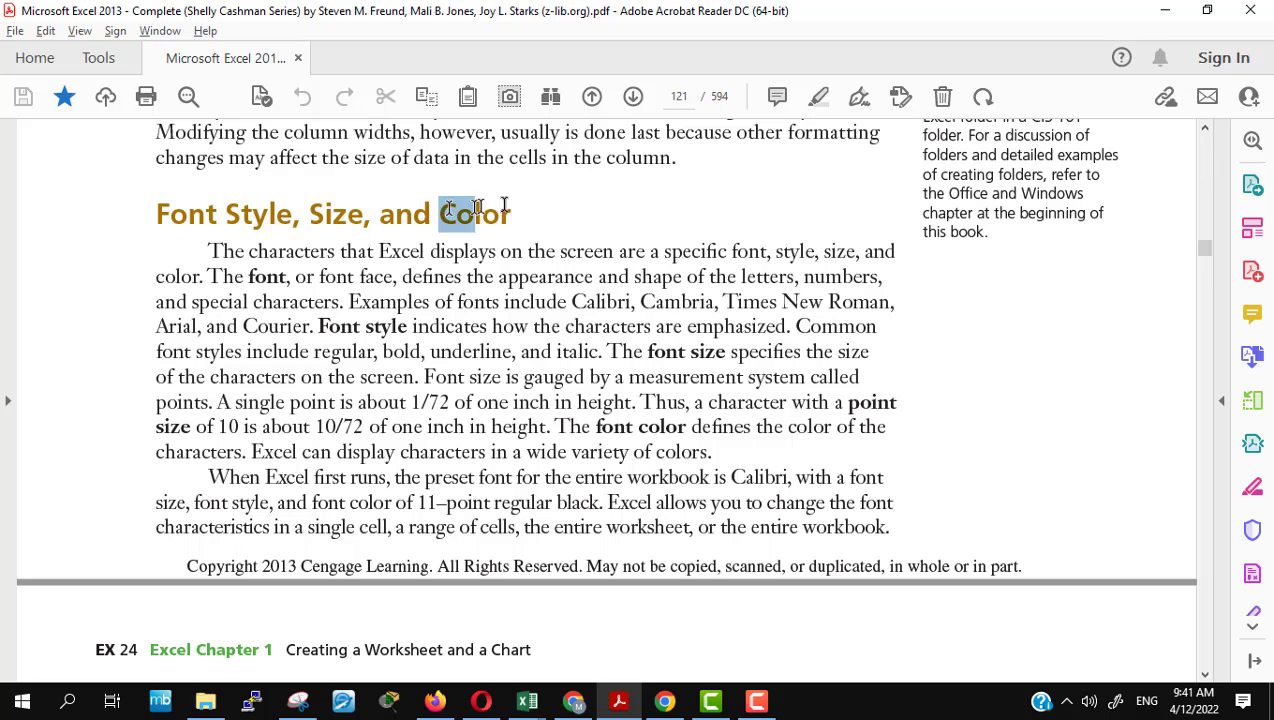
left_click(547, 213)
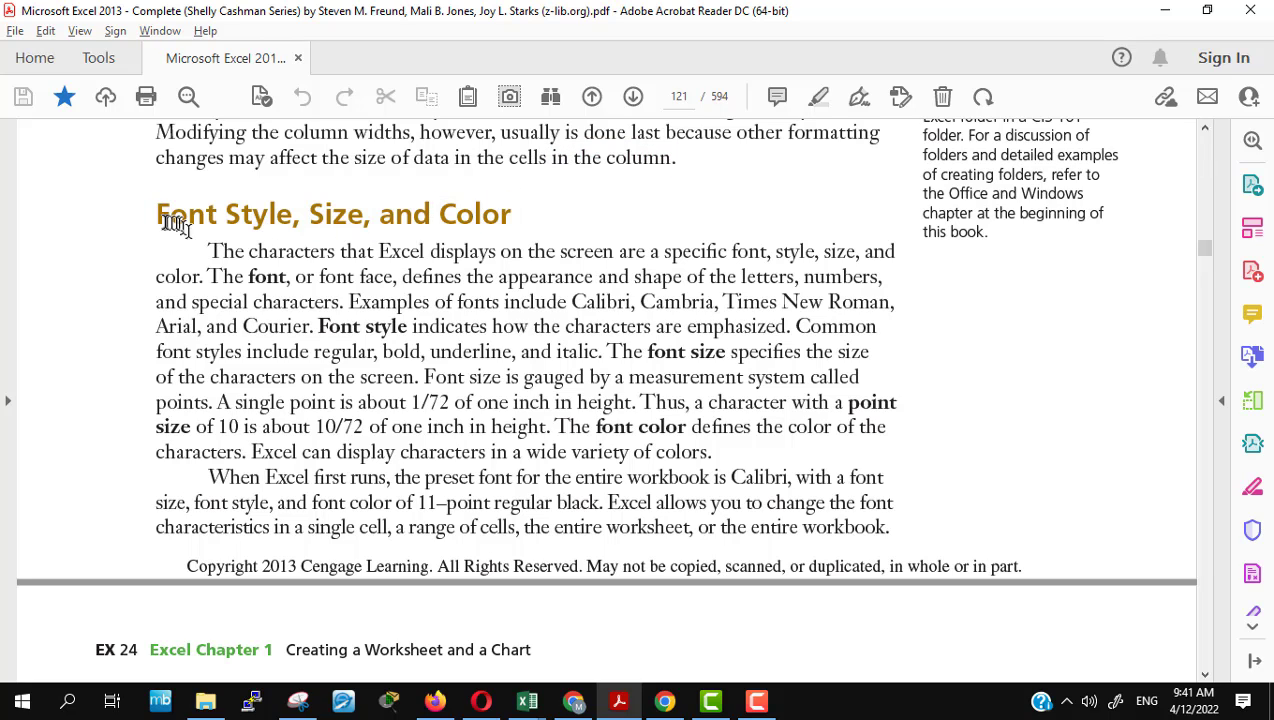
left_click_drag(156, 214, 430, 214)
left_click_drag(345, 216, 486, 218)
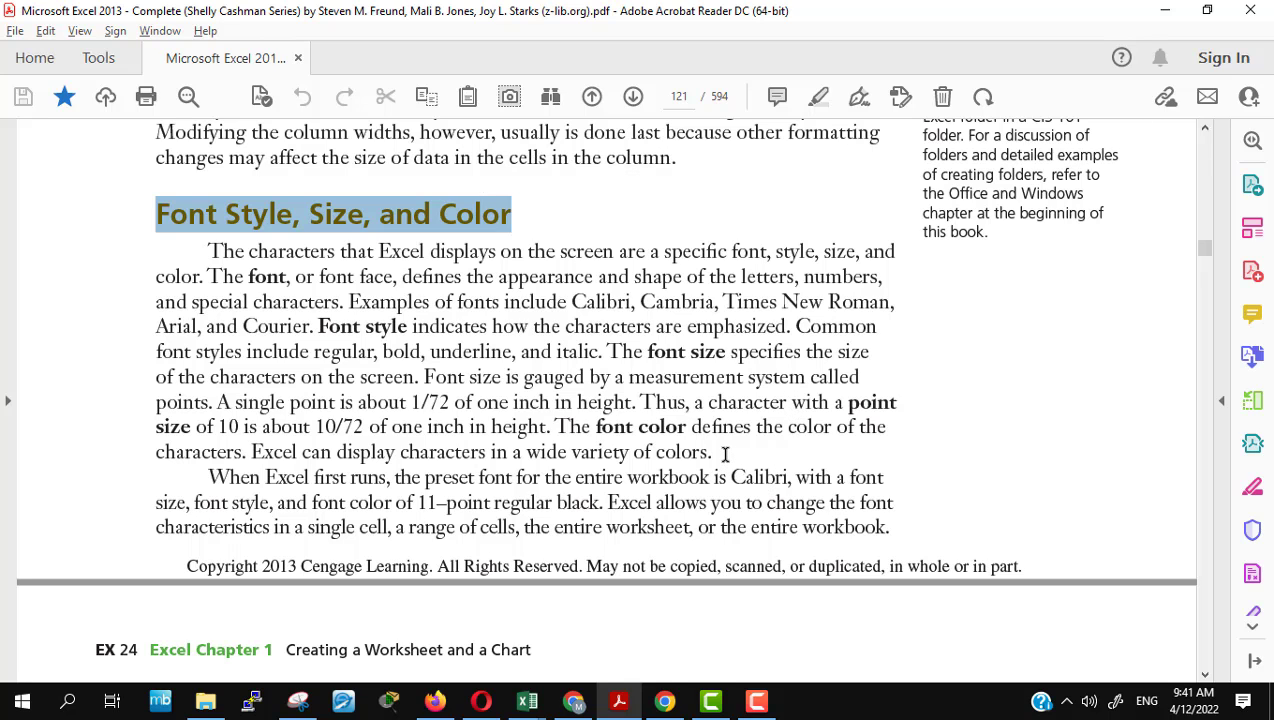
Step: Scroll to 'To Change a Cell Style' on page 122
scroll(726, 454, "down", 2)
scroll(726, 454, "down", 3)
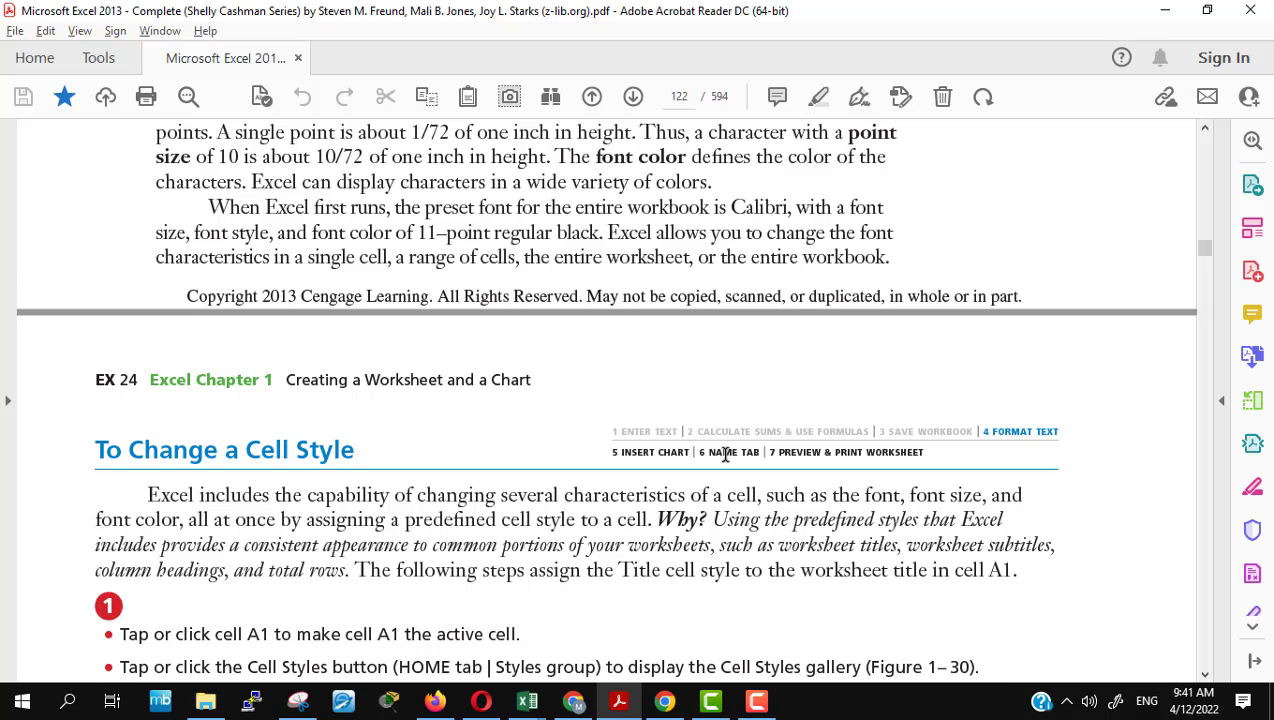
scroll(726, 454, "down", 1)
scroll(726, 454, "down", 2)
scroll(726, 454, "down", 2)
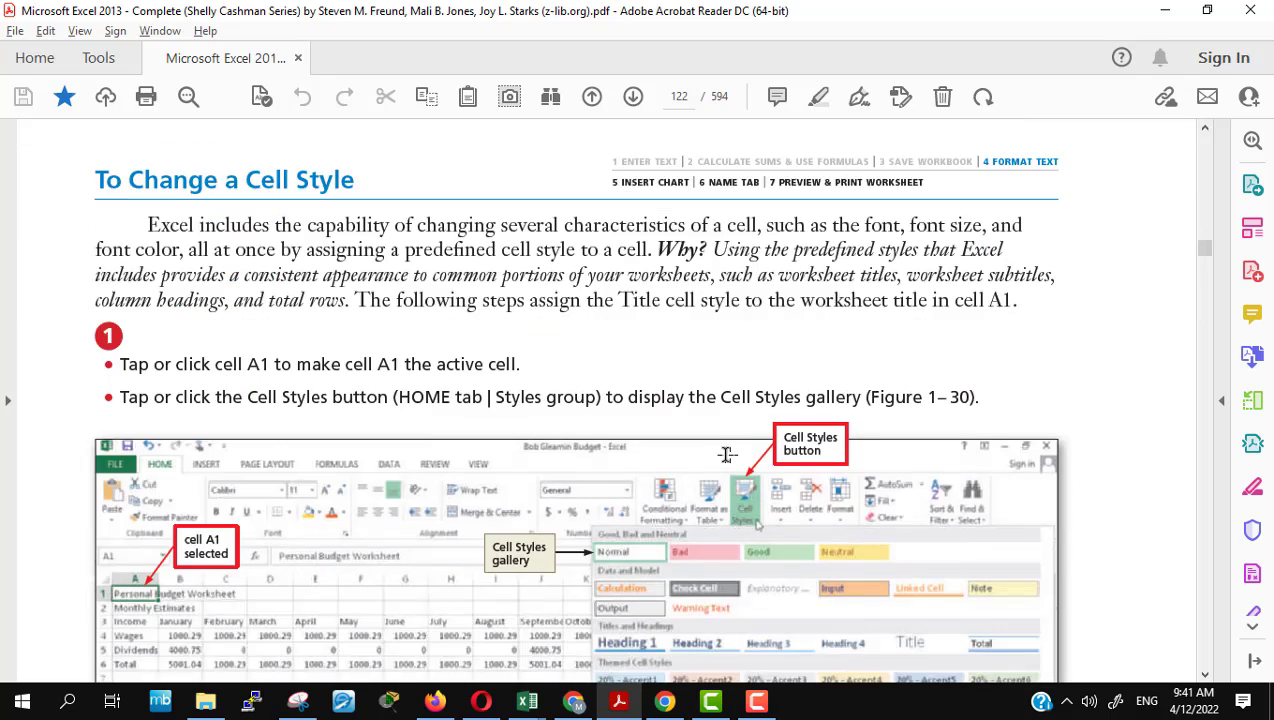
left_click(409, 178)
scroll(634, 352, "down", 3)
scroll(634, 350, "down", 3)
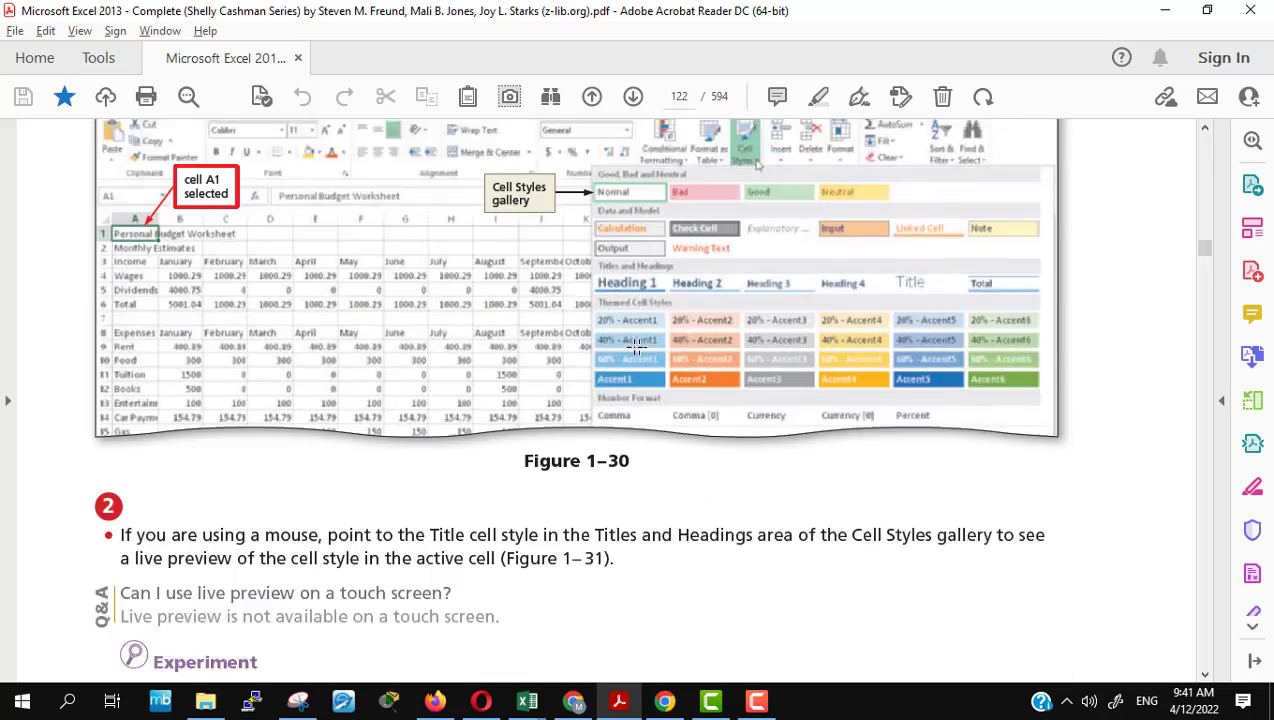
scroll(634, 348, "down", 7)
scroll(634, 346, "down", 3)
scroll(634, 346, "up", 5)
scroll(634, 346, "up", 5)
scroll(633, 346, "up", 4)
scroll(632, 346, "up", 4)
scroll(632, 346, "up", 1)
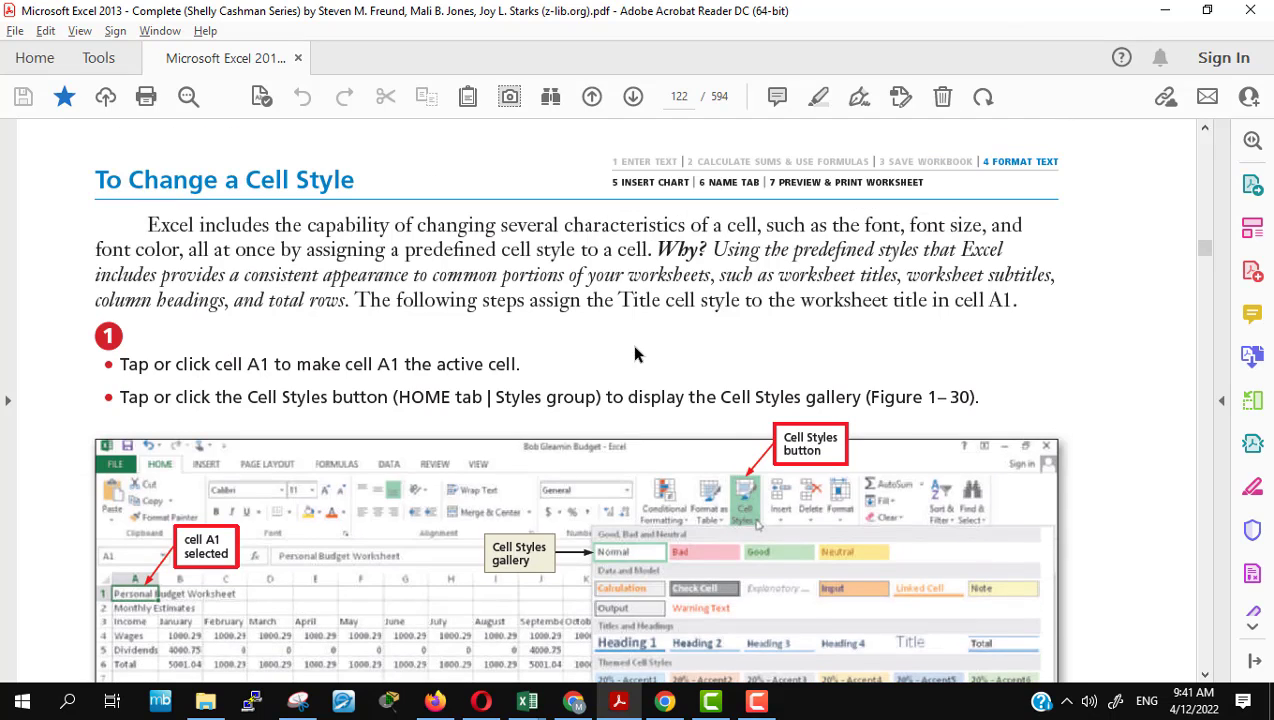
Step: Switch to Module 1 Lesson (Excel).pdf in Google Drive and scroll down through it
left_click(435, 708)
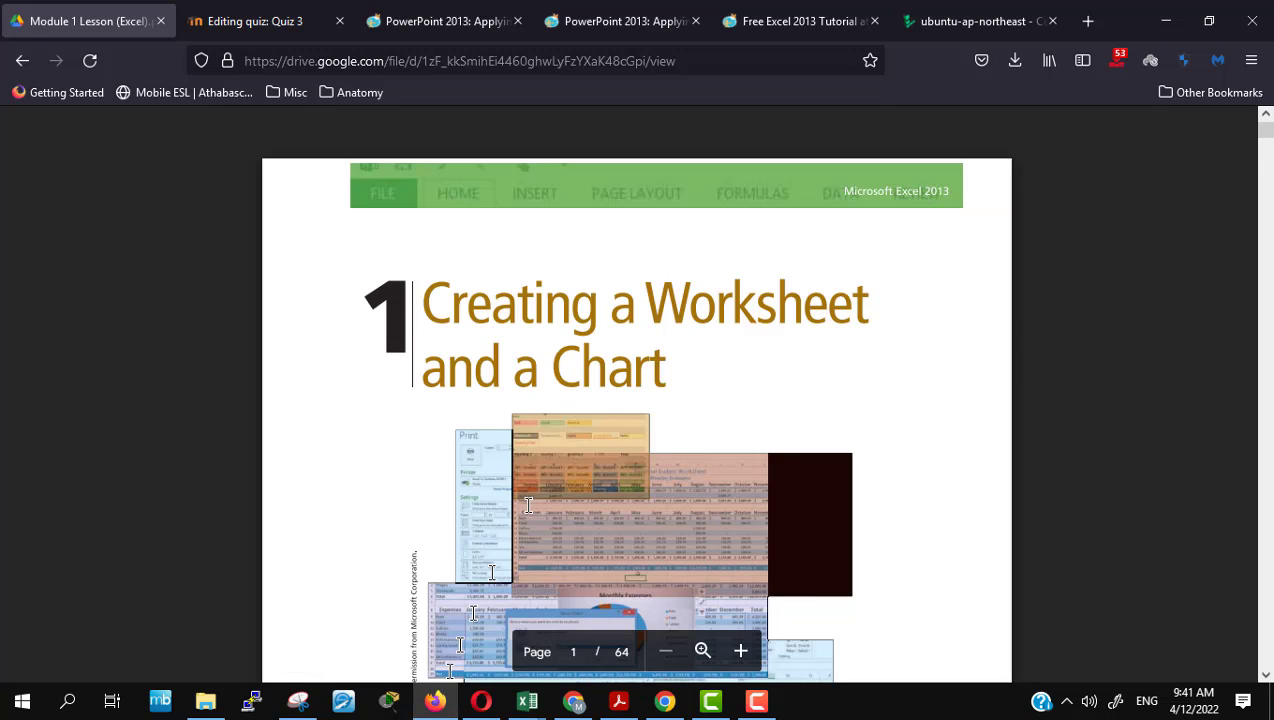
scroll(698, 415, "down", 5)
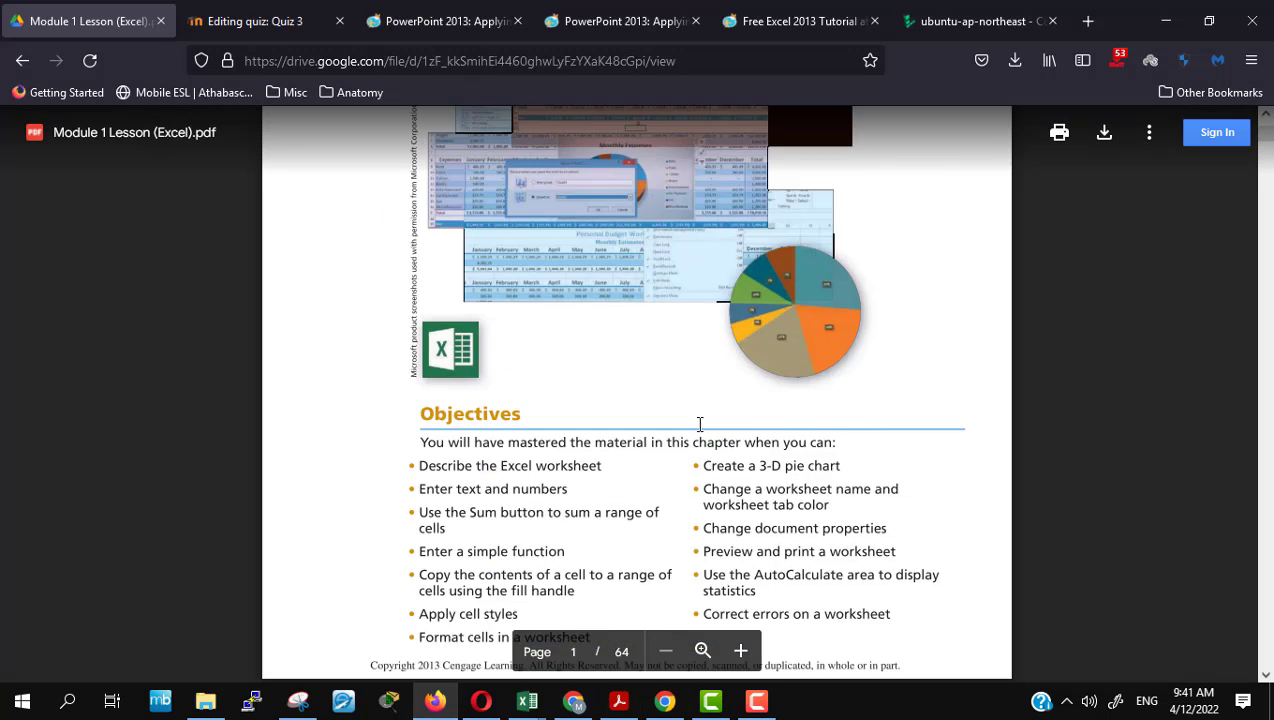
scroll(700, 424, "down", 10)
scroll(700, 424, "down", 5)
scroll(700, 424, "down", 5)
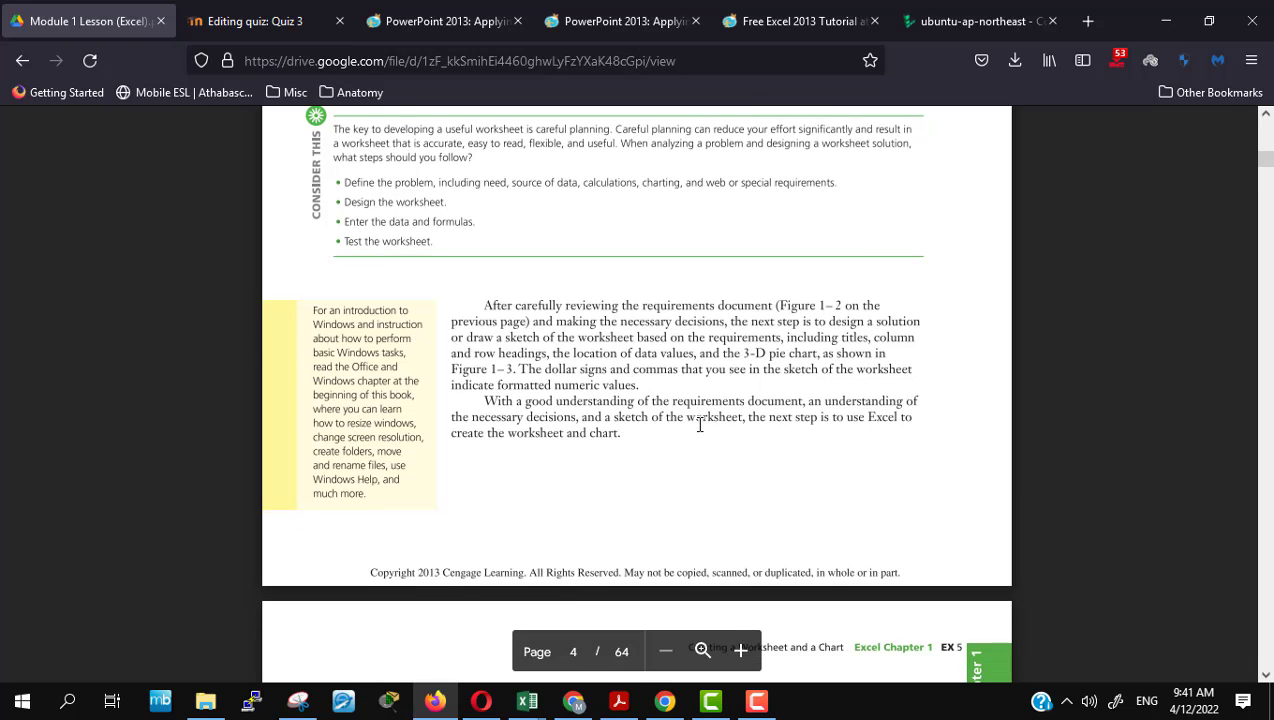
scroll(700, 424, "down", 5)
scroll(700, 424, "down", 7)
scroll(700, 424, "down", 7)
scroll(700, 424, "down", 7)
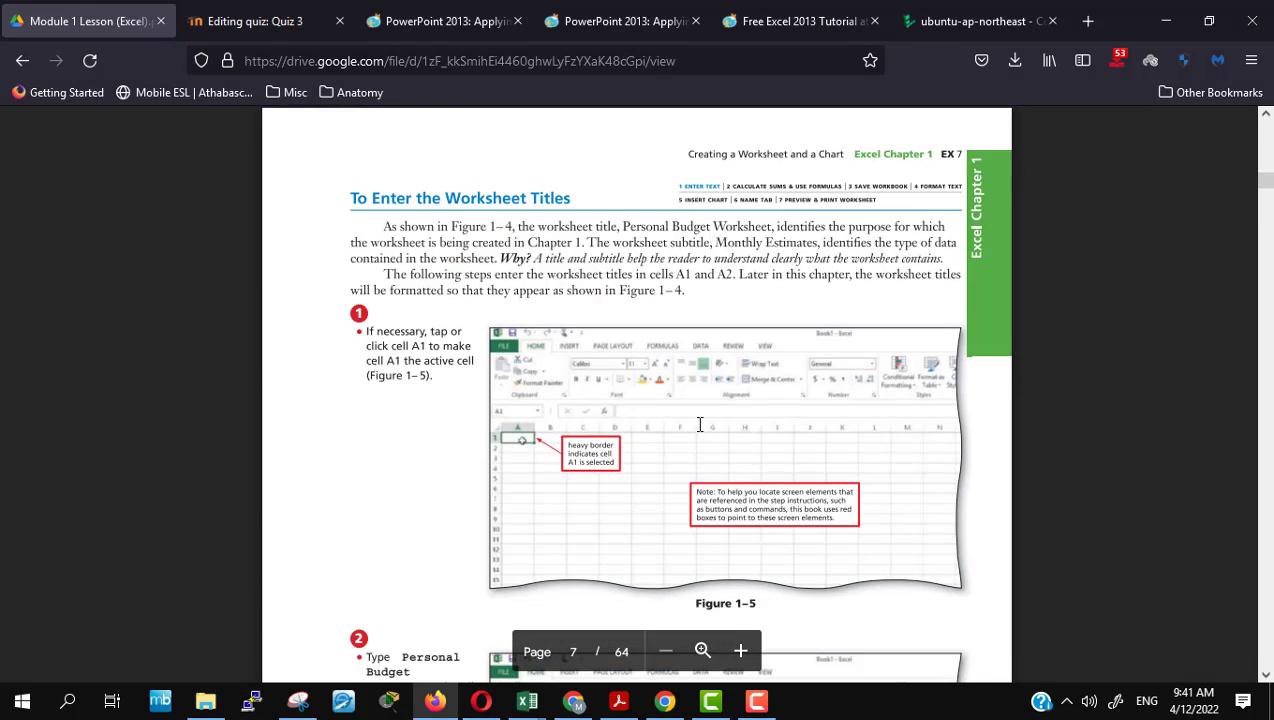
scroll(700, 424, "down", 7)
scroll(700, 424, "down", 7)
scroll(700, 424, "down", 7)
scroll(700, 424, "down", 5)
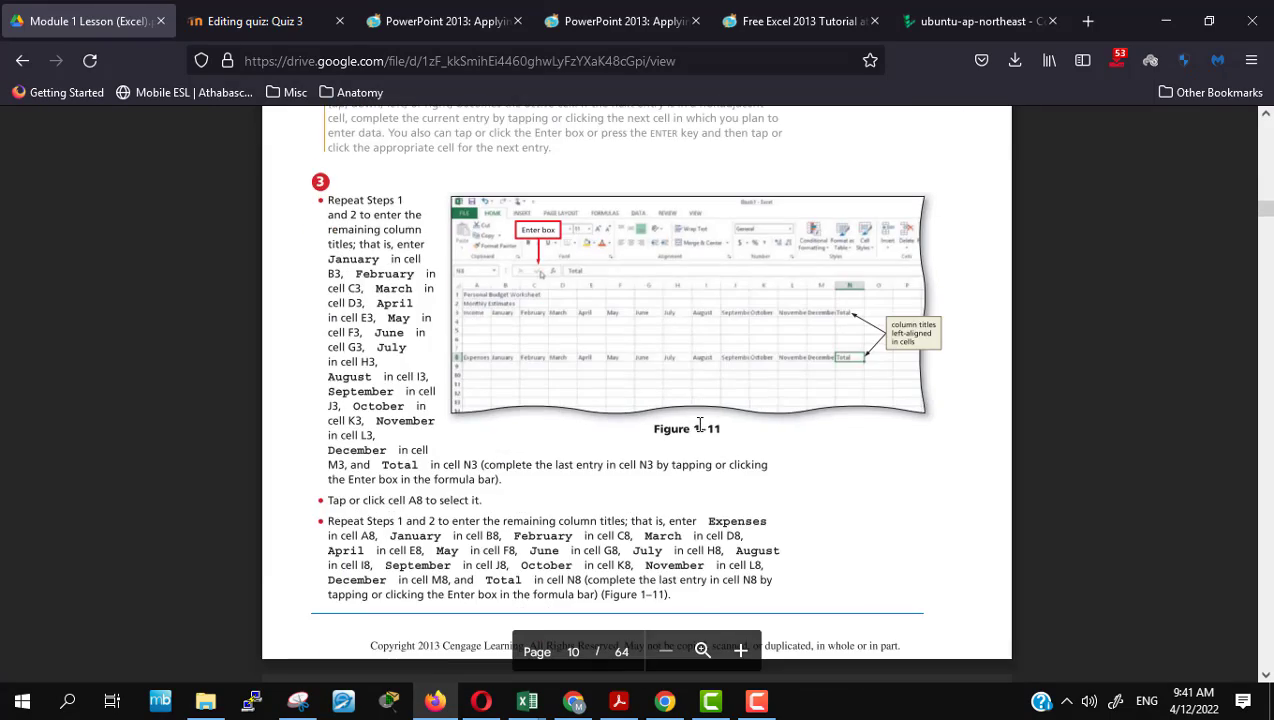
scroll(700, 424, "down", 7)
scroll(700, 424, "down", 7)
scroll(700, 424, "down", 7)
scroll(700, 424, "down", 5)
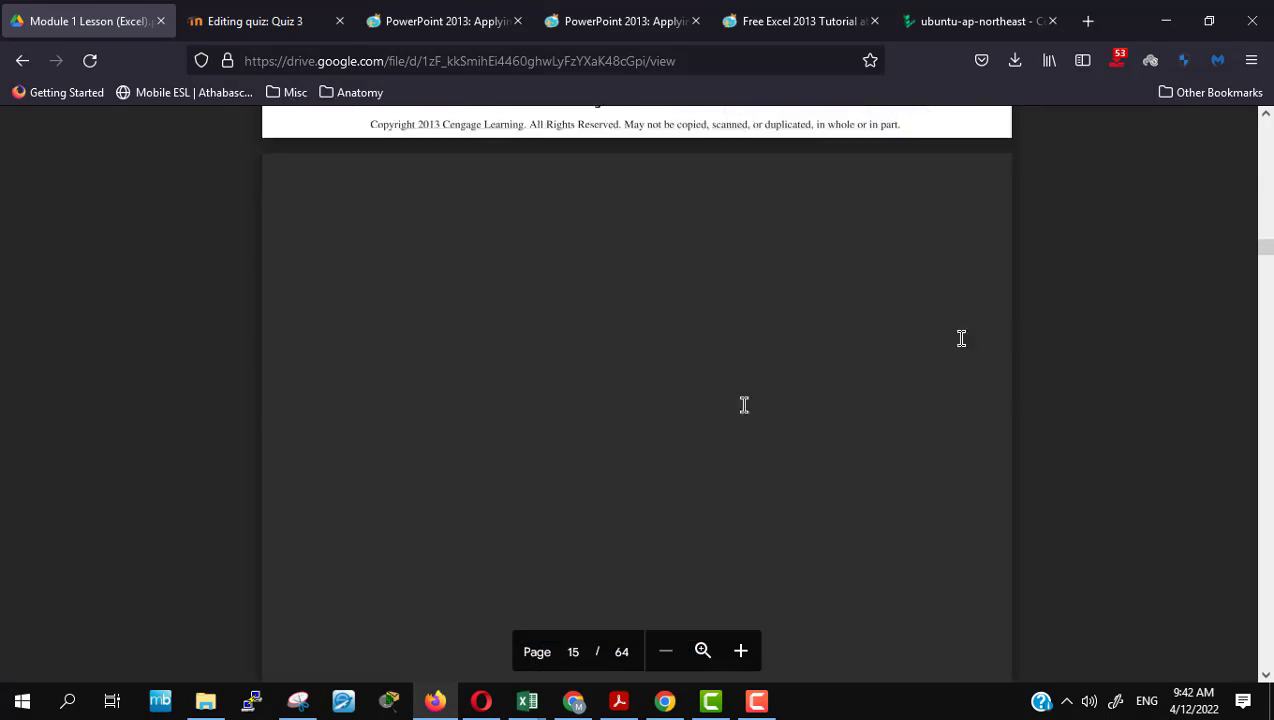
Step: Settle on page 22, Formatting the Worksheet, and zoom in on the page
left_click_drag(1252, 248, 1252, 282)
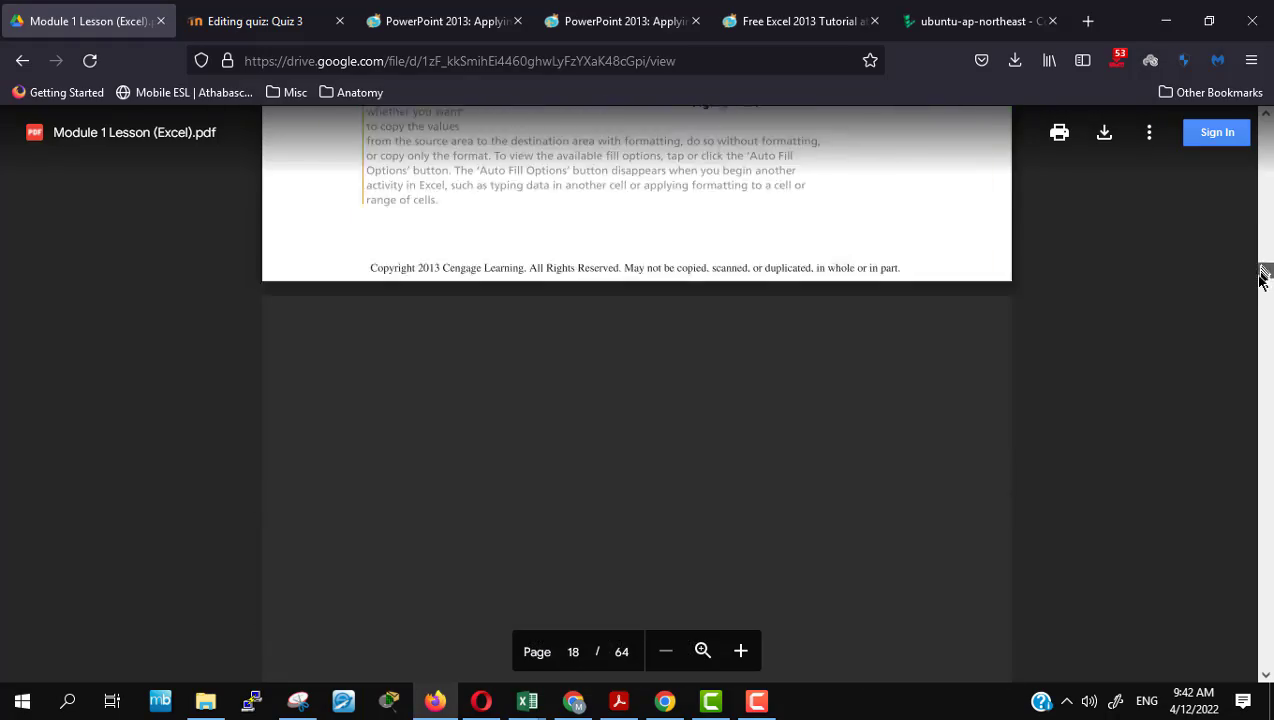
scroll(1022, 386, "down", 5)
scroll(1022, 386, "down", 5)
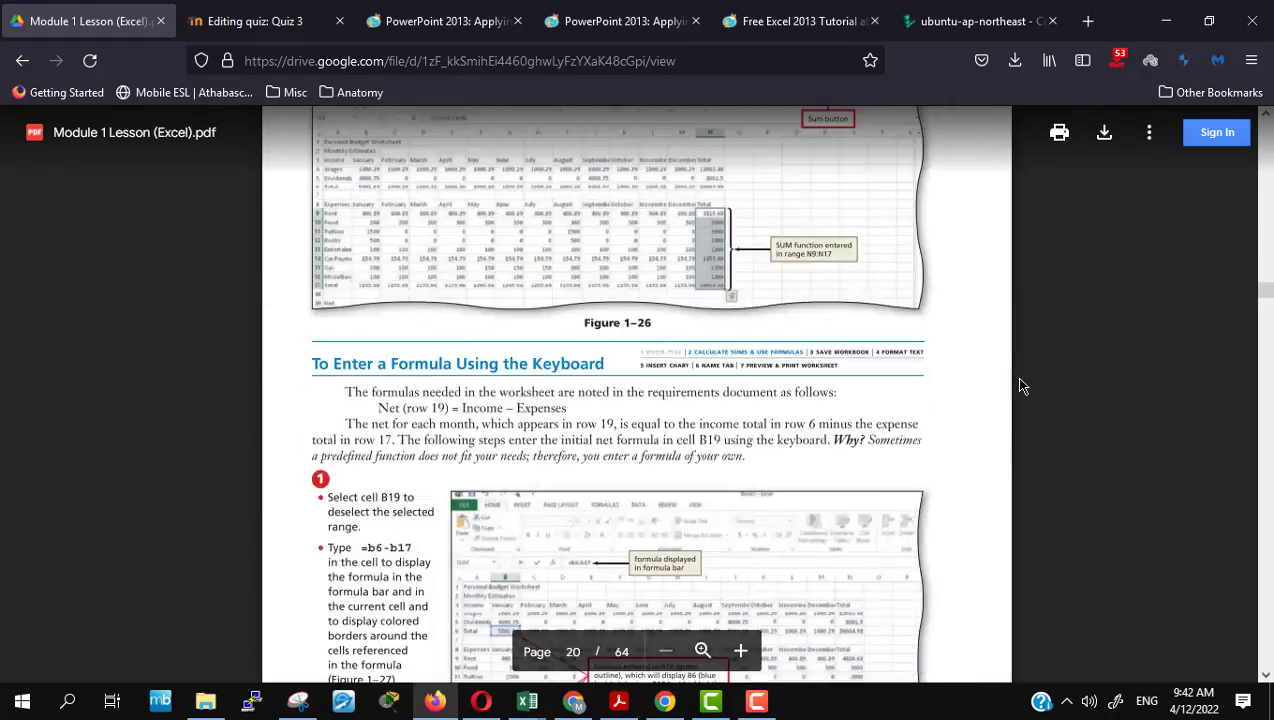
scroll(1022, 386, "down", 5)
scroll(1022, 386, "down", 5)
scroll(1022, 386, "down", 10)
scroll(1022, 386, "up", 5)
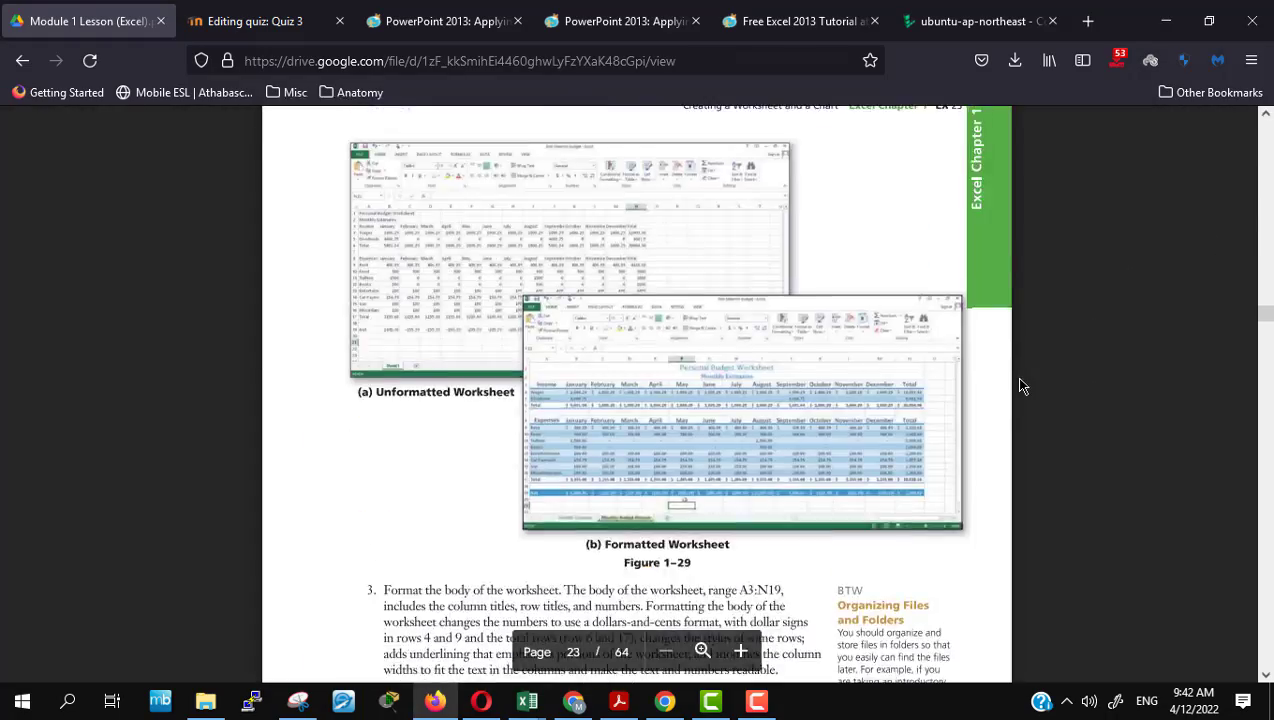
scroll(1022, 386, "up", 5)
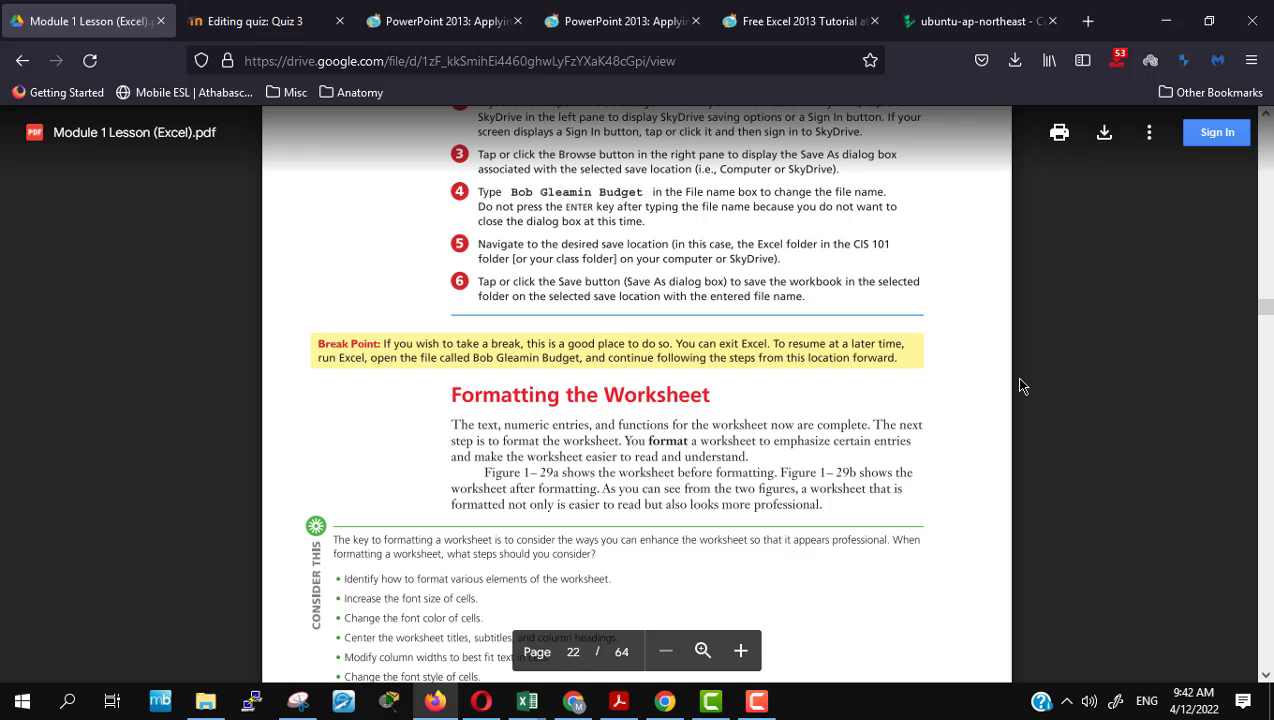
left_click(703, 651)
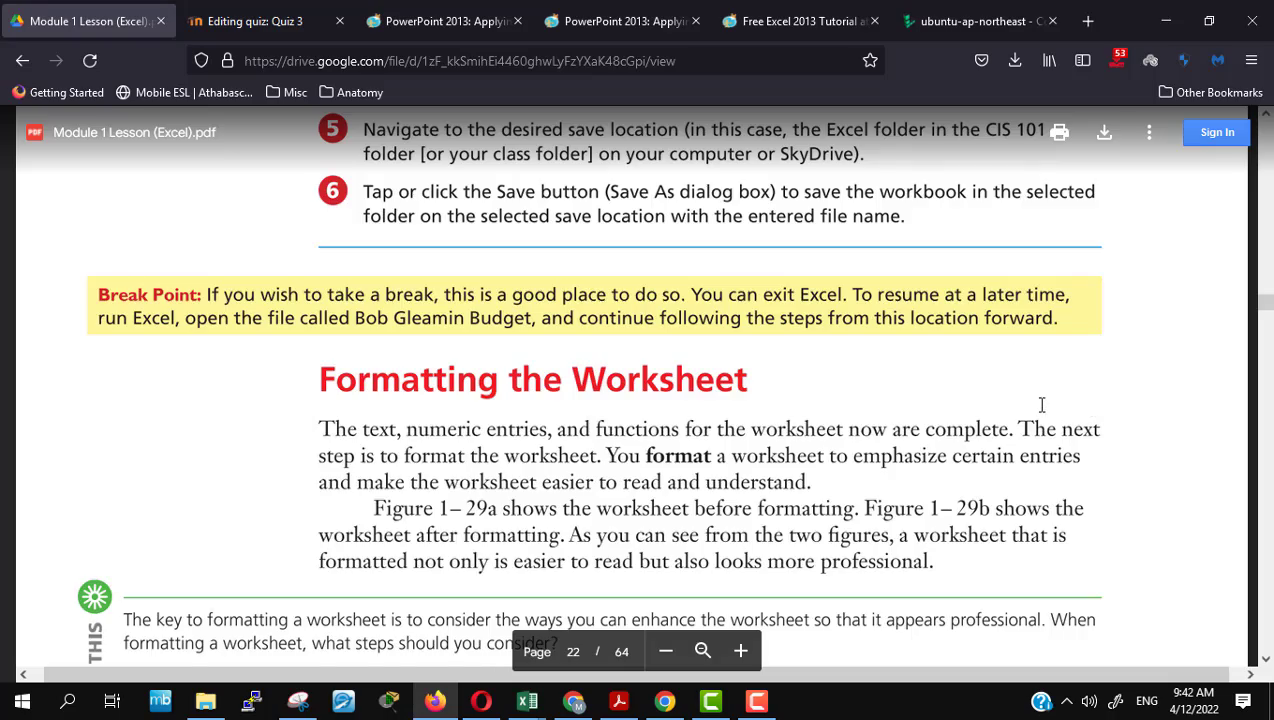
Step: Scroll the lesson PDF from page 22 to 'To Change a Cell Style' on page 24
scroll(1044, 404, "down", 5)
scroll(1044, 404, "up", 4)
scroll(1041, 404, "down", 5)
scroll(1041, 404, "down", 5)
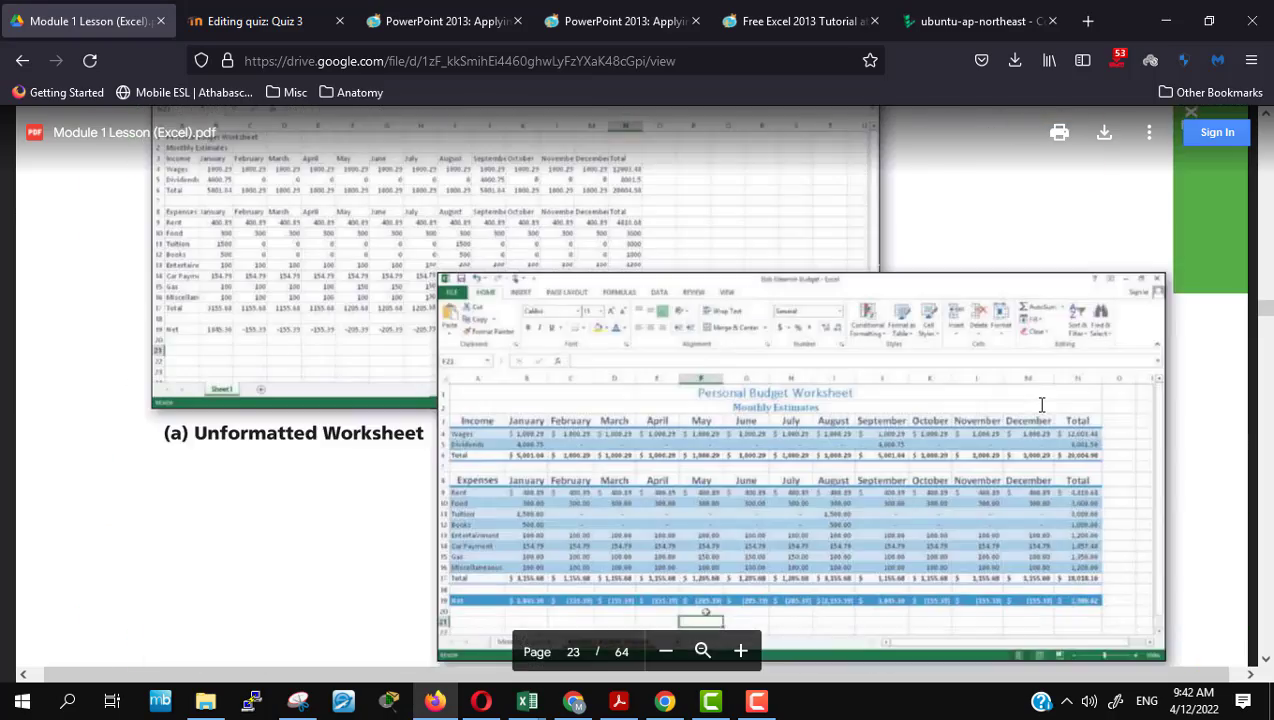
scroll(1041, 404, "down", 5)
scroll(1041, 404, "down", 5)
scroll(1041, 404, "down", 5)
scroll(1041, 404, "up", 3)
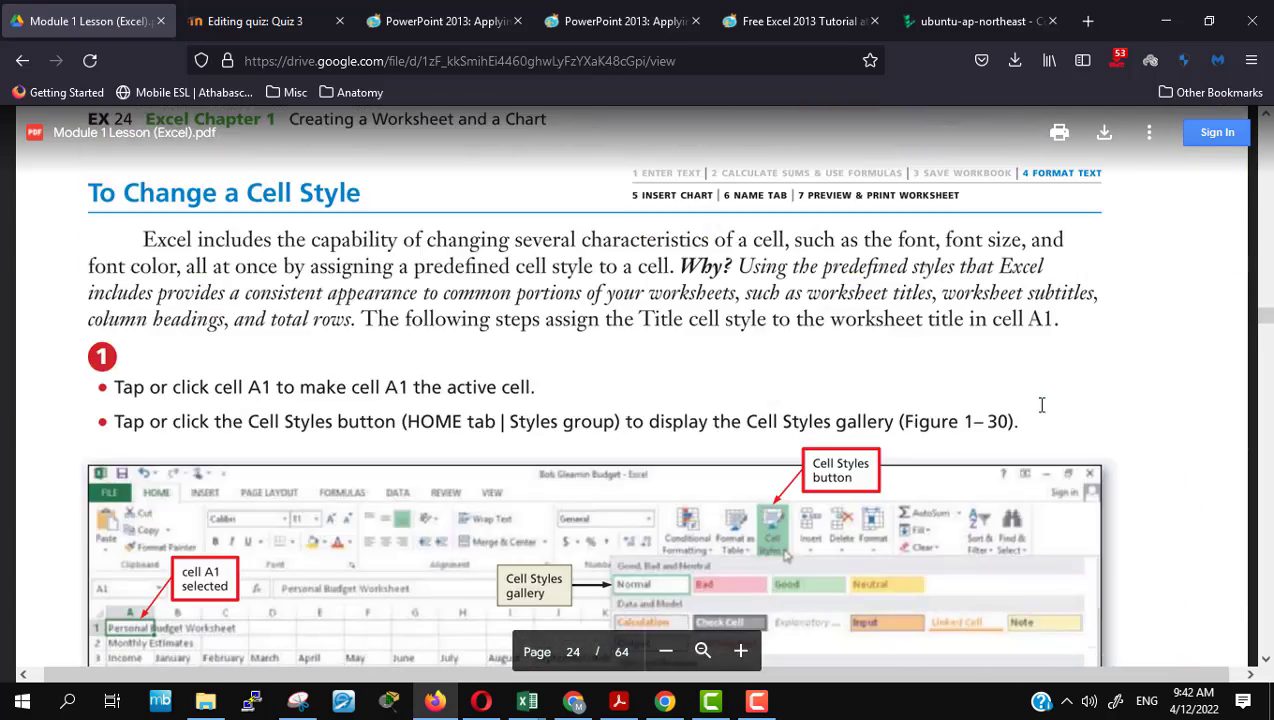
scroll(816, 428, "down", 4)
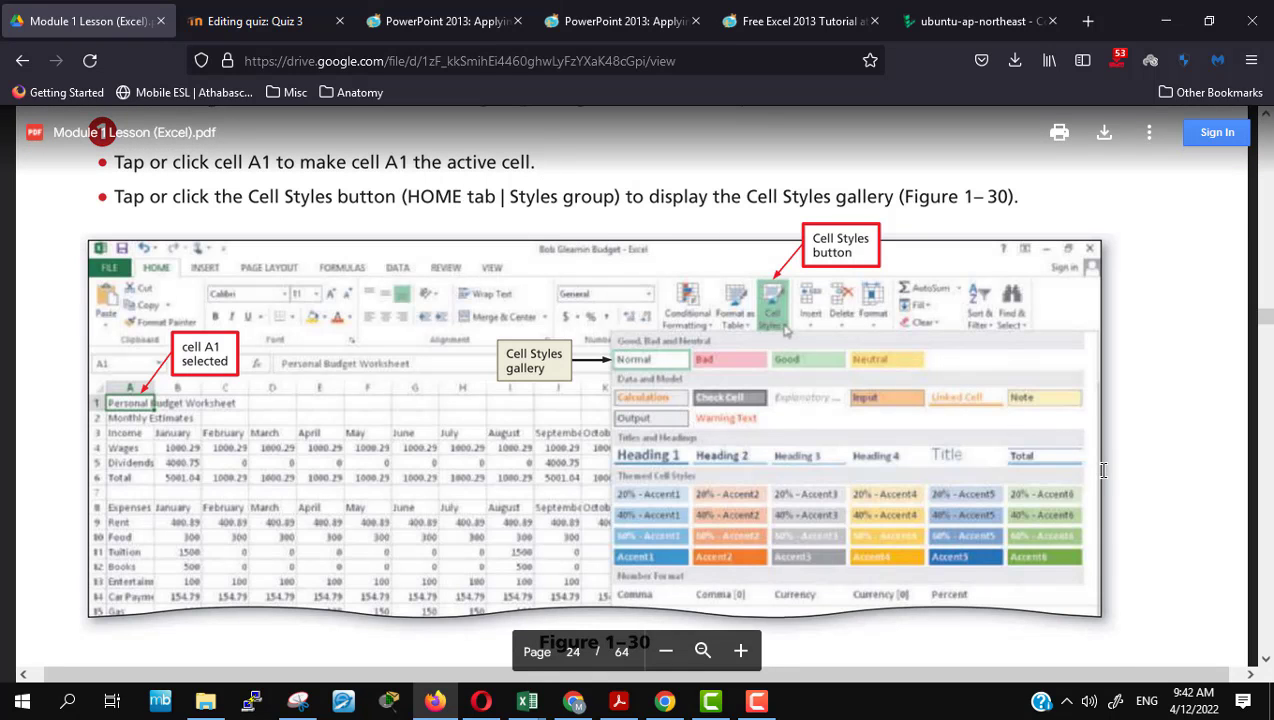
scroll(1103, 470, "up", 2)
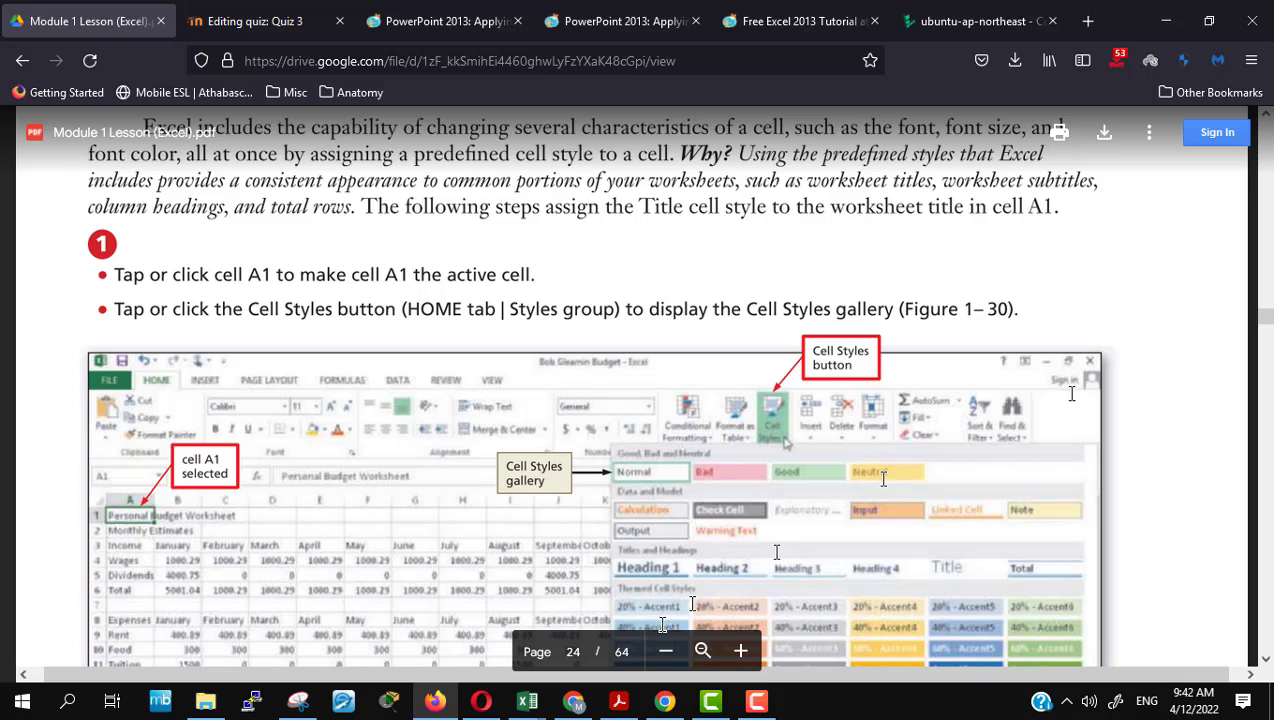
scroll(1179, 377, "down", 6)
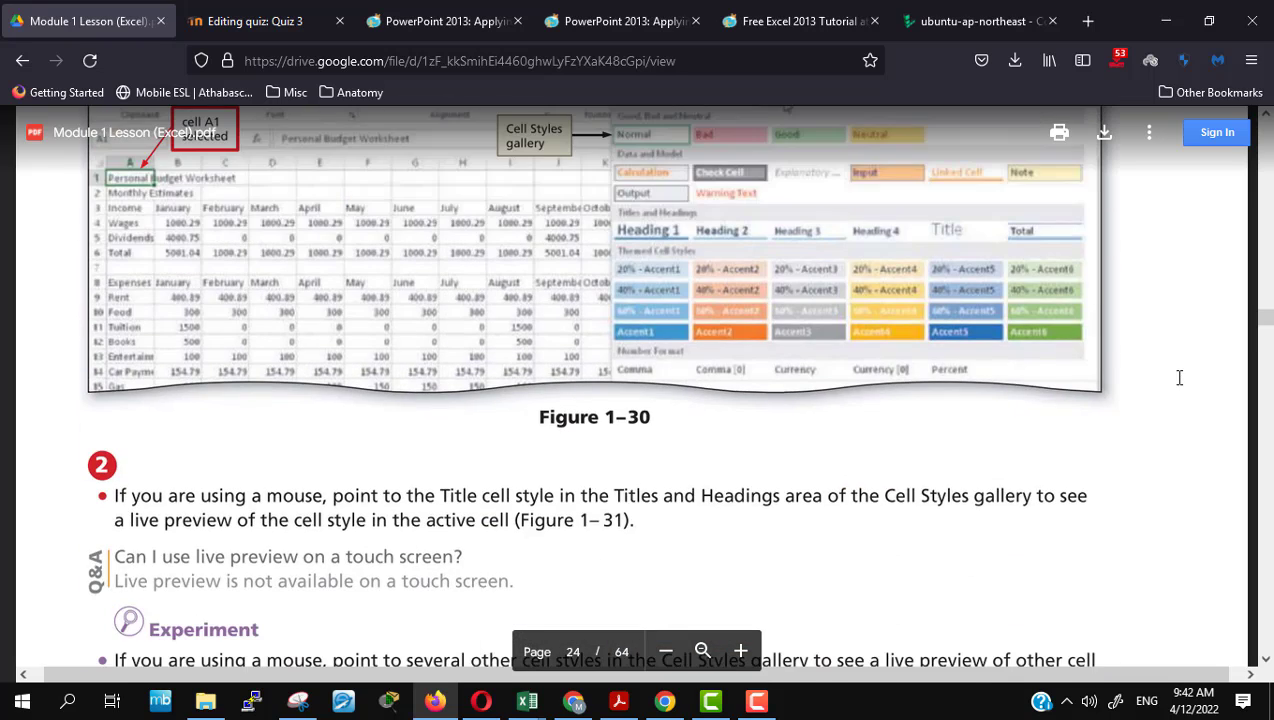
scroll(1179, 377, "up", 4)
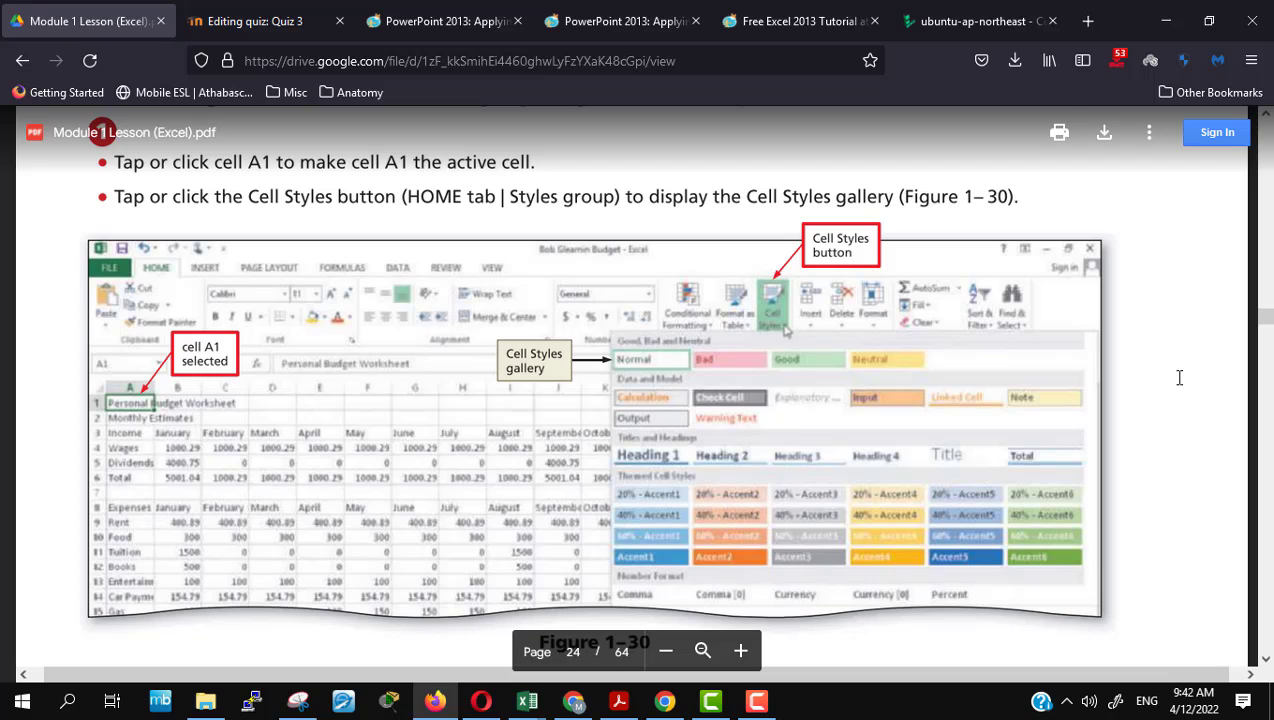
Step: Continue to step 3 and Figure 1–32 on page 25
scroll(1179, 377, "down", 6)
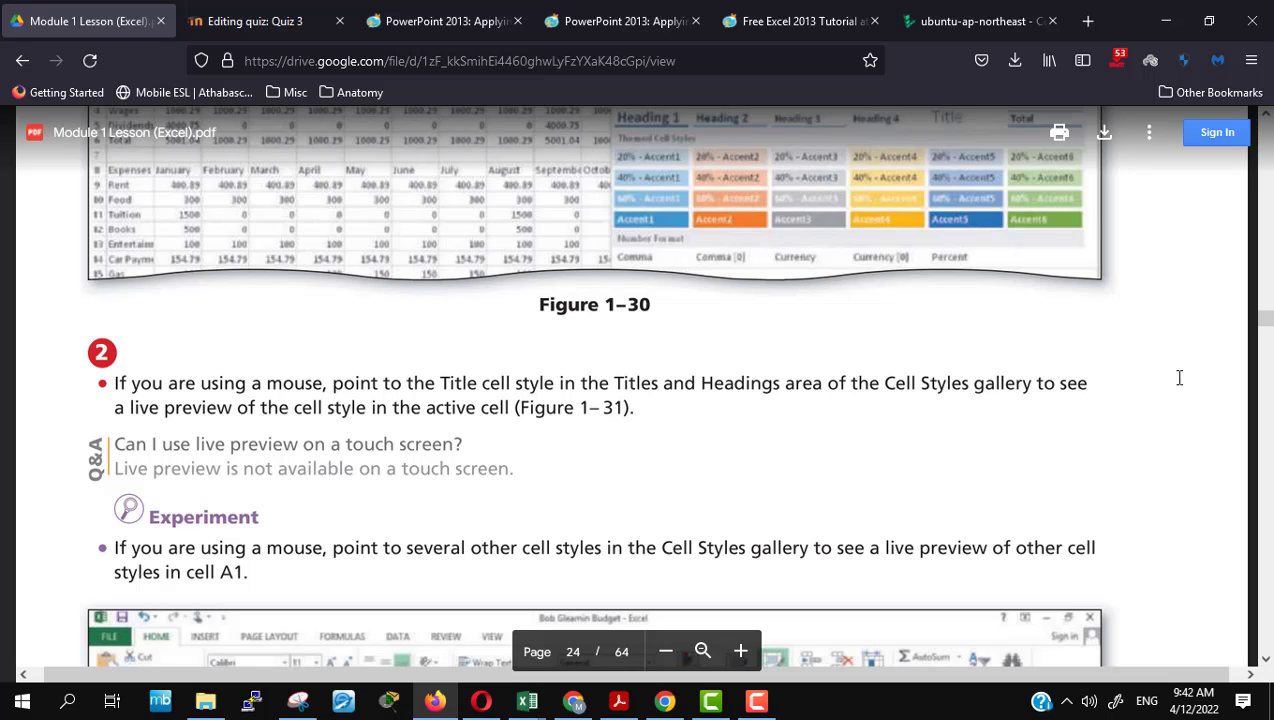
scroll(1179, 377, "down", 2)
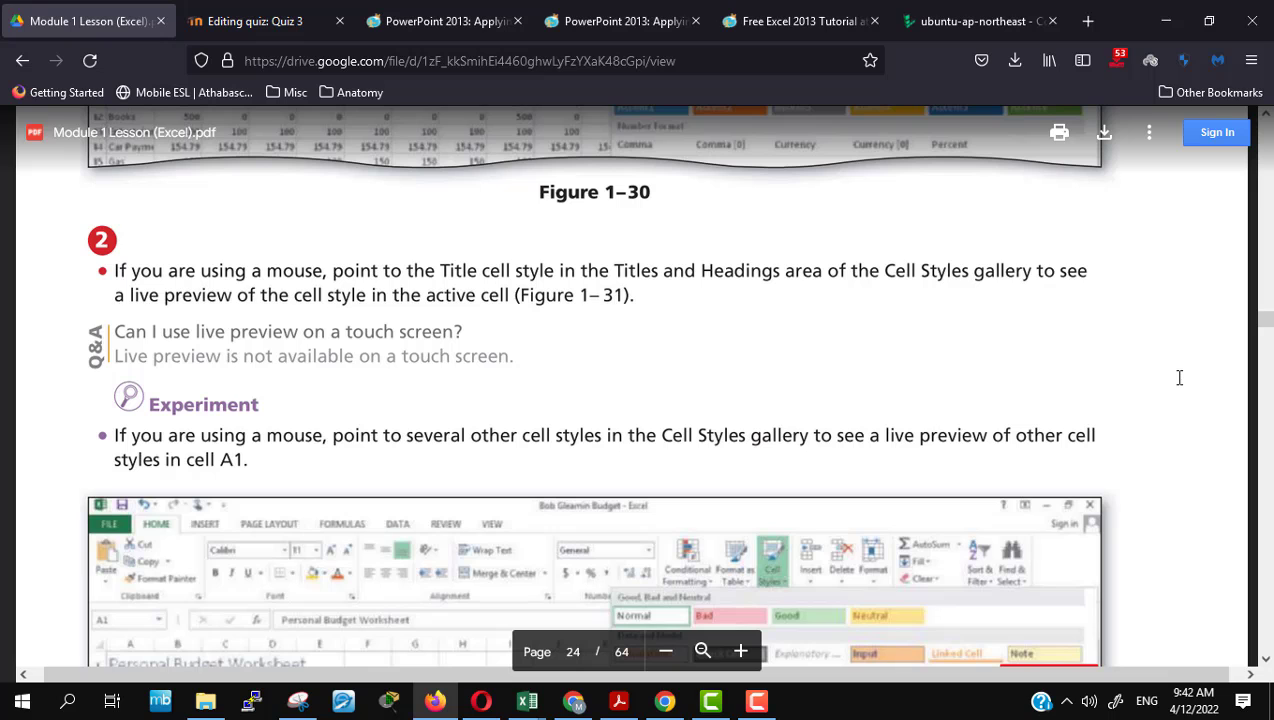
scroll(1179, 377, "up", 2)
scroll(1179, 377, "up", 4)
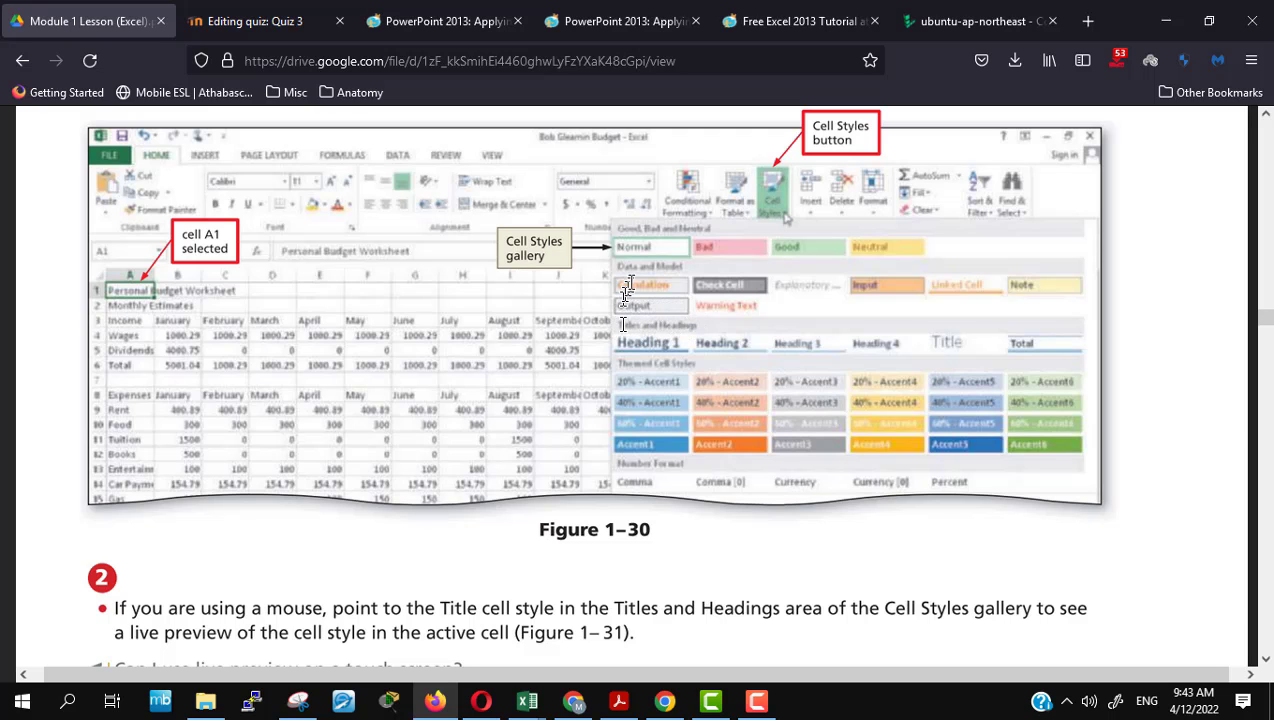
scroll(860, 400, "down", 5)
scroll(873, 411, "down", 5)
scroll(873, 411, "down", 5)
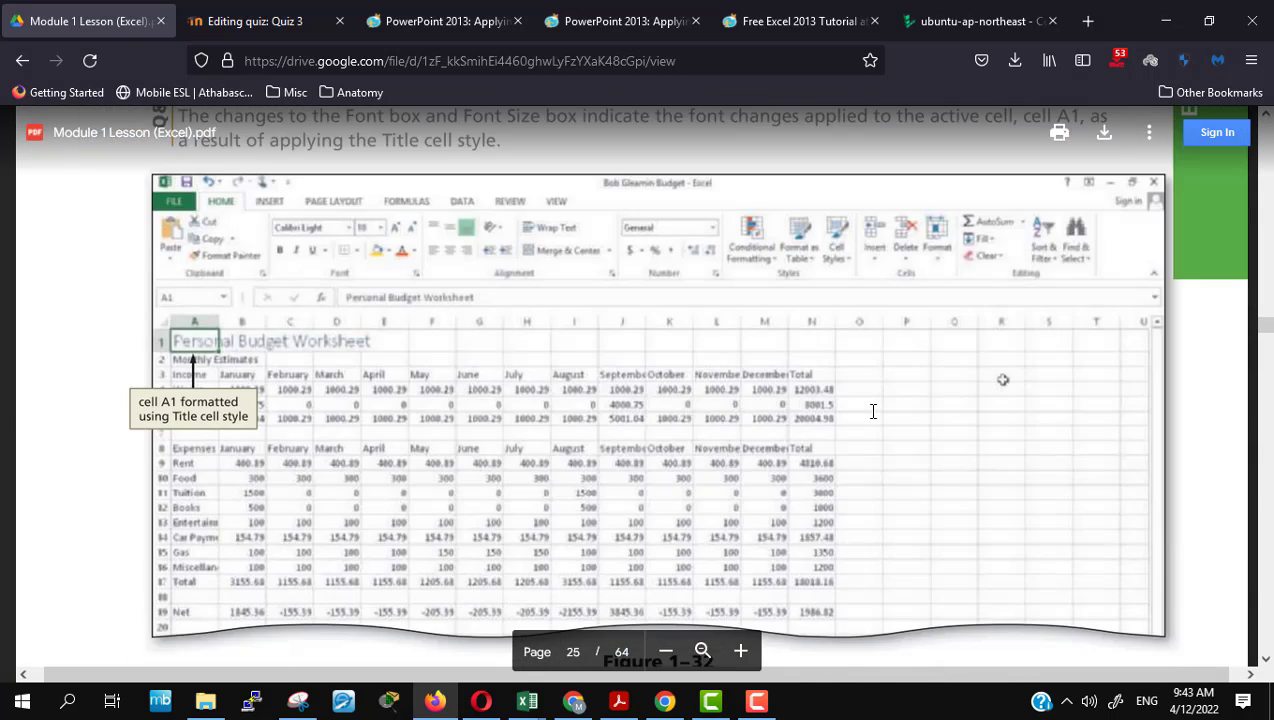
scroll(873, 411, "up", 2)
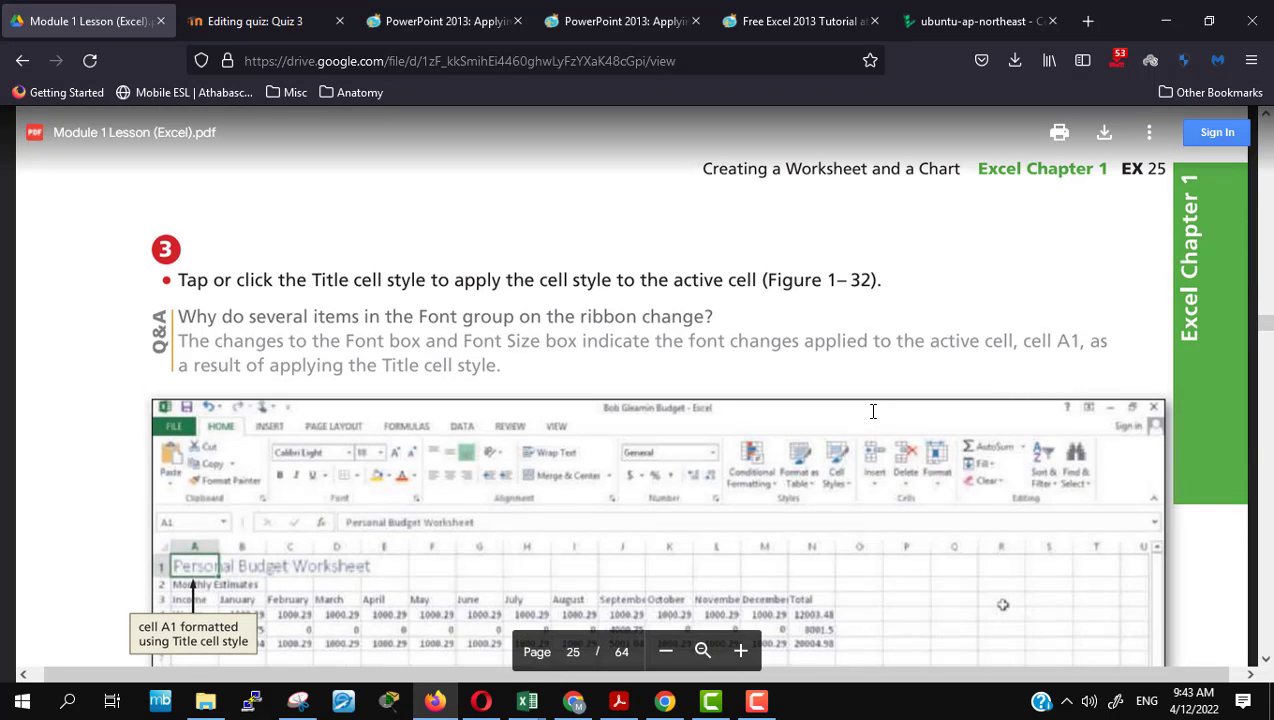
scroll(873, 411, "down", 5)
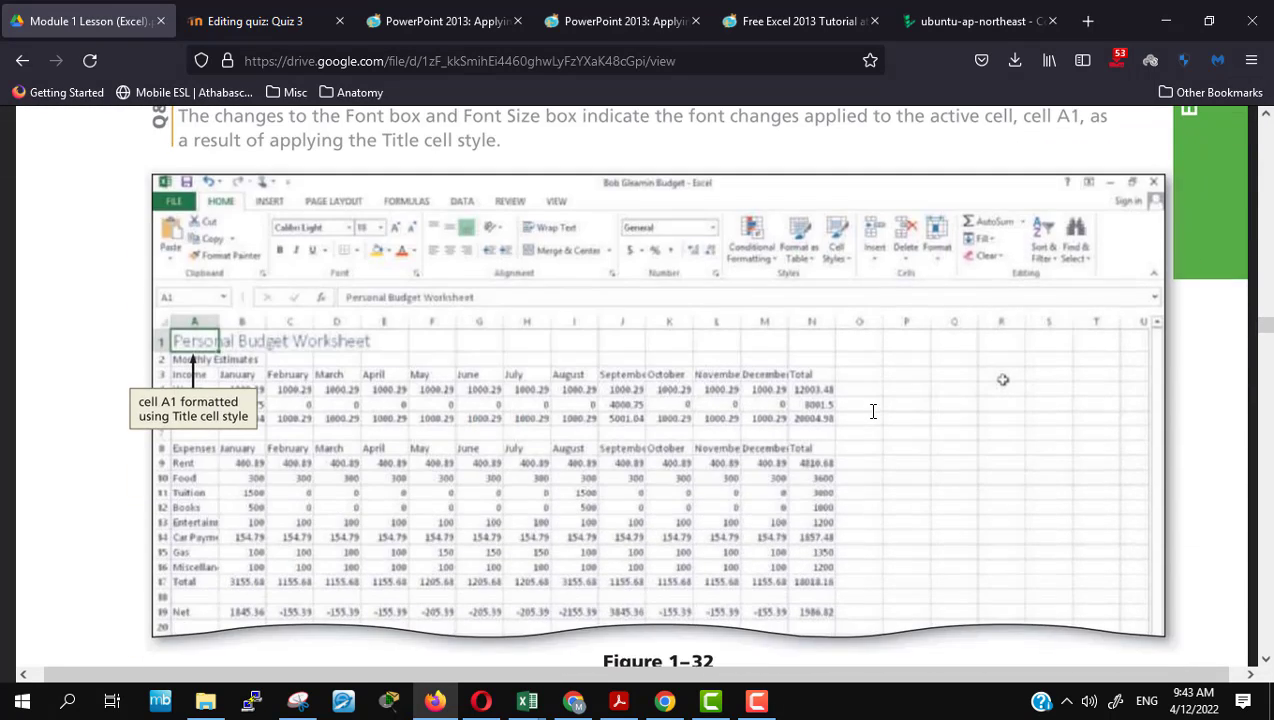
scroll(873, 411, "up", 3)
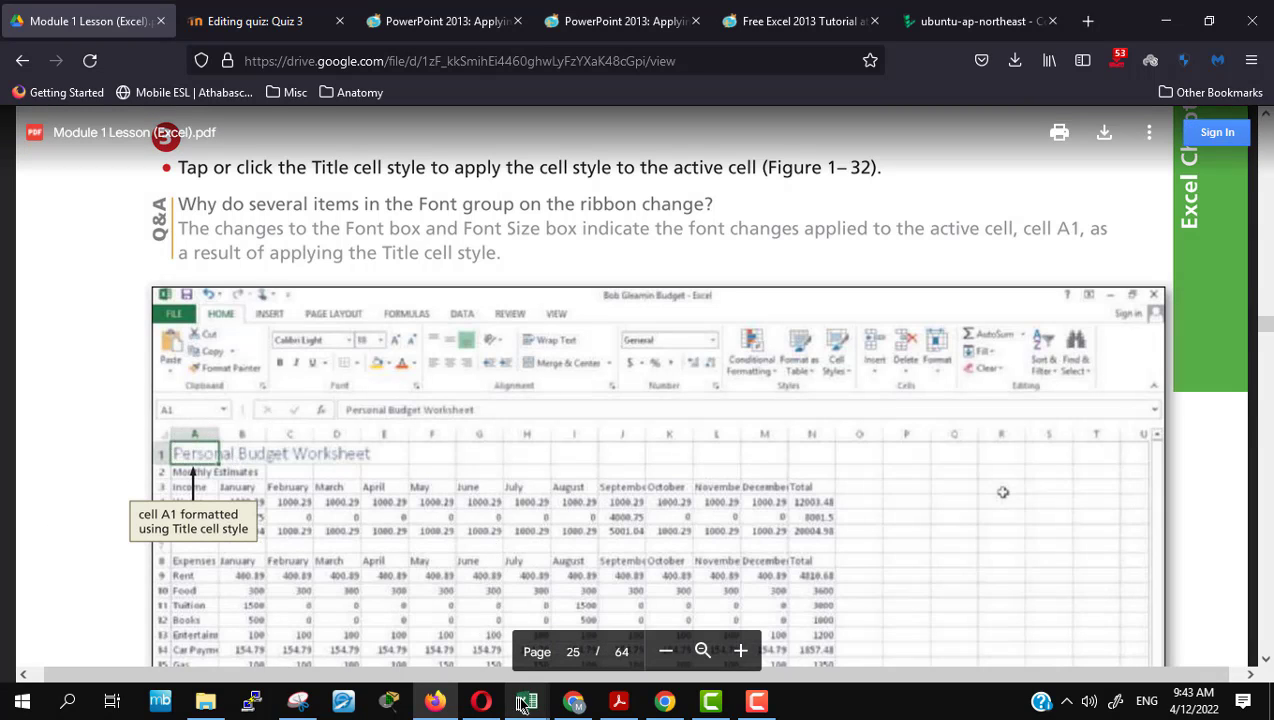
Step: Give cell A1 the Title cell style, Calibri Light 18, from the Cell Styles gallery
mouse_move(524, 705)
left_click(750, 620)
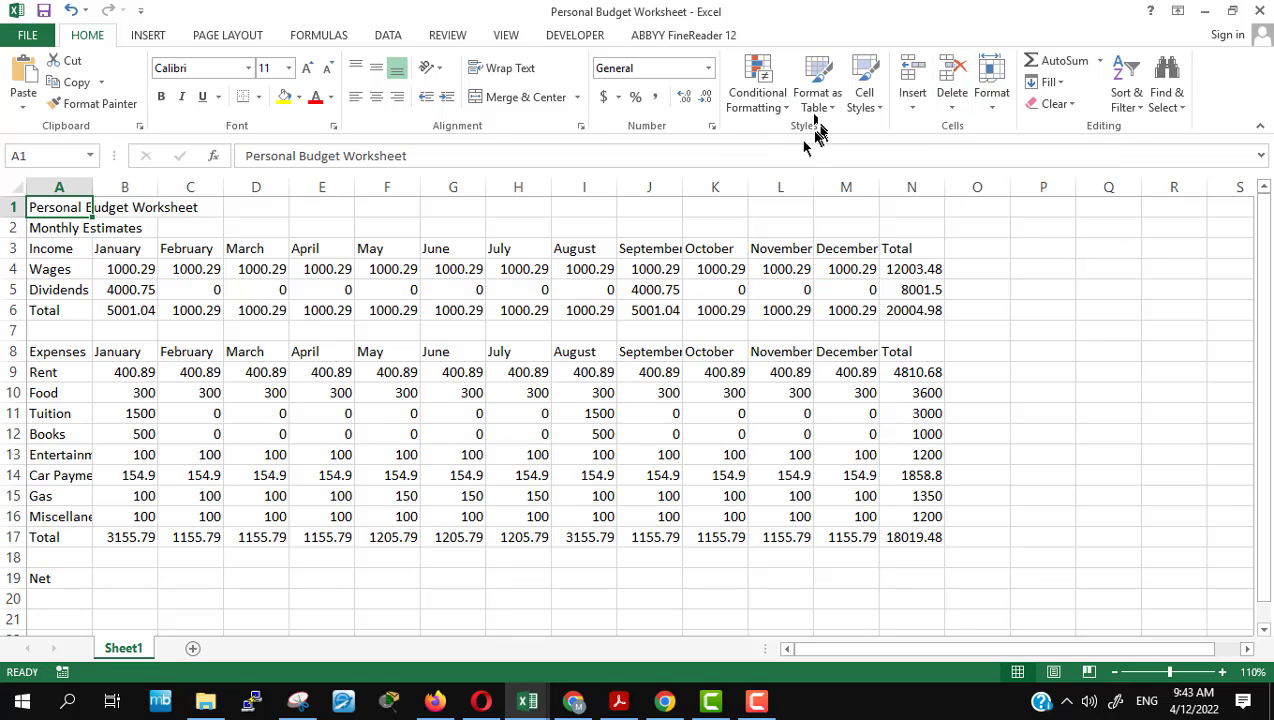
left_click(878, 104)
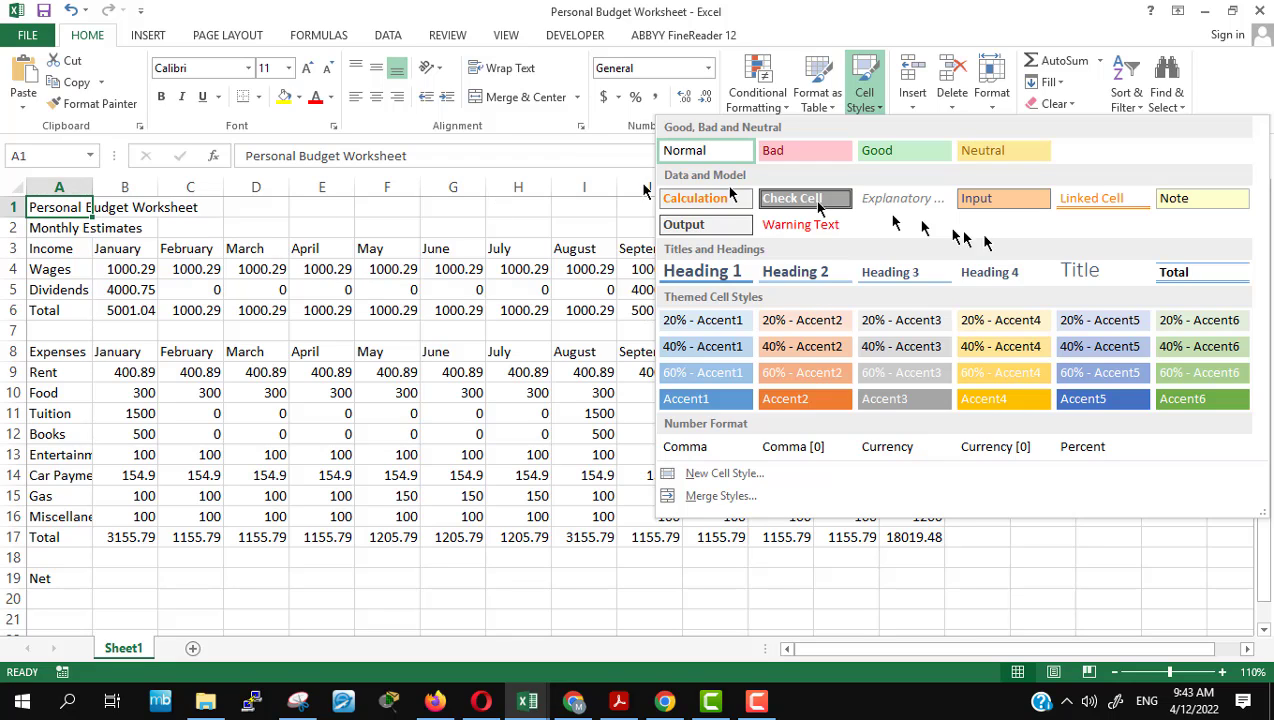
left_click(1092, 280)
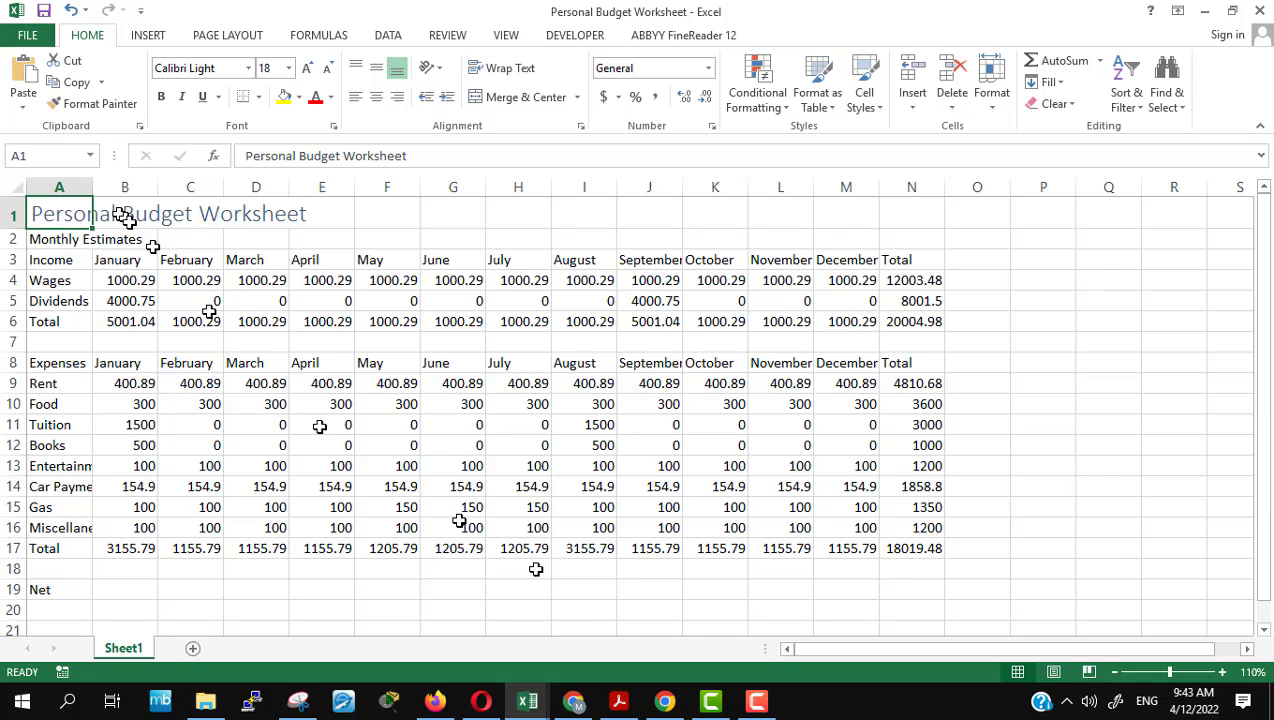
mouse_move(484, 708)
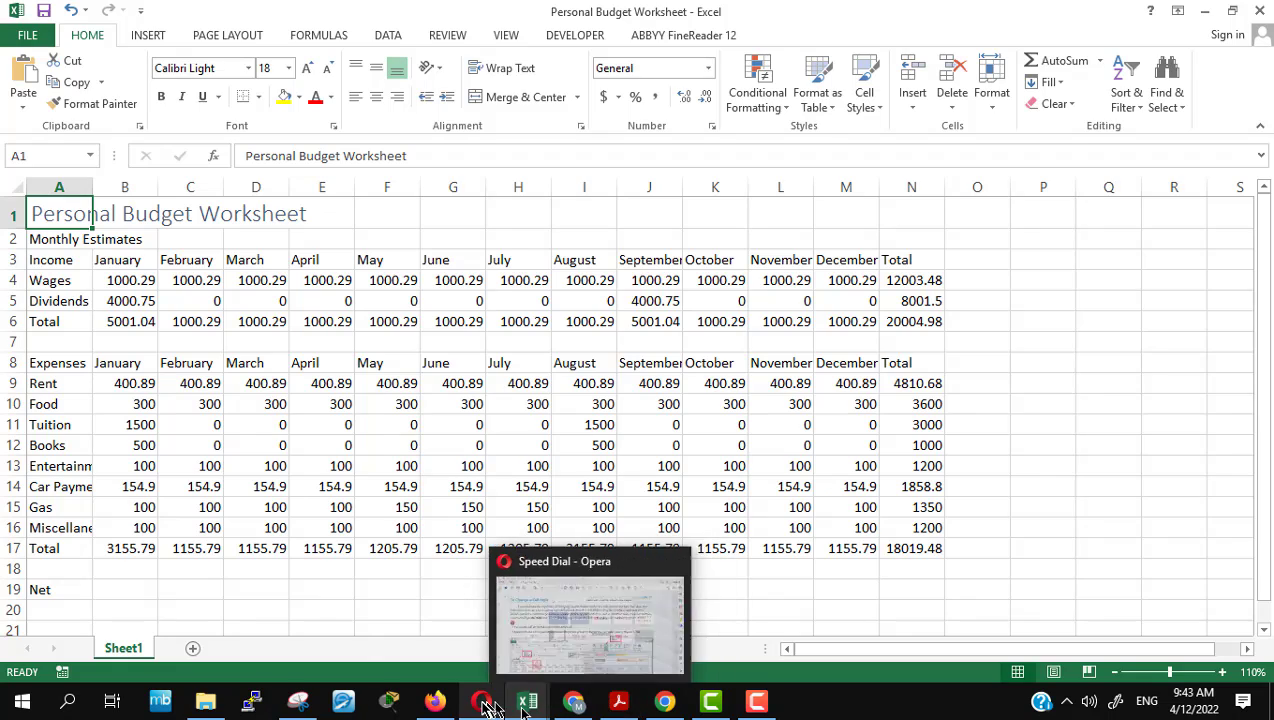
Step: Scroll the lesson PDF to page 26's 'To Change the Font' Cambria subtitle step
left_click(483, 706)
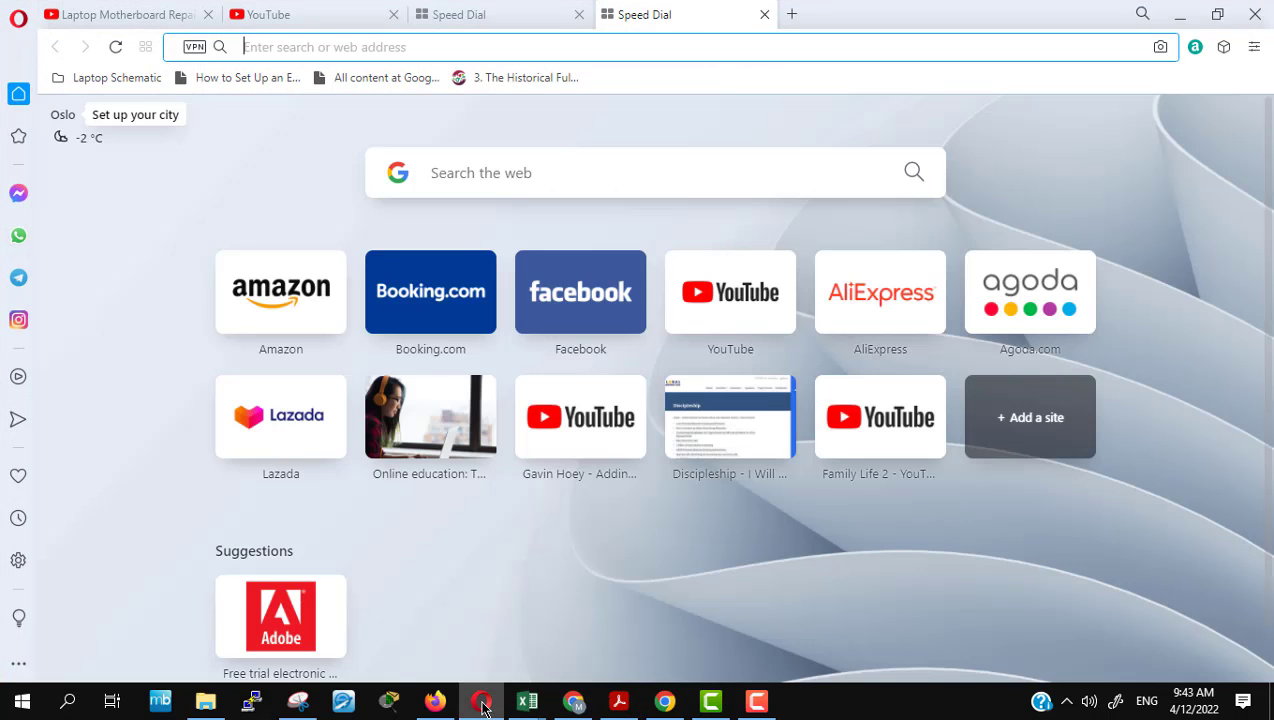
left_click(435, 701)
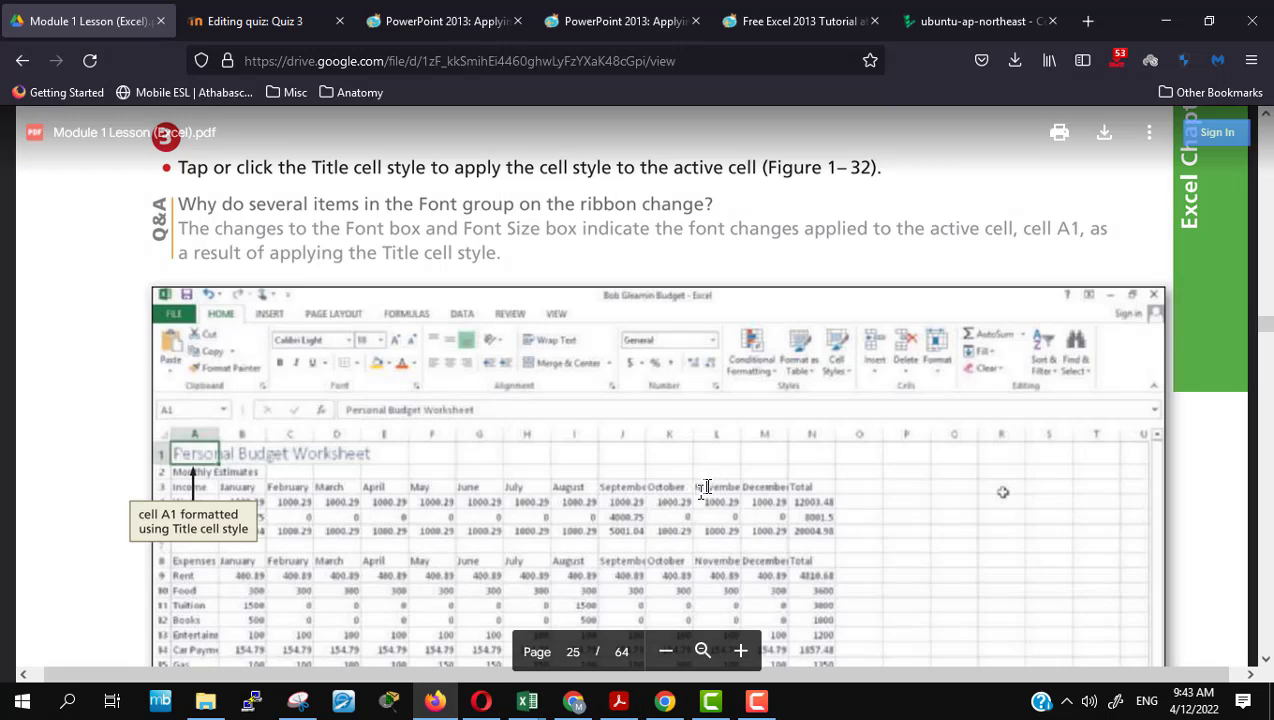
scroll(707, 486, "down", 5)
scroll(707, 486, "down", 3)
scroll(707, 486, "up", 4)
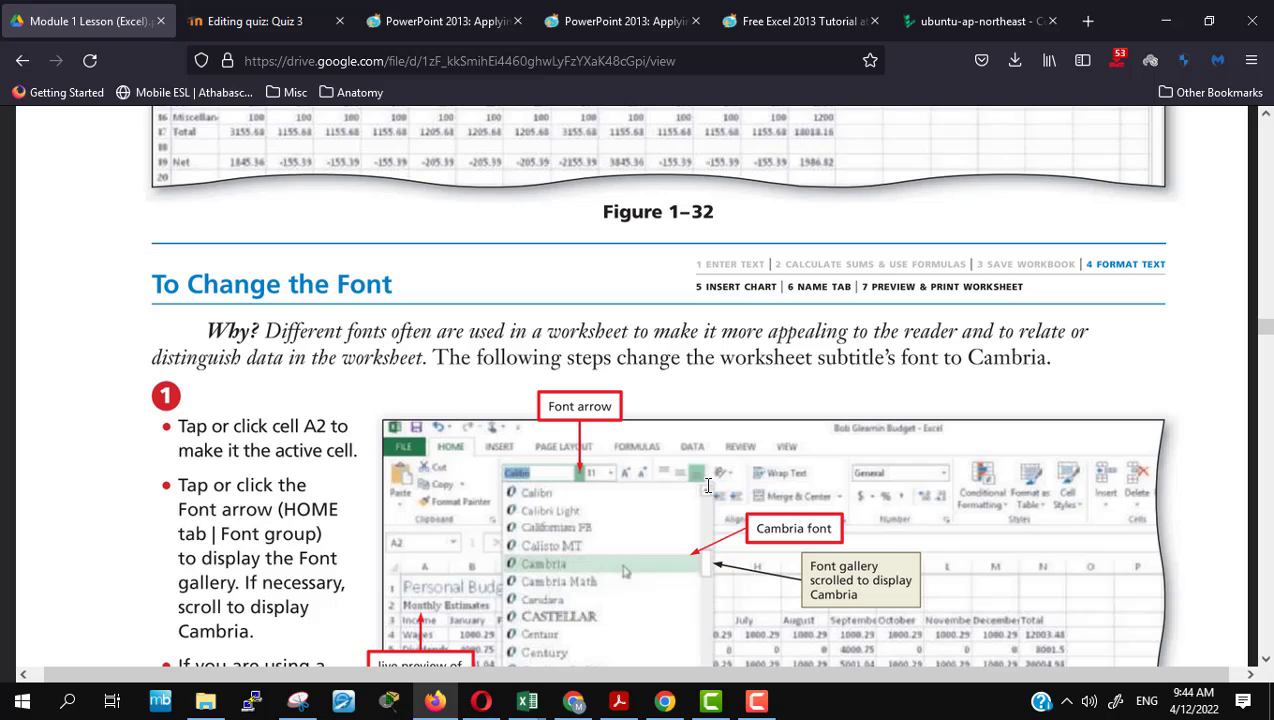
scroll(707, 486, "down", 2)
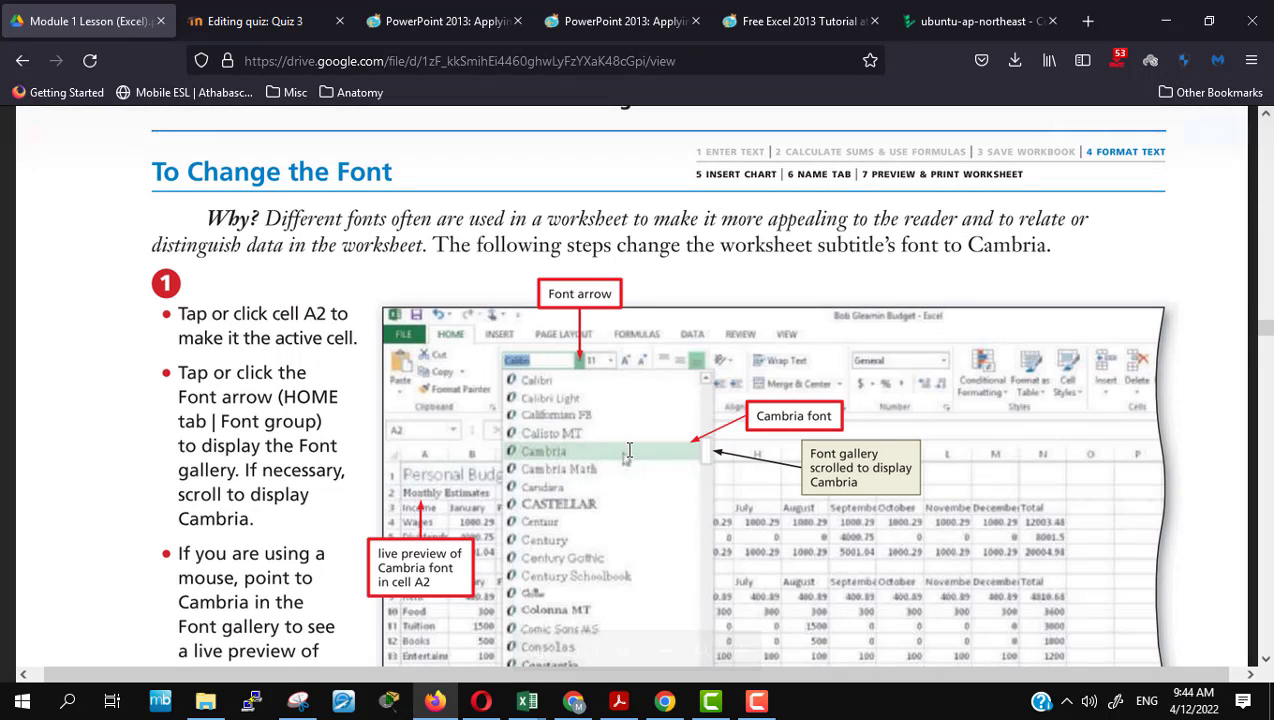
scroll(629, 451, "down", 3)
scroll(629, 451, "up", 2)
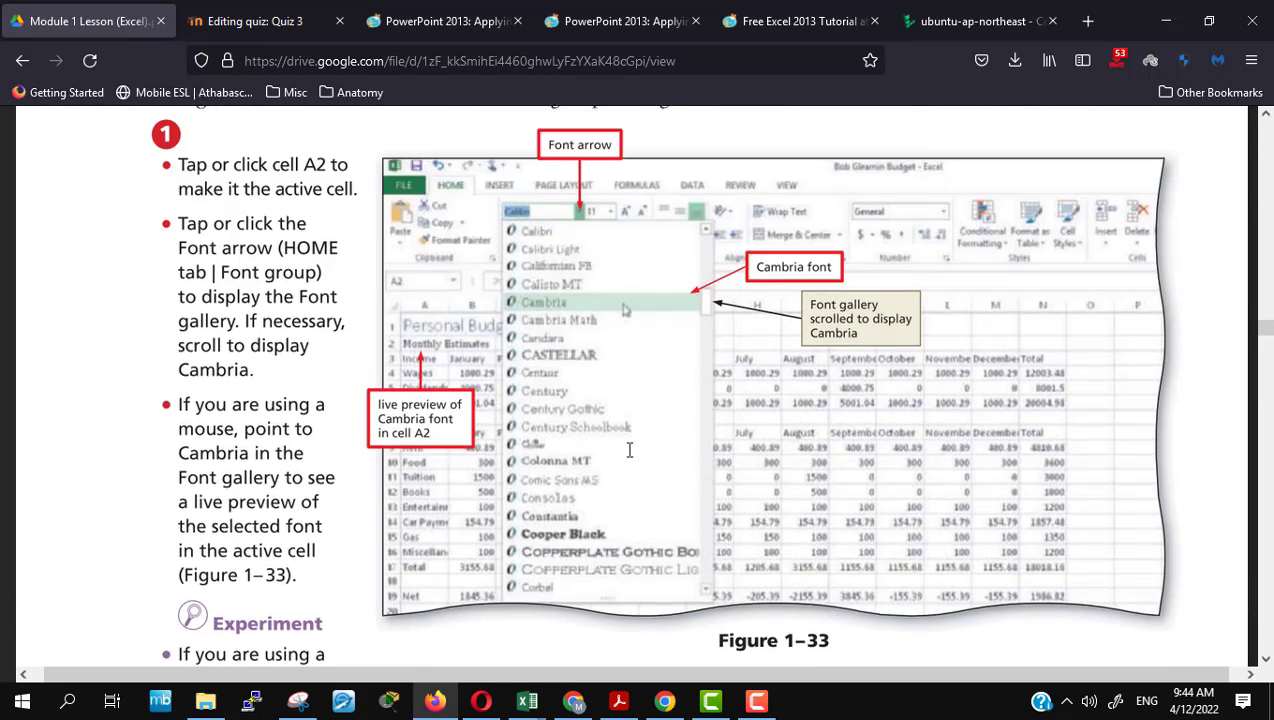
scroll(629, 451, "down", 4)
scroll(629, 451, "down", 4)
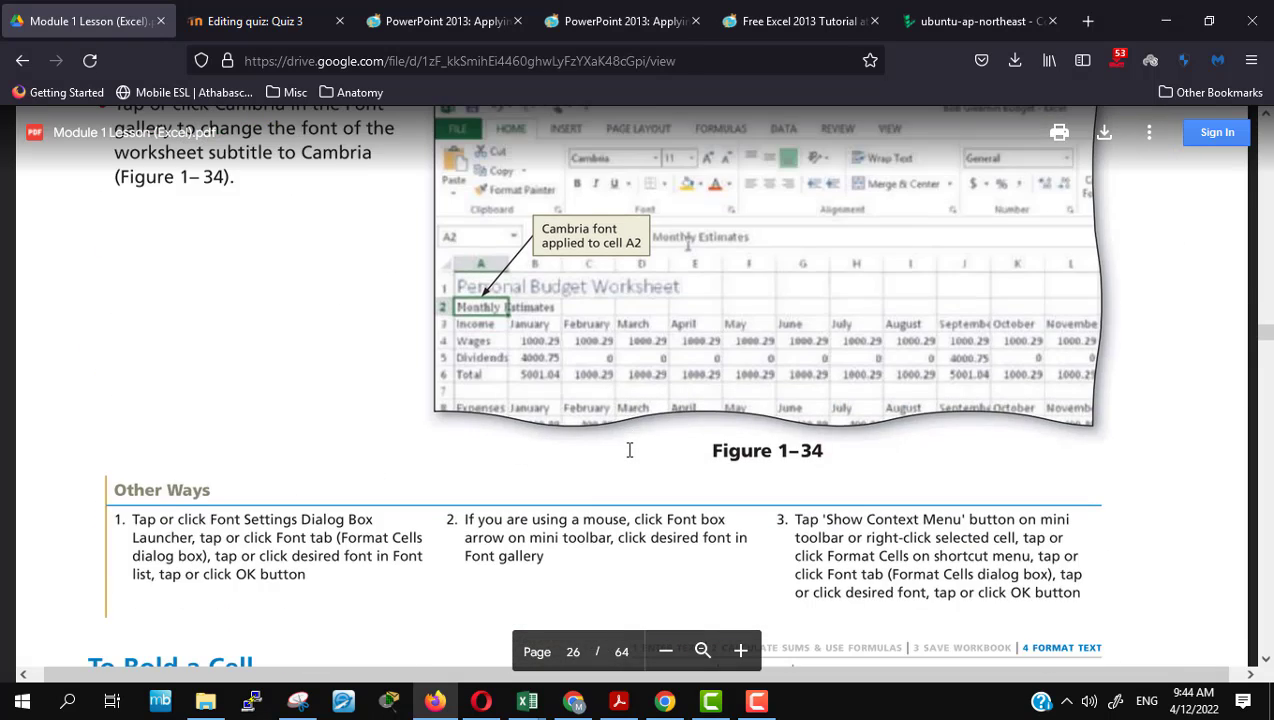
scroll(629, 451, "up", 2)
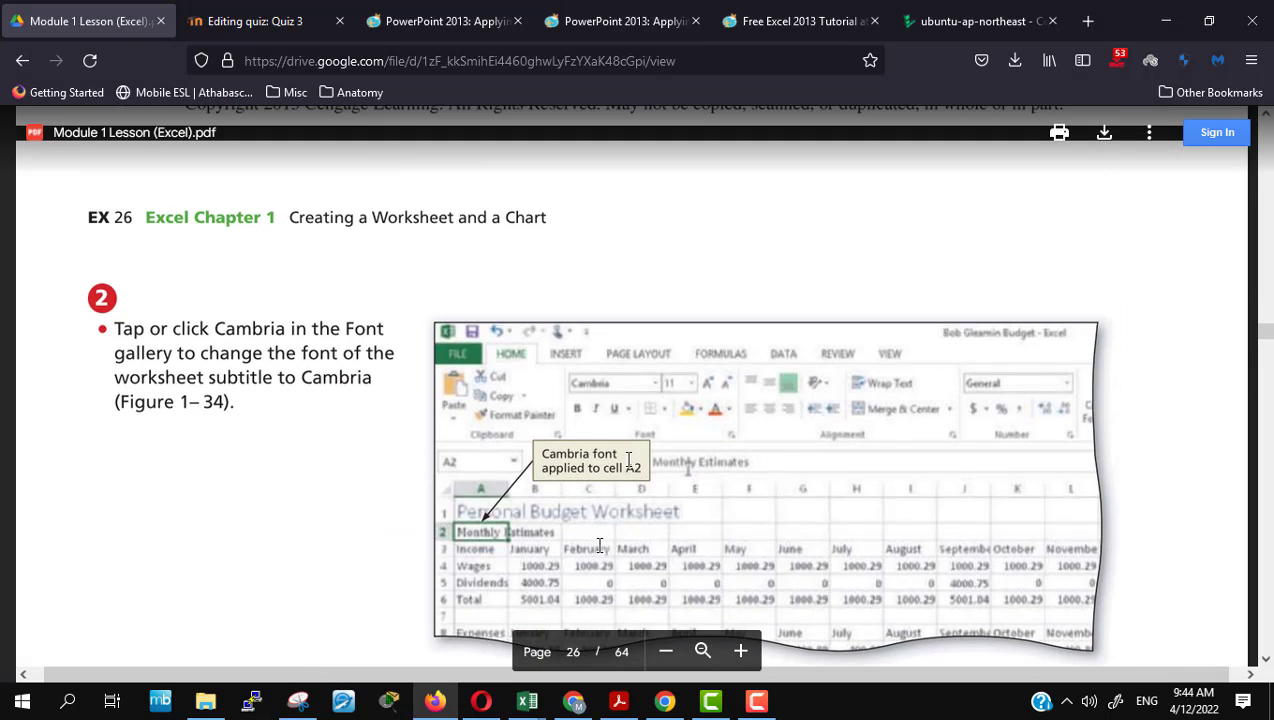
Step: Close the unused Book1 workbook and bring the Personal Budget Worksheet forward
mouse_move(531, 706)
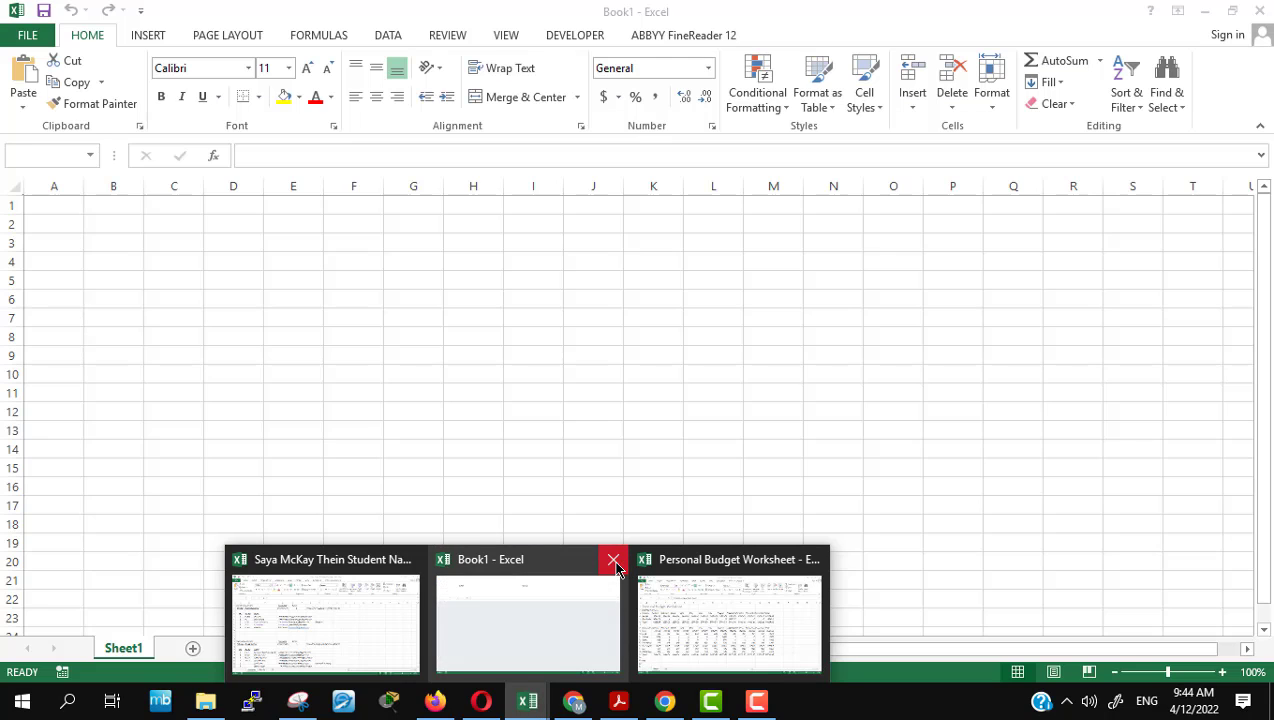
left_click(612, 560)
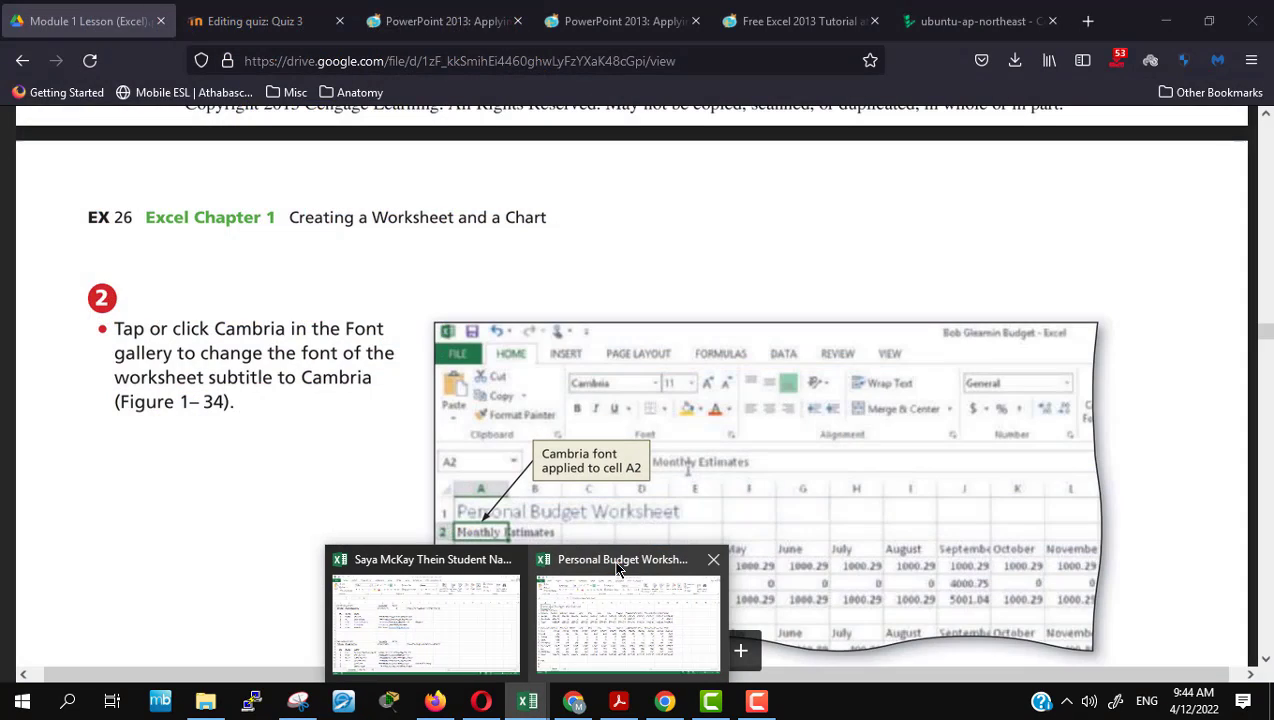
left_click(606, 640)
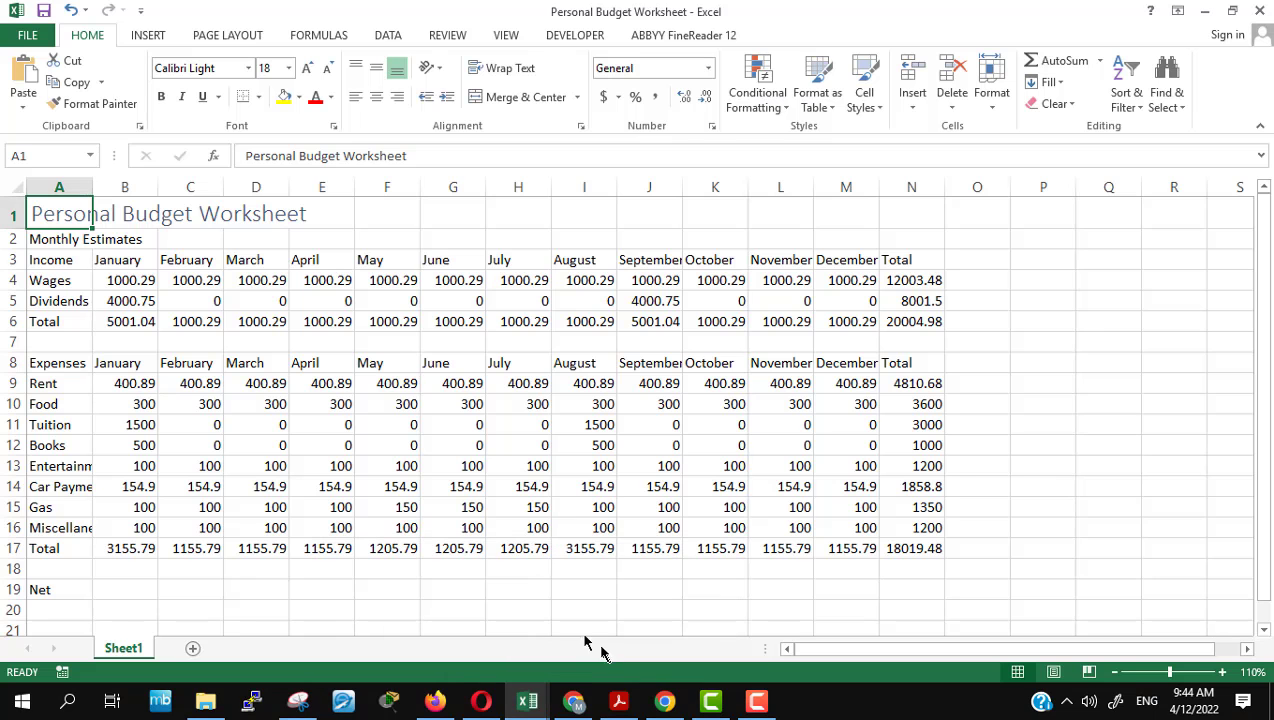
Step: Set cell A2's Monthly Estimates subtitle to Cambria via the Font box
left_click(61, 246)
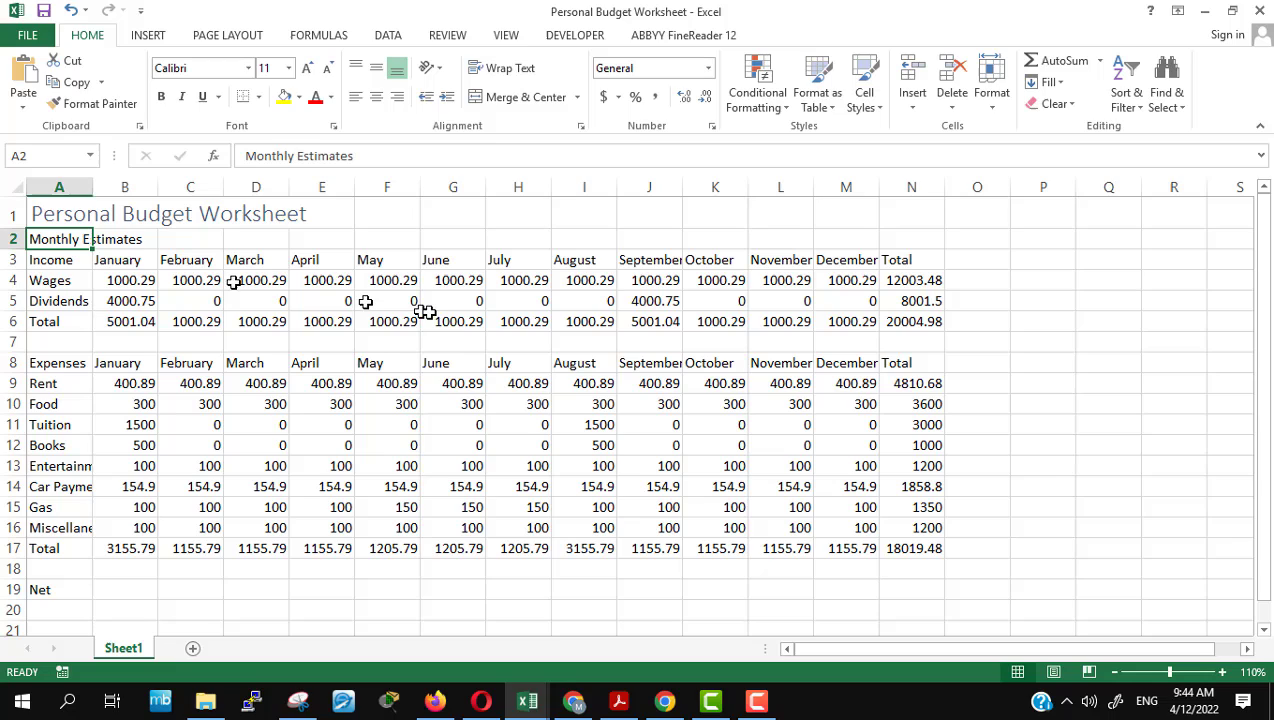
left_click(248, 68)
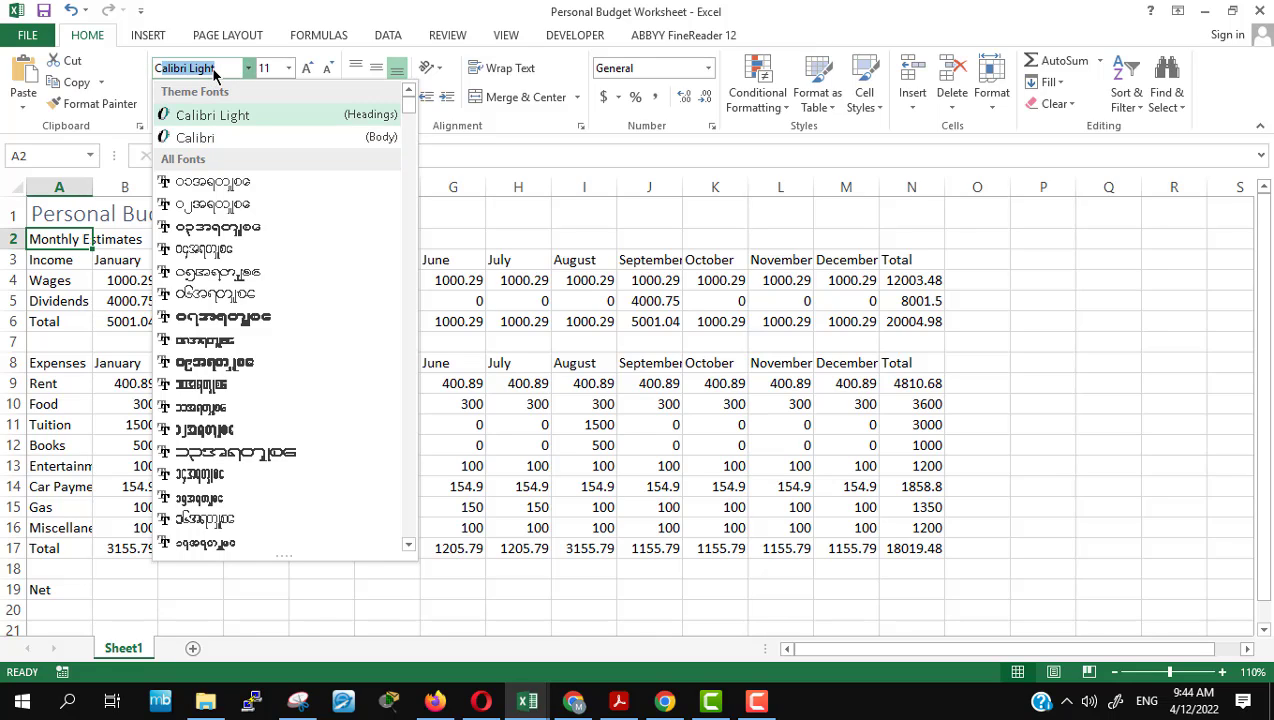
type("Cambria")
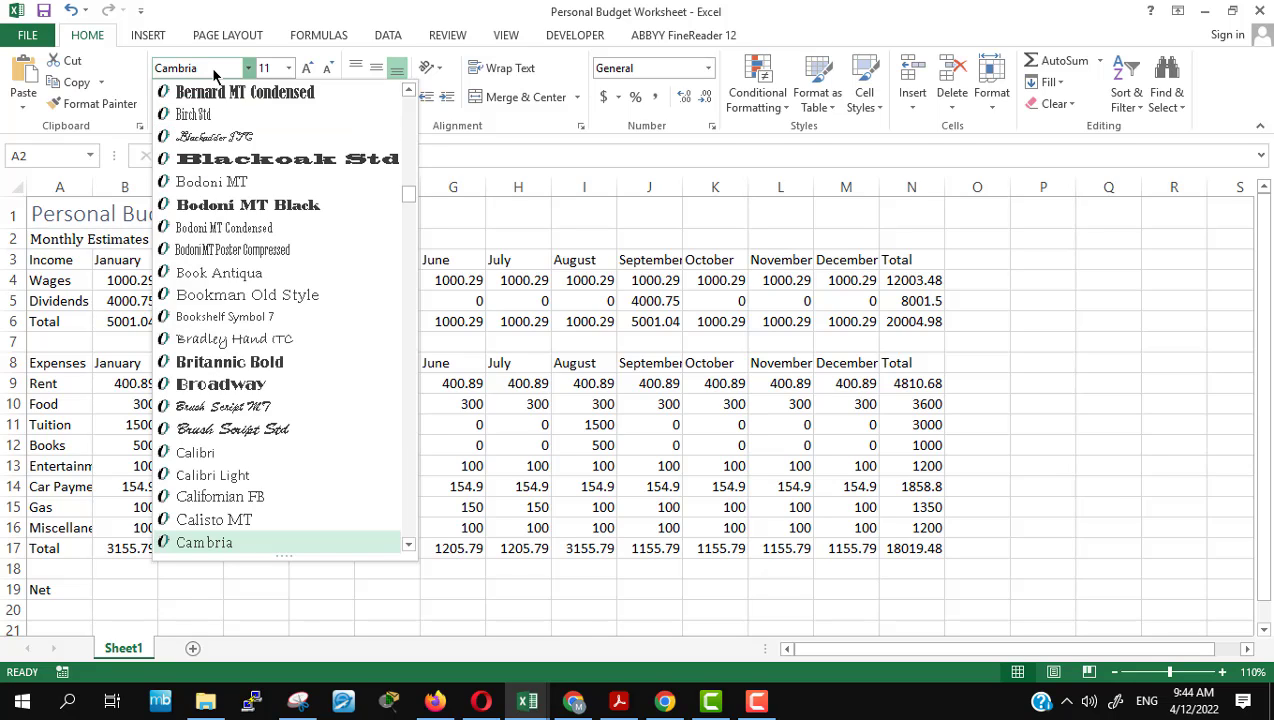
key("Return")
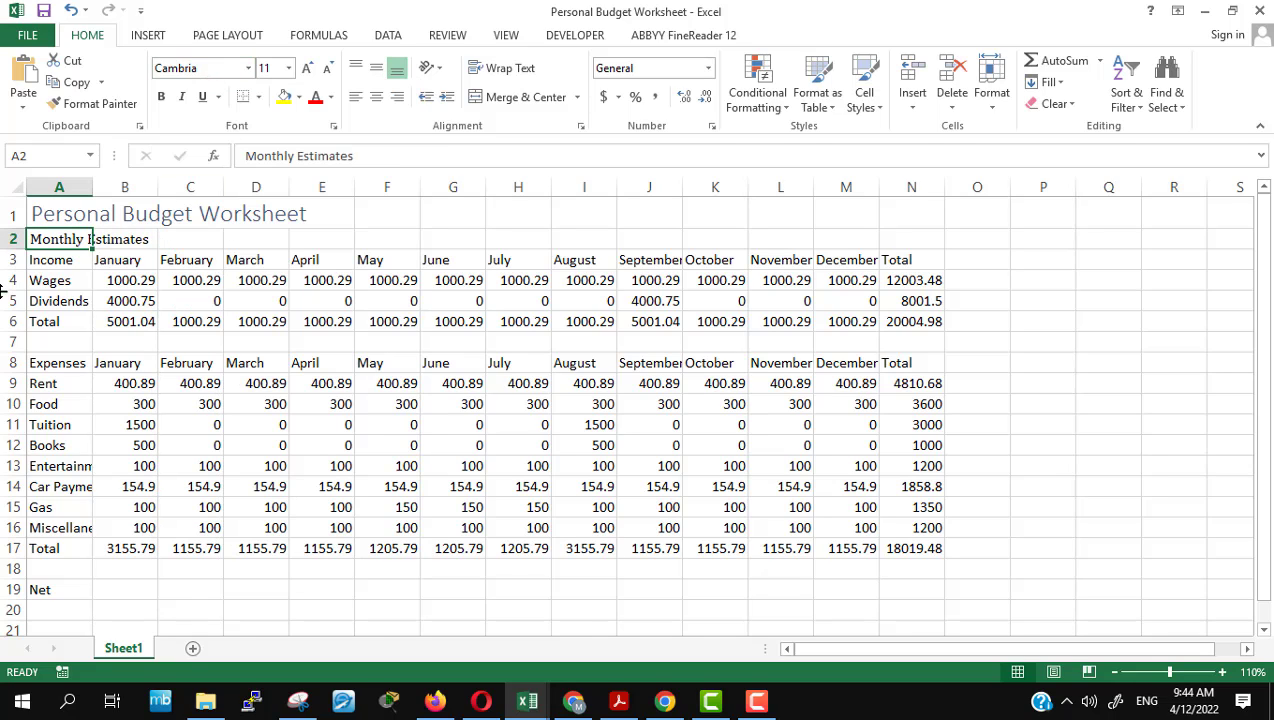
left_click(80, 262)
left_click(82, 243)
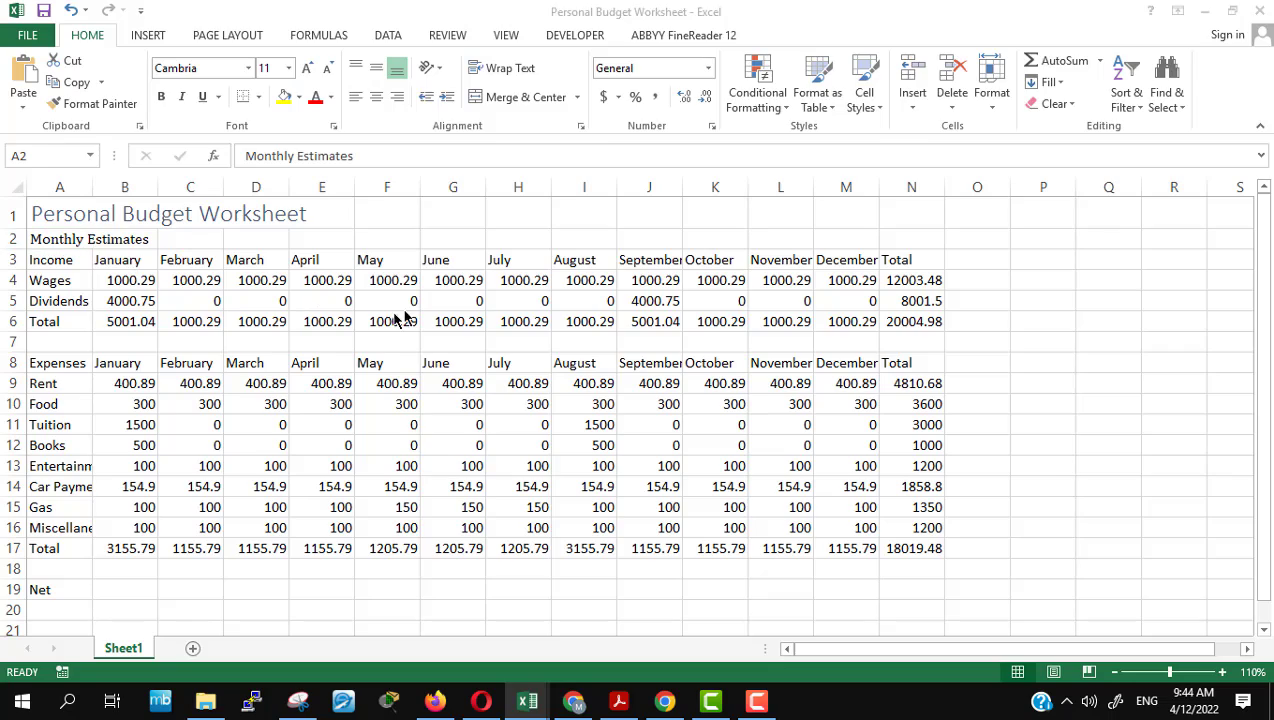
key("alt+Tab")
Step: Read the bolding steps on page 26 of the lesson PDF
scroll(907, 315, "down", 3)
scroll(907, 315, "down", 5)
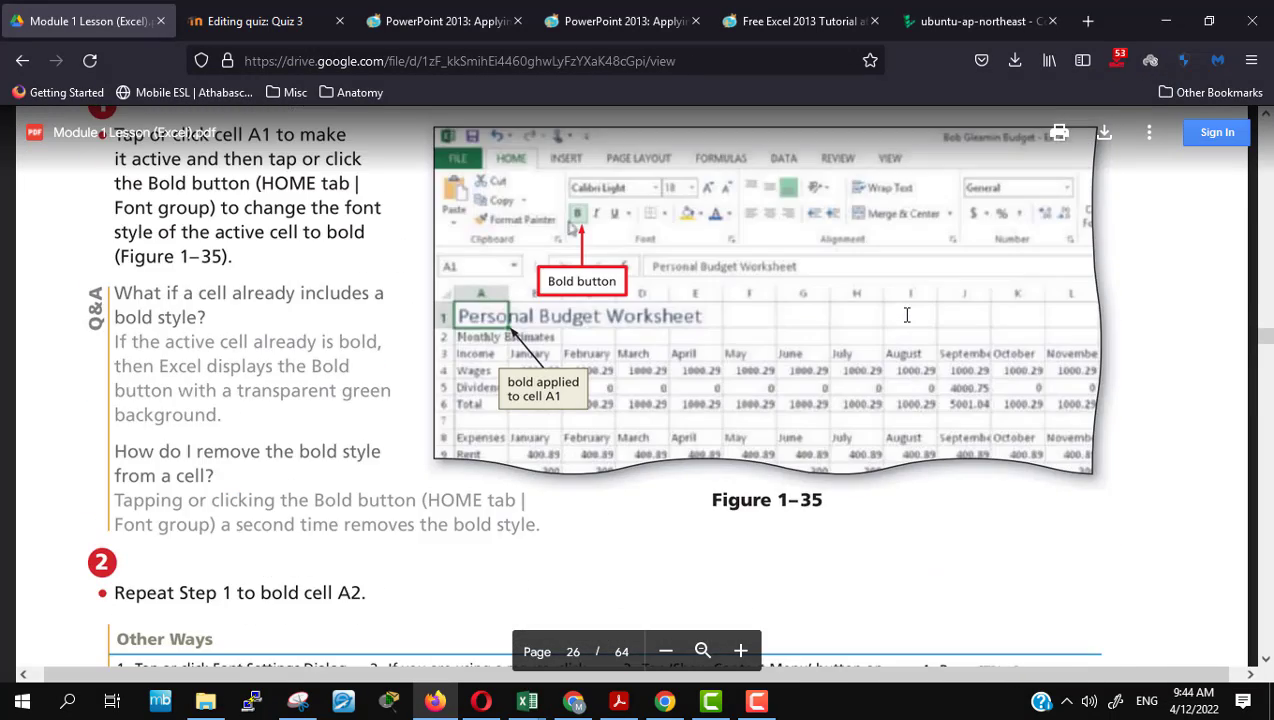
scroll(907, 315, "up", 2)
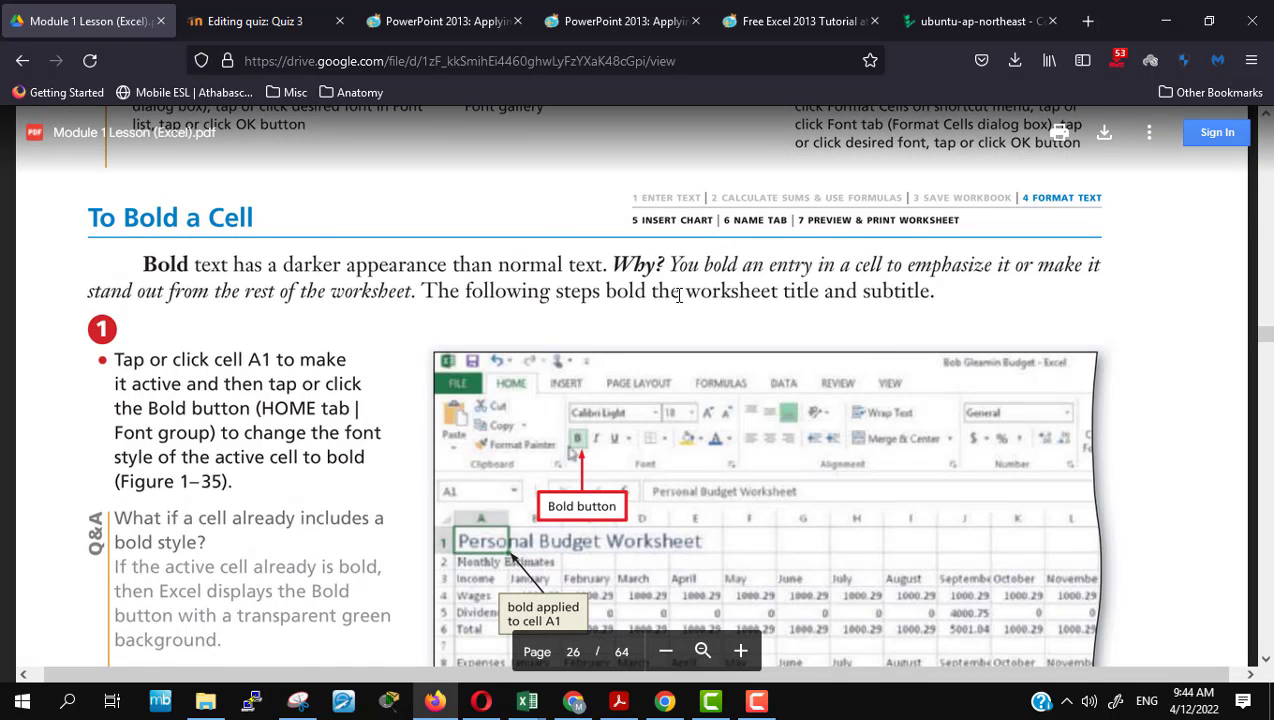
scroll(679, 295, "down", 5)
scroll(679, 295, "down", 2)
scroll(679, 295, "up", 2)
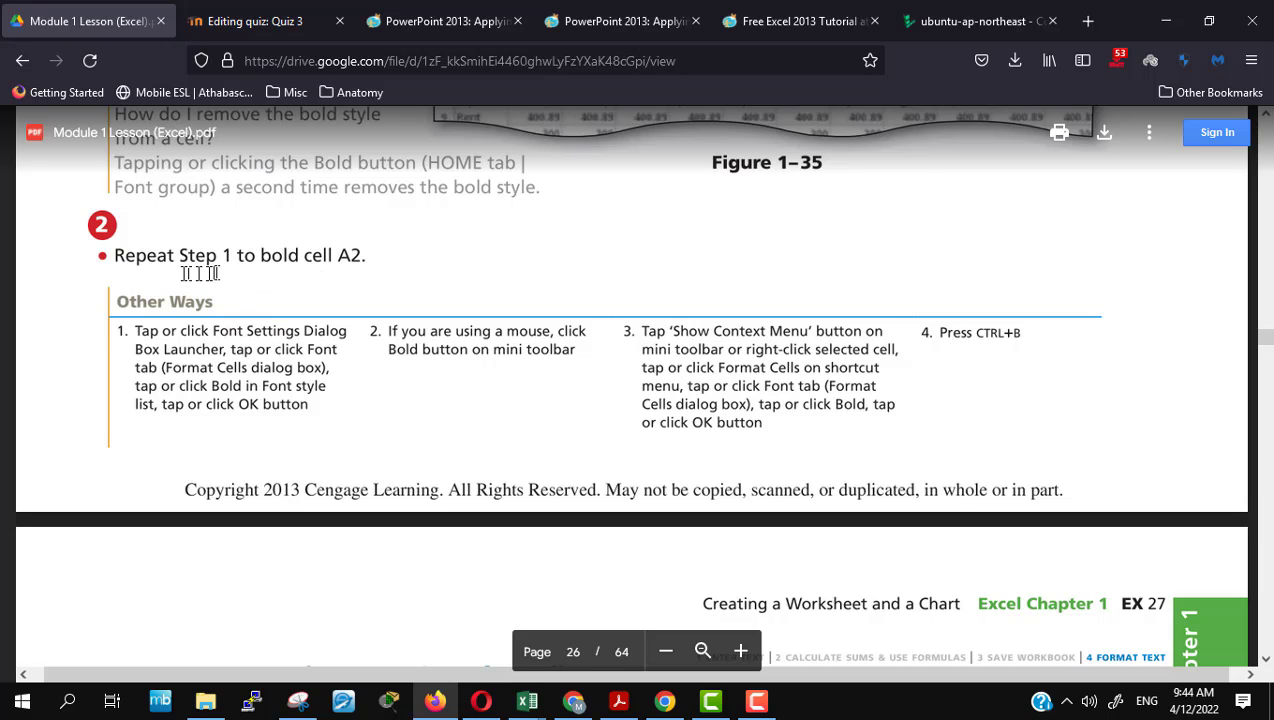
Step: Bold the A1 title and the A2 Monthly Estimates subtitle
key("alt+Tab")
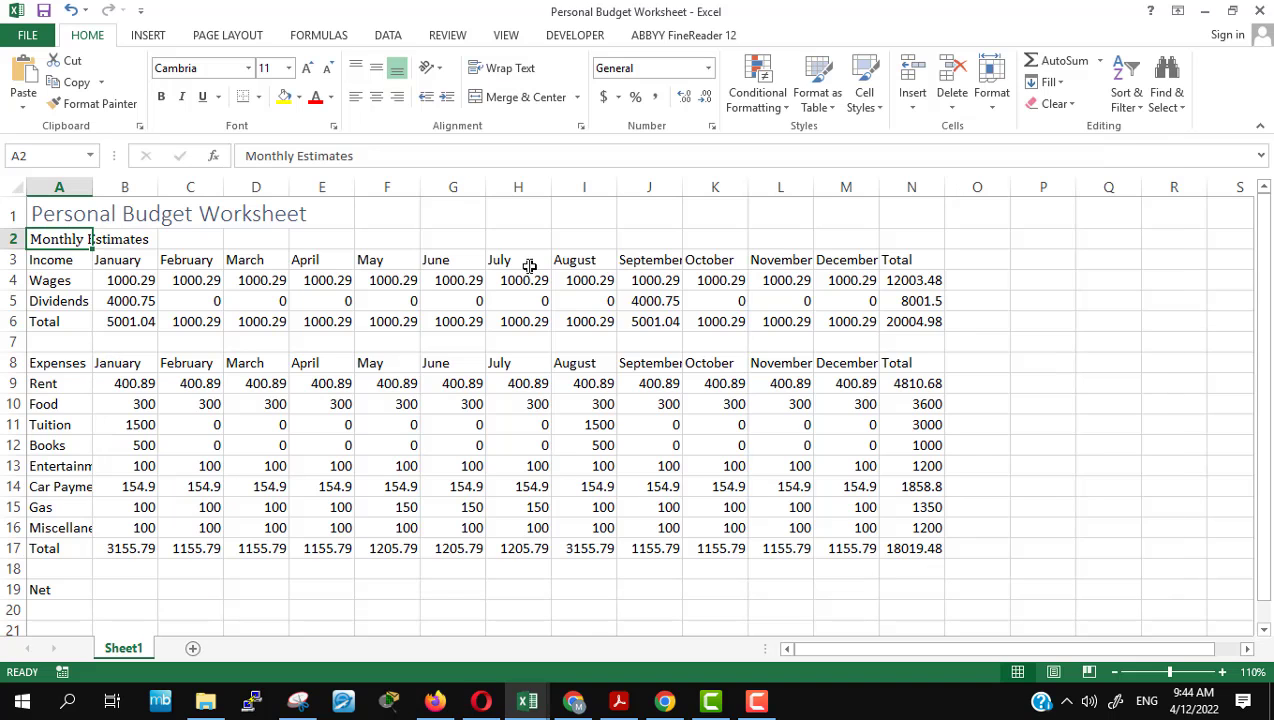
left_click(58, 208)
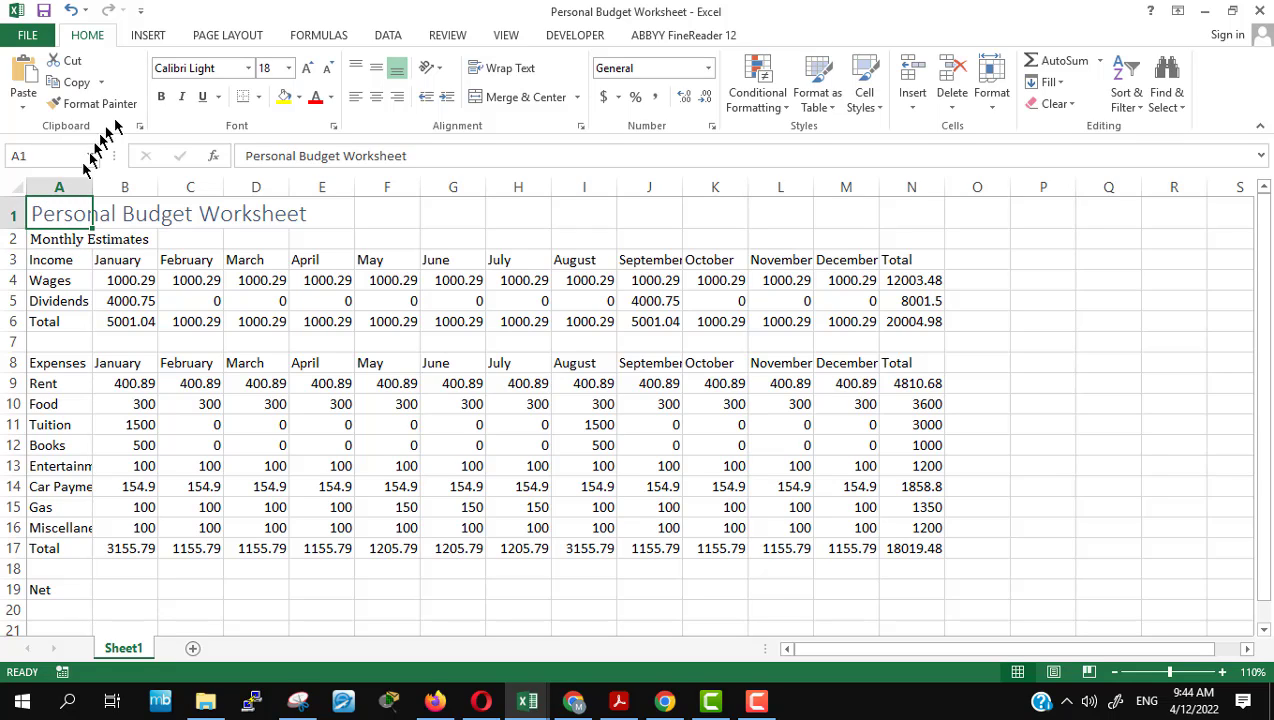
left_click(161, 96)
left_click(50, 240)
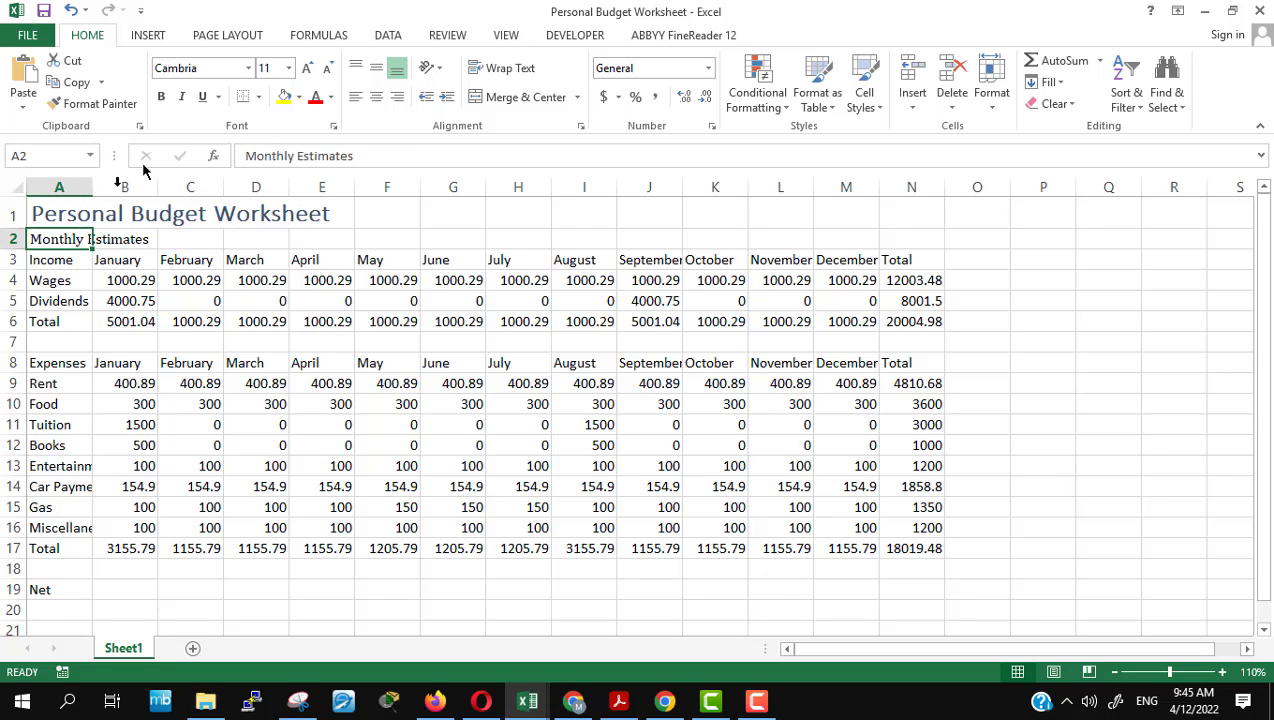
left_click(161, 96)
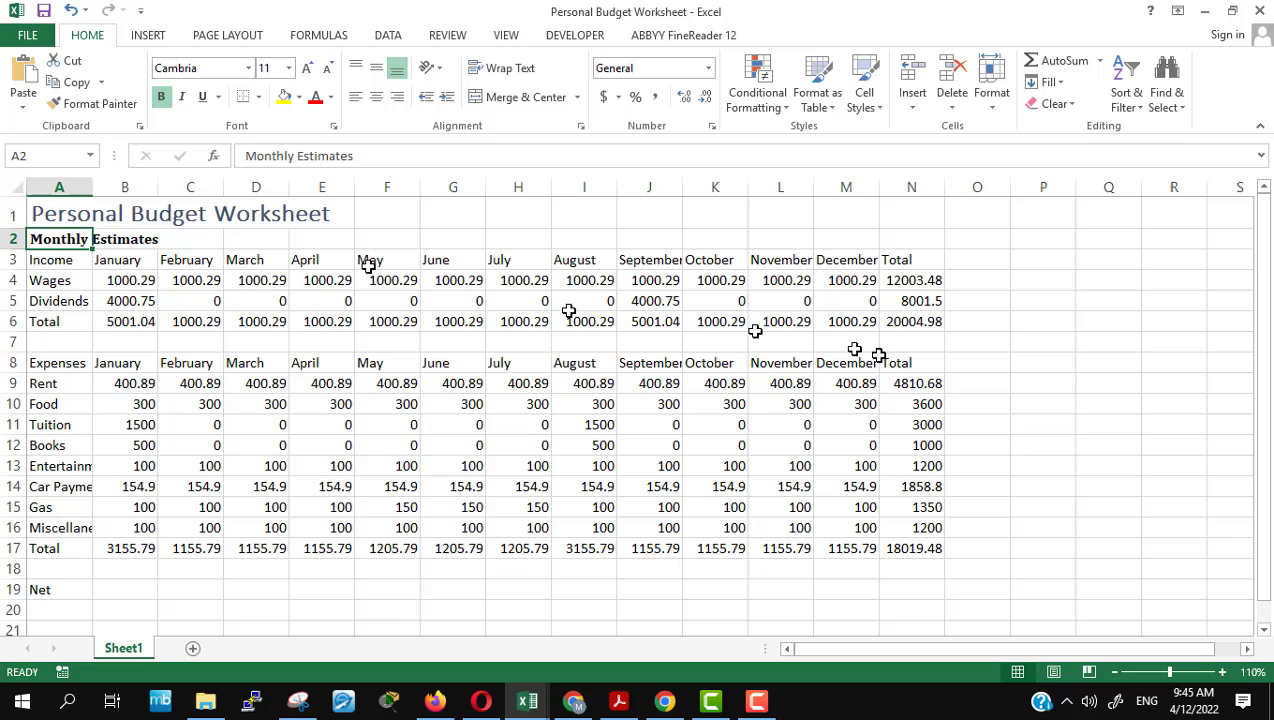
left_click(1060, 364)
key("alt+Tab")
Step: Set the Monthly Estimates subtitle in cell A2 to 14-point font size
scroll(1062, 373, "down", 5)
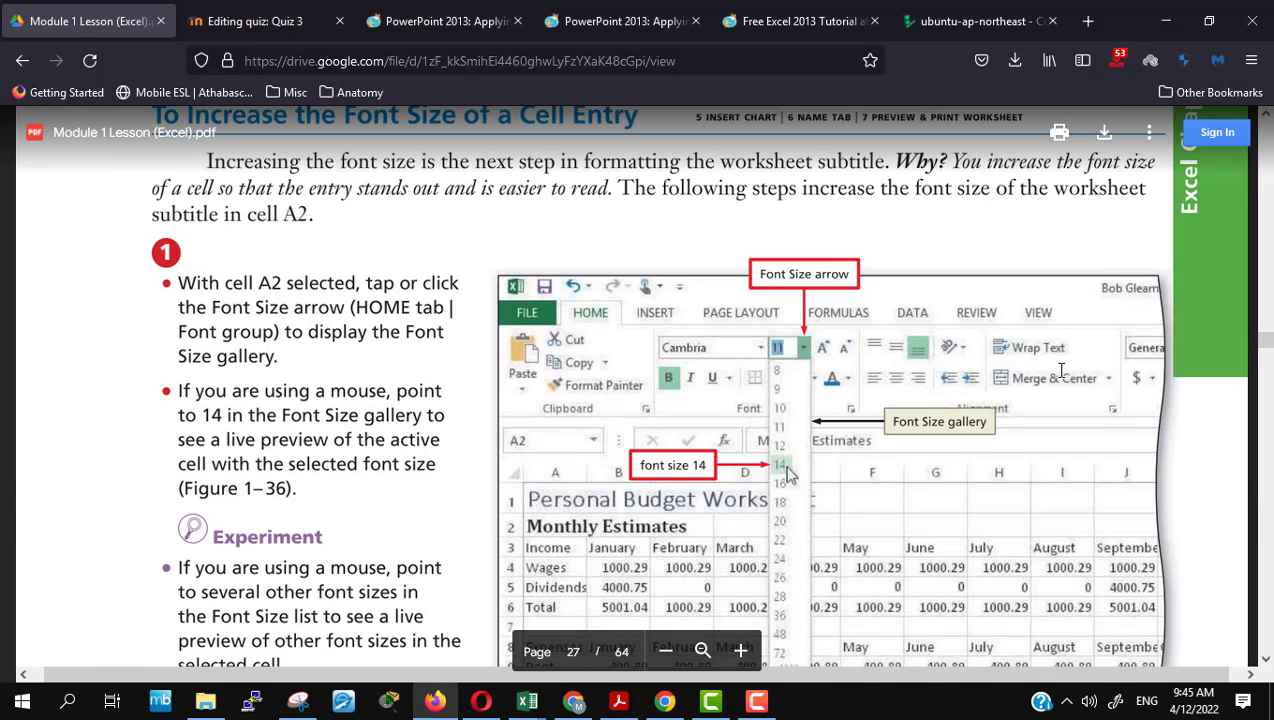
scroll(1062, 371, "up", 2)
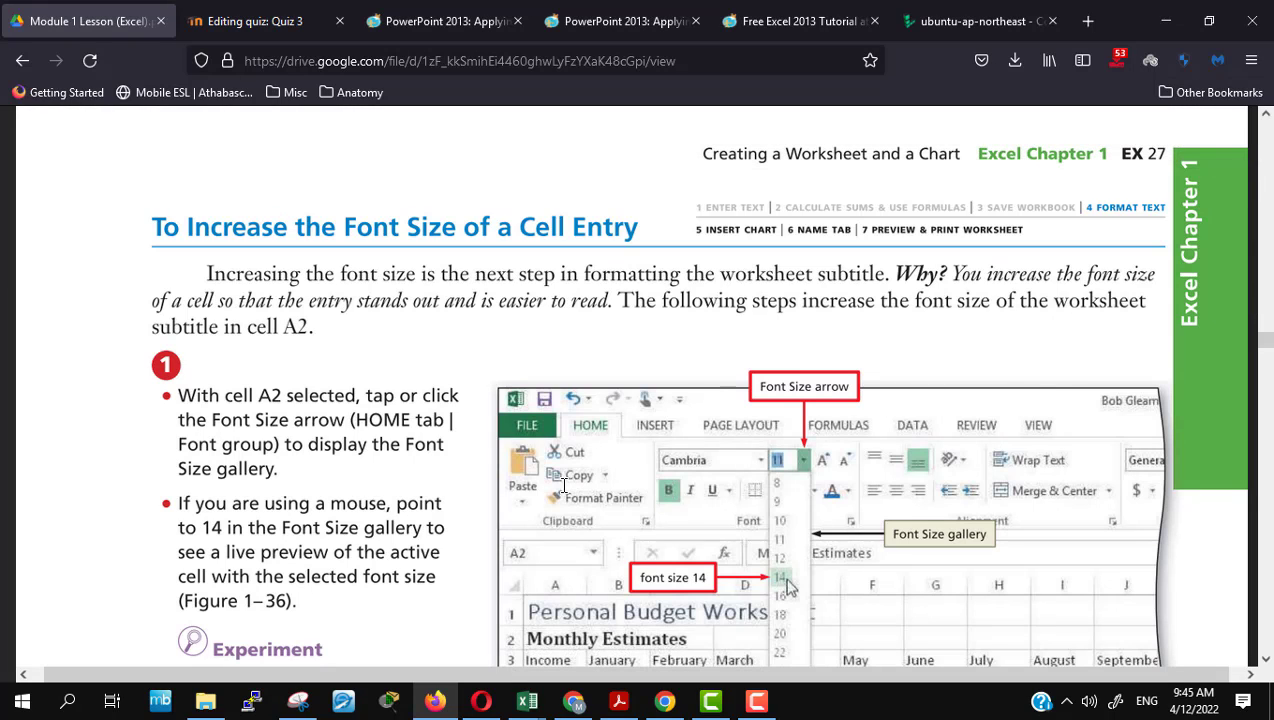
scroll(564, 485, "down", 2)
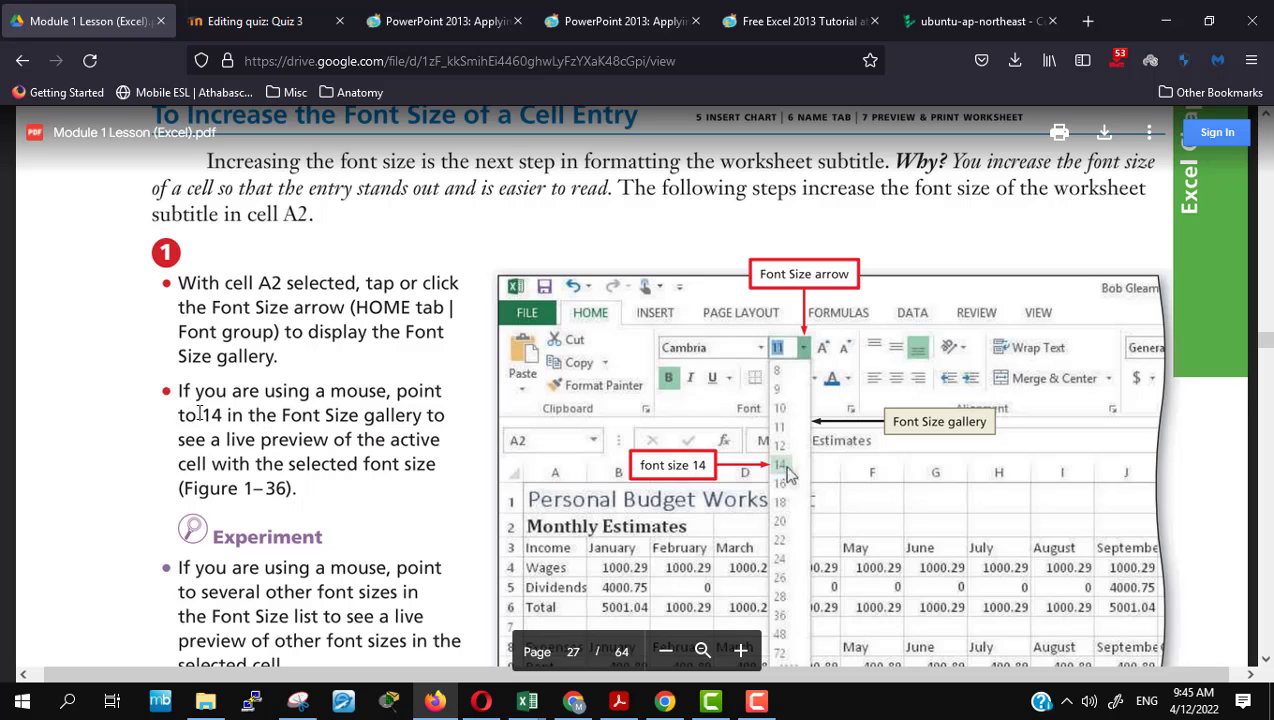
scroll(395, 437, "down", 5)
scroll(395, 437, "down", 3)
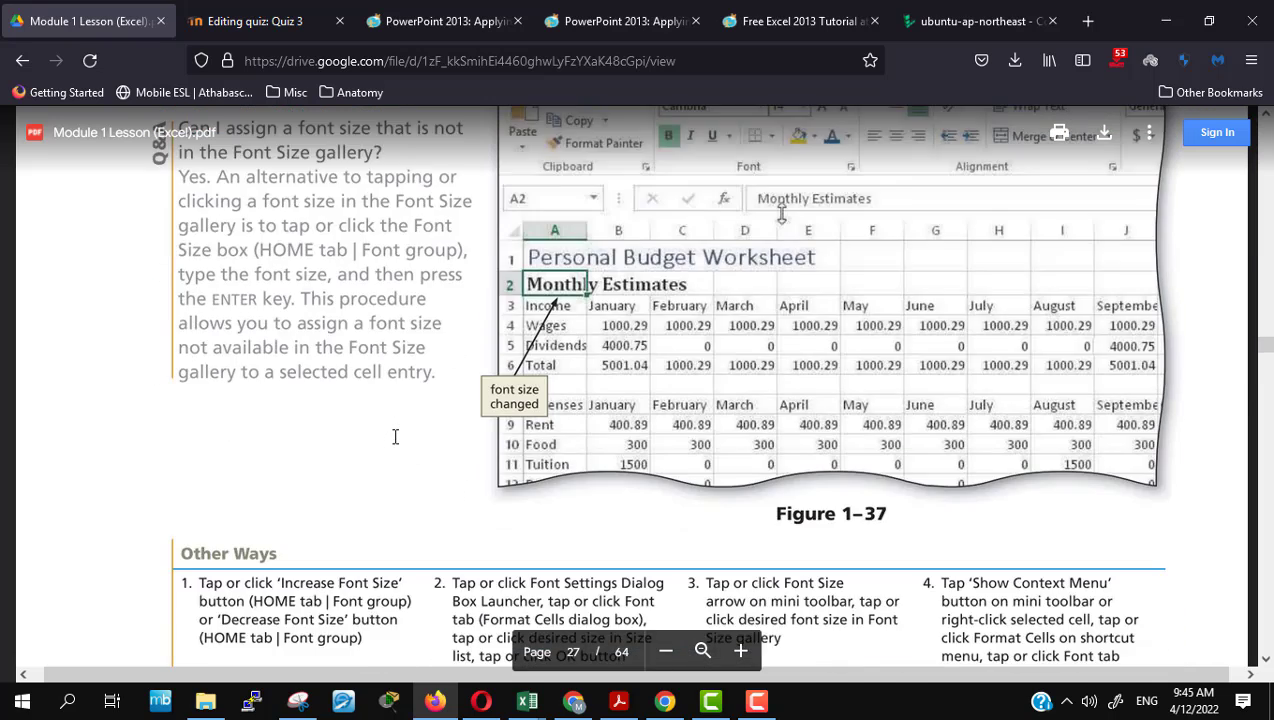
scroll(395, 437, "up", 3)
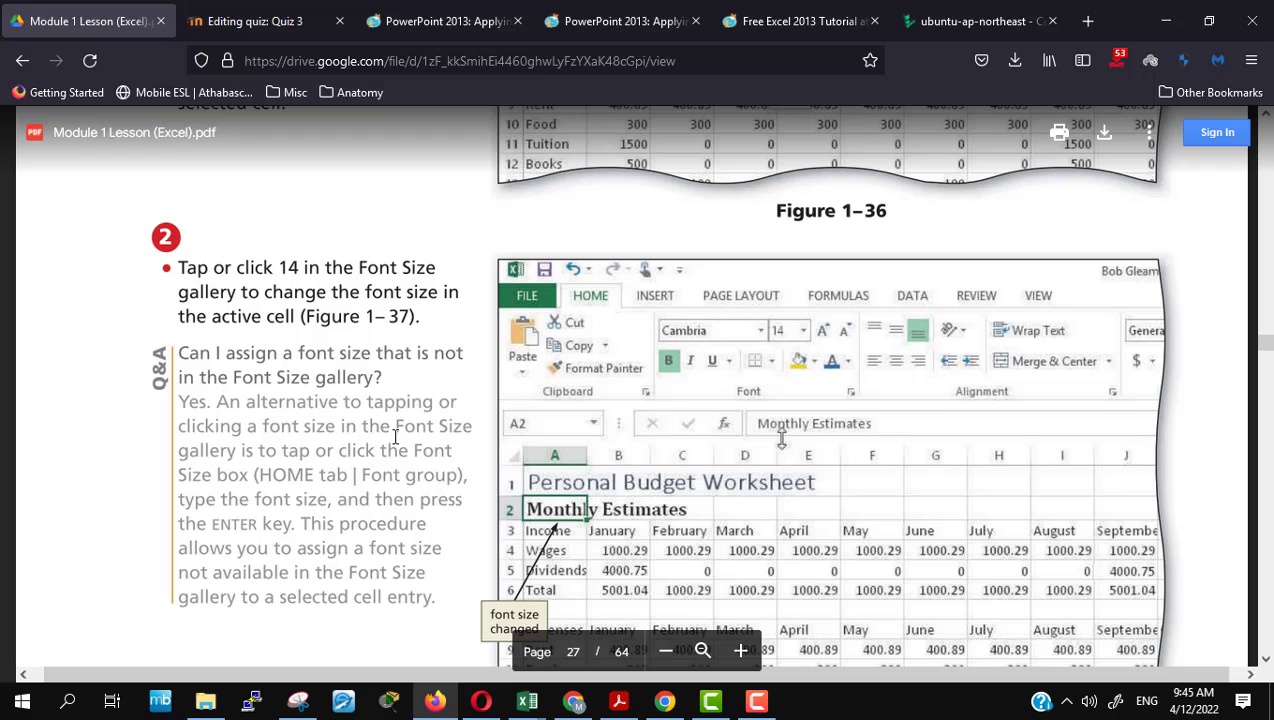
key("alt+Tab")
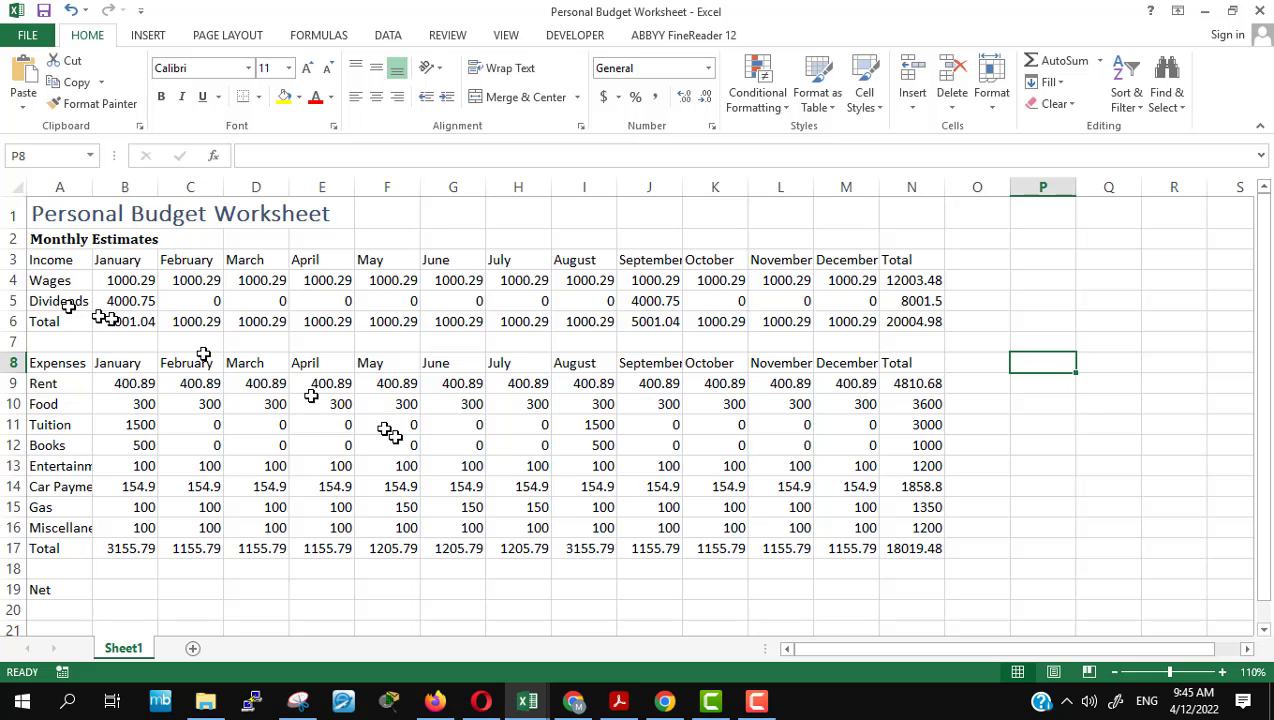
left_click(59, 240)
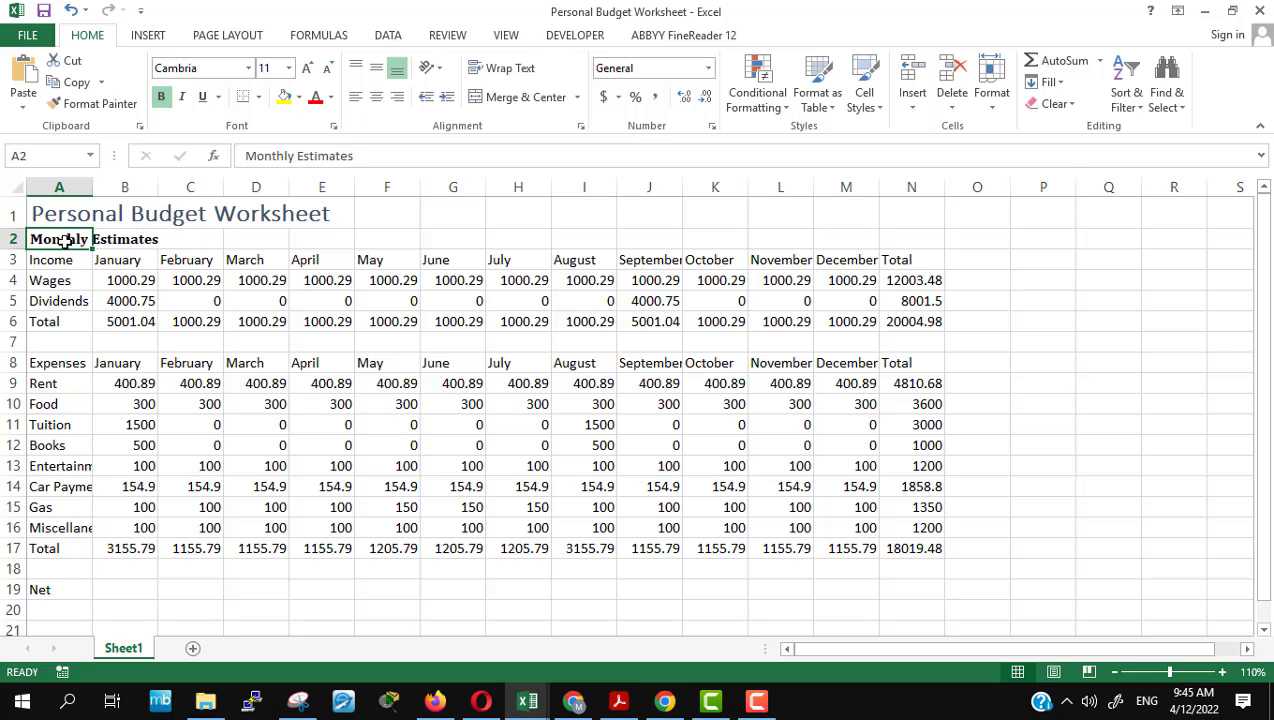
left_click(290, 67)
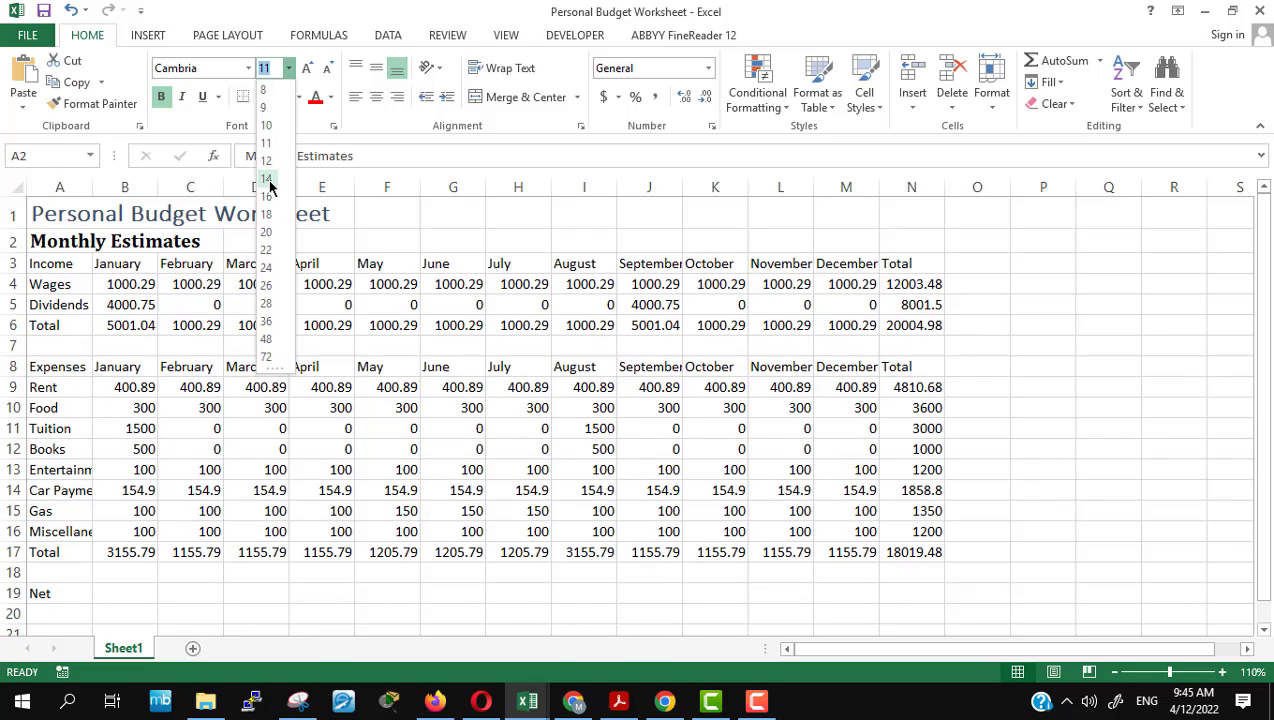
left_click(267, 179)
left_click(452, 572)
Step: Scroll the textbook PDF to page 28's section on making A1 and A2 blue
key("alt+Tab")
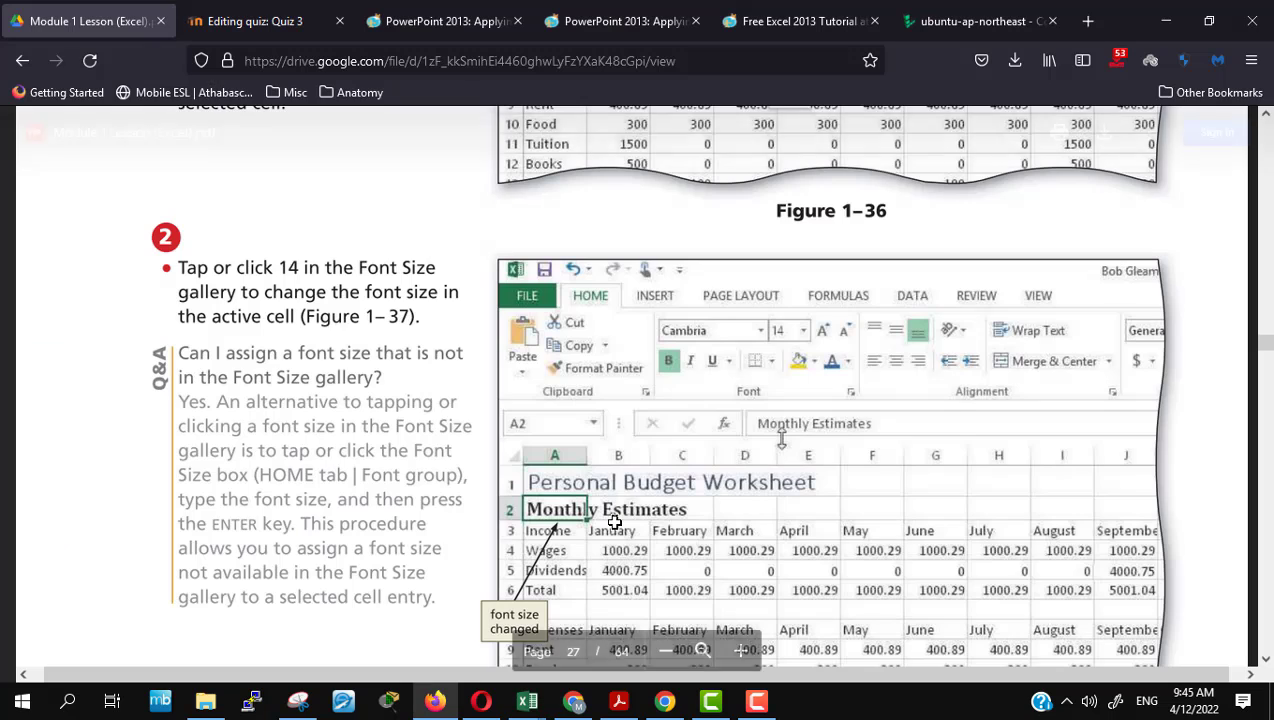
scroll(614, 521, "down", 1)
scroll(616, 490, "down", 5)
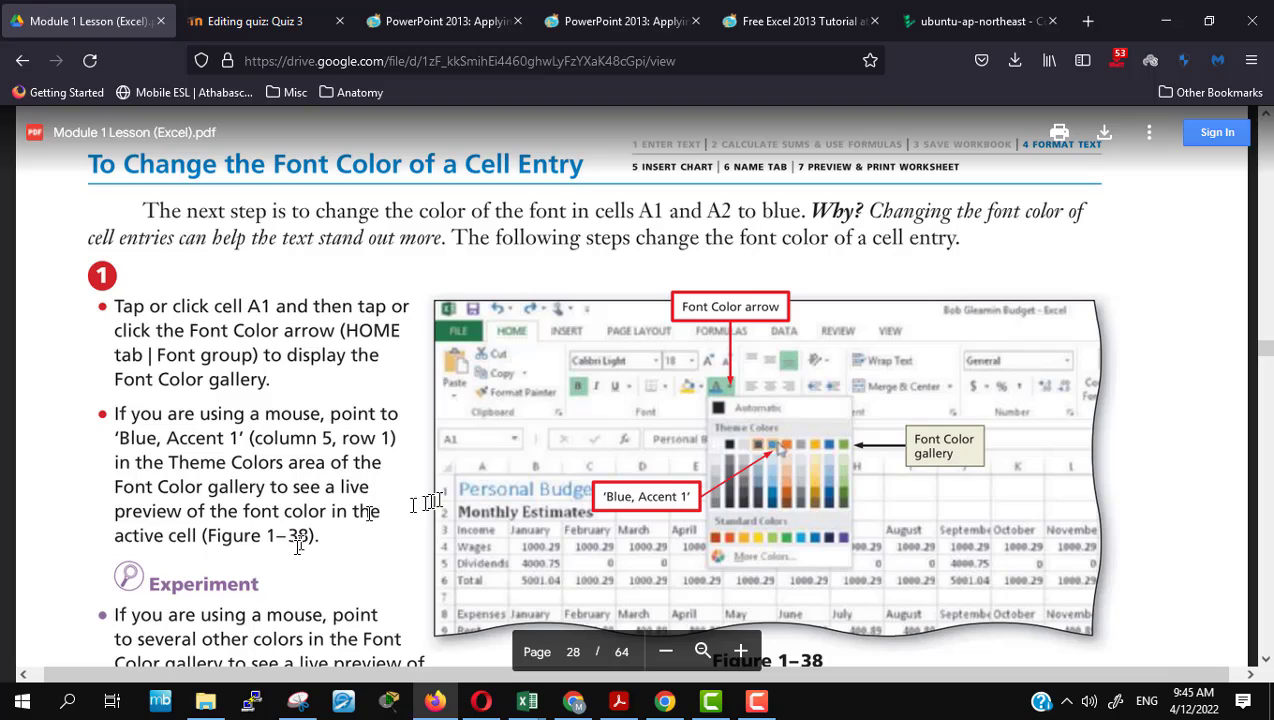
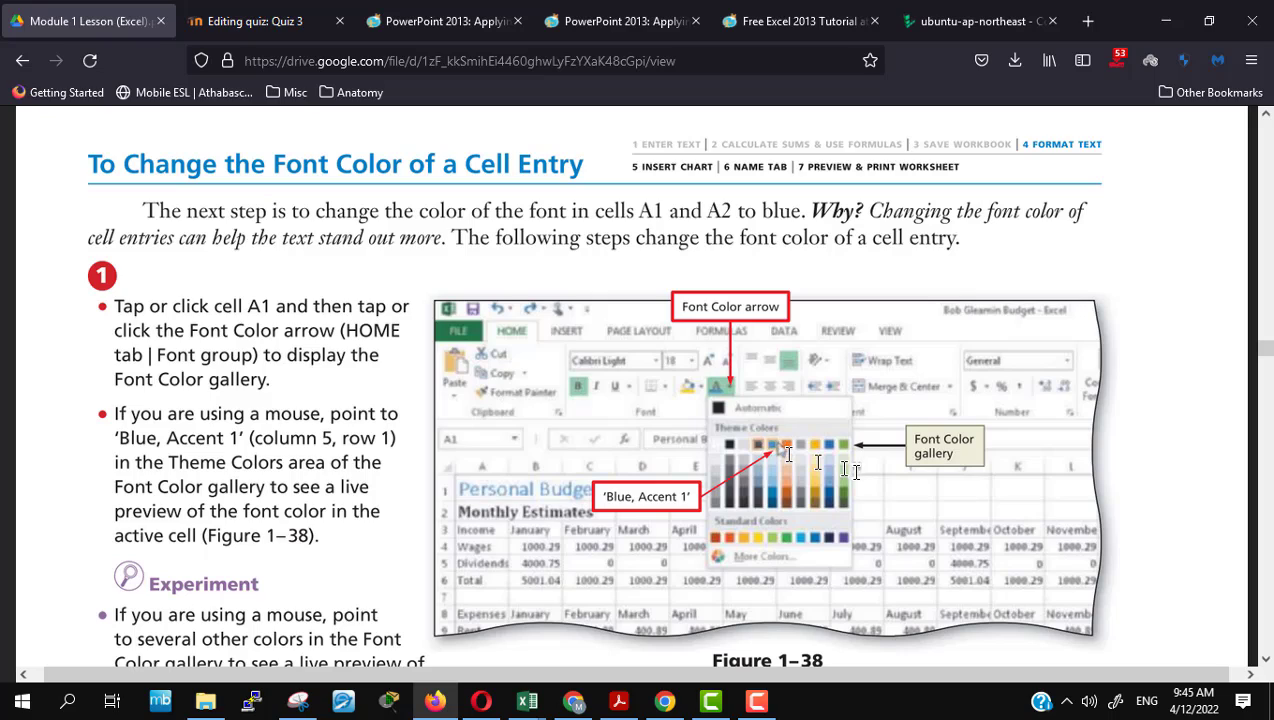
Step: Colour the Personal Budget Worksheet title in A1 Blue, Accent 1, then return to the lesson PDF
key("alt+Tab")
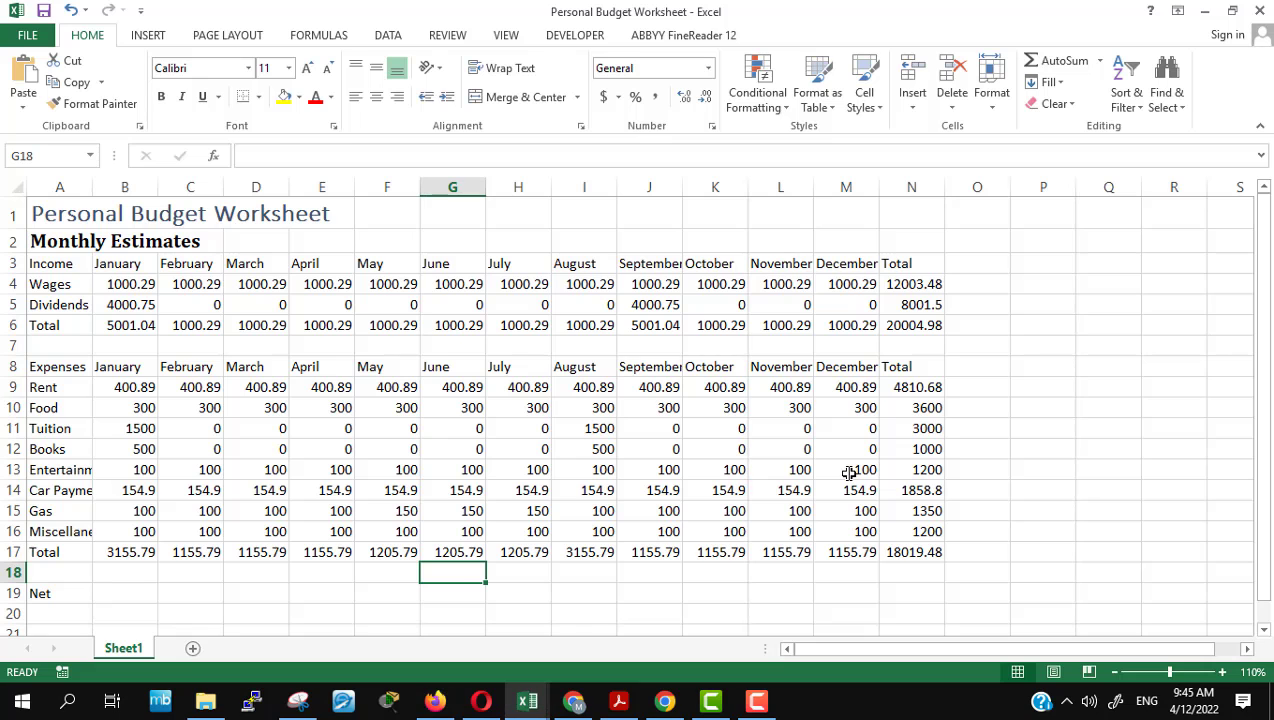
key("alt+Tab")
key("alt+Tab")
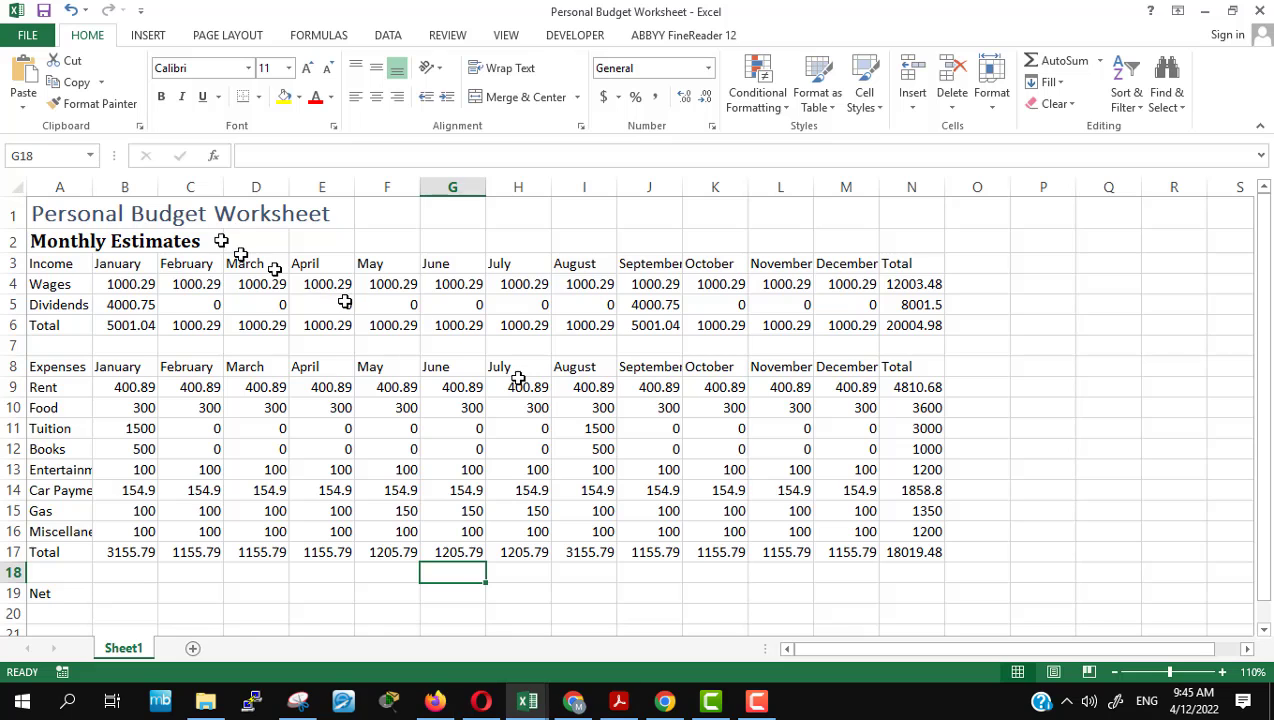
left_click(48, 222)
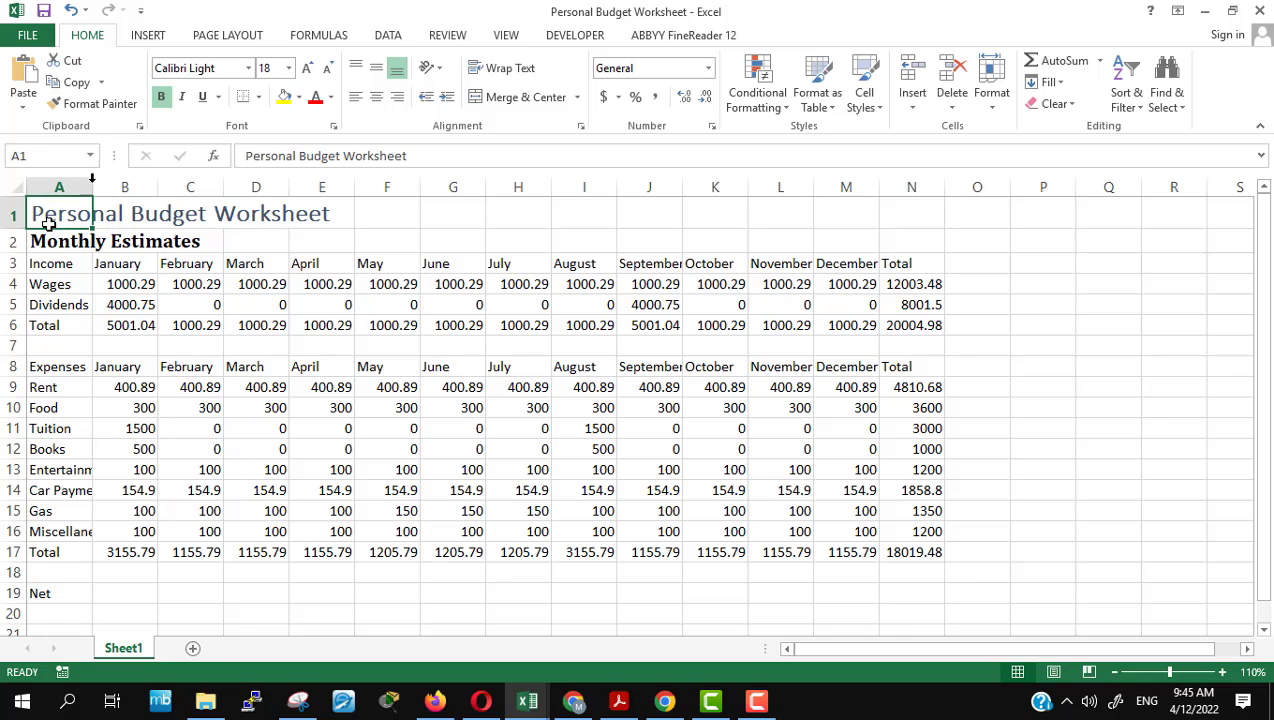
left_click(330, 97)
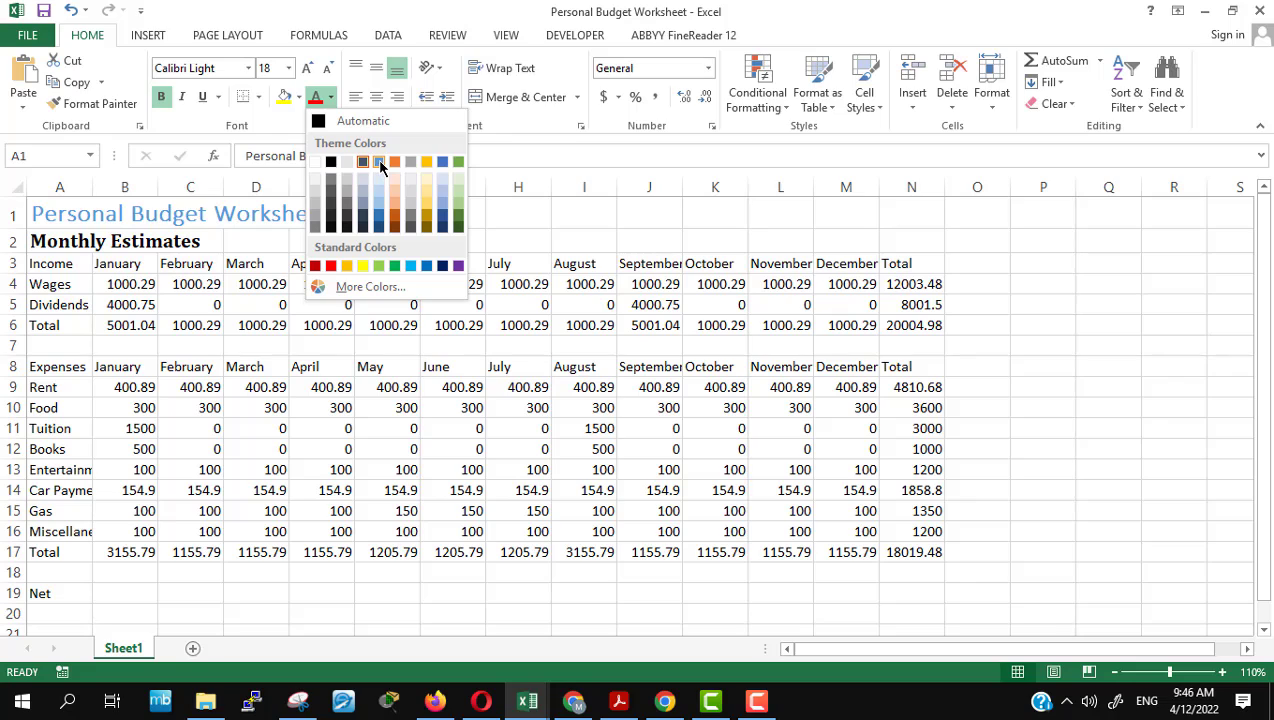
left_click(381, 163)
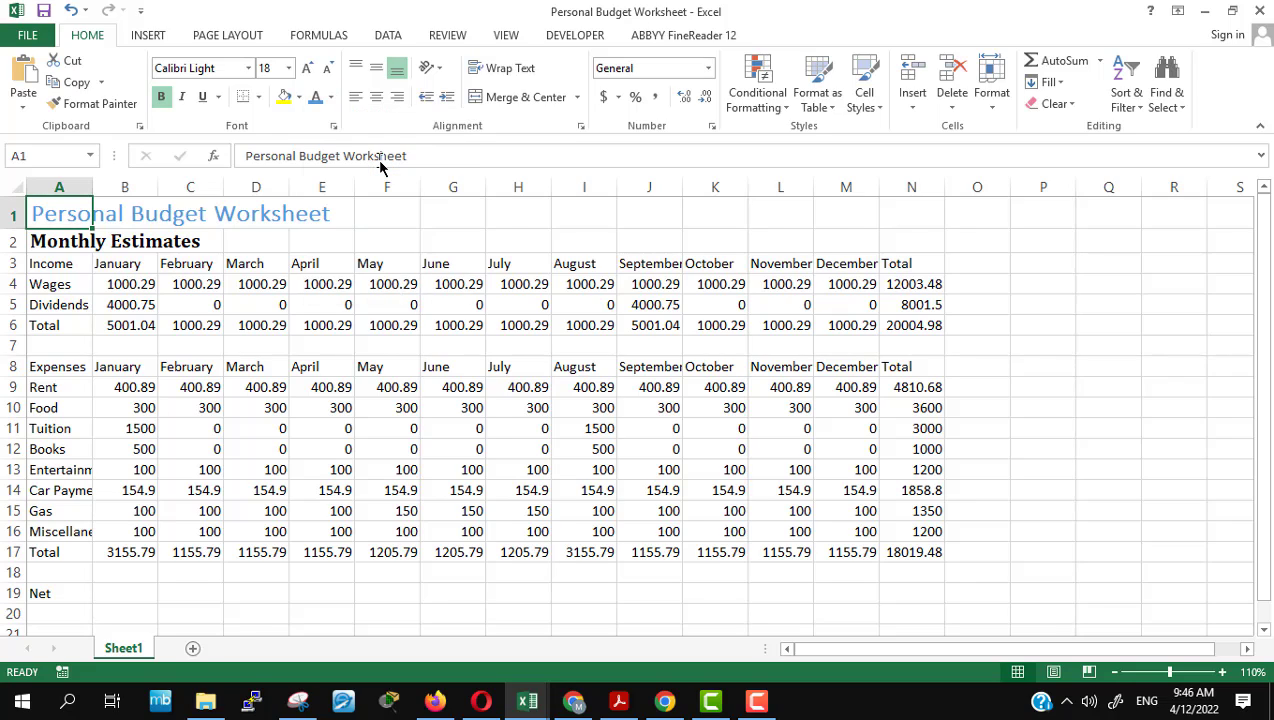
key("alt+Tab")
scroll(633, 343, "down", 9)
Step: Read the lesson PDF through Figures 1-39 and 1-40, then return to the budget workbook
scroll(633, 343, "up", 3)
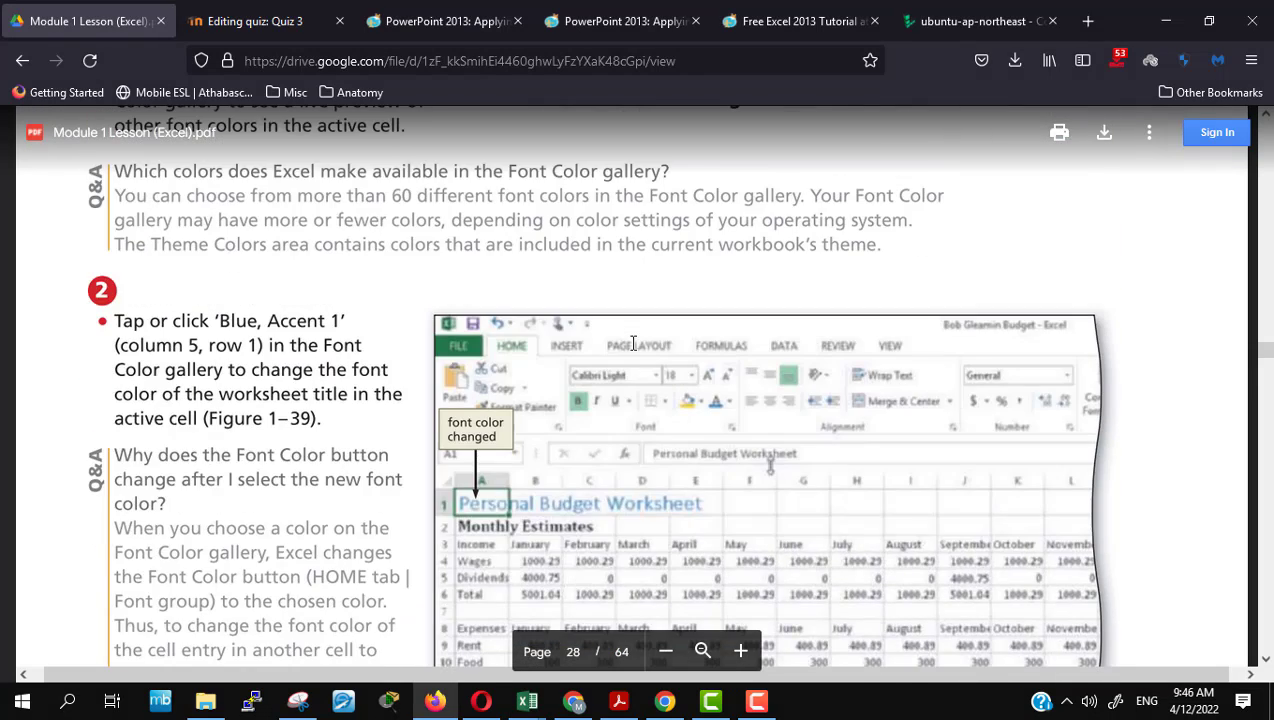
scroll(633, 343, "down", 5)
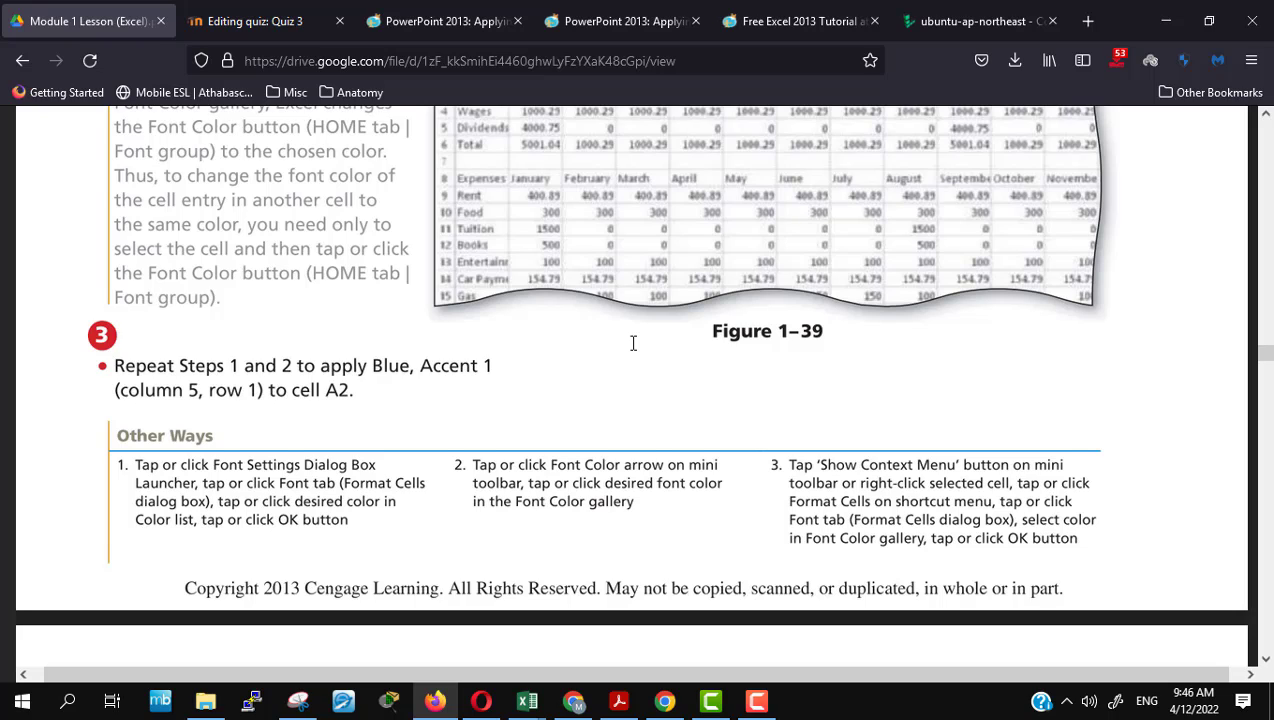
scroll(633, 343, "up", 3)
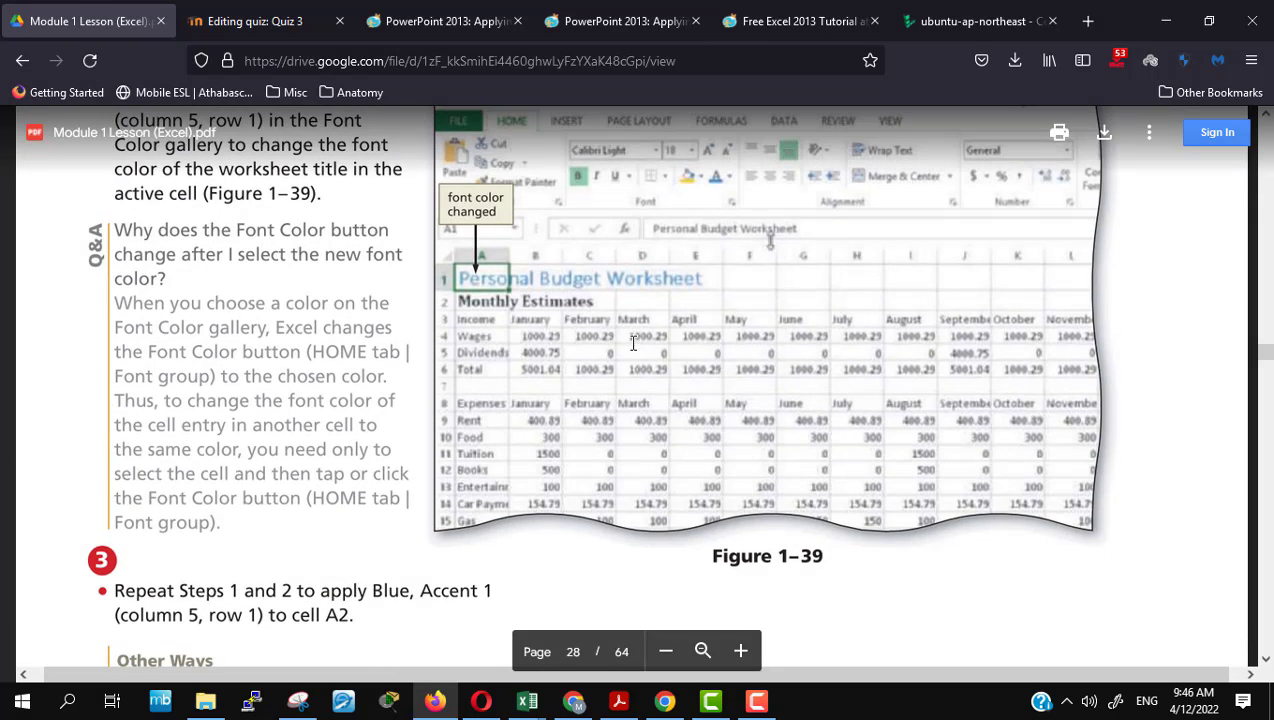
scroll(633, 343, "up", 3)
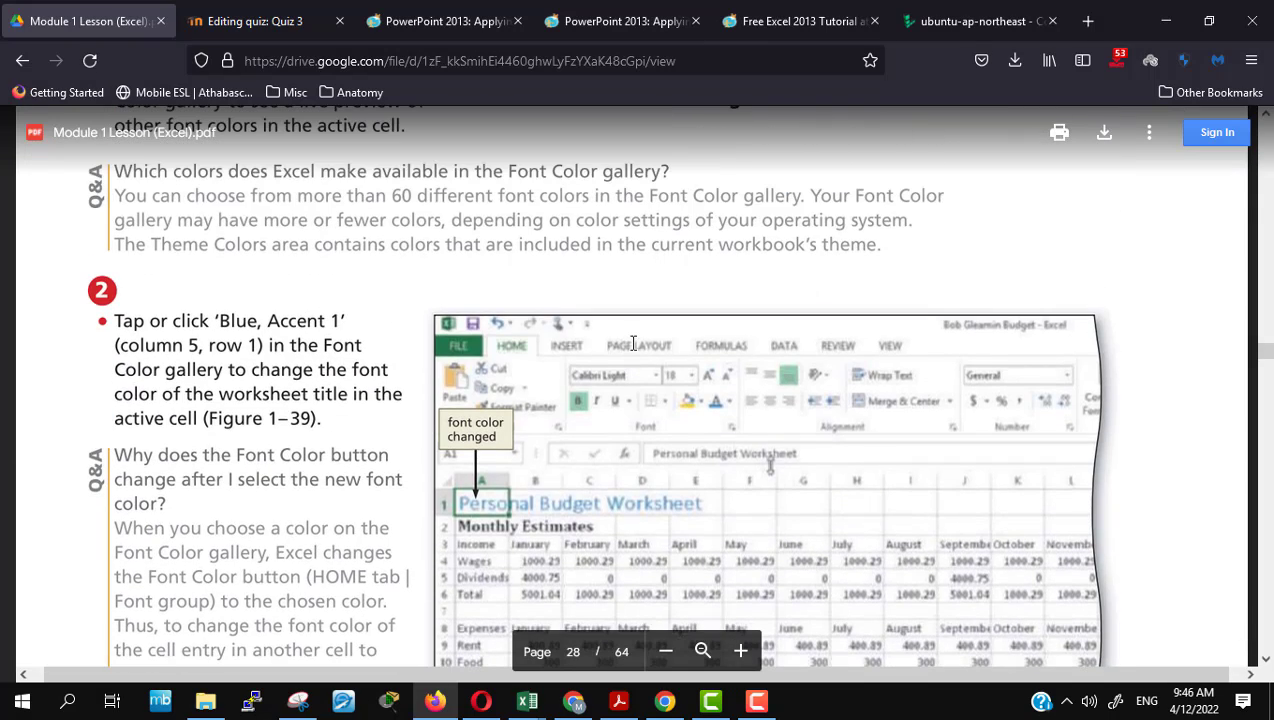
scroll(633, 343, "down", 5)
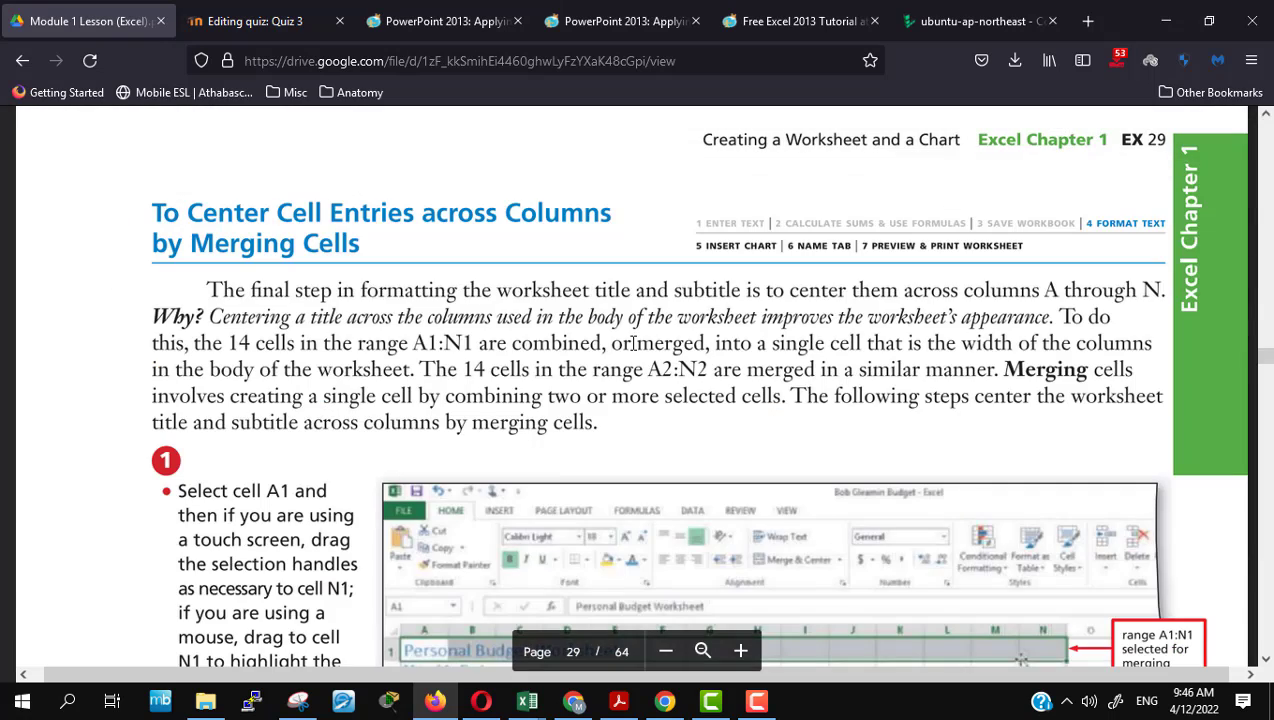
scroll(633, 343, "down", 3)
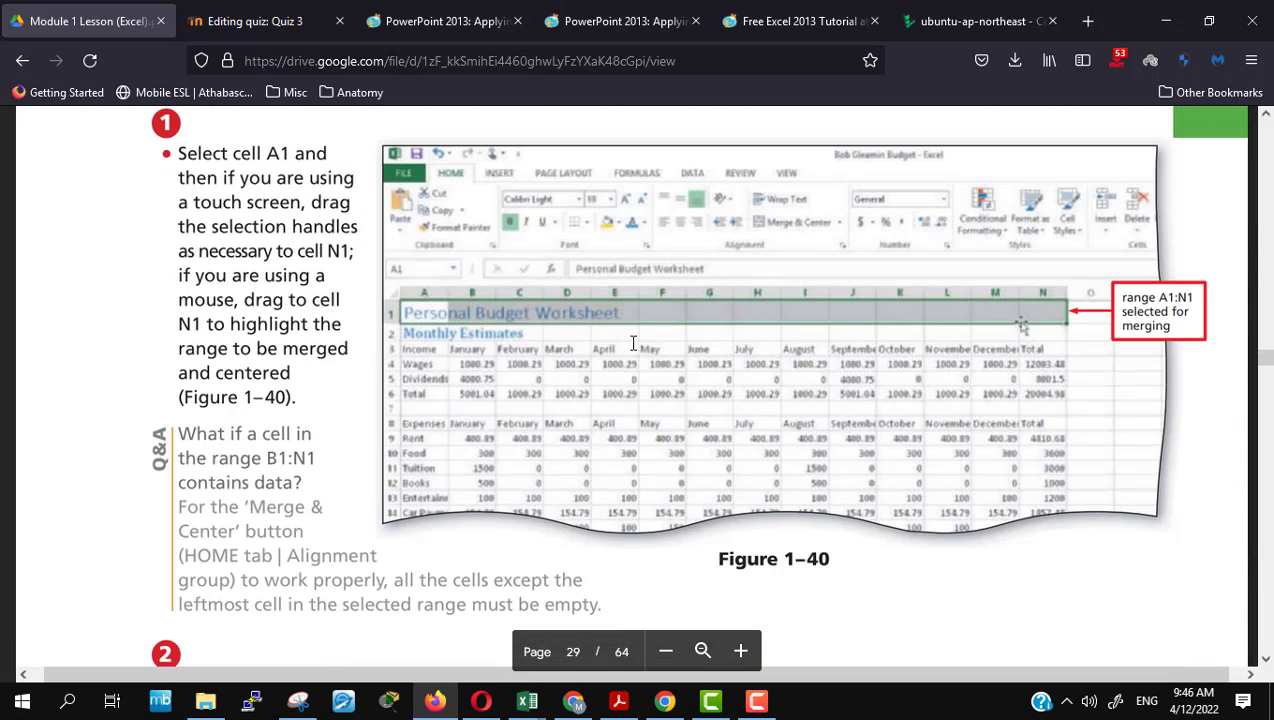
scroll(633, 343, "up", 2)
scroll(633, 343, "up", 5)
scroll(633, 343, "up", 3)
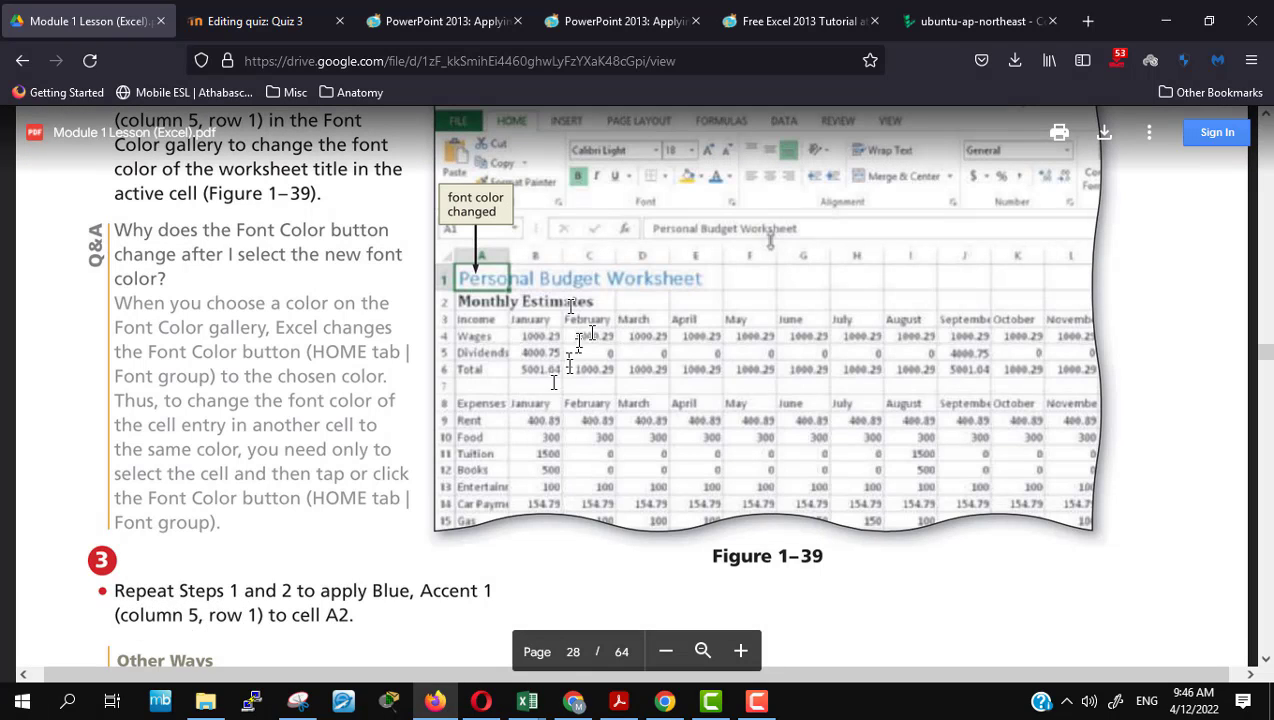
scroll(295, 612, "down", 4)
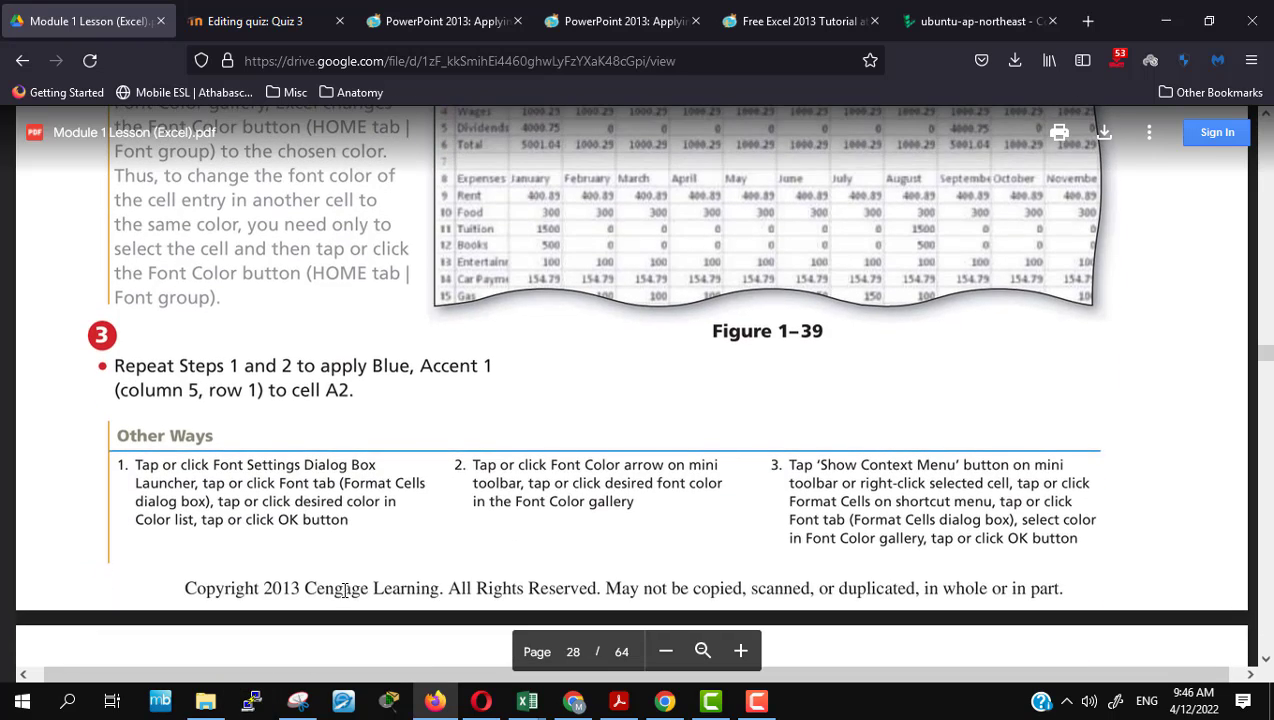
key("alt+Tab")
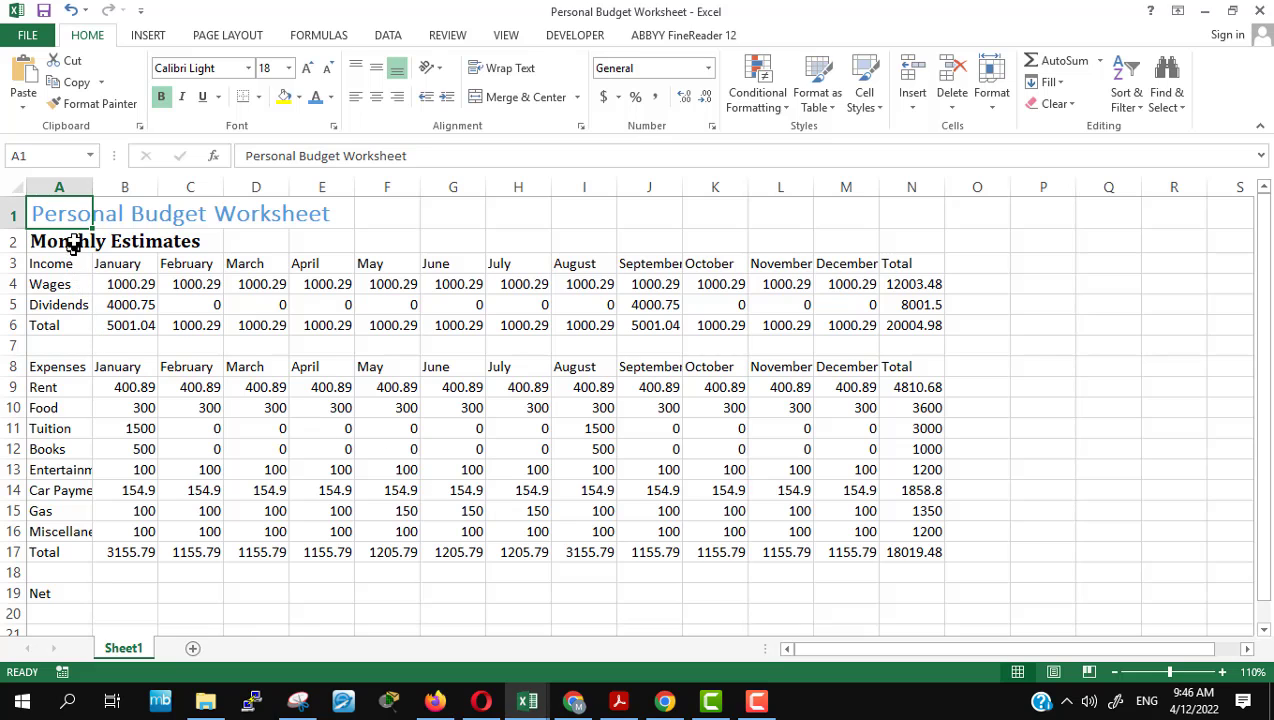
Step: Make the Monthly Estimates subtitle in A2 Blue, Accent 1 to match the title
left_click(66, 241)
left_click(331, 97)
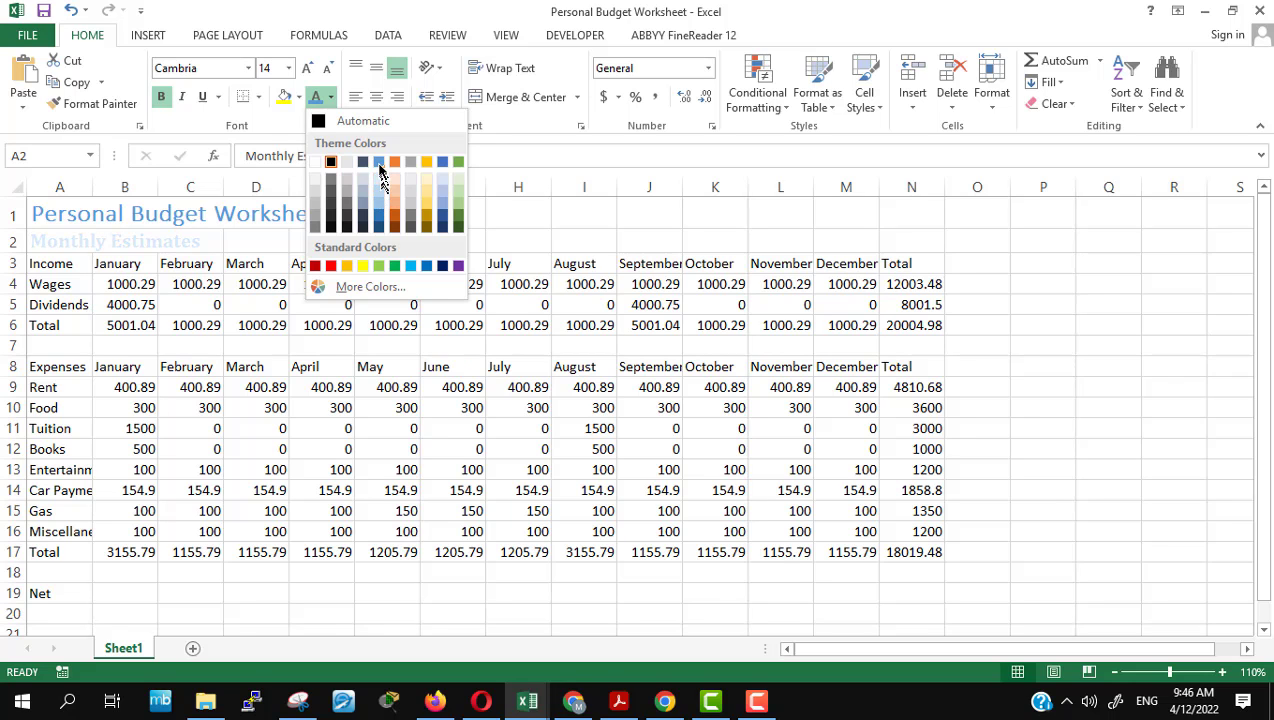
left_click(379, 210)
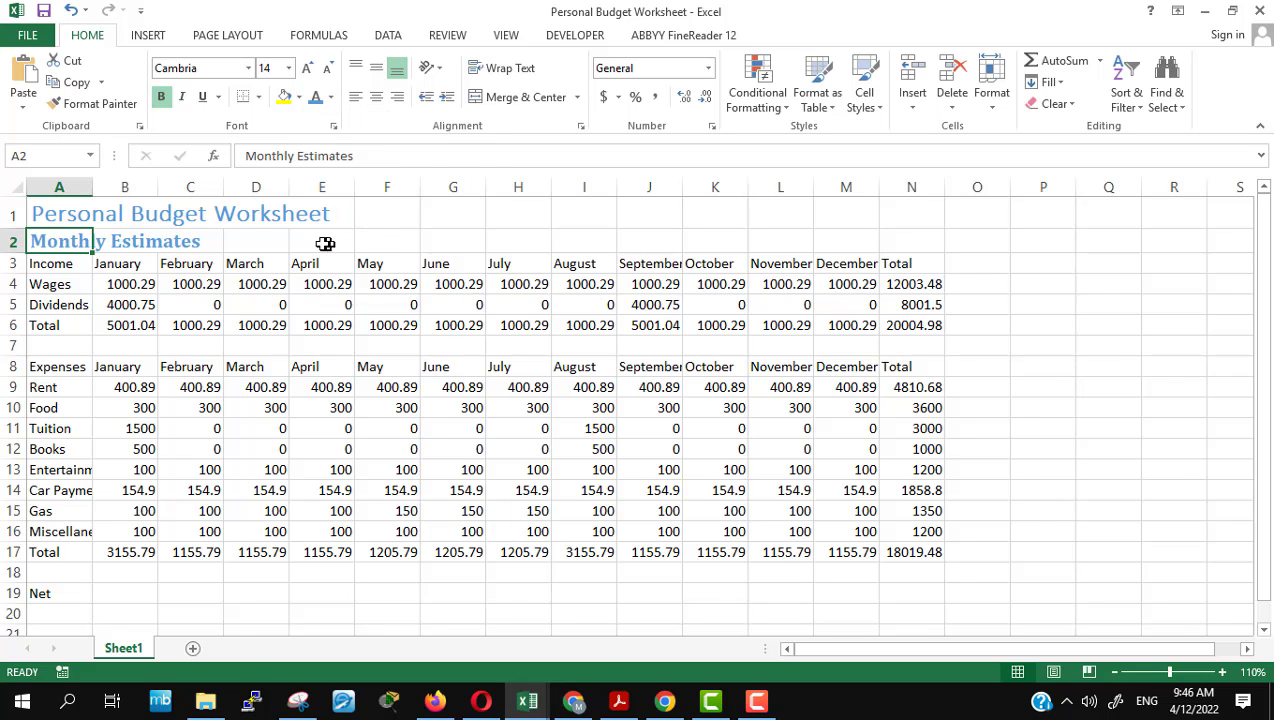
Step: Review the merging instructions on page 29 of the lesson PDF
key("alt+Tab")
scroll(528, 405, "down", 5)
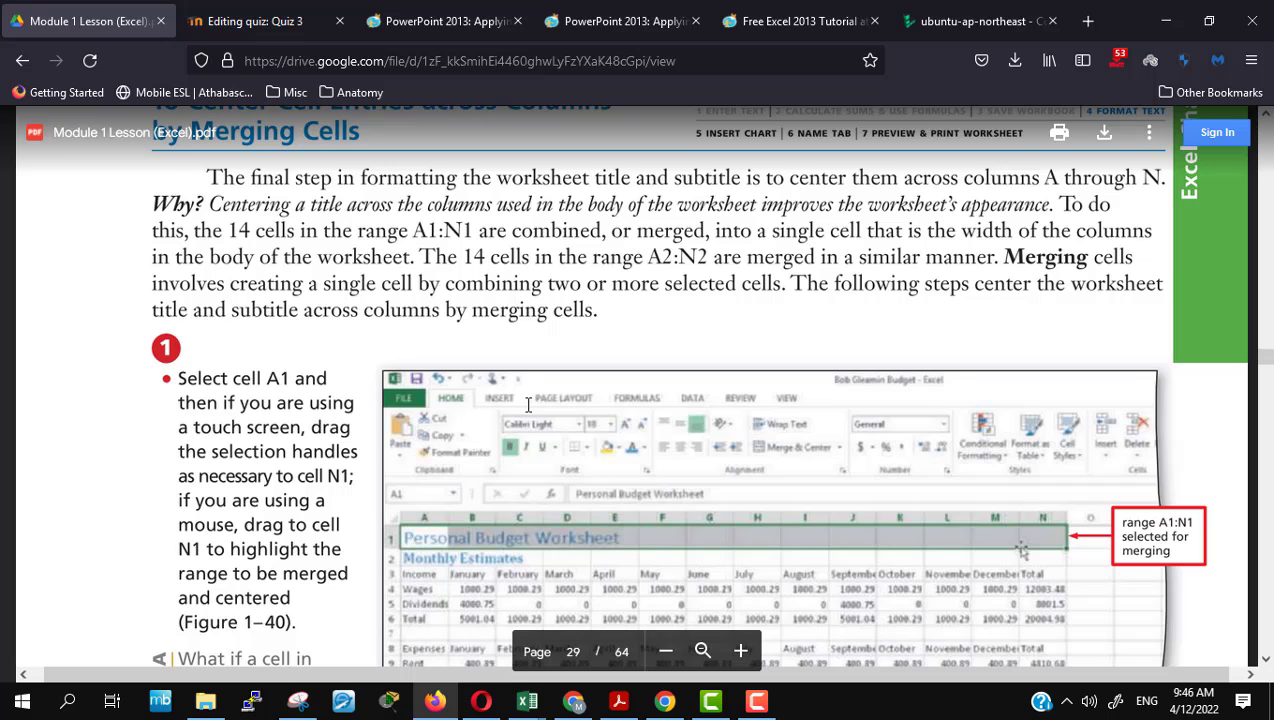
scroll(528, 405, "up", 2)
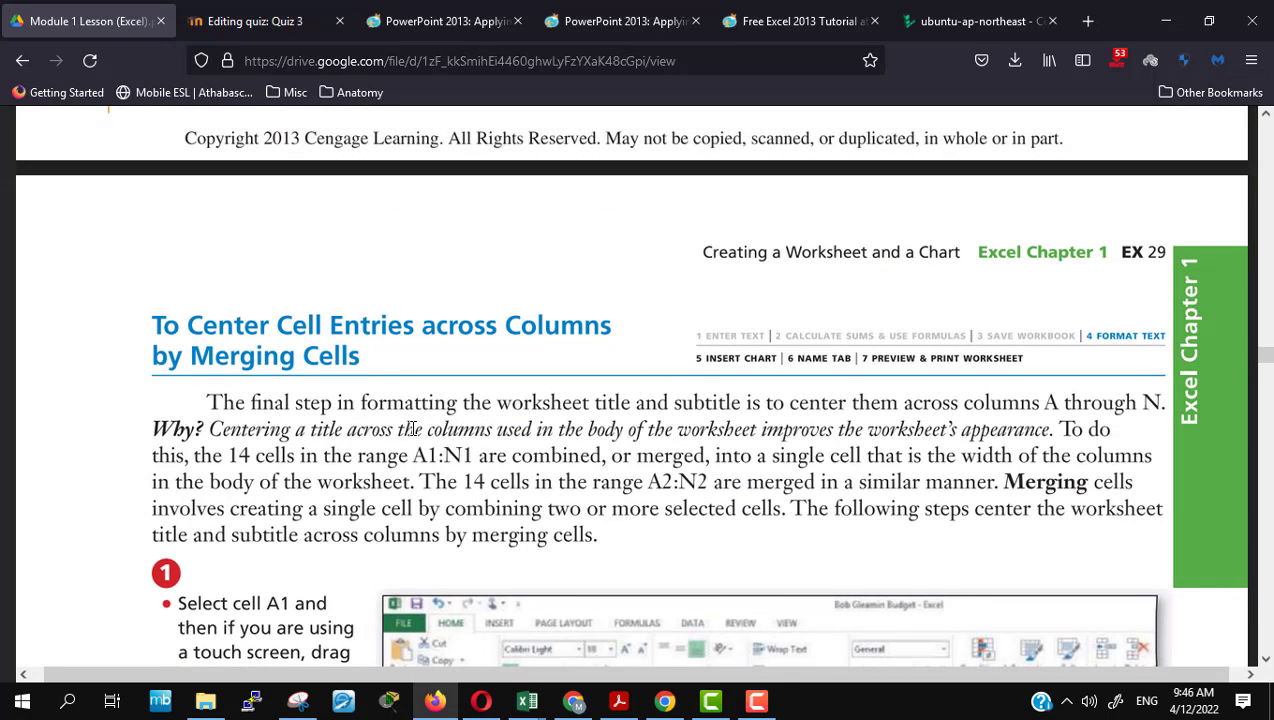
scroll(412, 428, "down", 4)
Step: Merge and center the Personal Budget Worksheet title across A1:N1, then return to the lesson PDF
key("alt+Tab")
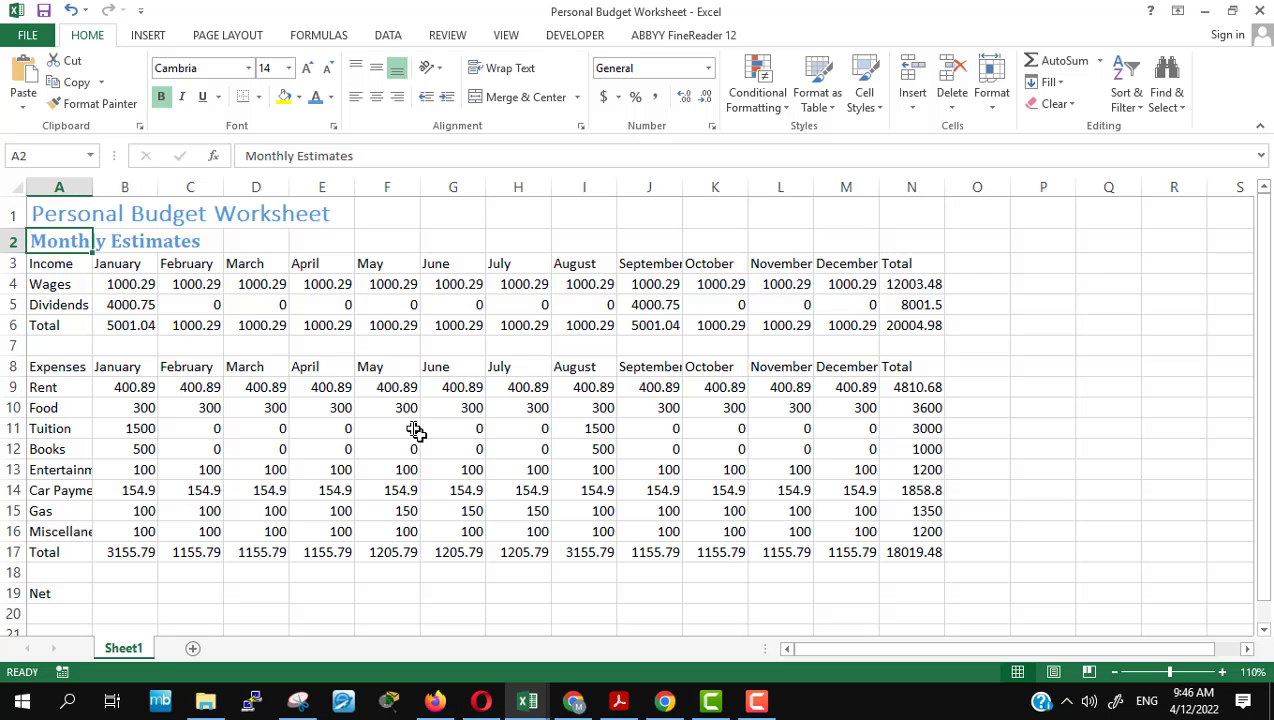
left_click_drag(77, 211, 895, 186)
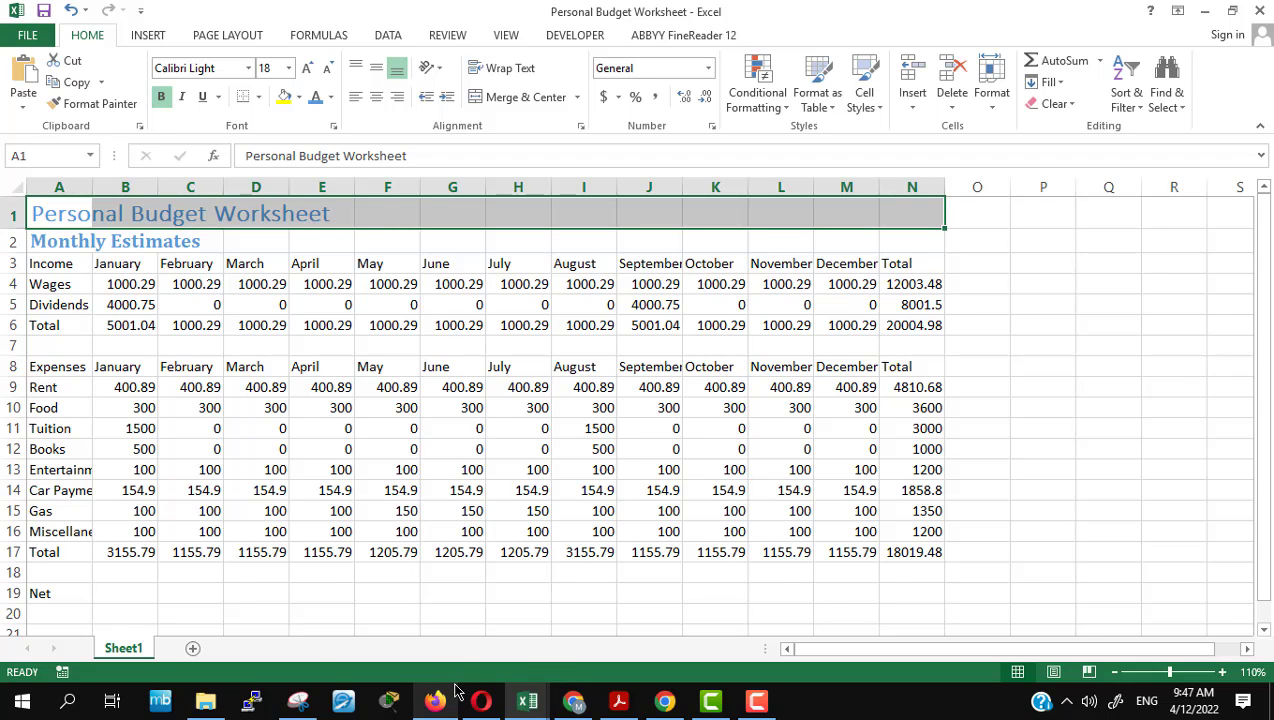
mouse_move(440, 698)
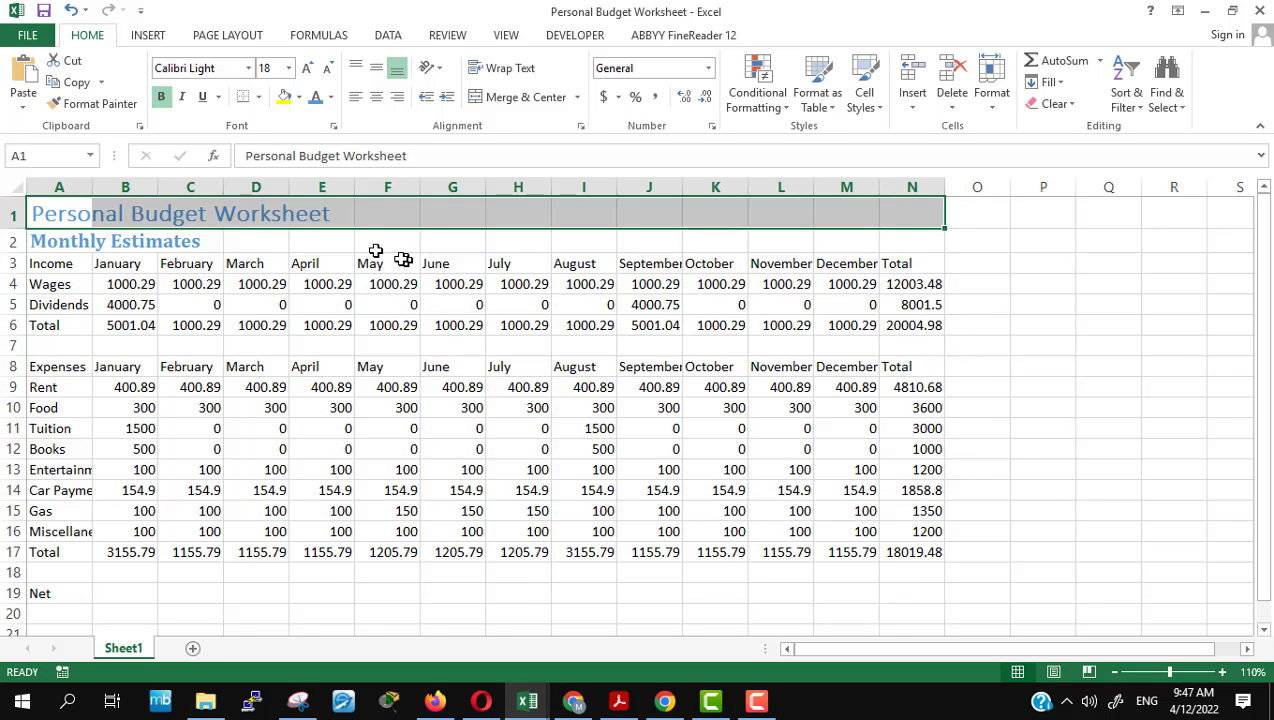
left_click(533, 97)
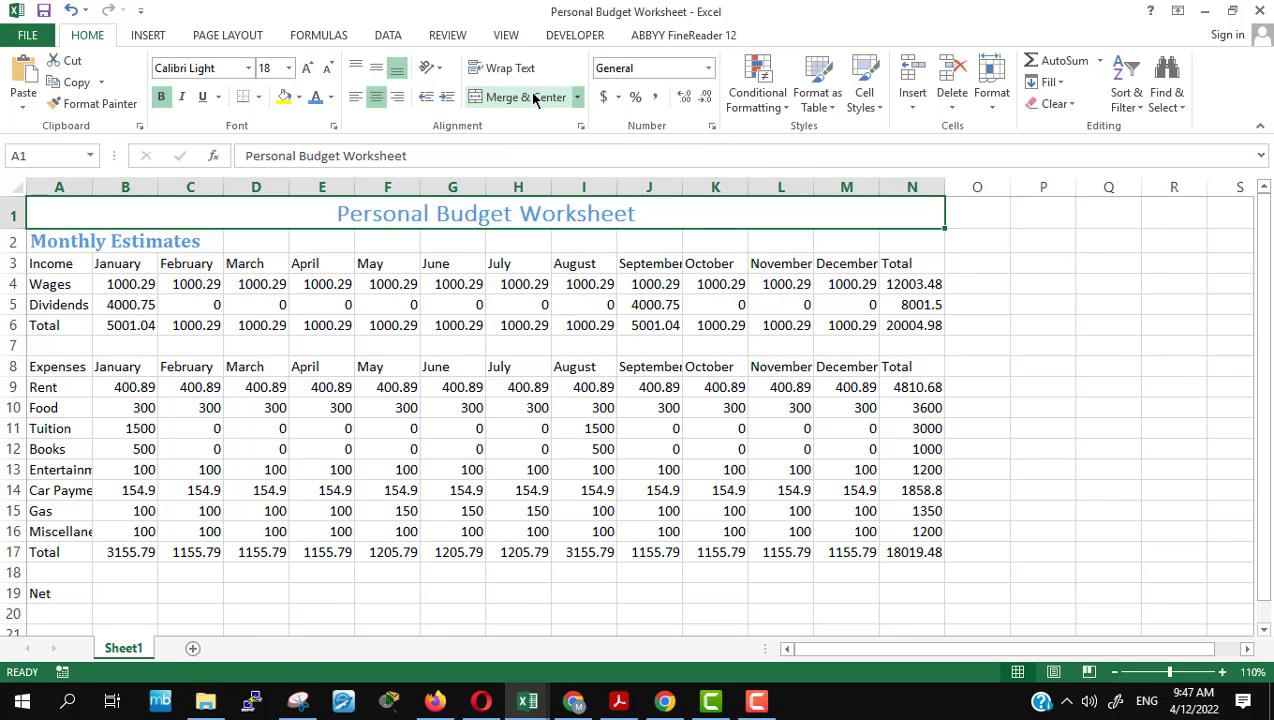
left_click(472, 608)
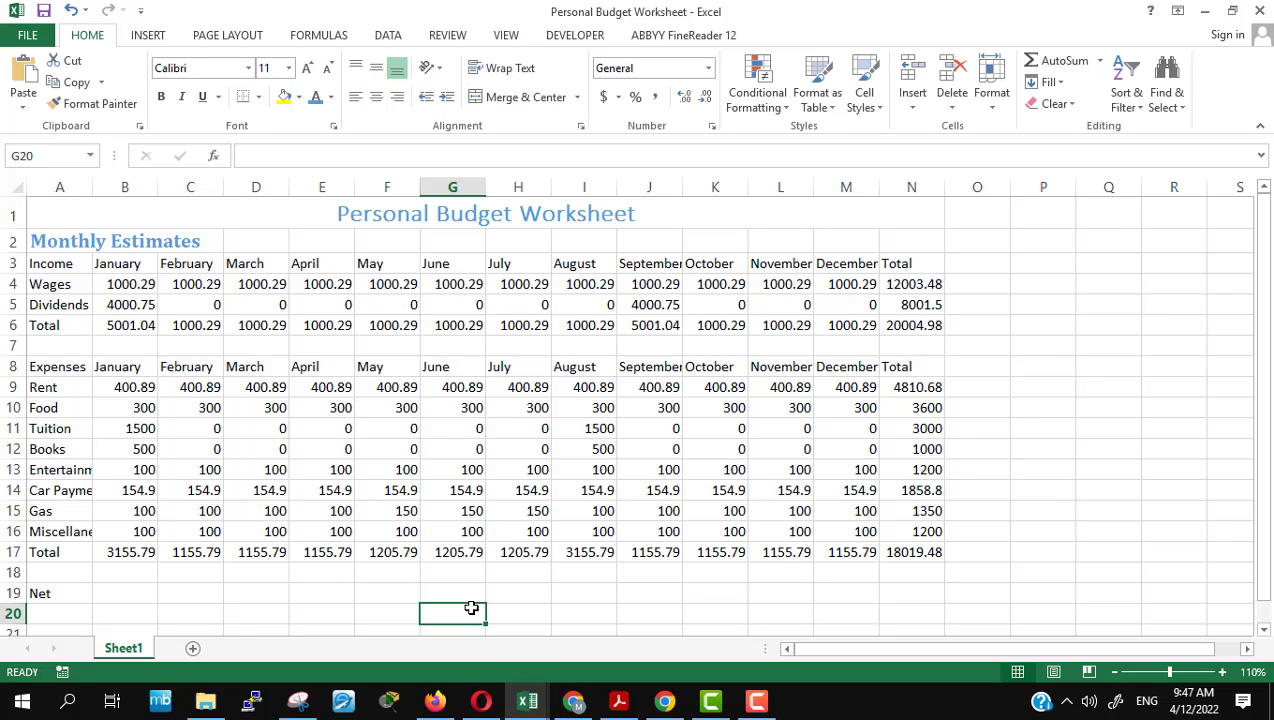
left_click(445, 708)
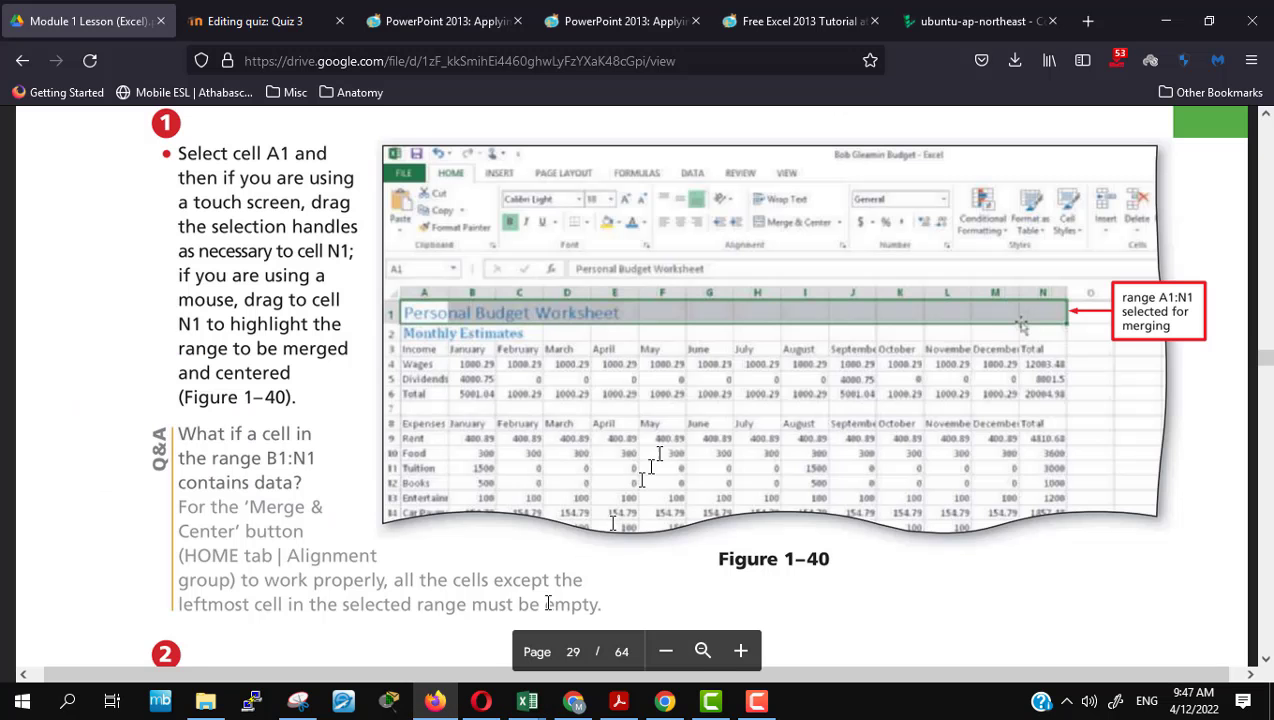
Step: Read Figures 1-41 and 1-42 in the PDF, then bring the budget workbook back
scroll(551, 466, "down", 5)
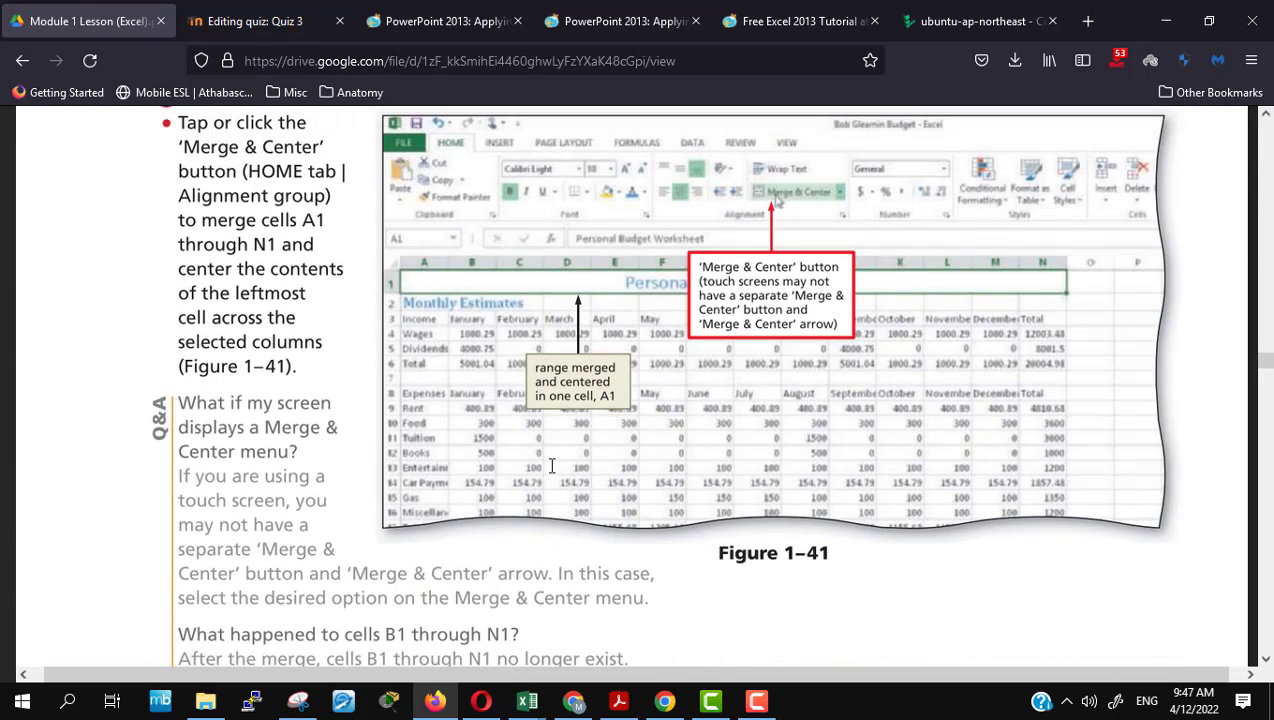
scroll(551, 466, "down", 4)
scroll(551, 466, "down", 5)
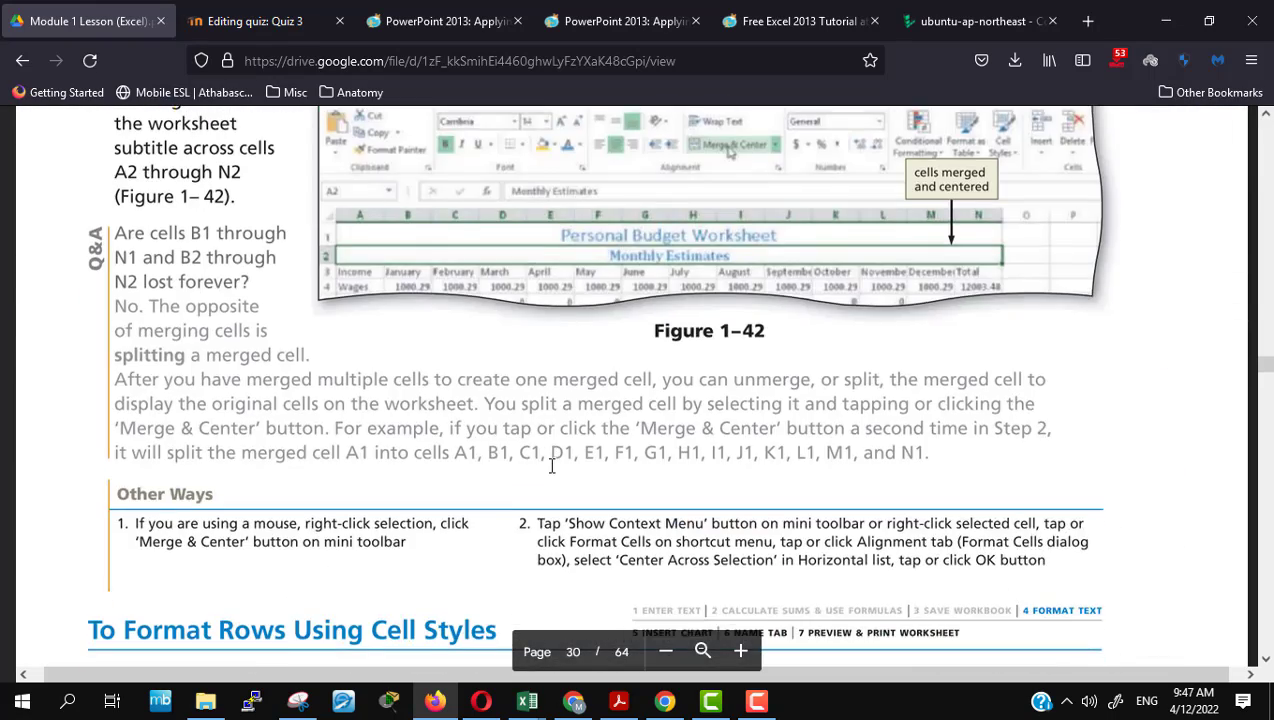
scroll(551, 466, "up", 2)
scroll(551, 466, "down", 2)
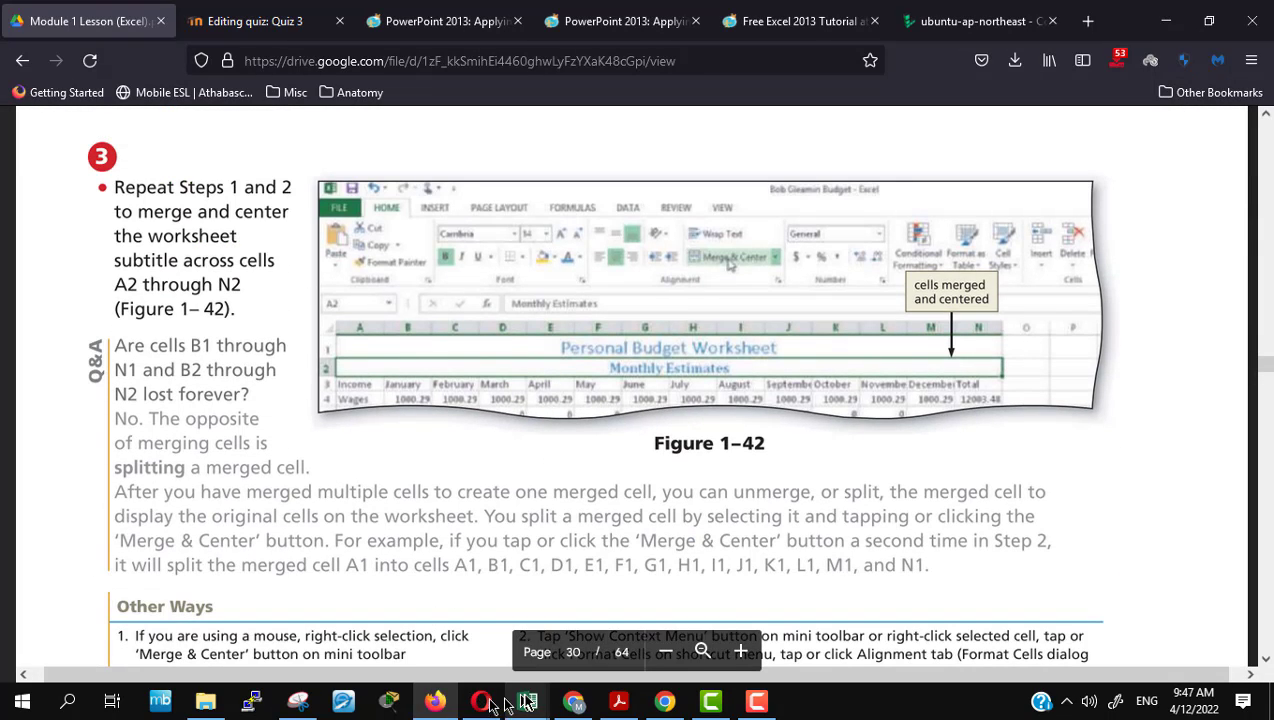
mouse_move(527, 690)
left_click(590, 618)
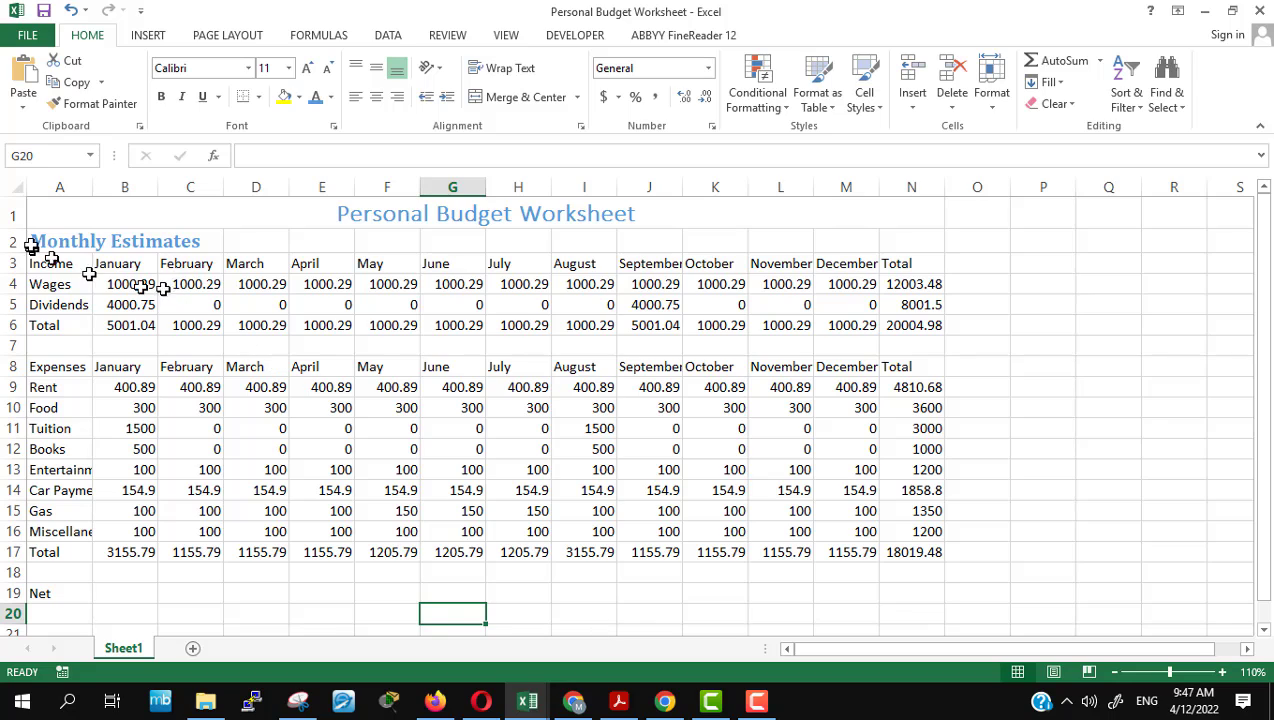
Step: Merge and center Monthly Estimates across A2:N2, then switch back to the lesson PDF
left_click_drag(37, 242, 904, 245)
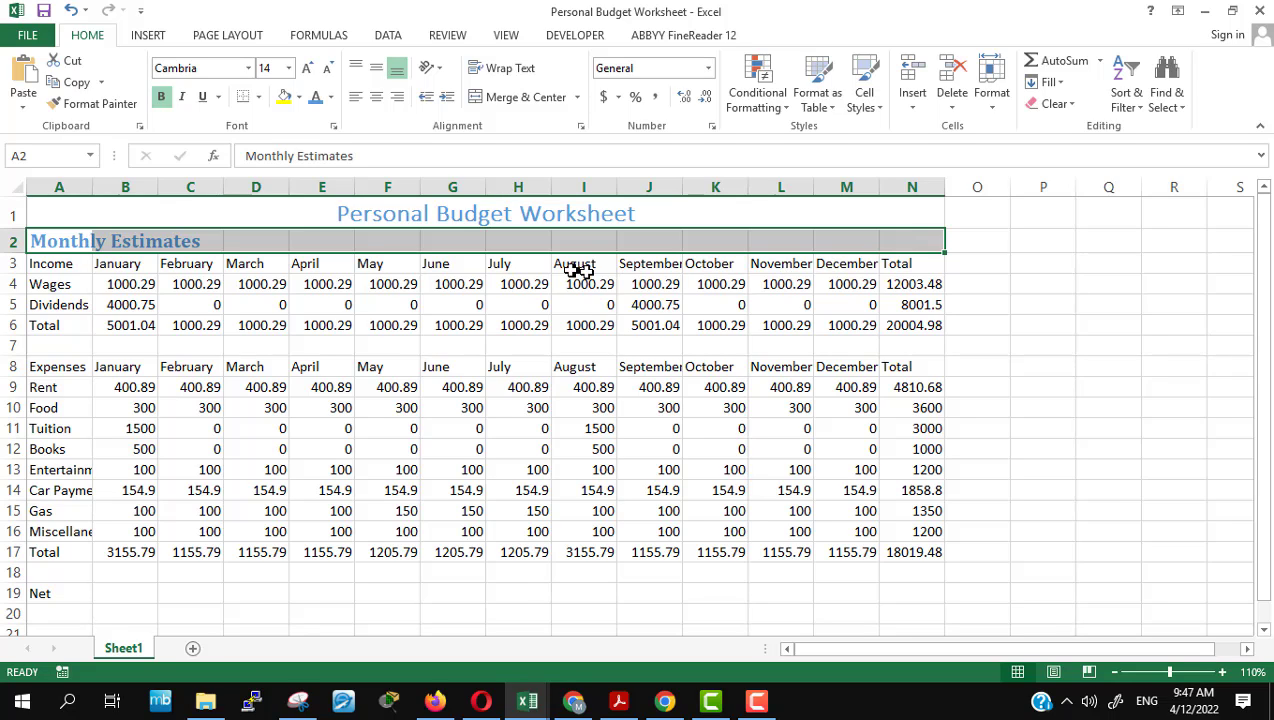
left_click(500, 97)
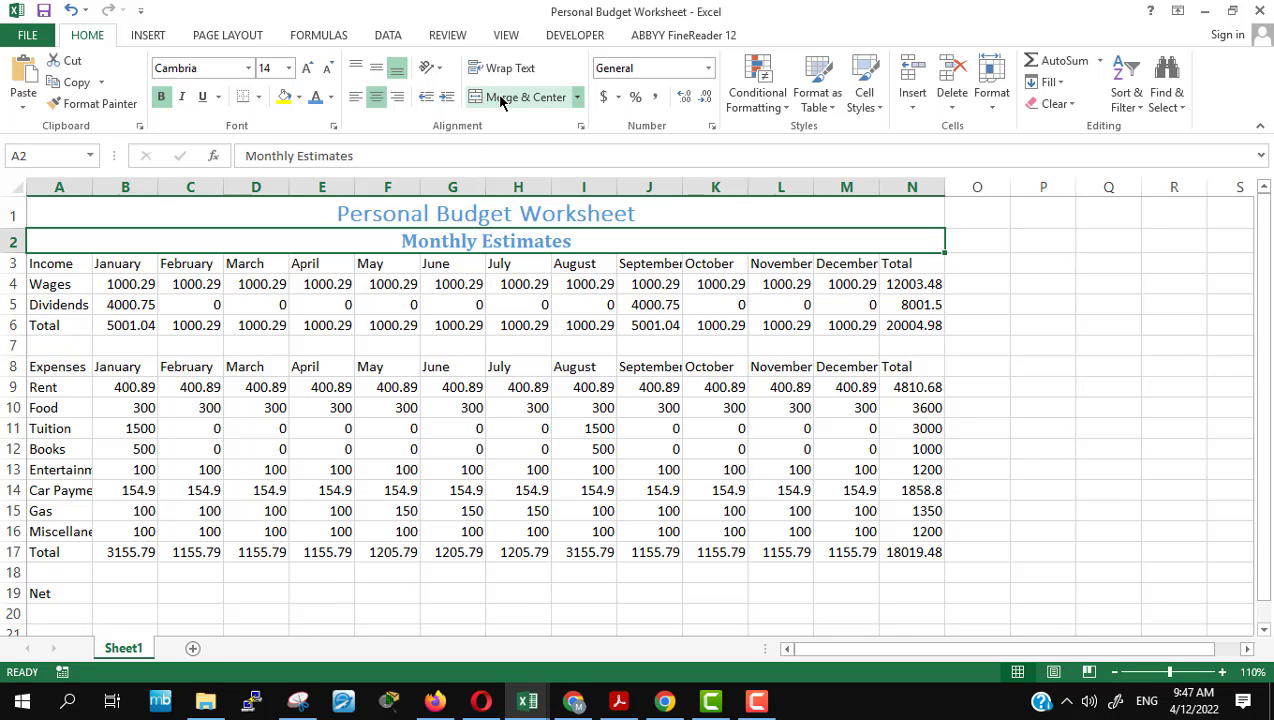
left_click(535, 612)
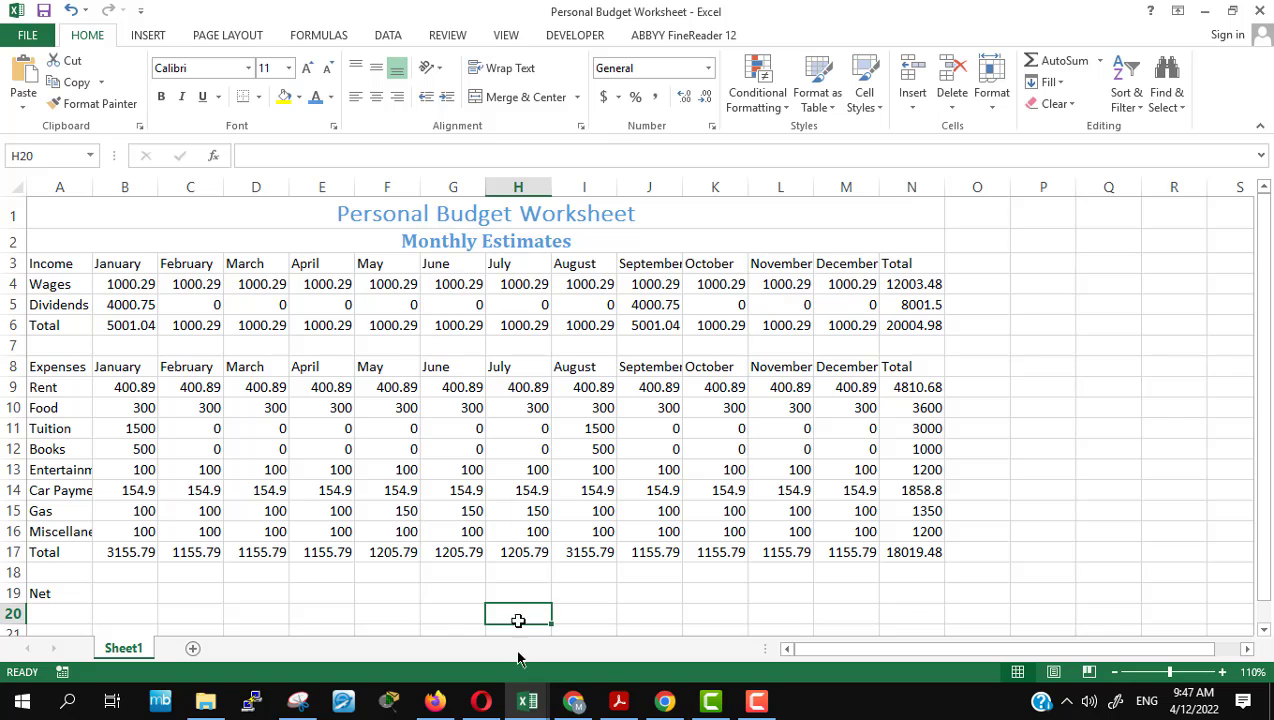
left_click(435, 701)
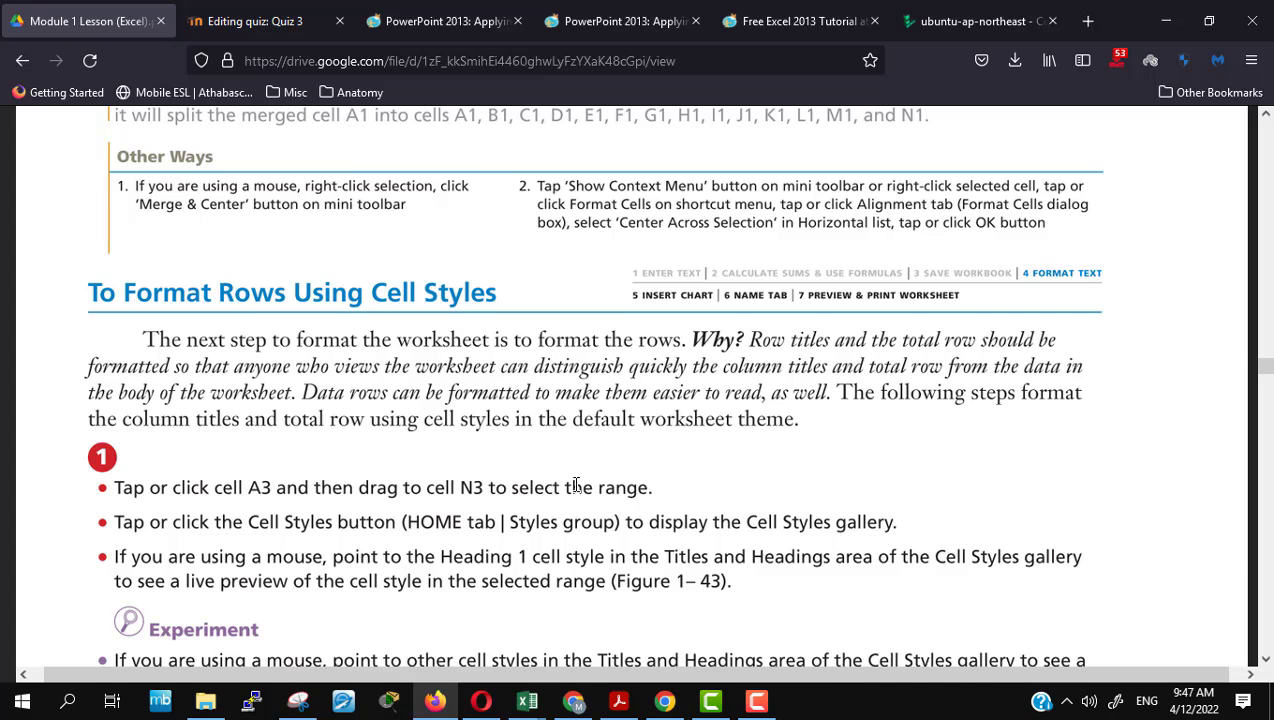
Step: Read the PDF's cell styles step 1 and Figure 1–43
scroll(576, 486, "down", 2)
scroll(576, 486, "down", 8)
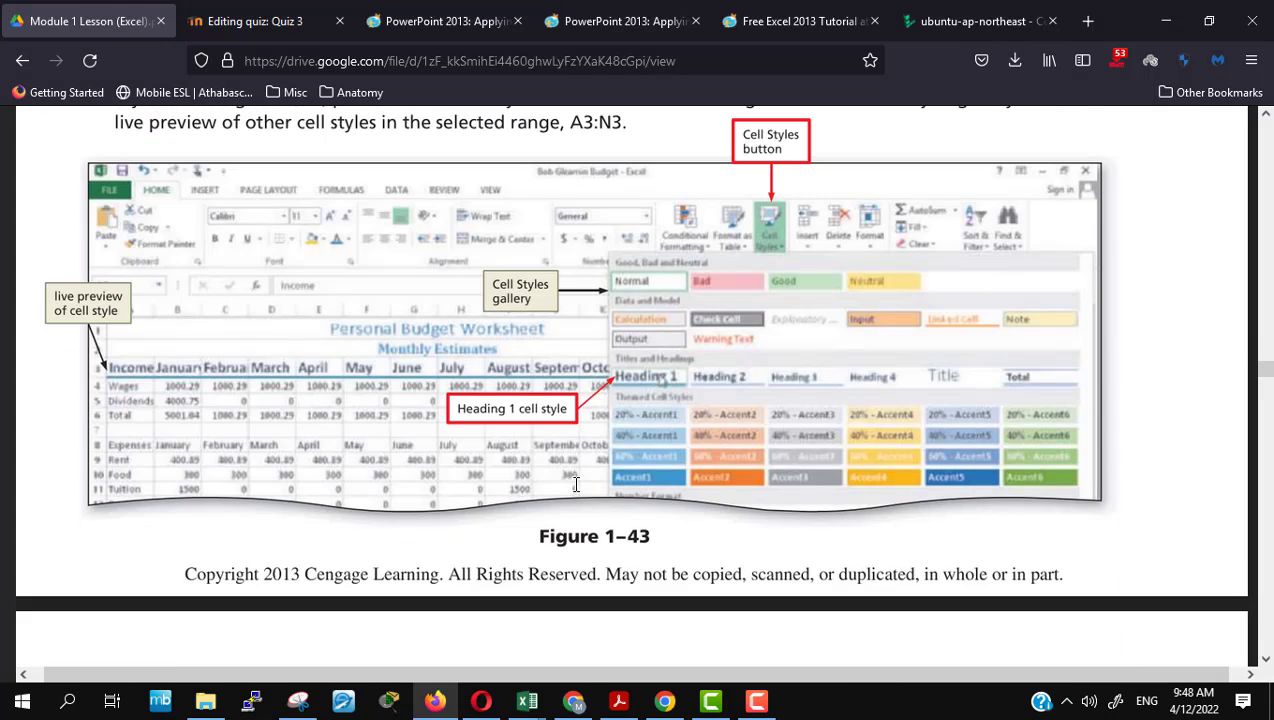
scroll(576, 486, "up", 1)
scroll(576, 486, "up", 5)
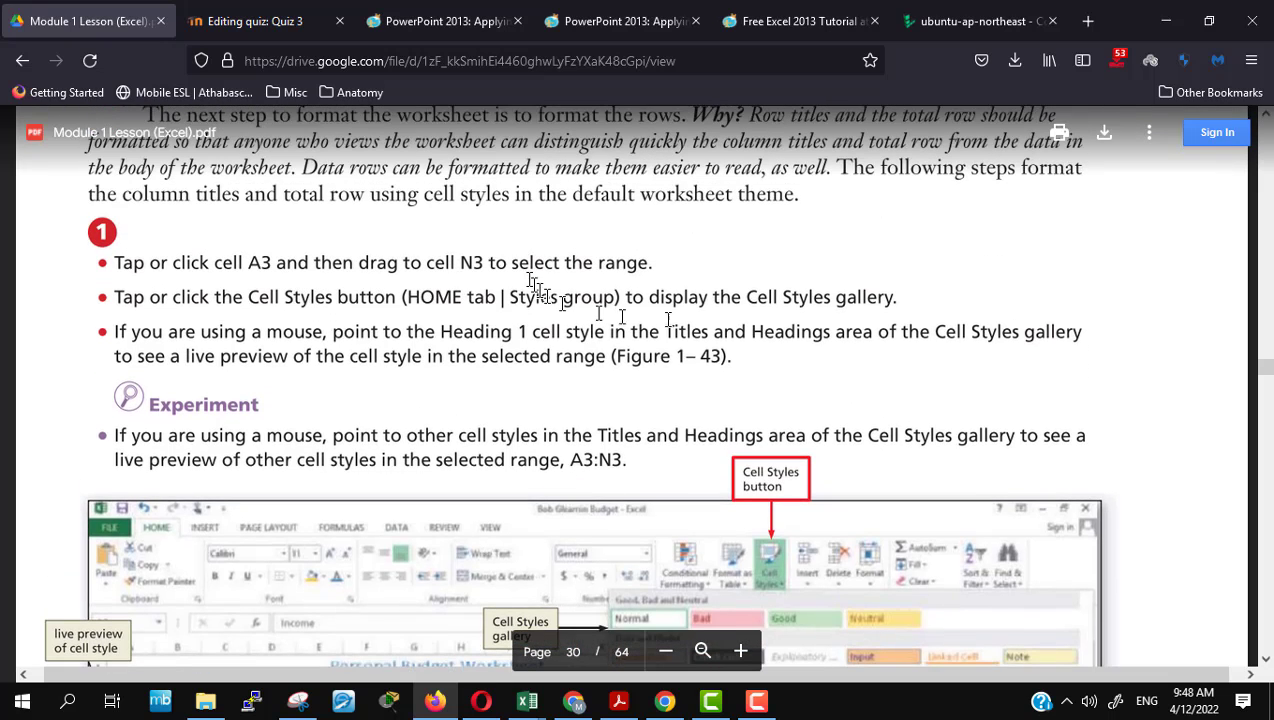
scroll(860, 364, "down", 2)
scroll(873, 362, "down", 2)
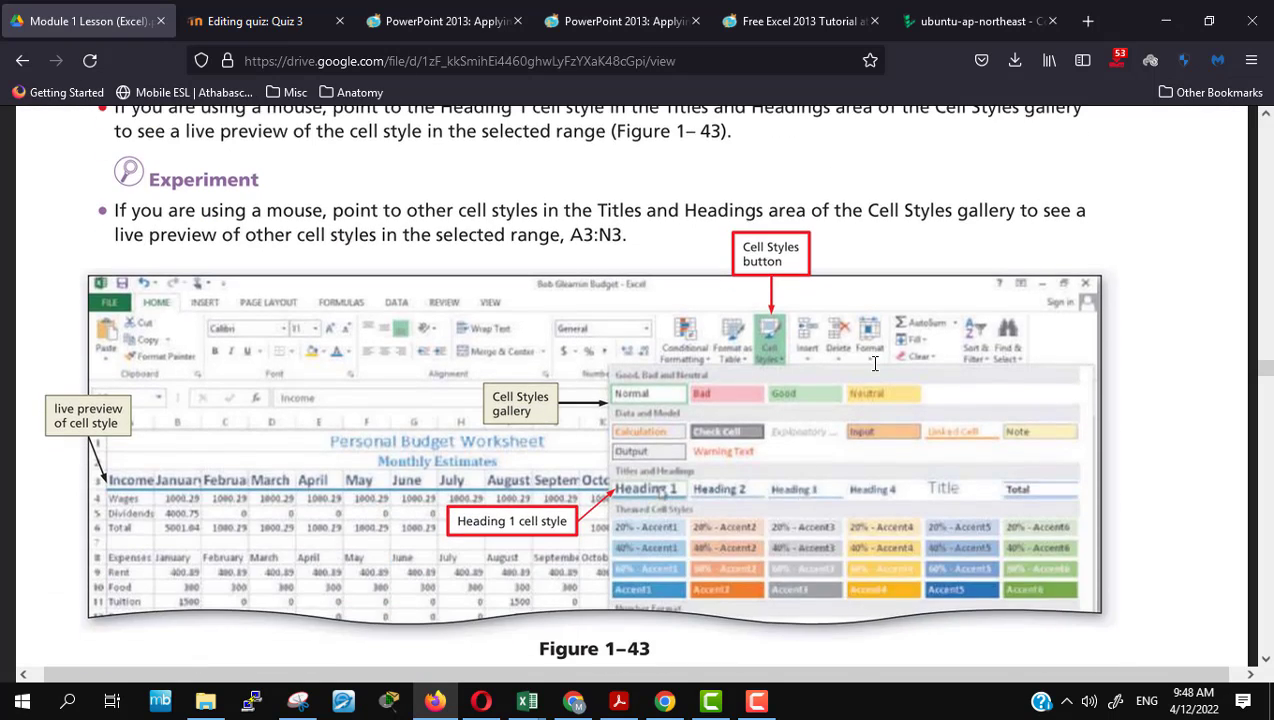
scroll(875, 364, "up", 2)
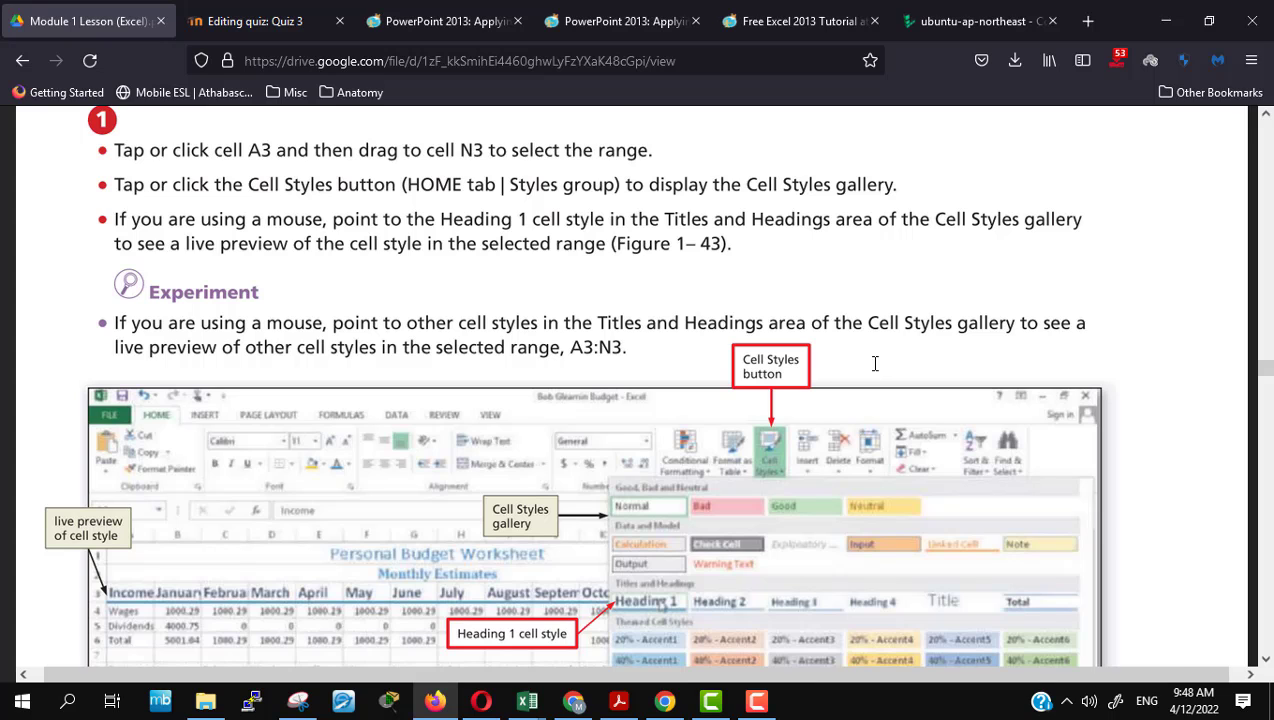
scroll(875, 364, "down", 5)
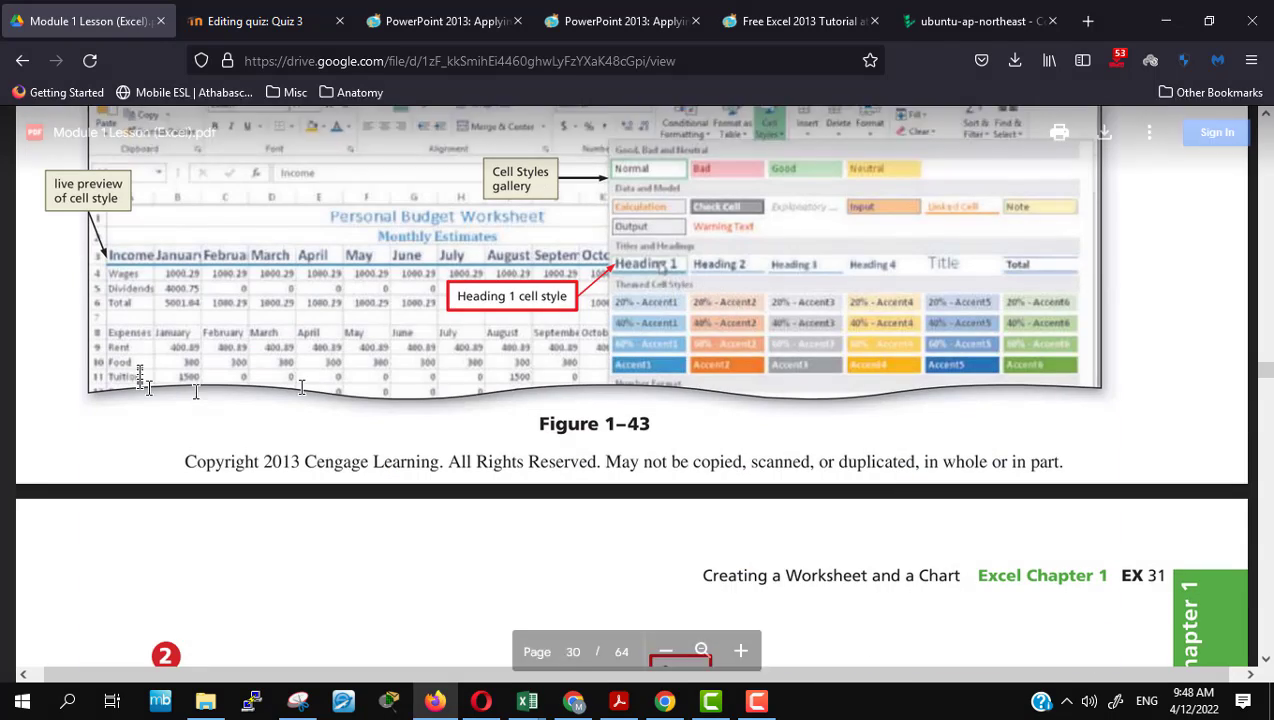
scroll(591, 421, "up", 7)
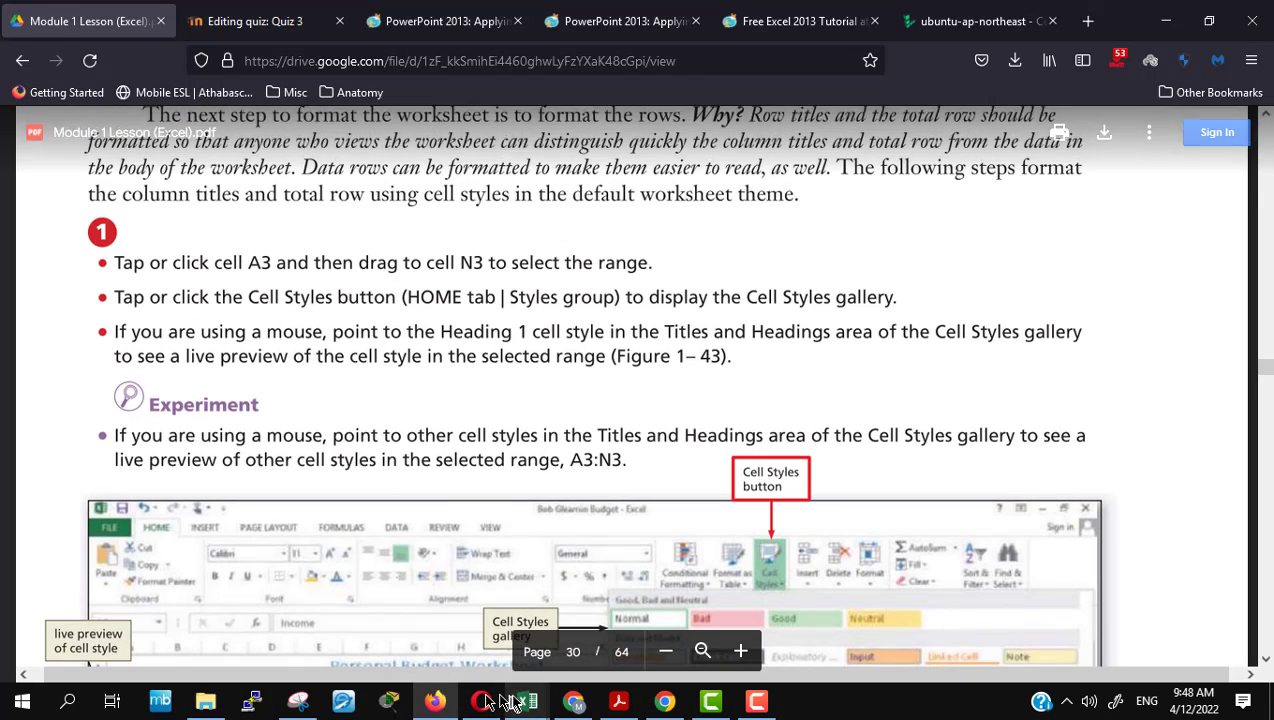
Step: Give the row 3 titles A3:N3, Income through Total, the Heading 1 cell style
mouse_move(527, 704)
left_click(616, 616)
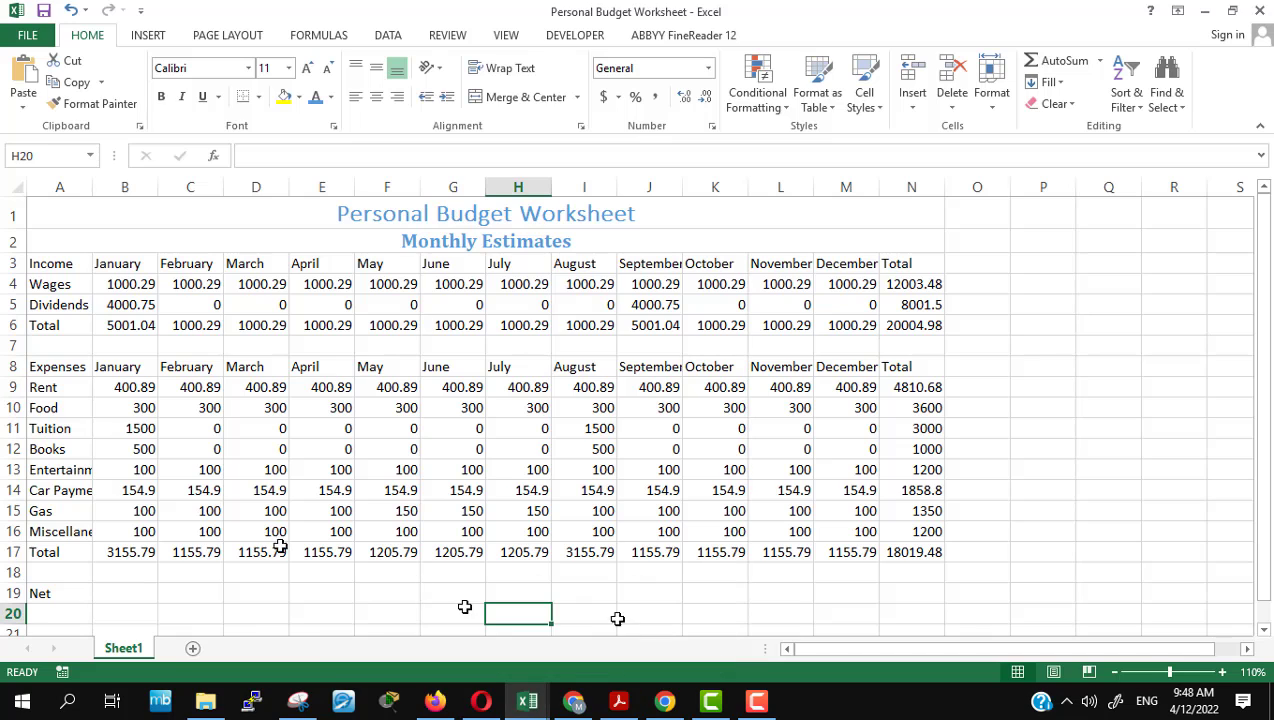
left_click(57, 264)
left_click_drag(57, 264, 885, 264)
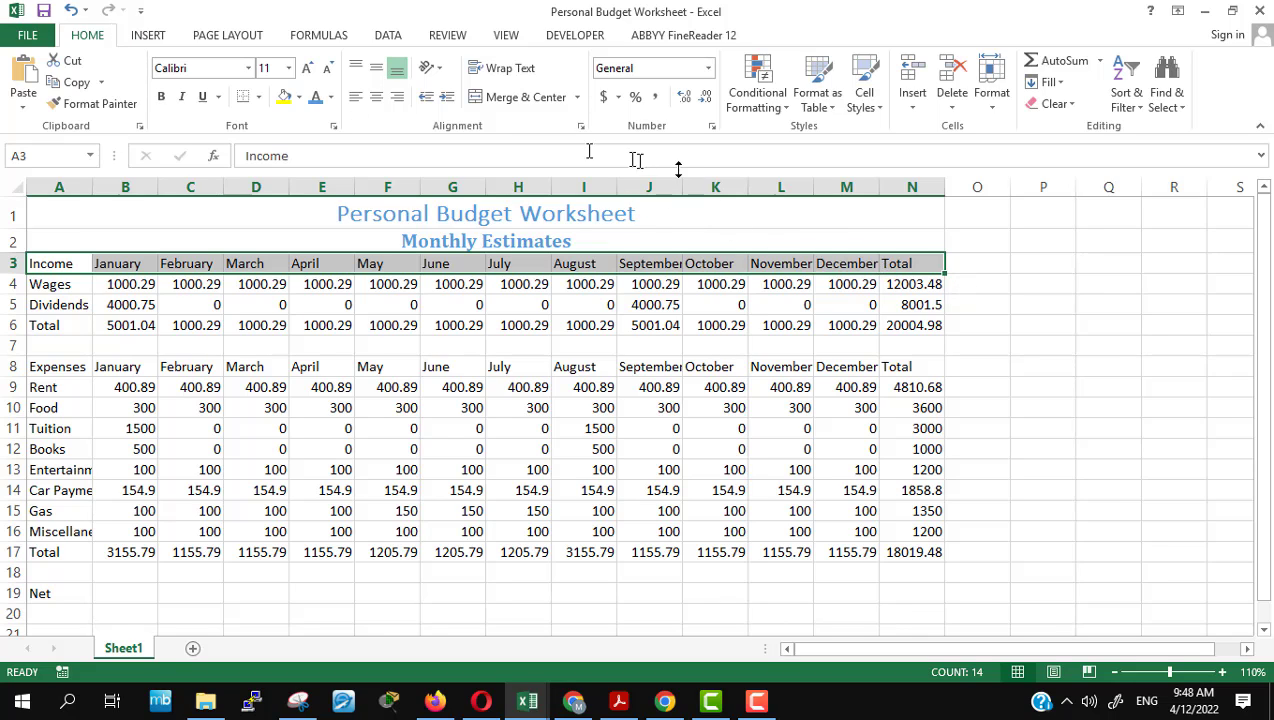
left_click(882, 106)
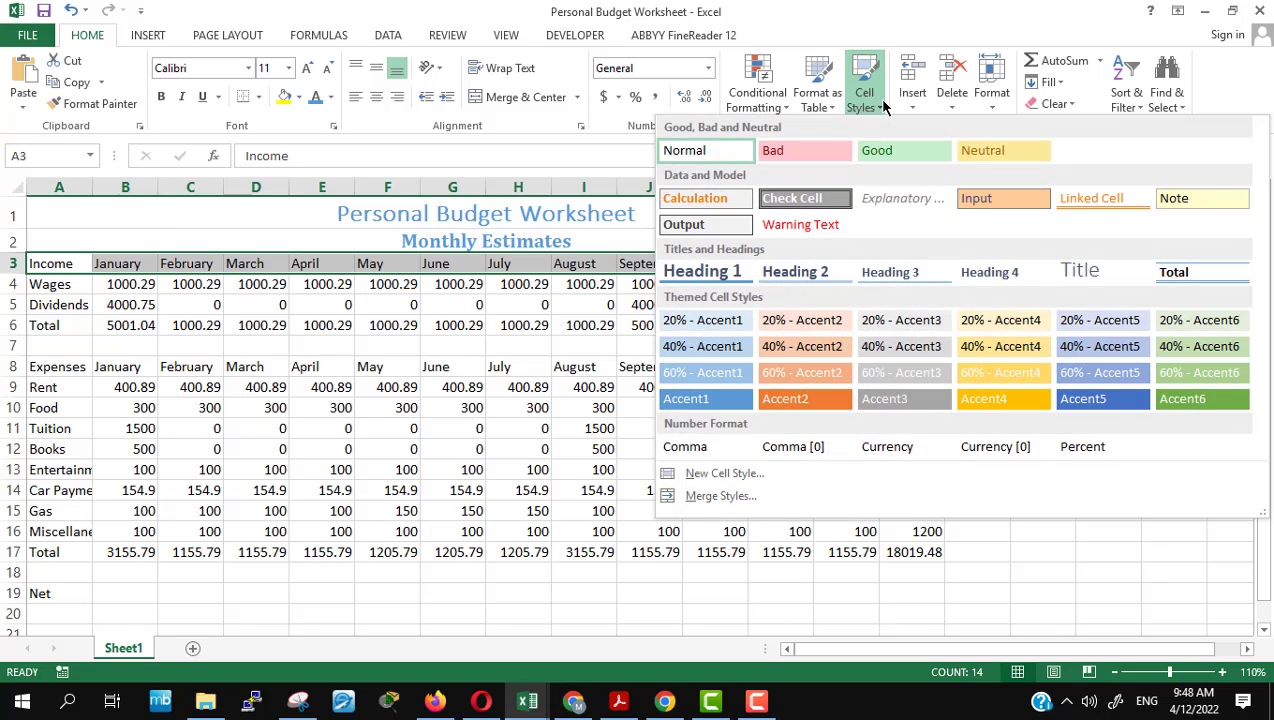
left_click(700, 278)
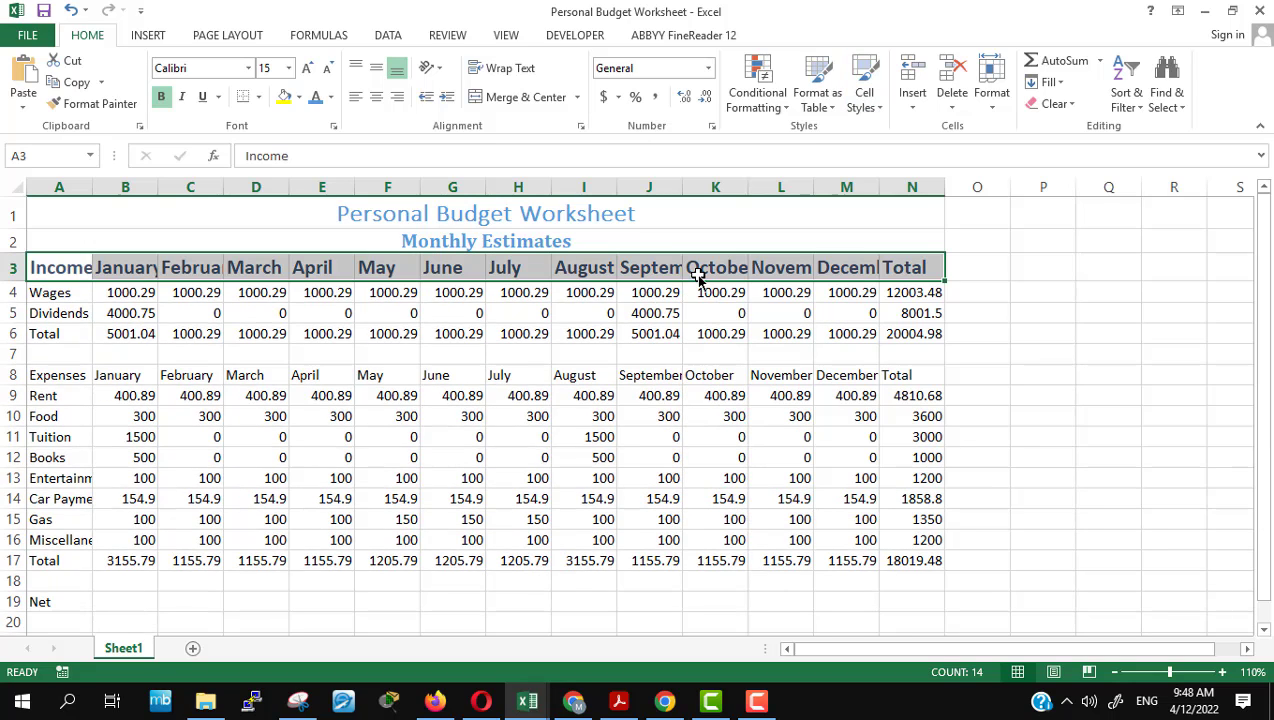
left_click(1045, 405)
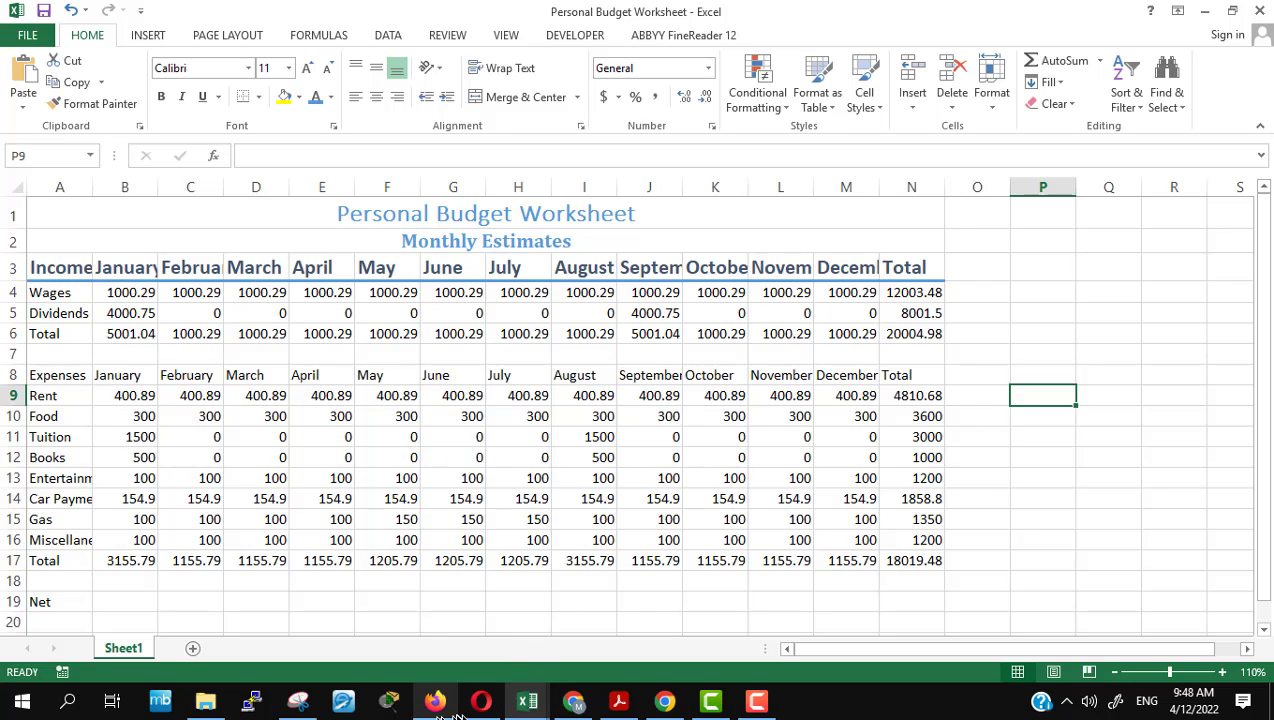
Step: Scroll the lesson PDF to page 31, step 3 on styling A8:N8 as Heading 1
left_click(435, 701)
scroll(659, 493, "down", 7)
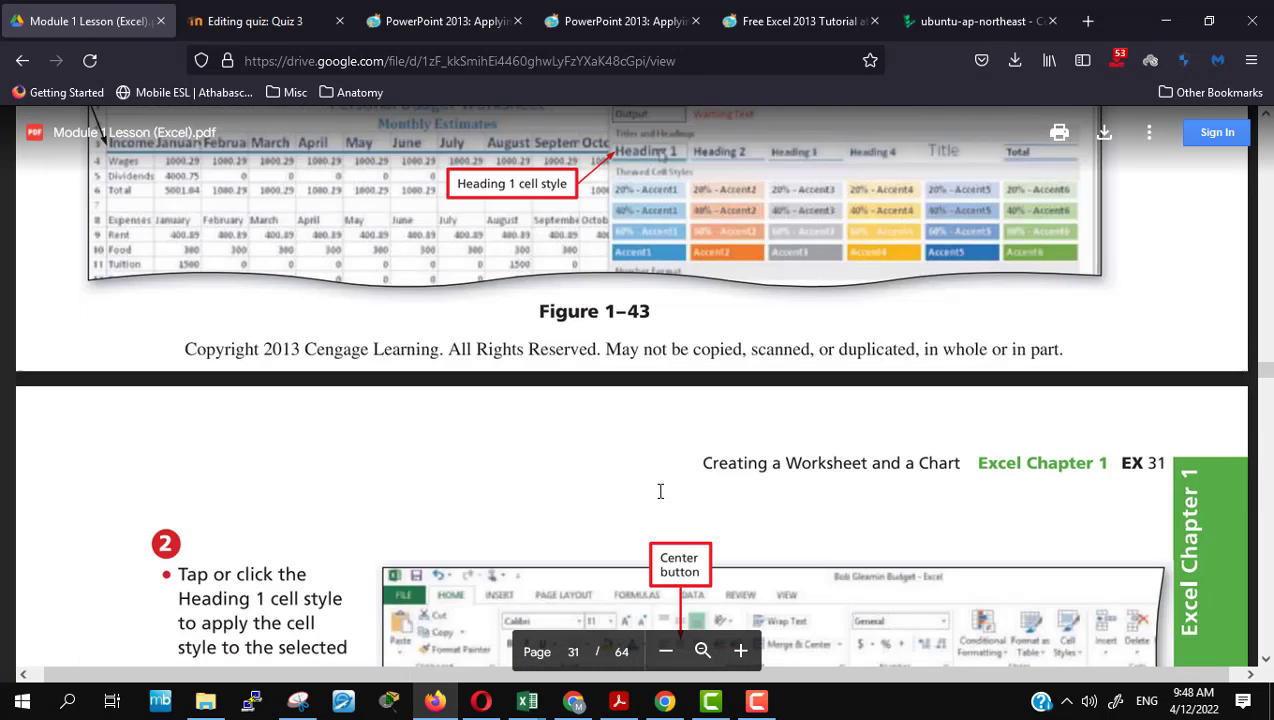
scroll(660, 490, "down", 4)
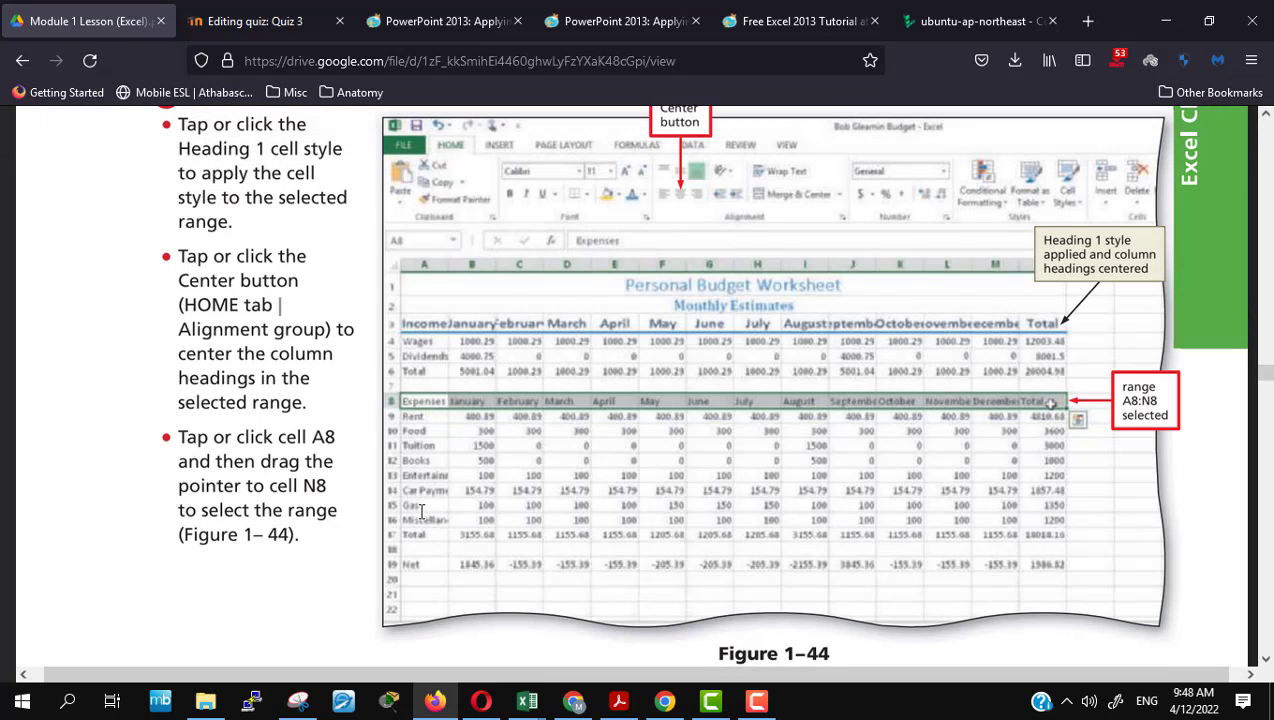
scroll(421, 512, "up", 2)
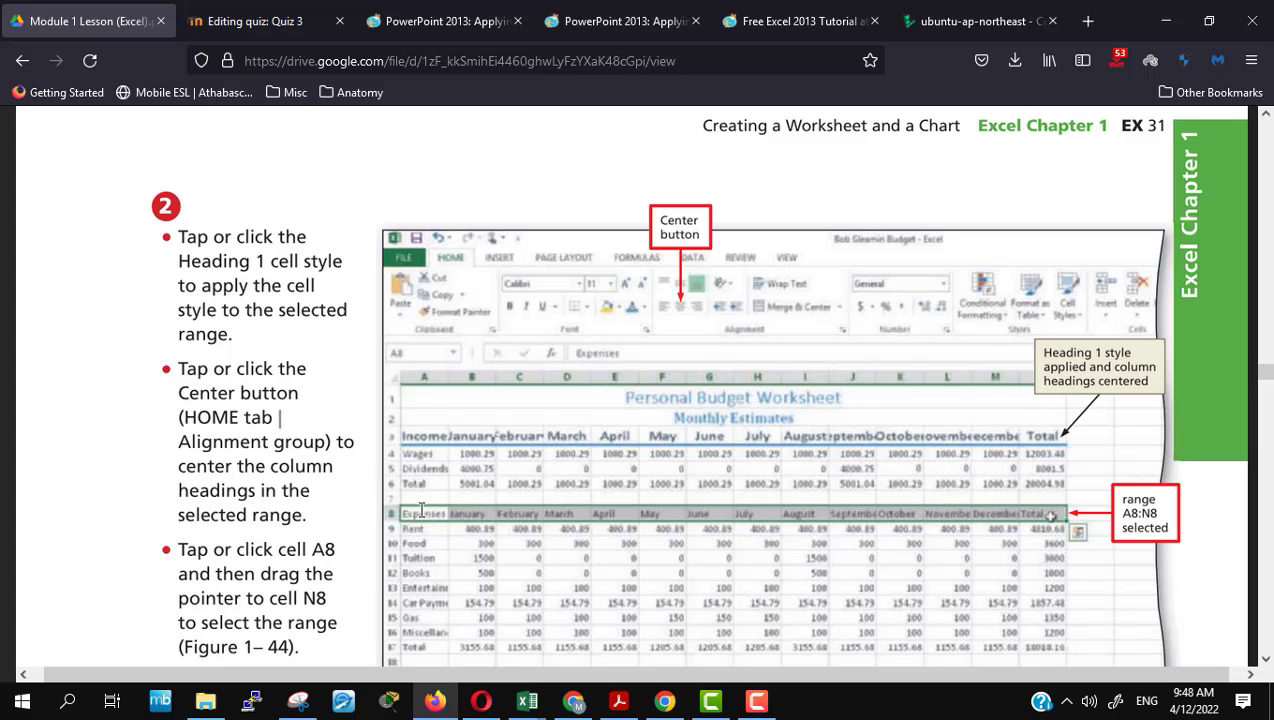
scroll(421, 510, "down", 3)
scroll(421, 510, "down", 2)
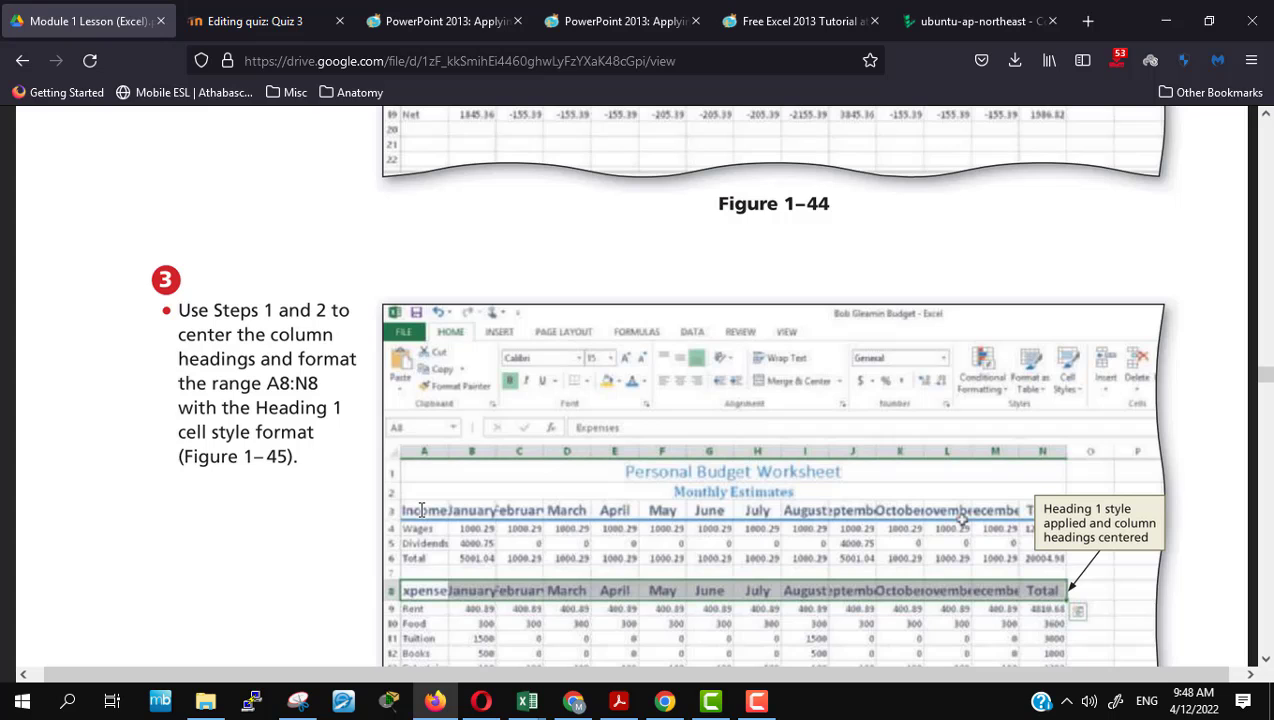
Step: Apply the Heading 1 cell style to the row 8 titles A8:N8, Expenses through Total
mouse_move(535, 698)
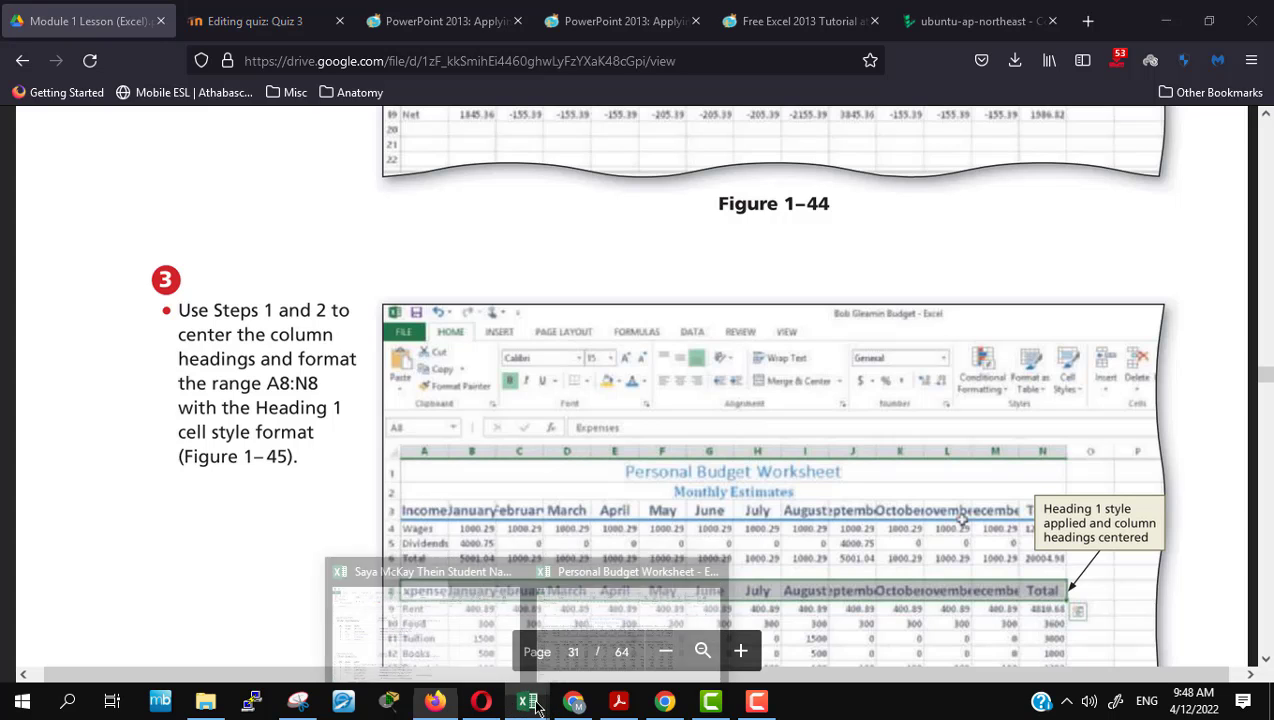
left_click(565, 648)
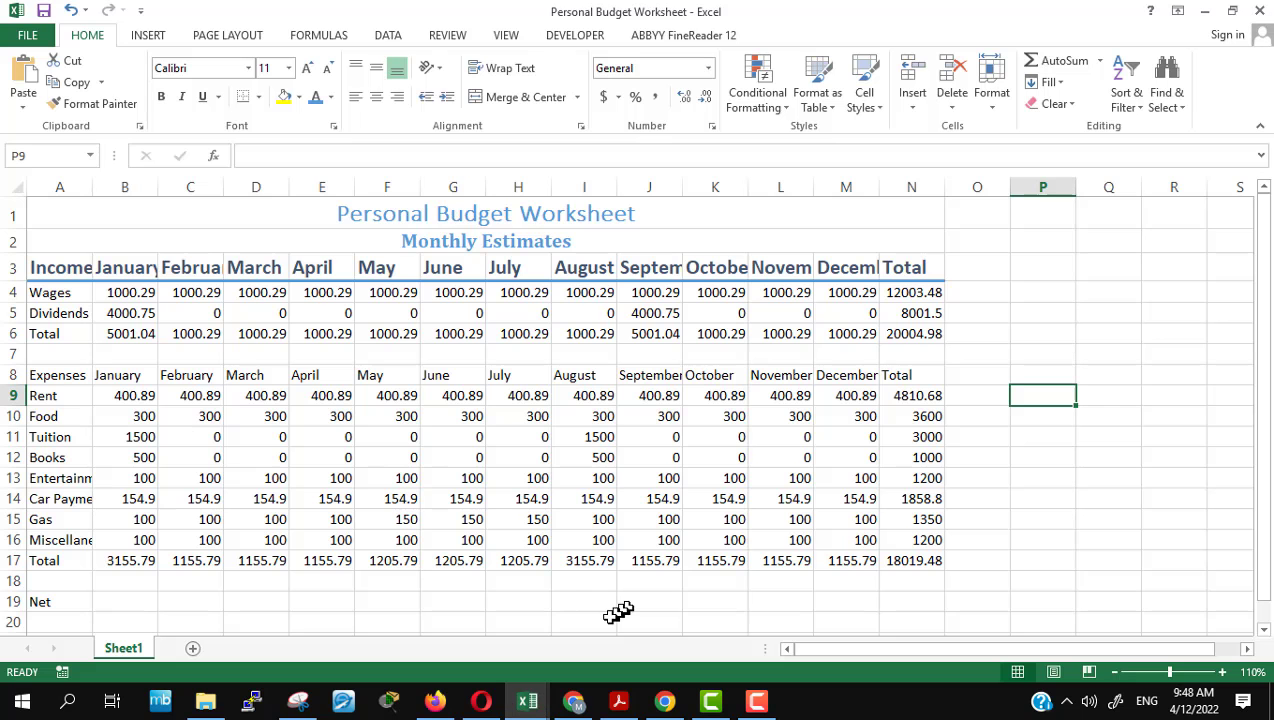
left_click(76, 378)
left_click_drag(78, 380, 900, 376)
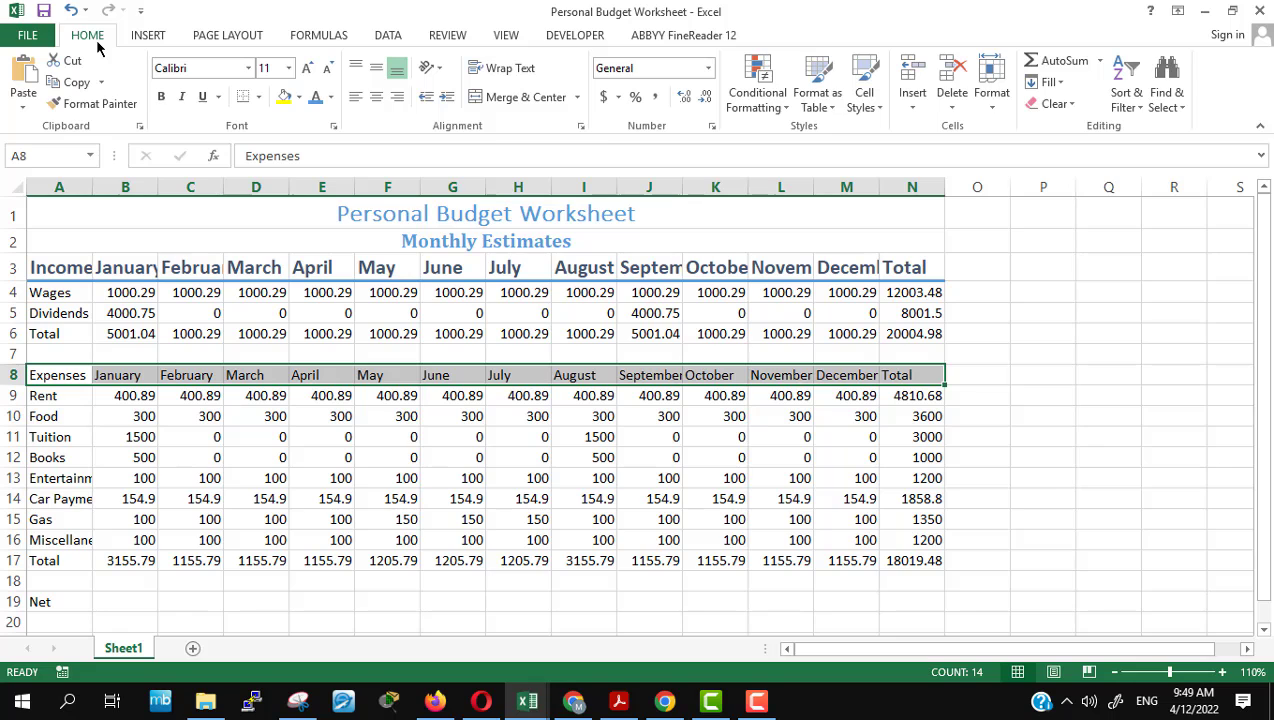
left_click(878, 97)
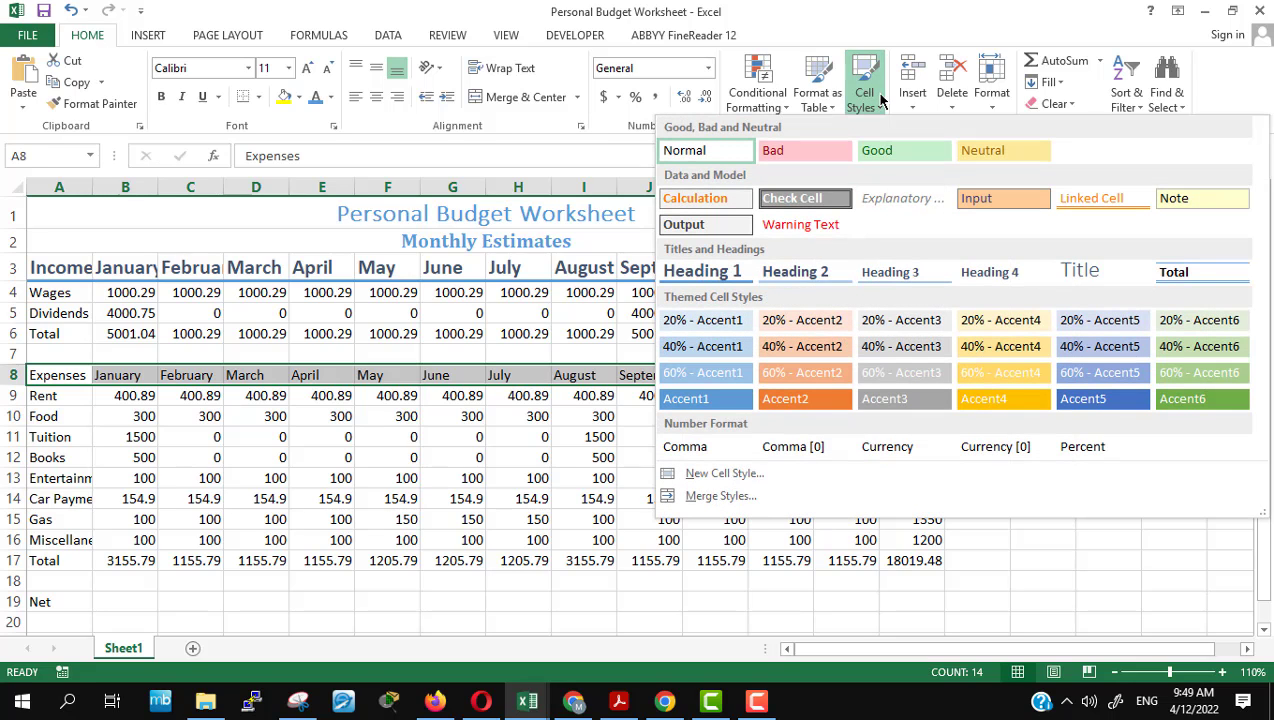
left_click(705, 274)
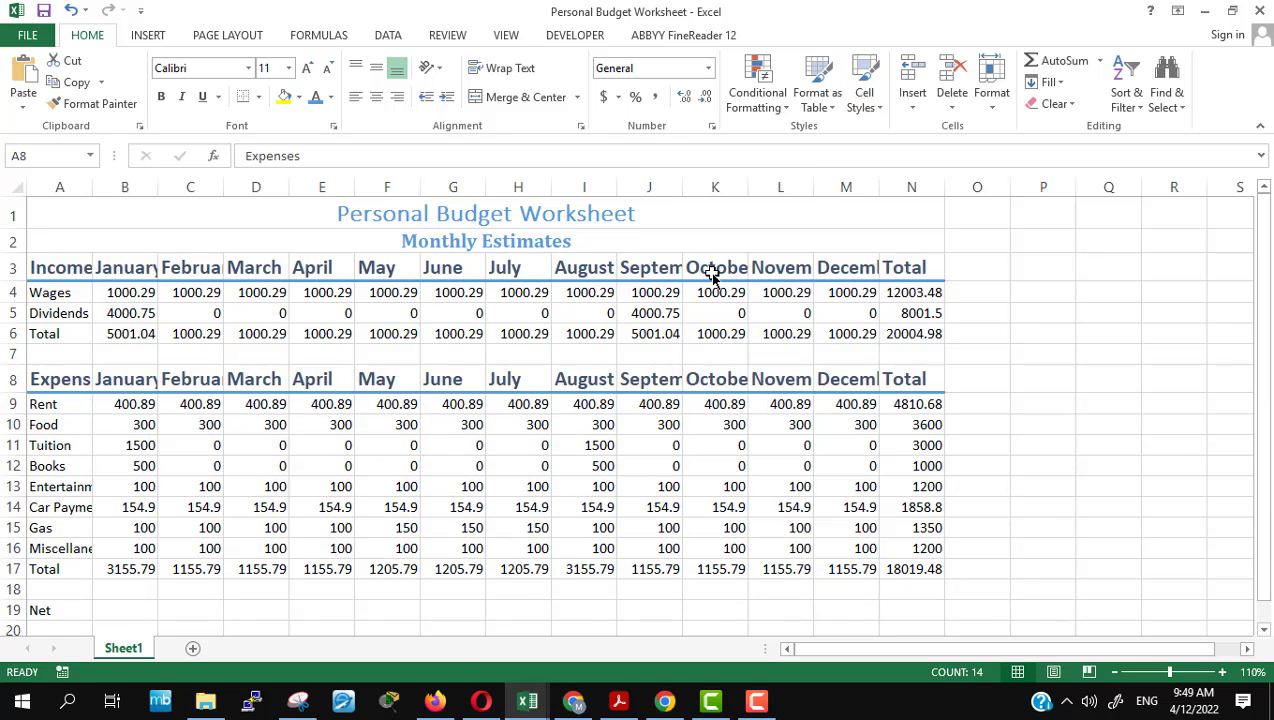
left_click(1055, 529)
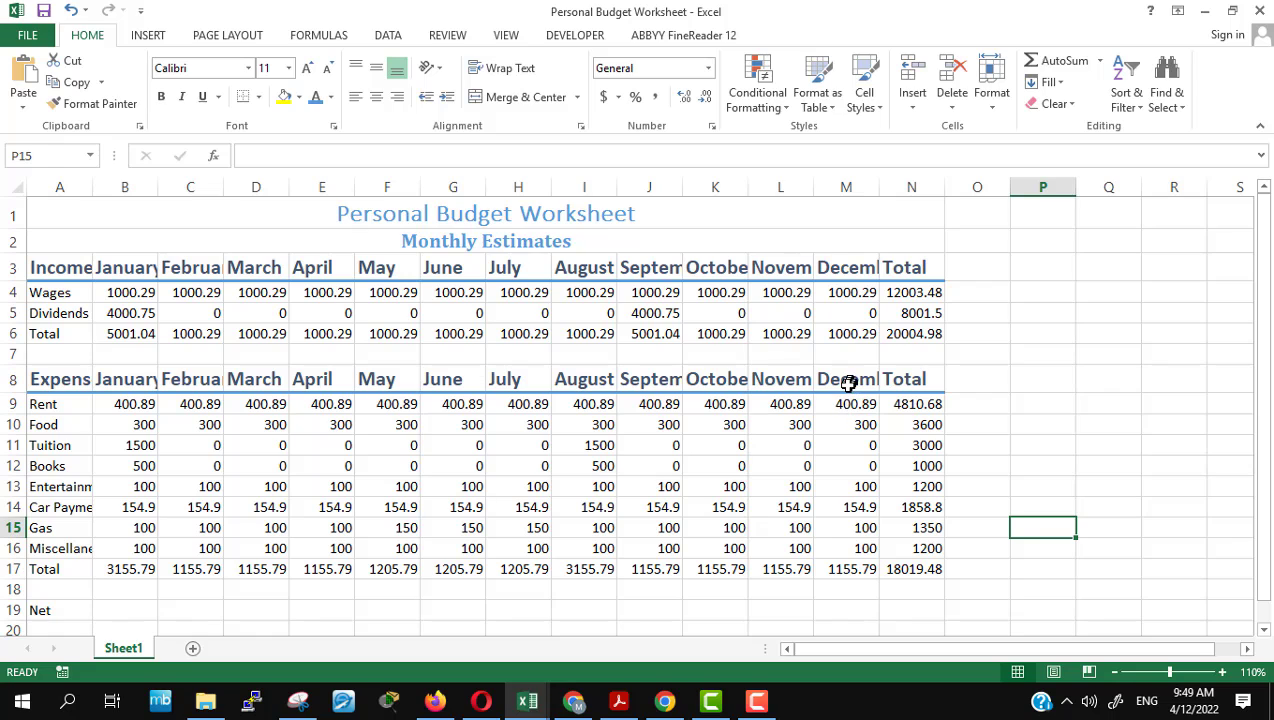
mouse_move(615, 705)
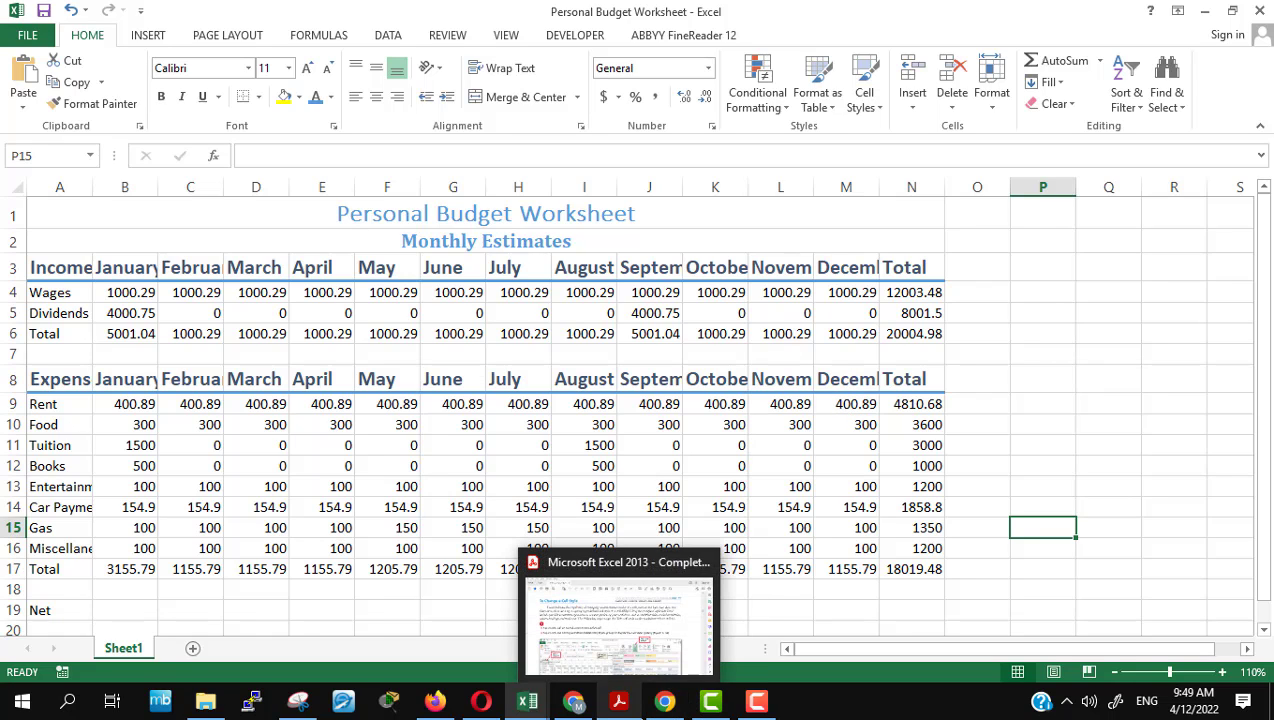
mouse_move(527, 705)
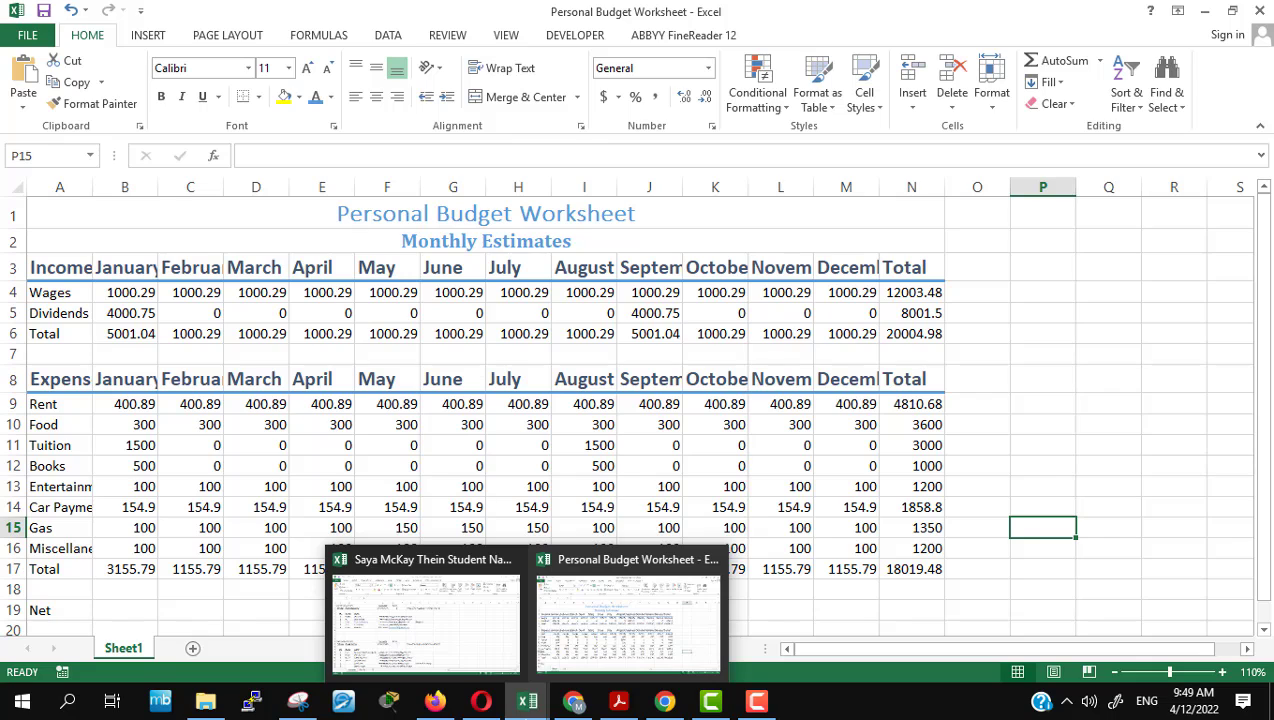
Step: Scroll the PDF lesson to page 32's step 4 and Figure 1–46 on Total and Accent styles
left_click(434, 701)
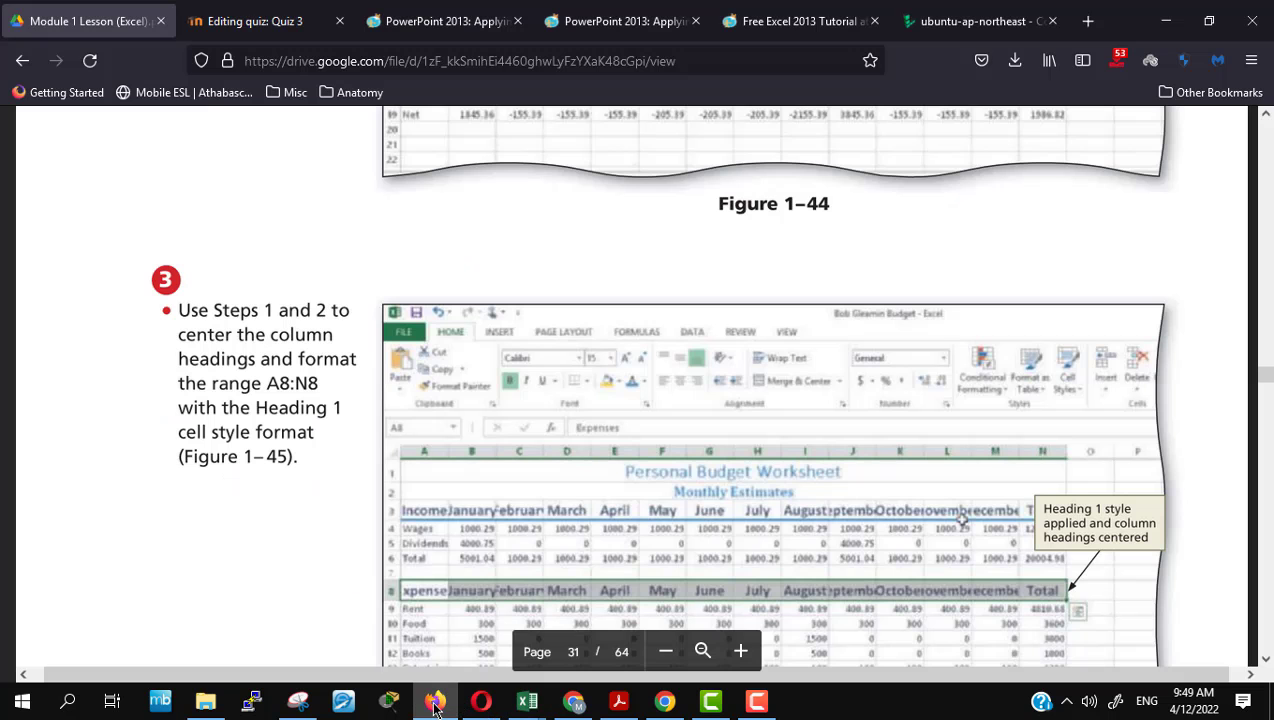
scroll(816, 505, "down", 5)
scroll(818, 506, "up", 3)
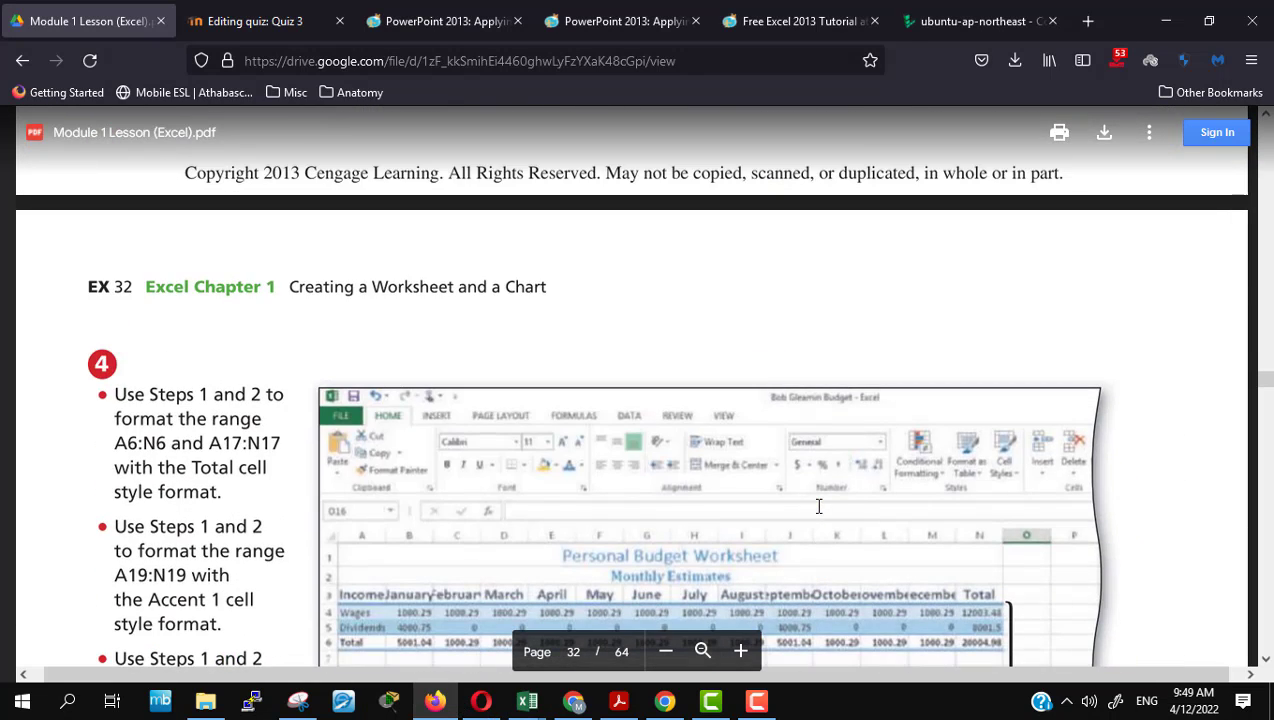
scroll(818, 506, "down", 2)
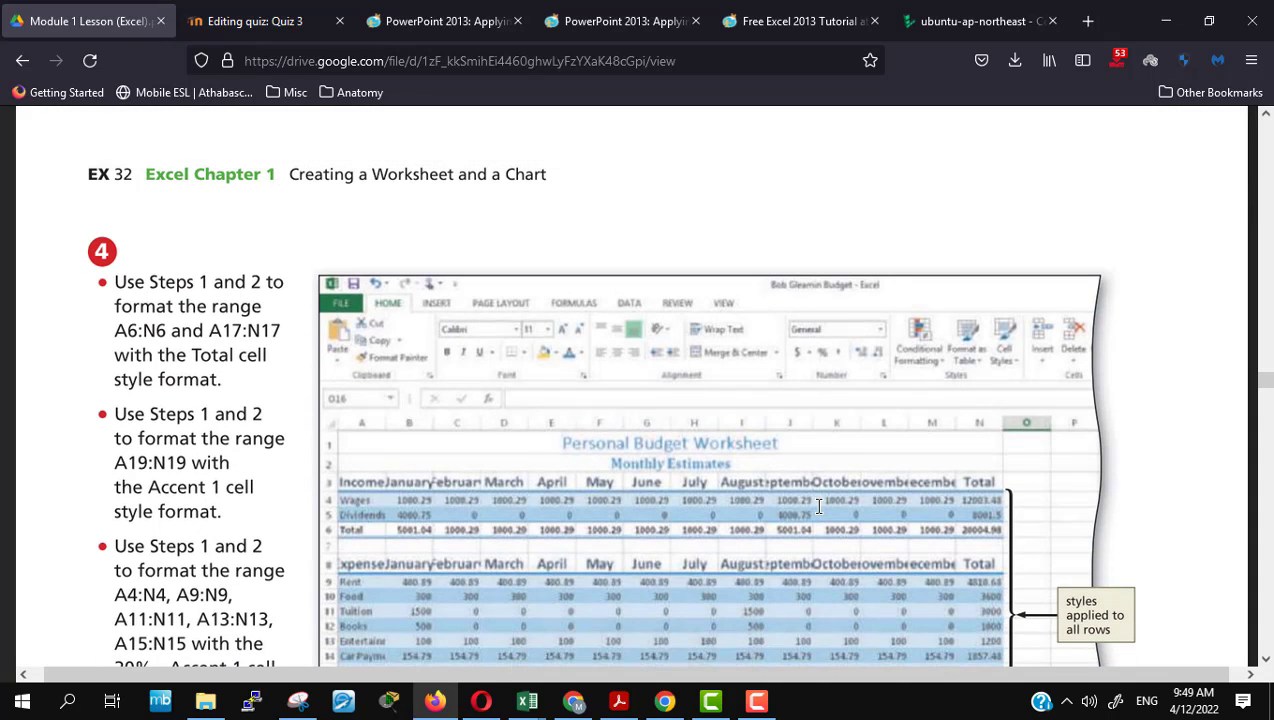
scroll(818, 506, "down", 2)
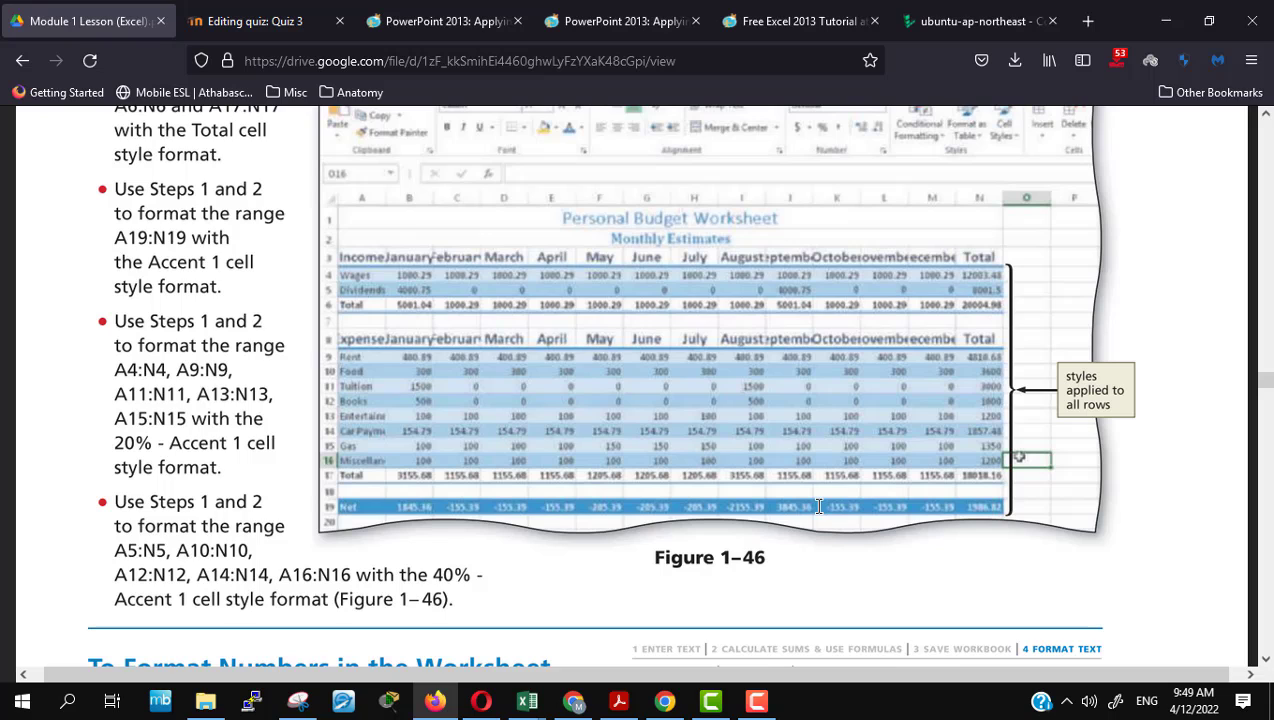
scroll(818, 506, "up", 2)
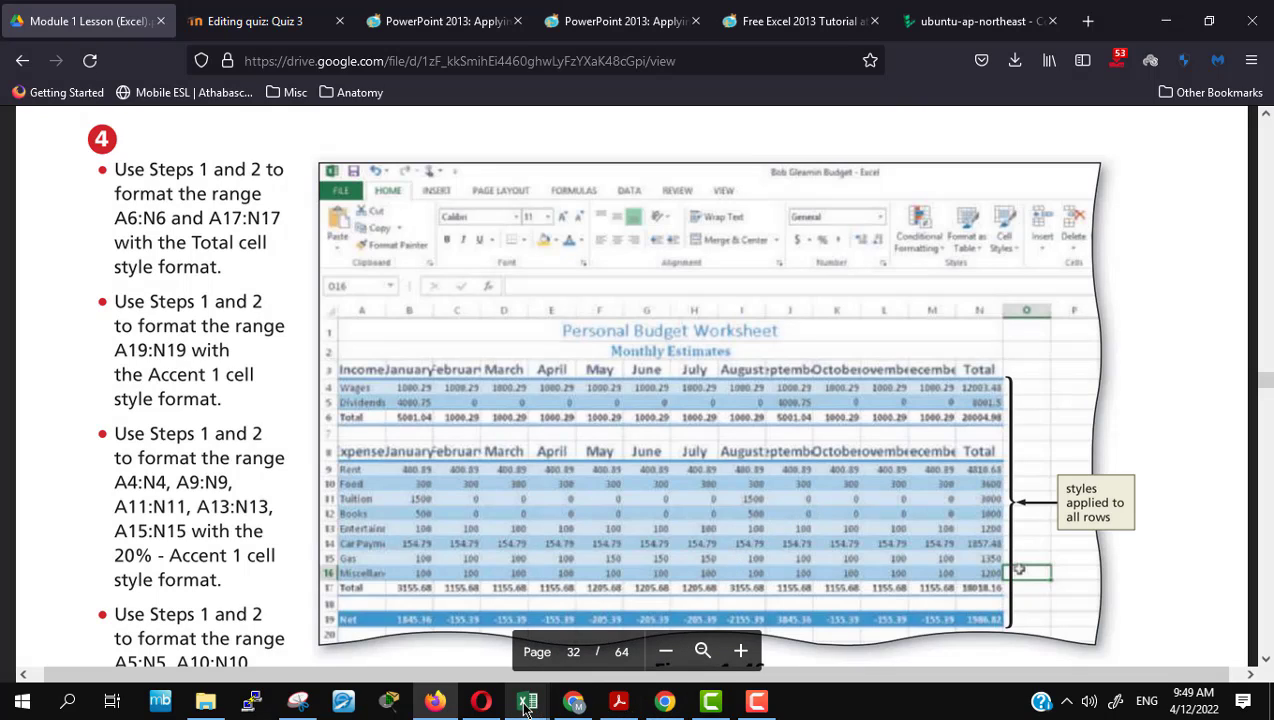
Step: Apply the Heading 1 cell style to the income Total row A6:N6
mouse_move(527, 706)
left_click(602, 642)
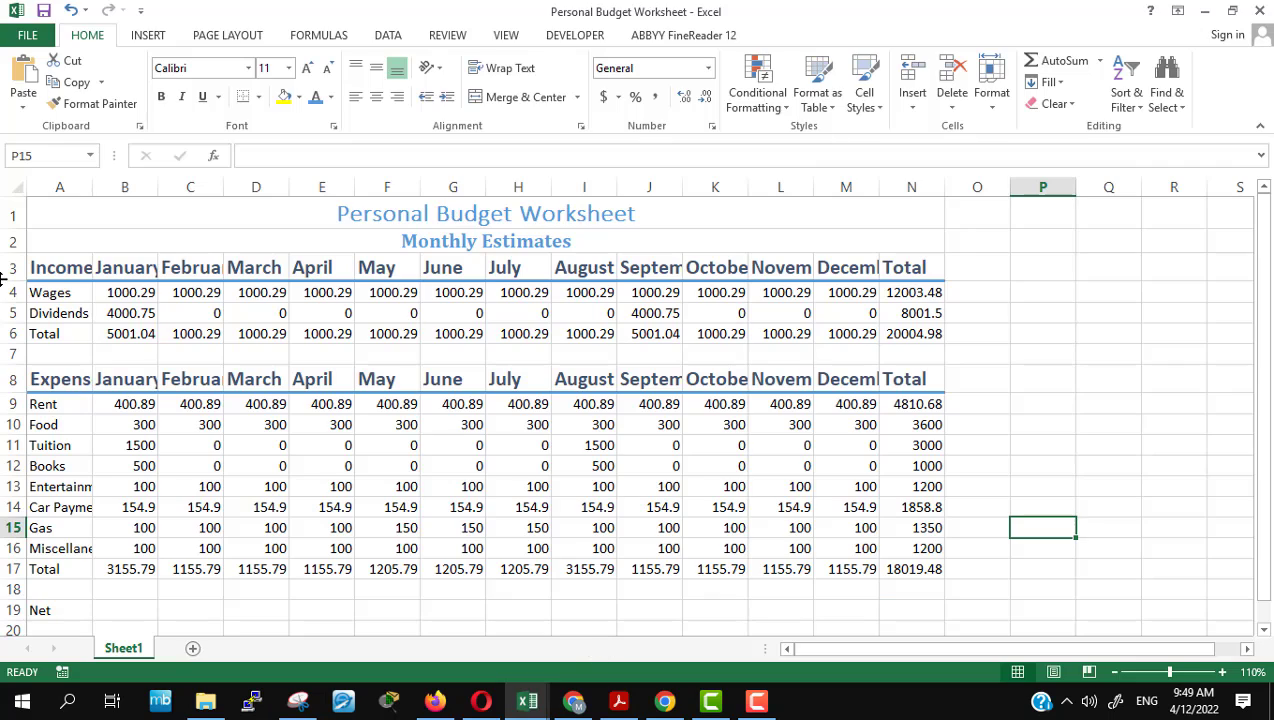
mouse_move(65, 334)
left_mouse_down()
mouse_move(571, 369)
mouse_move(910, 334)
left_mouse_up()
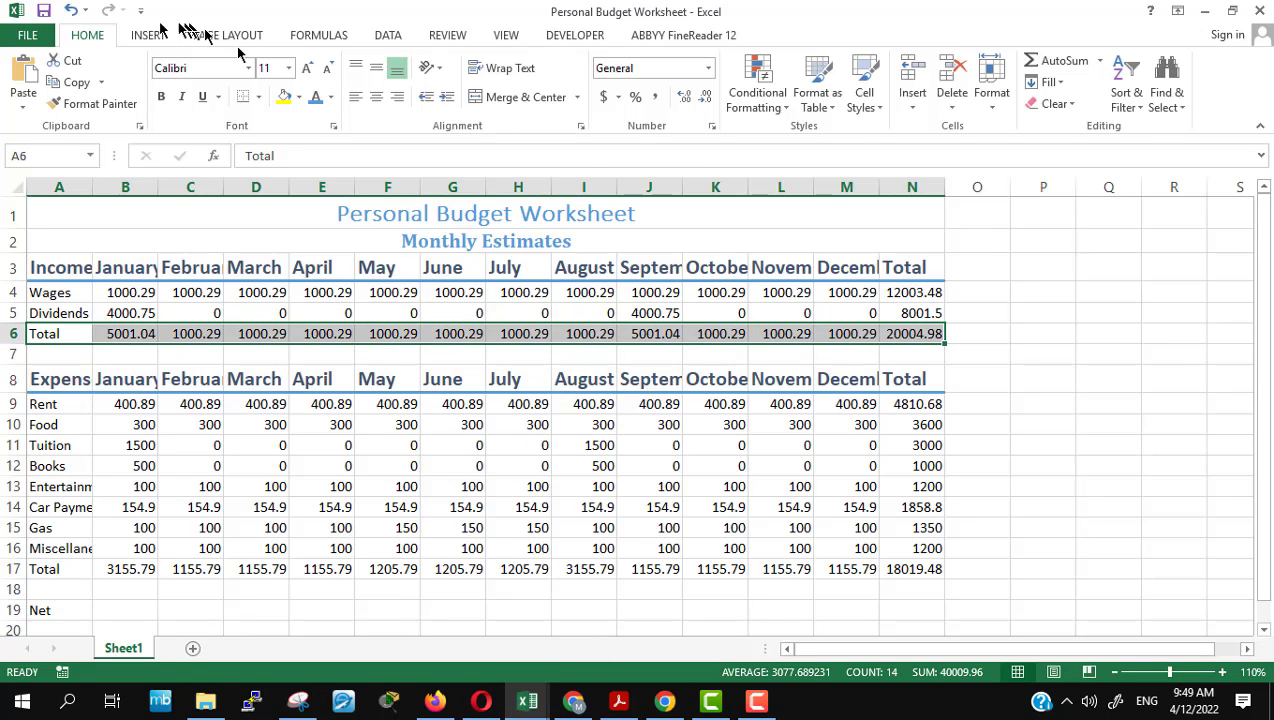
left_click(868, 100)
left_click(722, 280)
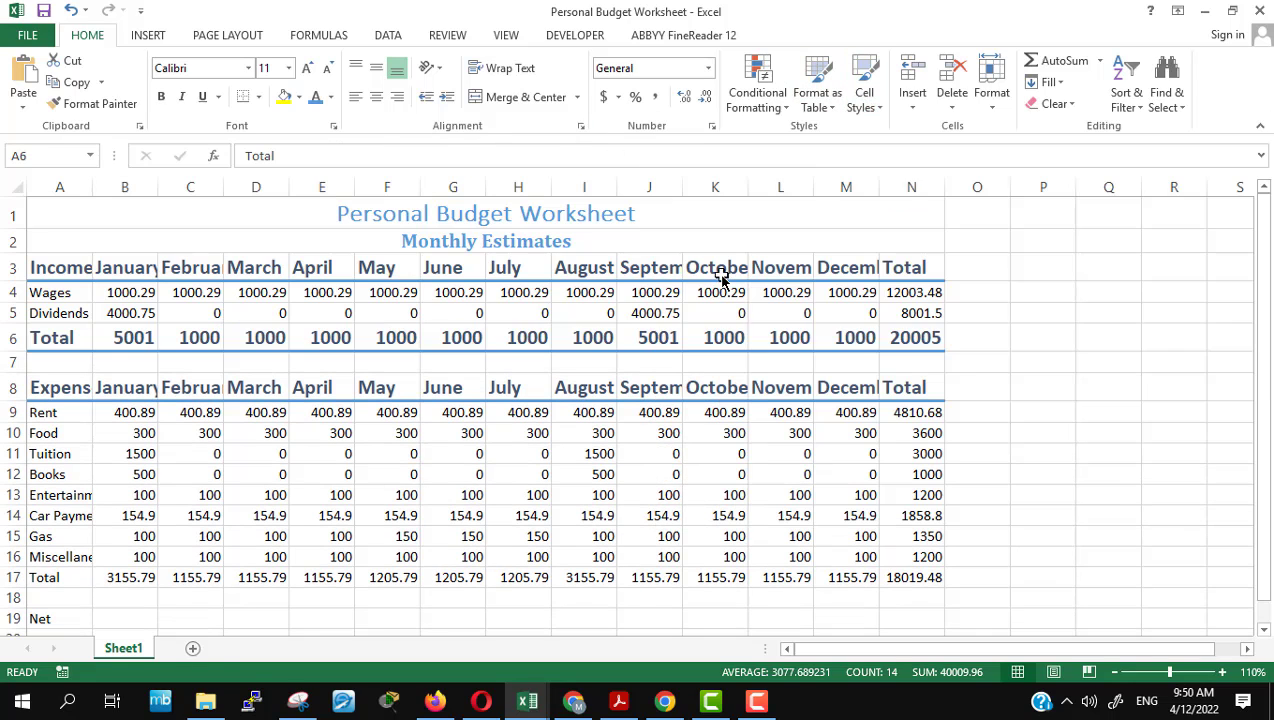
Step: Give the expense totals row A17:N17 the Heading 1 style, dismissing the storage notification
left_click(47, 577)
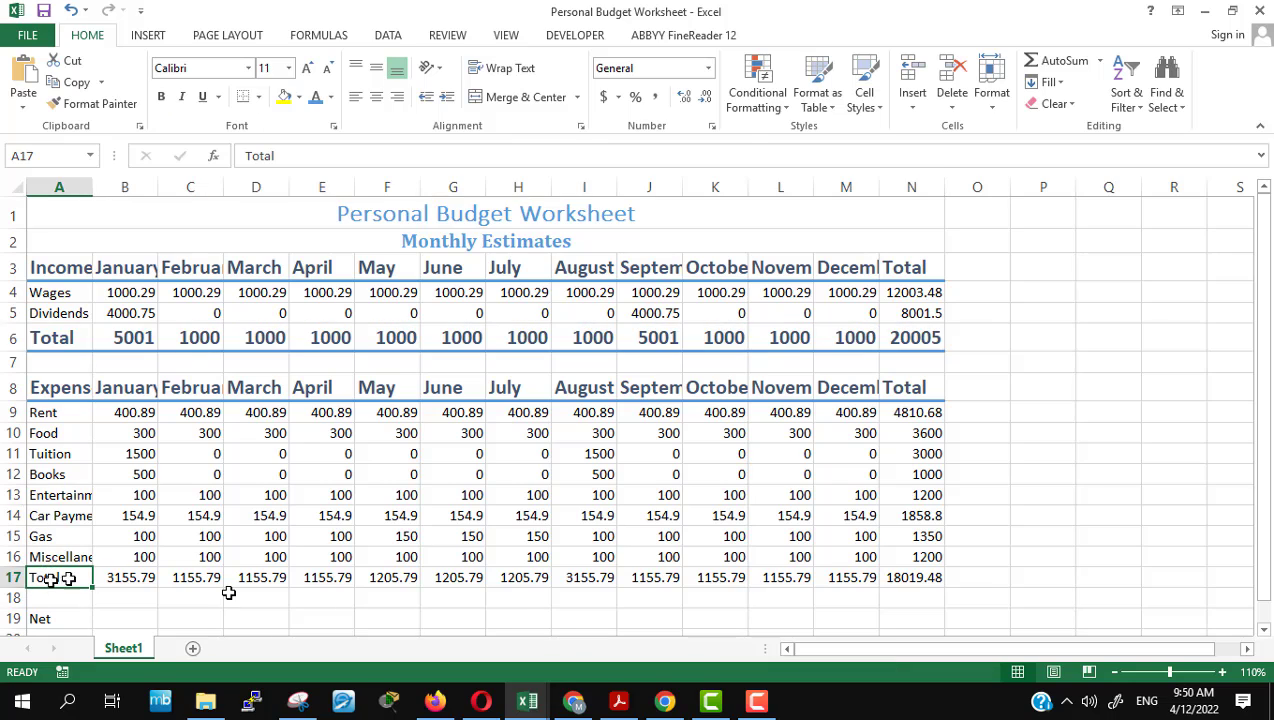
left_click(896, 583, "shift")
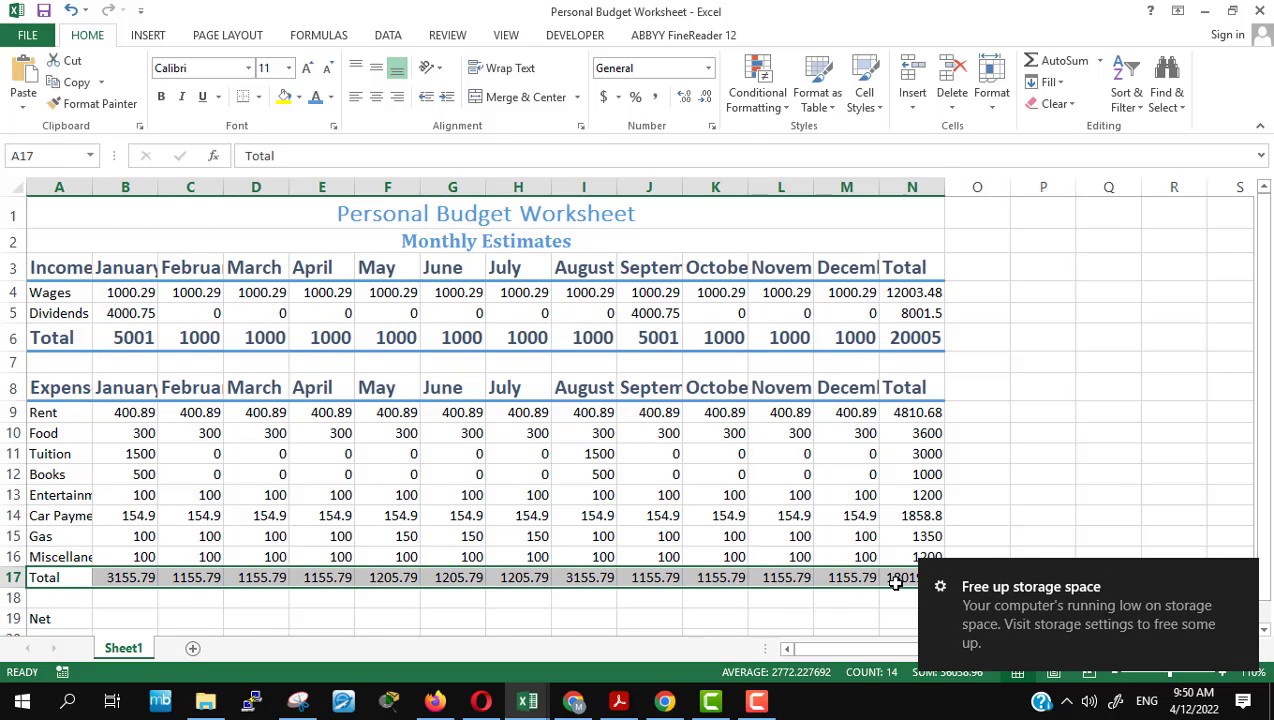
left_click(1205, 582)
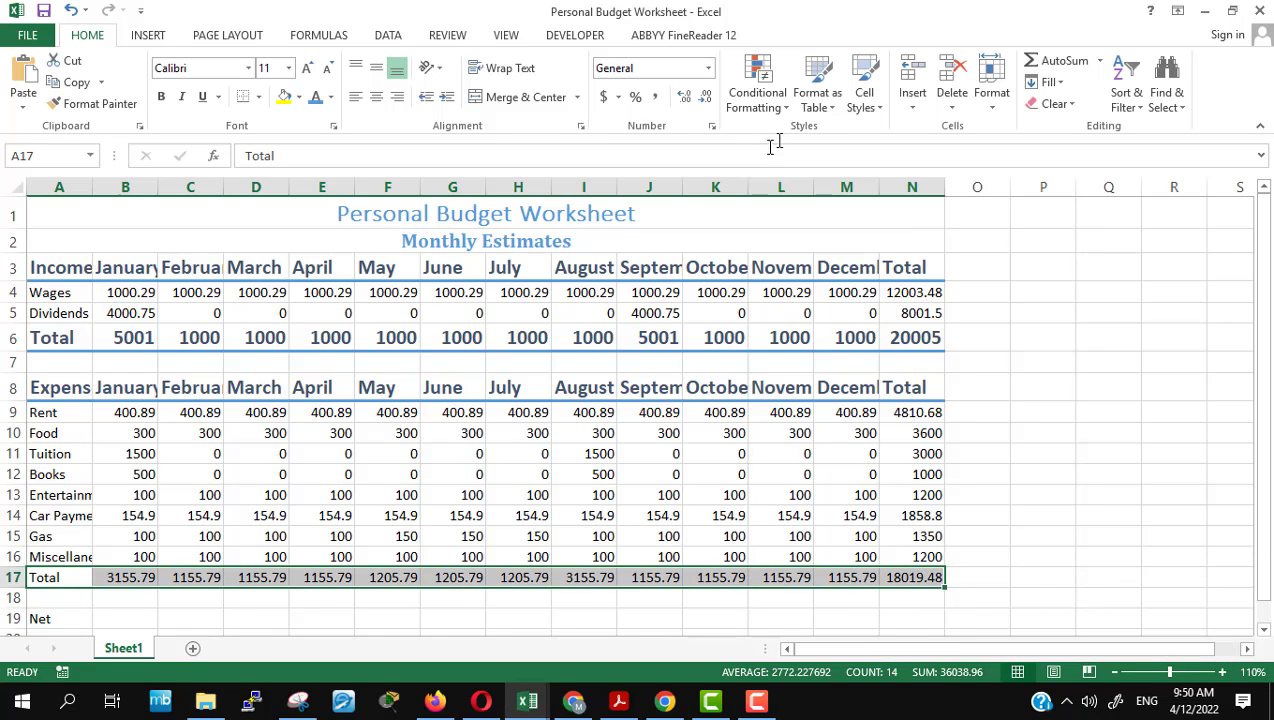
left_click(866, 105)
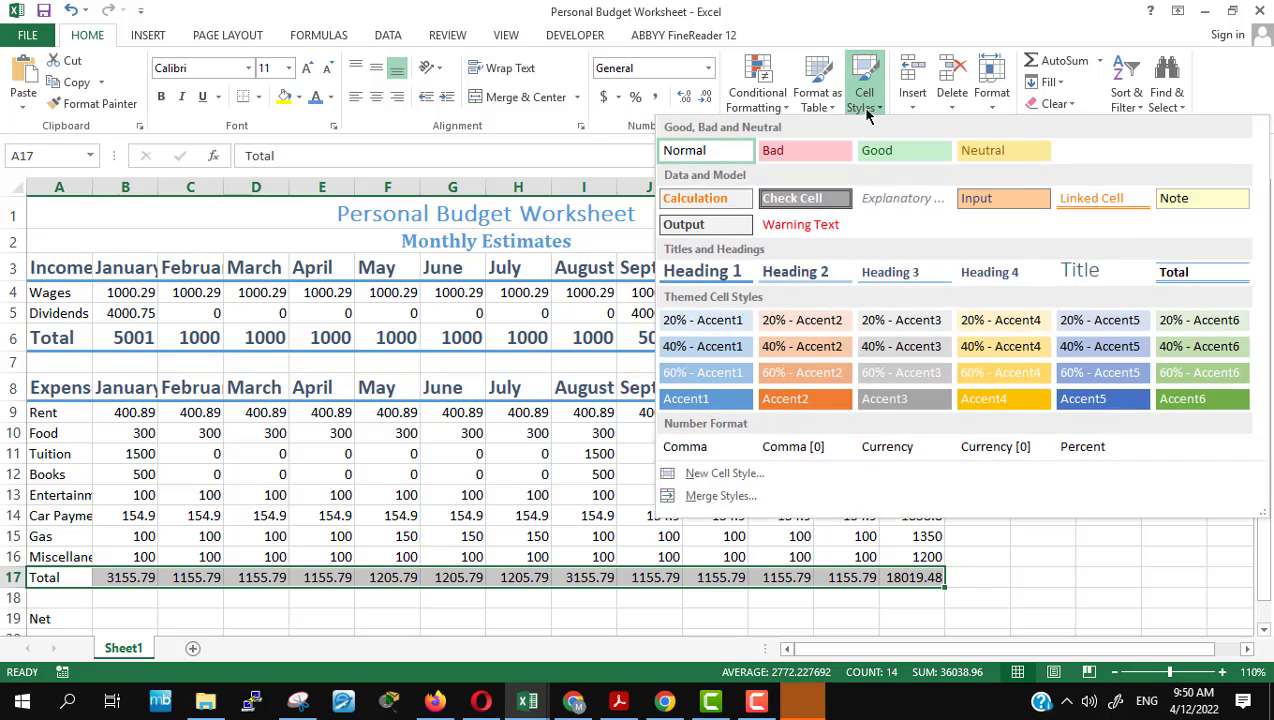
left_click(734, 273)
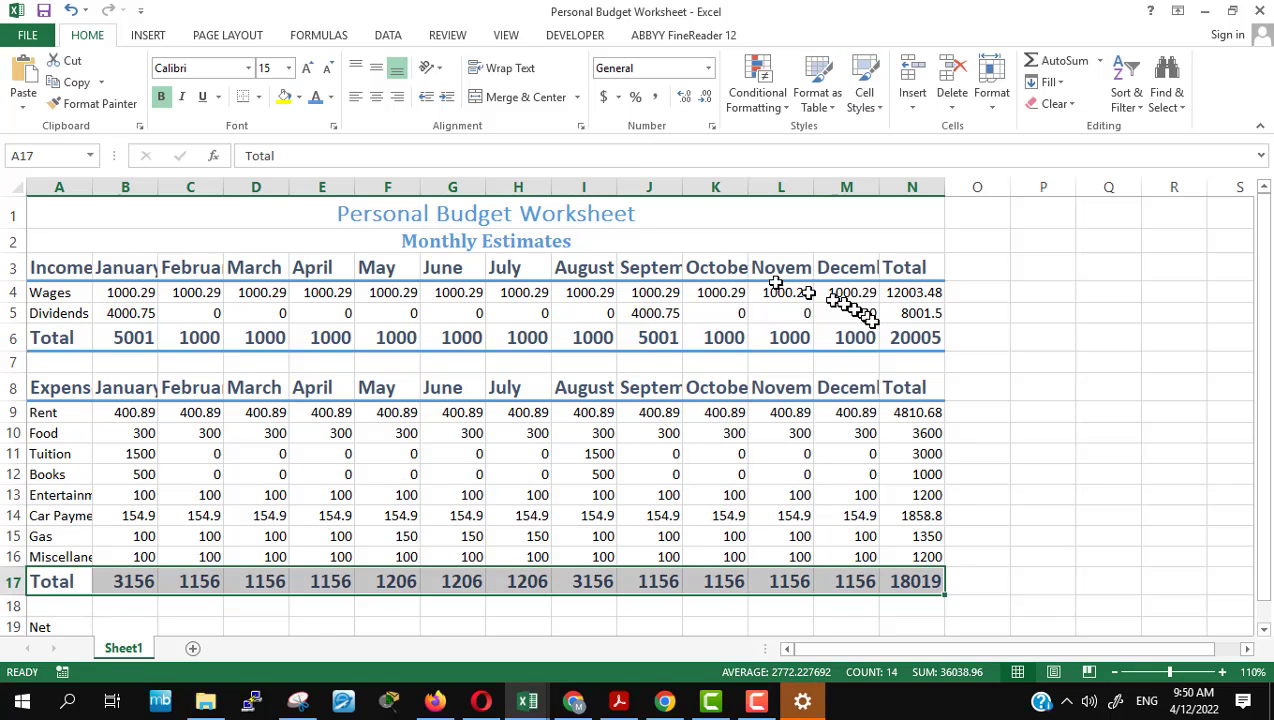
key("alt+Tab")
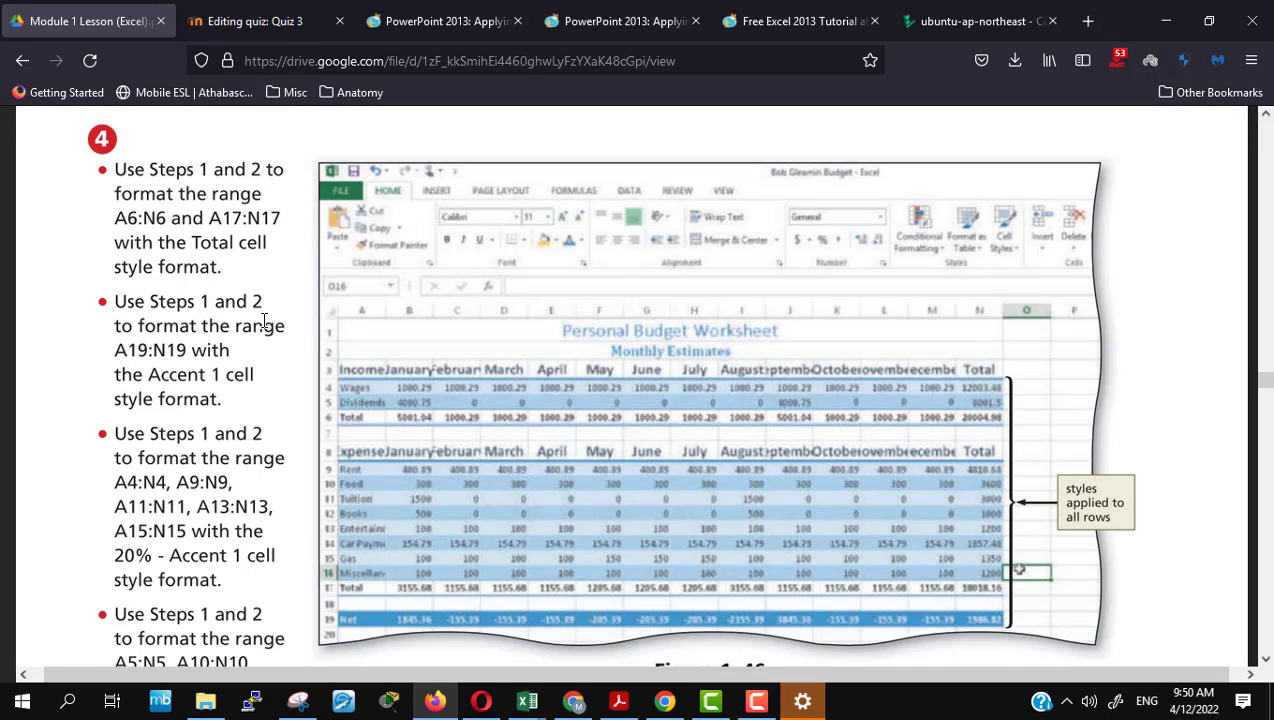
Step: Select the Net row A19:N19 in the budget worksheet
scroll(264, 320, "down", 2)
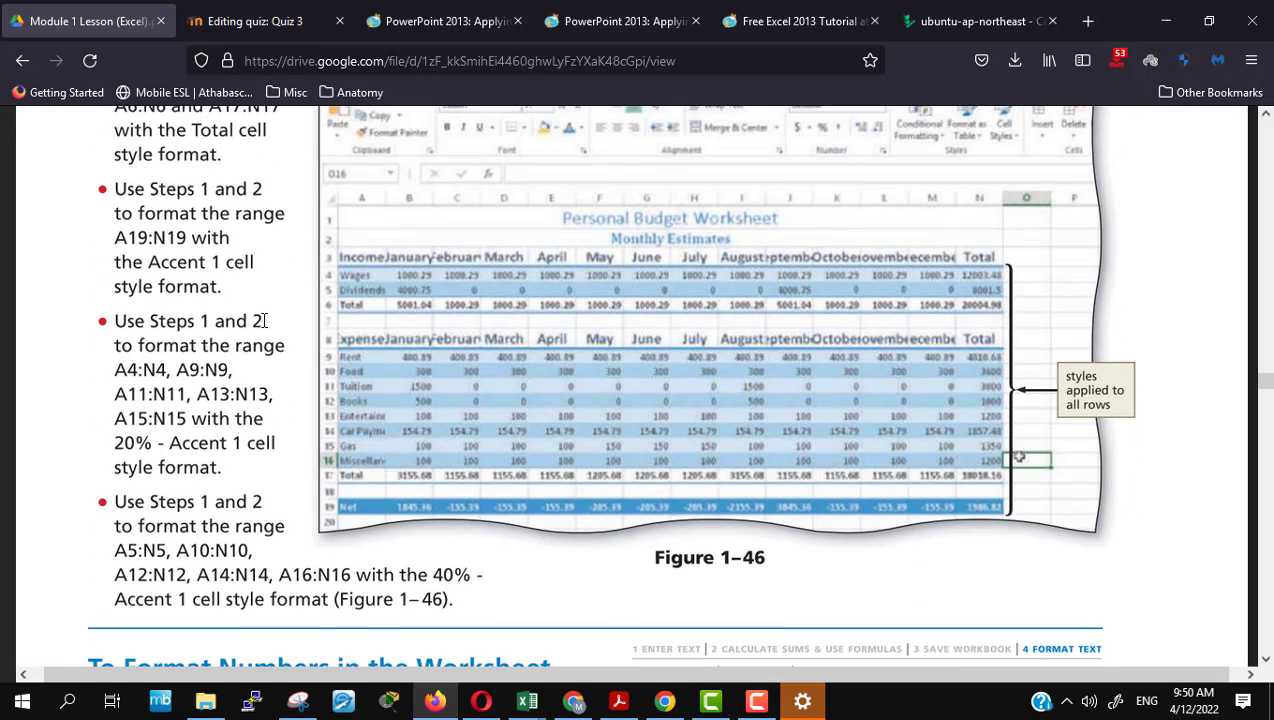
key("alt+Tab")
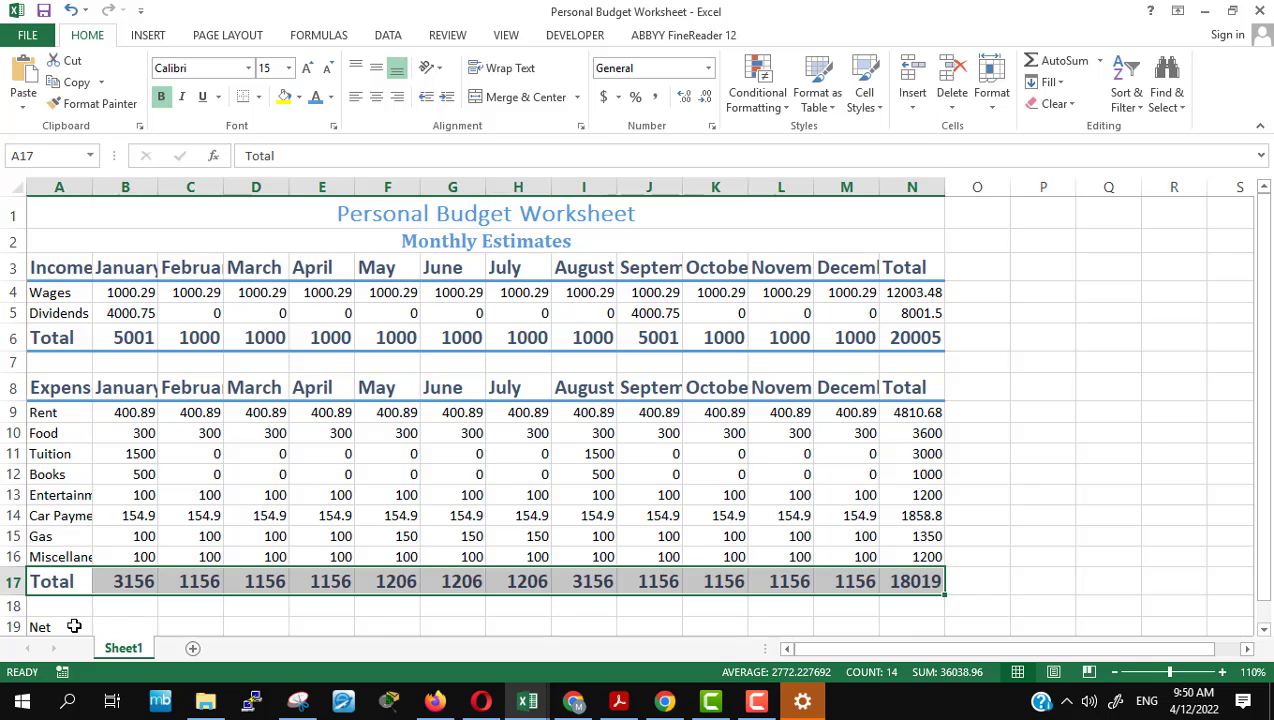
left_click(74, 626)
scroll(840, 368, "down", 2)
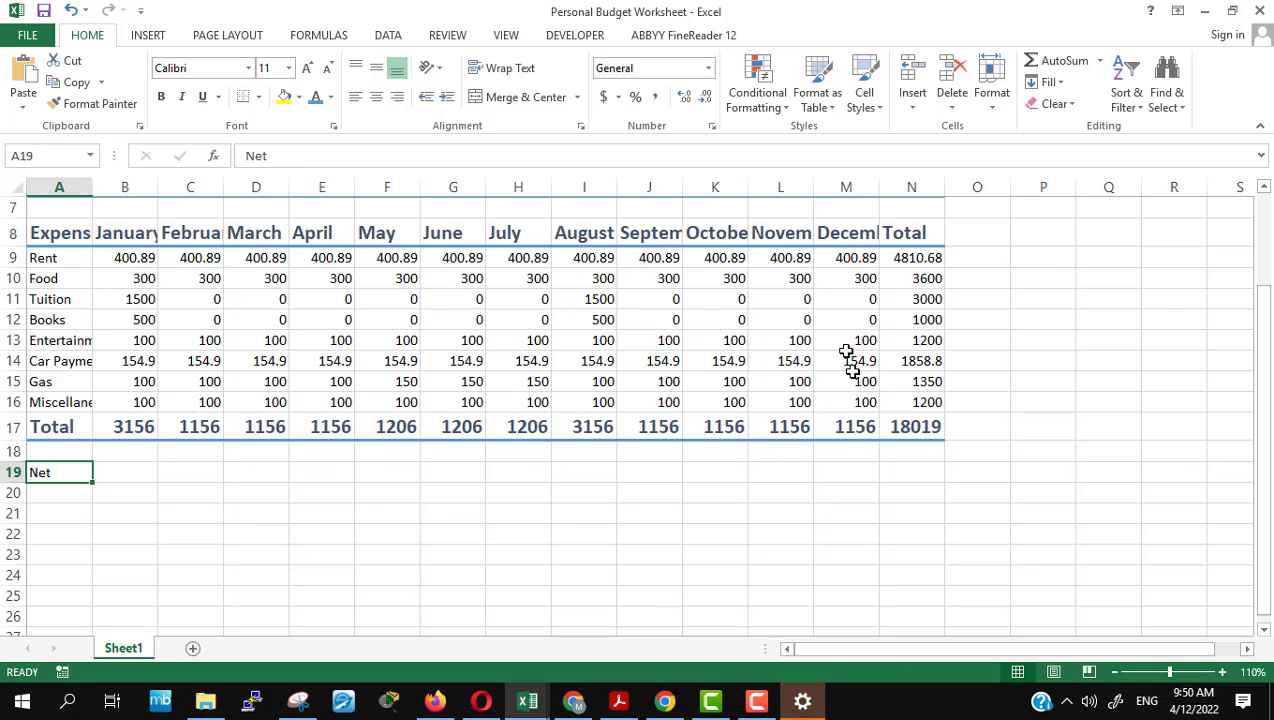
left_click(912, 477, "shift")
Step: Scroll the PDF lesson back up to step 3 and Figure 1–45 on page 31
key("alt+Tab")
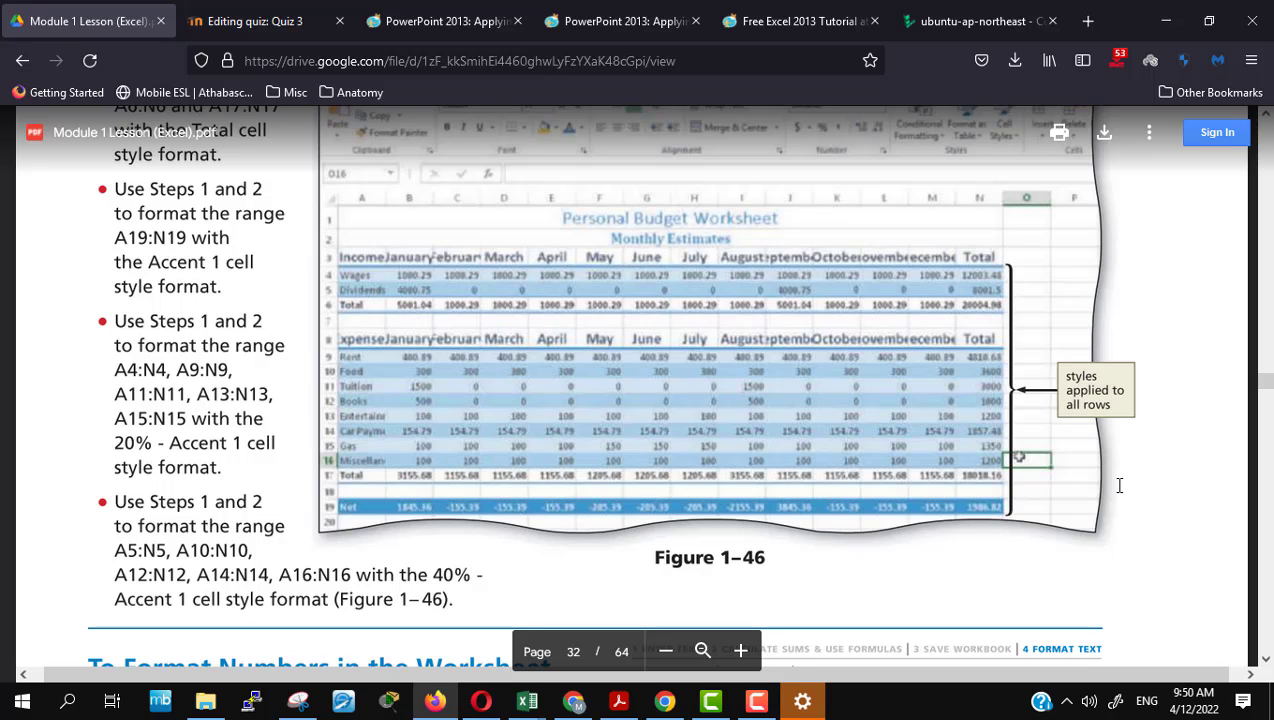
scroll(1119, 485, "up", 2)
scroll(1119, 485, "up", 2)
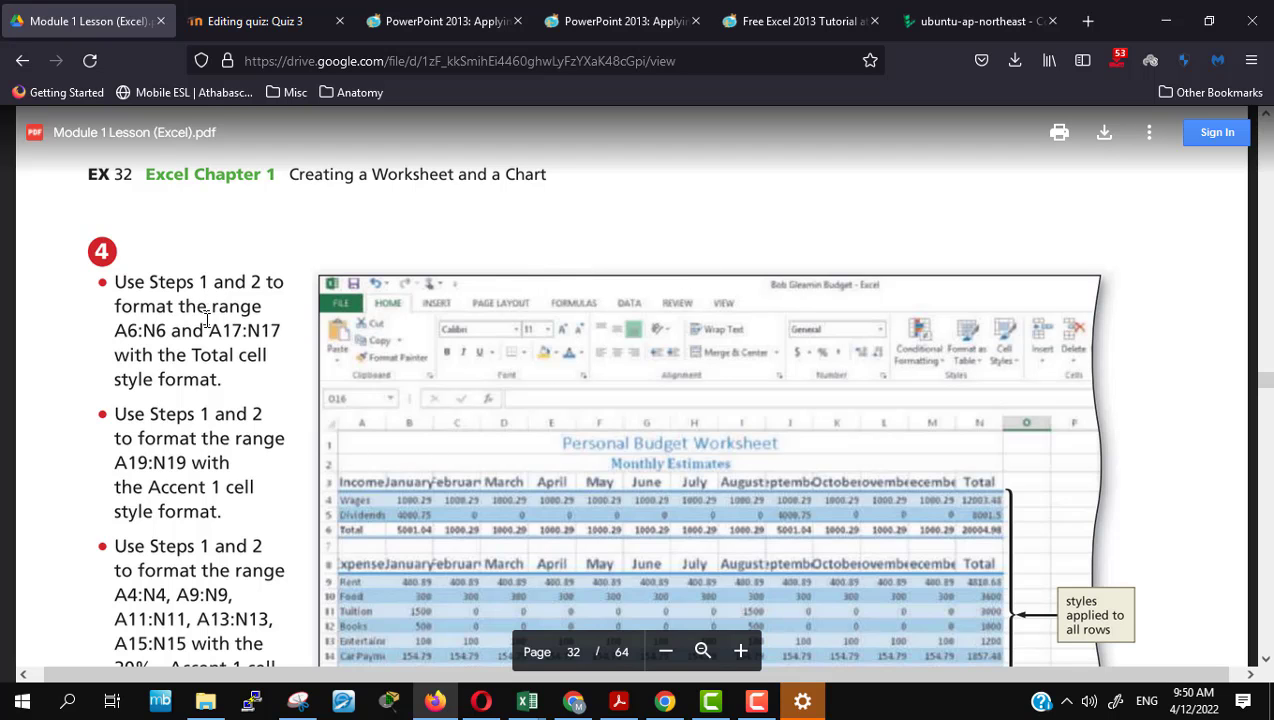
scroll(300, 415, "up", 2)
scroll(311, 420, "up", 5)
scroll(311, 420, "up", 5)
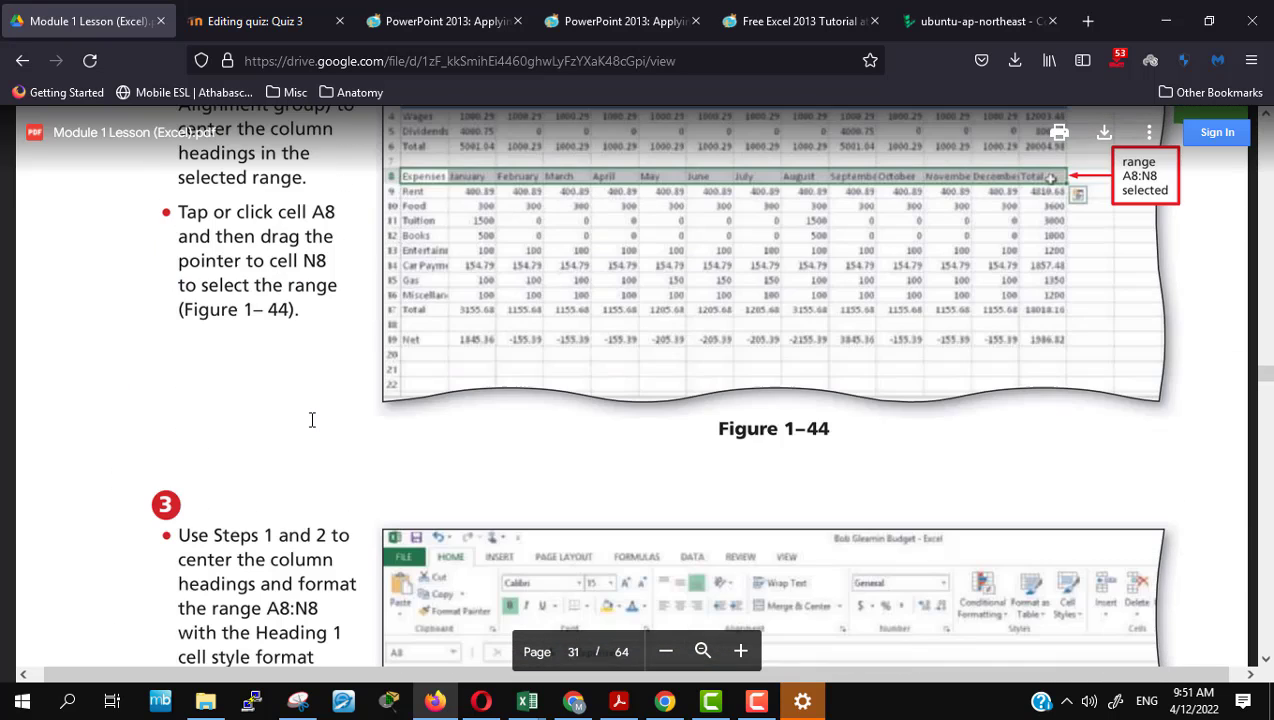
scroll(311, 420, "down", 2)
scroll(311, 420, "down", 4)
scroll(312, 420, "up", 2)
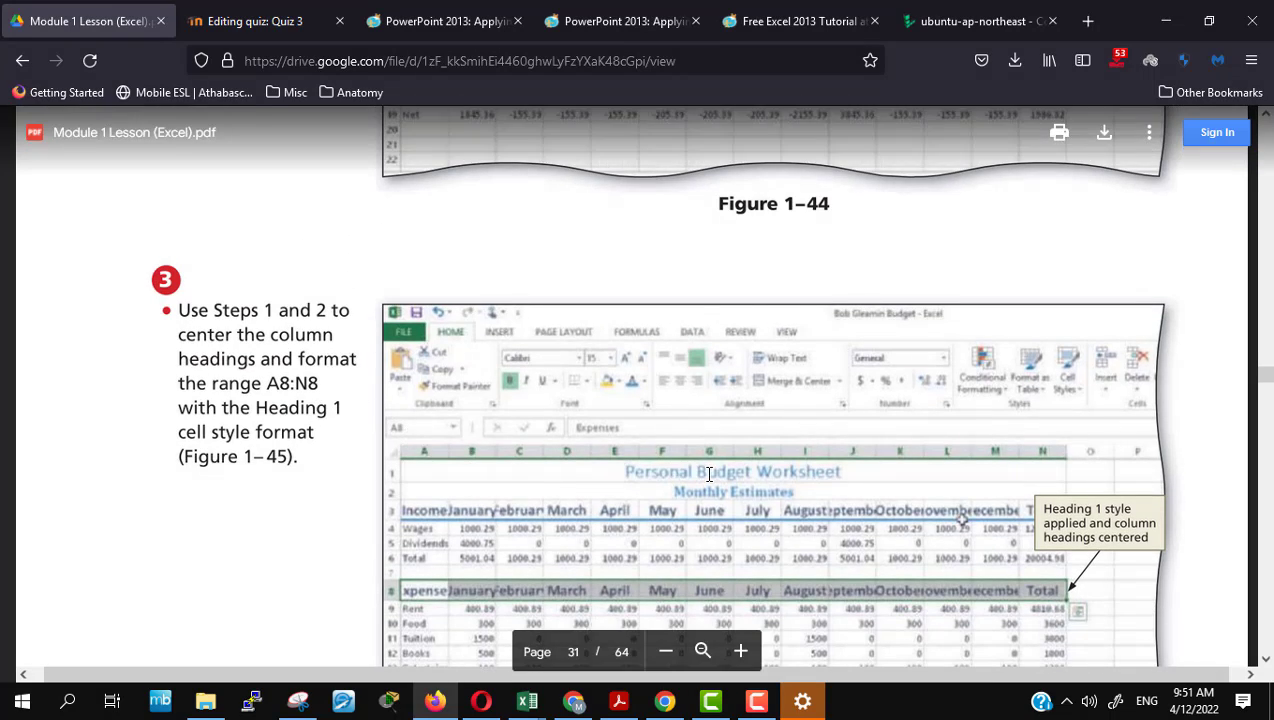
scroll(708, 472, "down", 8)
Step: Select A17:N17, recheck the lesson, then browse Cell Styles without applying one
key("alt+Tab")
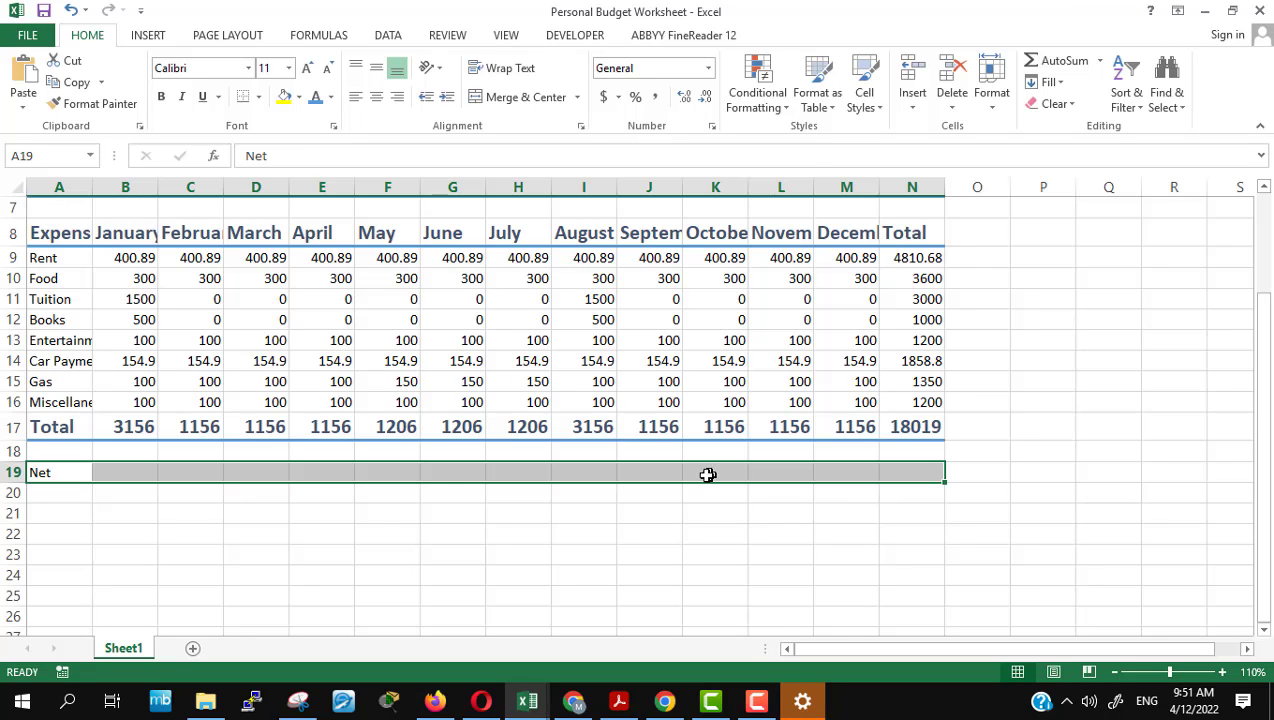
left_click_drag(38, 426, 911, 437)
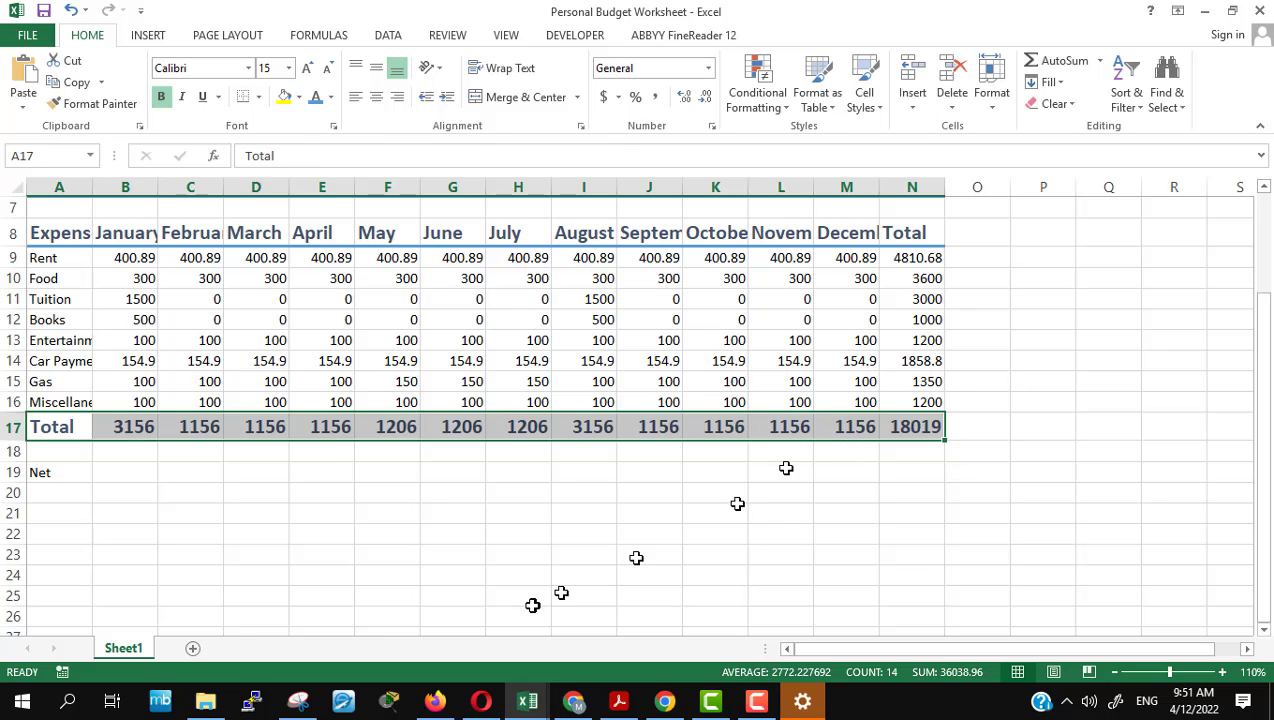
key("alt+Tab")
scroll(671, 527, "up", 5)
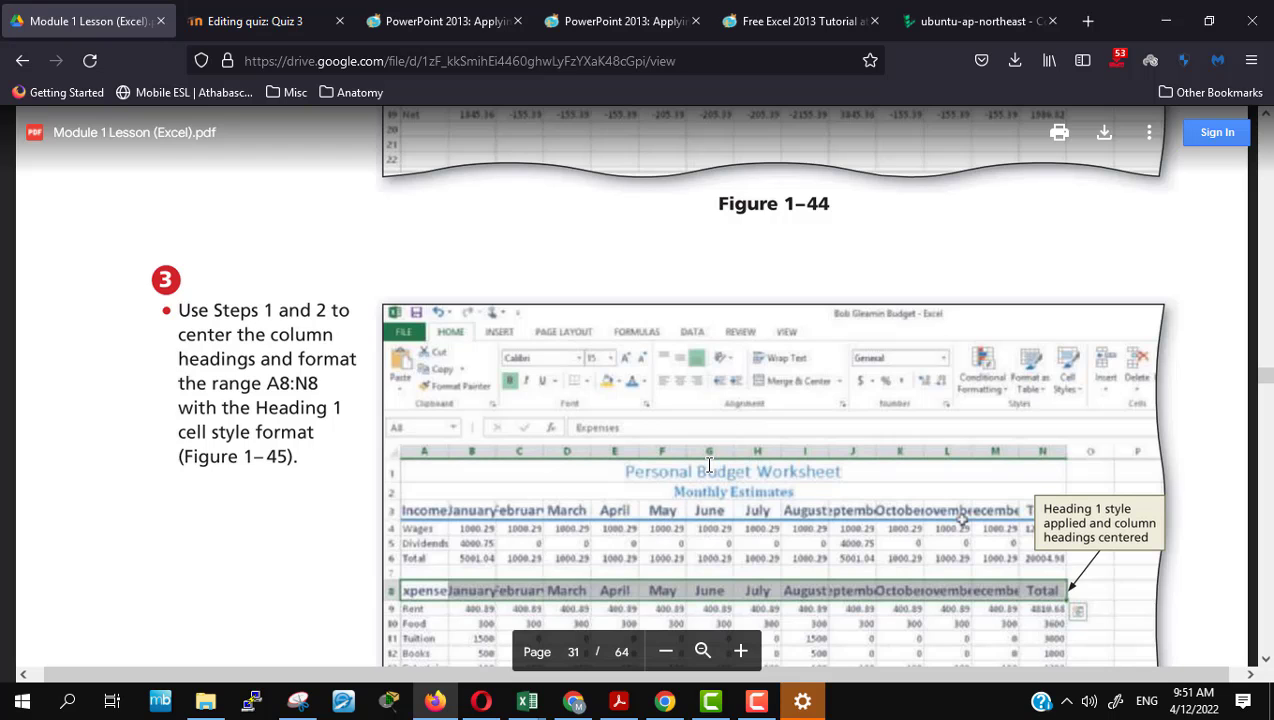
key("alt+Tab")
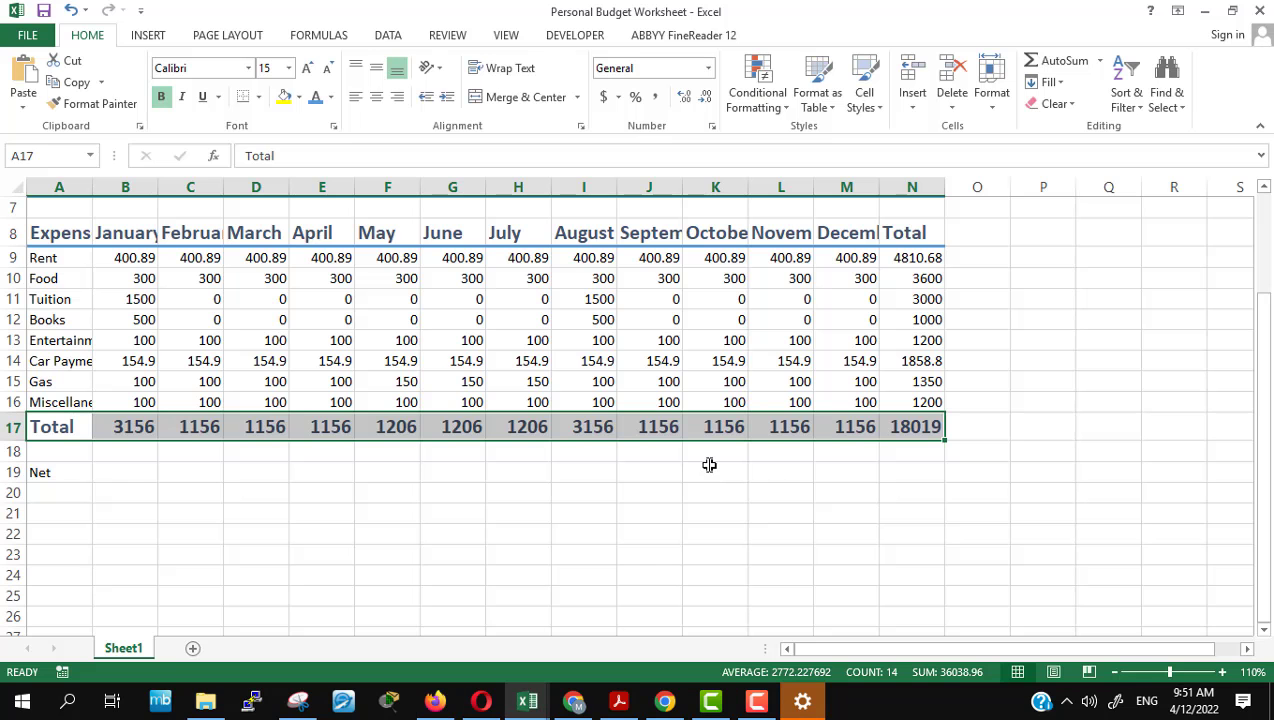
left_click(72, 240)
left_click(870, 107)
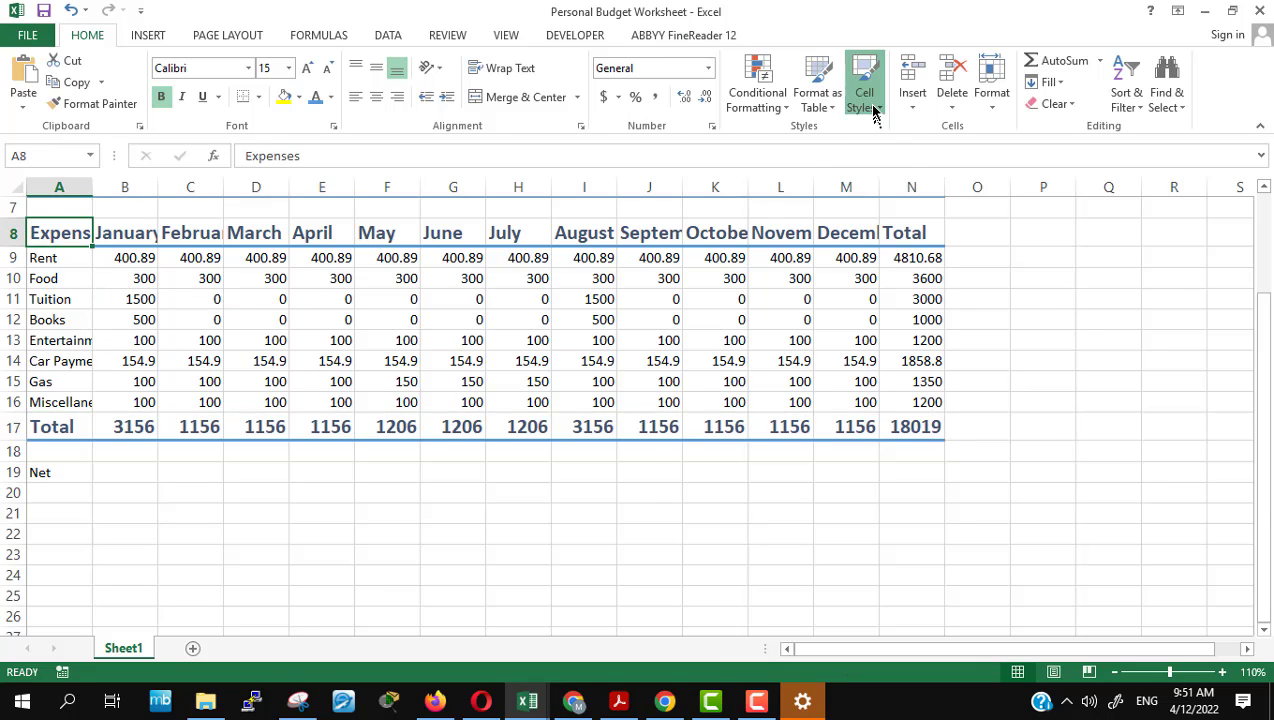
left_click(872, 110)
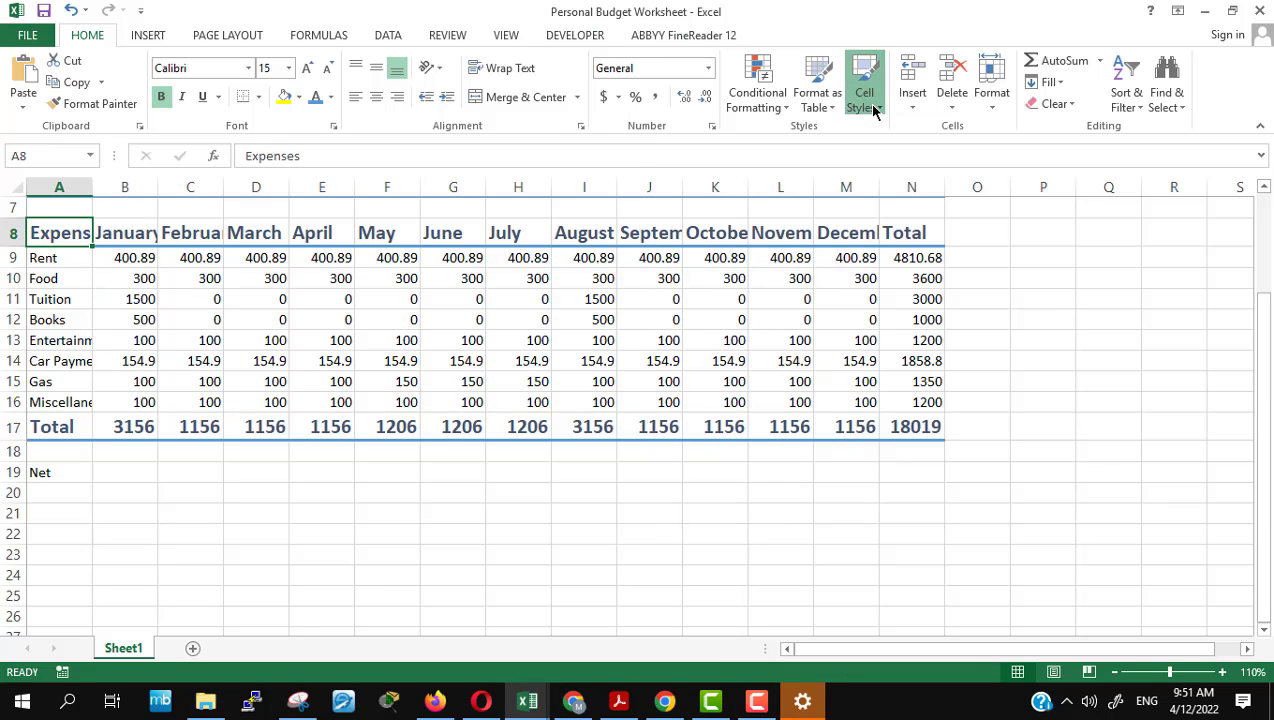
Step: Apply the Total cell style to the totals row A17:N17
left_click(60, 451)
left_click_drag(67, 419, 920, 426)
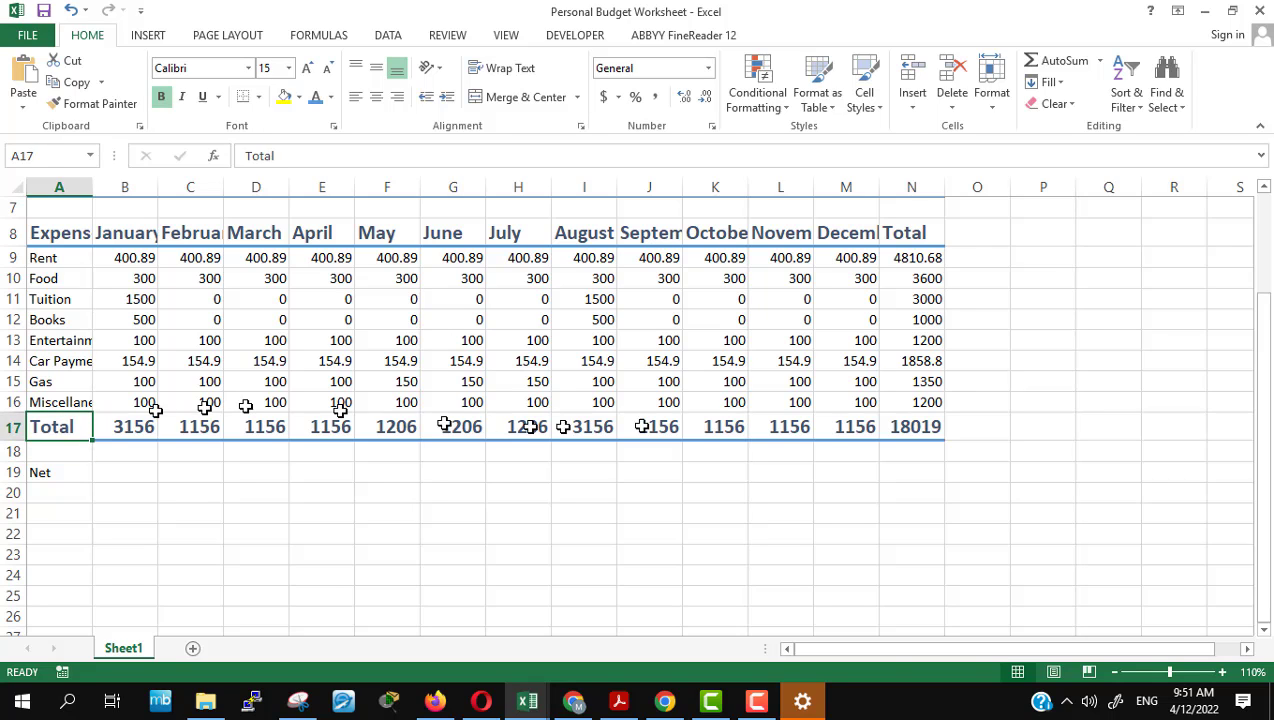
left_click(870, 110)
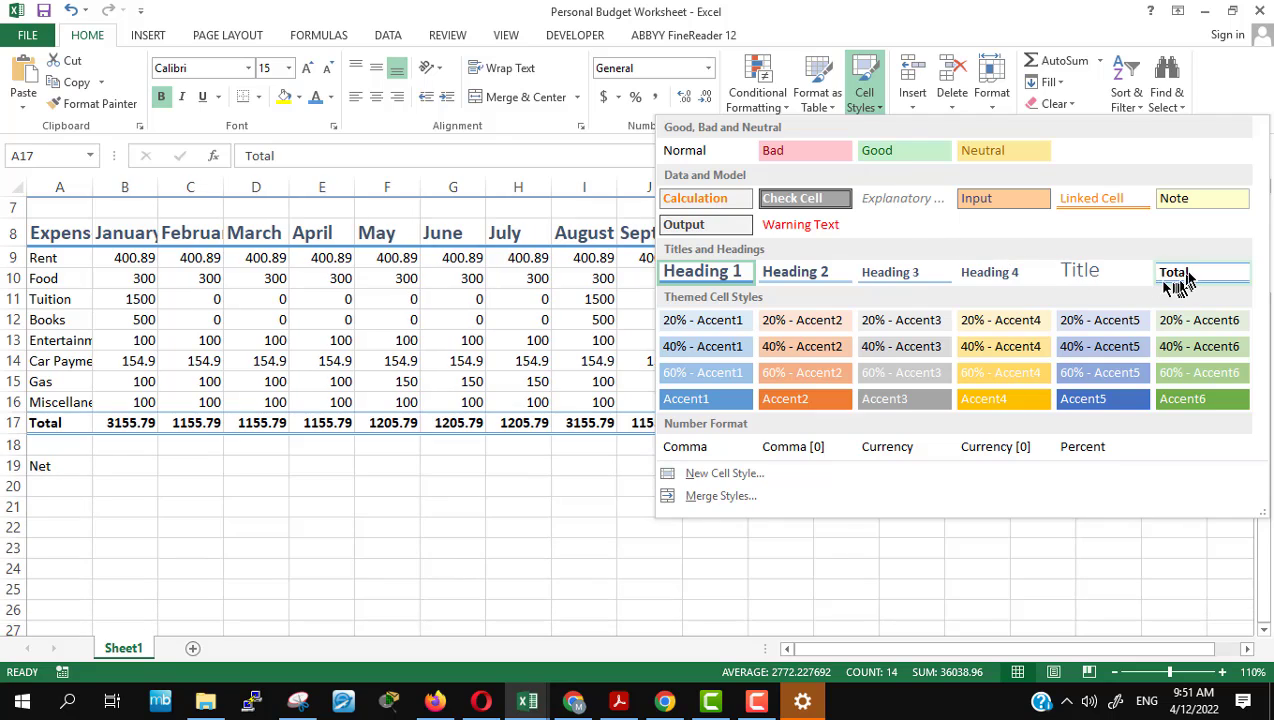
left_click(1188, 276)
left_click(900, 566)
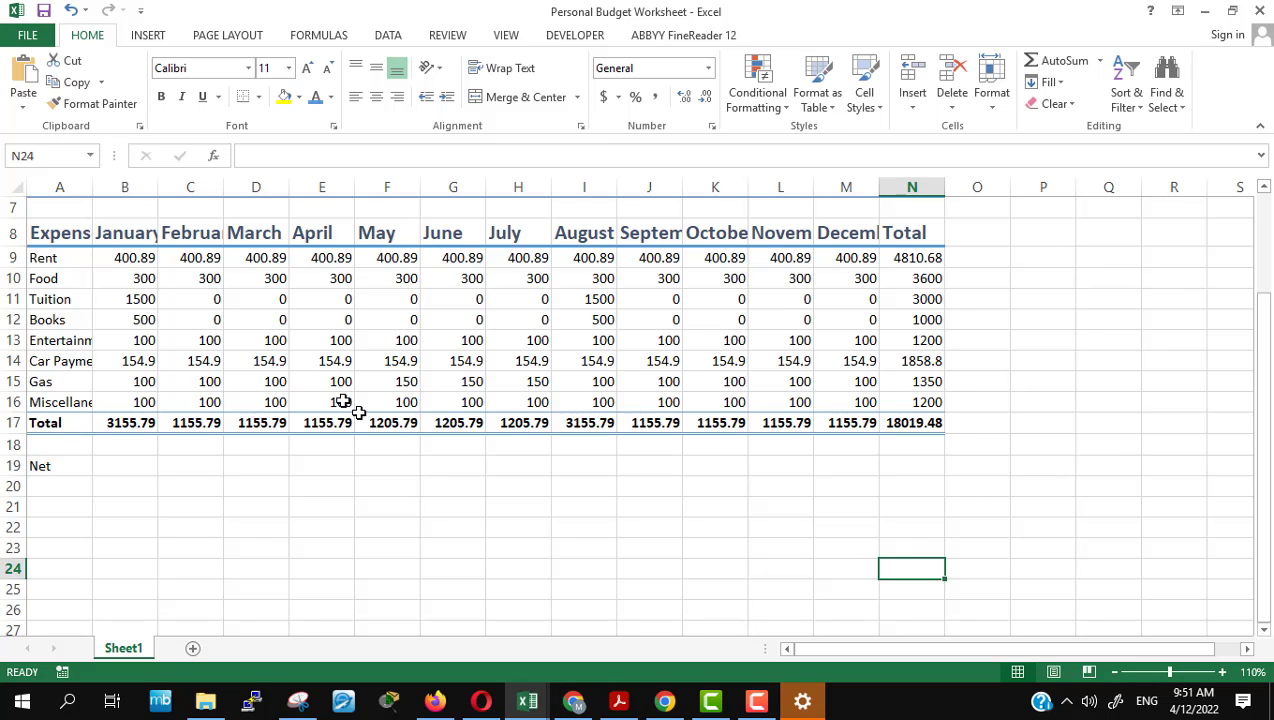
key("alt+Tab")
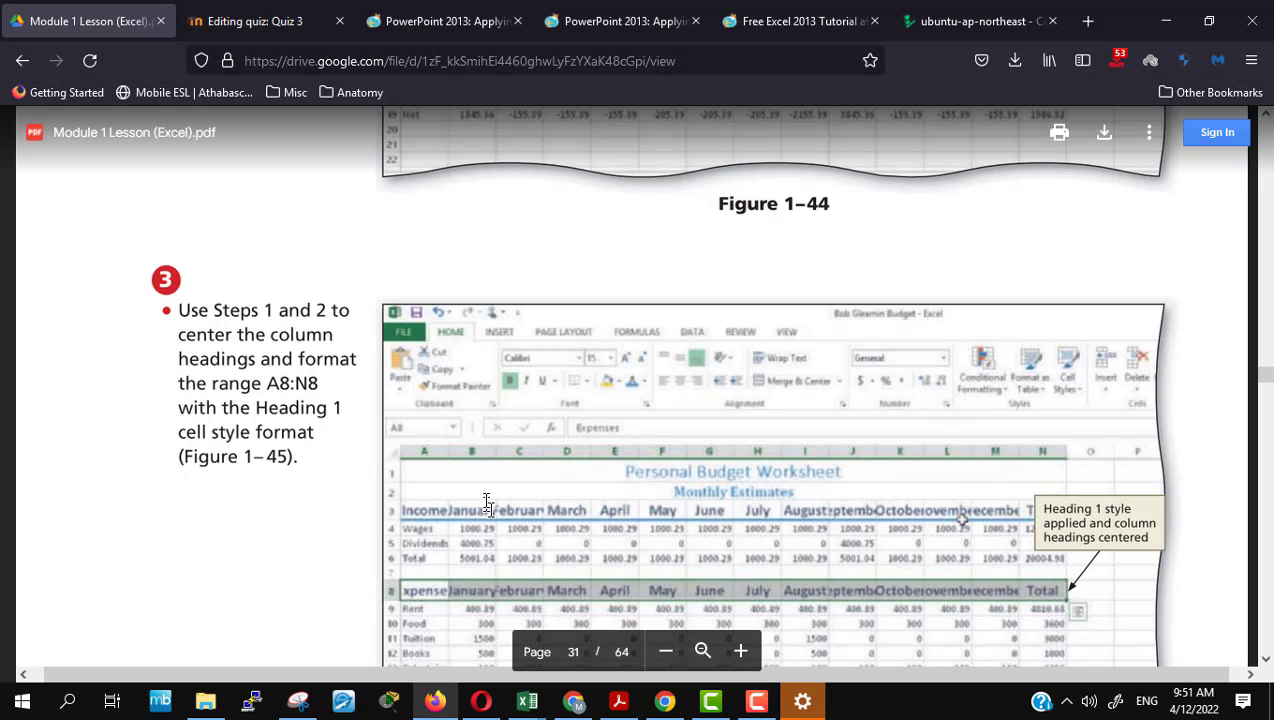
Step: Scroll the PDF down to step 4 on page 32, then return to the worksheet
scroll(489, 499, "down", 8)
scroll(486, 500, "down", 2)
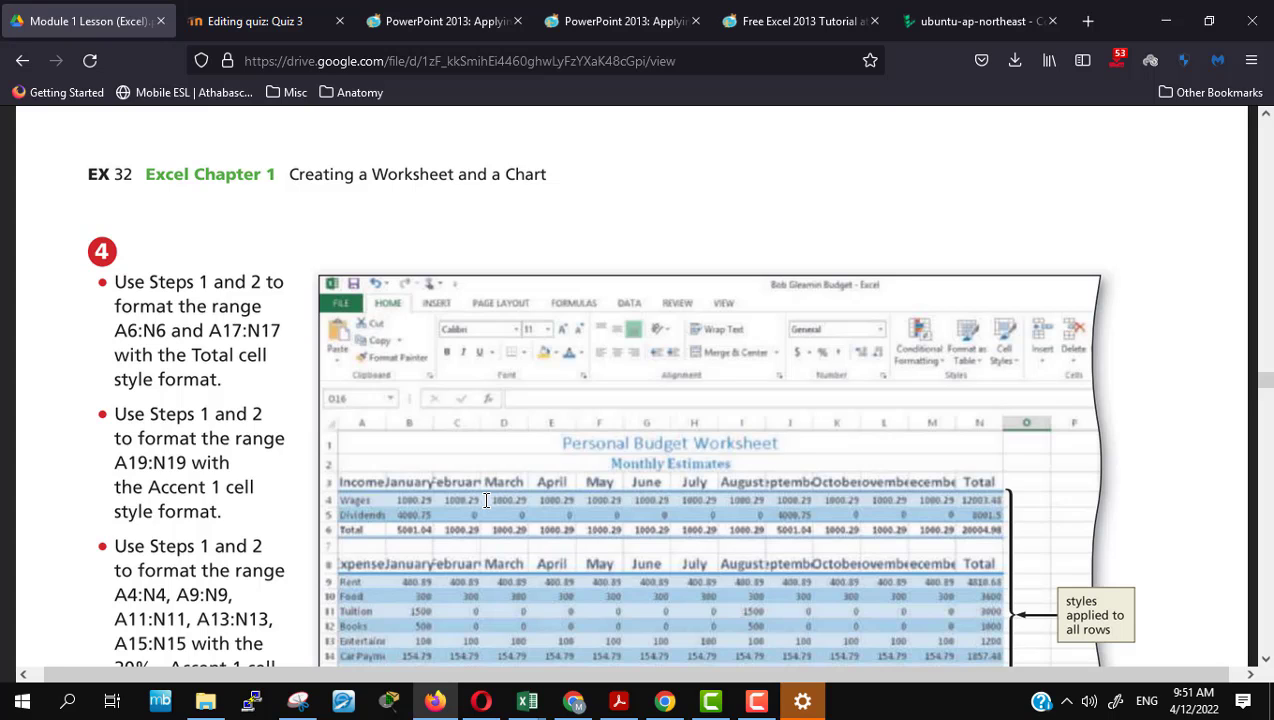
key("alt+Tab")
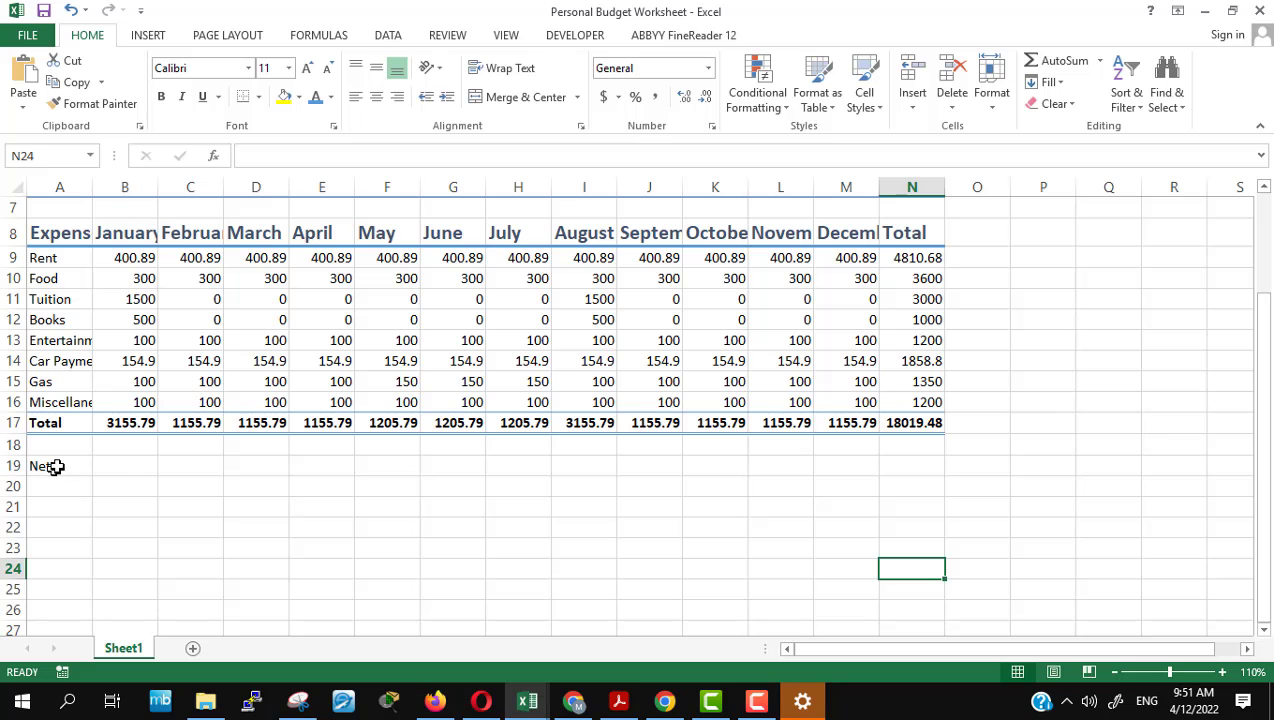
Step: Give the Net row A19:N19 the Accent1 style with blue fill and white text
left_click(62, 464)
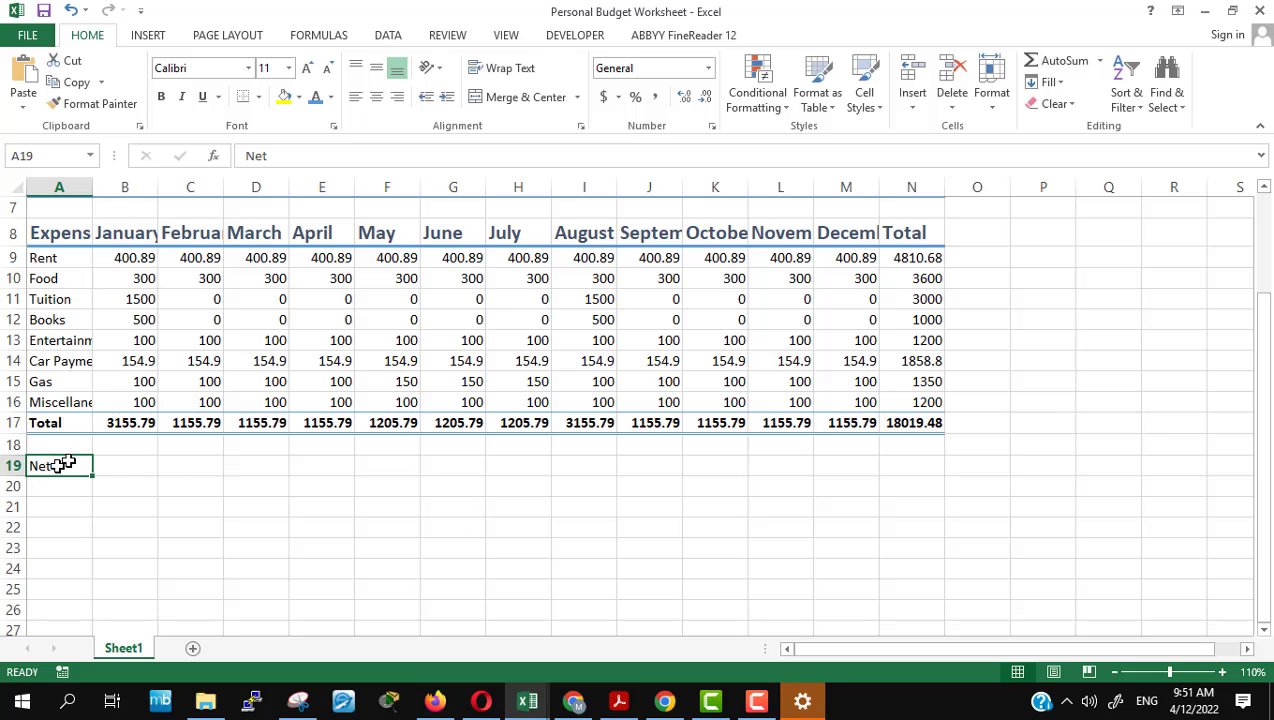
left_click(920, 466, "shift")
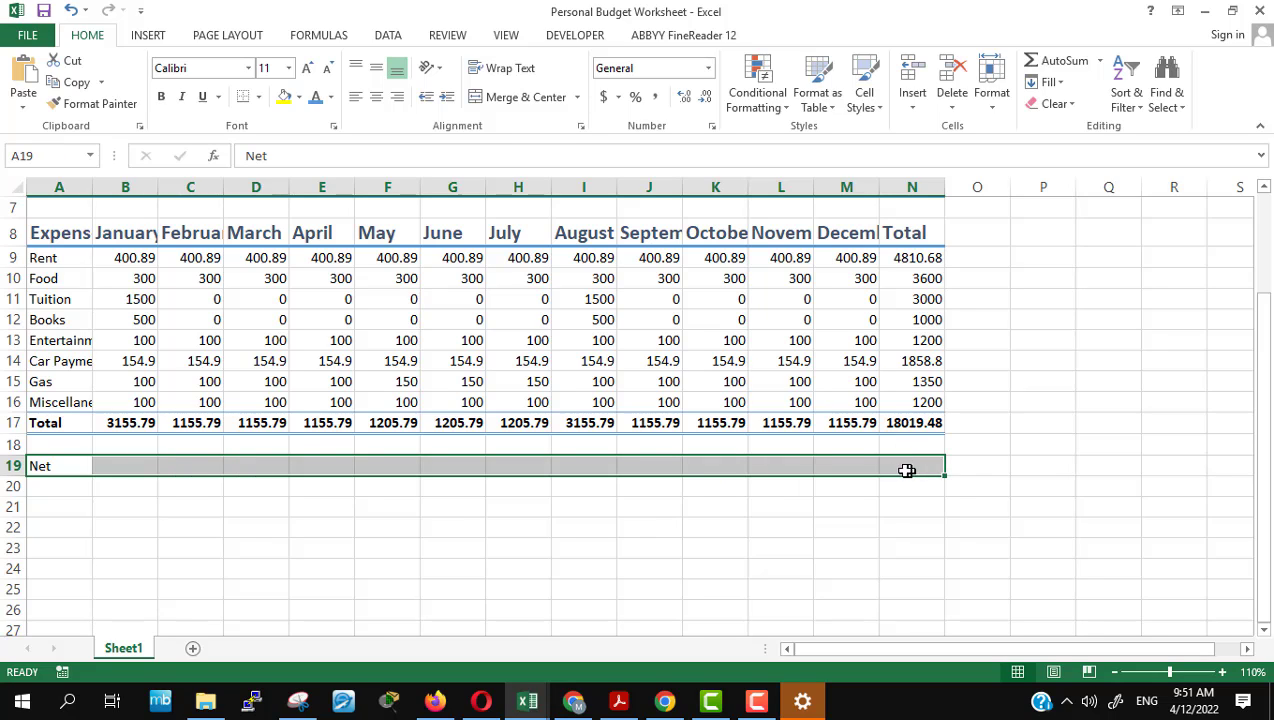
left_click(866, 104)
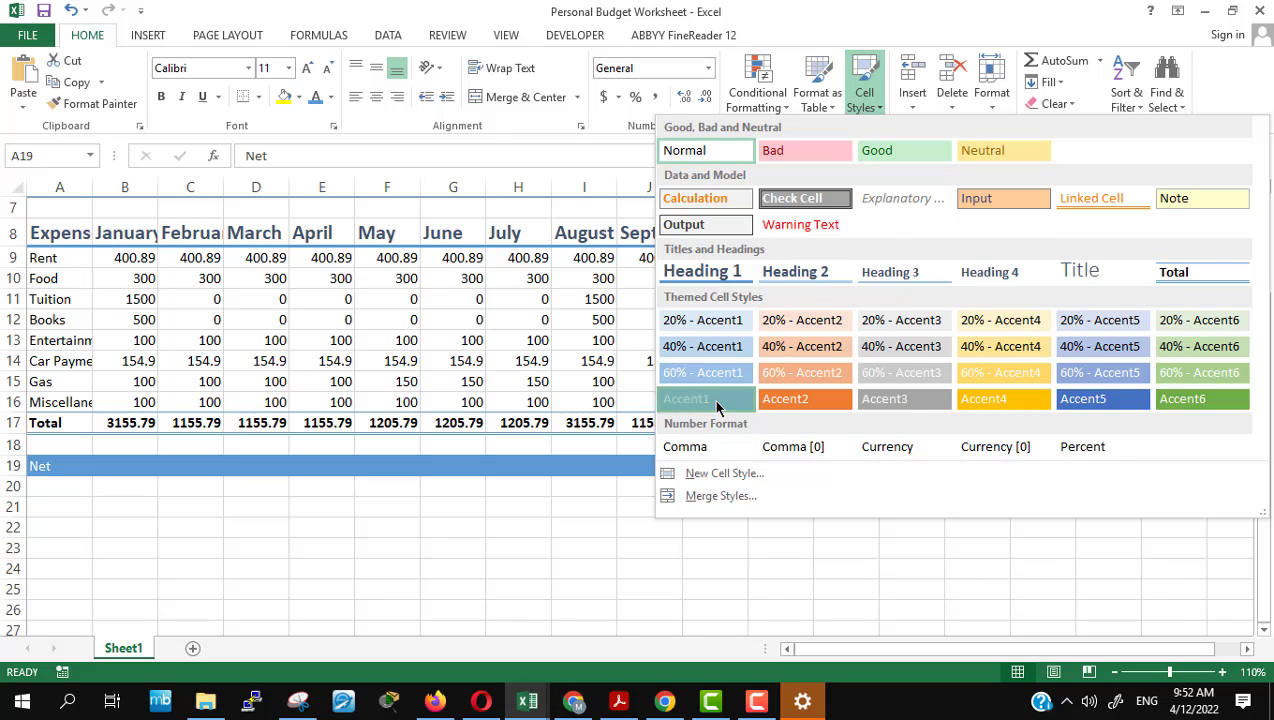
left_click(716, 405)
left_click(684, 557)
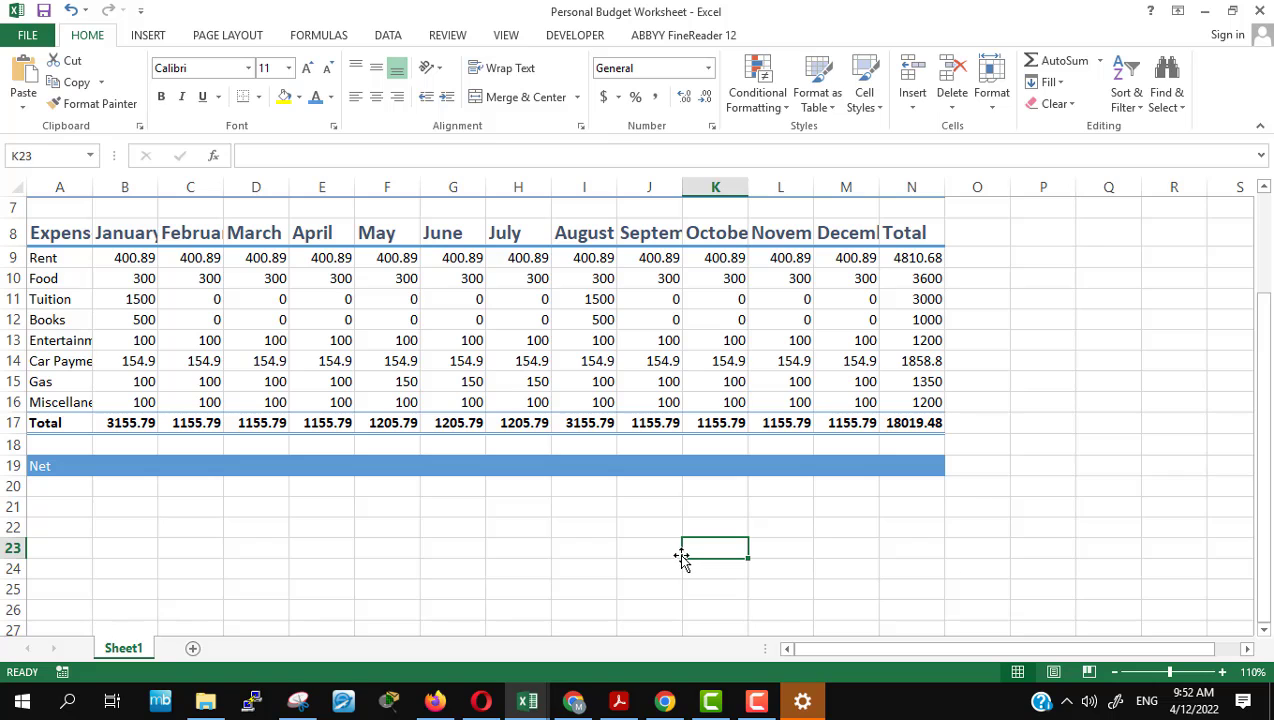
key("alt+Tab")
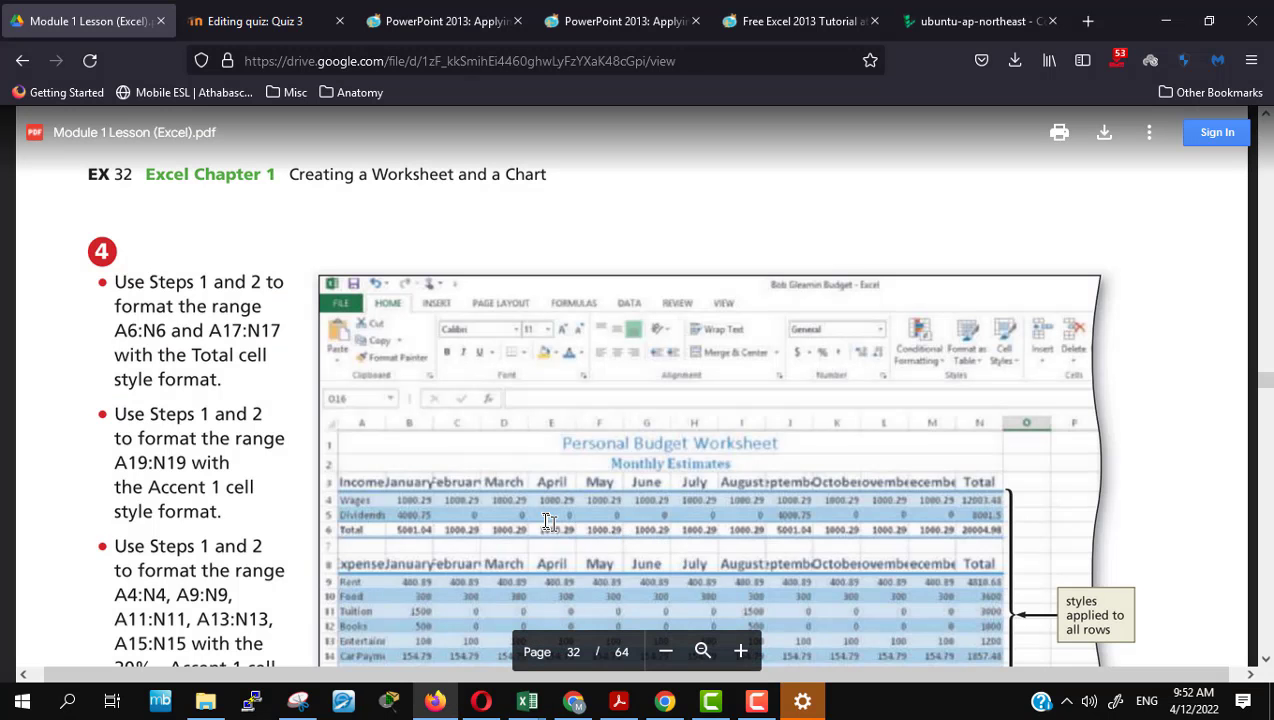
Step: Read Figure 1–46's Accent 1 instructions in the PDF, then return to the worksheet
scroll(482, 475, "down", 3)
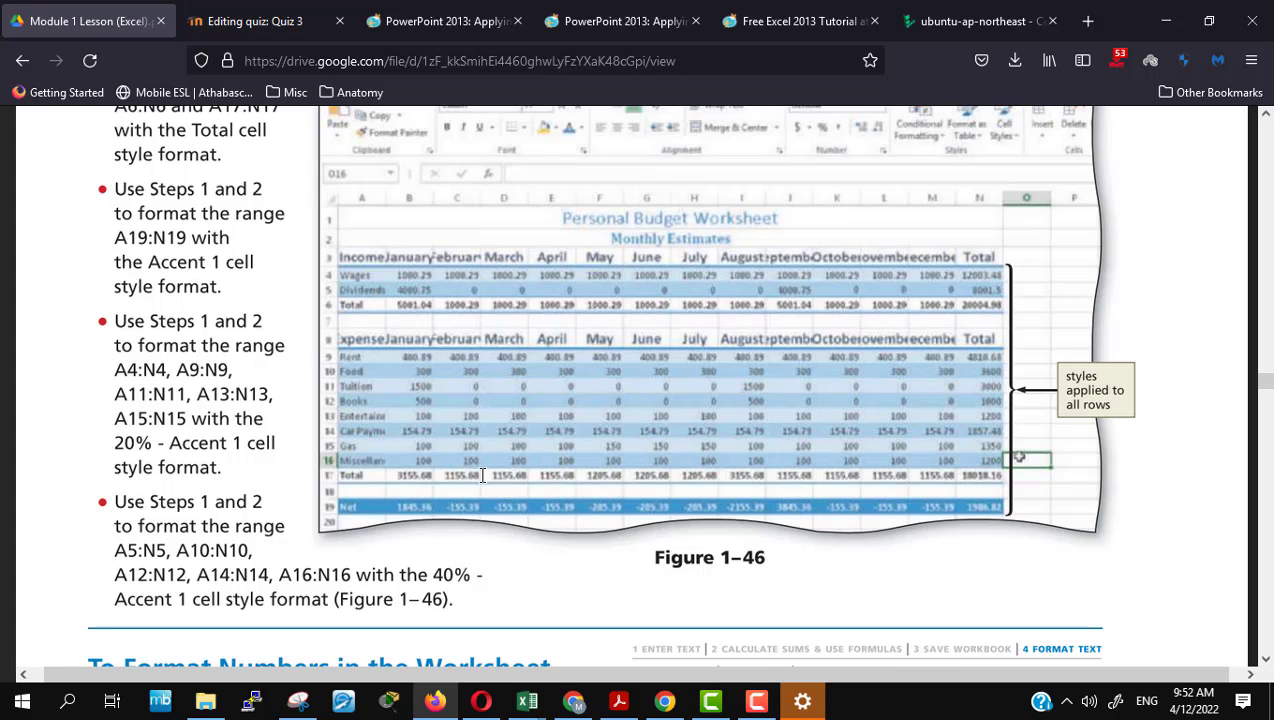
scroll(482, 475, "down", 5)
key("alt+Tab")
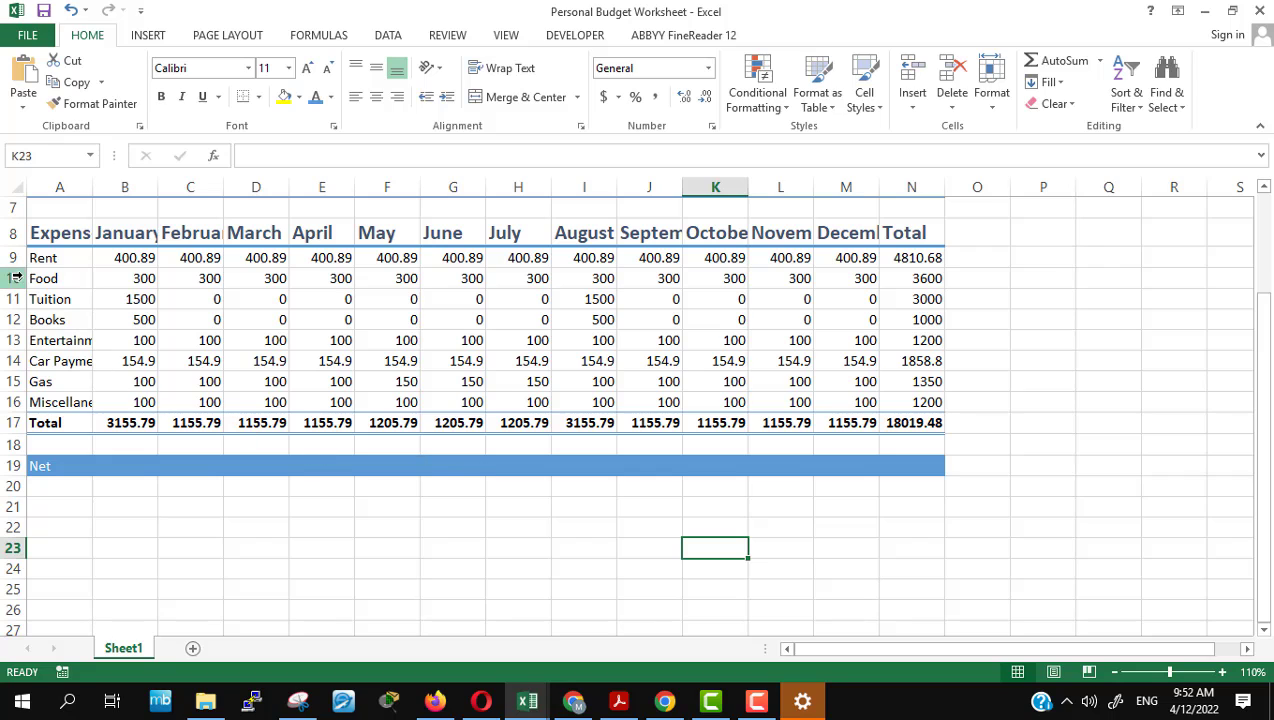
scroll(45, 265, "up", 2)
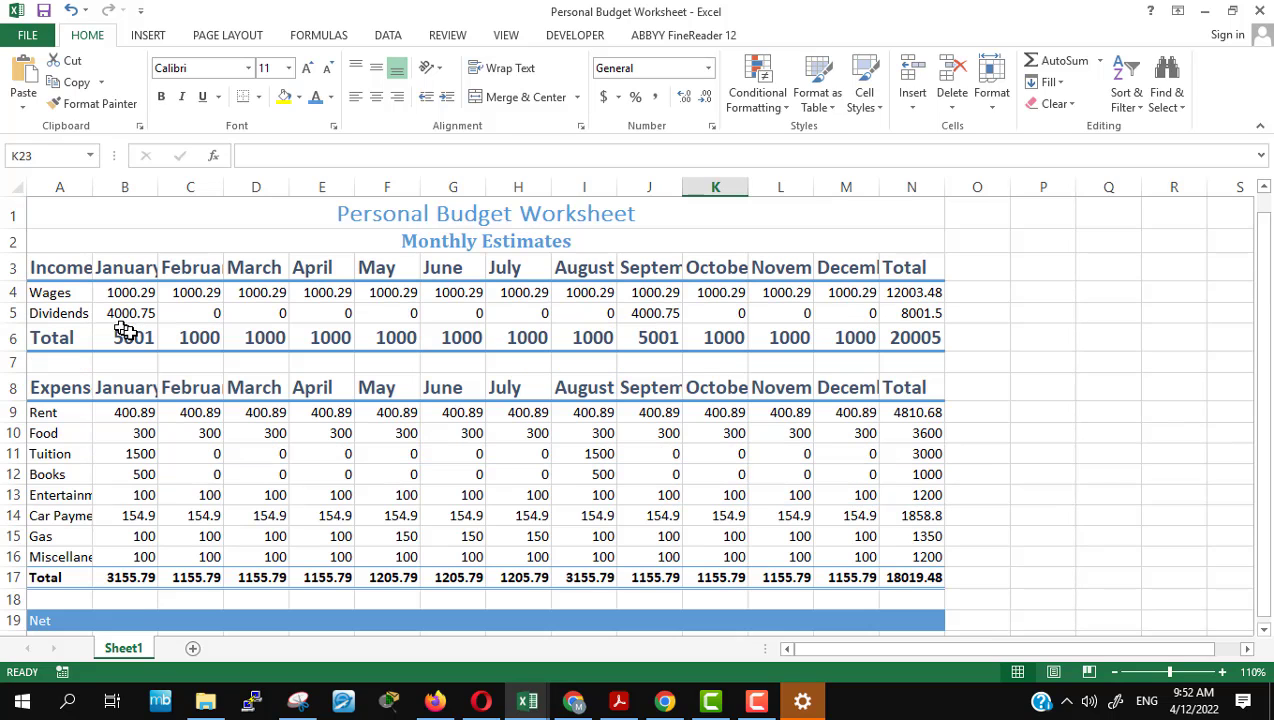
Step: Select the Wages row A4:N4 after checking the lesson for the next step
left_click(67, 297)
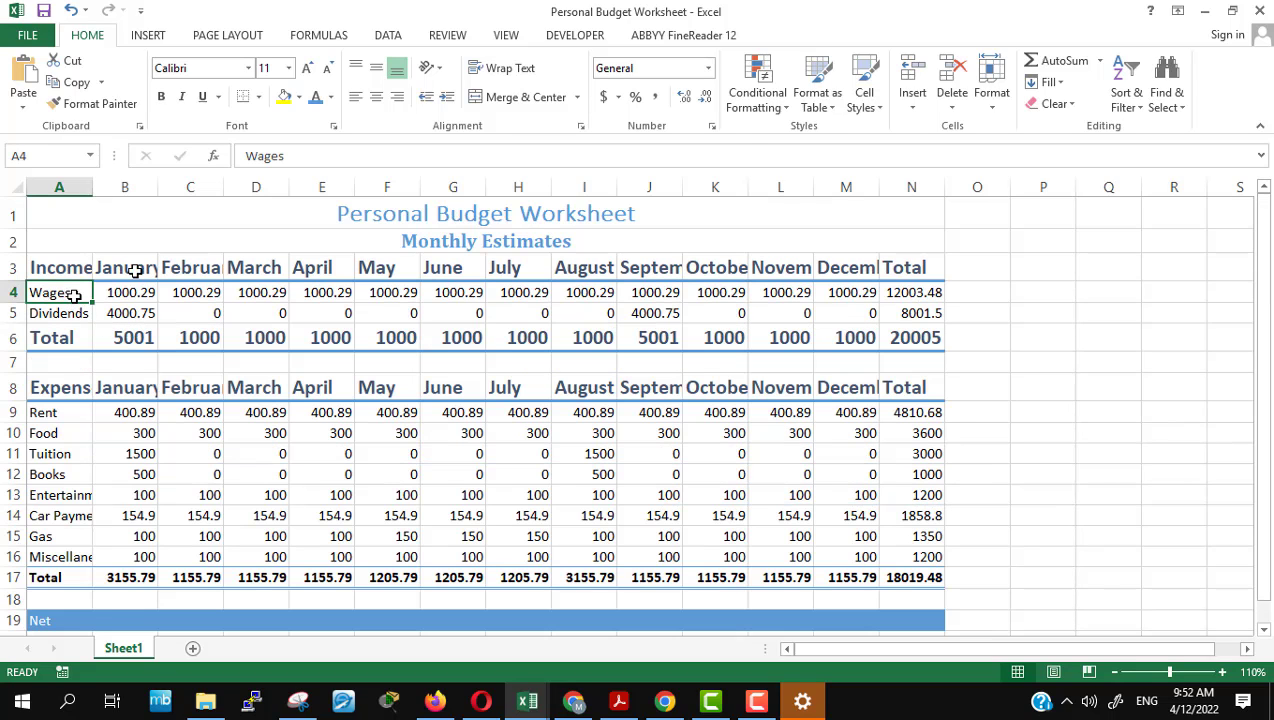
left_click(913, 296, "shift")
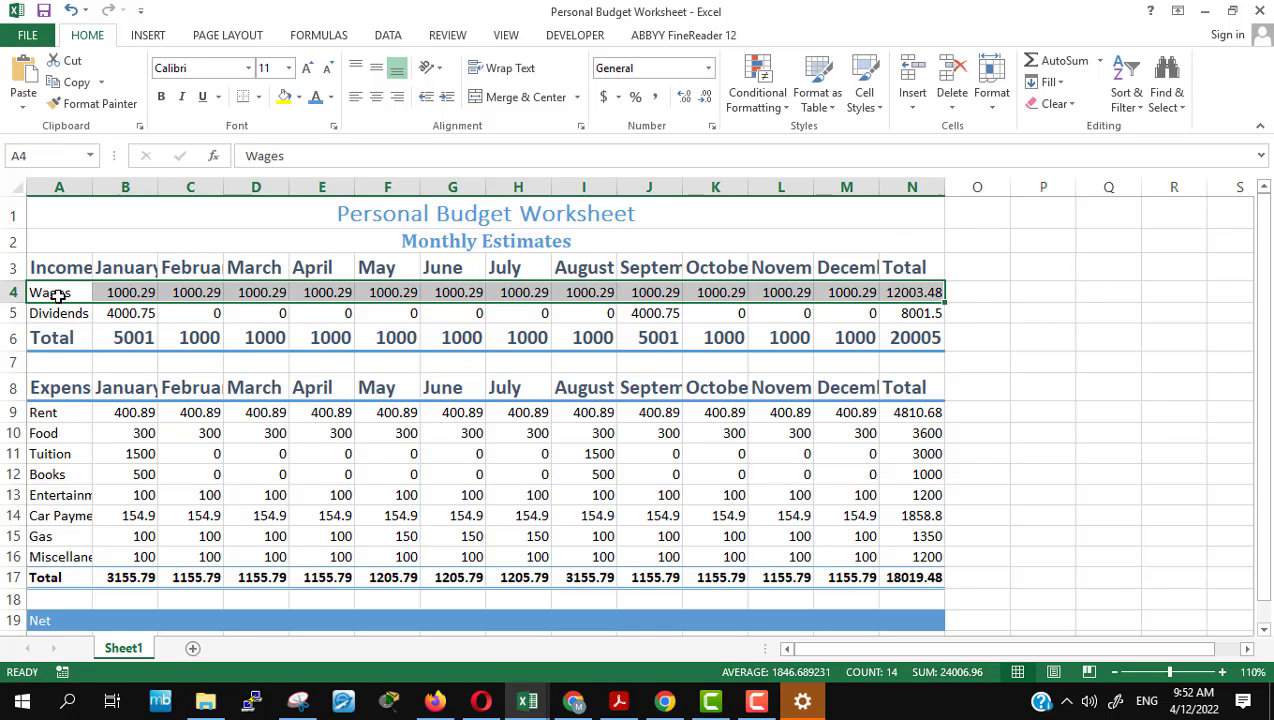
key("alt+Tab")
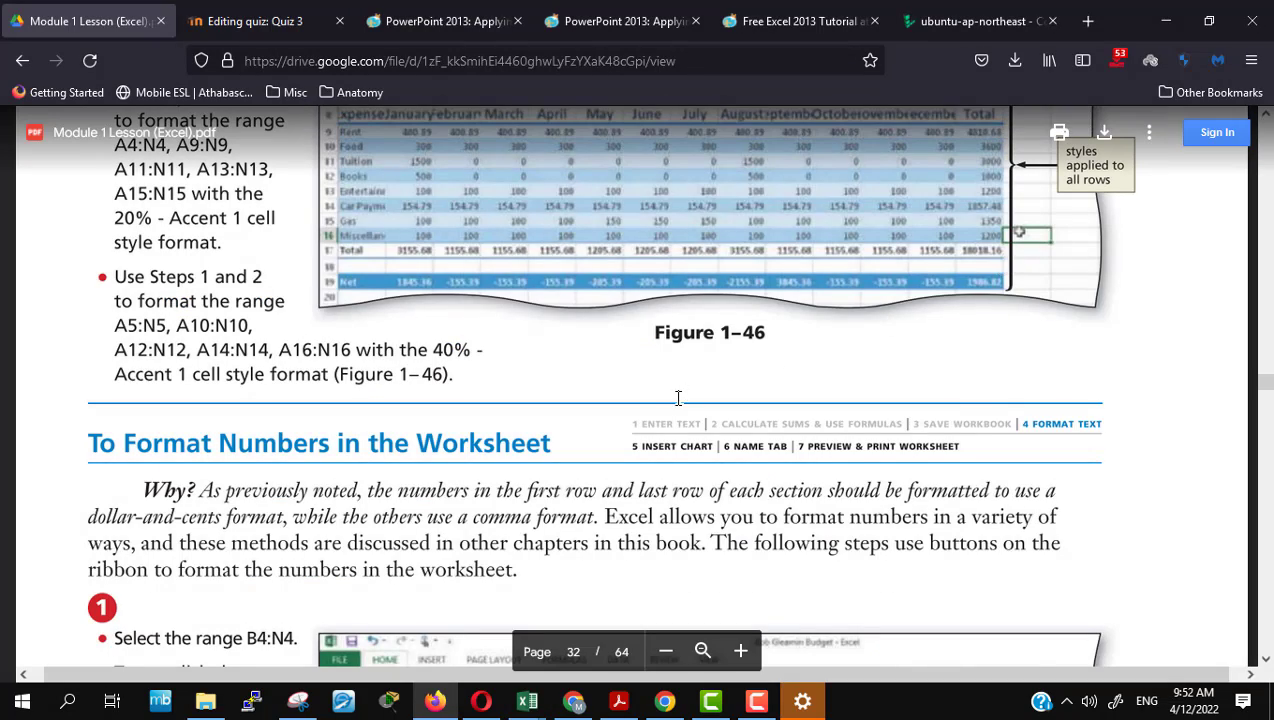
scroll(678, 398, "up", 2)
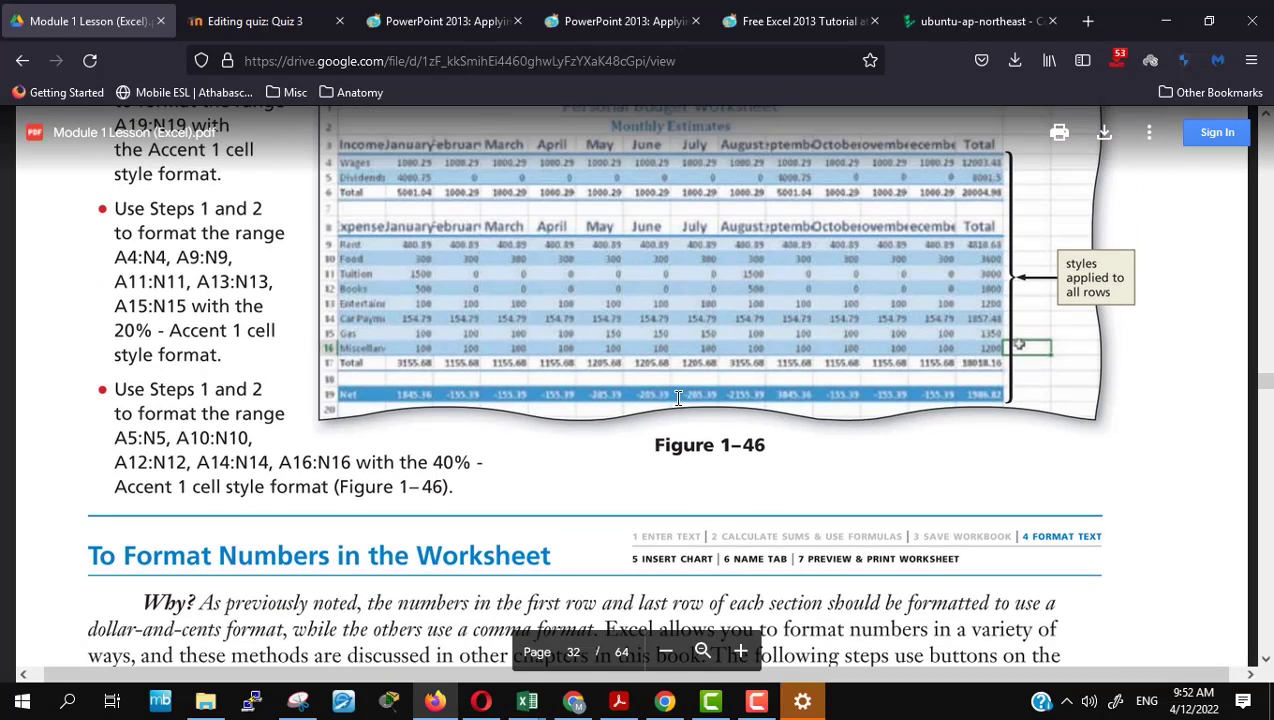
key("alt+Tab")
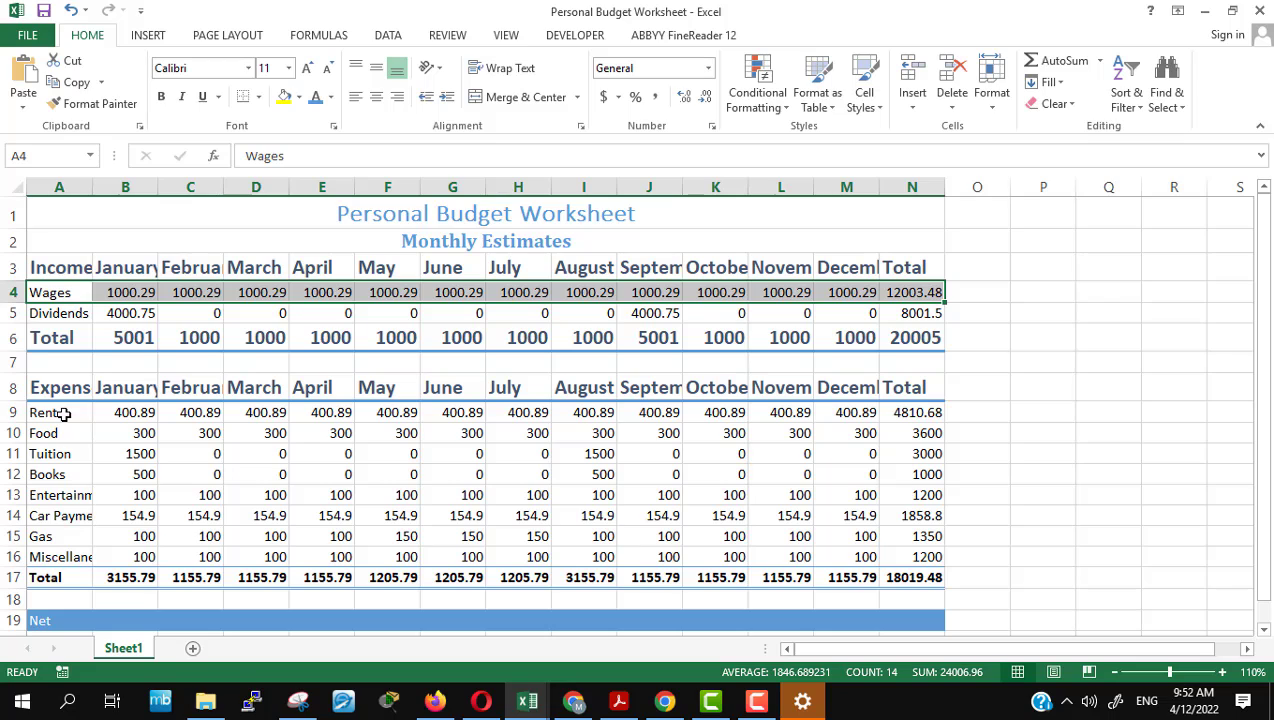
left_click(60, 412)
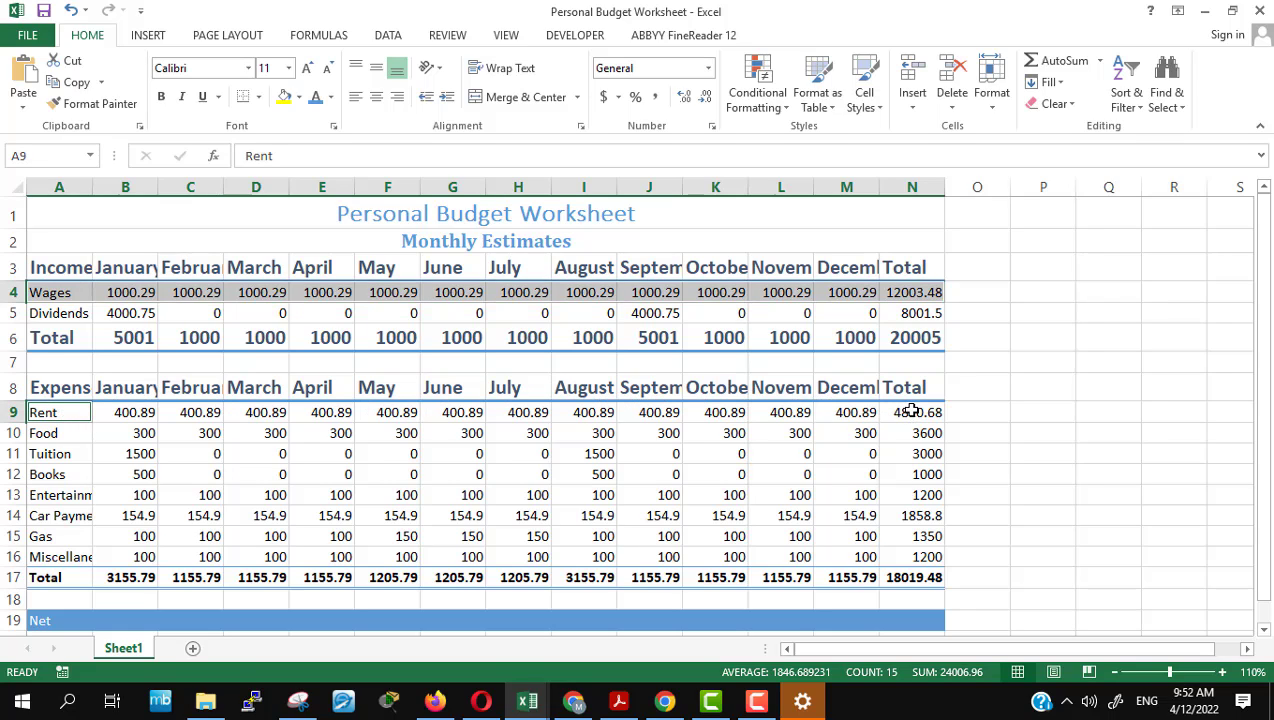
left_click(912, 410)
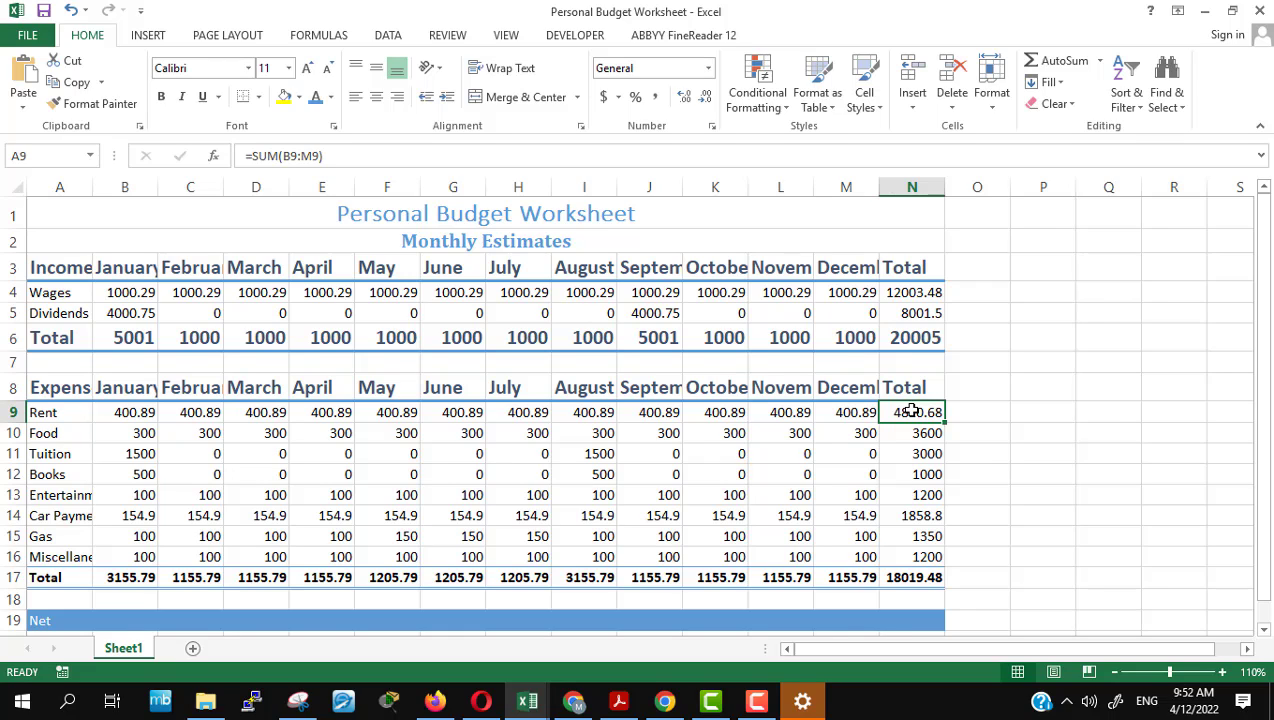
left_click(60, 295)
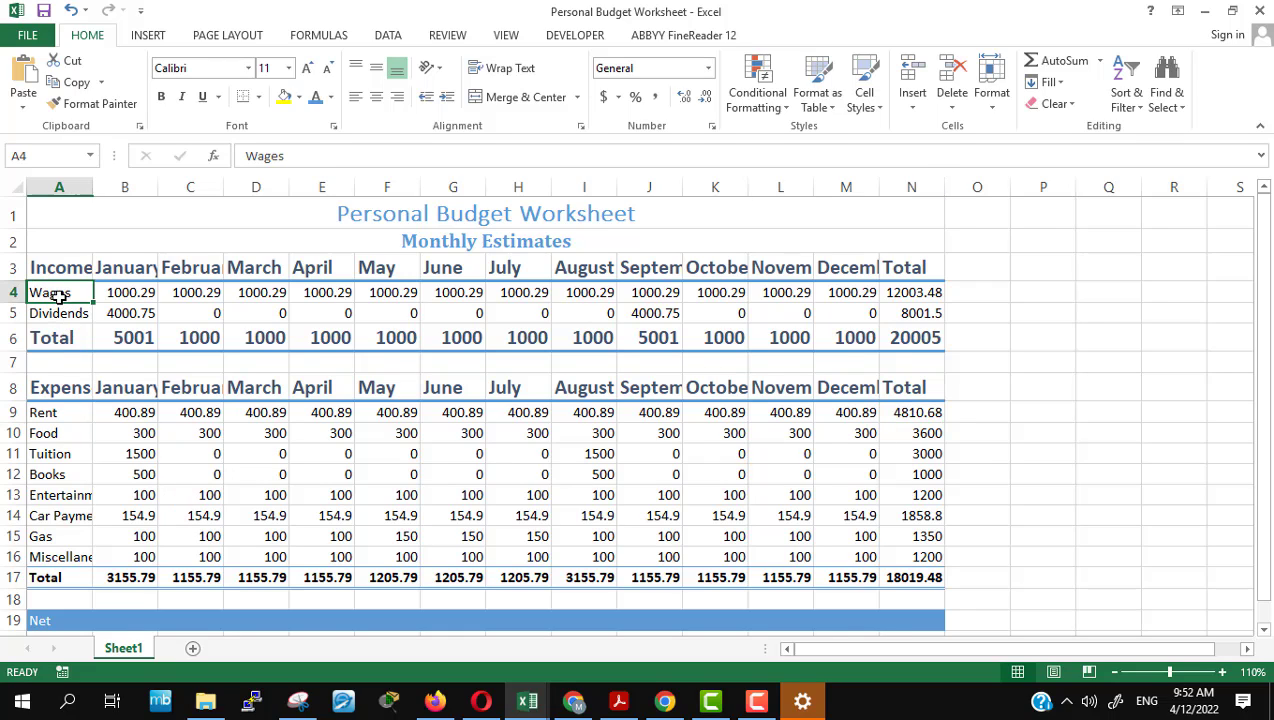
left_click_drag(60, 295, 929, 291)
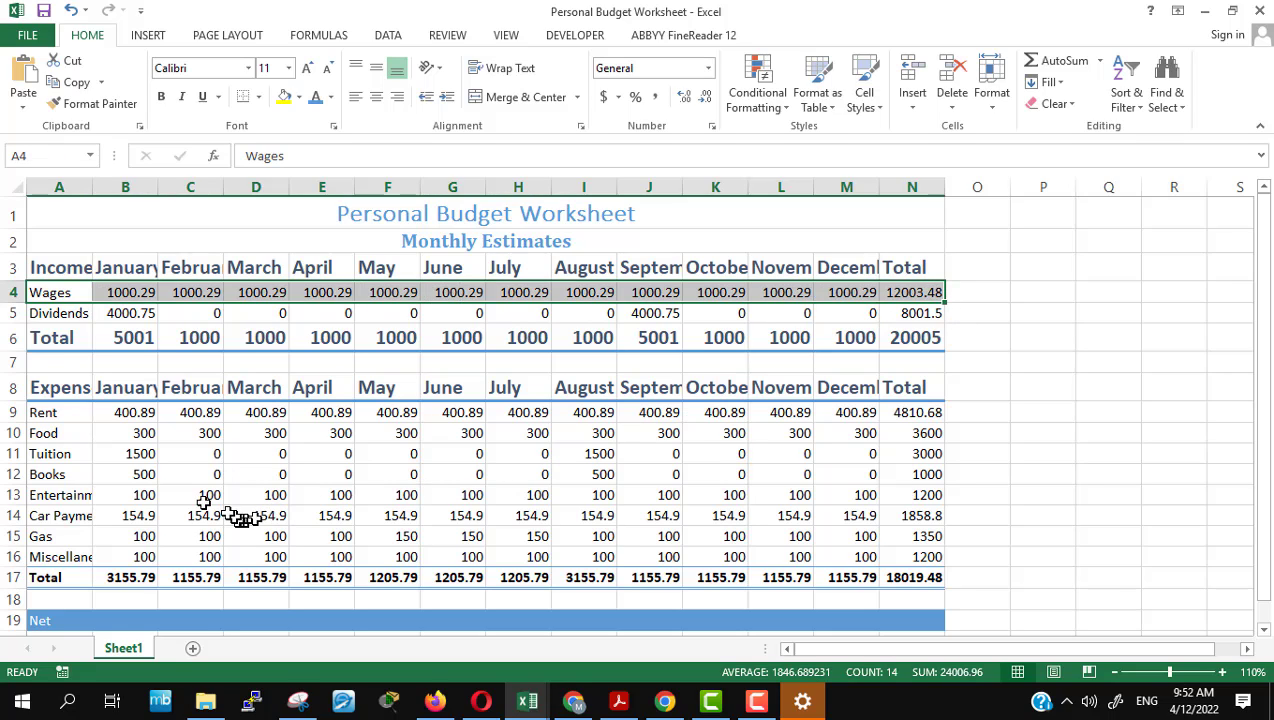
Step: Add rows 9, 11, 13 and 15 and apply 20% - Accent1 to all five rows
left_click(59, 416, "ctrl")
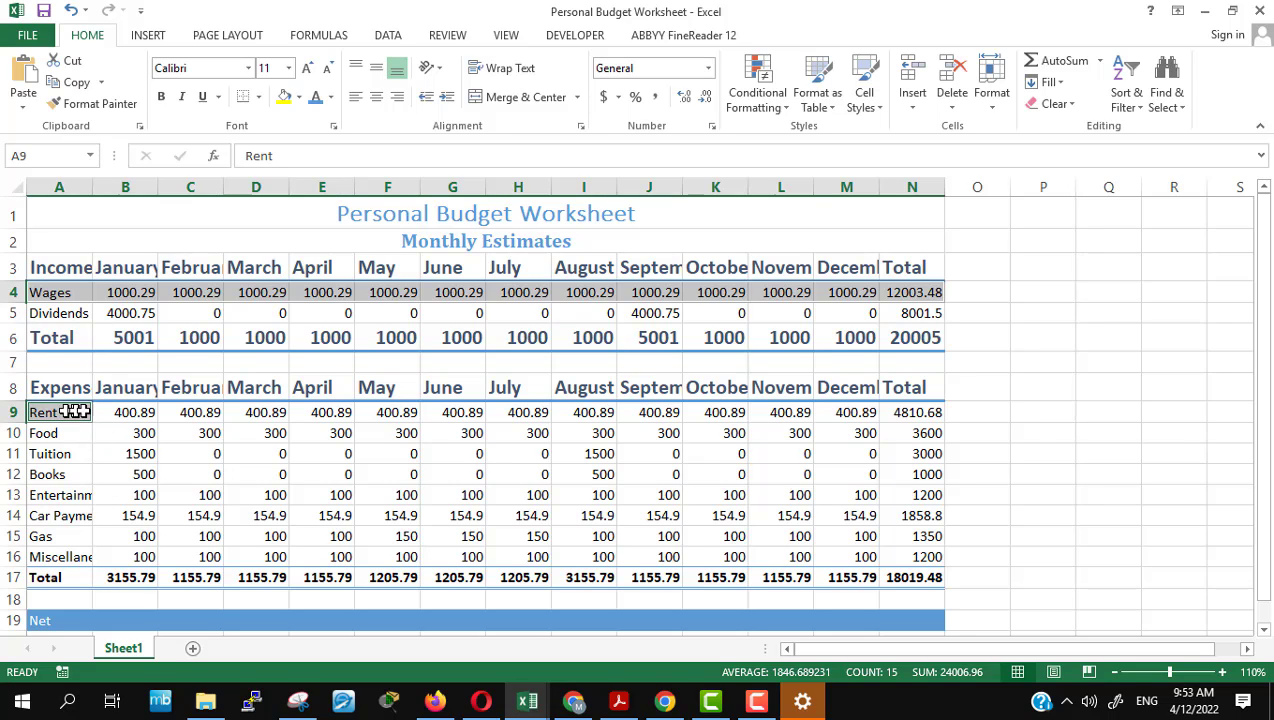
left_click_drag(61, 412, 593, 404)
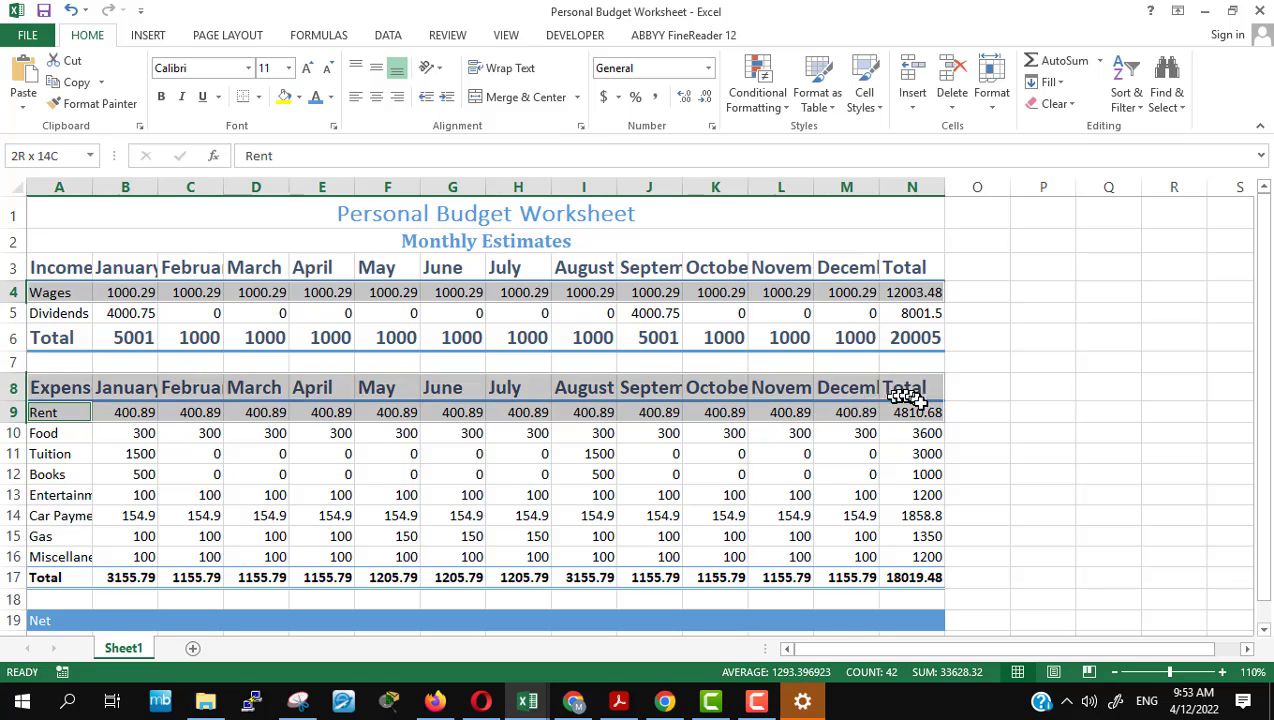
left_click_drag(835, 412, 915, 410)
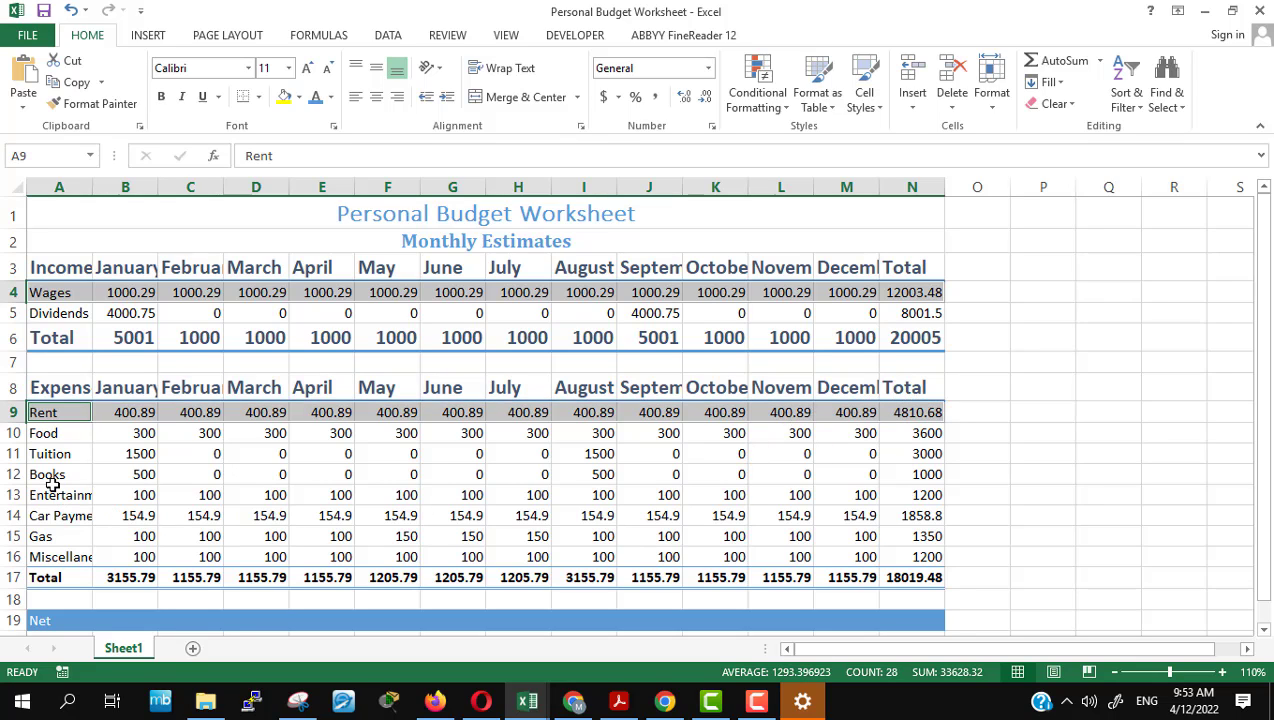
mouse_move(51, 454)
left_mouse_down("ctrl")
mouse_move(680, 438)
mouse_move(880, 456)
left_mouse_up("ctrl")
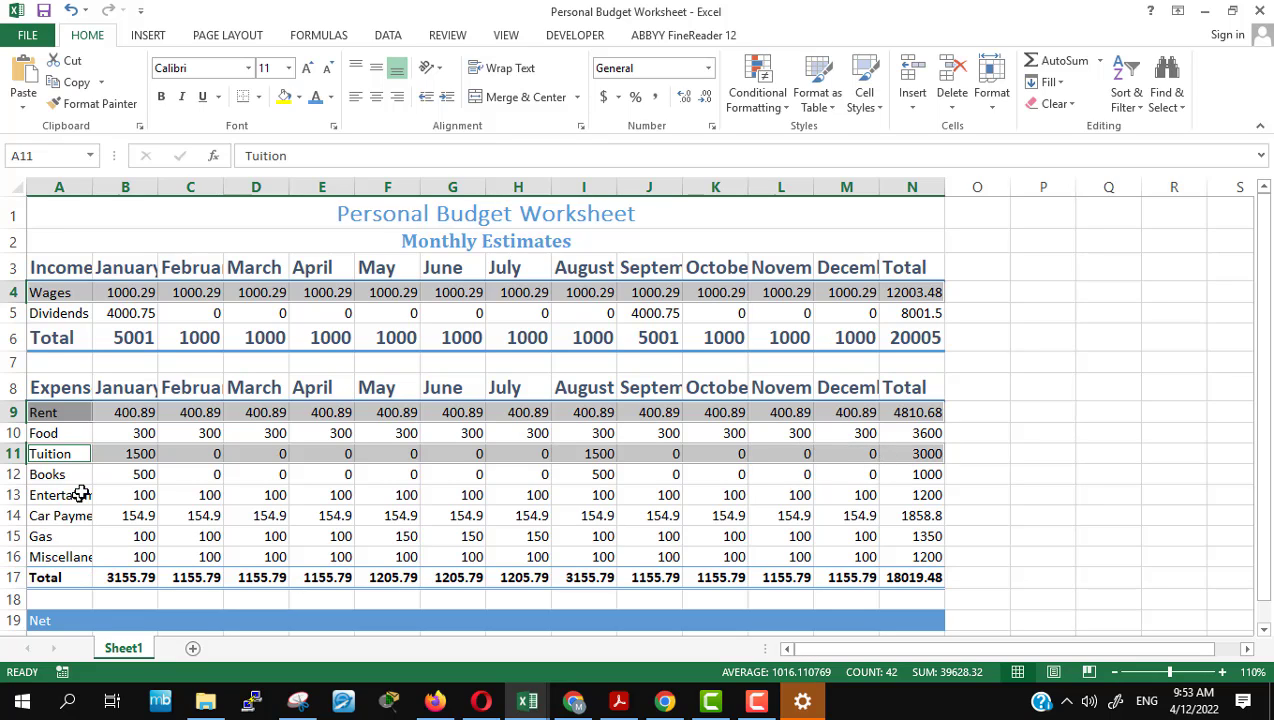
left_click_drag(80, 494, 912, 494, "ctrl")
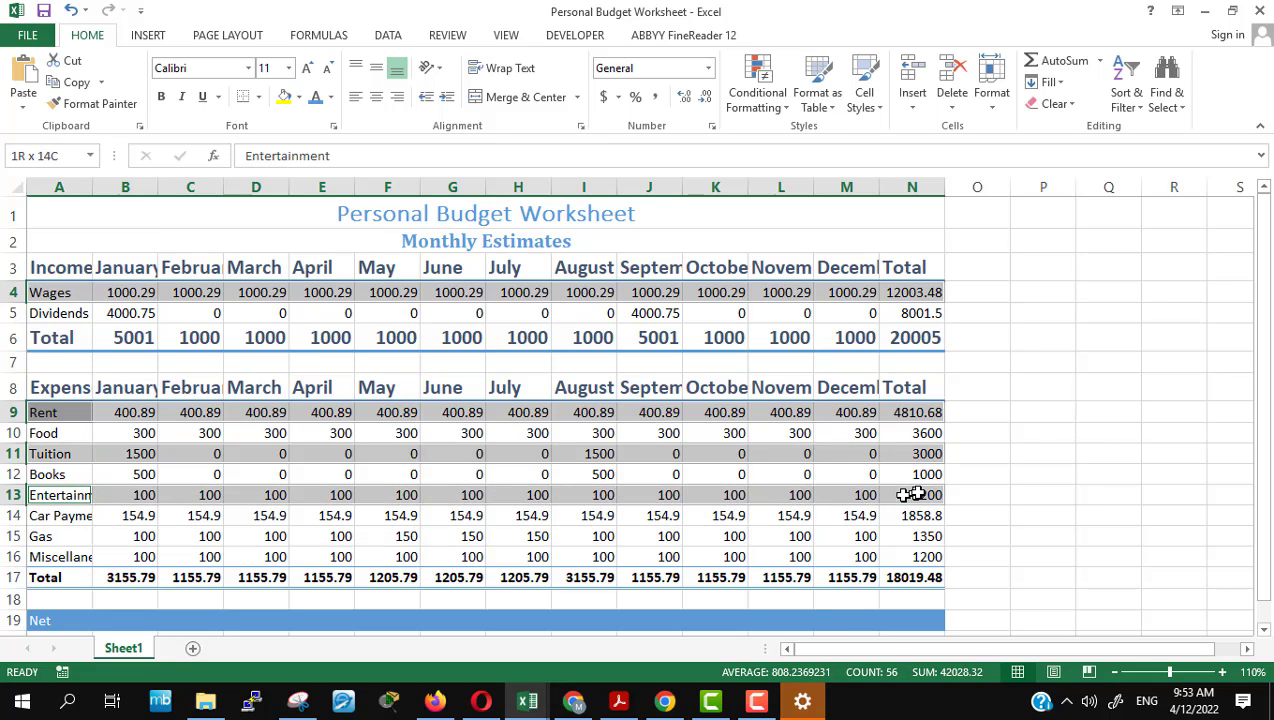
mouse_move(40, 536)
left_mouse_down("ctrl")
mouse_move(364, 548)
mouse_move(915, 532)
left_mouse_up("ctrl")
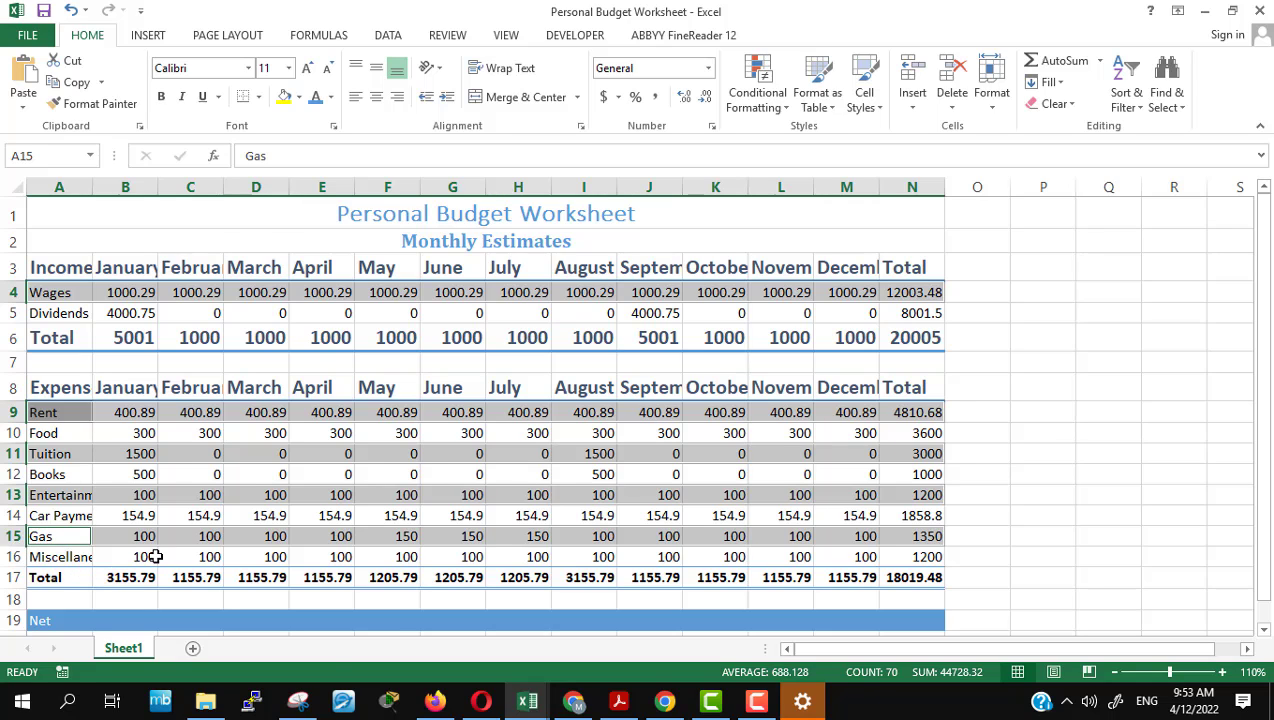
key("alt+Tab")
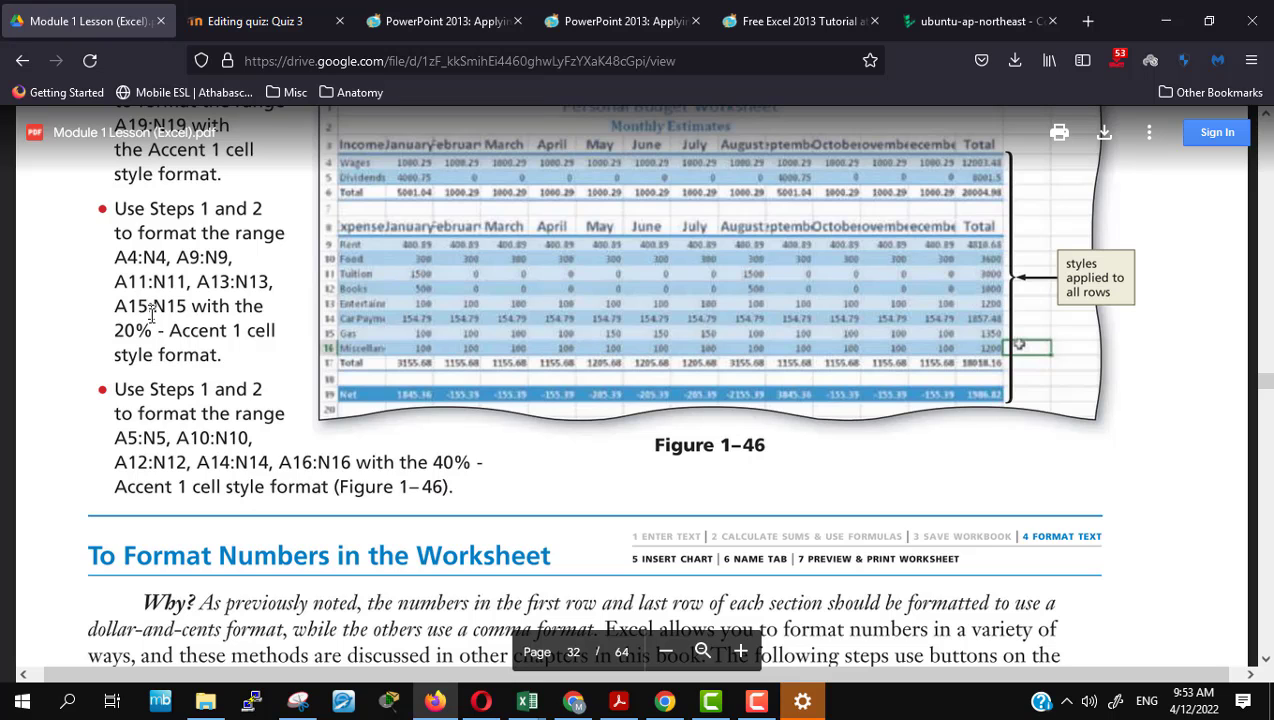
key("alt+Tab")
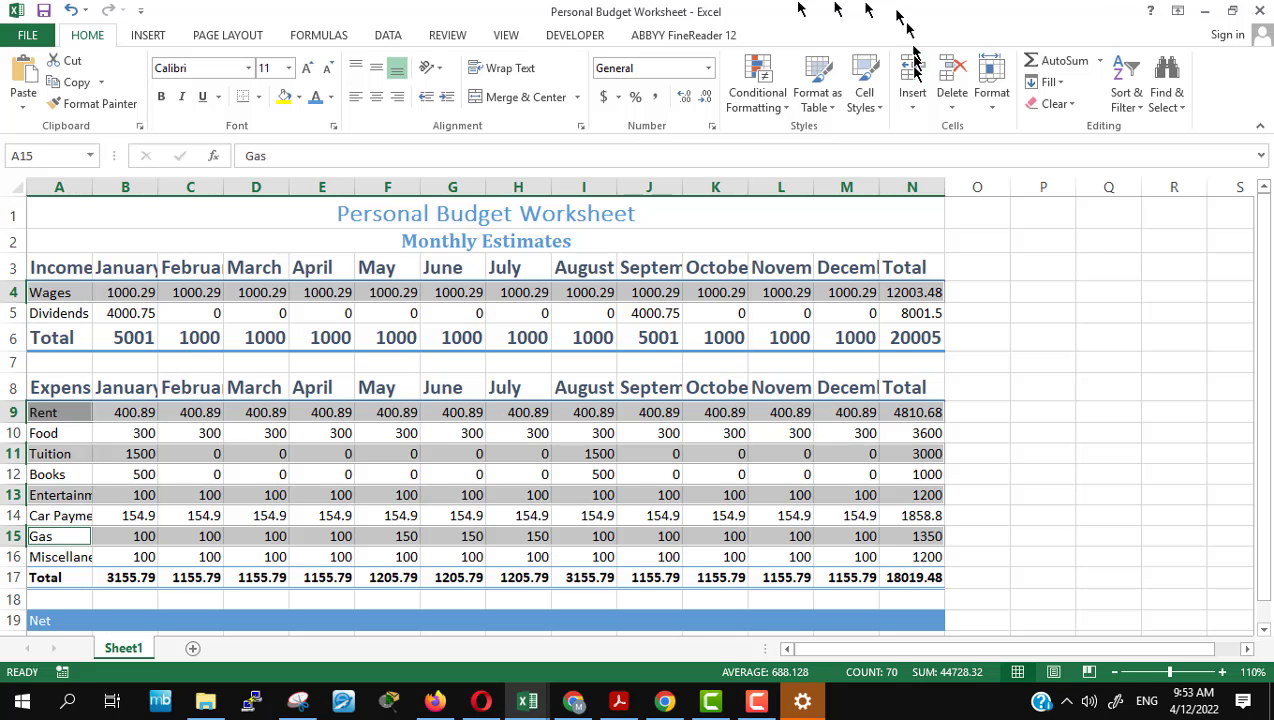
left_click(865, 100)
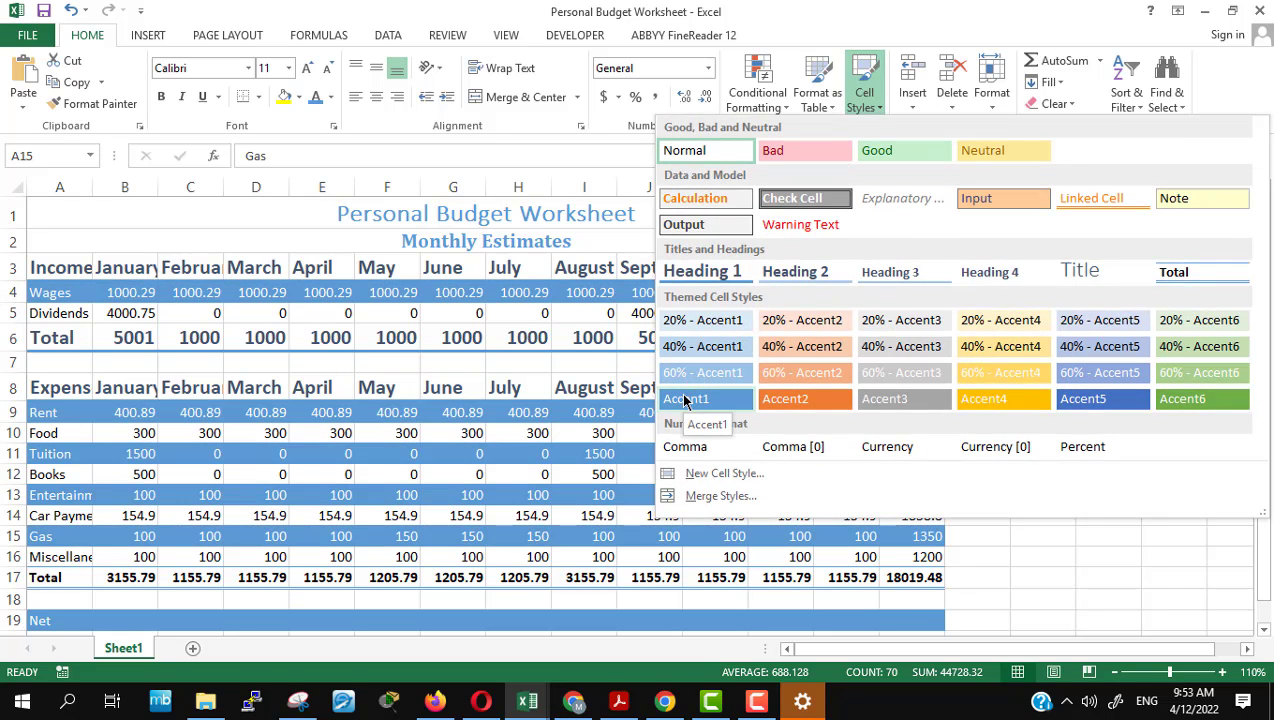
left_click(700, 320)
Step: Clear the previous selection and select the Dividends row A5:N5
key("alt+Tab")
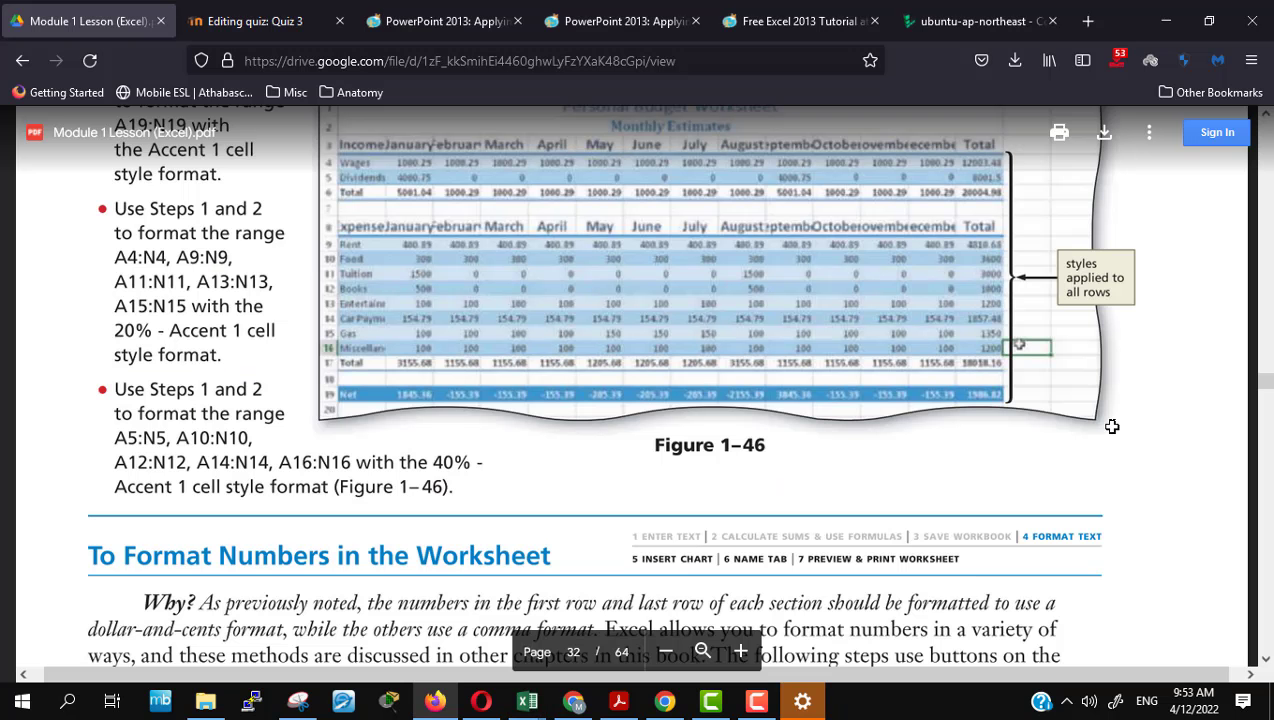
scroll(996, 427, "down", 3)
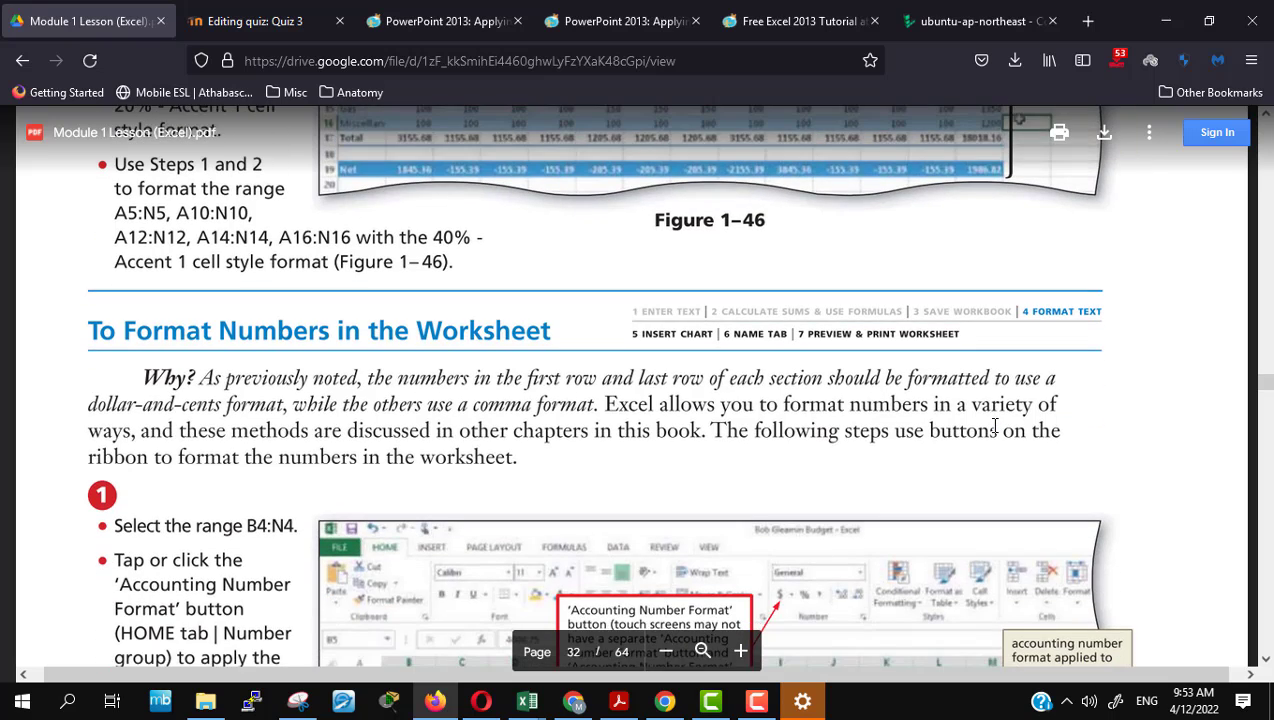
key("alt+Tab")
left_click(1043, 474)
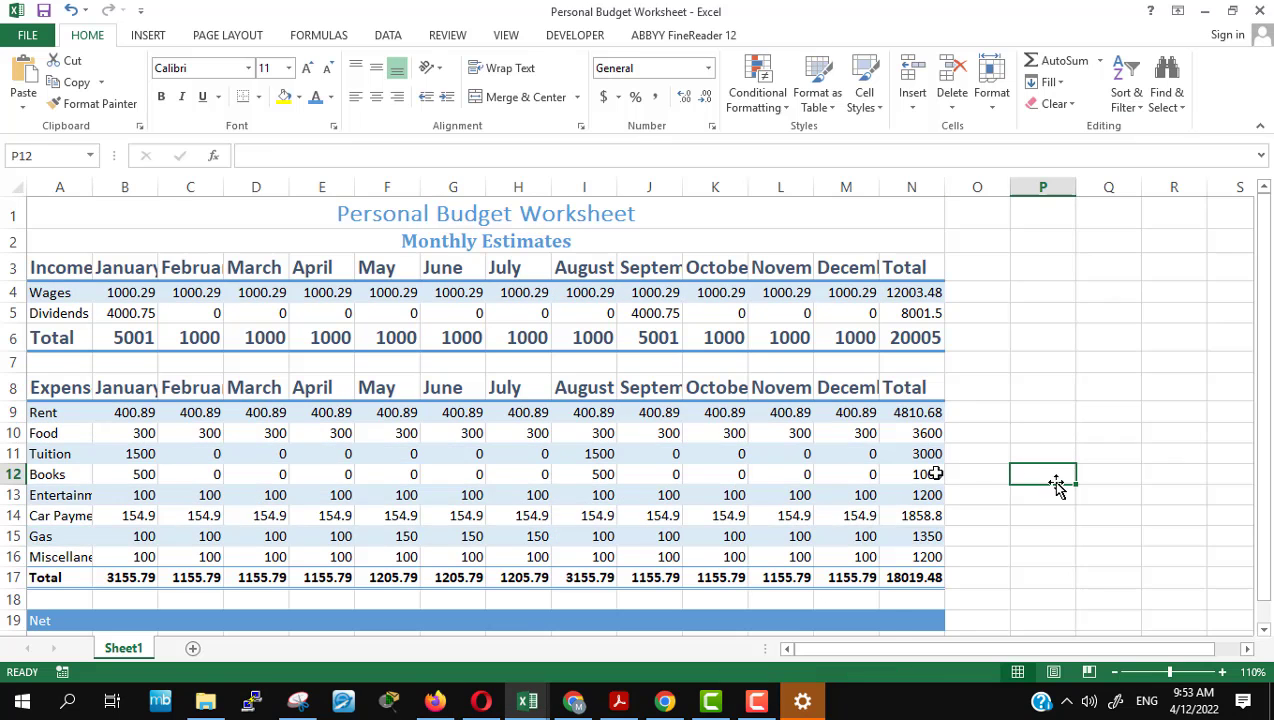
left_click(65, 317)
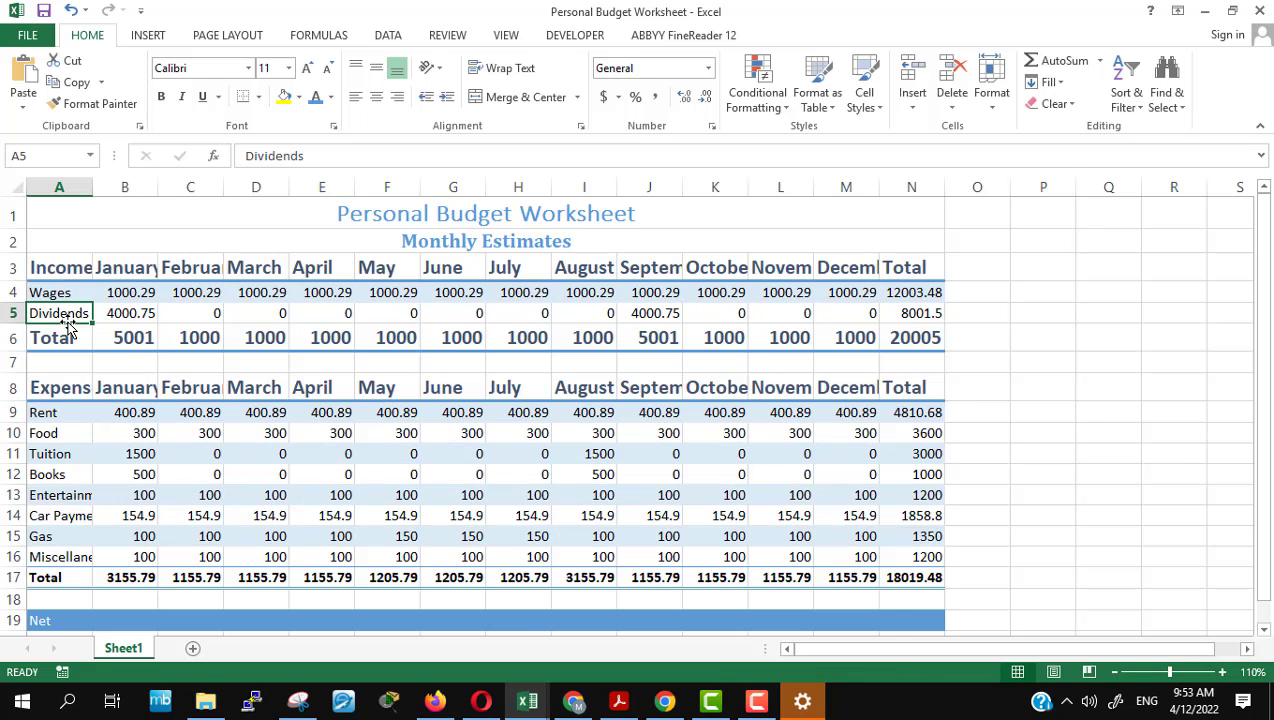
left_click(918, 312, "shift")
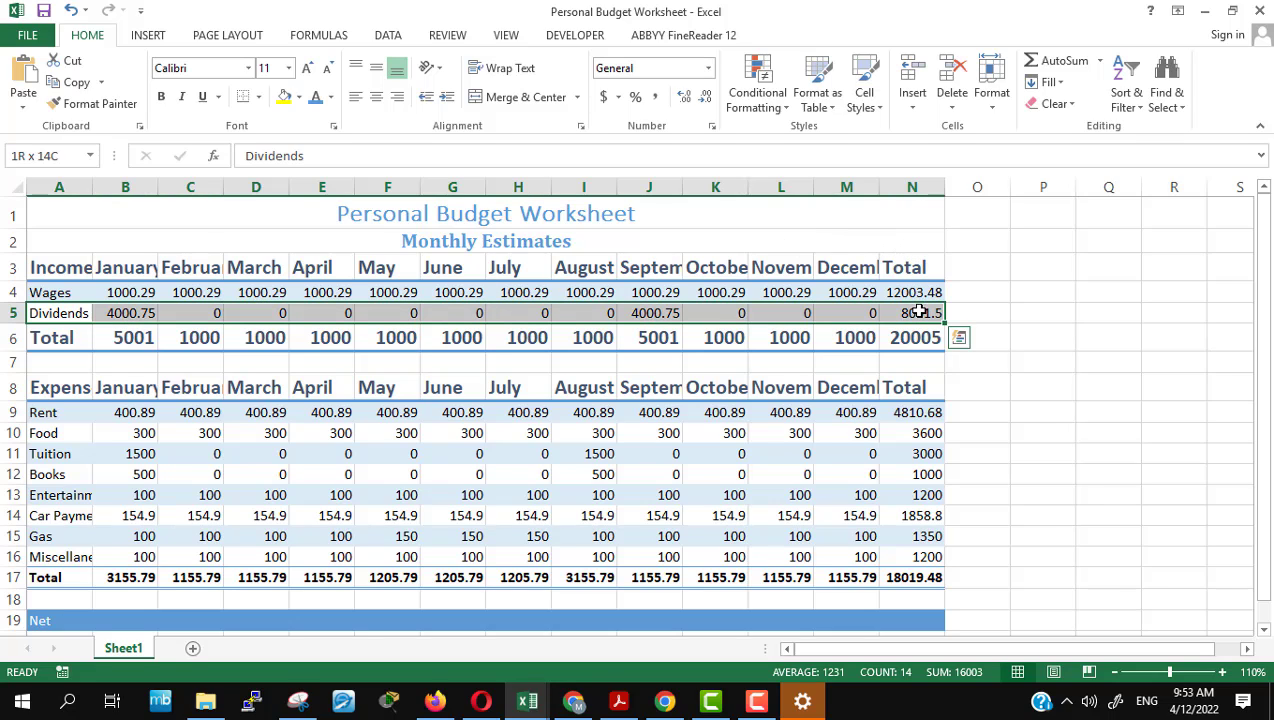
Step: Add rows 10, 12, 14 and 16 and apply 40% - Accent1 to all five rows
left_click(73, 437, "ctrl")
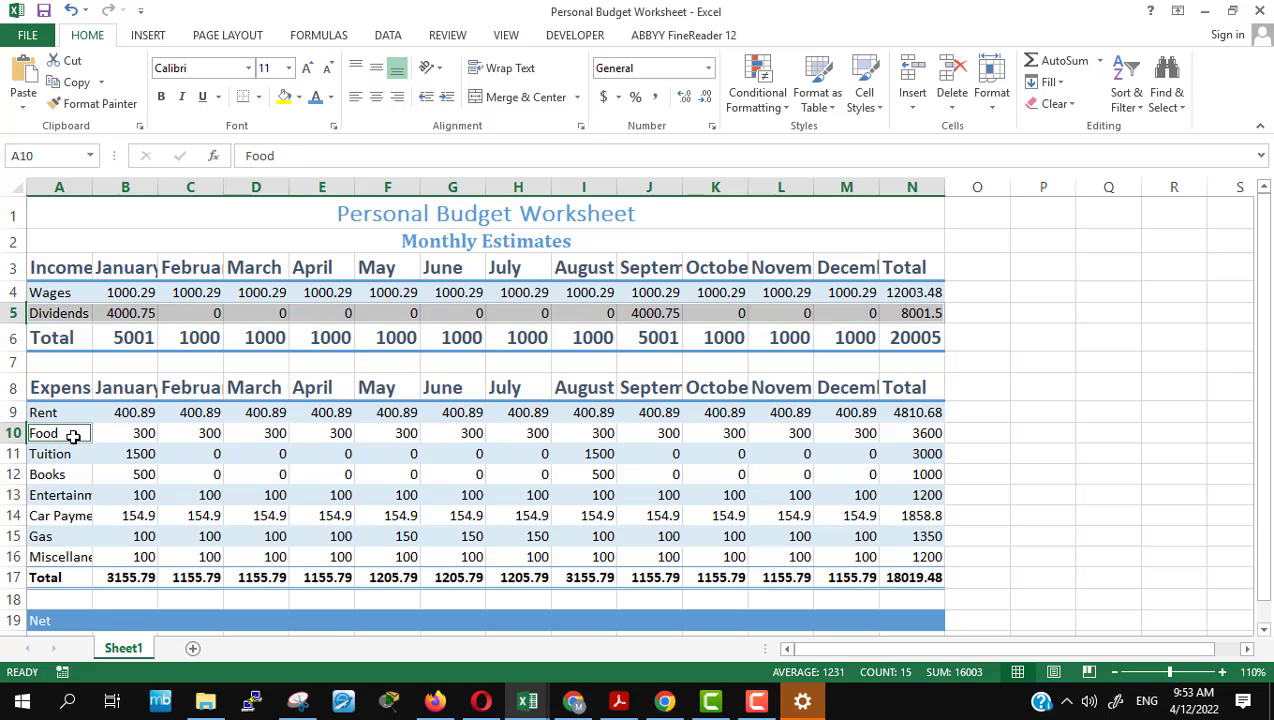
left_click_drag(73, 432, 897, 441)
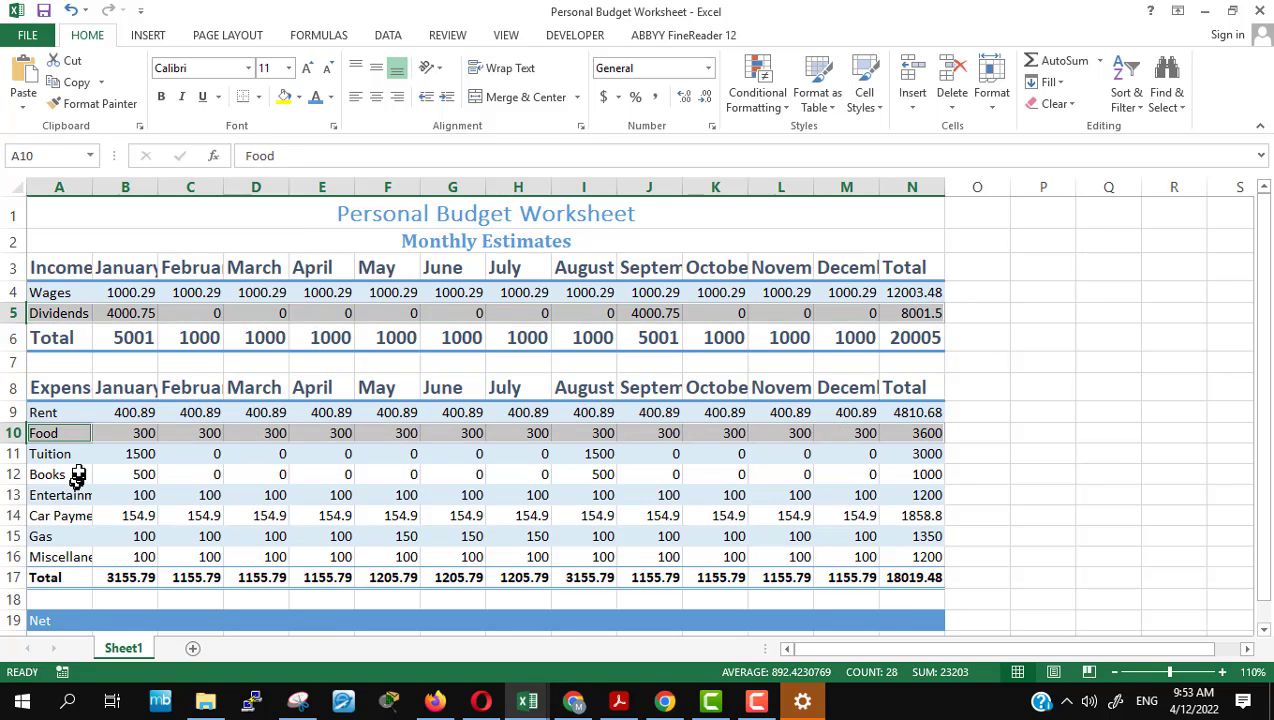
left_click_drag(80, 475, 886, 478)
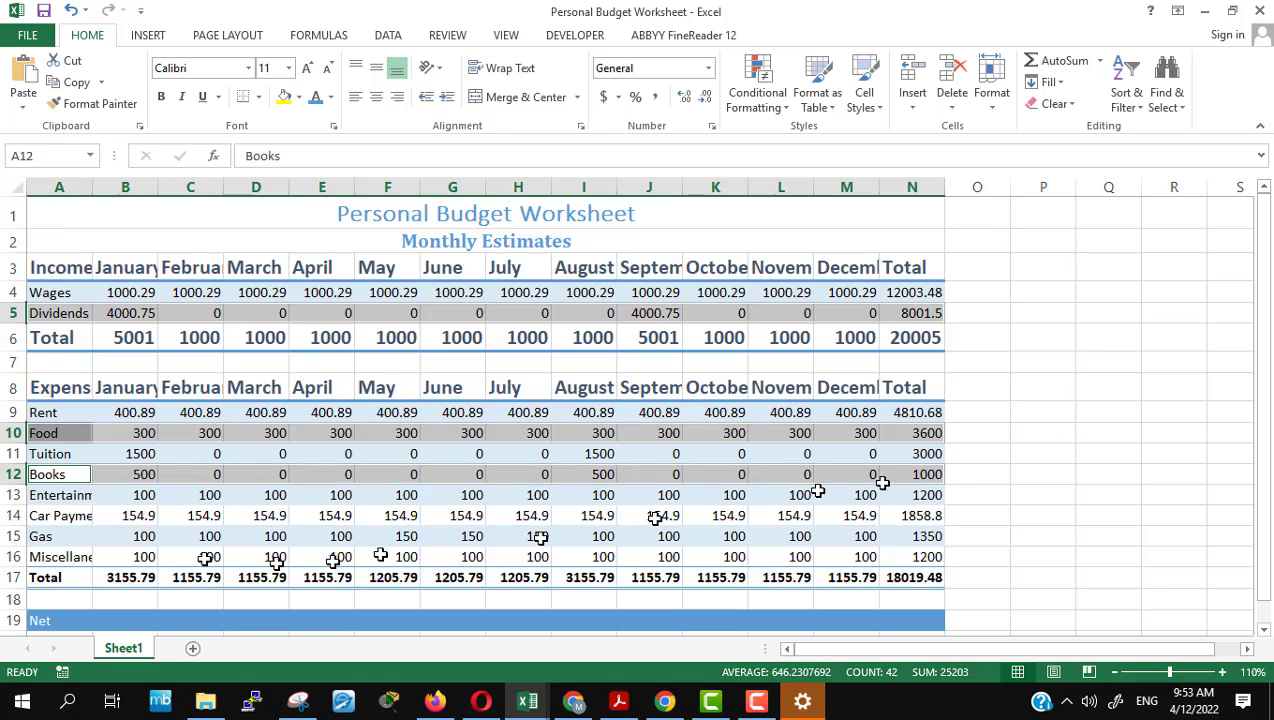
left_click_drag(62, 522, 936, 504)
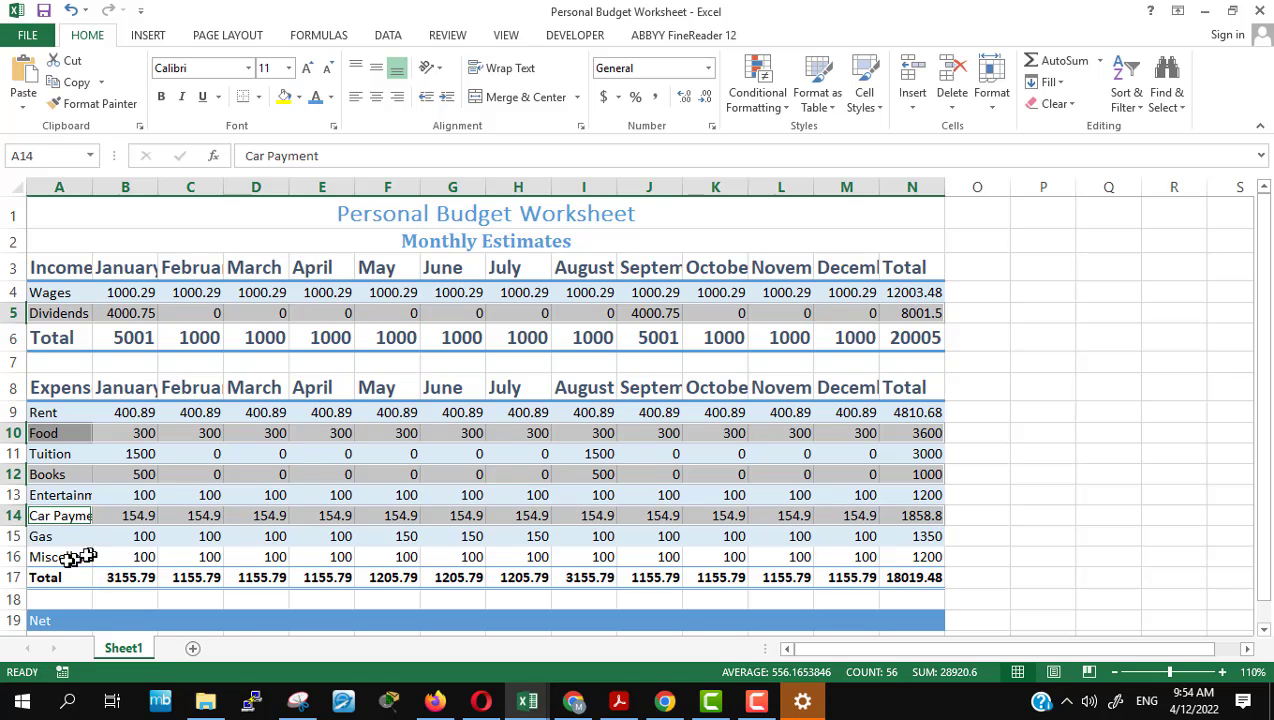
mouse_move(60, 557)
left_mouse_down()
mouse_move(879, 617)
mouse_move(938, 500)
left_mouse_up()
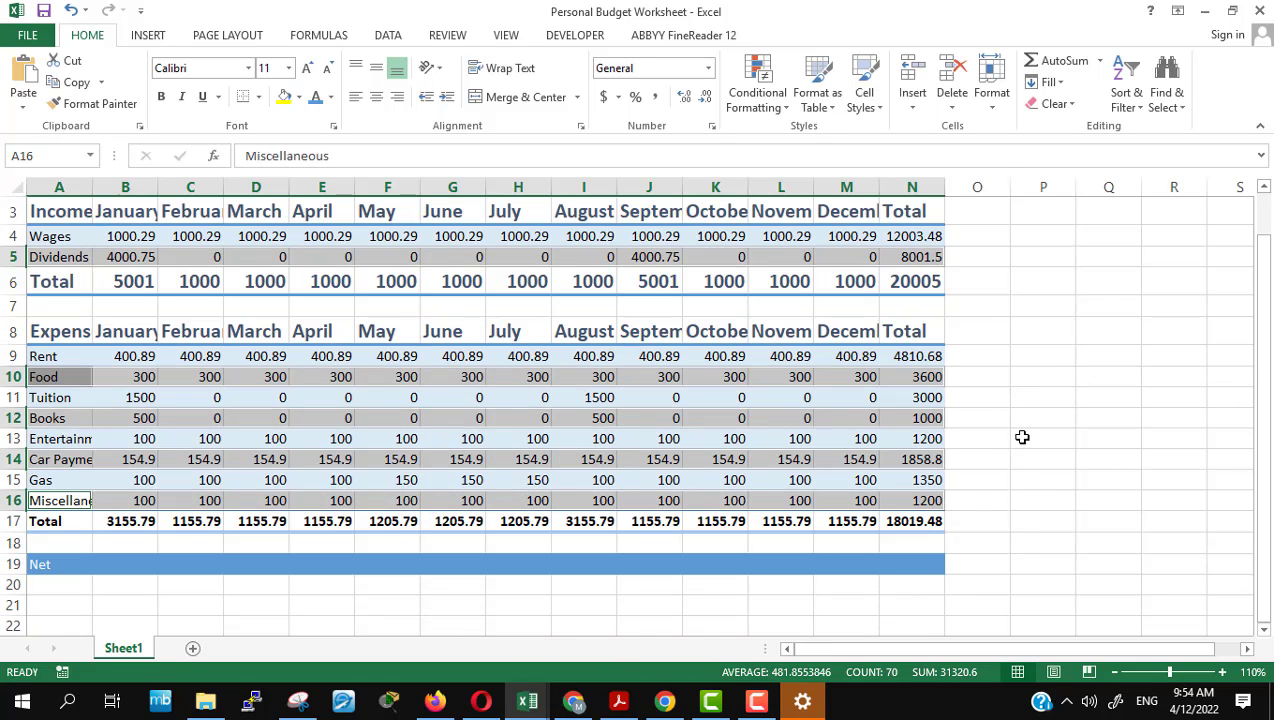
key("alt+Tab")
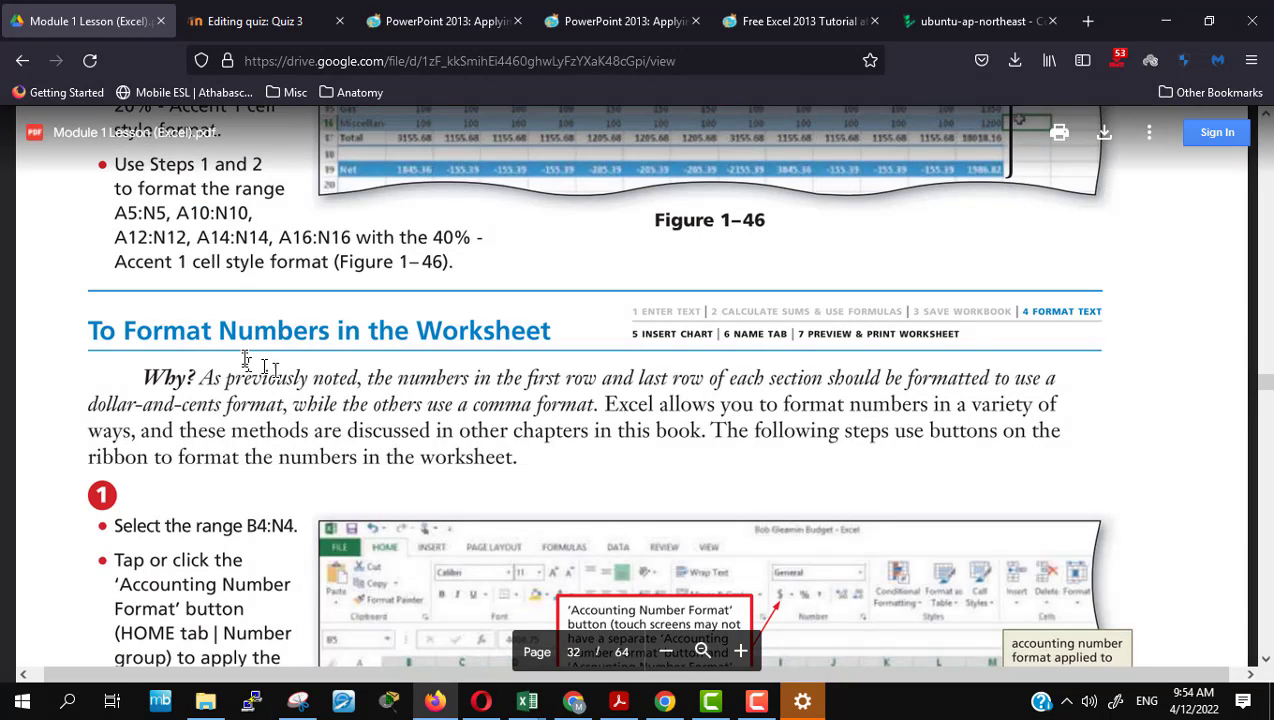
key("alt+Tab")
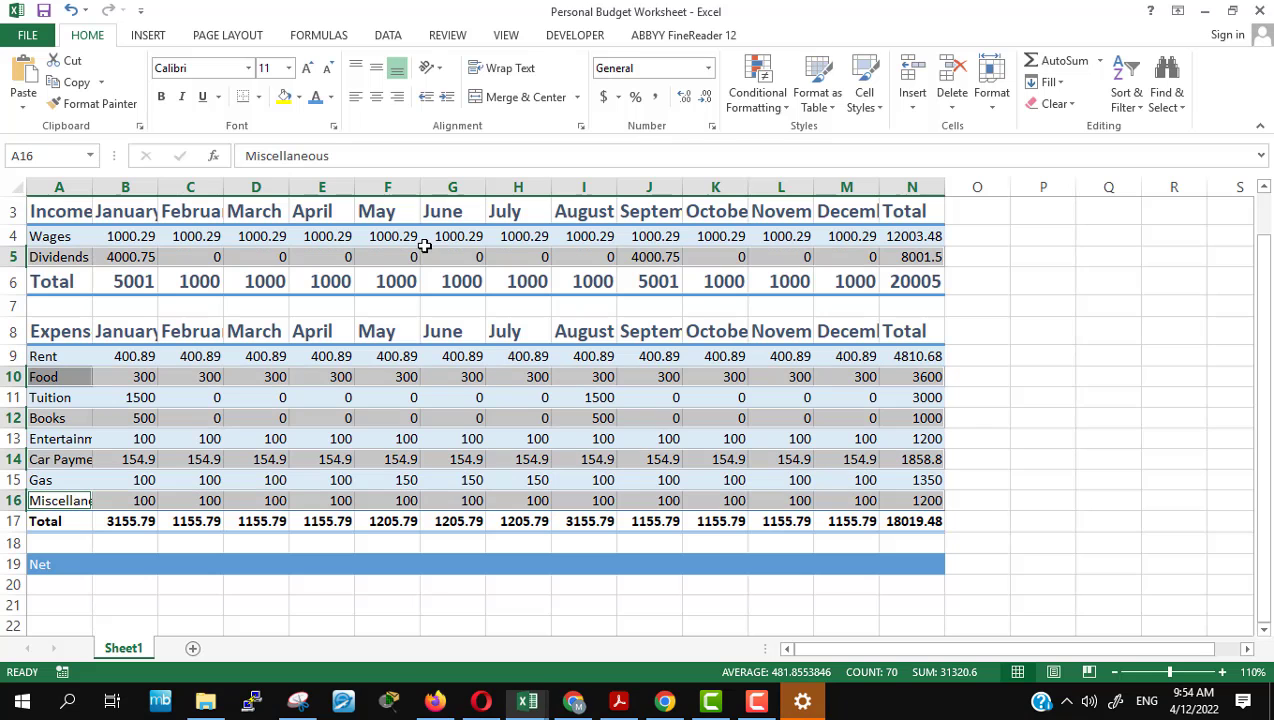
left_click(864, 100)
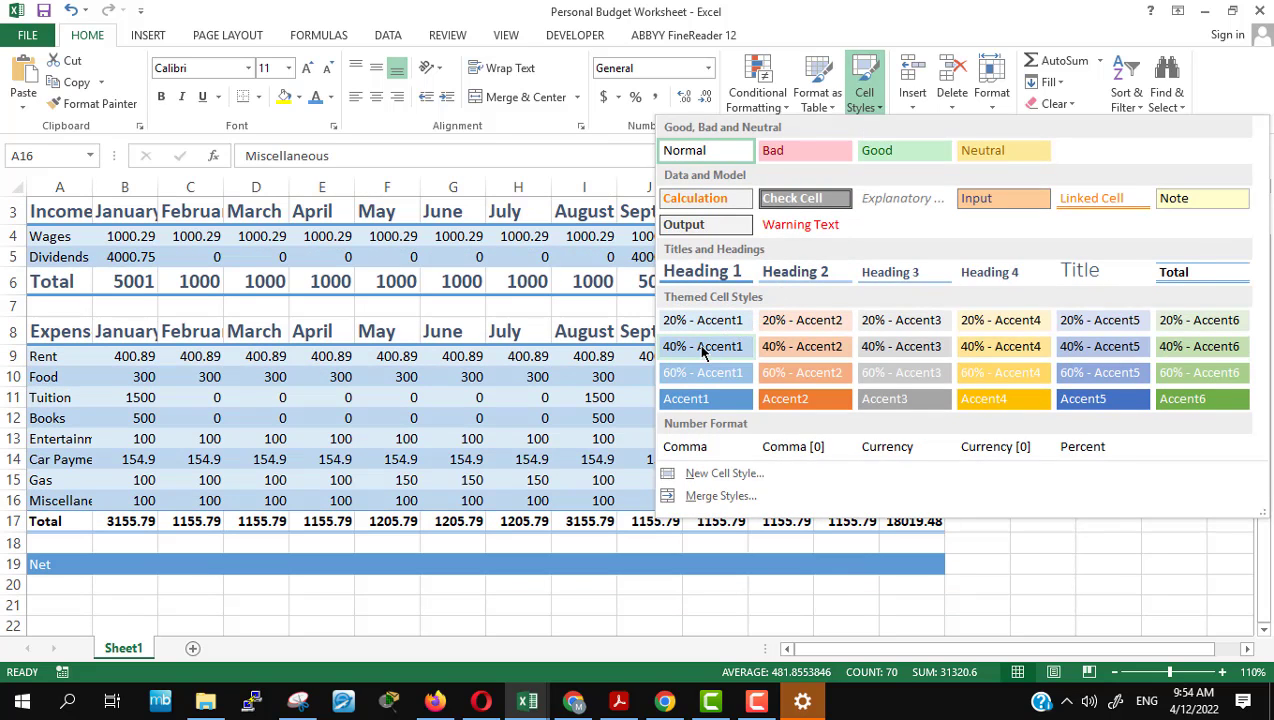
left_click(702, 350)
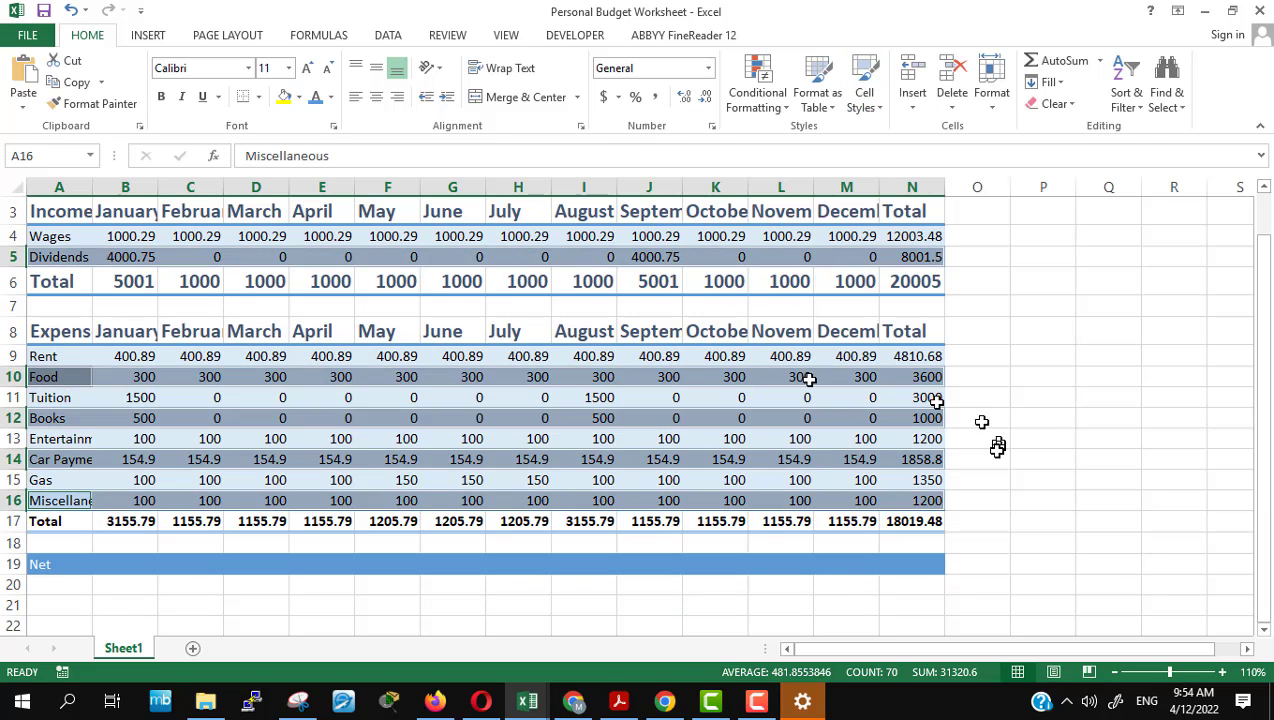
left_click(1105, 457)
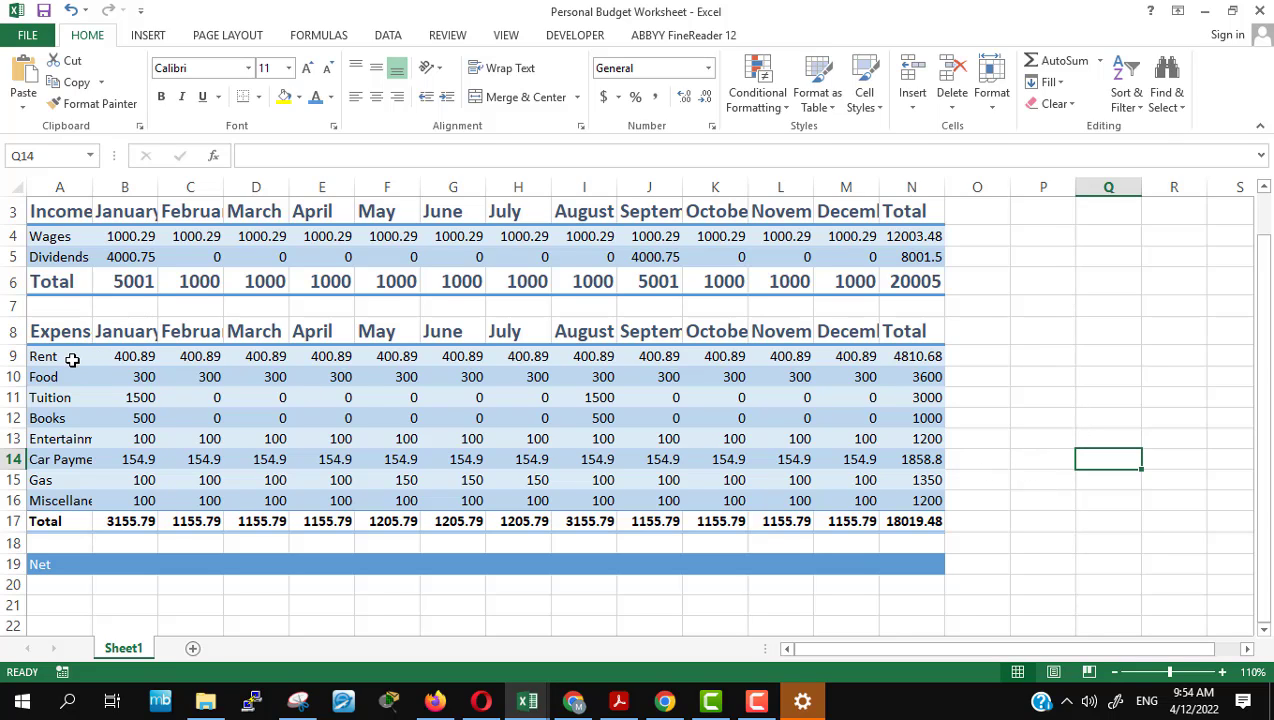
Step: Inspect the Rent label with its January value and the Food total formula in N10
left_click_drag(72, 358, 140, 357)
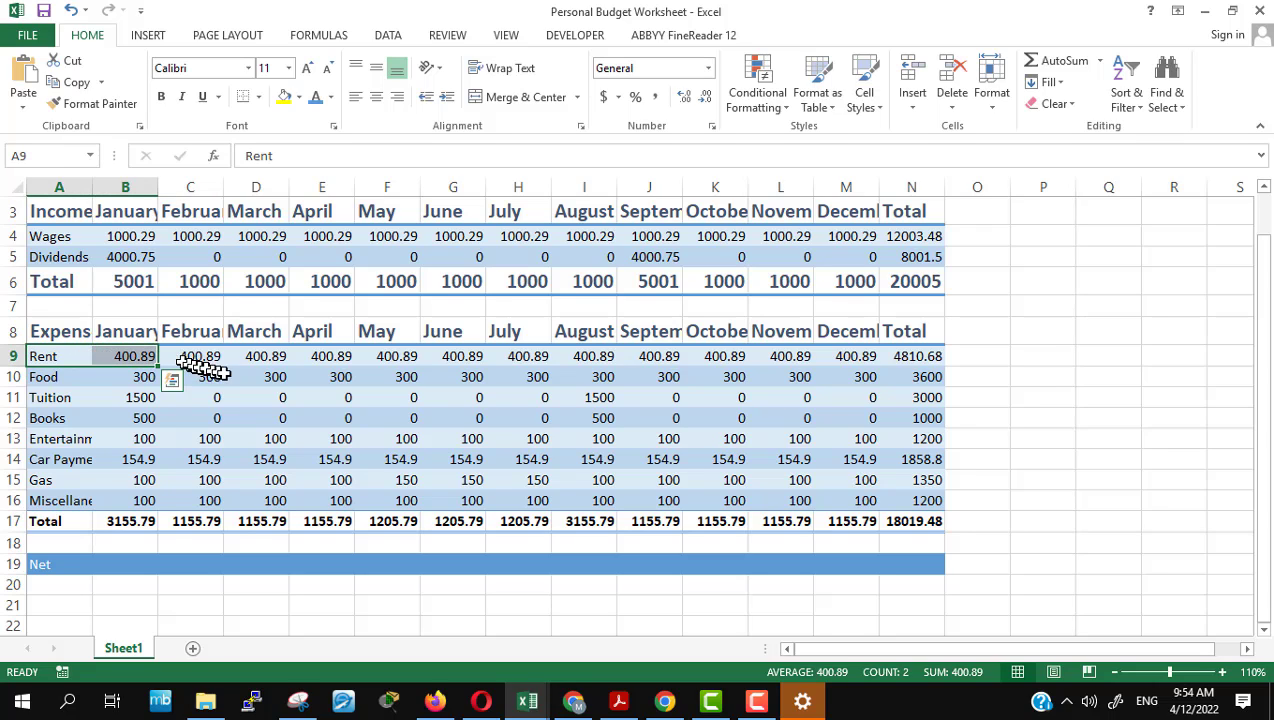
left_click(880, 377)
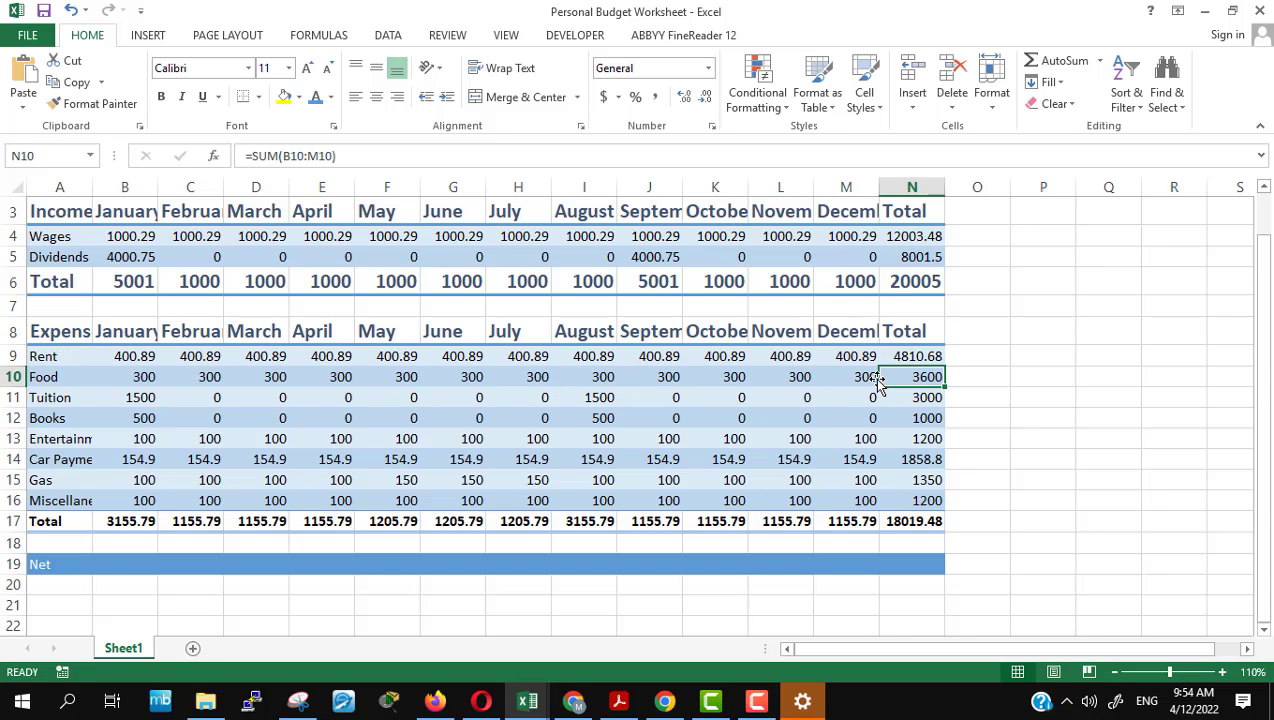
key("alt+Tab")
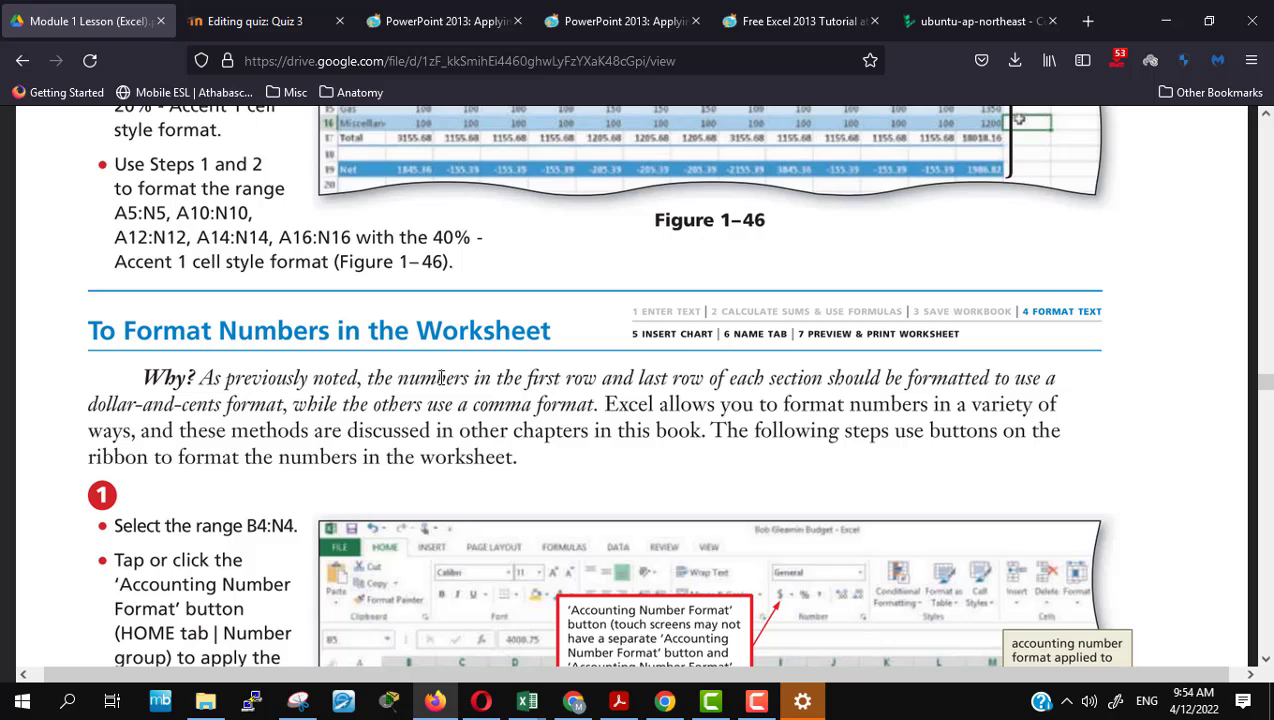
Step: Scroll the PDF to 'To Format Numbers in the Worksheet' step 1, then return to Excel
scroll(440, 377, "down", 2)
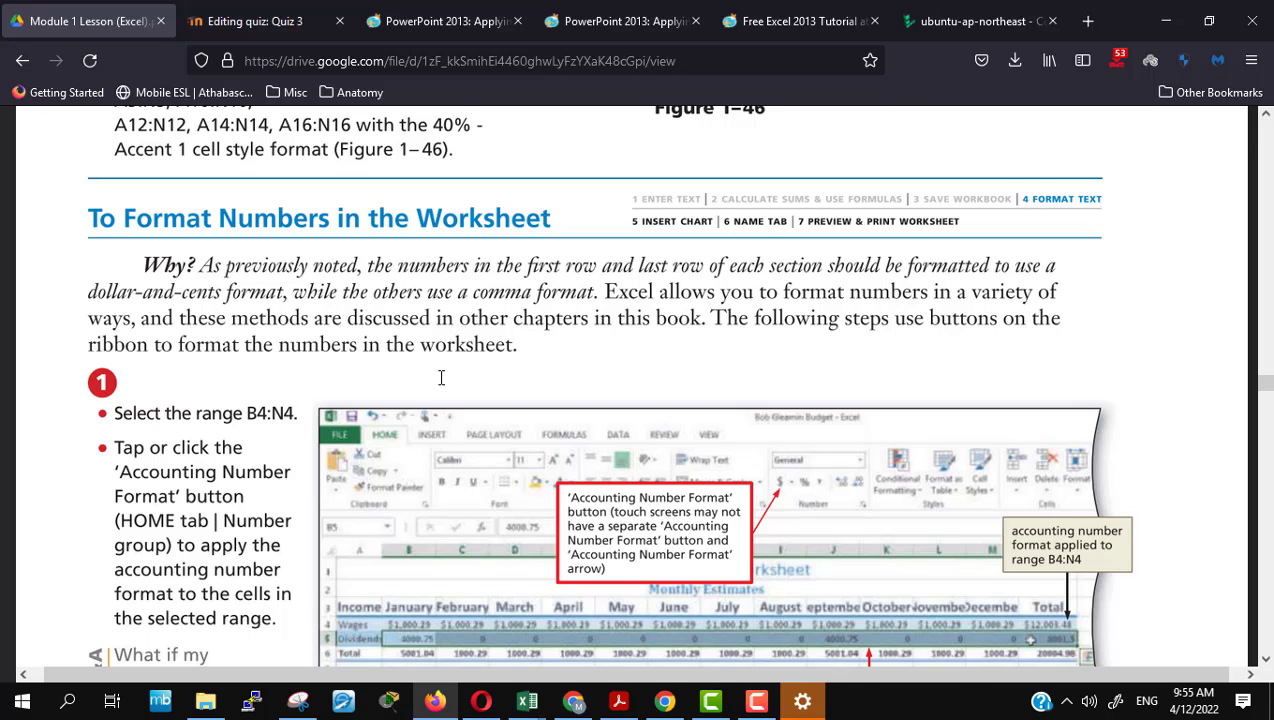
scroll(441, 377, "down", 2)
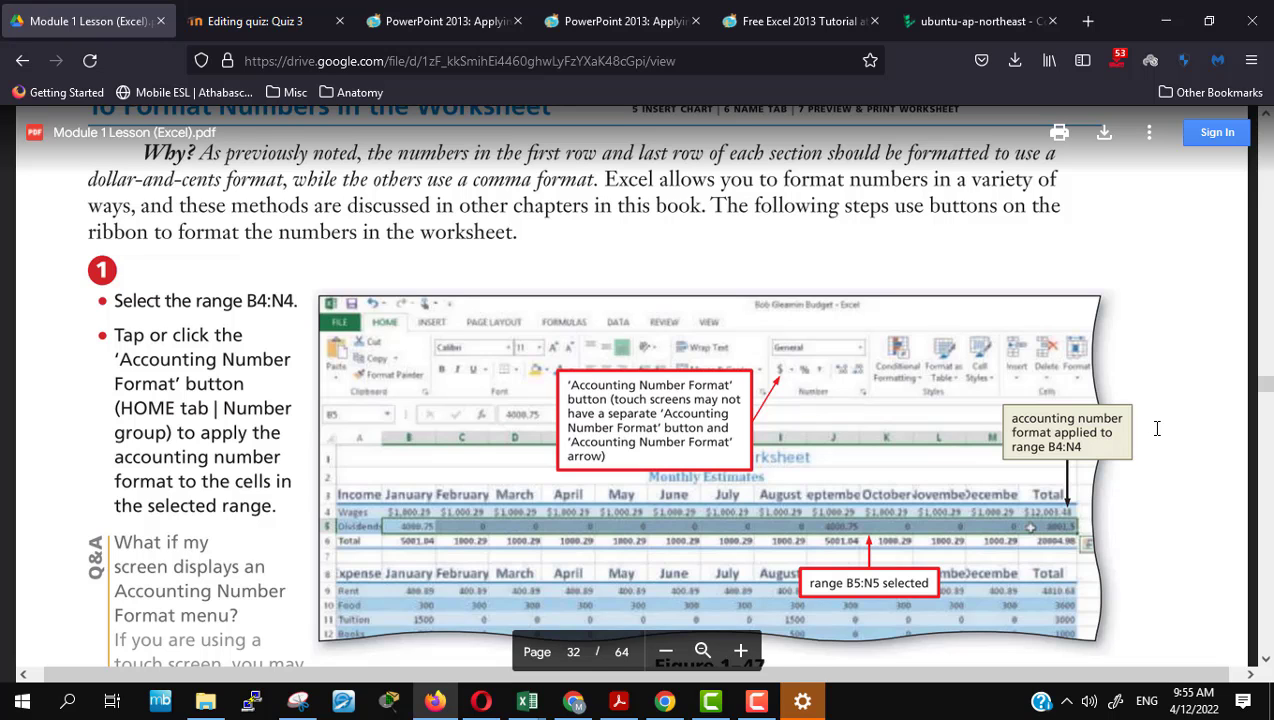
key("alt+Tab")
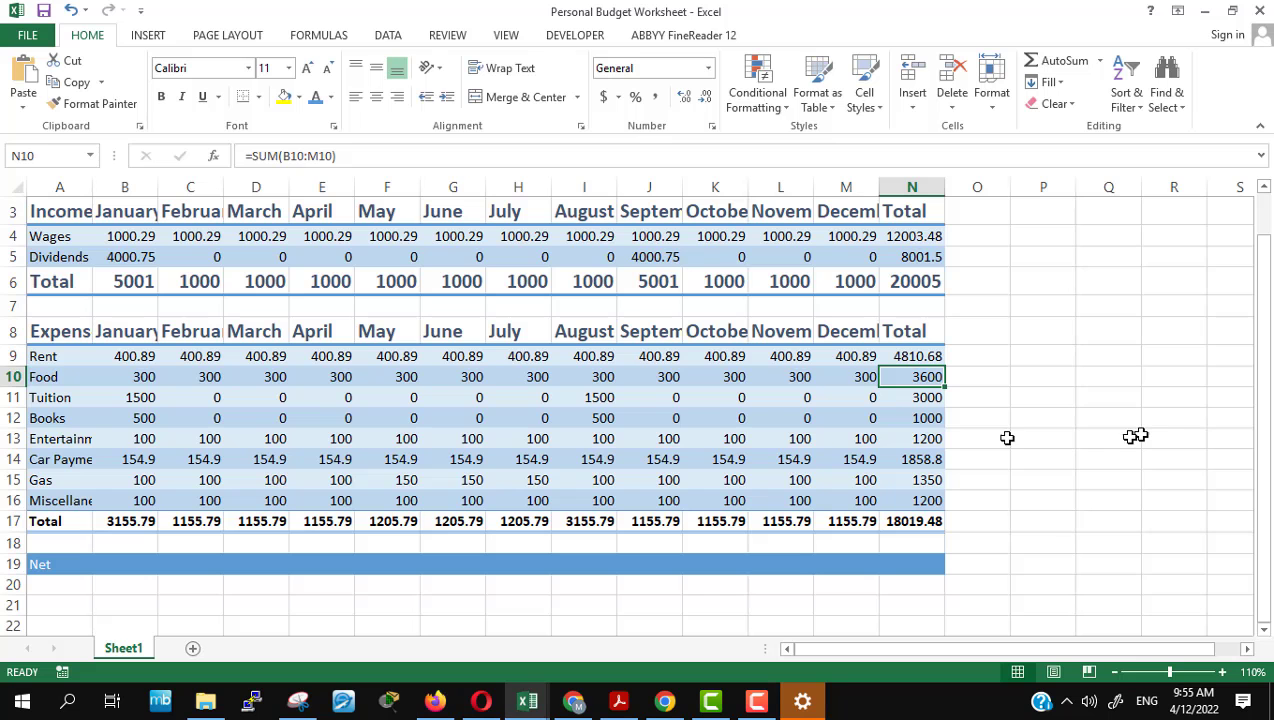
Step: Select the Wages values B4:N4, checking the lesson PDF and the Number Format list
left_click(132, 235)
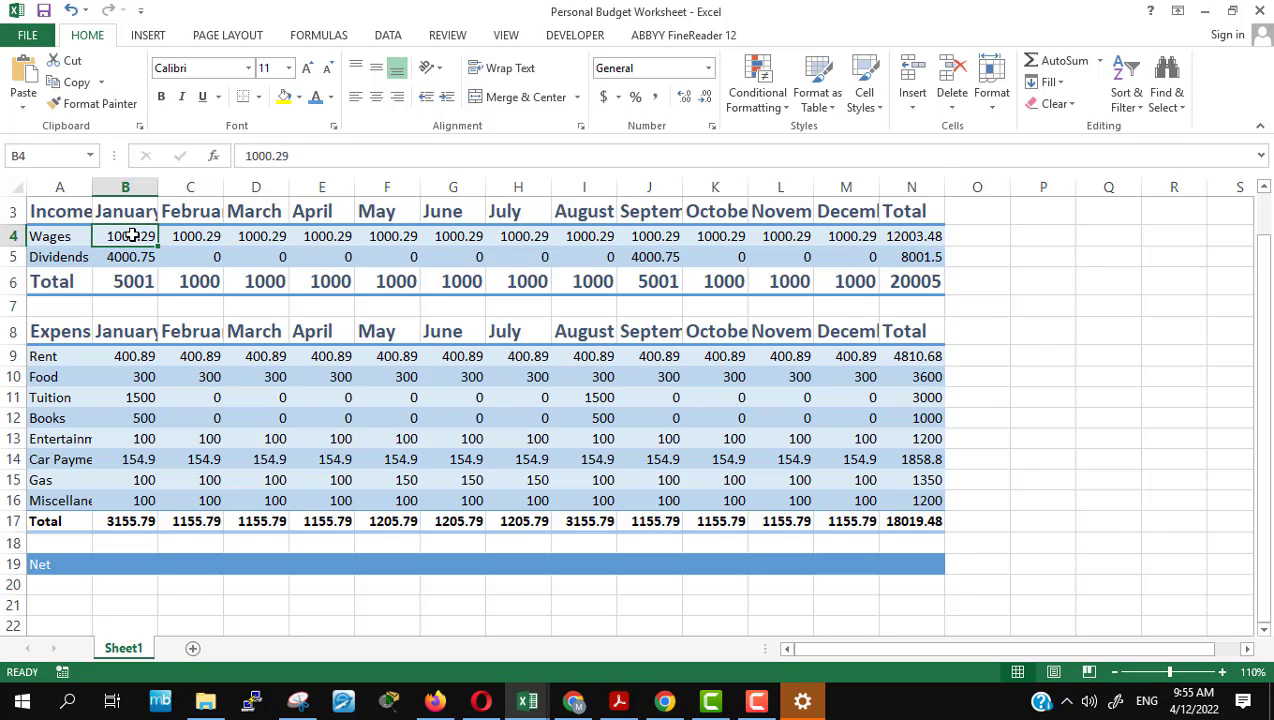
left_click(907, 235, "shift")
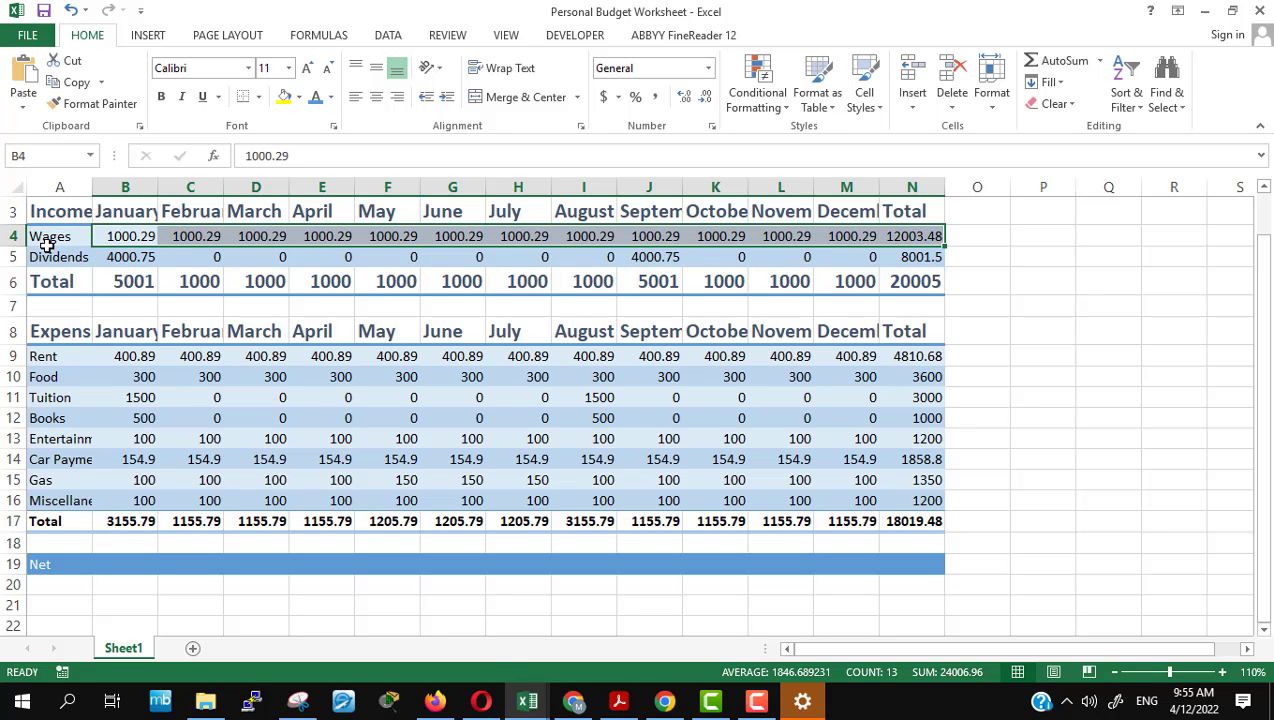
key("alt+Tab")
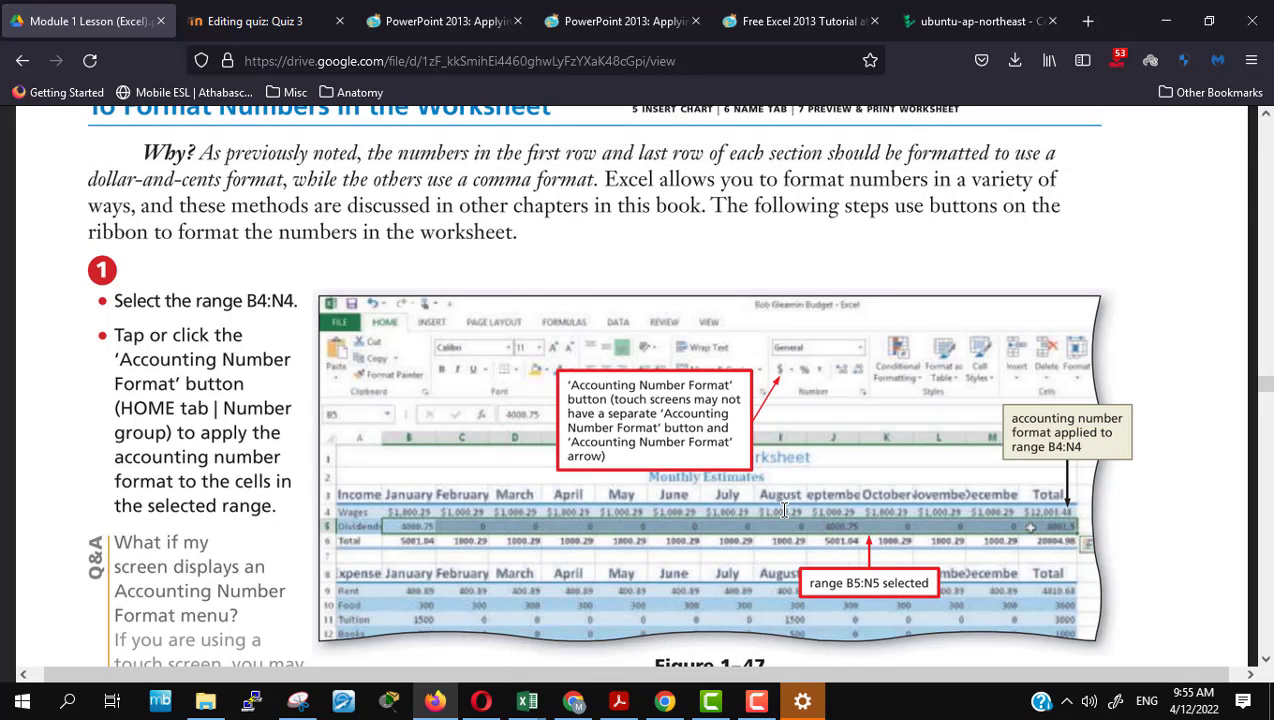
key("alt+Tab")
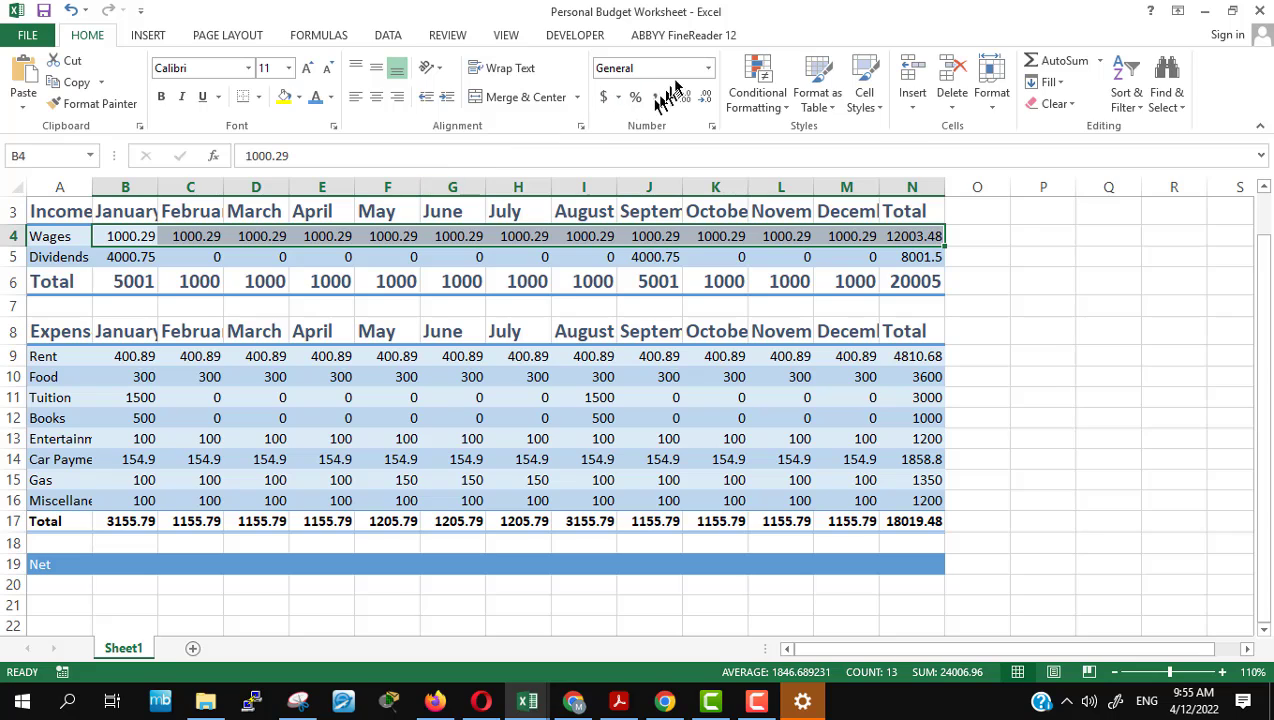
left_click(708, 72)
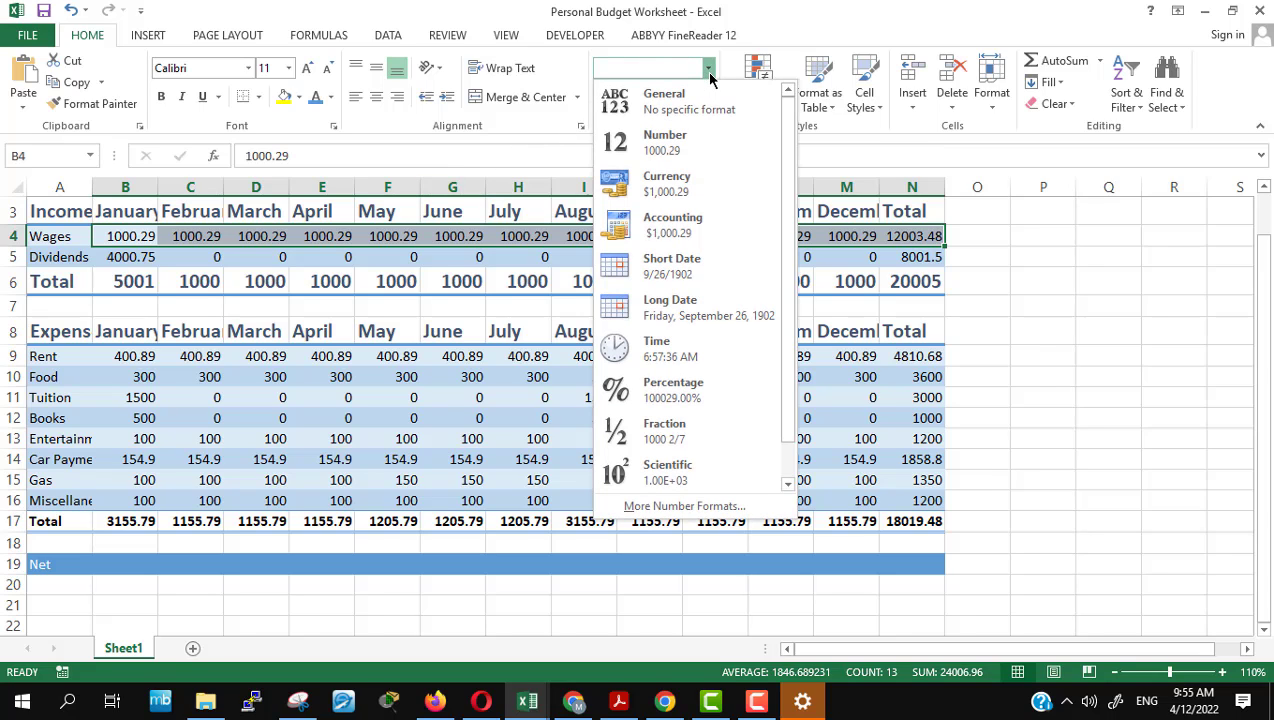
left_click(808, 14)
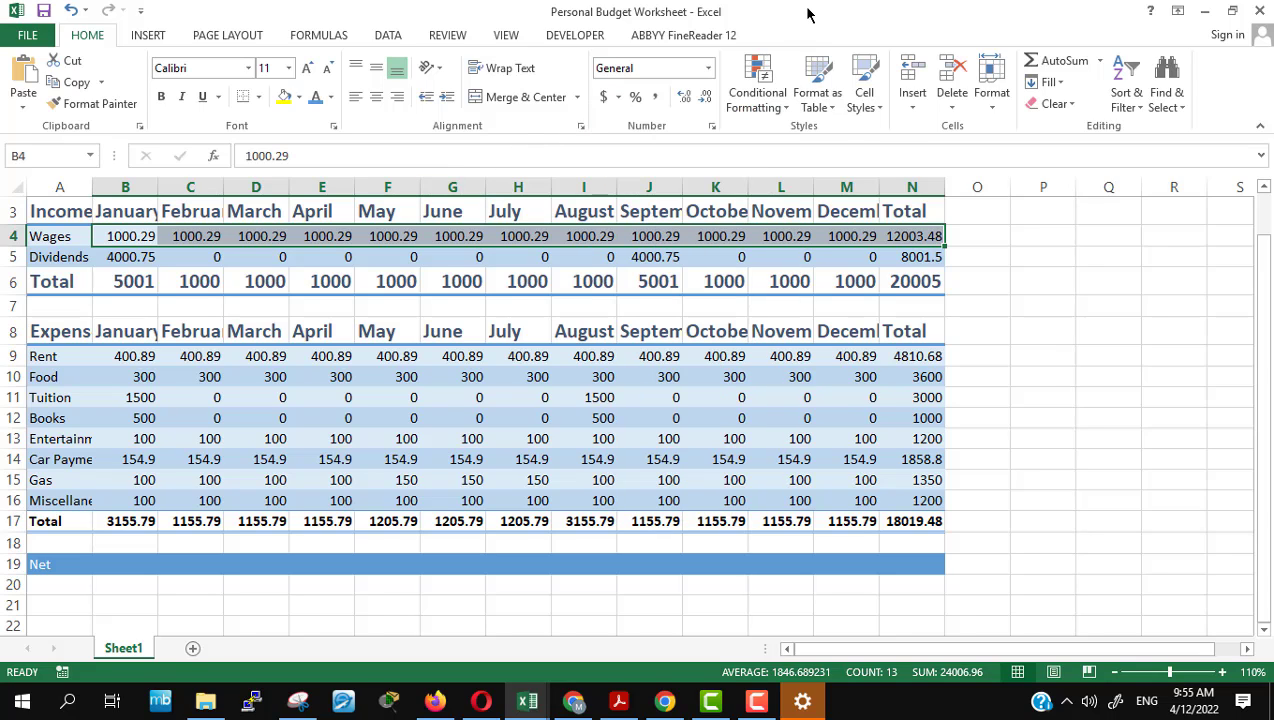
key("alt+Tab")
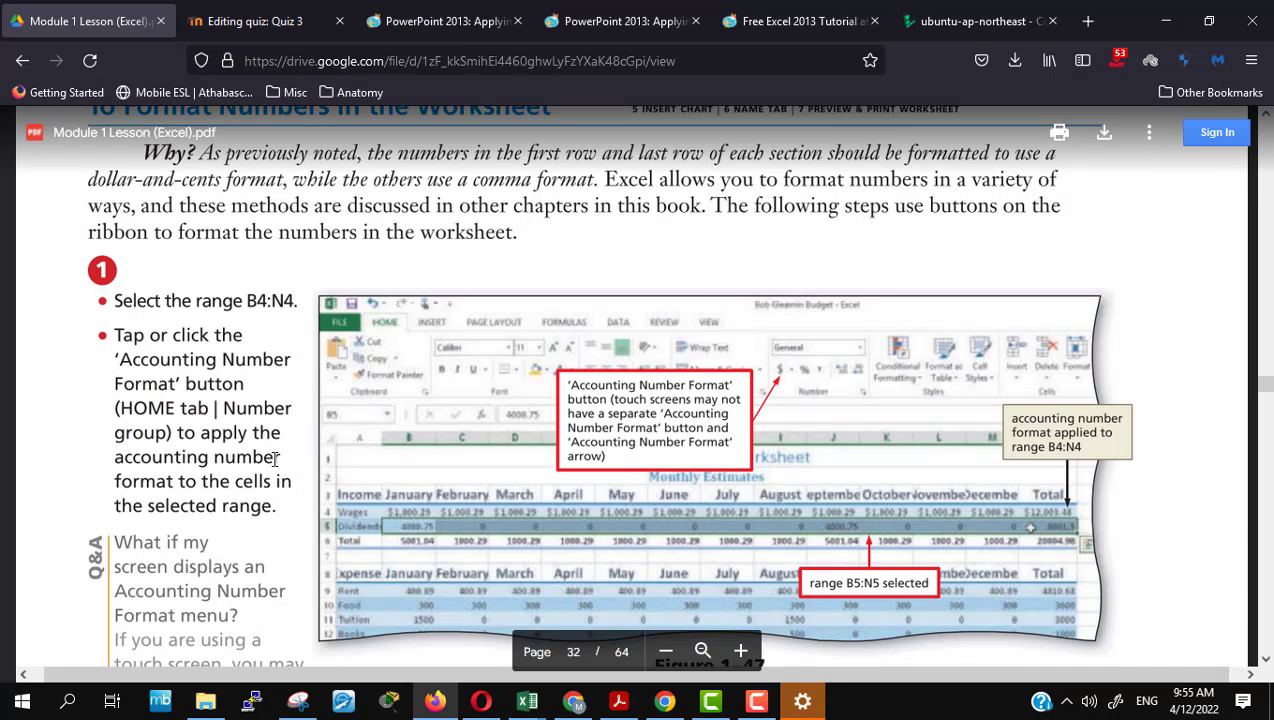
key("alt+Tab")
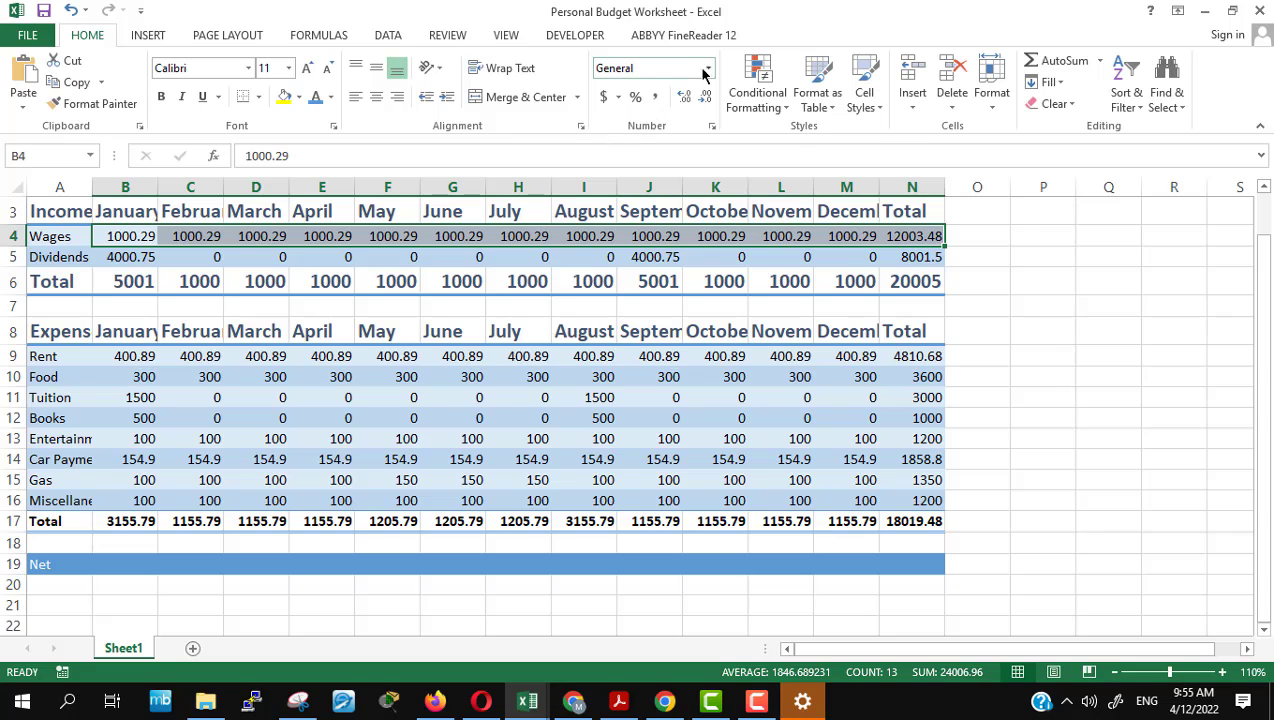
Step: Look over the Accounting category in Format Cells for B4:N4 without applying it
left_click(709, 68)
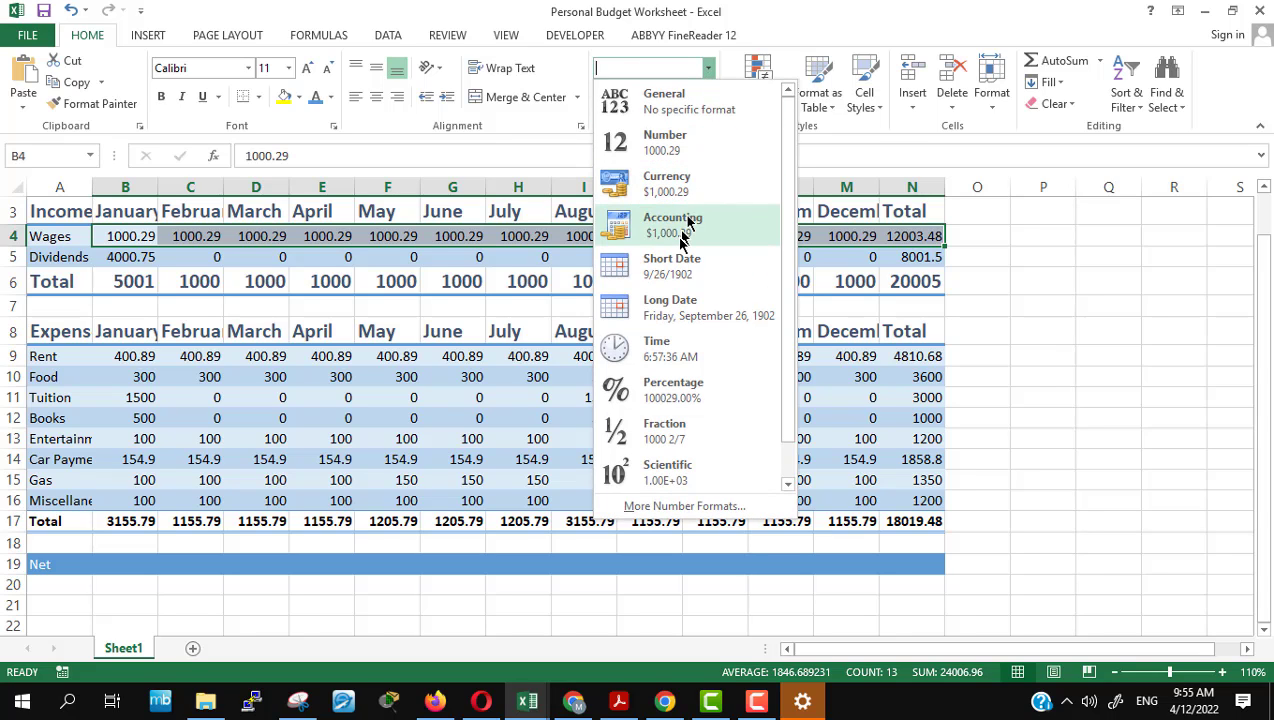
left_click(853, 22)
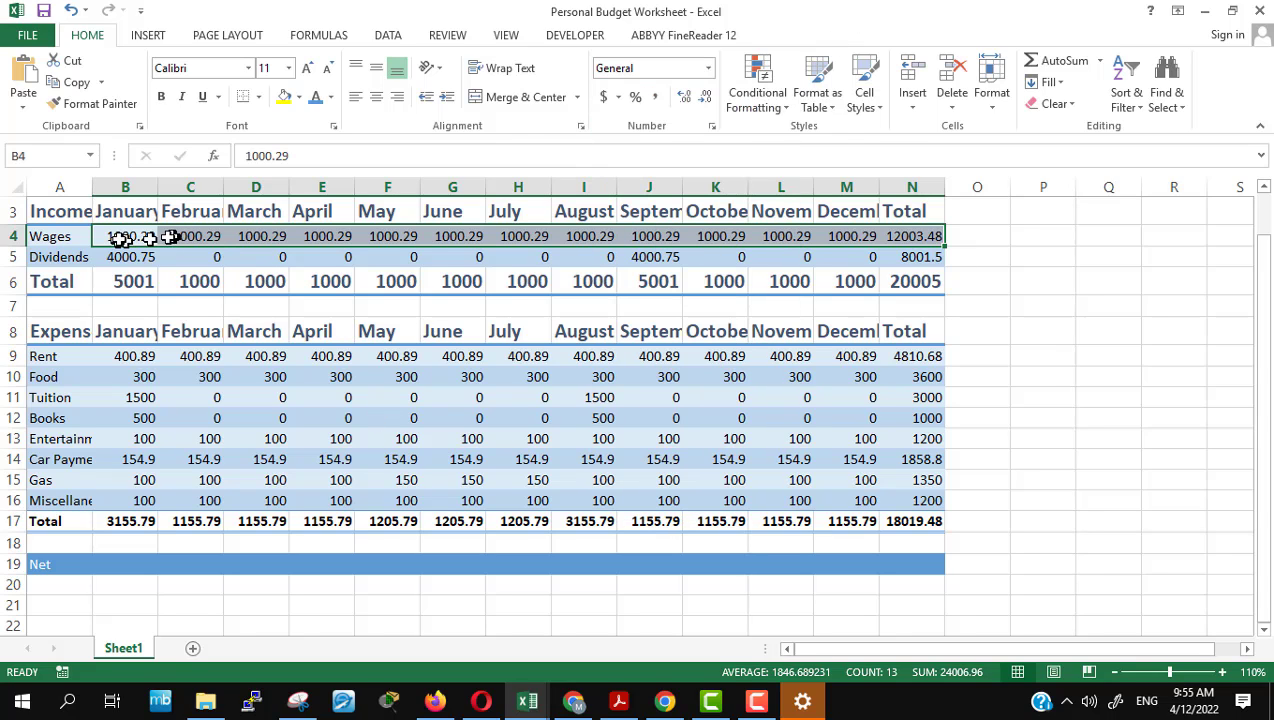
right_click(243, 236)
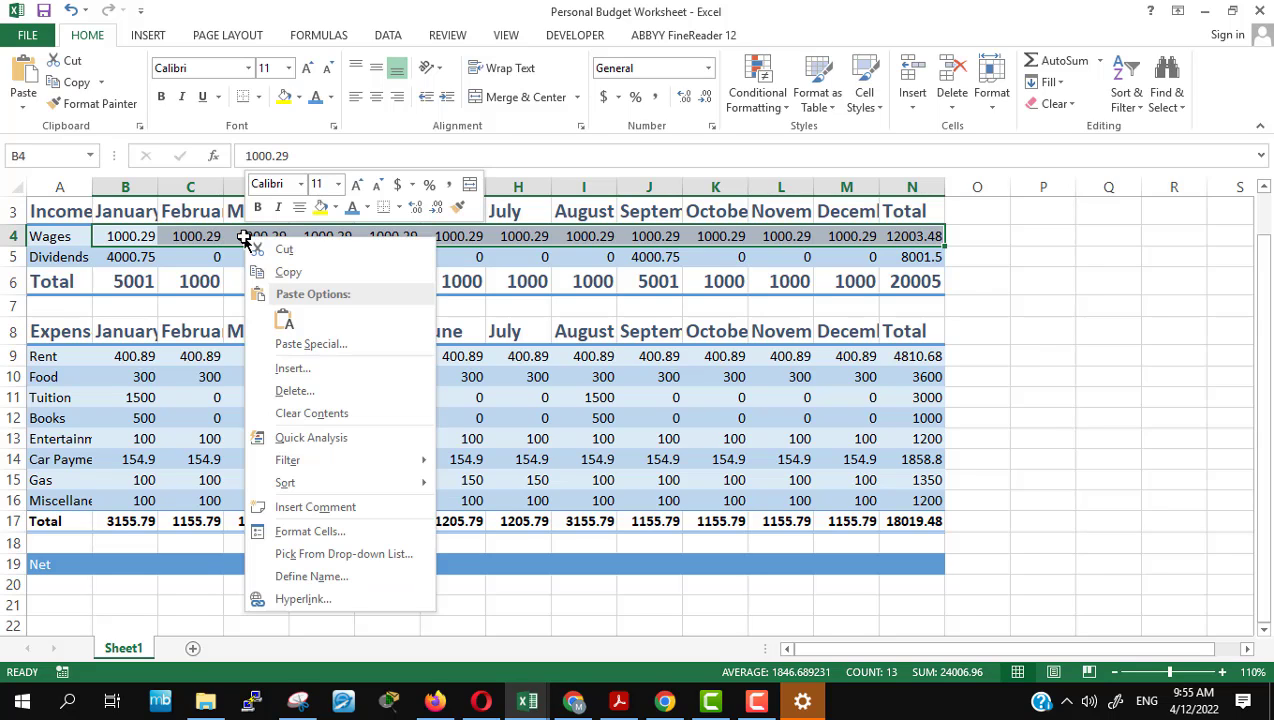
left_click(331, 533)
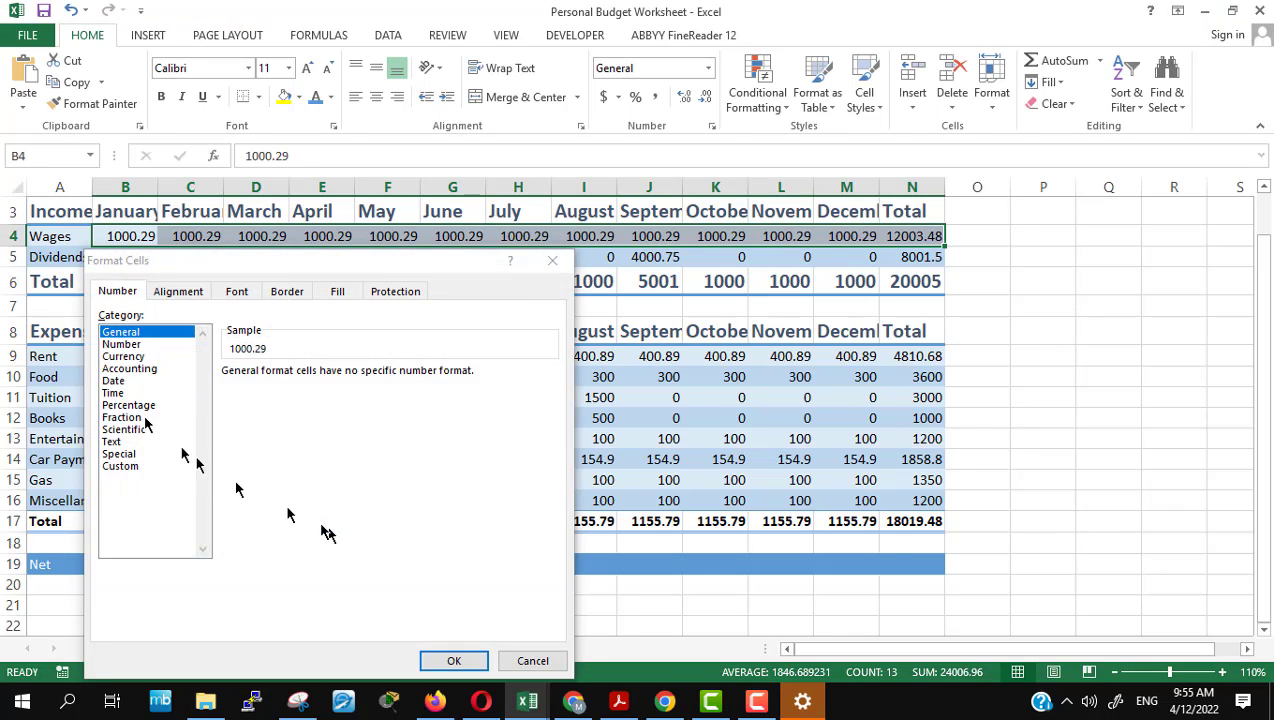
left_click(124, 369)
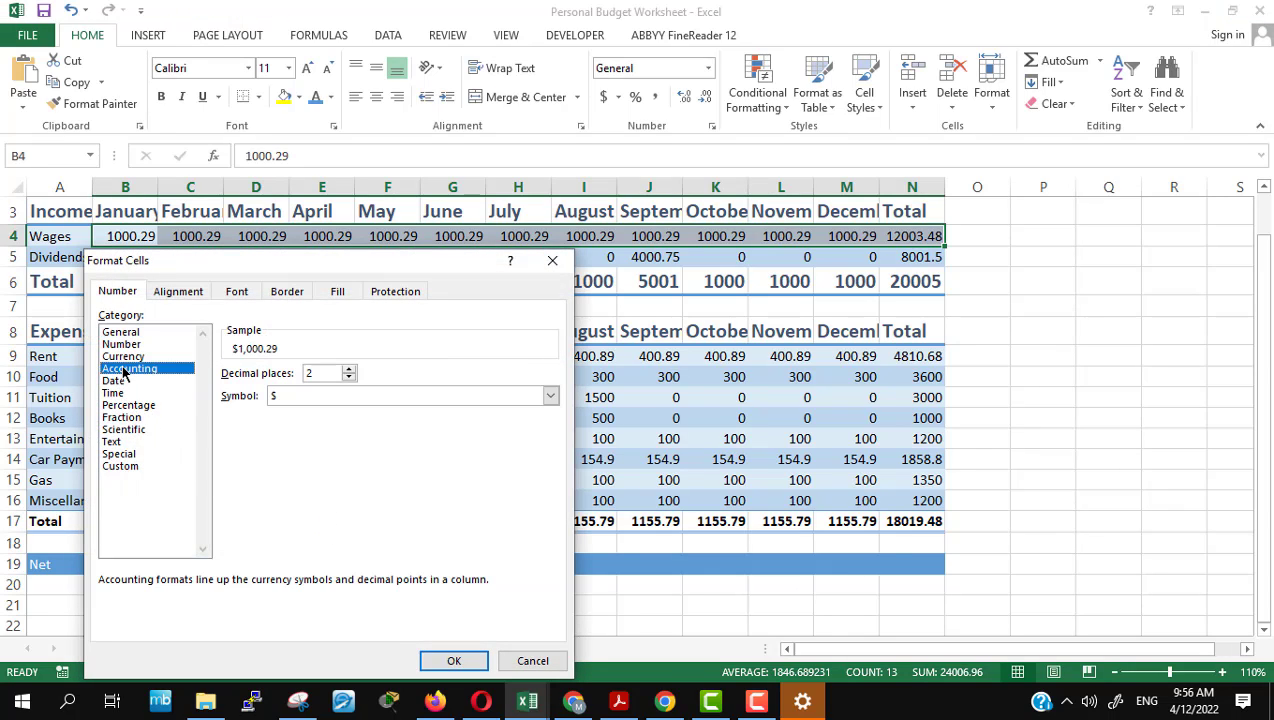
left_click(322, 373)
left_click(558, 658)
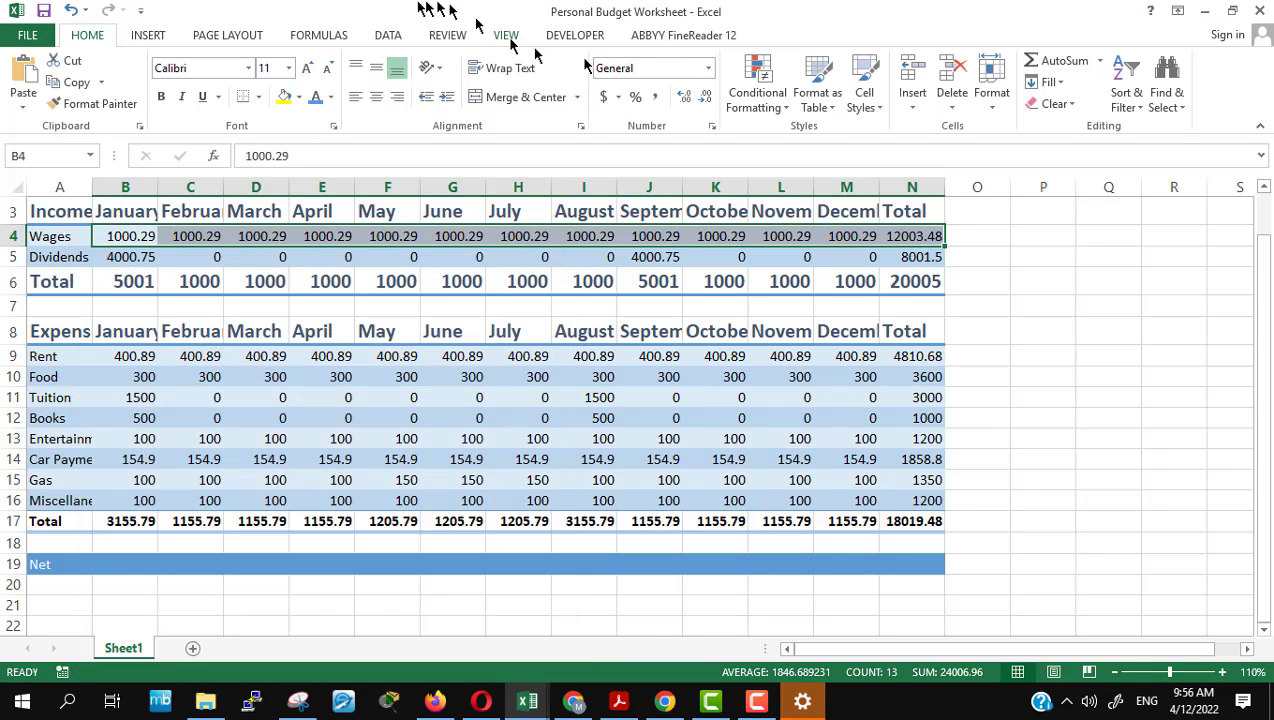
Step: Apply Accounting format to B4:N4 so values show like $1,000.29, then deselect
left_click(706, 69)
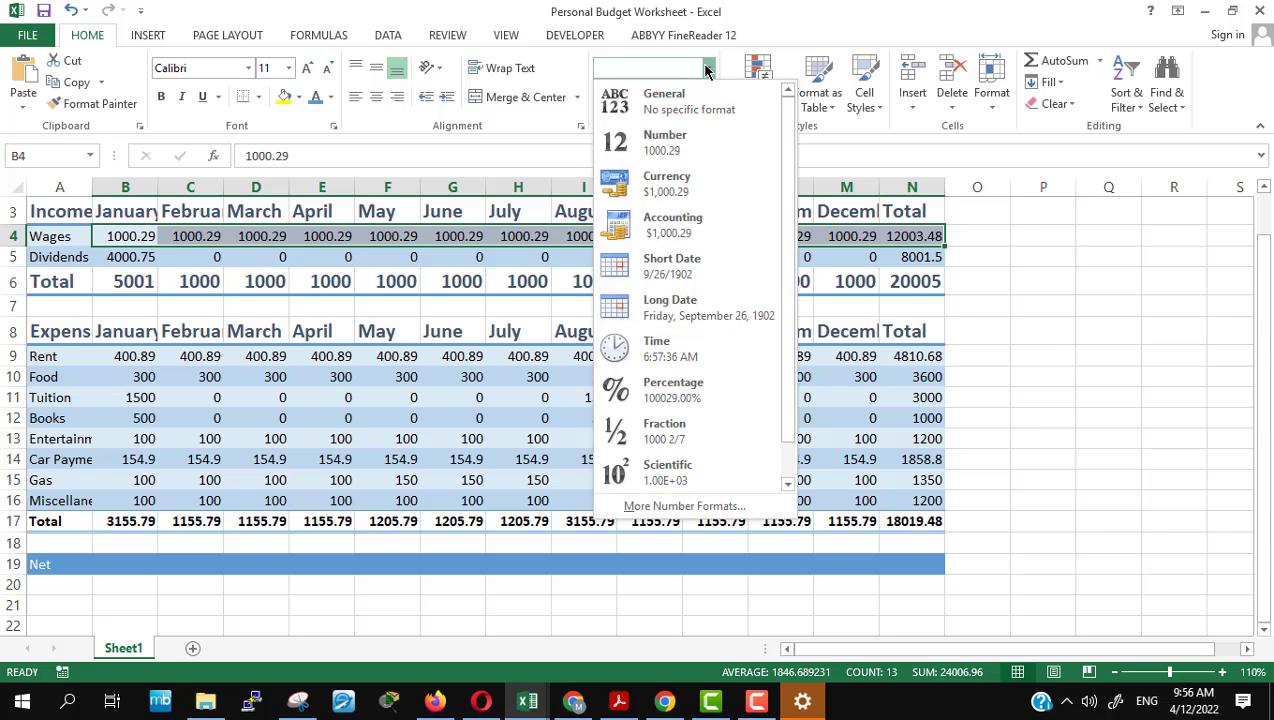
left_click(687, 230)
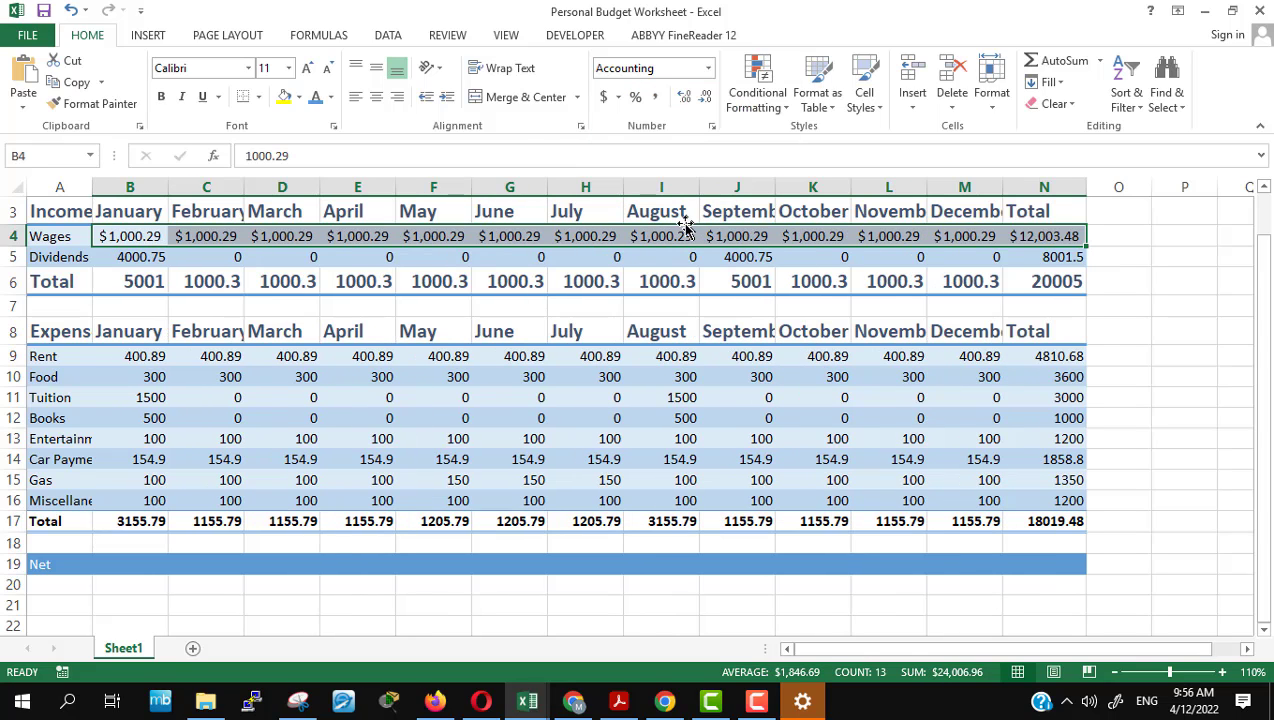
left_click(591, 601)
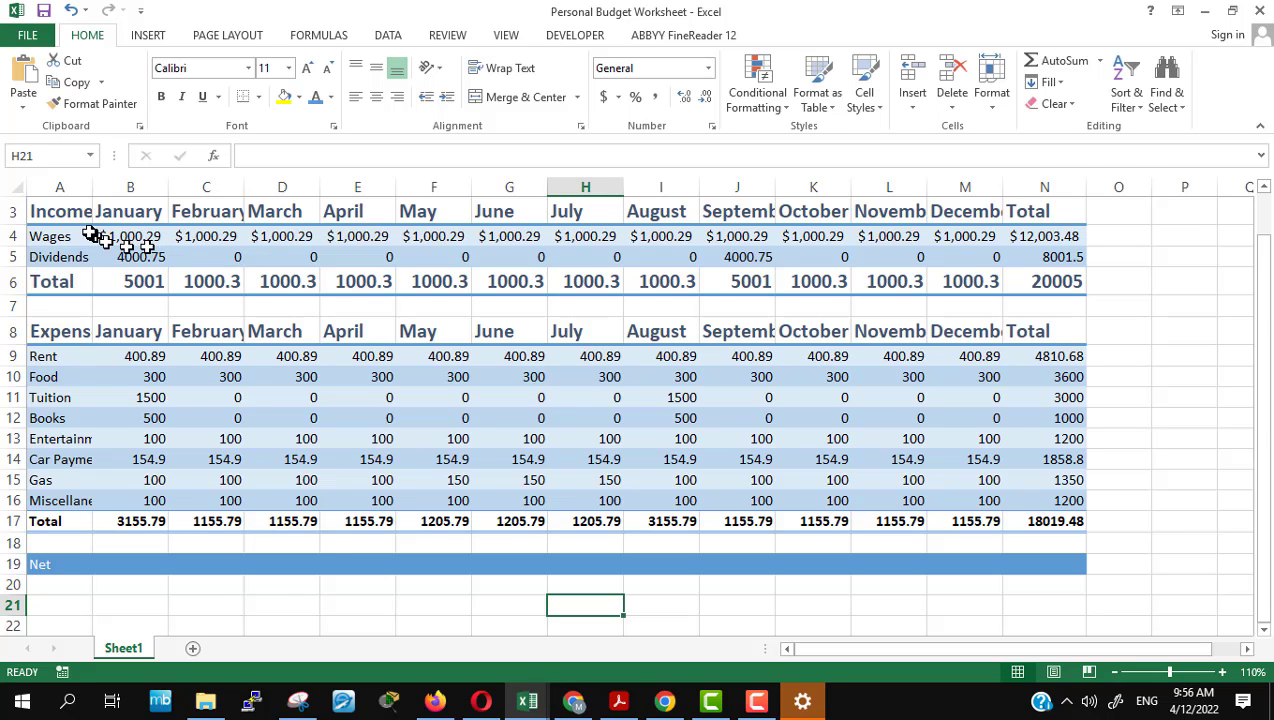
key("alt+Tab")
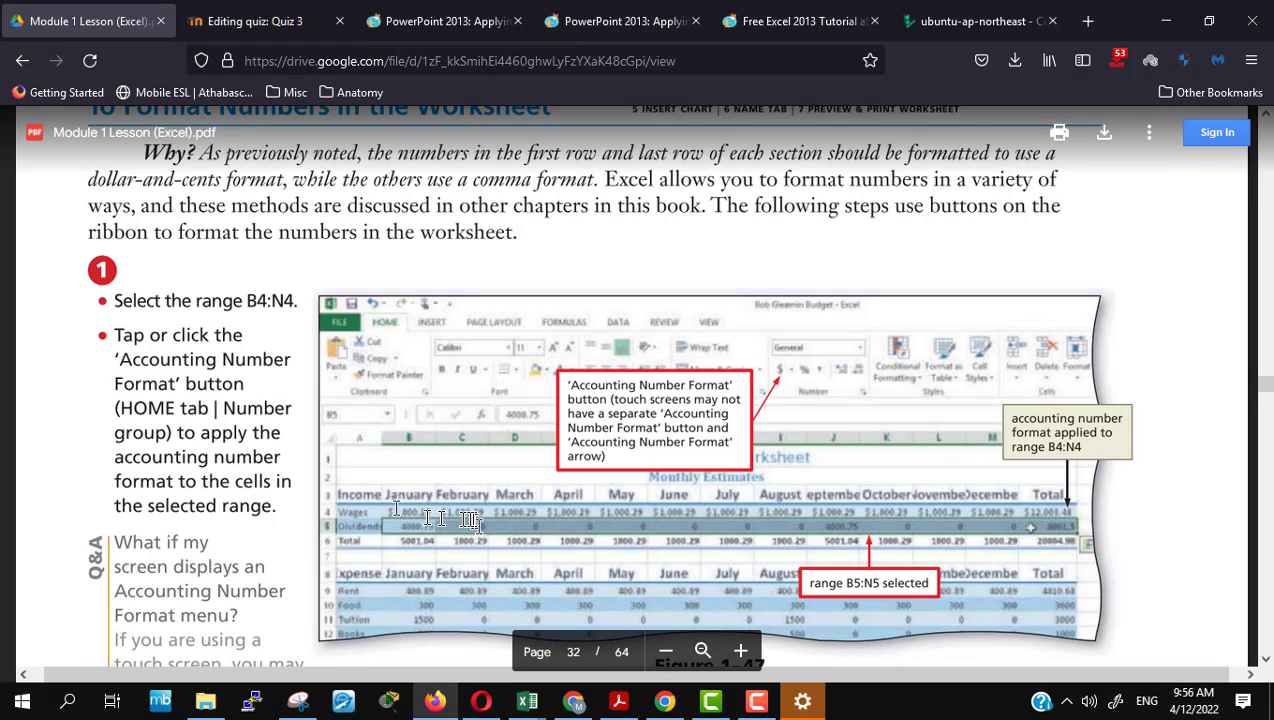
Step: Scroll the lesson PDF to step 2 on applying Comma Style to B5:N5
scroll(527, 484, "down", 4)
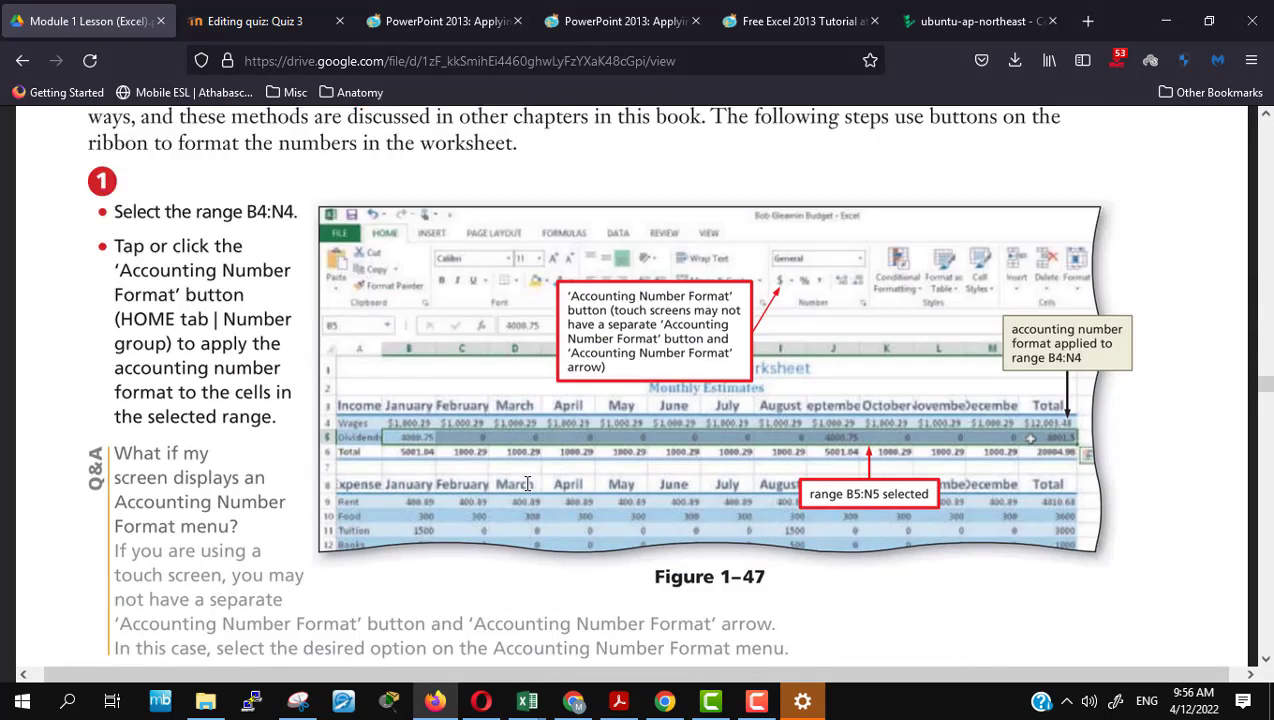
scroll(527, 484, "down", 4)
scroll(527, 484, "up", 2)
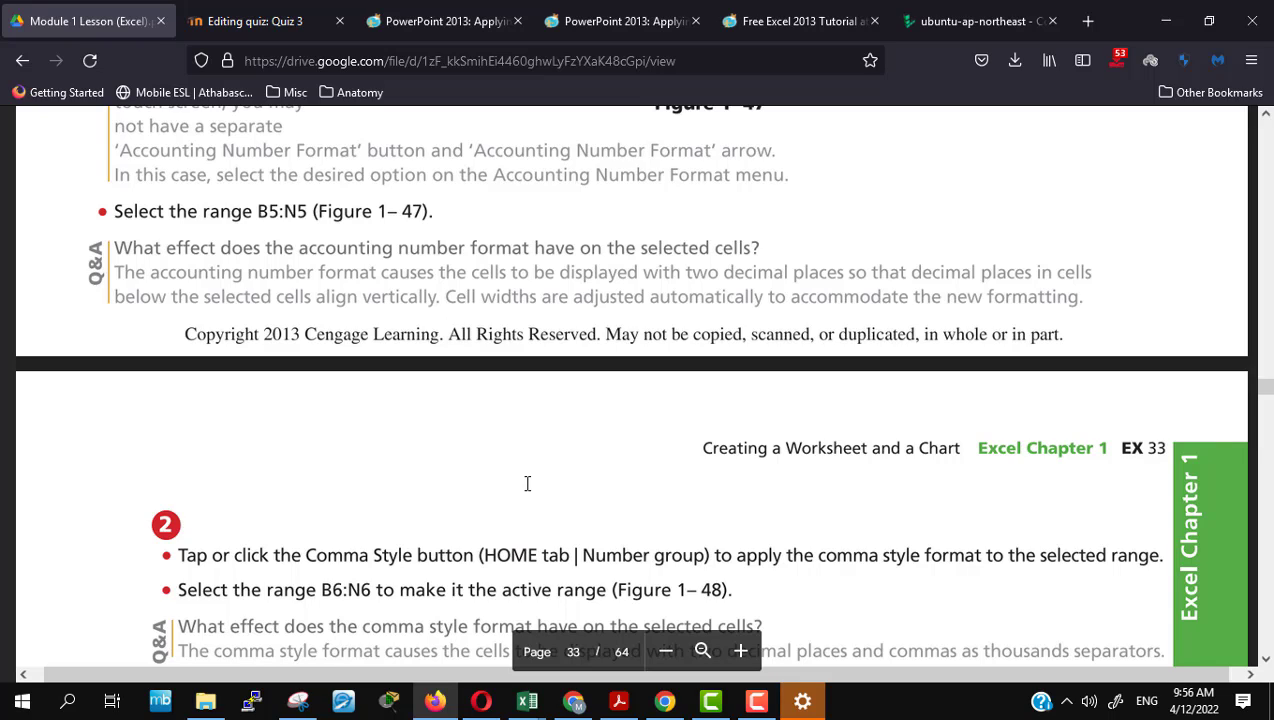
scroll(527, 484, "down", 4)
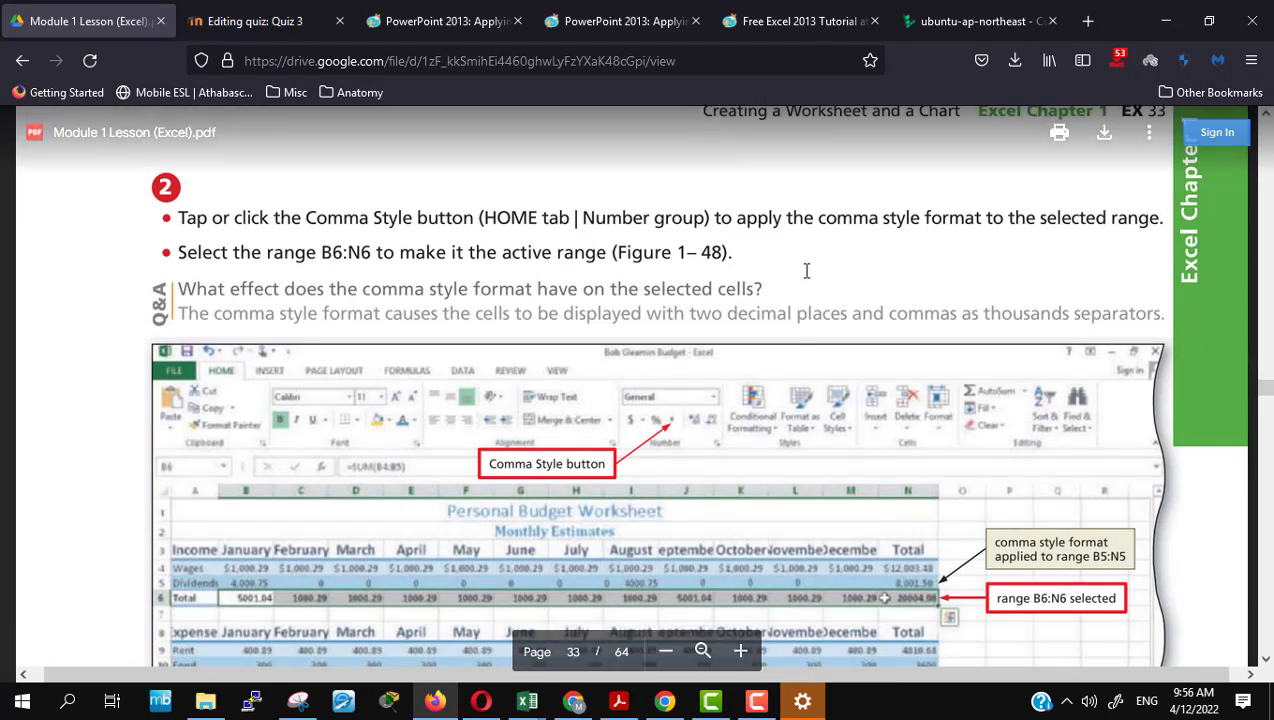
key("alt+Tab")
key("alt+Tab")
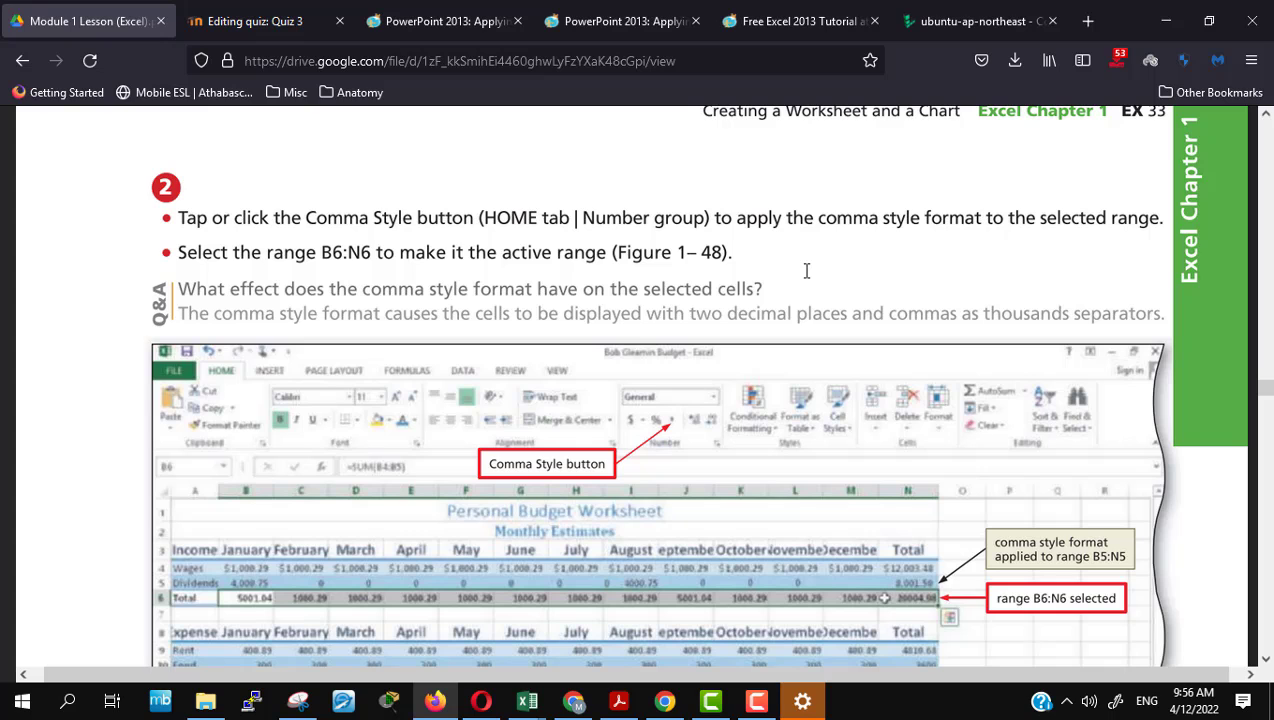
key("alt+Tab")
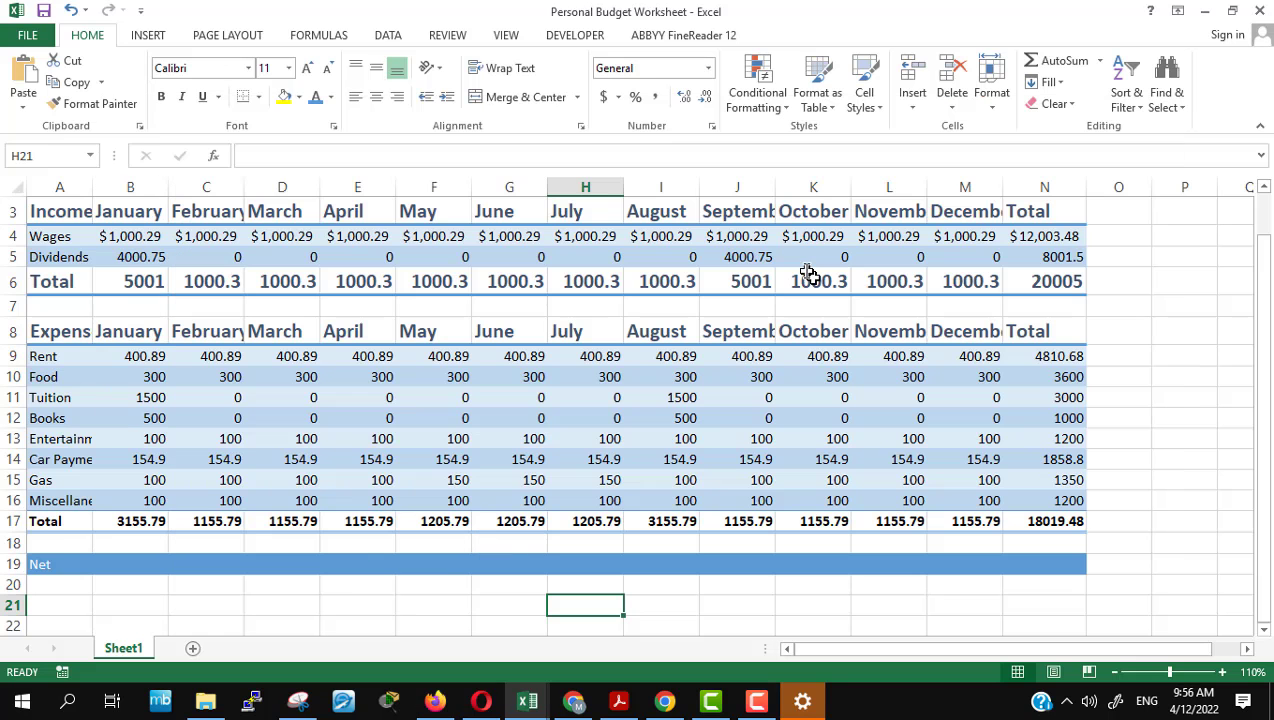
Step: Select the Dividends values B5:N5 and apply Comma Style
left_click(62, 257)
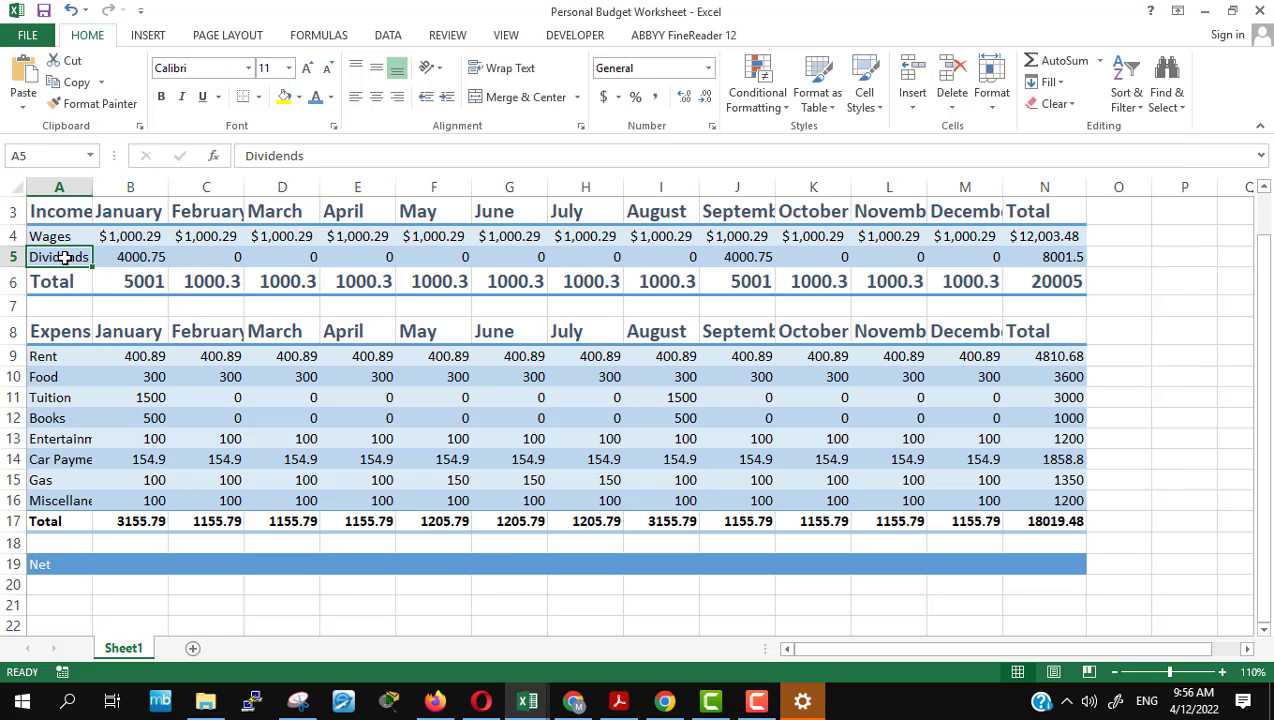
left_click(149, 263)
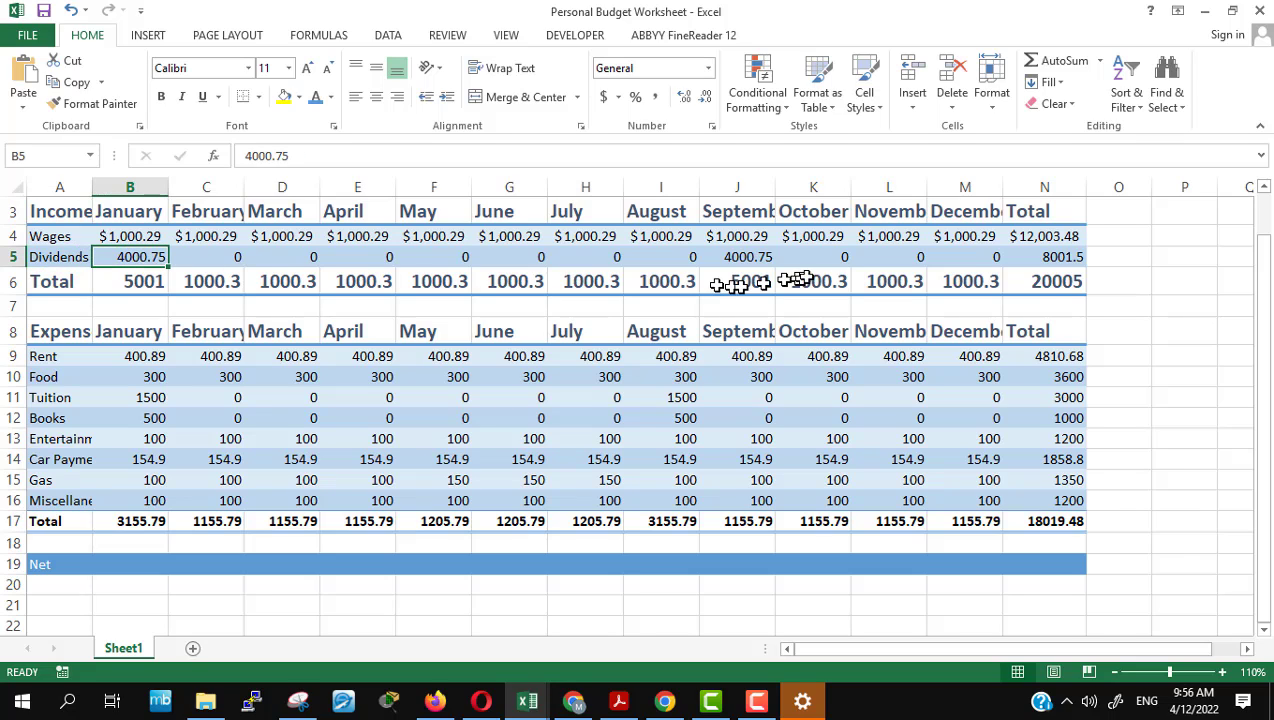
left_click(1058, 262, "shift")
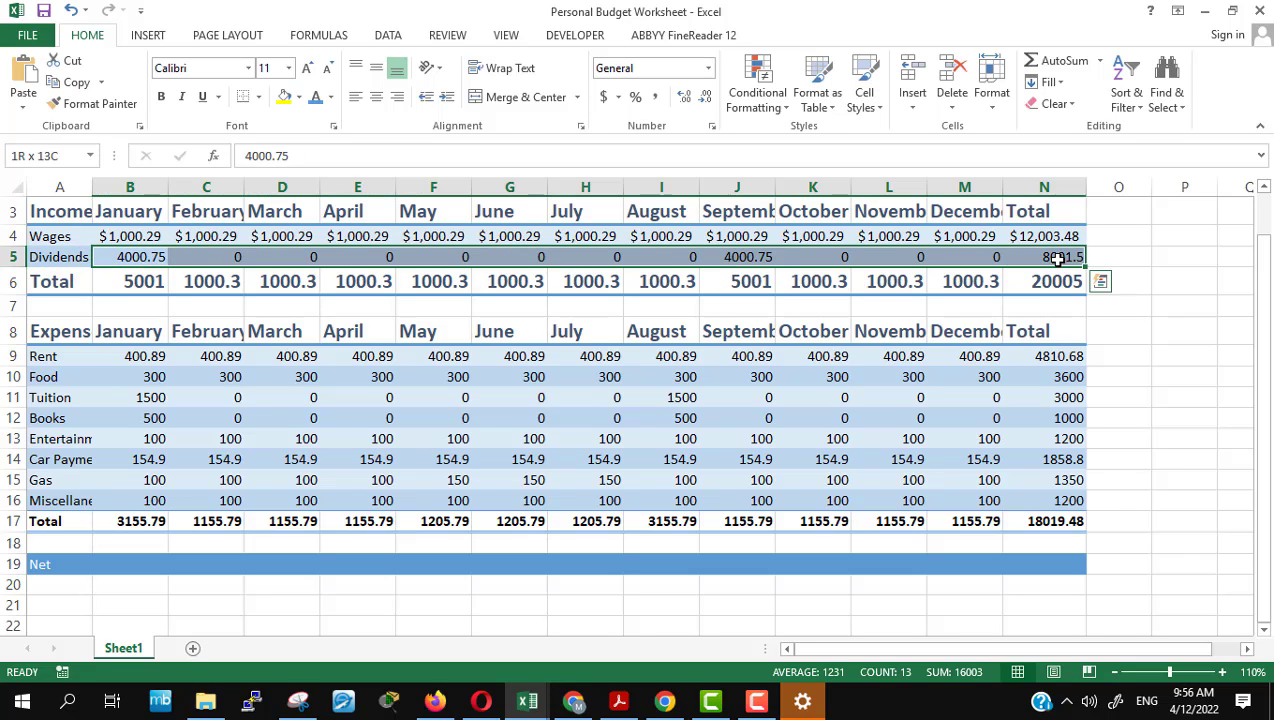
left_click(707, 68)
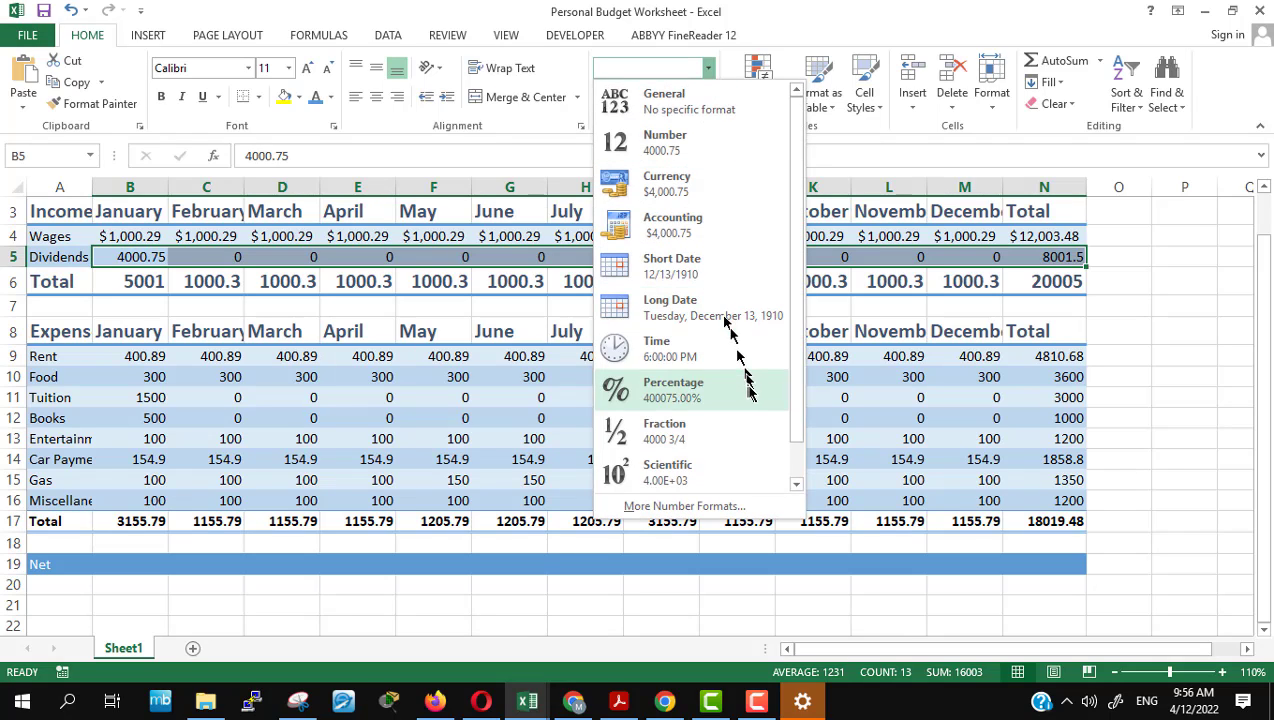
left_click(820, 22)
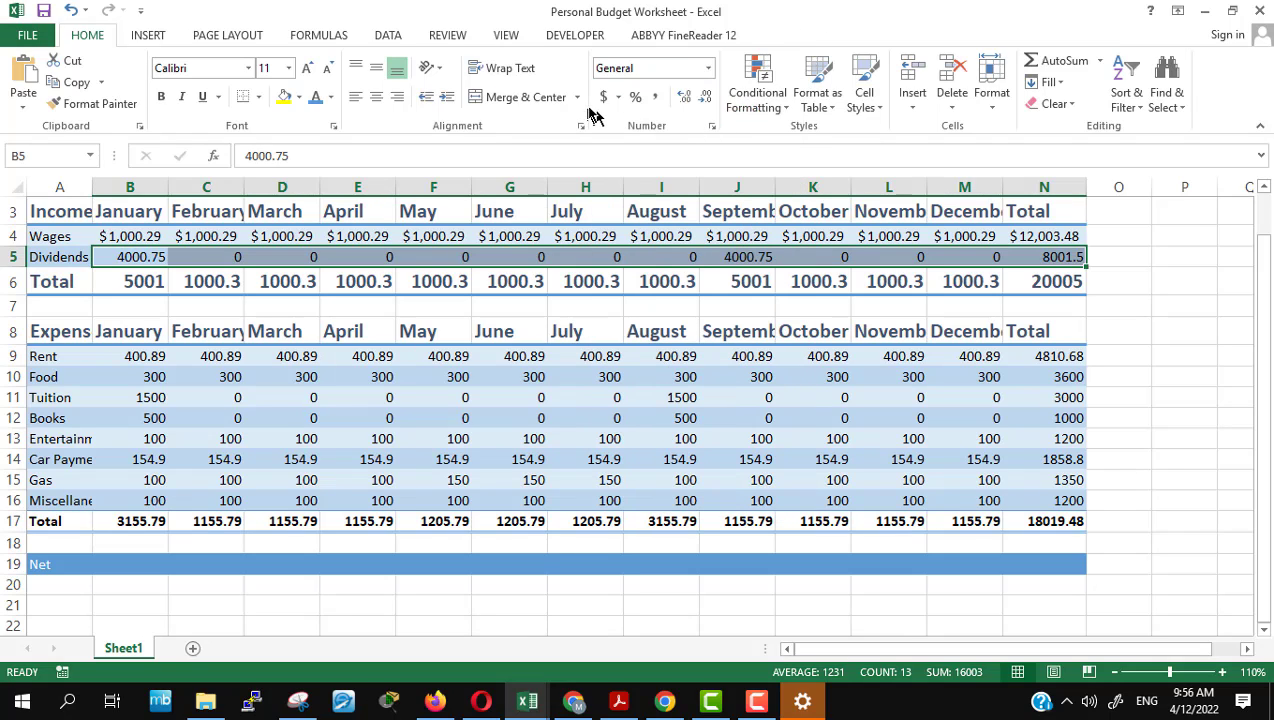
left_click(654, 100)
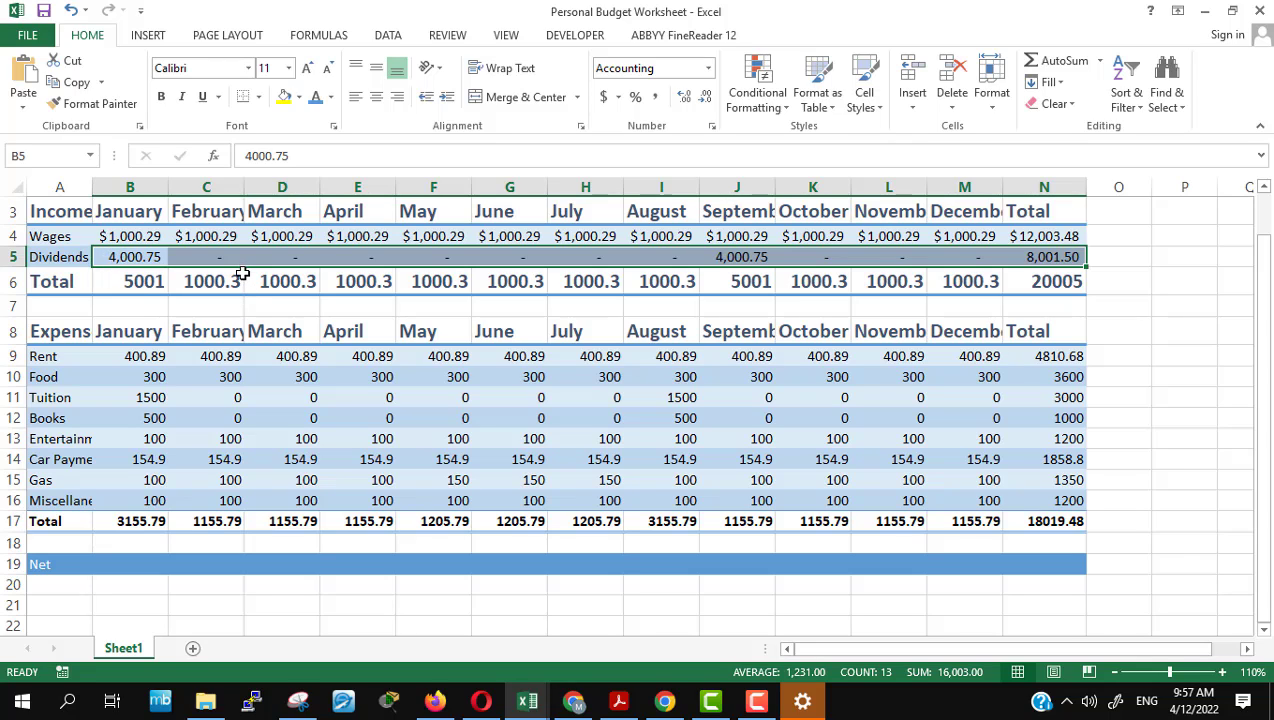
Step: Check the formatted Dividends cells, such as 4,000.75 and dashes for zeros
left_click(380, 628)
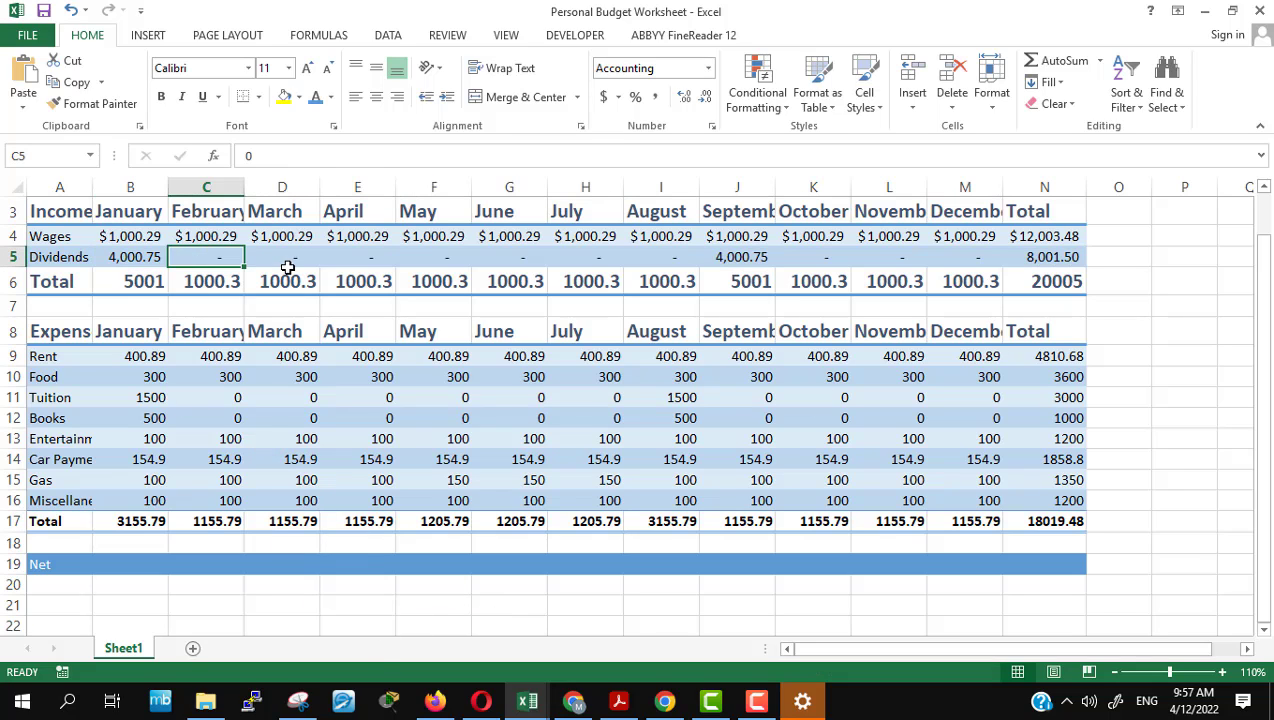
left_click(285, 277)
left_click(305, 257)
left_click(340, 257)
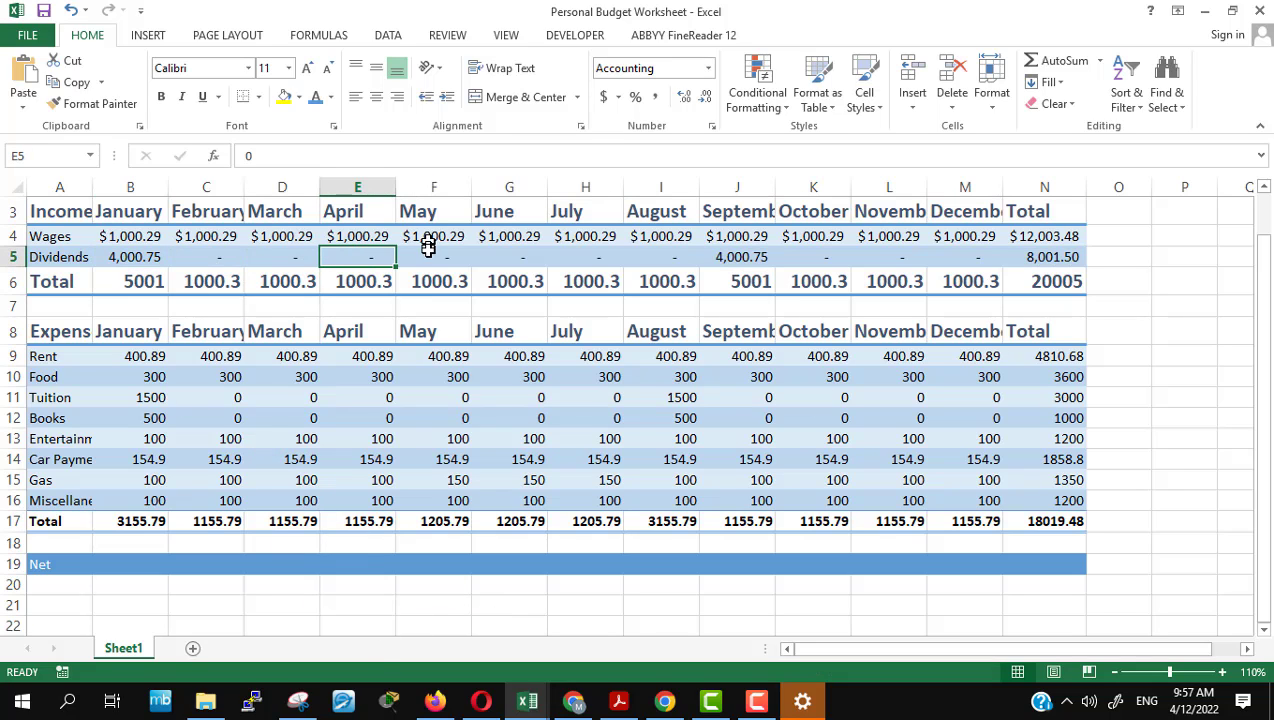
left_click(128, 257)
key("alt+Tab")
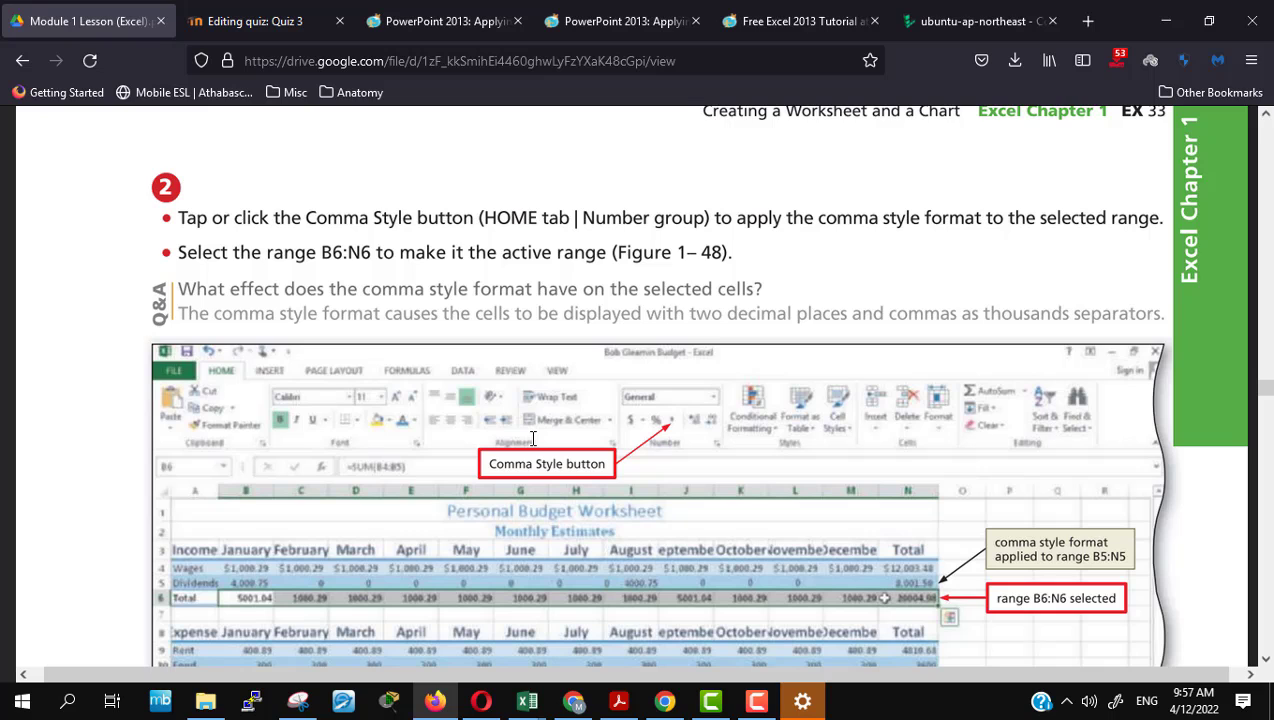
Step: Select the Total row values B6:N6 after reading the lesson step
scroll(533, 438, "down", 4)
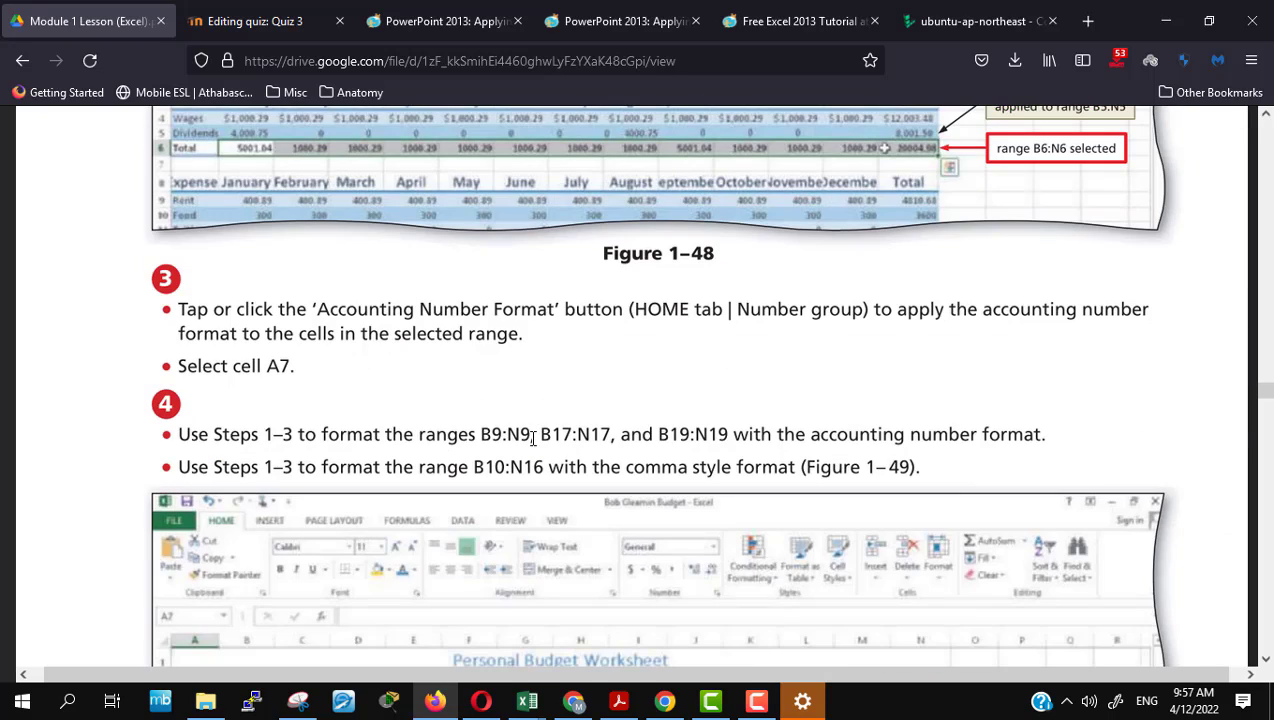
key("alt+Tab")
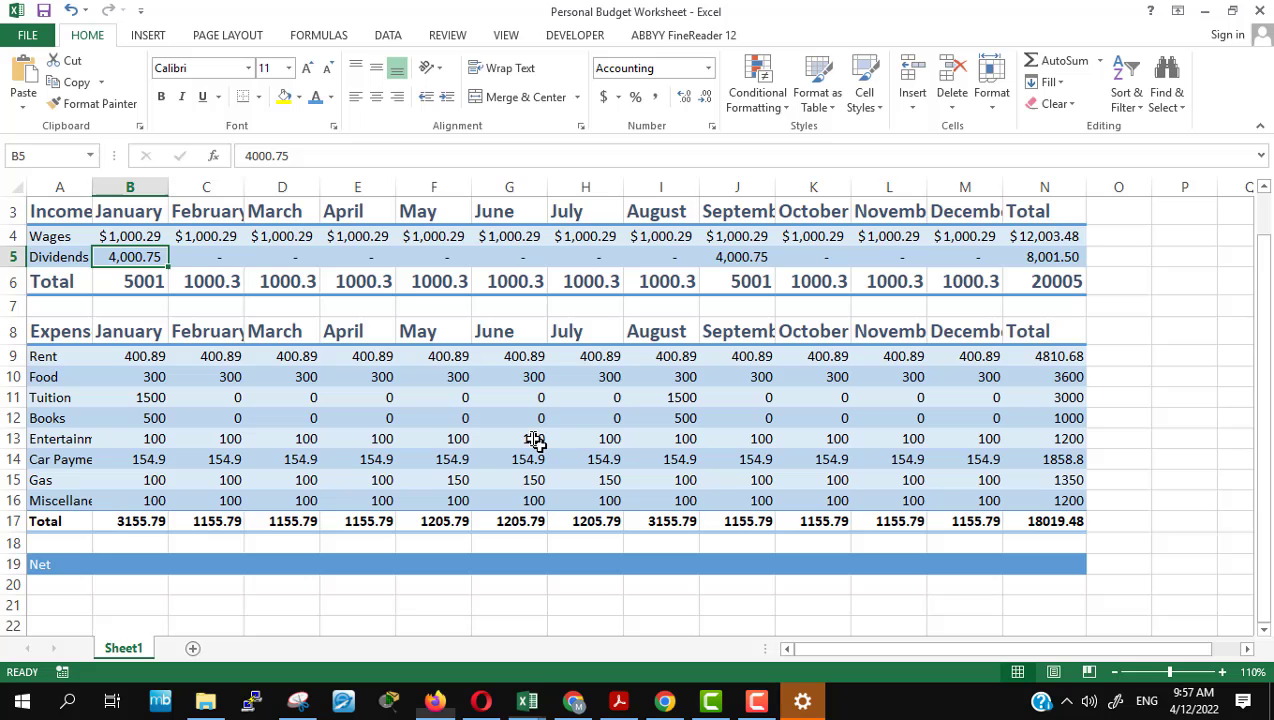
left_click(137, 285)
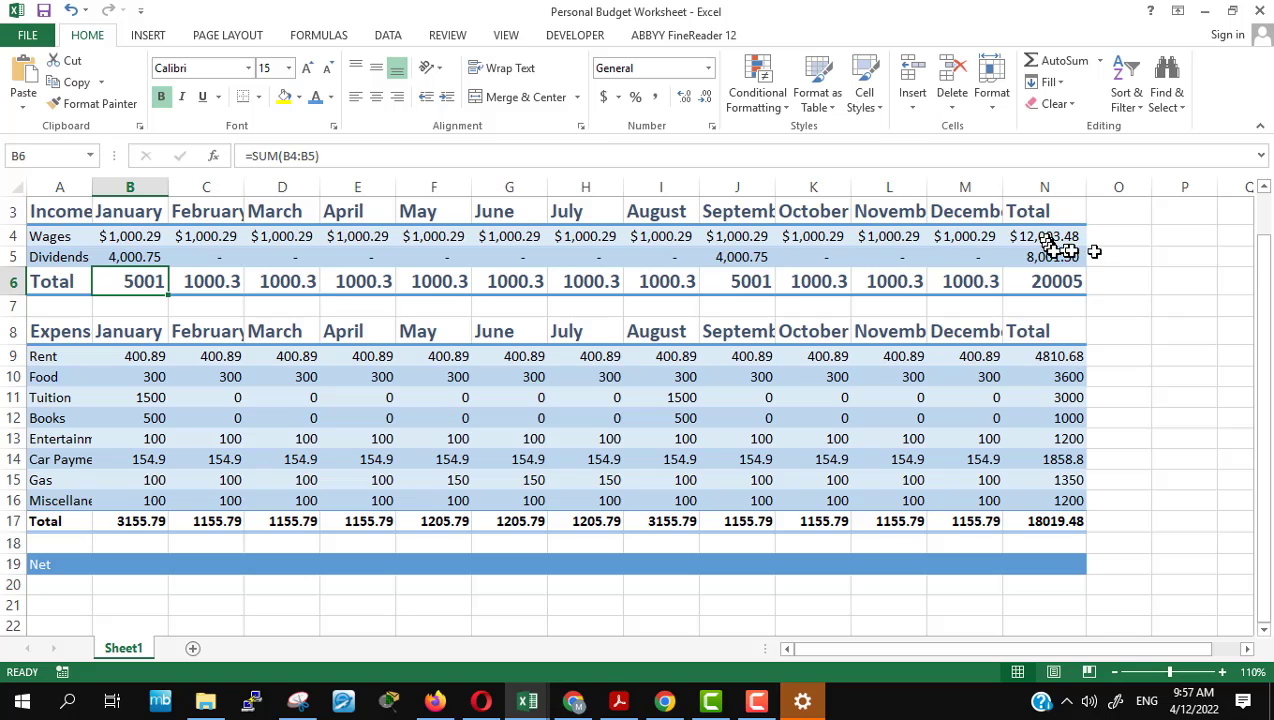
left_click(1040, 283, "shift")
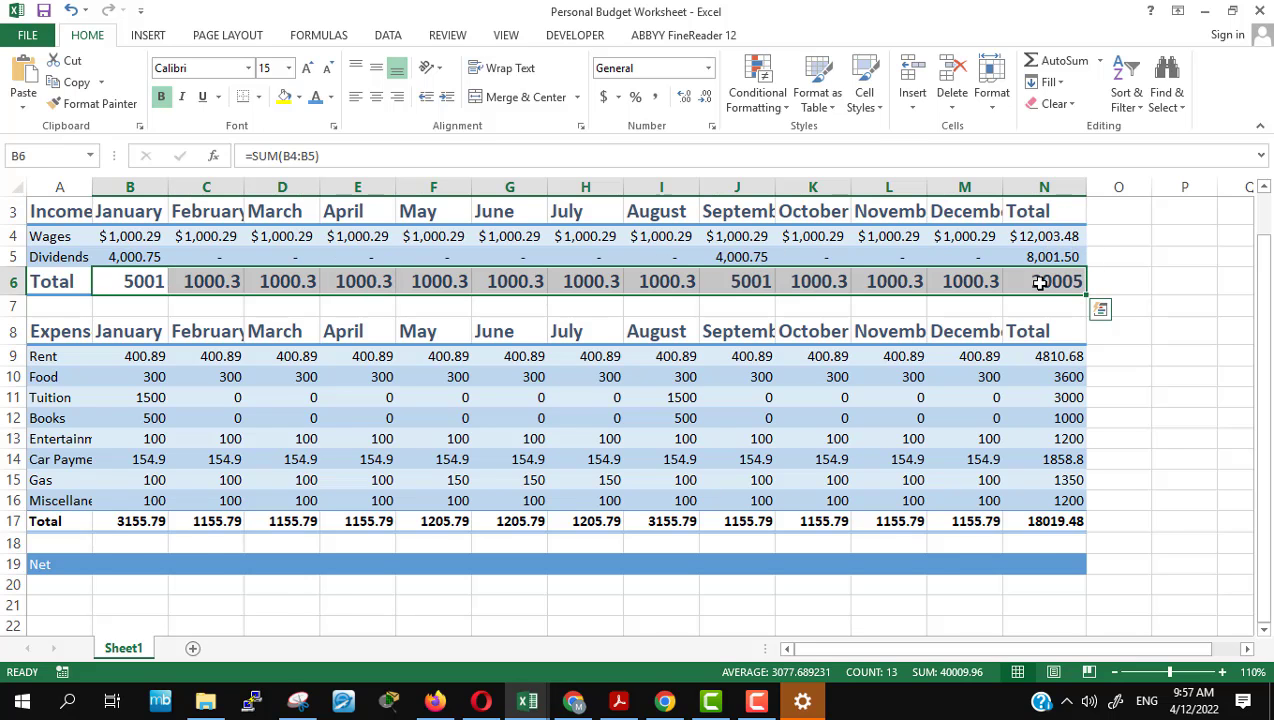
key("alt+Tab")
Step: Apply Accounting format to the Total row B6:N6, showing values like $5,001.04
scroll(958, 362, "up", 5)
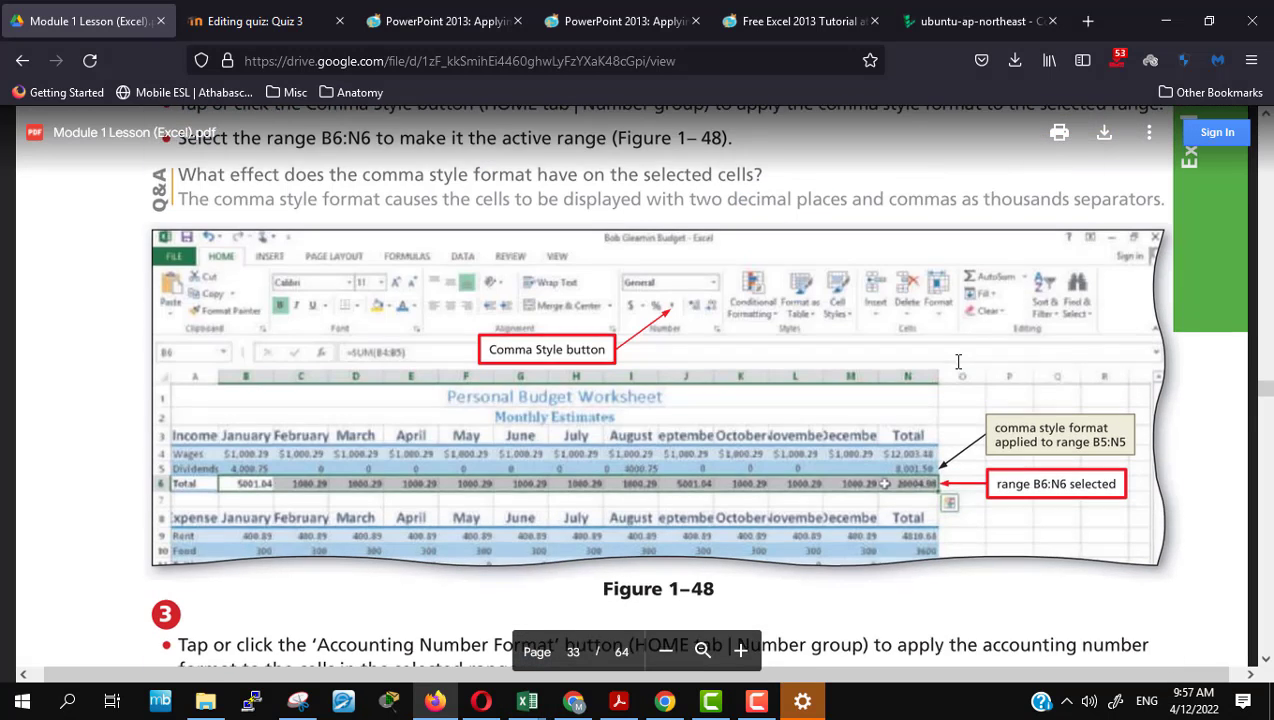
scroll(958, 362, "up", 6)
scroll(958, 362, "down", 9)
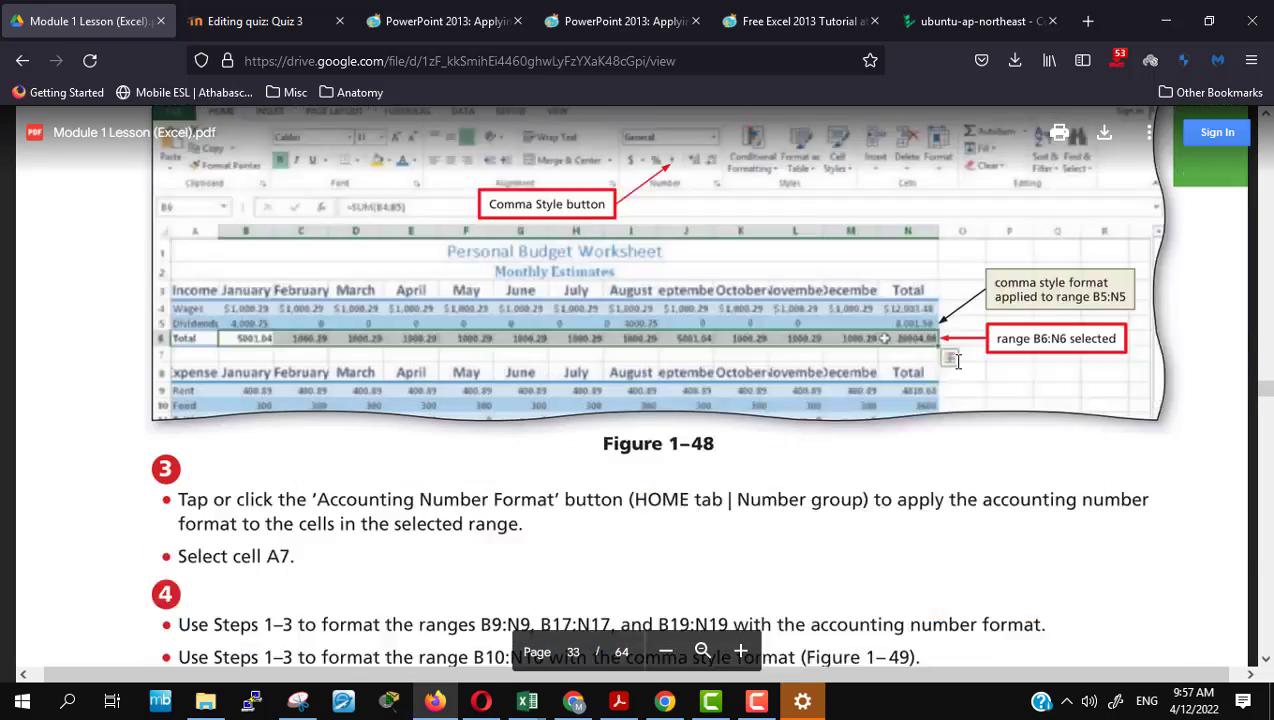
scroll(958, 362, "down", 5)
key("alt+Tab")
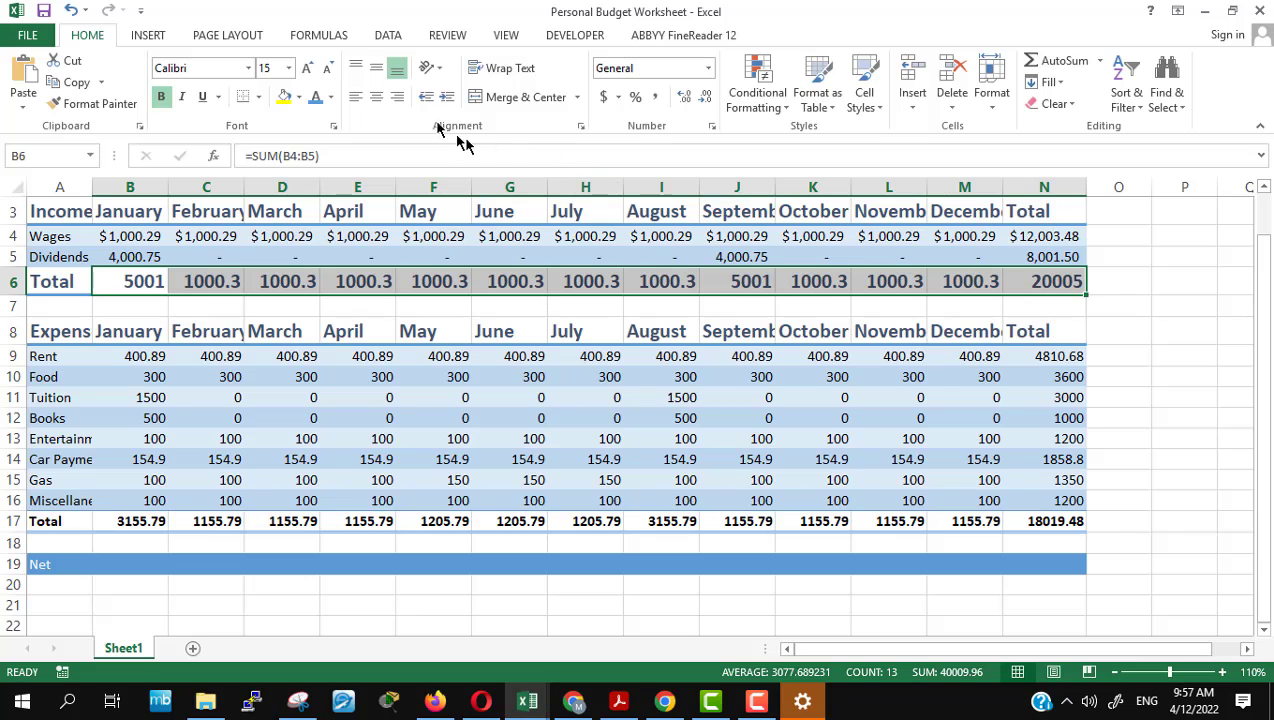
left_click(320, 38)
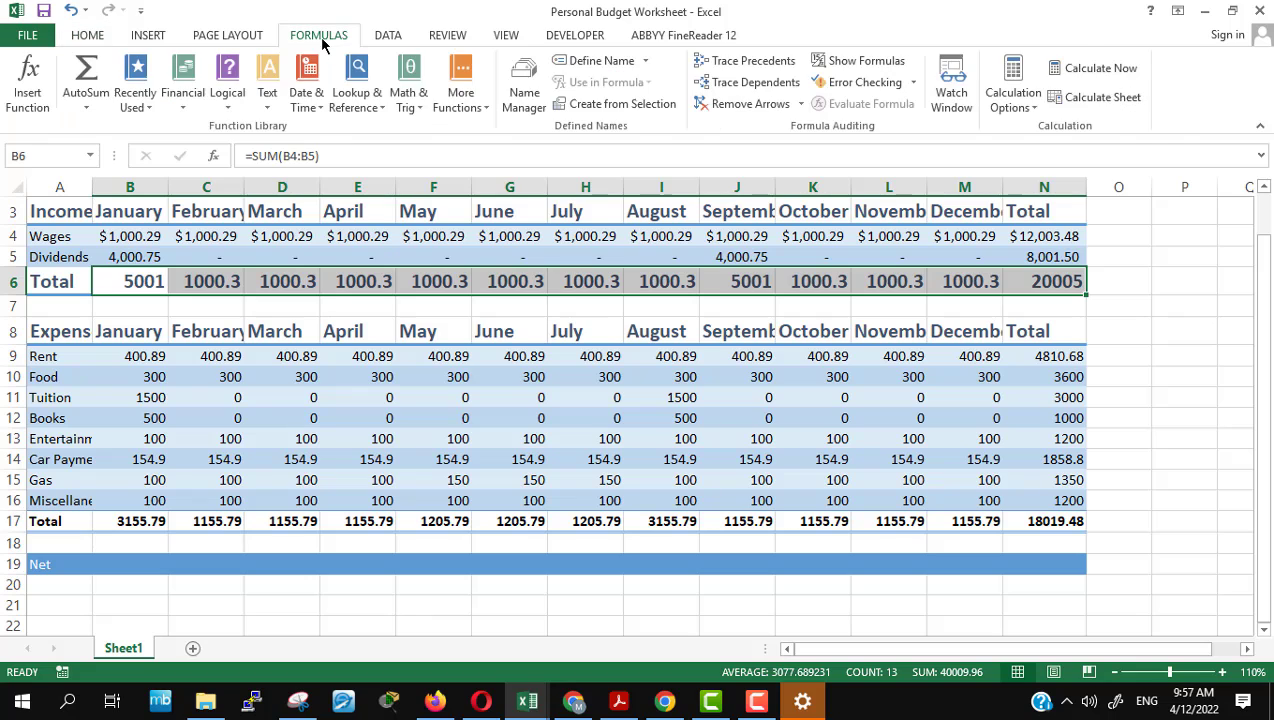
left_click(90, 36)
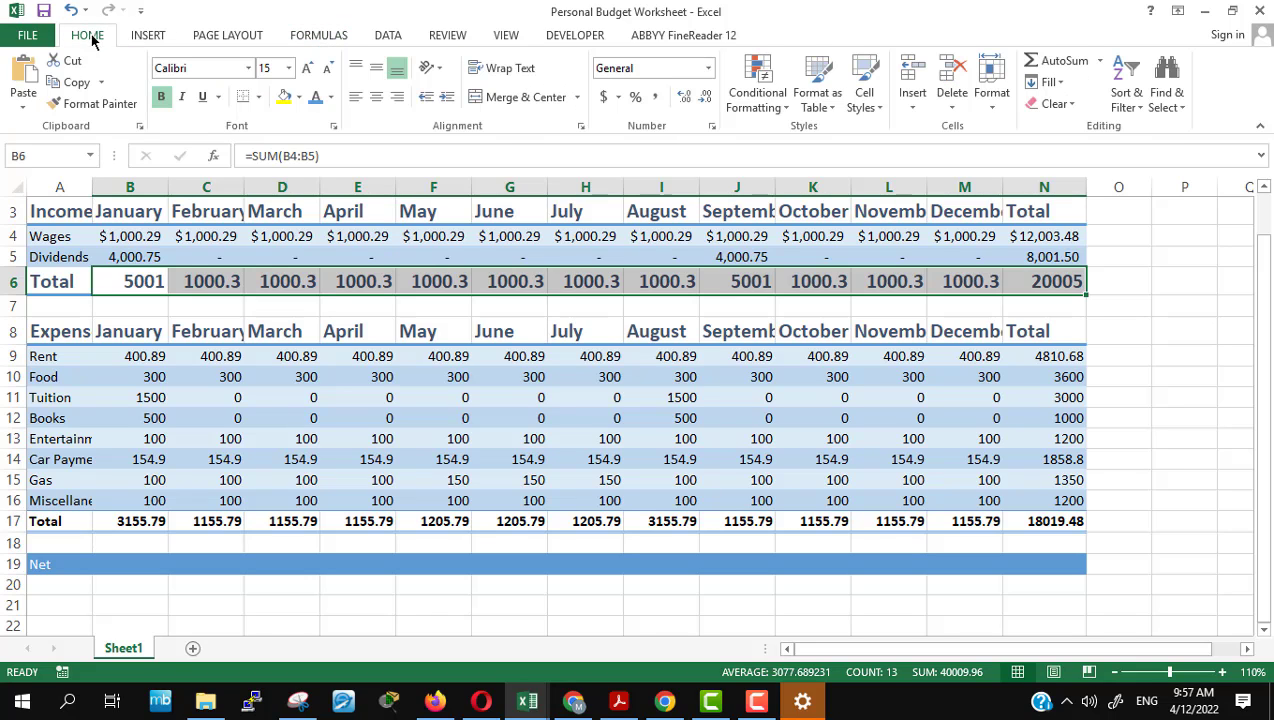
left_click(708, 68)
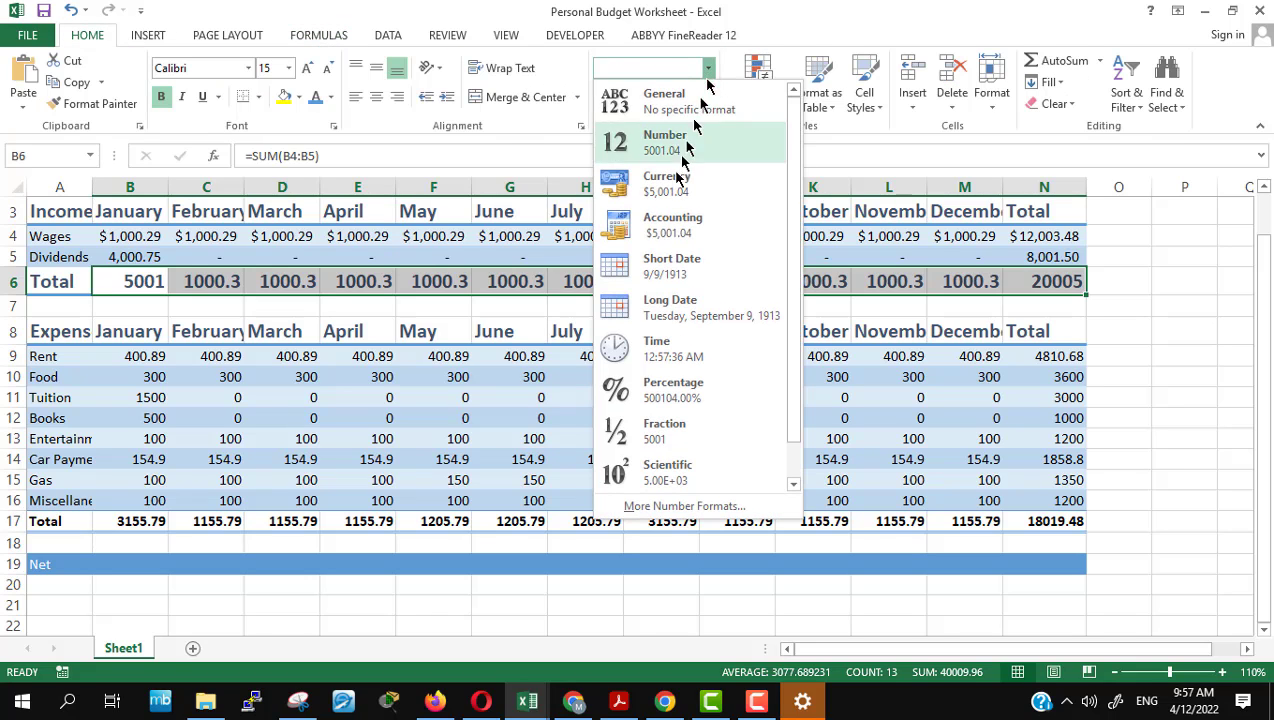
left_click(672, 218)
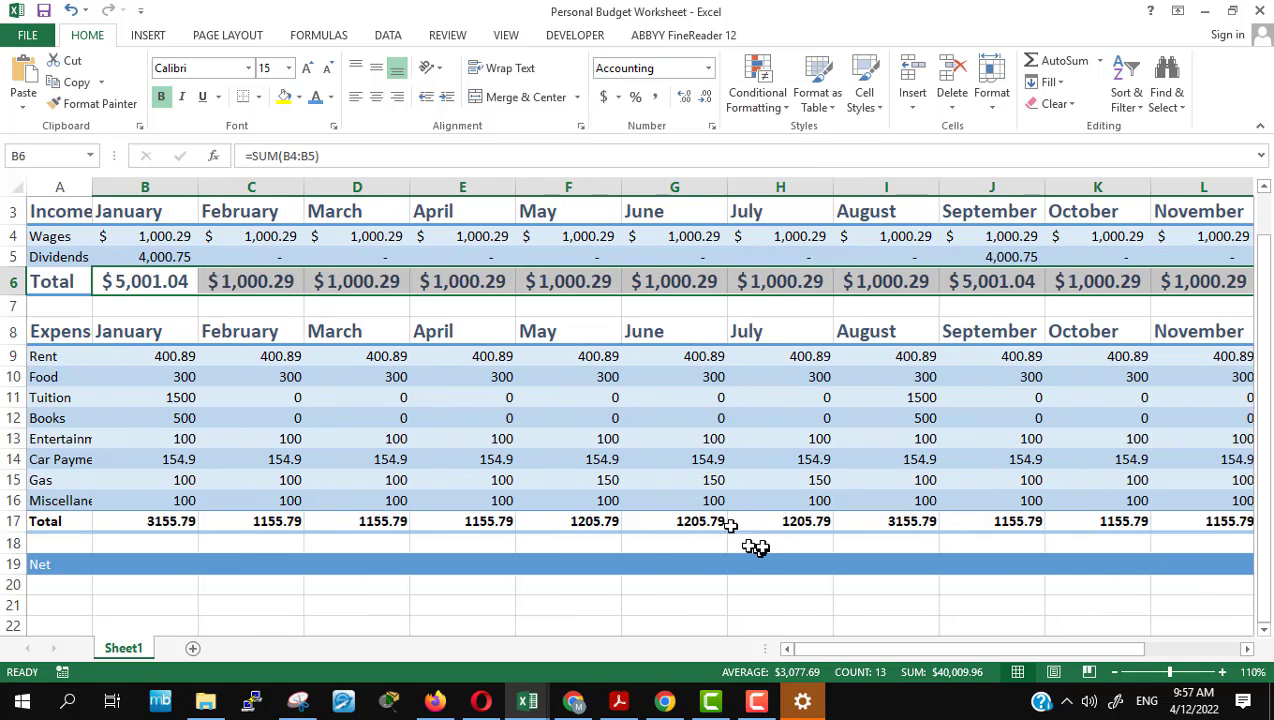
Step: Select cell A7 and scroll the lesson PDF to step 4
key("alt+Tab")
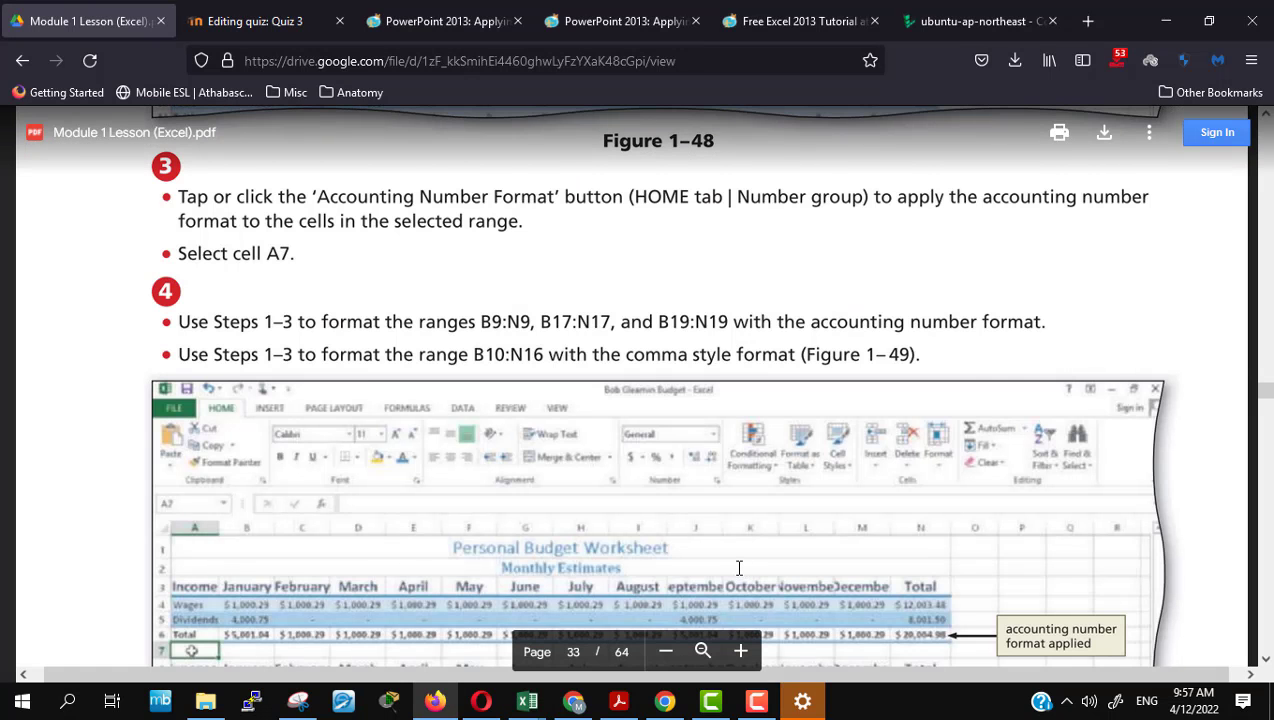
key("alt+Tab")
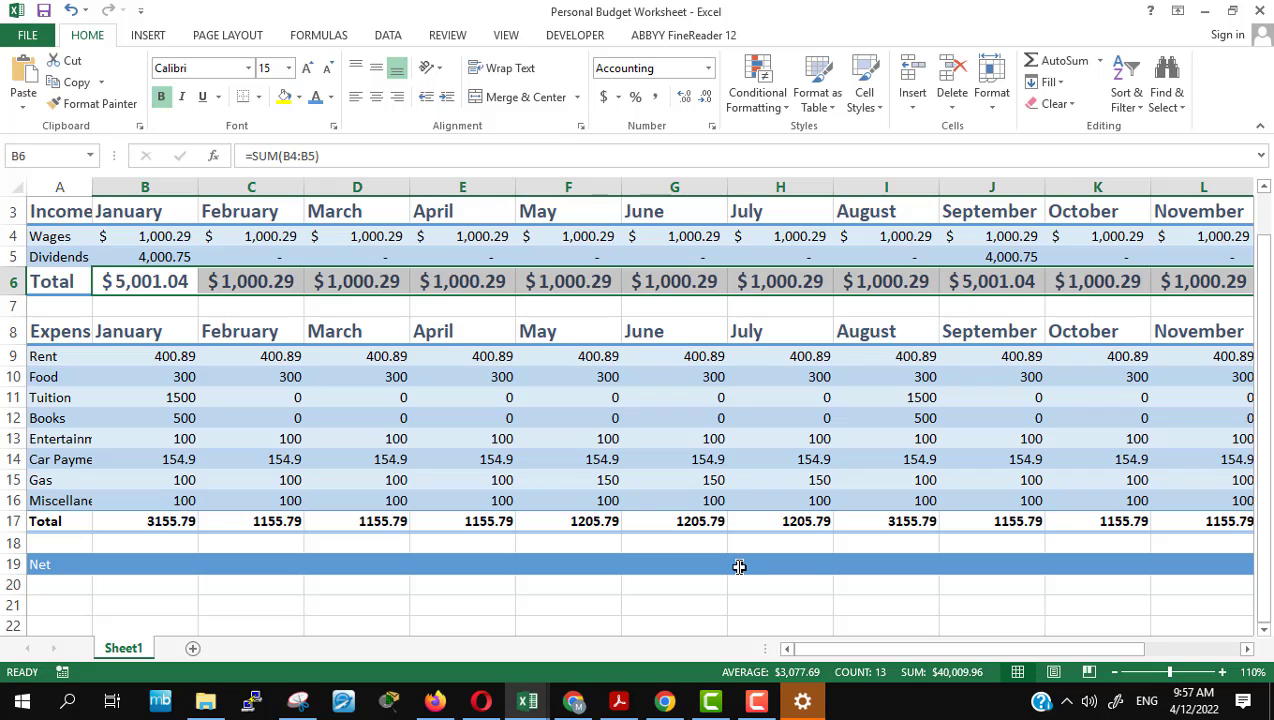
left_click(70, 308)
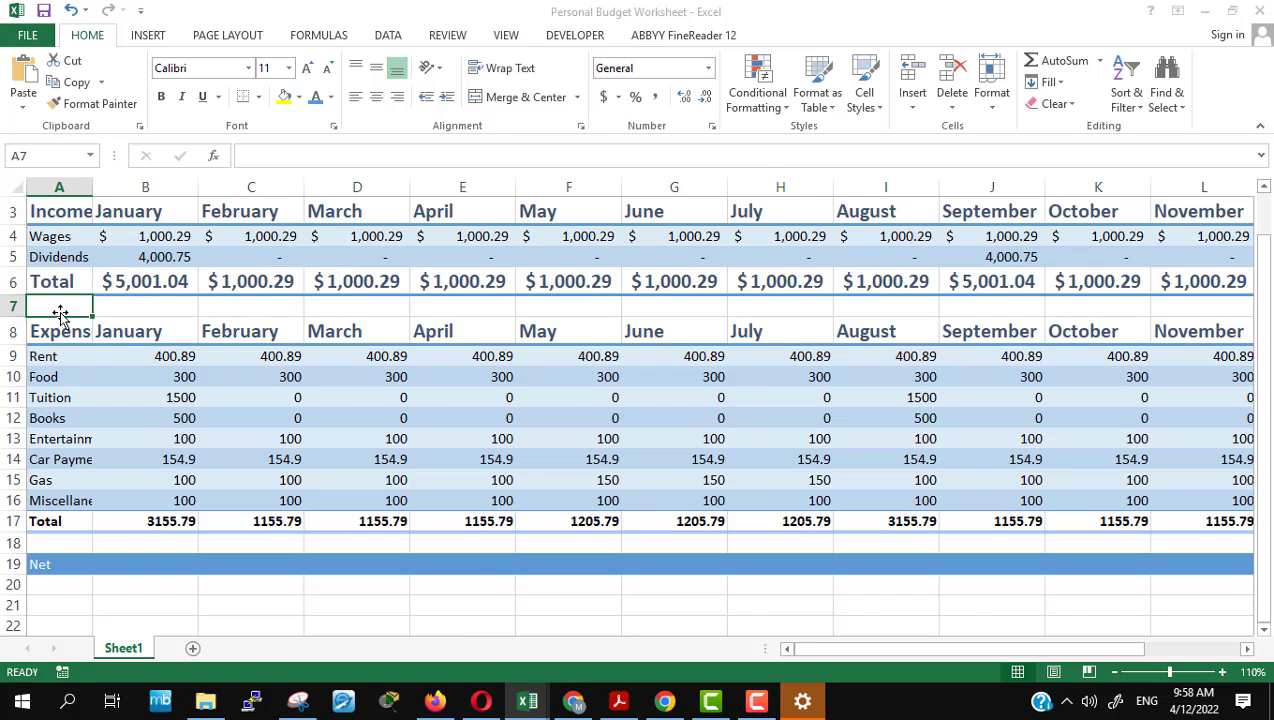
key("alt+Tab")
scroll(200, 476, "down", 2)
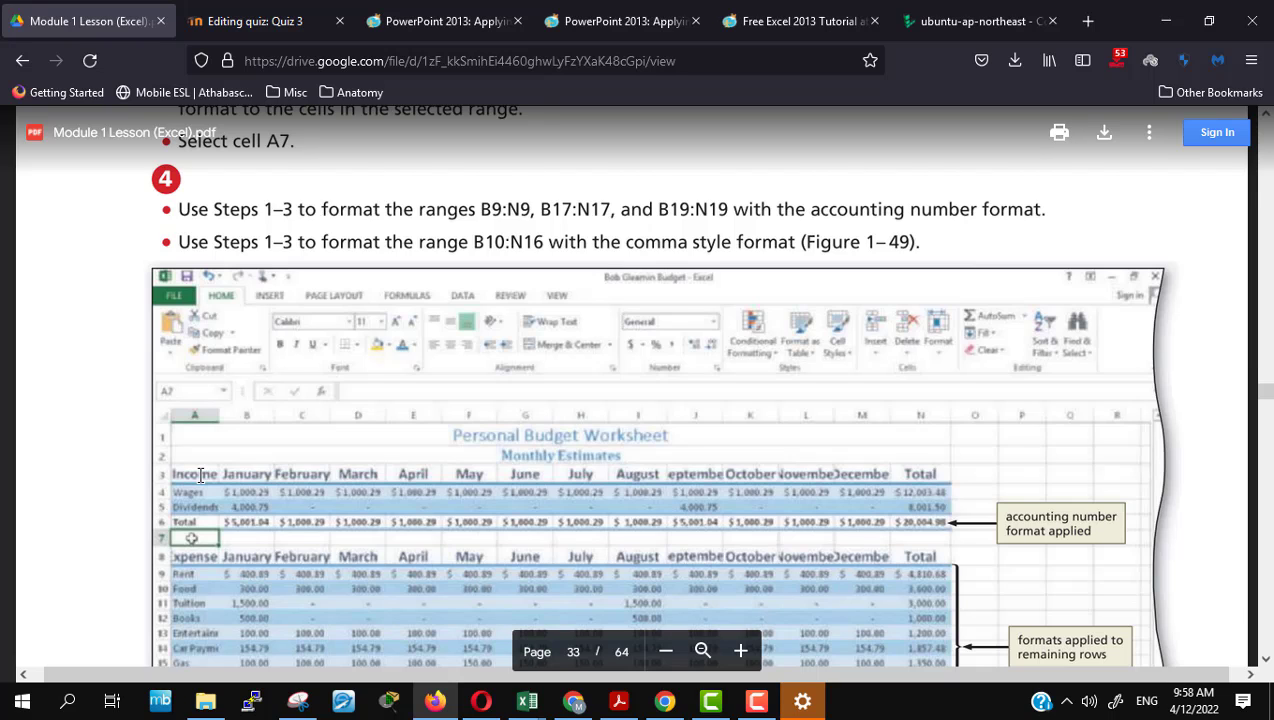
Step: Apply Accounting format to the Rent row B9:N9, showing $ 400.89 each month
key("alt+Tab")
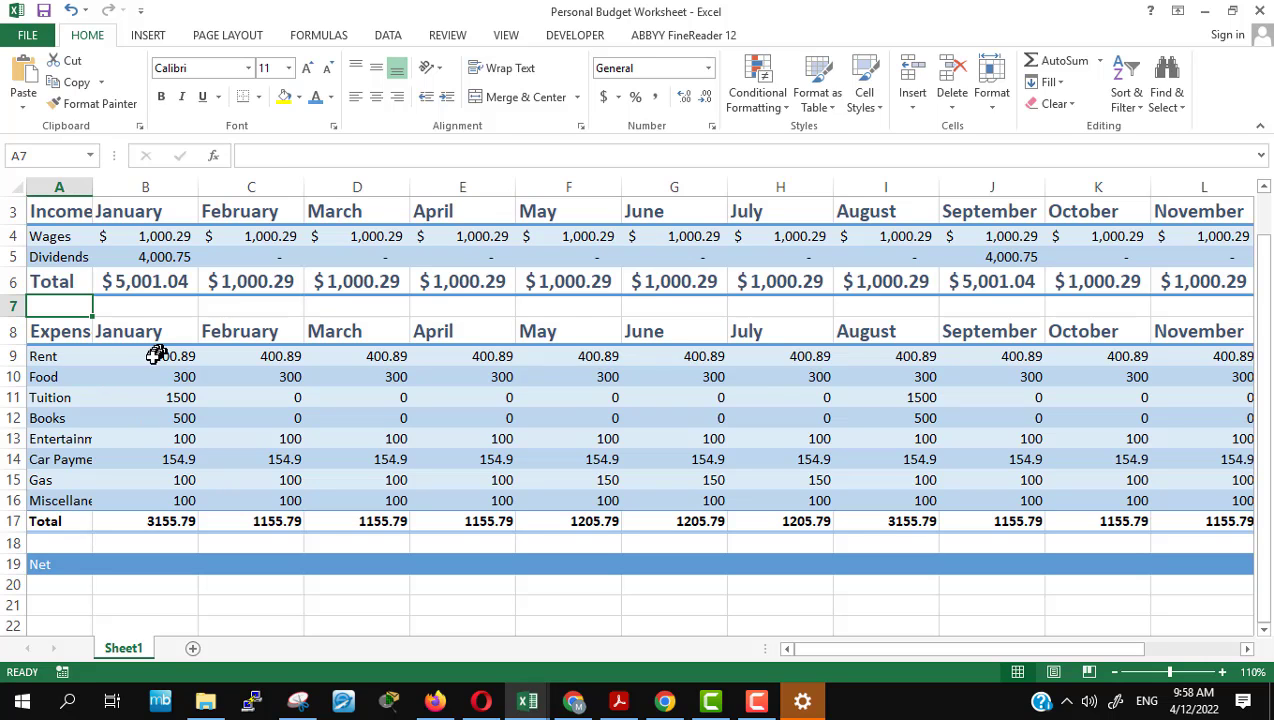
left_click(156, 356)
left_click_drag(870, 651, 981, 645)
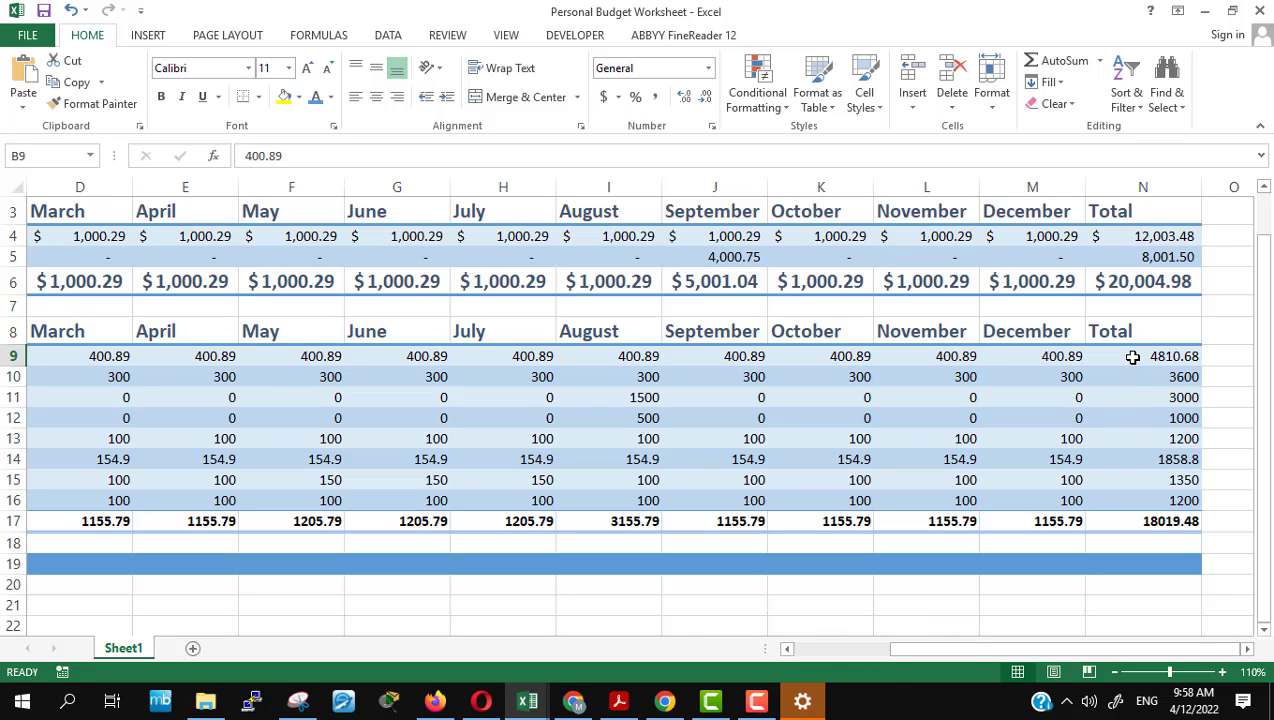
left_click(1133, 357, "shift")
key("alt+Tab")
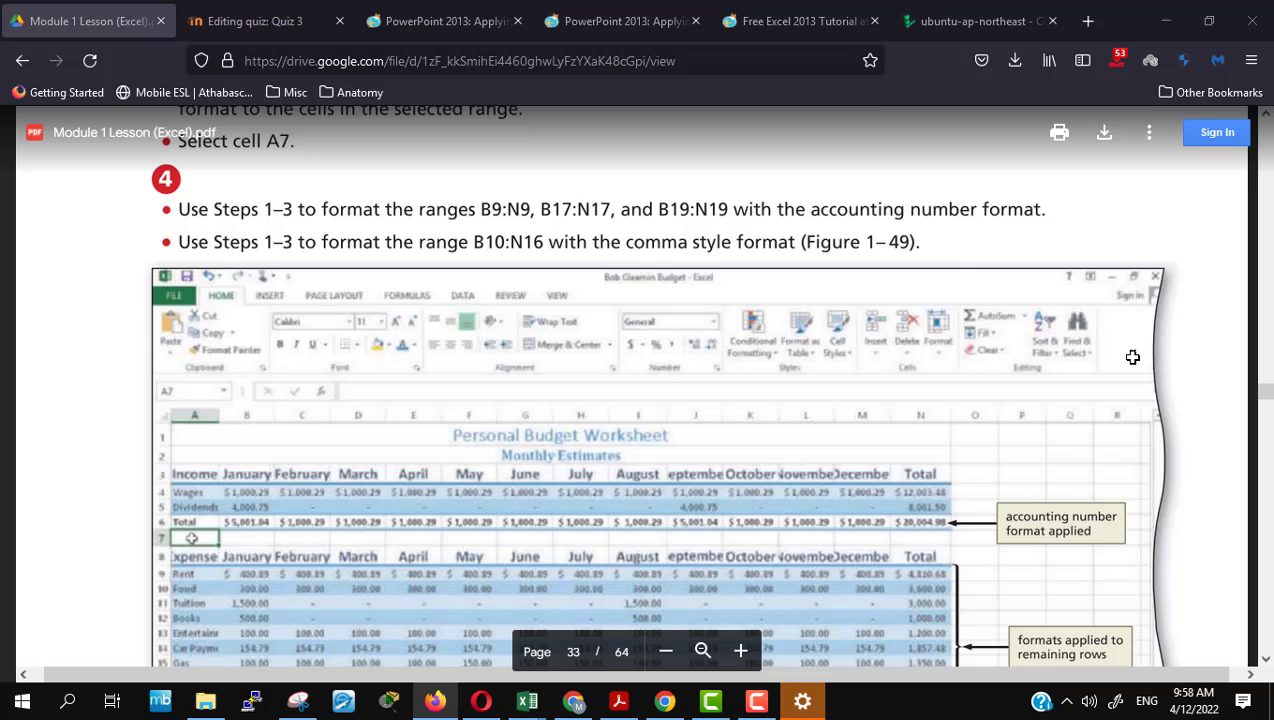
key("alt+Tab")
left_click(707, 68)
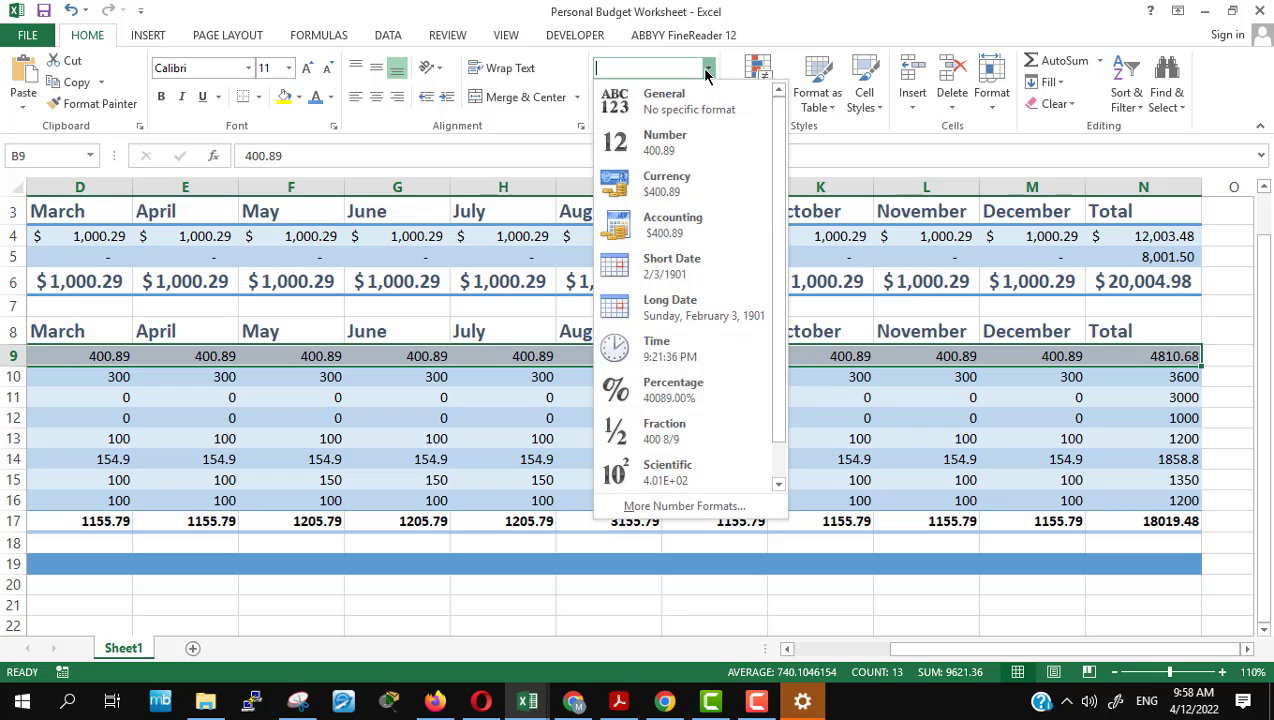
left_click(662, 220)
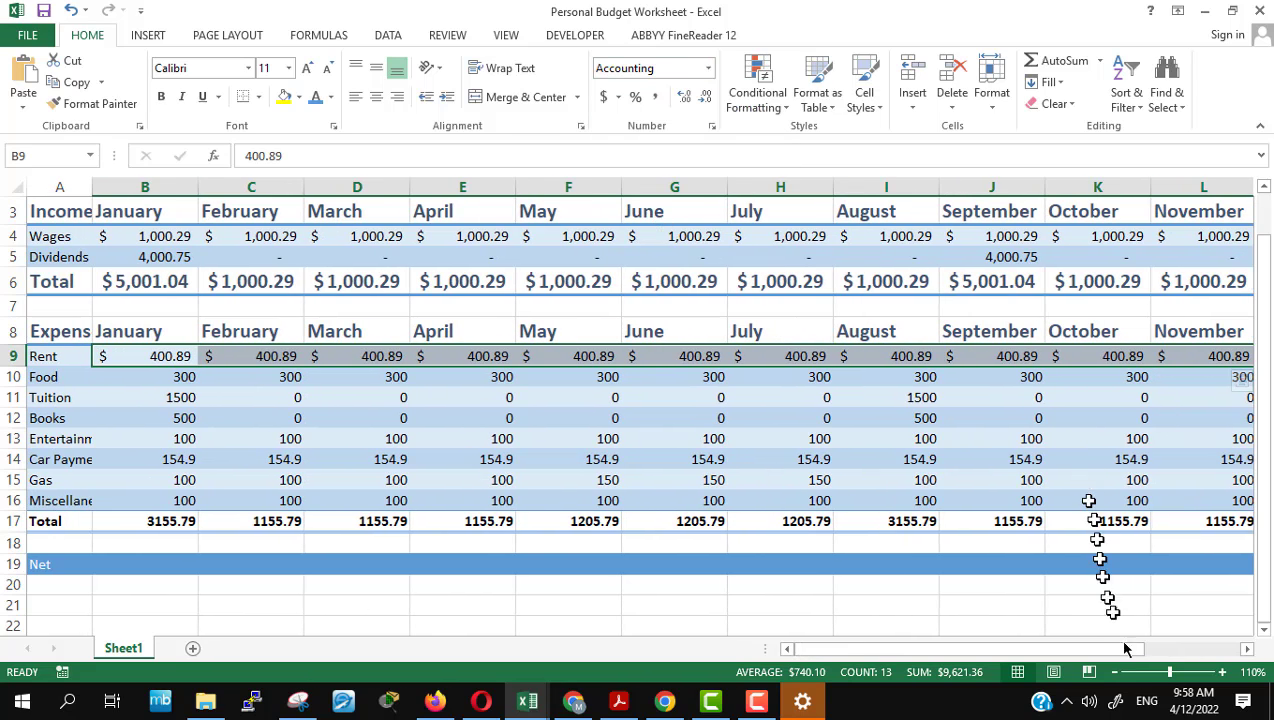
key("alt+Tab")
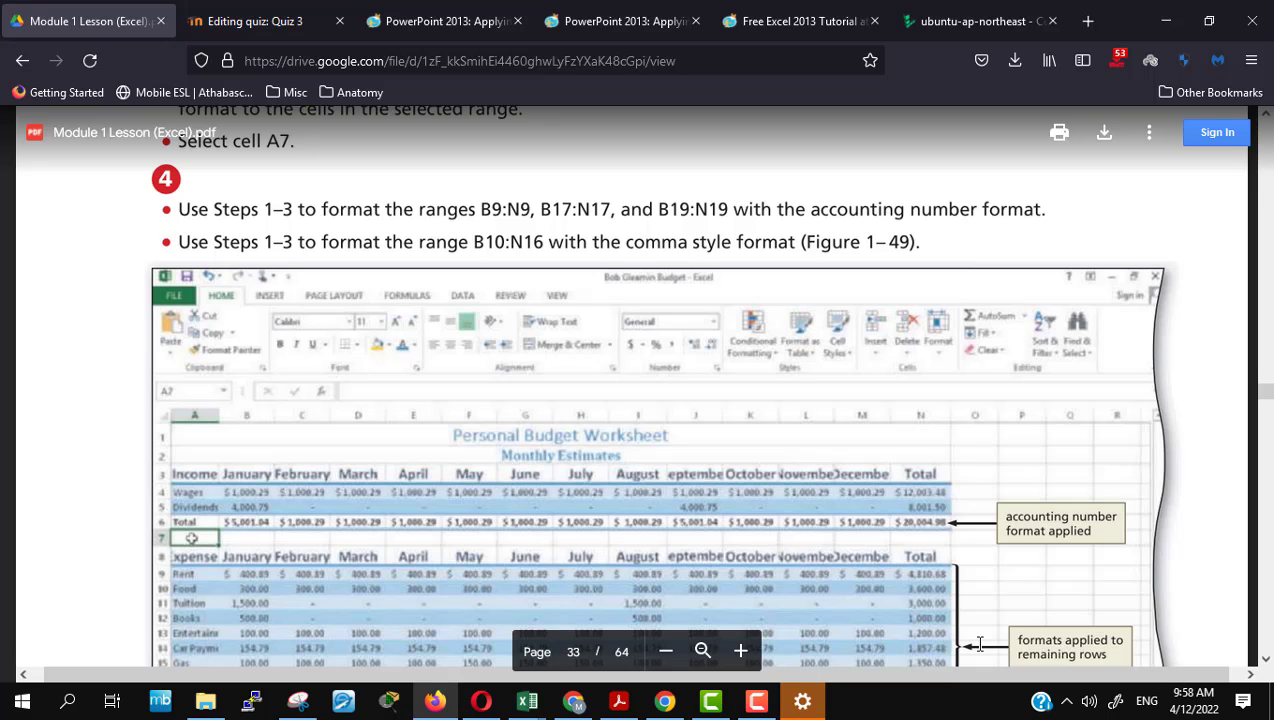
key("alt+Tab")
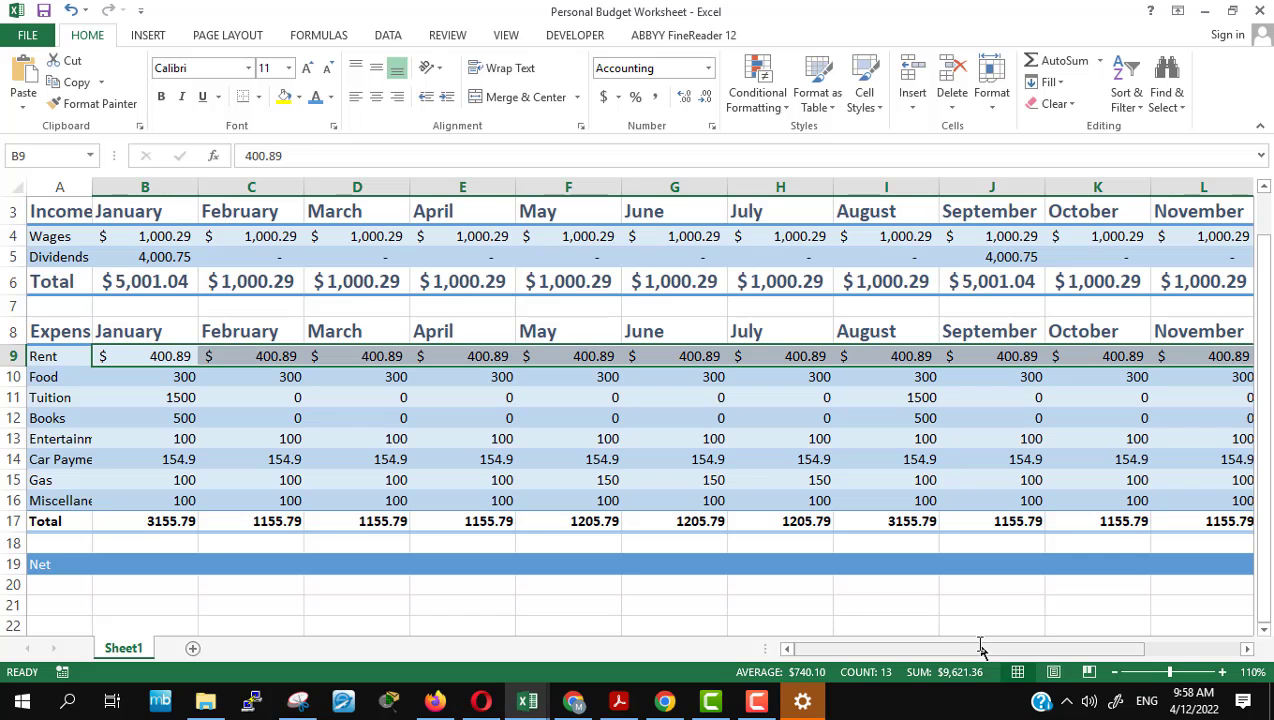
Step: Apply Accounting format to the expense totals B17:N17, showing $ 3,155.79
left_click(145, 520)
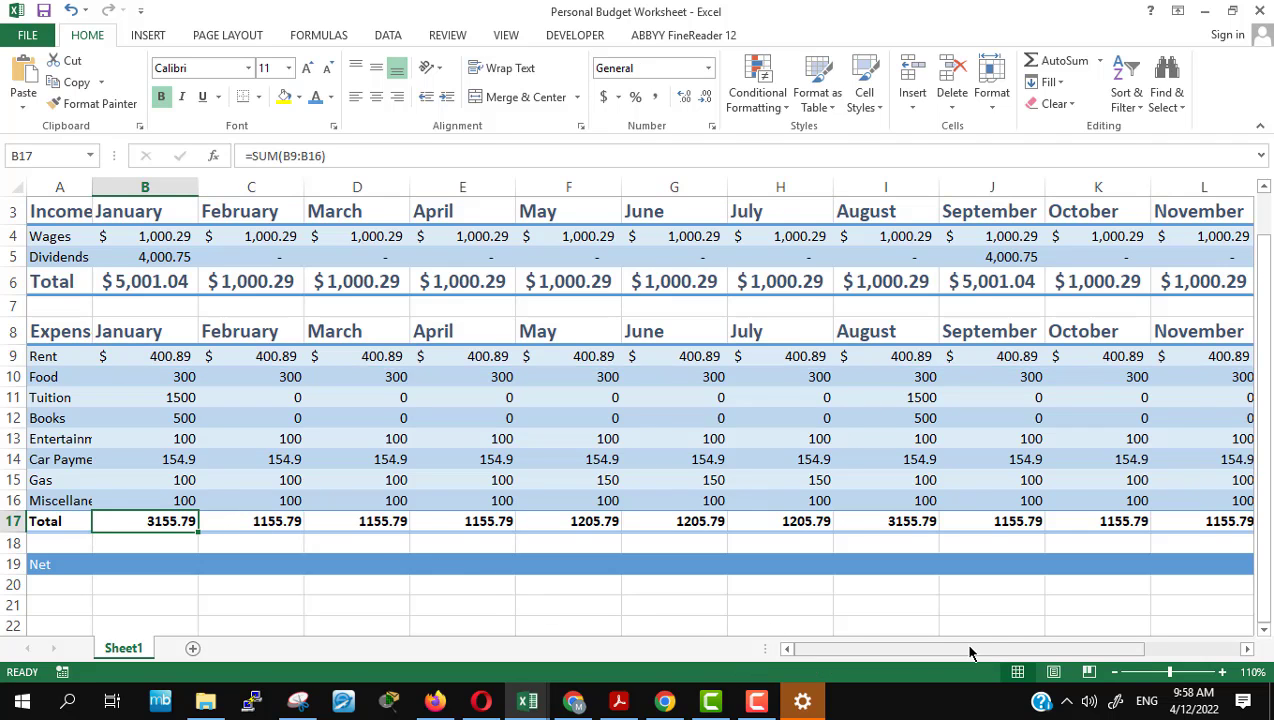
left_click_drag(969, 652, 1003, 652)
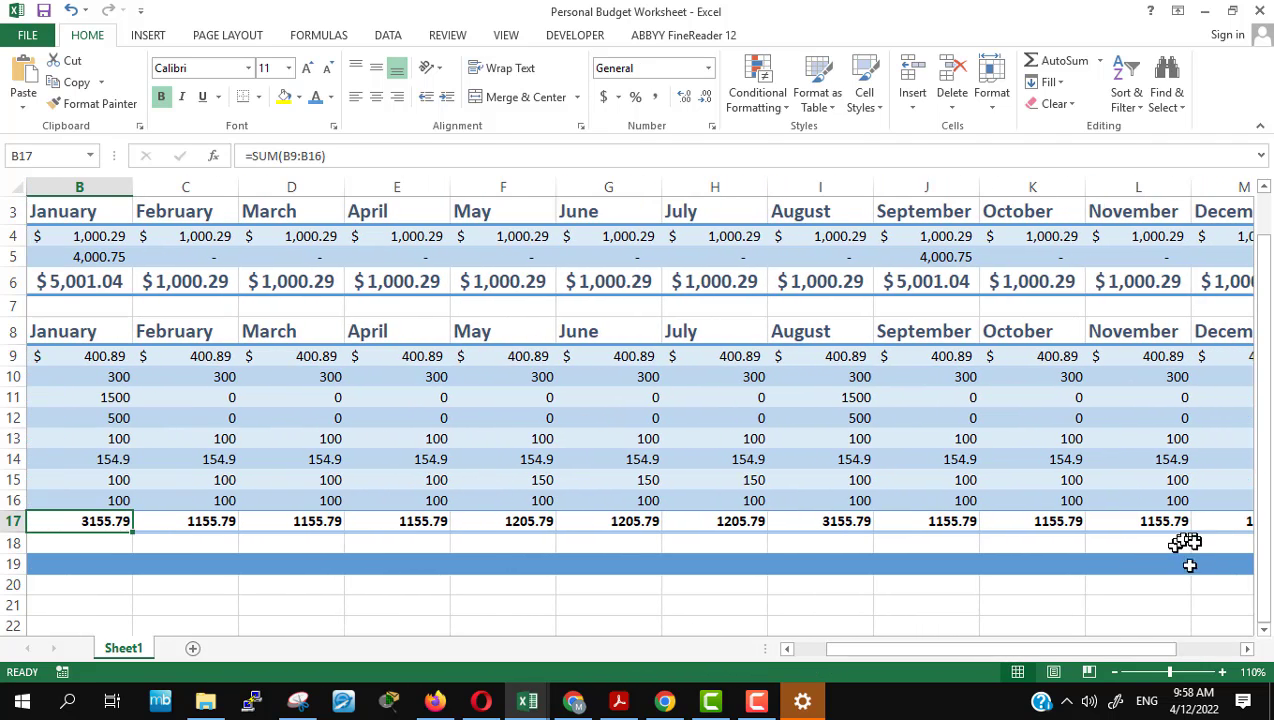
left_click(1247, 649)
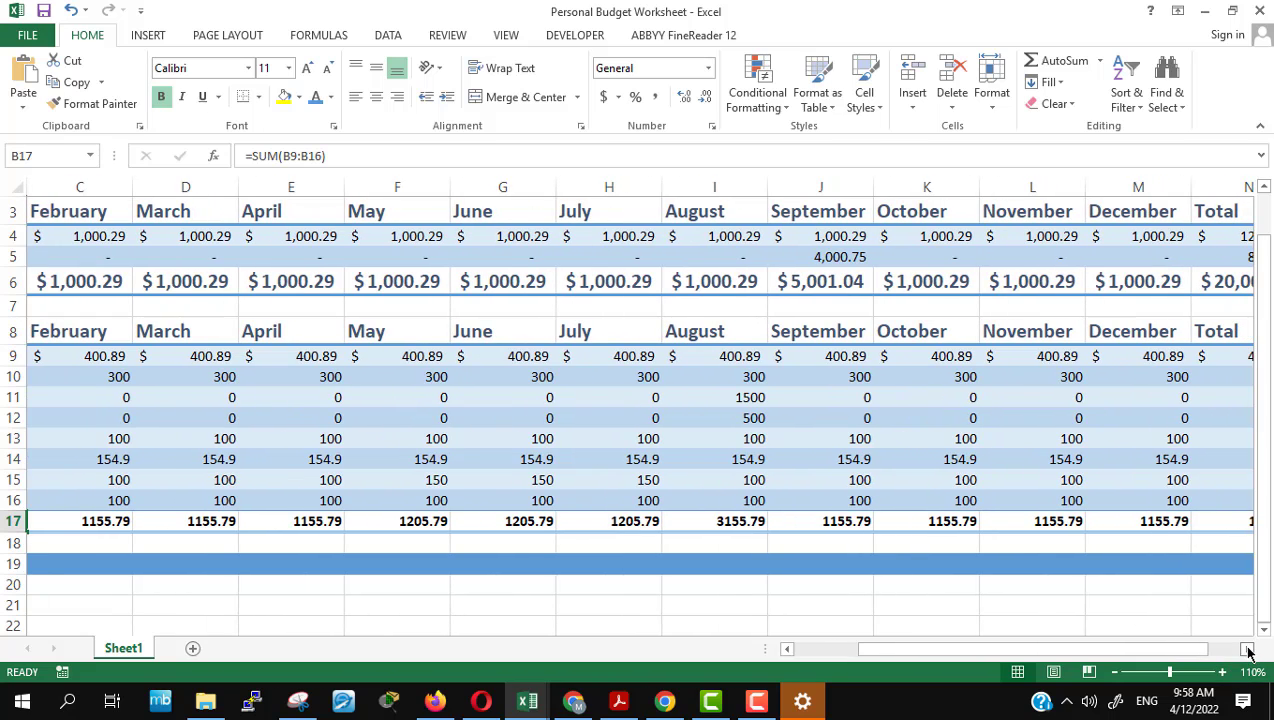
left_click(1247, 649)
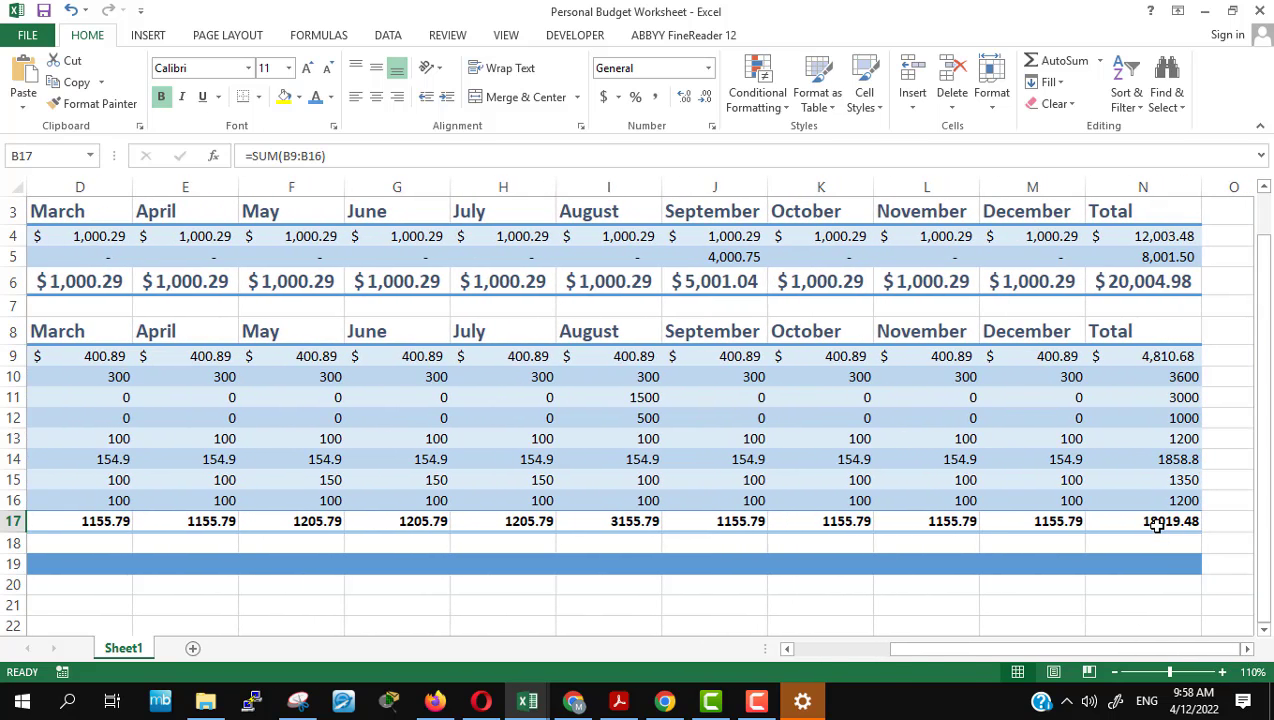
left_click(1157, 527, "shift")
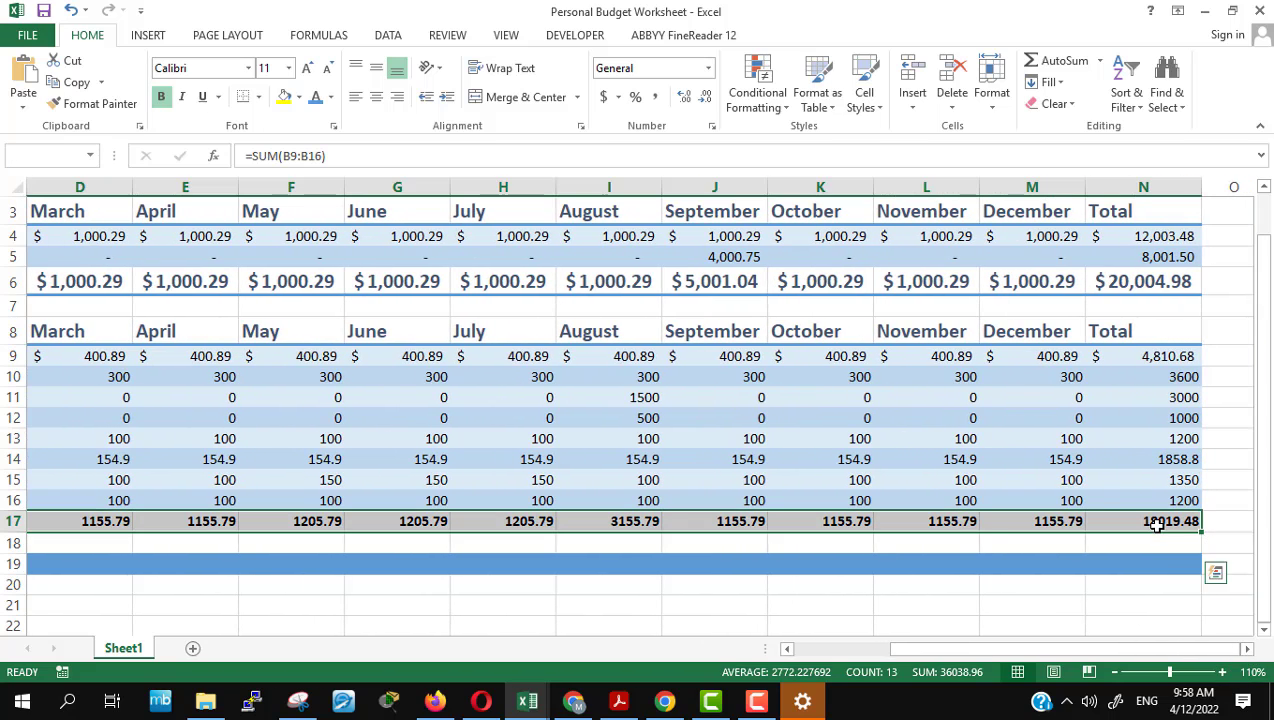
left_click(706, 68)
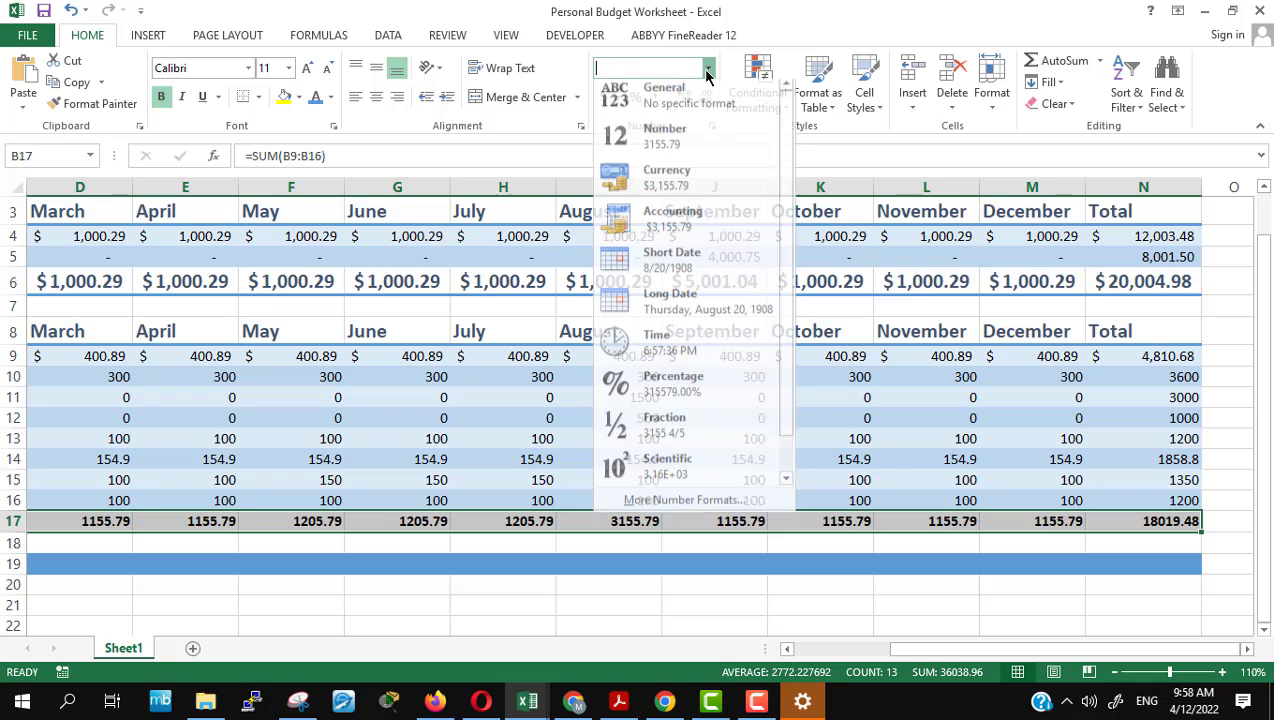
left_click(686, 224)
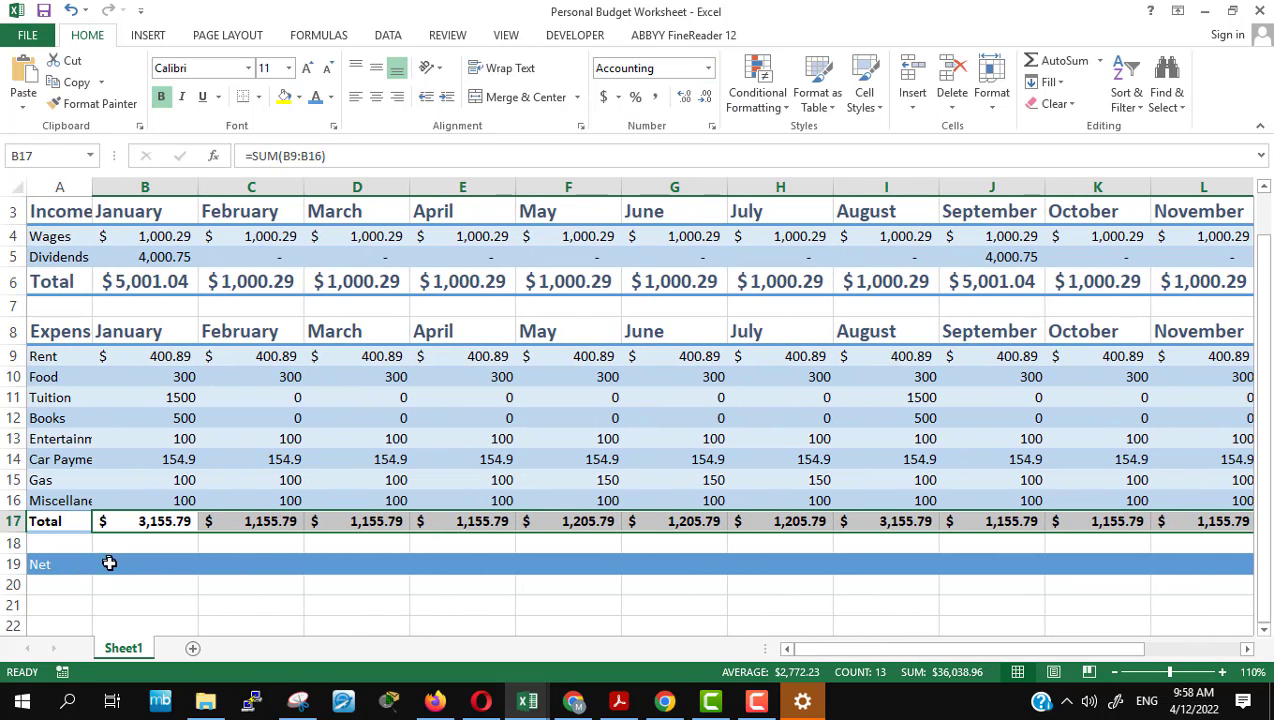
Step: Apply Accounting format to the Net row B19:N19, then zoom out and deselect
left_click(109, 564)
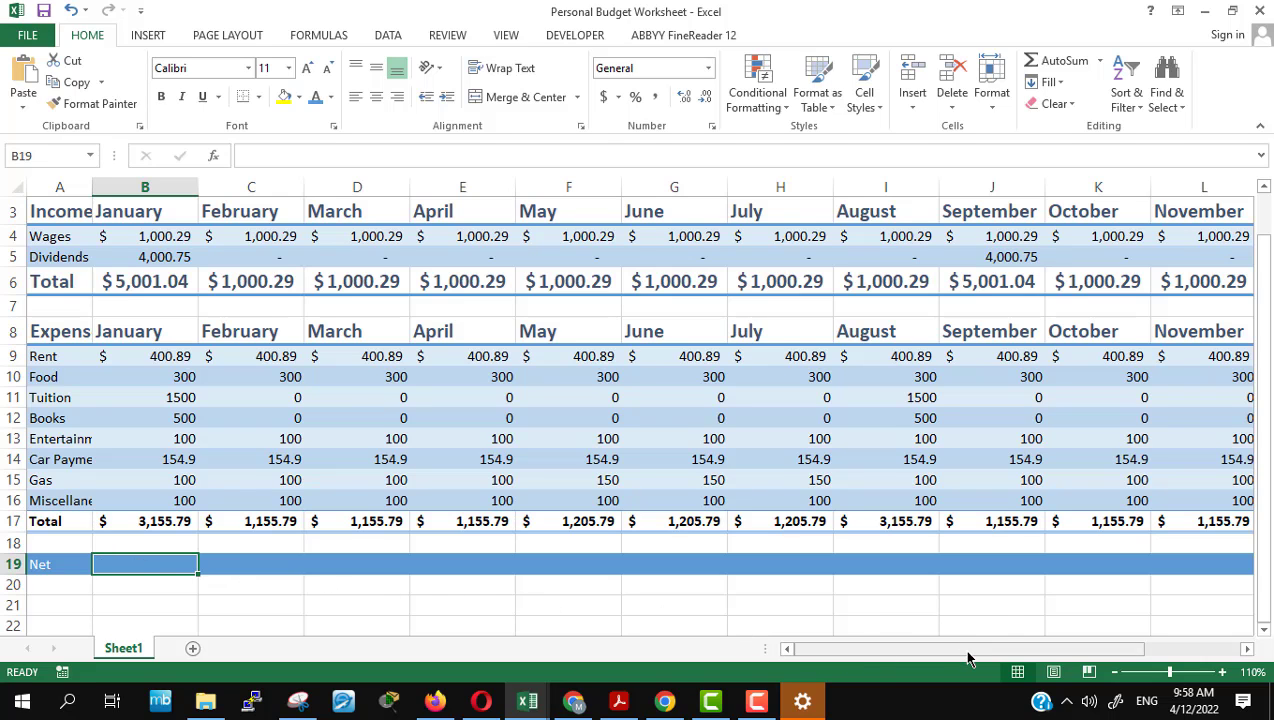
left_click_drag(967, 652, 1055, 652)
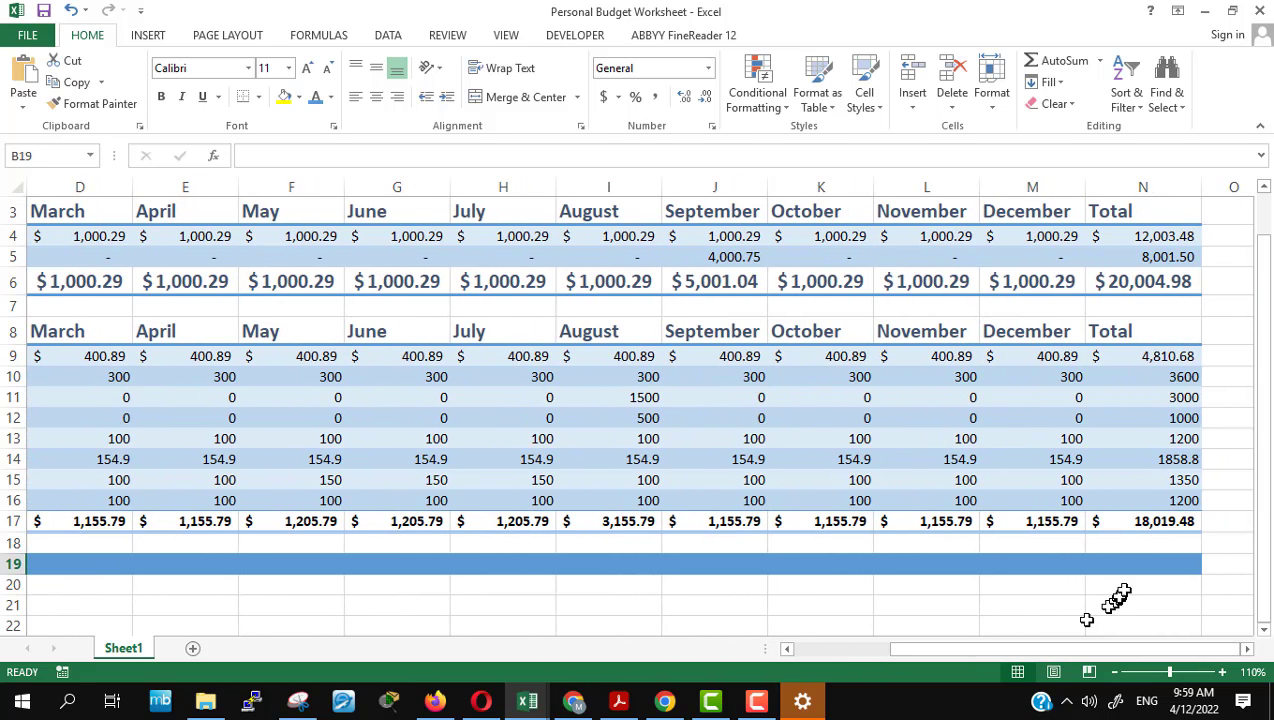
left_click(1137, 562, "shift")
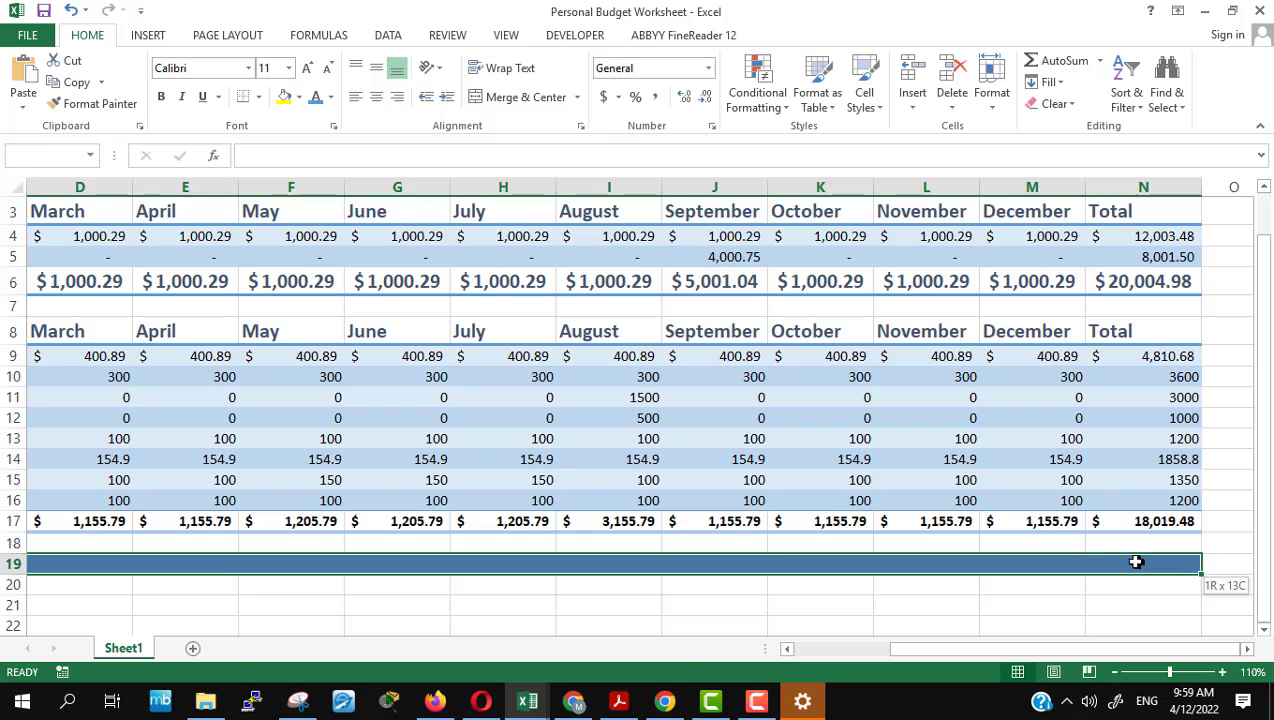
left_click(708, 68)
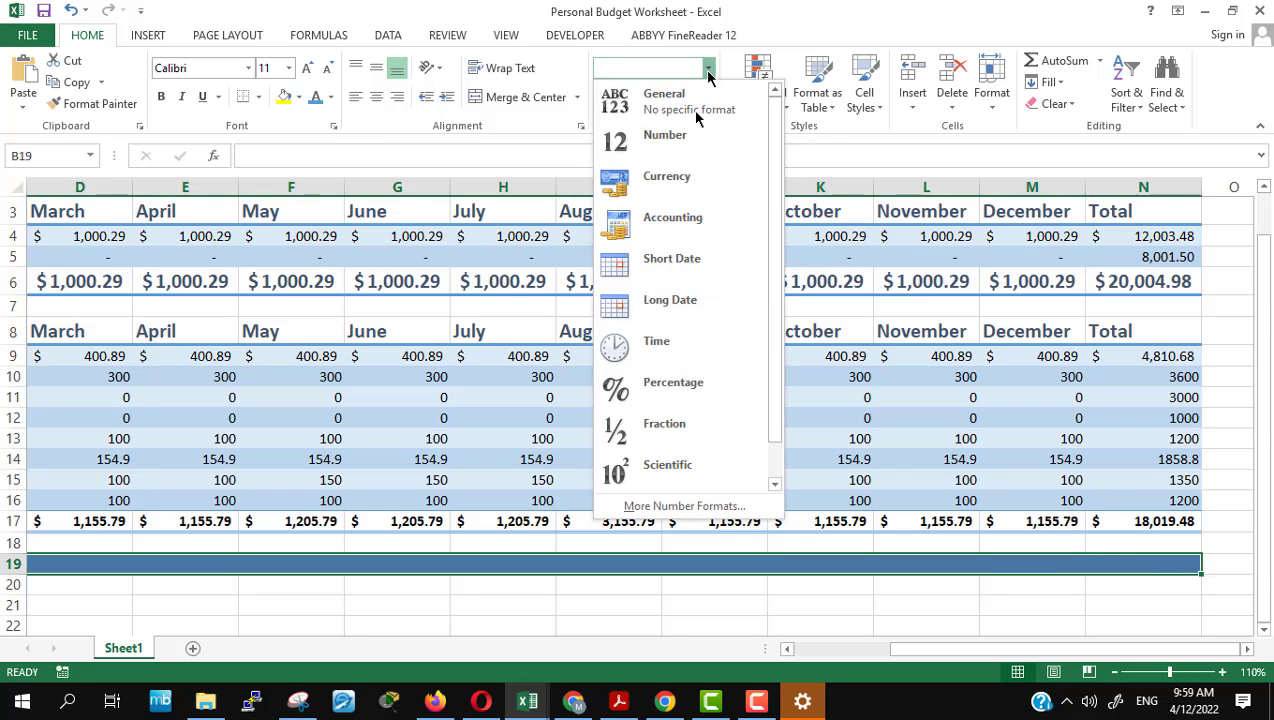
left_click(660, 220)
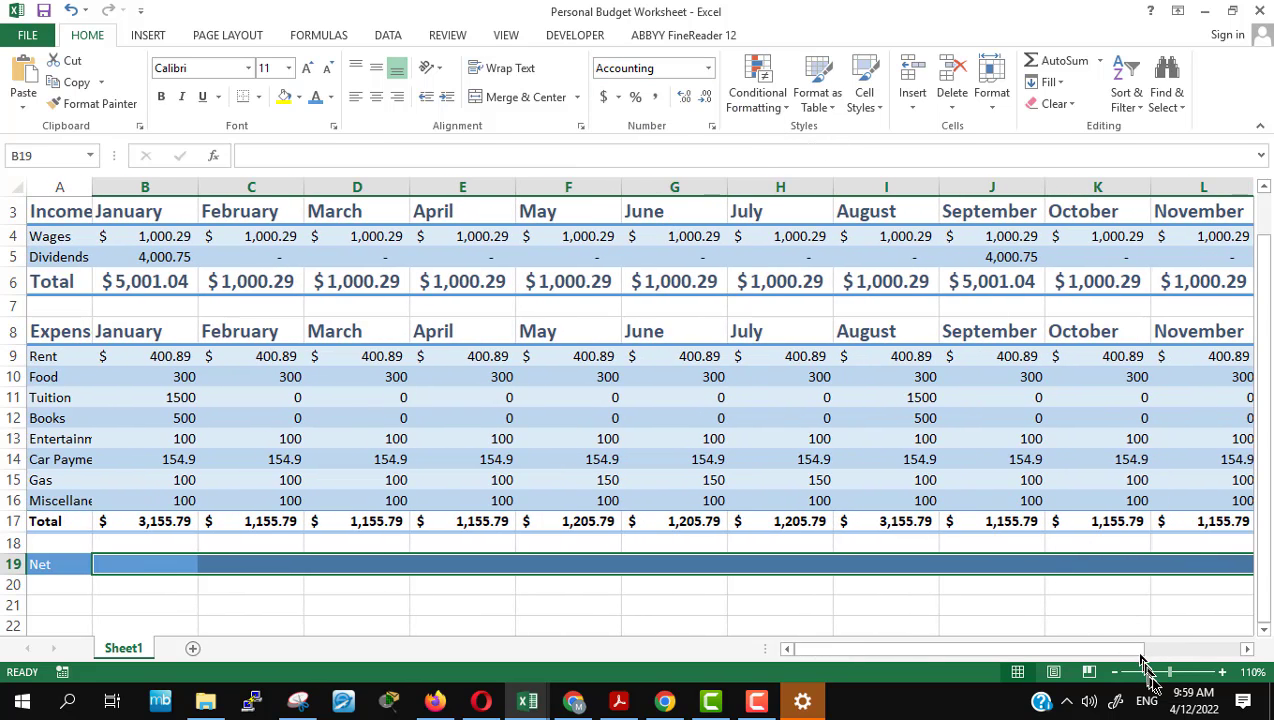
left_click(1164, 676)
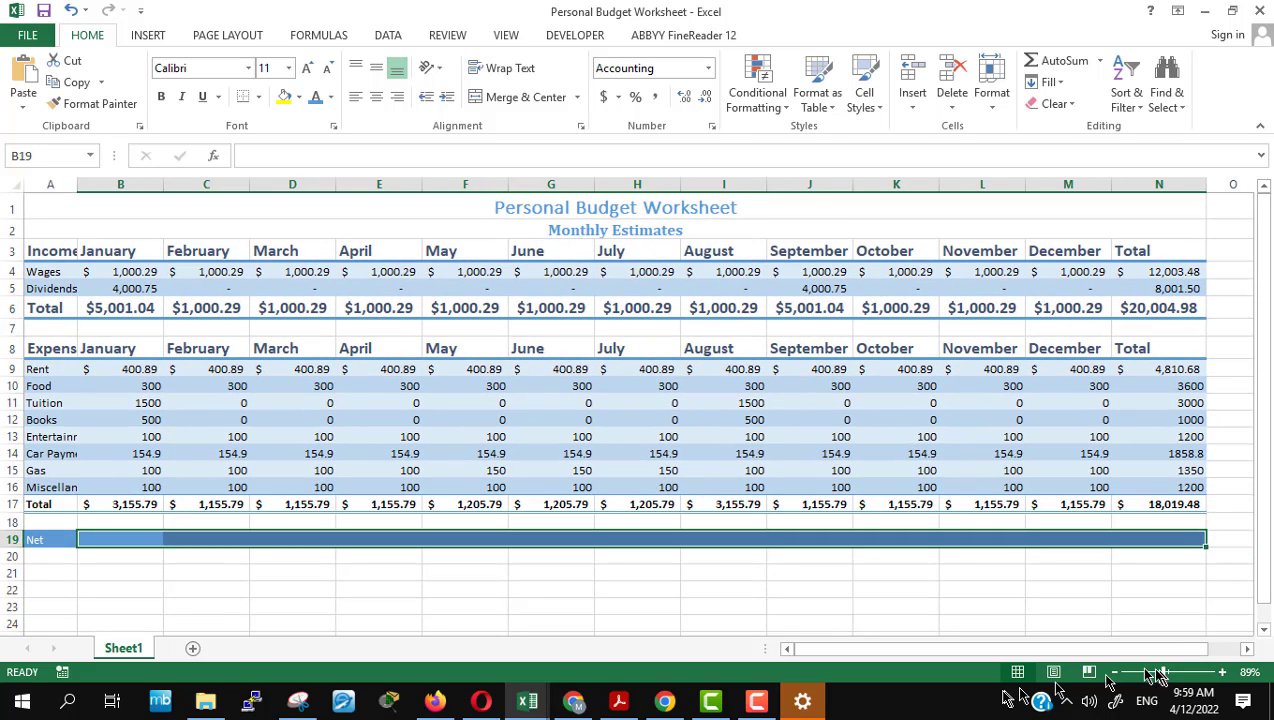
left_click(588, 634)
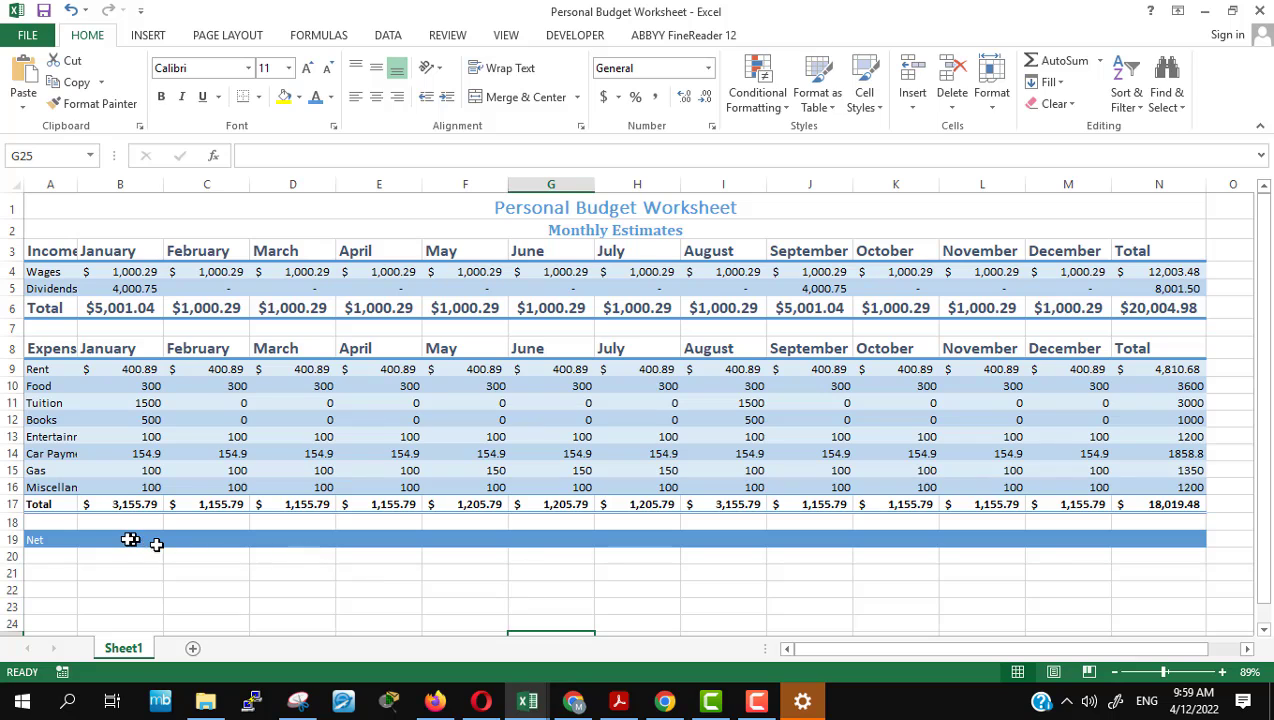
Step: Scroll the lesson PDF to 'To Adjust the Column Width' and Figures 1-50 and 1-51
key("alt+Tab")
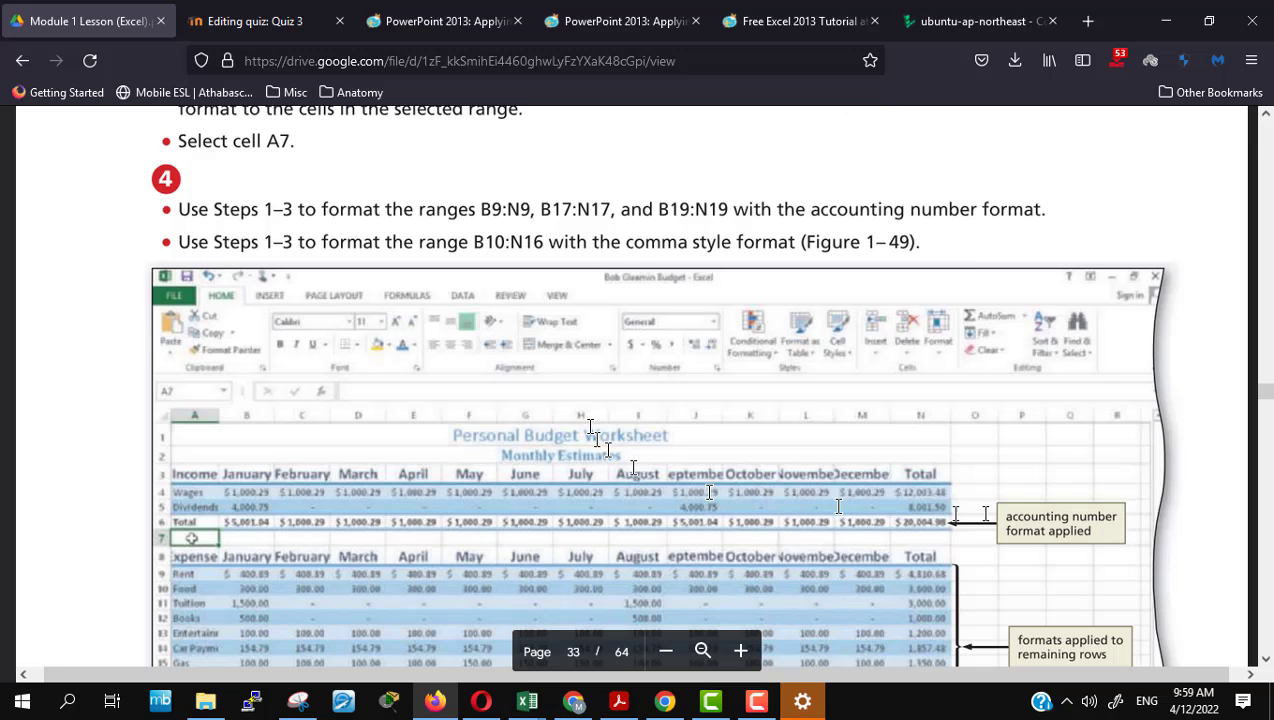
scroll(380, 370, "down", 2)
scroll(380, 370, "down", 4)
scroll(380, 370, "down", 5)
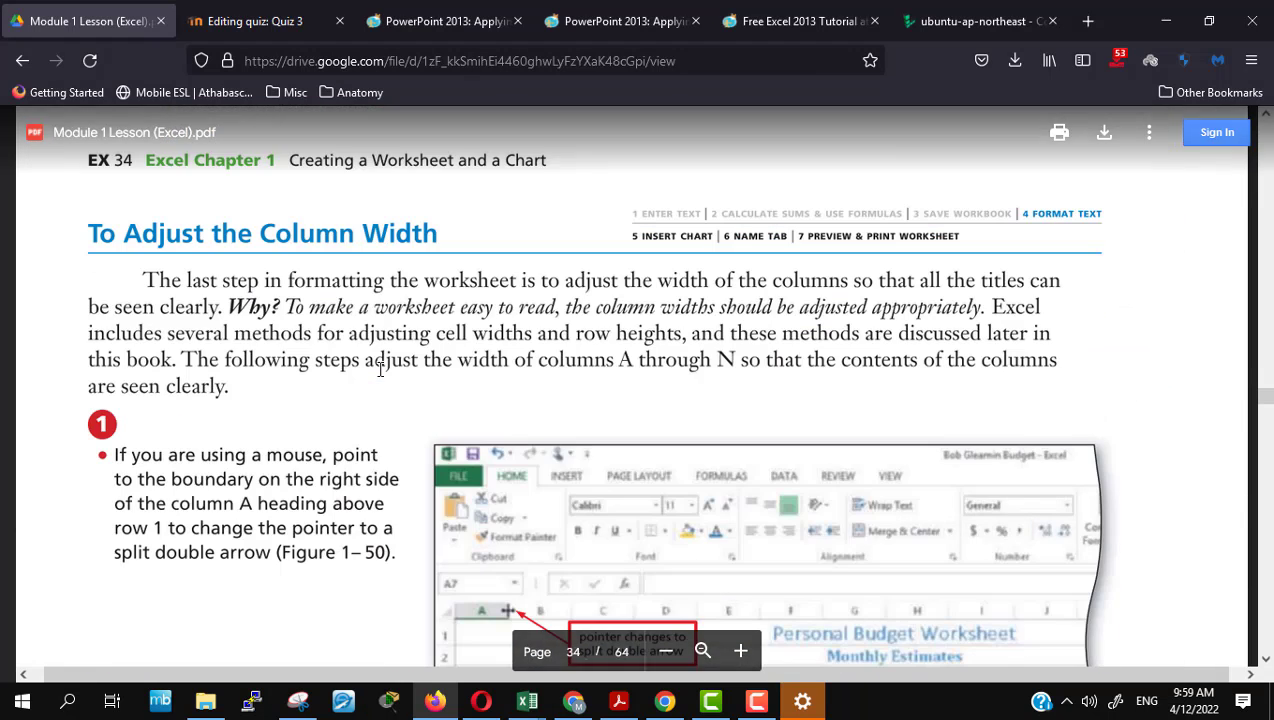
scroll(380, 370, "down", 2)
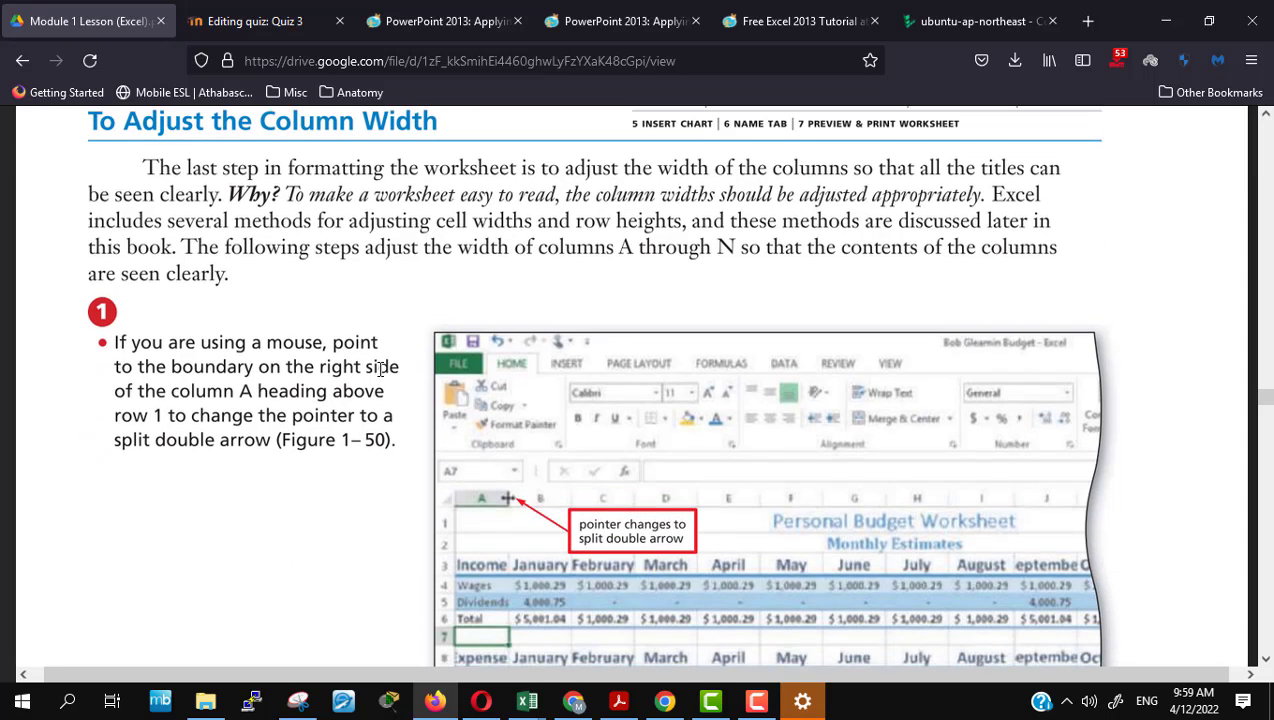
scroll(380, 370, "down", 4)
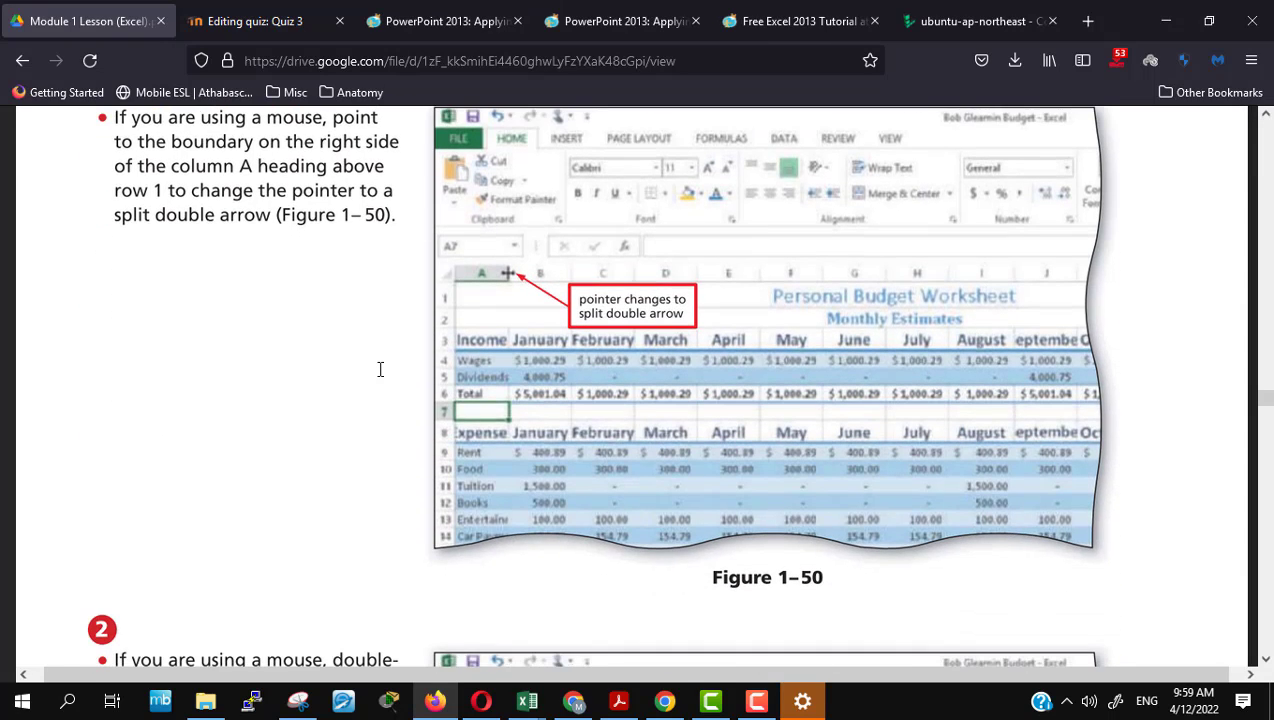
scroll(380, 370, "up", 5)
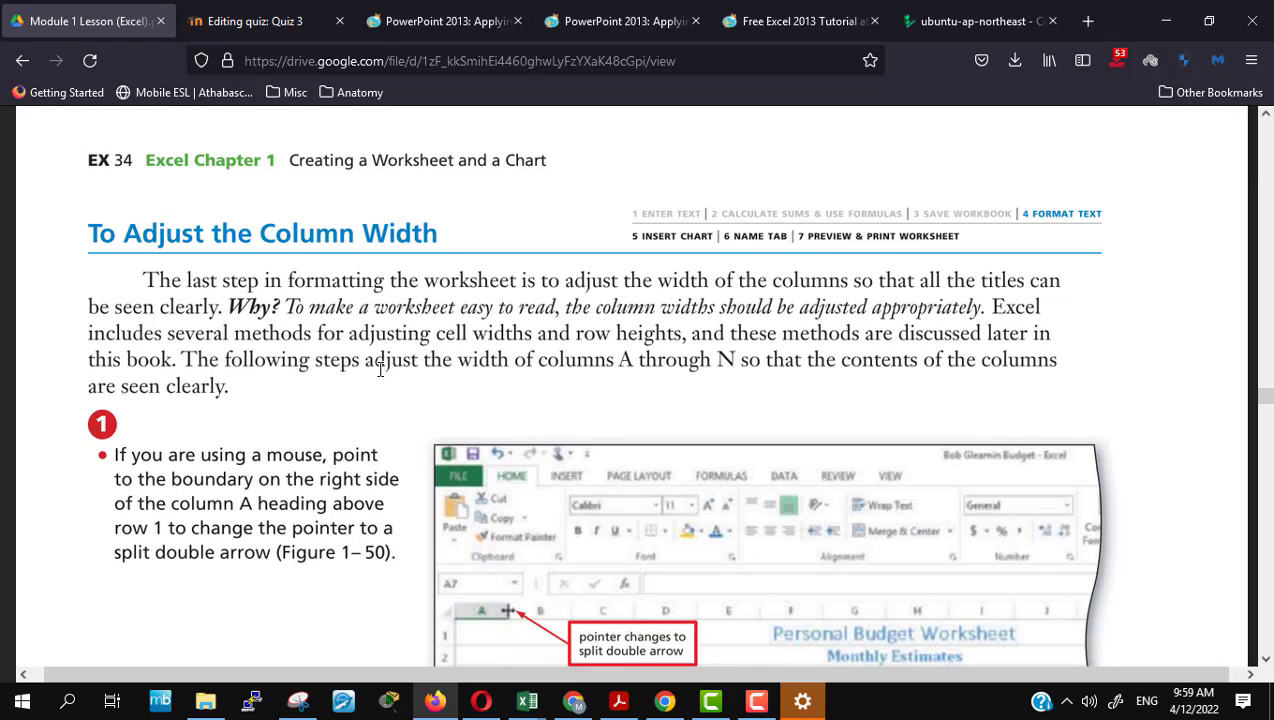
scroll(380, 370, "down", 2)
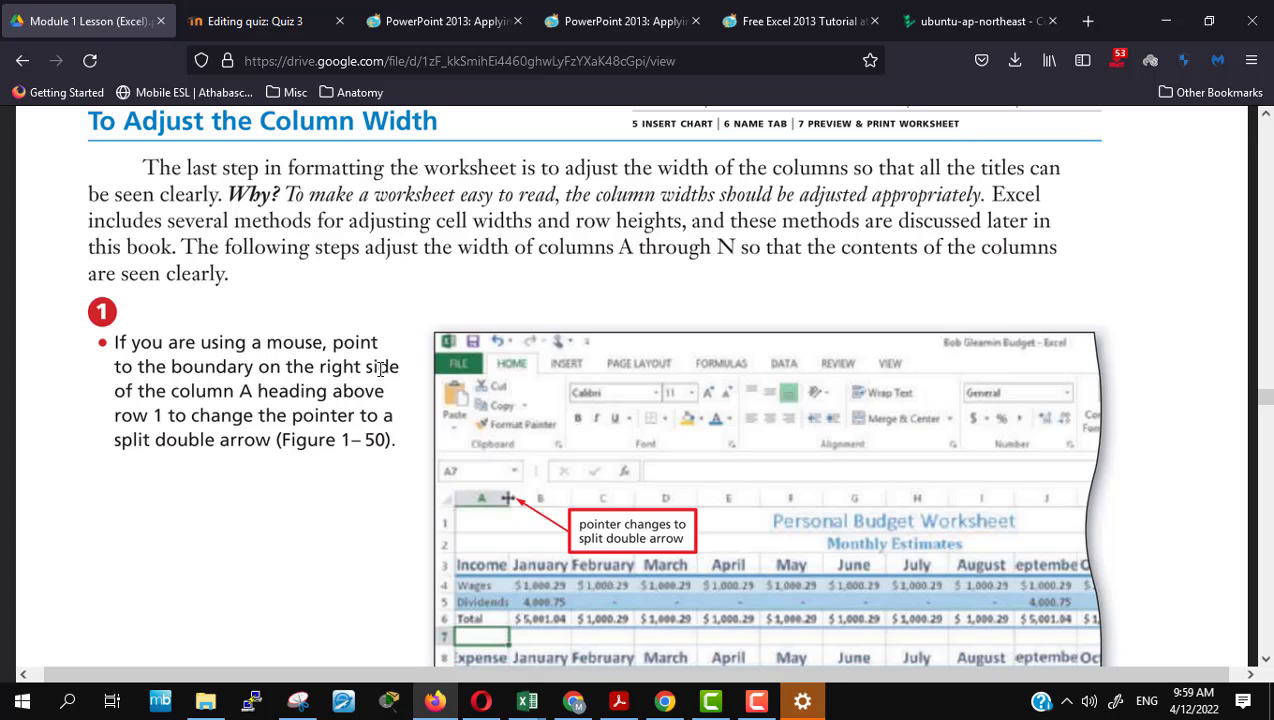
scroll(380, 370, "down", 5)
scroll(380, 370, "down", 5)
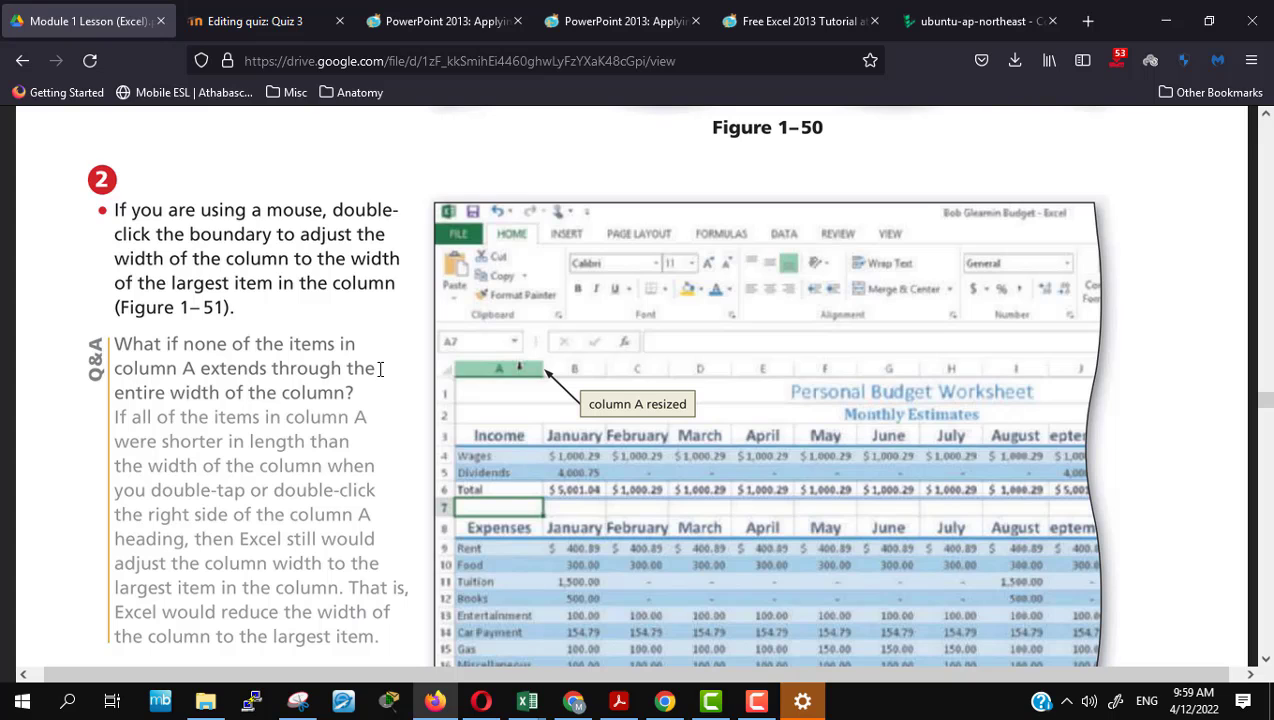
key("alt+Tab")
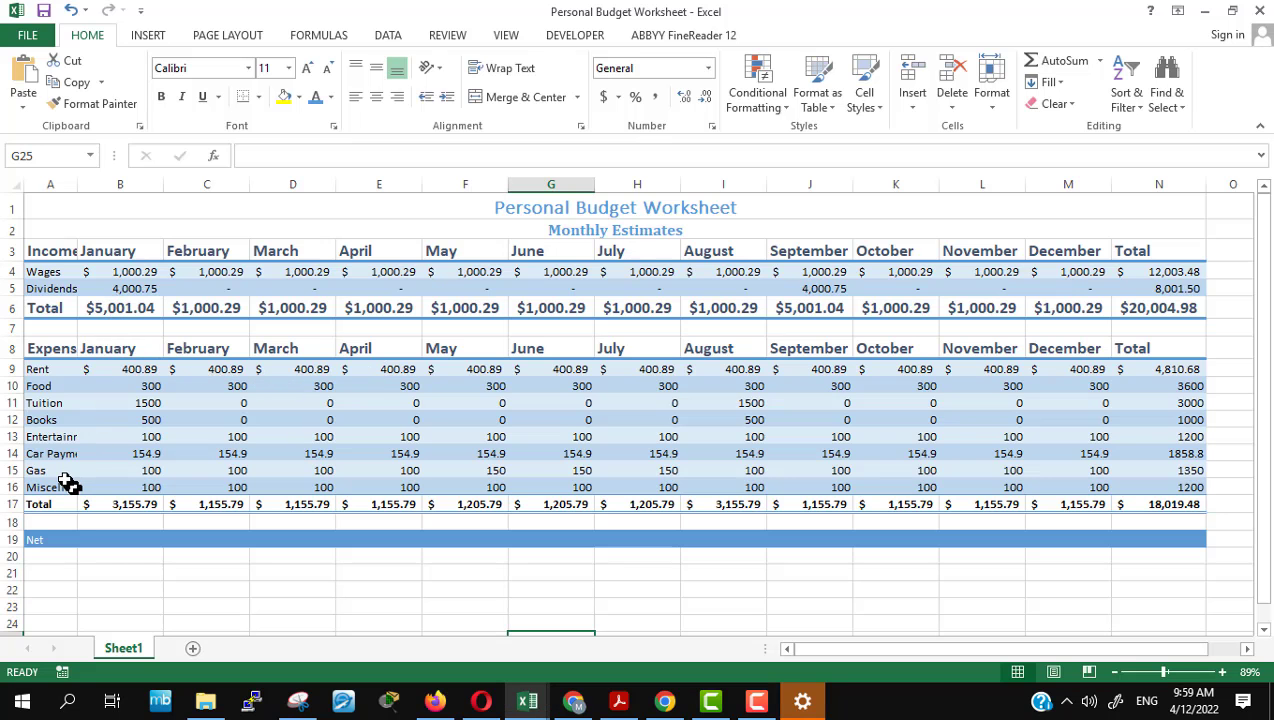
Step: Widen column A to 14.00 (103 pixels) so labels like Miscellaneous fit
left_click(60, 453)
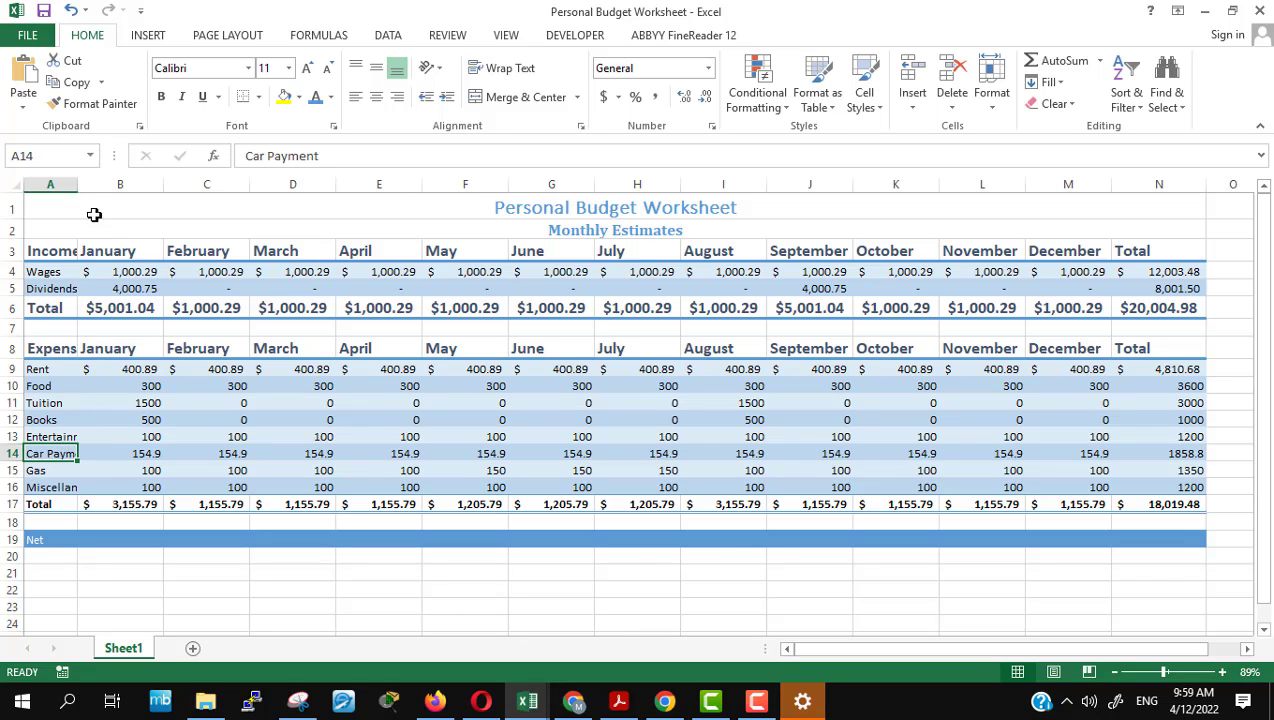
left_click_drag(78, 189, 112, 183)
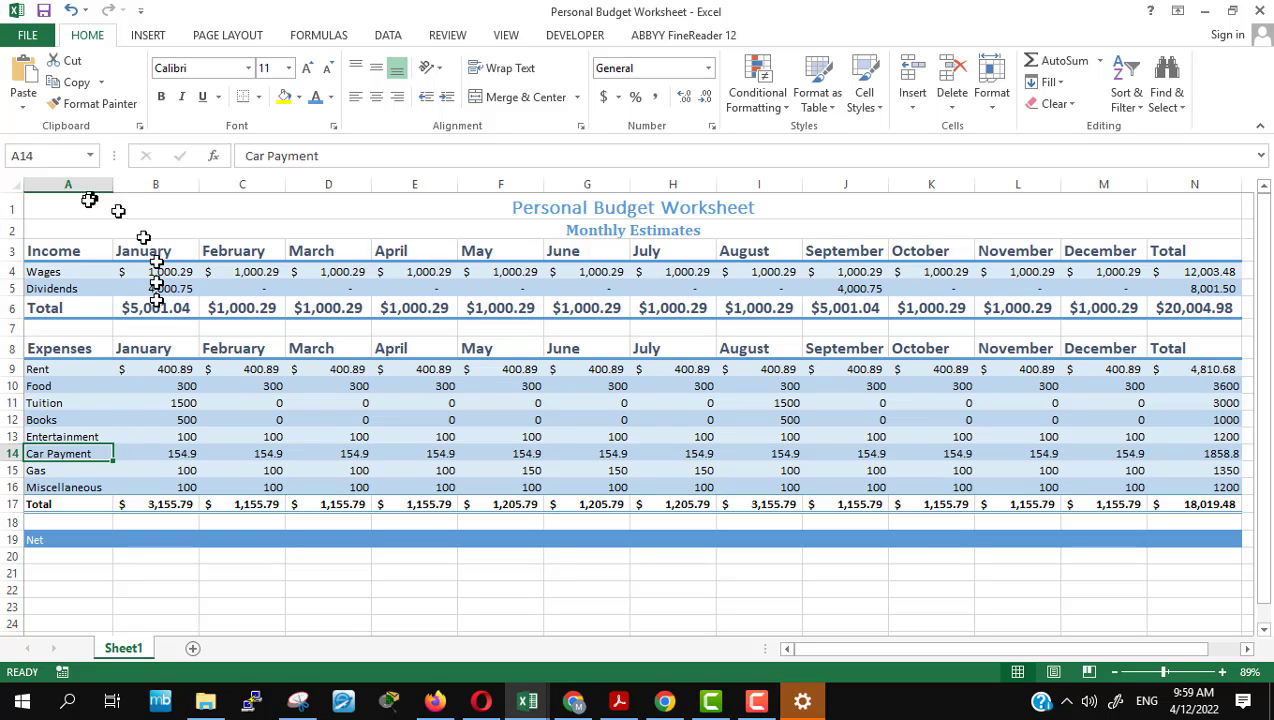
left_click_drag(110, 185, 103, 186)
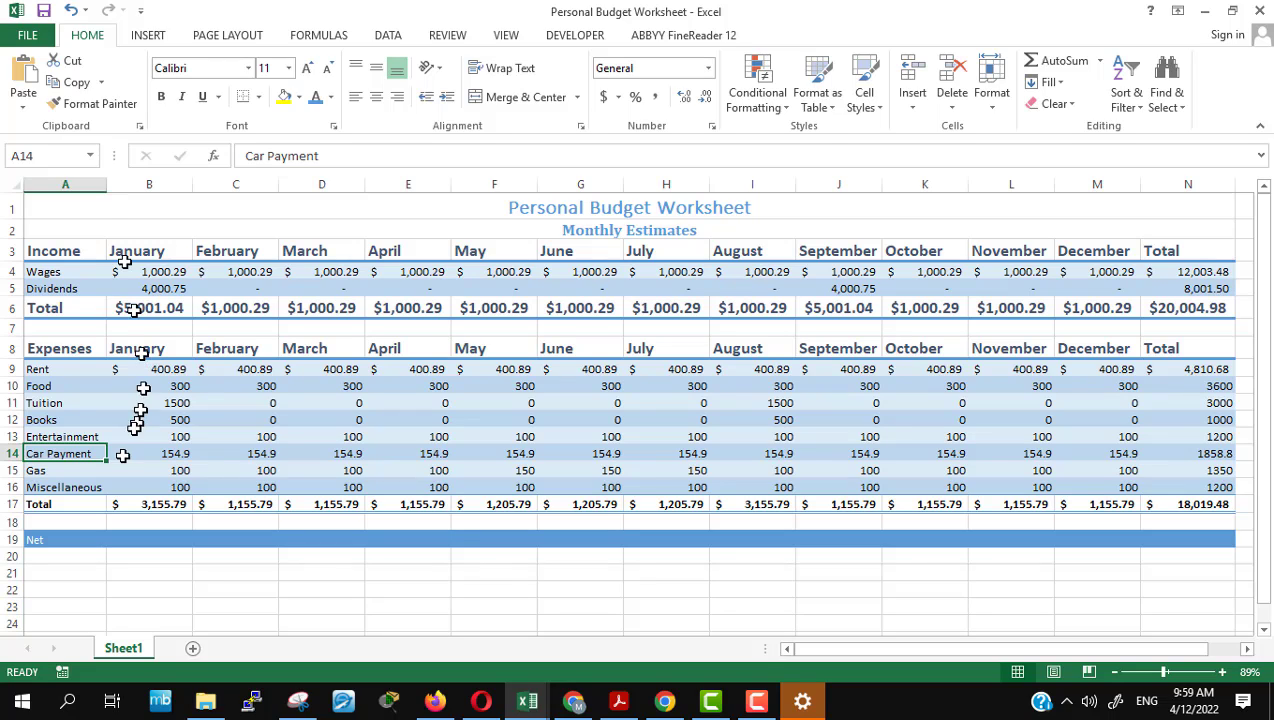
left_click(76, 489)
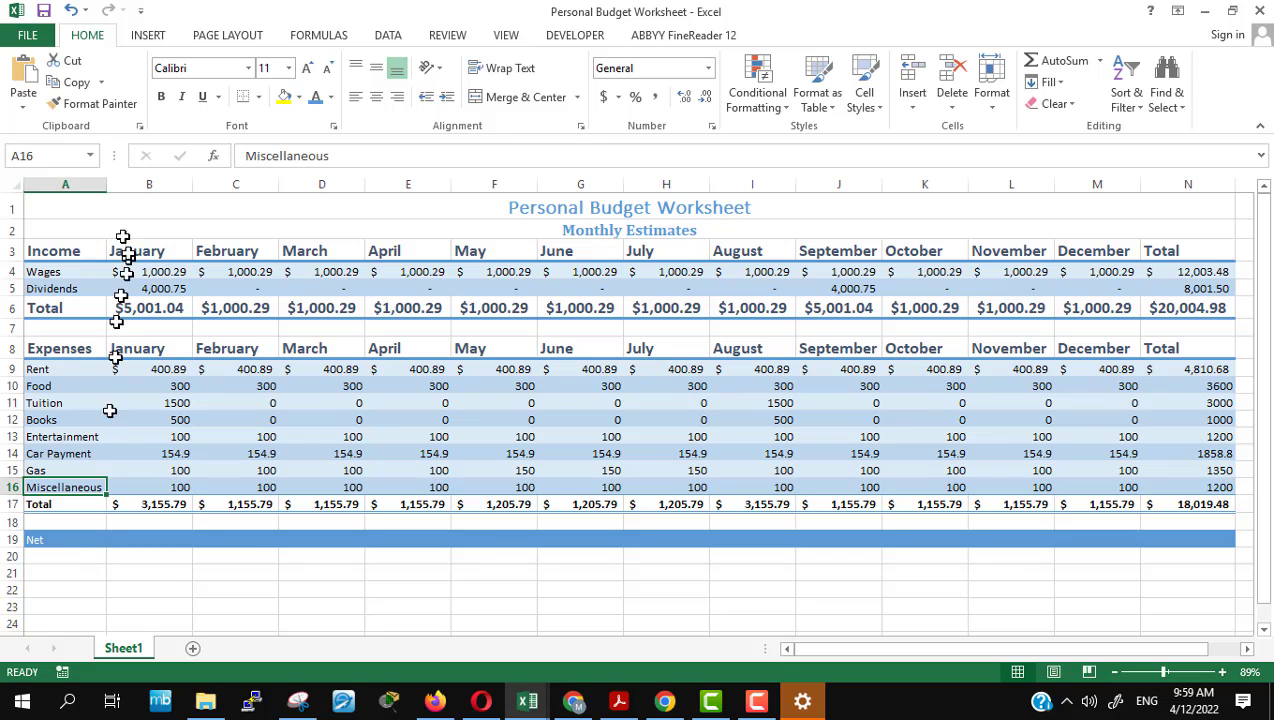
left_click_drag(107, 186, 112, 183)
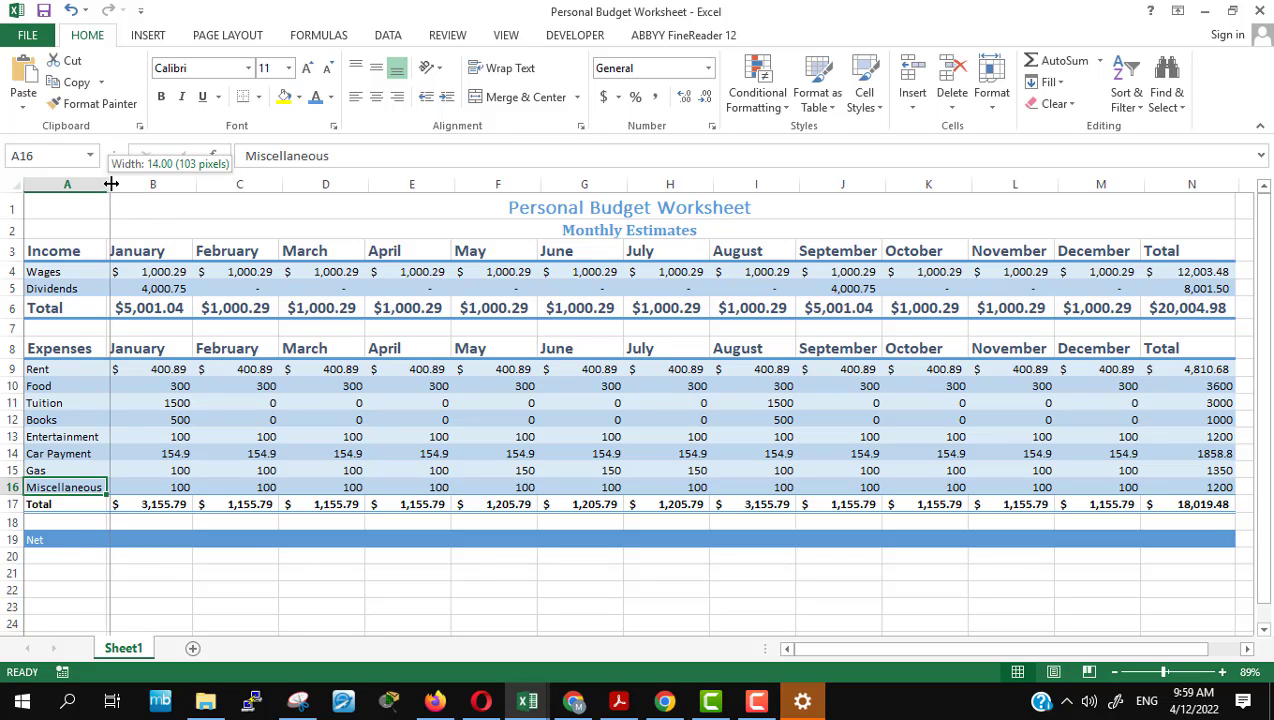
left_click(238, 576)
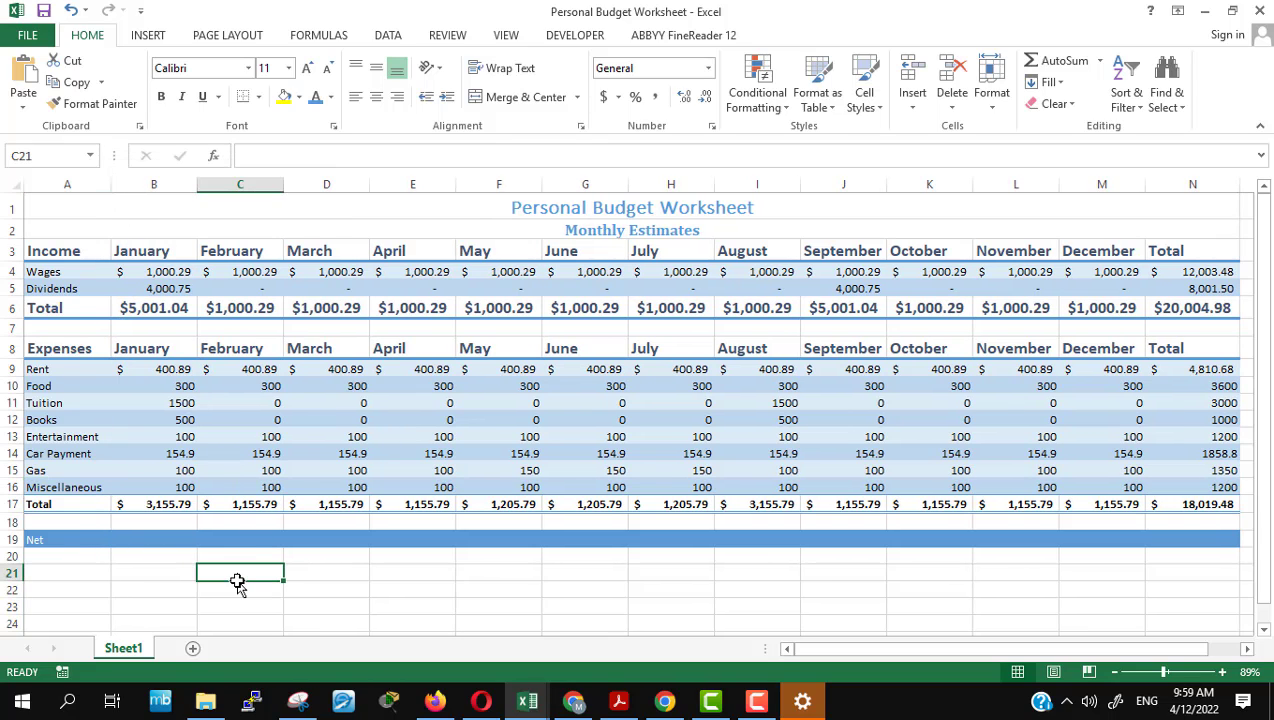
Step: Scroll the lesson PDF past Figures 1-51 and 1-52 to 'To Use the Name Box to Select a Cell'
left_click(437, 705)
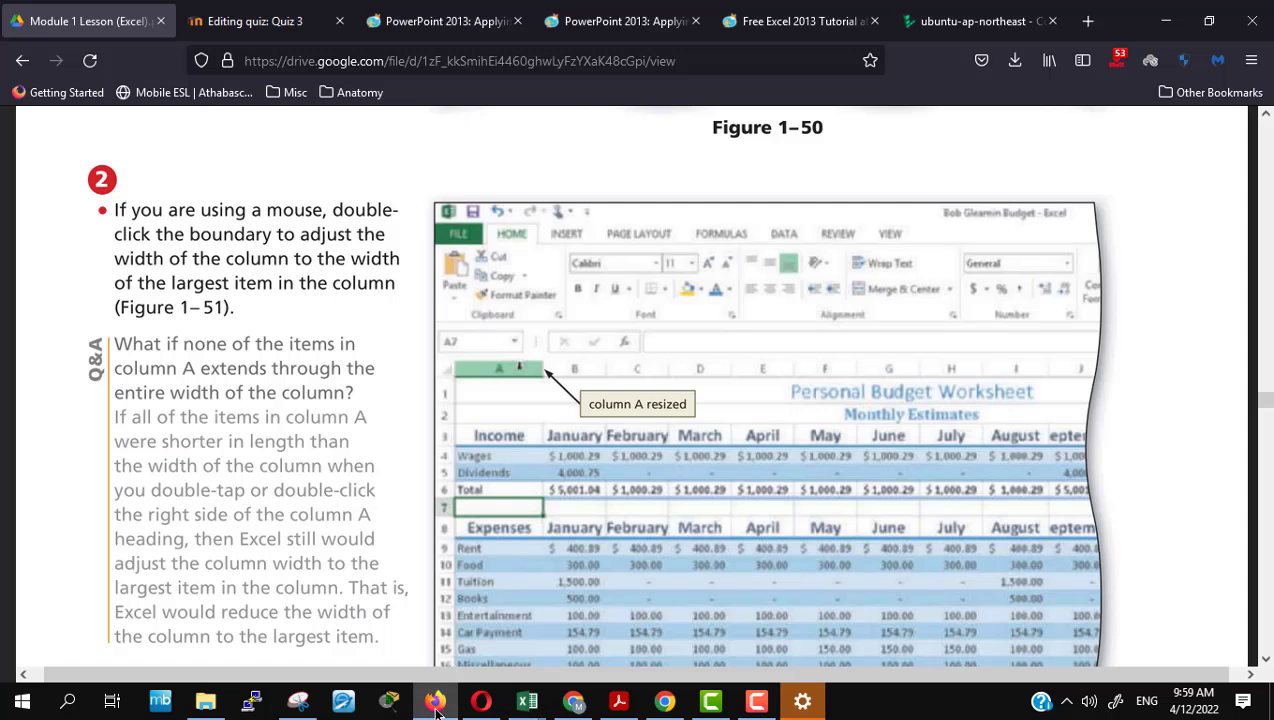
scroll(444, 505, "down", 1)
scroll(444, 505, "down", 4)
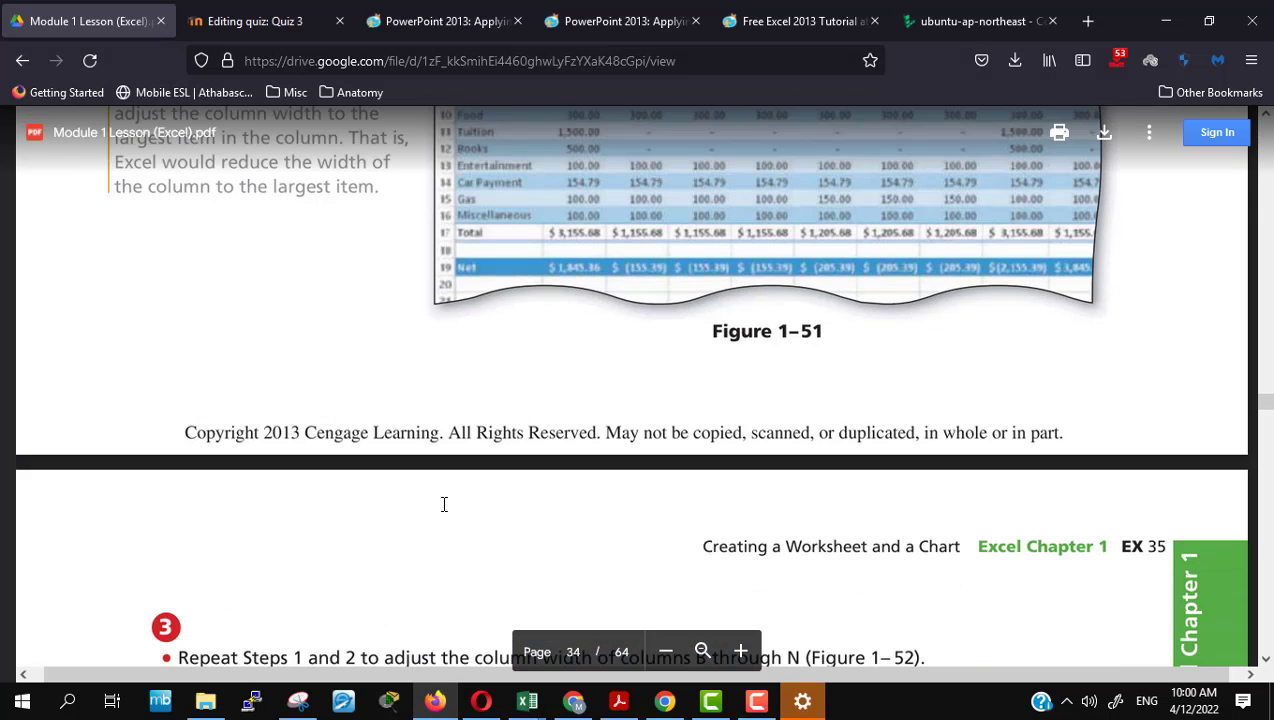
scroll(444, 505, "up", 3)
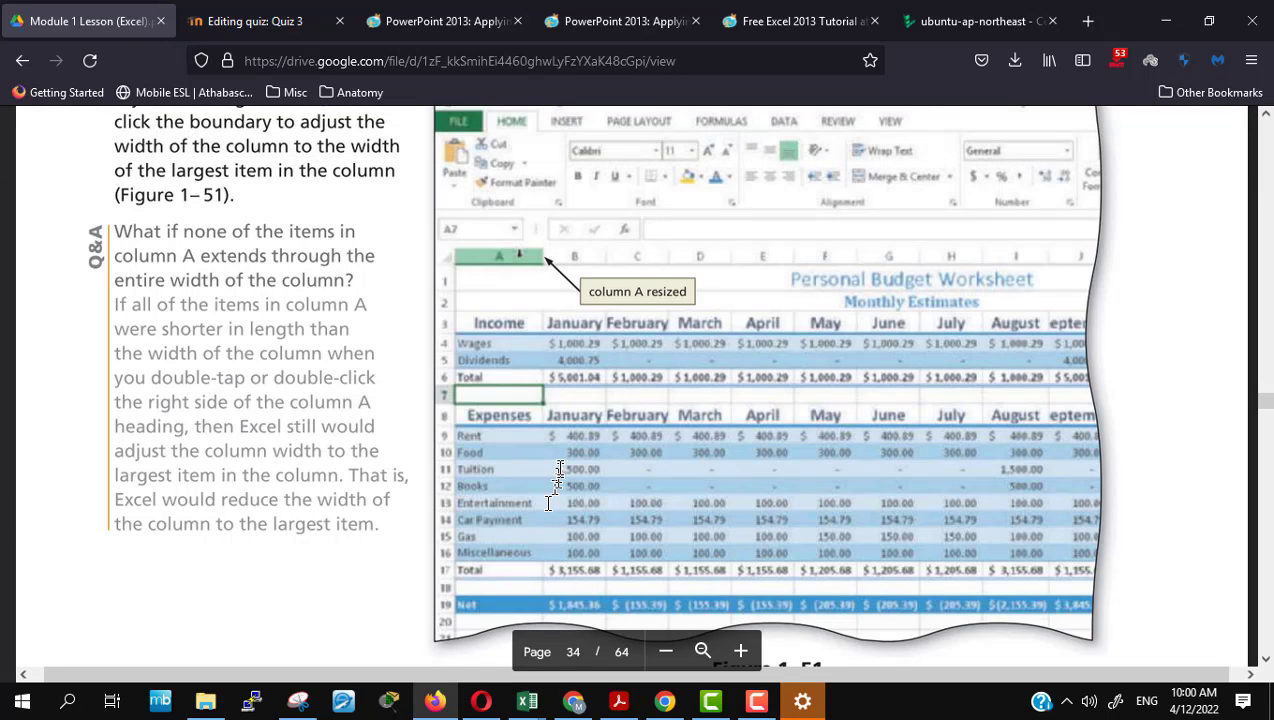
scroll(560, 468, "down", 5)
scroll(560, 468, "down", 3)
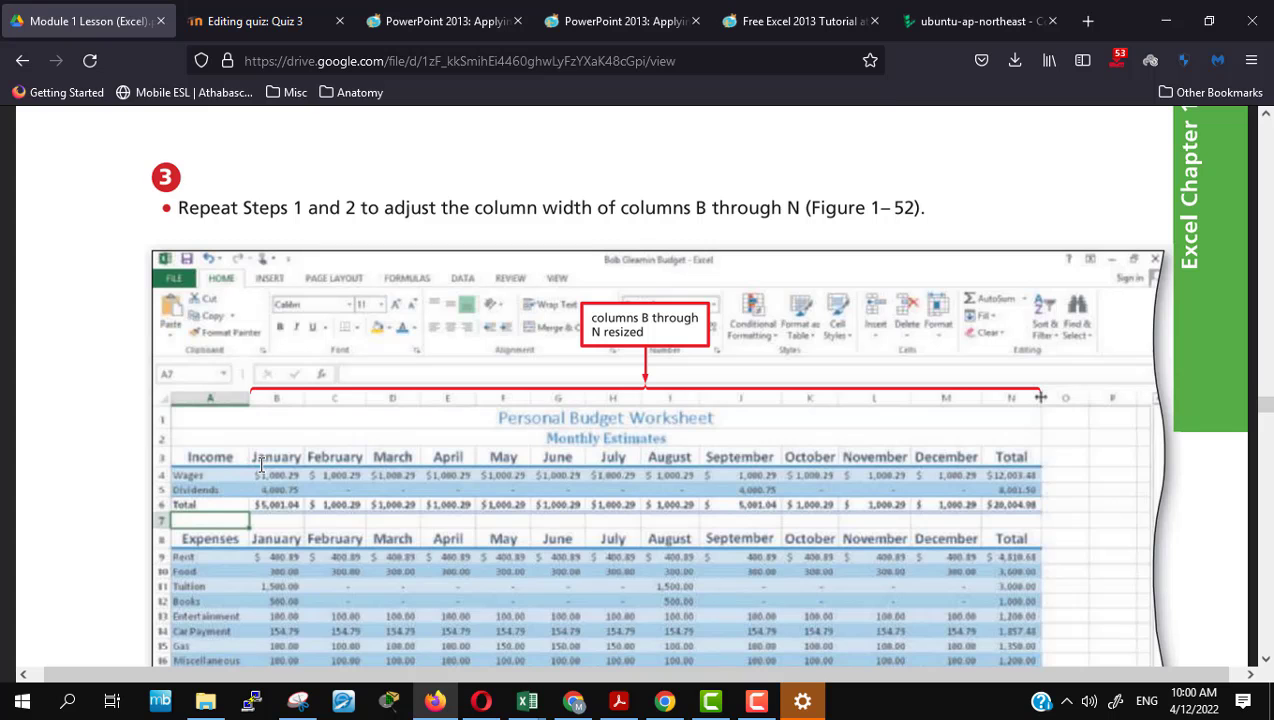
scroll(261, 463, "down", 3)
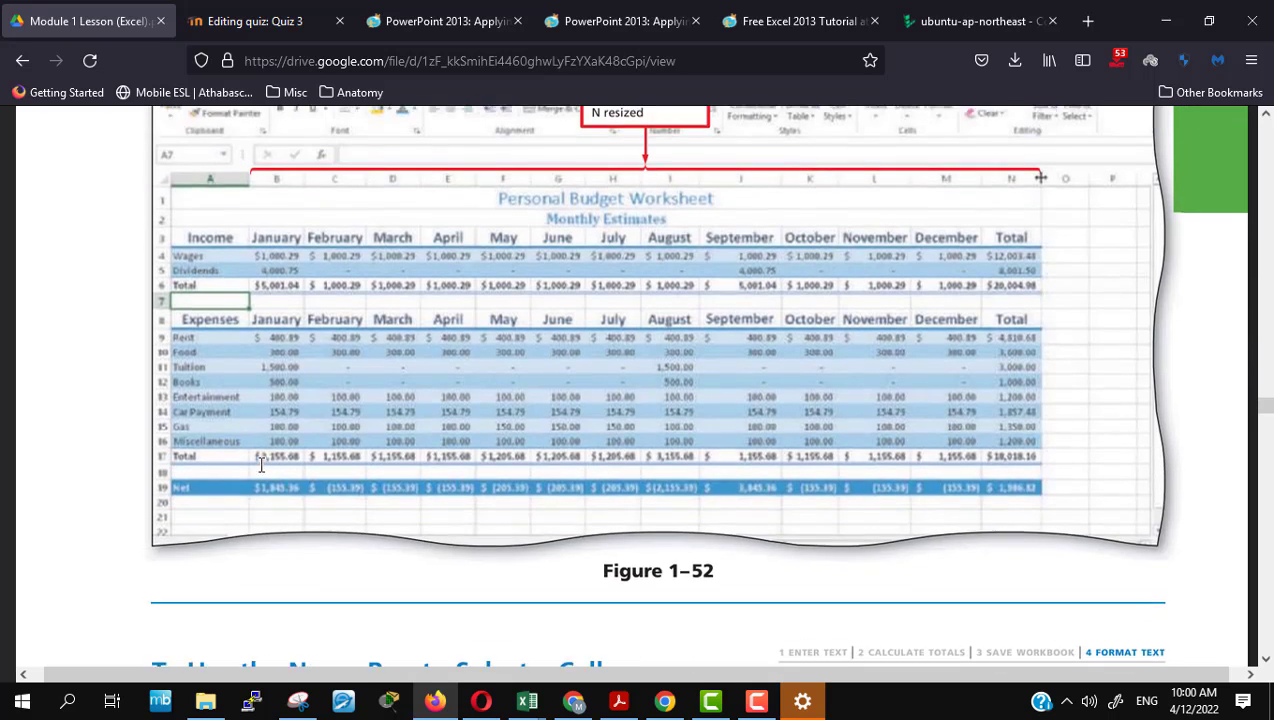
scroll(261, 463, "up", 1)
scroll(261, 463, "down", 2)
scroll(261, 463, "down", 1)
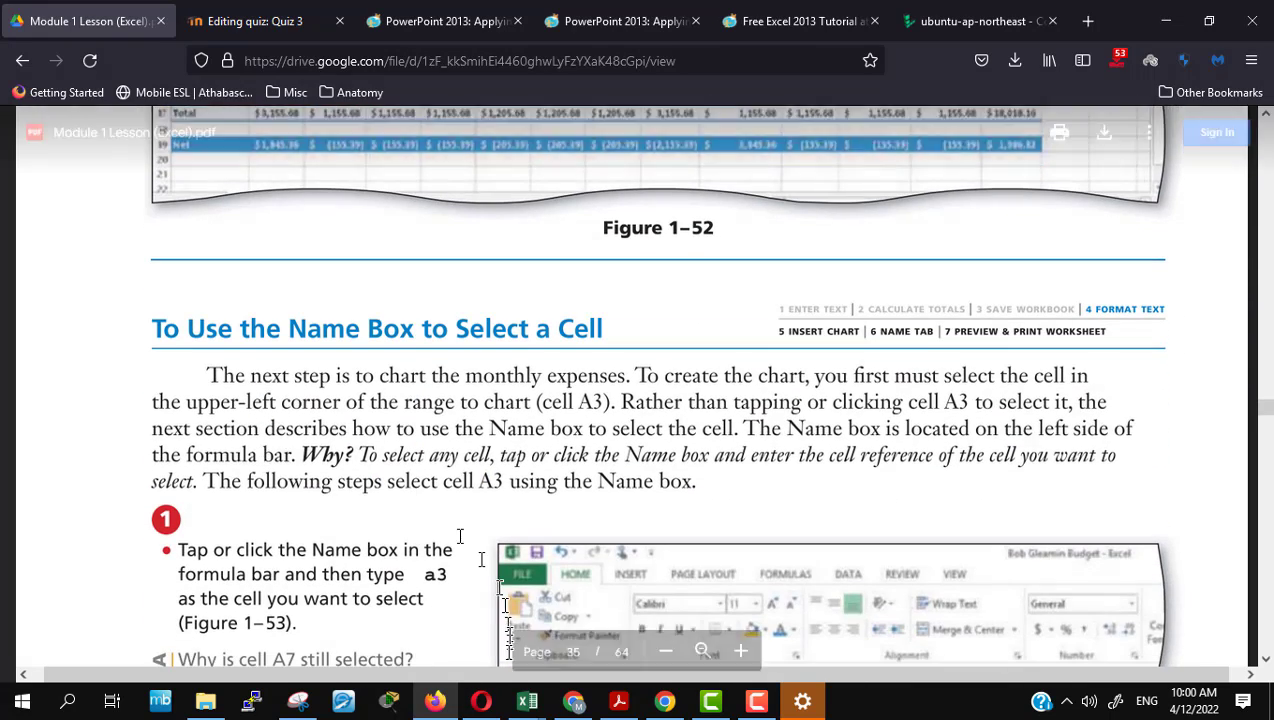
Step: Try column B widths, then AutoFit it so B6's $ 5,001.04 shows fully; check J6
mouse_move(527, 700)
left_click(587, 638)
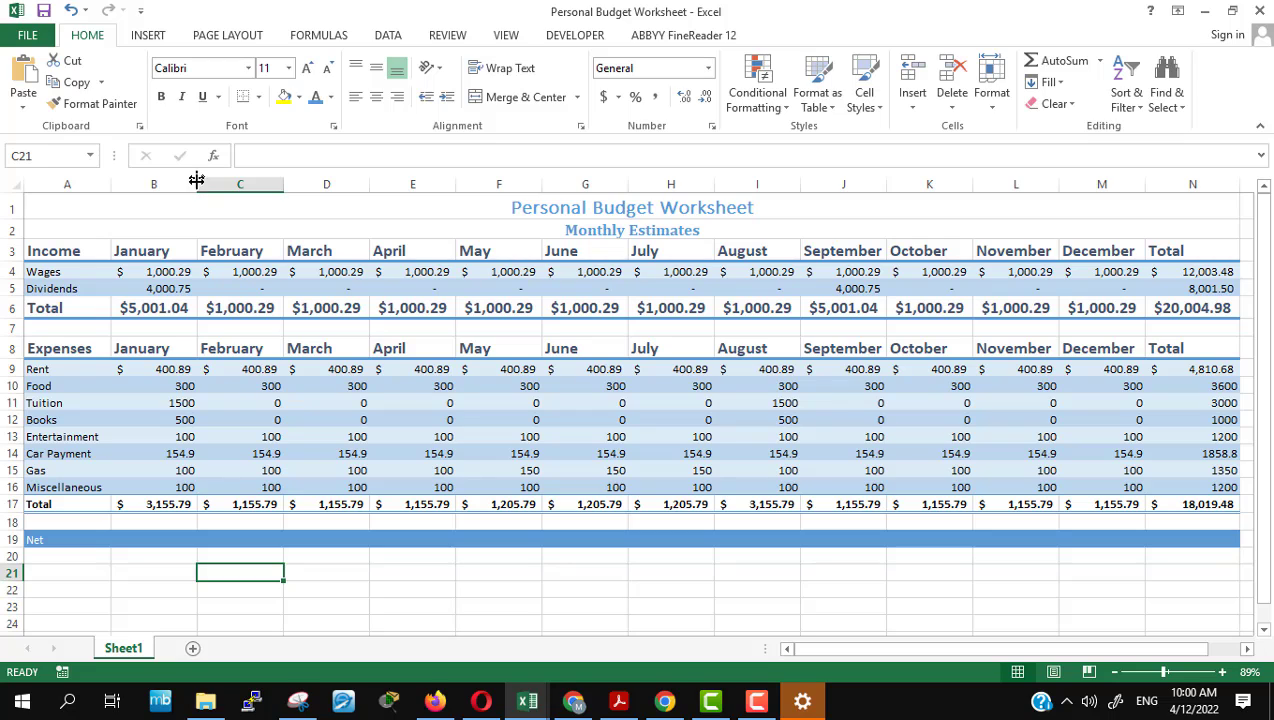
left_click_drag(198, 184, 183, 187)
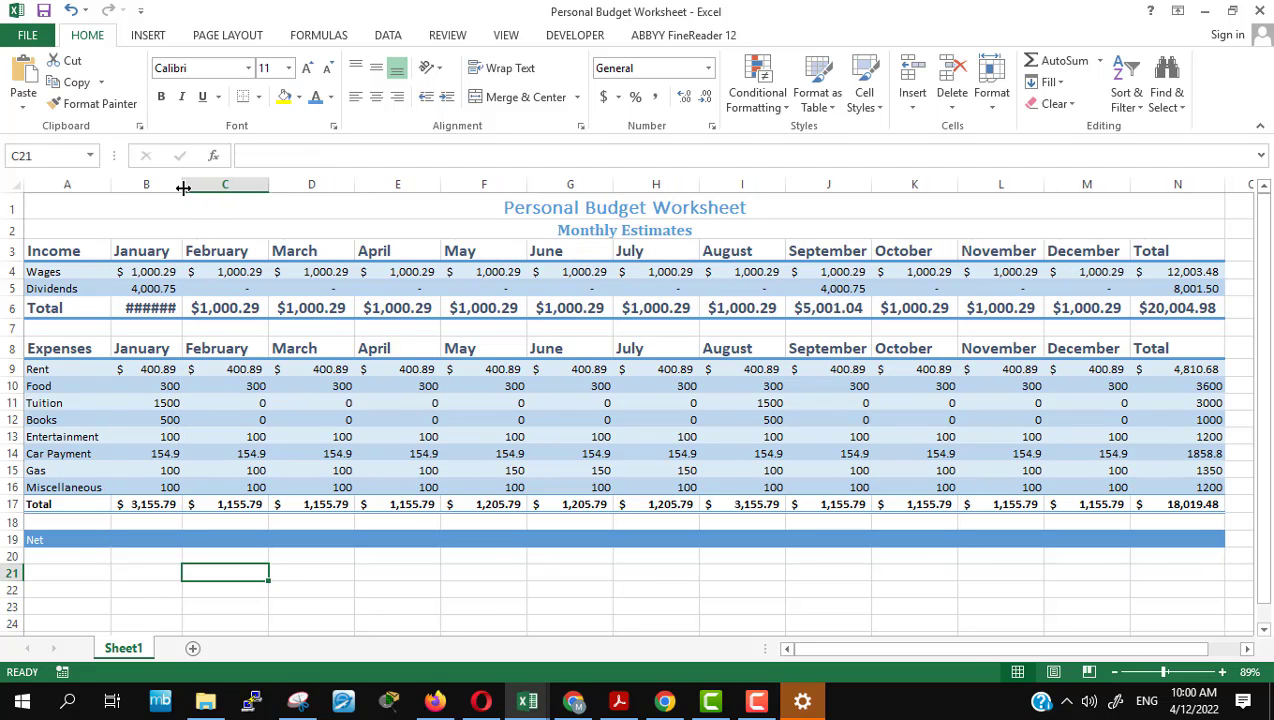
left_click(140, 310)
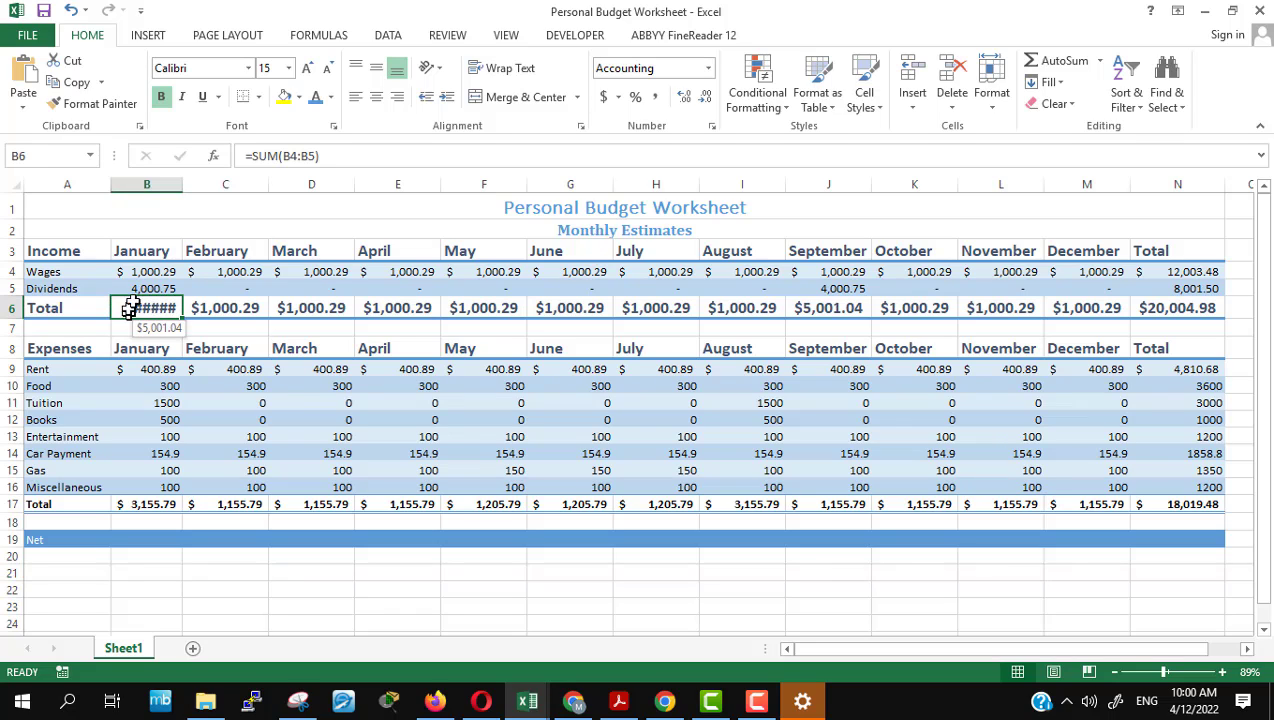
left_click(181, 188)
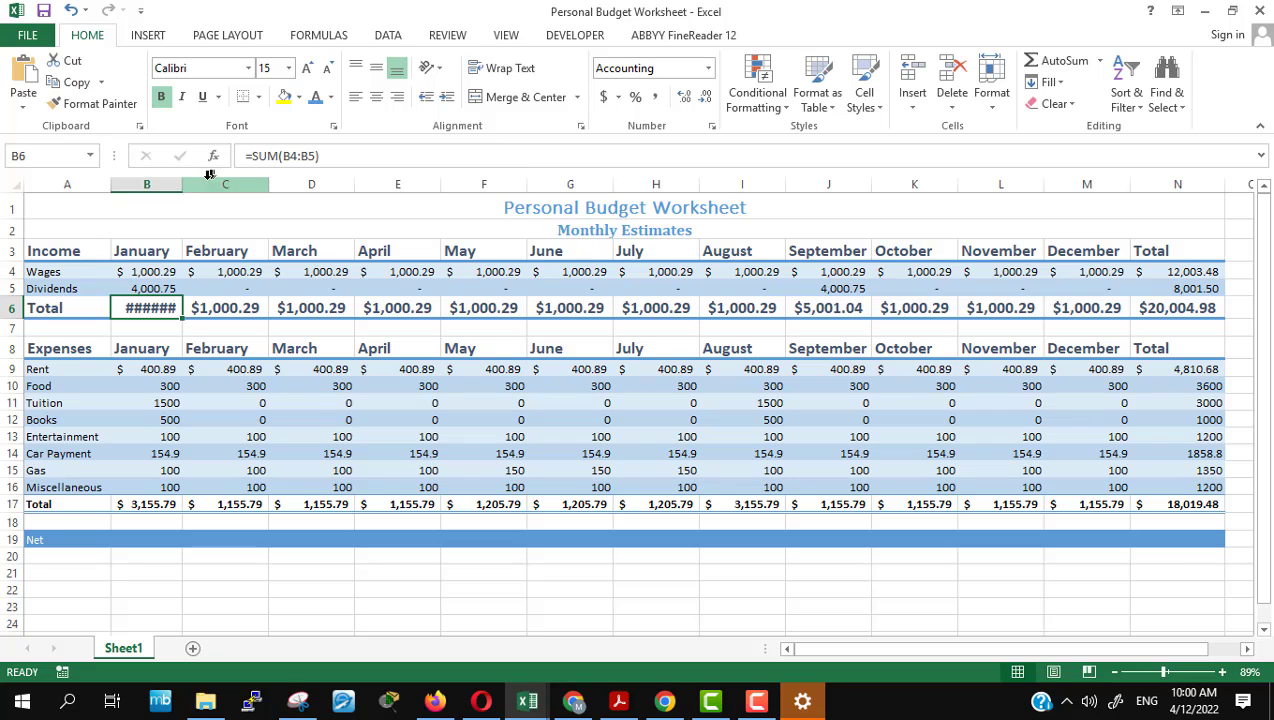
left_click_drag(181, 188, 189, 185)
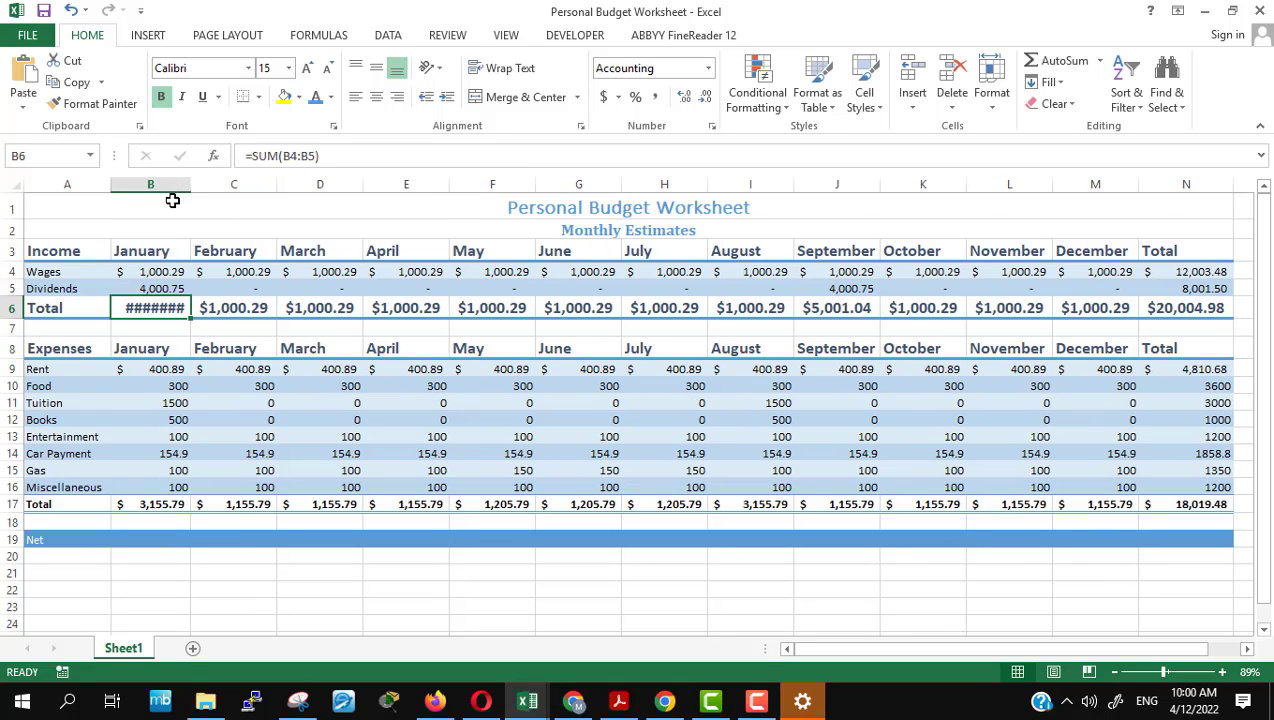
double_click(190, 181)
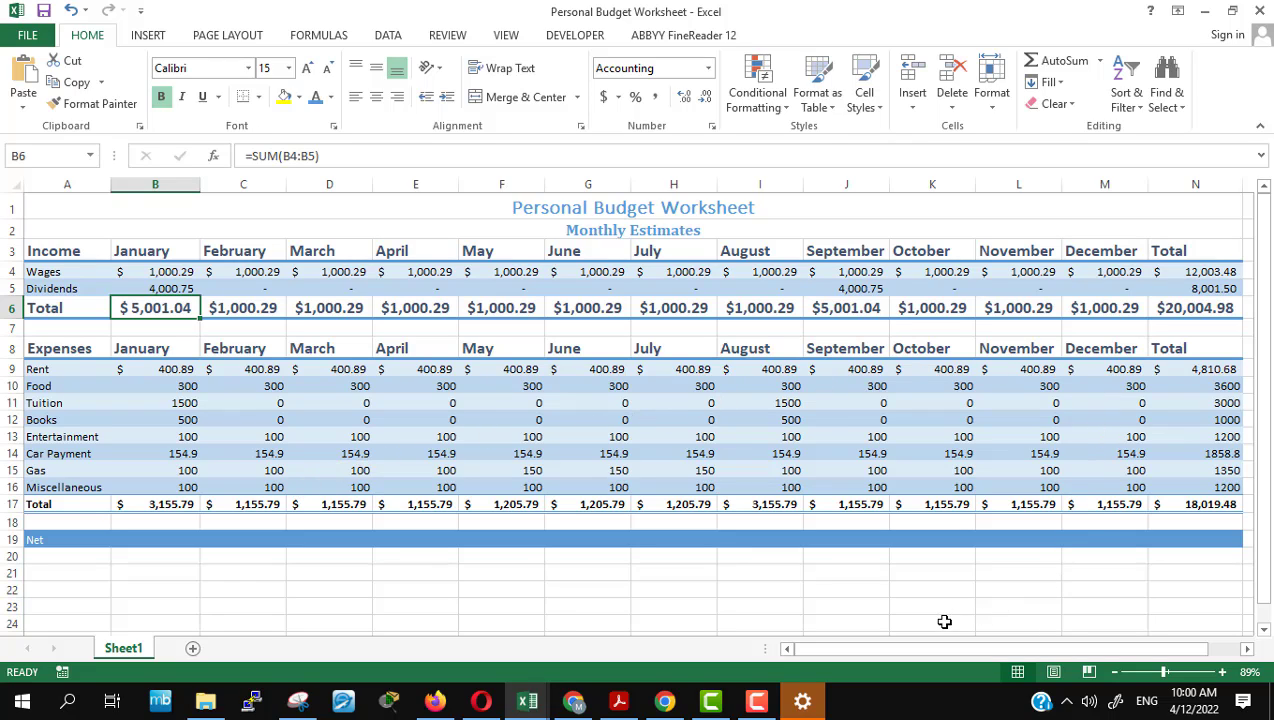
left_click(845, 255)
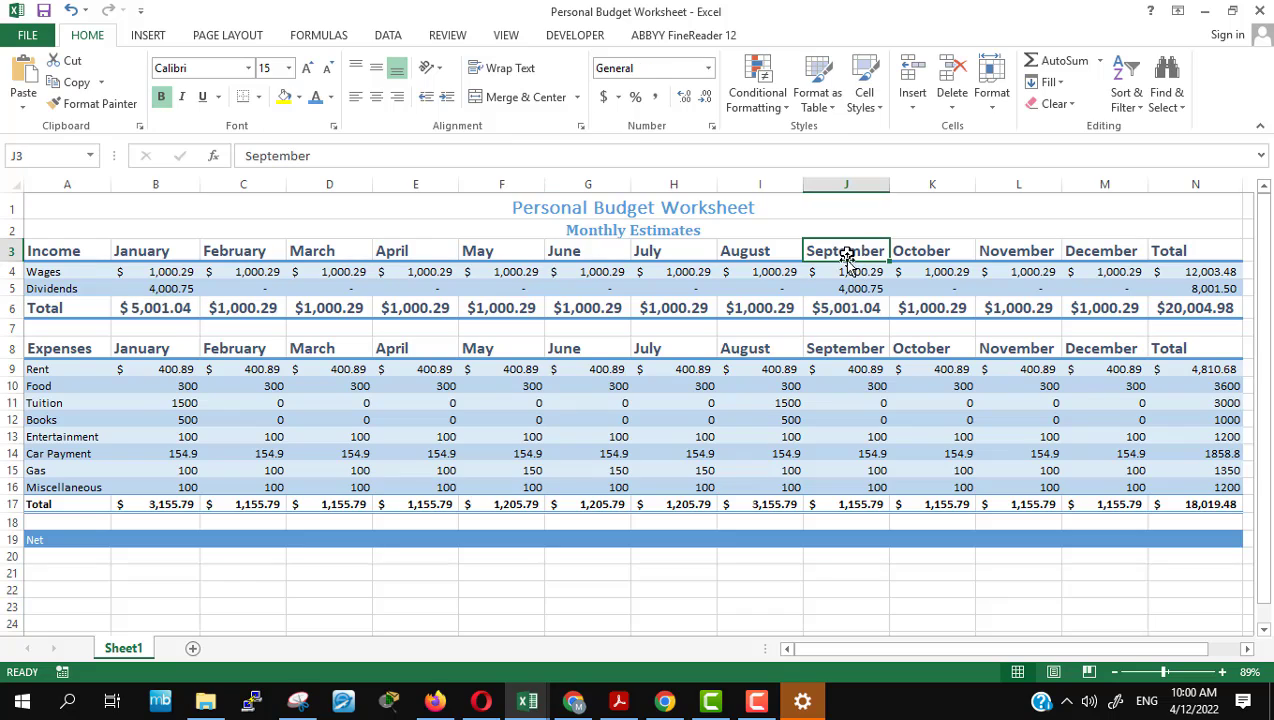
left_click(848, 308)
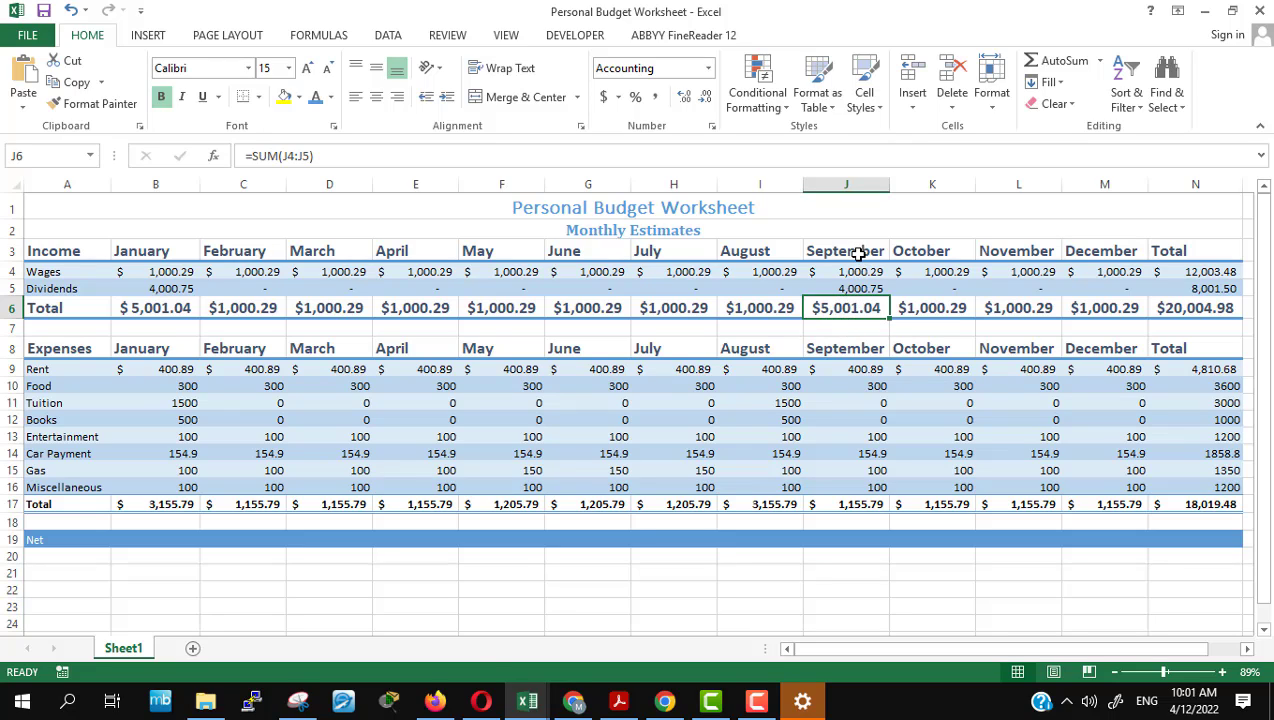
Step: Scroll the lesson PDF to the 'To Use the Name Box to Select a Cell' section
left_click(438, 703)
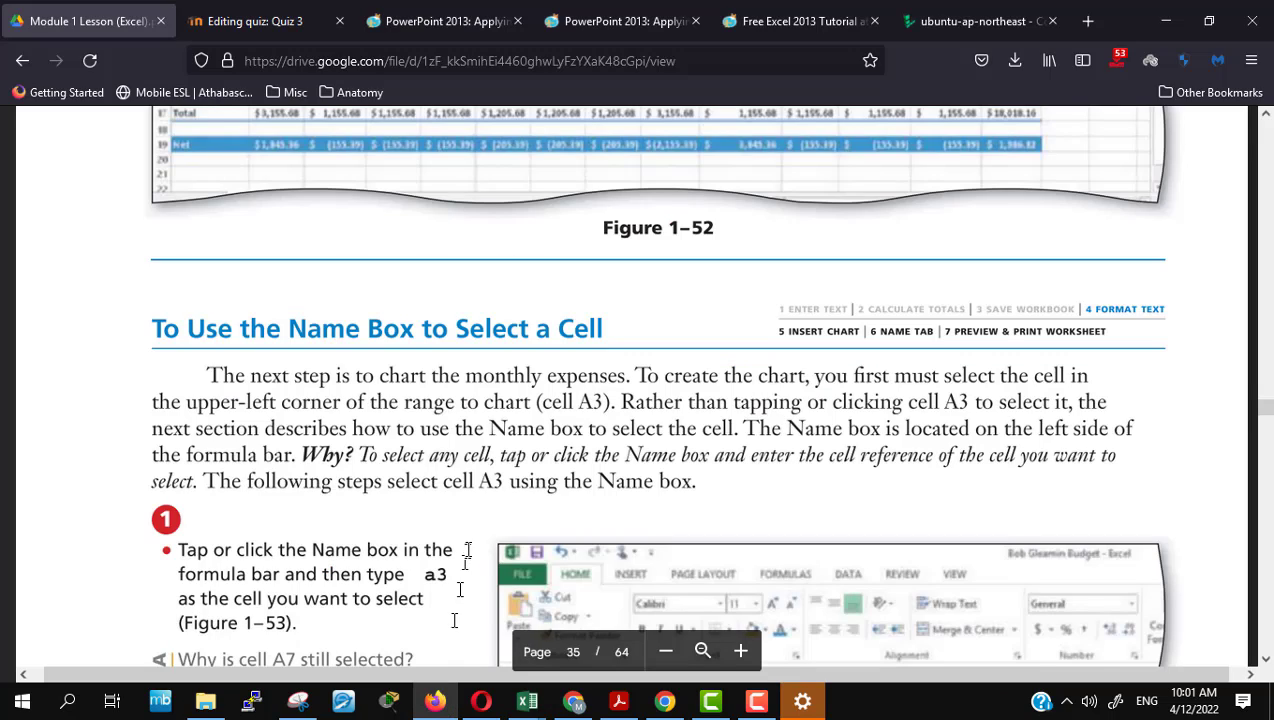
scroll(466, 553, "up", 5)
scroll(466, 553, "up", 5)
scroll(468, 549, "down", 3)
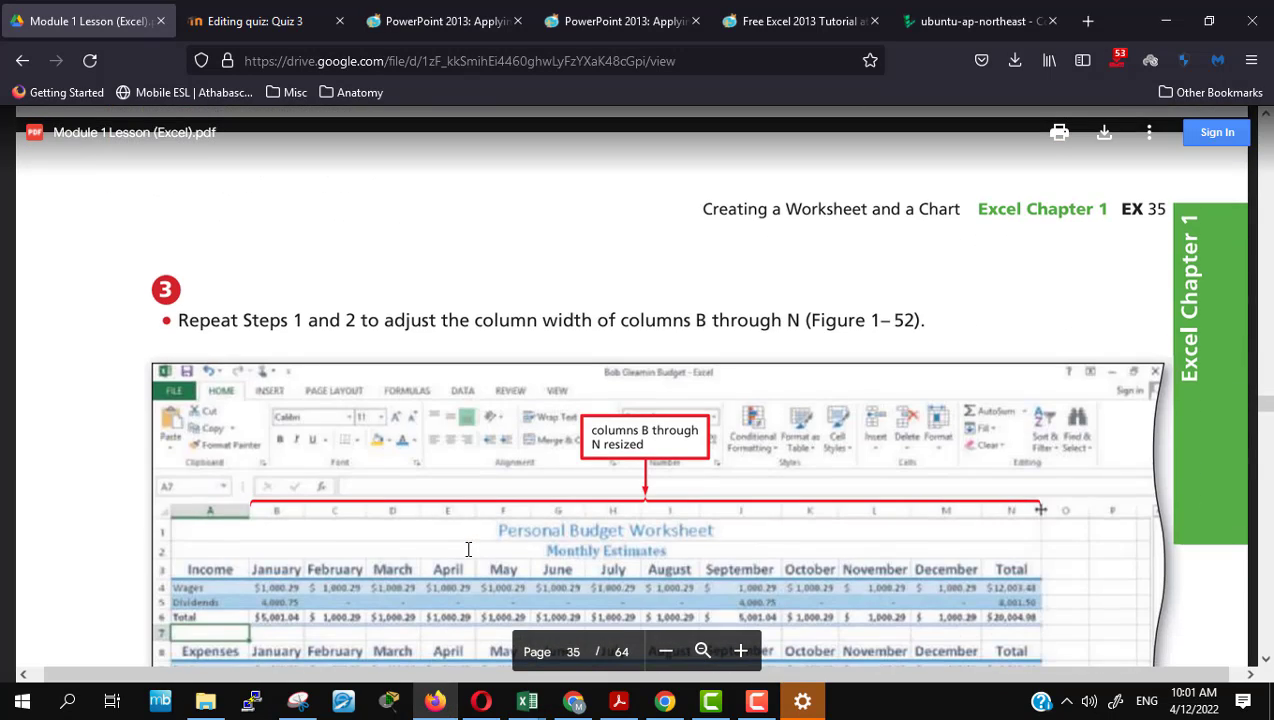
scroll(468, 549, "down", 5)
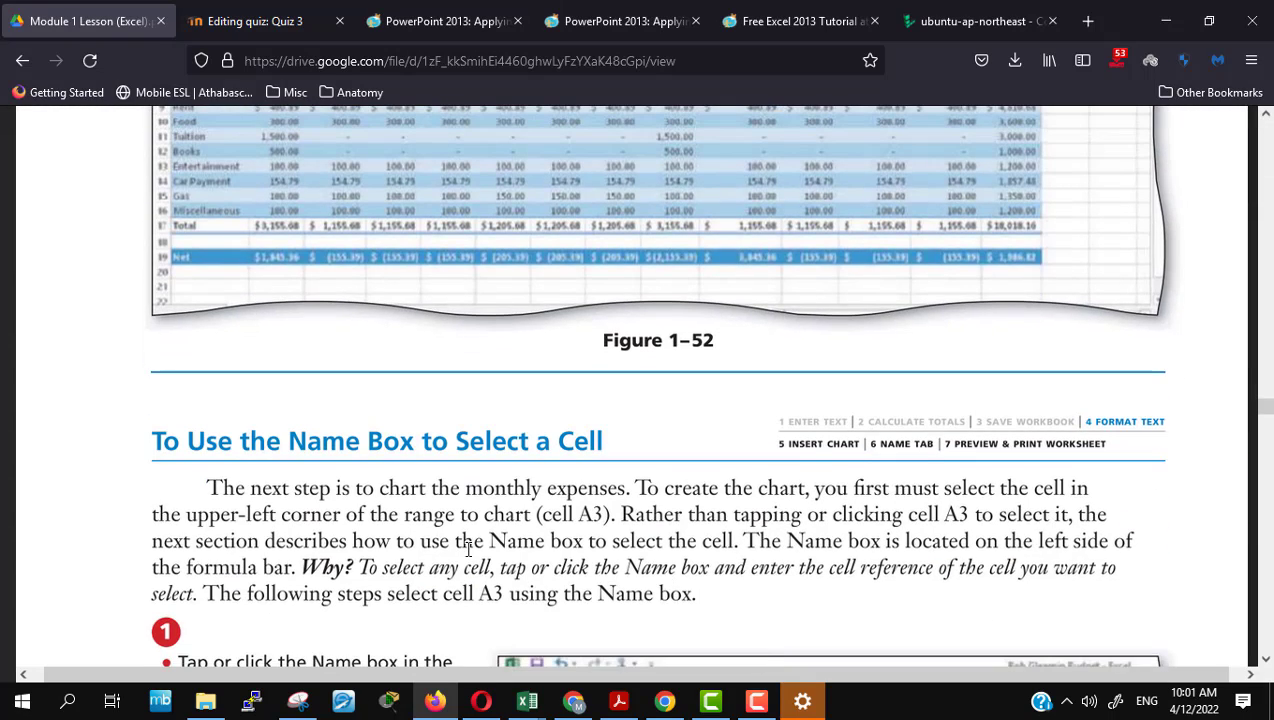
Step: Glance at the budget worksheet, then return to page 35's Name Box steps in the PDF
mouse_move(527, 703)
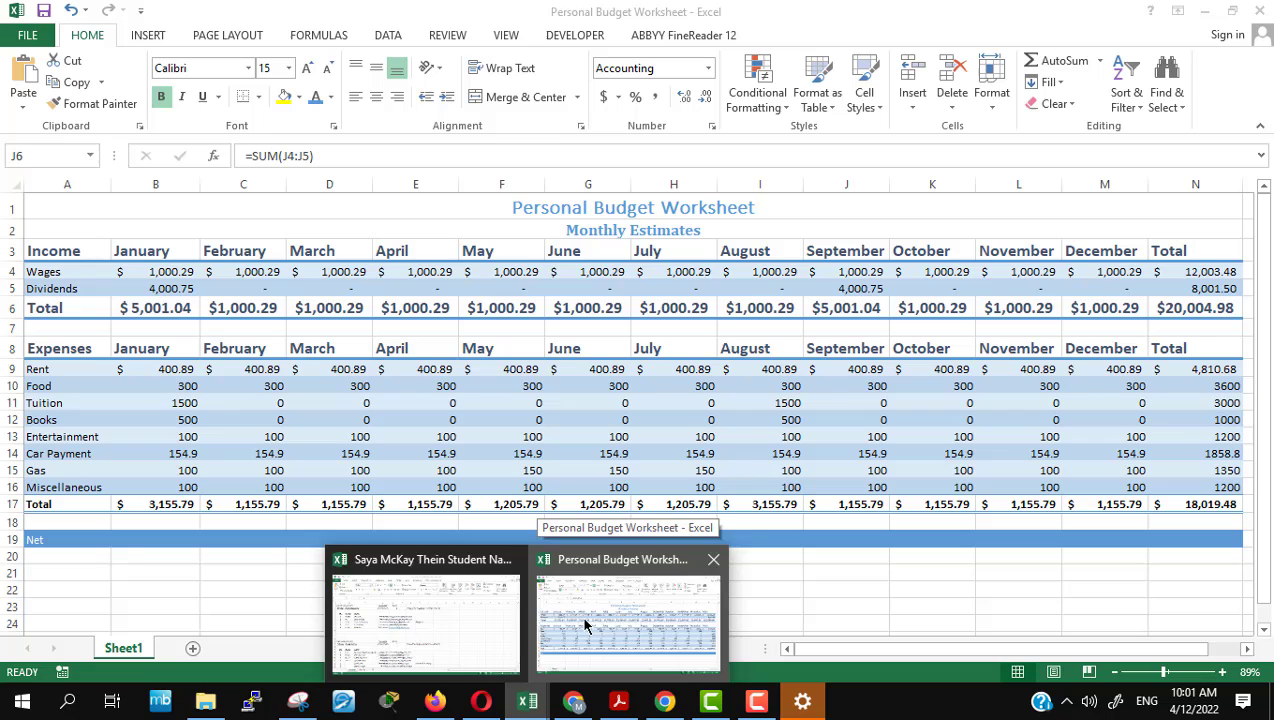
left_click(588, 625)
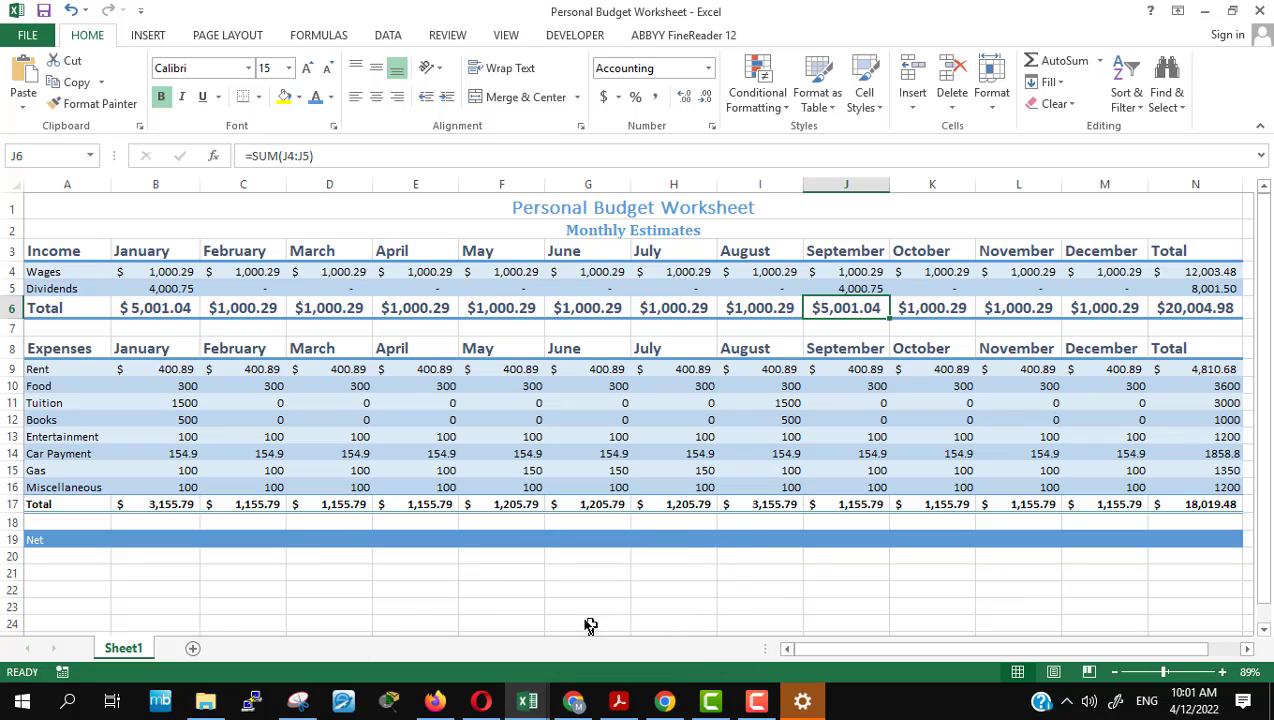
mouse_move(1082, 650)
left_mouse_down()
mouse_move(1148, 654)
mouse_move(1020, 652)
left_mouse_up()
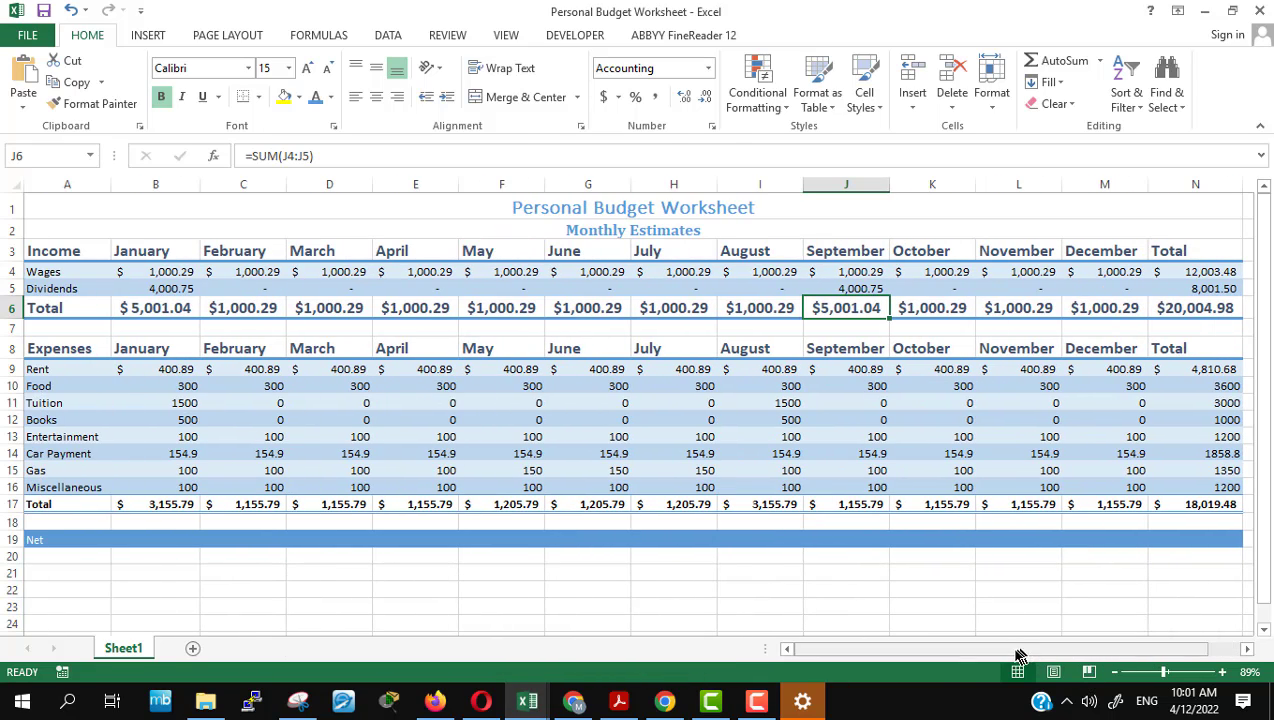
left_click(433, 703)
scroll(797, 498, "down", 2)
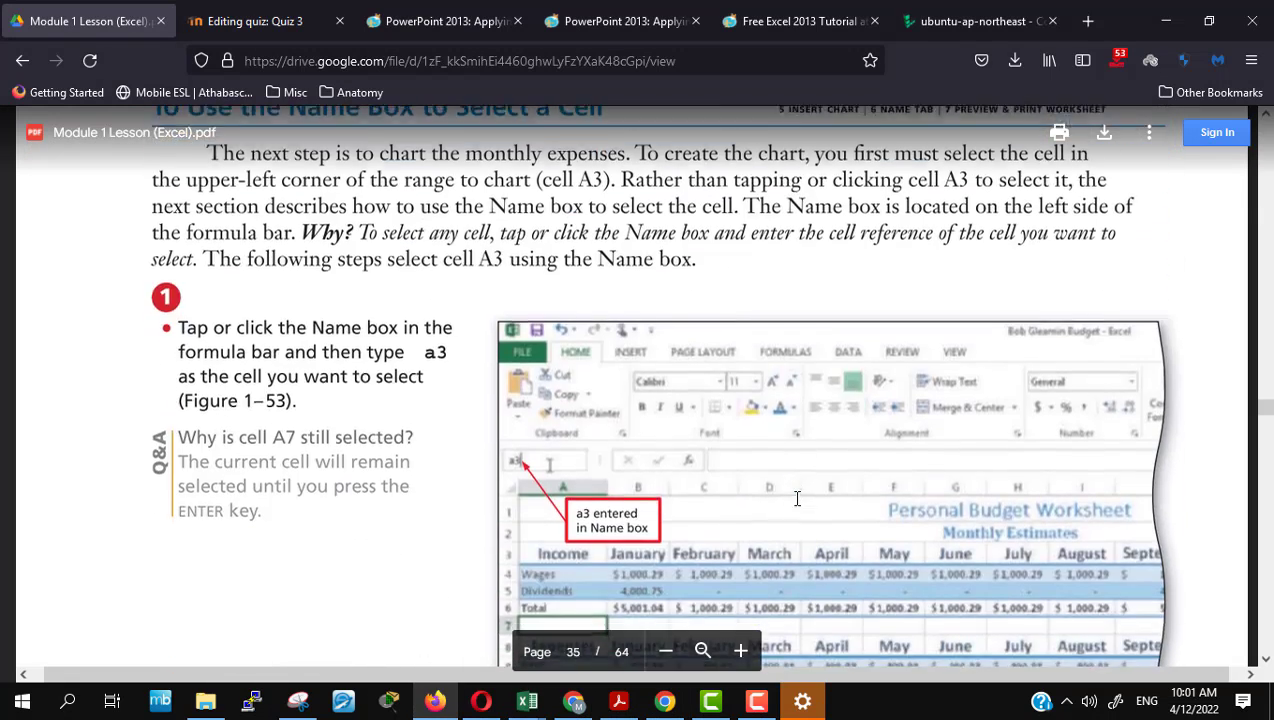
scroll(797, 498, "down", 4)
scroll(797, 498, "up", 2)
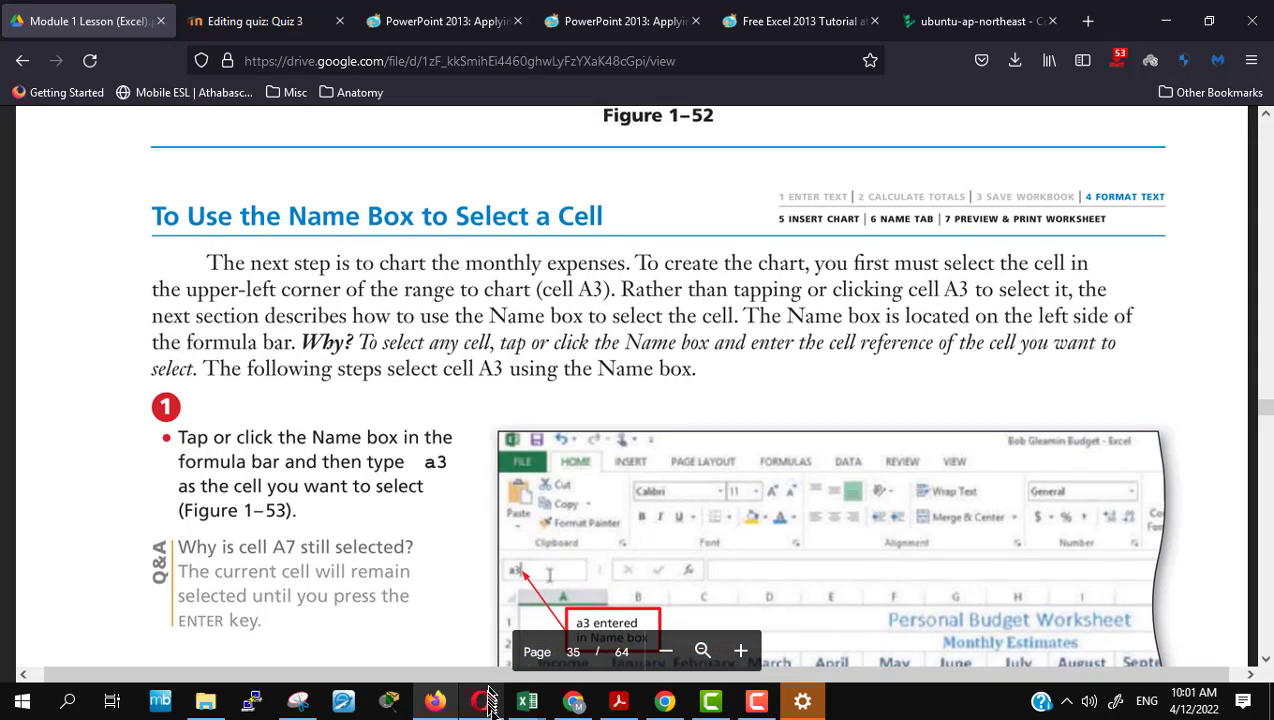
Step: Make the Income cell A3 current by entering a3 in the Name box, then return to the PDF
mouse_move(527, 705)
left_click(586, 624)
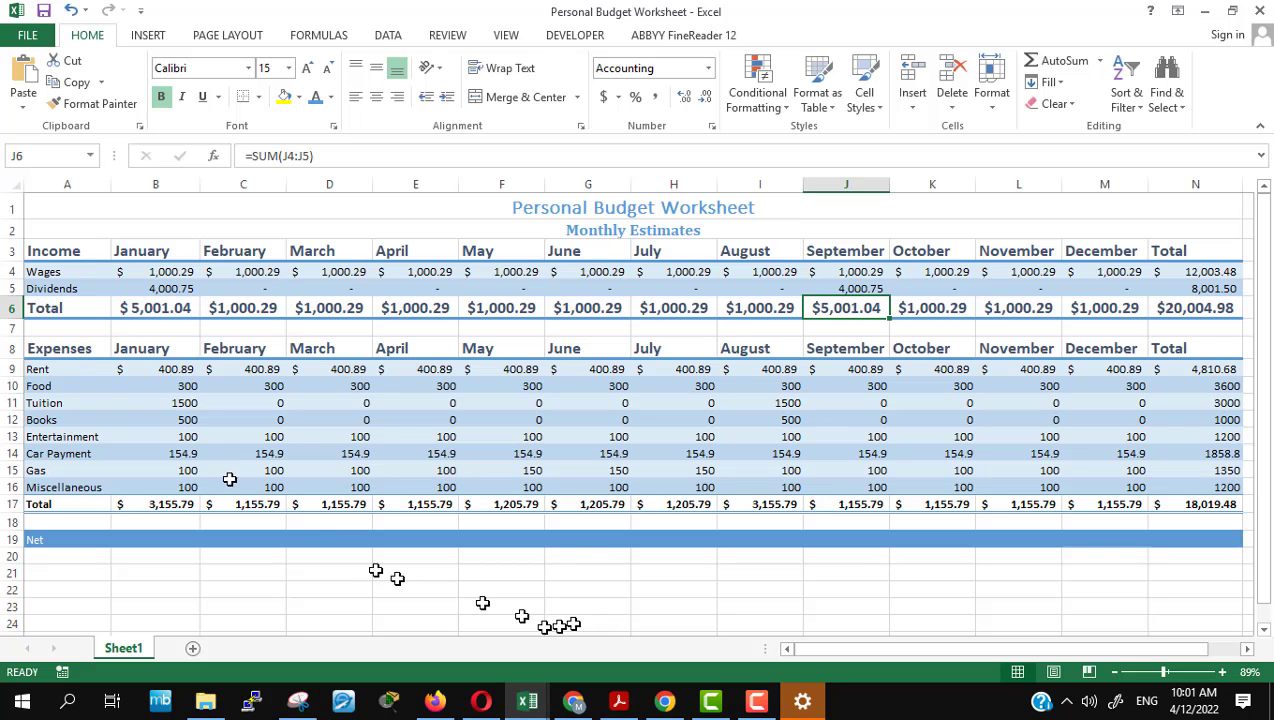
left_click(69, 251)
left_click(410, 521)
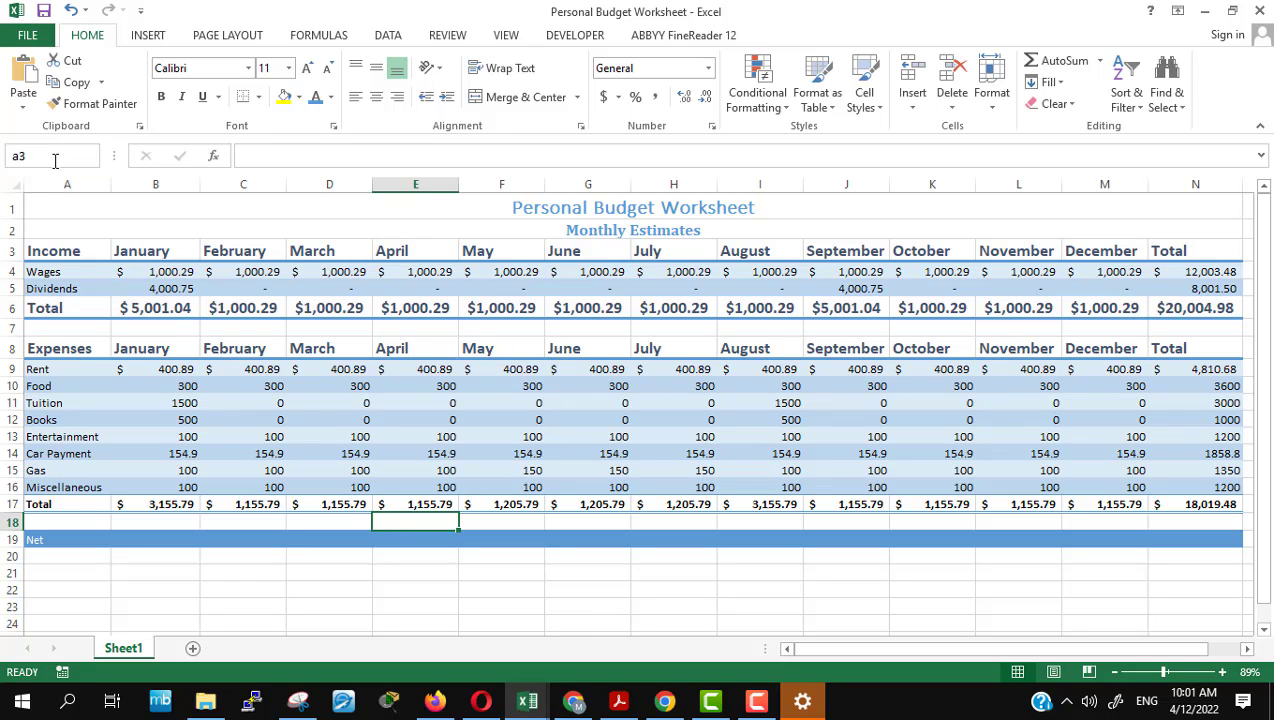
key("Return")
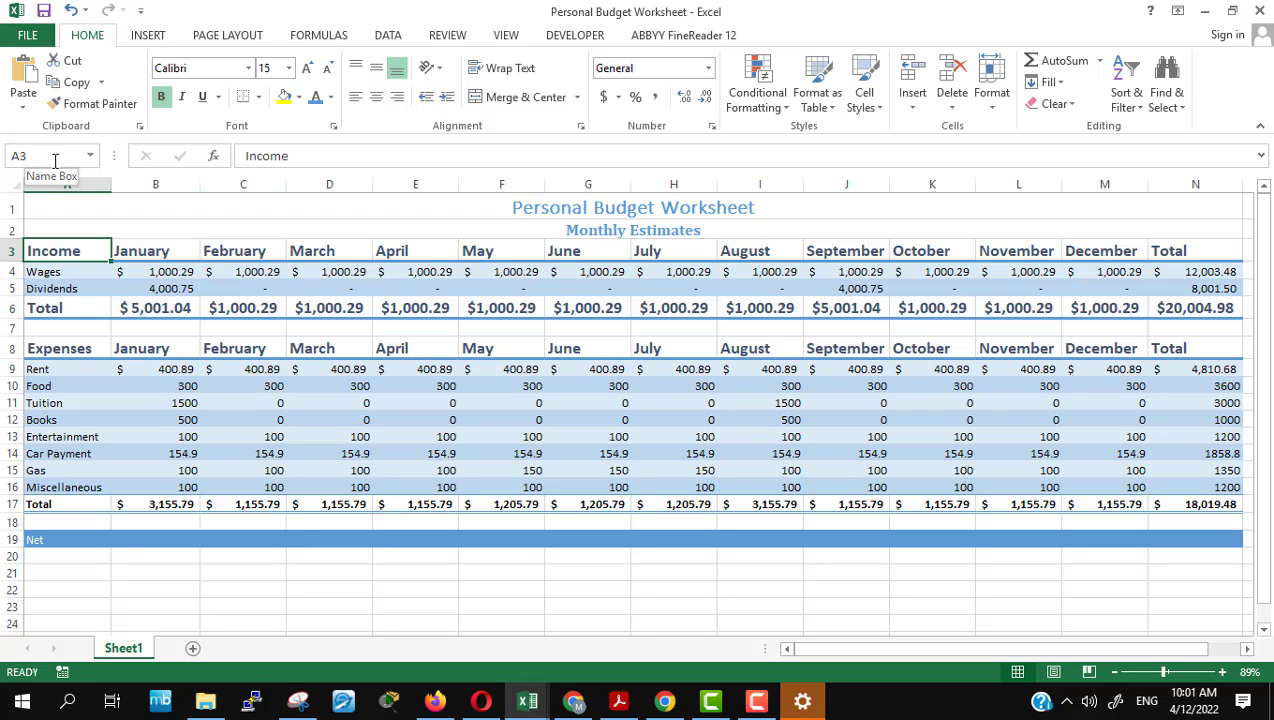
left_click(435, 701)
Step: Scroll the lesson PDF through Figure 1–54 to page 37, then back up to Table 1–3
scroll(444, 522, "down", 2)
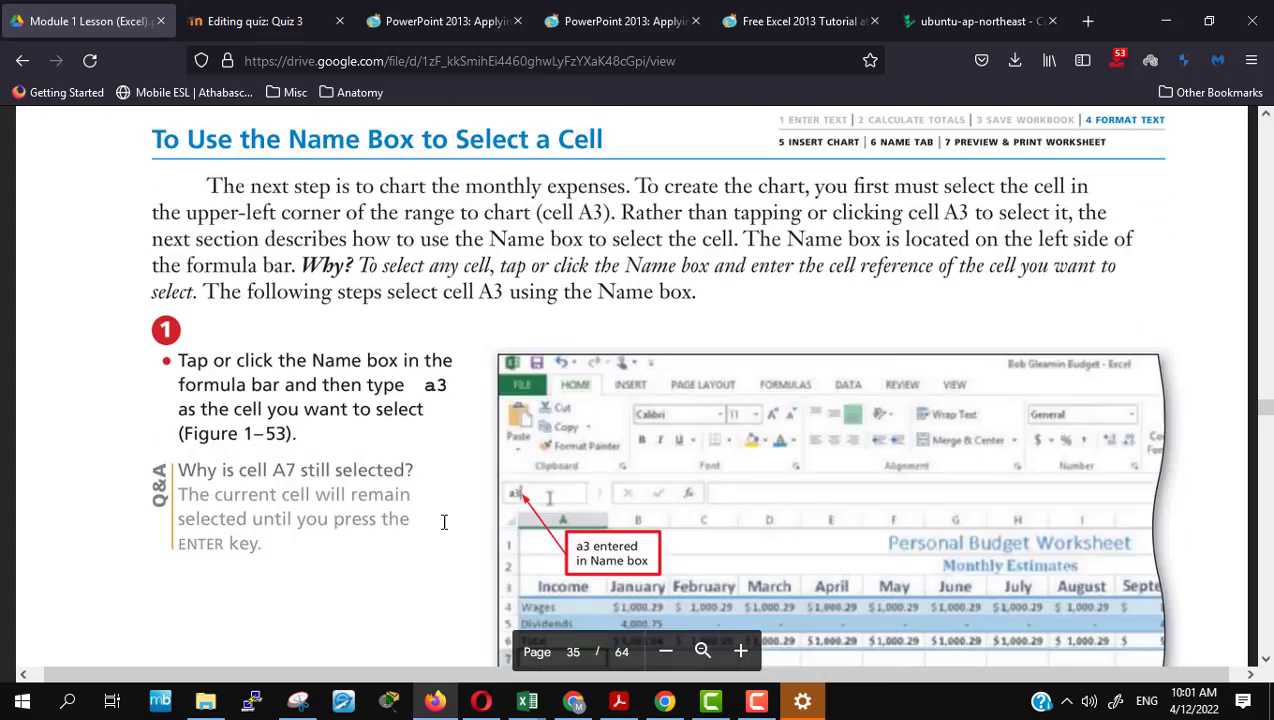
scroll(444, 522, "down", 3)
scroll(444, 522, "down", 1)
scroll(444, 522, "down", 2)
scroll(444, 522, "down", 3)
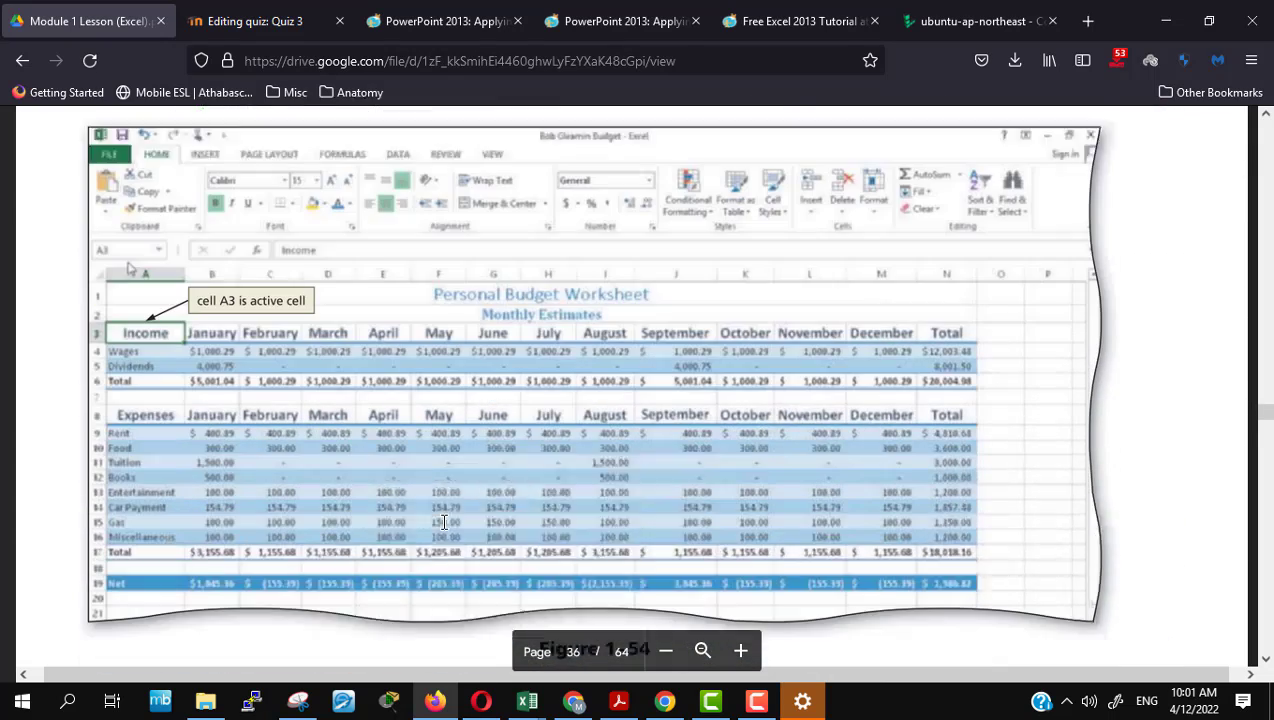
scroll(444, 522, "up", 1)
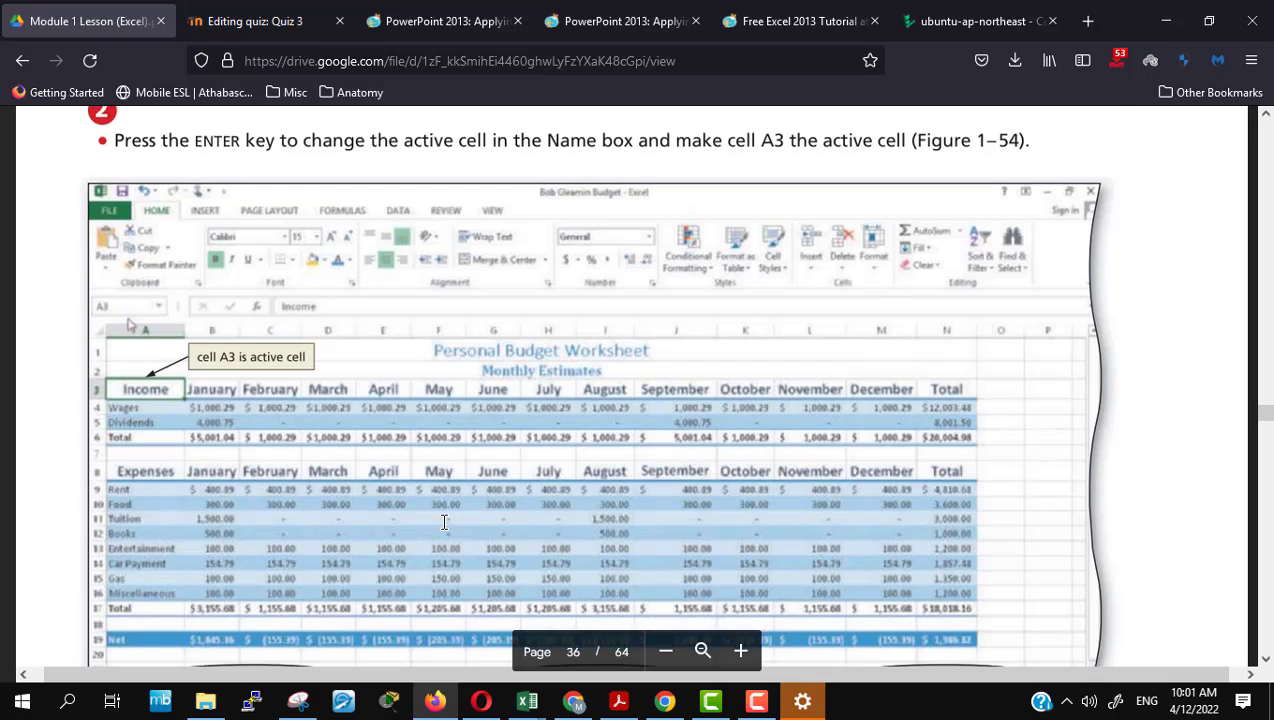
scroll(444, 522, "down", 4)
scroll(444, 522, "down", 2)
scroll(444, 522, "down", 5)
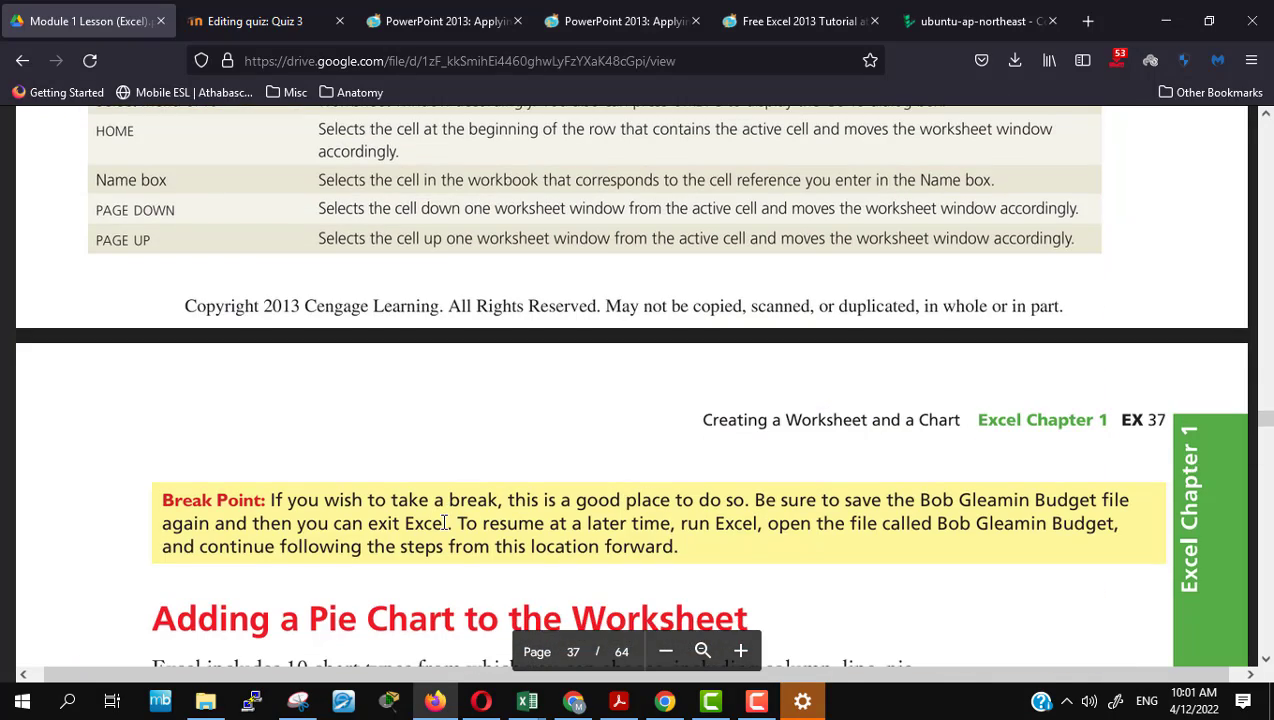
scroll(444, 522, "down", 2)
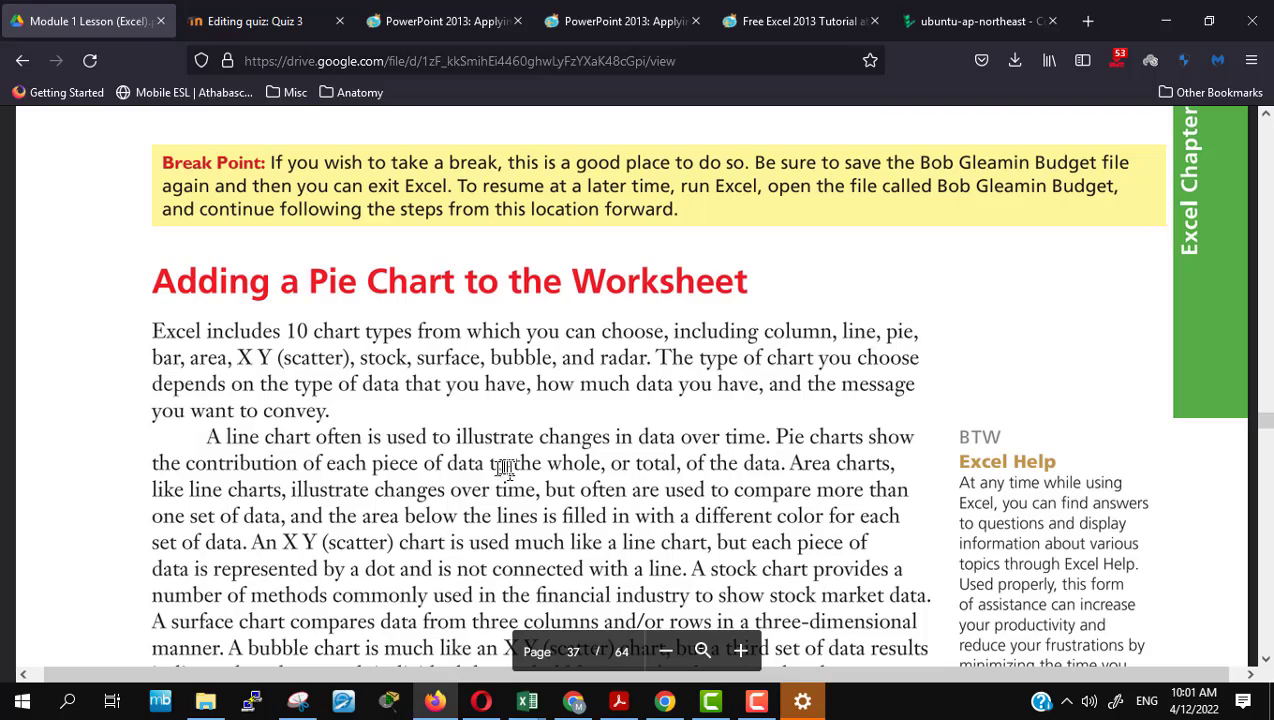
scroll(373, 413, "down", 2)
scroll(373, 413, "up", 2)
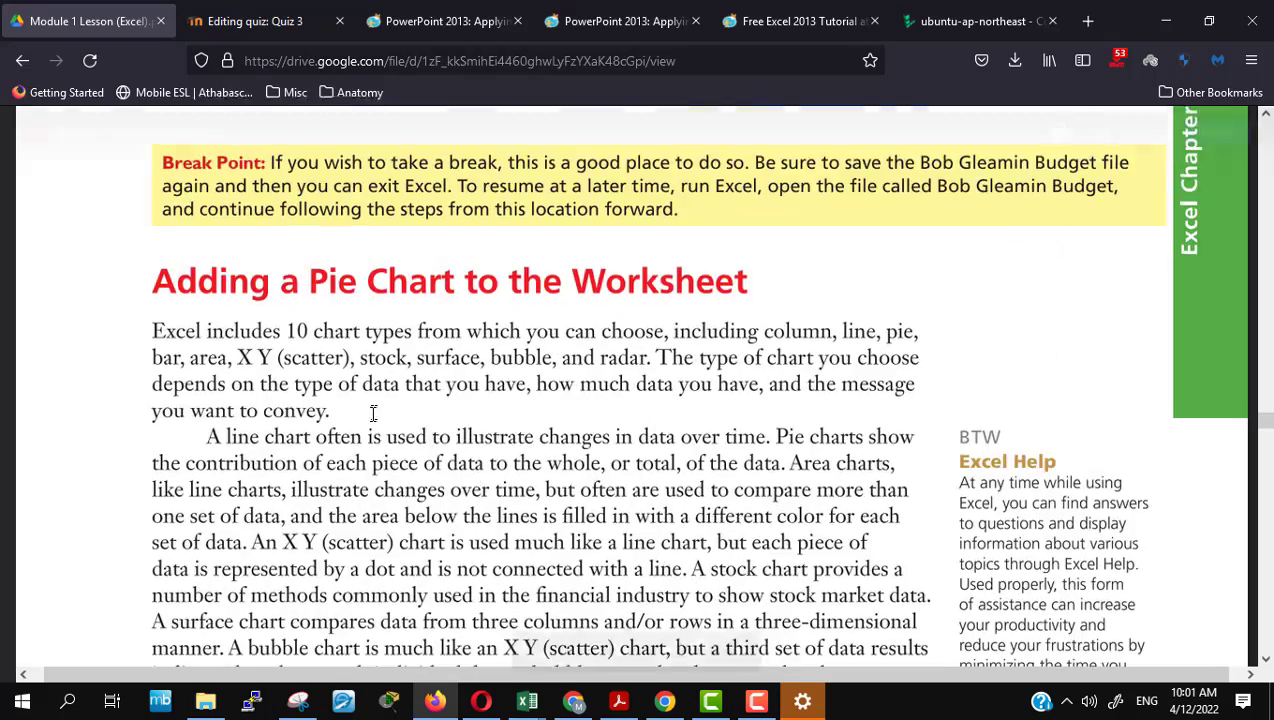
scroll(373, 413, "up", 4)
scroll(373, 413, "up", 3)
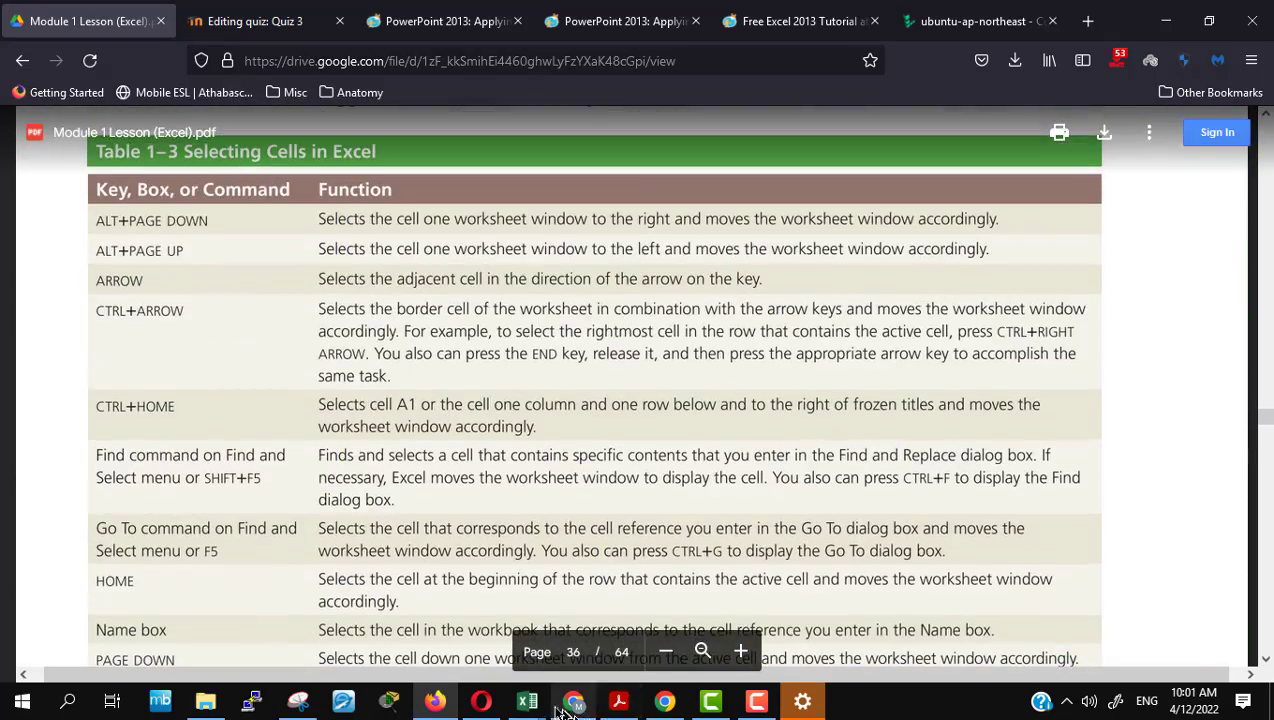
Step: Zoom the budget worksheet out to 77%
mouse_move(527, 700)
left_click(588, 655)
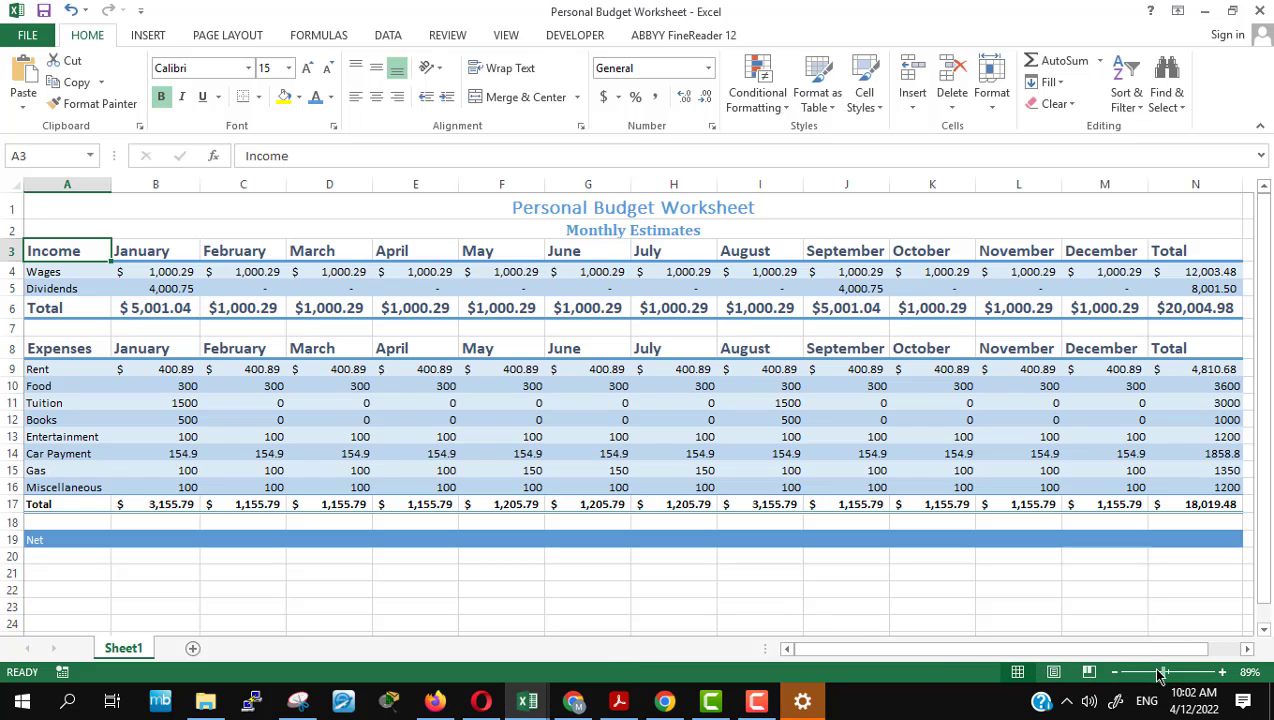
left_click_drag(1160, 676, 1157, 674)
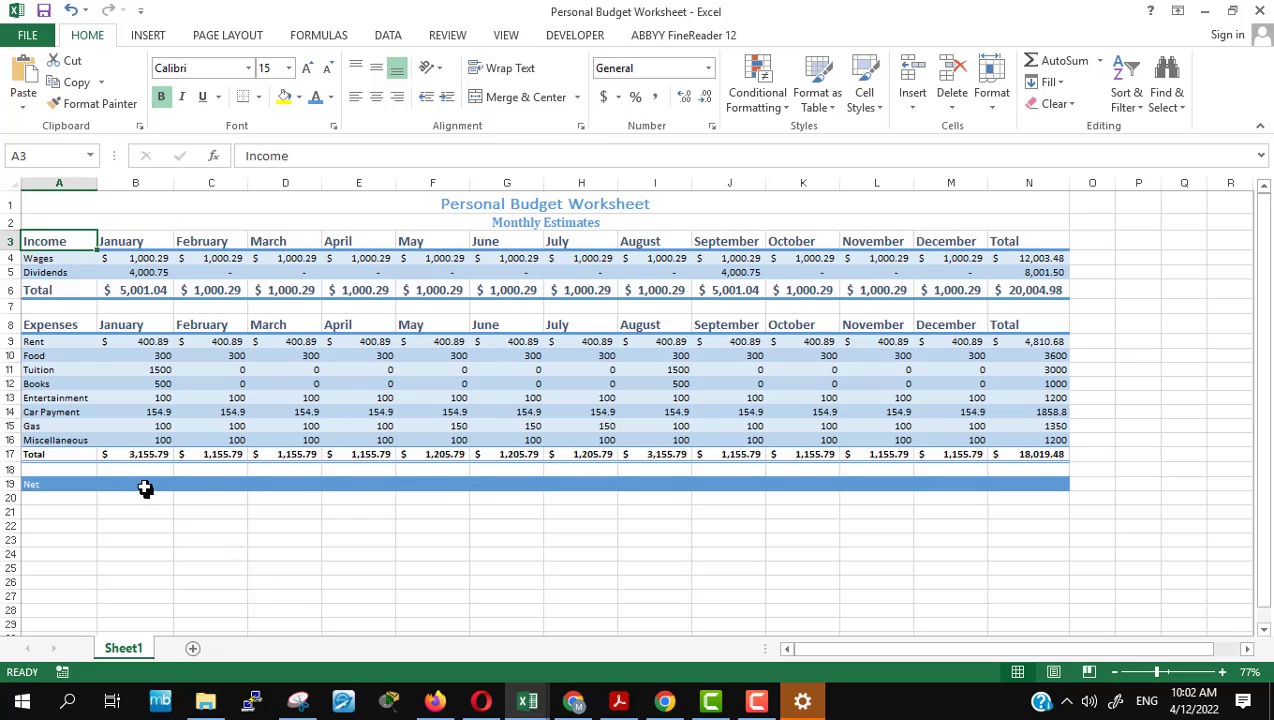
Step: Select the Net row B19:N19, then check totals in B6, B17 and B19
mouse_move(145, 488)
left_mouse_down()
mouse_move(1069, 493)
mouse_move(1041, 482)
left_mouse_up()
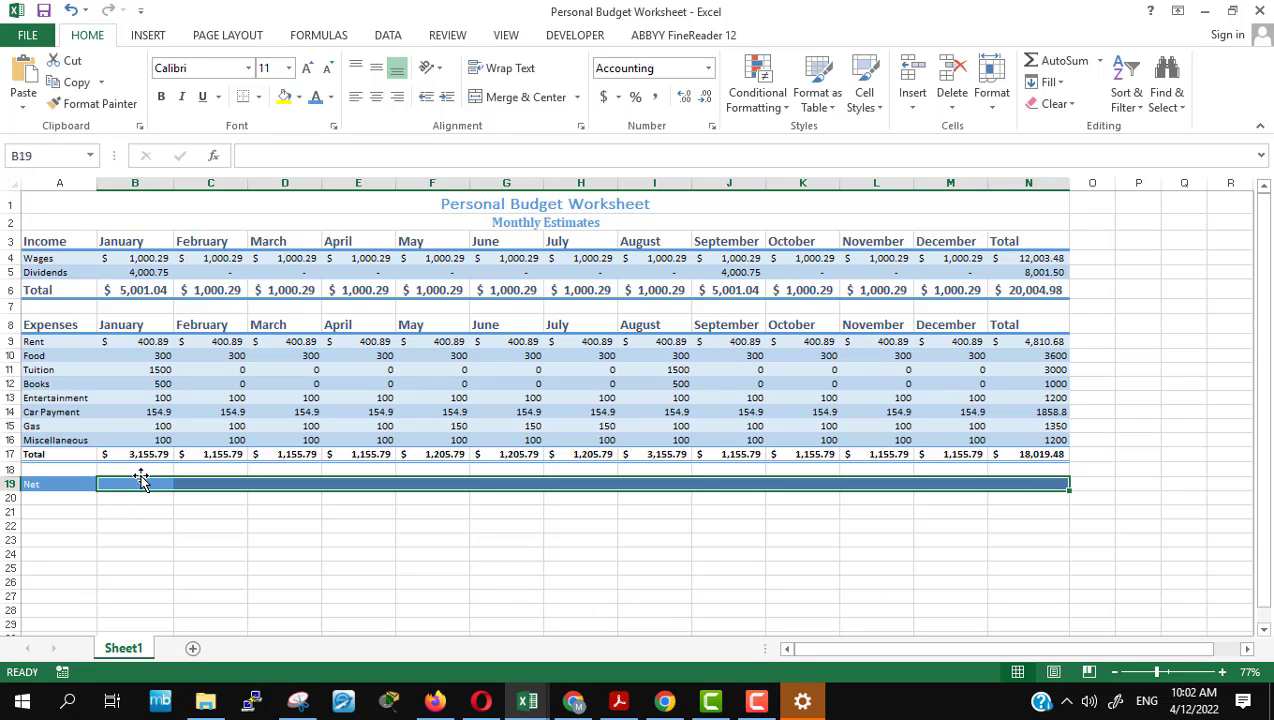
left_click(131, 289)
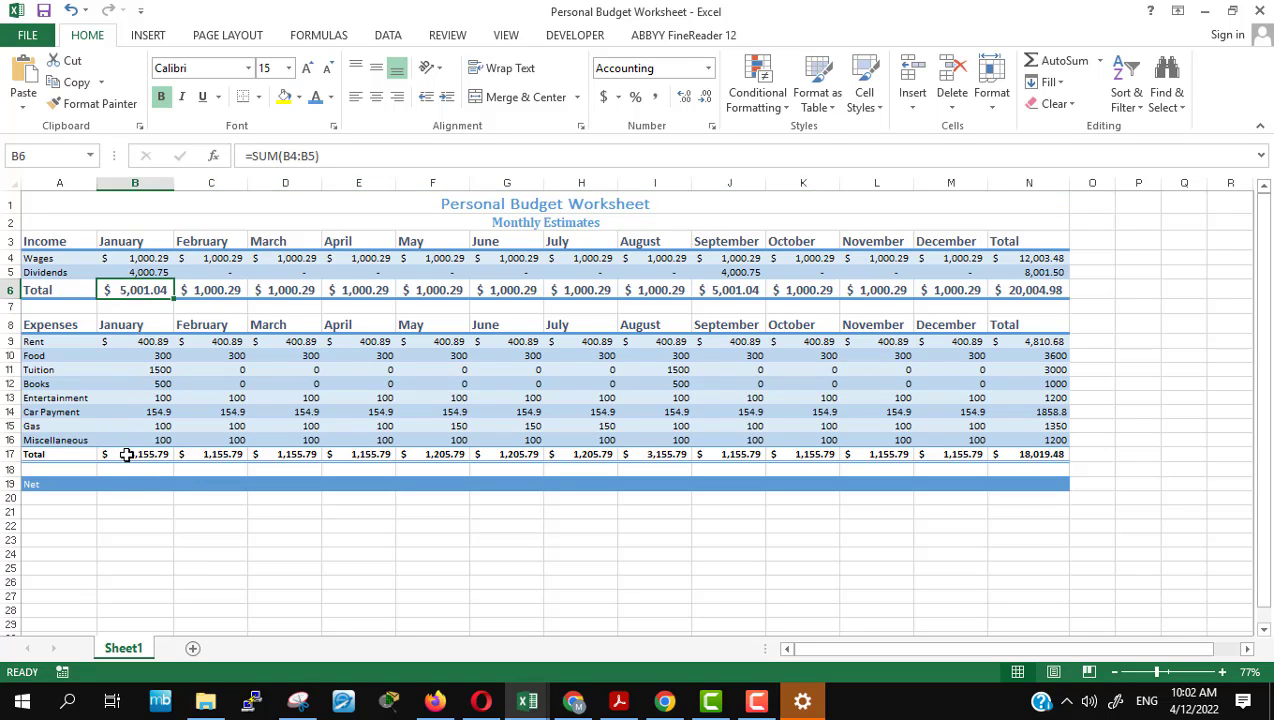
left_click(127, 454)
left_click(139, 485)
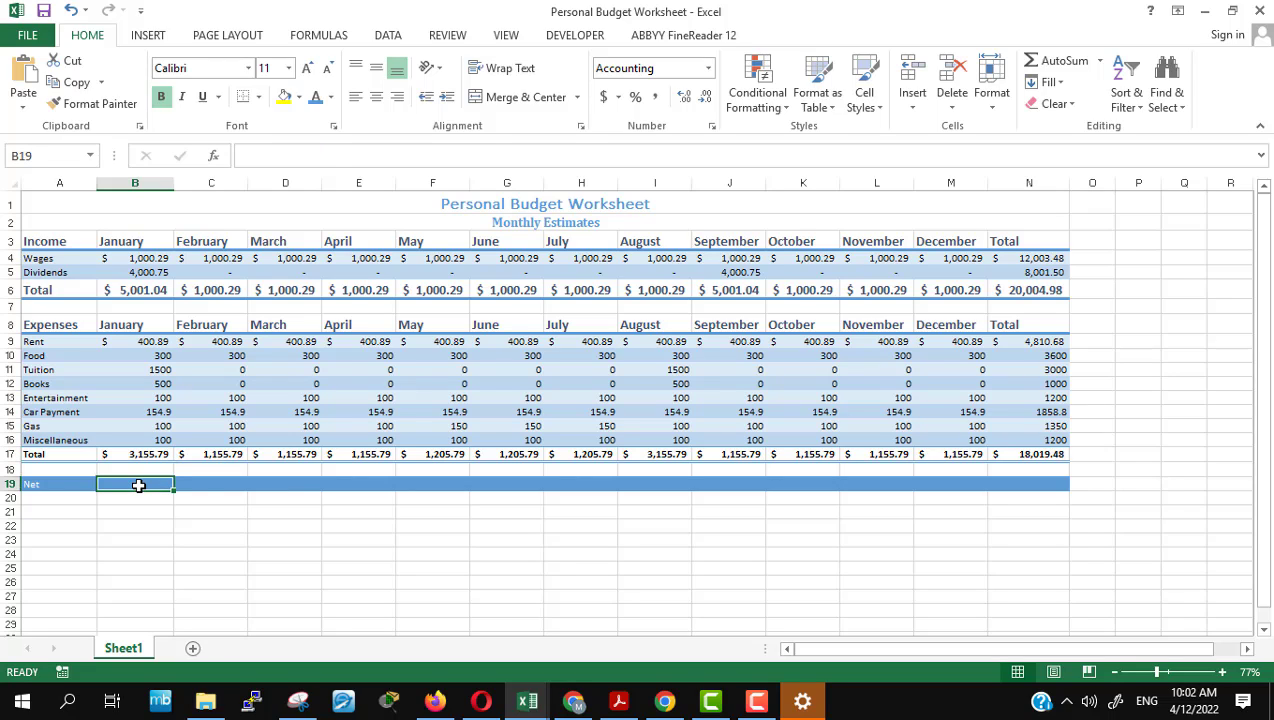
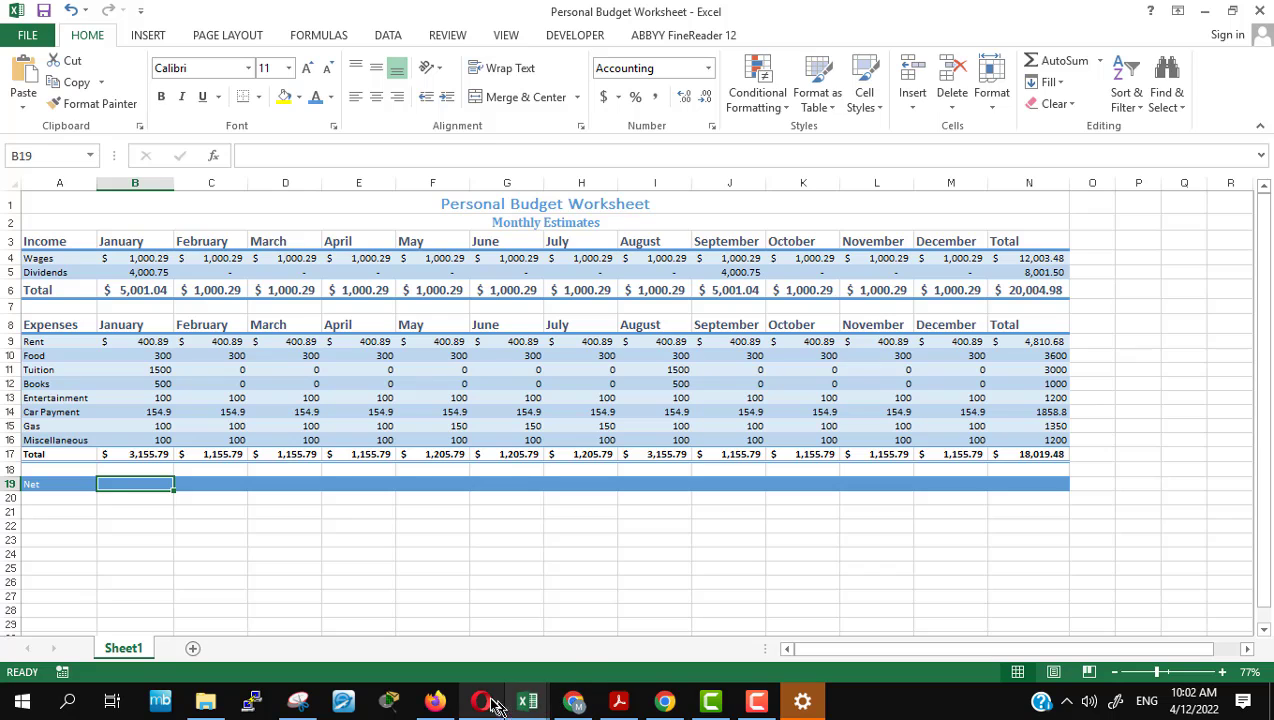
Step: Bring up the lesson PDF and scroll to page 38's 'To Add a 3-D Pie Chart' figure
left_click(446, 709)
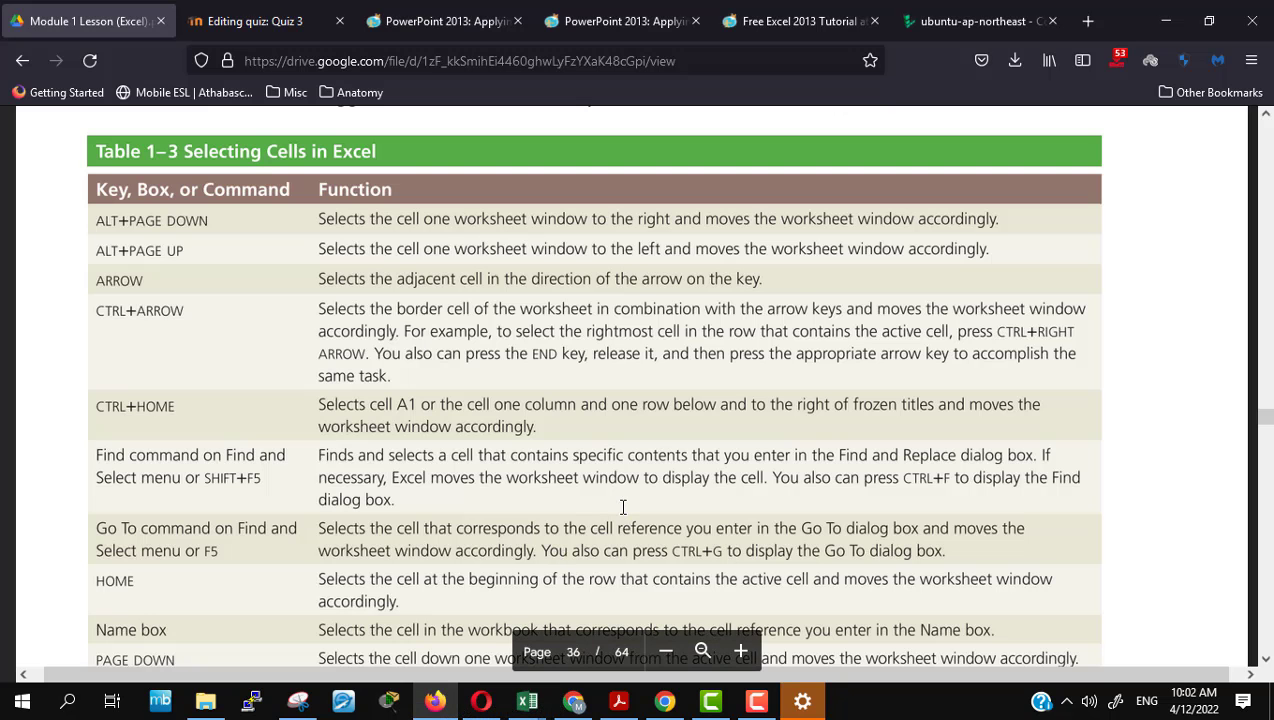
scroll(623, 500, "up", 3)
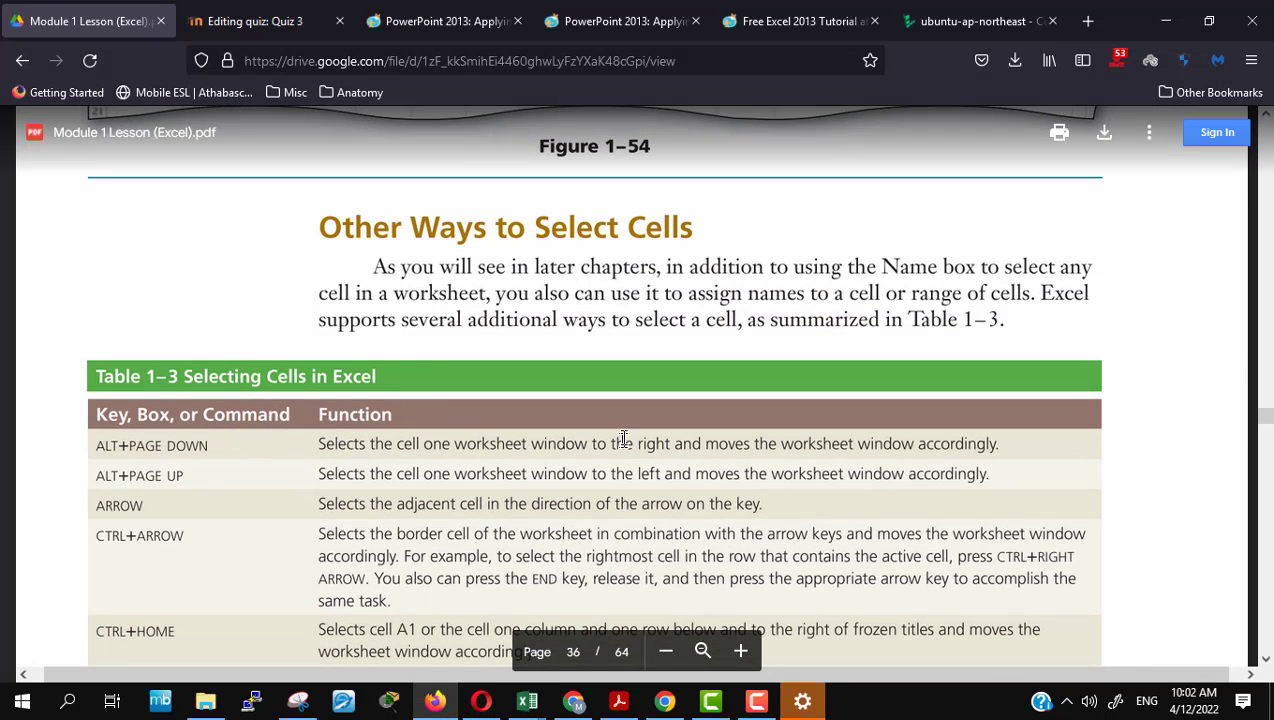
scroll(623, 436, "down", 4)
scroll(623, 436, "down", 6)
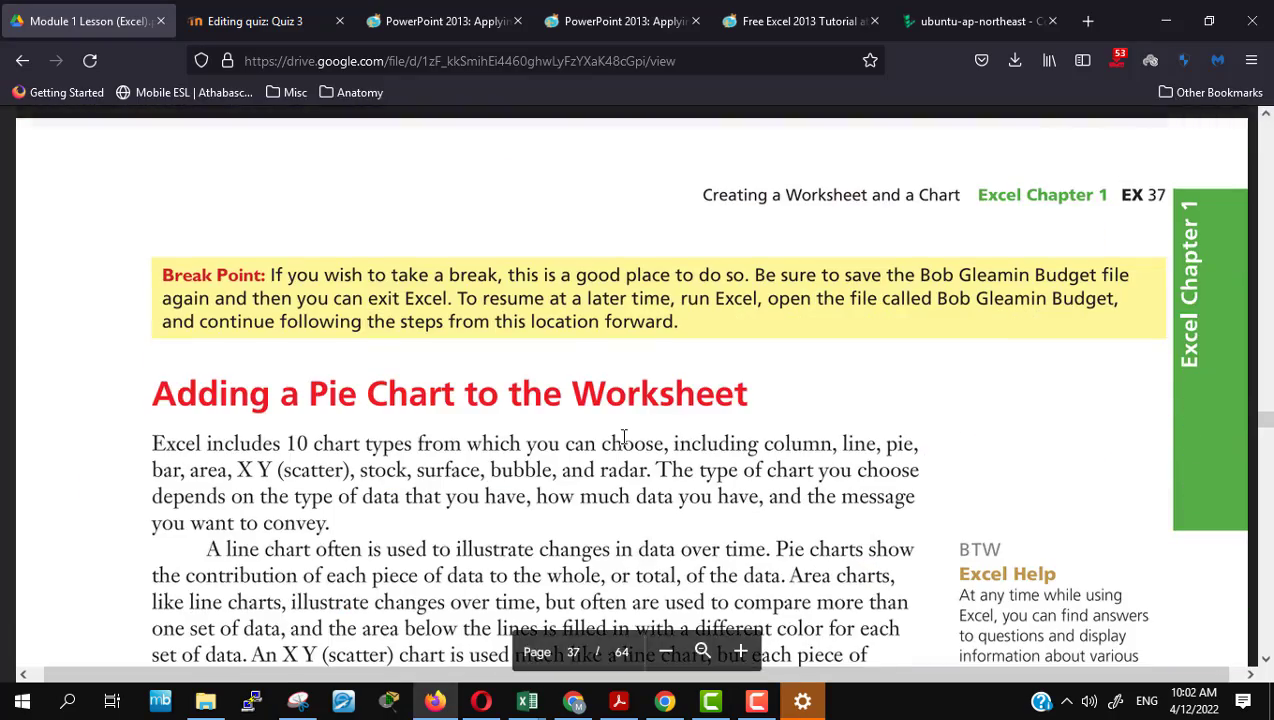
scroll(623, 436, "up", 8)
scroll(623, 436, "up", 5)
scroll(621, 436, "down", 4)
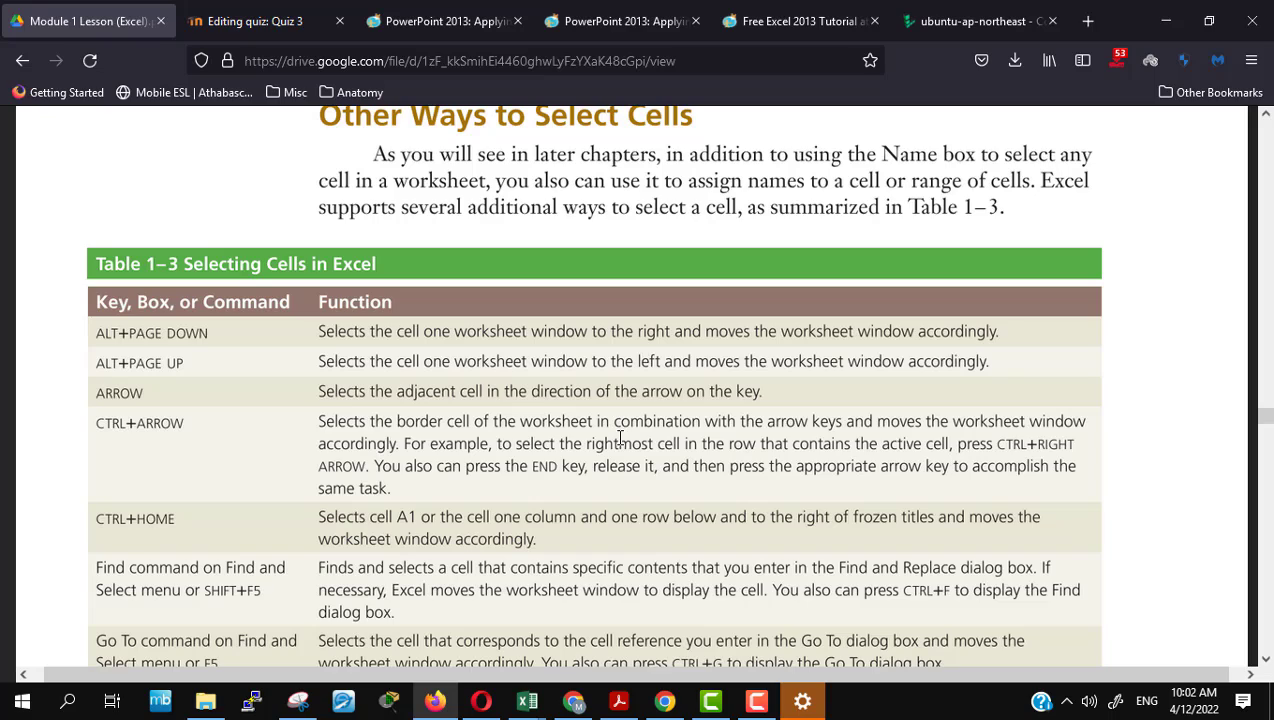
scroll(620, 436, "down", 4)
scroll(620, 436, "up", 3)
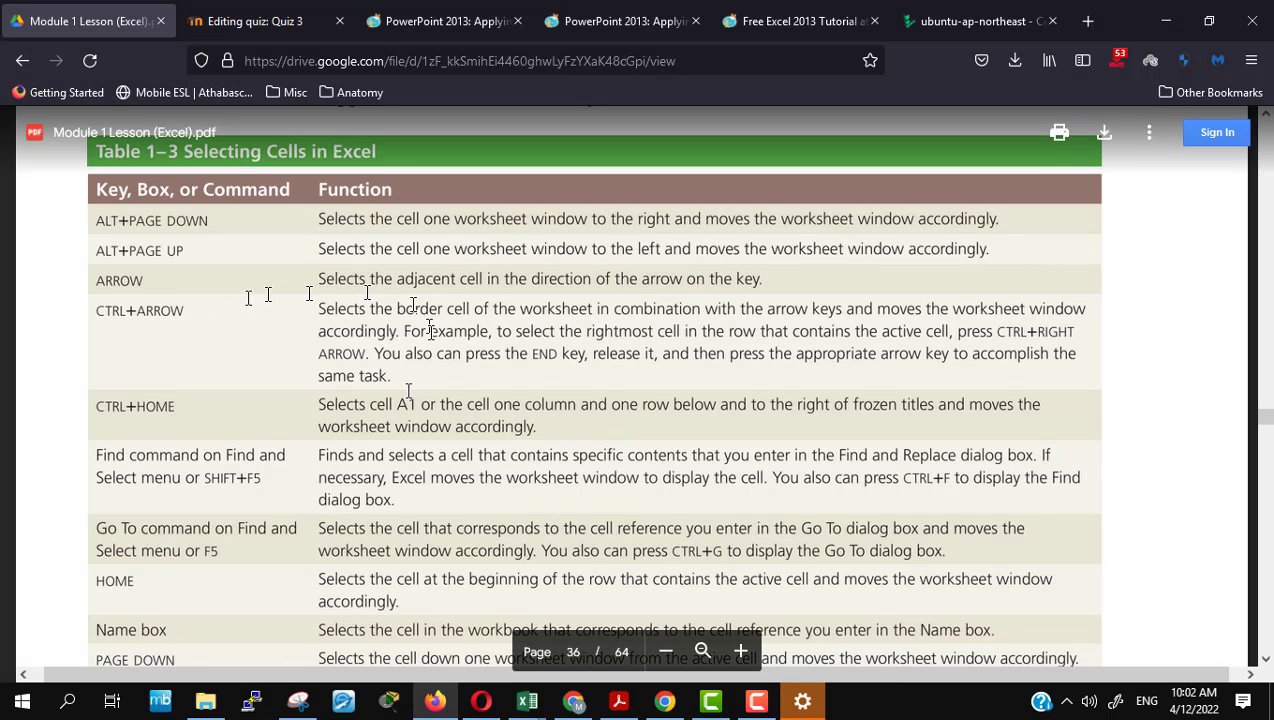
scroll(462, 400, "down", 5)
scroll(463, 407, "down", 4)
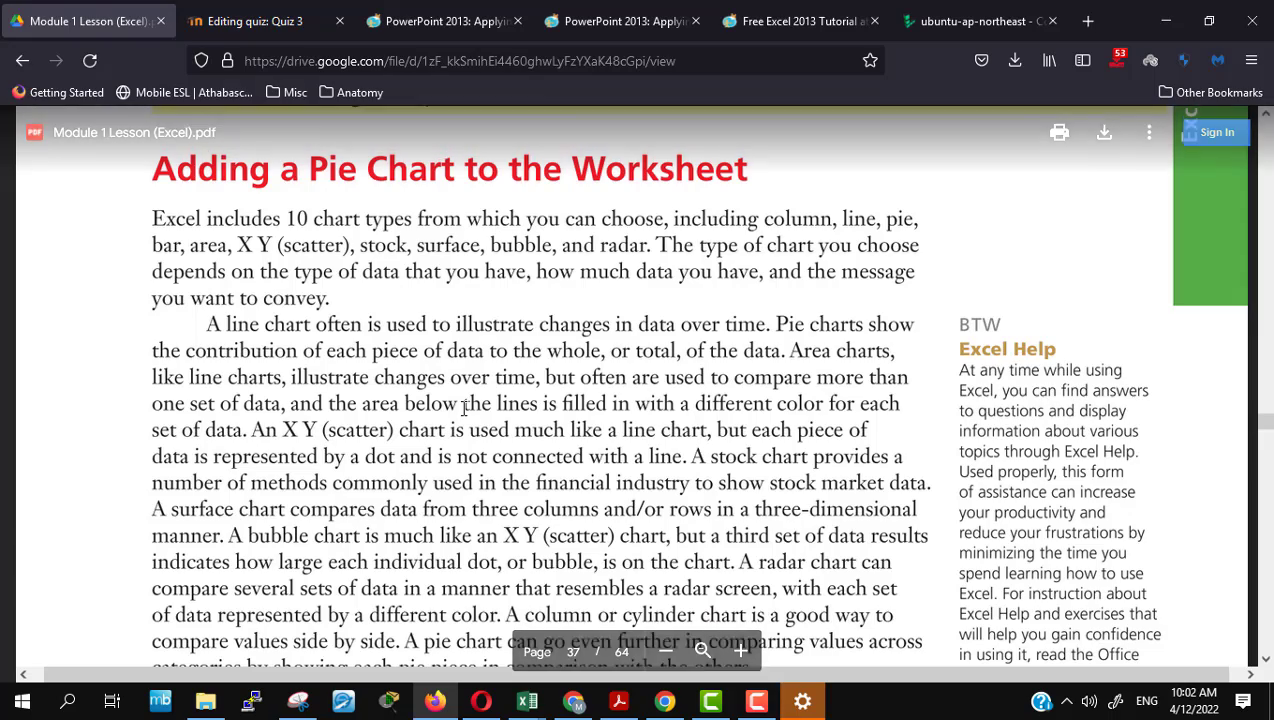
scroll(463, 407, "down", 5)
scroll(461, 407, "down", 4)
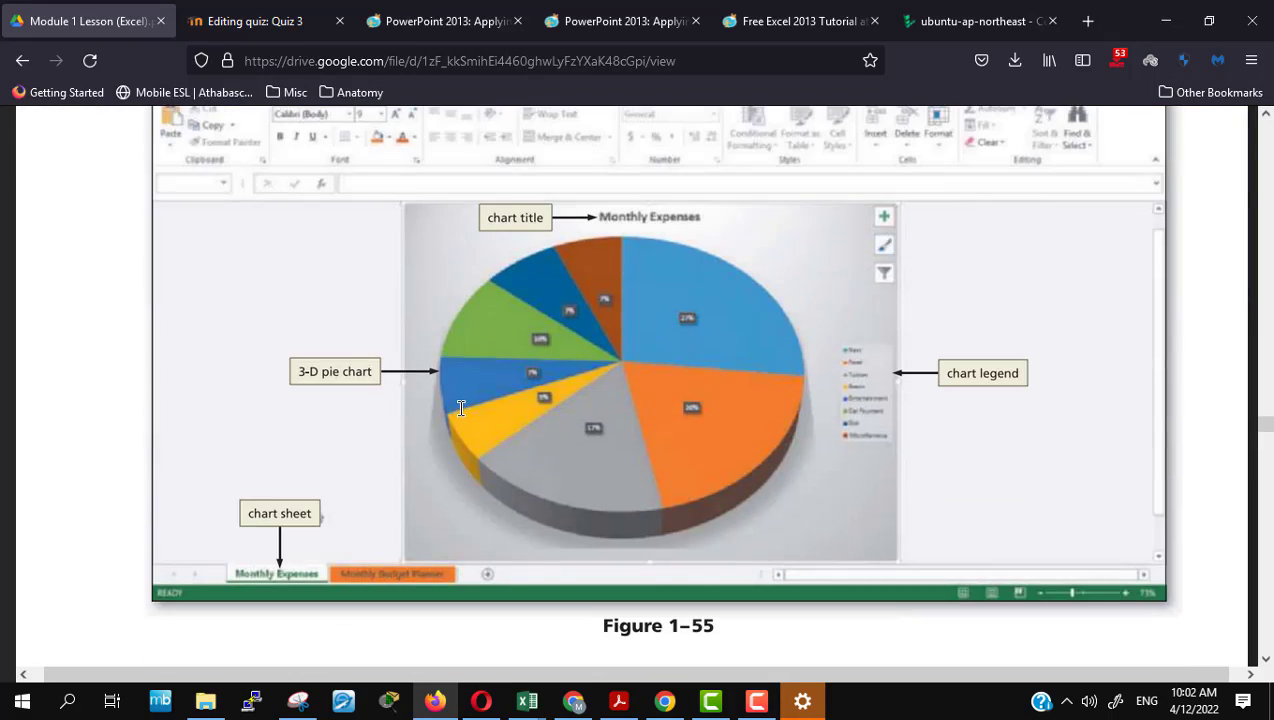
scroll(461, 407, "down", 4)
scroll(461, 407, "down", 5)
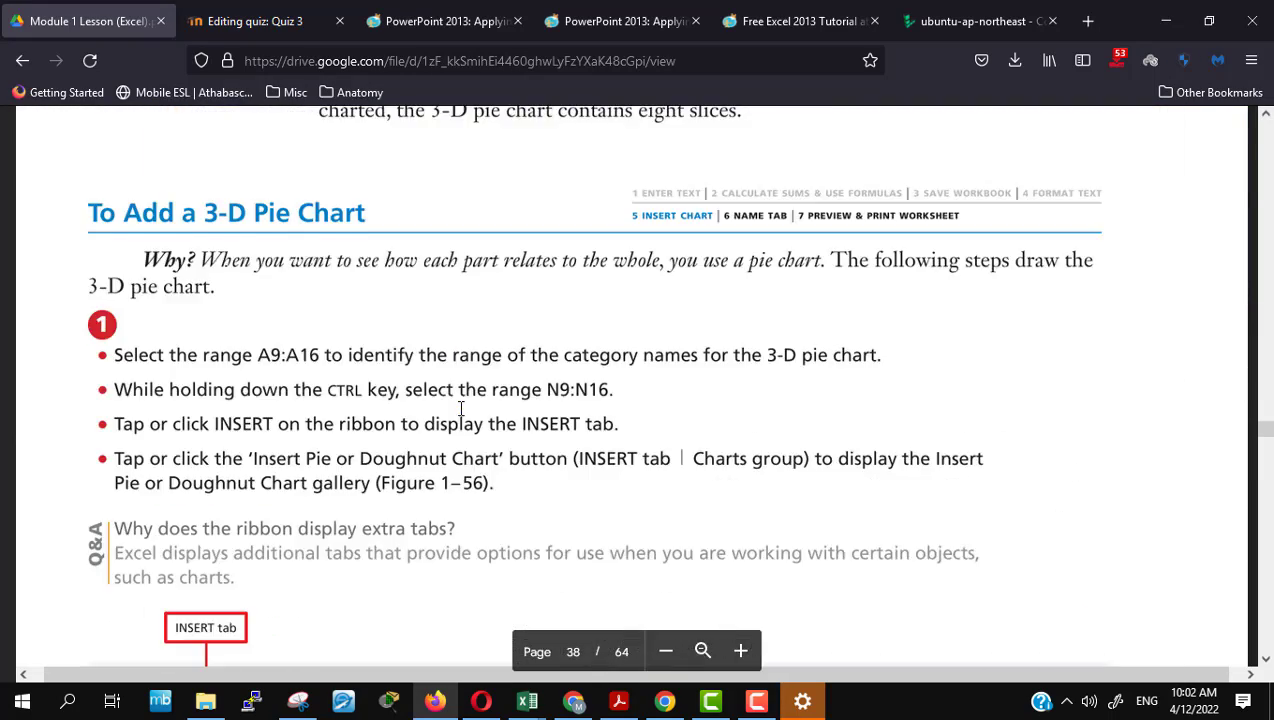
scroll(461, 407, "down", 5)
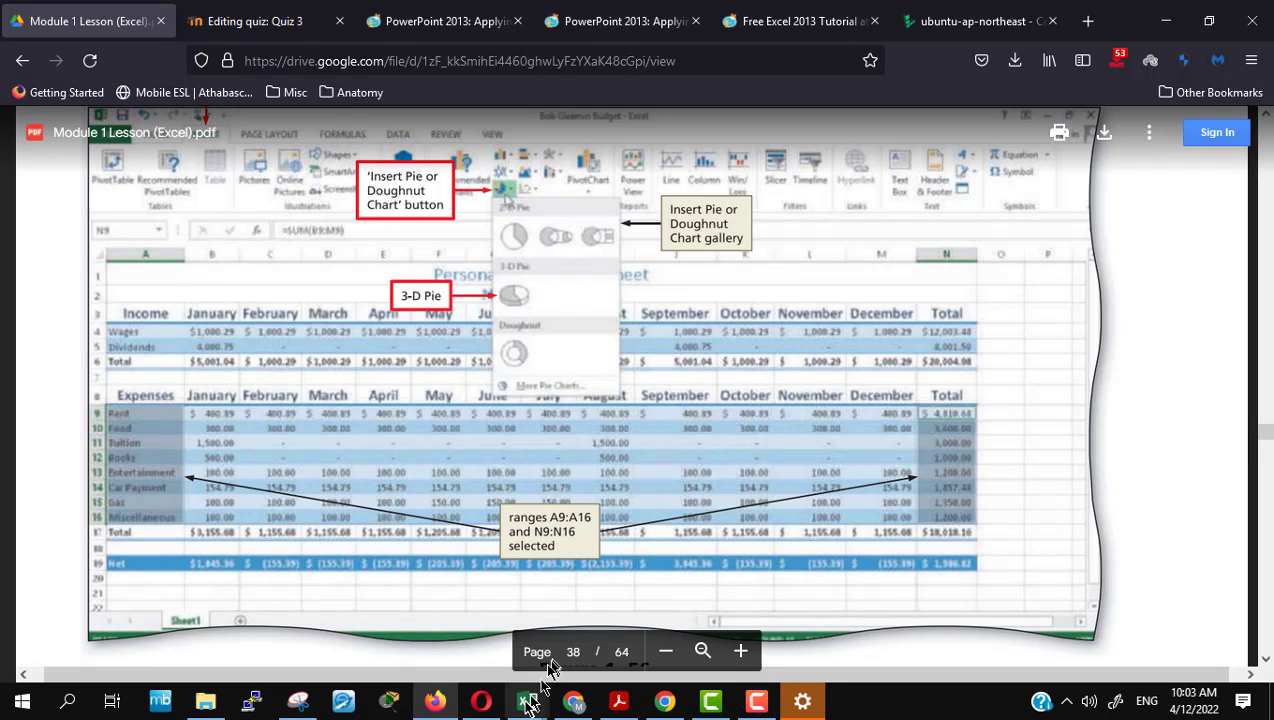
mouse_move(528, 706)
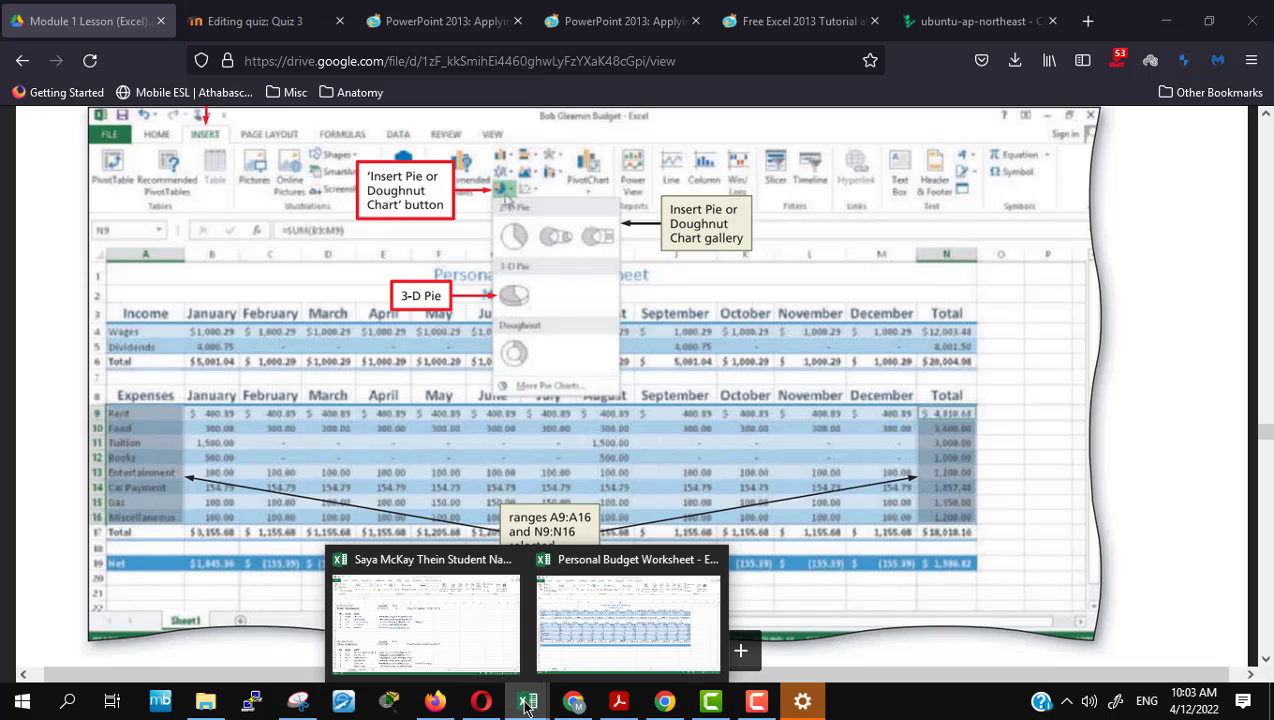
Step: Enter =B6-B17 in B19 so January's Net shows $1,845.25, then zoom to 100%
left_click(606, 632)
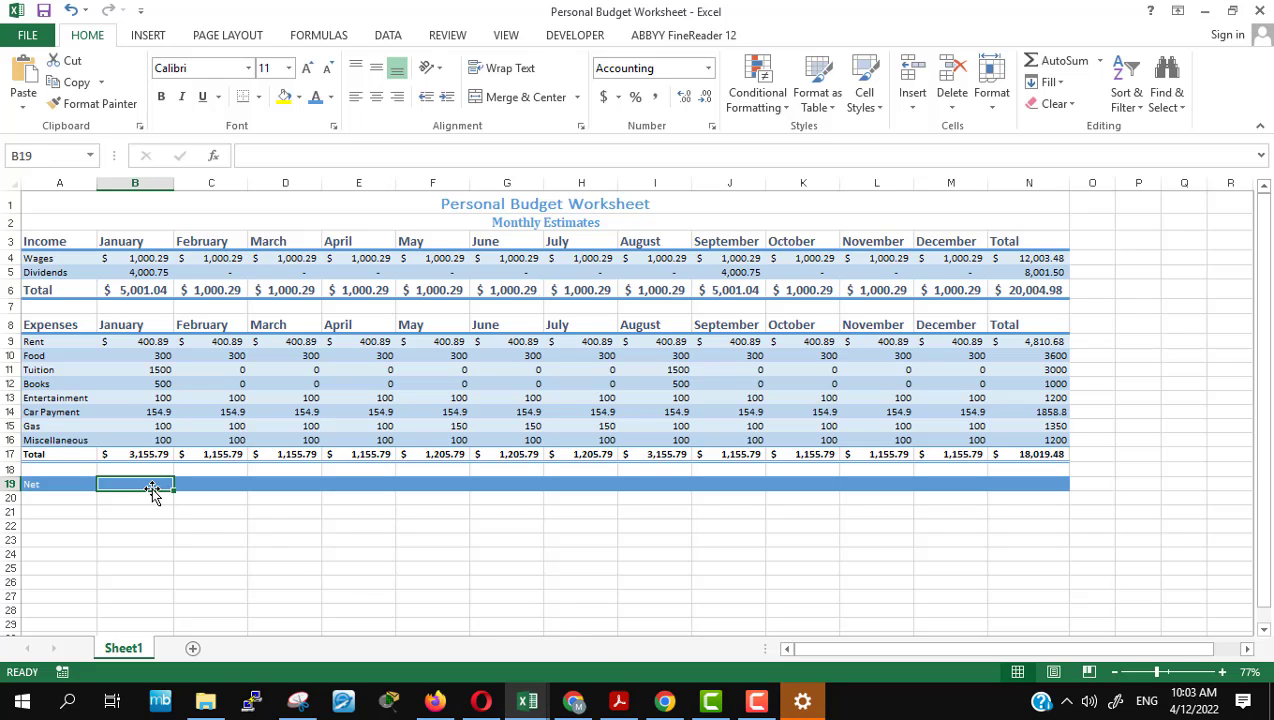
type("=")
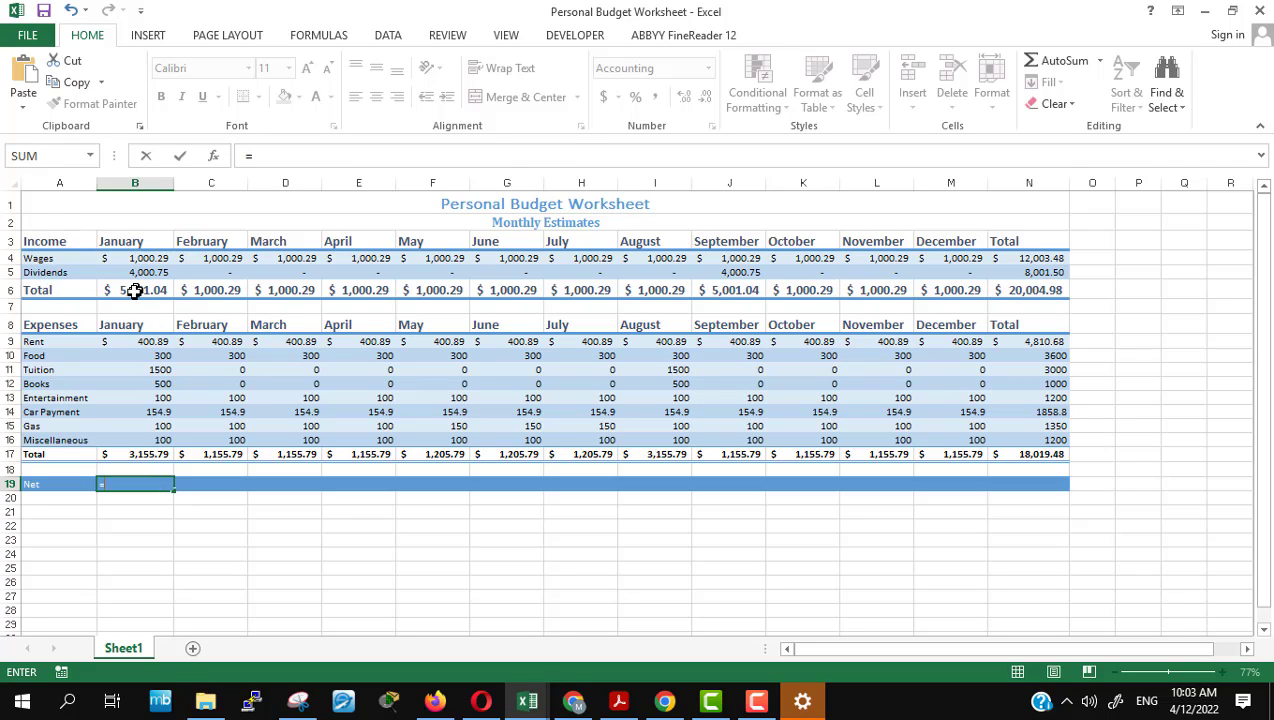
left_click(134, 291)
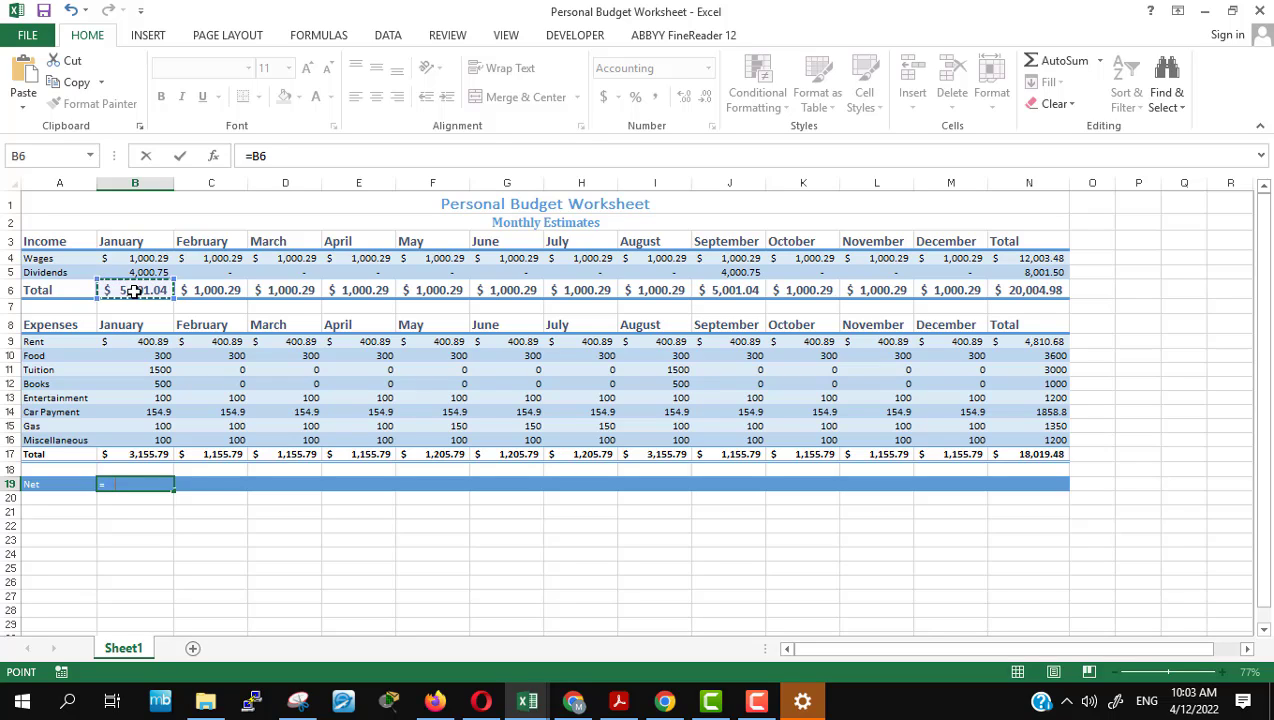
type("-")
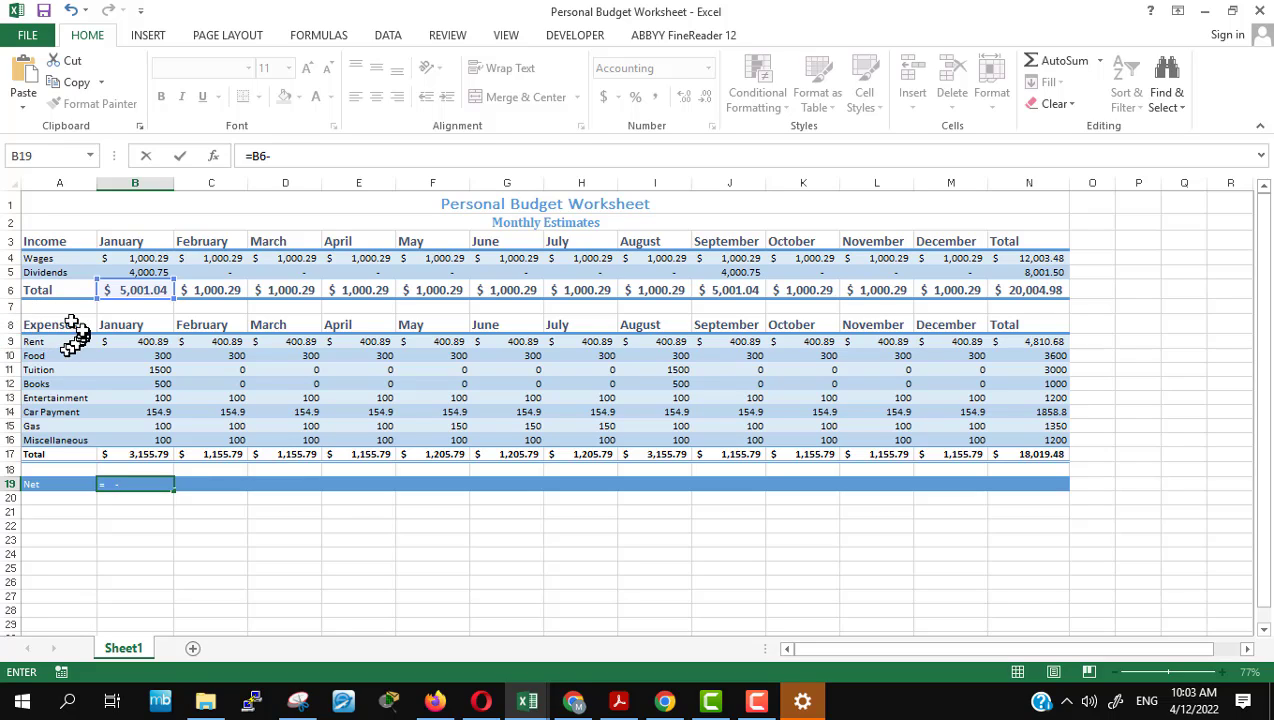
left_click(123, 456)
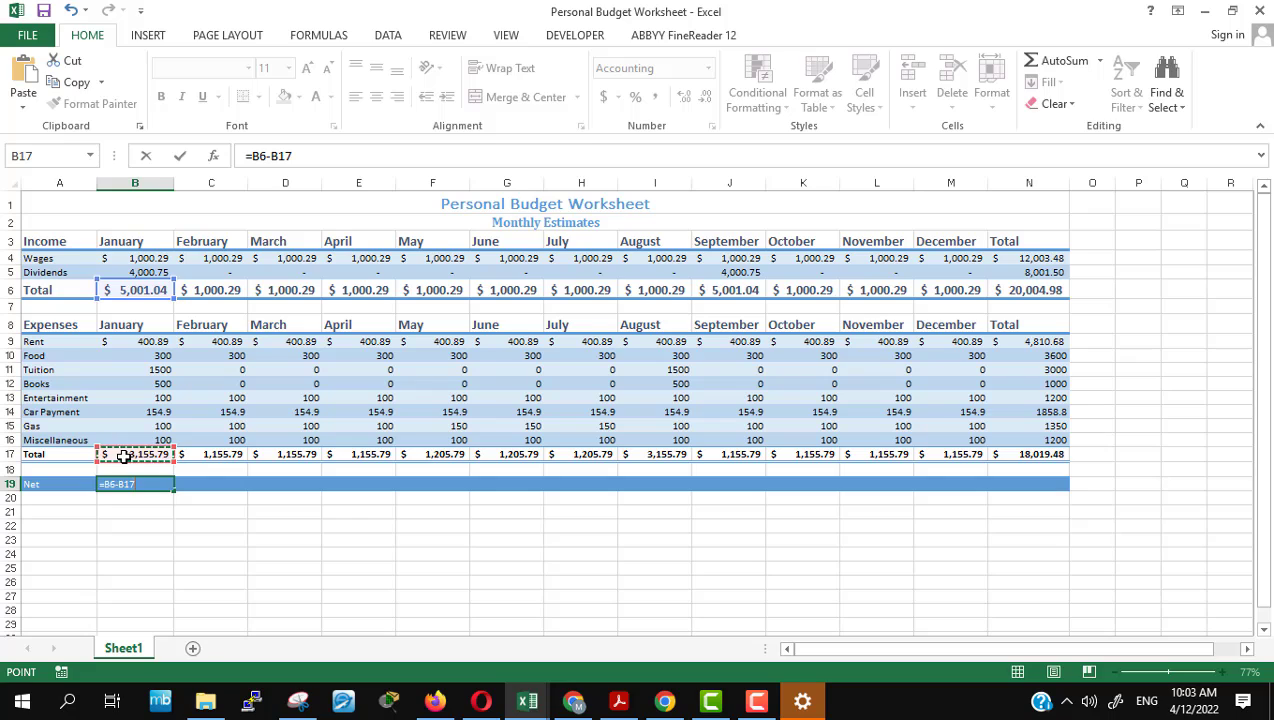
key("Return")
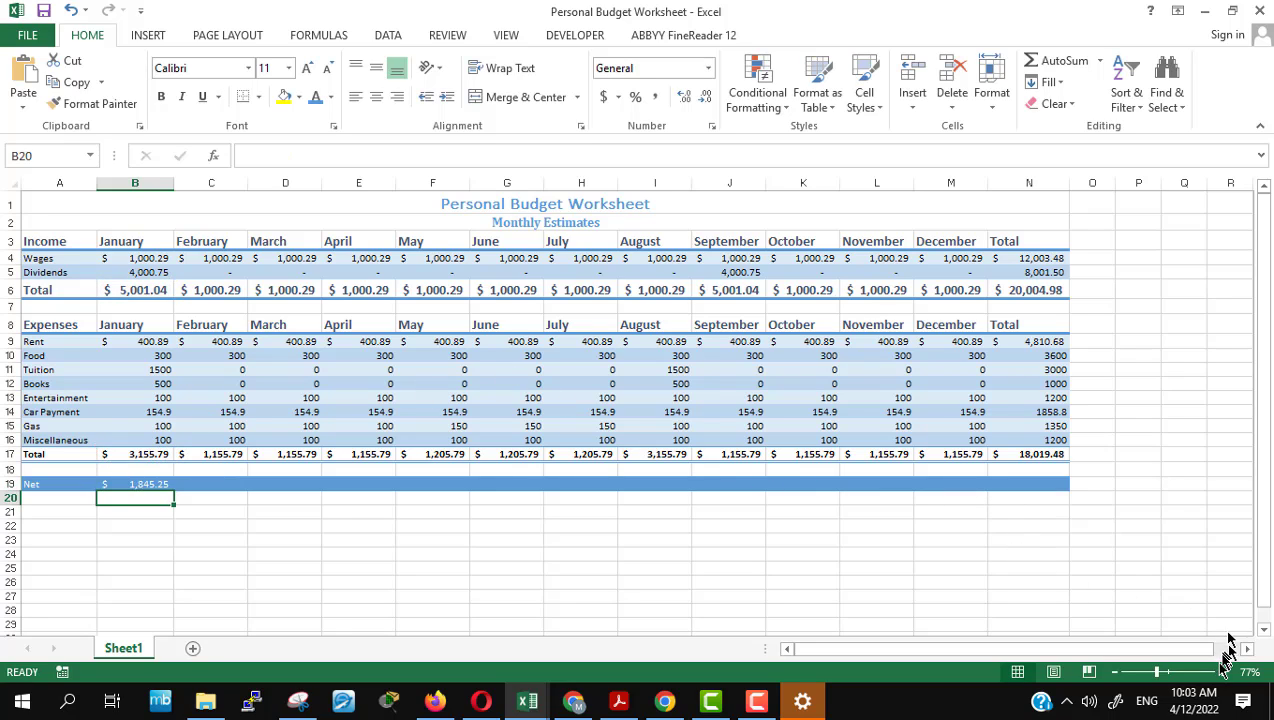
left_click(1221, 672)
left_click(1221, 672)
left_click(1221, 672)
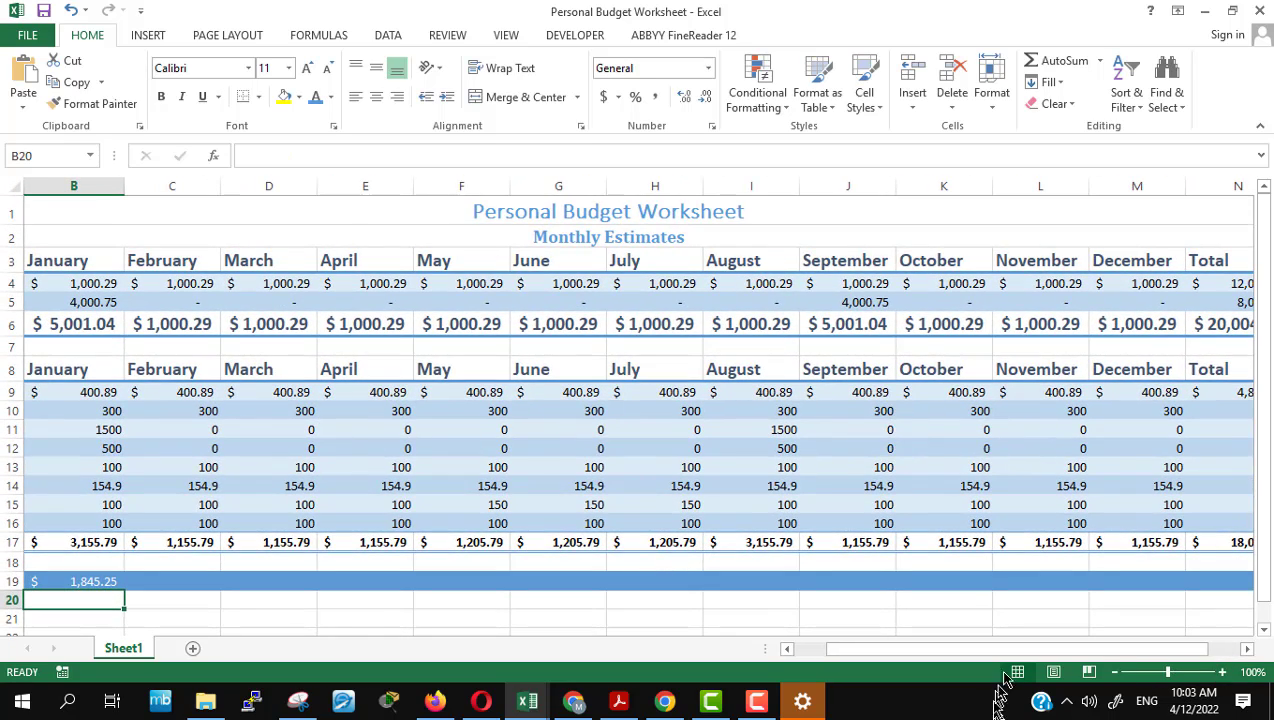
left_click_drag(1020, 649, 940, 684)
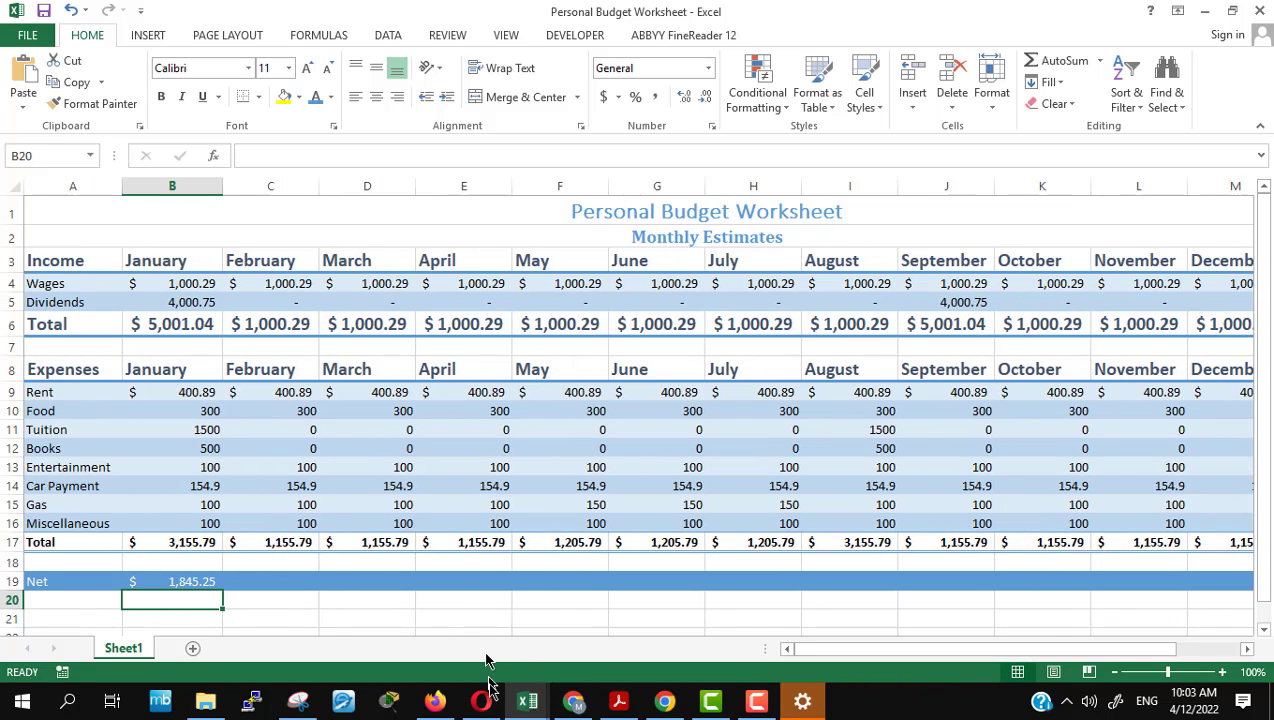
mouse_move(478, 702)
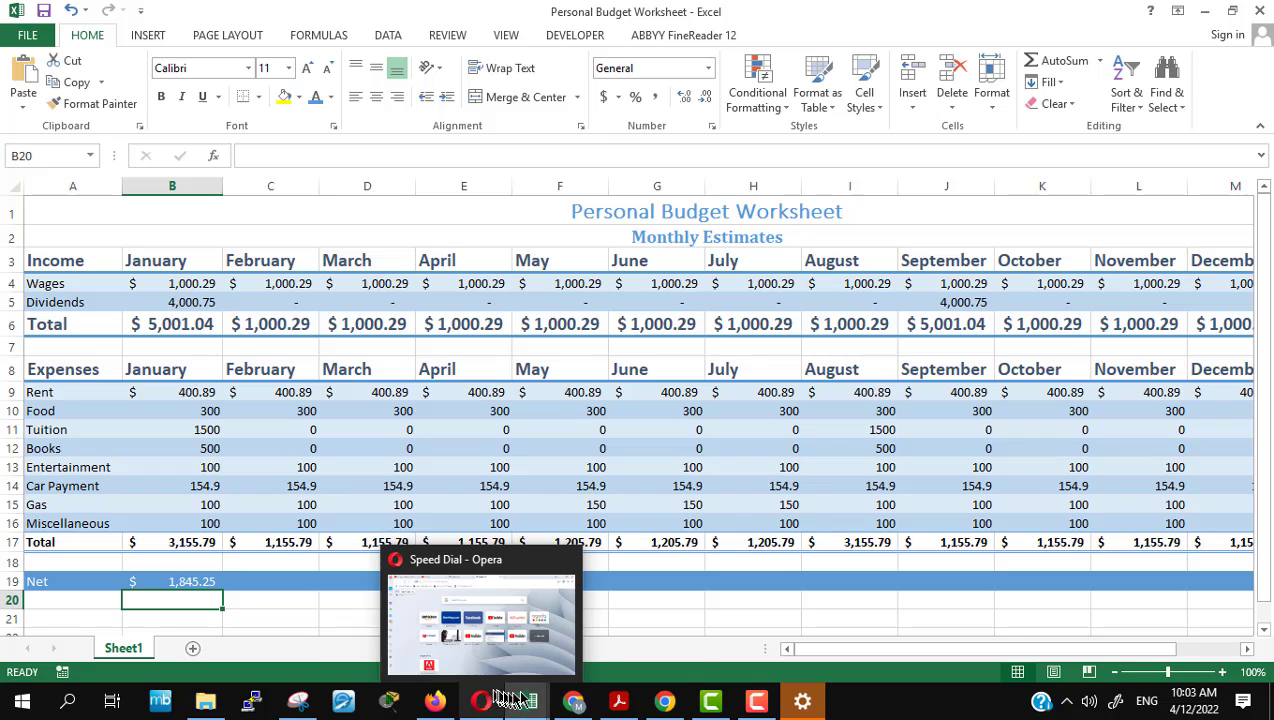
mouse_move(528, 703)
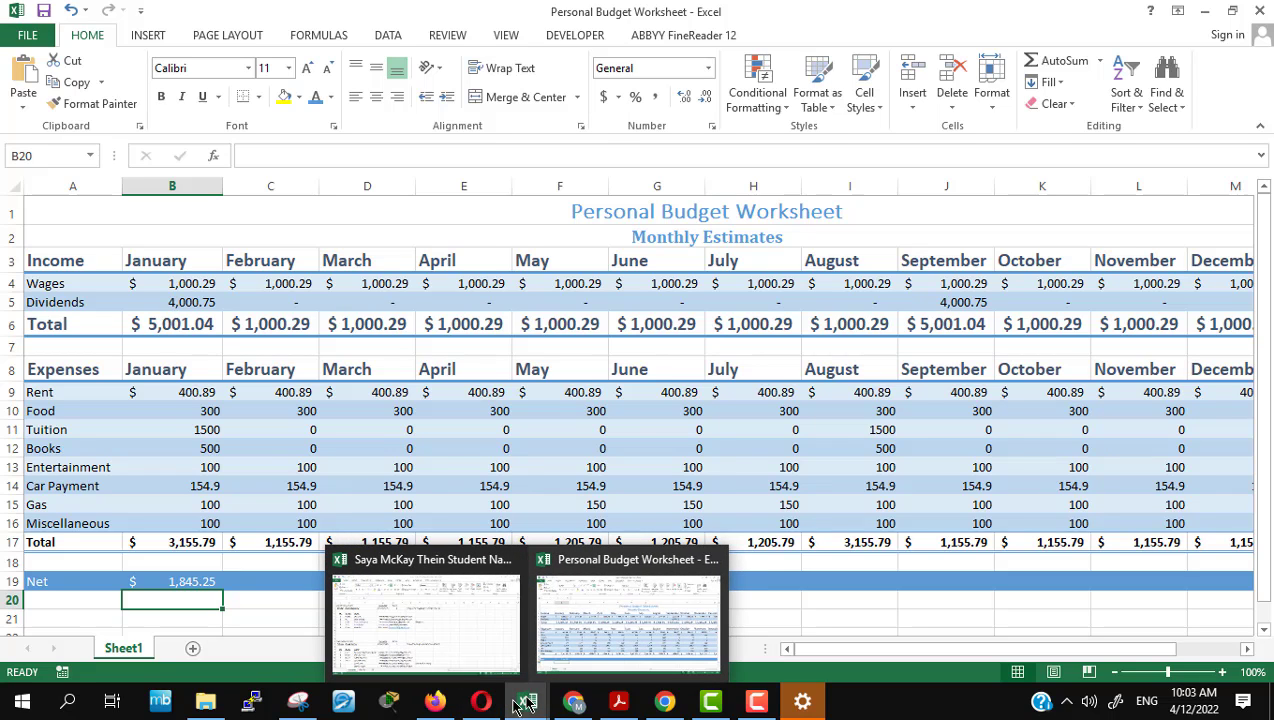
left_click(435, 702)
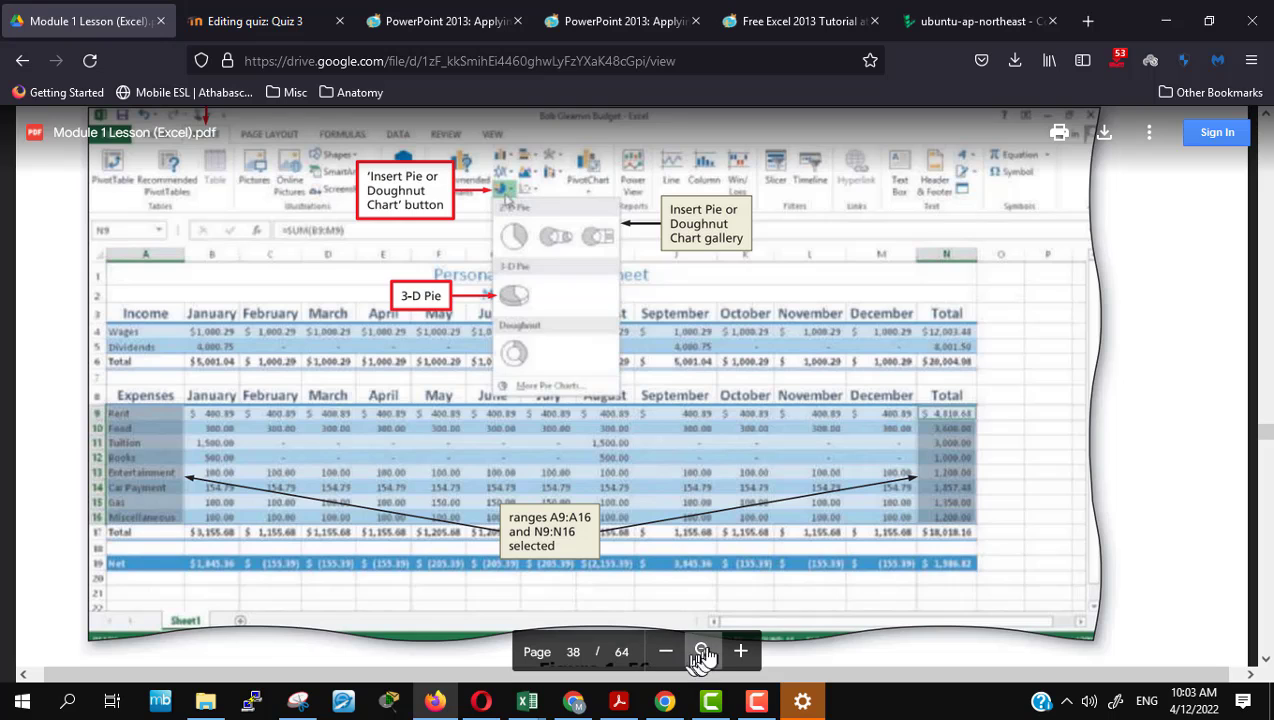
left_click(740, 652)
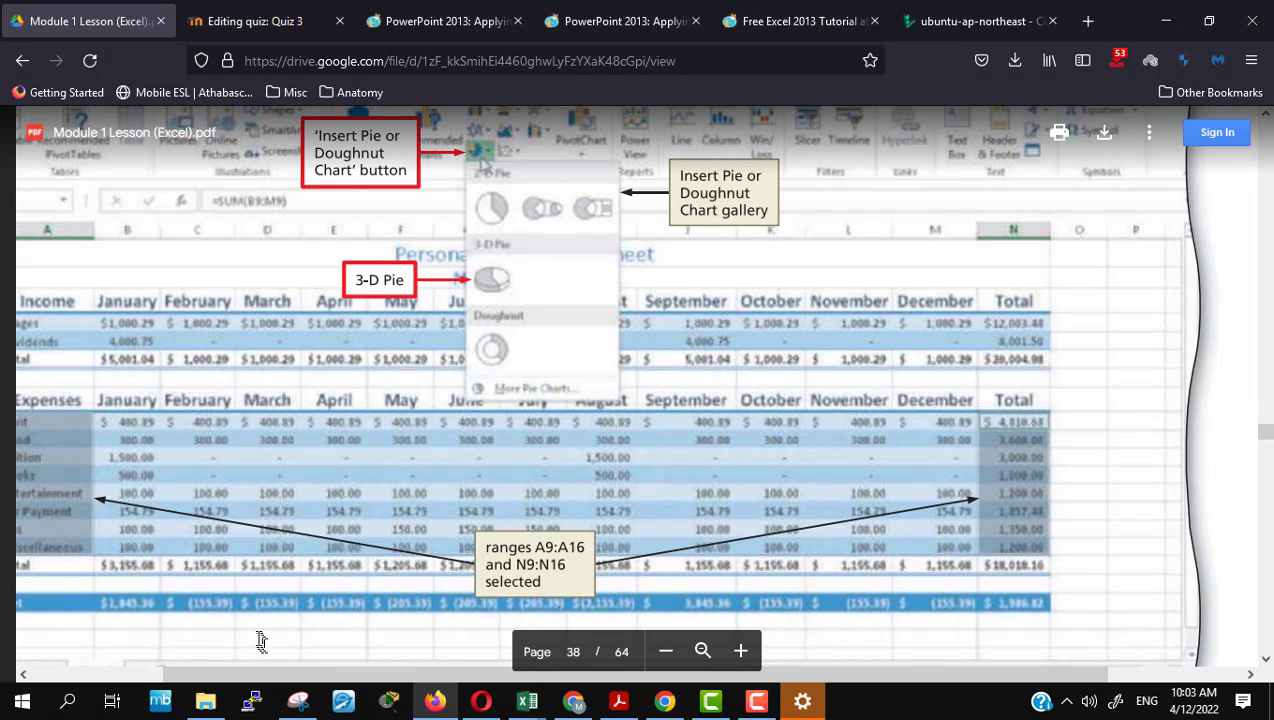
left_click_drag(306, 674, 226, 692)
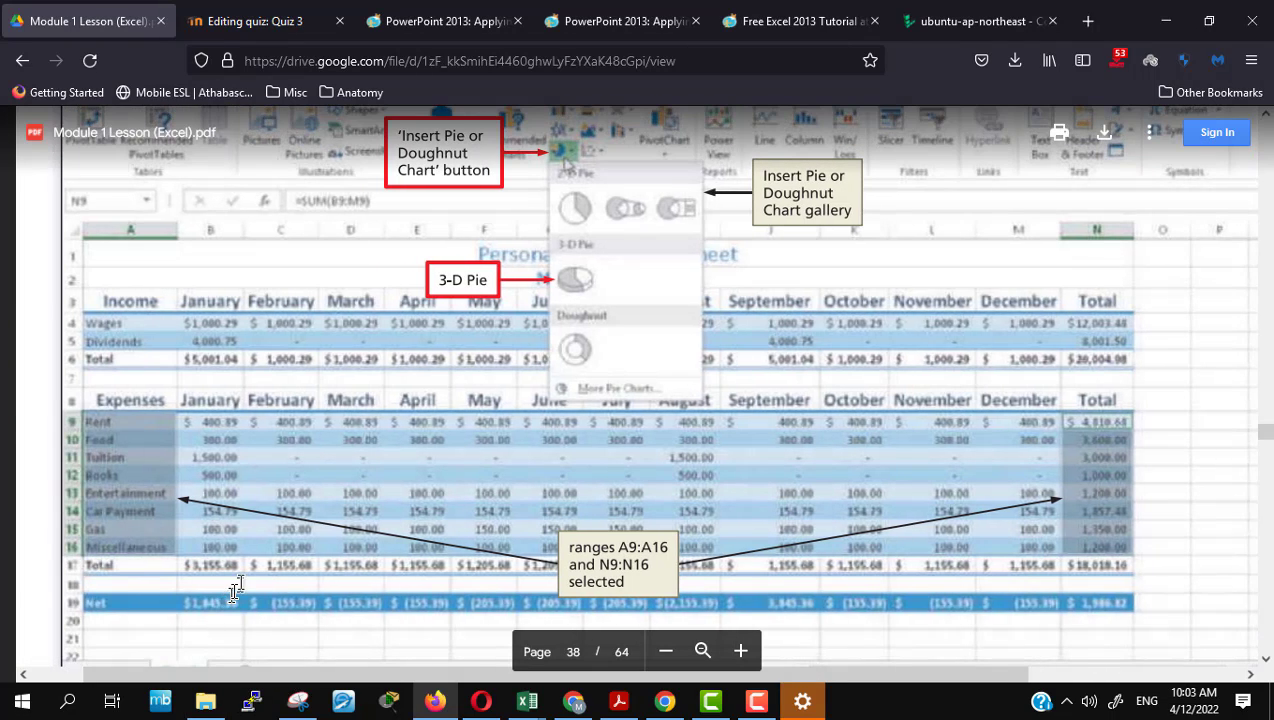
mouse_move(549, 706)
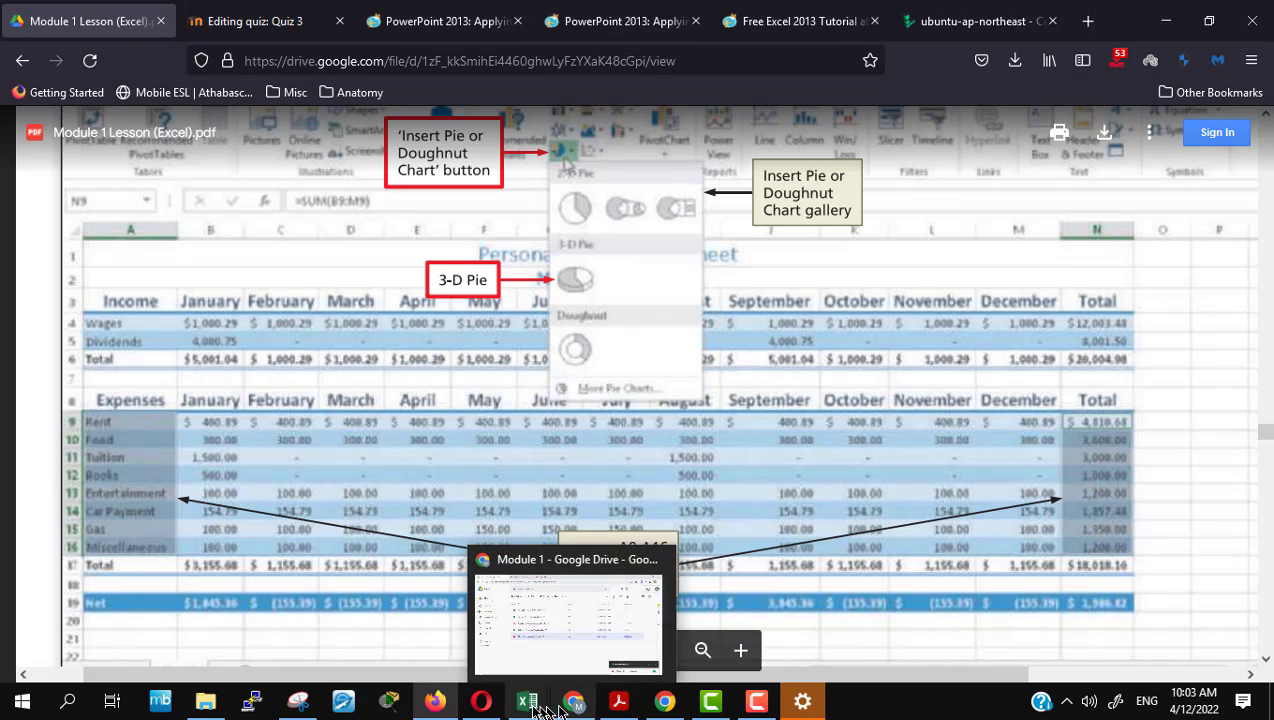
left_click(595, 647)
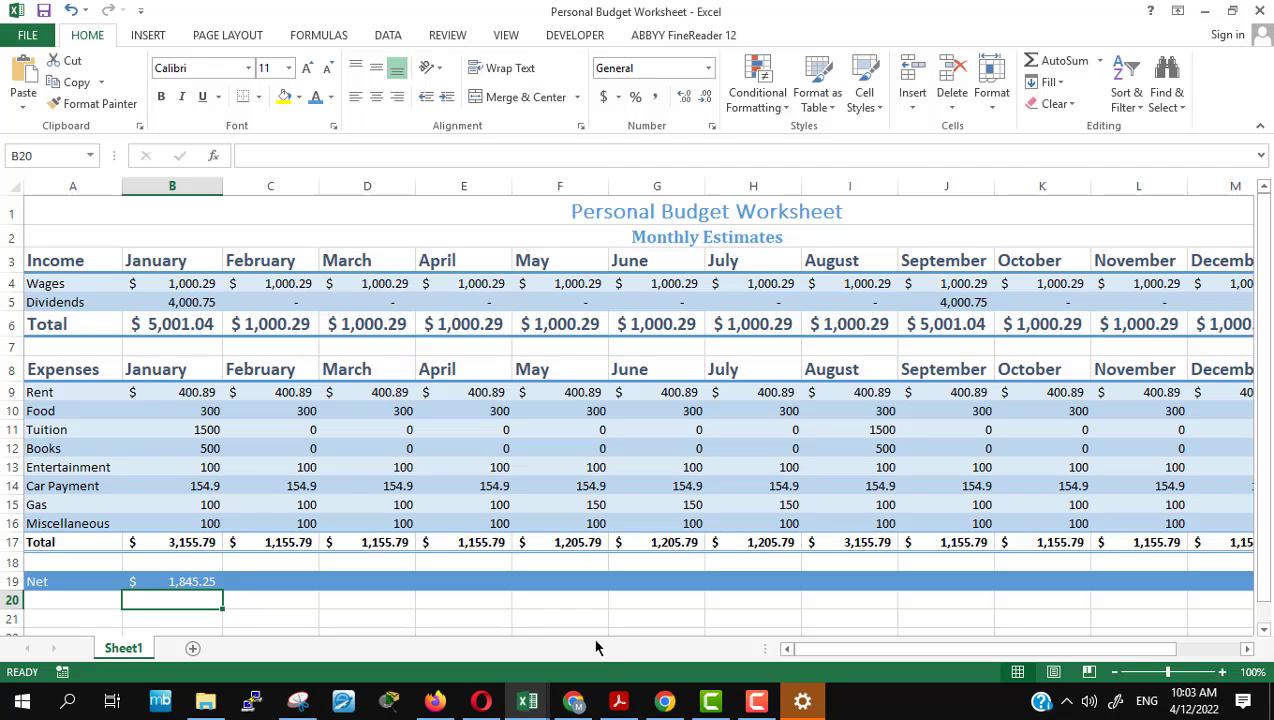
Step: Check January's expense total formula, then minimize the lesson PDF to leave the worksheet in front
left_click(171, 547)
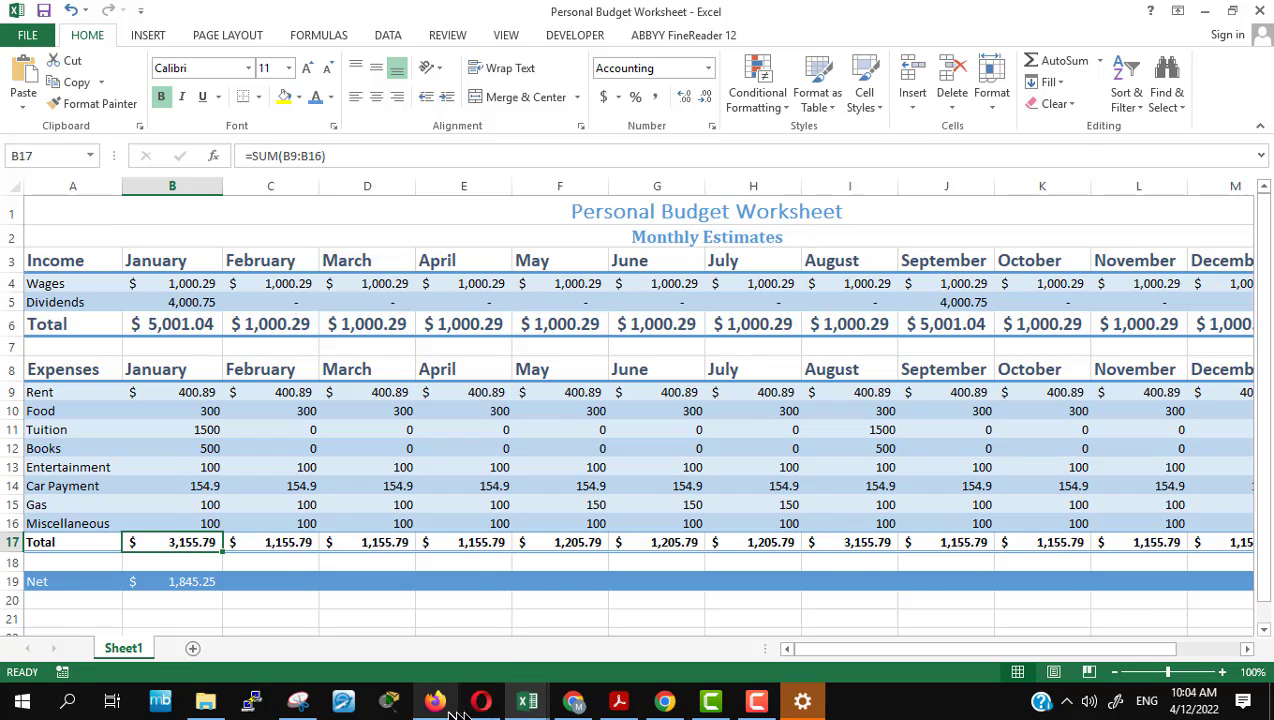
left_click(449, 711)
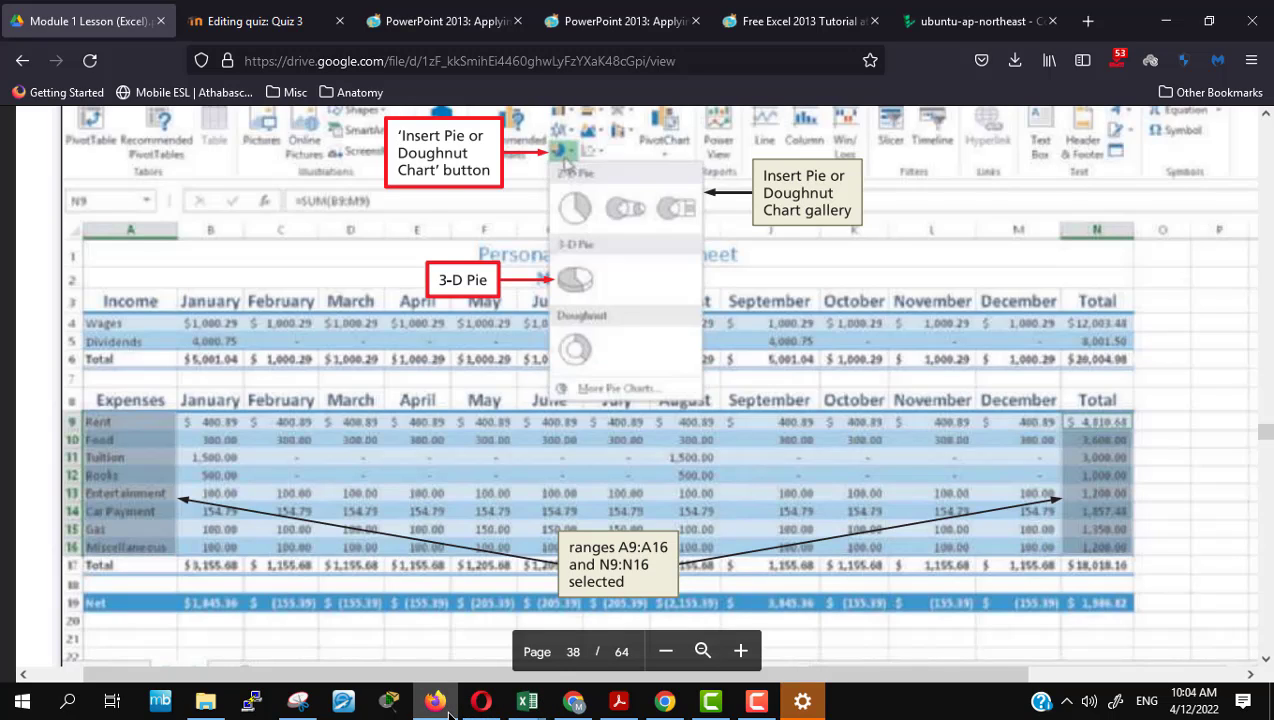
left_click(449, 711)
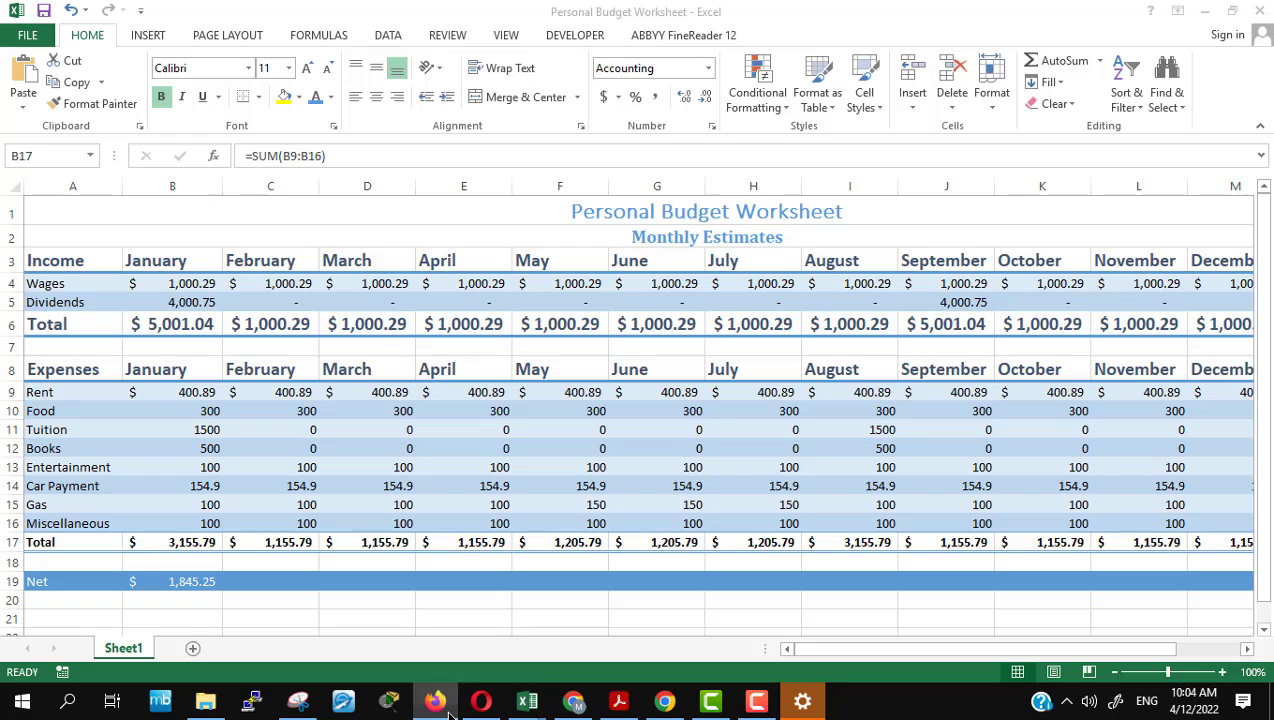
left_click(449, 711)
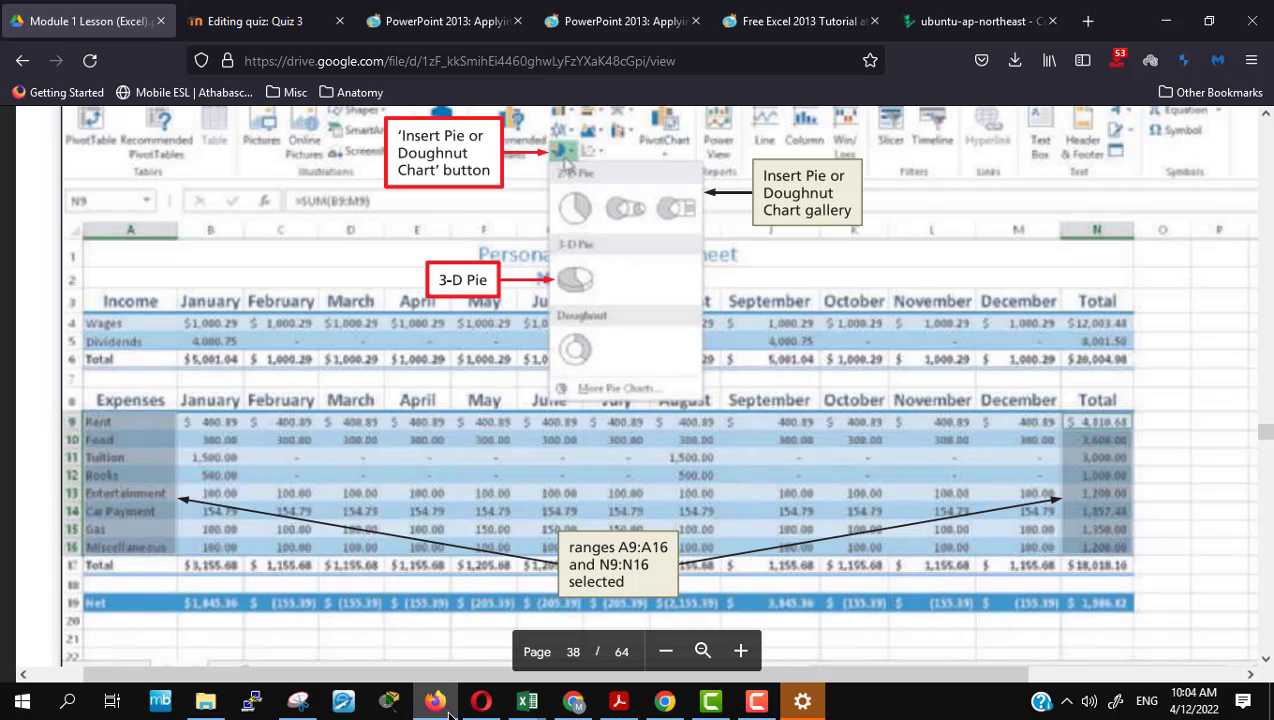
left_click(449, 715)
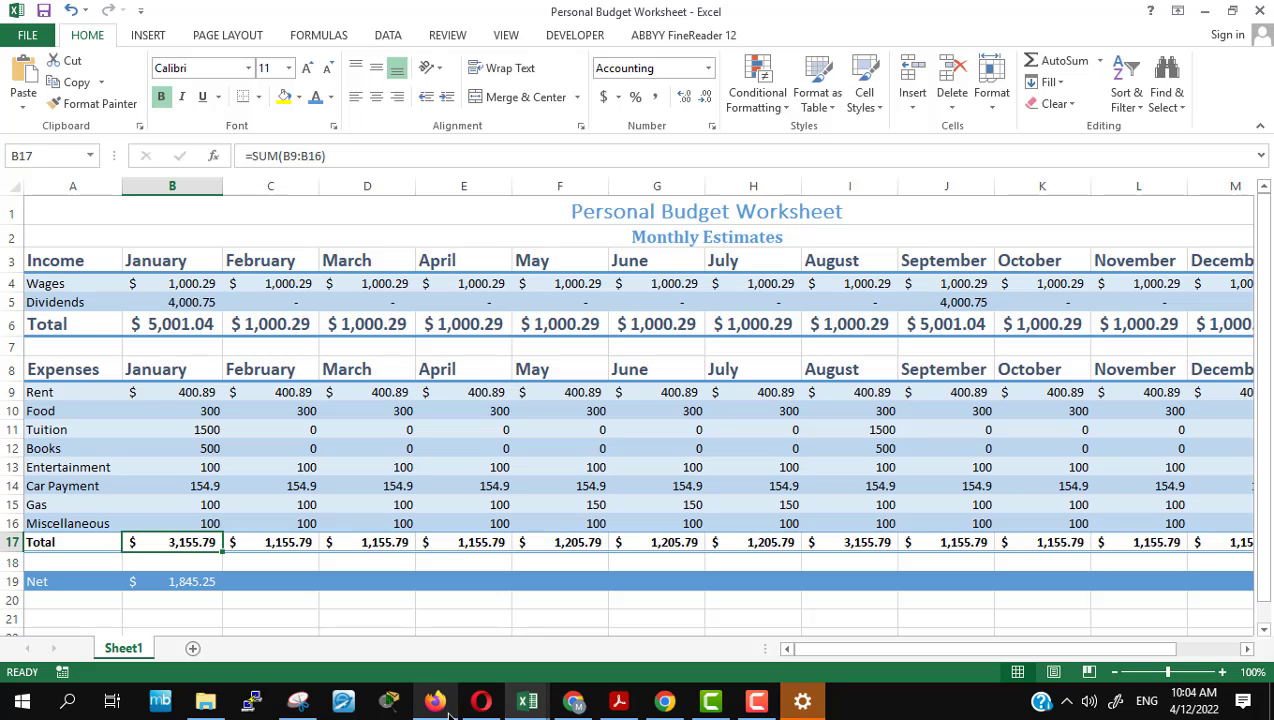
left_click(449, 714)
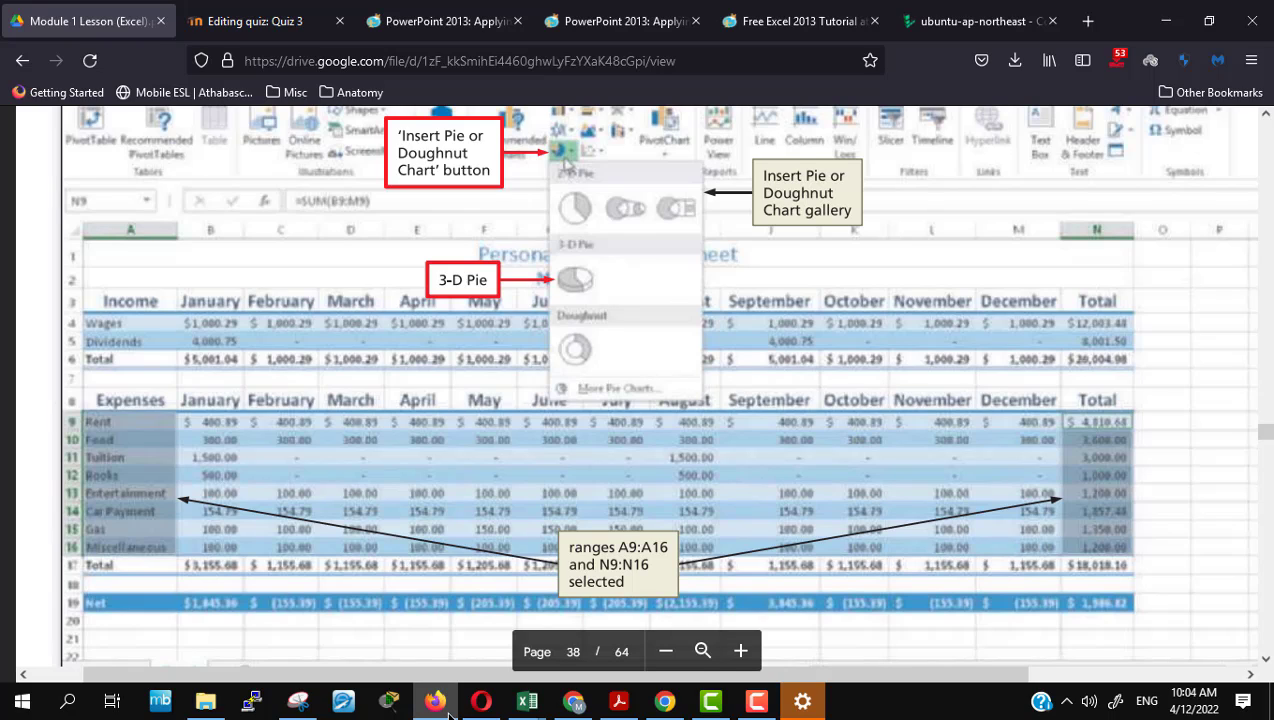
left_click(449, 715)
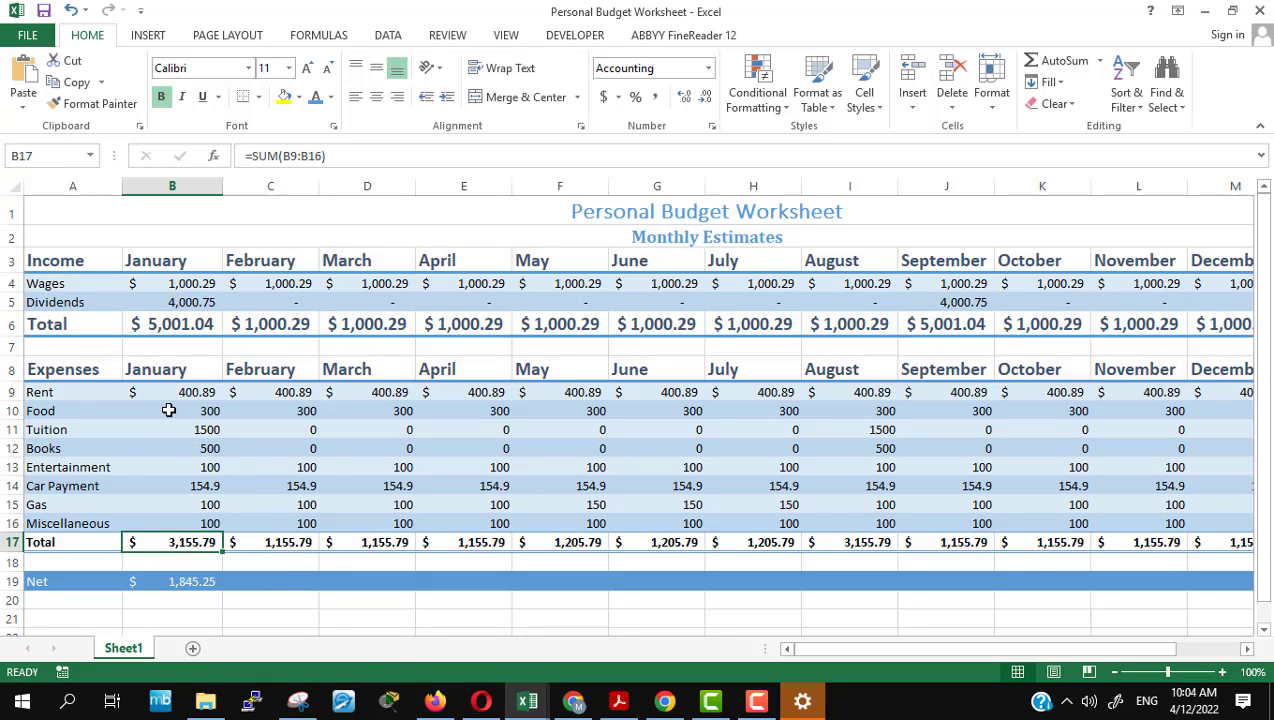
Step: Apply Comma Style to the expense amounts B10:N16, then return to the lesson PDF
mouse_move(169, 411)
left_mouse_down()
mouse_move(270, 527)
mouse_move(340, 523)
left_mouse_up()
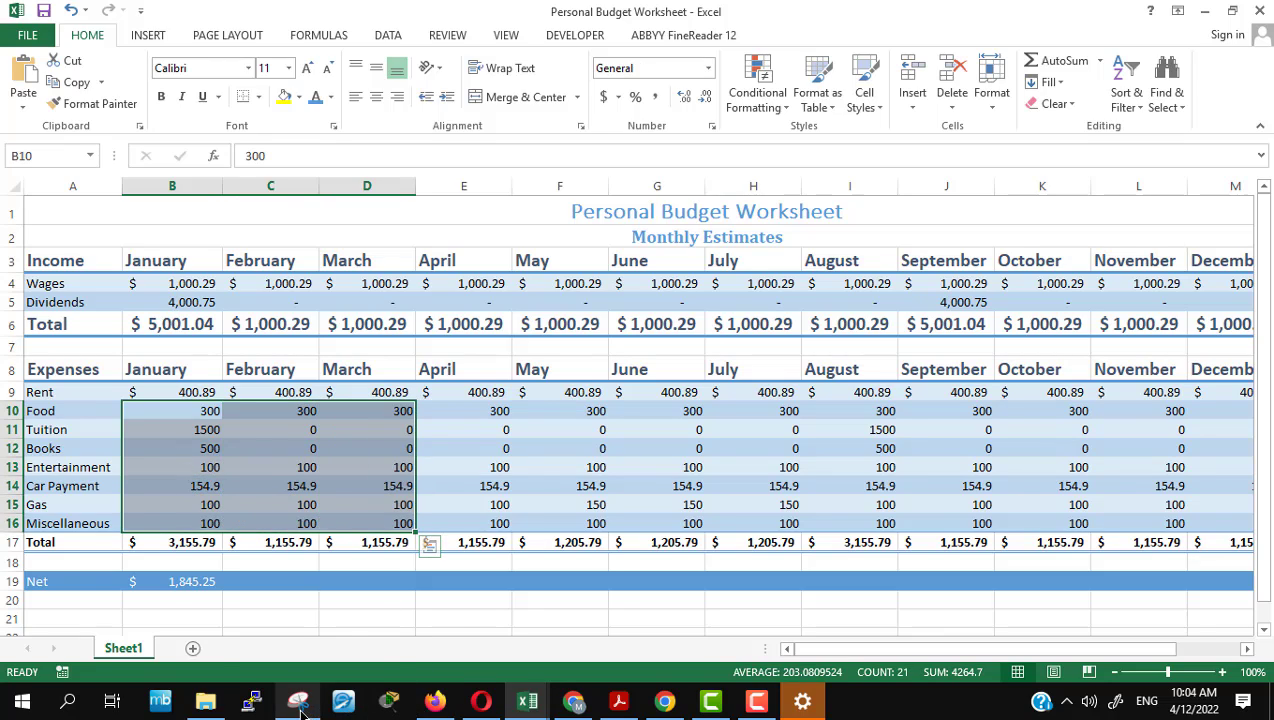
mouse_move(527, 700)
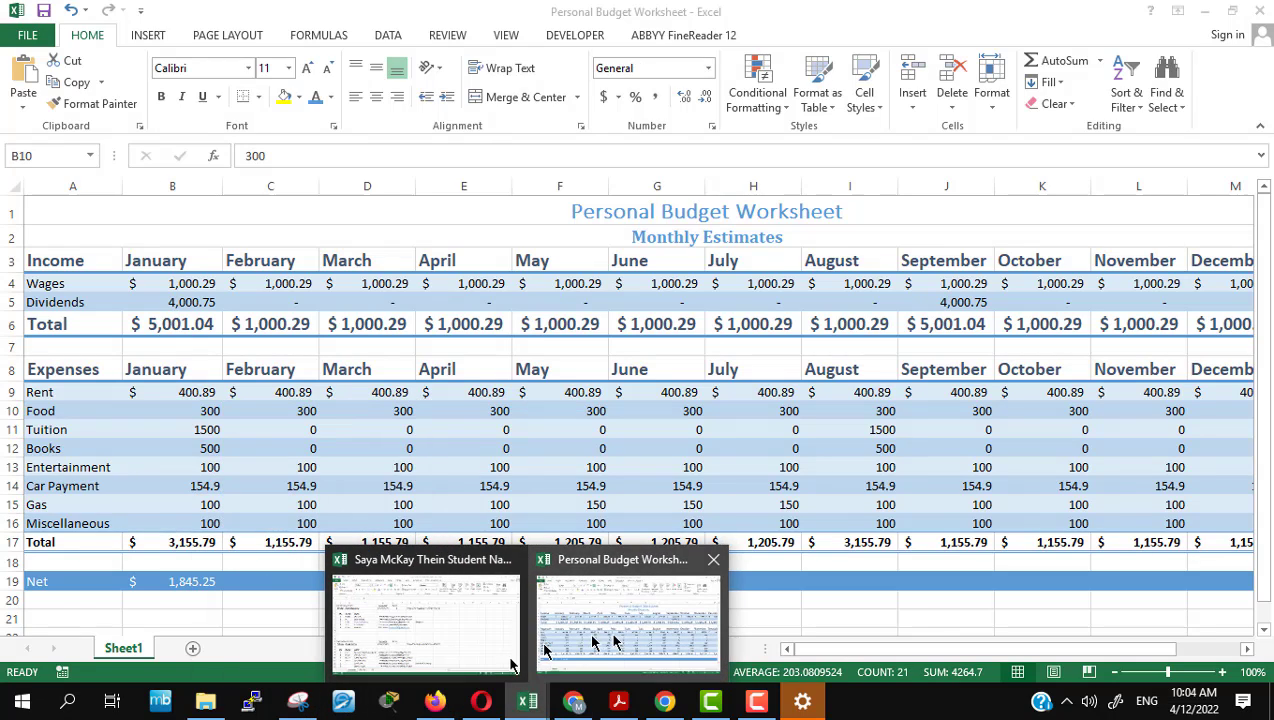
mouse_move(460, 657)
left_click(437, 704)
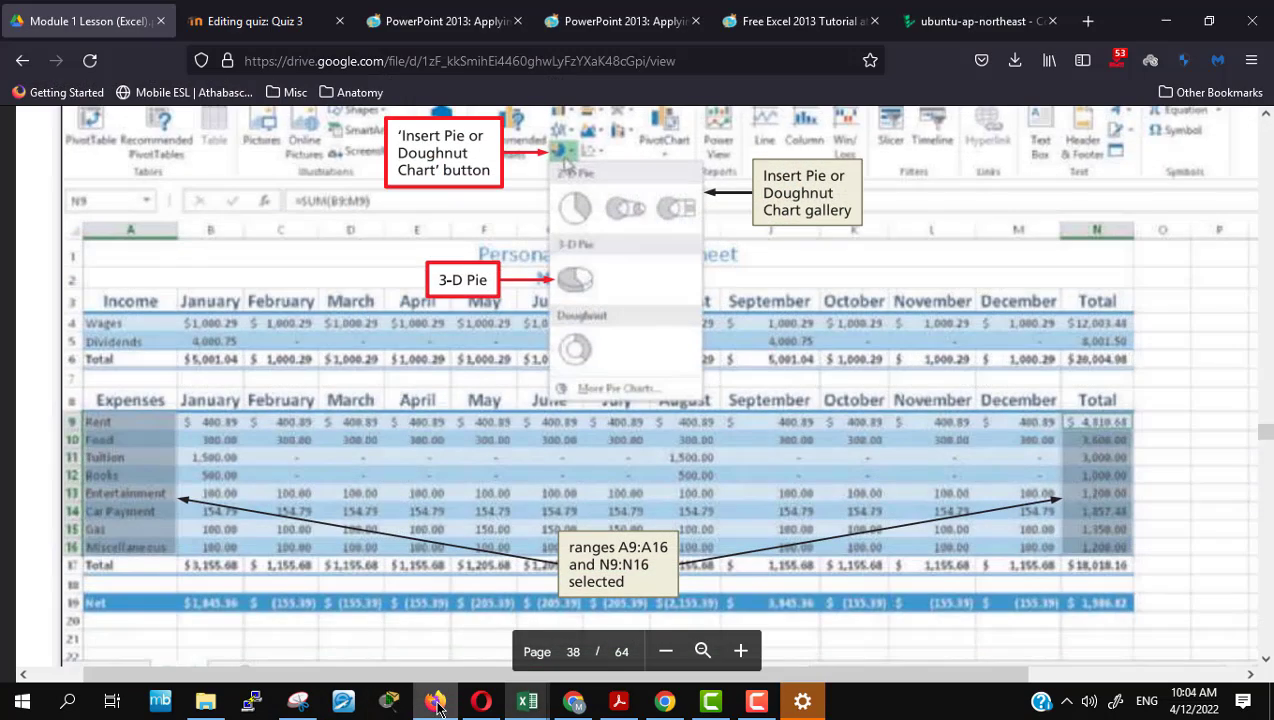
left_click(437, 704)
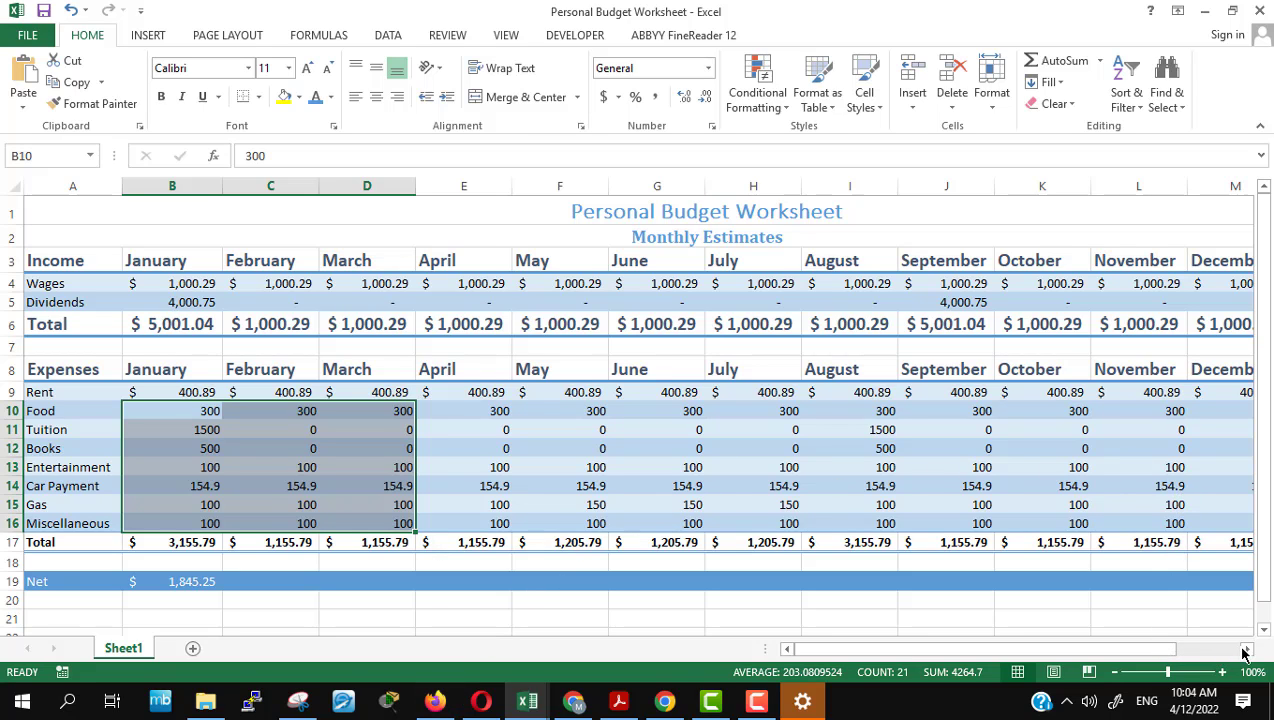
left_click(1245, 651)
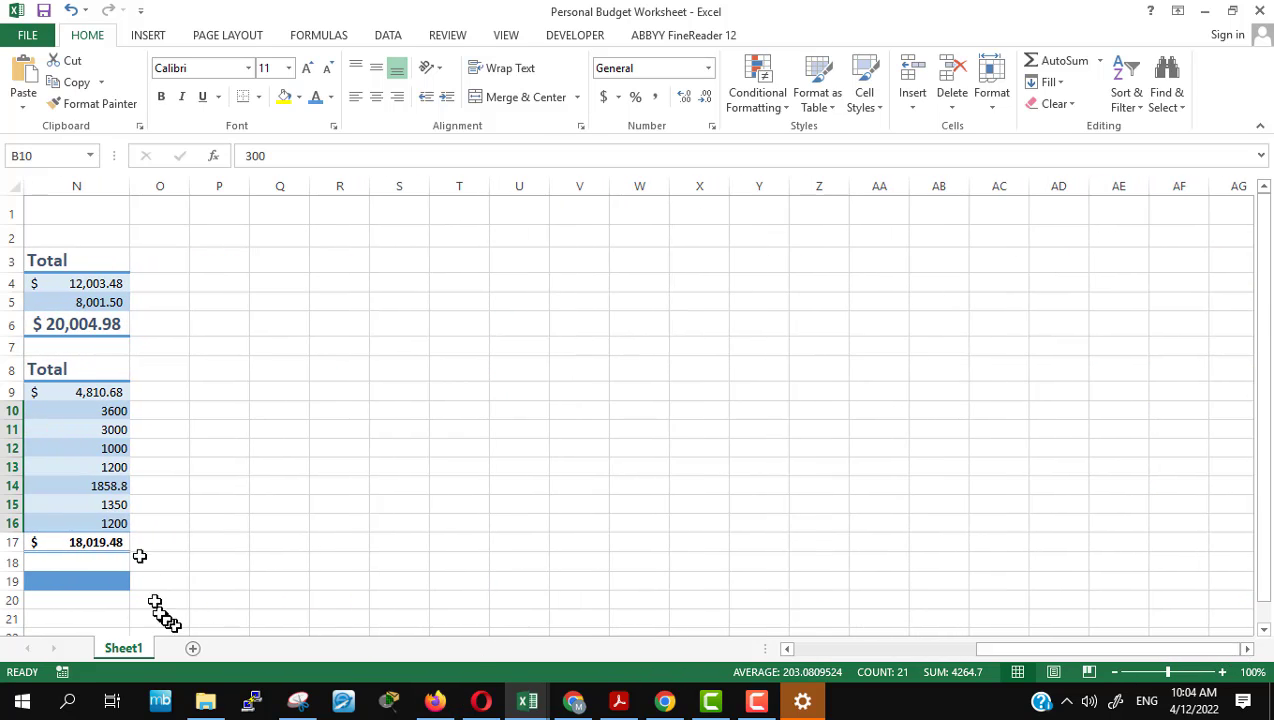
left_click(125, 523, "shift")
left_click_drag(1024, 650, 968, 665)
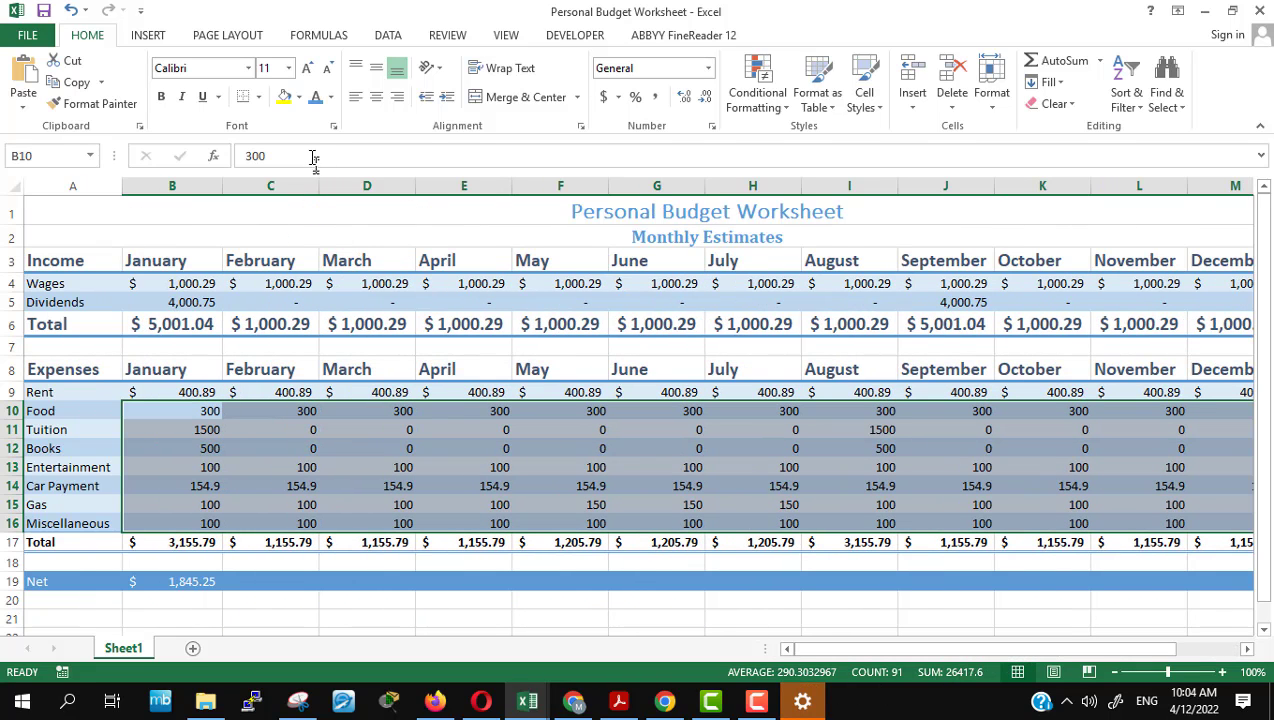
left_click(655, 101)
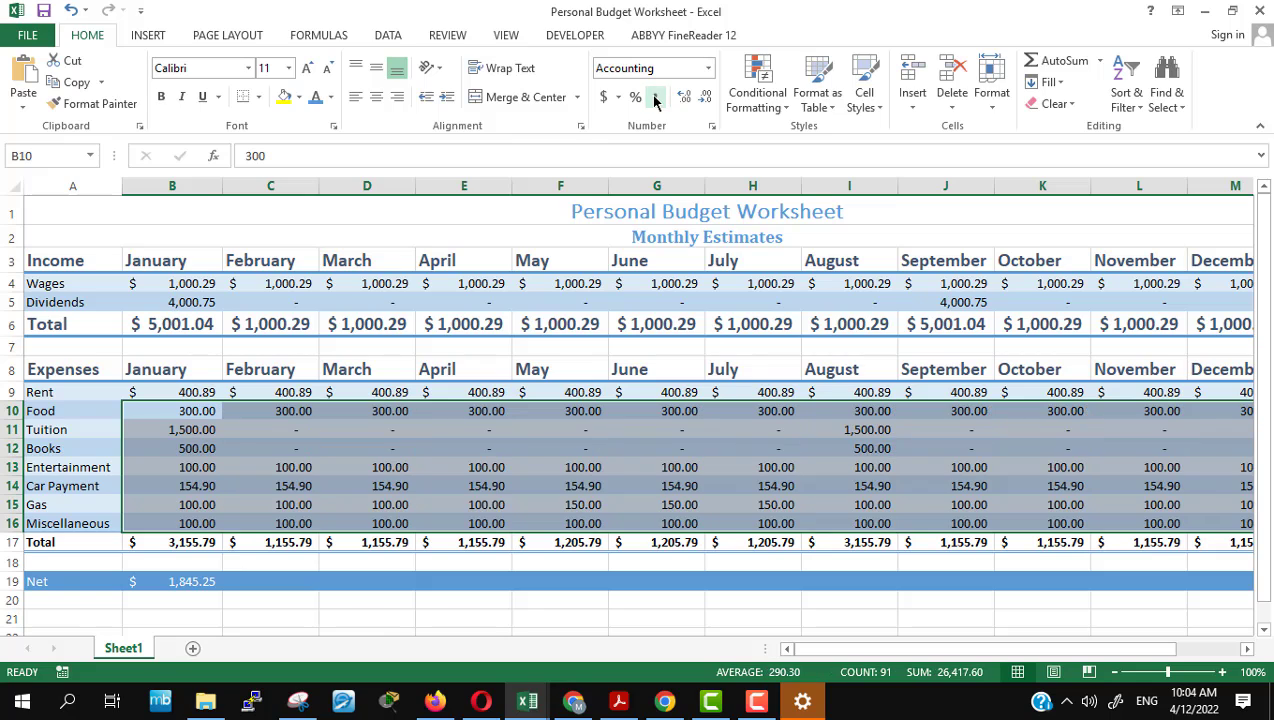
left_click(314, 616)
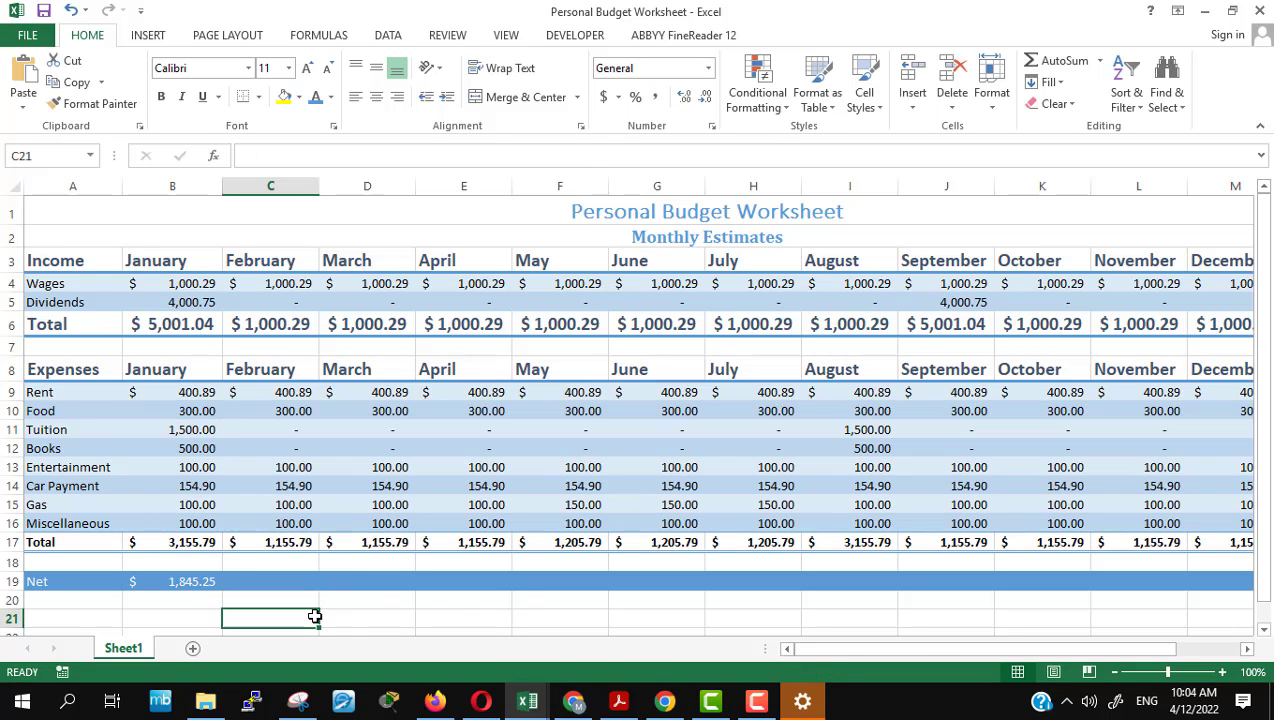
key("alt+Tab")
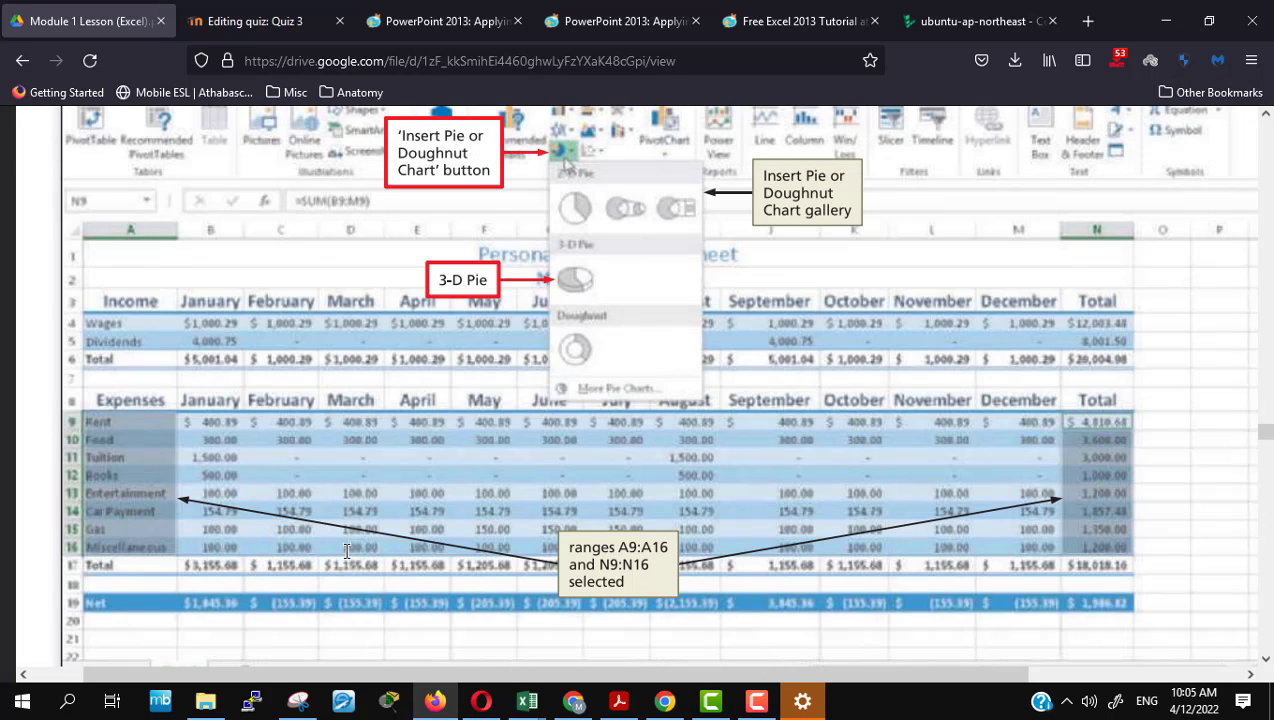
Step: Change January's Car Payment in B14 to 154.79
key("alt+Tab")
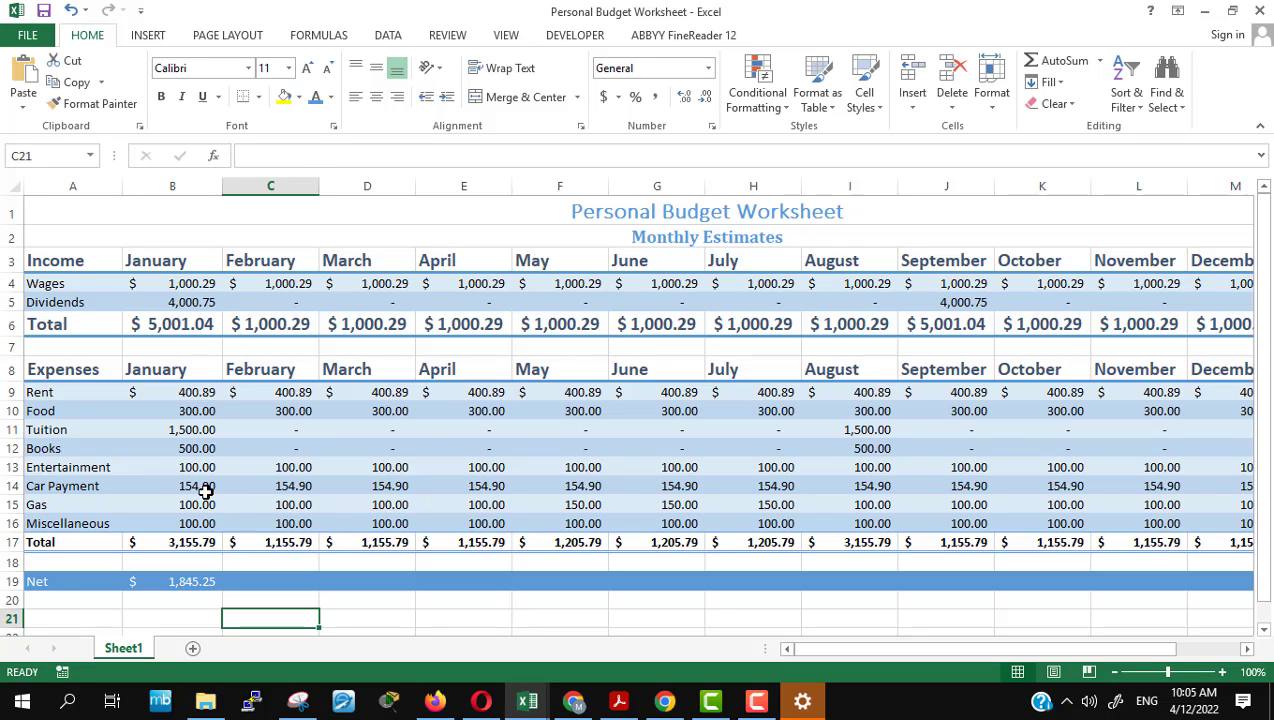
left_click(205, 490)
left_click(376, 163)
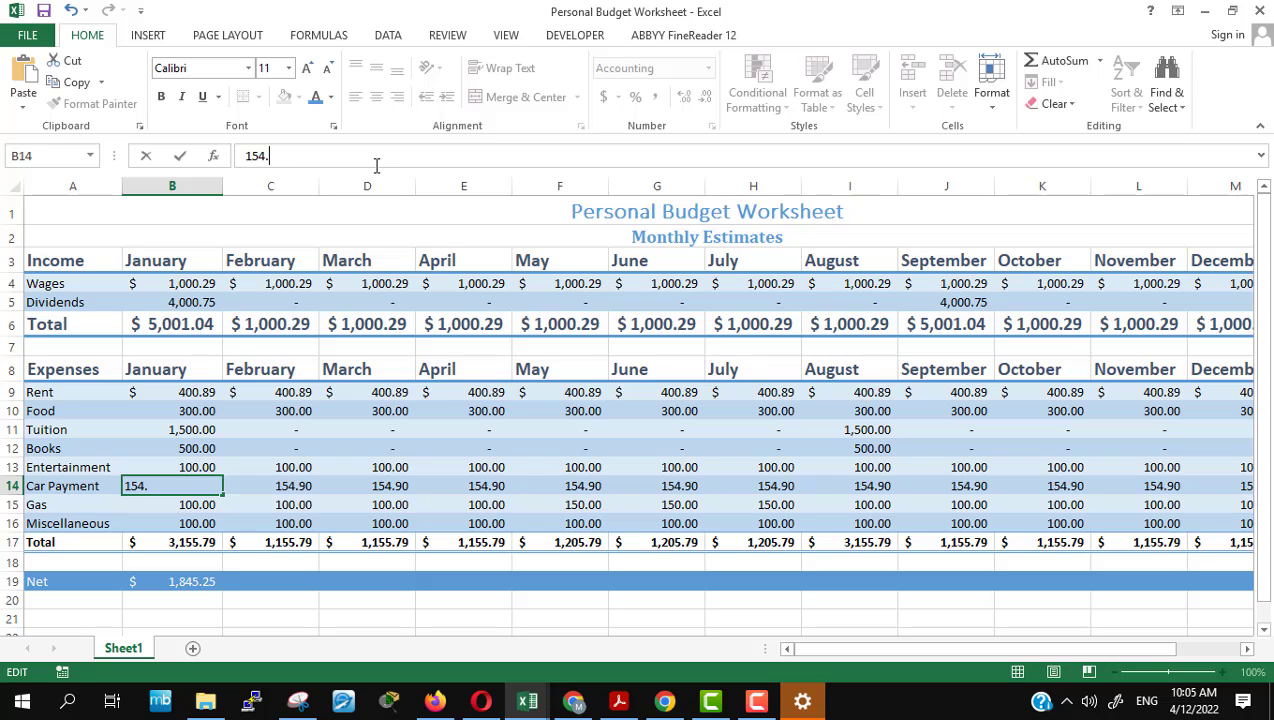
type("79")
key("Return")
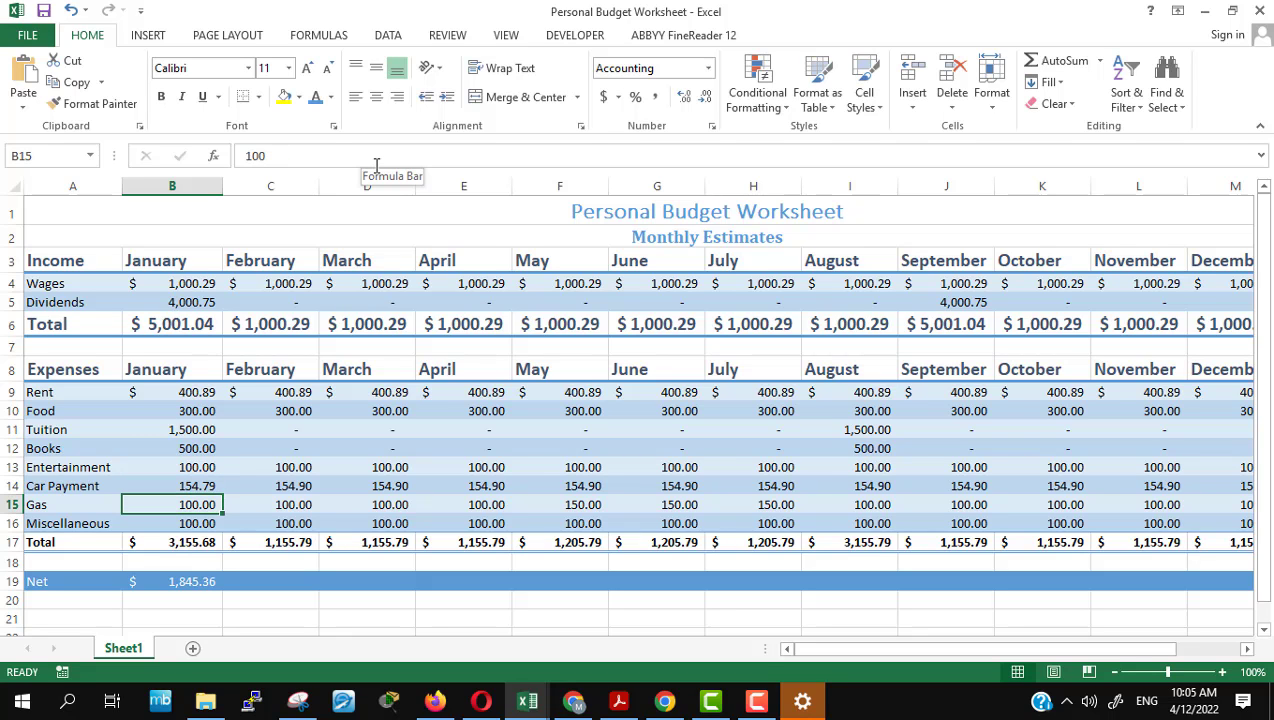
Step: Fill 154.79 across the Car Payment row from January through December
key("alt+Tab")
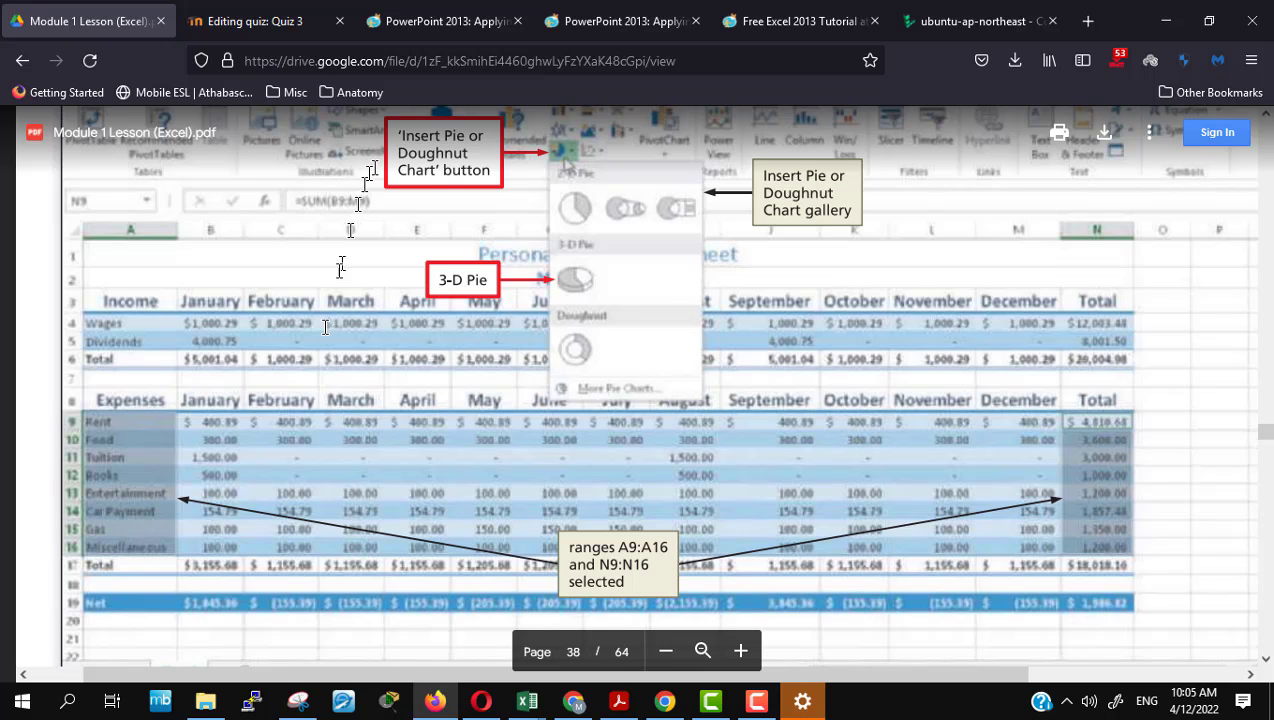
key("alt+Tab")
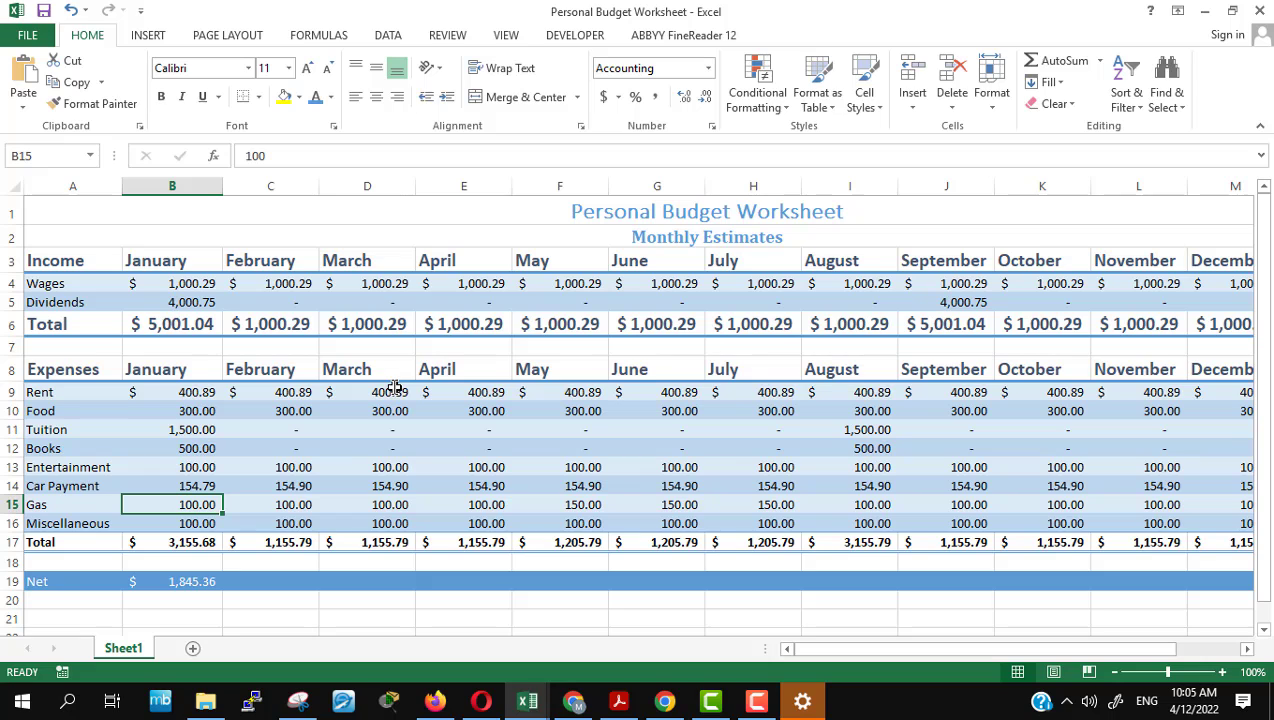
left_click(193, 487)
key("alt+Tab")
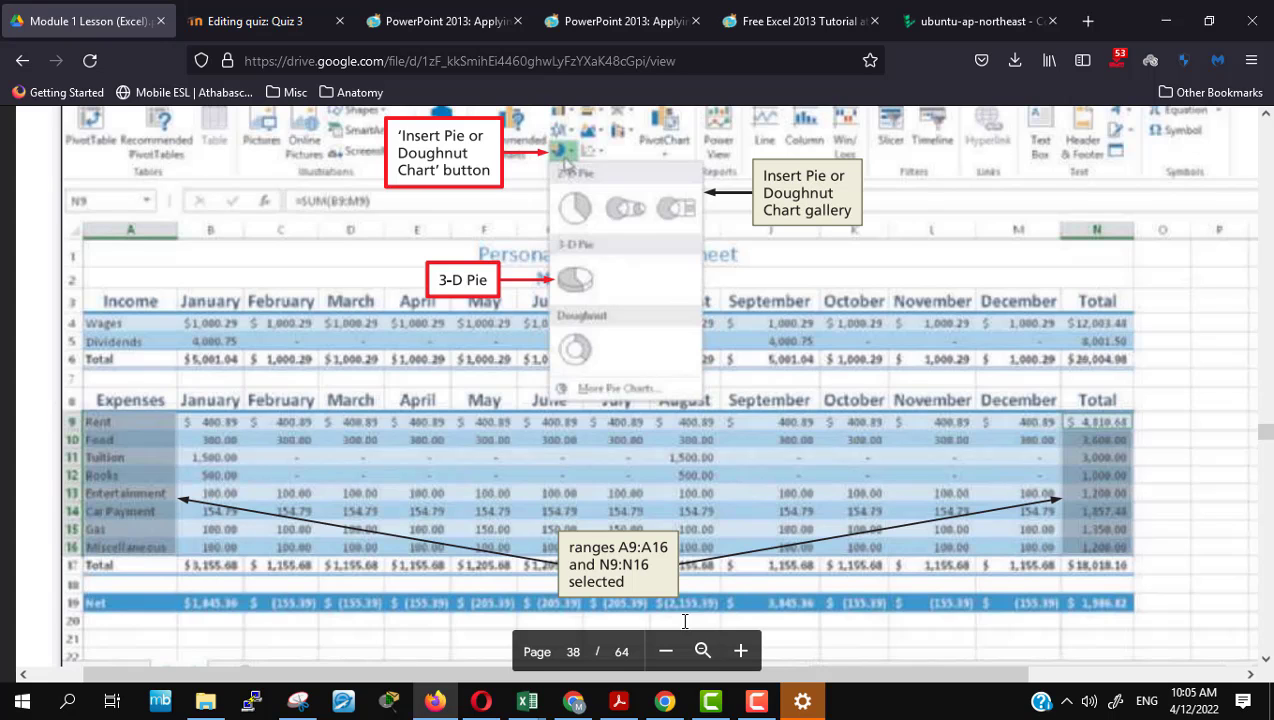
key("alt+Tab")
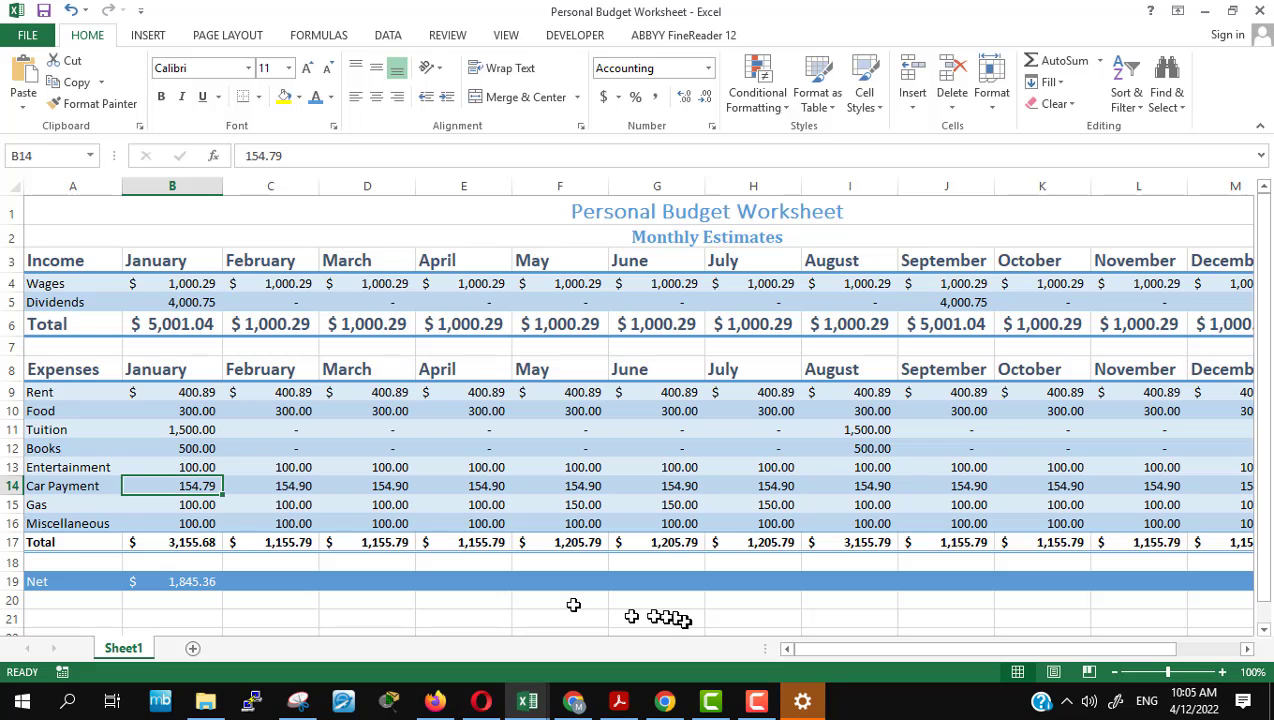
left_click_drag(952, 649, 985, 649)
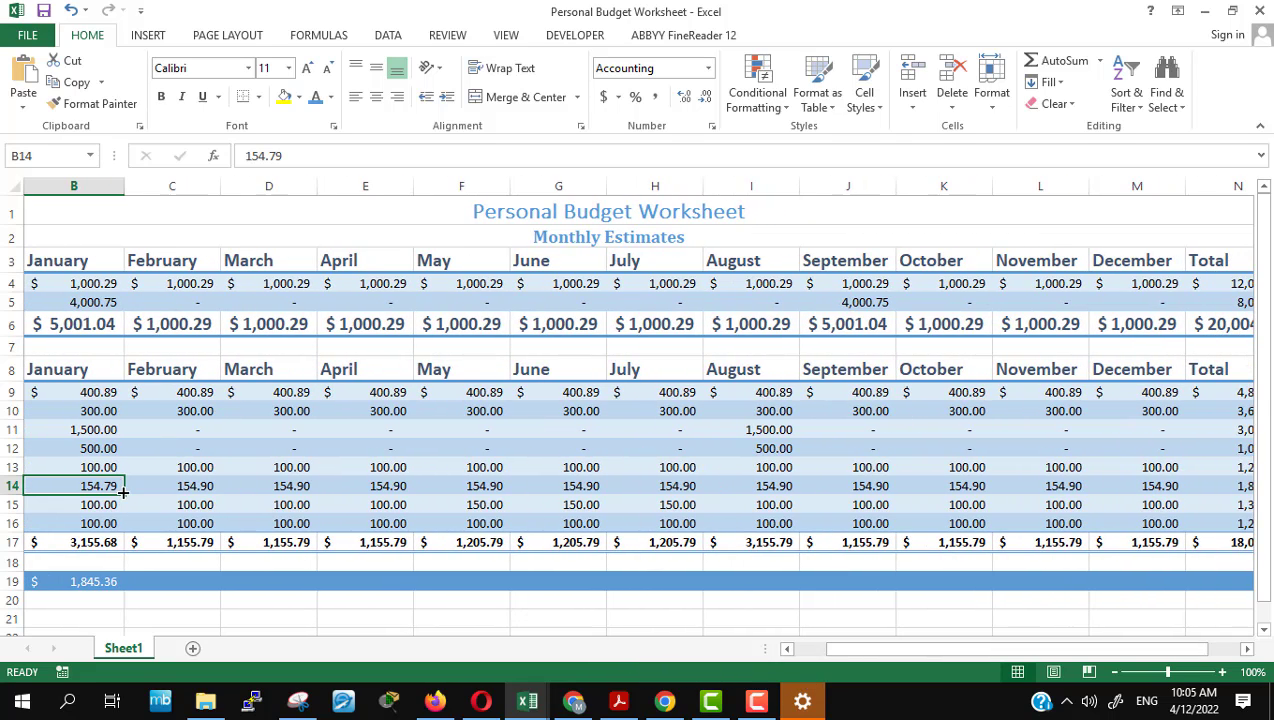
mouse_move(125, 494)
left_mouse_down()
mouse_move(1211, 485)
mouse_move(1180, 487)
left_mouse_up()
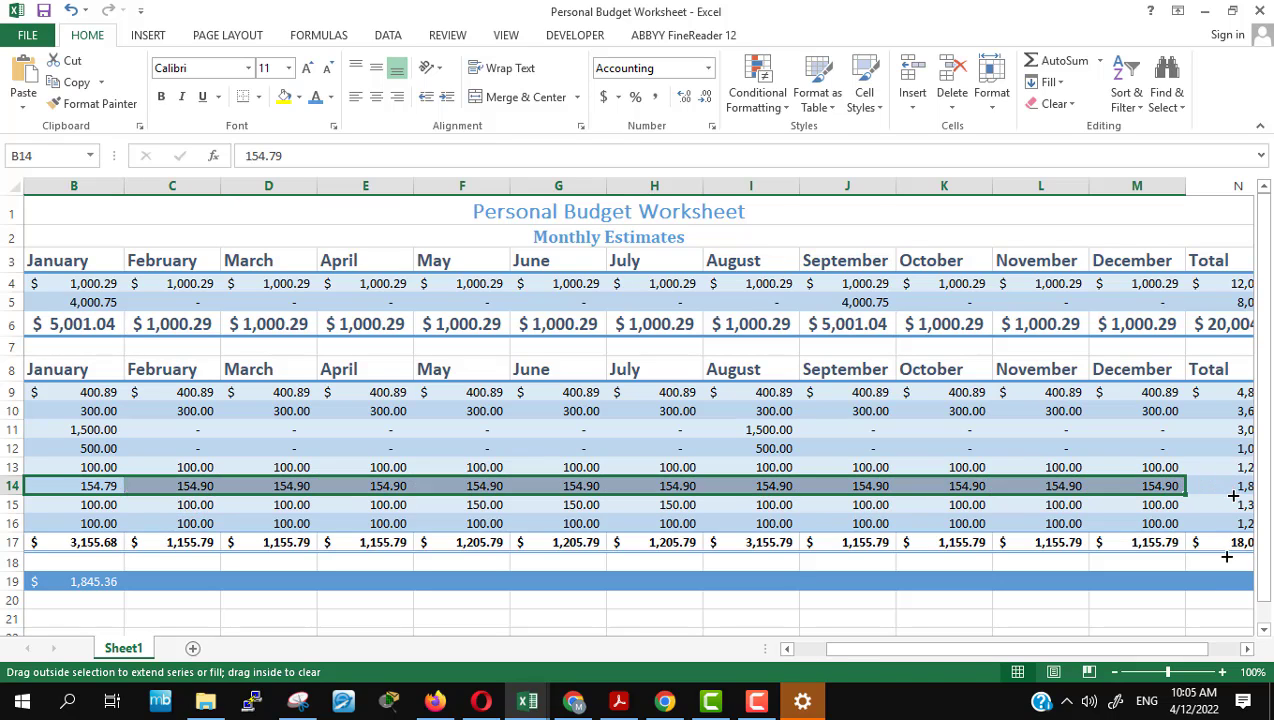
left_click(1170, 614)
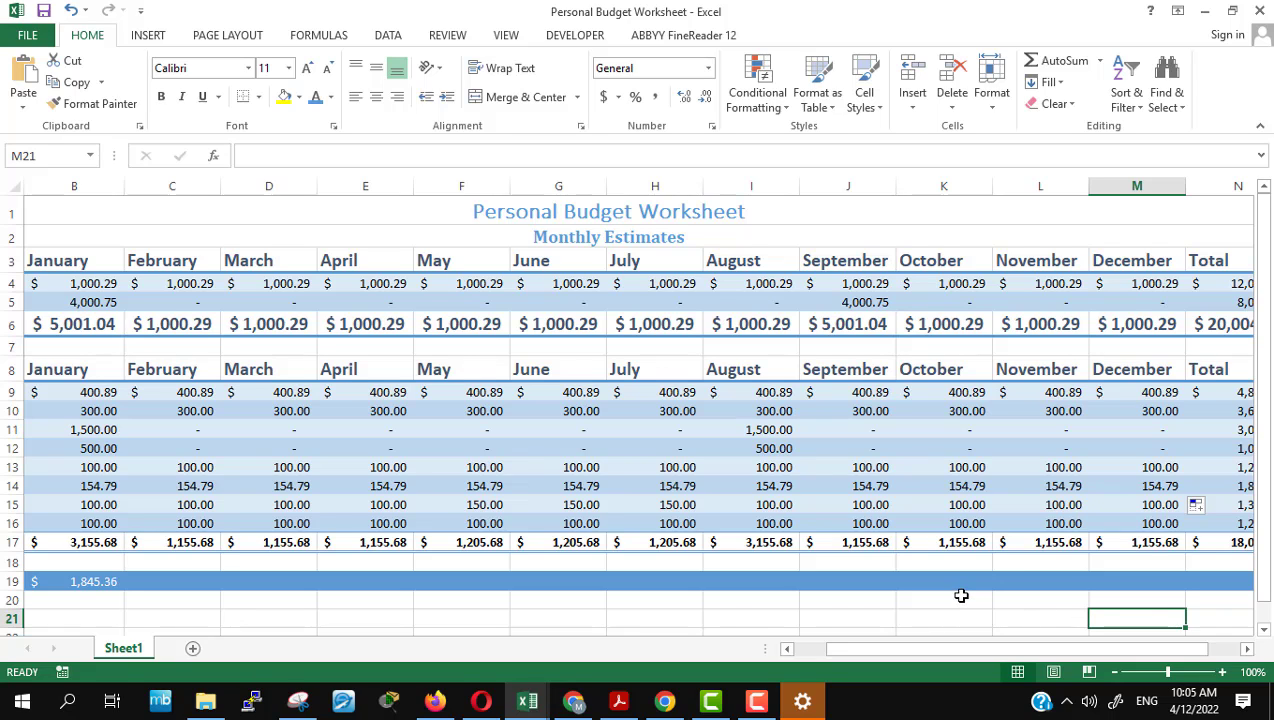
left_click(88, 582)
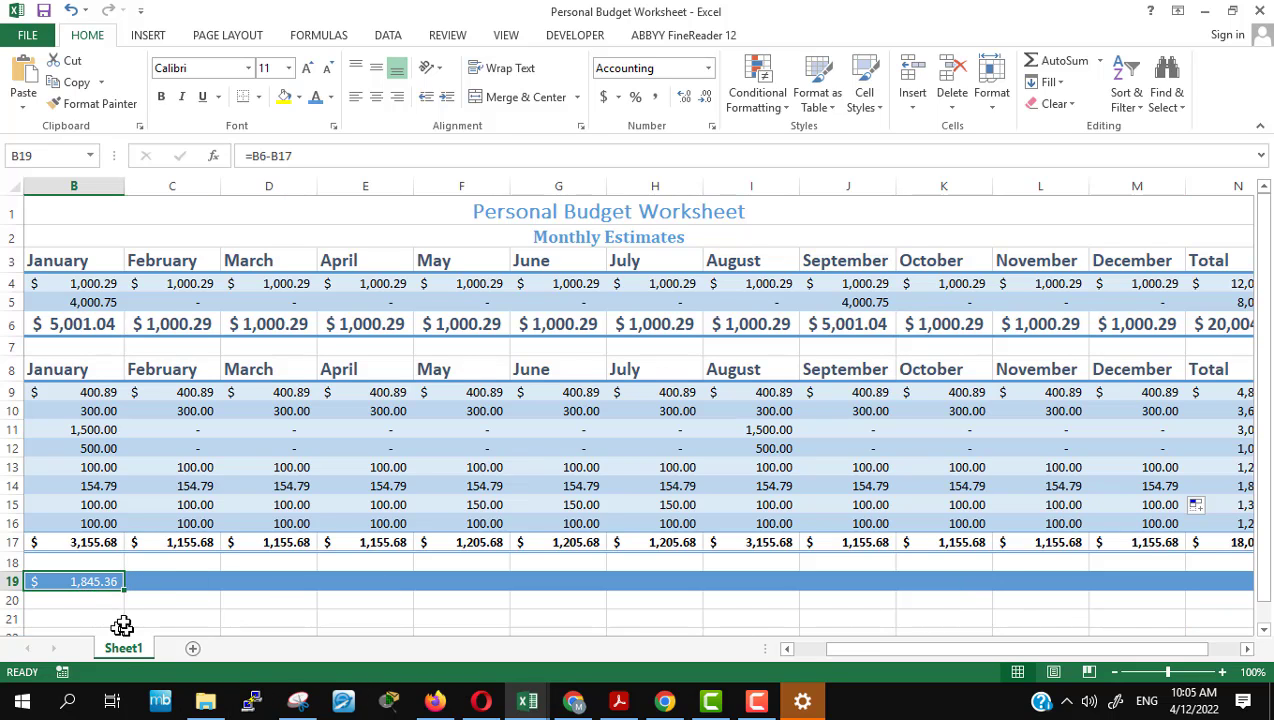
key("alt+Tab")
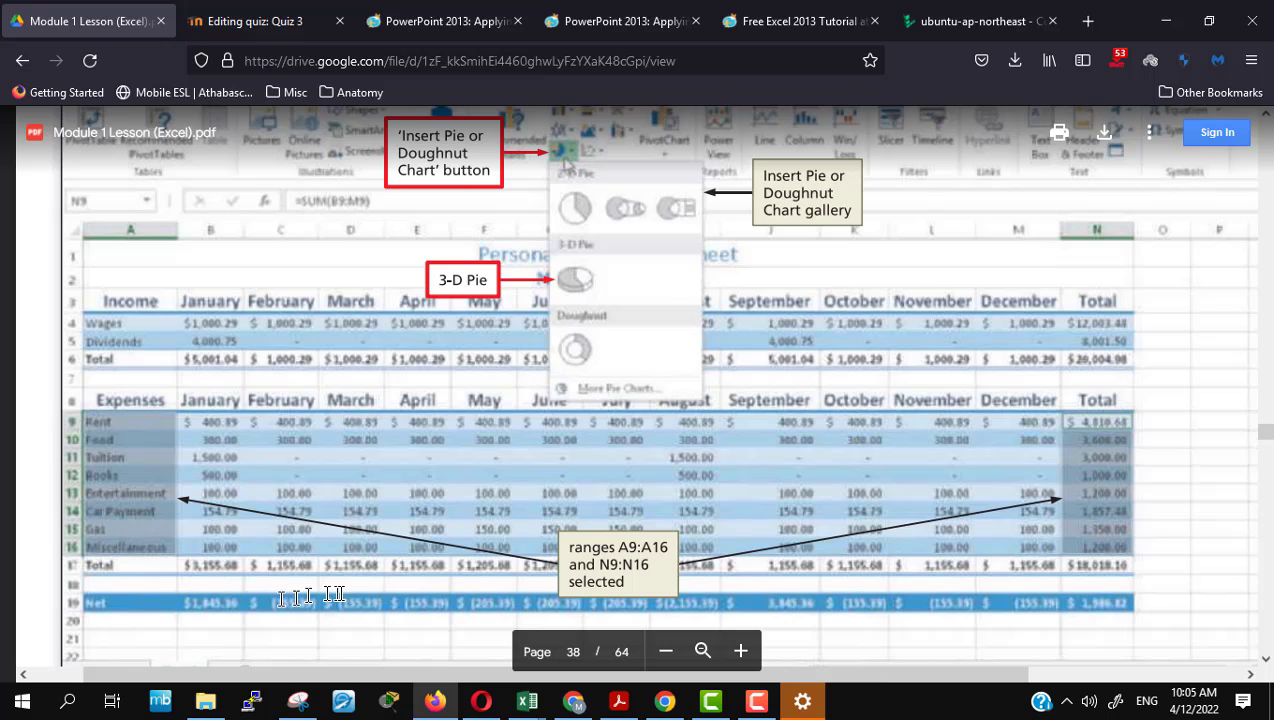
key("alt+Tab")
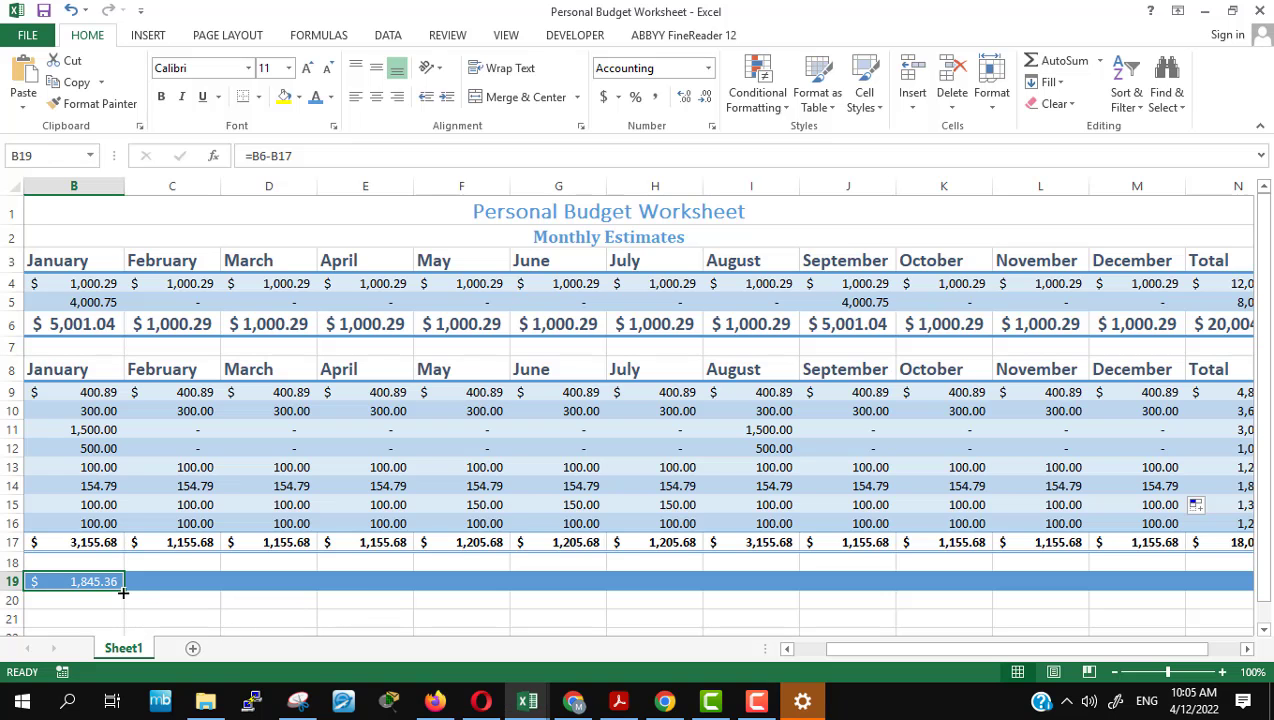
mouse_move(125, 589)
left_mouse_down()
mouse_move(1266, 593)
mouse_move(1176, 608)
mouse_move(1193, 597)
left_mouse_up()
left_click(1088, 620)
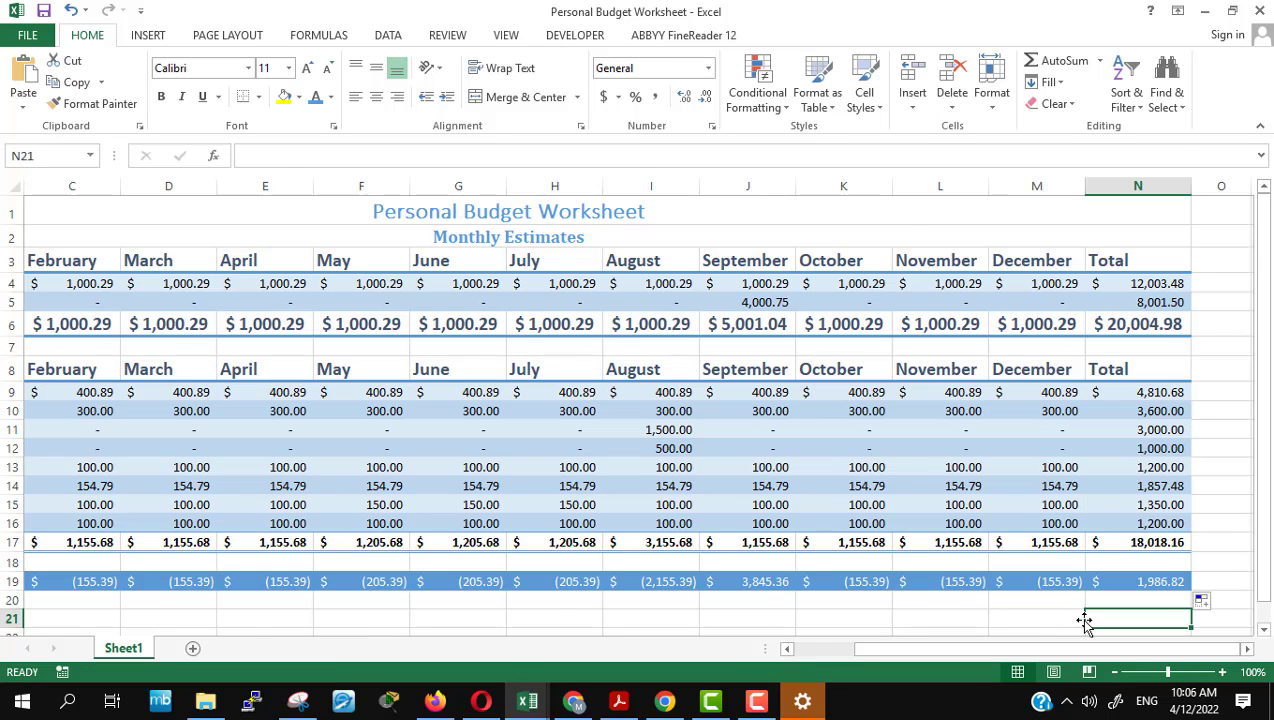
key("alt+Tab")
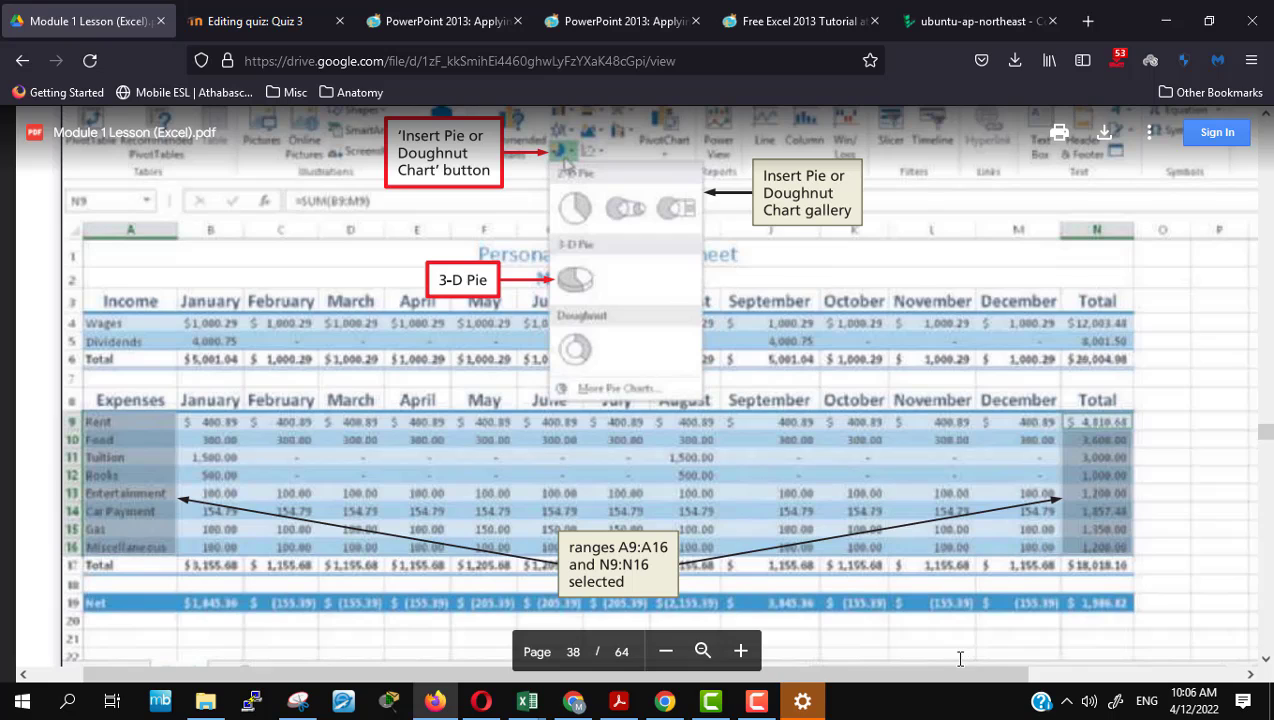
key("alt+Tab")
key("alt+Tab")
key("alt+Tab")
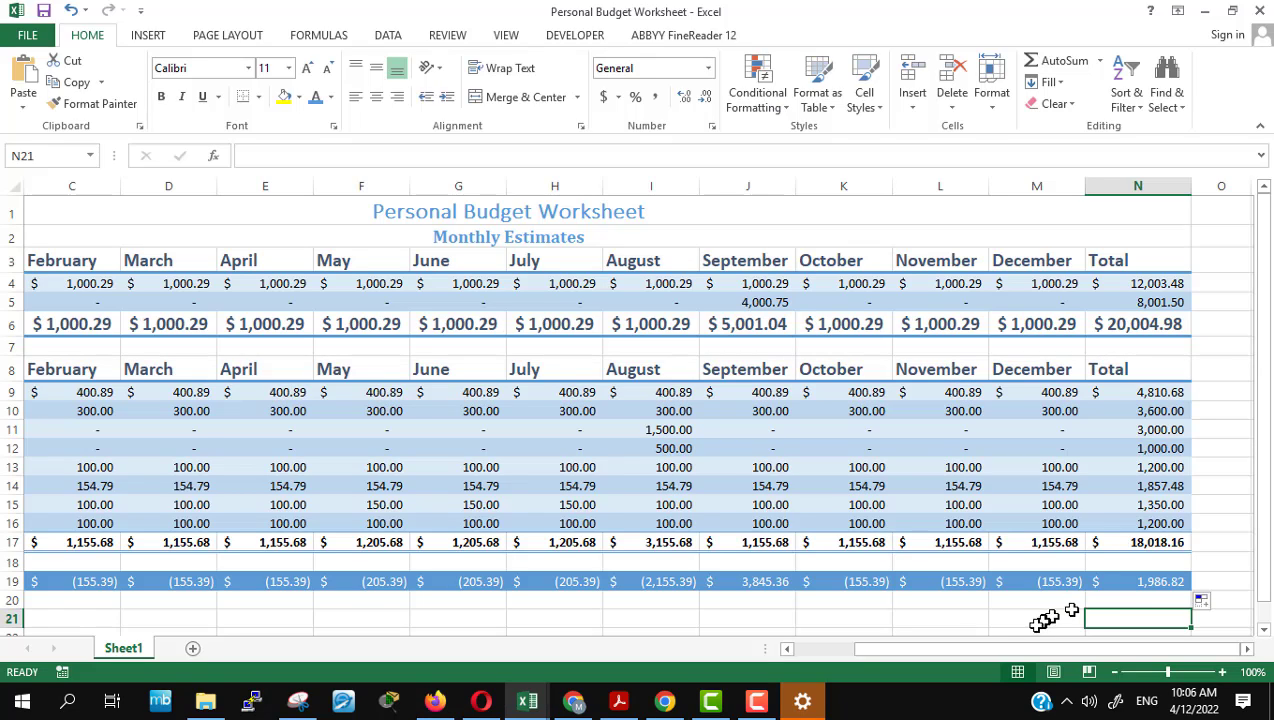
left_click_drag(1018, 649, 893, 662)
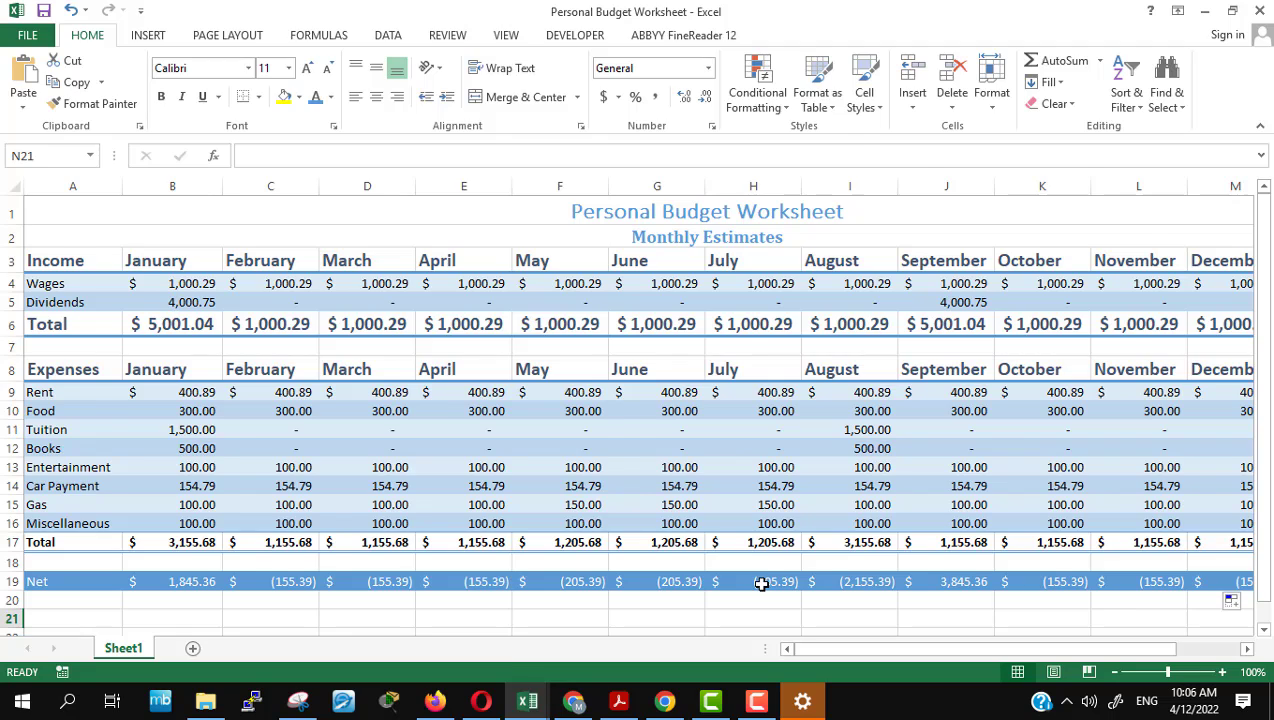
key("alt+Tab")
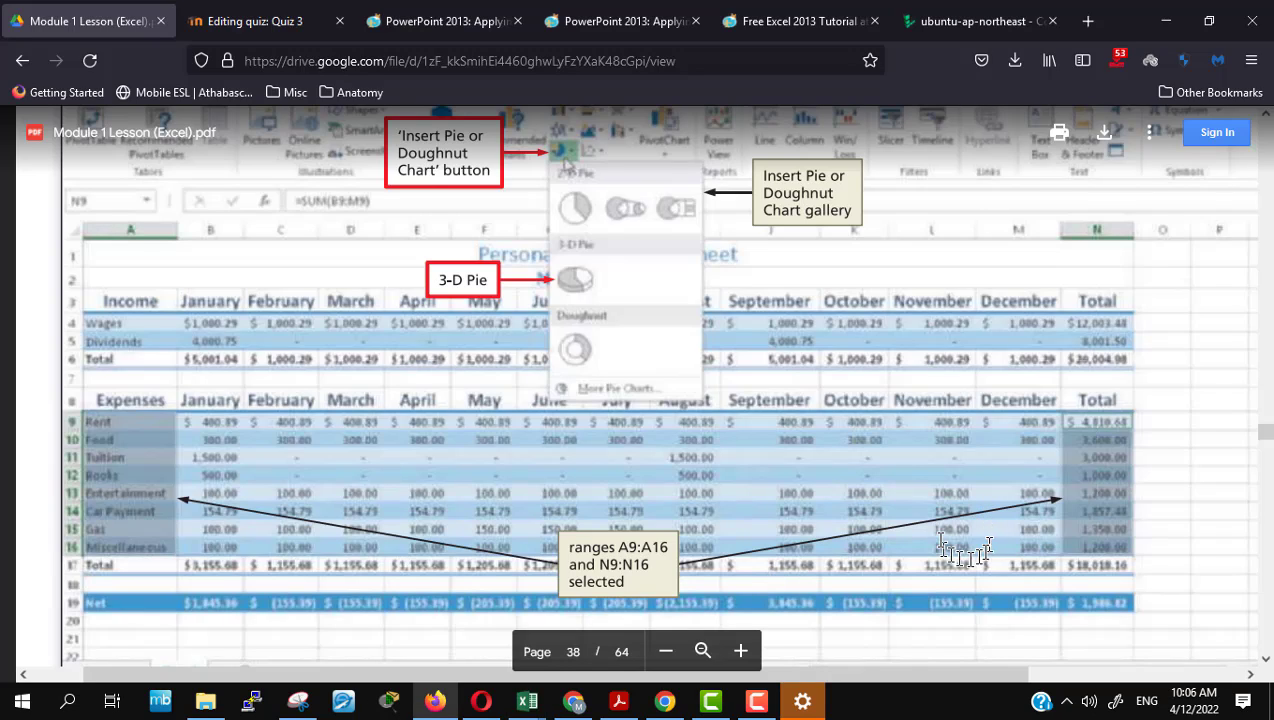
key("alt+Tab")
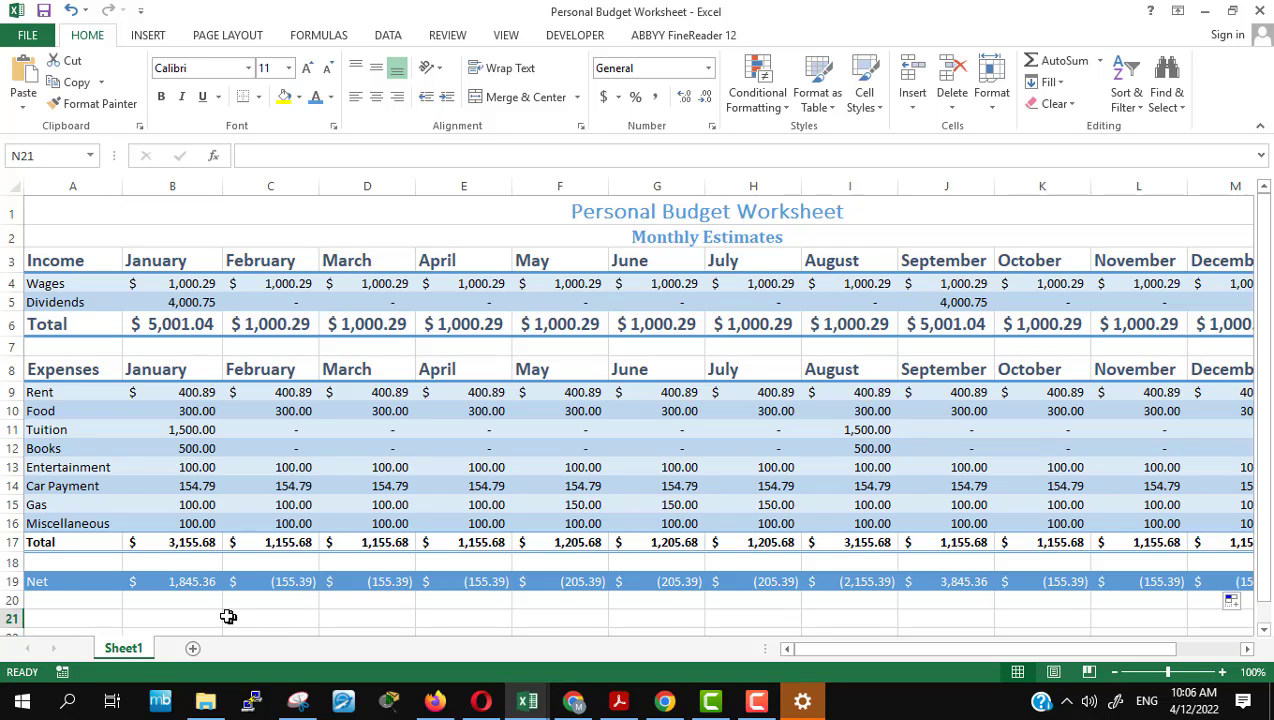
left_click(1183, 672)
scroll(725, 458, "down", 3)
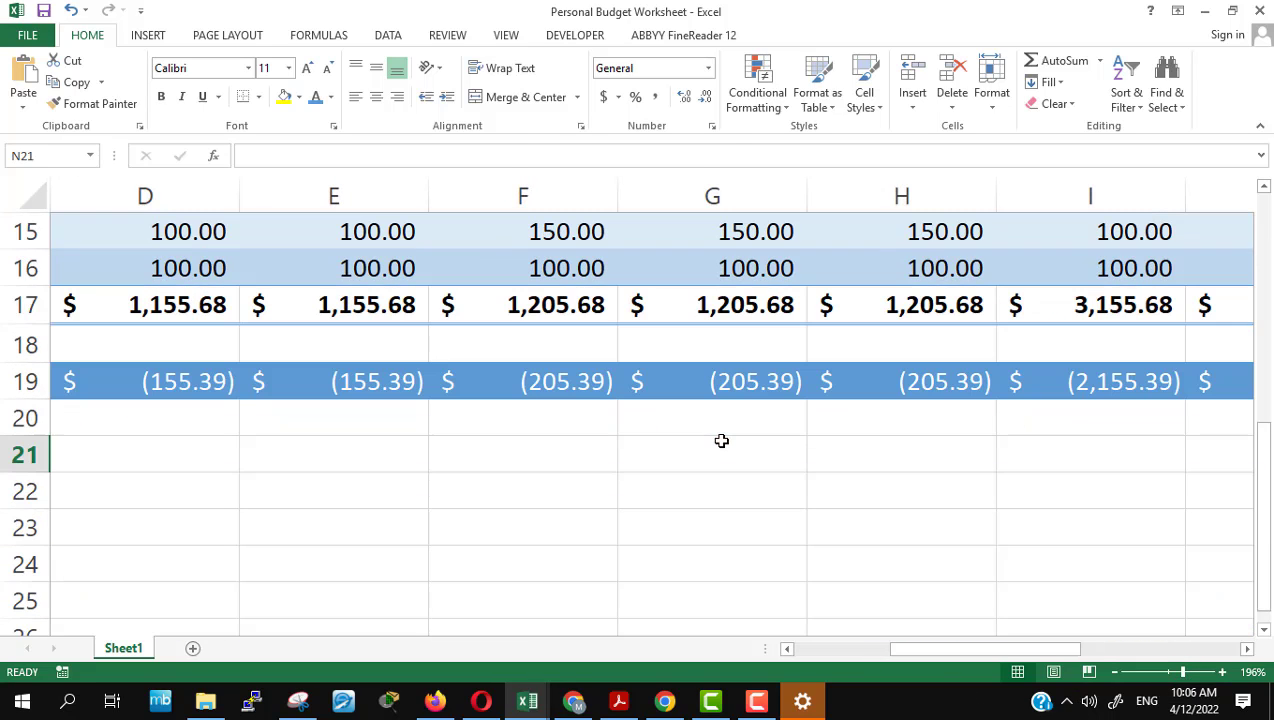
left_click_drag(882, 649, 790, 650)
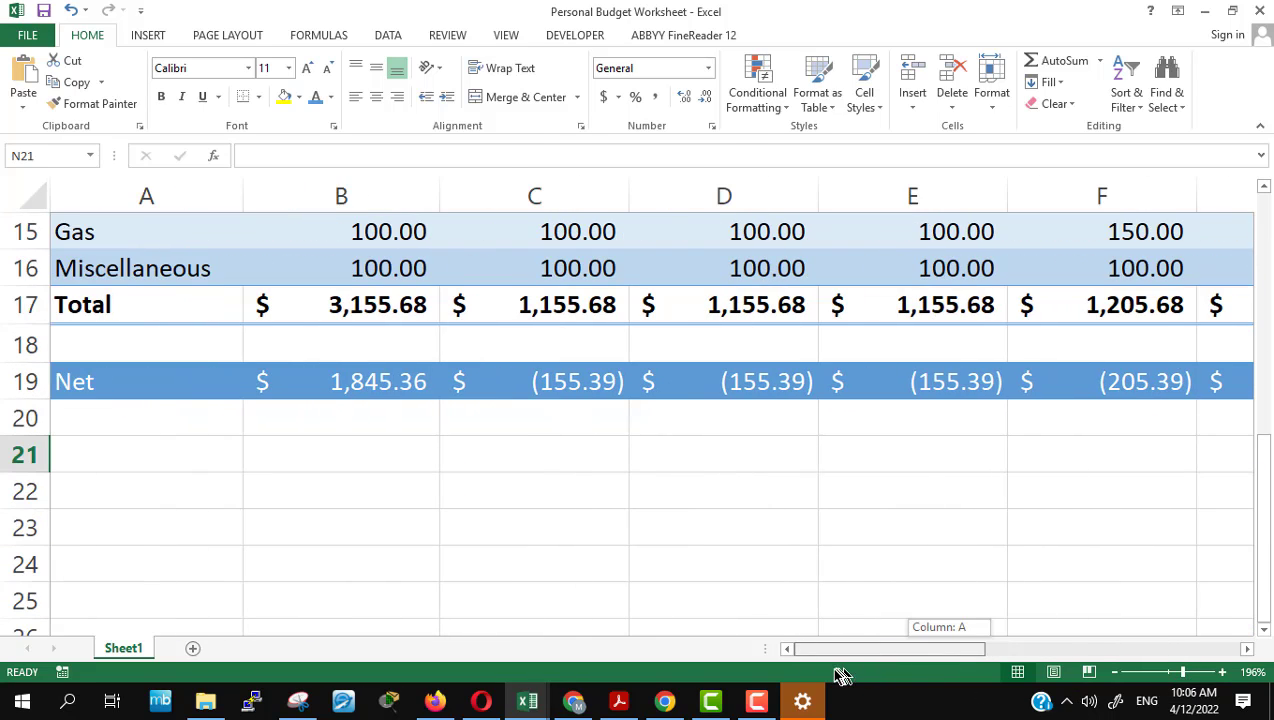
scroll(685, 581, "up", 1)
scroll(685, 581, "up", 4)
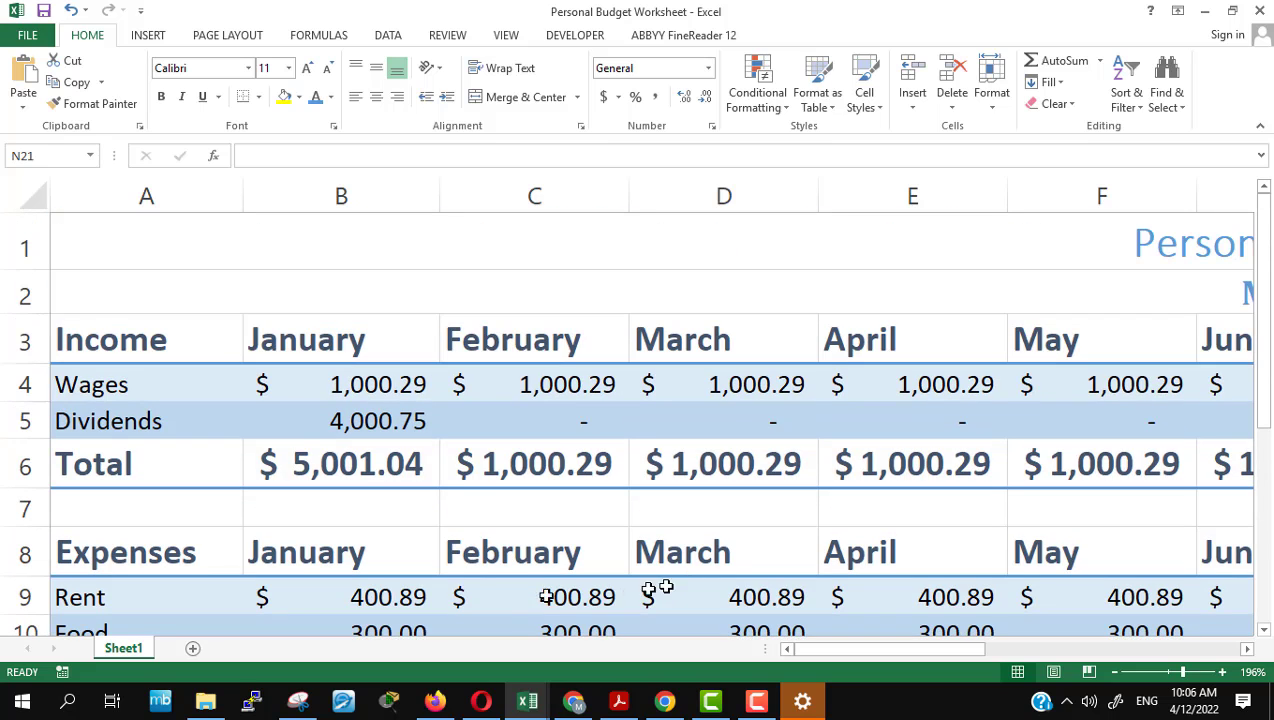
scroll(407, 555, "down", 3)
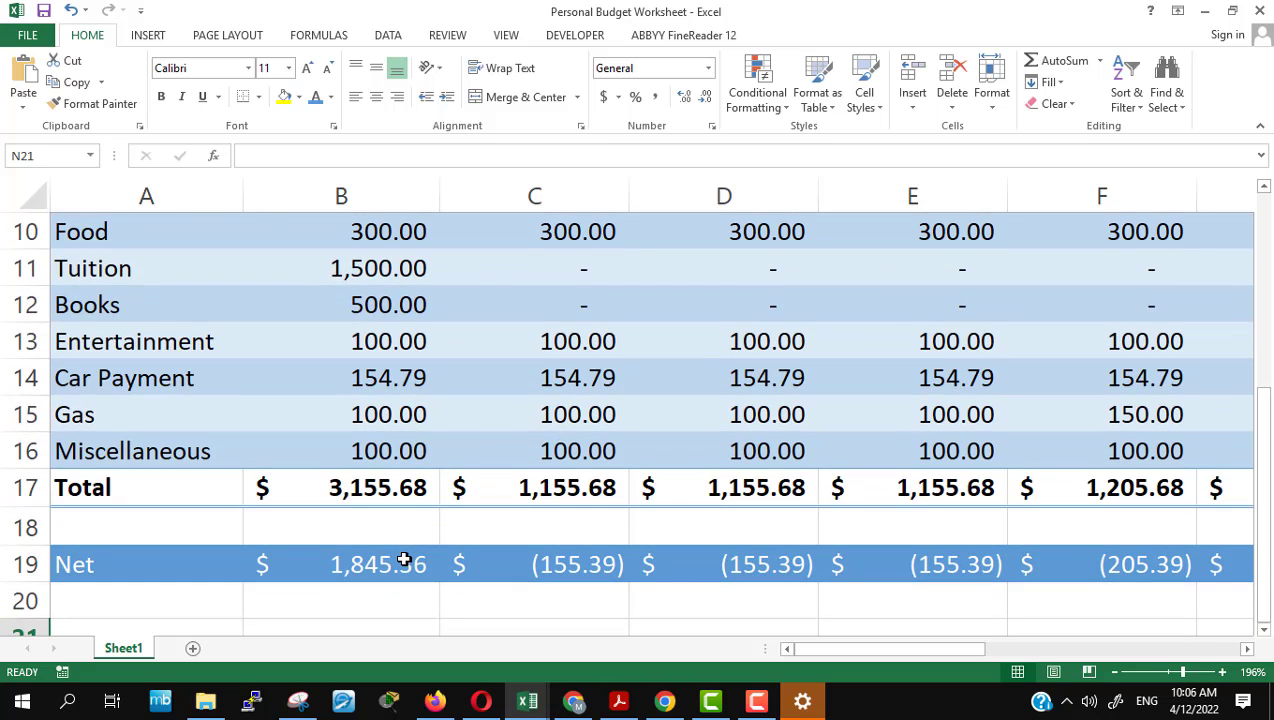
left_click(373, 565)
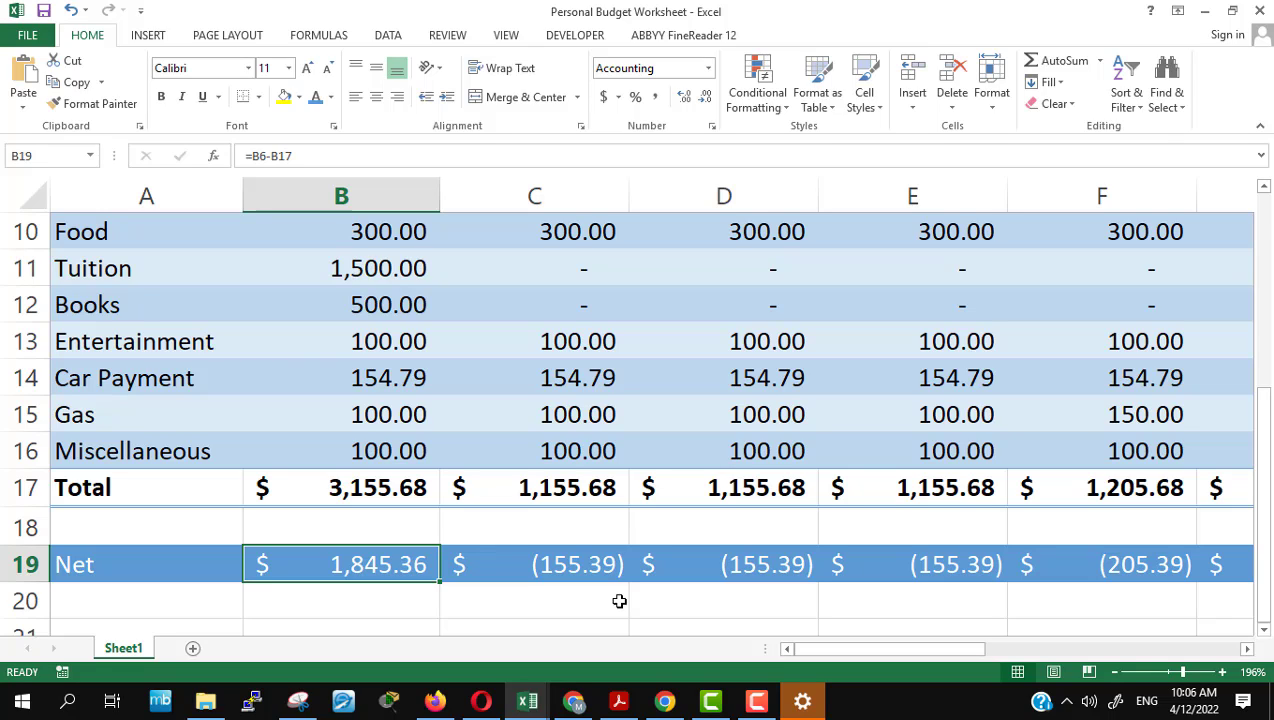
left_click(578, 566)
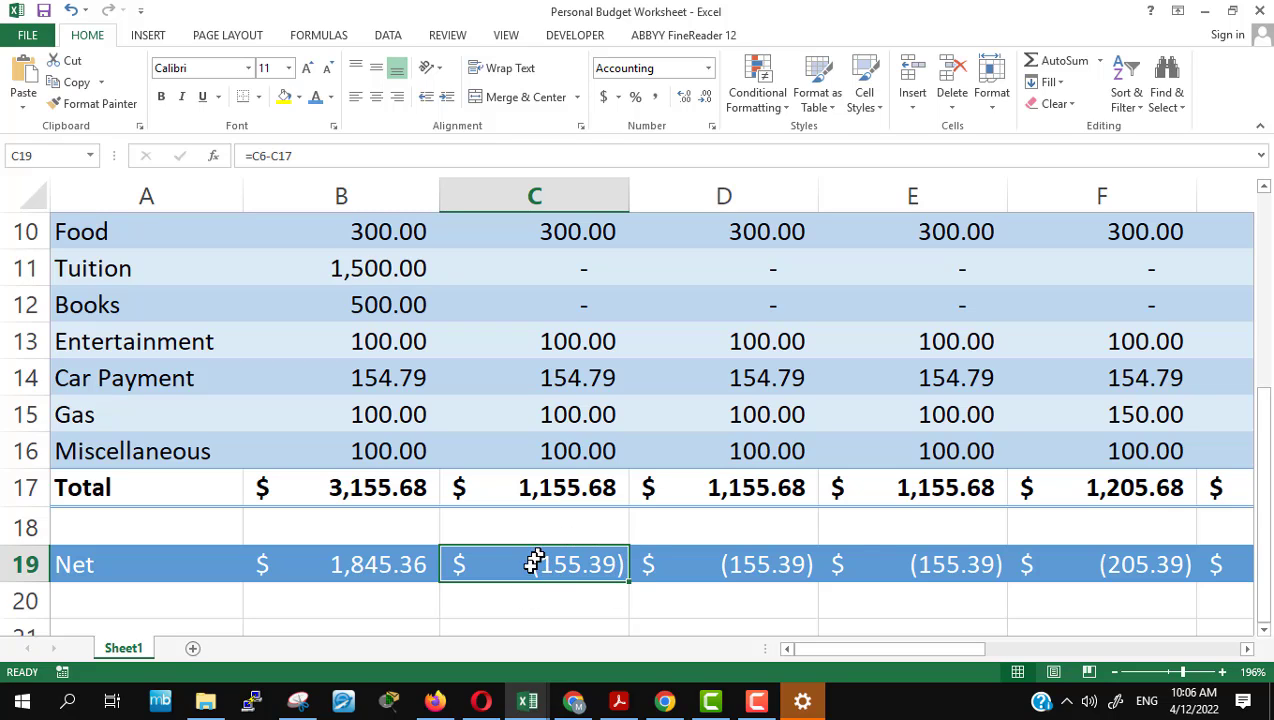
left_click(721, 568)
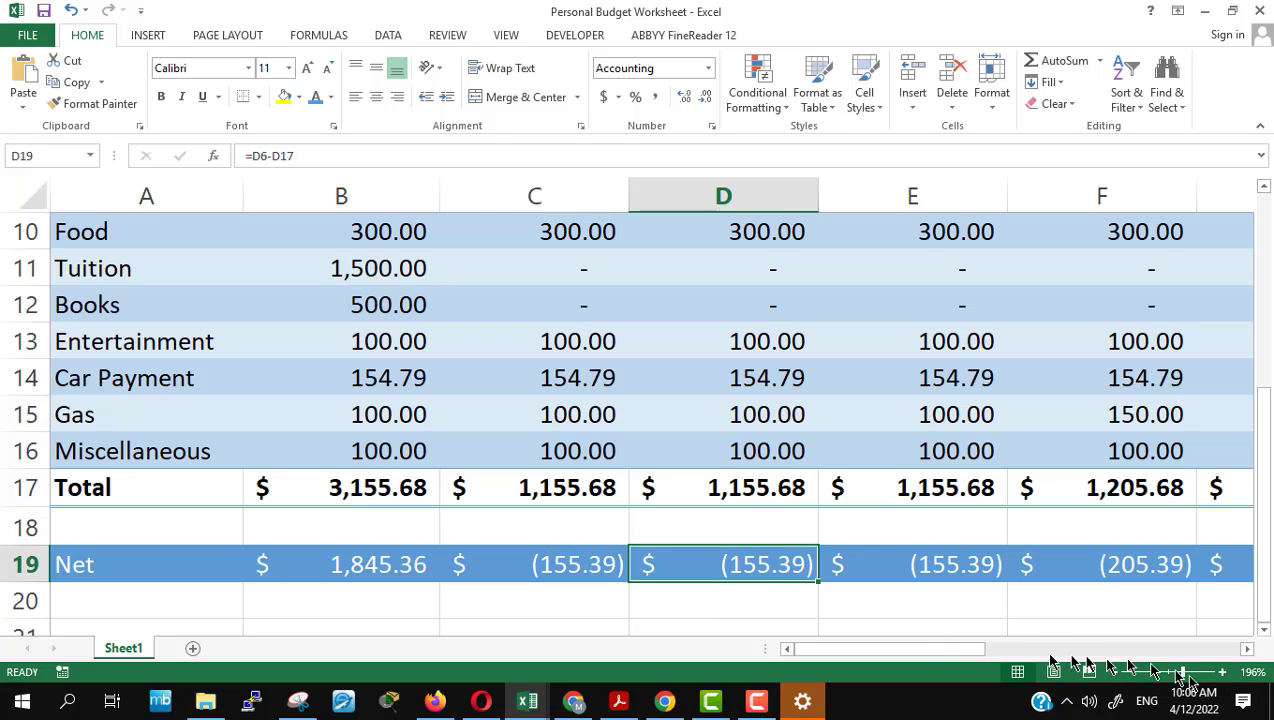
left_click_drag(980, 652, 1139, 668)
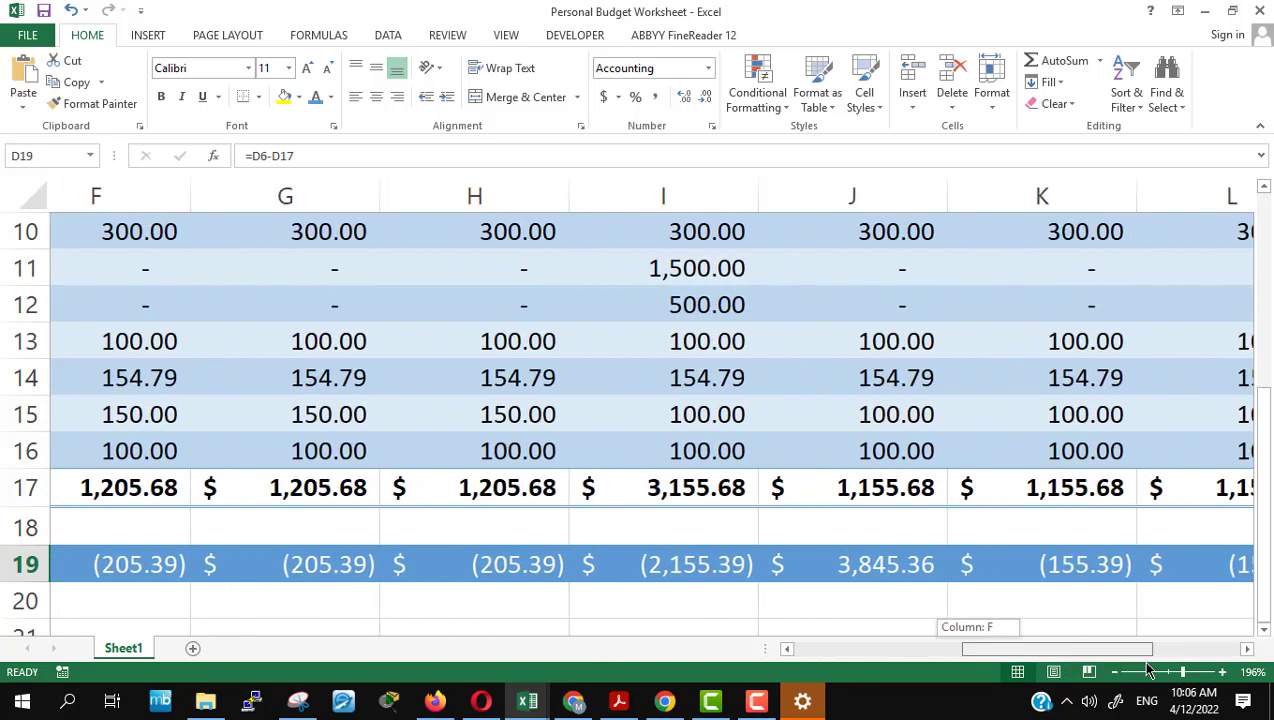
left_click(775, 571)
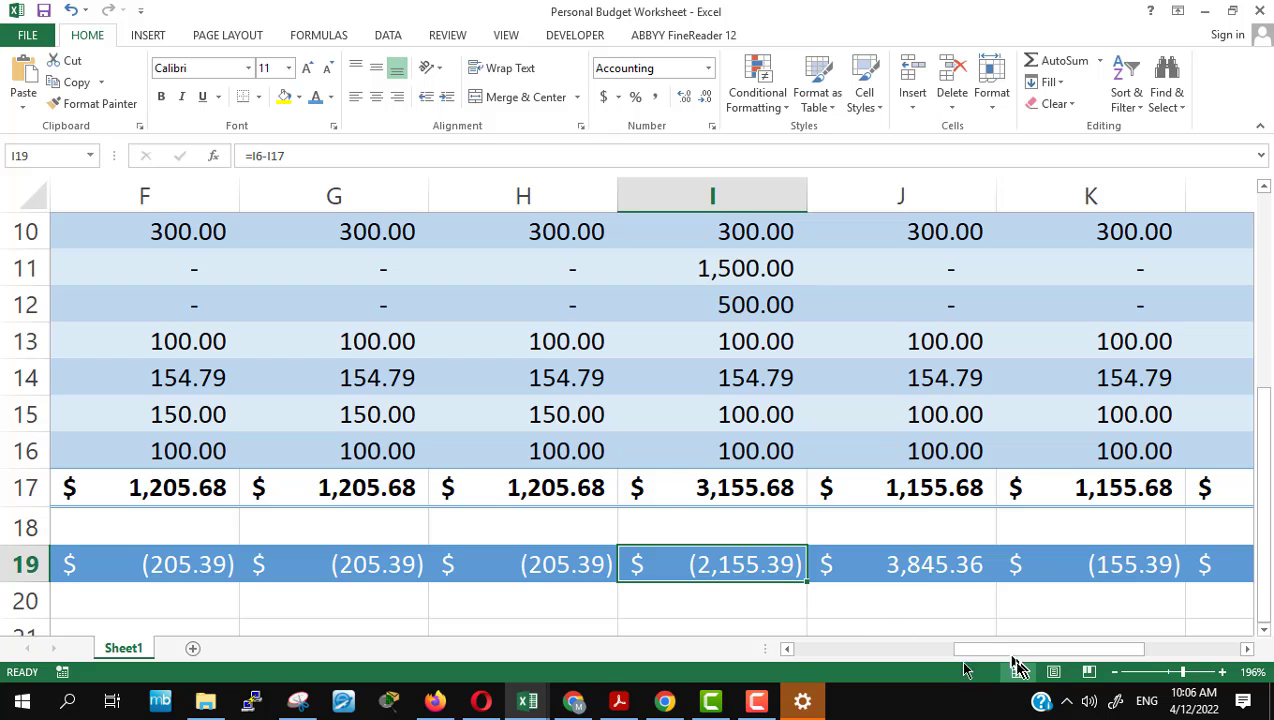
left_click_drag(1021, 648, 1084, 649)
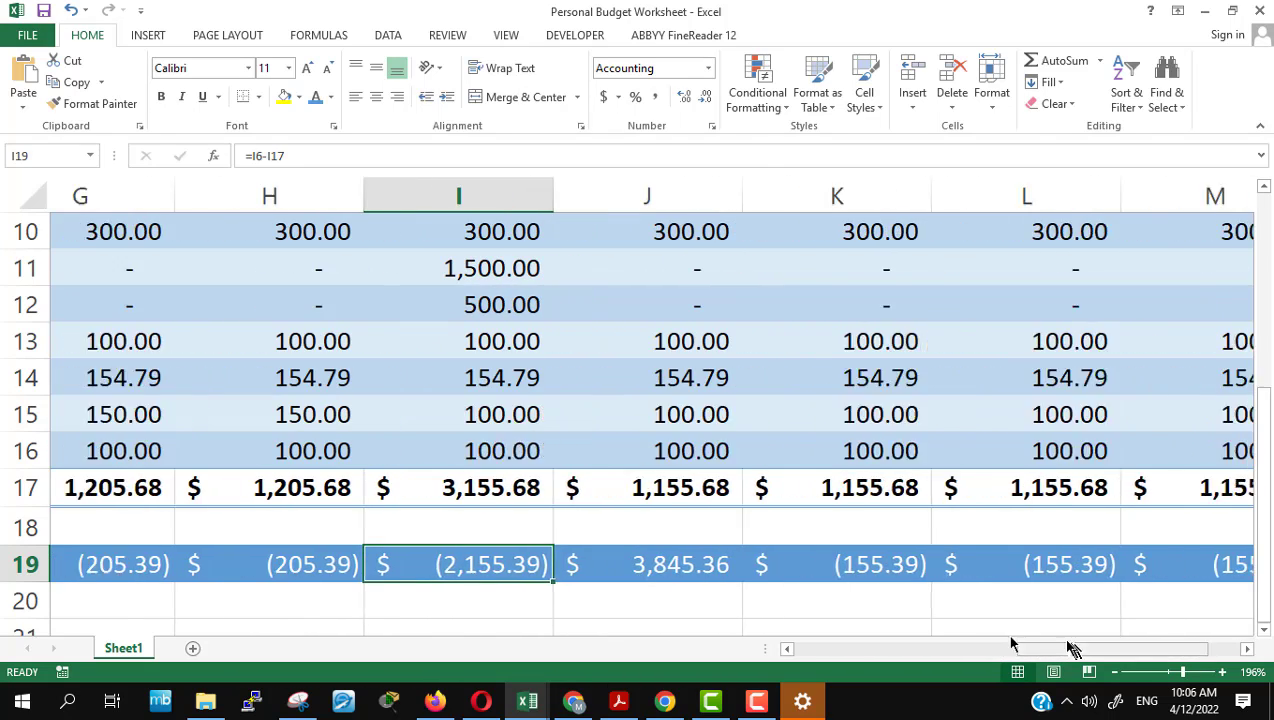
left_click(524, 572)
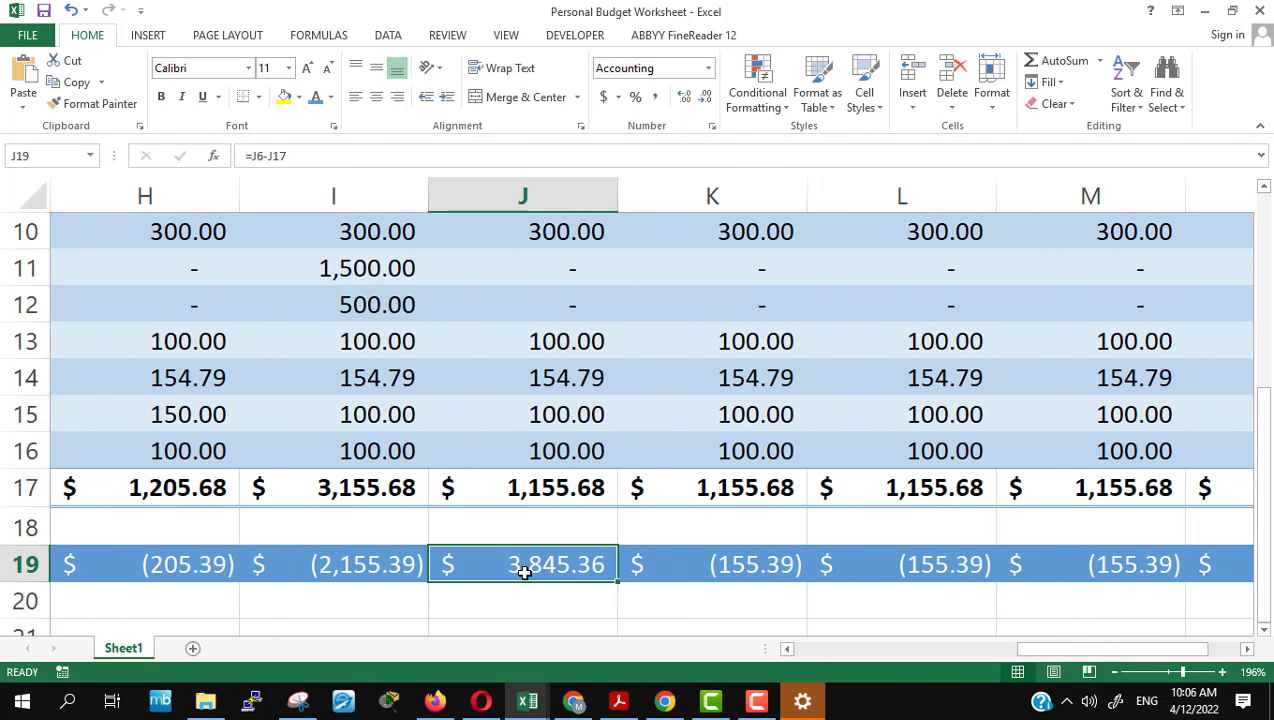
left_click_drag(1049, 648, 1183, 672)
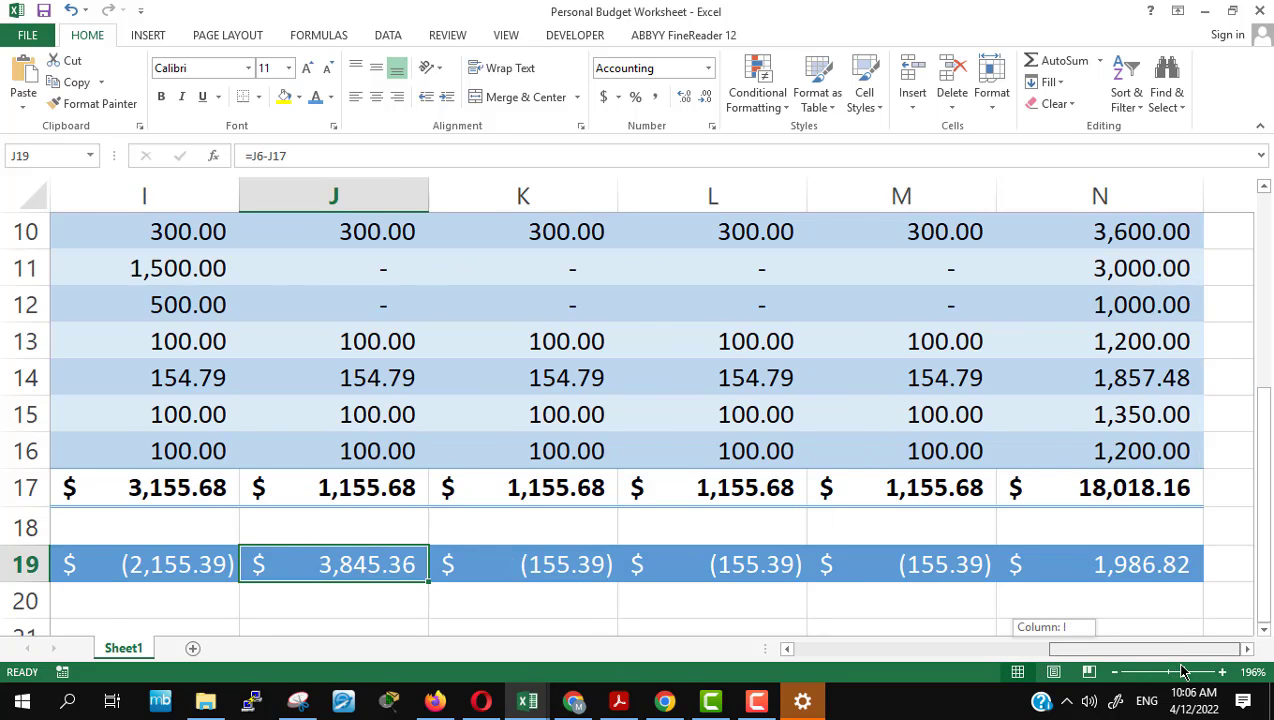
left_click(1140, 565)
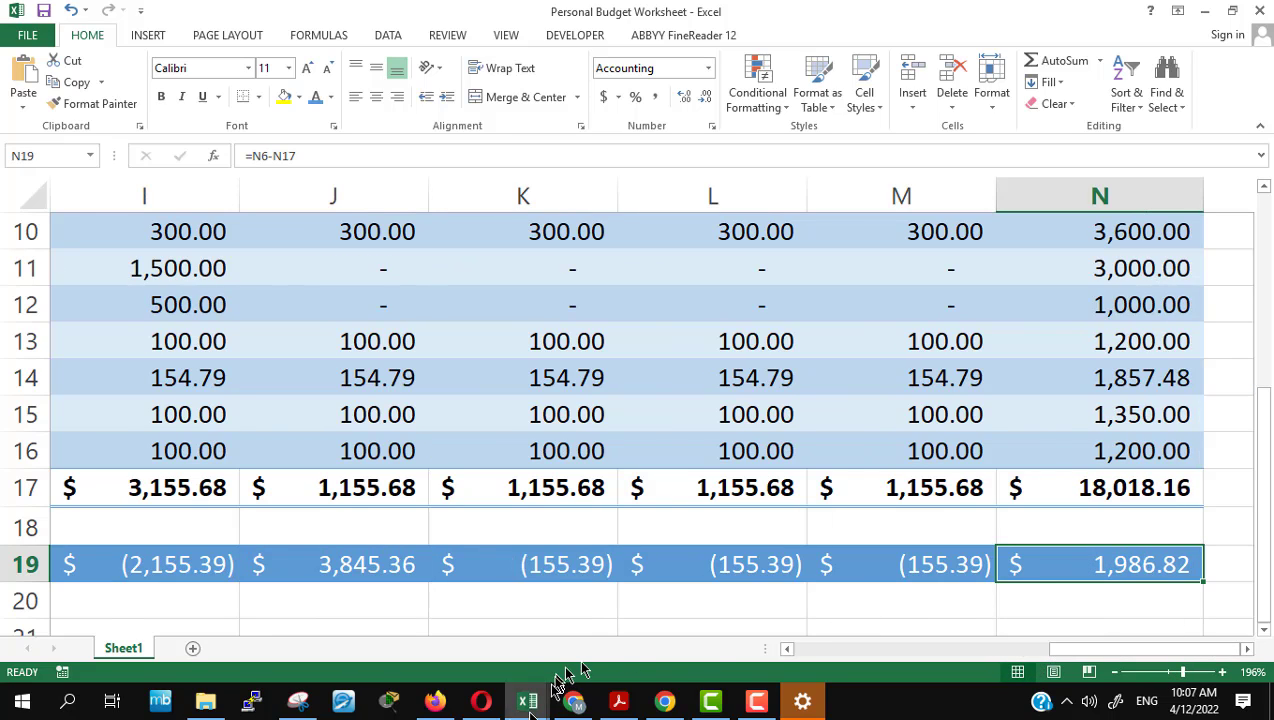
left_click(438, 705)
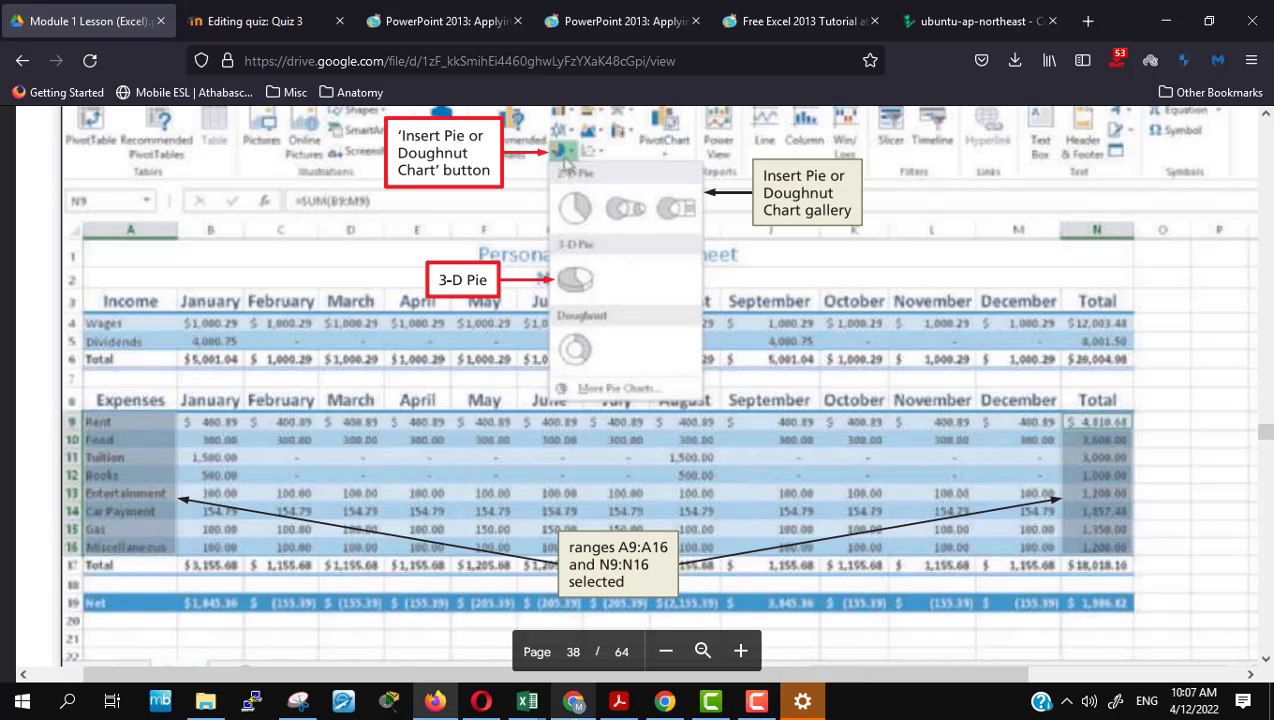
mouse_move(528, 707)
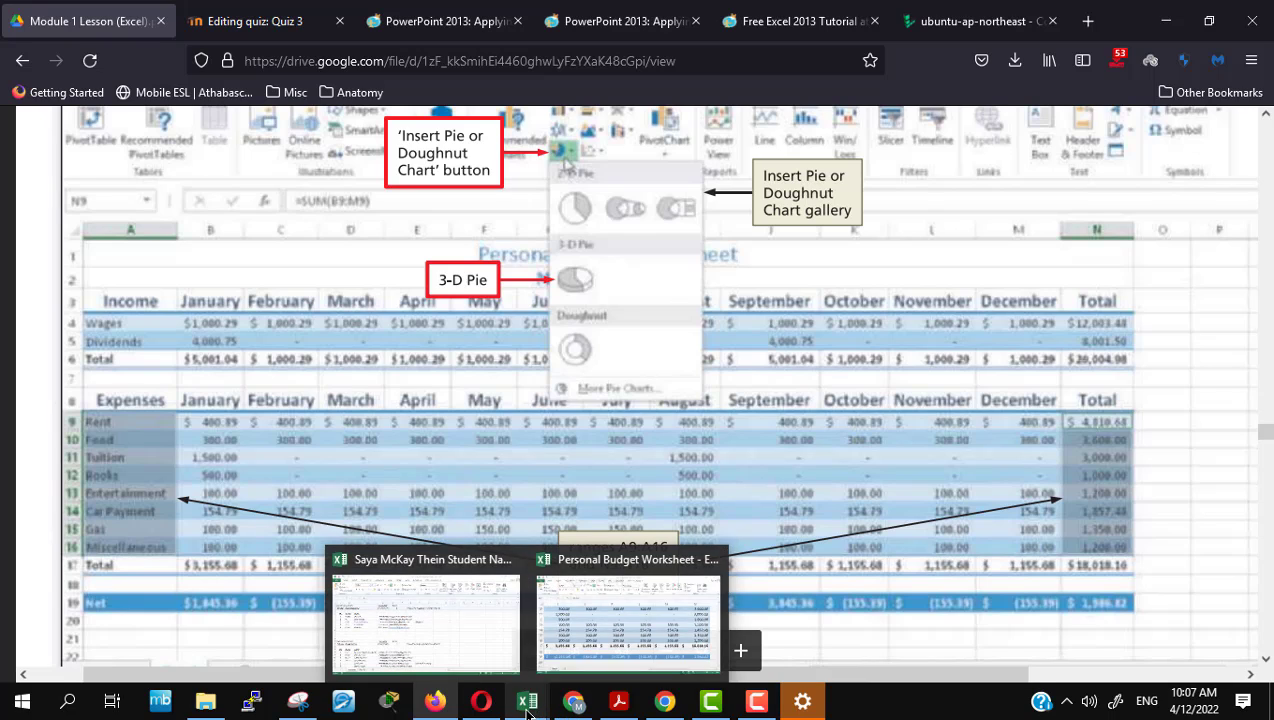
left_click(562, 652)
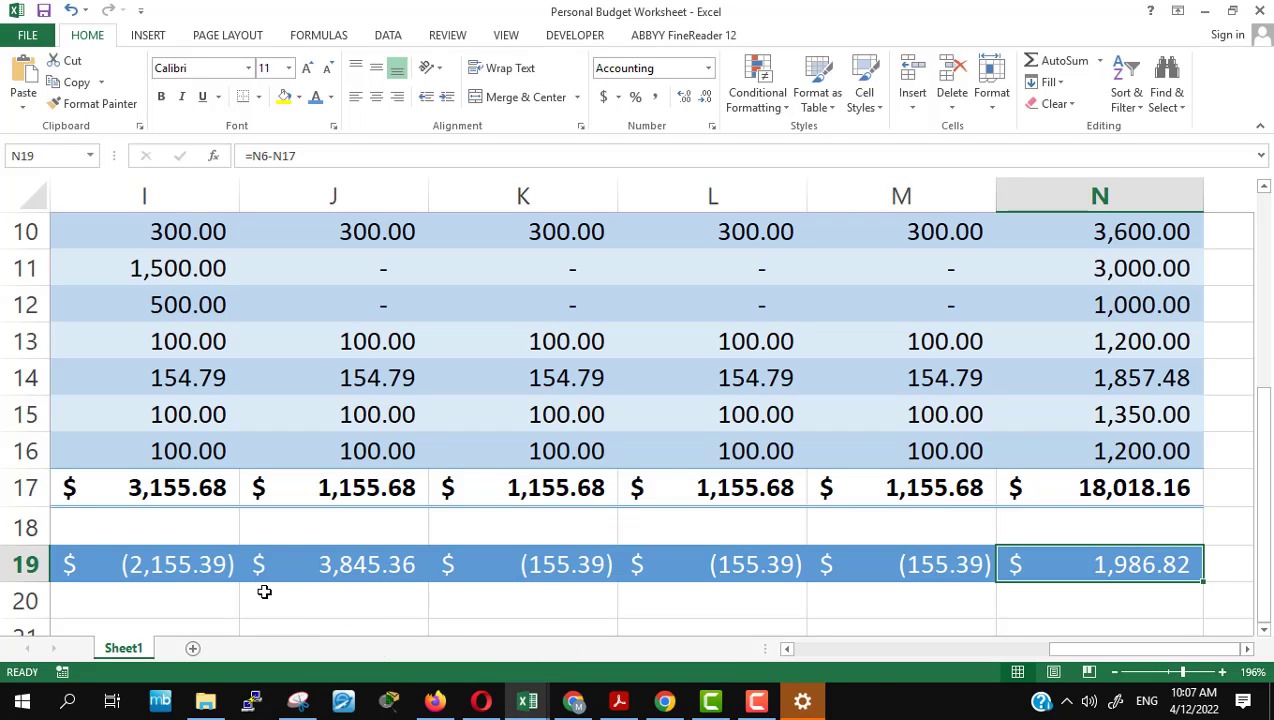
left_click(1168, 672)
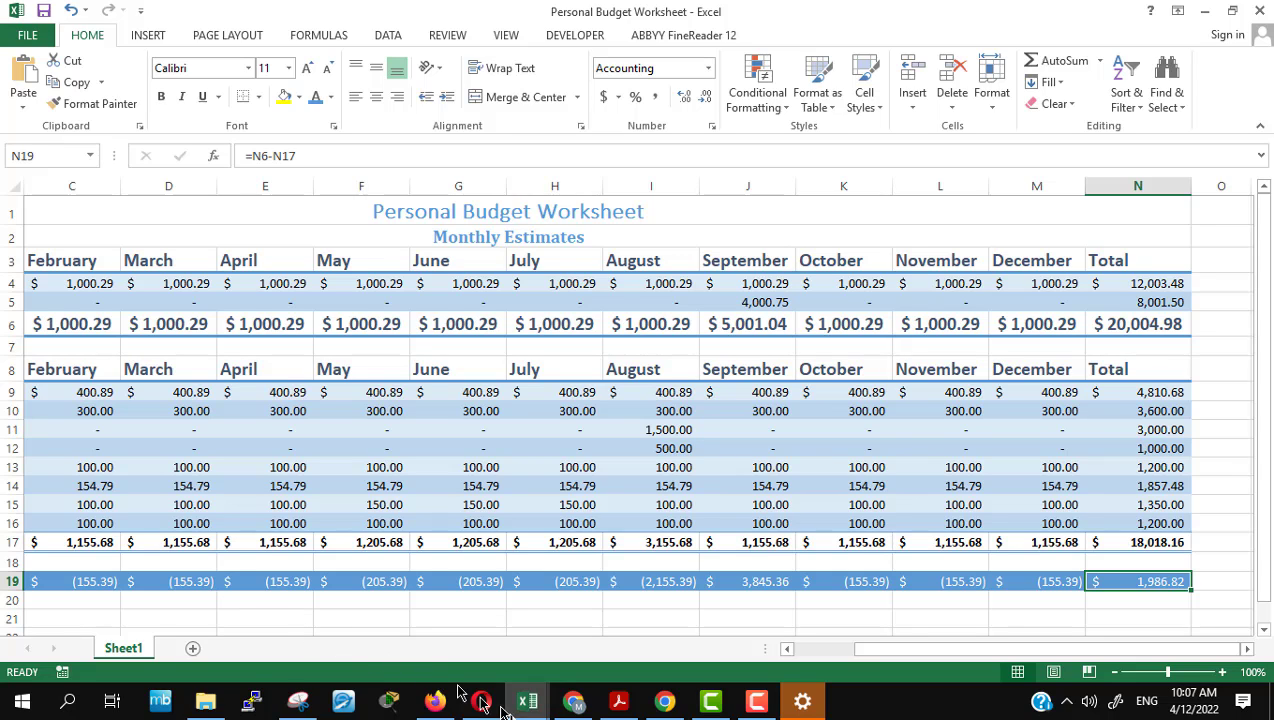
Step: Read page 38's steps: select A9:A16 and N9:N16, then insert a 3-D pie chart
mouse_move(436, 708)
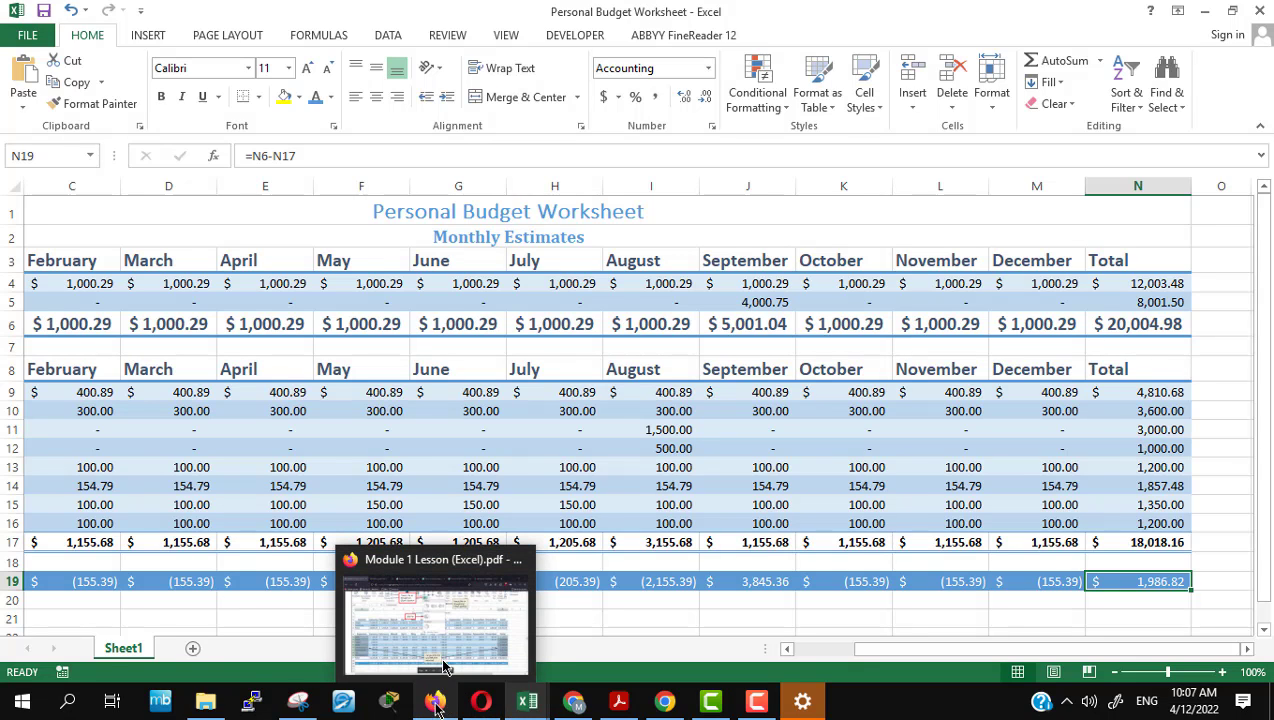
left_click(444, 667)
scroll(626, 432, "down", 5)
scroll(627, 433, "down", 3)
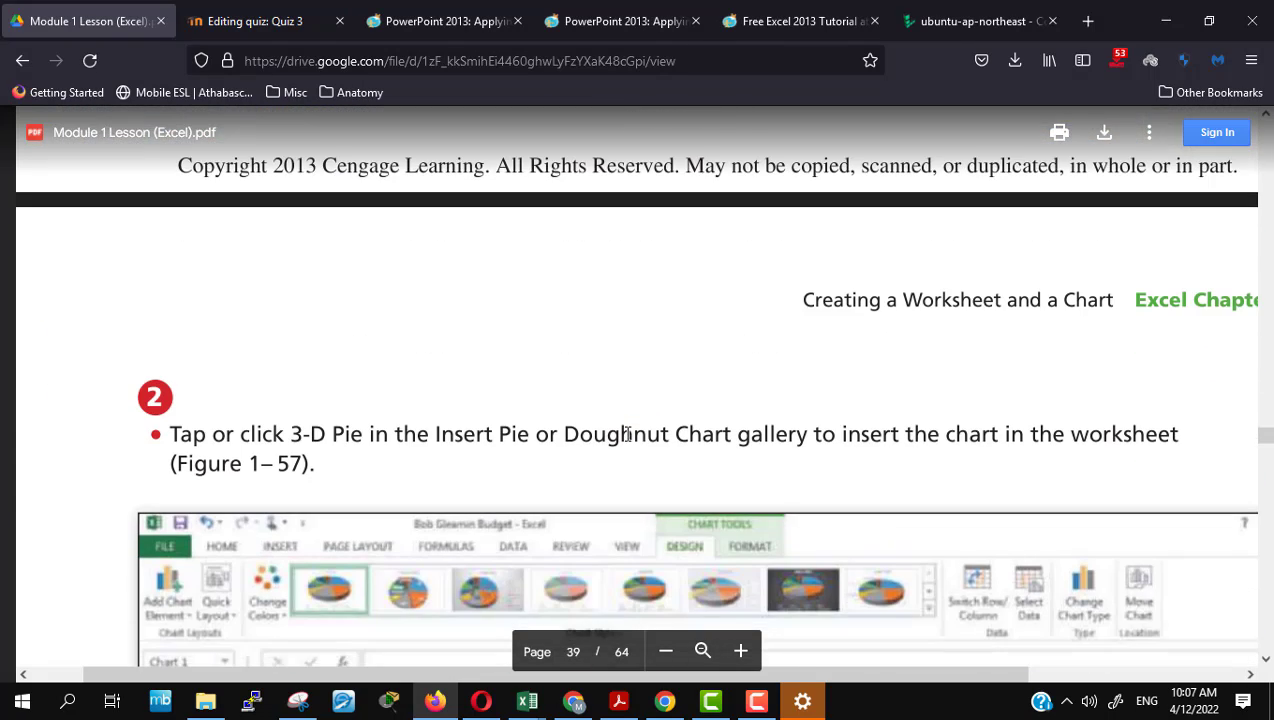
scroll(627, 433, "down", 3)
scroll(627, 433, "down", 3)
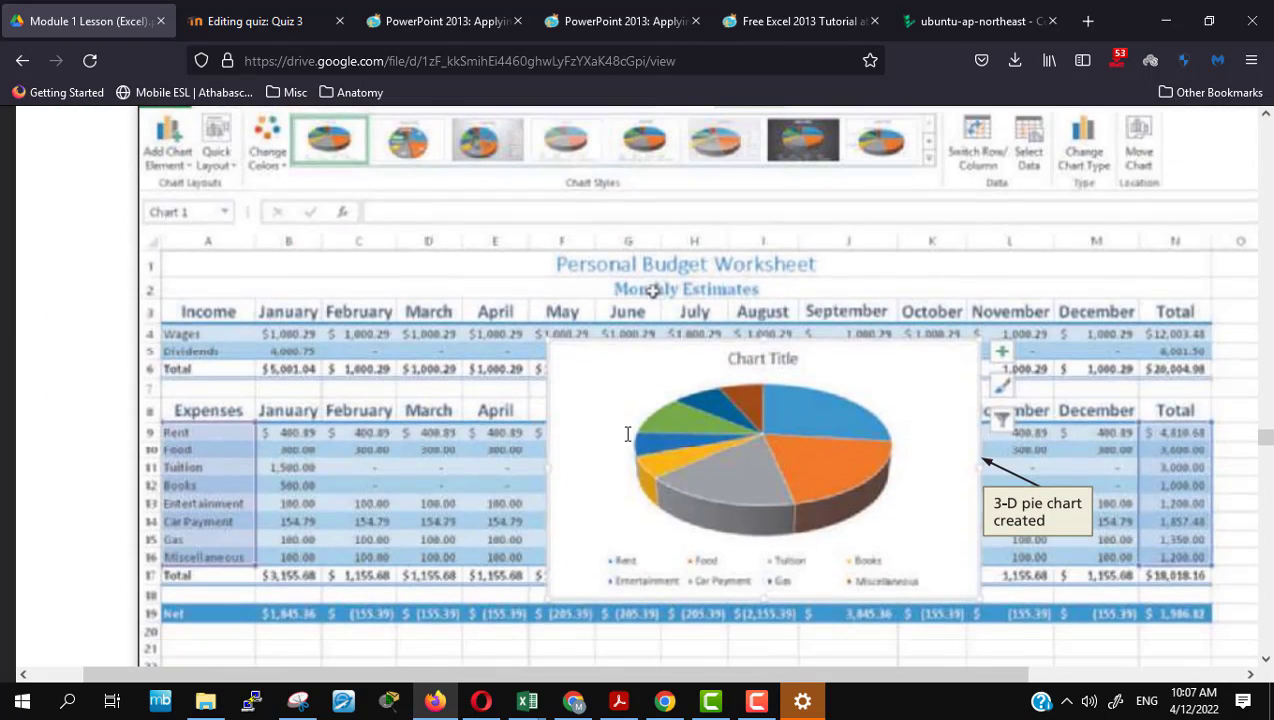
scroll(627, 433, "up", 3)
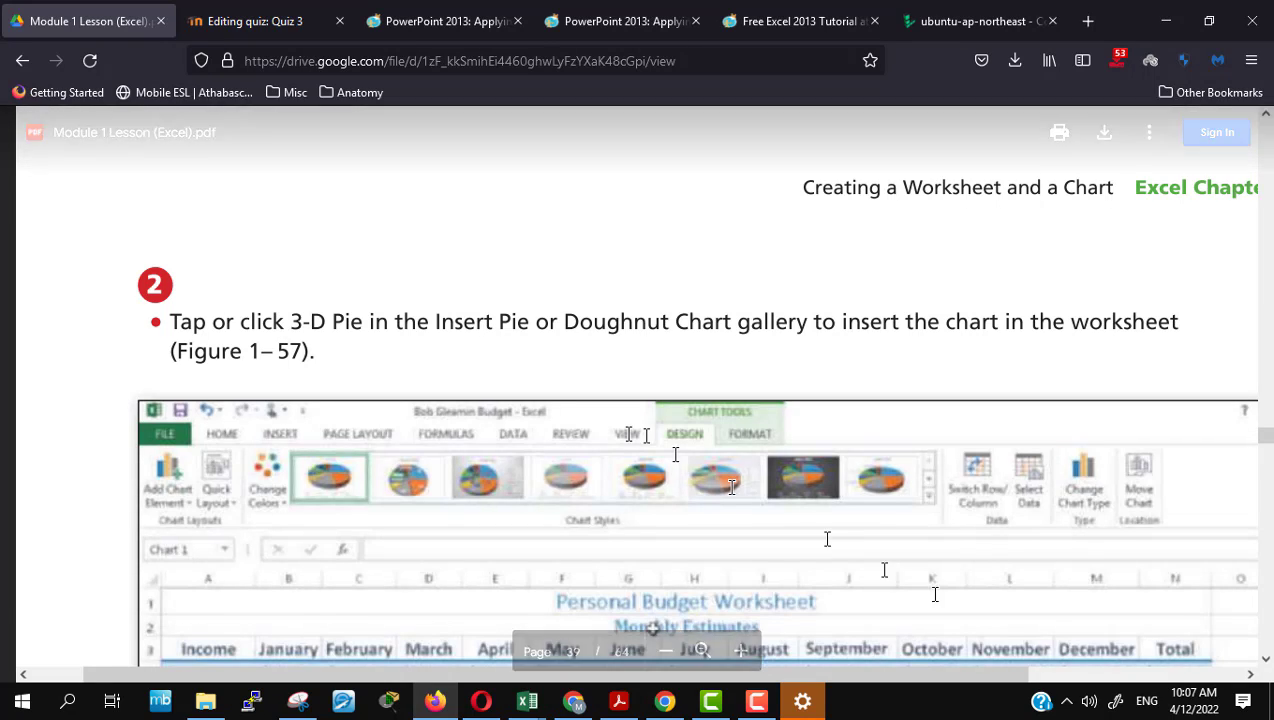
scroll(967, 562, "down", 3)
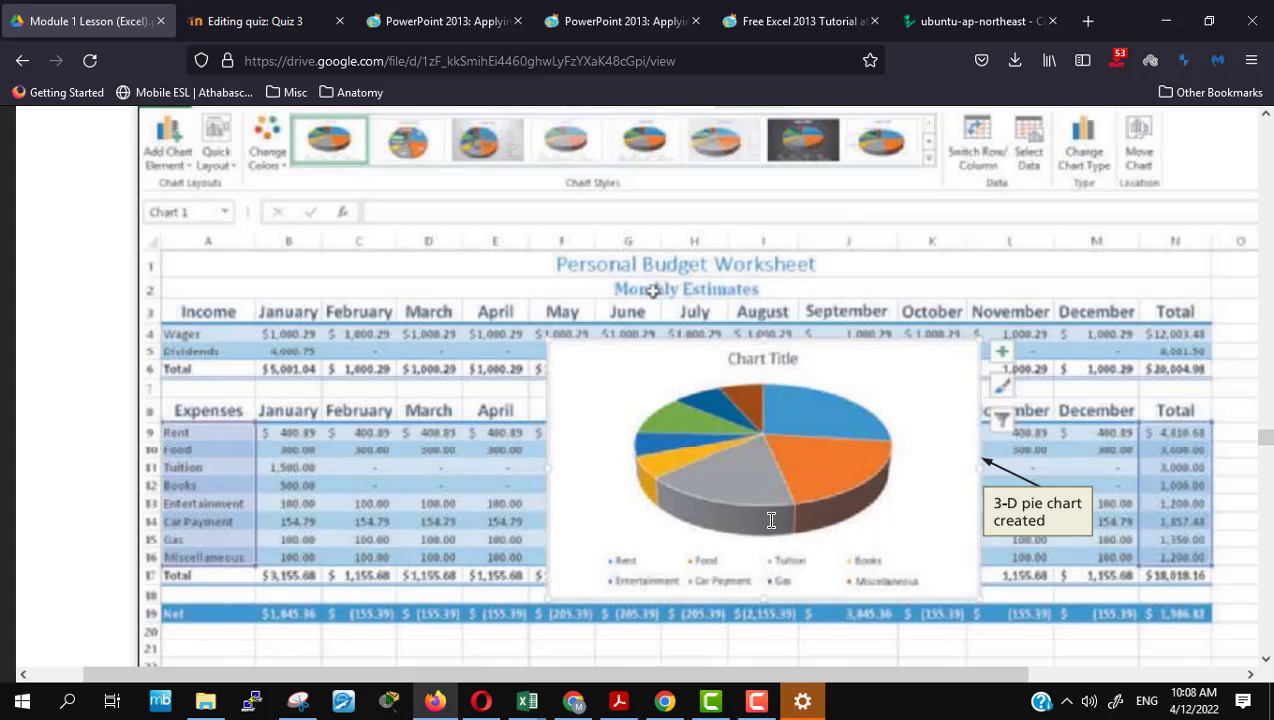
scroll(771, 520, "up", 5)
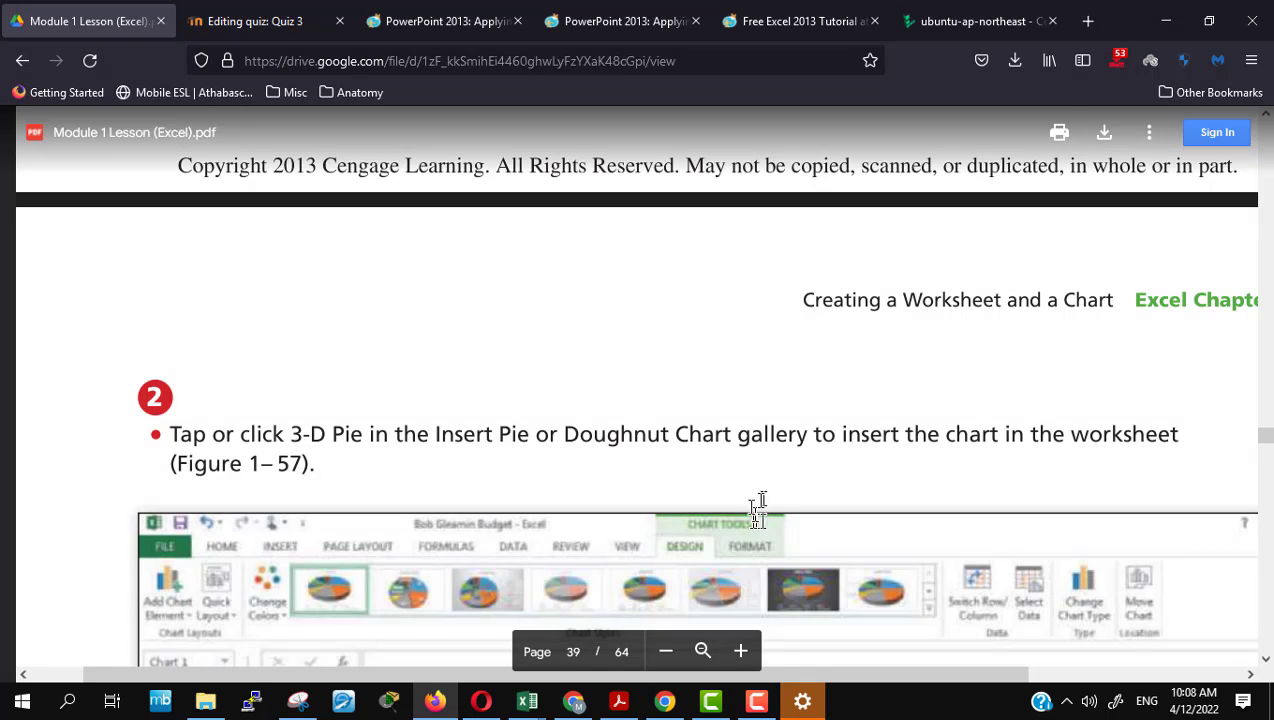
scroll(726, 504, "down", 10)
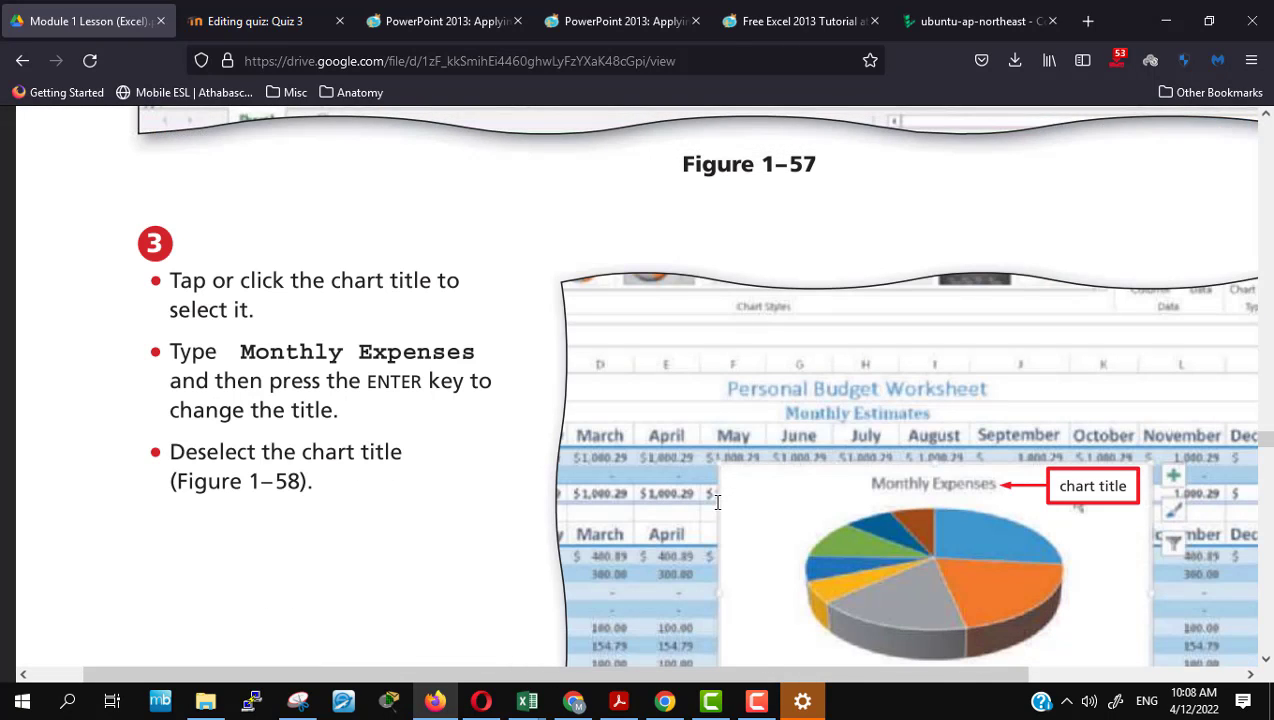
scroll(717, 502, "down", 2)
scroll(717, 502, "down", 1)
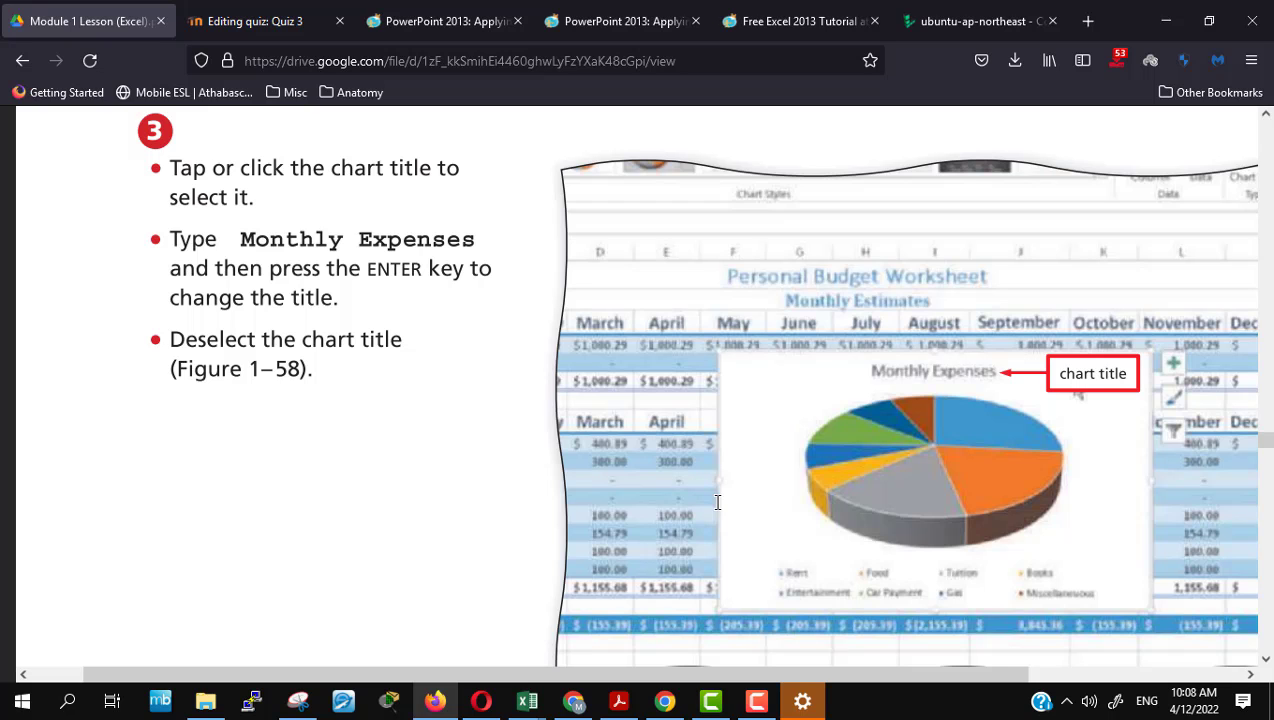
scroll(717, 502, "up", 3)
scroll(717, 502, "up", 3)
scroll(717, 502, "up", 1)
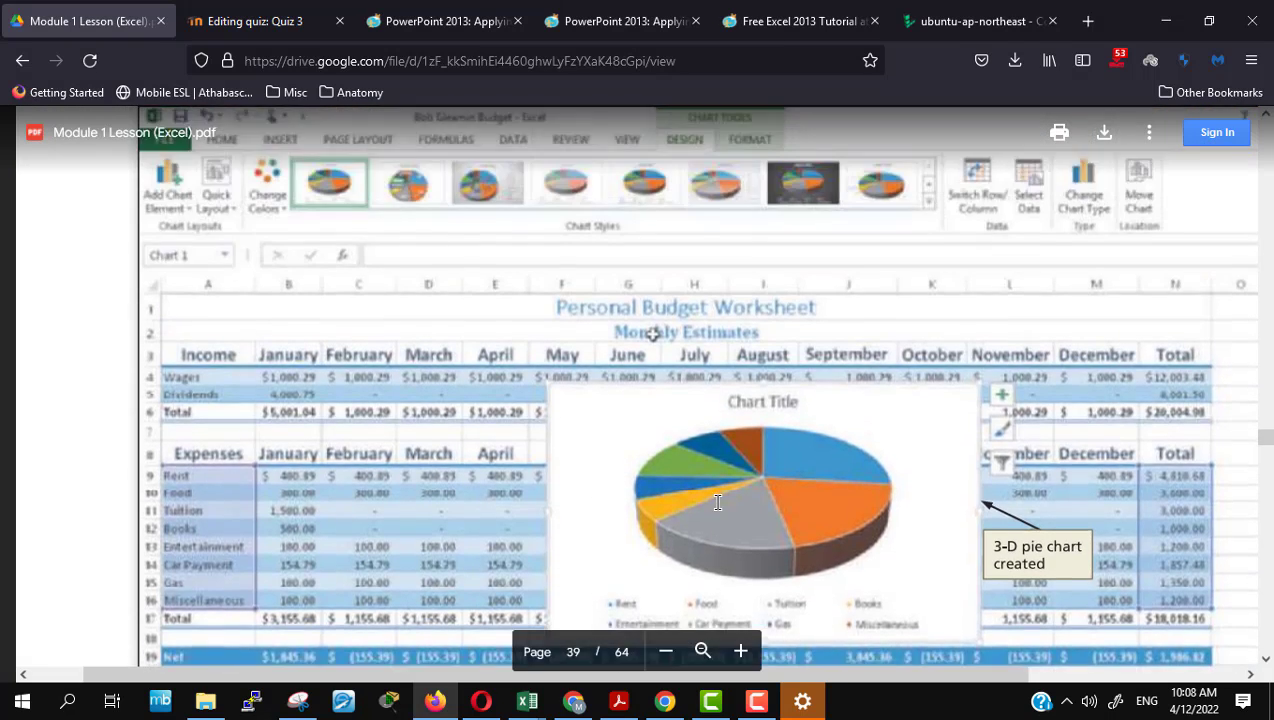
scroll(717, 502, "up", 3)
scroll(717, 502, "up", 5)
scroll(717, 502, "up", 4)
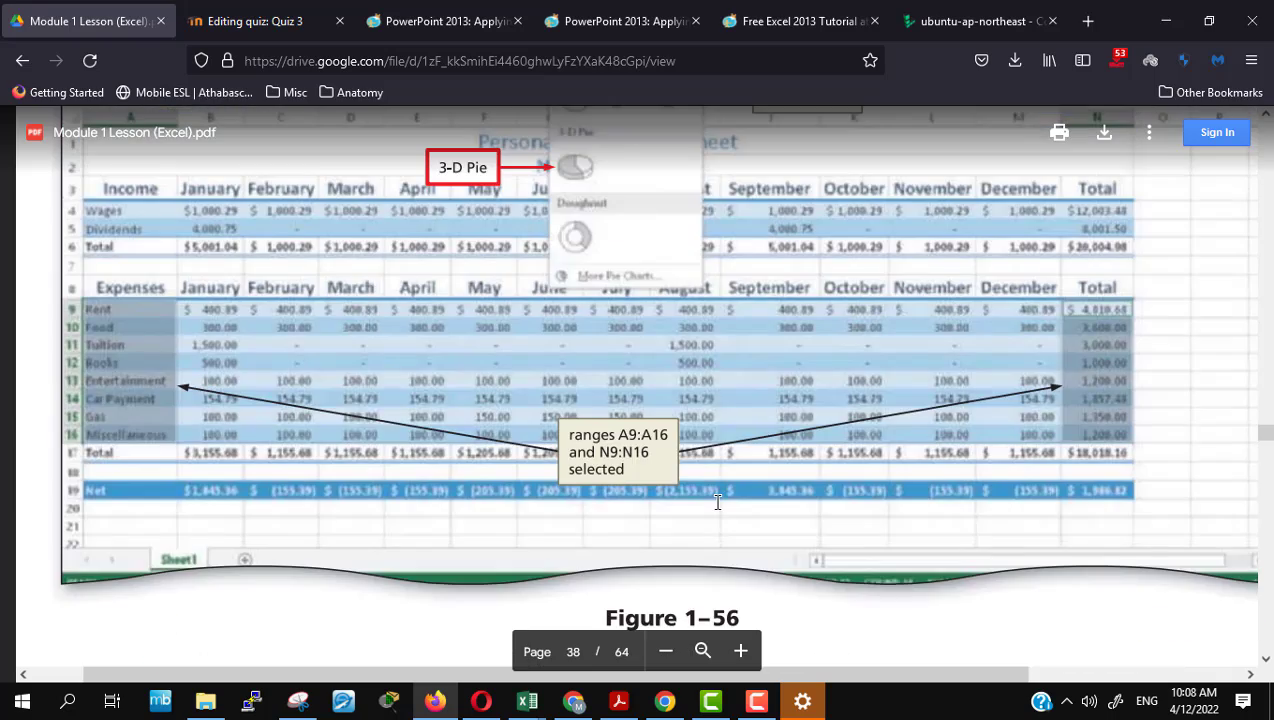
scroll(717, 502, "up", 3)
scroll(717, 502, "up", 4)
scroll(717, 502, "up", 8)
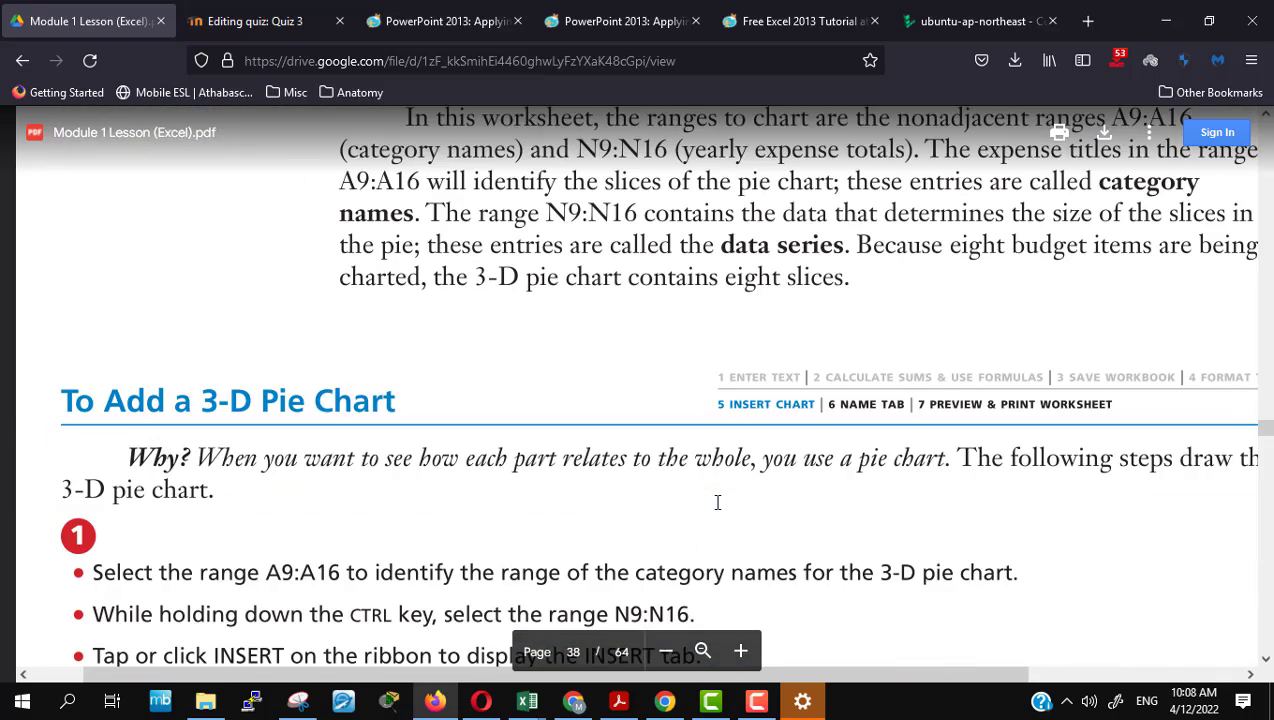
scroll(717, 502, "down", 6)
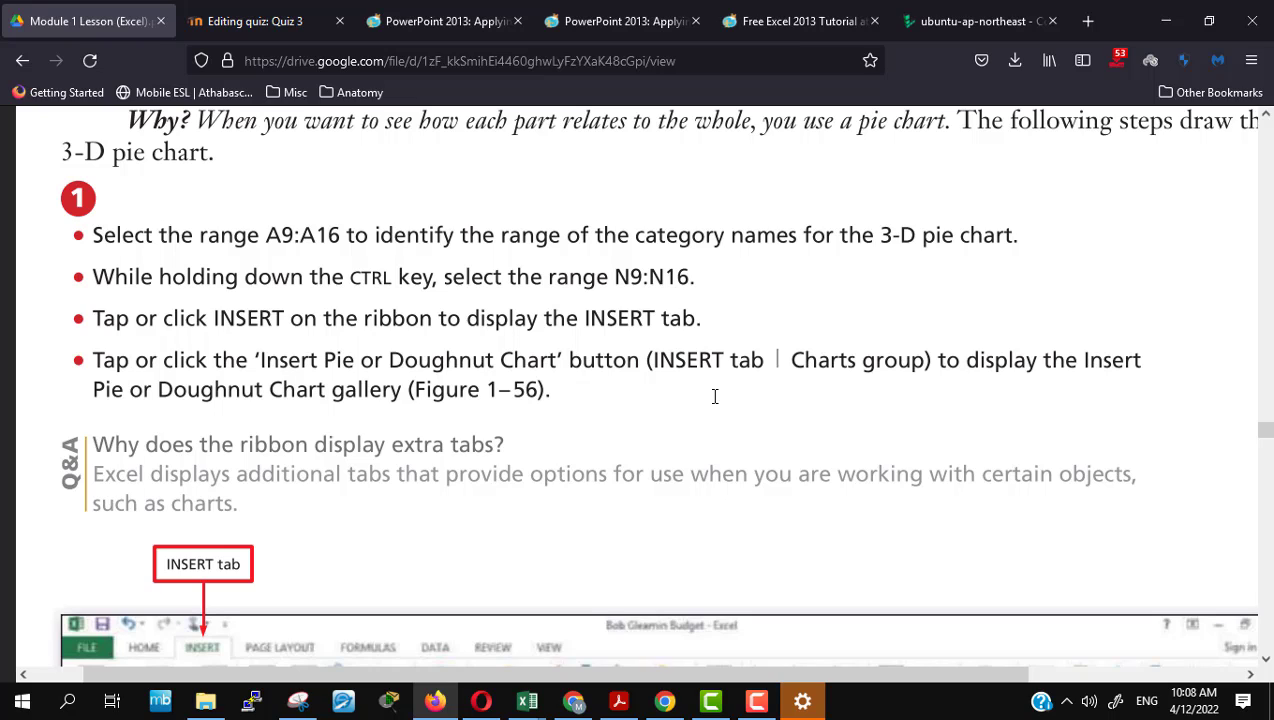
Step: Bring the budget worksheet forward and zoom out to 80% so the whole table fits
mouse_move(530, 705)
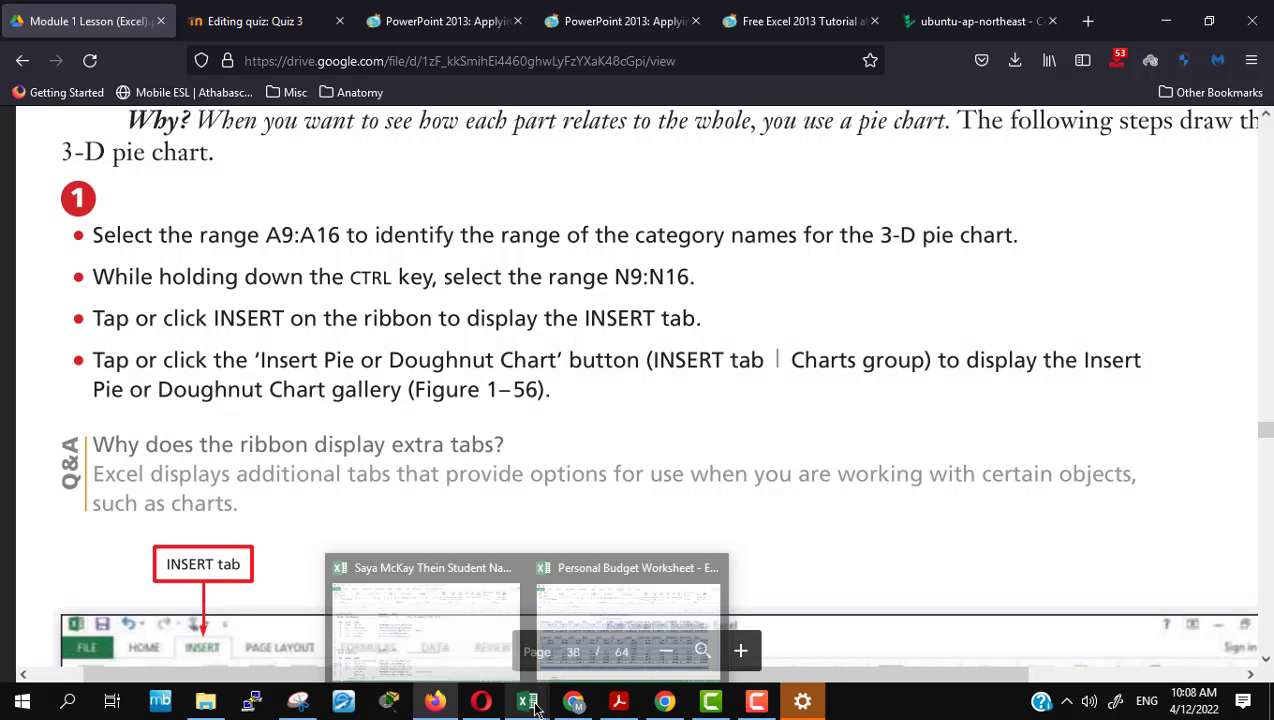
left_click(585, 598)
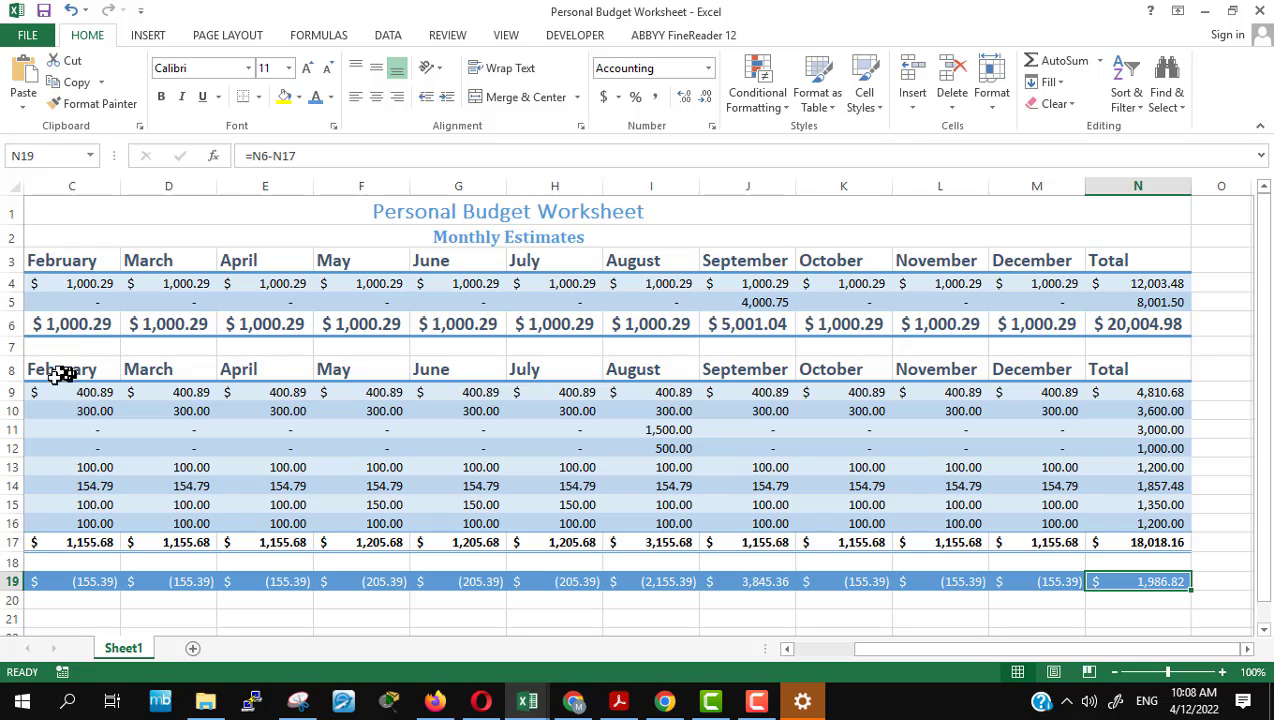
left_click(56, 391)
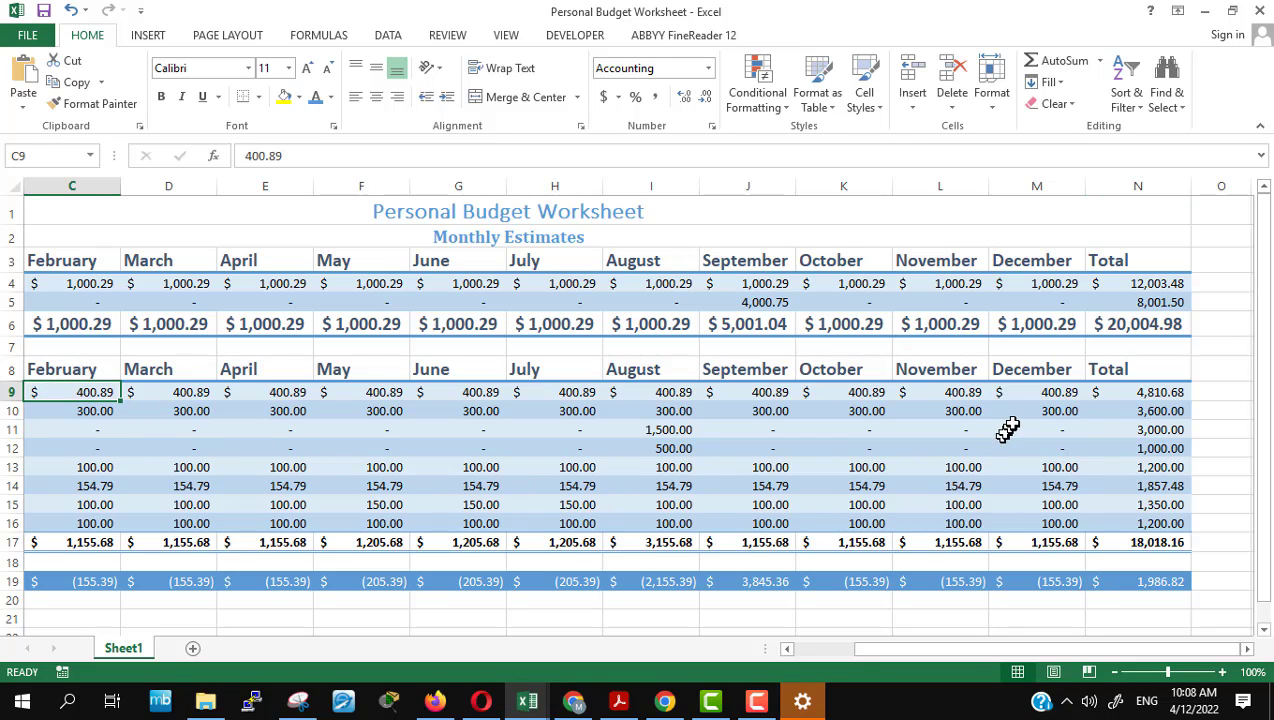
key("alt+Tab")
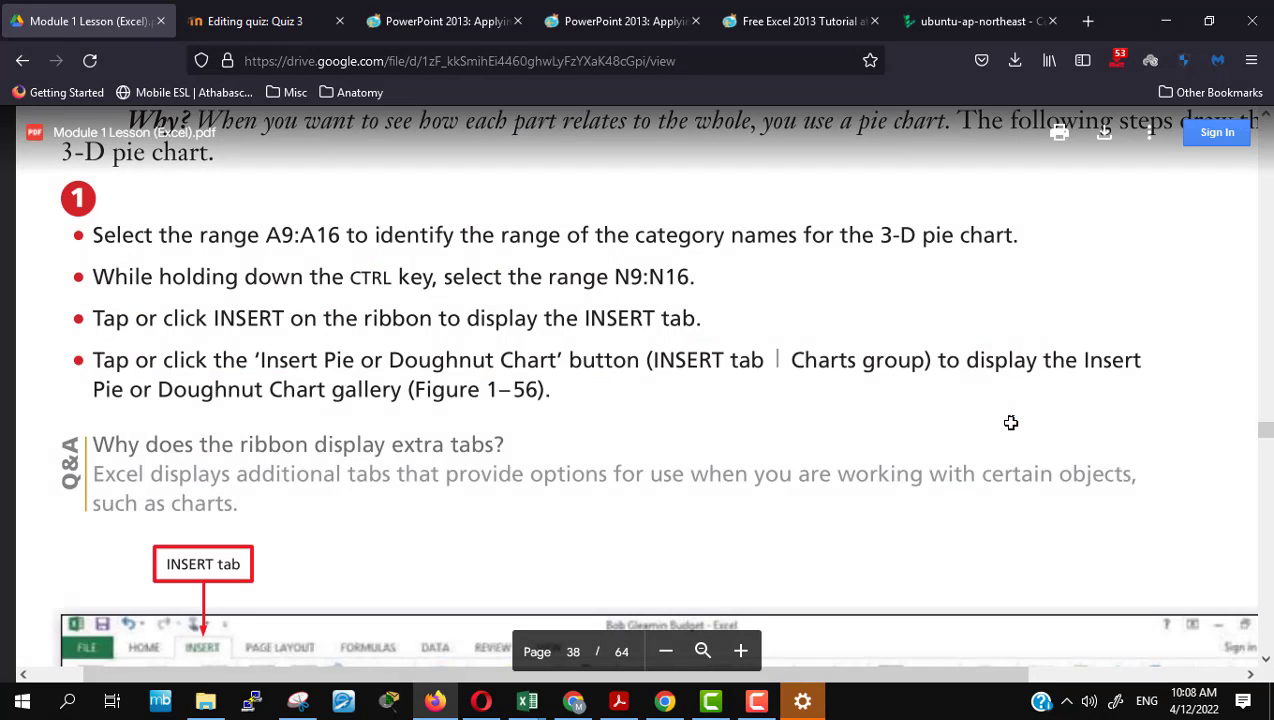
key("alt+Tab")
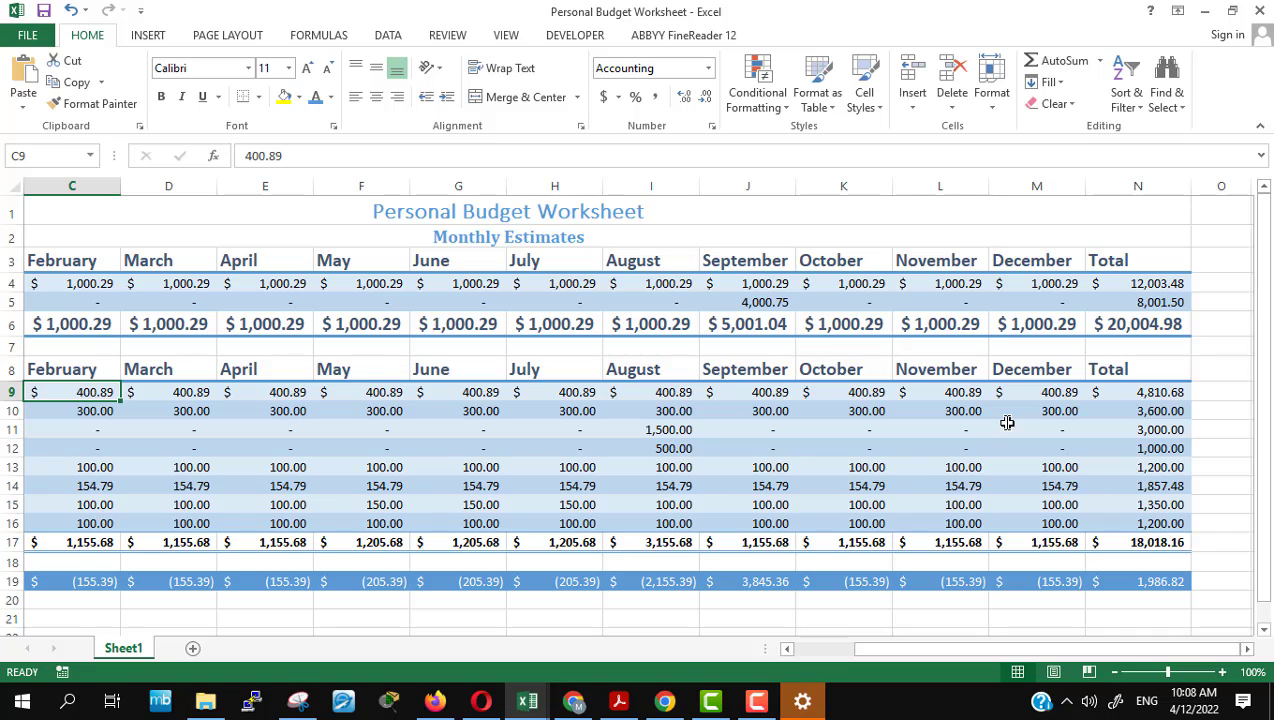
left_click(828, 657)
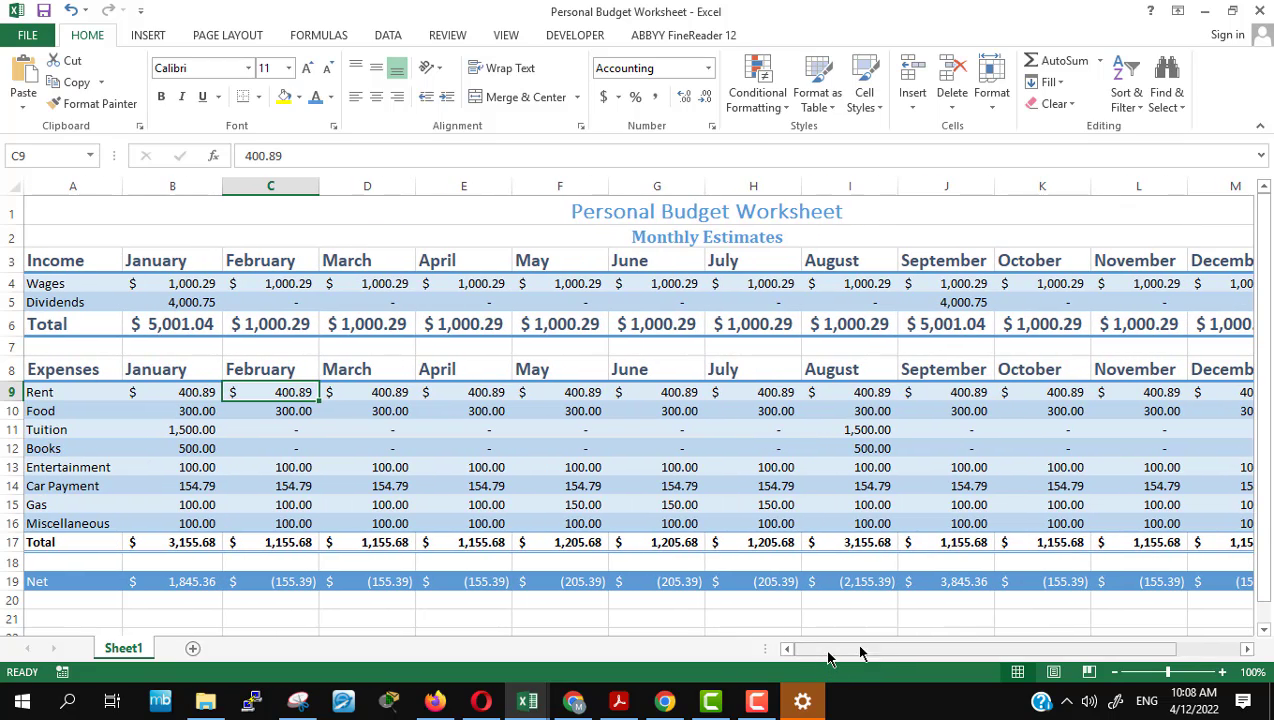
left_click_drag(1160, 675, 1156, 674)
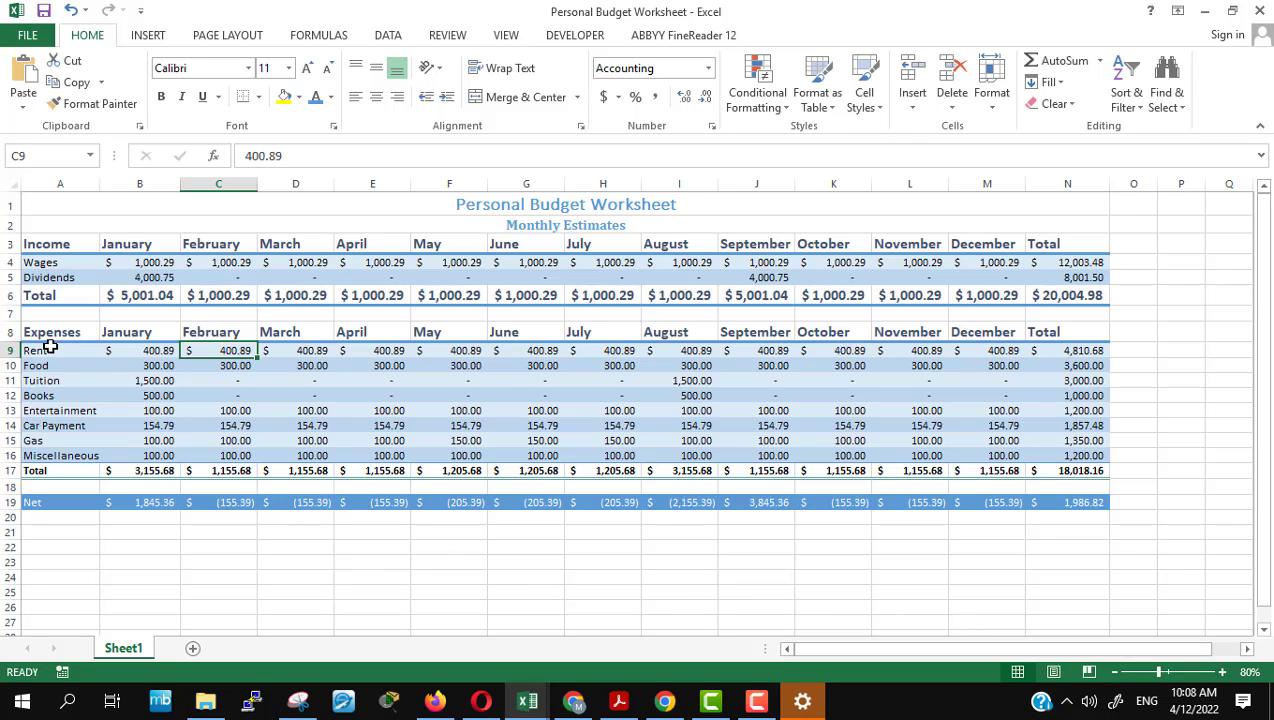
Step: Select category names A9:A16 and try adding the rent row through the Total column
left_click_drag(50, 347, 45, 448)
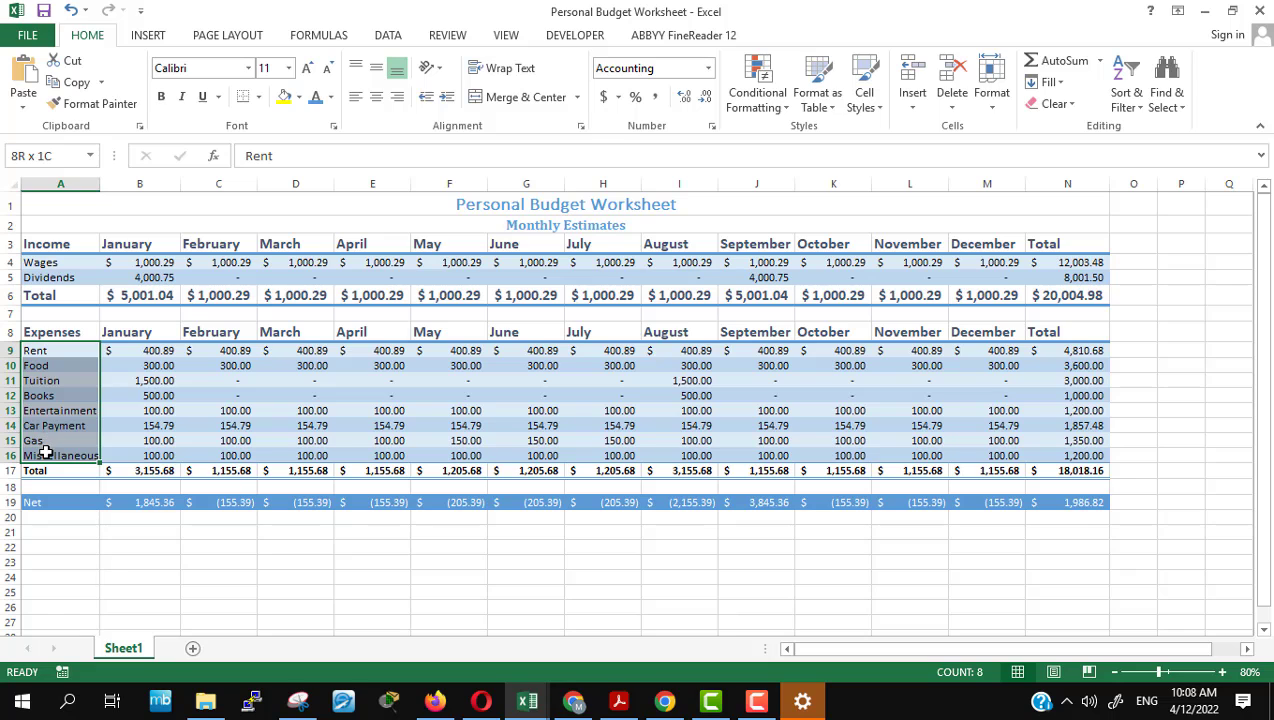
key("alt+Tab")
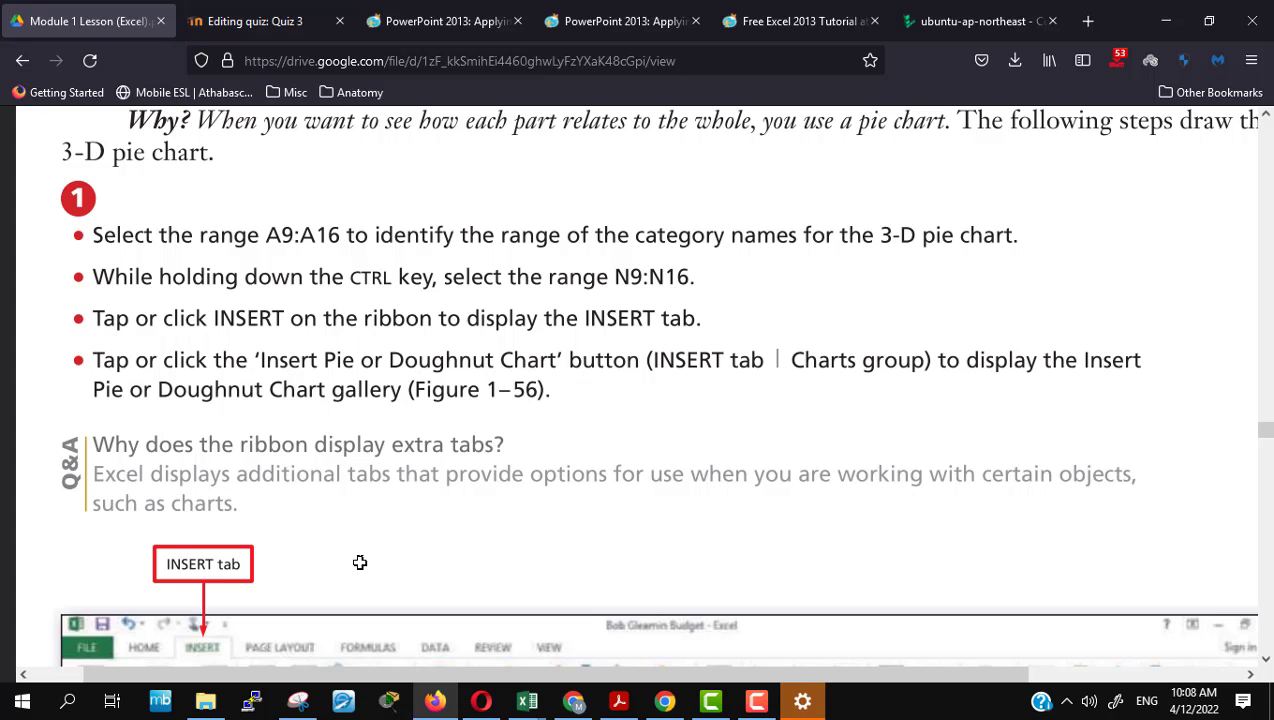
key("alt+Tab")
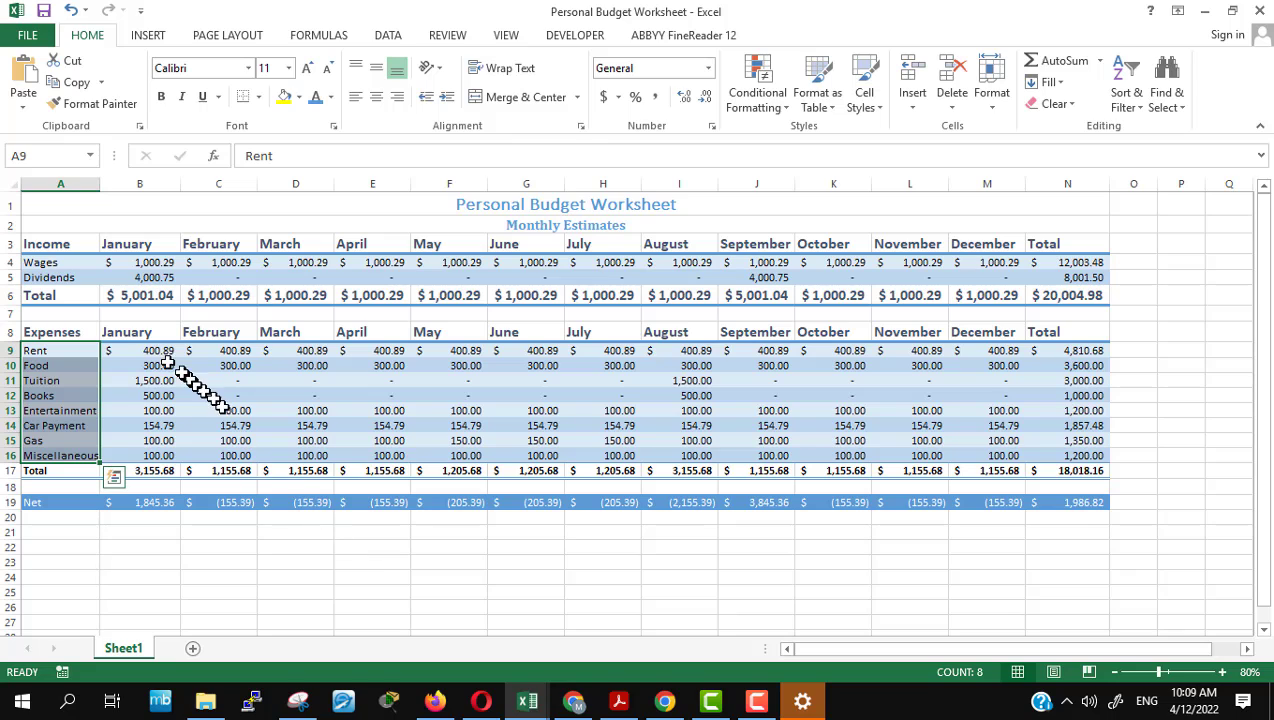
mouse_move(150, 350)
left_mouse_down()
mouse_move(325, 386)
mouse_move(958, 352)
left_mouse_up()
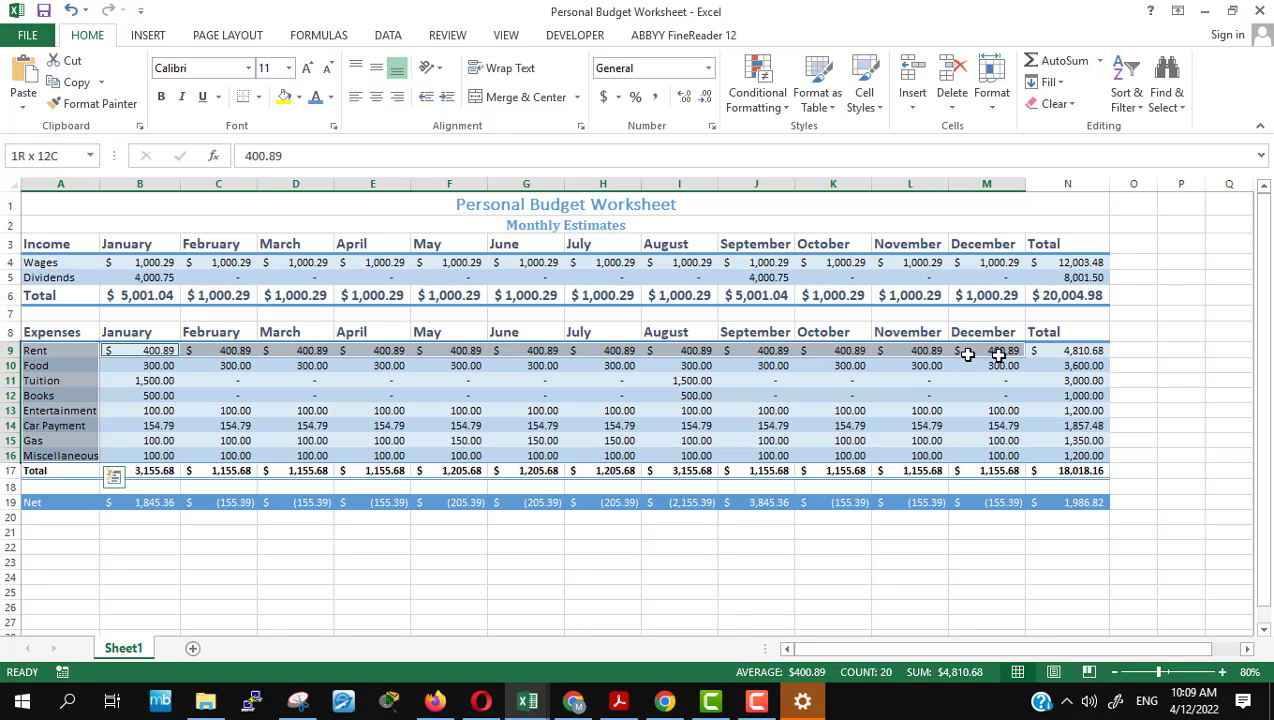
left_click_drag(966, 354, 1040, 352)
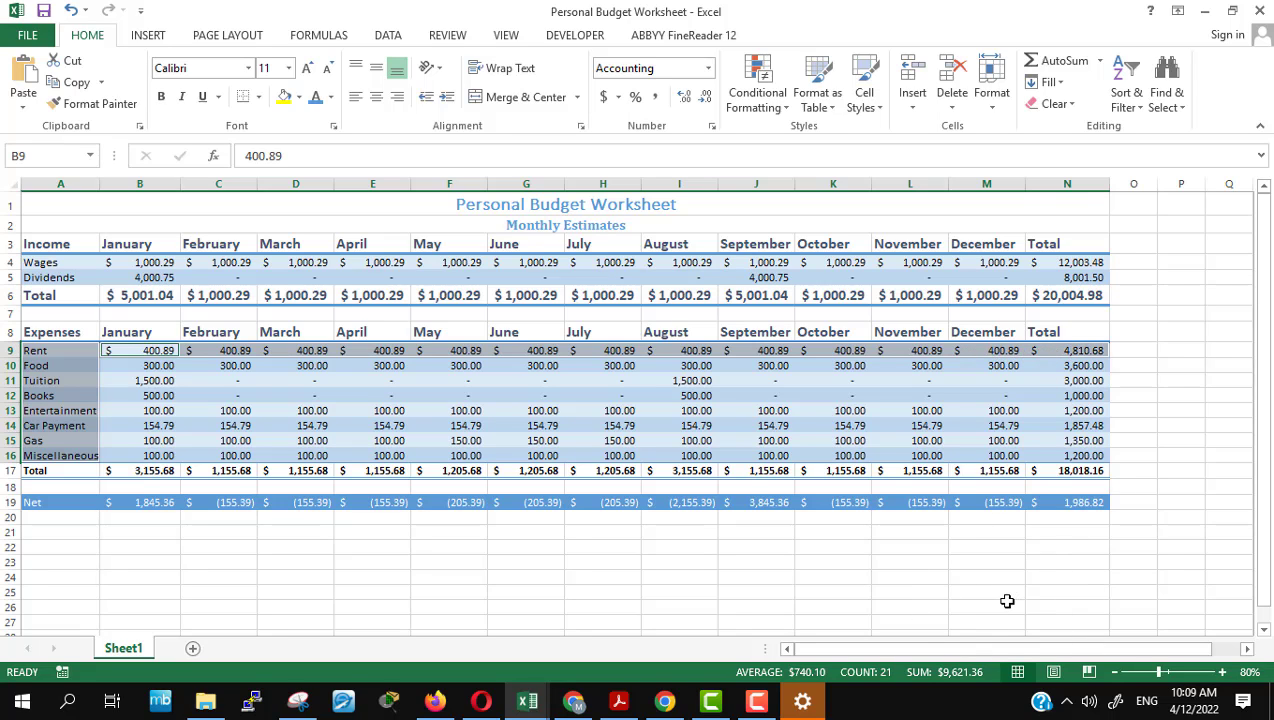
key("alt+Tab")
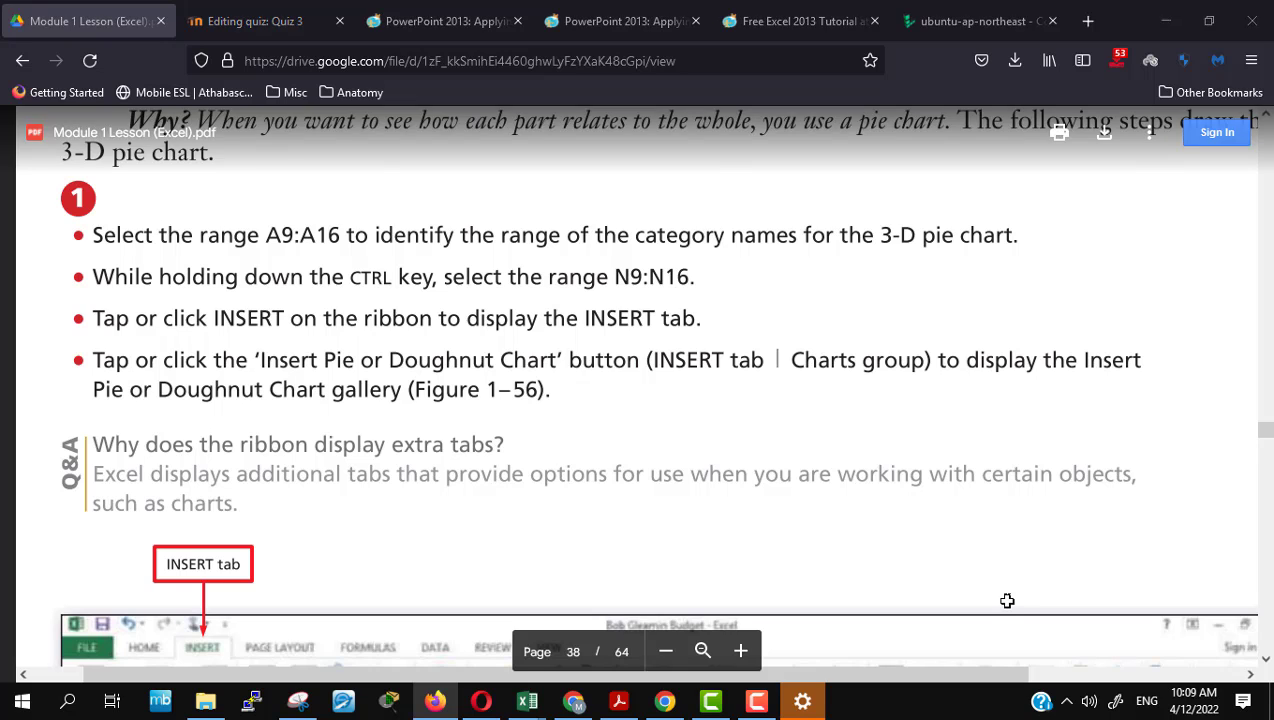
key("alt+Tab")
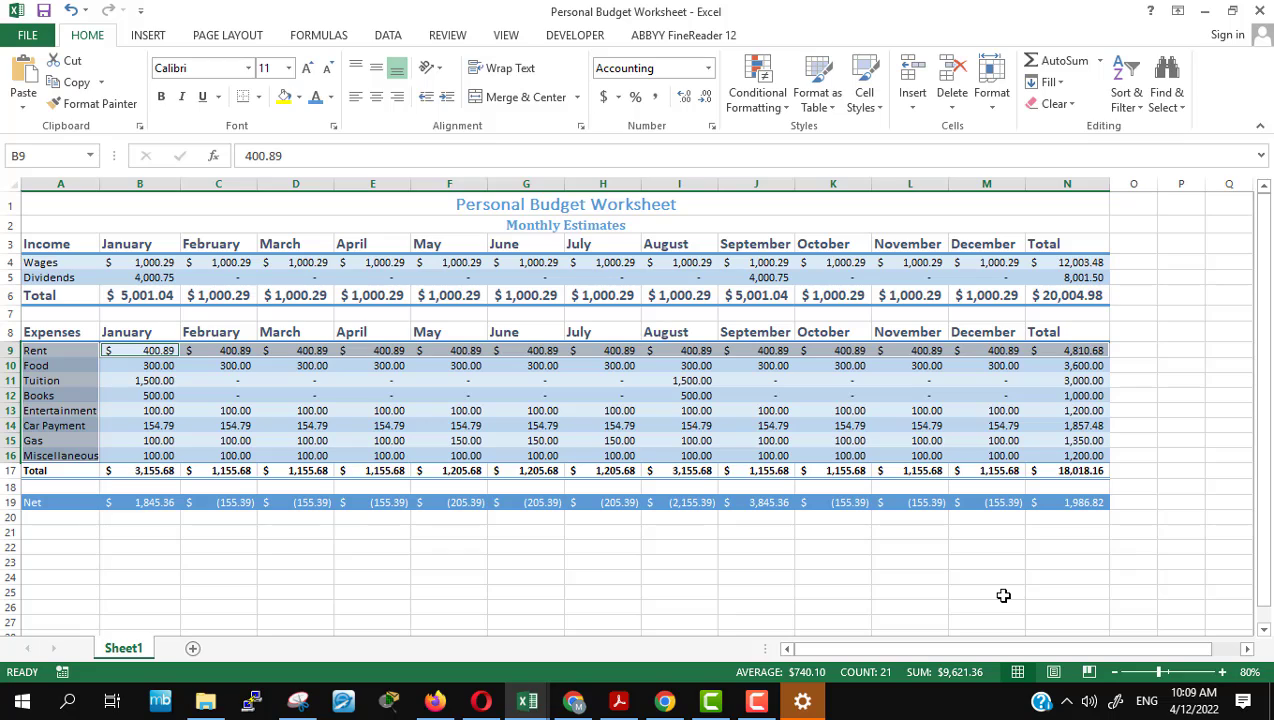
Step: Reselect names A9:A16 together with the yearly totals N9:N16
left_click(1091, 349)
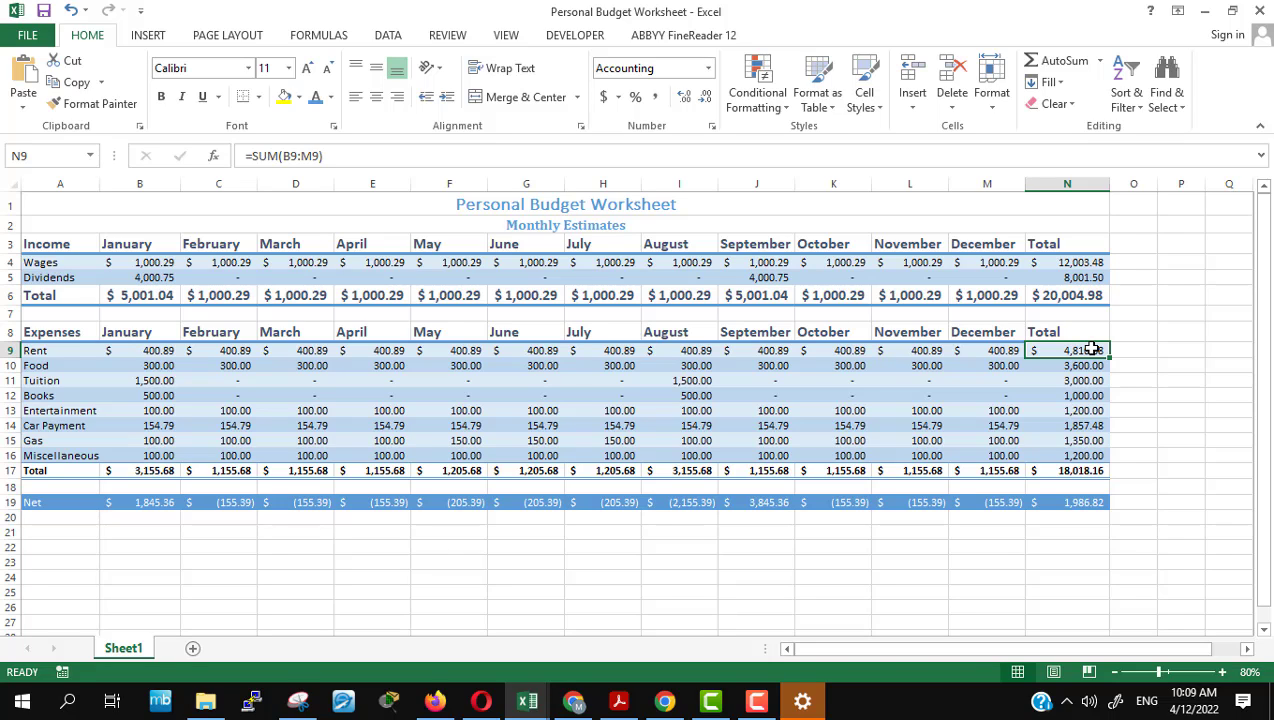
left_click_drag(1091, 349, 1077, 455)
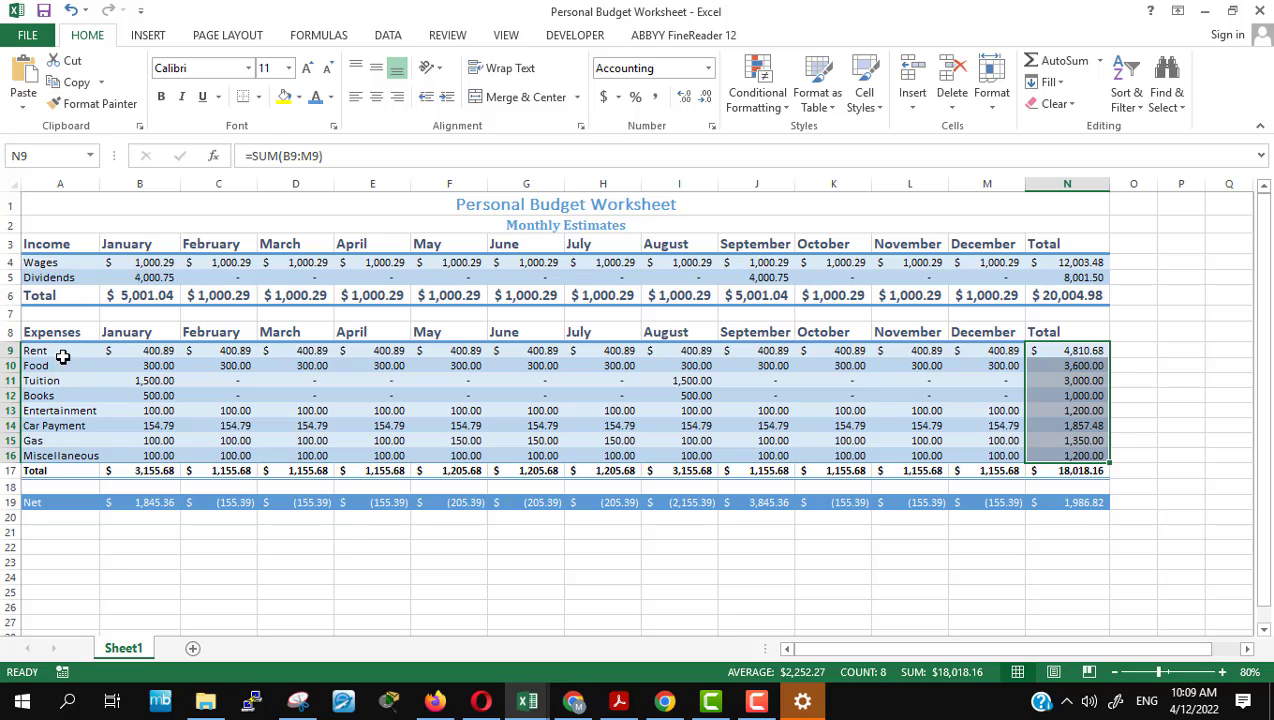
left_click_drag(62, 357, 60, 453)
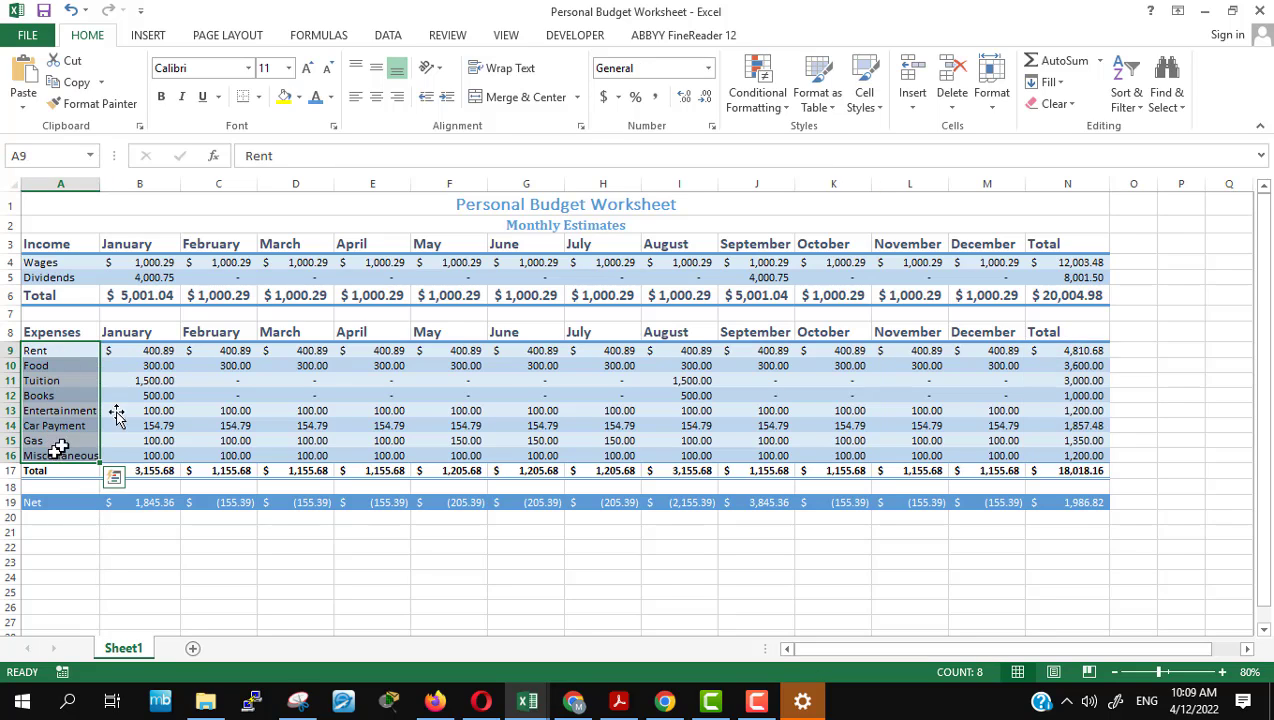
left_click_drag(1058, 350, 1052, 457, "ctrl")
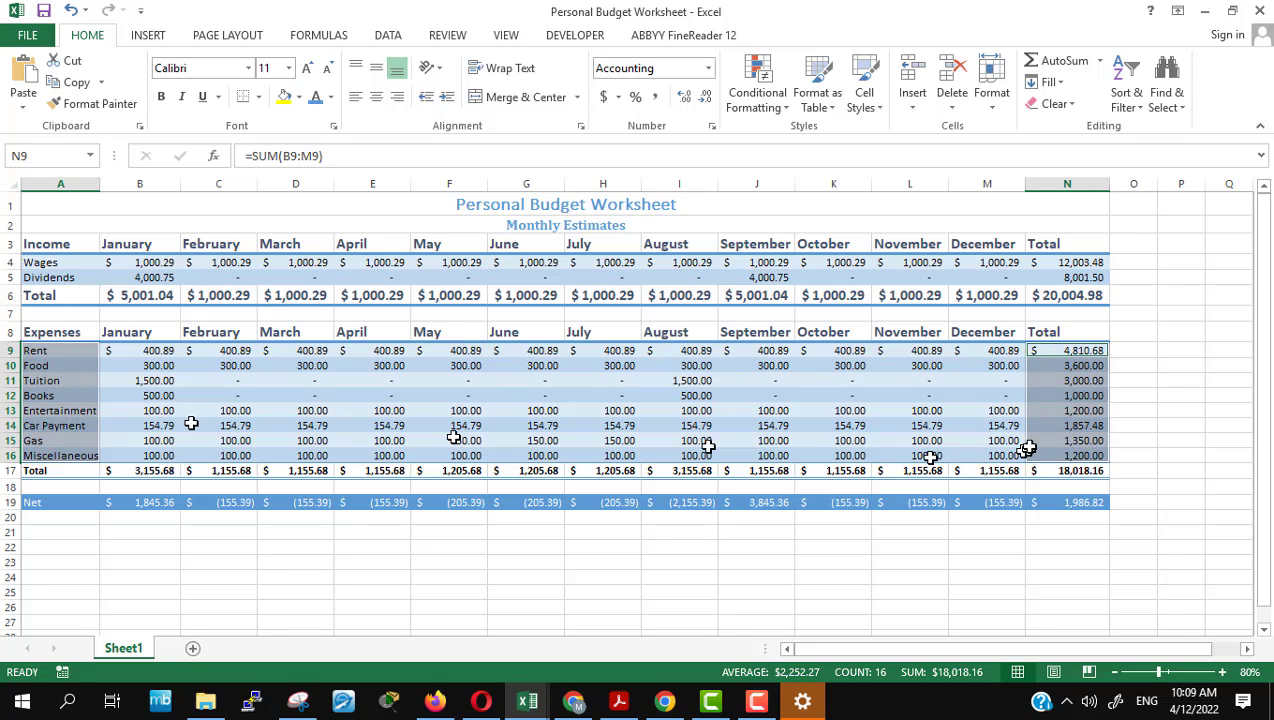
key("alt+Tab")
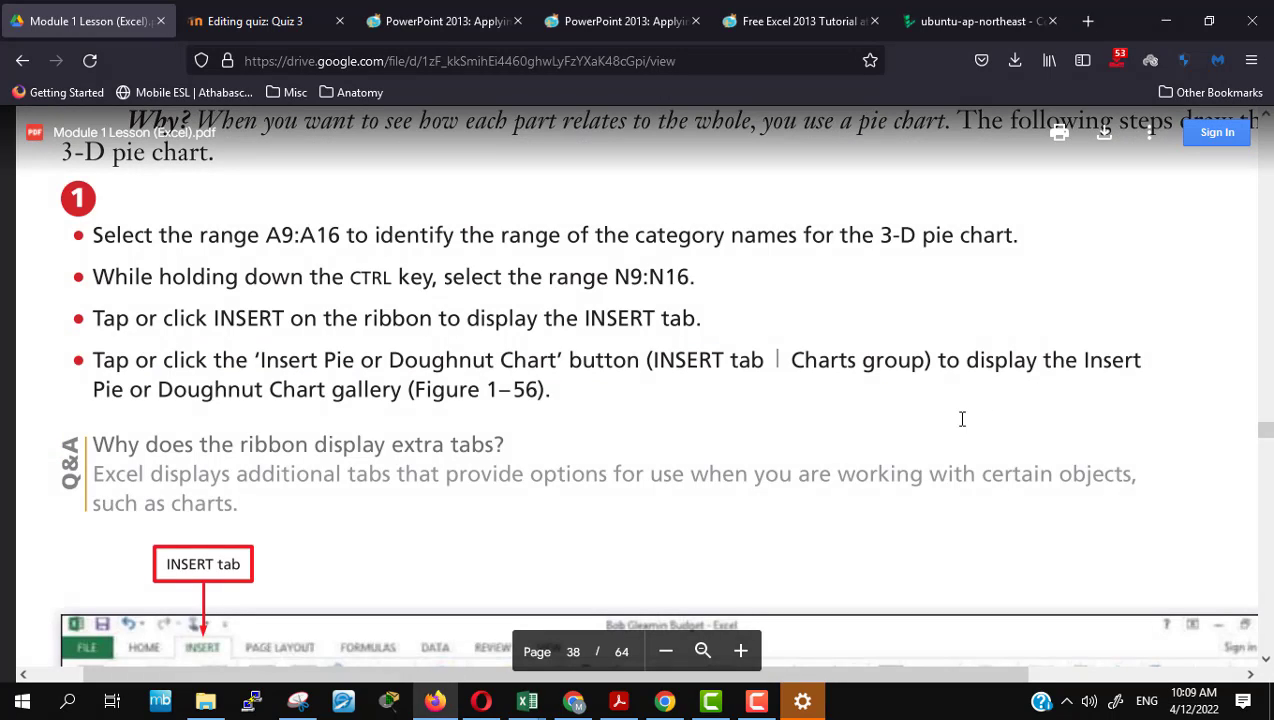
key("alt+Tab")
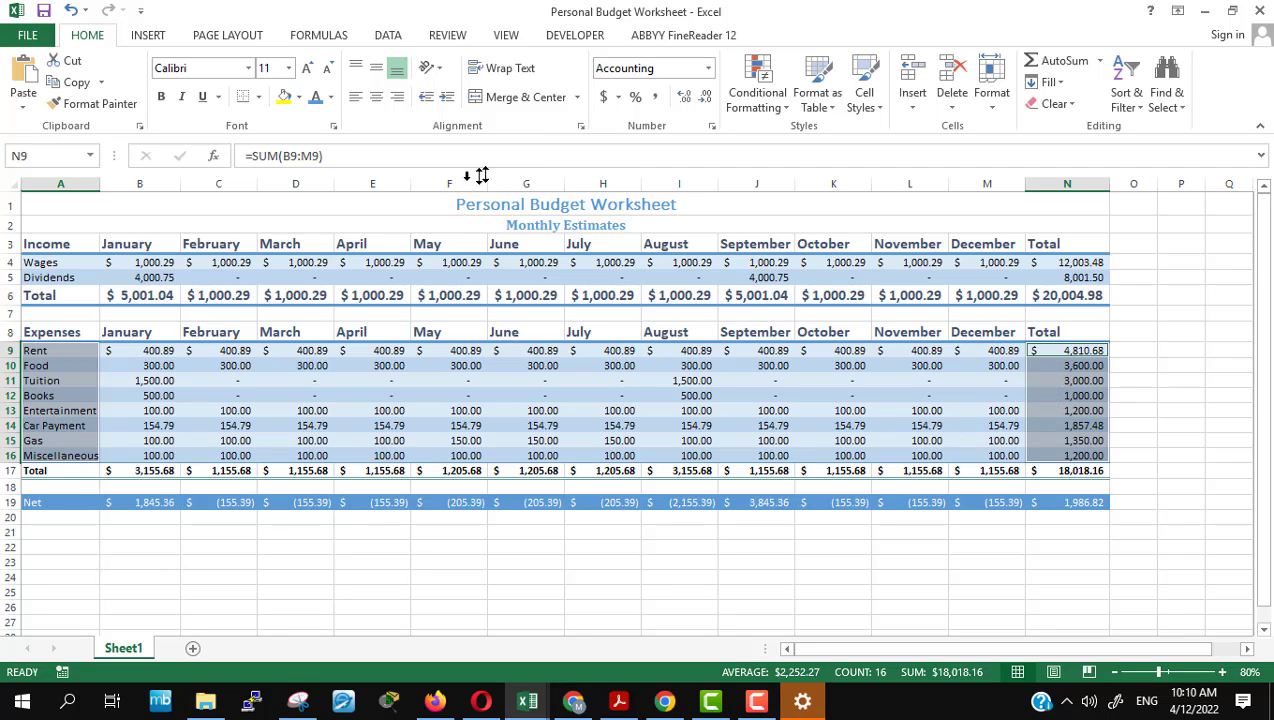
Step: Insert a 3-D Pie chart of the selected yearly expense totals from the INSERT tab
left_click(148, 35)
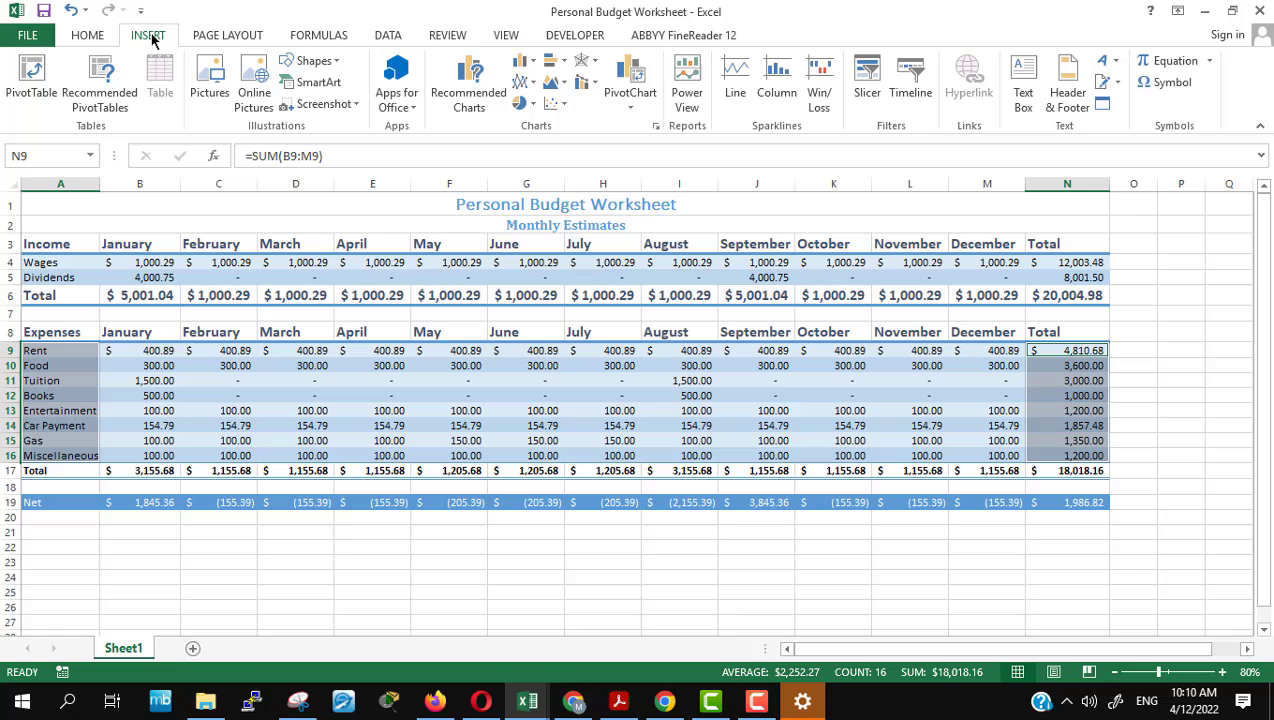
left_click(530, 104)
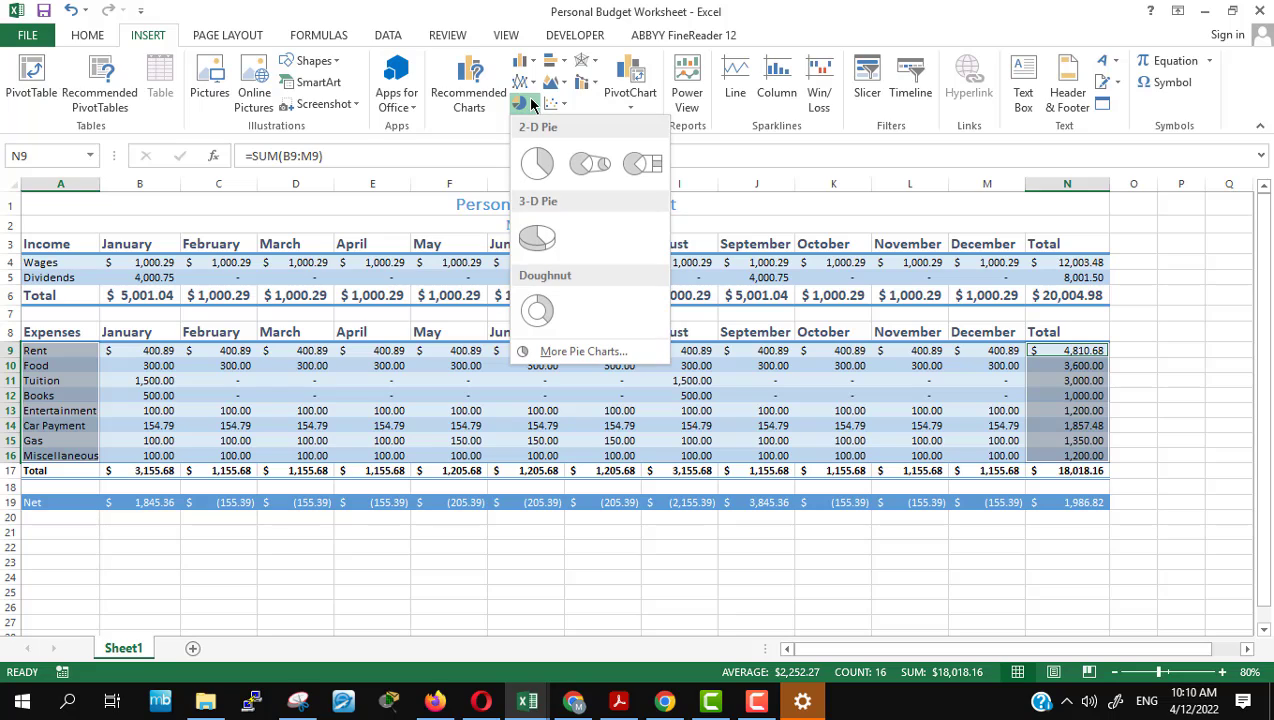
left_click(536, 242)
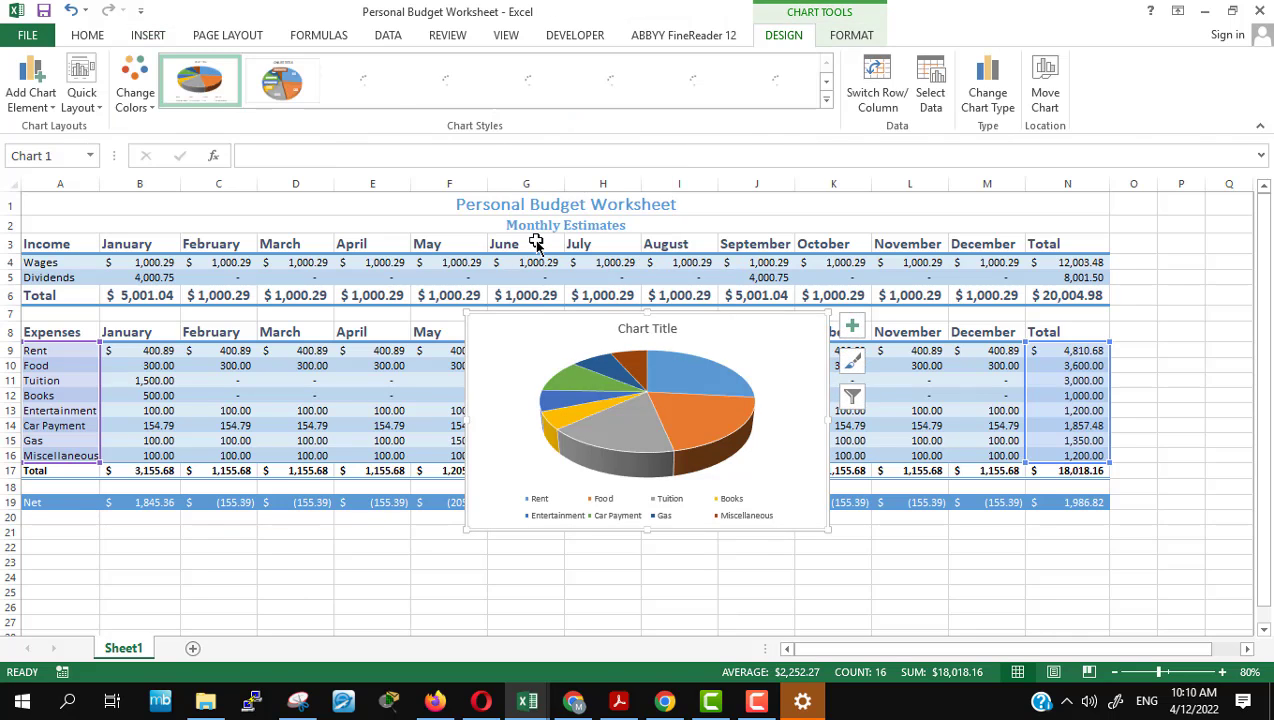
key("alt+Tab")
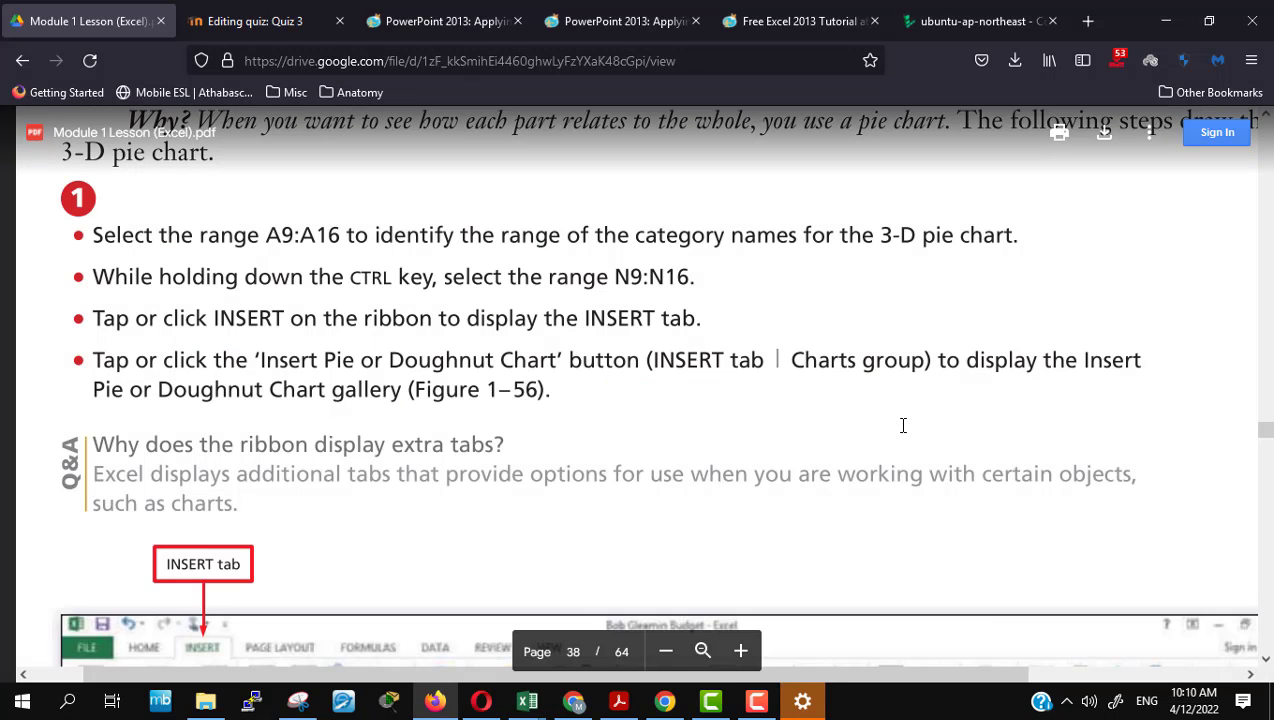
Step: Scroll past Figure 1–57 to page 39's step 3, then return to the workbook
scroll(857, 410, "down", 5)
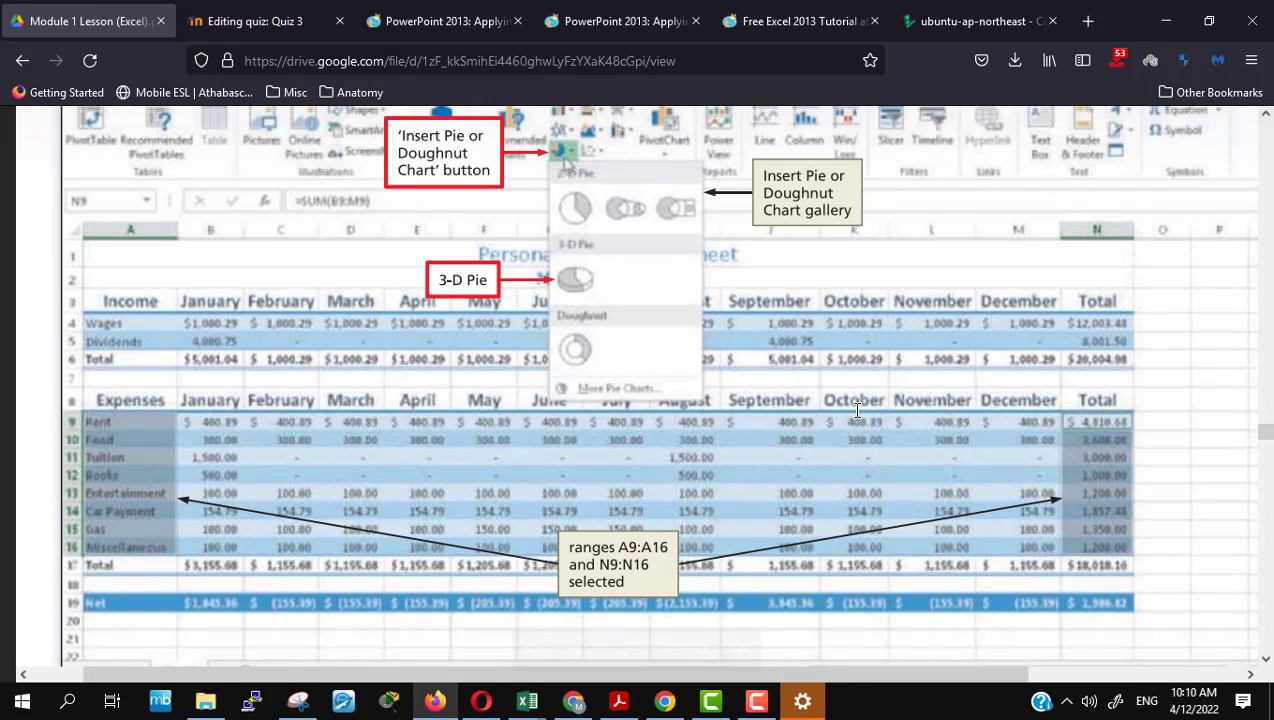
scroll(857, 410, "down", 2)
scroll(857, 410, "down", 2)
scroll(857, 410, "down", 3)
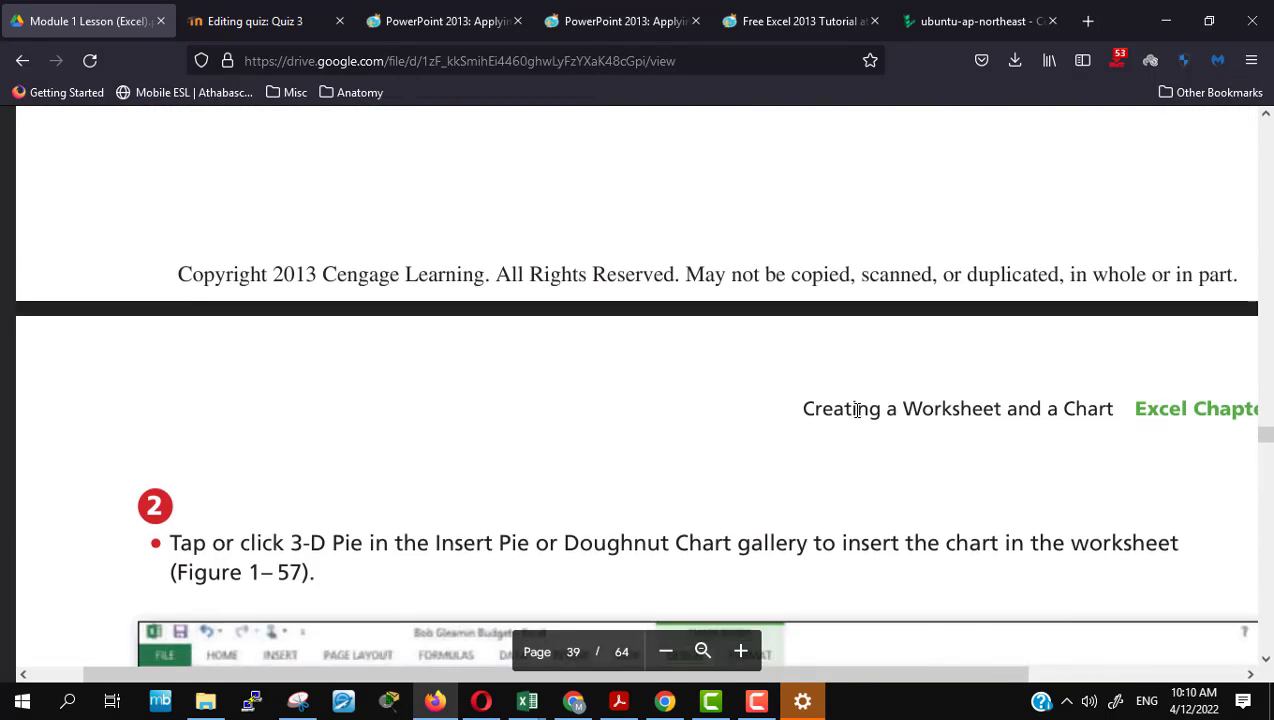
scroll(857, 410, "down", 3)
scroll(857, 410, "down", 2)
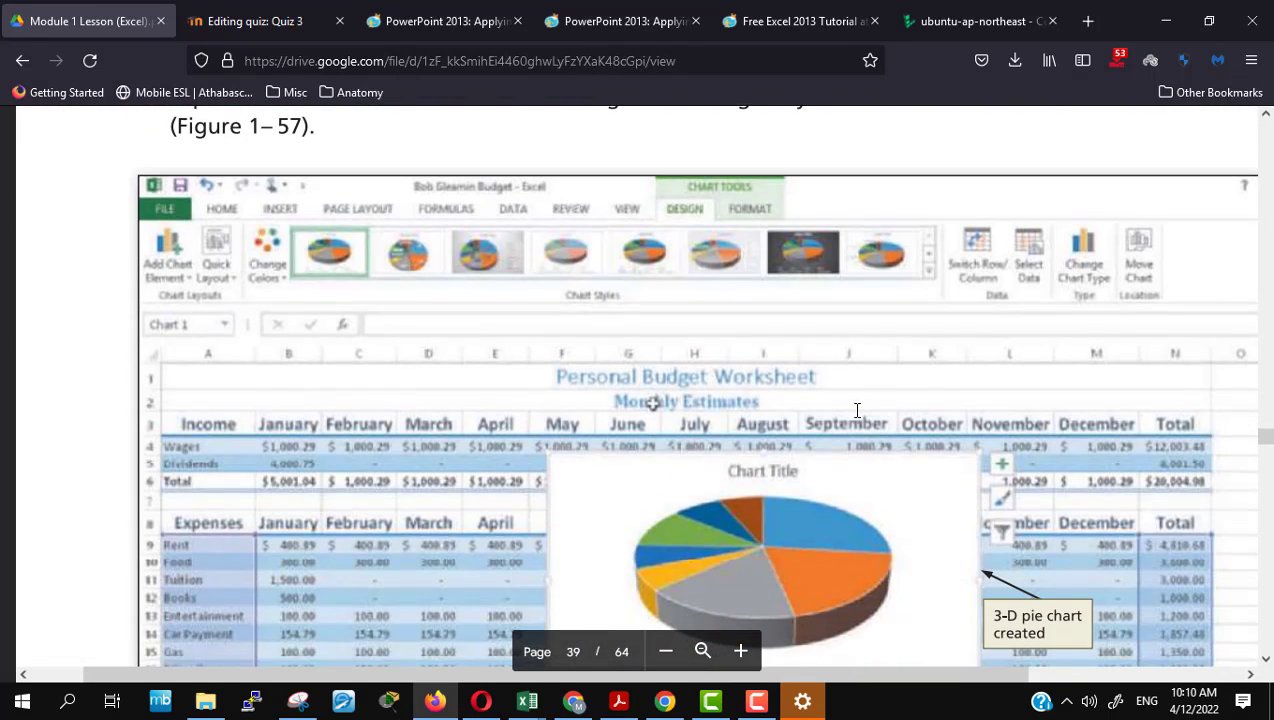
scroll(857, 410, "up", 2)
scroll(857, 410, "up", 2)
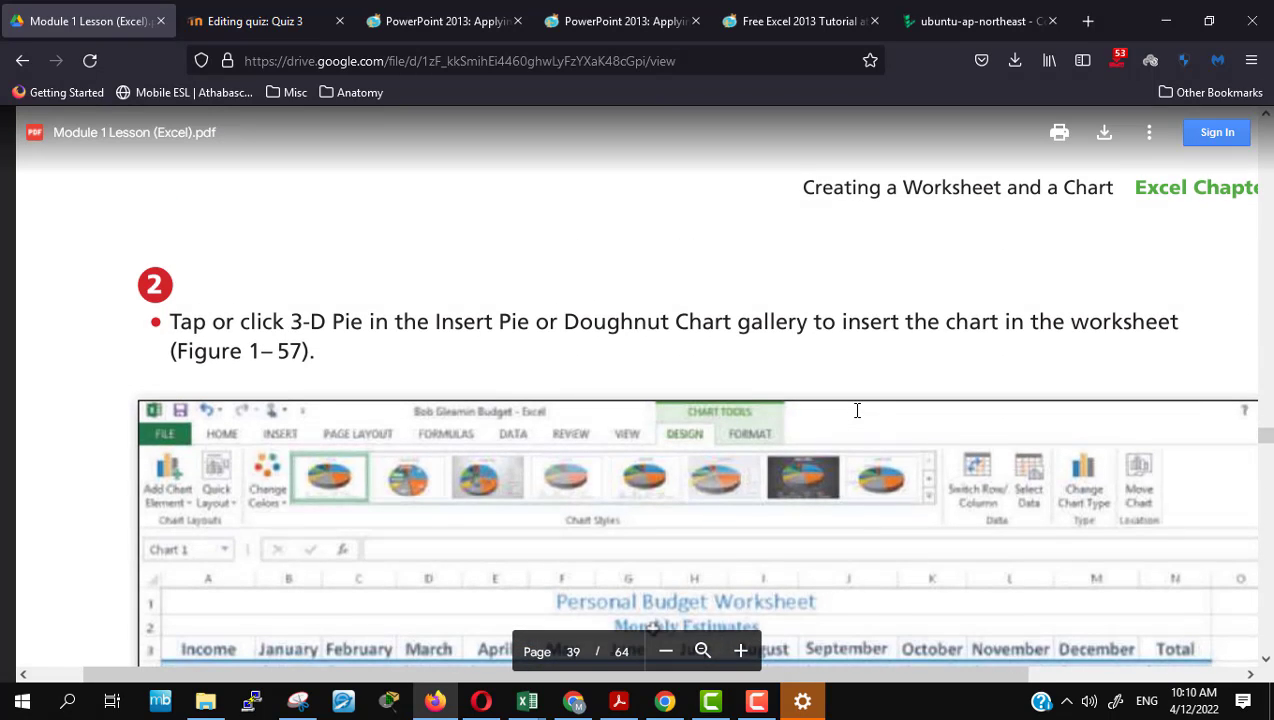
scroll(857, 410, "down", 1)
scroll(857, 410, "down", 3)
scroll(857, 410, "down", 2)
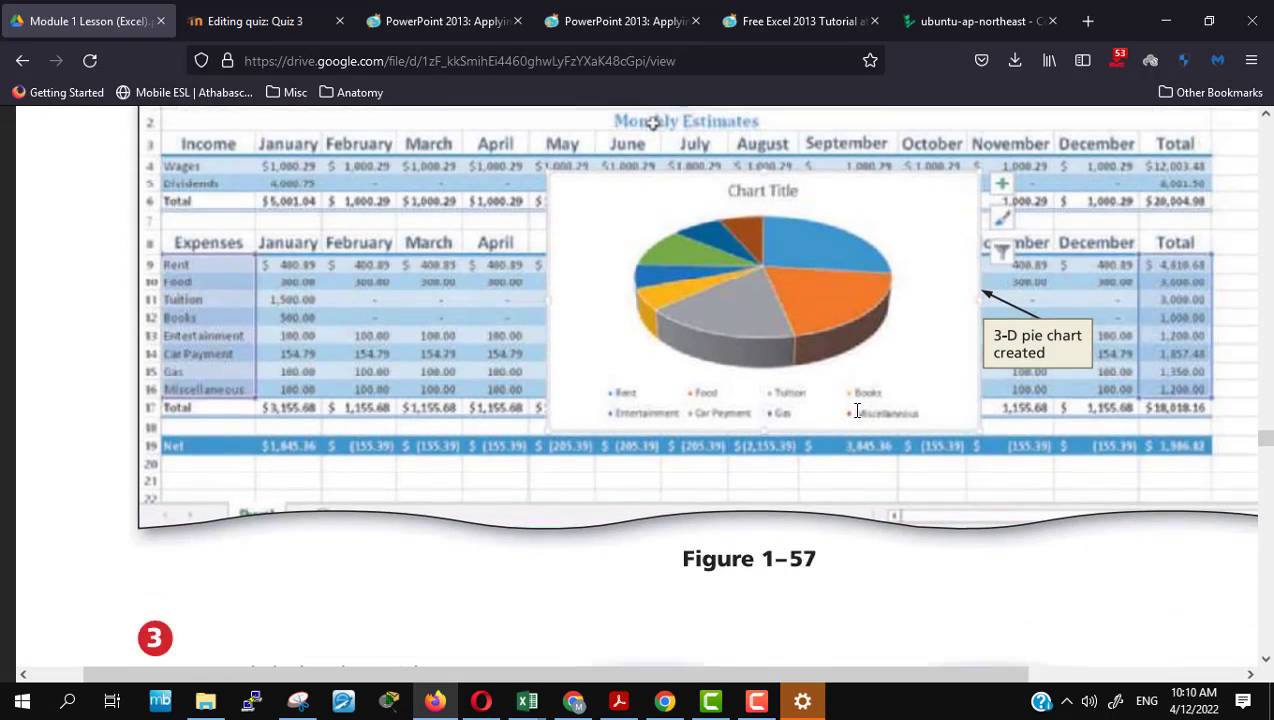
scroll(857, 410, "down", 1)
scroll(857, 410, "down", 3)
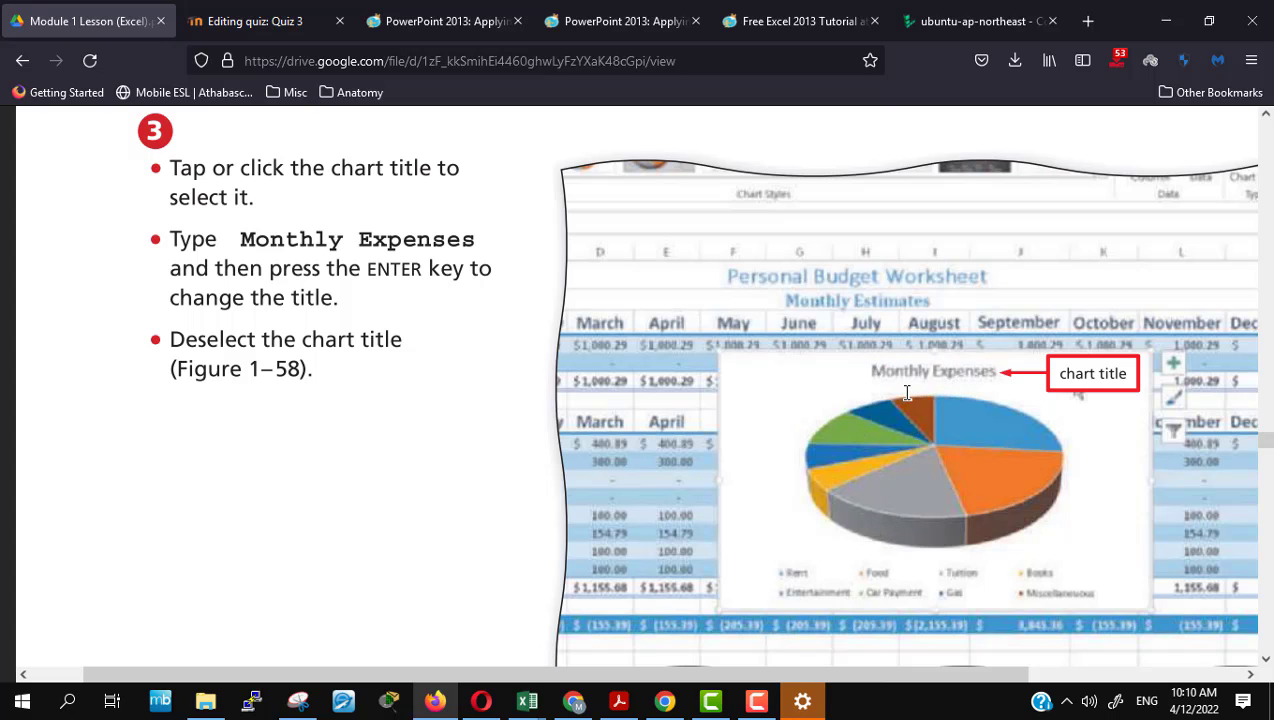
key("alt+Tab")
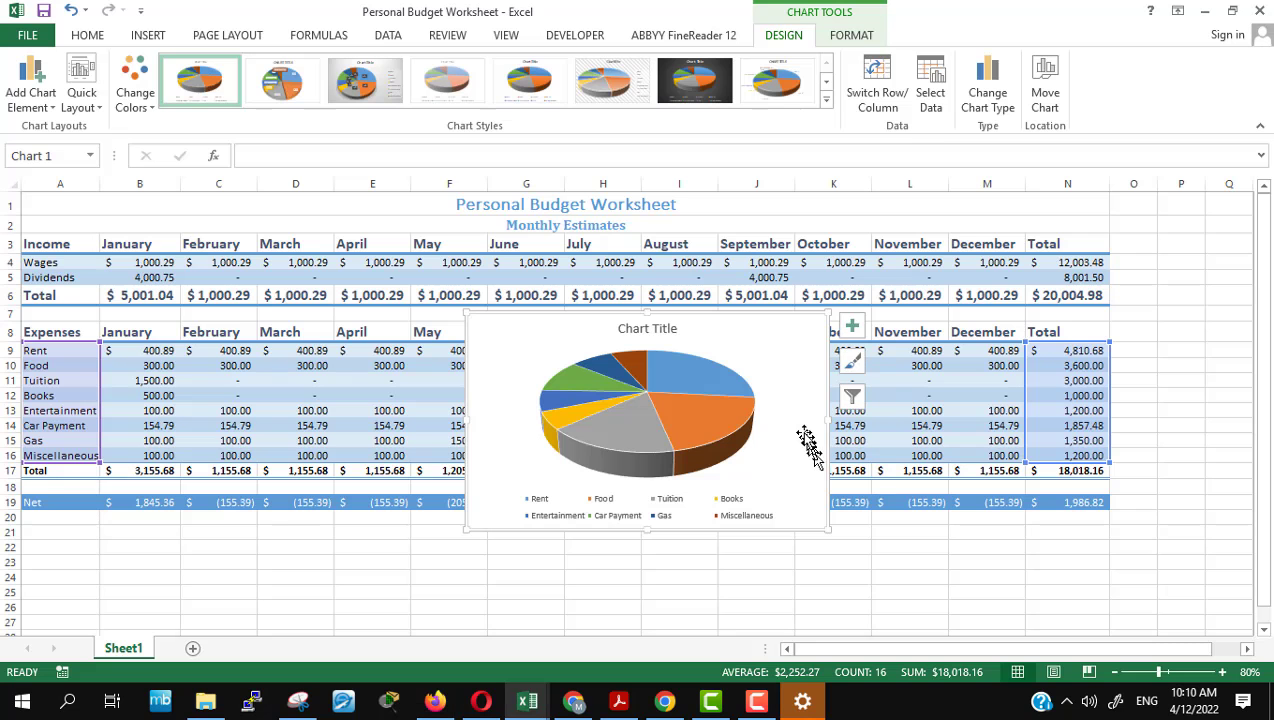
Step: Replace the pie chart's 'Chart Title' with 'Monthlhy Expenses' and deselect the chart
left_click(804, 436)
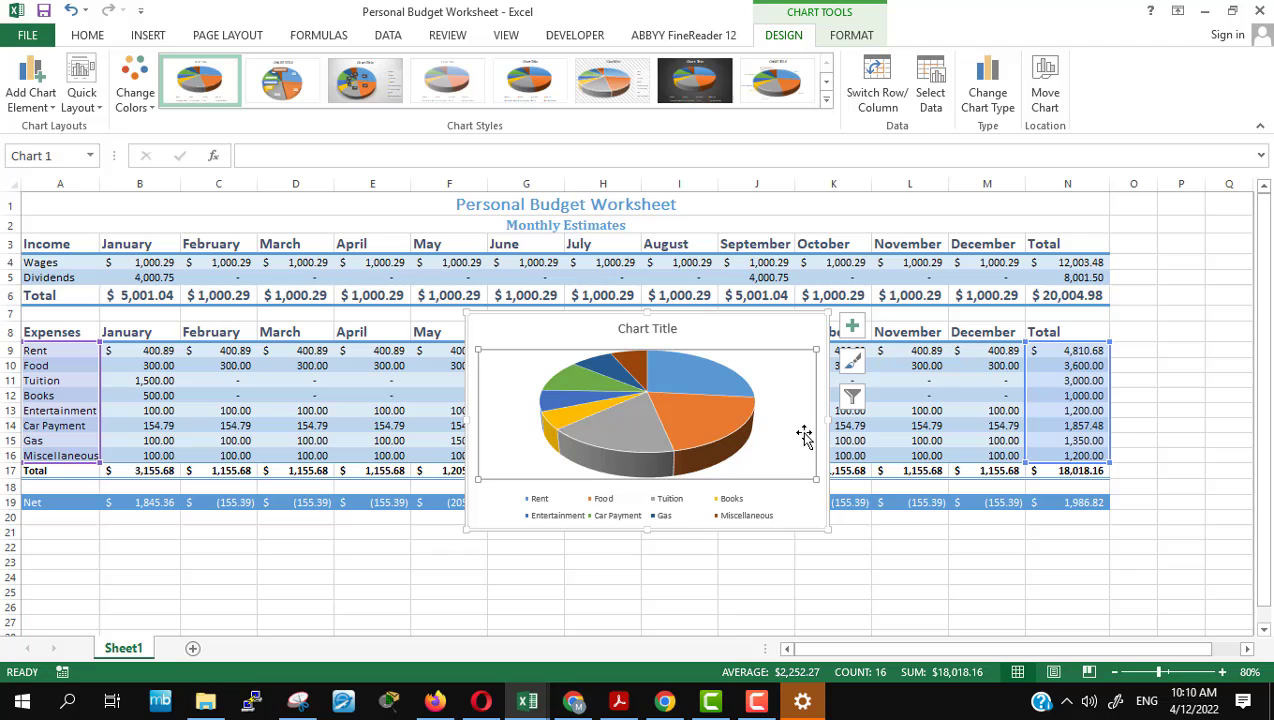
left_click(660, 328)
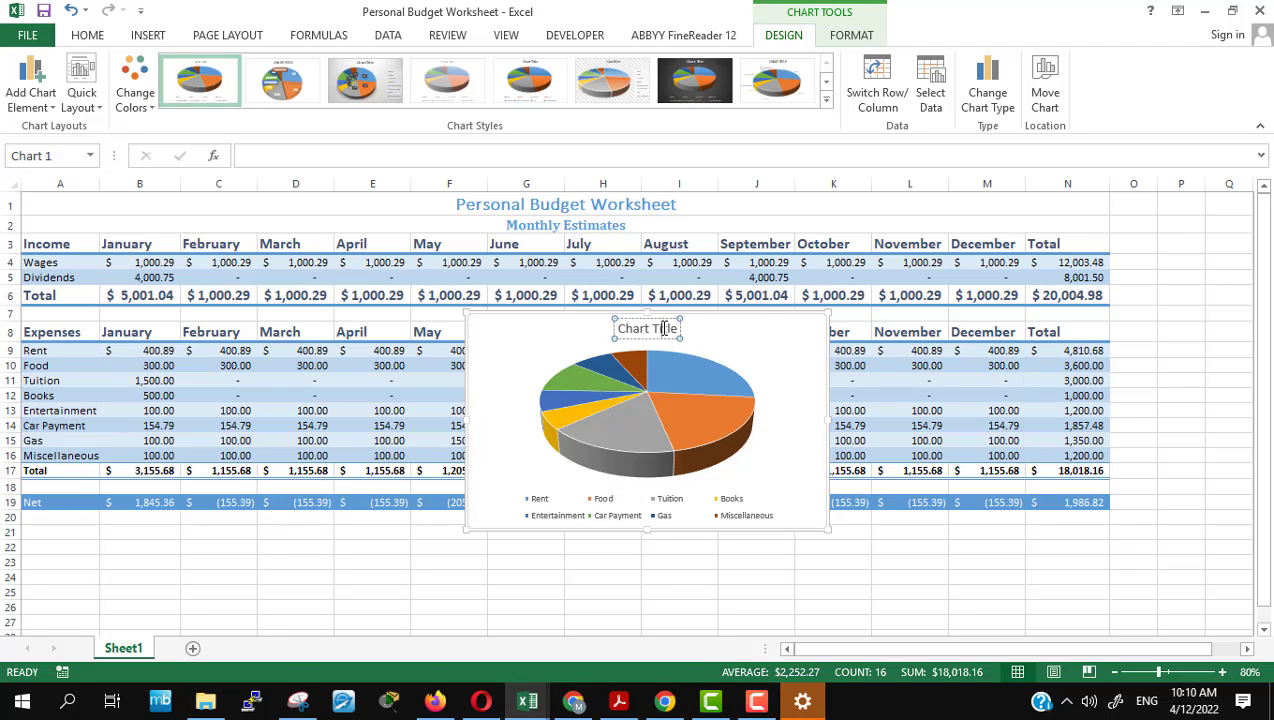
triple_click(664, 329)
left_click(664, 331)
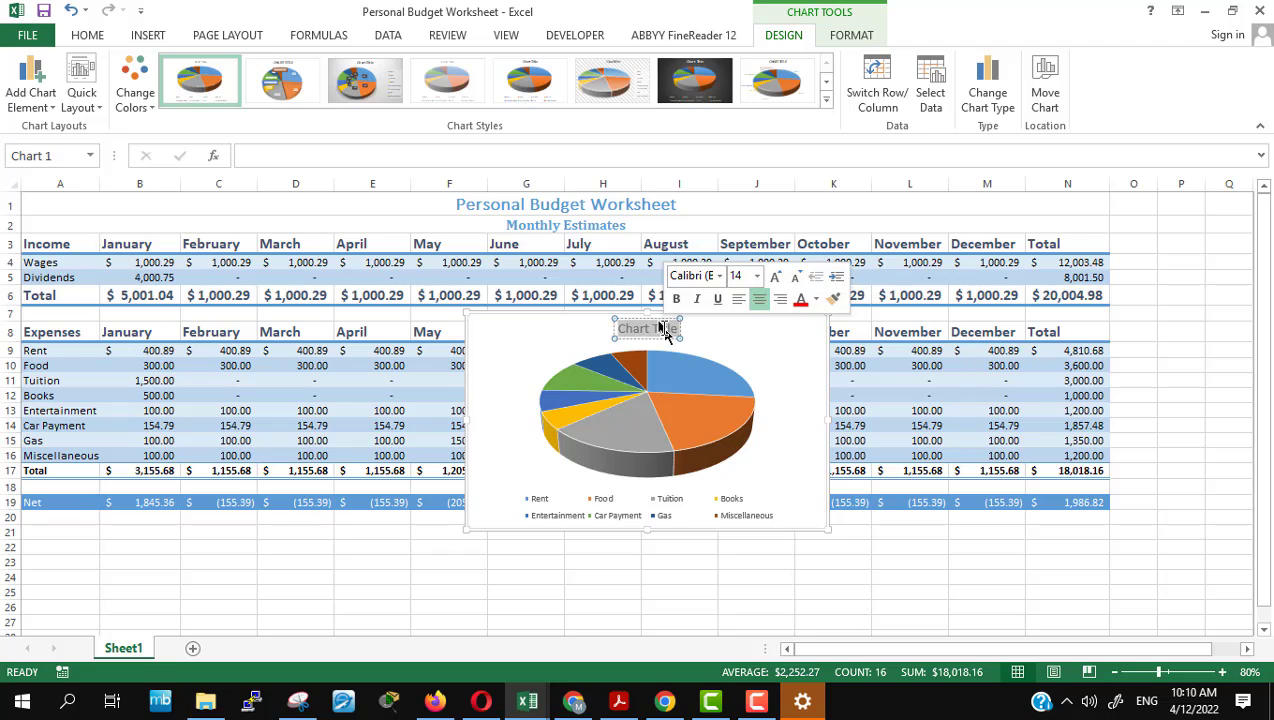
type("Month")
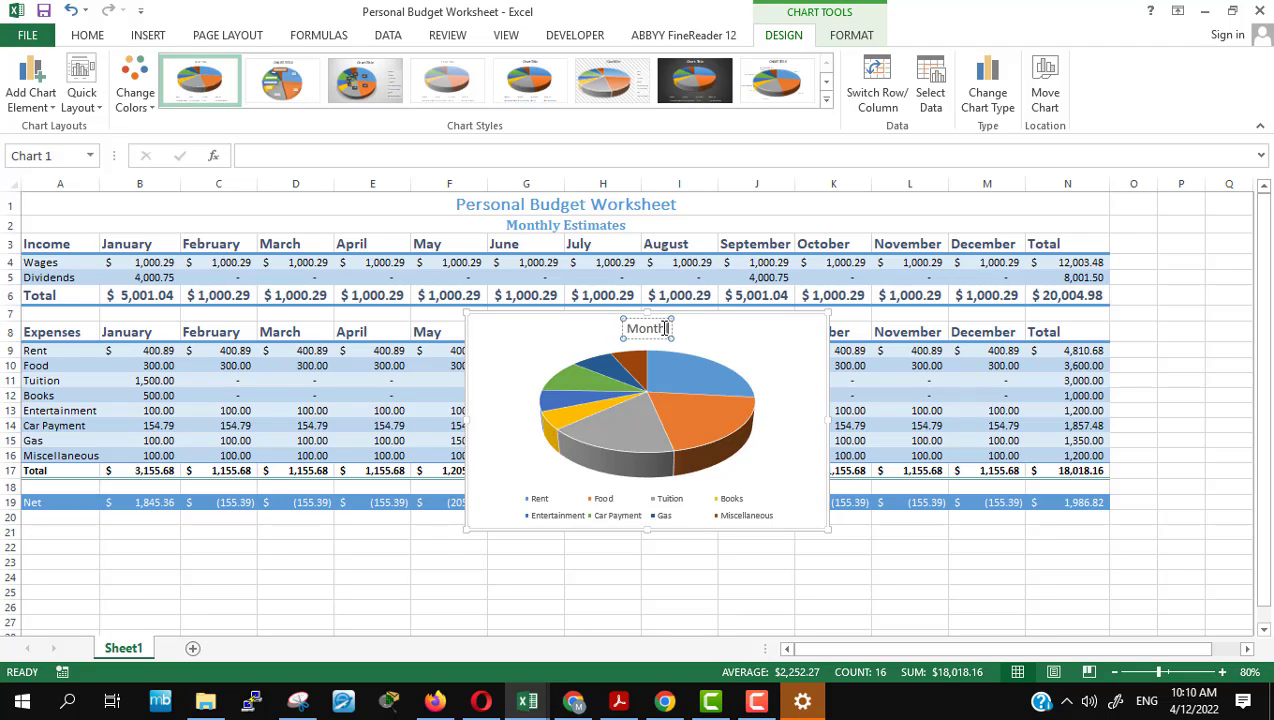
type("lhy Expenses")
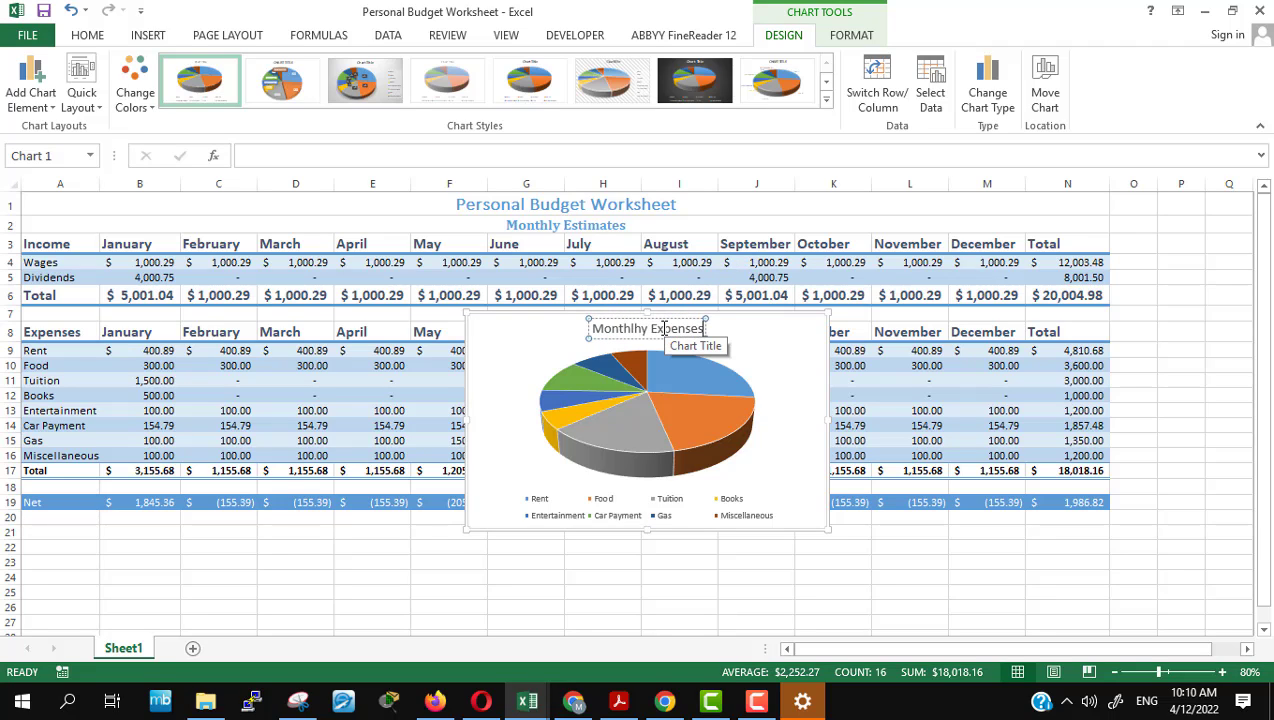
left_click(852, 598)
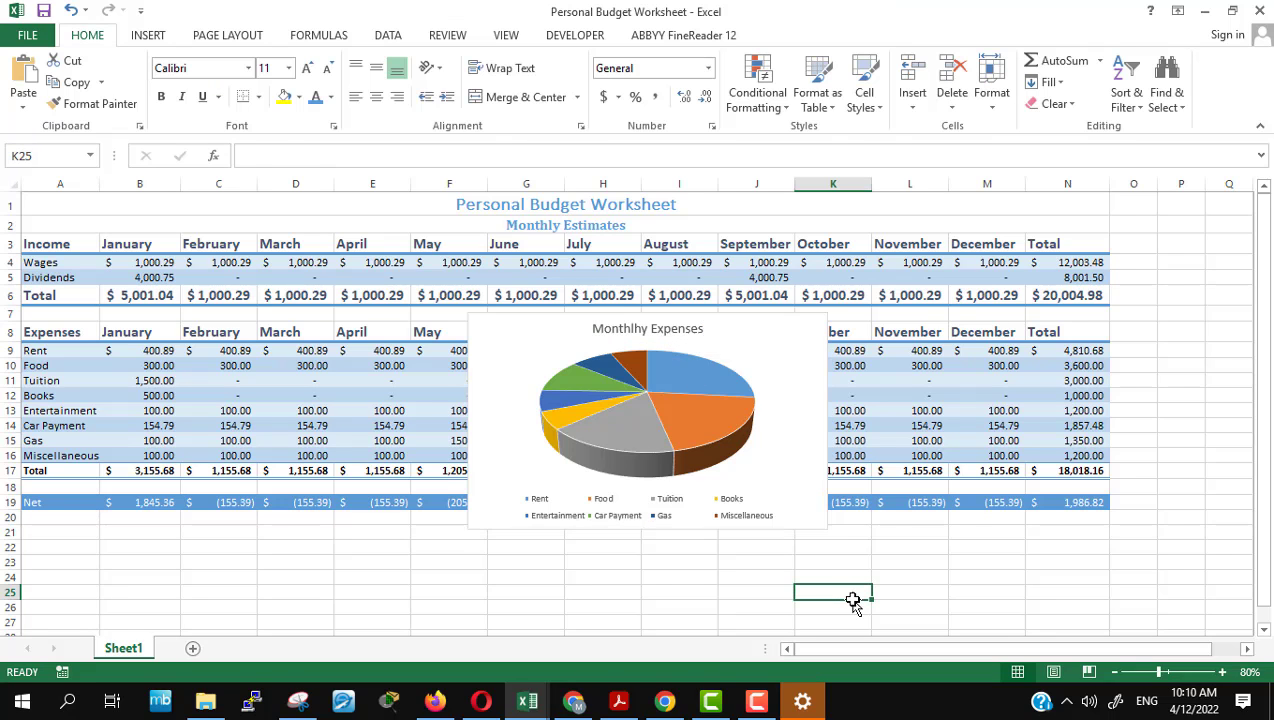
key("alt+Tab")
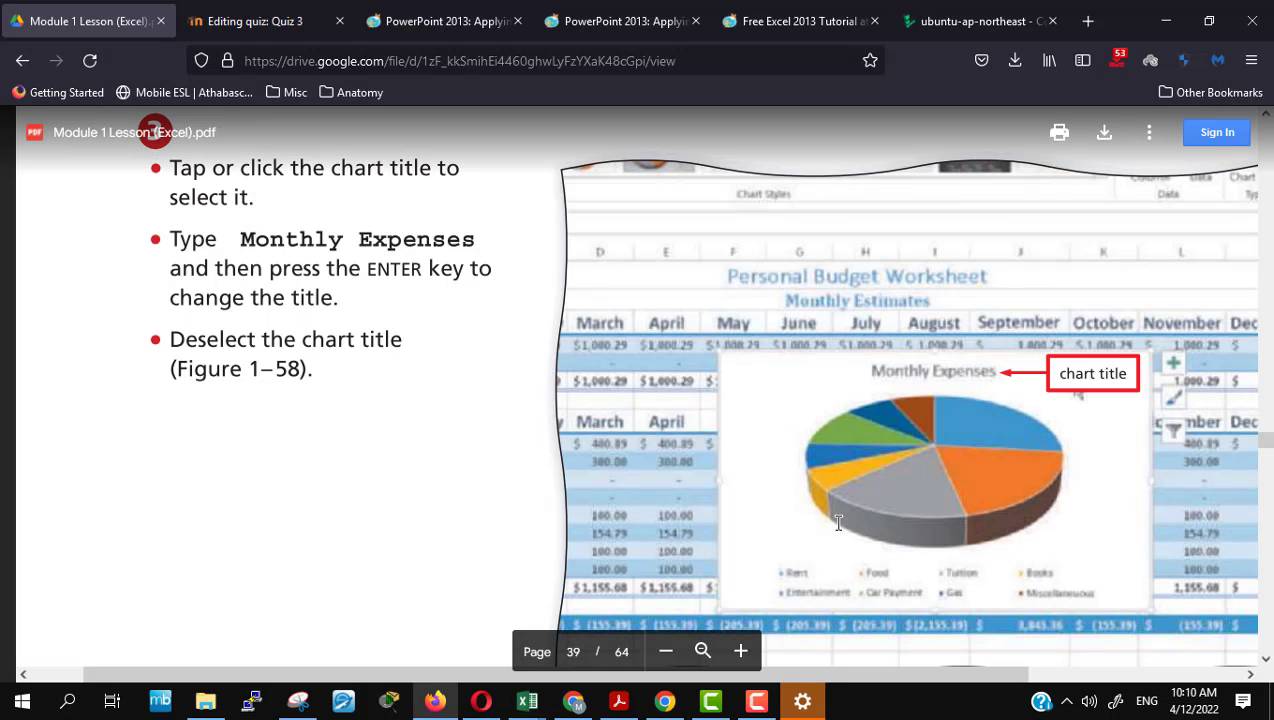
Step: Scroll the lesson PDF to 'To Apply a Style to a Chart' and Figure 1–59, then return to Excel
scroll(838, 523, "down", 2)
scroll(838, 523, "down", 4)
scroll(838, 523, "down", 4)
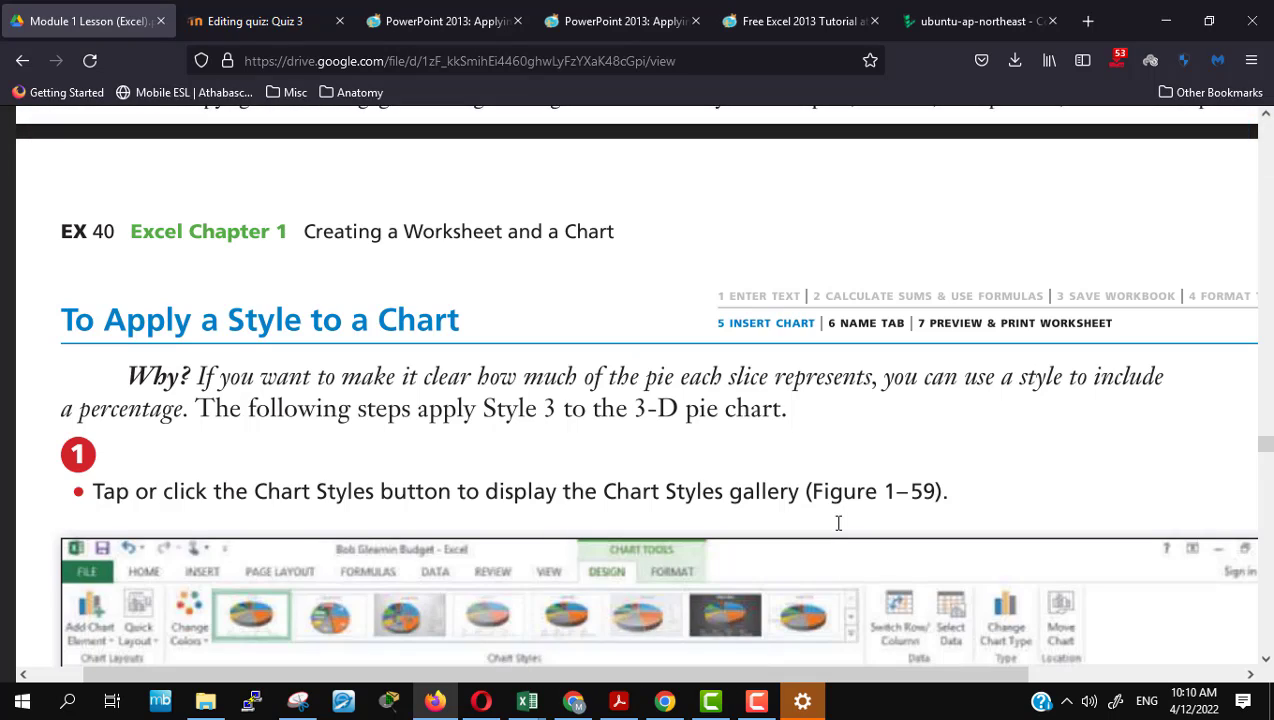
scroll(838, 523, "down", 1)
scroll(838, 523, "down", 3)
scroll(838, 523, "down", 2)
scroll(838, 523, "down", 1)
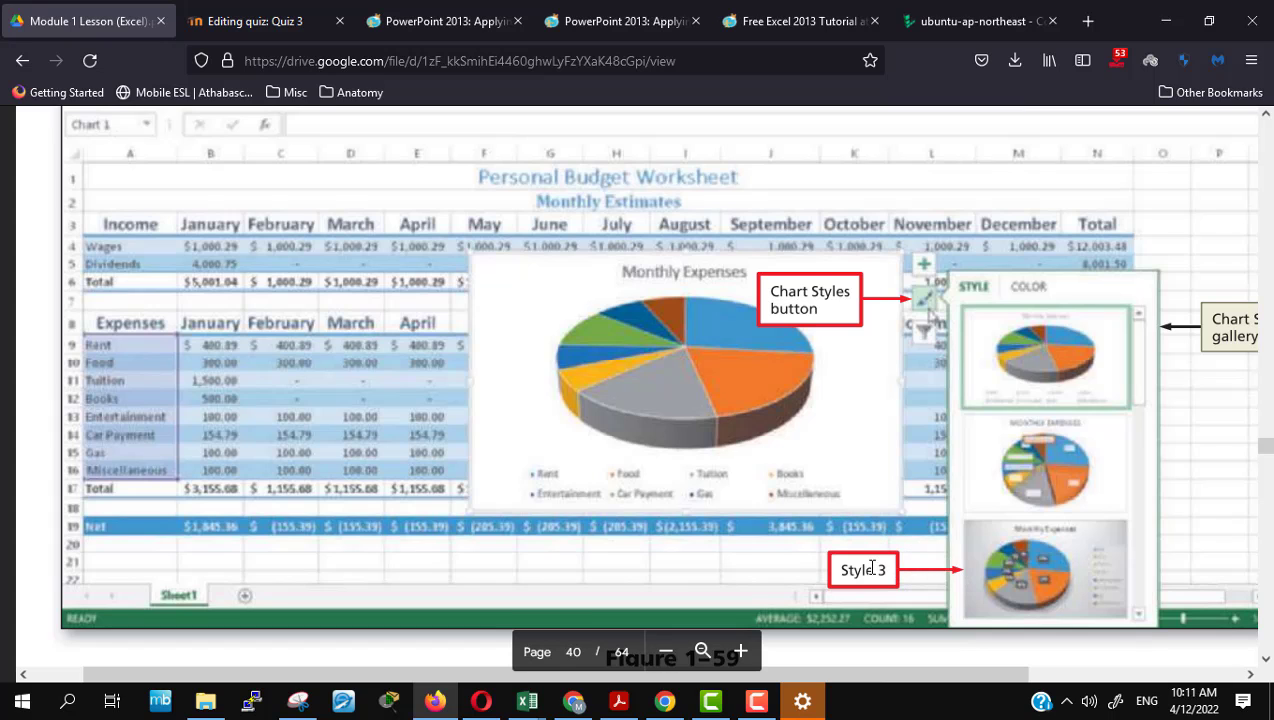
key("alt+Tab")
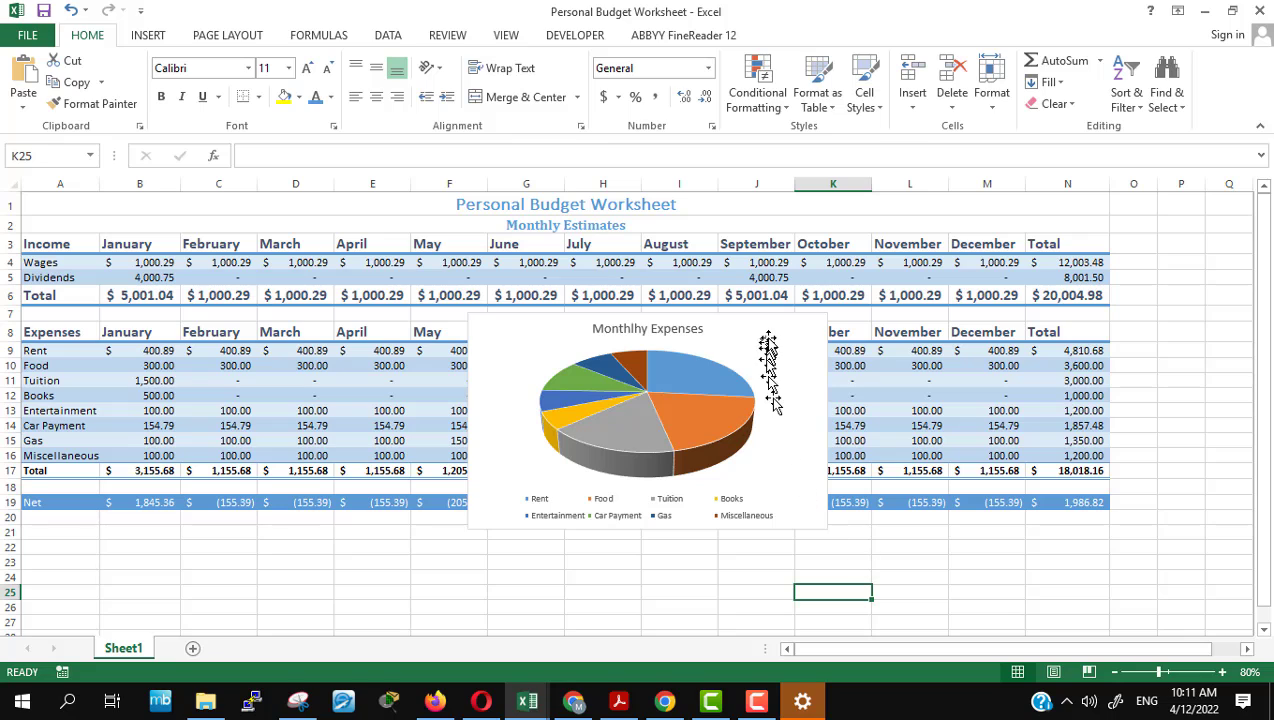
Step: Apply Style 3 from the Chart Styles gallery to the 3-D pie chart
left_click(768, 341)
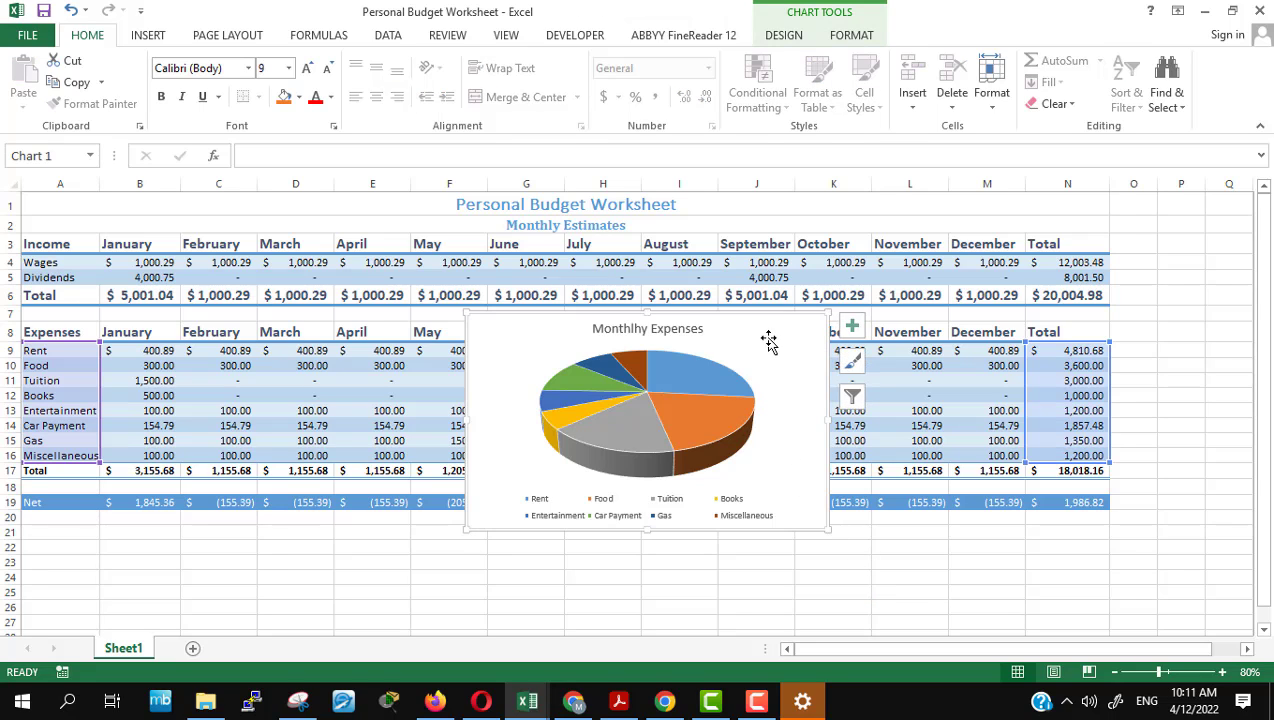
left_click(851, 363)
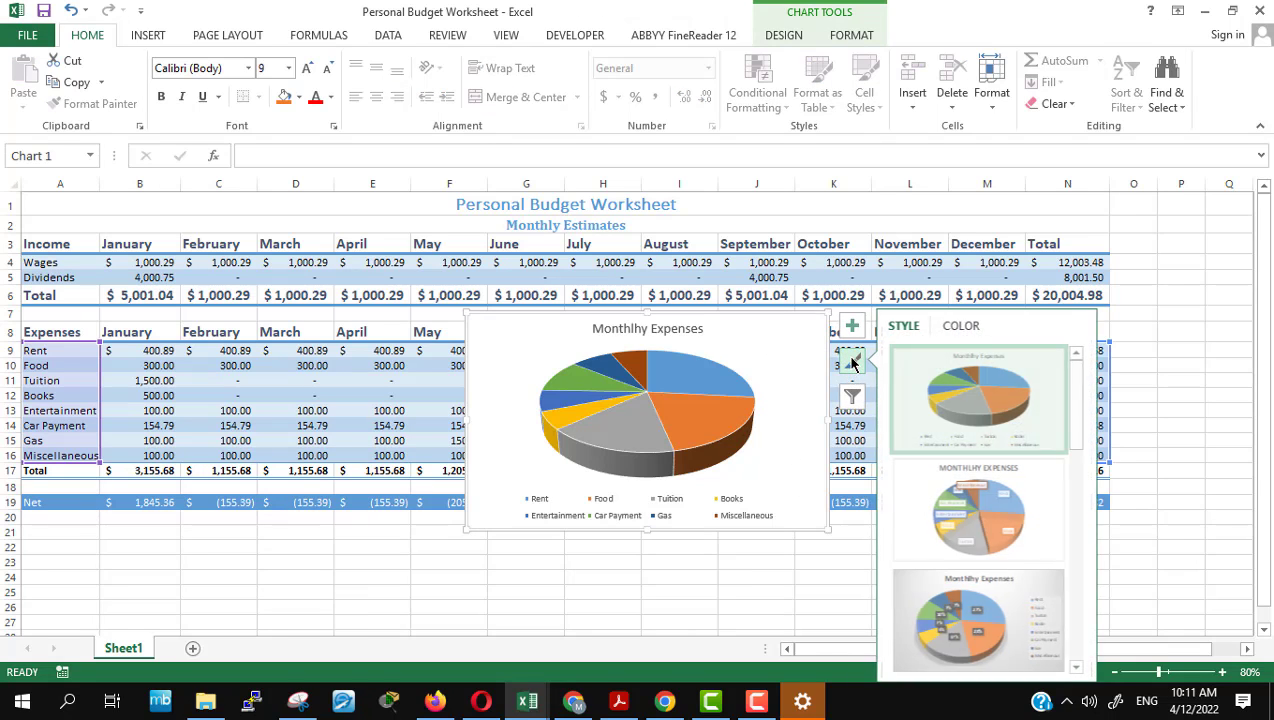
left_click(1007, 648)
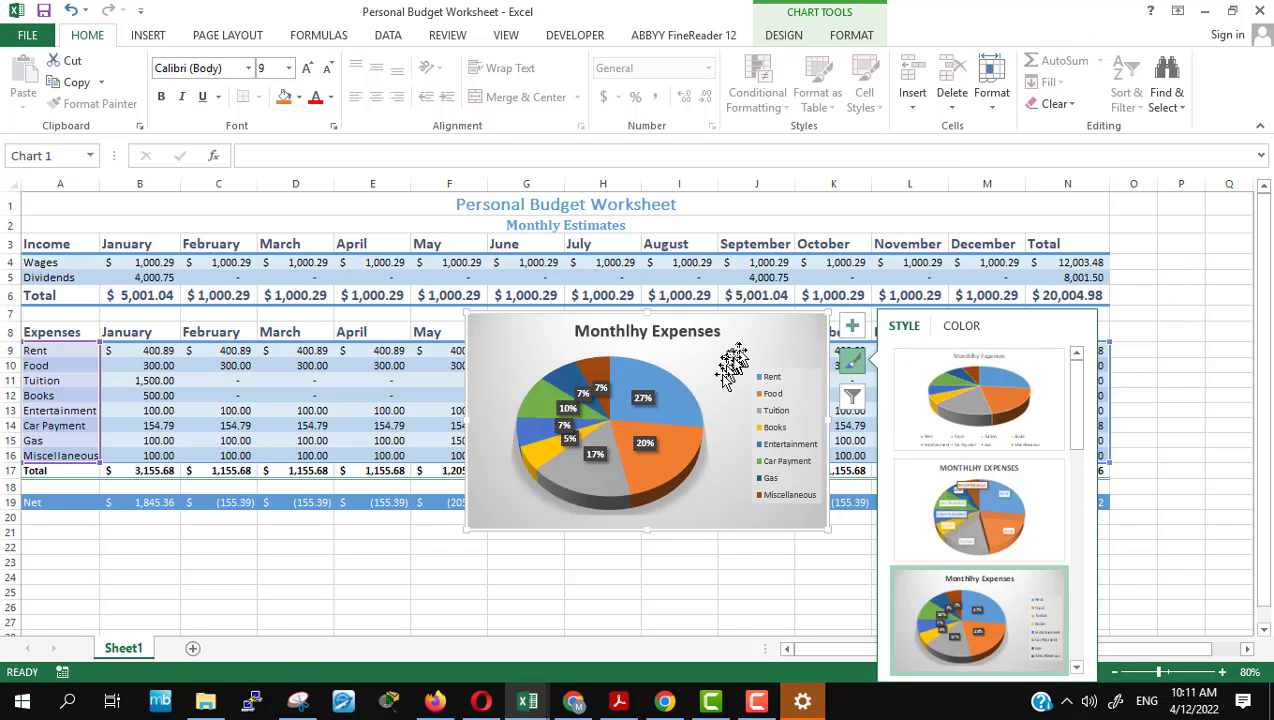
left_click(852, 364)
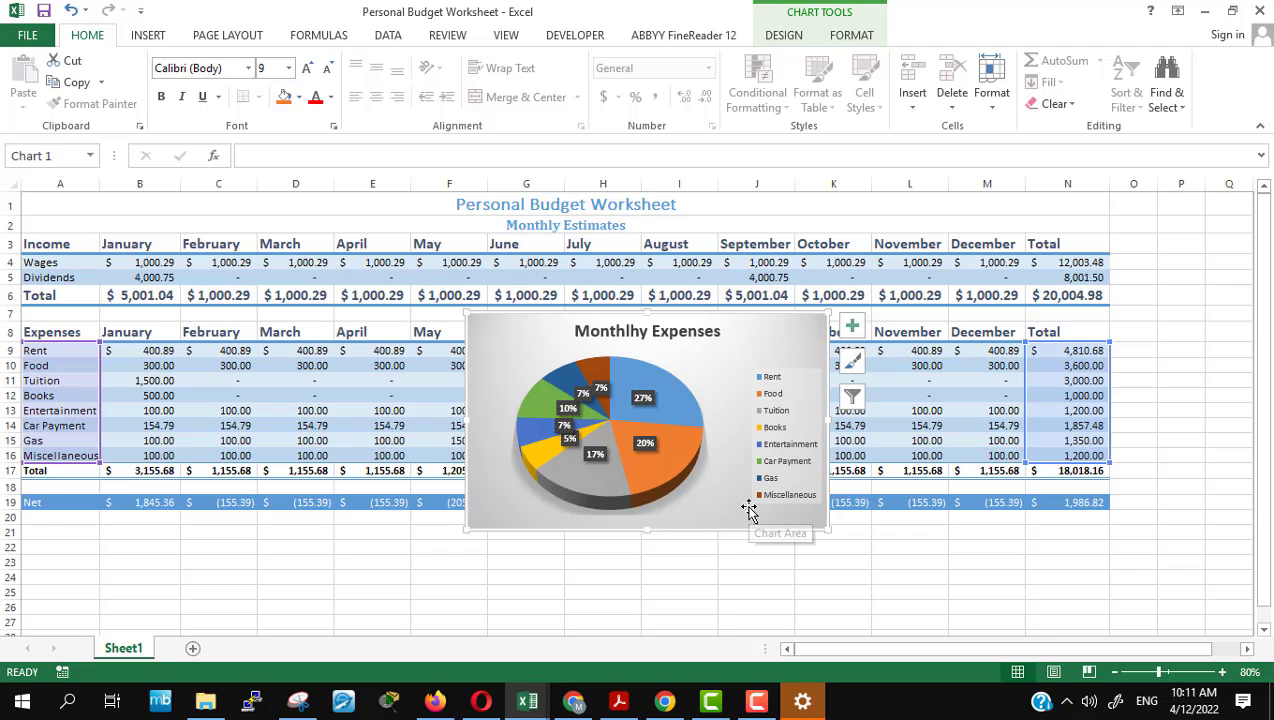
Step: Read the lesson PDF past Figure 1–60 to 'Changing the Sheet Tab Names', then return to Excel
key("alt+Tab")
scroll(766, 526, "down", 4)
scroll(766, 526, "down", 1)
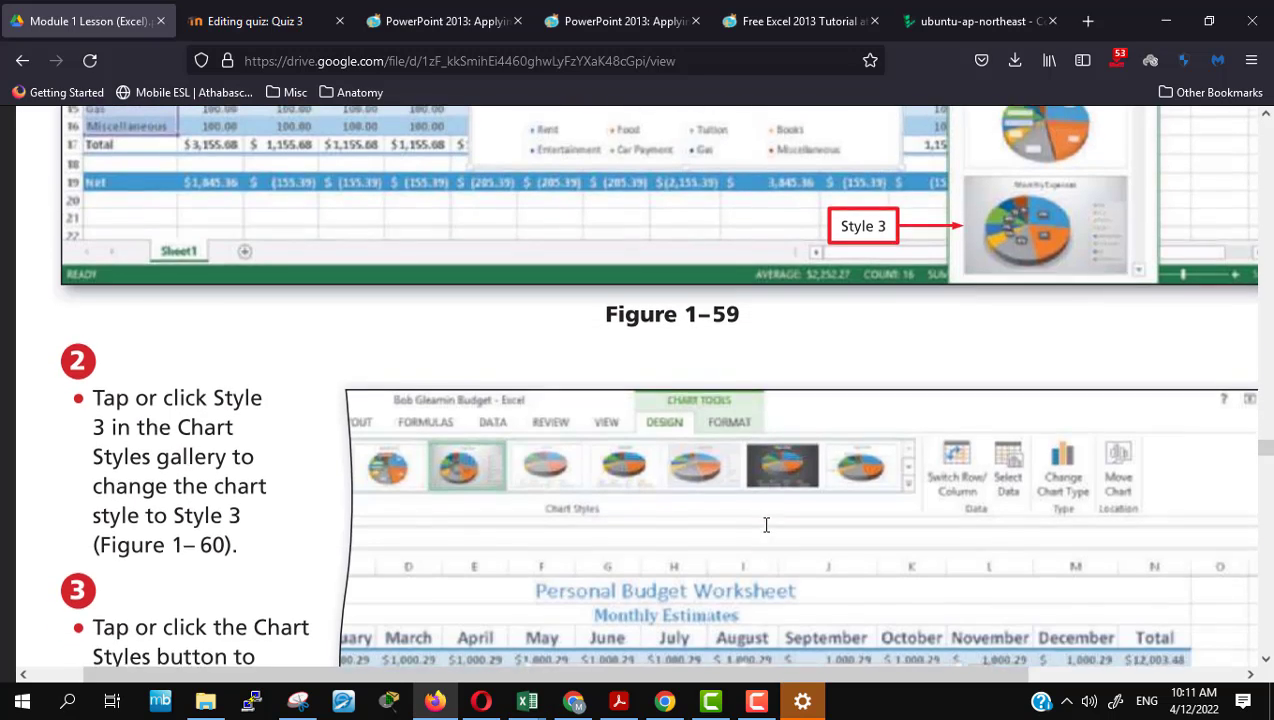
scroll(766, 526, "down", 3)
scroll(766, 526, "down", 2)
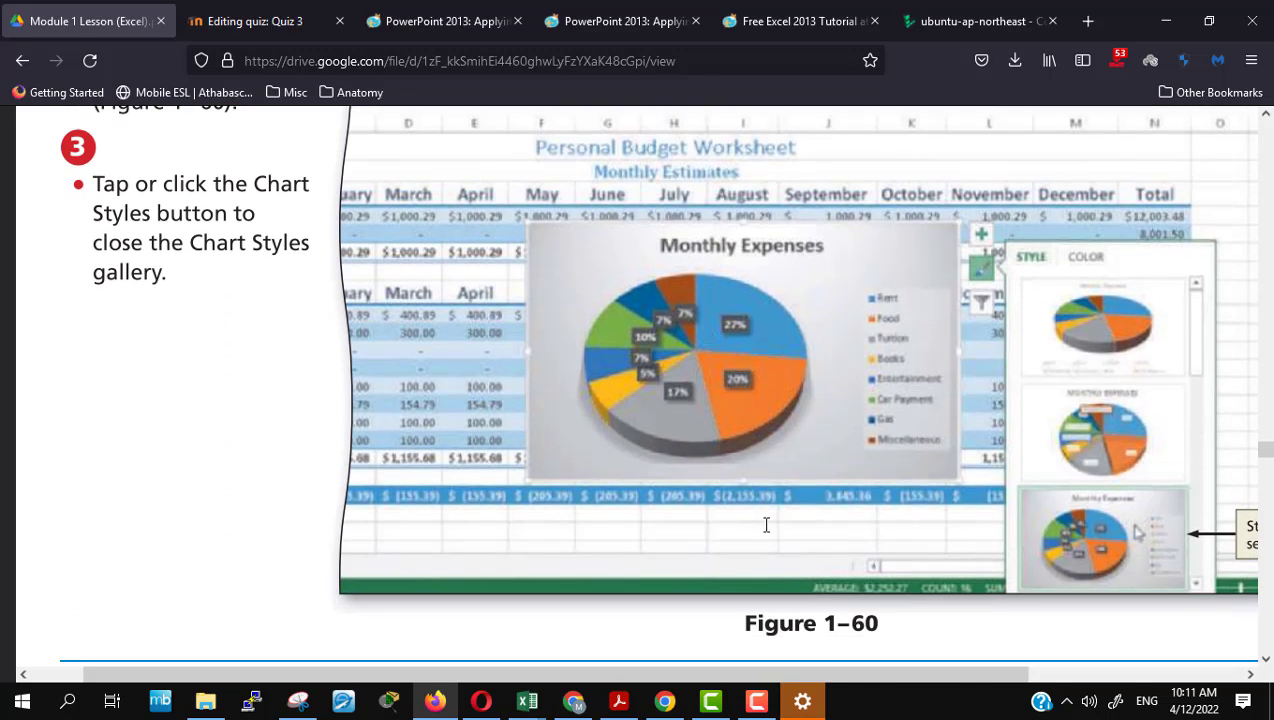
scroll(766, 526, "down", 4)
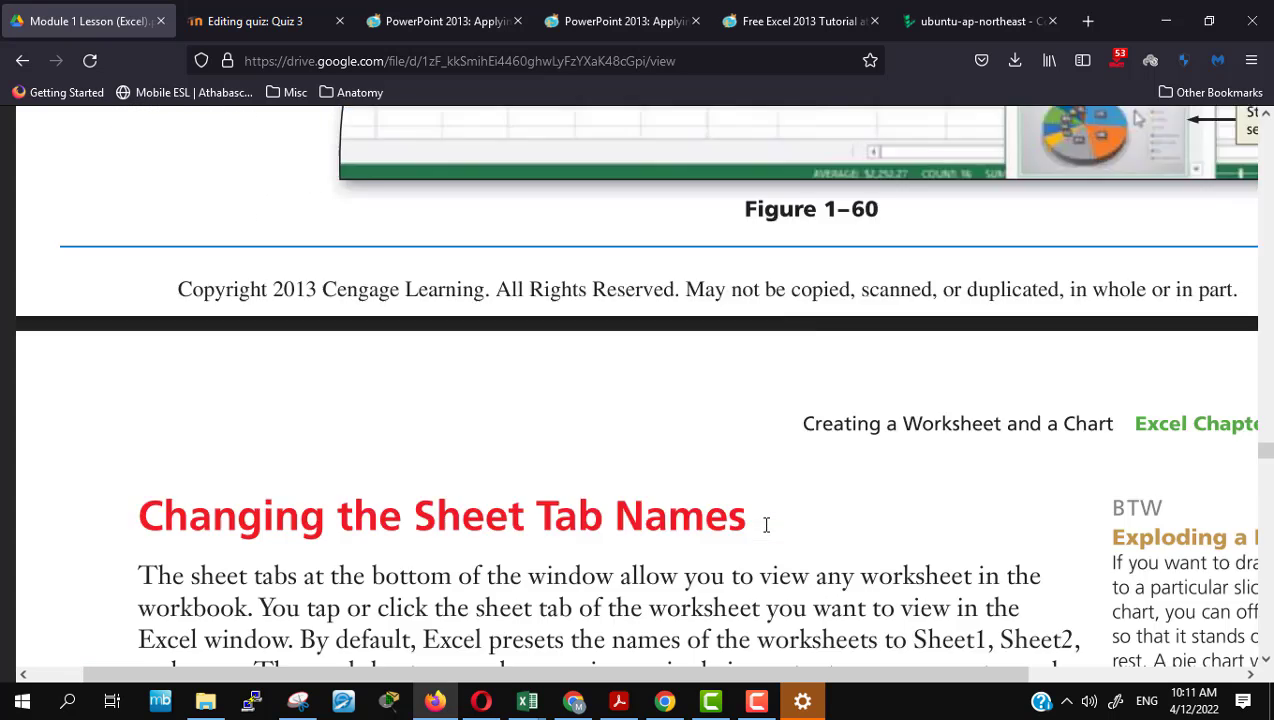
scroll(766, 525, "down", 1)
scroll(766, 526, "down", 1)
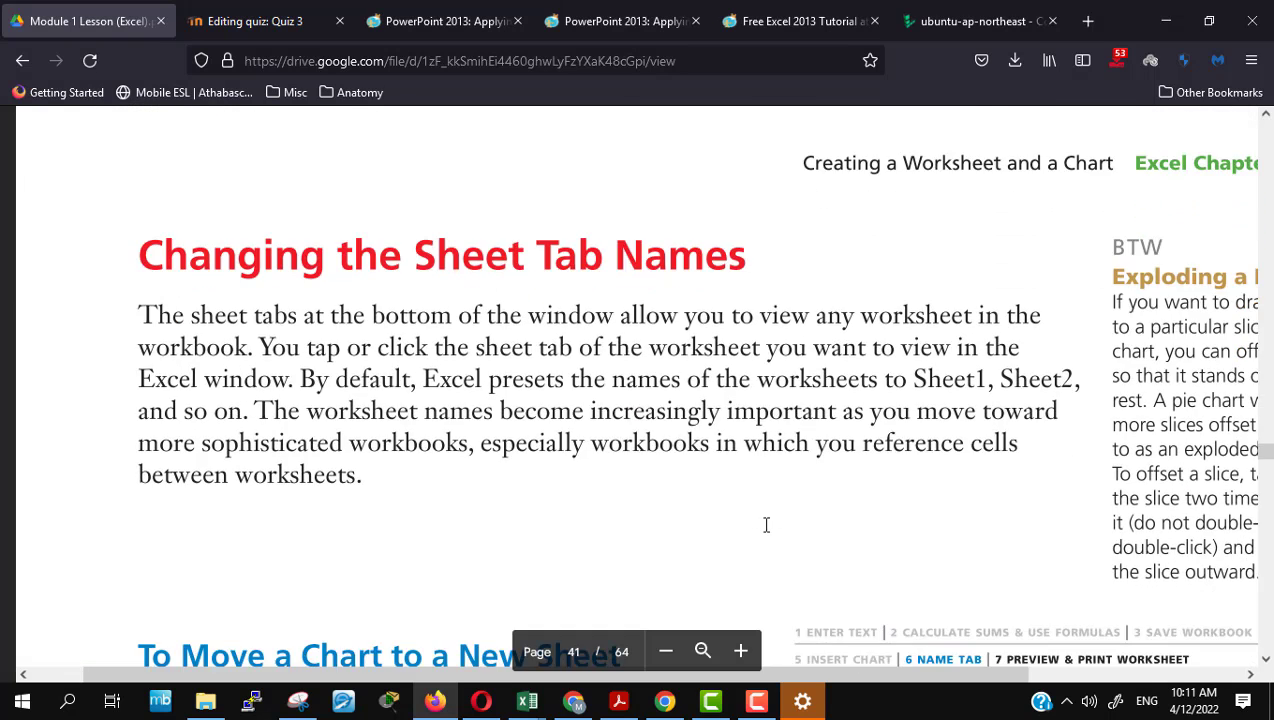
key("alt+Tab")
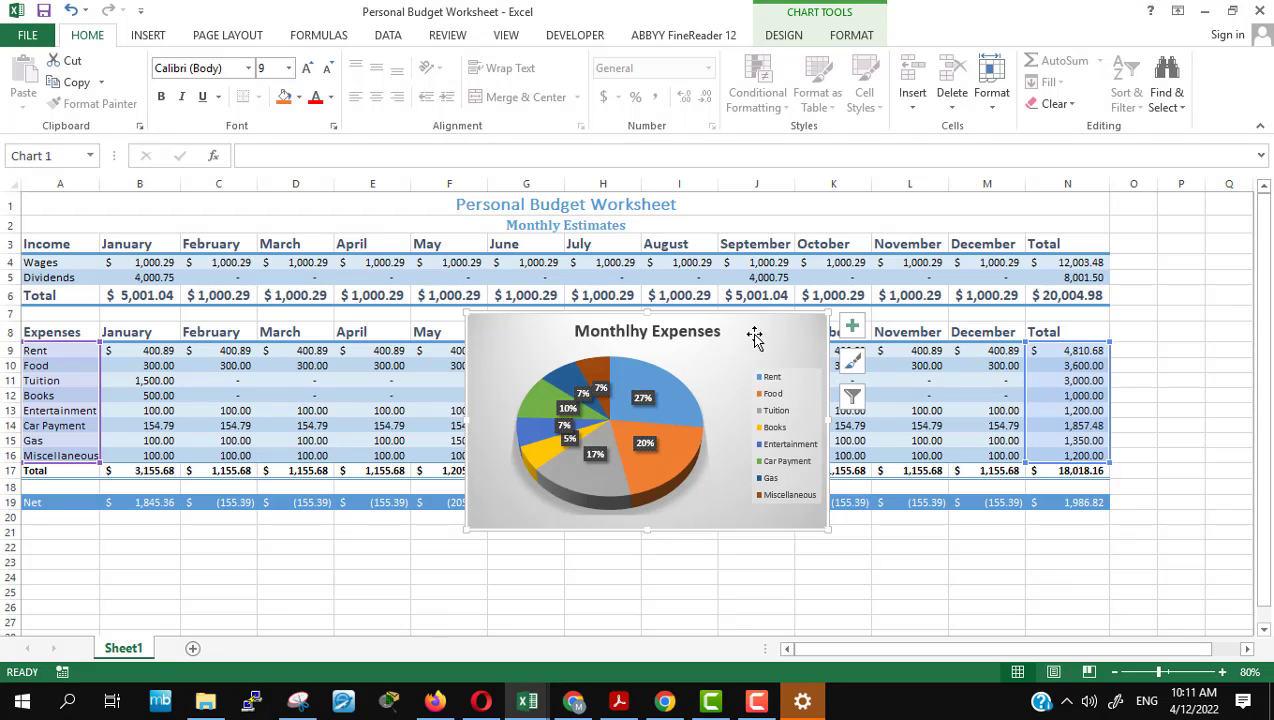
Step: Drag the Monthly Expenses pie chart down below the Net row and check its placement
mouse_move(753, 335)
left_mouse_down()
mouse_move(679, 311)
mouse_move(597, 550)
left_mouse_up()
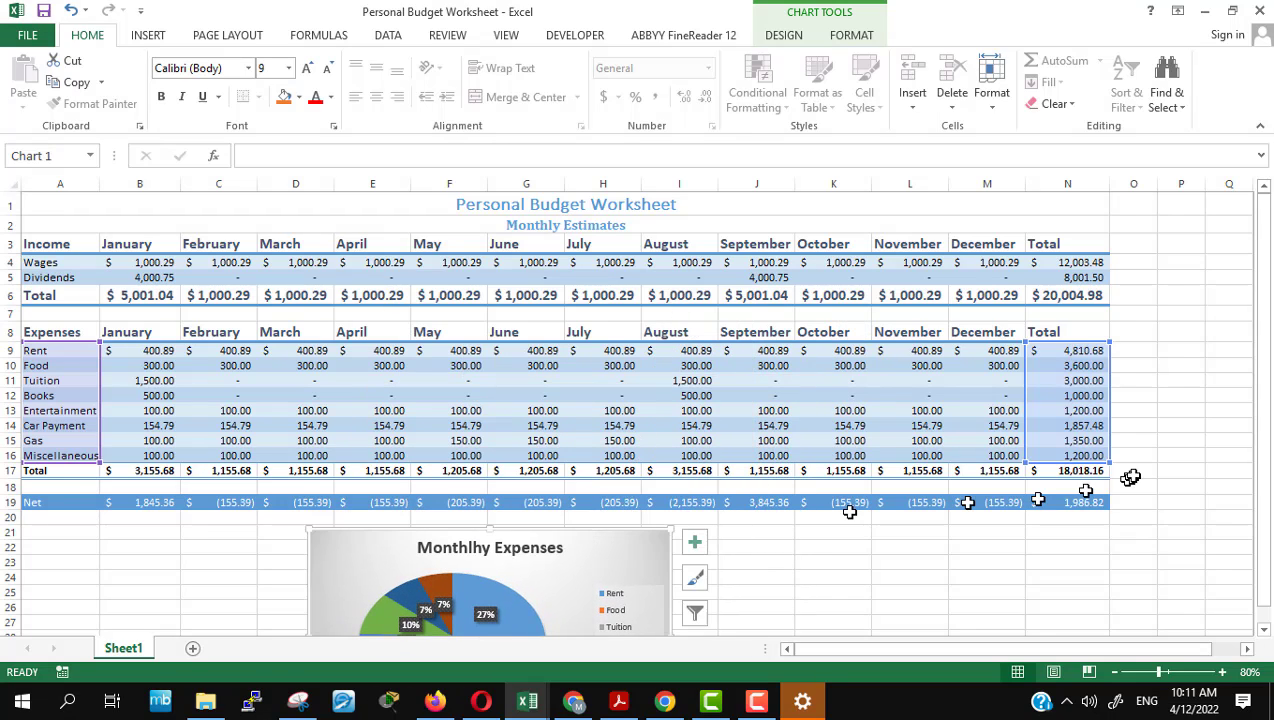
scroll(1130, 477, "down", 3)
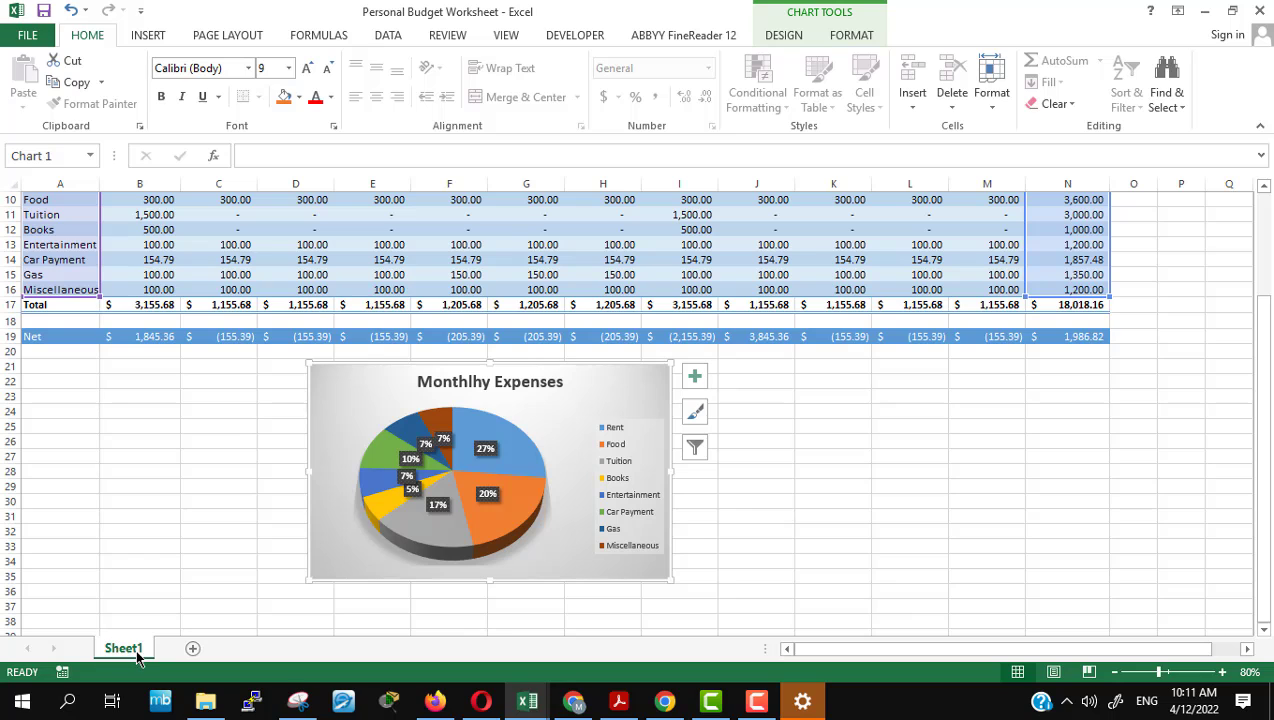
scroll(205, 420, "up", 3)
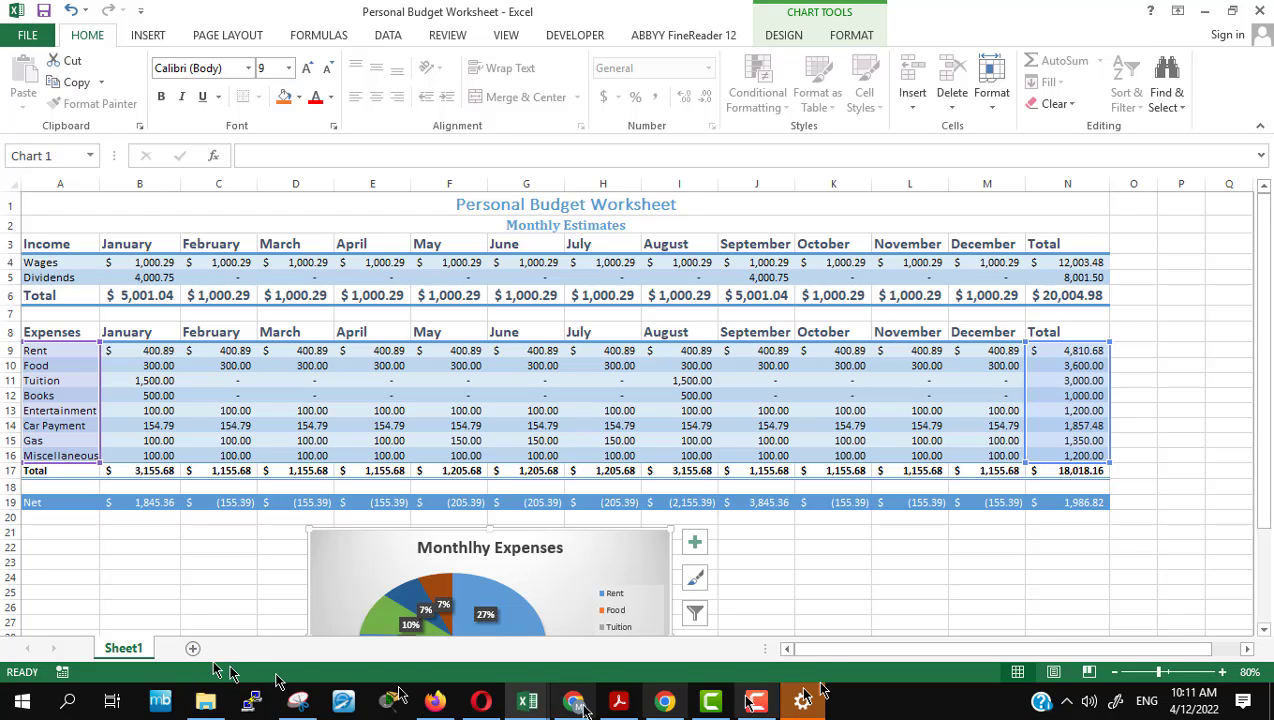
scroll(867, 588, "down", 4)
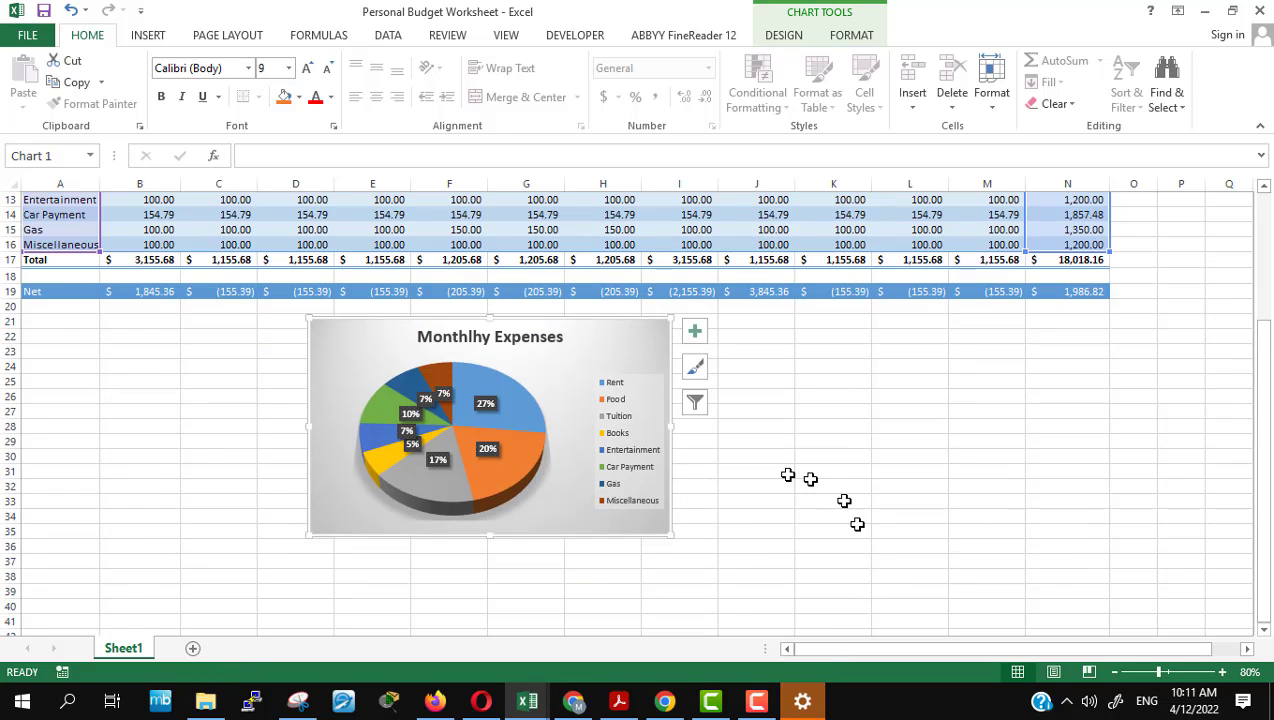
key("alt+Tab")
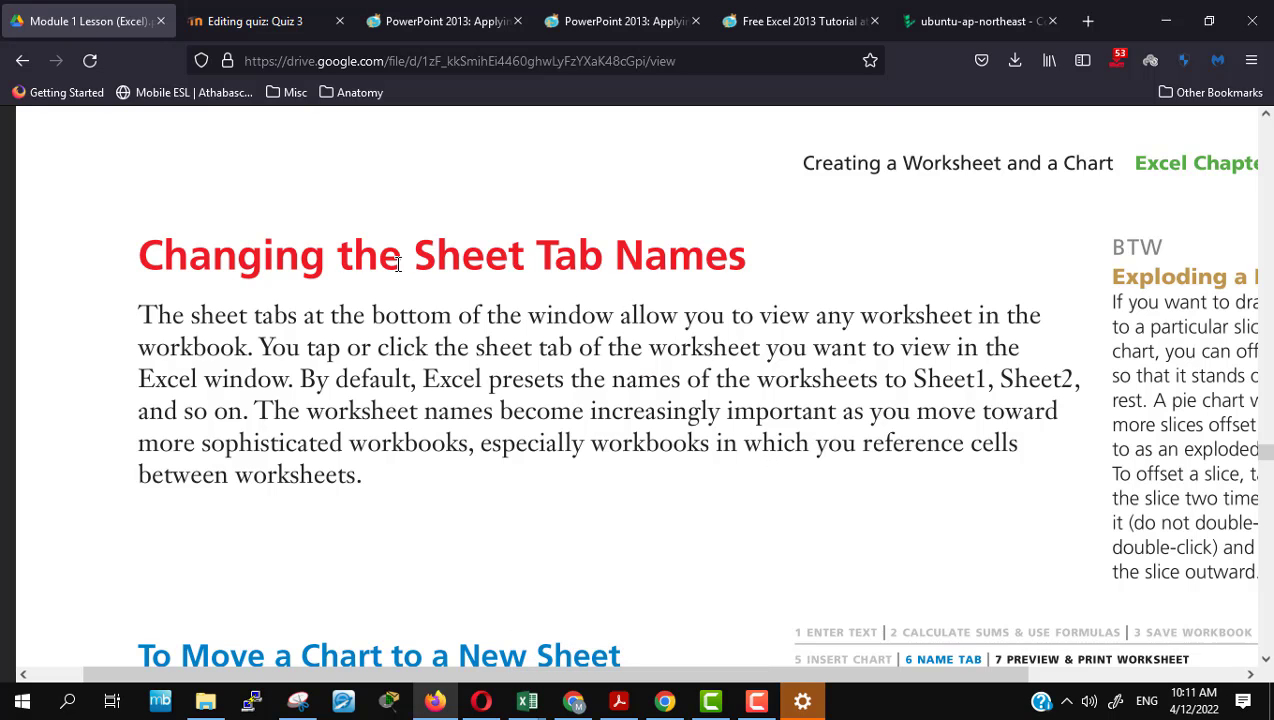
Step: Scroll the lesson PDF through 'To Move a Chart to a New Sheet' and Figures 1–61 and 1–62
scroll(822, 419, "down", 5)
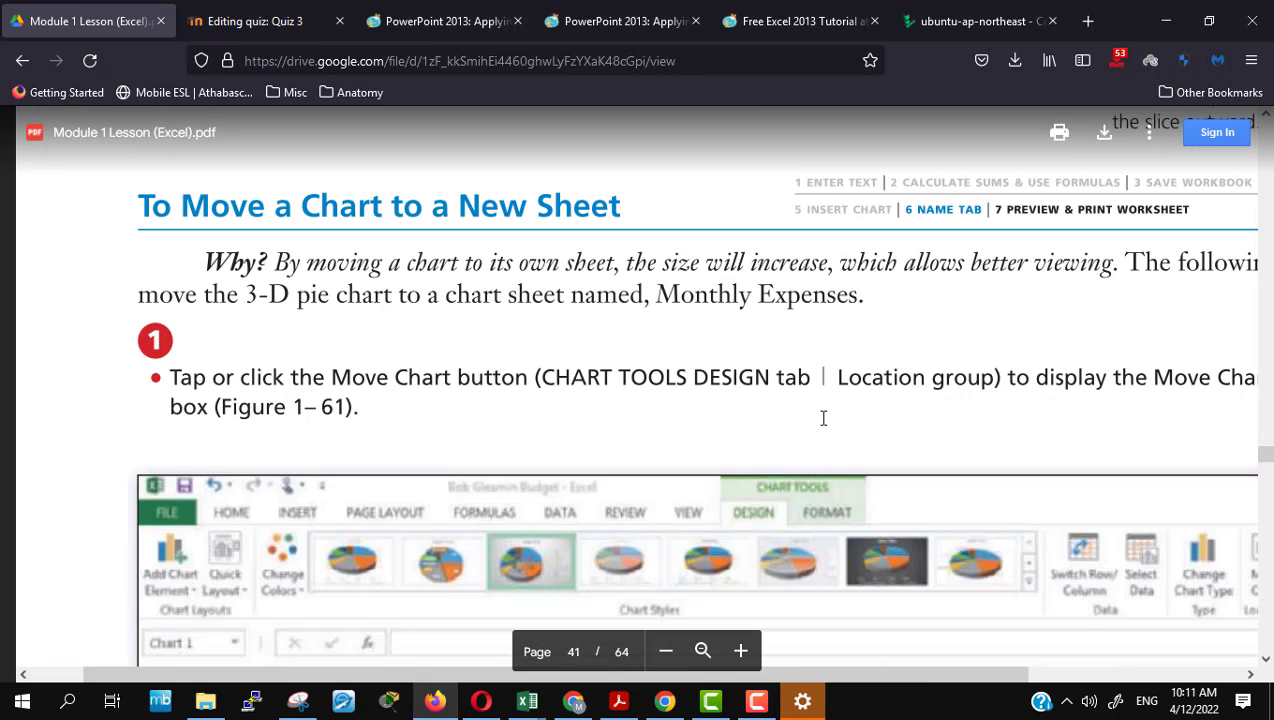
scroll(822, 419, "down", 5)
scroll(822, 419, "down", 3)
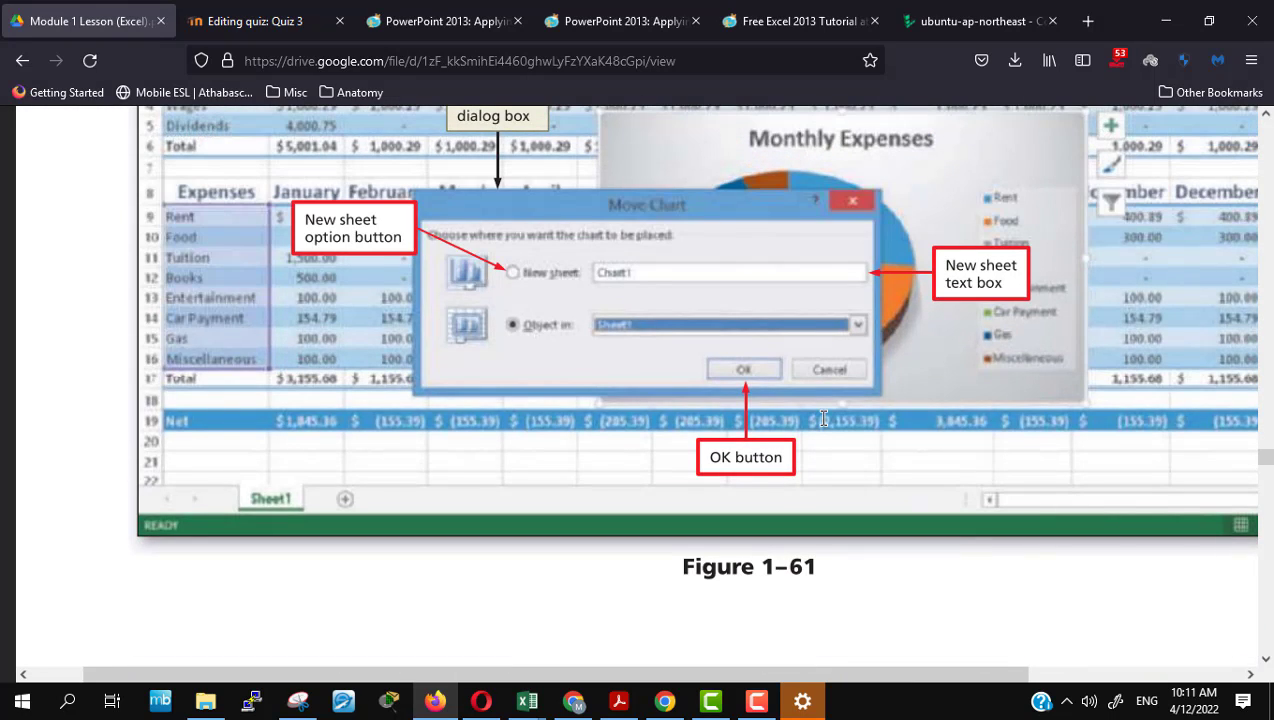
scroll(822, 419, "down", 3)
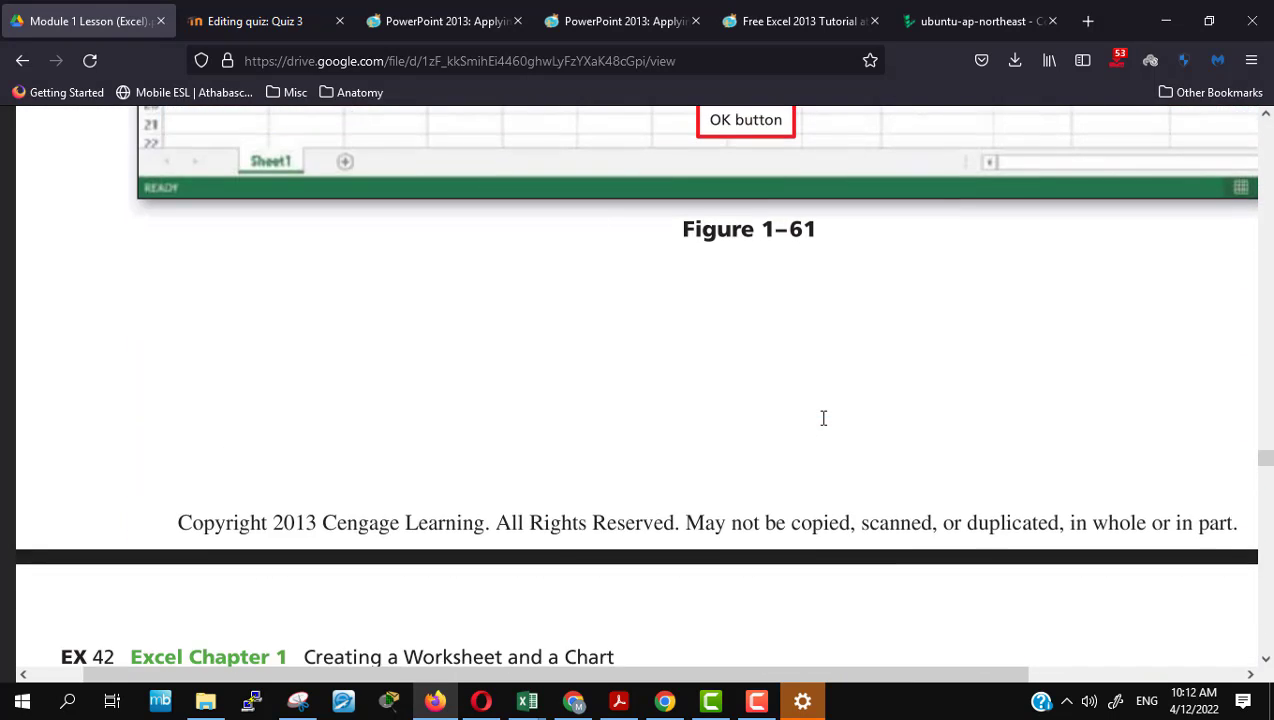
scroll(822, 419, "down", 3)
scroll(822, 419, "down", 3)
scroll(823, 419, "down", 3)
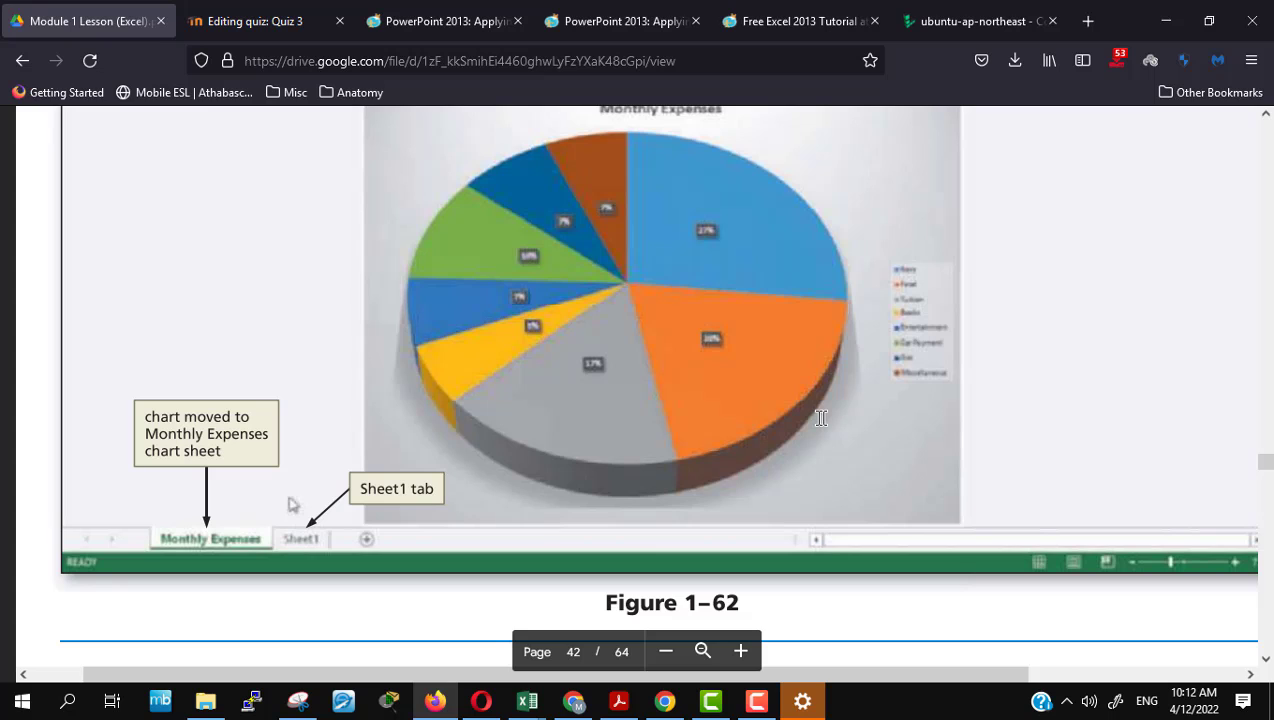
key("alt+Tab")
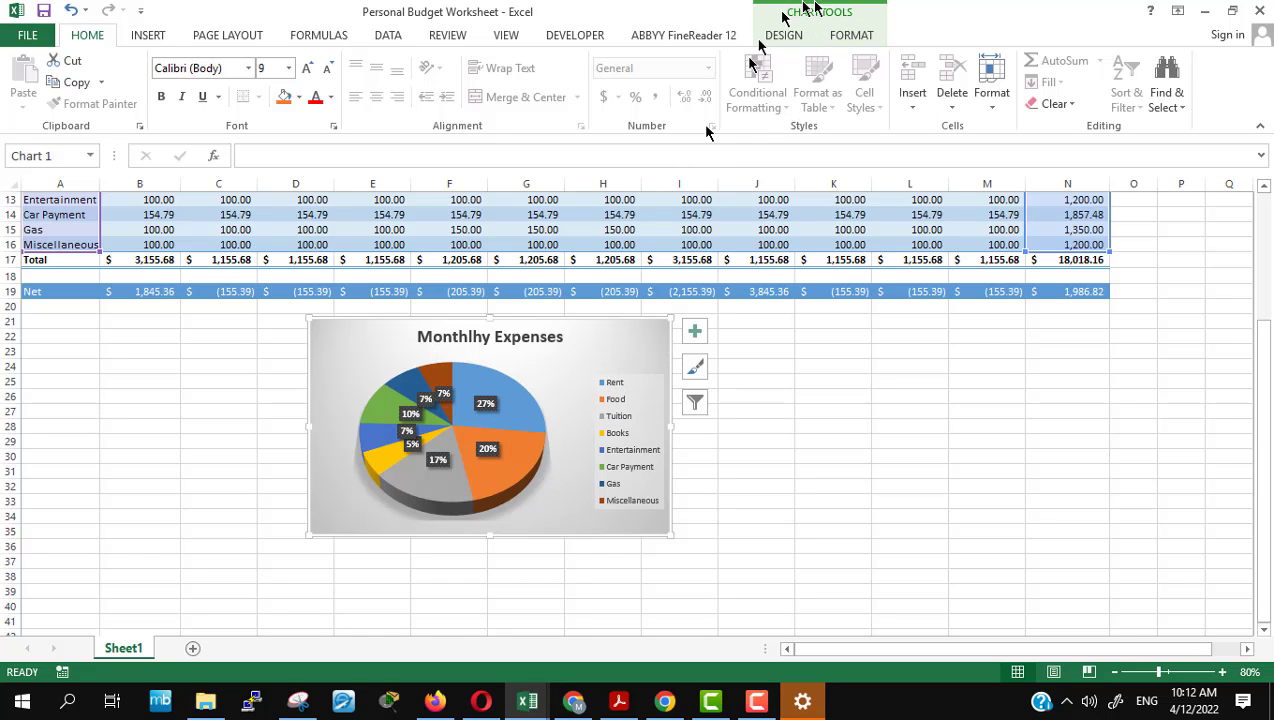
Step: Move the pie chart to a new chart sheet named 'Monthly Expenses'
left_click(790, 37)
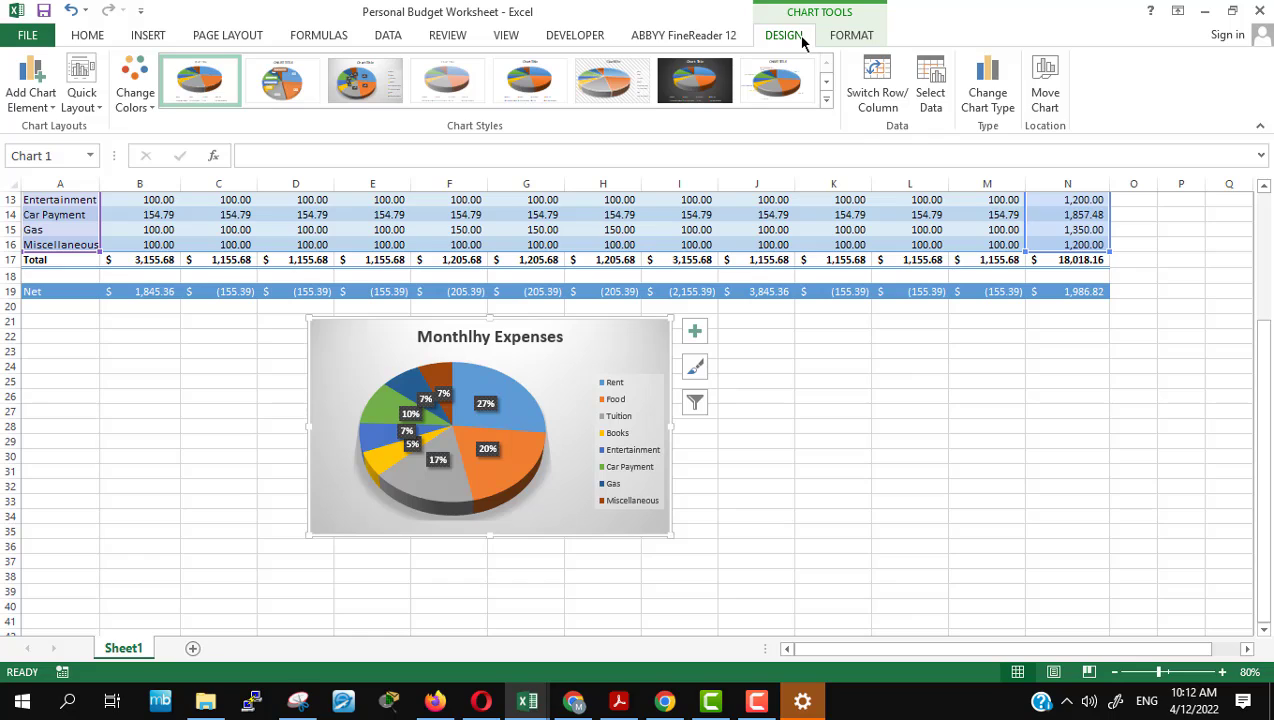
left_click(872, 39)
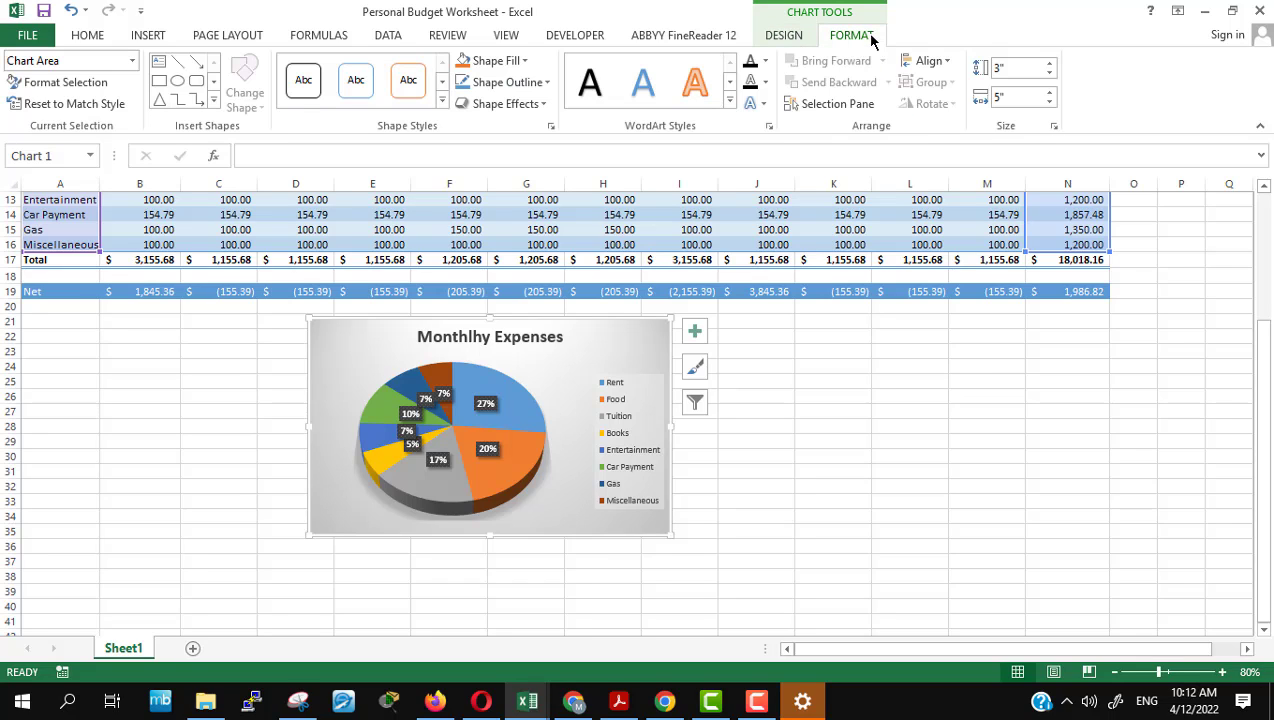
left_click(786, 37)
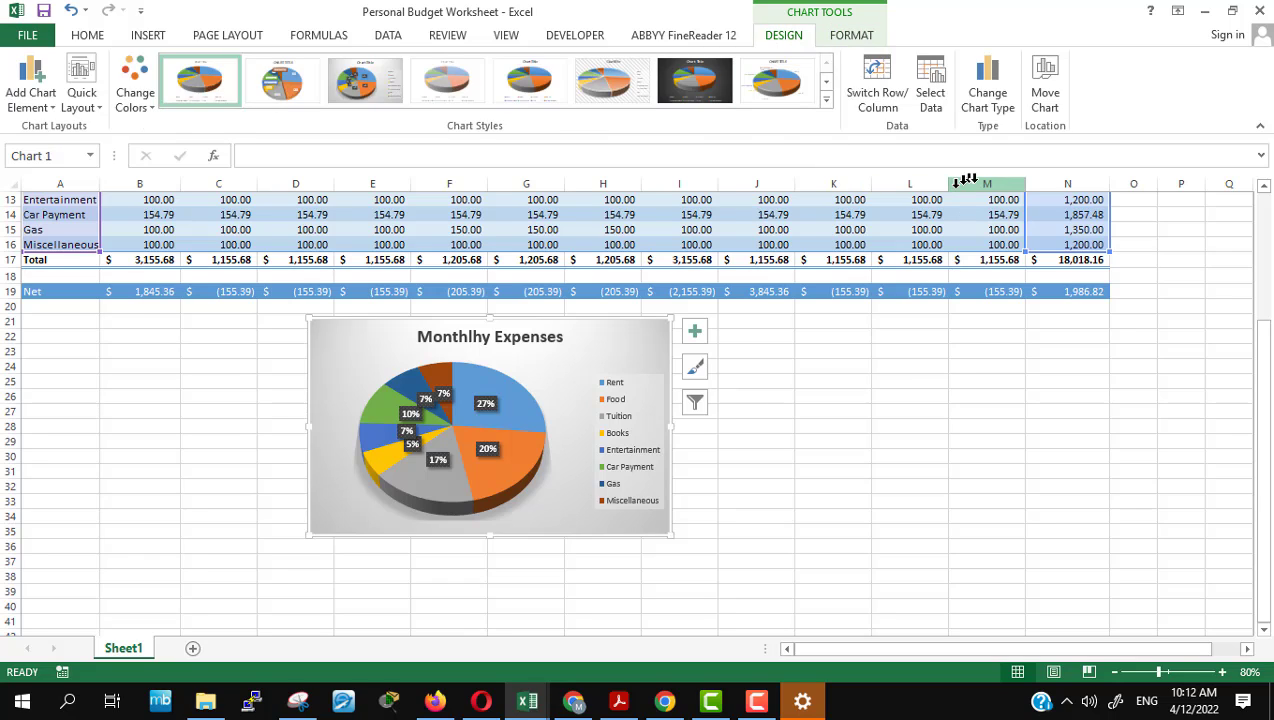
left_click(1045, 85)
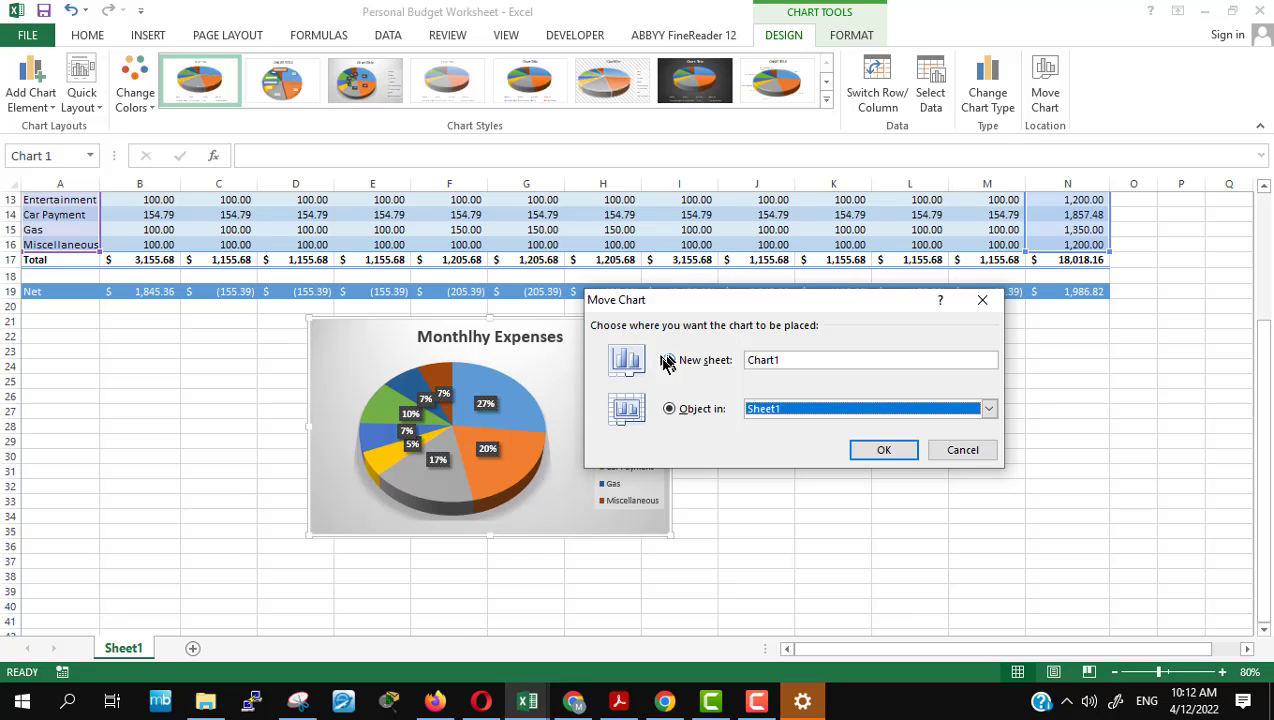
left_click(668, 361)
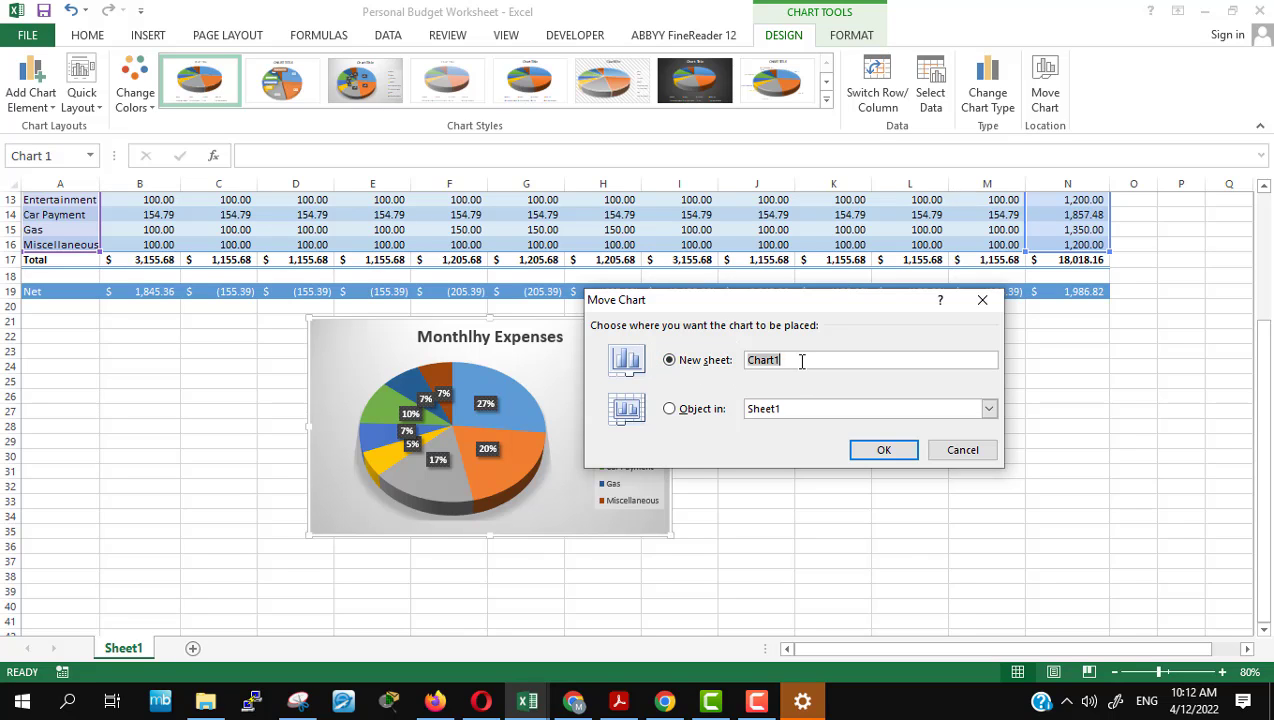
key("alt+Tab")
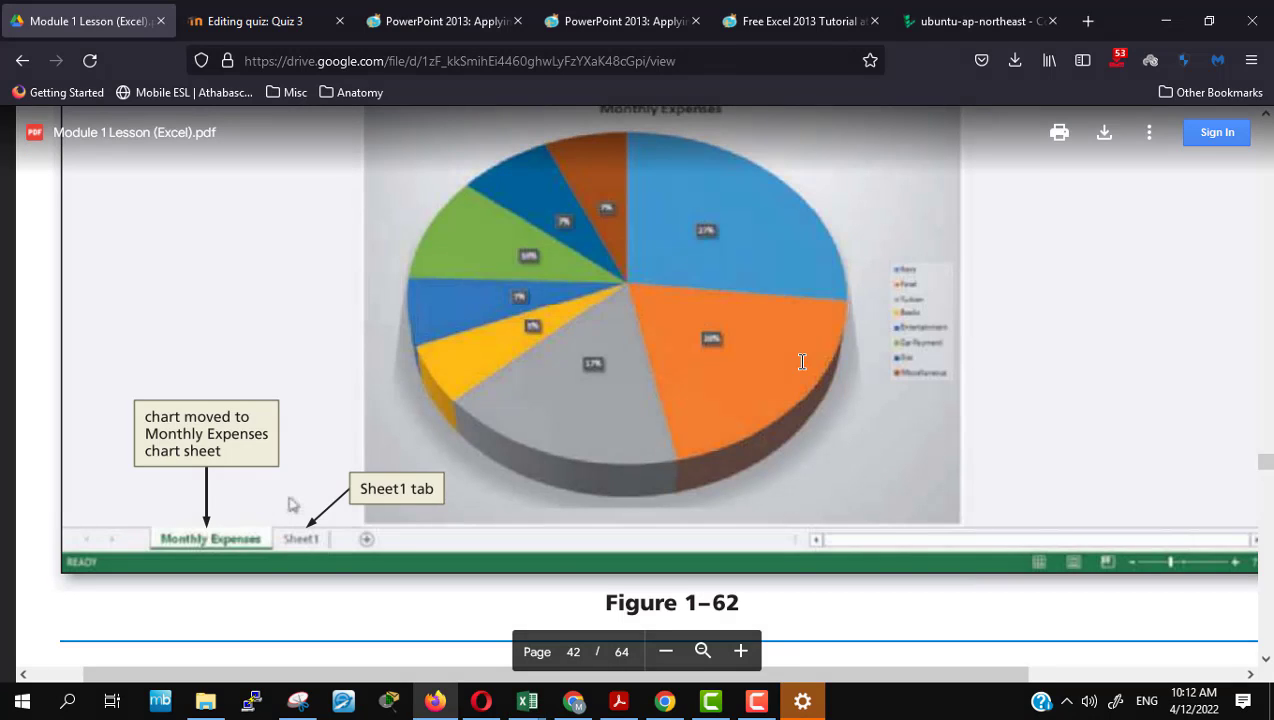
key("alt+Tab")
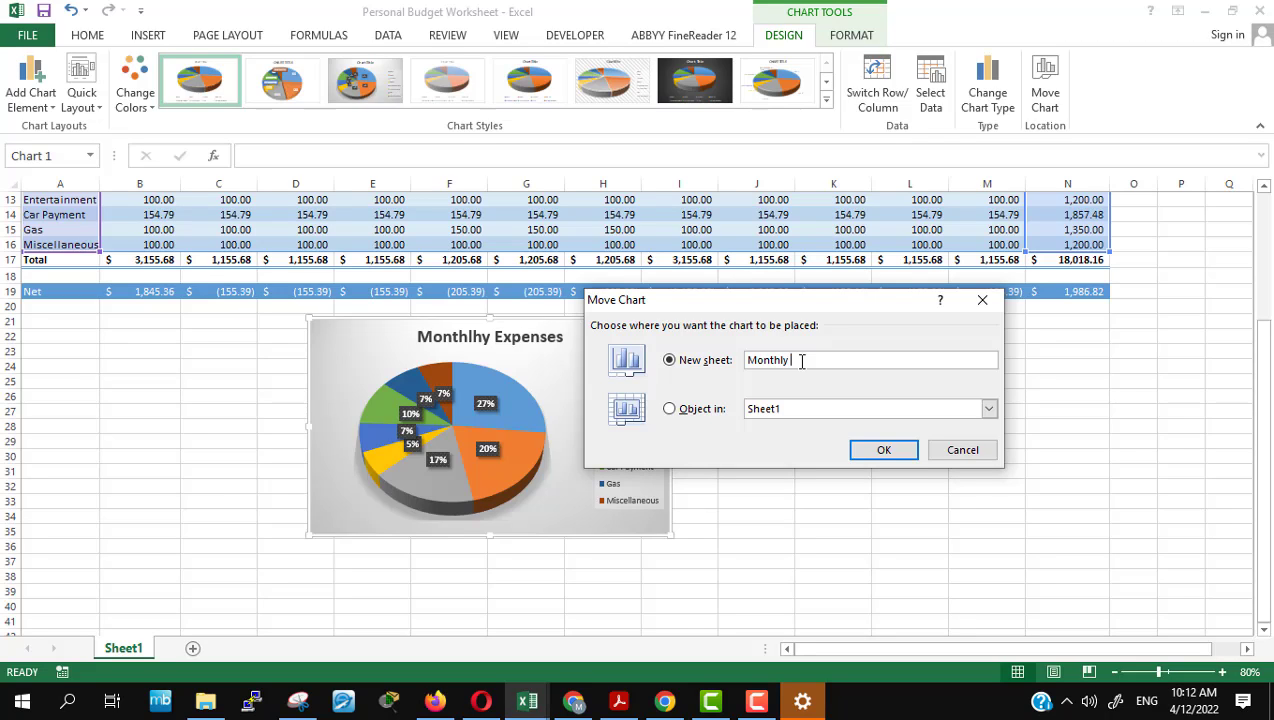
type("Expenses")
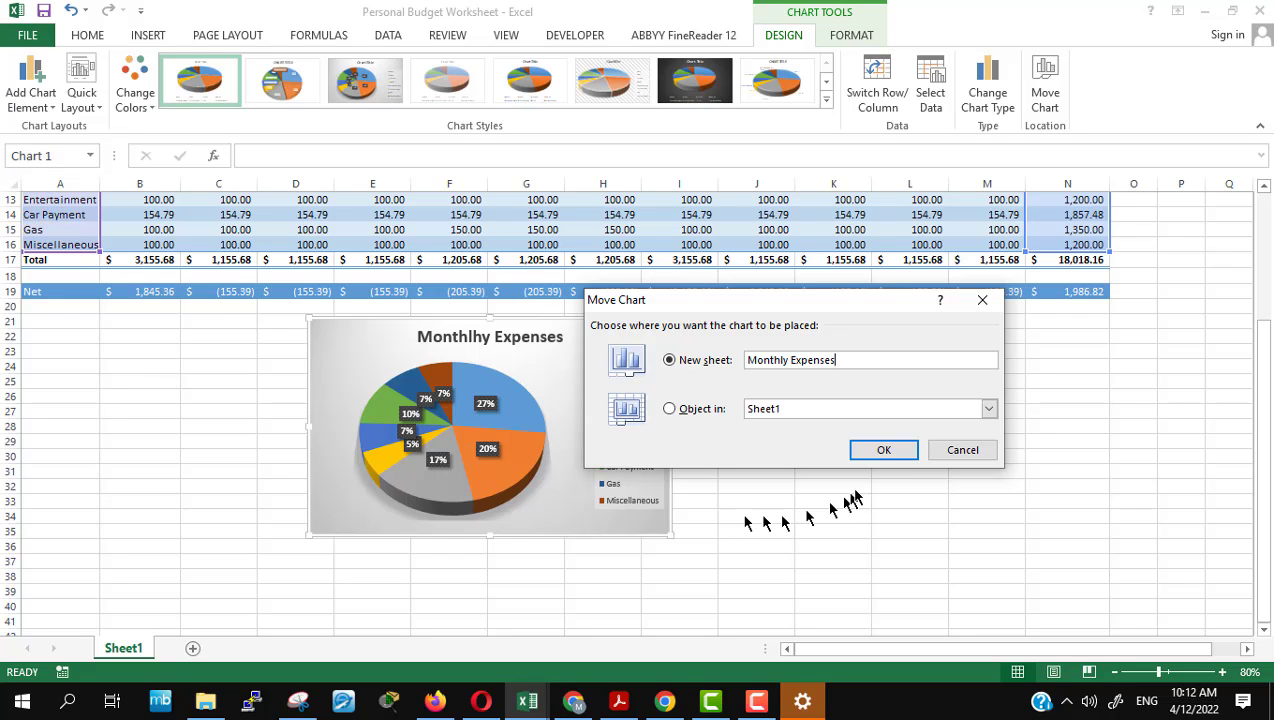
left_click(886, 451)
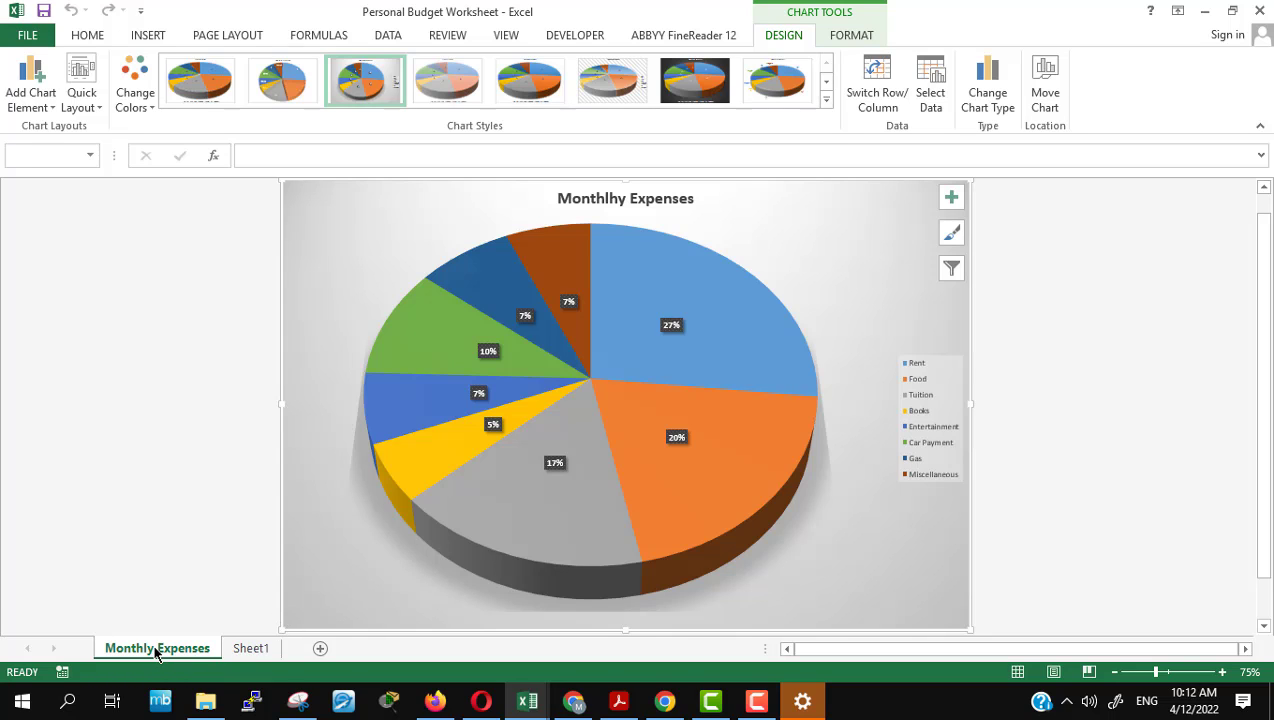
Step: Check the budget data on Sheet1, then return to the Monthly Expenses chart sheet
left_click_drag(156, 650, 236, 652)
left_click(241, 650)
scroll(596, 568, "up", 4)
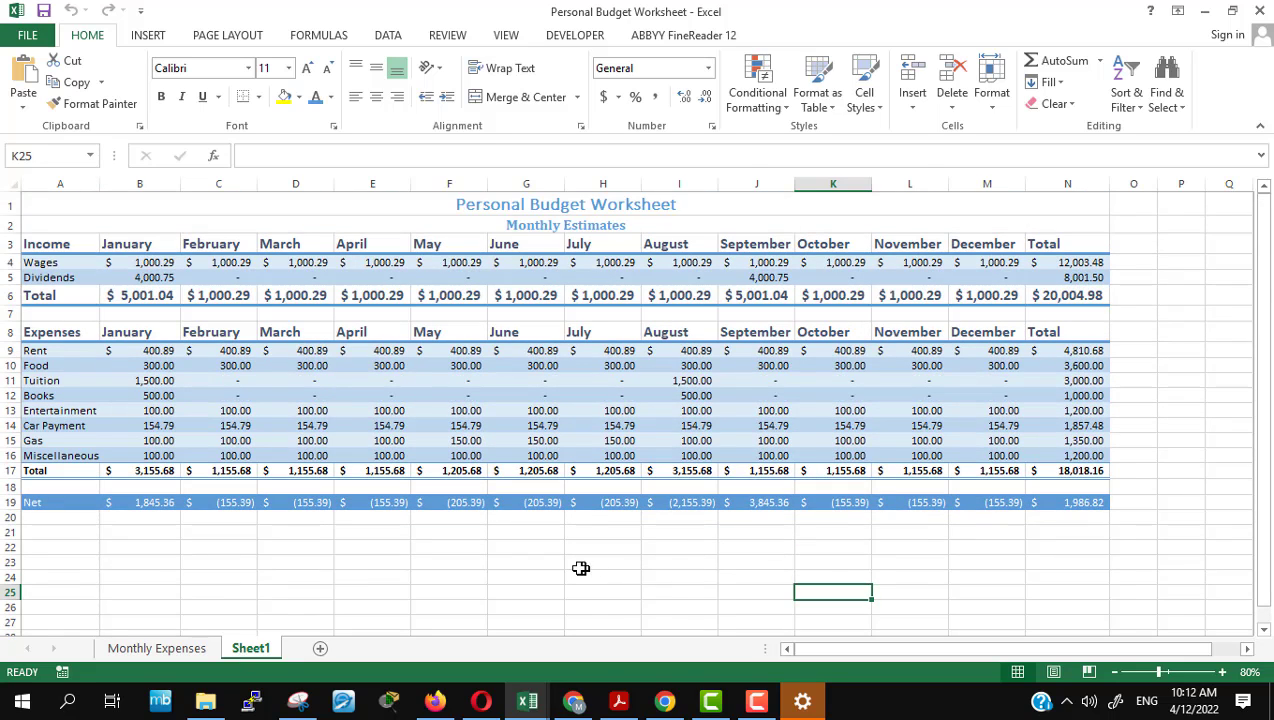
left_click(581, 566)
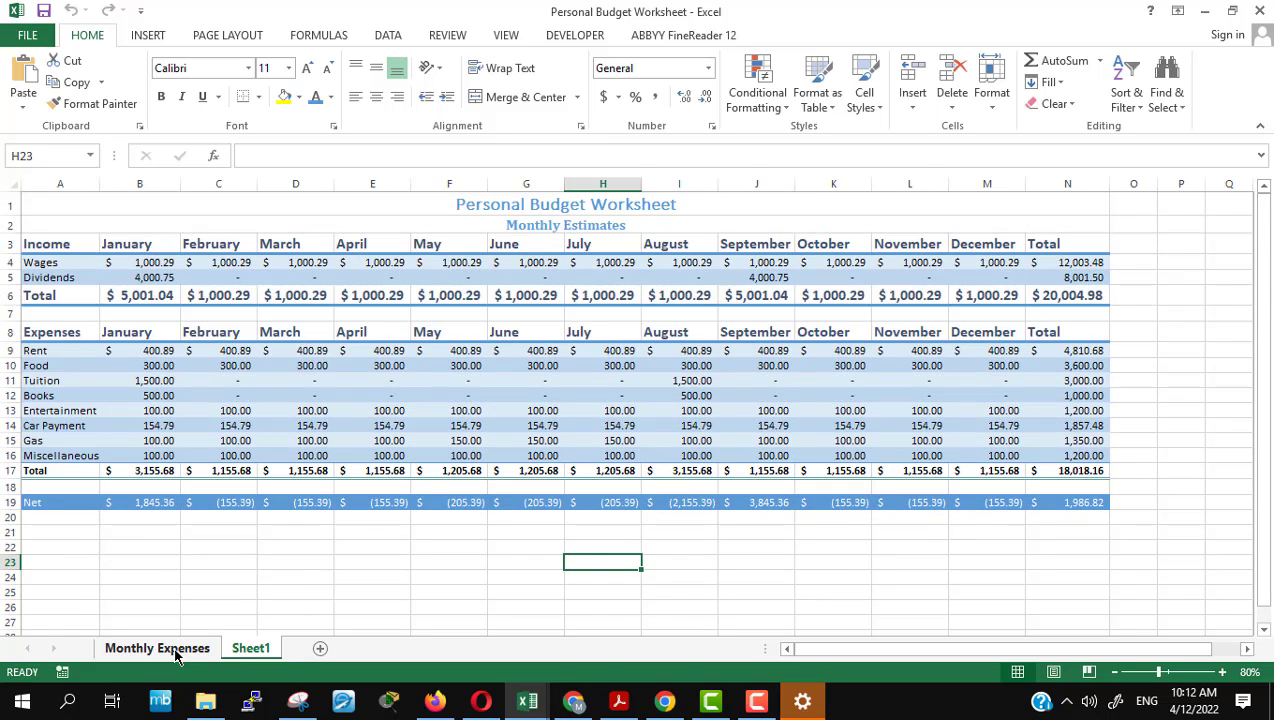
left_click(177, 652)
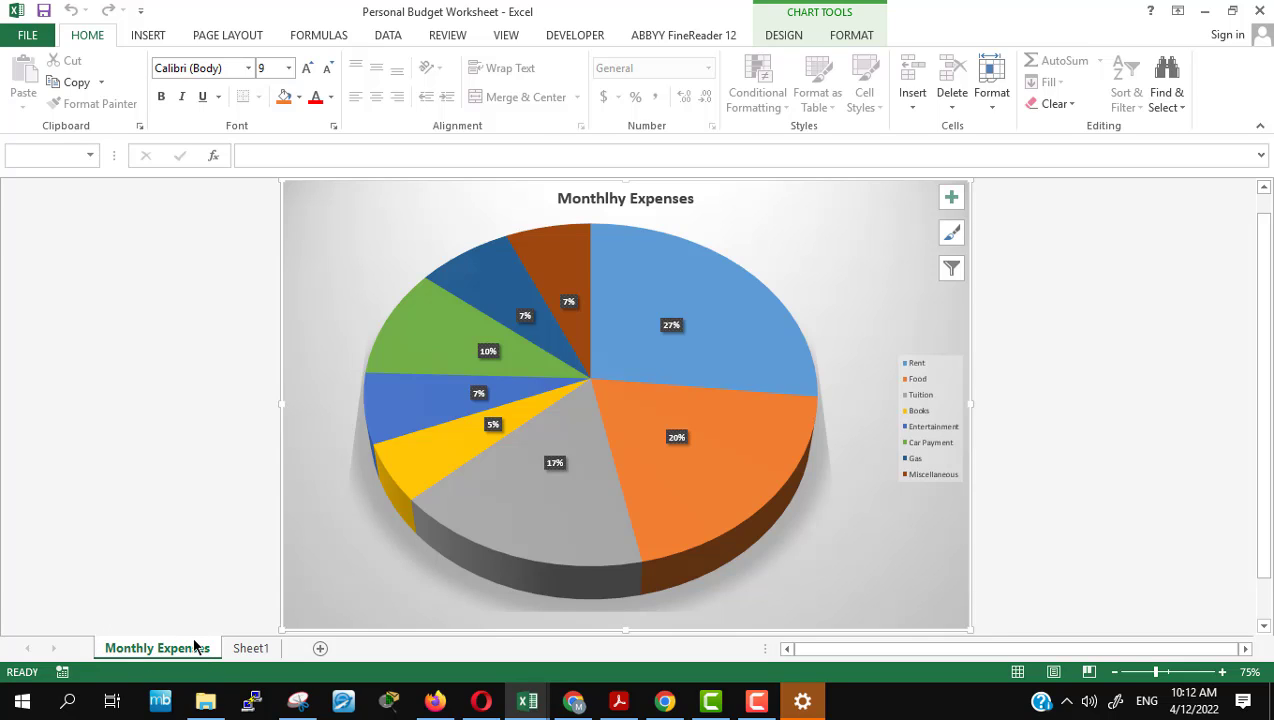
key("alt+Tab")
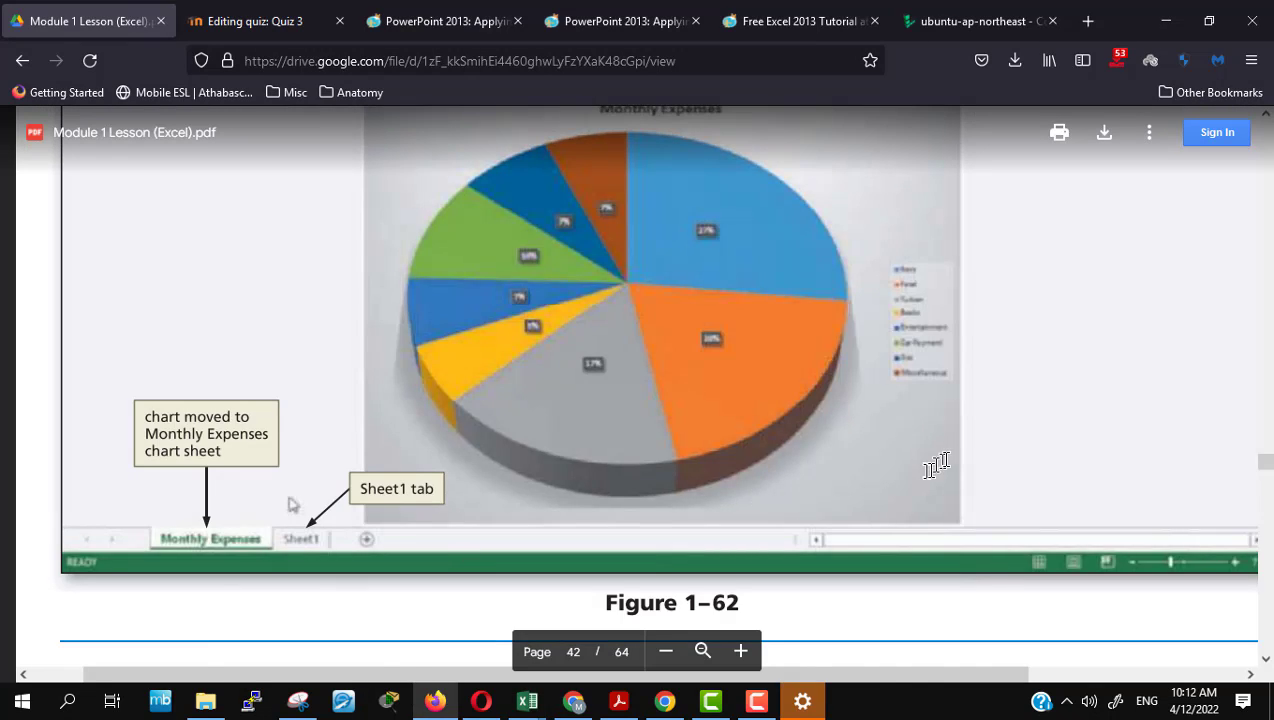
Step: Scroll the lesson PDF to 'To Change the Worksheet Tab Name' and Figure 1–63
scroll(941, 455, "down", 5)
scroll(946, 459, "up", 1)
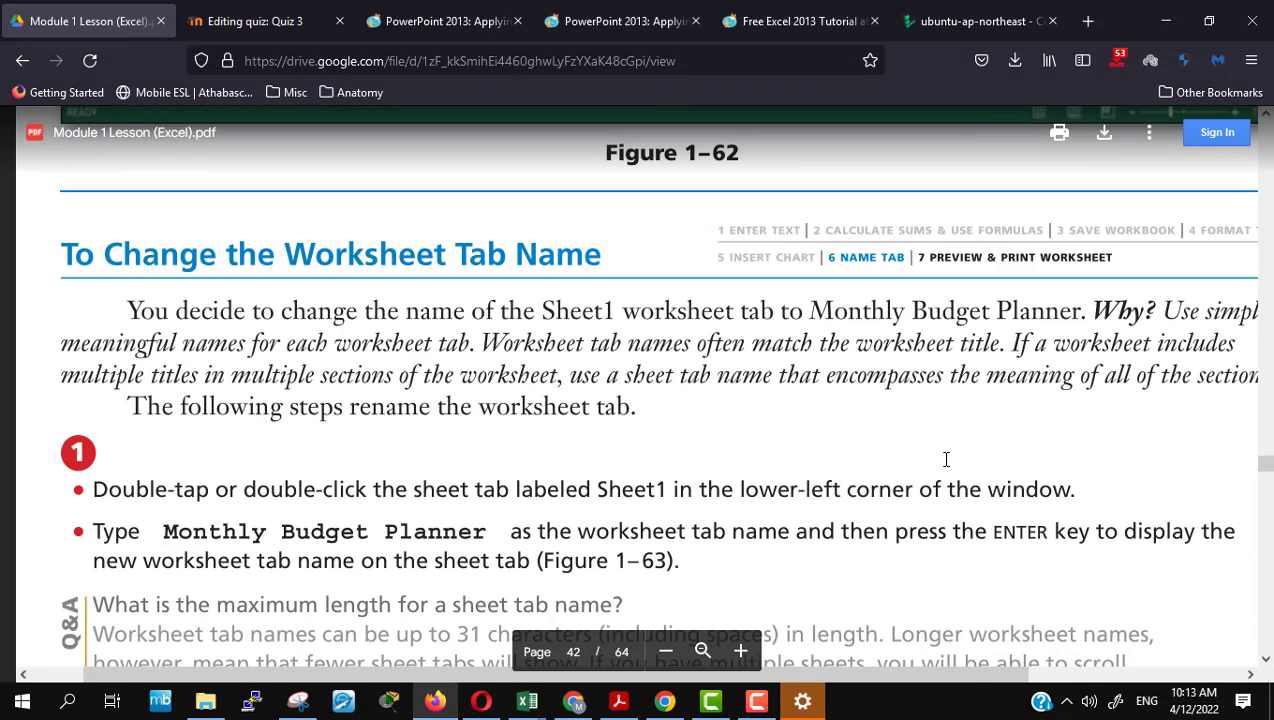
scroll(897, 465, "down", 5)
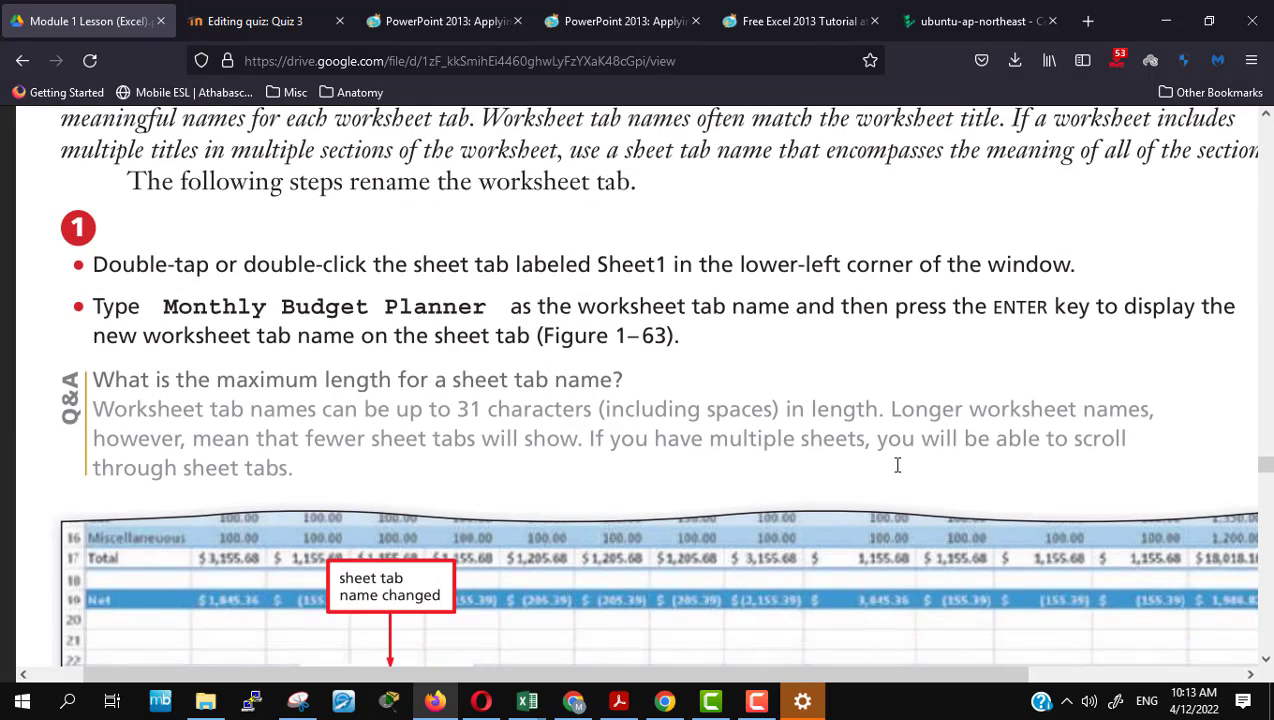
scroll(897, 465, "down", 7)
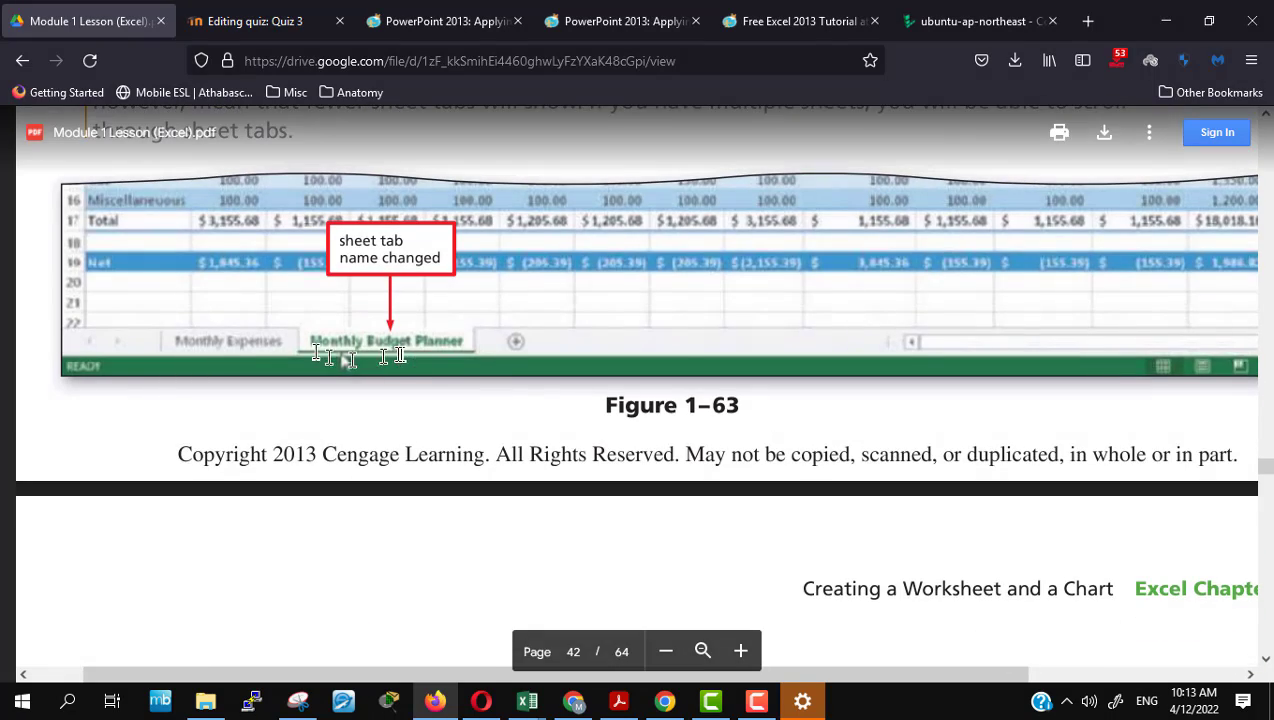
key("alt+Tab")
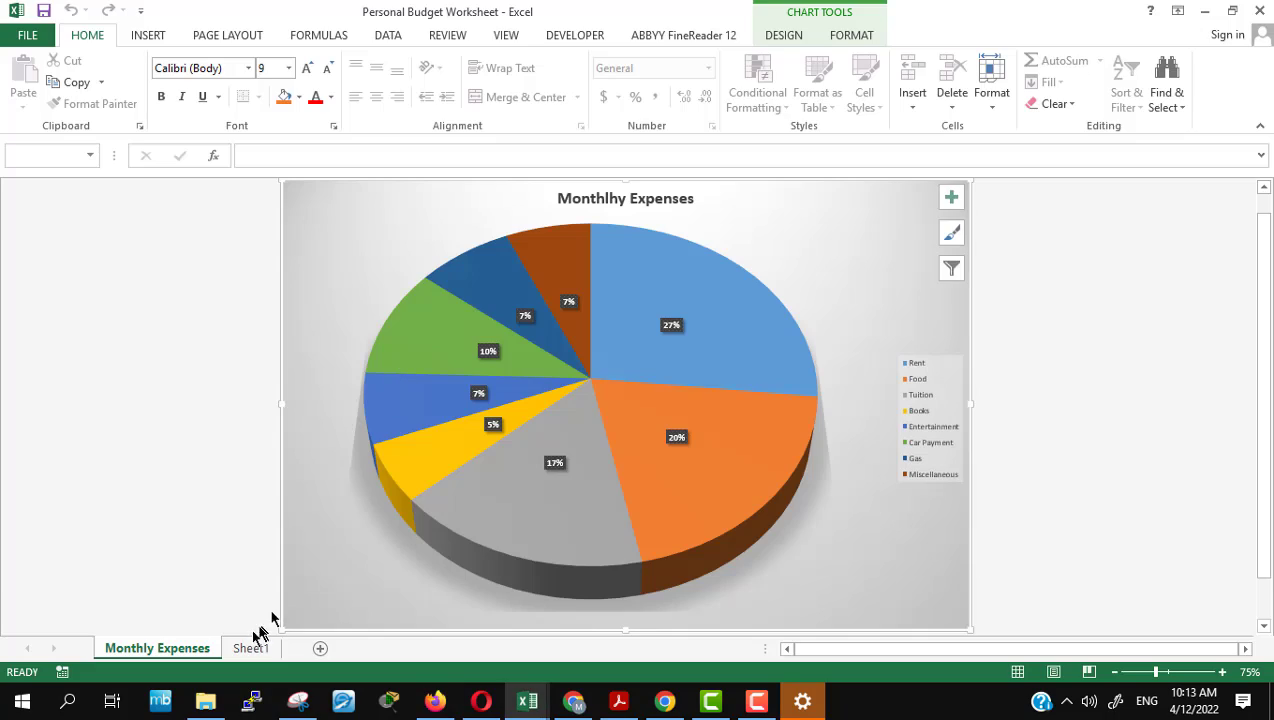
Step: Rename the Sheet1 tab to 'Monthly Budget Planner'
left_click(242, 649)
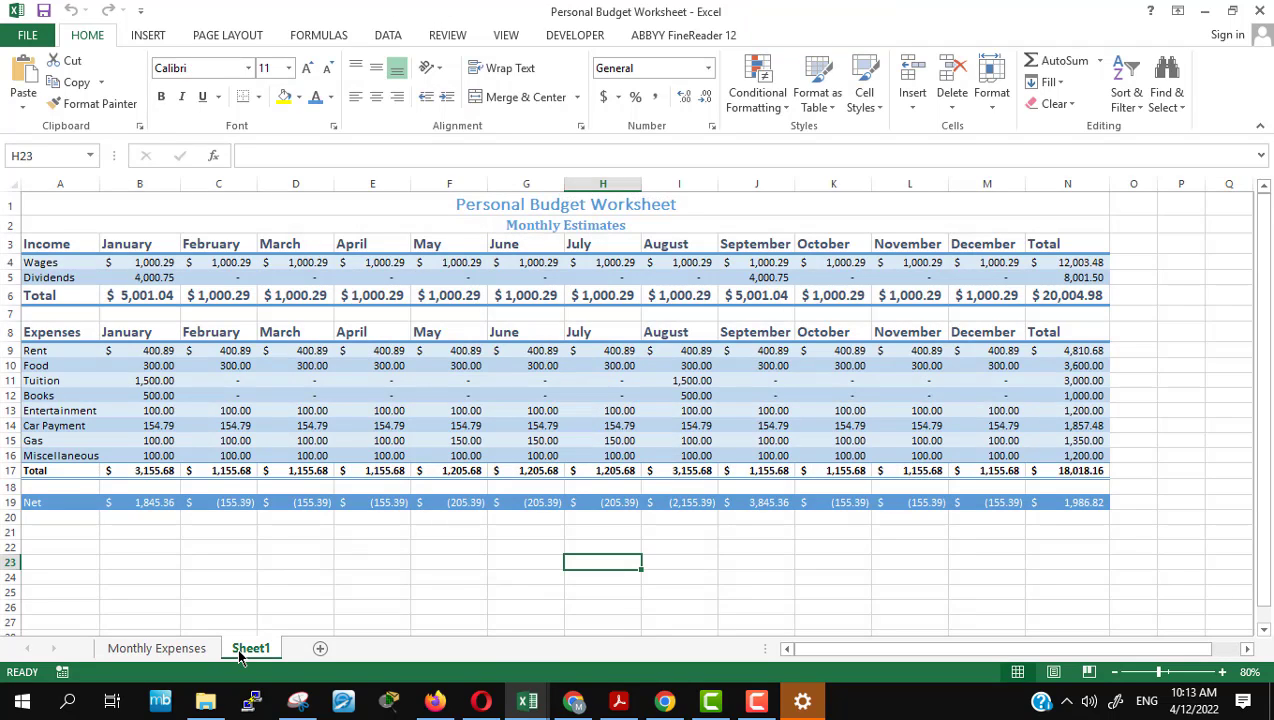
right_click(240, 656)
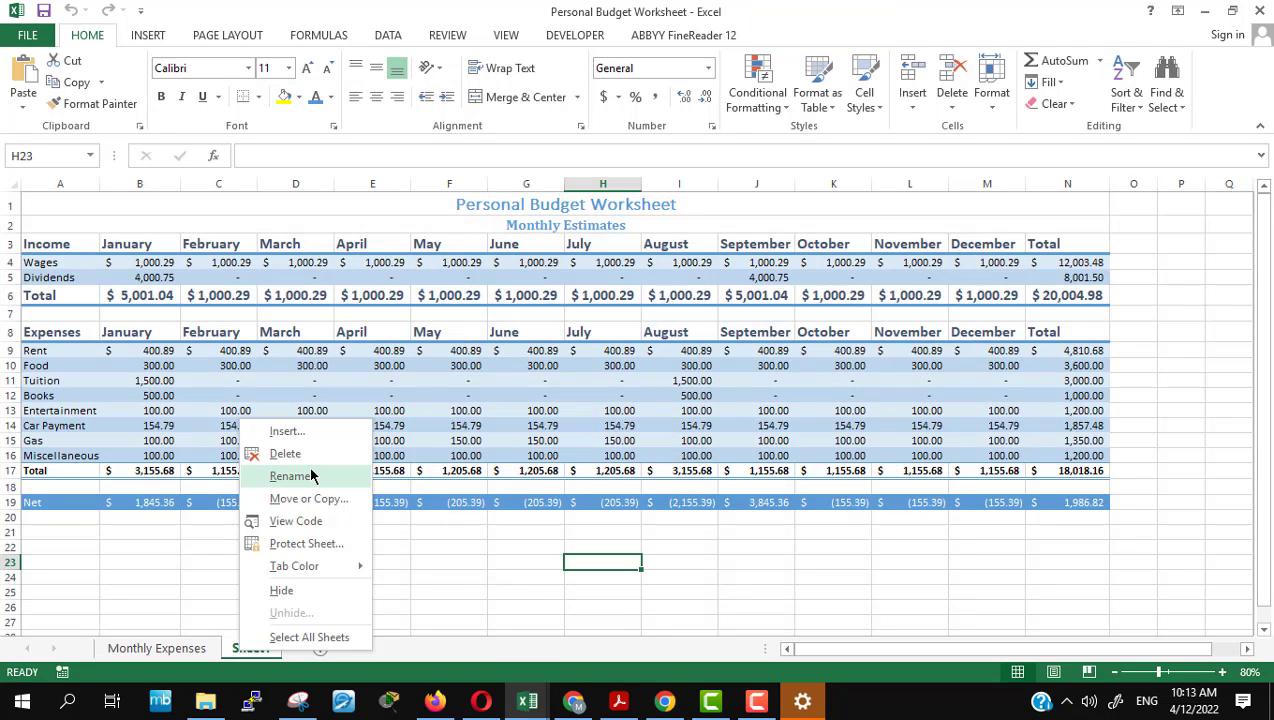
left_click(291, 476)
type("Monthly Budget Planner")
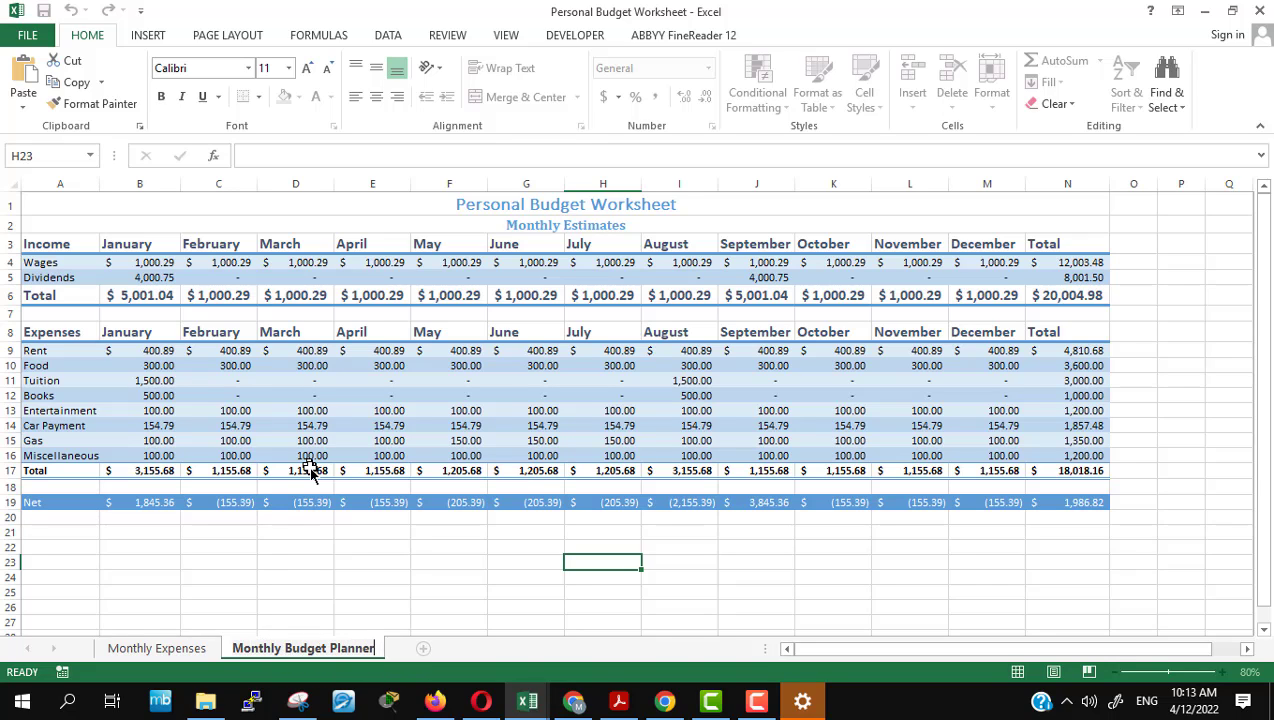
key("Return")
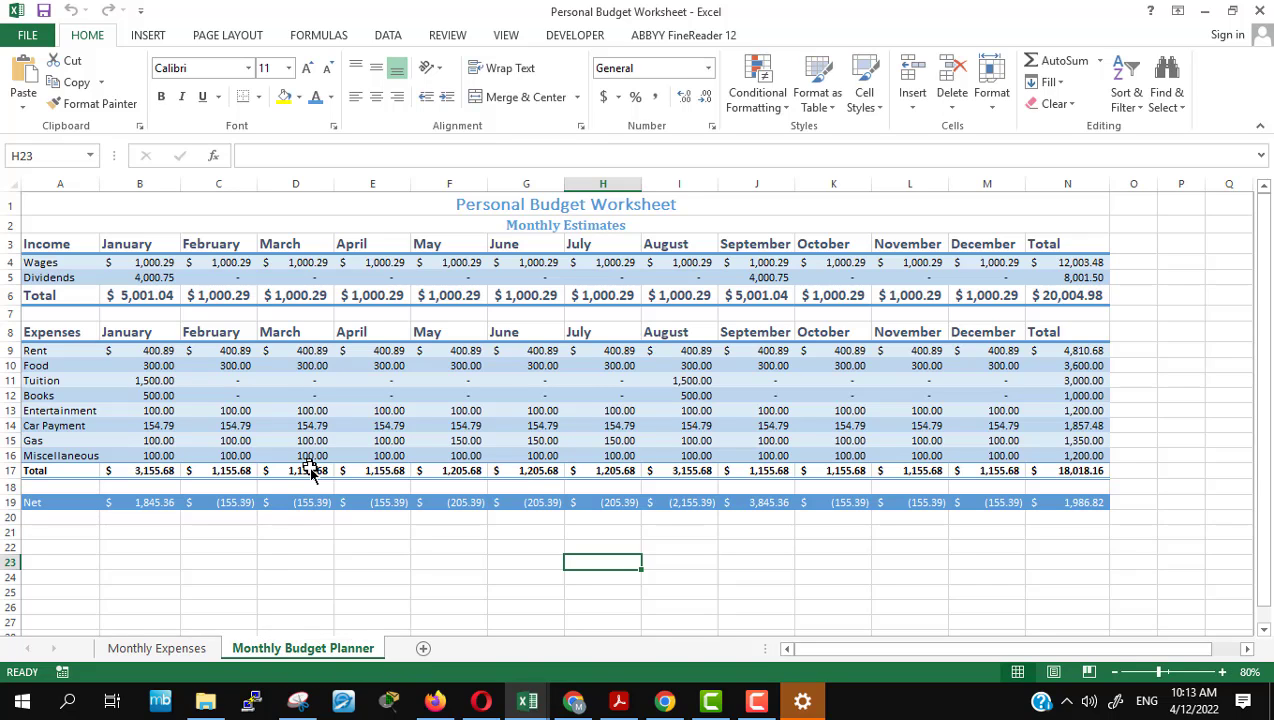
key("alt+Tab")
scroll(340, 450, "up", 3)
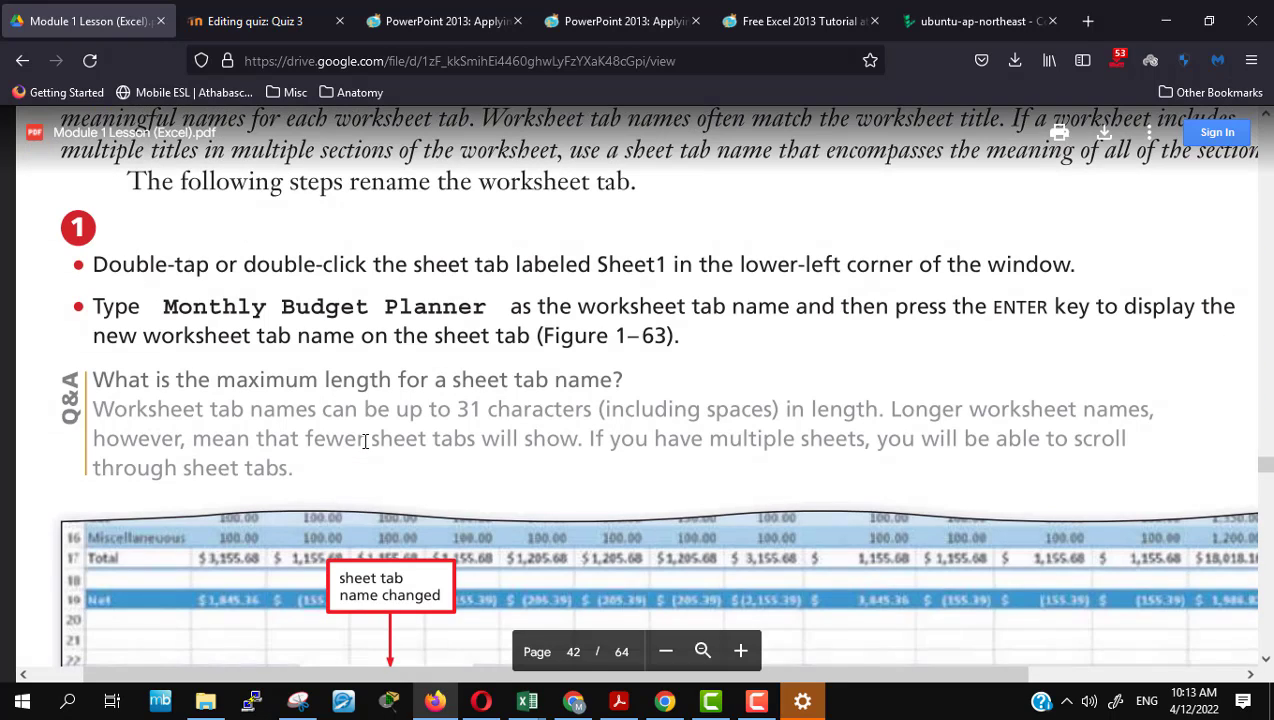
Step: Scroll the lesson PDF to the Tab Color step and Figure 1–64
scroll(367, 443, "down", 6)
scroll(365, 443, "down", 5)
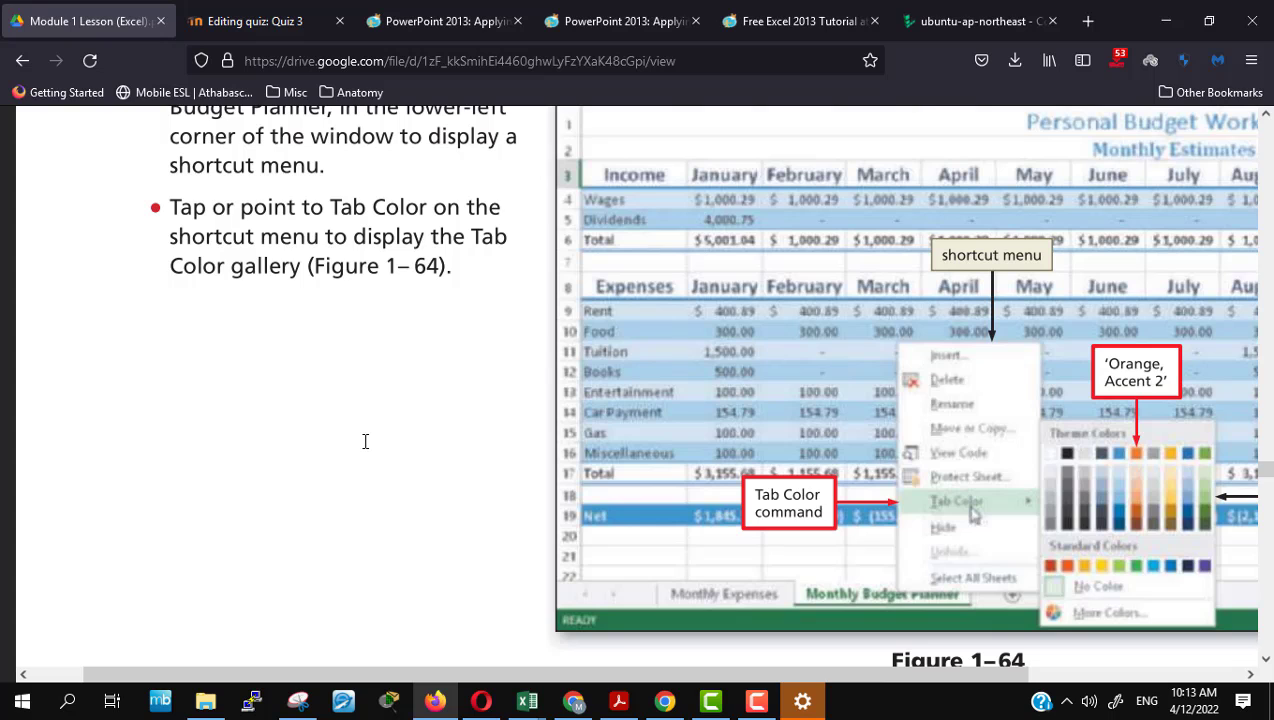
scroll(365, 441, "up", 3)
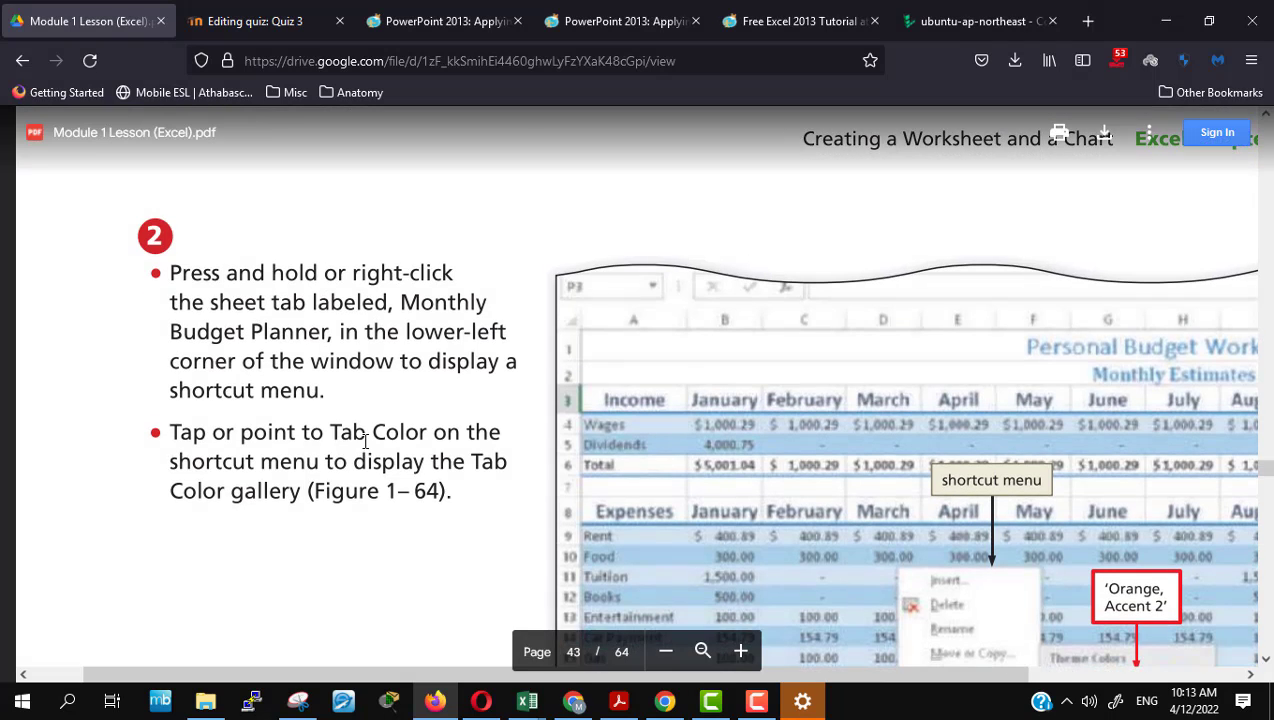
scroll(365, 441, "down", 3)
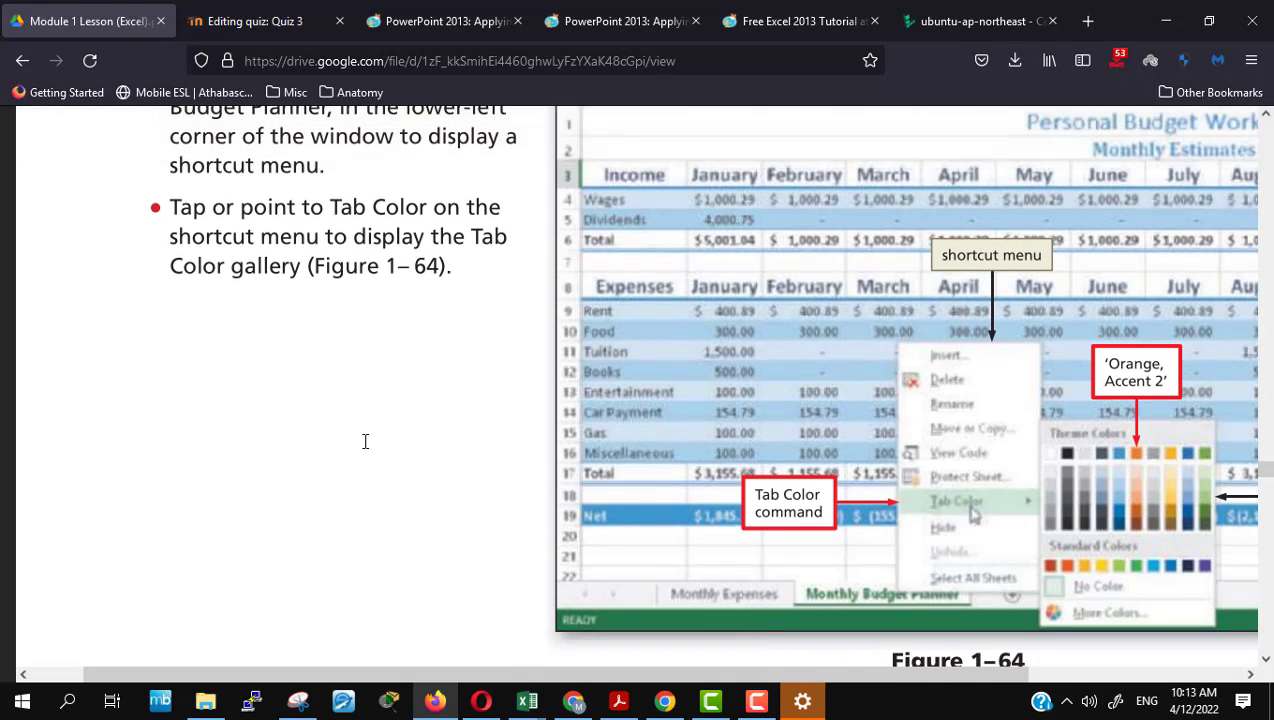
key("alt+Tab")
key("alt+Tab")
key("alt+Tab")
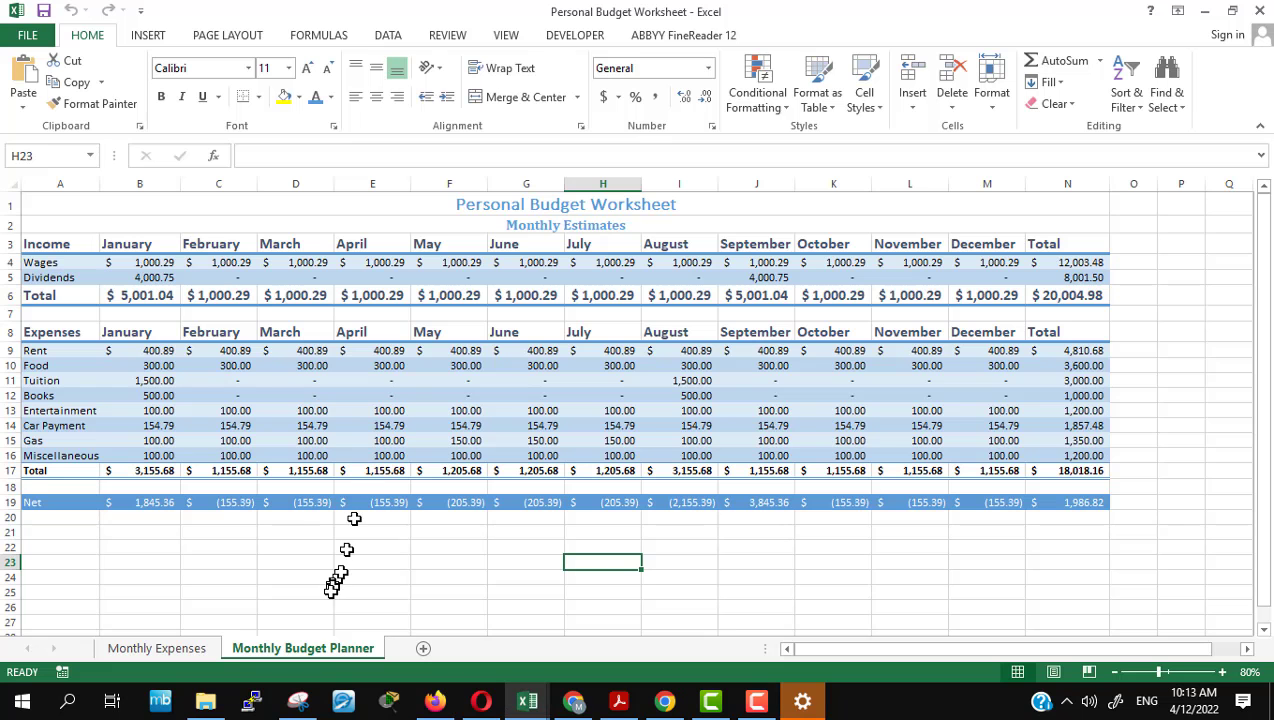
Step: Color the Monthly Budget Planner tab Orange, Accent 2 and display the Monthly Expenses chart sheet
right_click(306, 654)
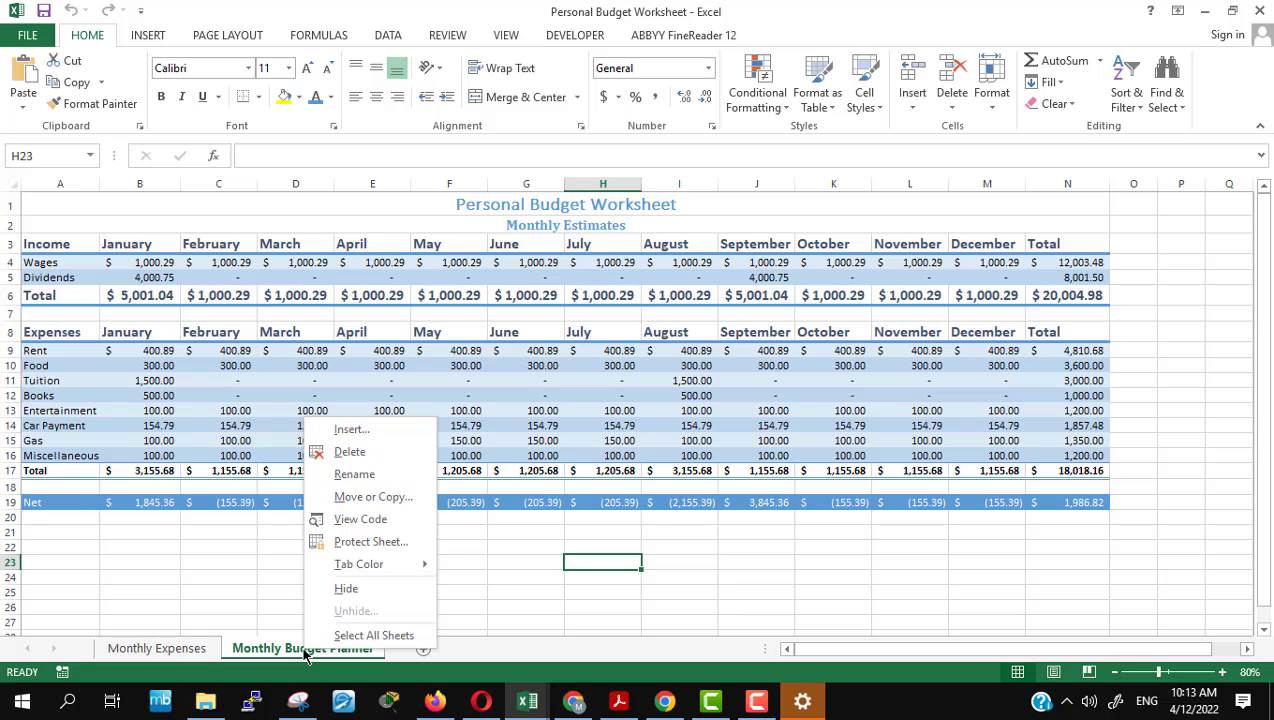
mouse_move(386, 569)
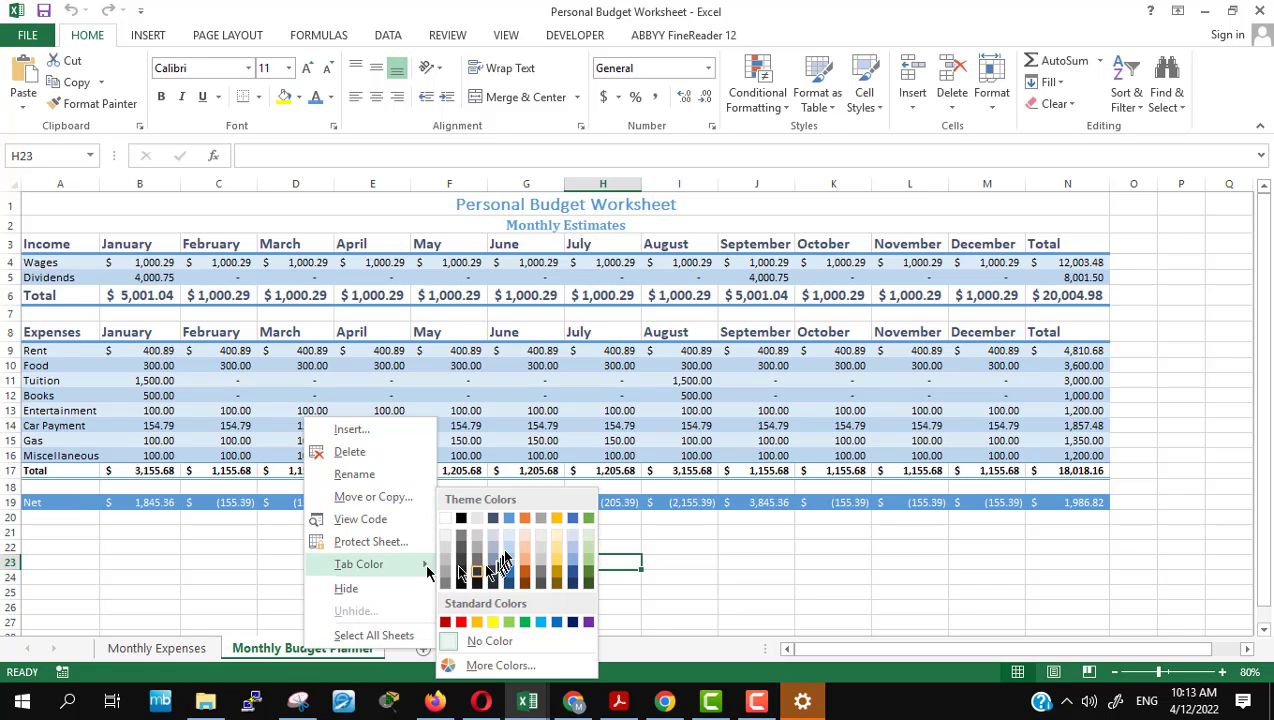
left_click(526, 518)
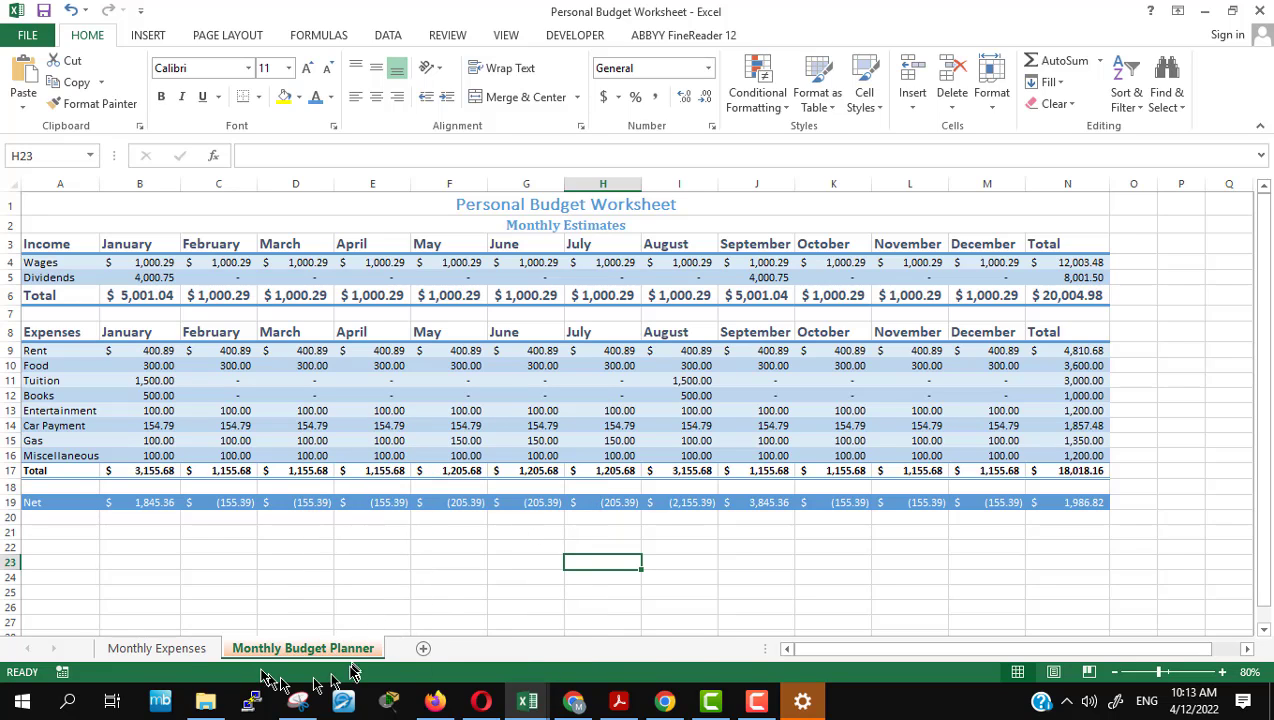
left_click(173, 650)
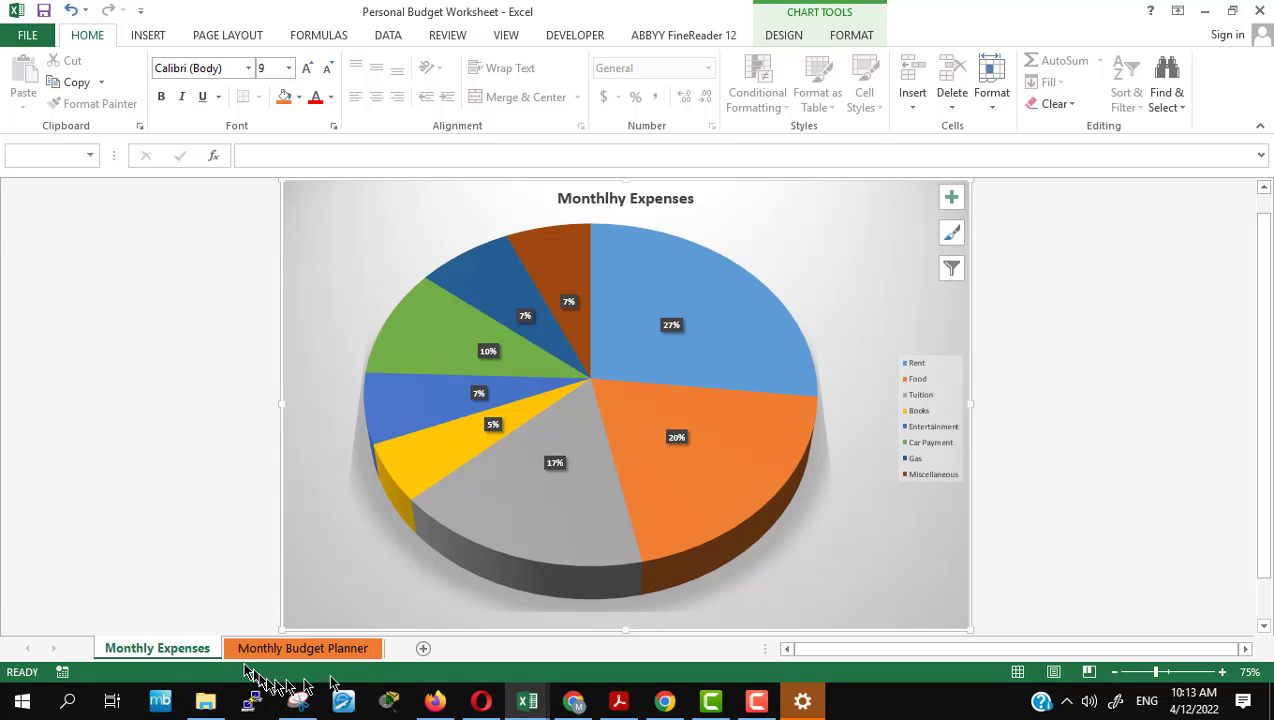
key("alt+Tab")
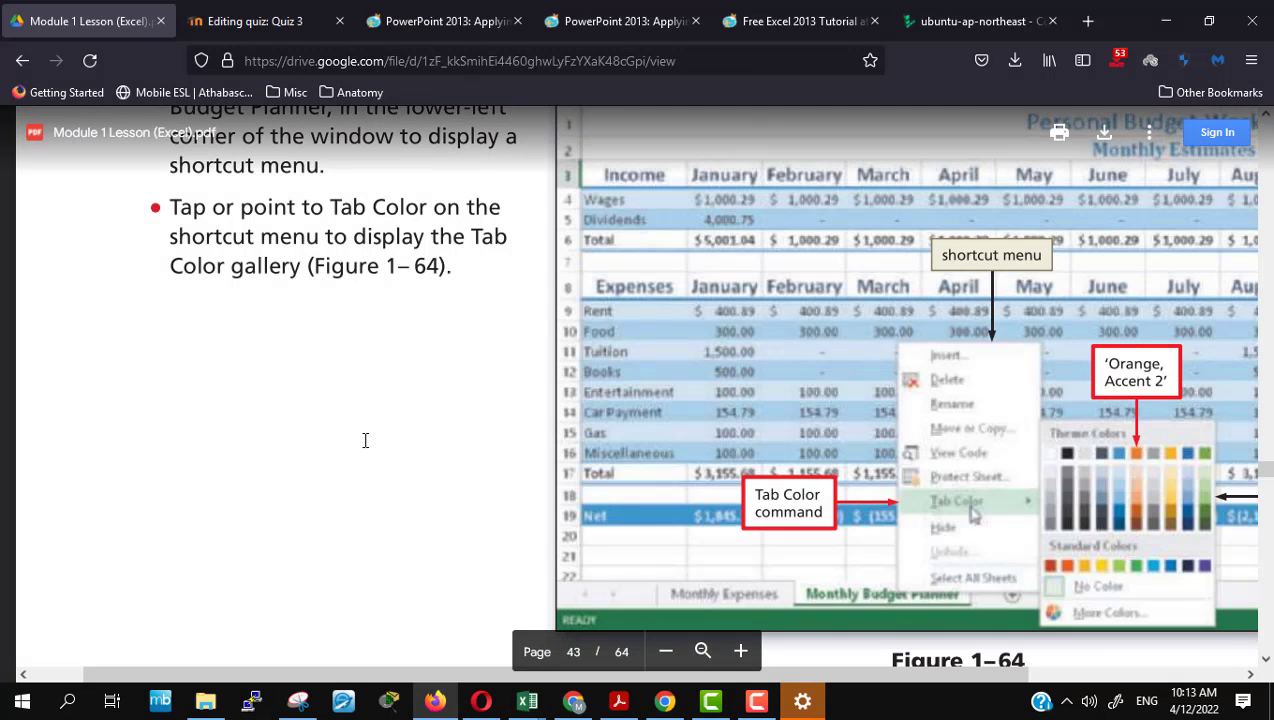
Step: Read through the Document Properties section of the lesson PDF
scroll(363, 440, "down", 6)
scroll(365, 441, "up", 2)
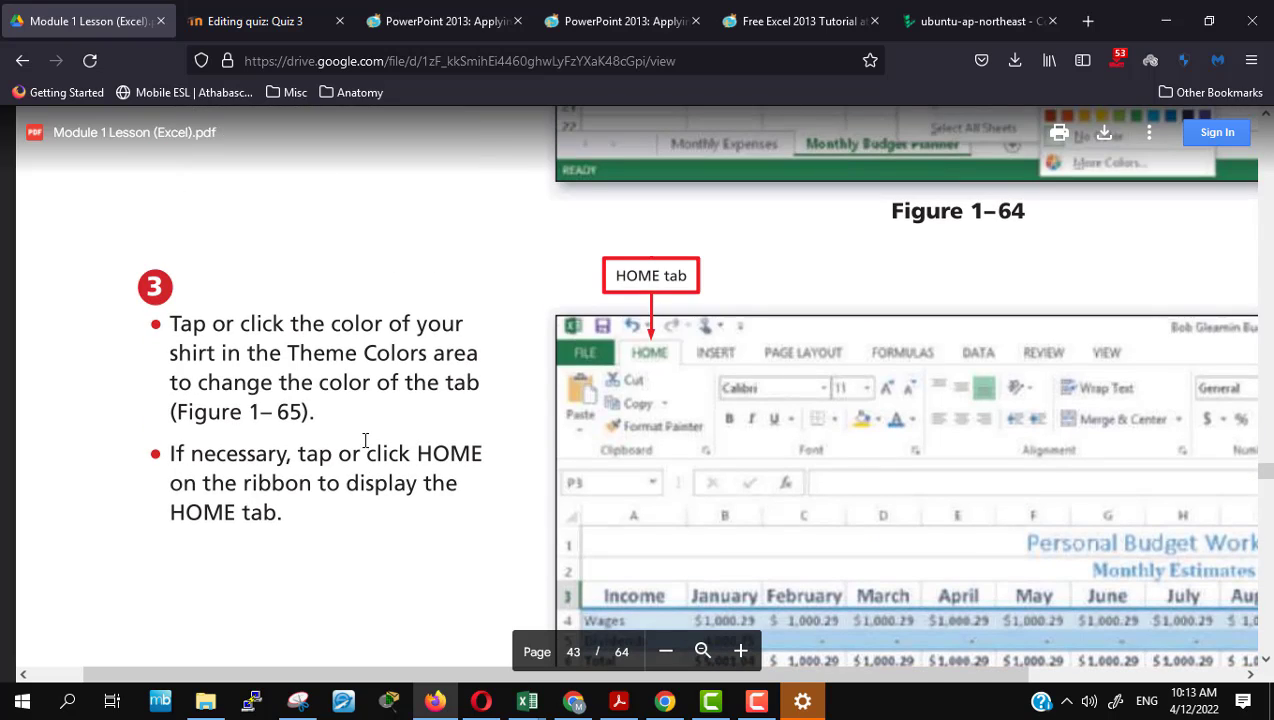
scroll(365, 441, "down", 5)
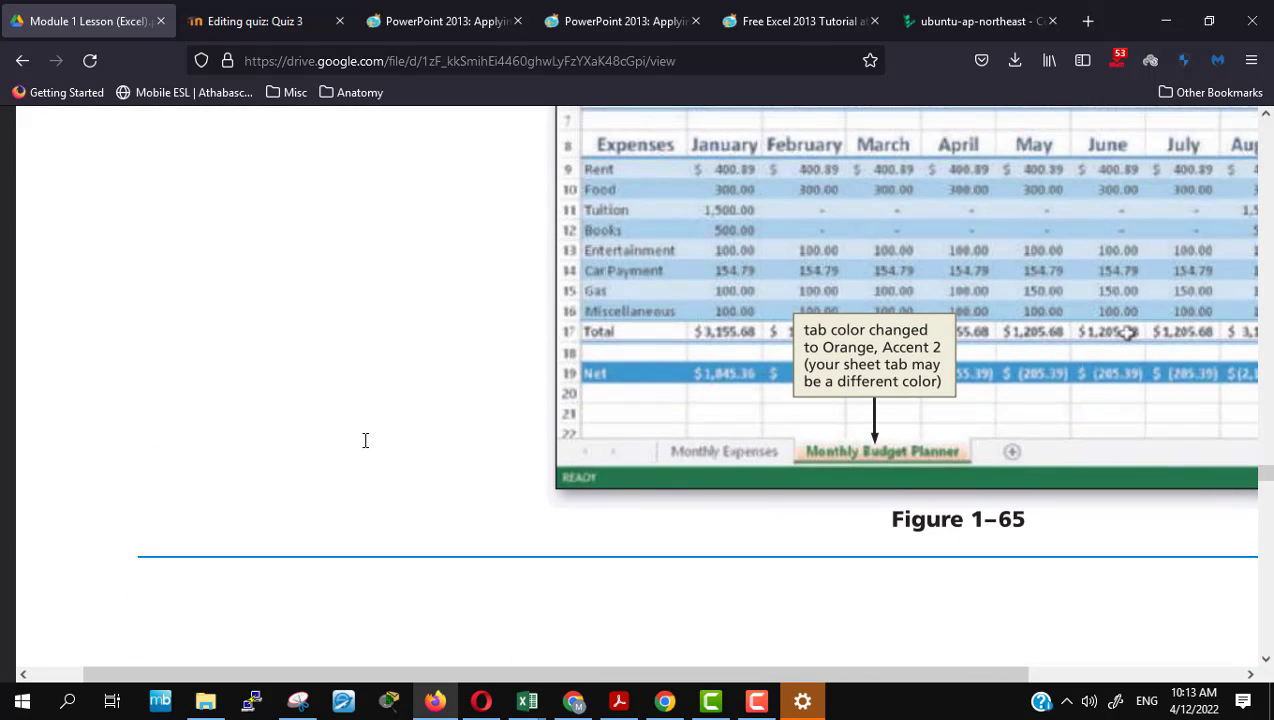
scroll(365, 441, "up", 2)
scroll(365, 440, "up", 3)
scroll(365, 440, "down", 5)
scroll(365, 440, "down", 5)
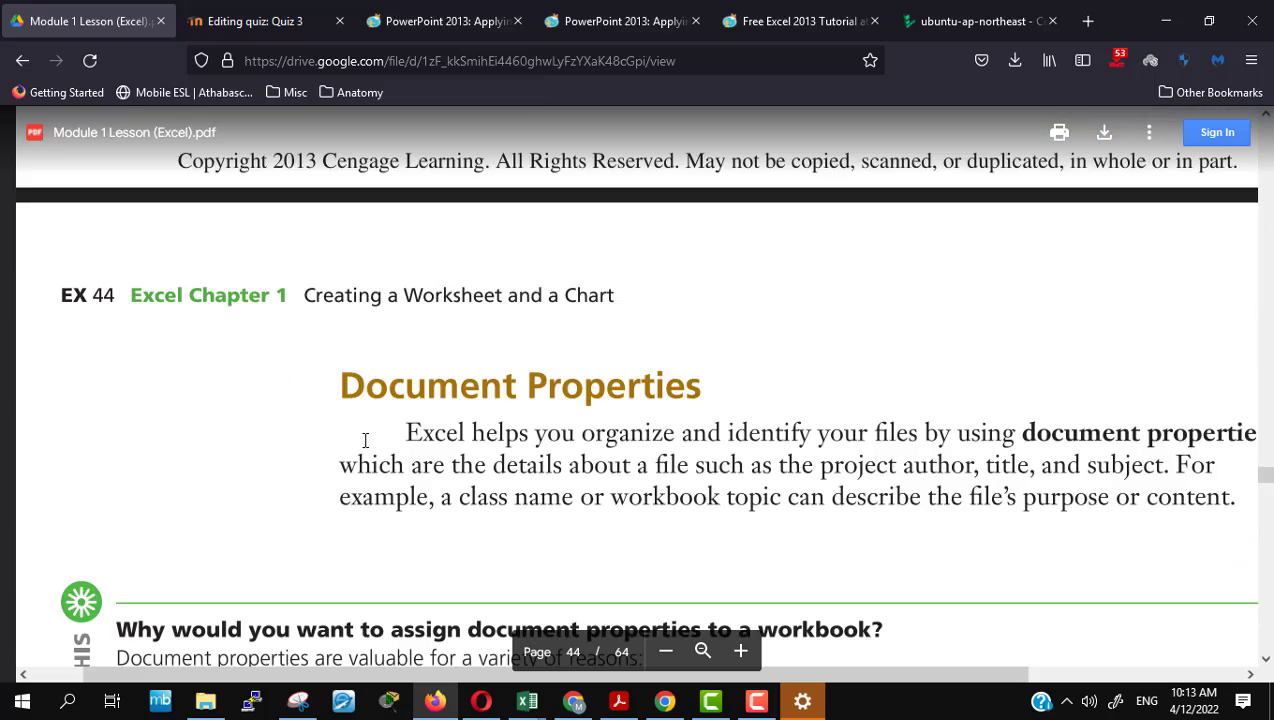
scroll(365, 440, "down", 5)
scroll(365, 440, "down", 5)
scroll(365, 440, "up", 2)
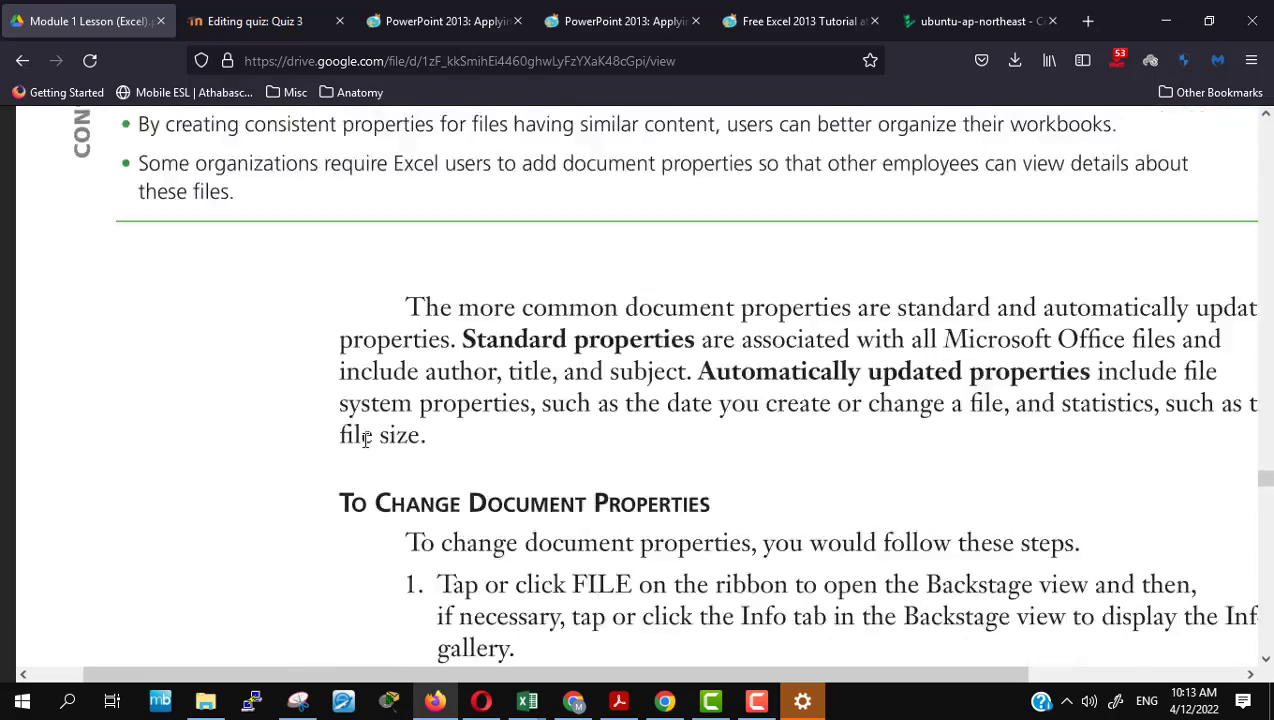
scroll(365, 440, "up", 8)
Step: In the budget workbook, show the Monthly Budget Planner sheet and select cell E24
key("alt+Tab")
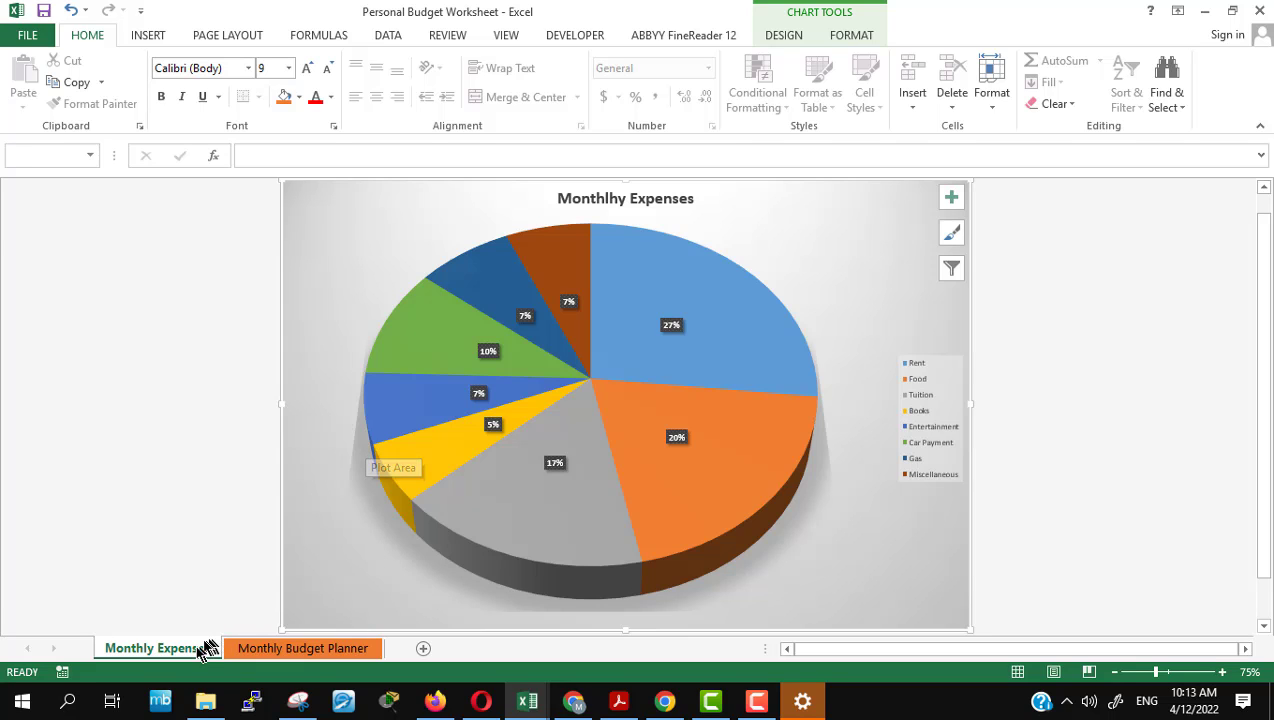
left_click(255, 647)
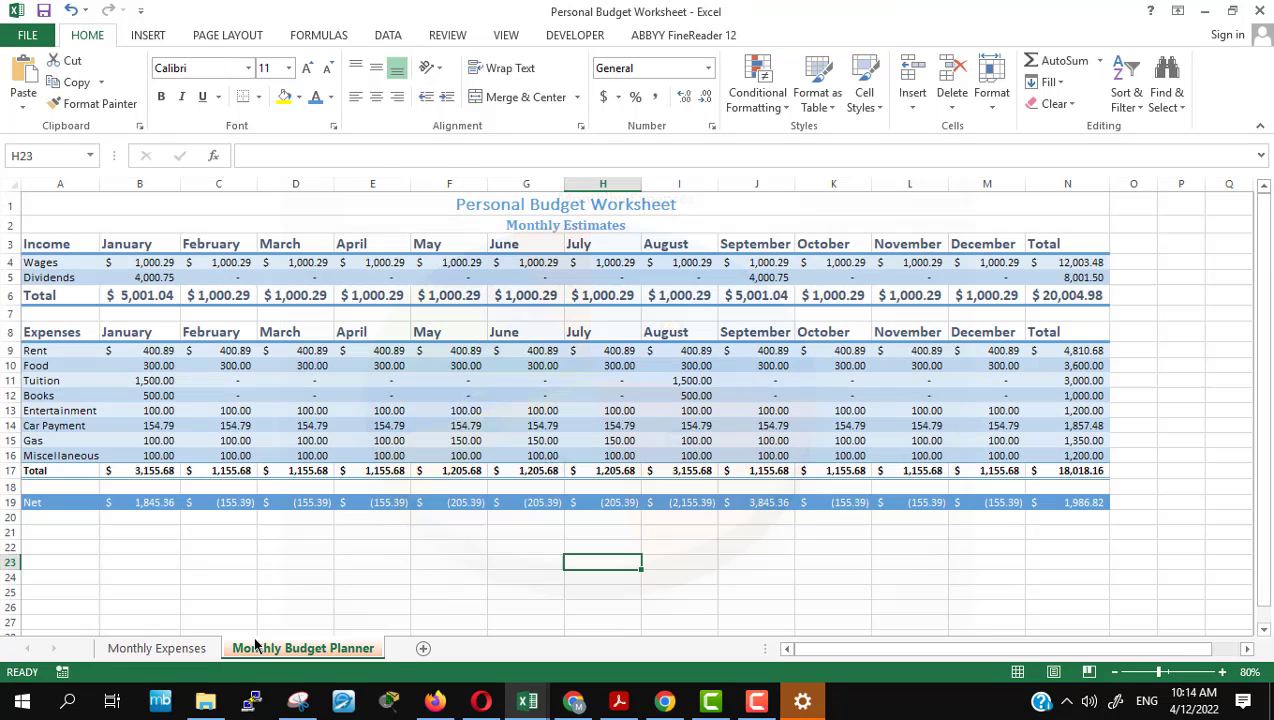
left_click(361, 577)
Step: Continue reading the lesson PDF down to the pages on saving the workbook
key("alt+Tab")
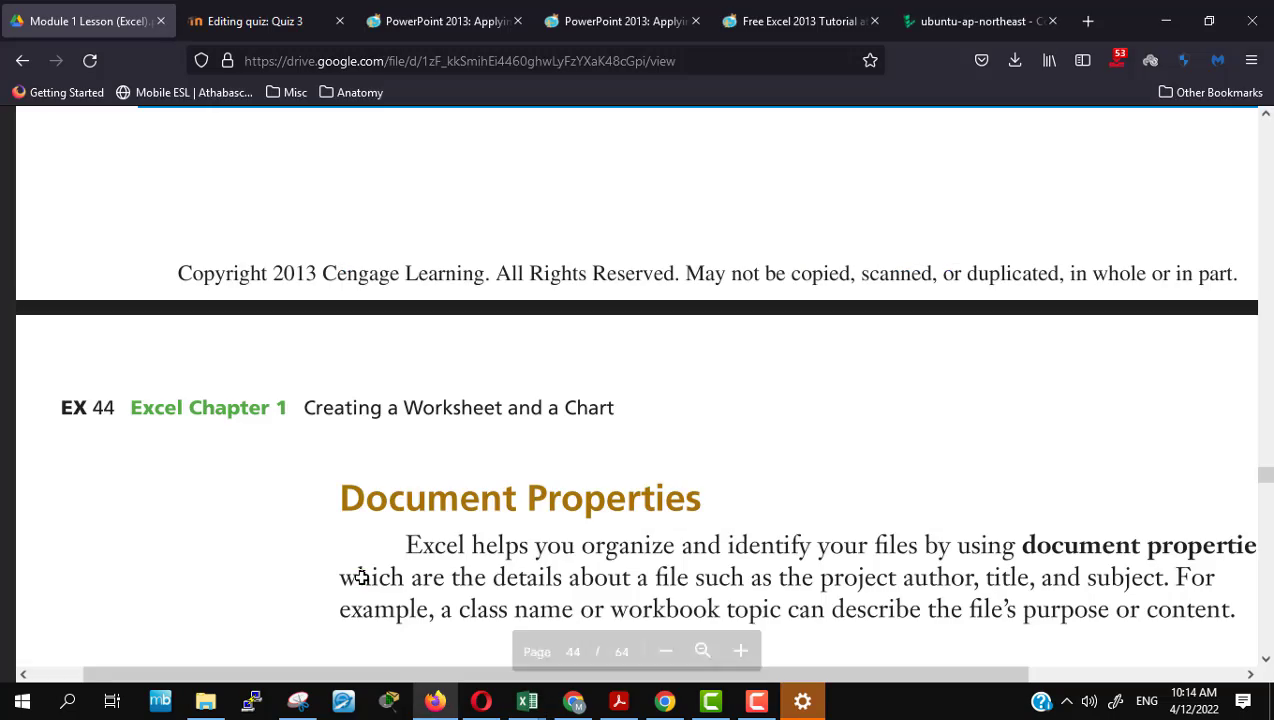
scroll(362, 577, "down", 4)
scroll(362, 577, "down", 4)
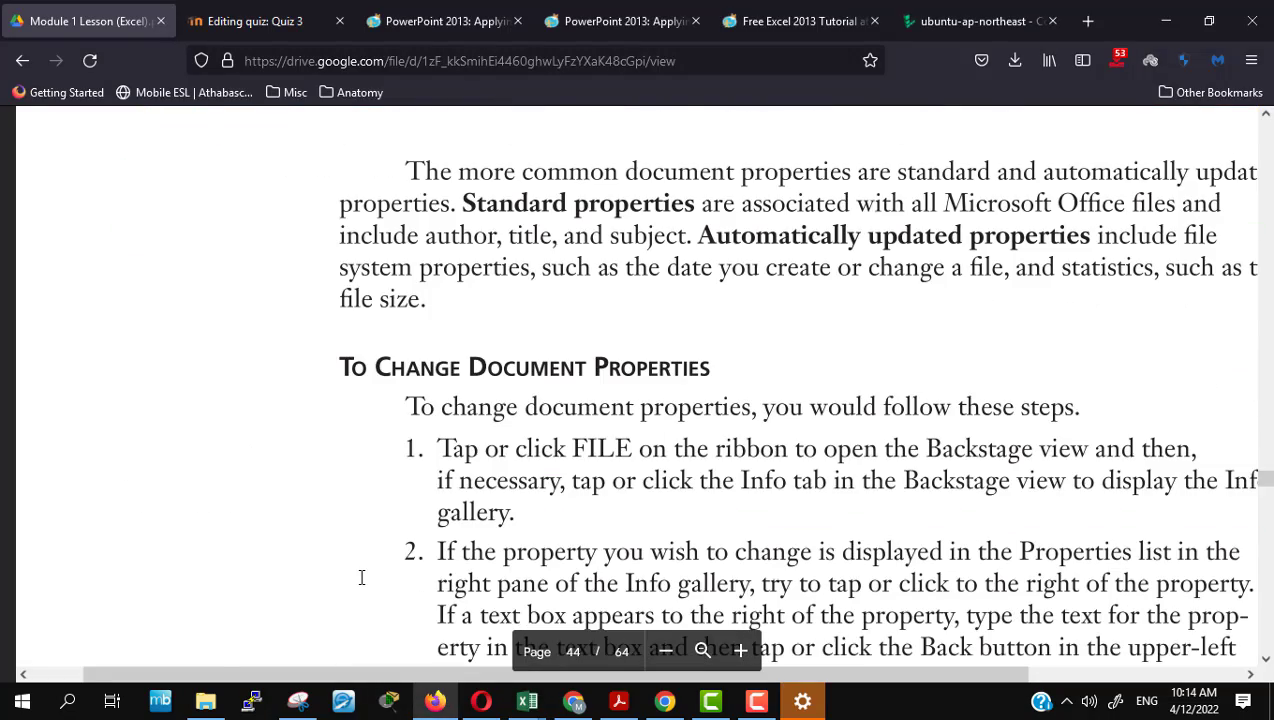
scroll(362, 577, "down", 4)
scroll(362, 577, "down", 4)
scroll(362, 577, "down", 4)
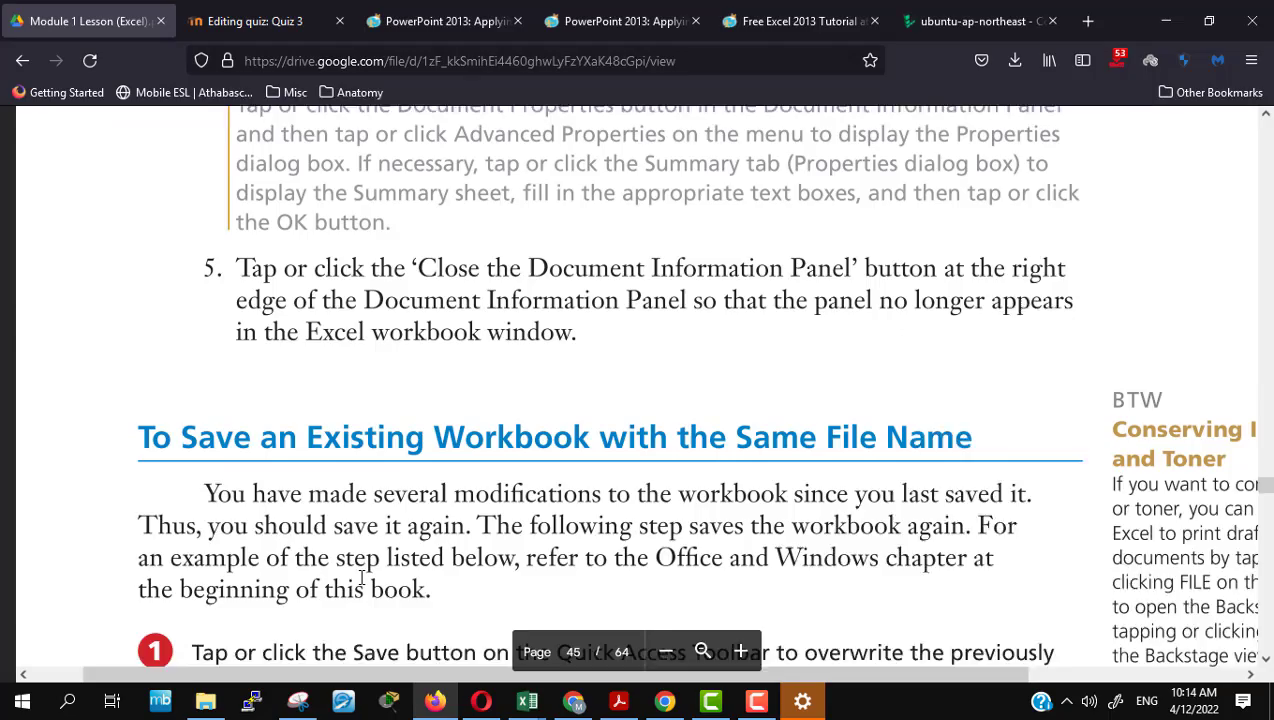
scroll(362, 577, "down", 2)
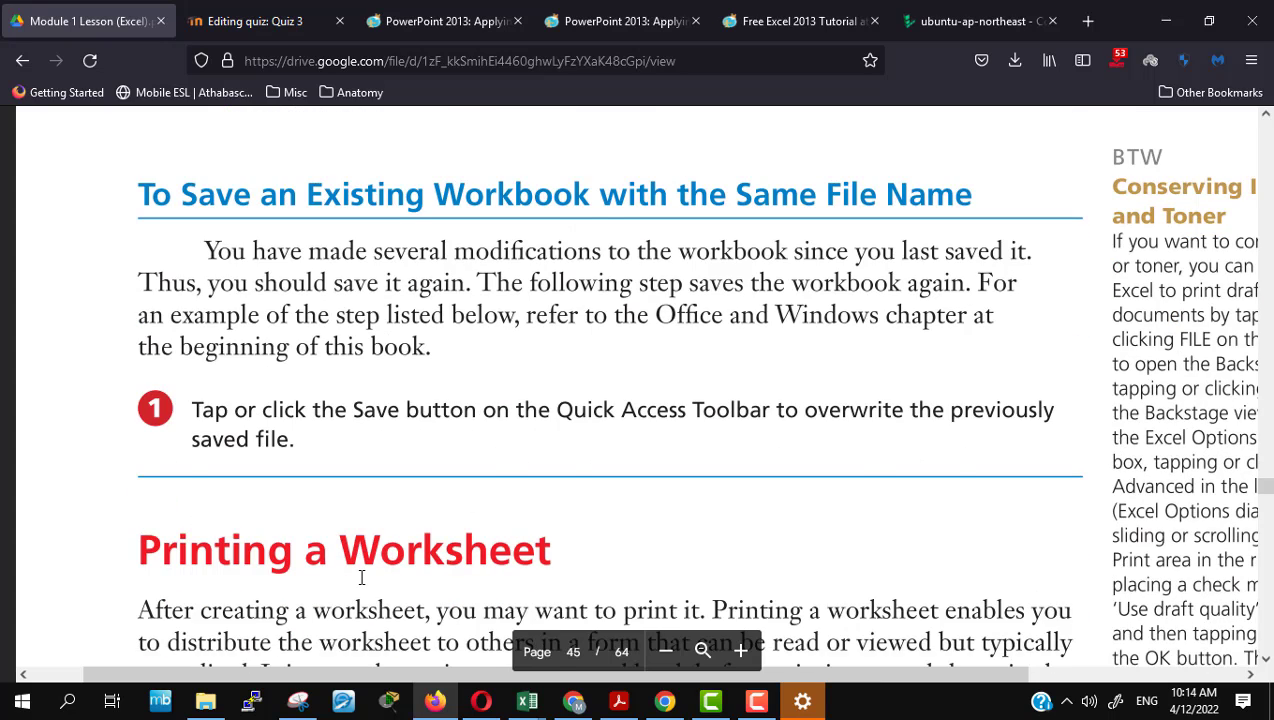
Step: Save the budget workbook and check the Monthly Expenses and Monthly Budget Planner tabs
key("alt+Tab")
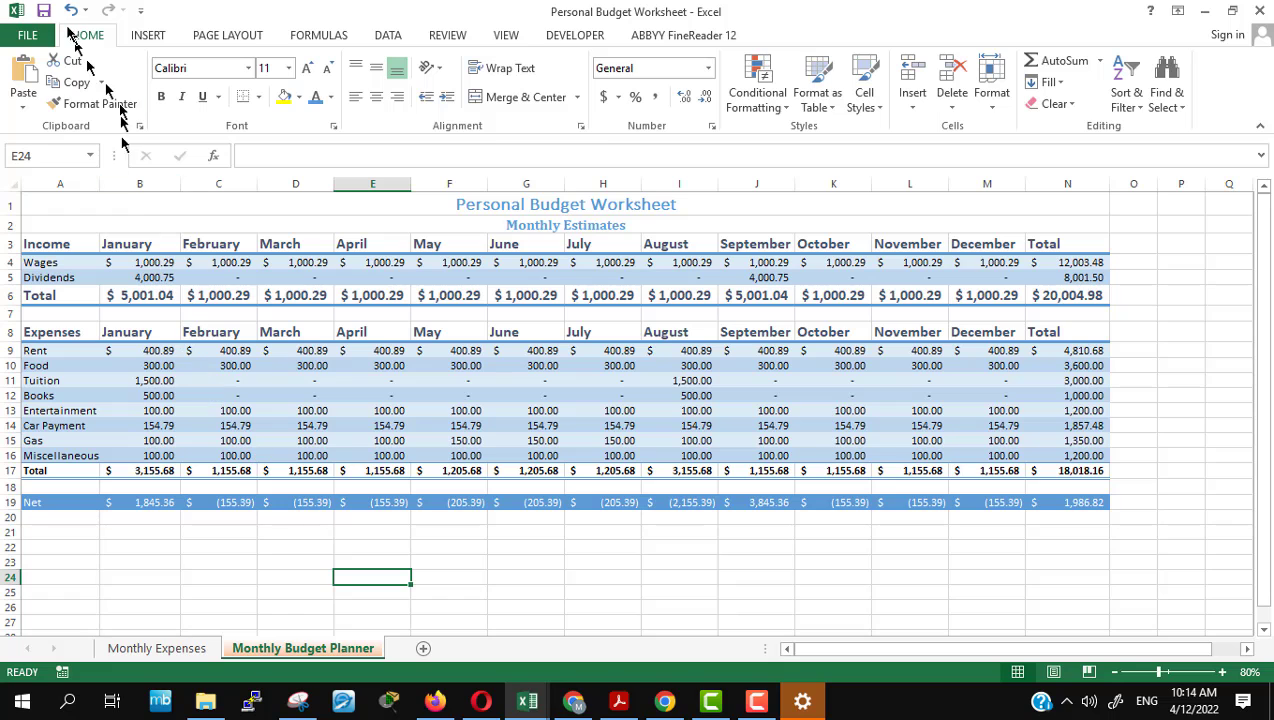
left_click(40, 10)
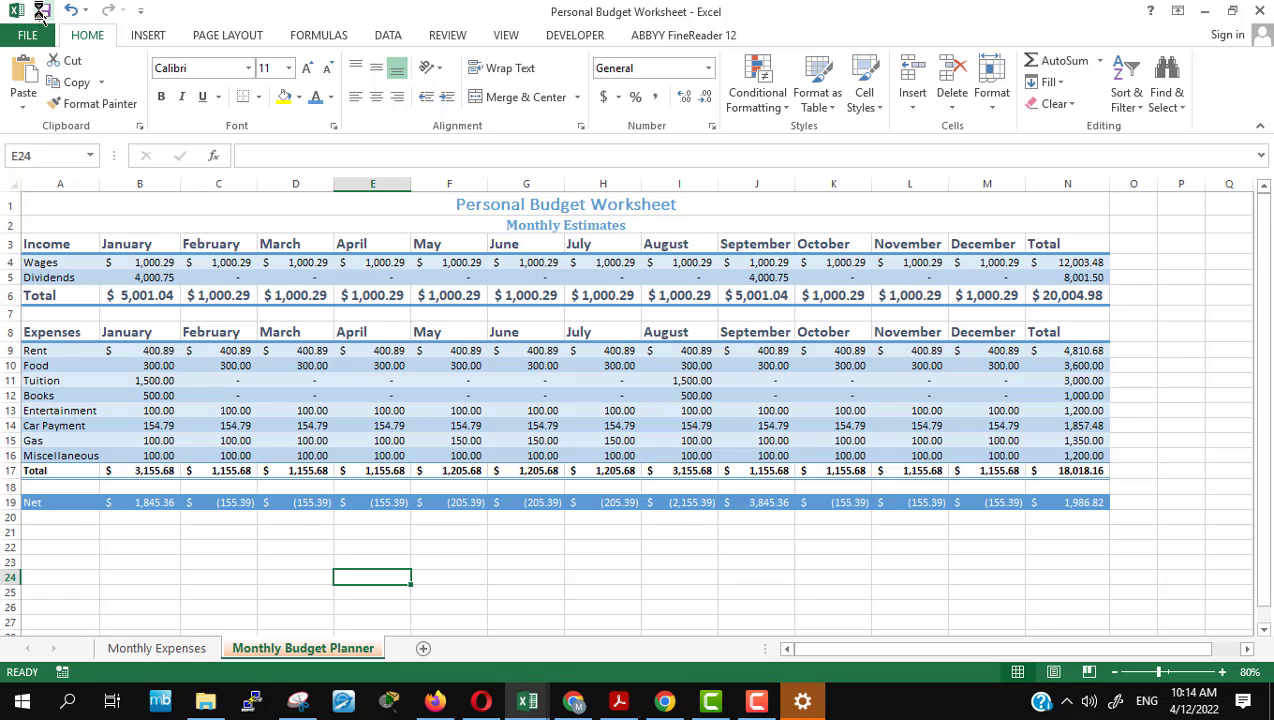
left_click(170, 648)
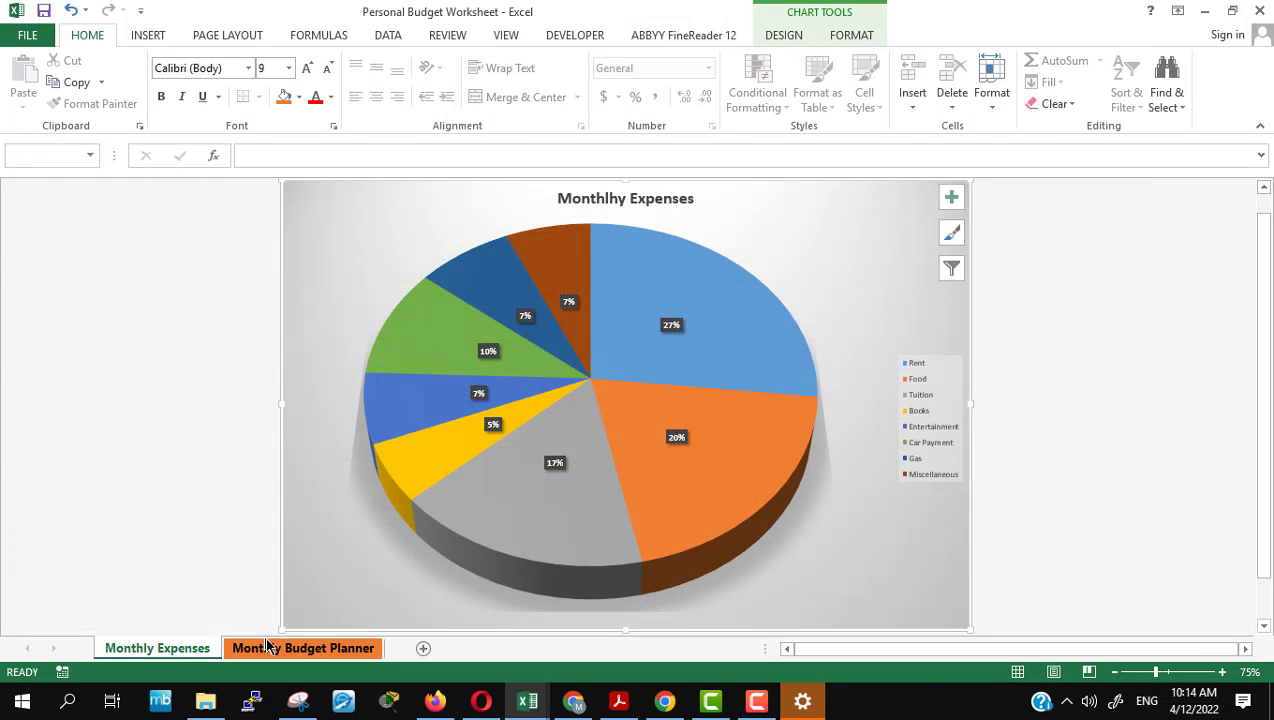
left_click(268, 648)
left_click(437, 703)
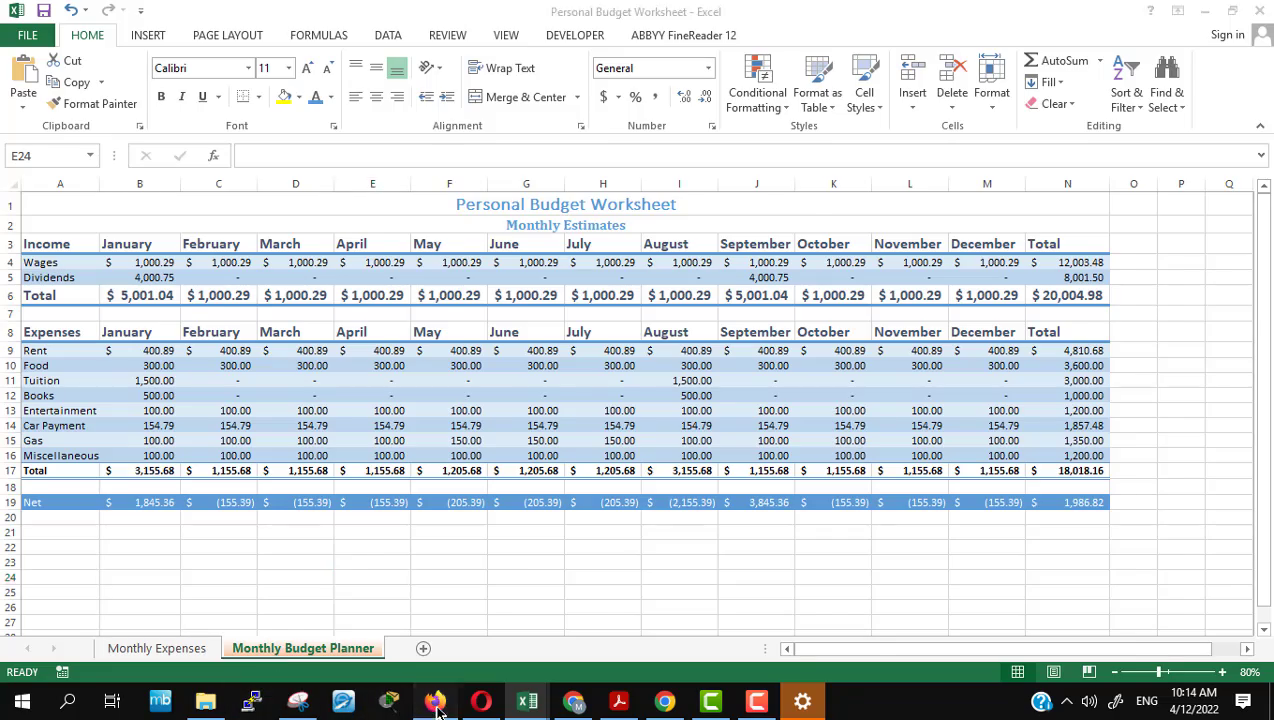
Step: Scroll the lesson PDF down to Figure 1-66
scroll(617, 453, "down", 5)
scroll(617, 453, "down", 5)
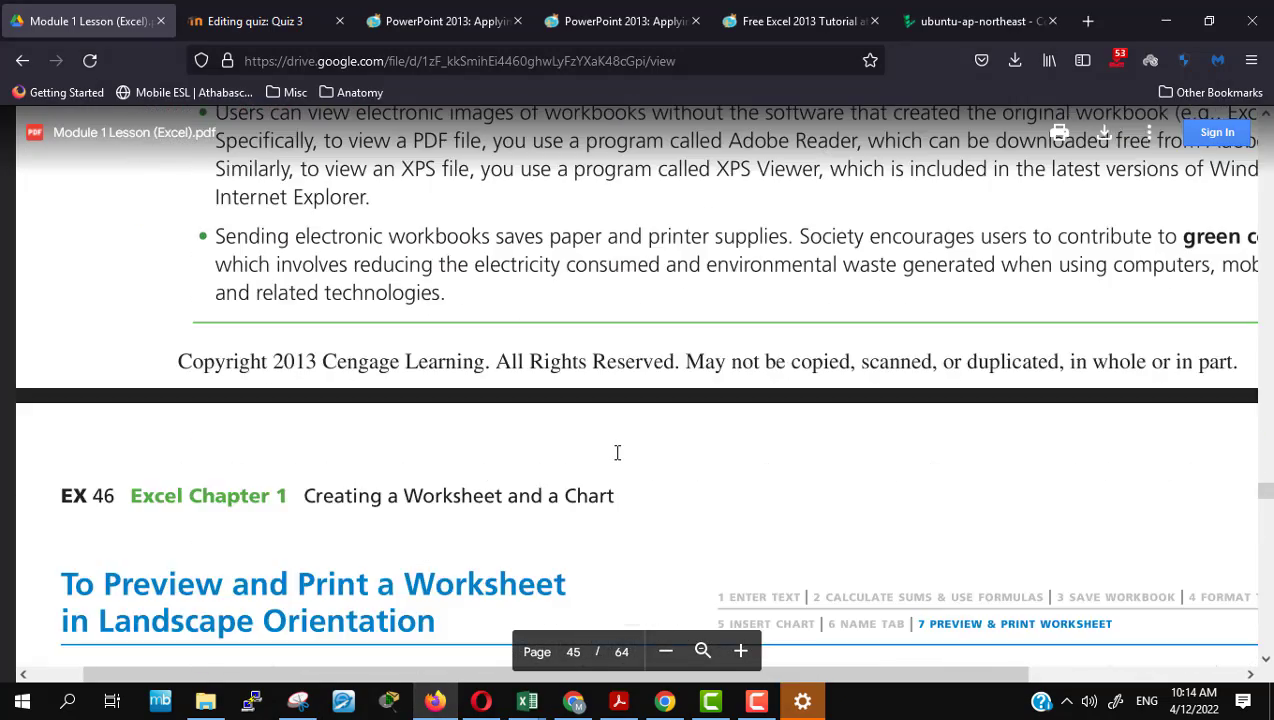
scroll(617, 453, "down", 4)
scroll(617, 453, "down", 2)
scroll(617, 453, "down", 4)
scroll(617, 453, "down", 5)
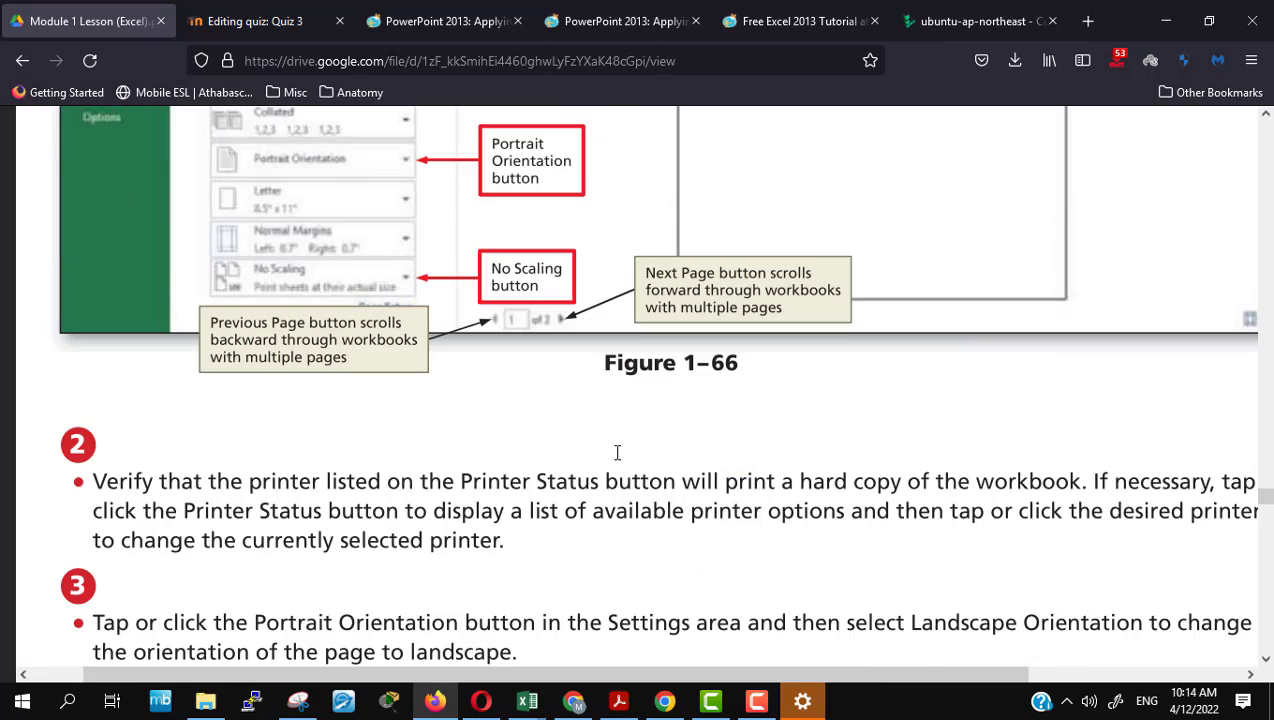
scroll(617, 453, "up", 3)
Step: Briefly reveal the workbook behind Firefox, then go back to the previous course page
mouse_move(440, 705)
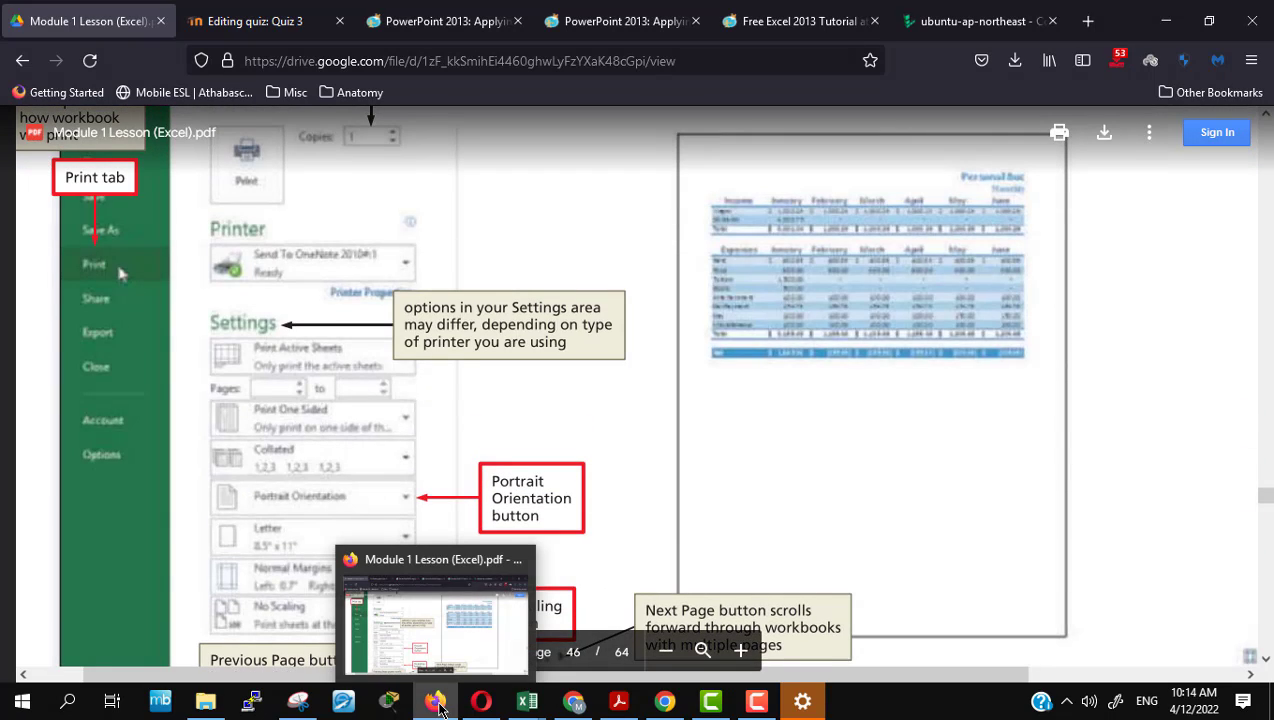
left_click(440, 705)
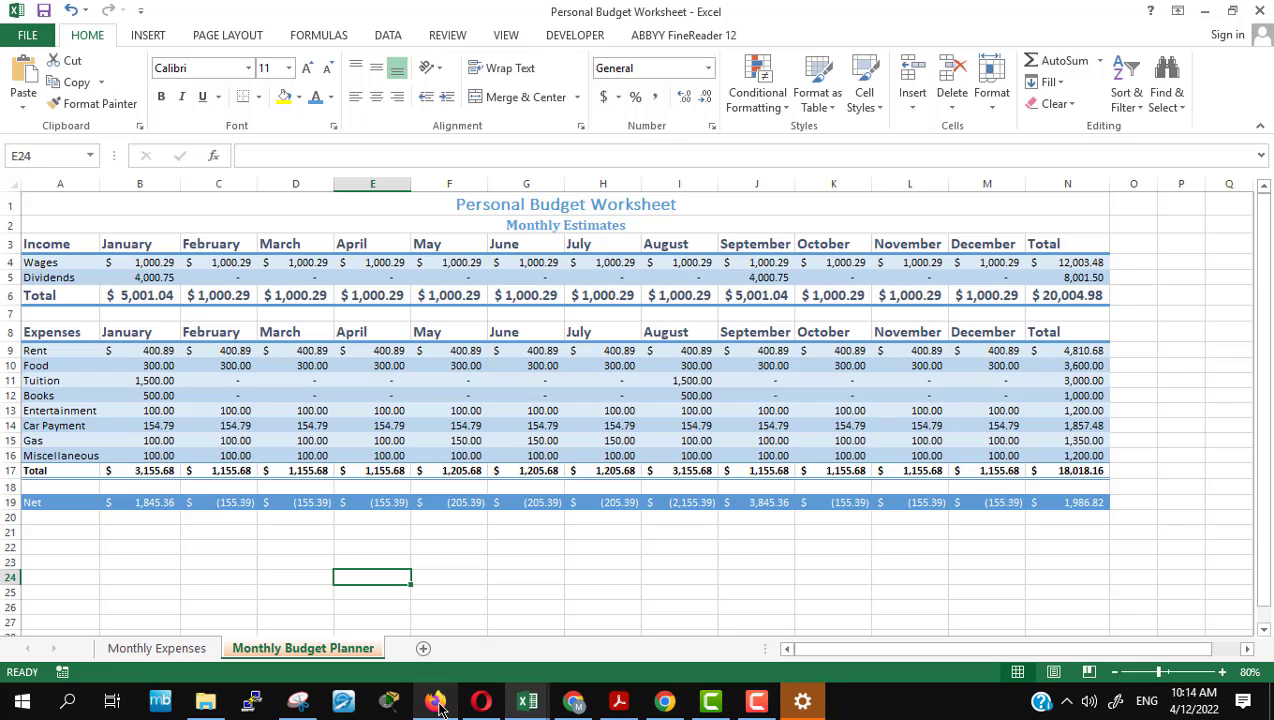
left_click(437, 703)
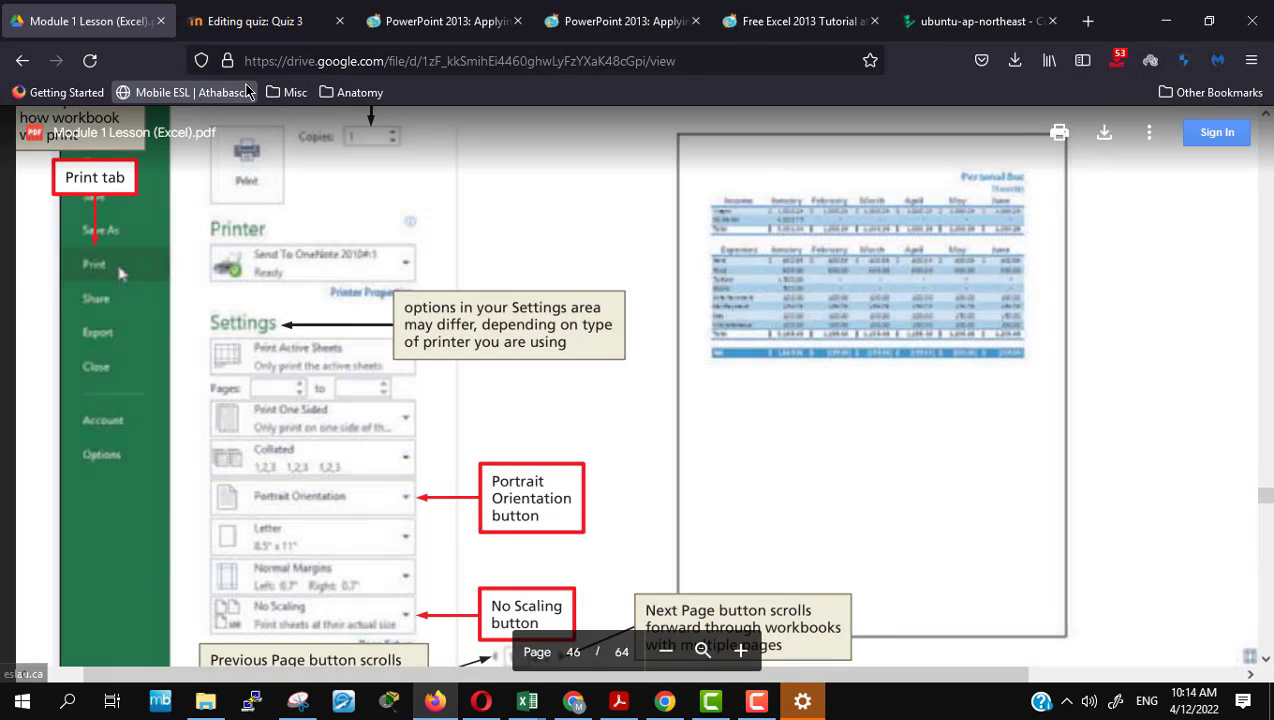
left_click(23, 61)
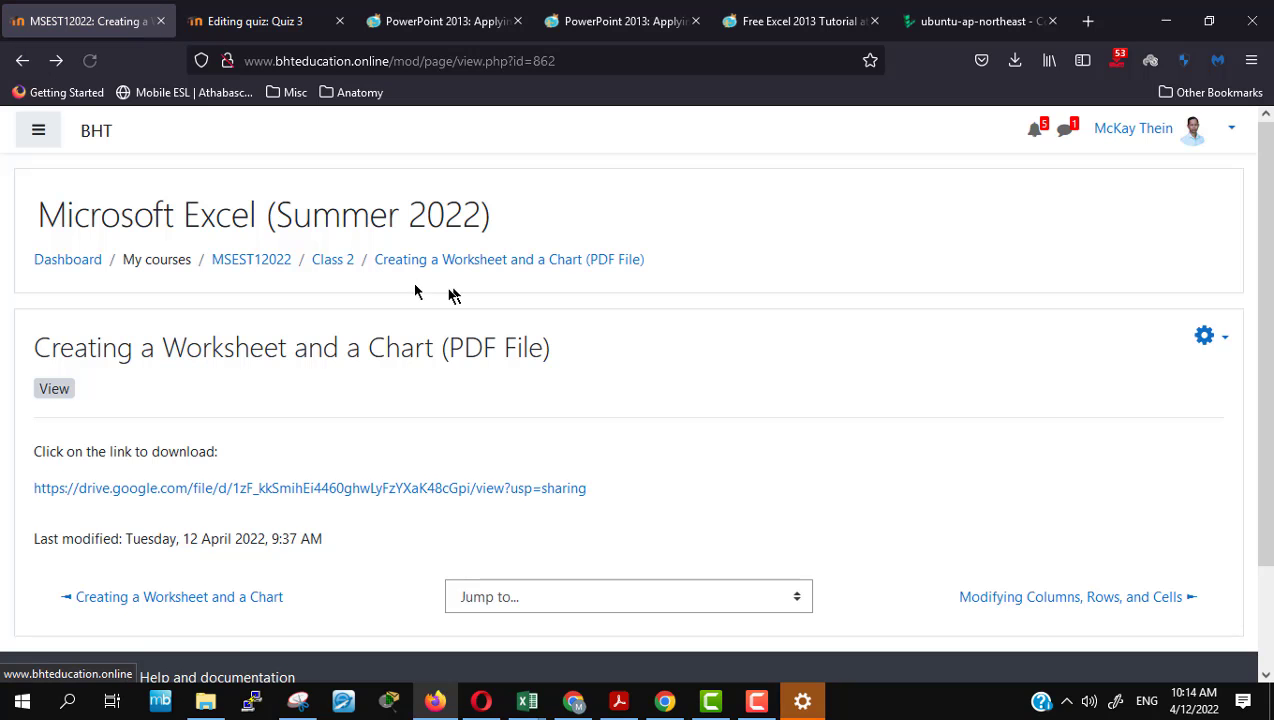
Step: Open the course's Class 2 section and scroll down to Class 4
left_click(334, 260)
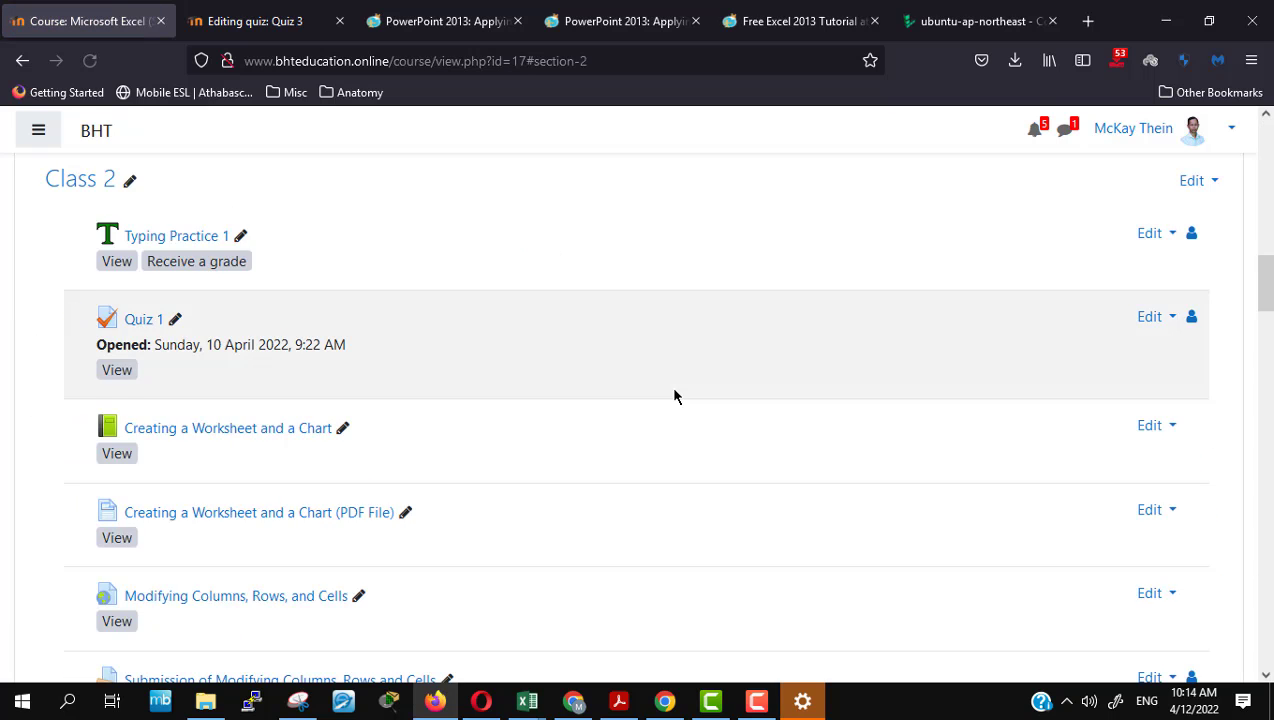
scroll(674, 397, "down", 3)
scroll(674, 397, "down", 5)
scroll(674, 397, "down", 5)
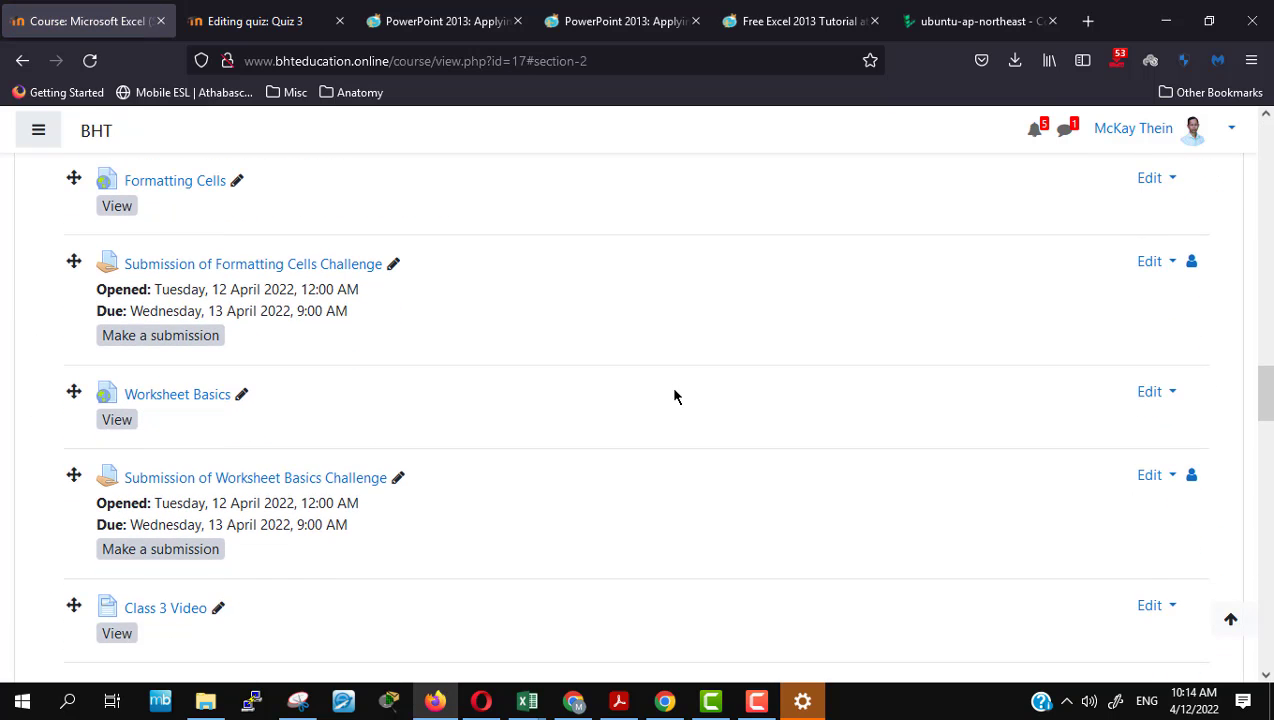
scroll(674, 397, "down", 5)
scroll(674, 397, "down", 5)
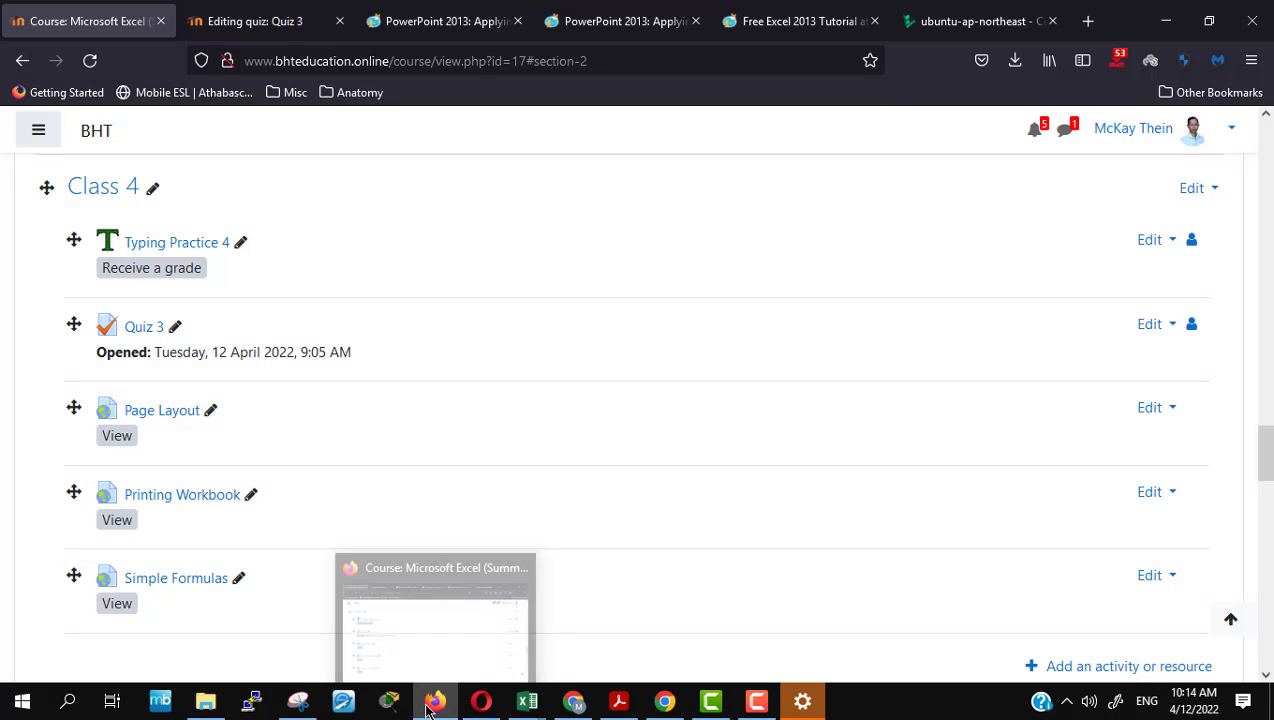
Step: Open and close Snipping Tool, then minimize Firefox to reveal the budget worksheet
mouse_move(513, 710)
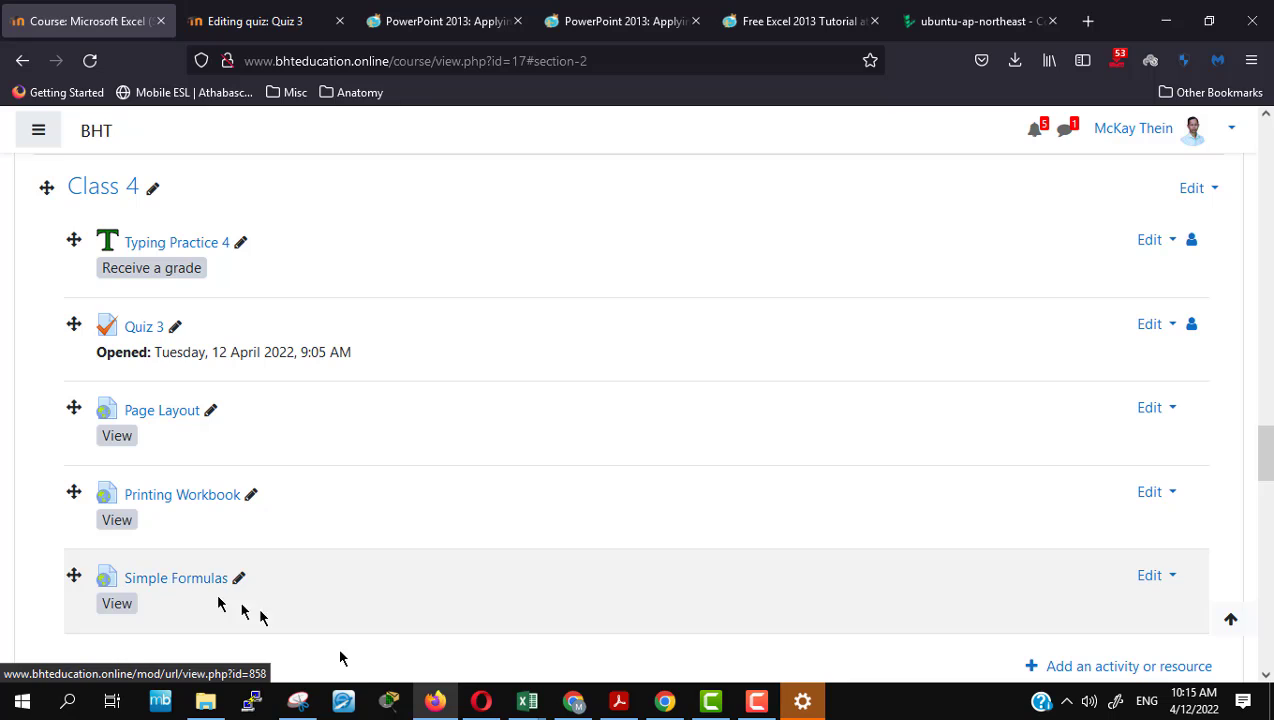
left_click(306, 709)
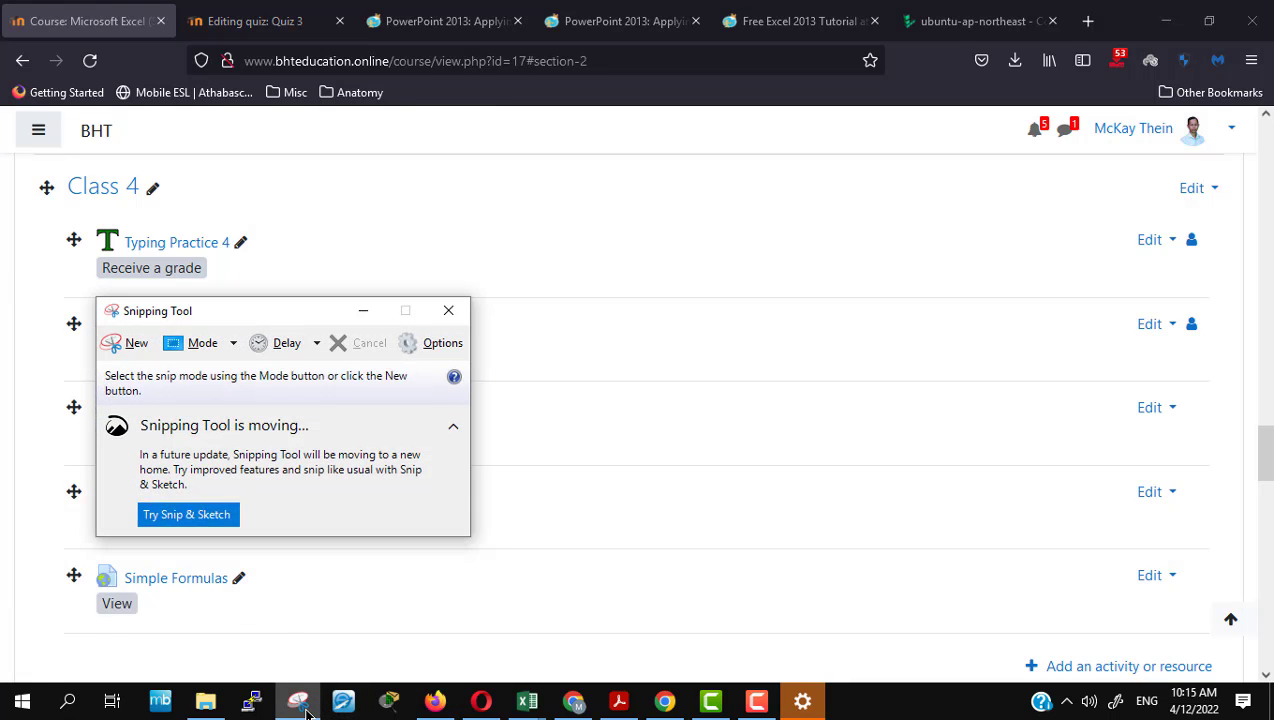
left_click(448, 310)
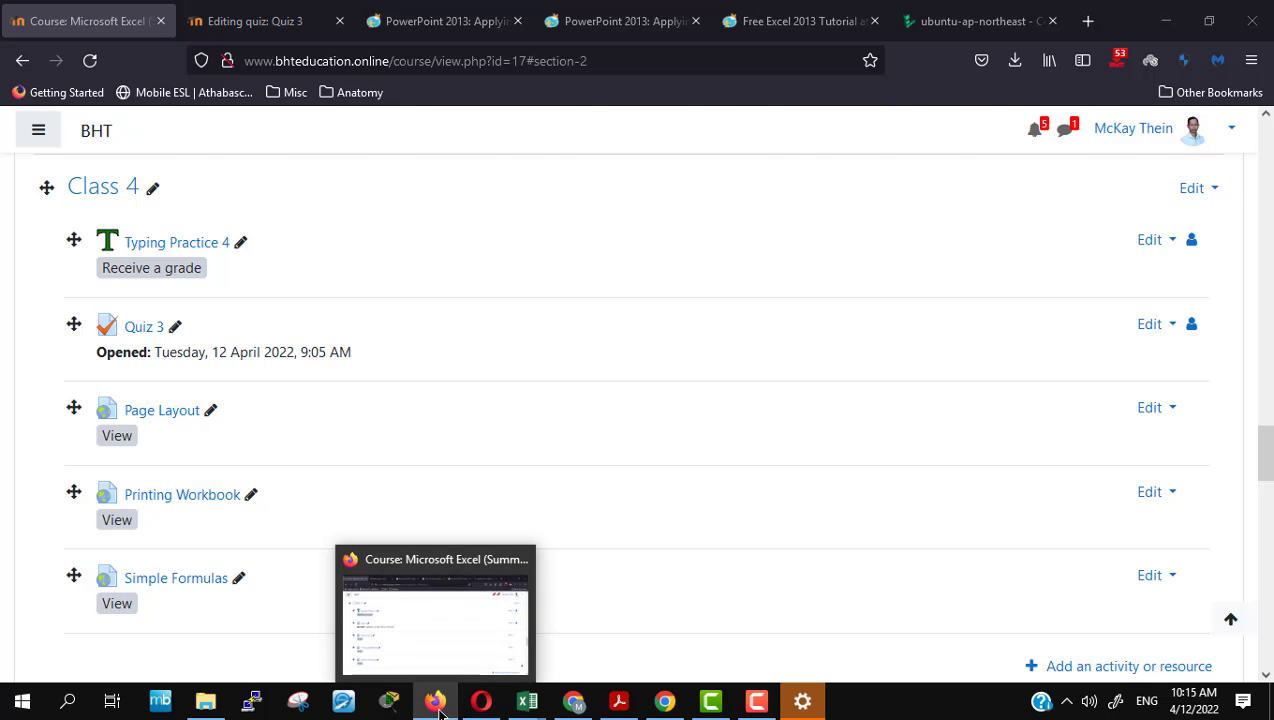
left_click(438, 706)
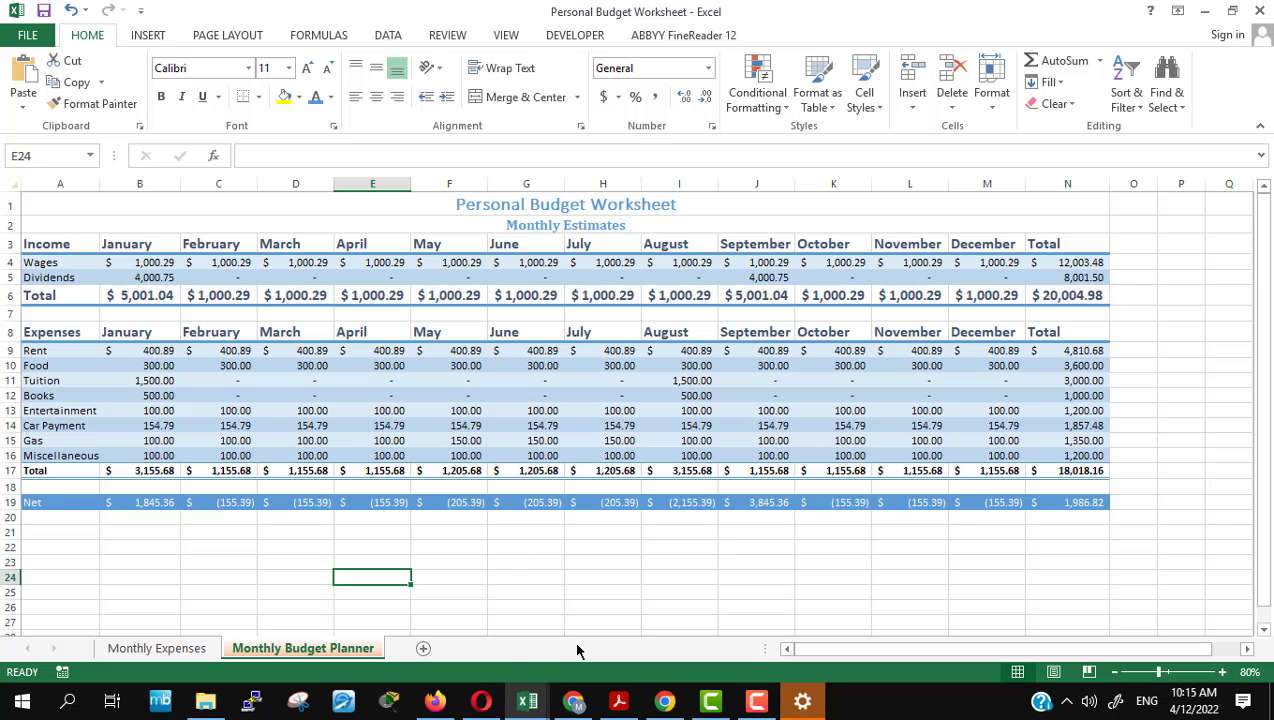
left_click(859, 594)
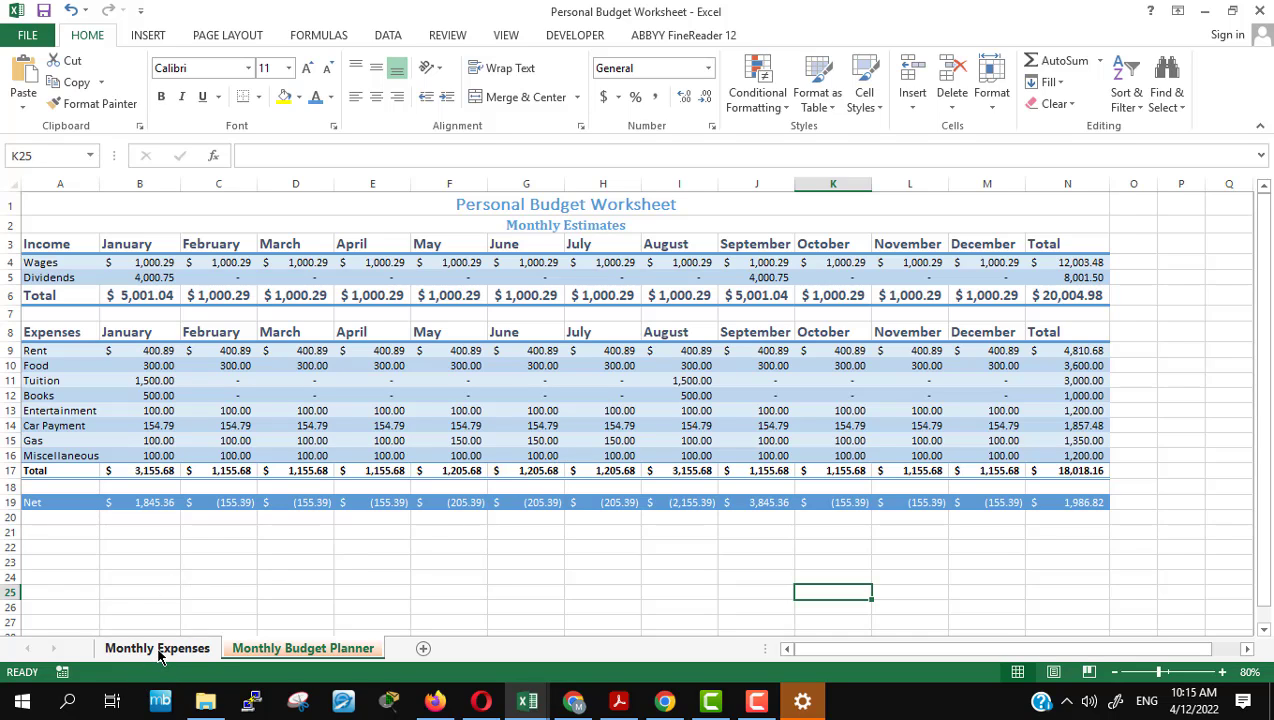
left_click(158, 648)
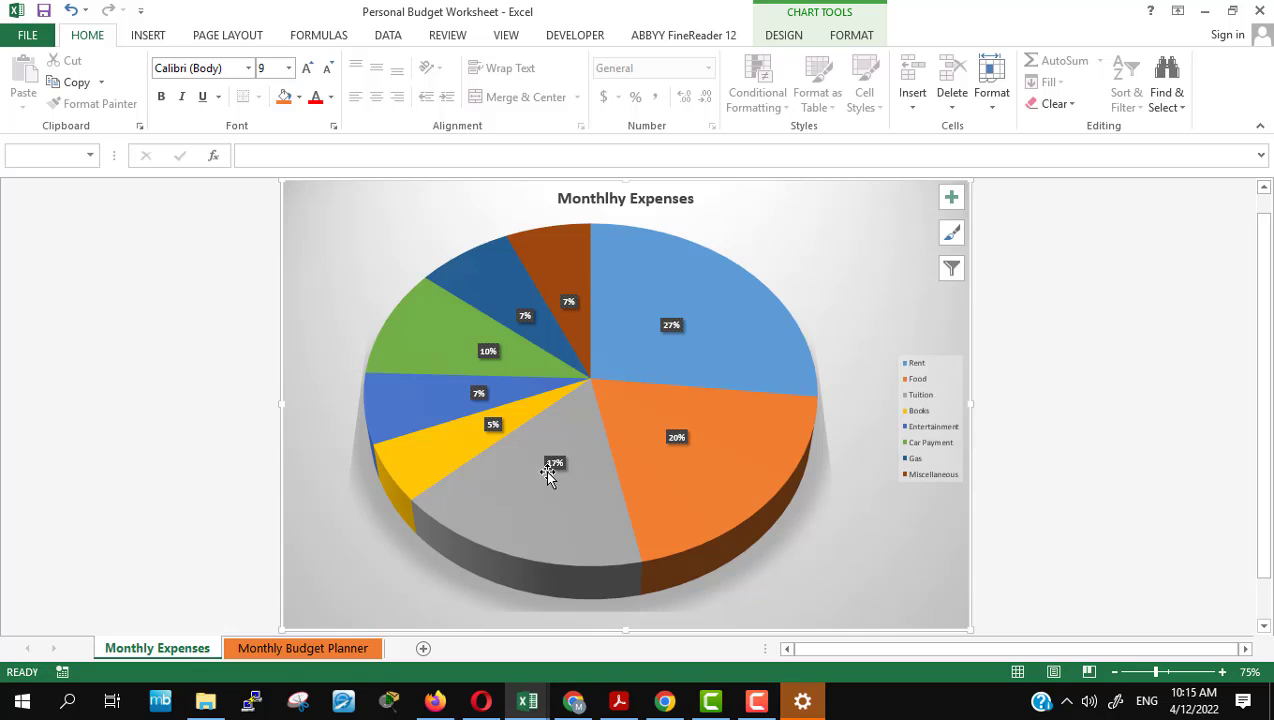
left_click(1172, 430)
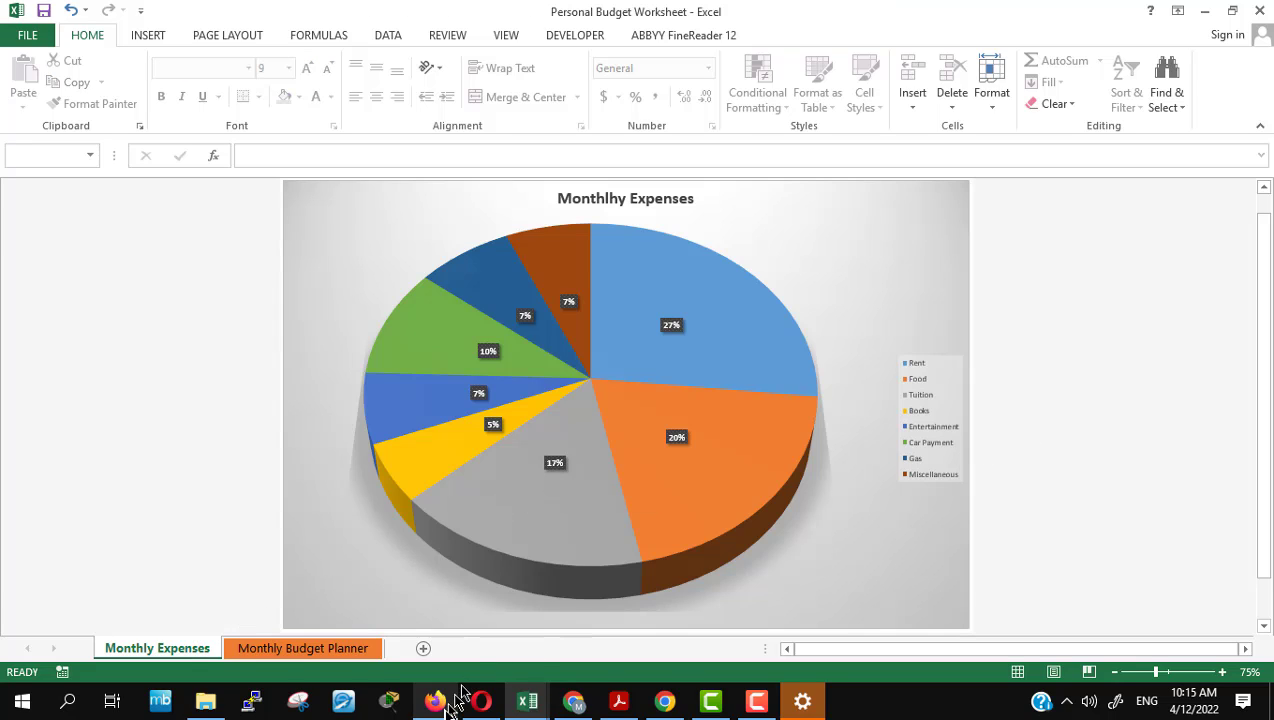
mouse_move(438, 706)
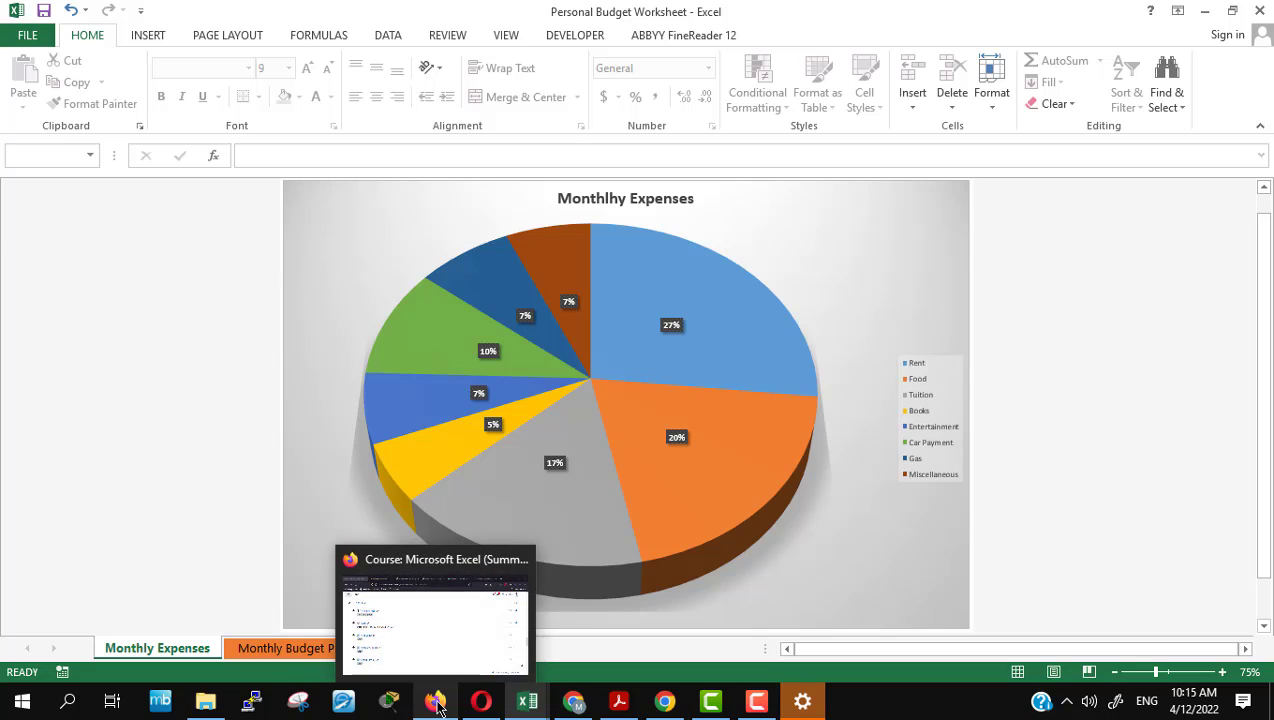
Step: Bring the Acrobat Excel textbook forward and page from the page 122 cell-style steps to page 132
left_click(618, 703)
scroll(1006, 371, "down", 5)
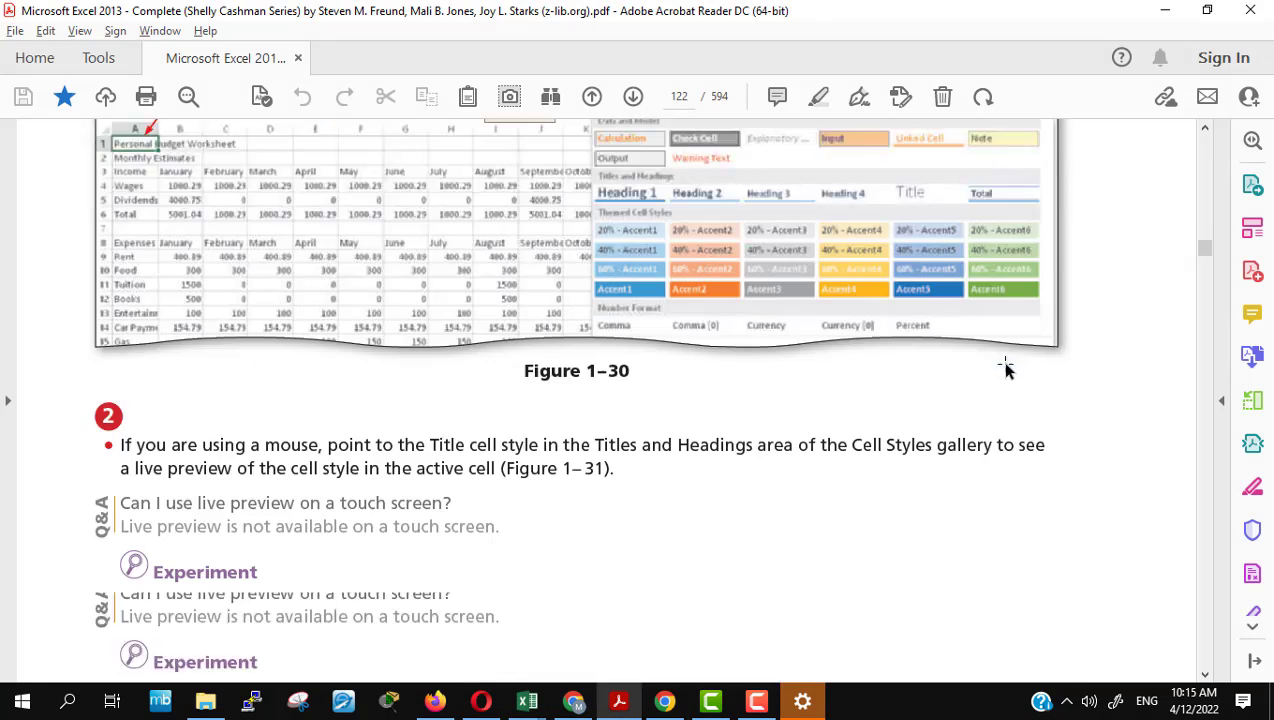
scroll(1004, 367, "down", 5)
scroll(1004, 367, "down", 5)
scroll(1006, 370, "down", 5)
scroll(1006, 371, "down", 5)
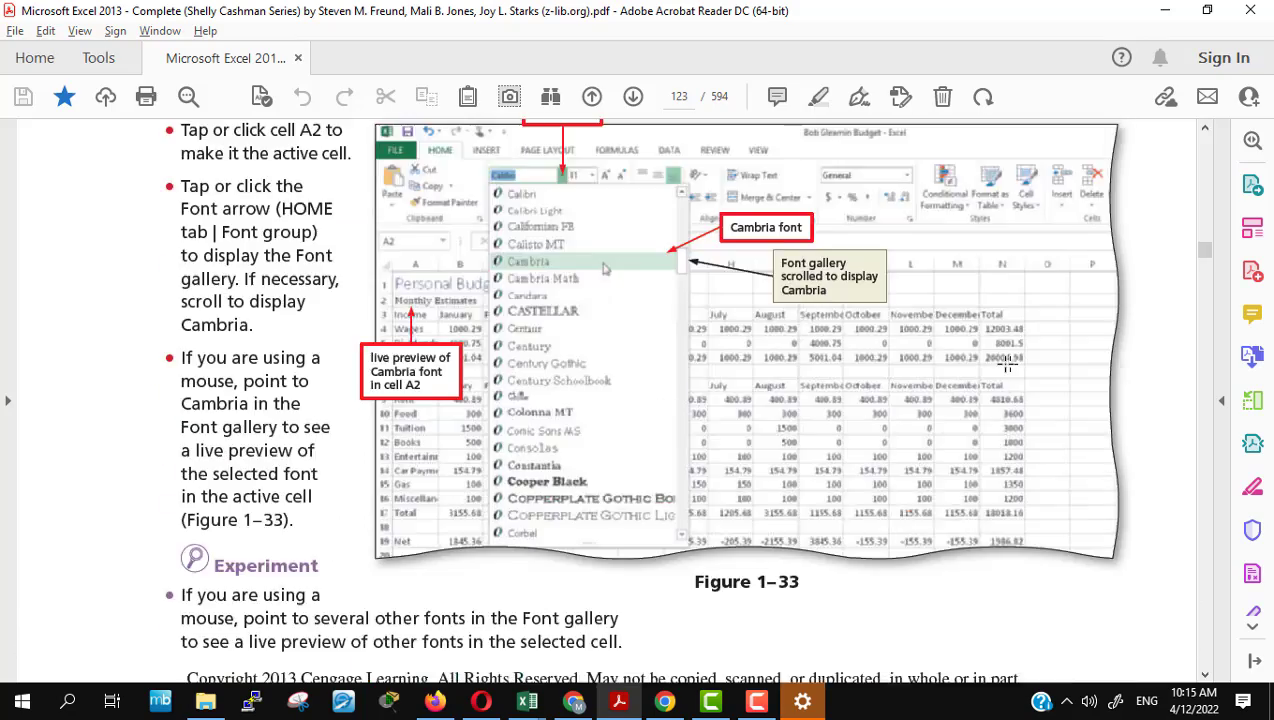
scroll(1006, 371, "down", 5)
scroll(1008, 365, "down", 5)
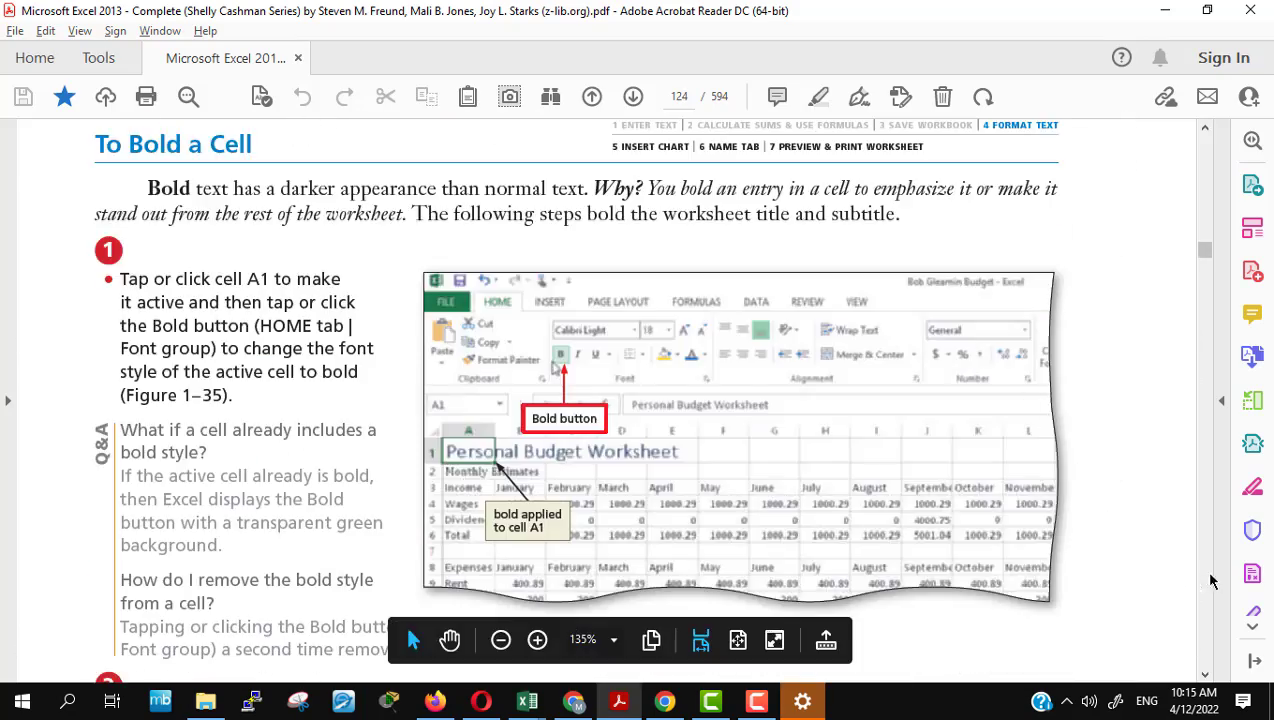
scroll(1200, 592, "down", 5)
scroll(1203, 593, "down", 5)
scroll(1203, 593, "down", 5)
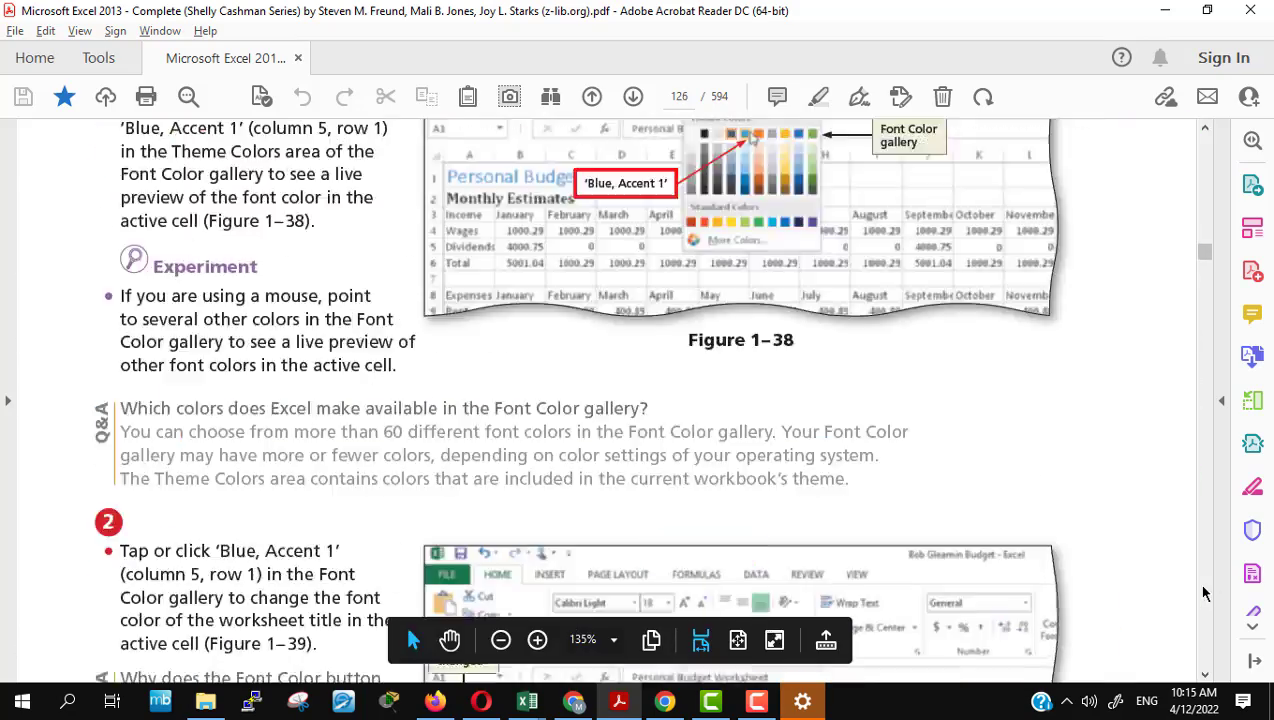
scroll(1203, 593, "down", 5)
scroll(1203, 593, "down", 5)
scroll(1203, 593, "down", 5)
scroll(1203, 593, "down", 5)
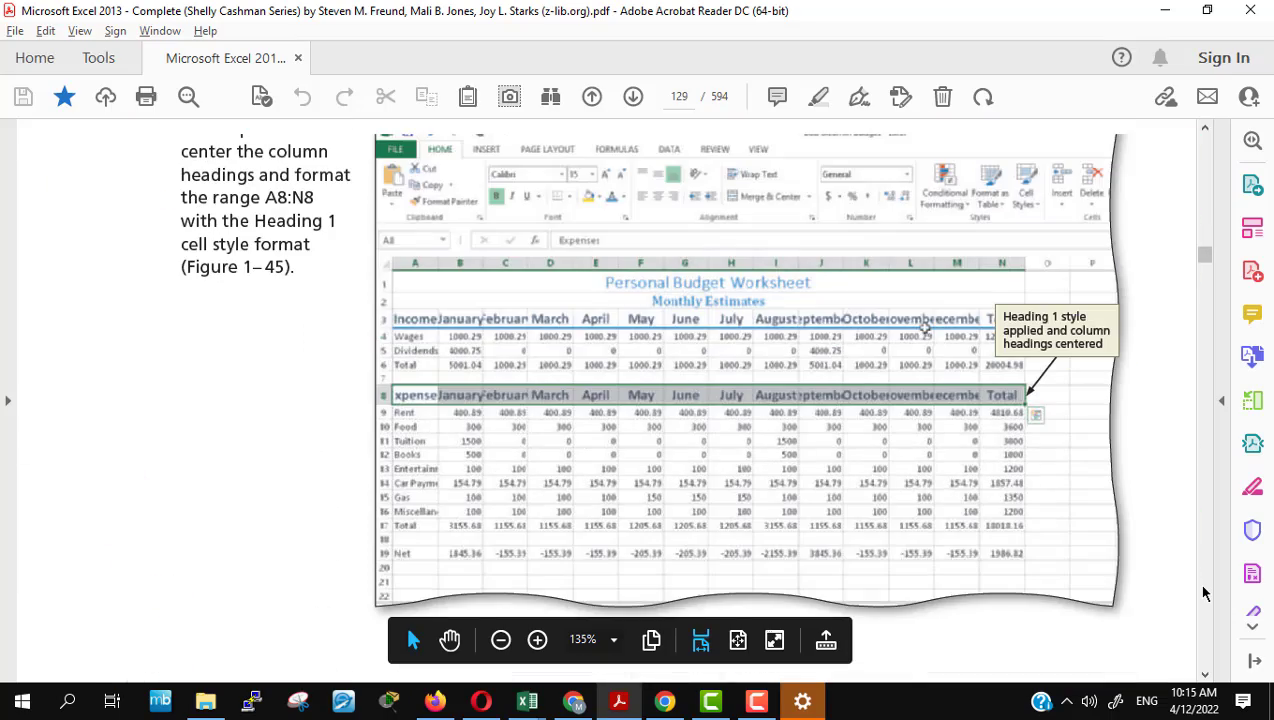
scroll(1203, 593, "down", 5)
scroll(1203, 593, "down", 5)
scroll(1203, 593, "down", 5)
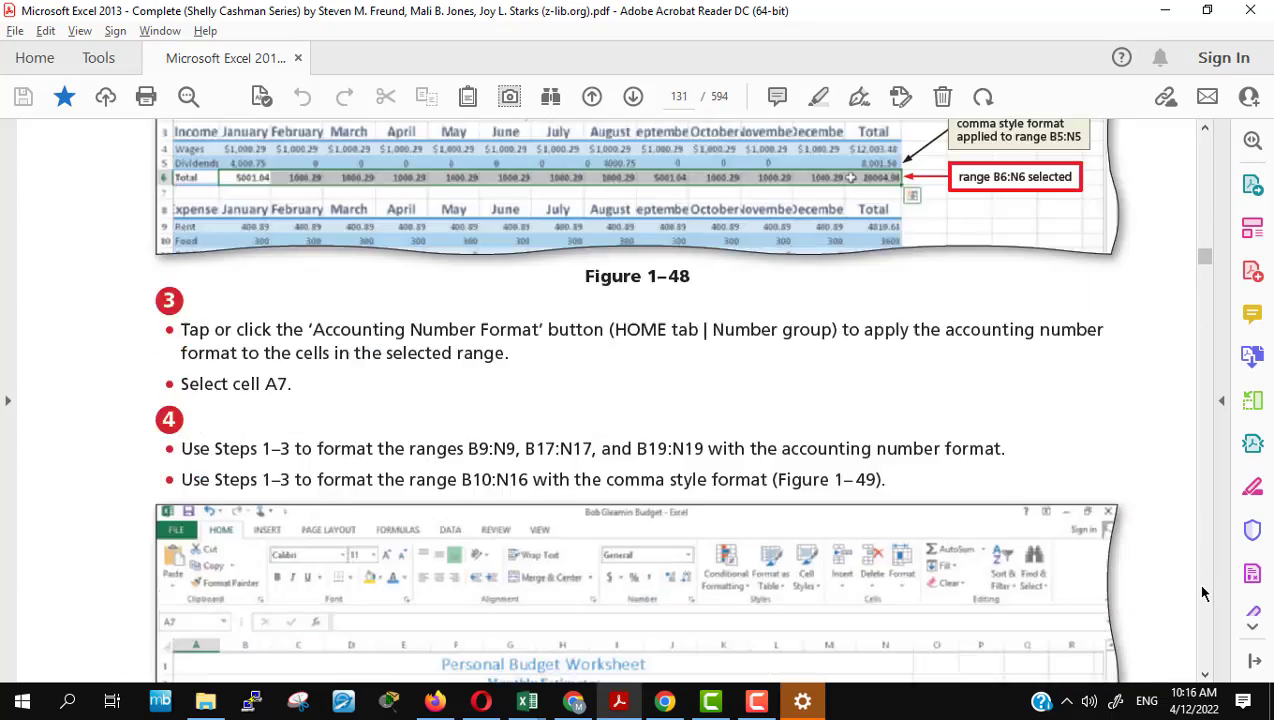
scroll(1203, 593, "down", 5)
scroll(1203, 593, "down", 5)
scroll(1203, 593, "down", 5)
scroll(1203, 593, "down", 5)
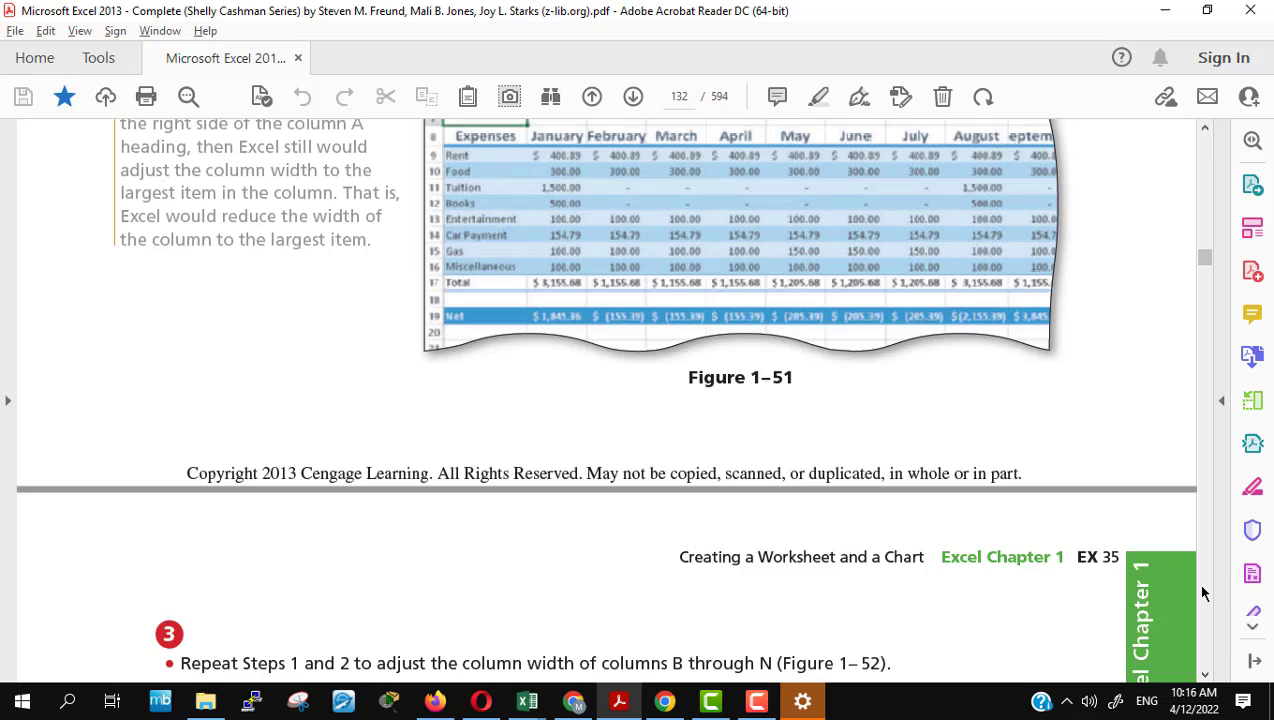
scroll(1203, 593, "down", 5)
scroll(1203, 593, "down", 5)
scroll(1203, 593, "down", 5)
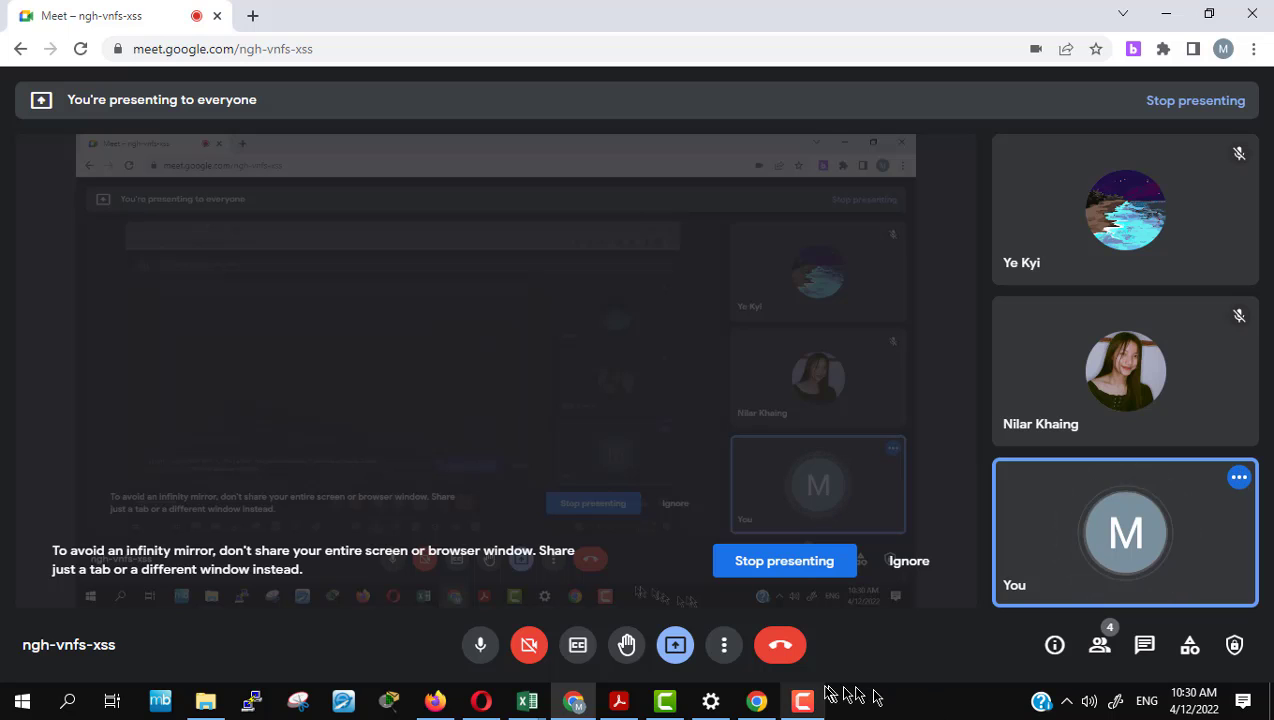
Step: Switch from the Google Meet call to the Moodle Excel course page in Firefox
mouse_move(808, 705)
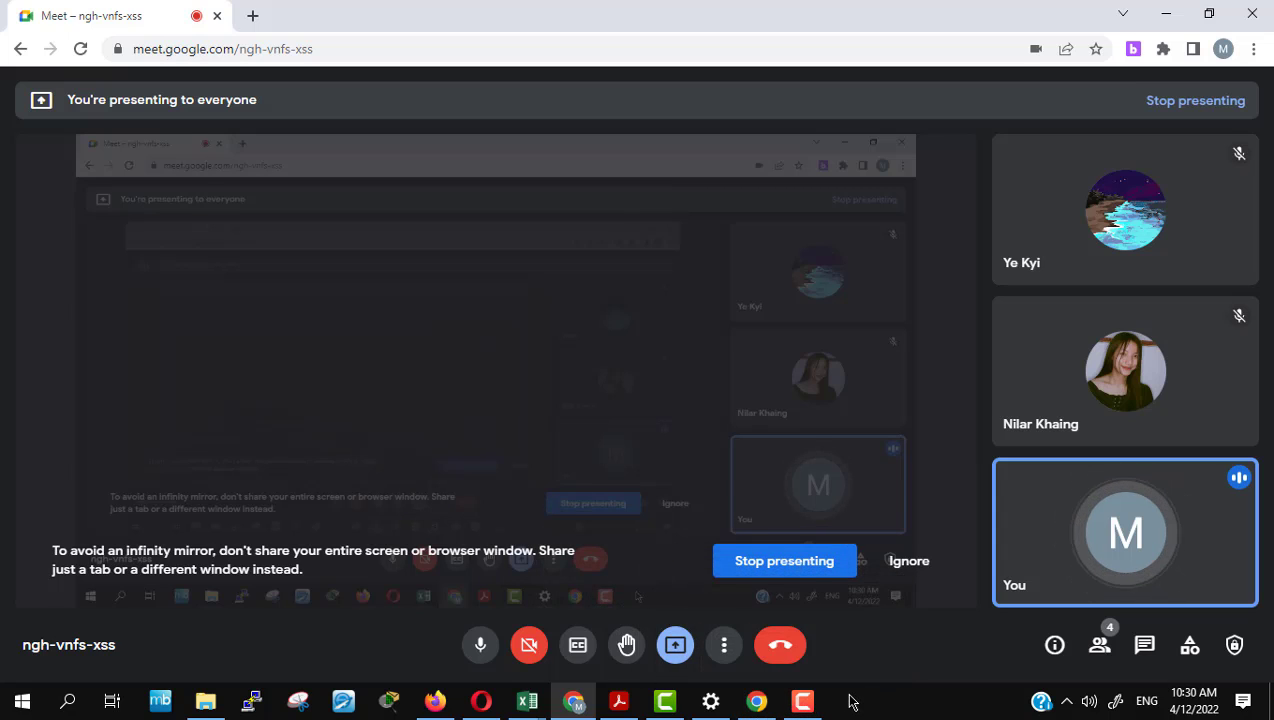
mouse_move(437, 703)
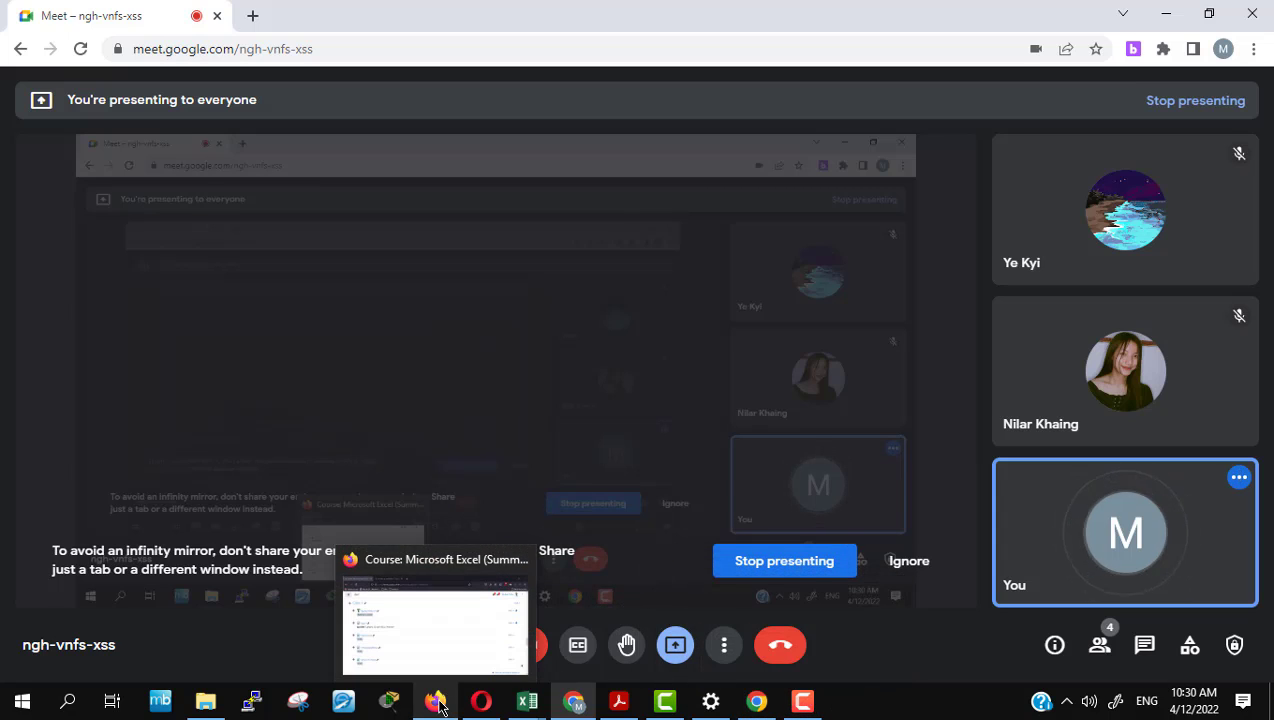
left_click(437, 650)
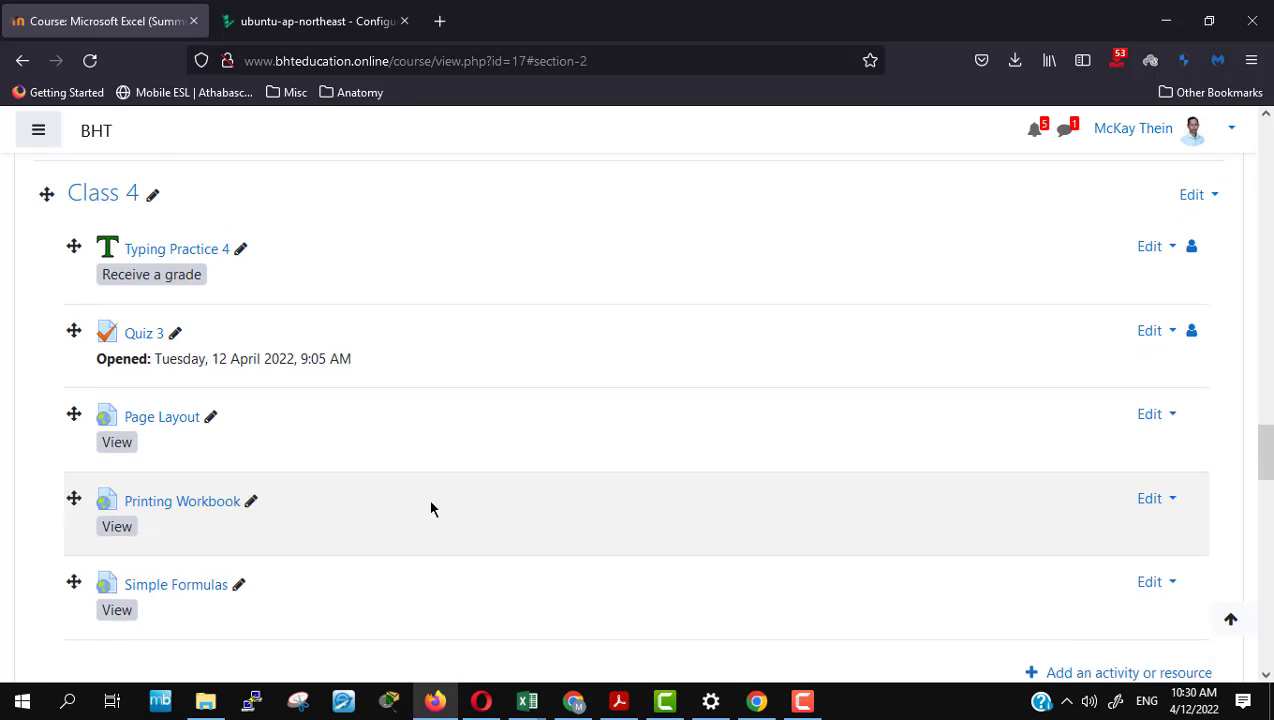
Step: Open the Class 4 Page Layout activity in a new tab and switch to it
scroll(430, 508, "up", 2)
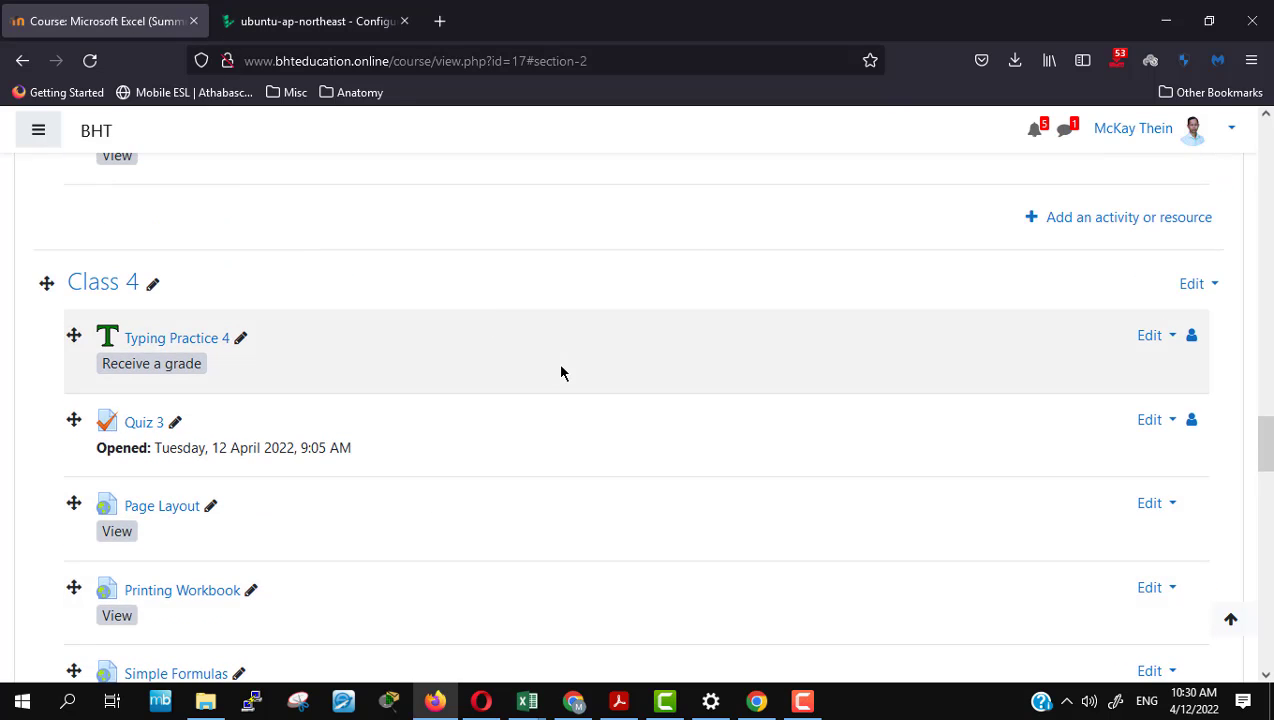
scroll(561, 372, "down", 3)
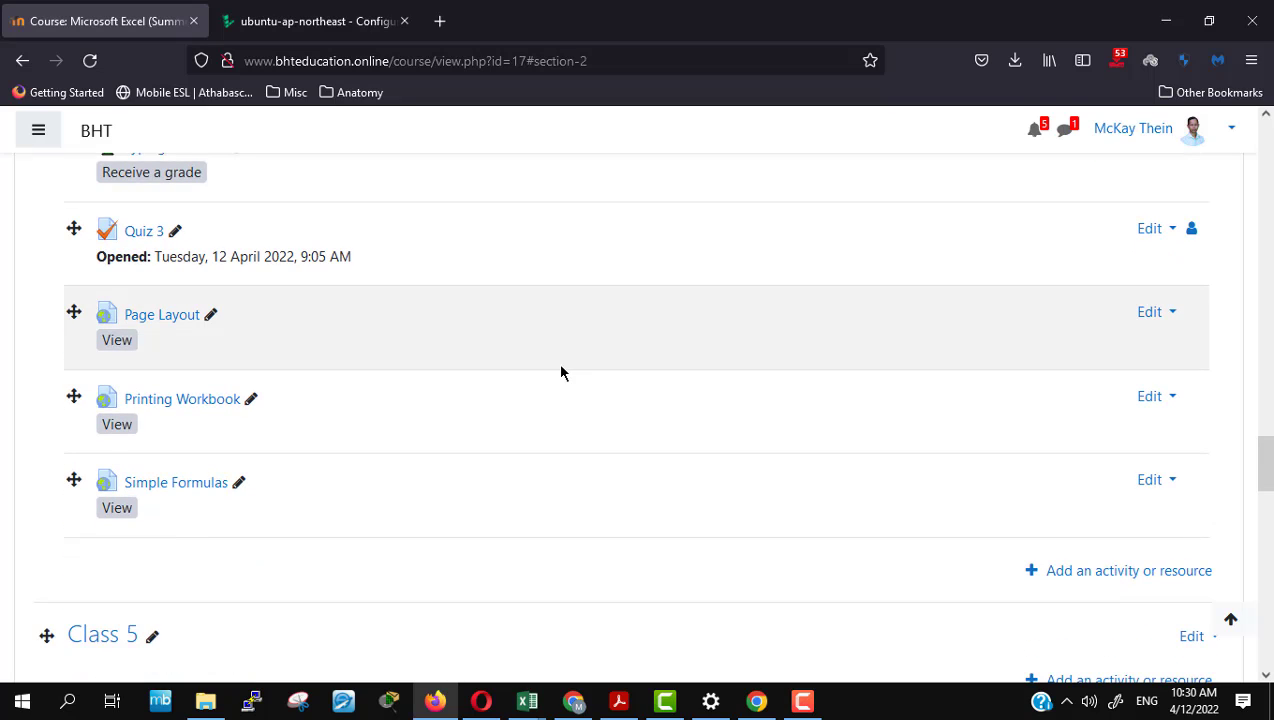
right_click(180, 314)
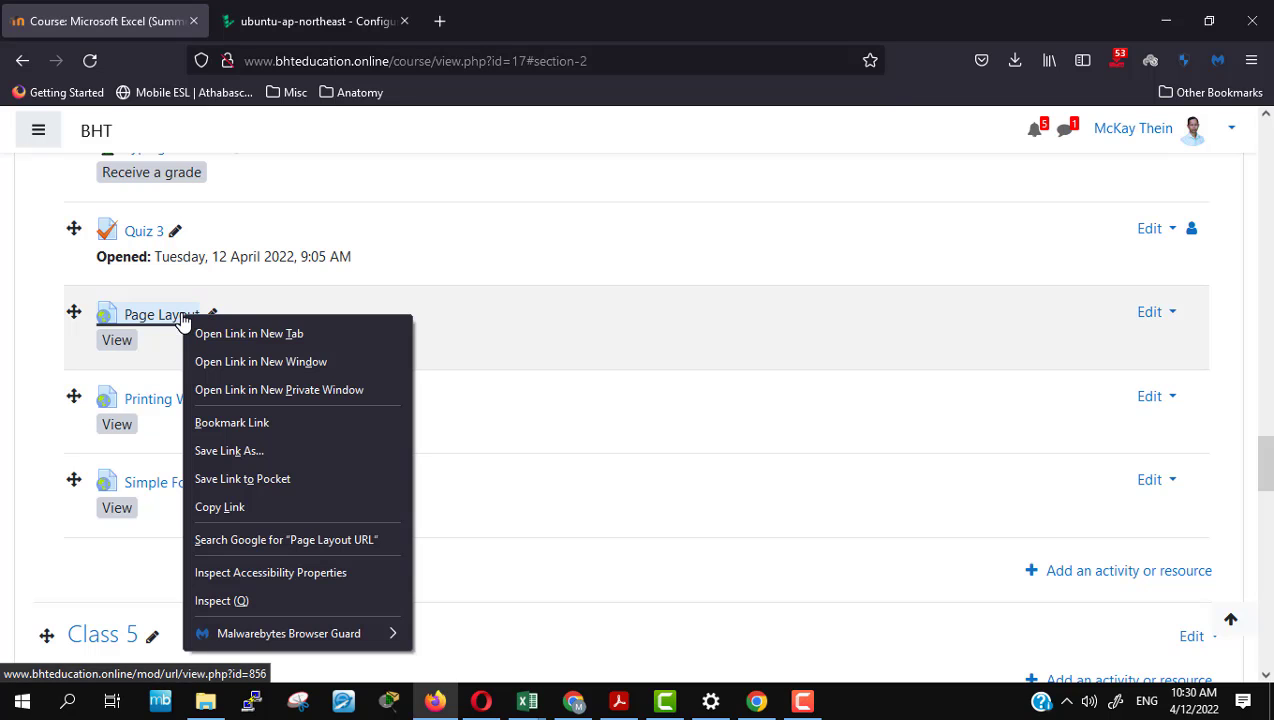
left_click(242, 330)
left_click(330, 21)
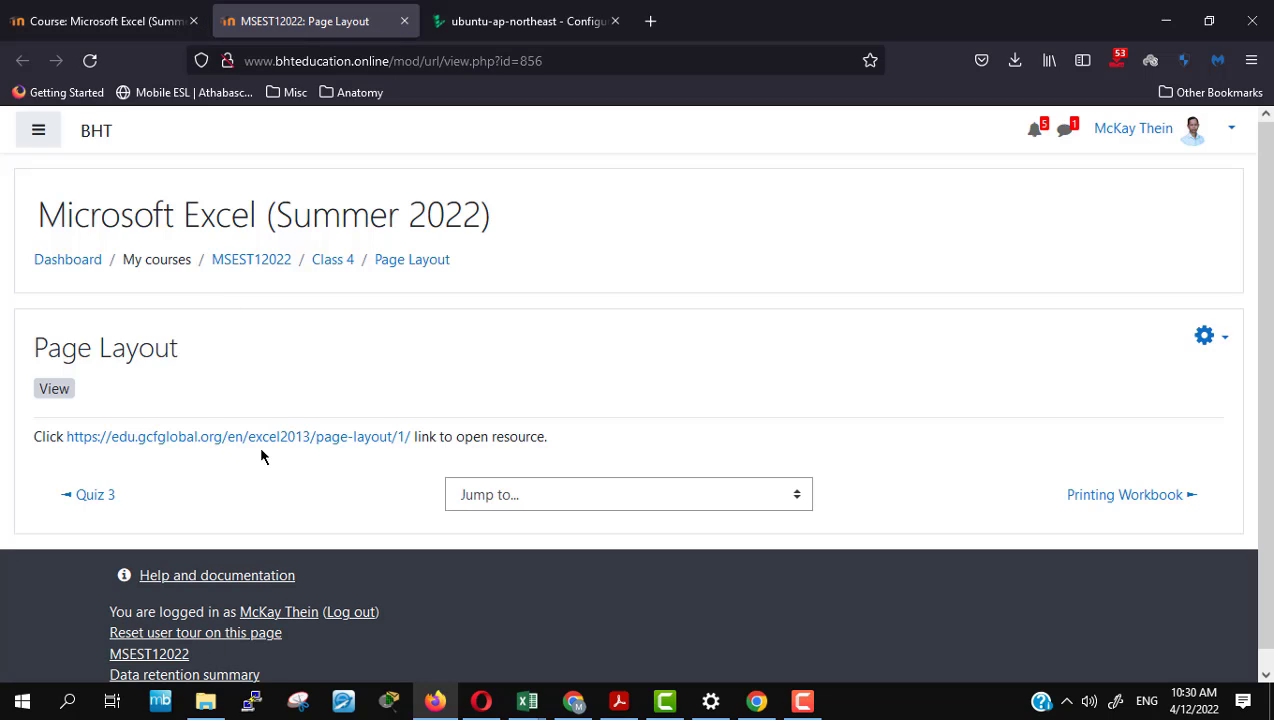
Step: Open the GCFGlobal tutorial, highlight page orientation, margin size and page breaks, then read to Page Layout view
left_click(270, 442)
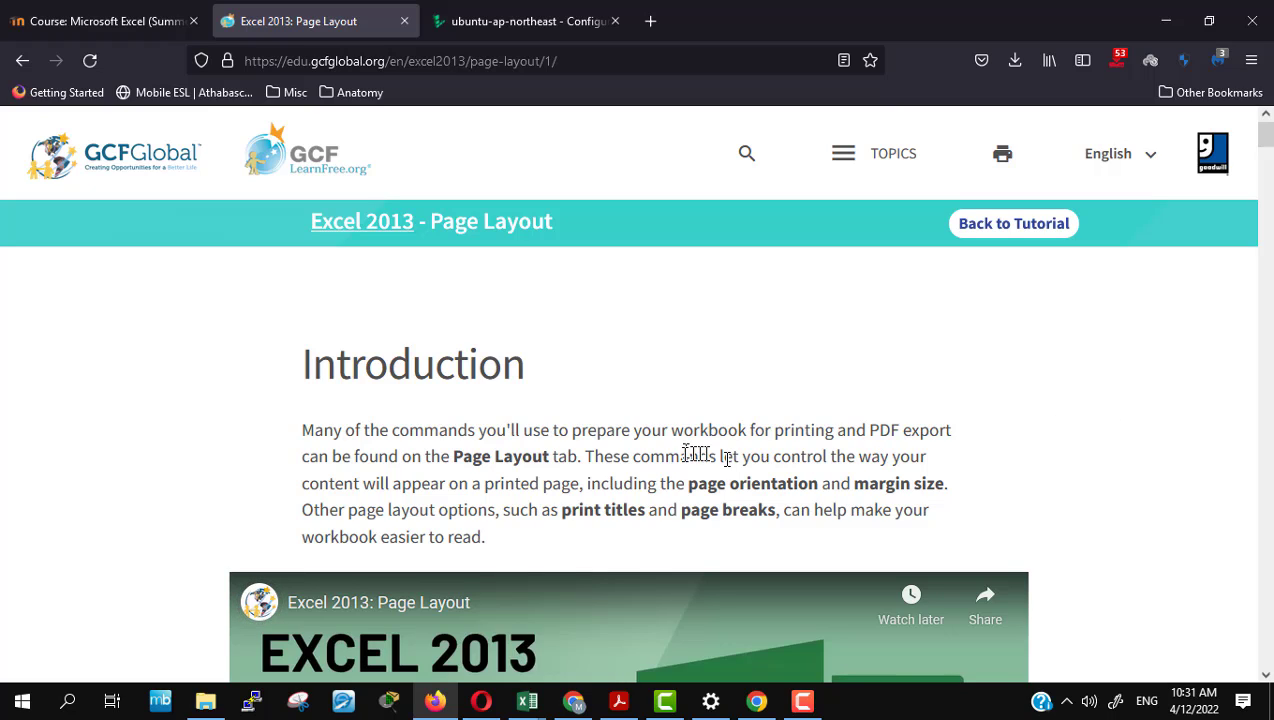
left_click_drag(688, 485, 840, 480)
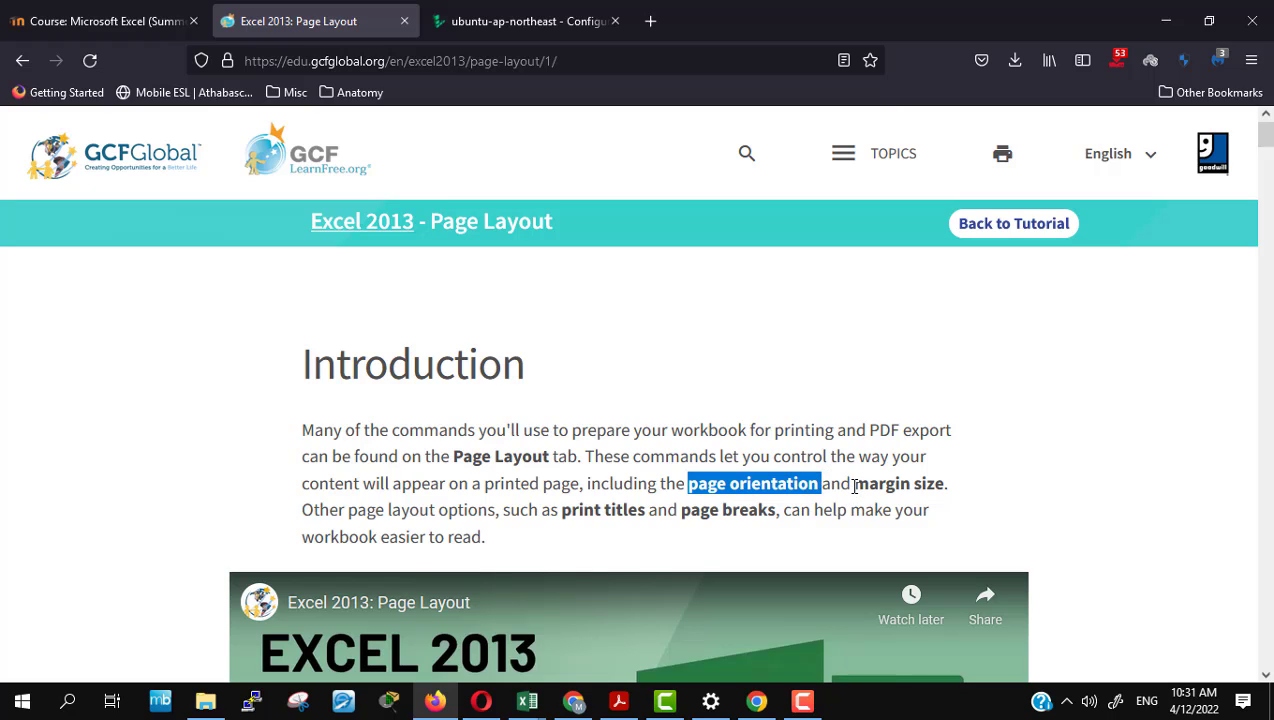
left_click_drag(855, 487, 946, 488)
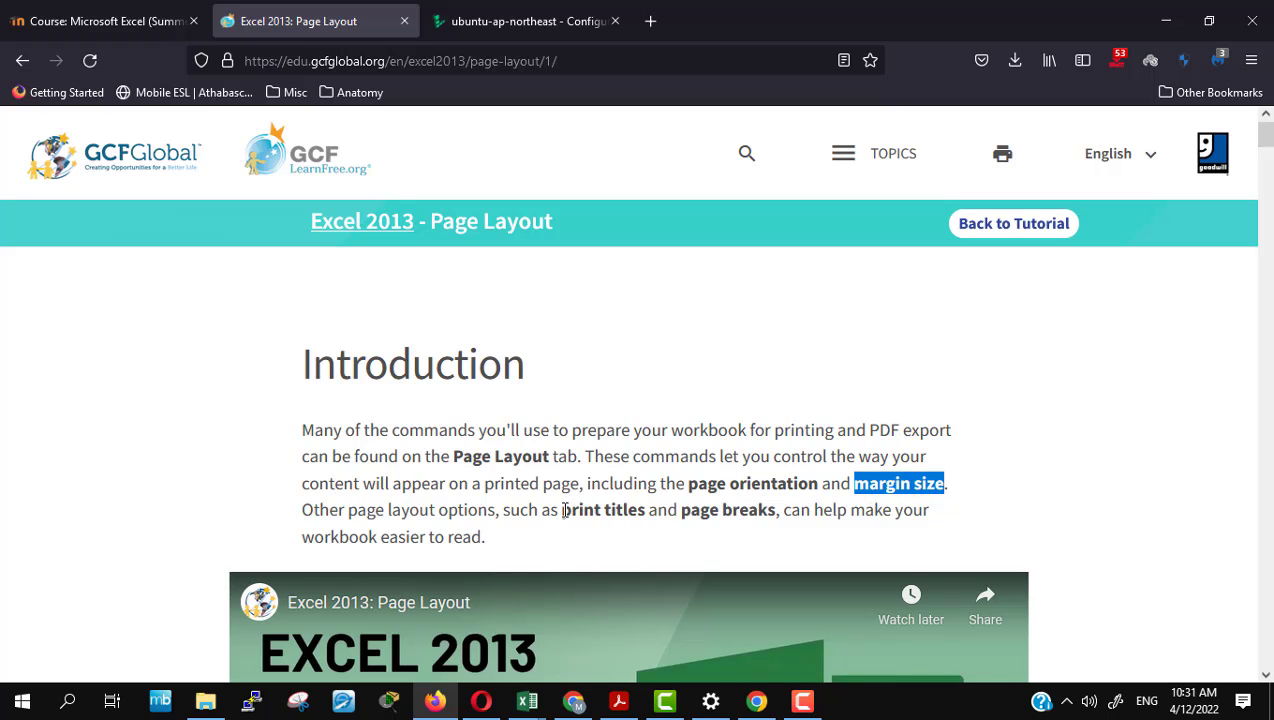
left_click_drag(563, 511, 775, 519)
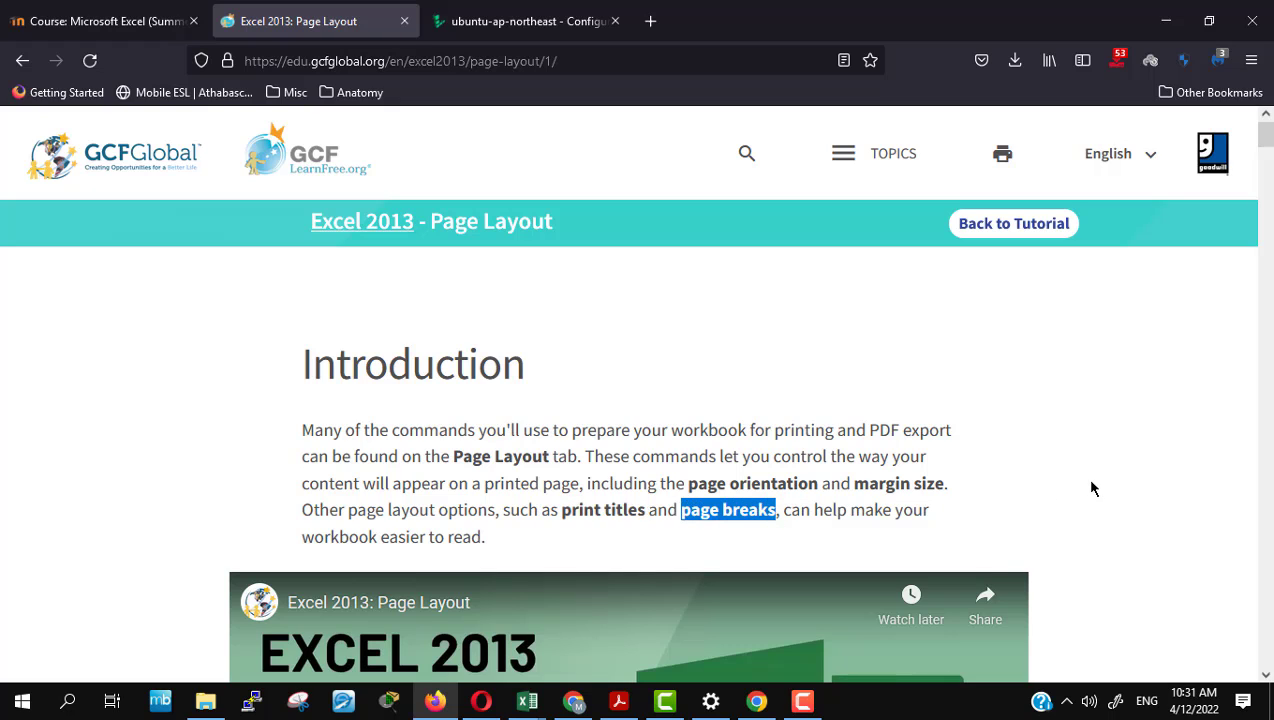
scroll(1092, 488, "down", 3)
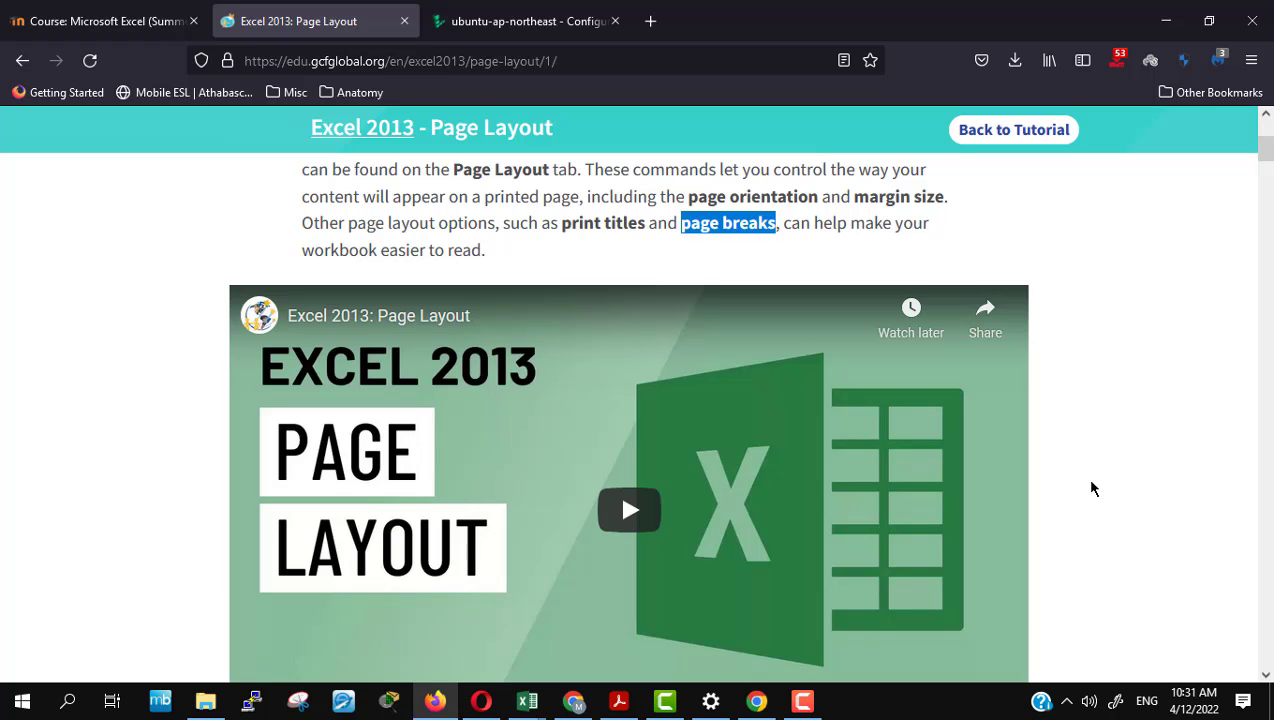
scroll(1092, 488, "up", 2)
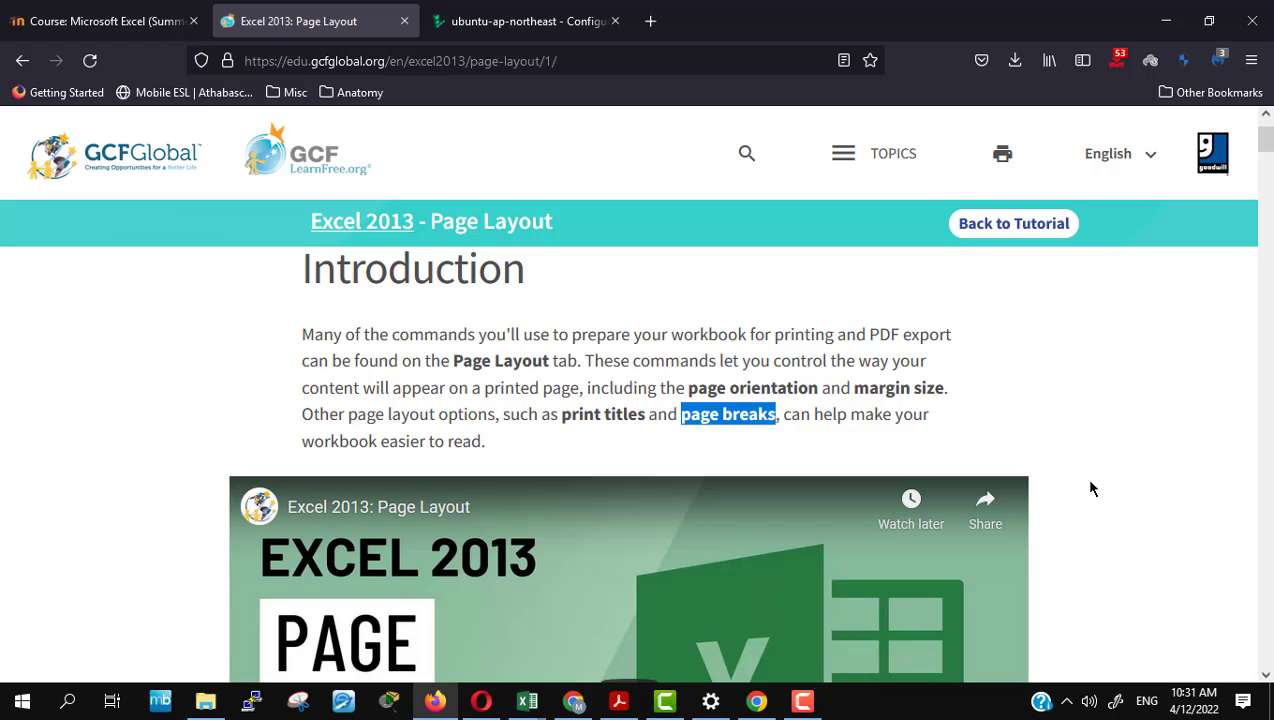
scroll(1092, 488, "down", 3)
scroll(1092, 488, "down", 5)
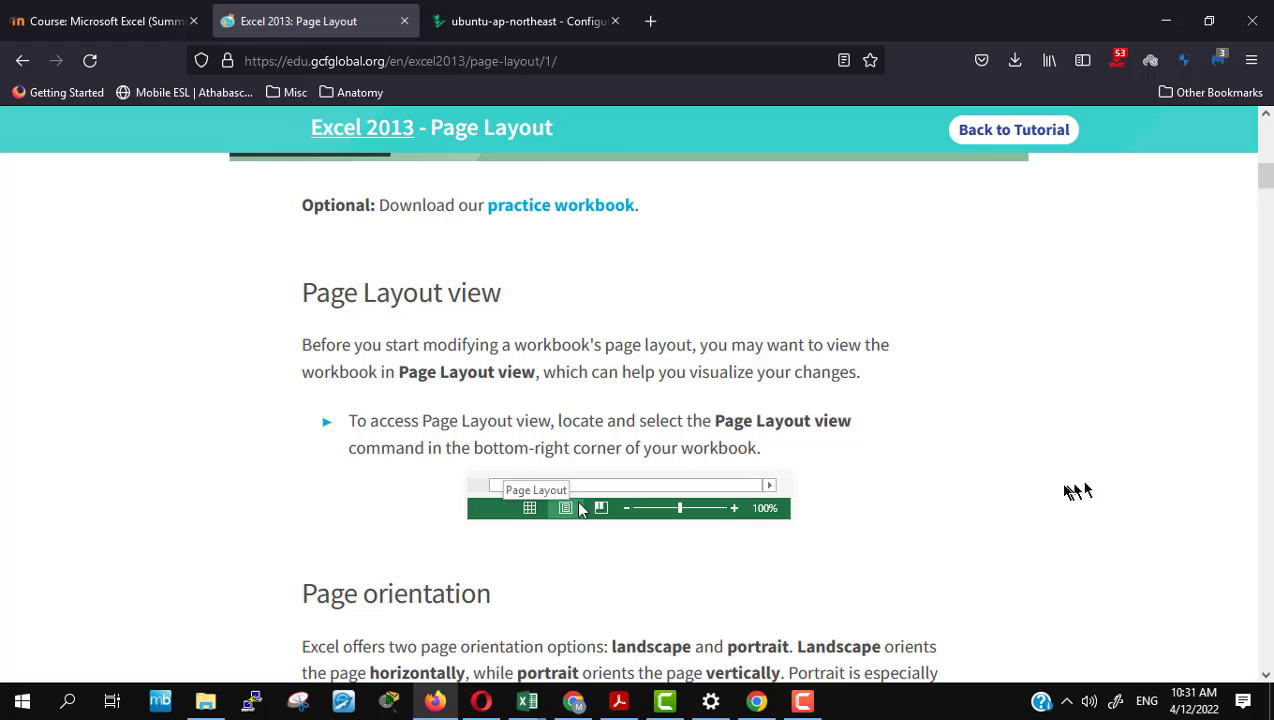
Step: Bring the Personal Budget Worksheet forward and show its Monthly Budget Planner sheet
left_click(525, 711)
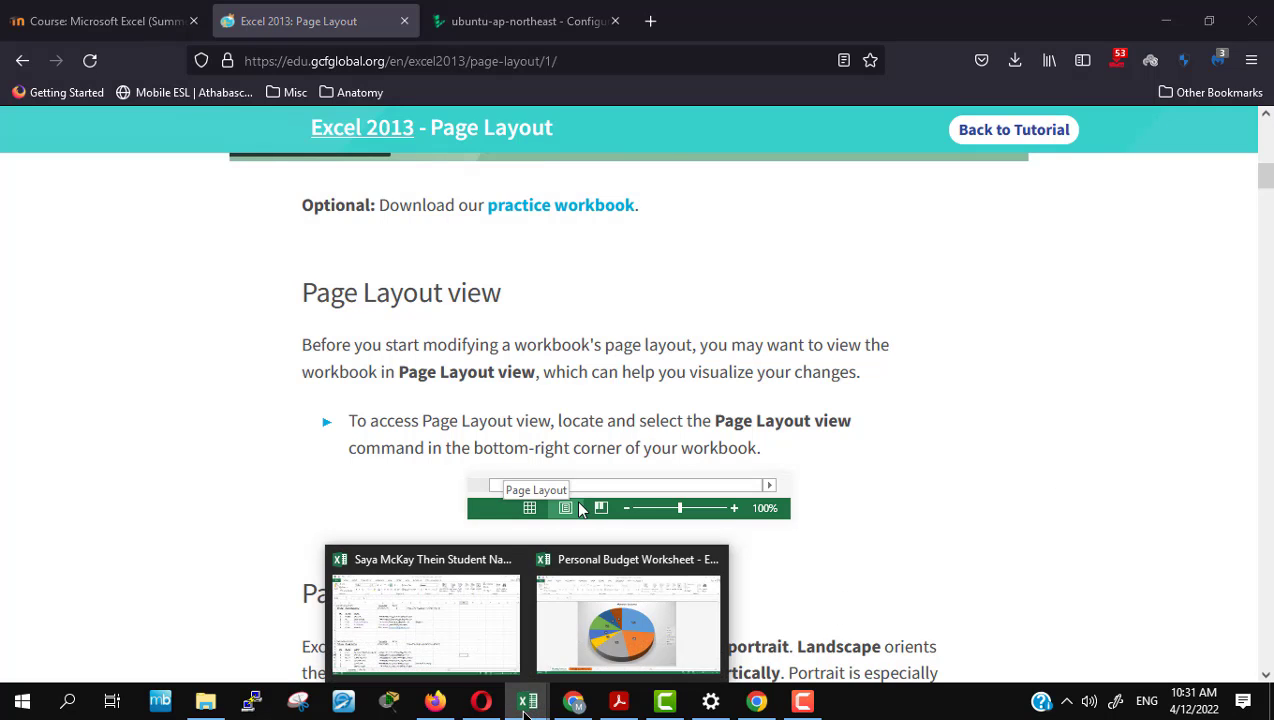
left_click(614, 641)
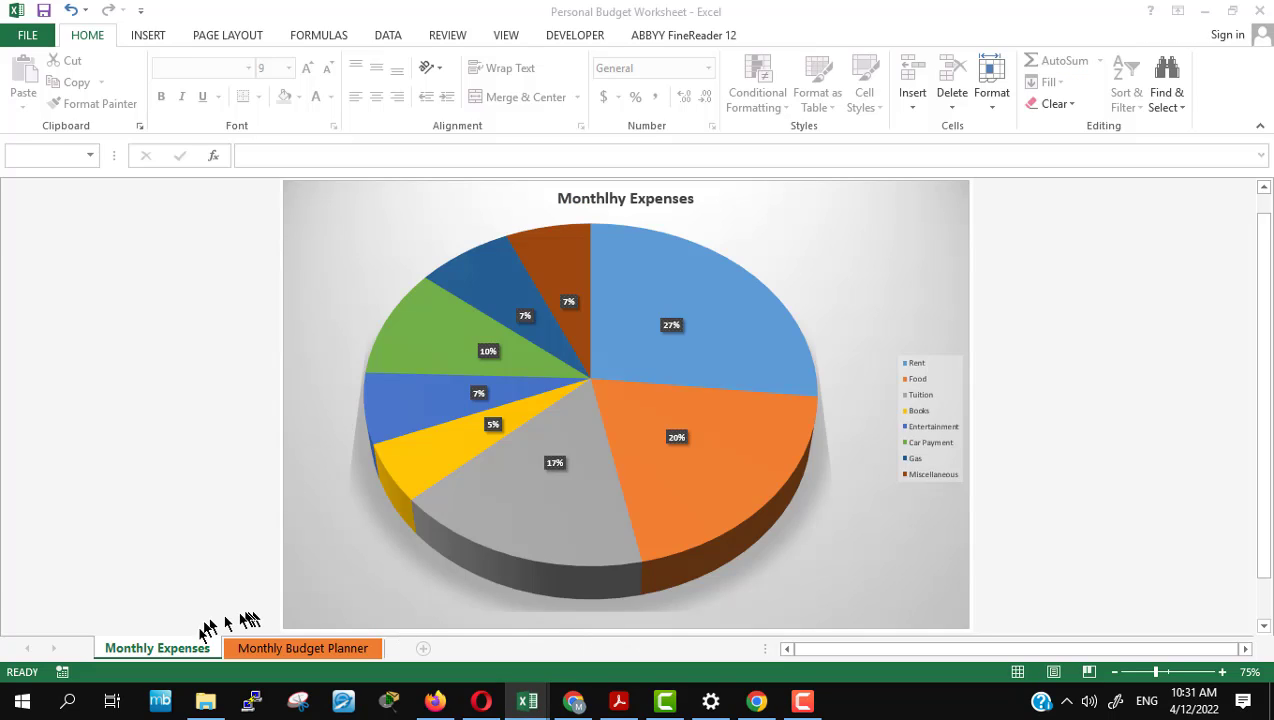
left_click(293, 655)
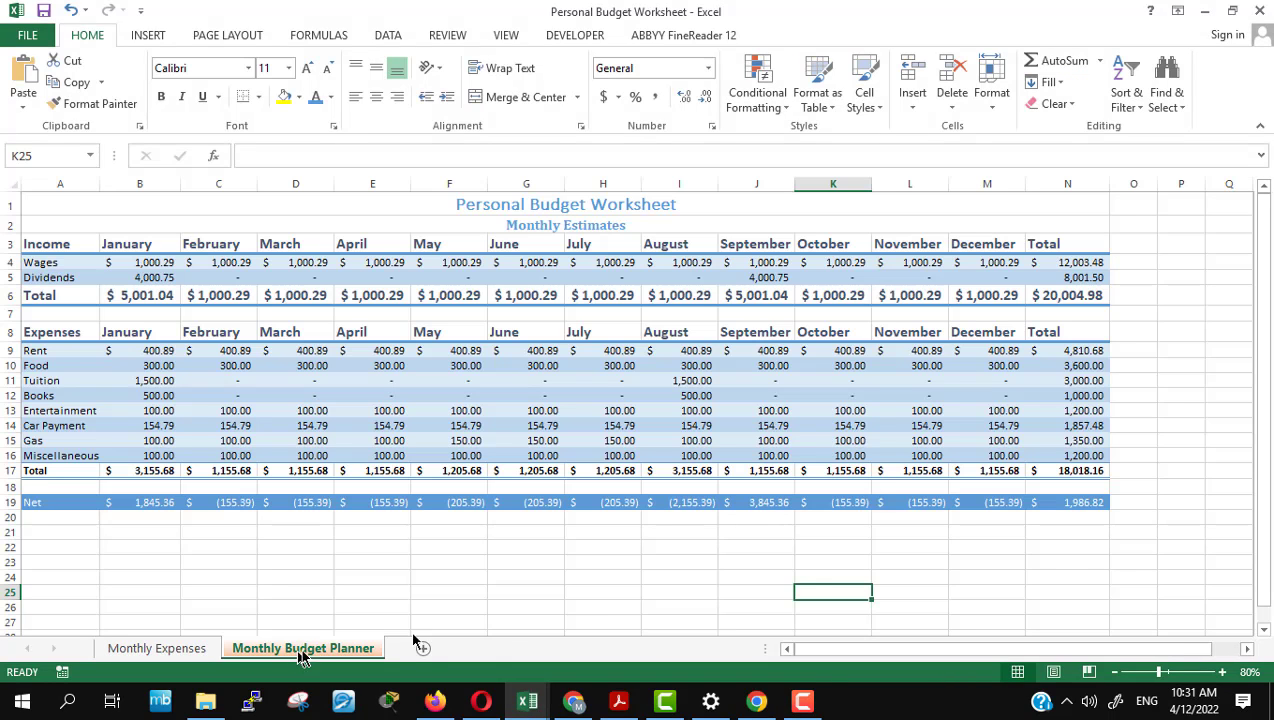
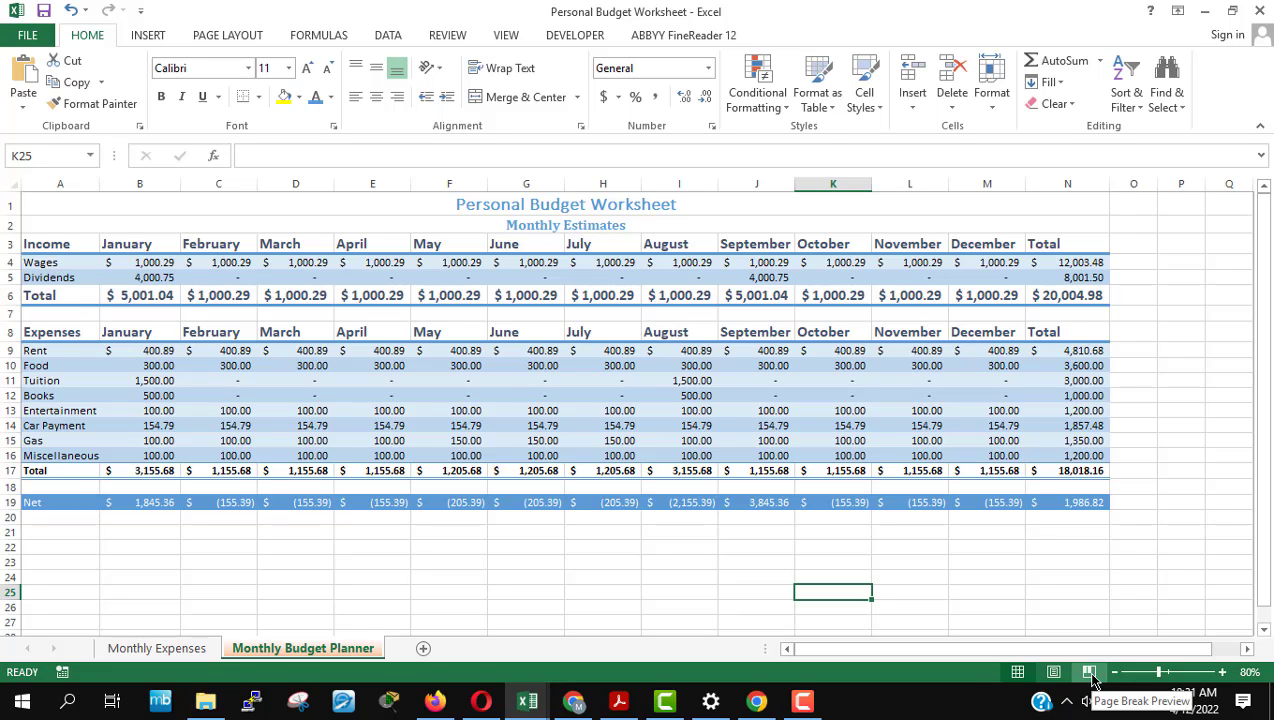
Step: Skim the GCF page-layout tutorial, then return to the Personal Budget Worksheet workbook
left_click(443, 707)
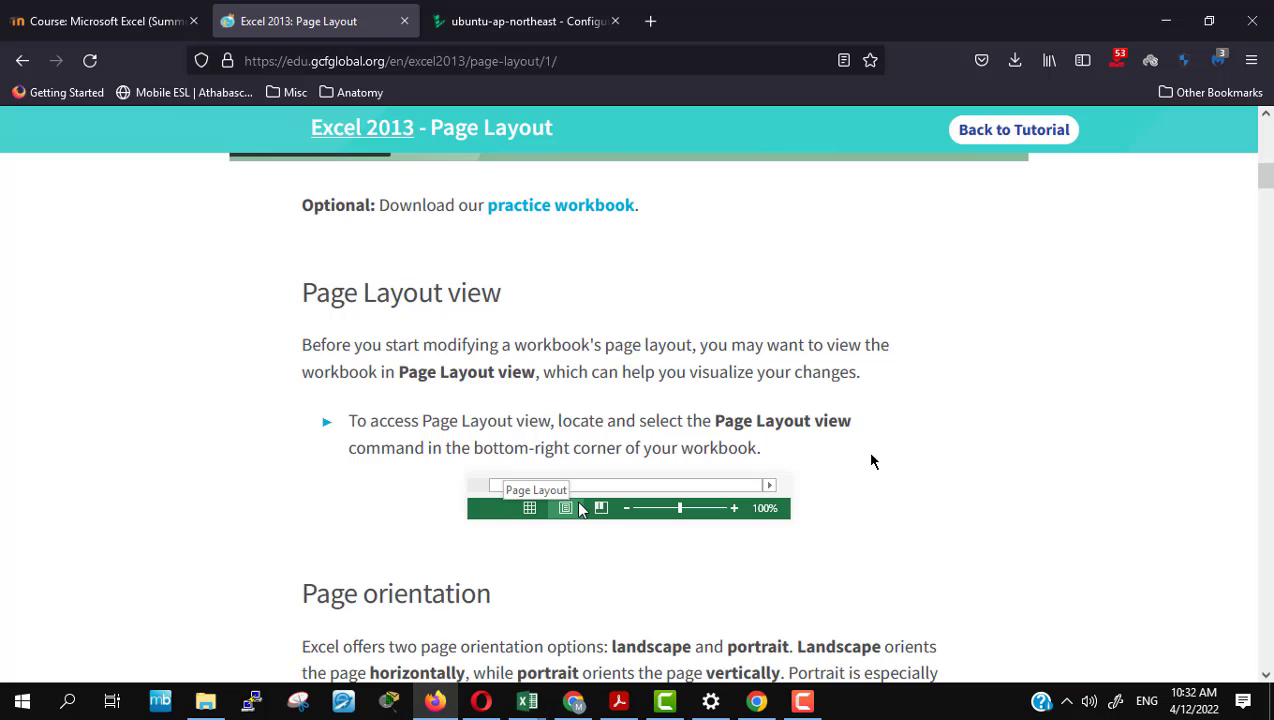
scroll(871, 461, "down", 3)
scroll(871, 461, "down", 2)
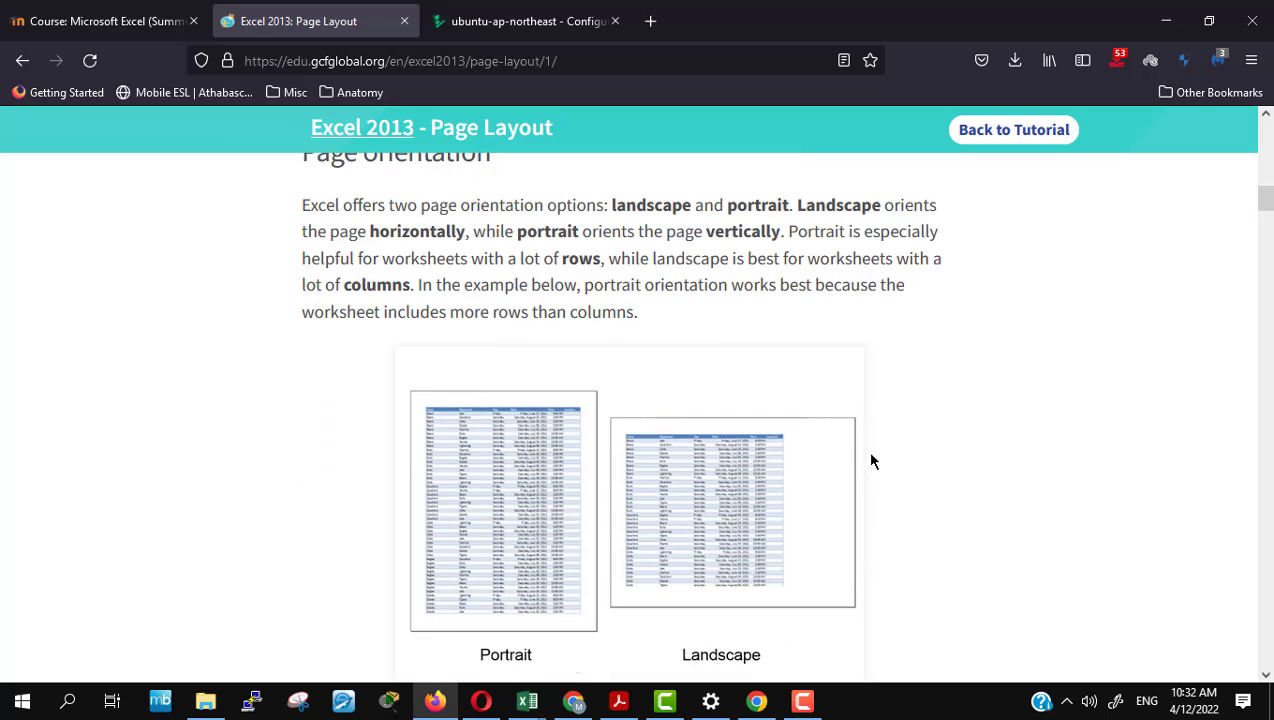
mouse_move(527, 701)
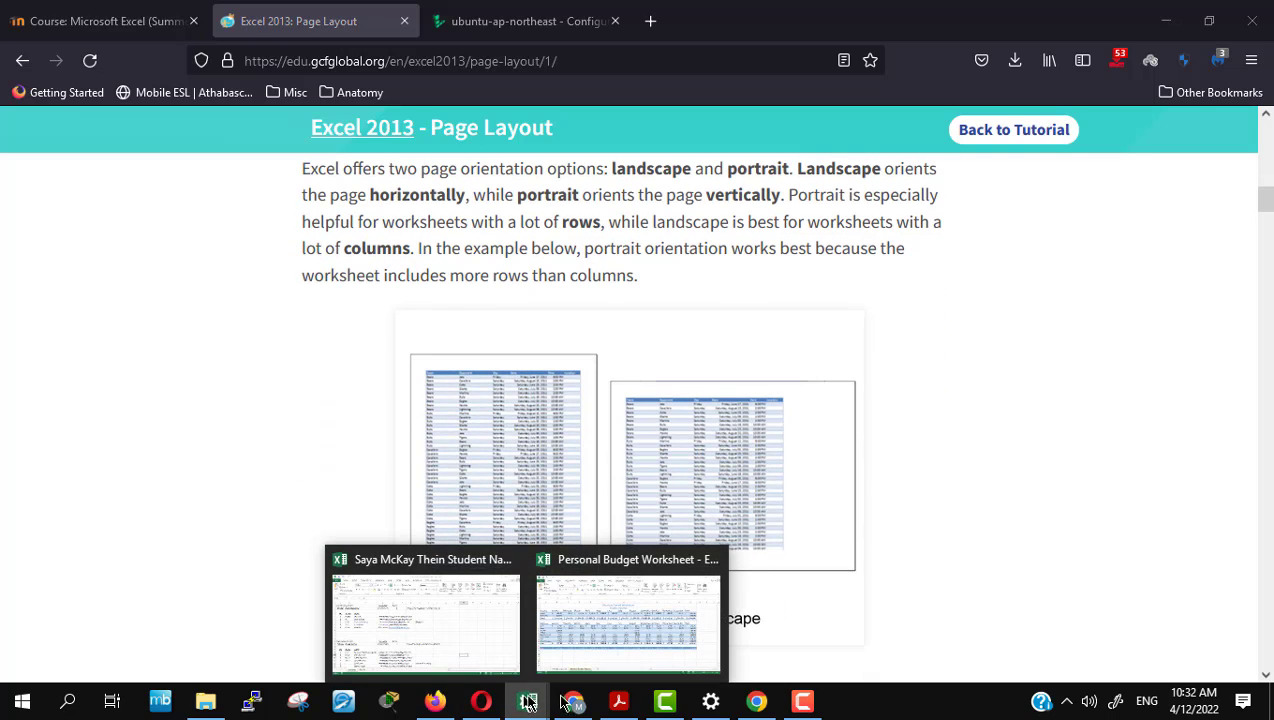
left_click(680, 640)
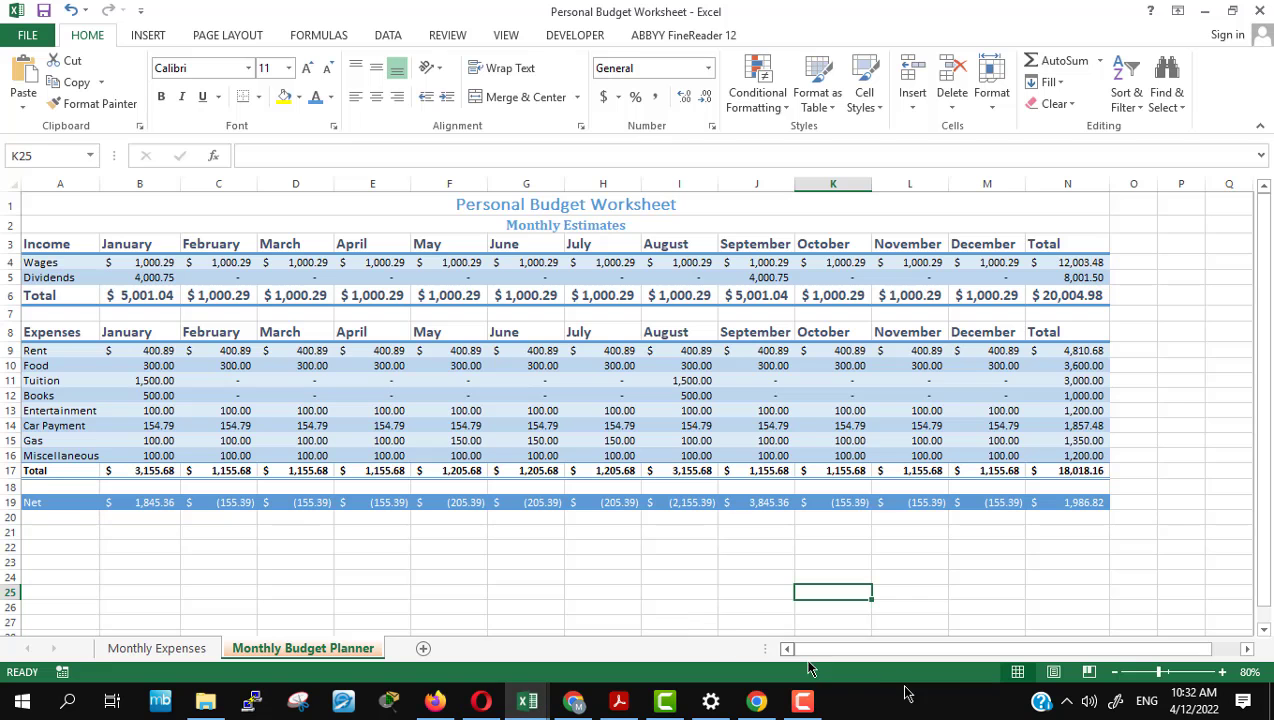
Step: Switch the Monthly Budget Planner to Page Layout view and scroll through its pages
left_click(1053, 676)
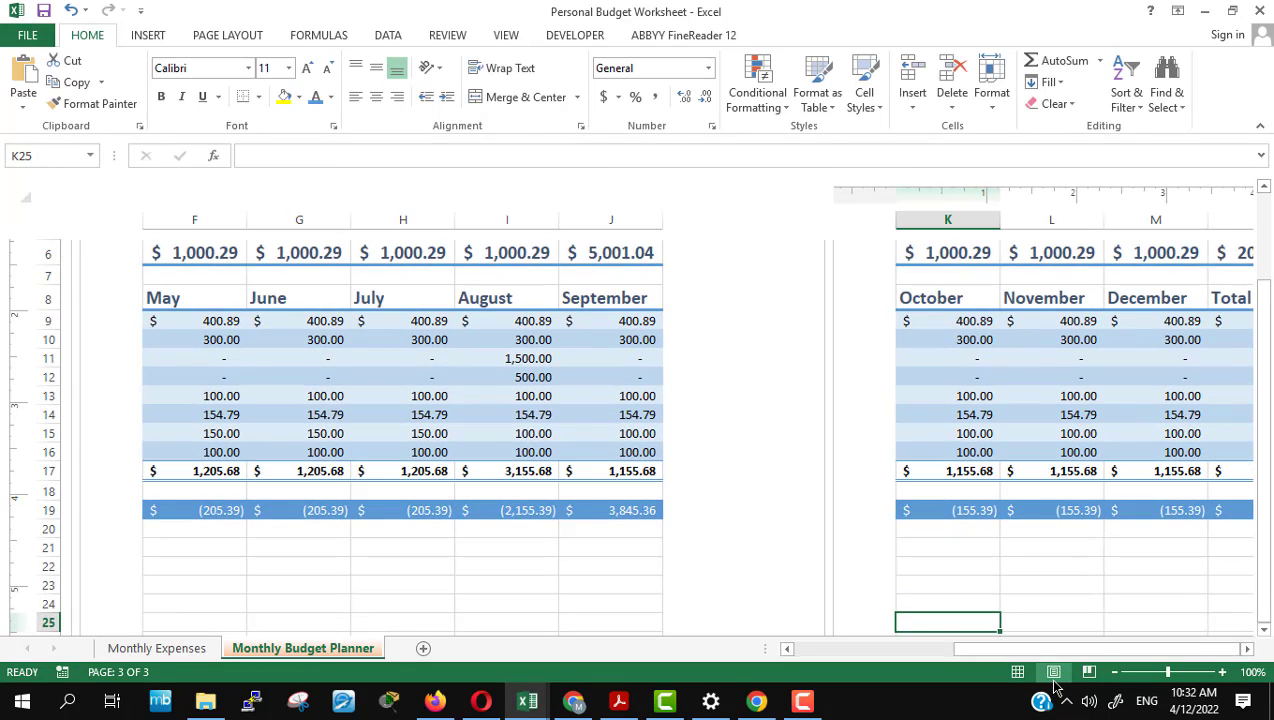
scroll(757, 492, "down", 3)
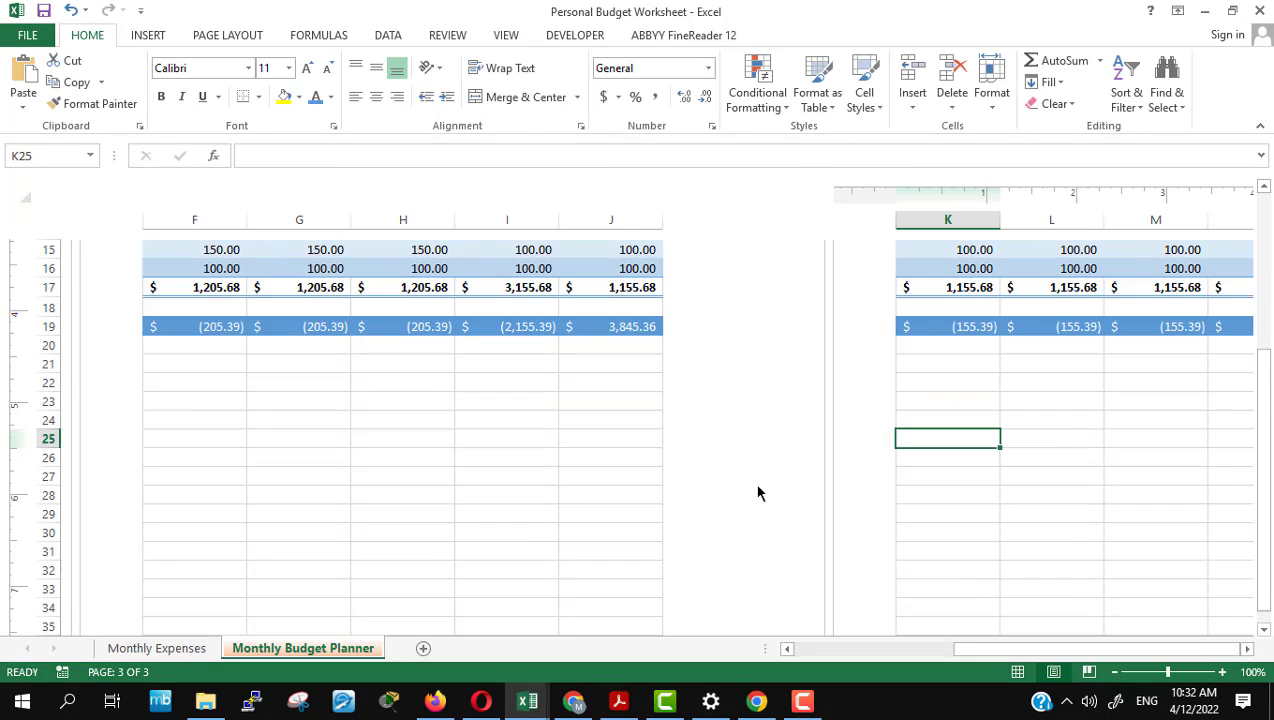
scroll(757, 492, "down", 4)
scroll(757, 492, "down", 3)
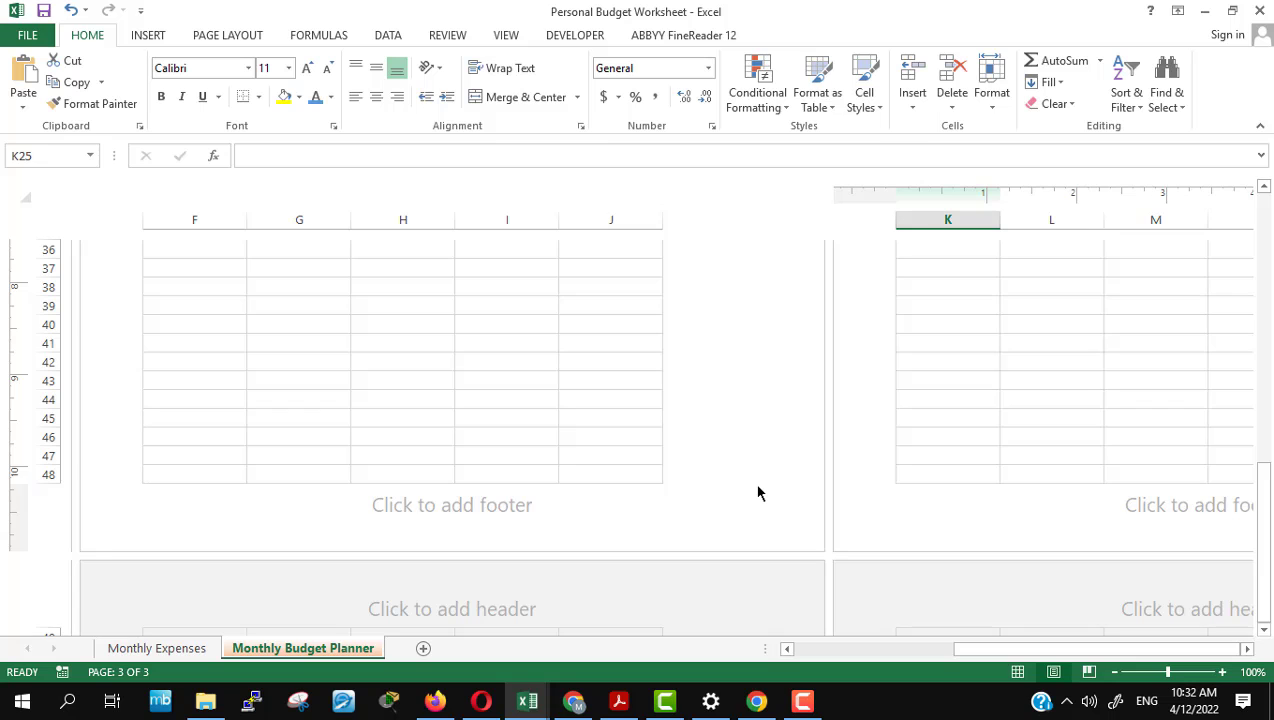
scroll(757, 492, "up", 5)
scroll(757, 492, "up", 5)
scroll(757, 492, "up", 3)
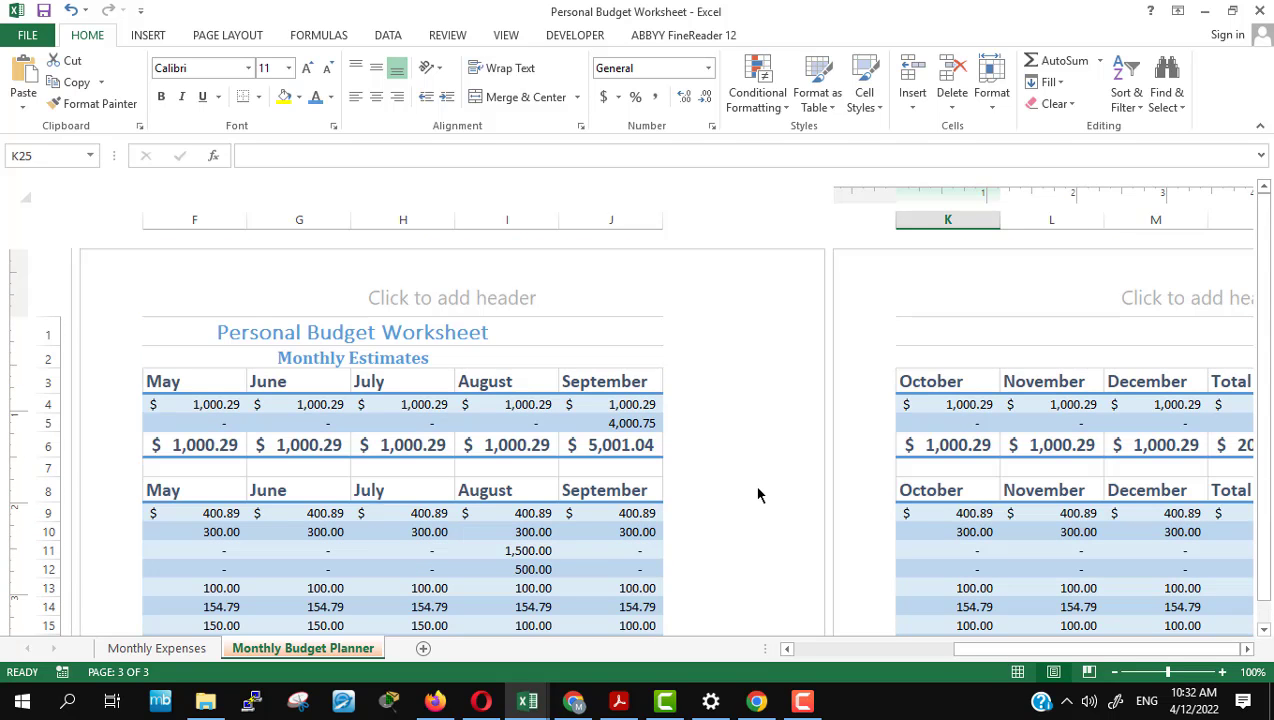
scroll(757, 493, "down", 3)
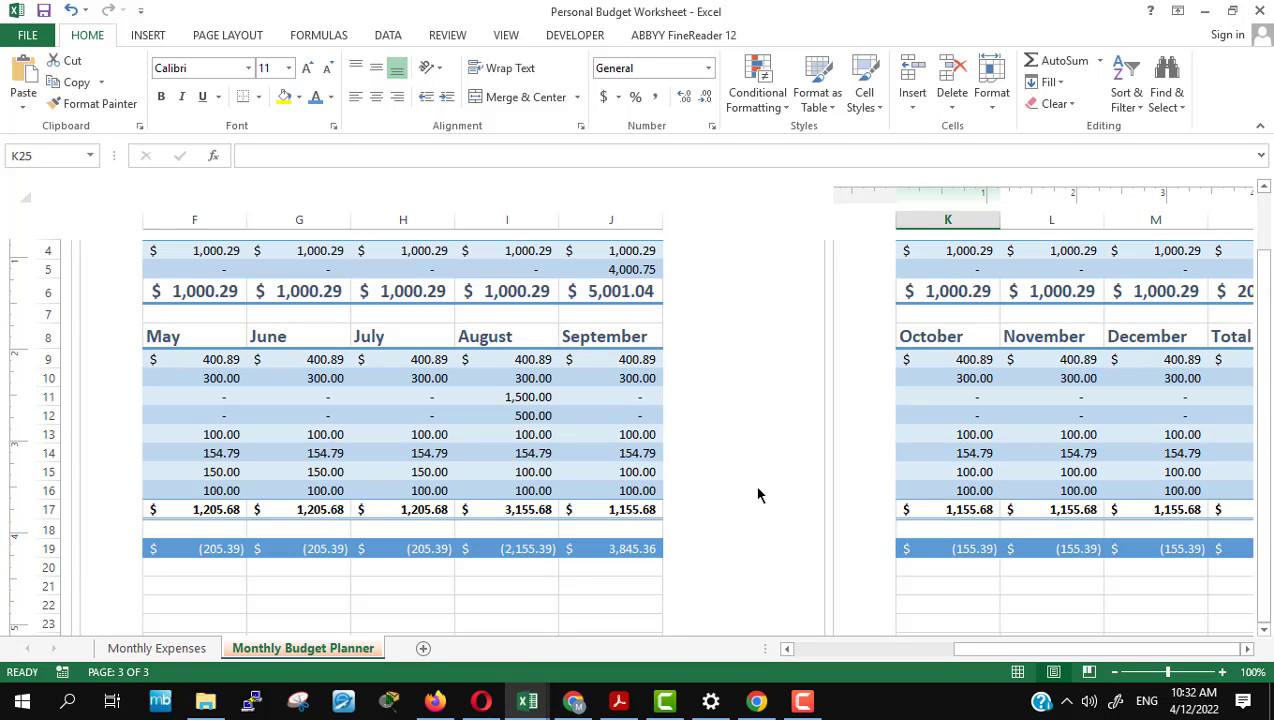
left_click(887, 648)
scroll(451, 389, "up", 3)
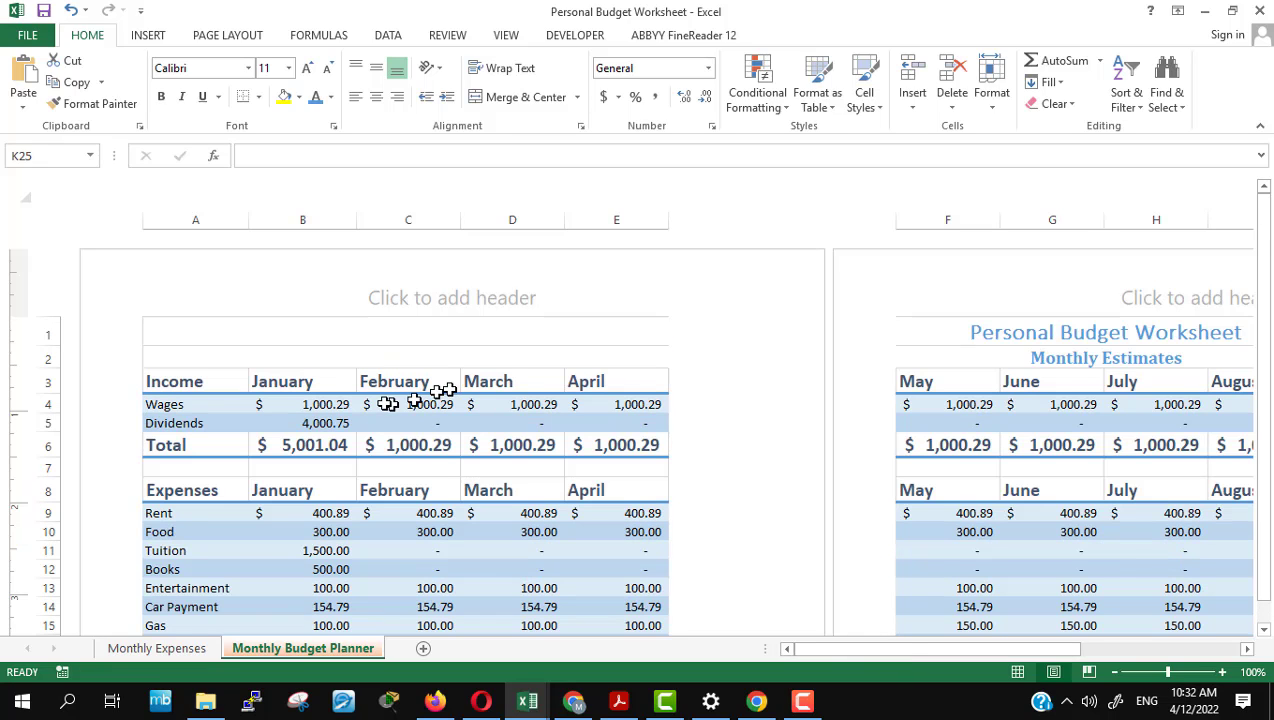
Step: Select the January heading B3 and Income label A3 on the first printed page
left_click(300, 376)
left_click(180, 366)
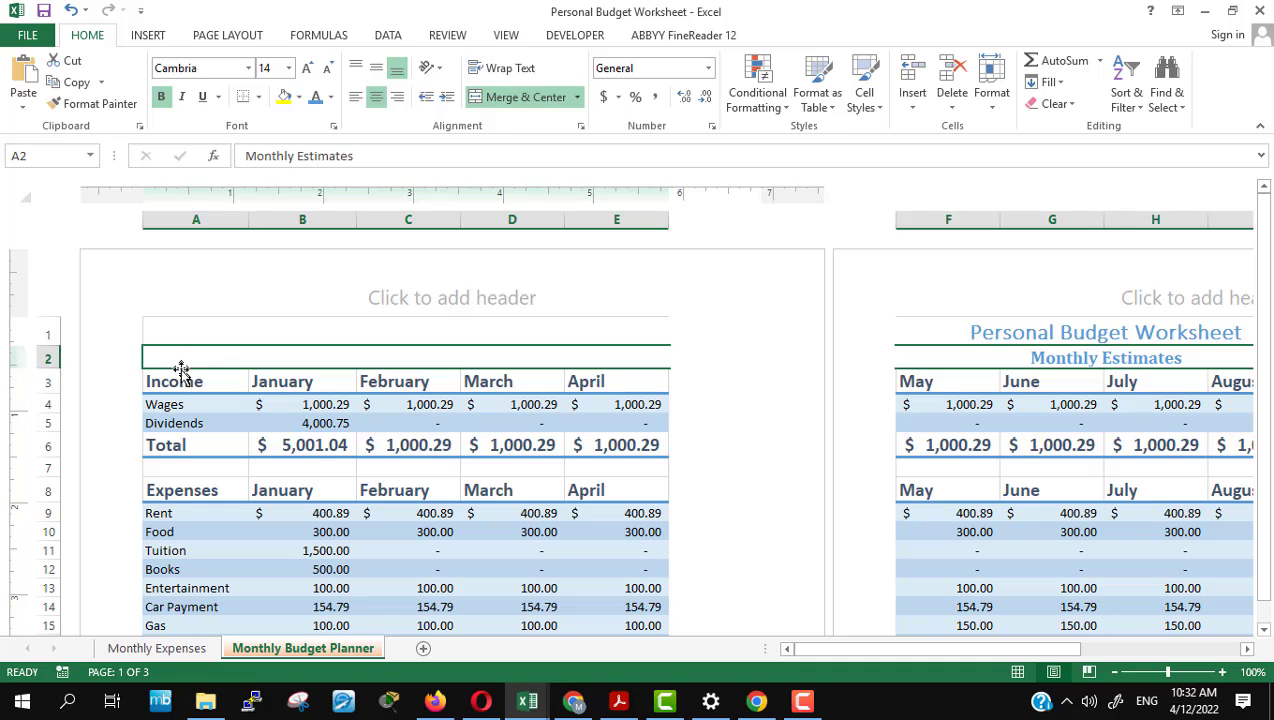
left_click(180, 374)
left_click(300, 390)
left_click_drag(301, 393, 303, 395)
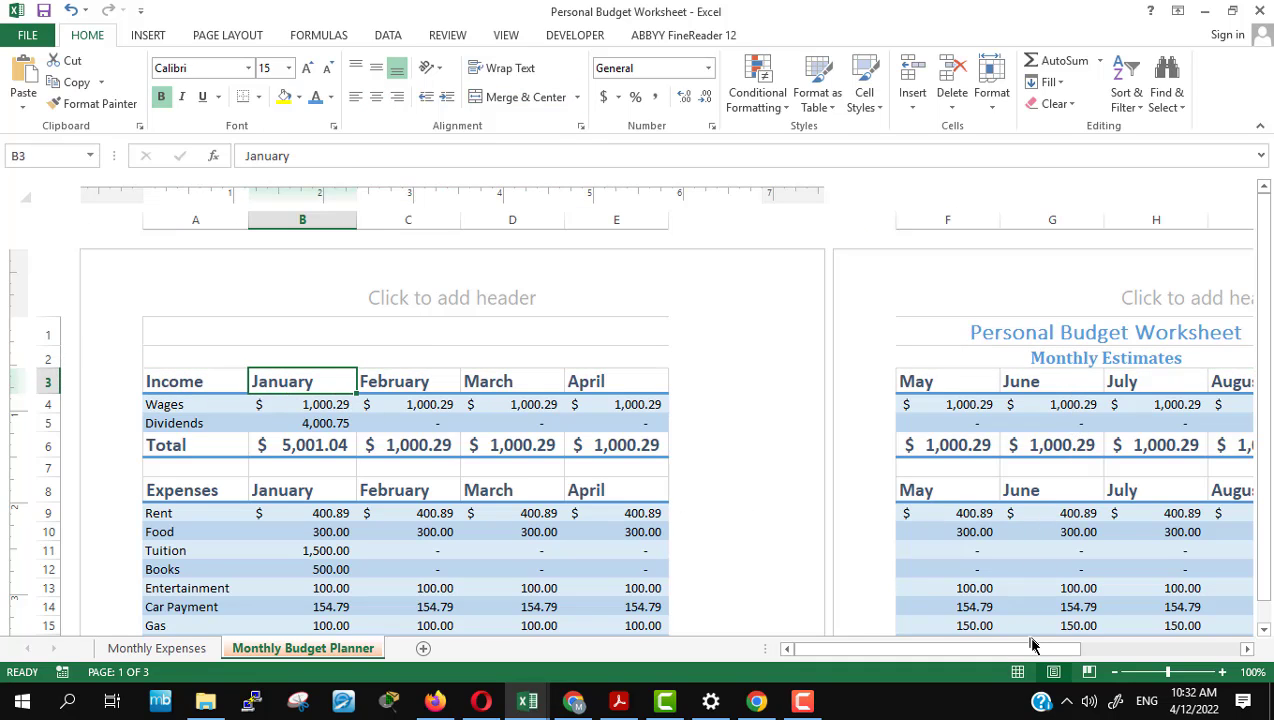
left_click_drag(1030, 648, 1130, 648)
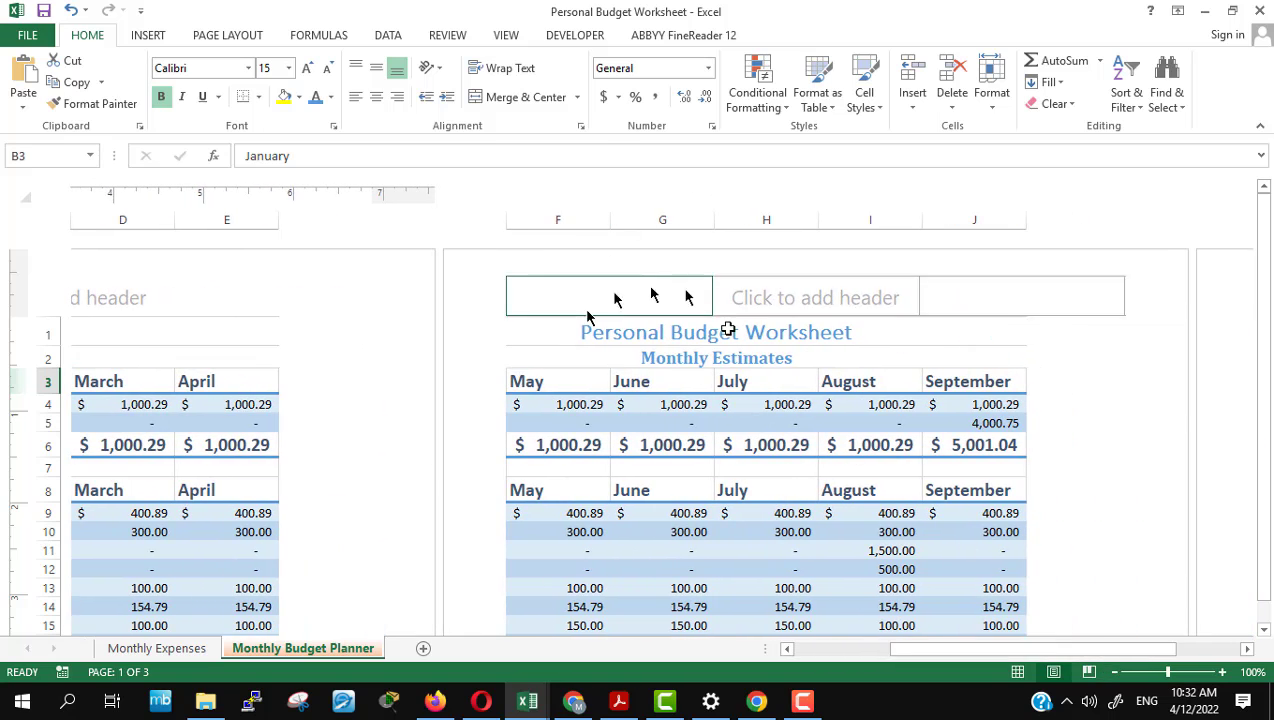
left_click_drag(958, 652, 845, 635)
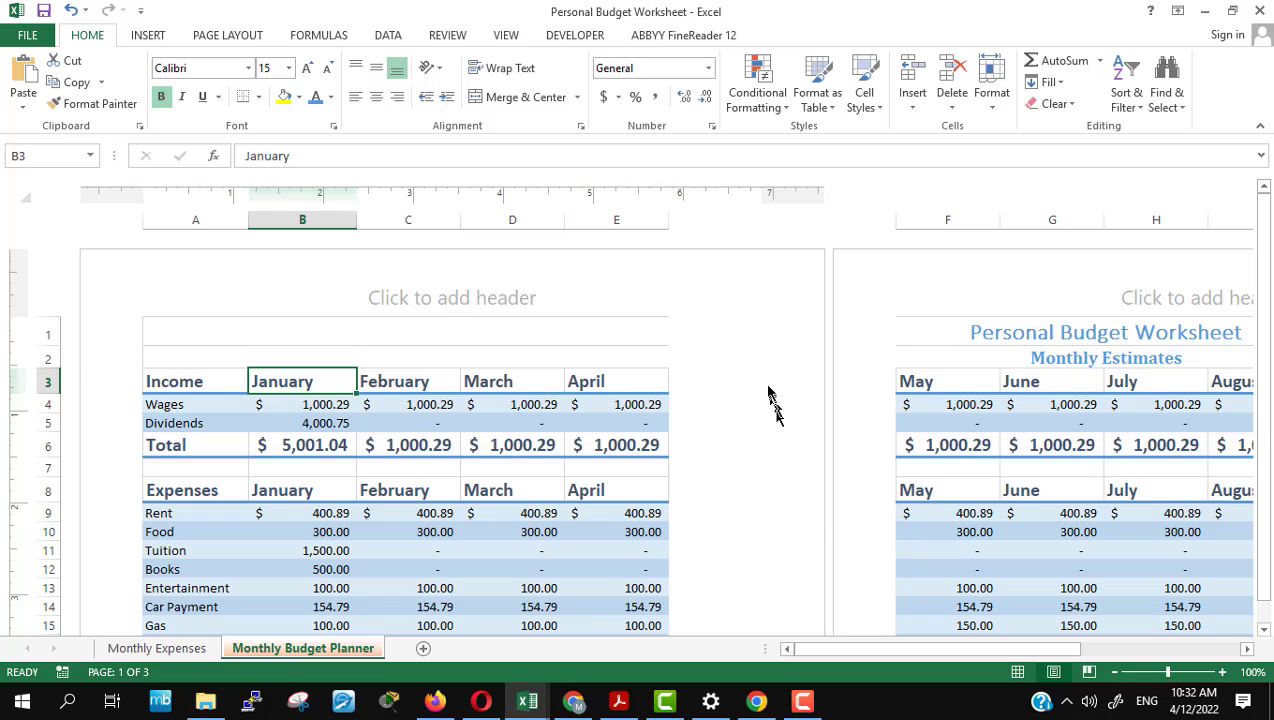
Step: Check the page split by selecting Income, the April heading and May heading starting page 2
scroll(775, 289, "down", 4)
scroll(775, 289, "down", 4)
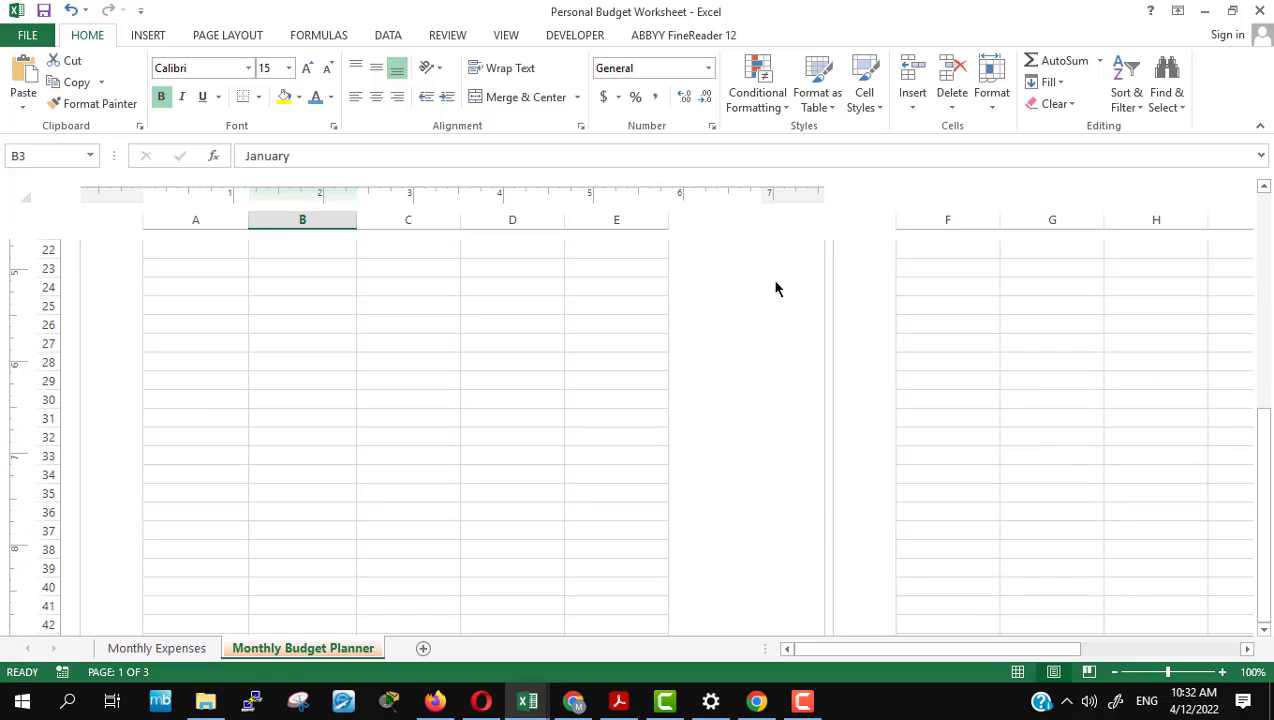
scroll(775, 289, "down", 4)
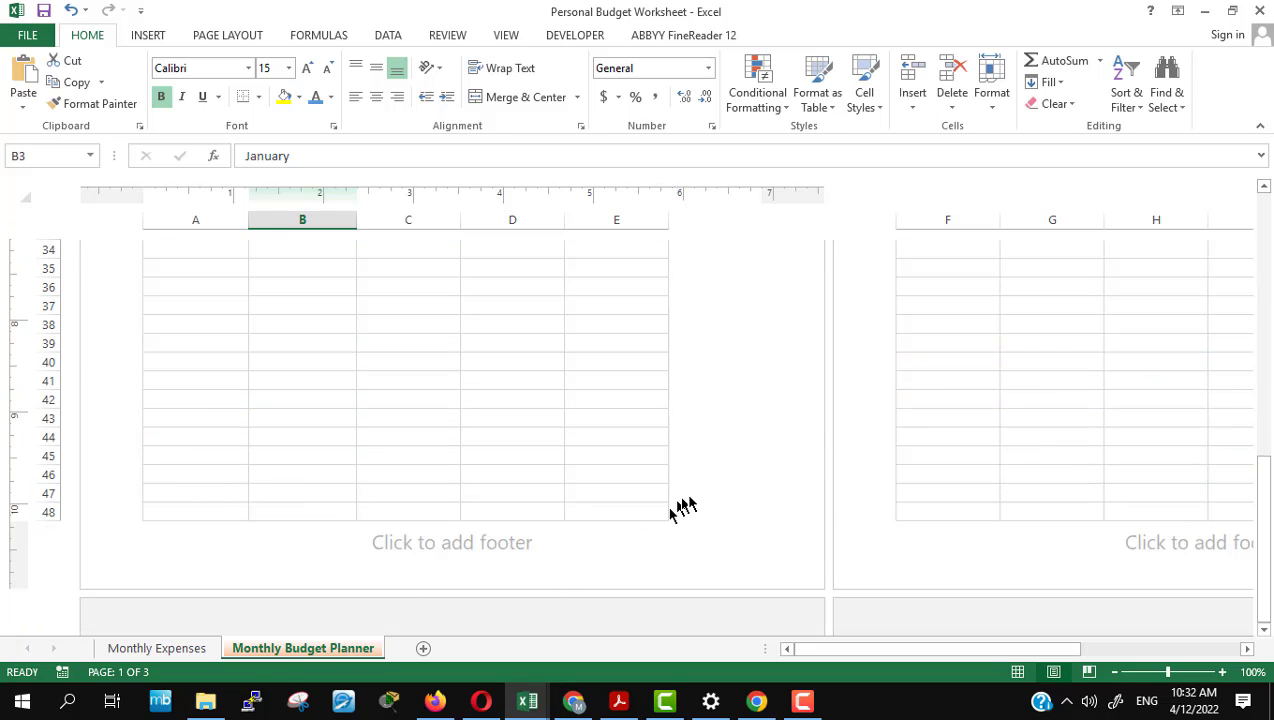
scroll(682, 512, "up", 5)
scroll(688, 500, "up", 4)
scroll(688, 502, "up", 3)
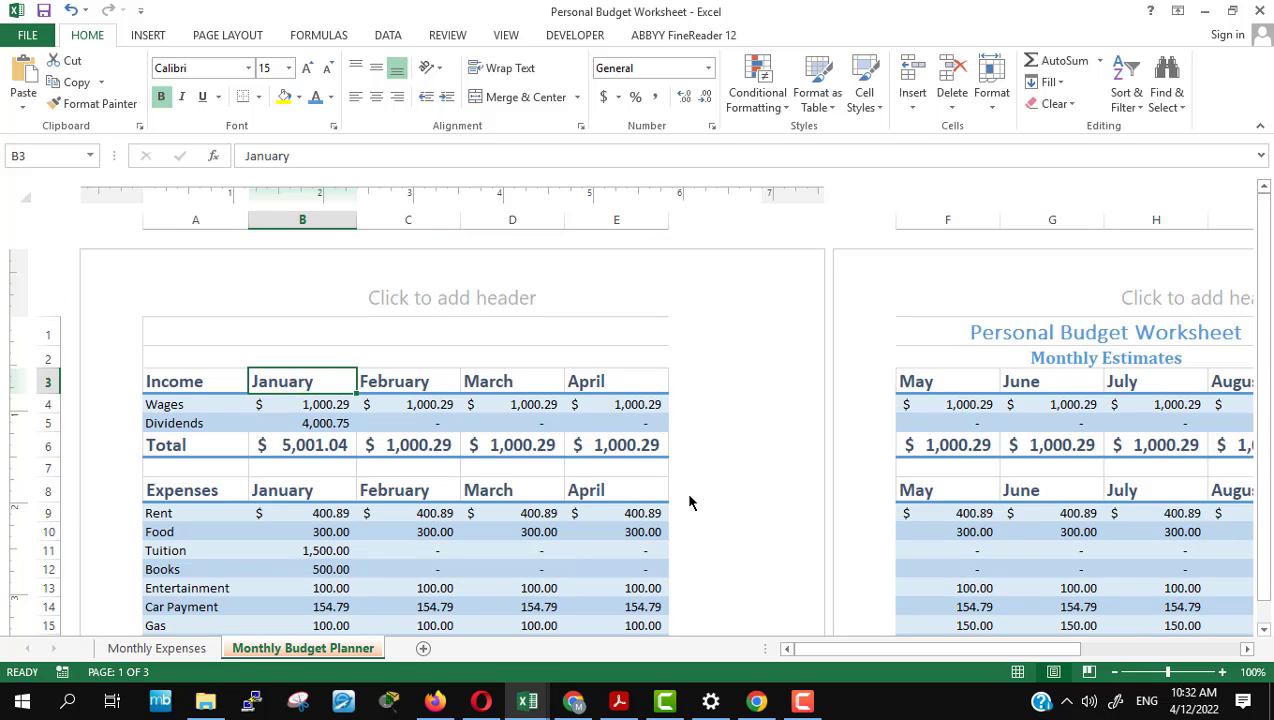
left_click(202, 379)
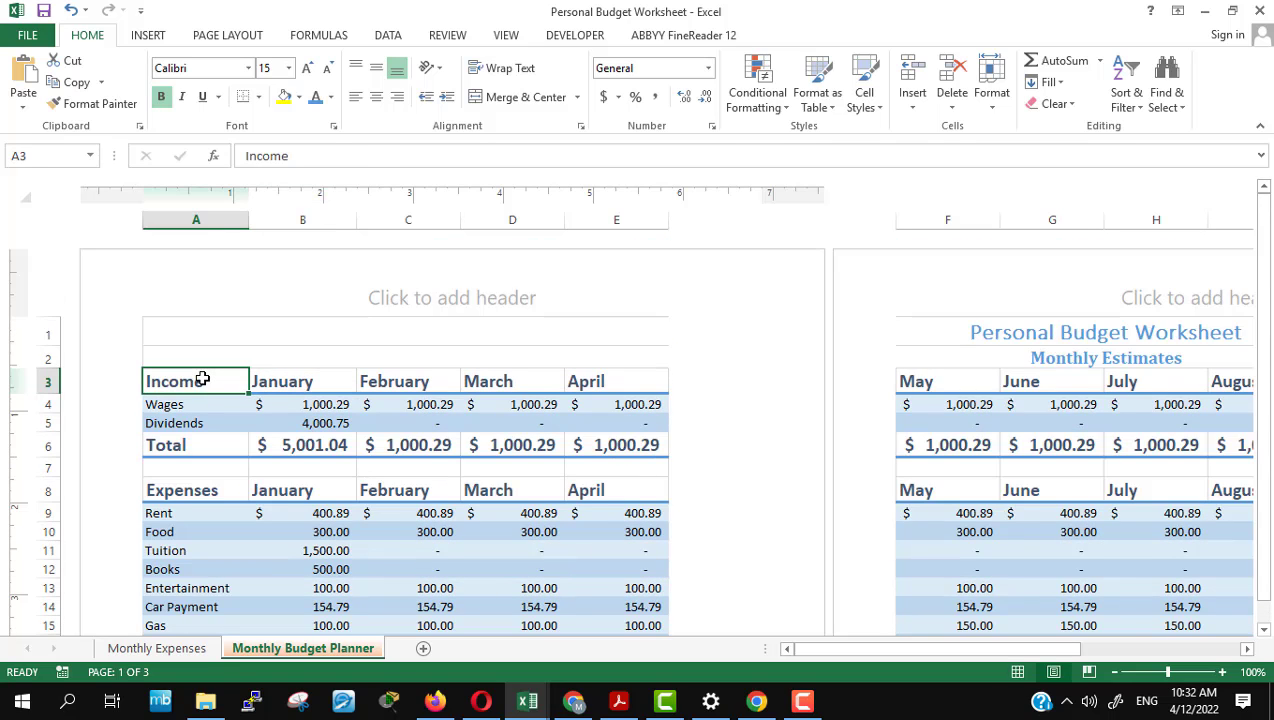
left_click(648, 379)
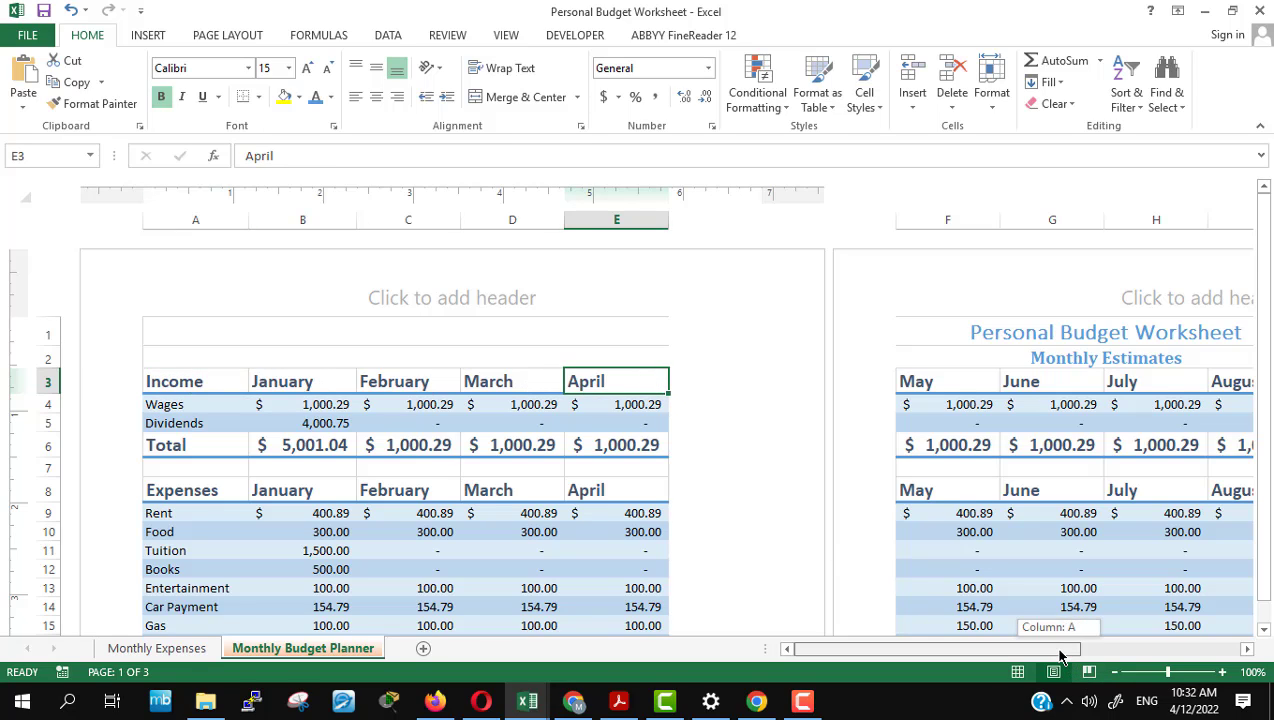
left_click(935, 385)
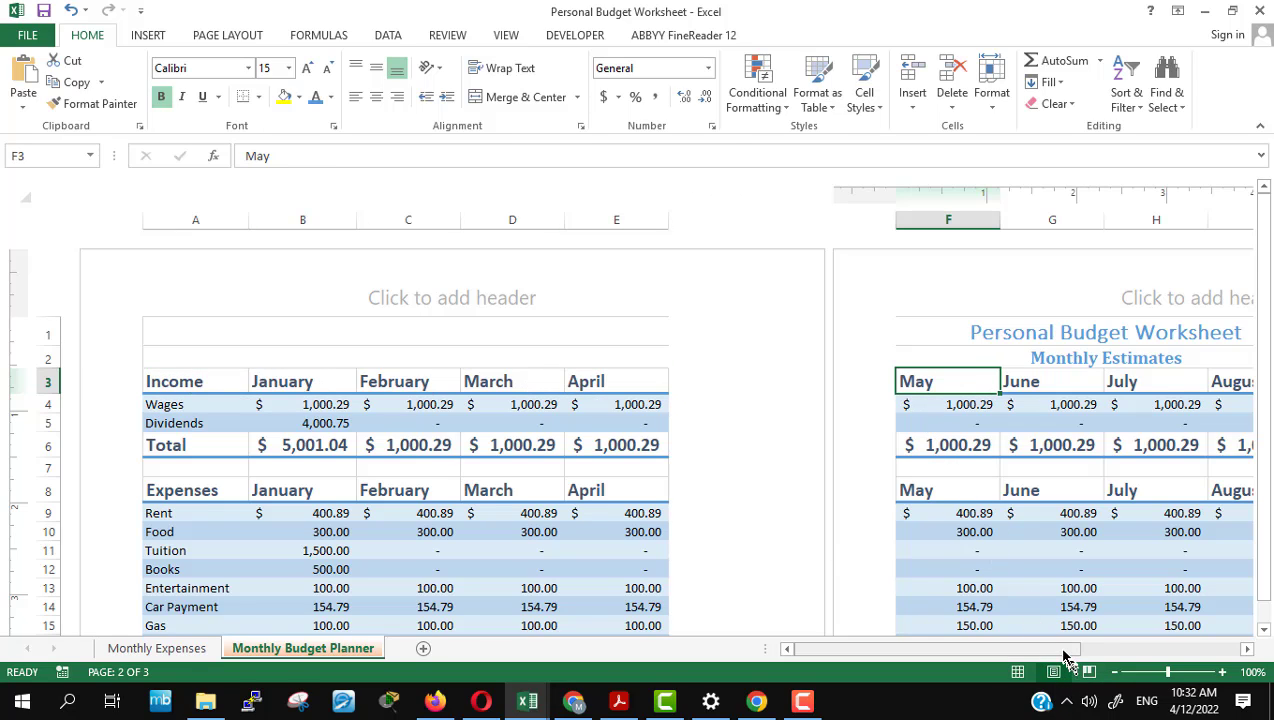
Step: Move right to select the October and Total headings on the later pages
mouse_move(1066, 652)
left_mouse_down()
mouse_move(1145, 671)
mouse_move(1245, 652)
left_mouse_up()
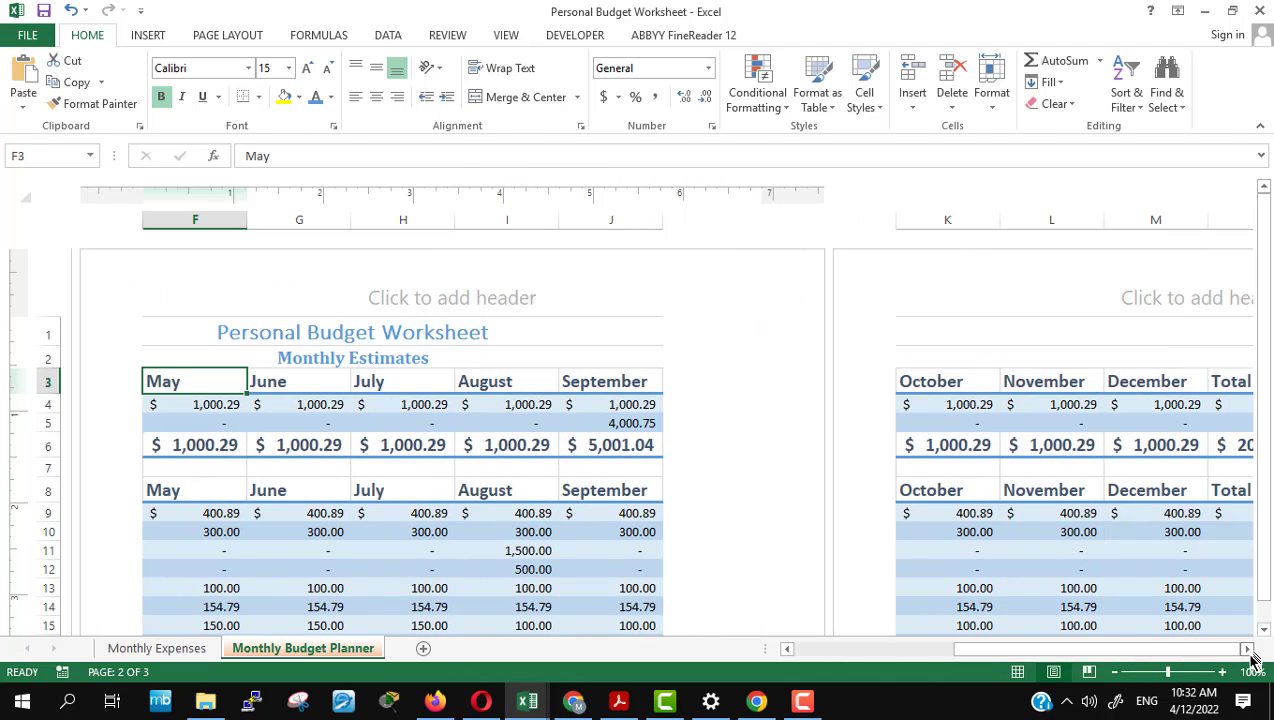
left_click(1247, 650)
left_click(1248, 651)
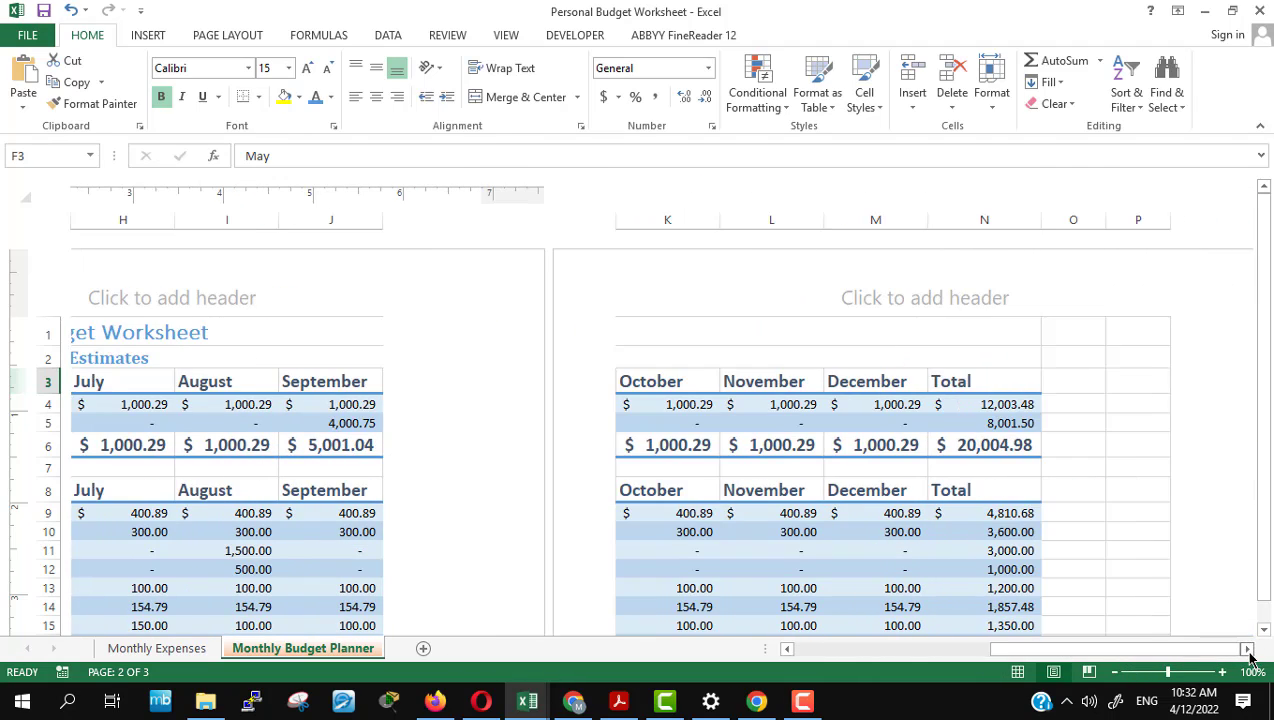
left_click(659, 377)
left_click(991, 378)
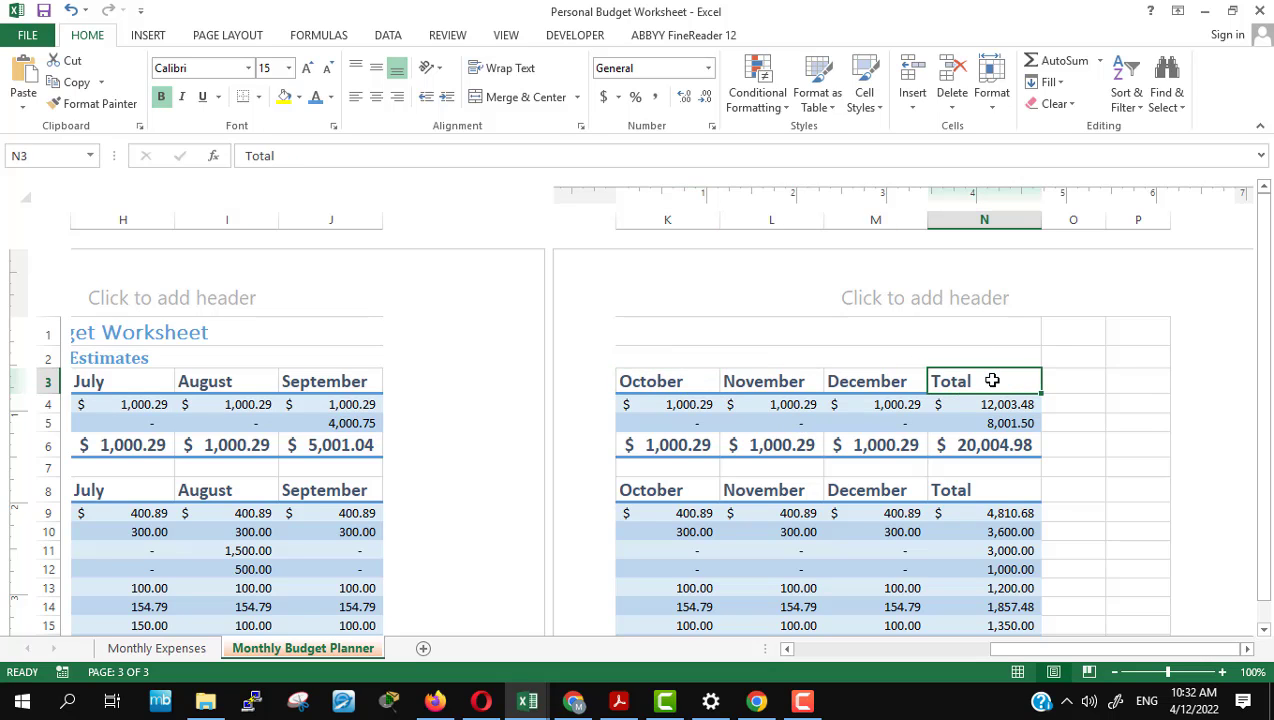
scroll(833, 520, "down", 5)
scroll(833, 521, "up", 3)
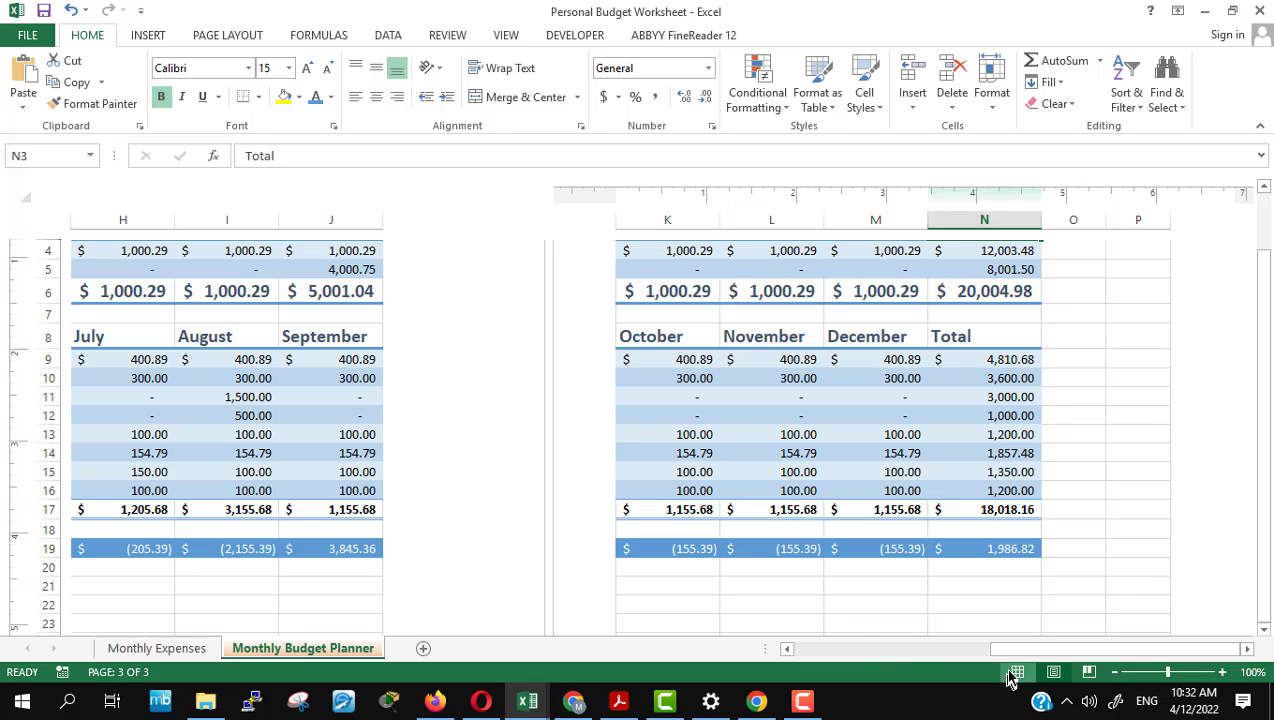
Step: Return the budget sheet to Normal view with dashed page-break lines
left_click(1017, 672)
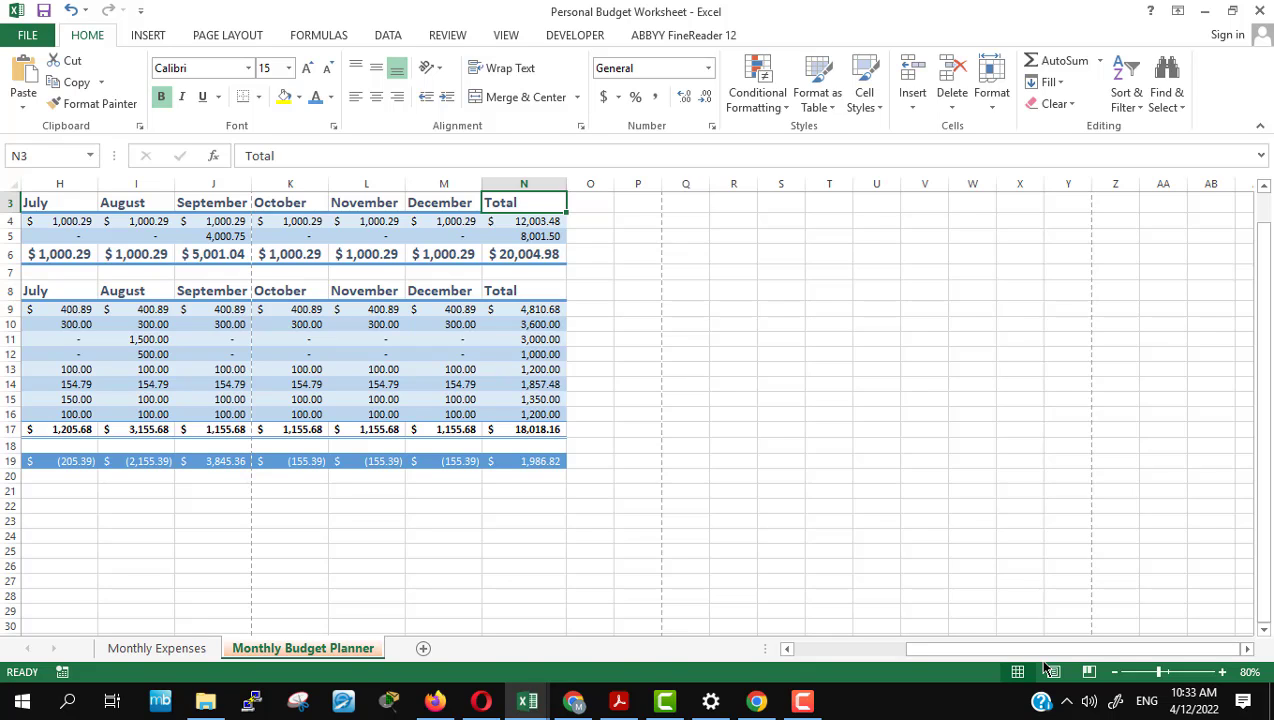
left_click(436, 703)
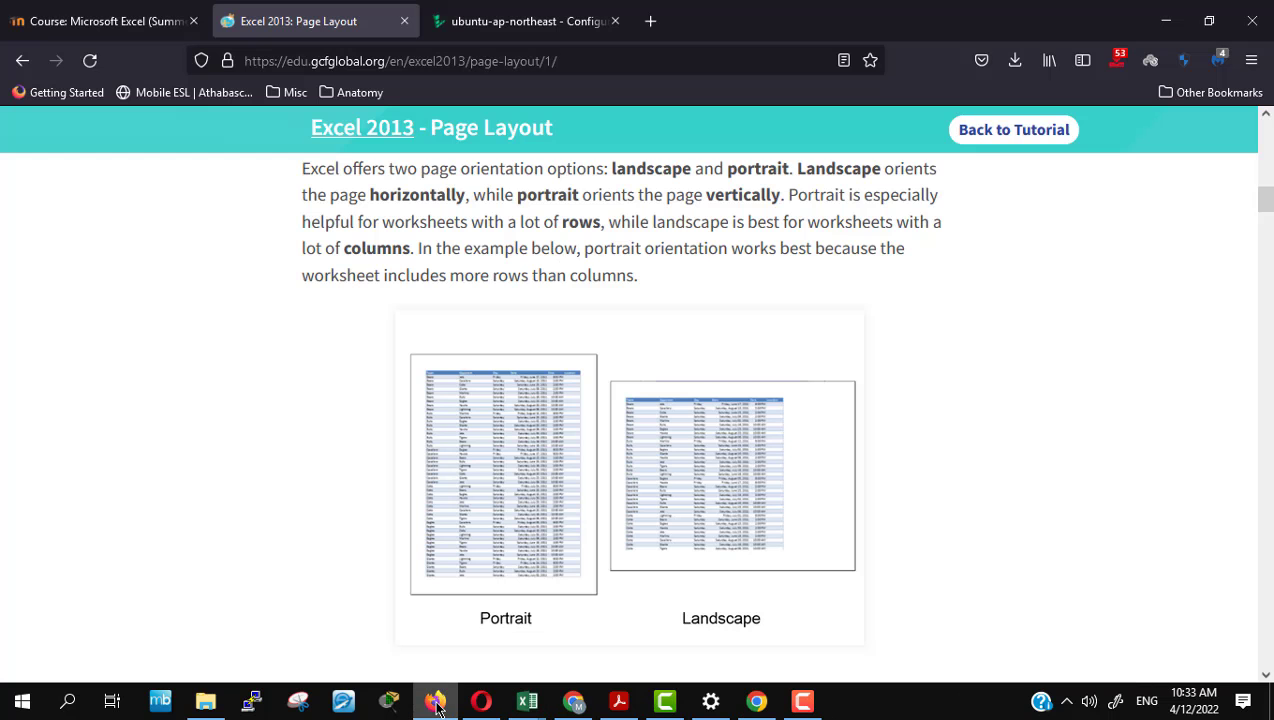
scroll(1041, 583, "up", 3)
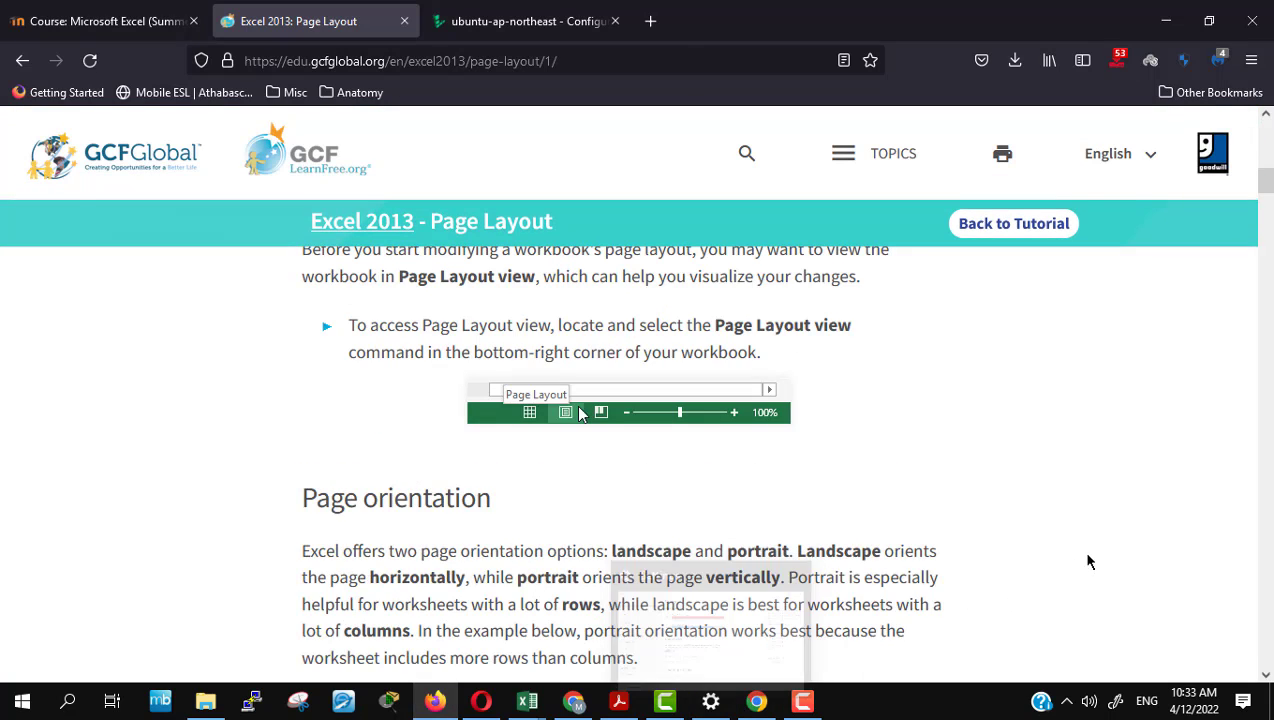
scroll(1088, 560, "up", 2)
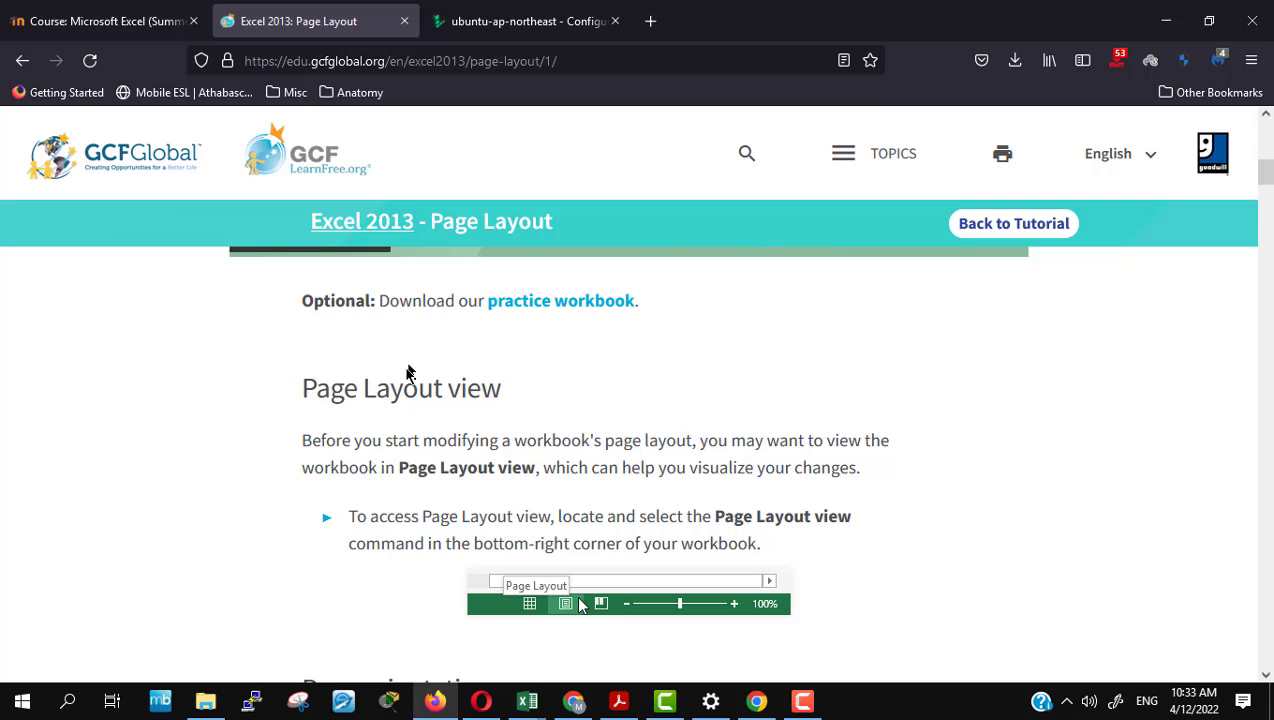
scroll(905, 422, "down", 4)
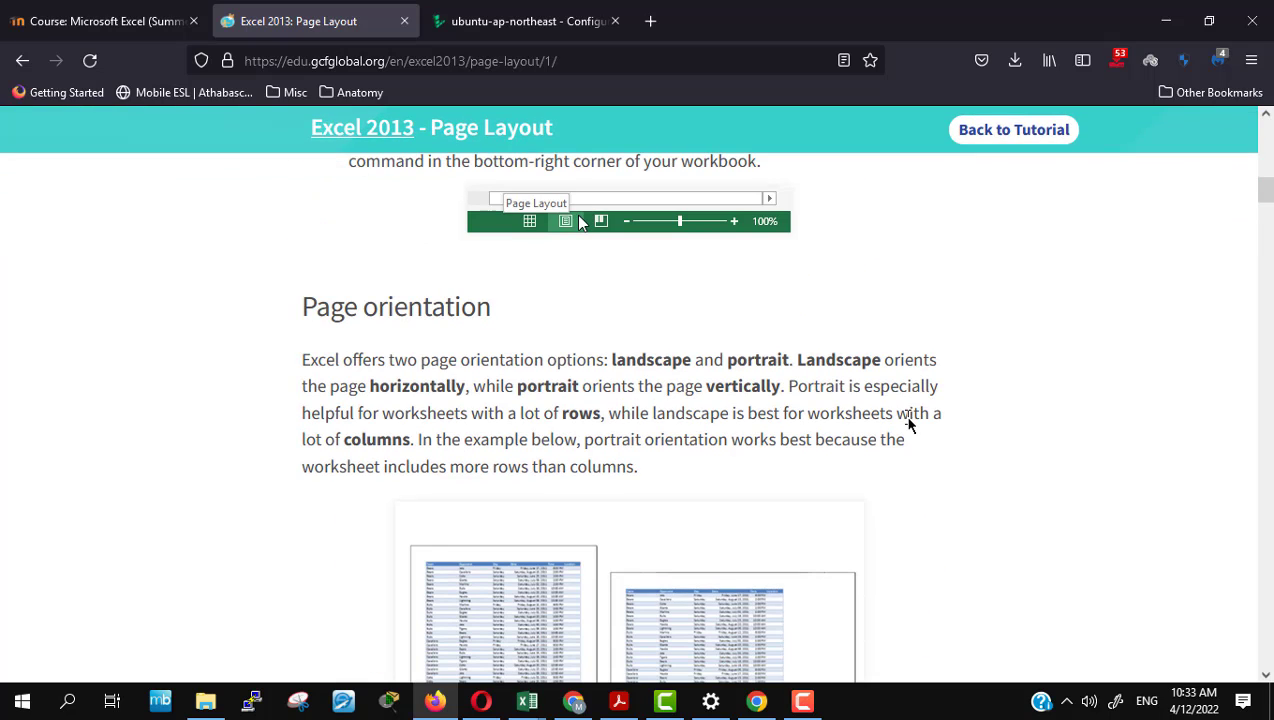
scroll(908, 422, "down", 1)
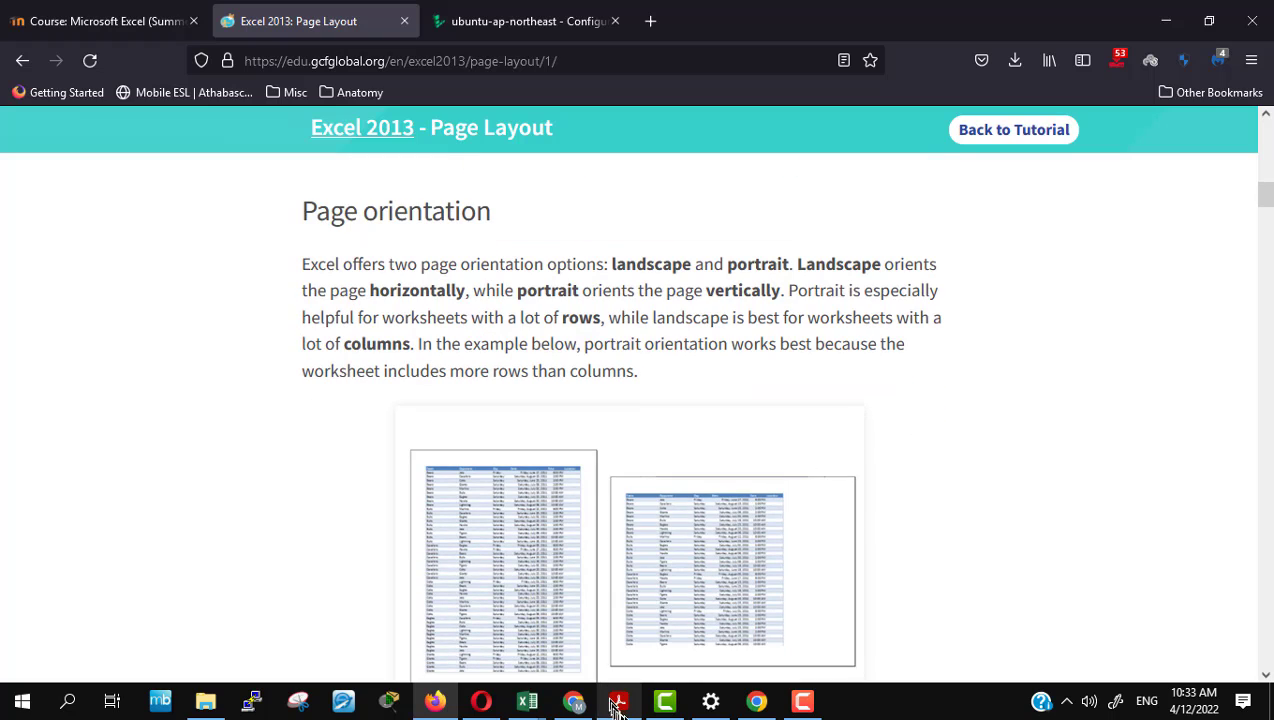
mouse_move(530, 708)
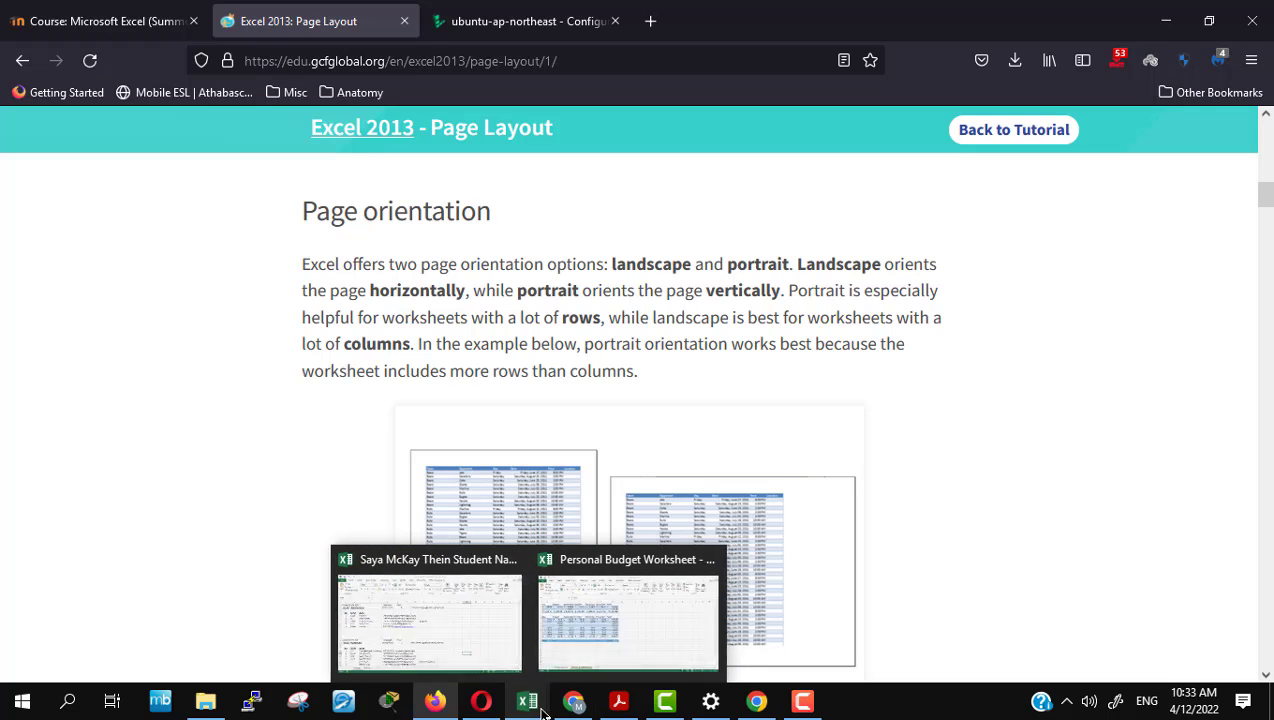
Step: Return to the Personal Budget Worksheet and show it in Page Layout view
left_click(603, 655)
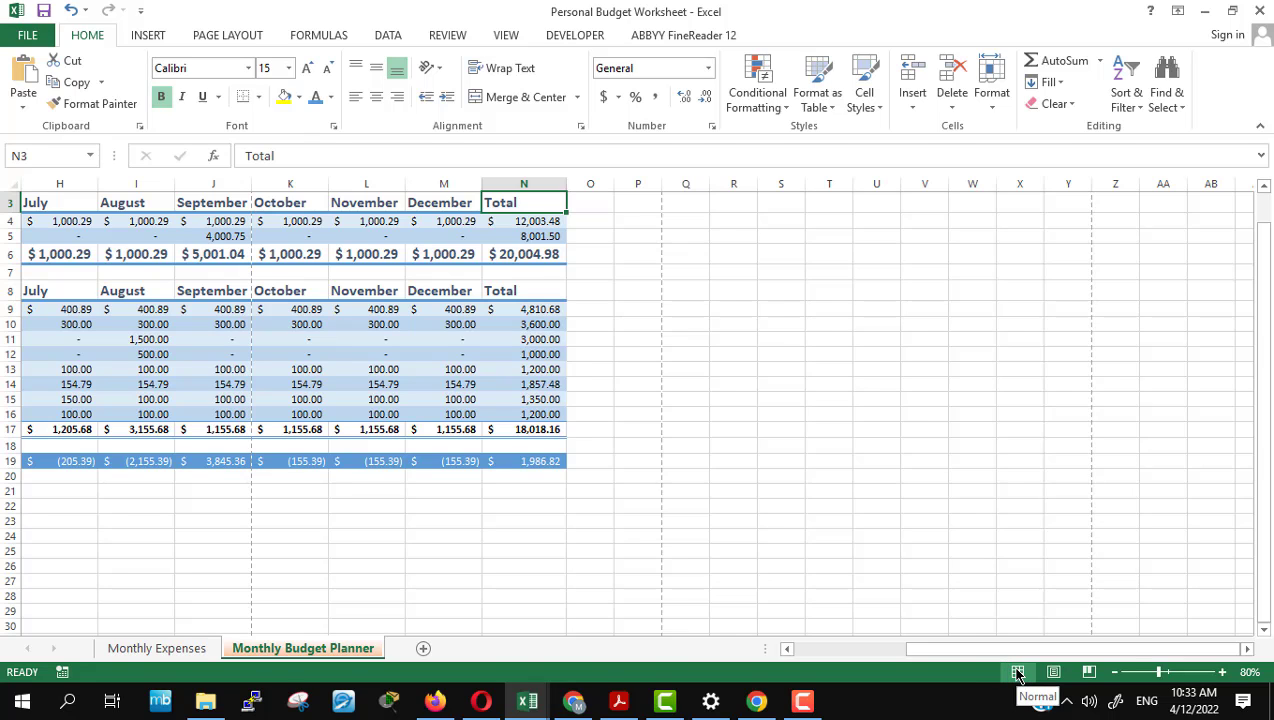
left_click(1053, 673)
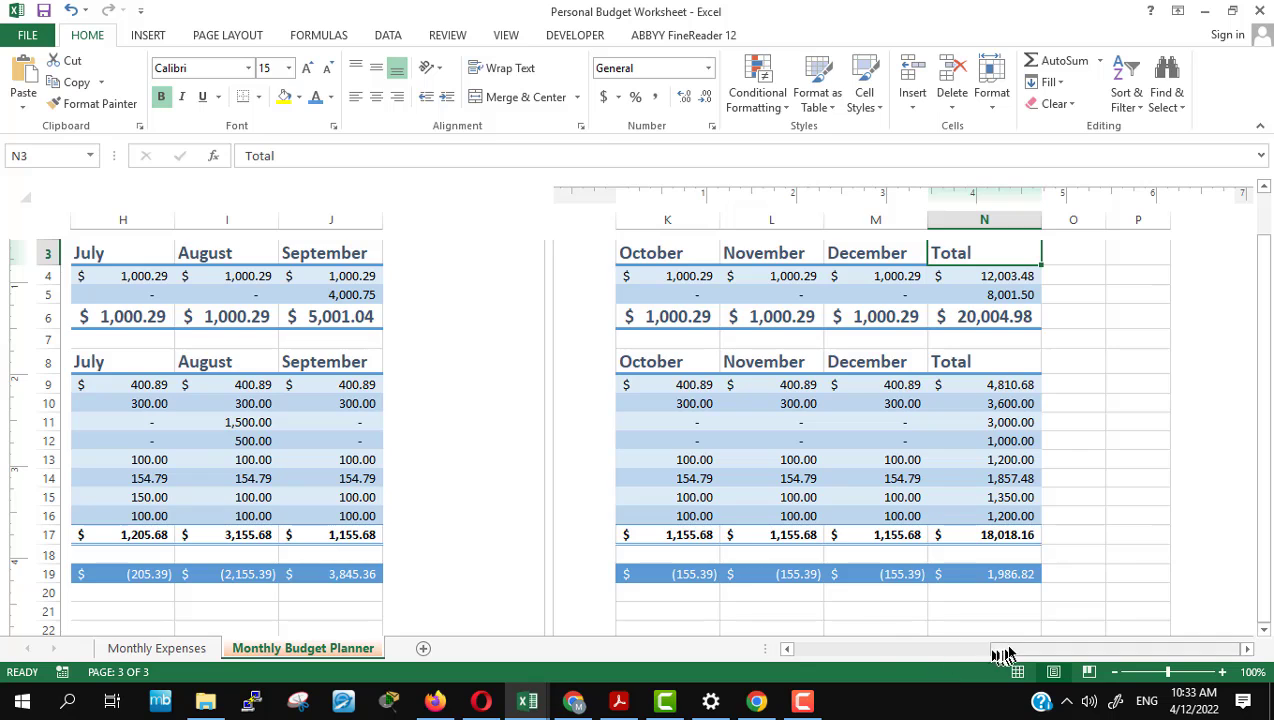
left_click_drag(1005, 649, 796, 650)
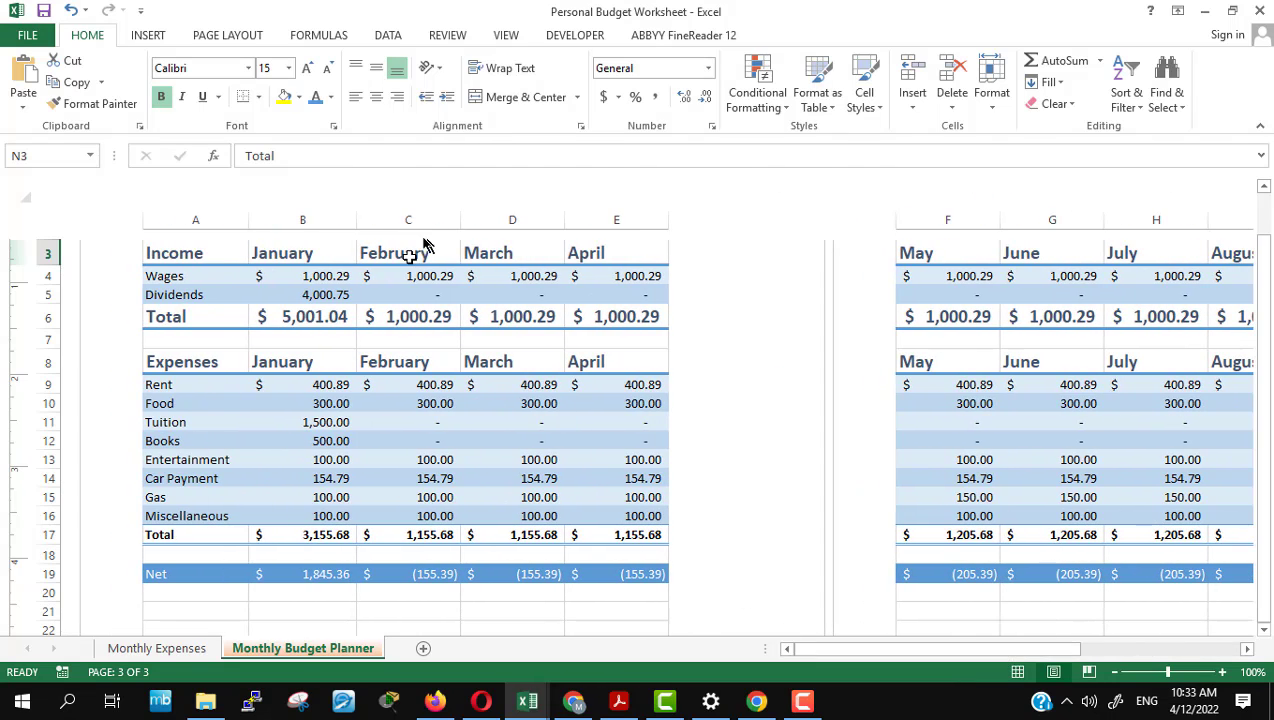
Step: Set the page orientation to Landscape so the sheet prints on two pages
left_click(235, 35)
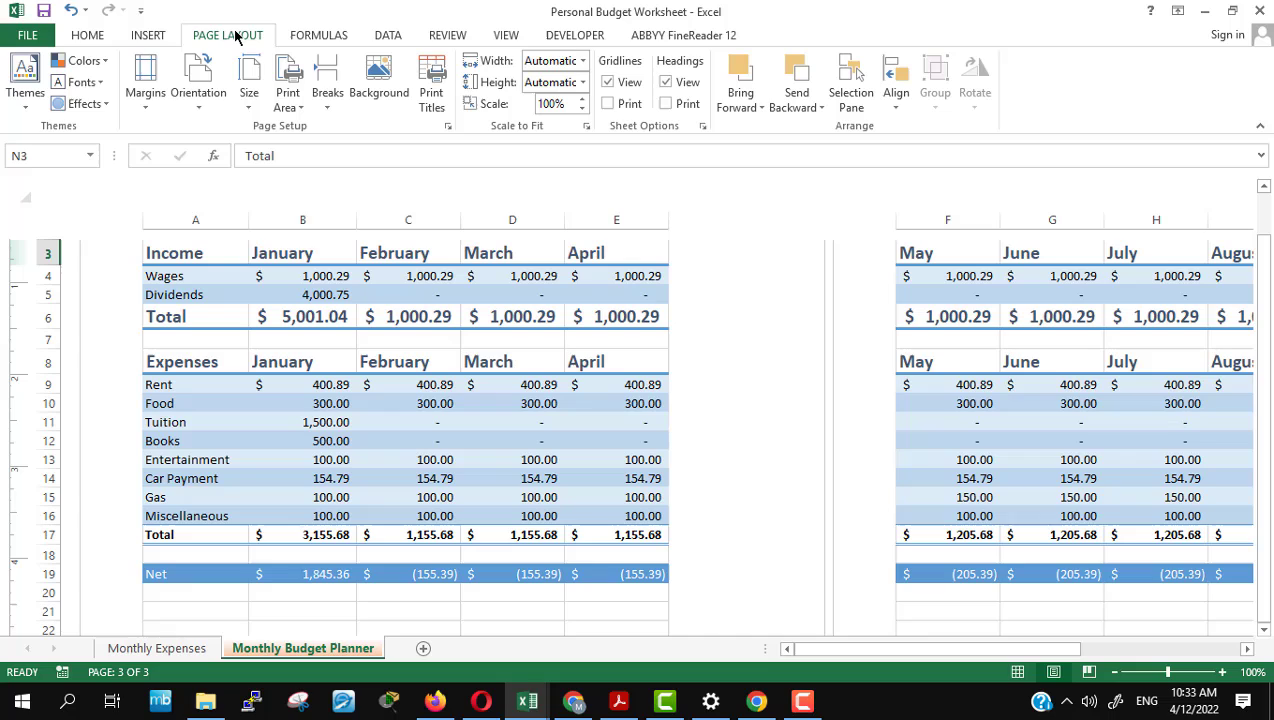
left_click(192, 98)
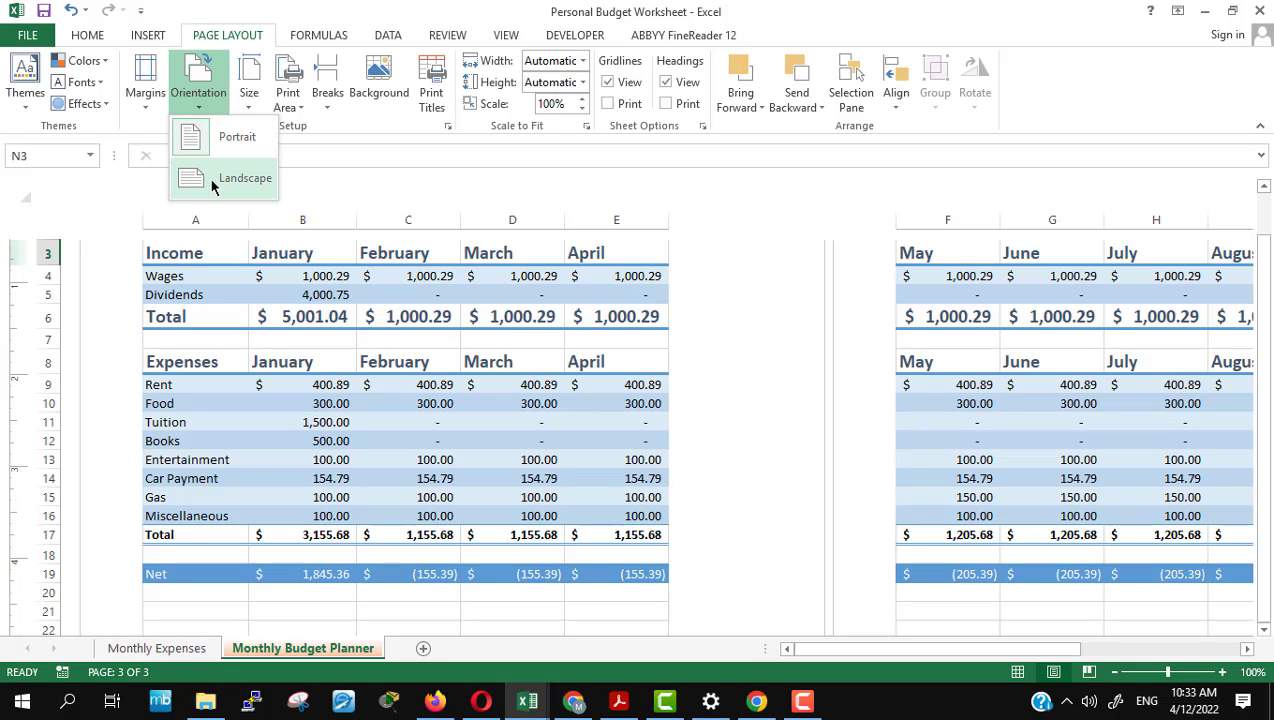
left_click(212, 180)
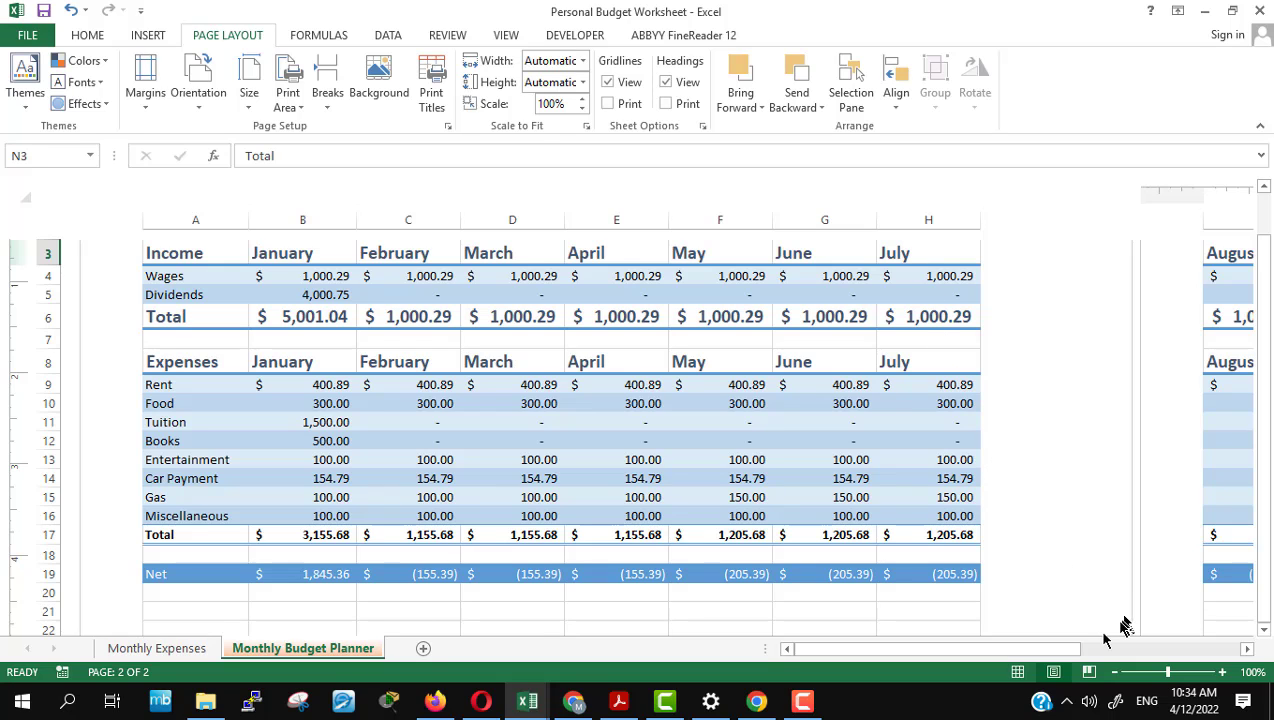
left_click_drag(1075, 649, 1240, 652)
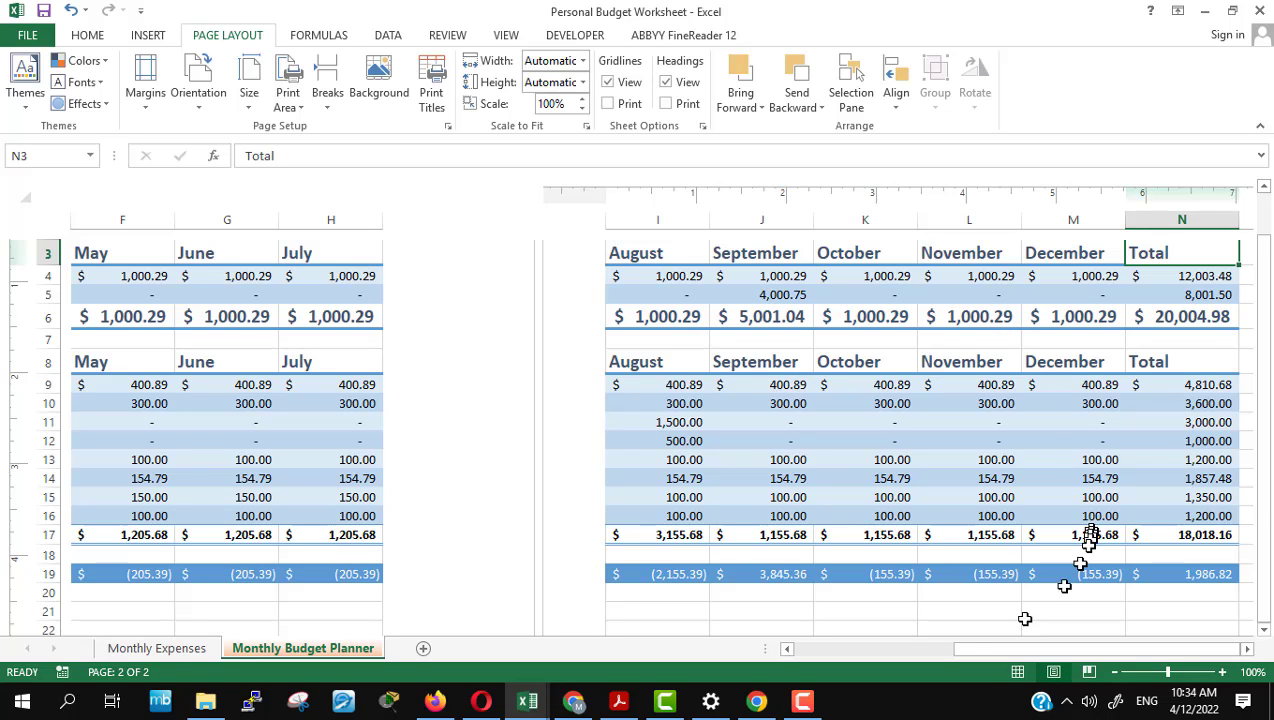
left_click(935, 648)
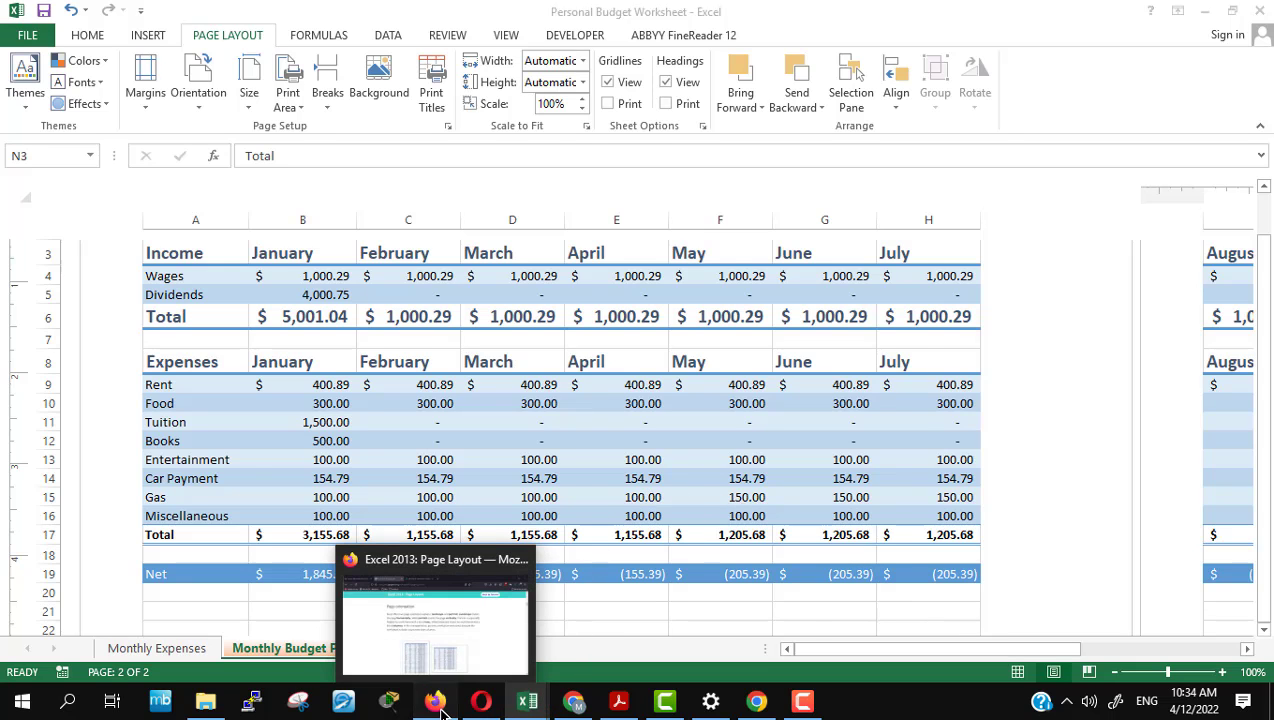
Step: Bring the GCF tutorial forward and scroll down to 'To format page margins'
left_click(443, 710)
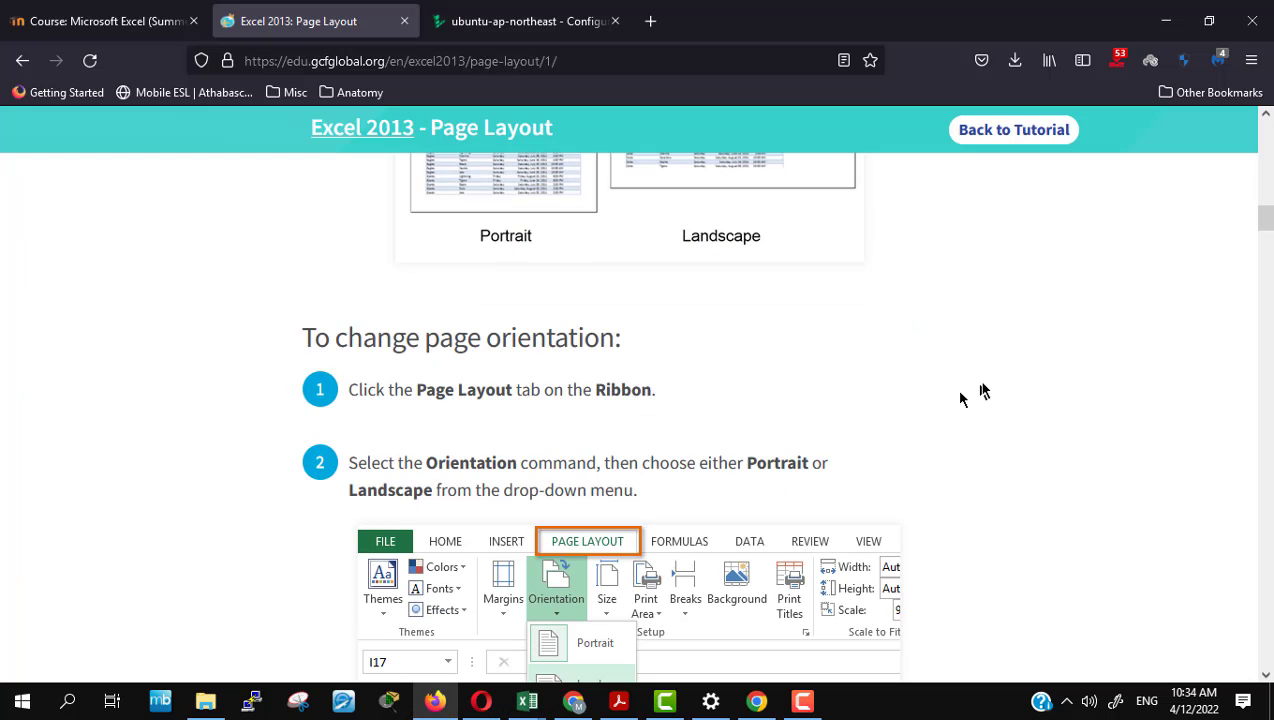
scroll(982, 384, "down", 2)
scroll(982, 384, "down", 2)
scroll(982, 384, "down", 3)
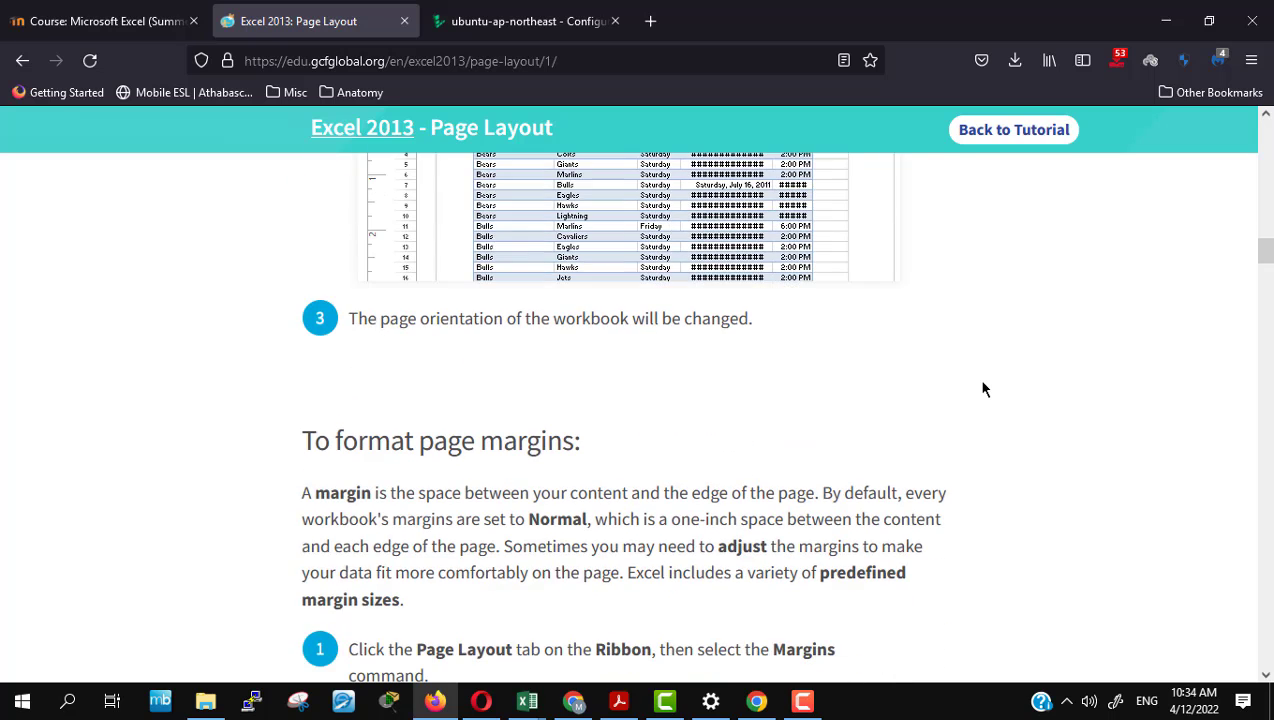
scroll(982, 388, "down", 2)
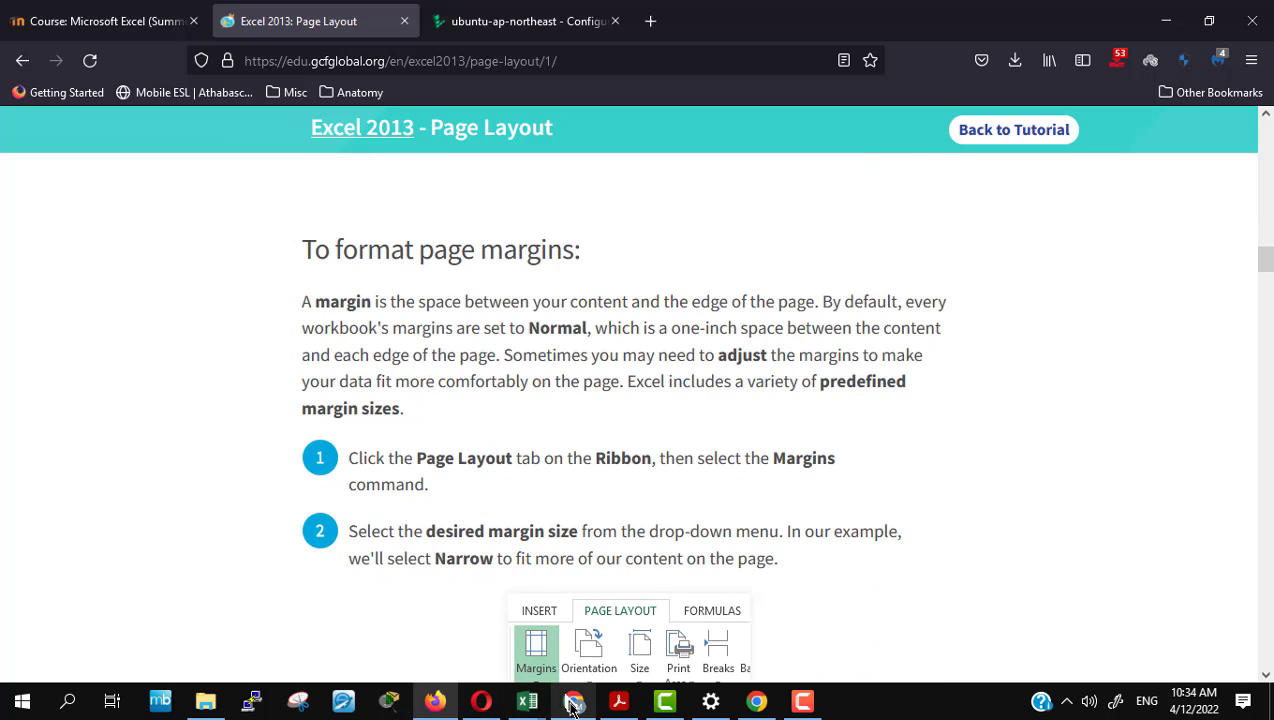
mouse_move(527, 702)
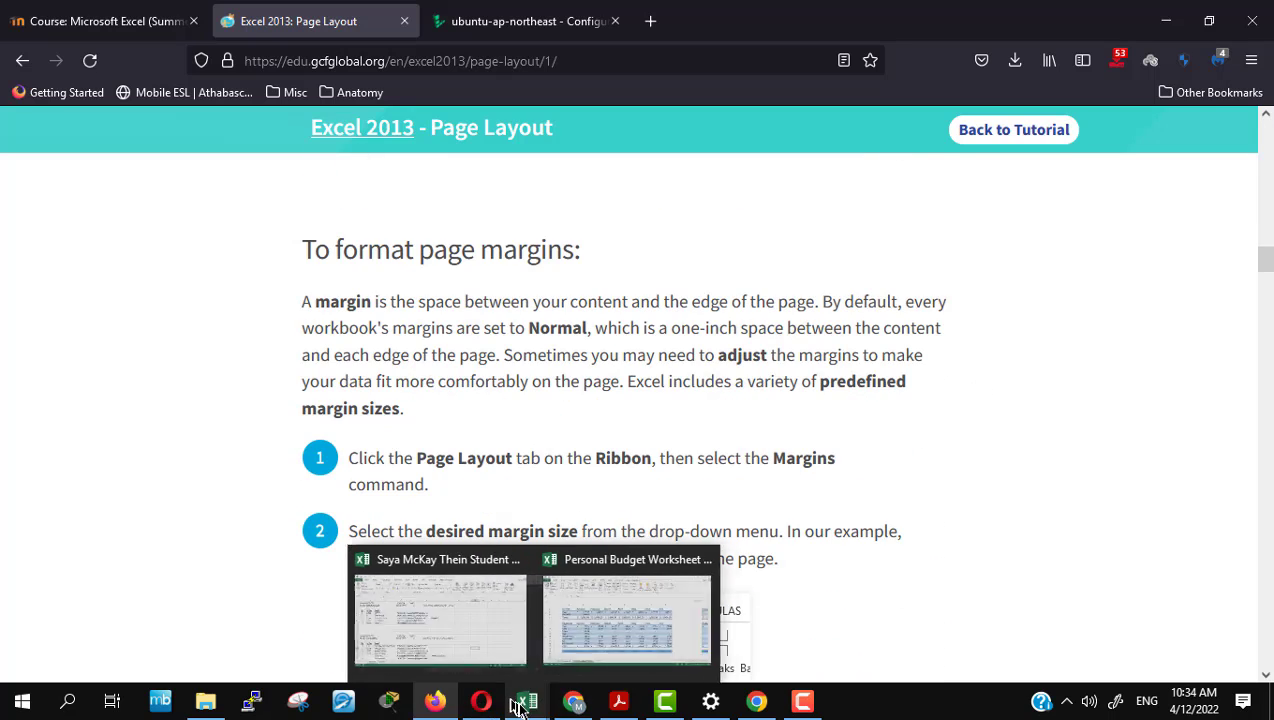
left_click(578, 635)
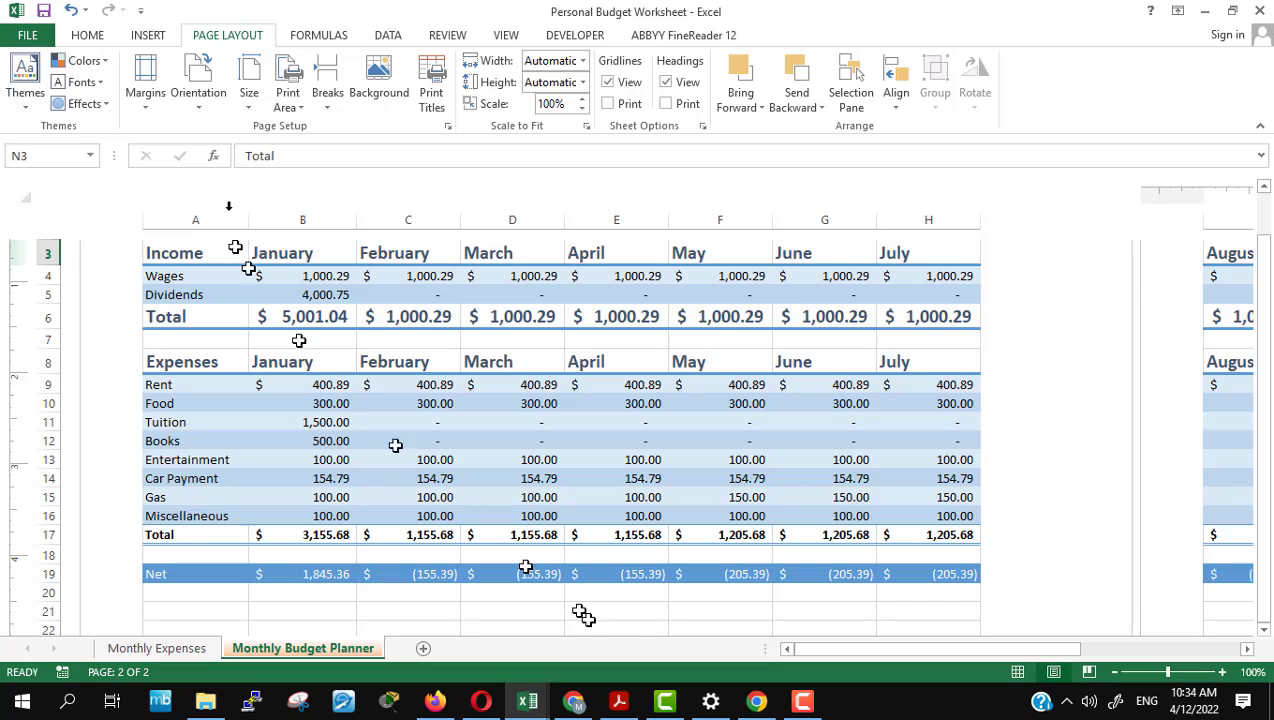
left_click(198, 102)
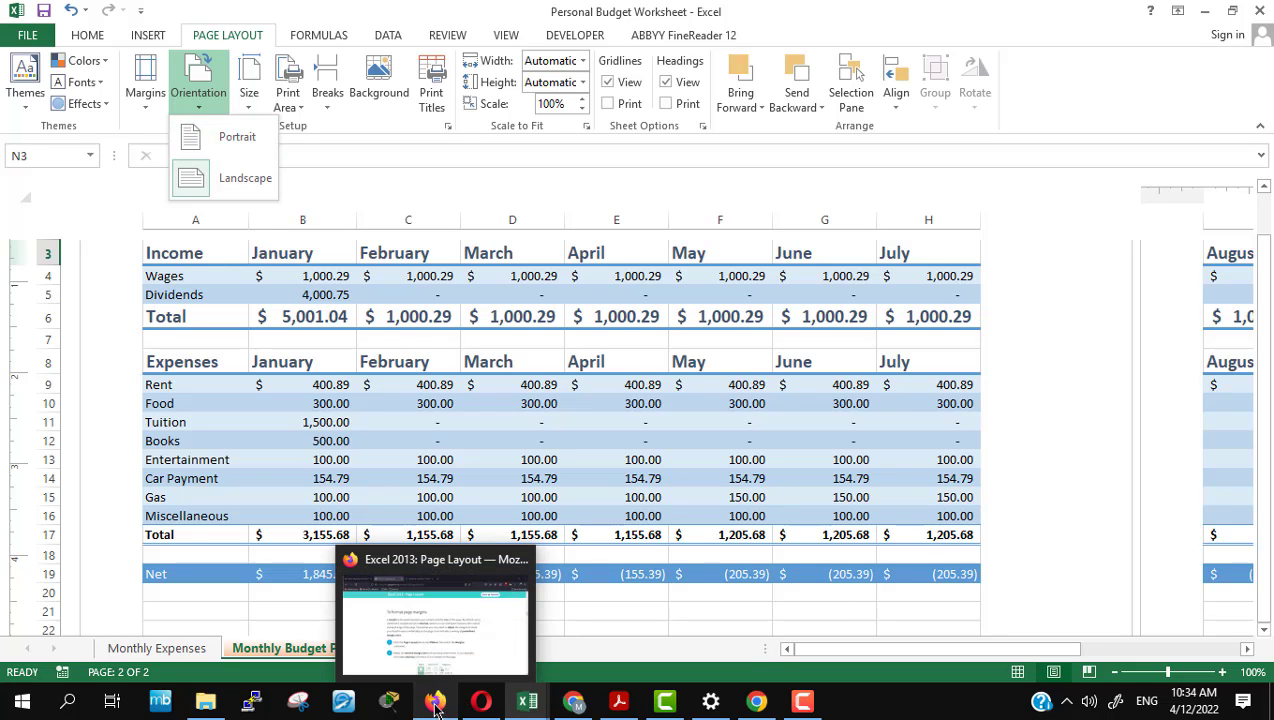
left_click(436, 708)
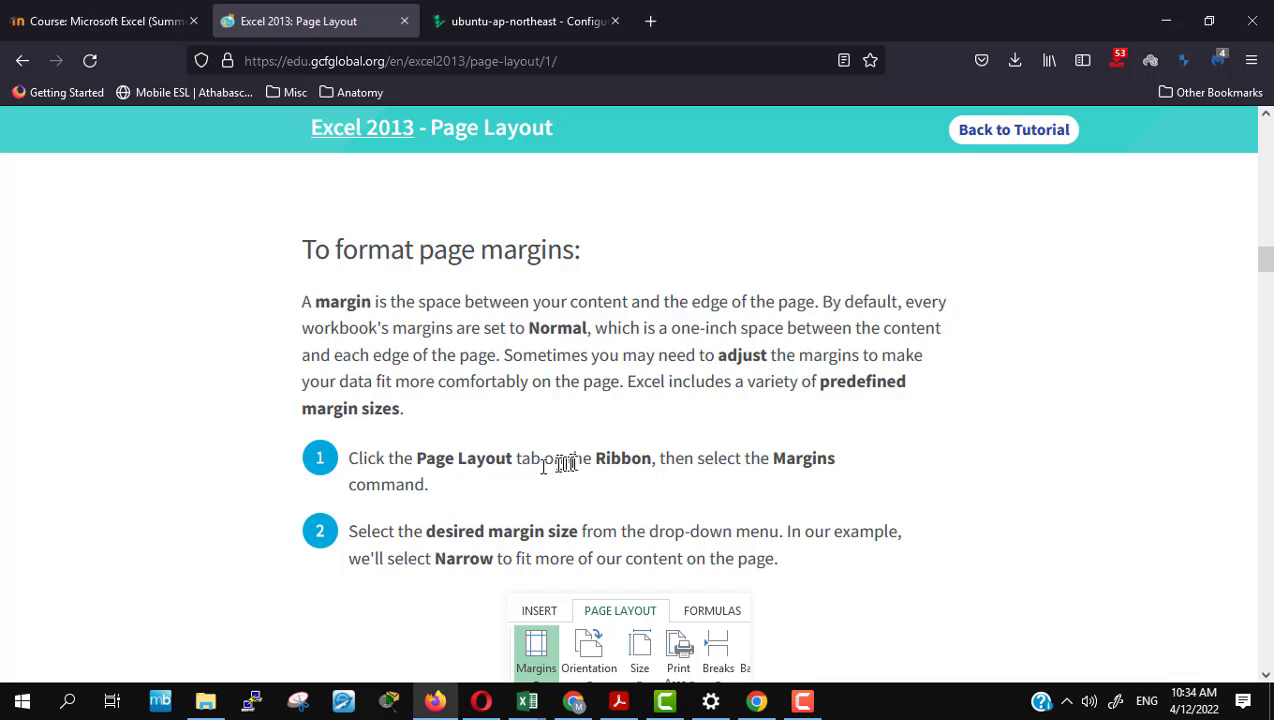
Step: Scroll the tutorial to the Margins drop-down showing Normal, Wide and Narrow presets
scroll(559, 466, "down", 3)
scroll(560, 473, "down", 4)
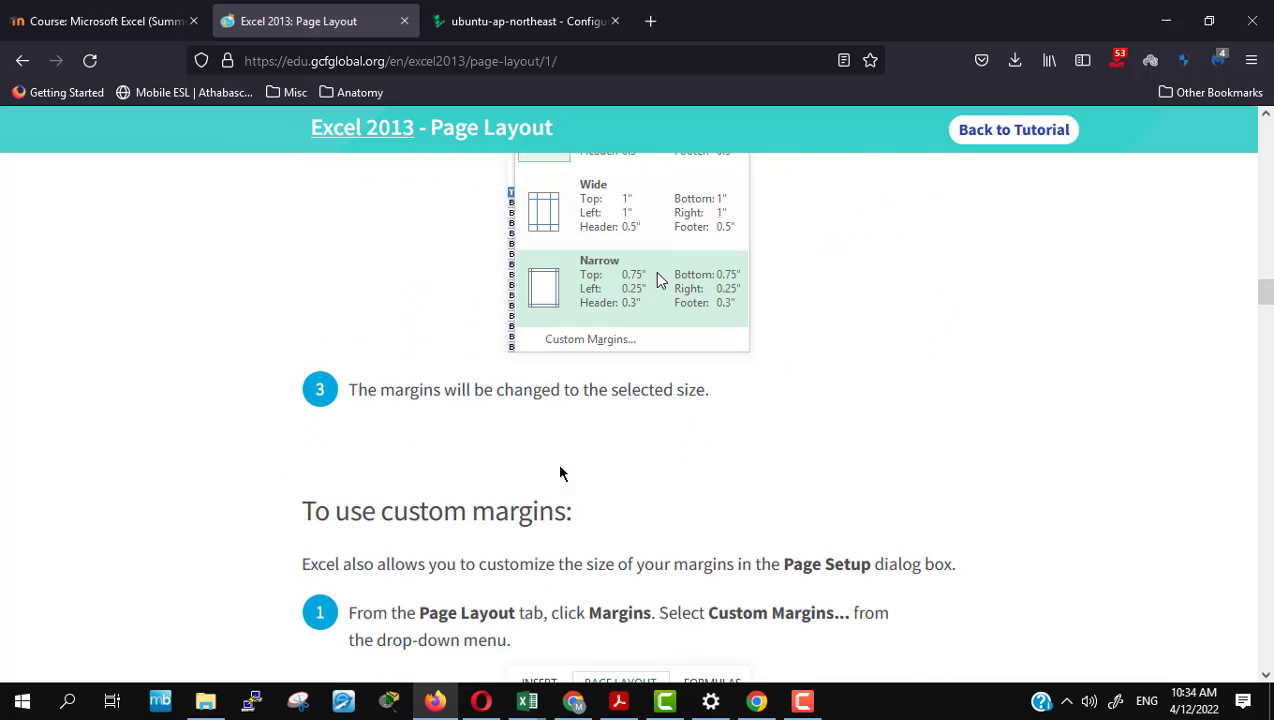
scroll(560, 473, "up", 3)
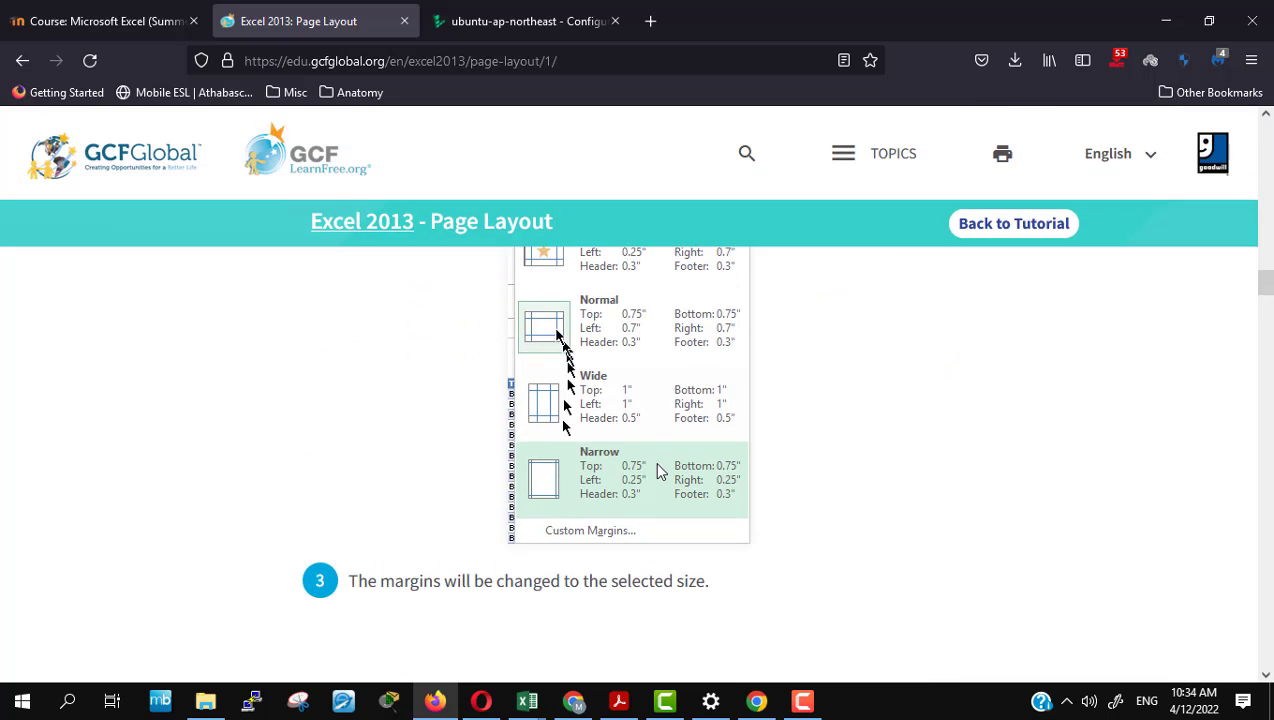
scroll(587, 497, "down", 2)
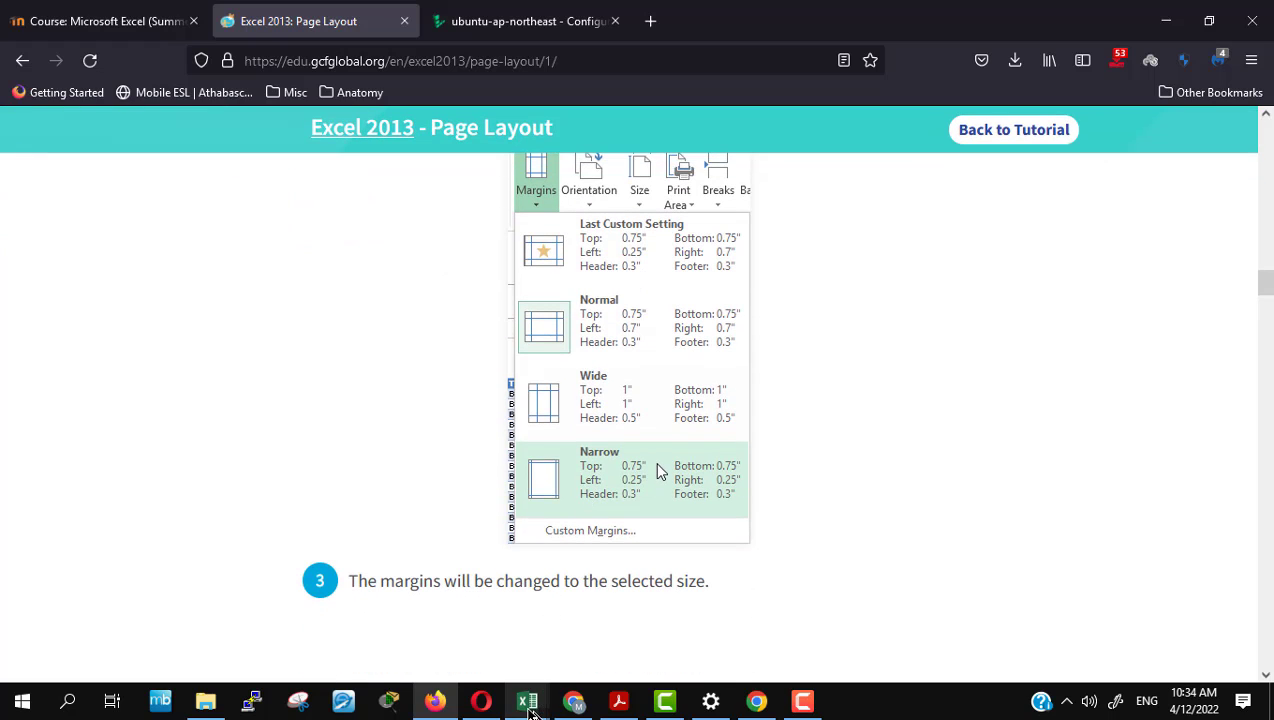
Step: Apply the Narrow margins preset to the Monthly Budget Planner
mouse_move(530, 700)
left_click(628, 632)
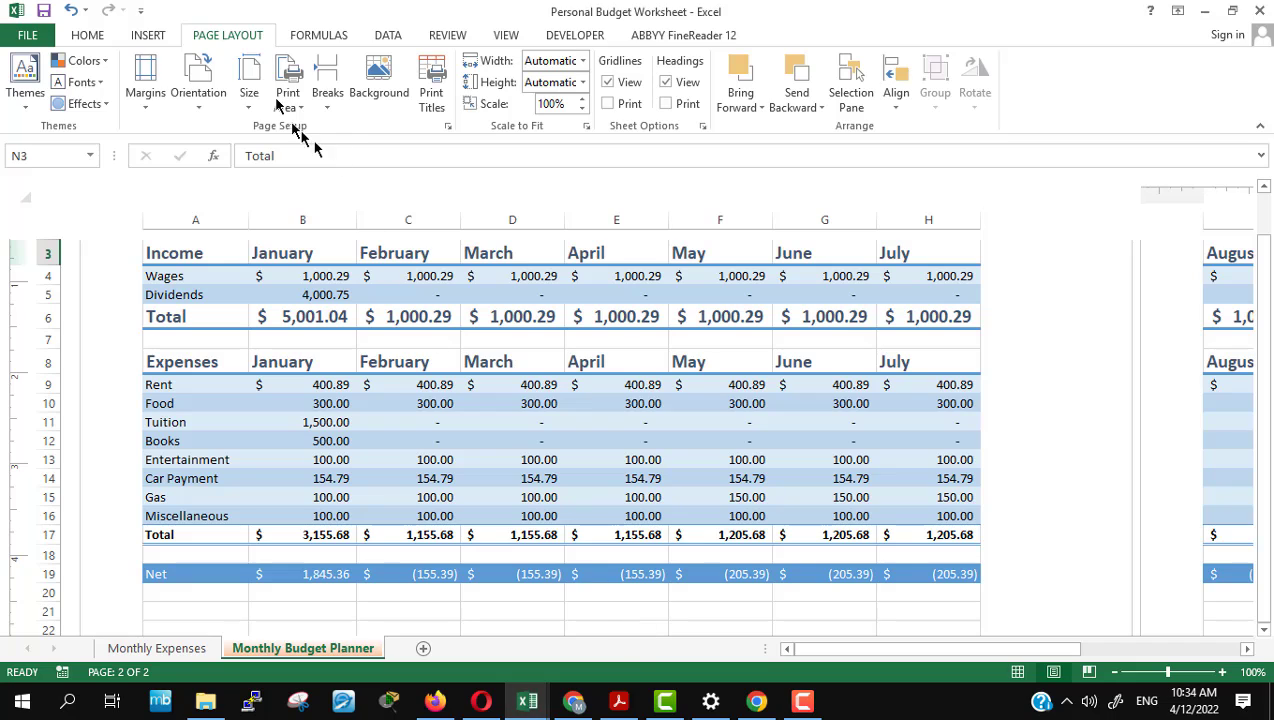
left_click(139, 109)
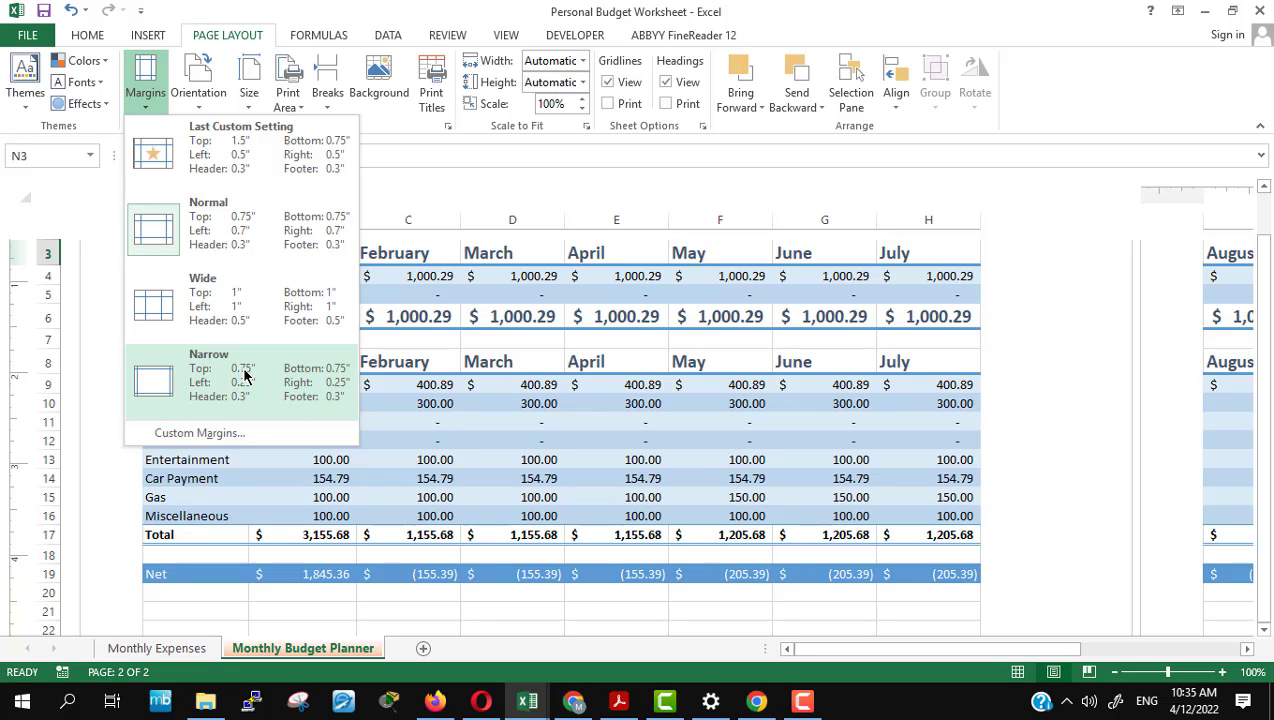
left_click(176, 380)
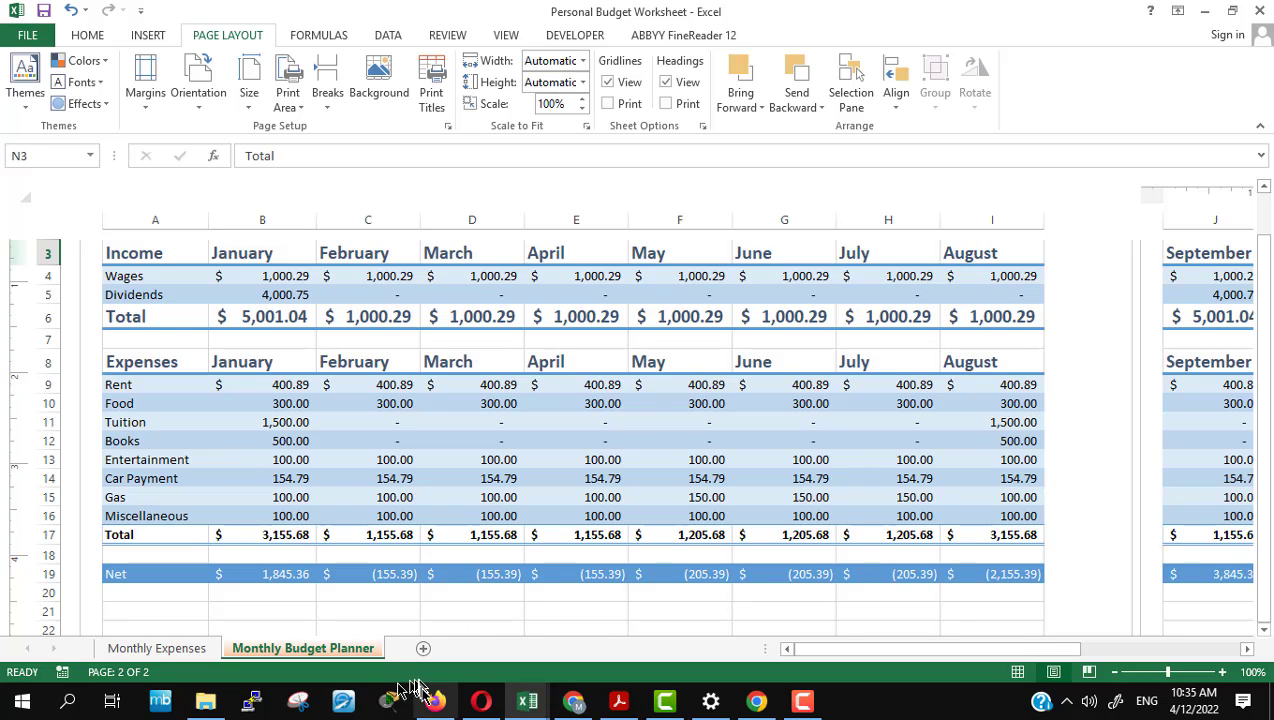
Step: Read the tutorial's custom margins section, then return to the budget workbook
left_click(432, 705)
scroll(504, 561, "down", 4)
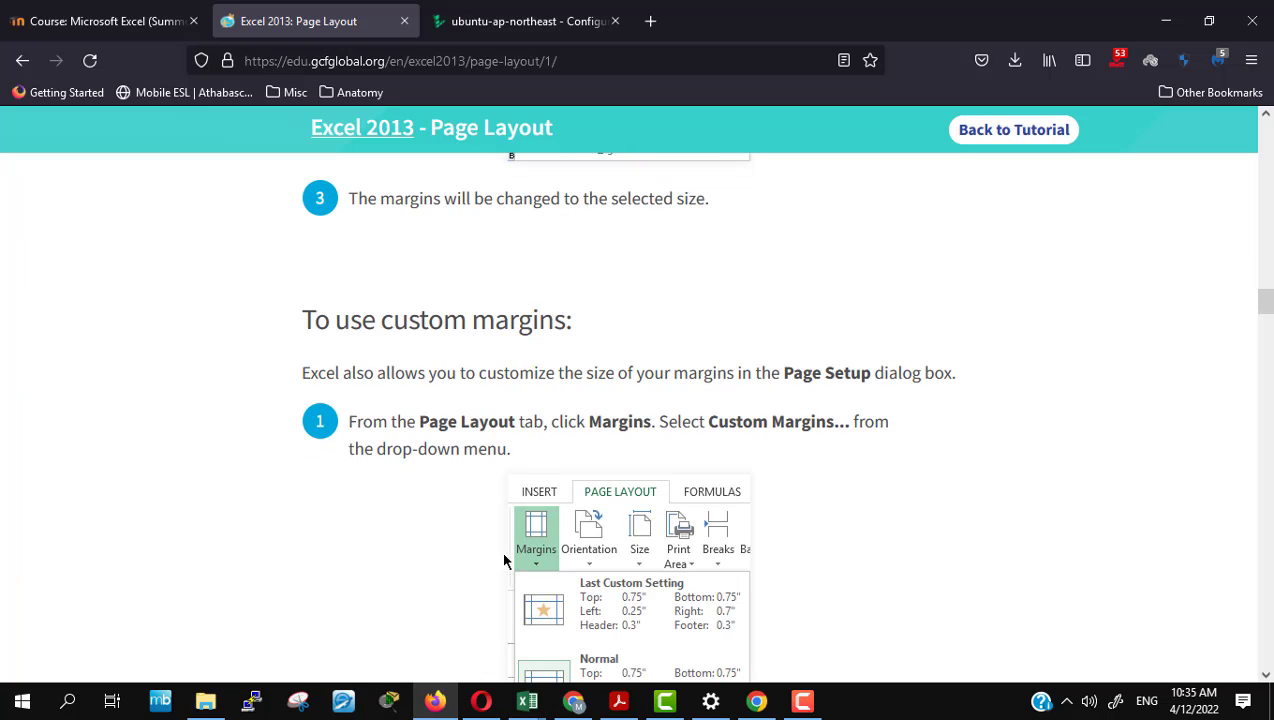
scroll(504, 561, "down", 1)
scroll(504, 561, "down", 3)
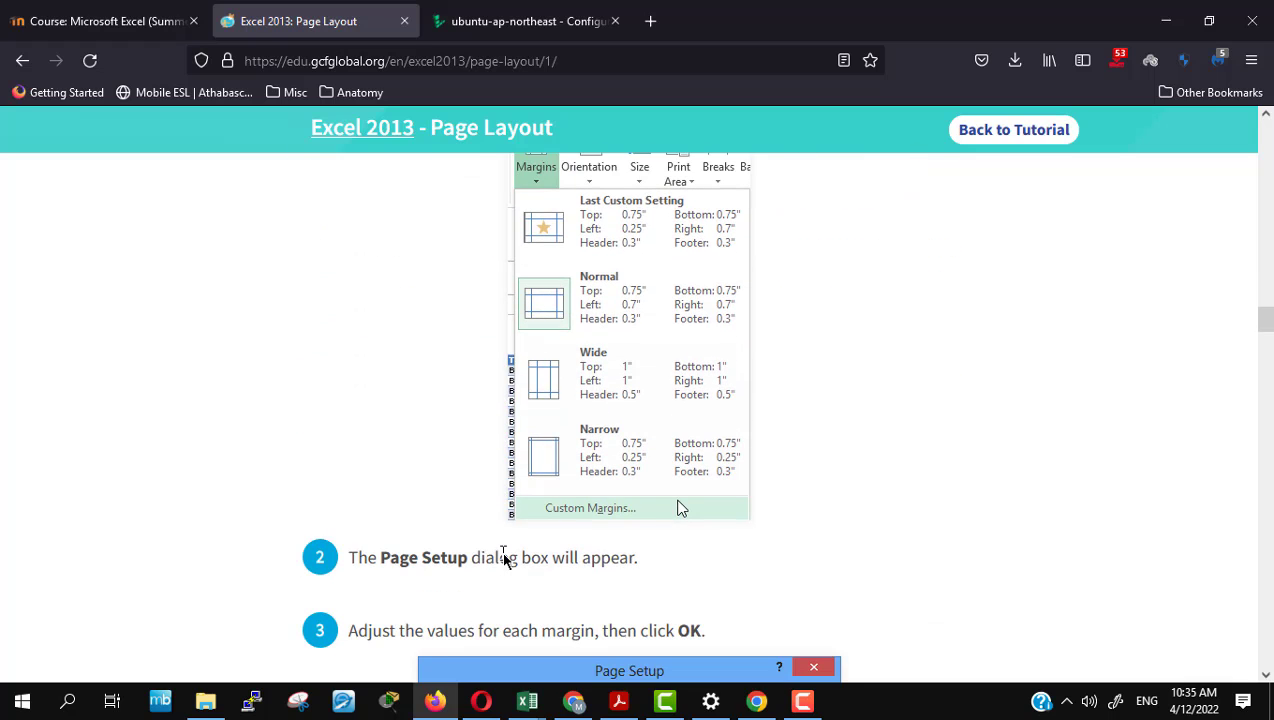
mouse_move(527, 700)
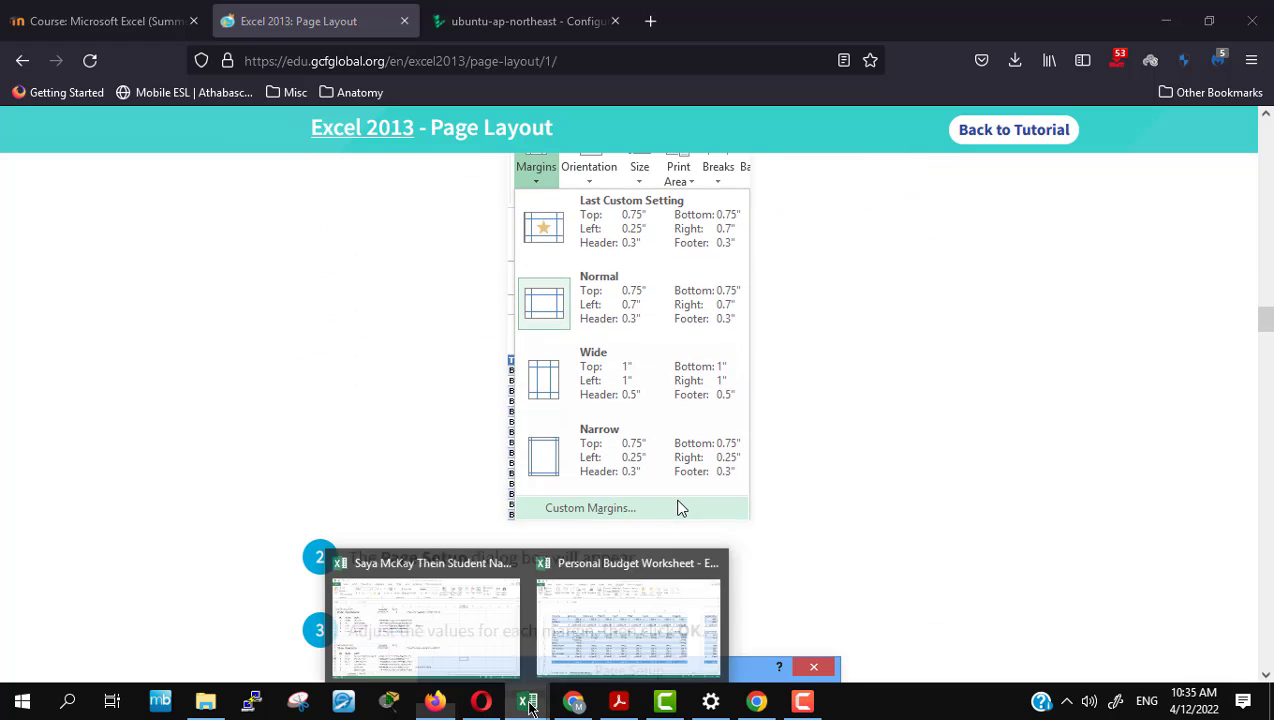
left_click(553, 628)
Step: Review Custom Margins: 0.75 top/bottom, 0.25 left/right, 0.3 header/footer, and confirm with OK
left_click(145, 95)
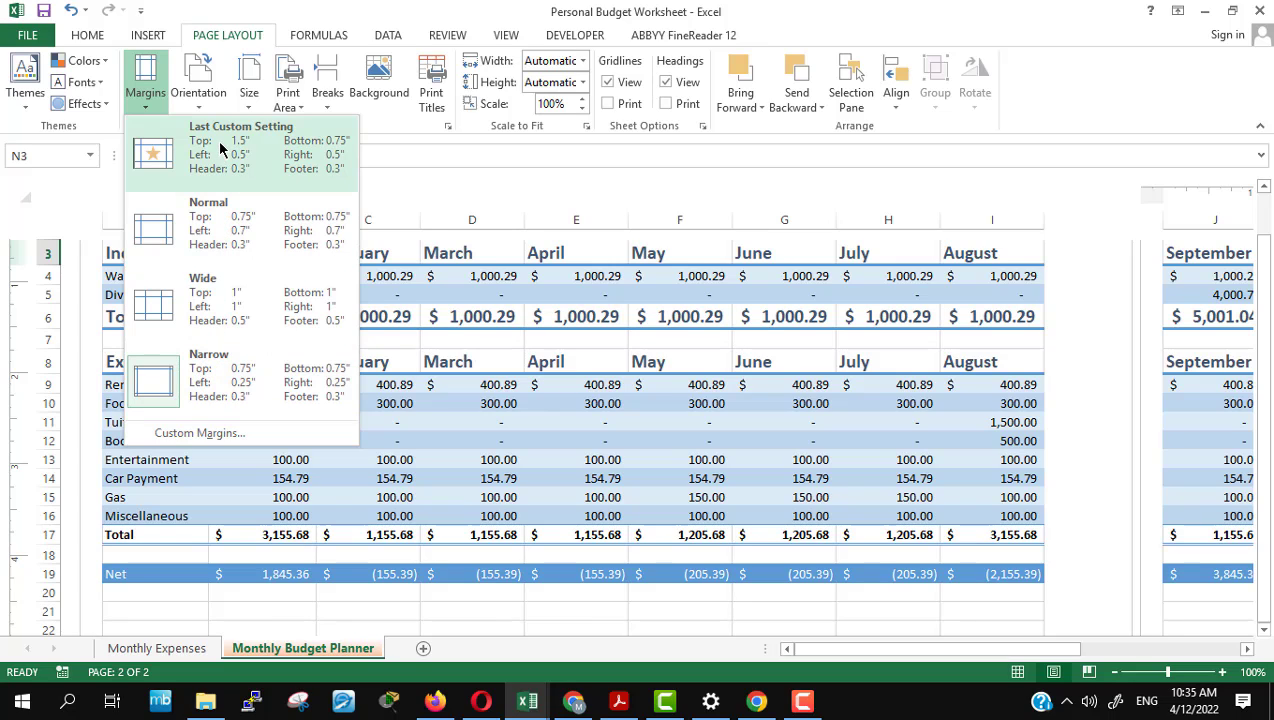
left_click(208, 436)
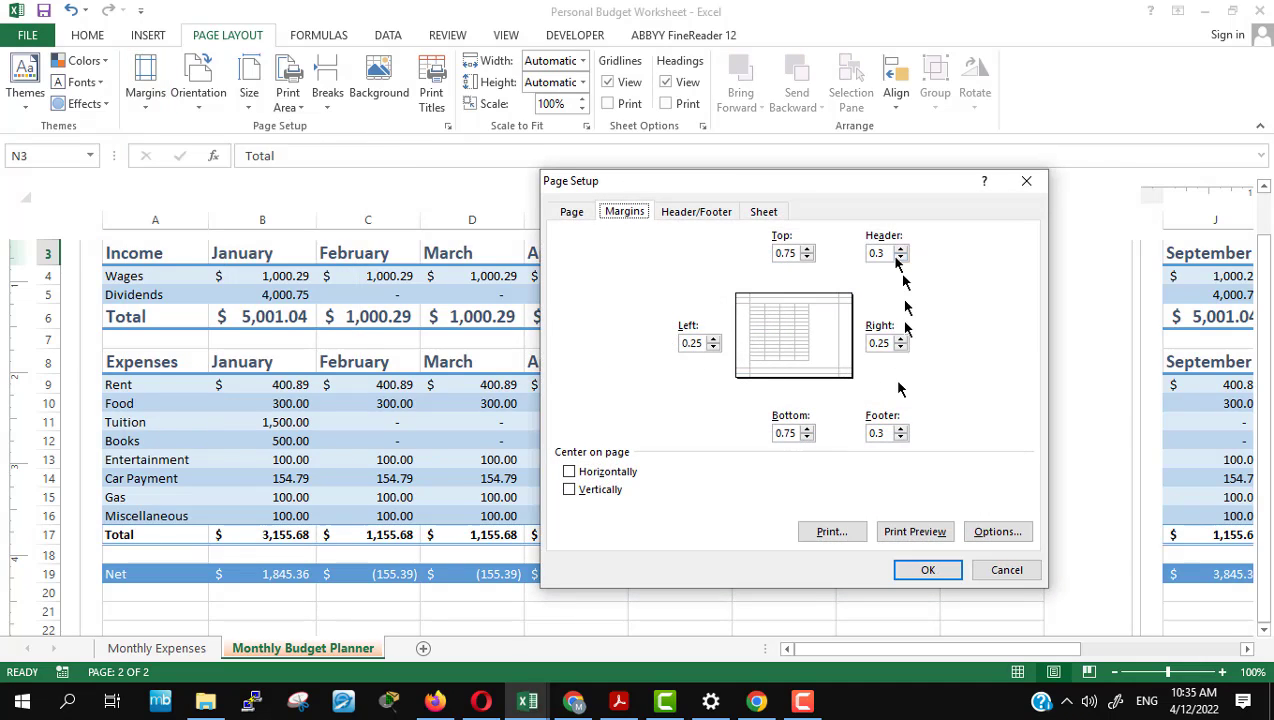
left_click(913, 572)
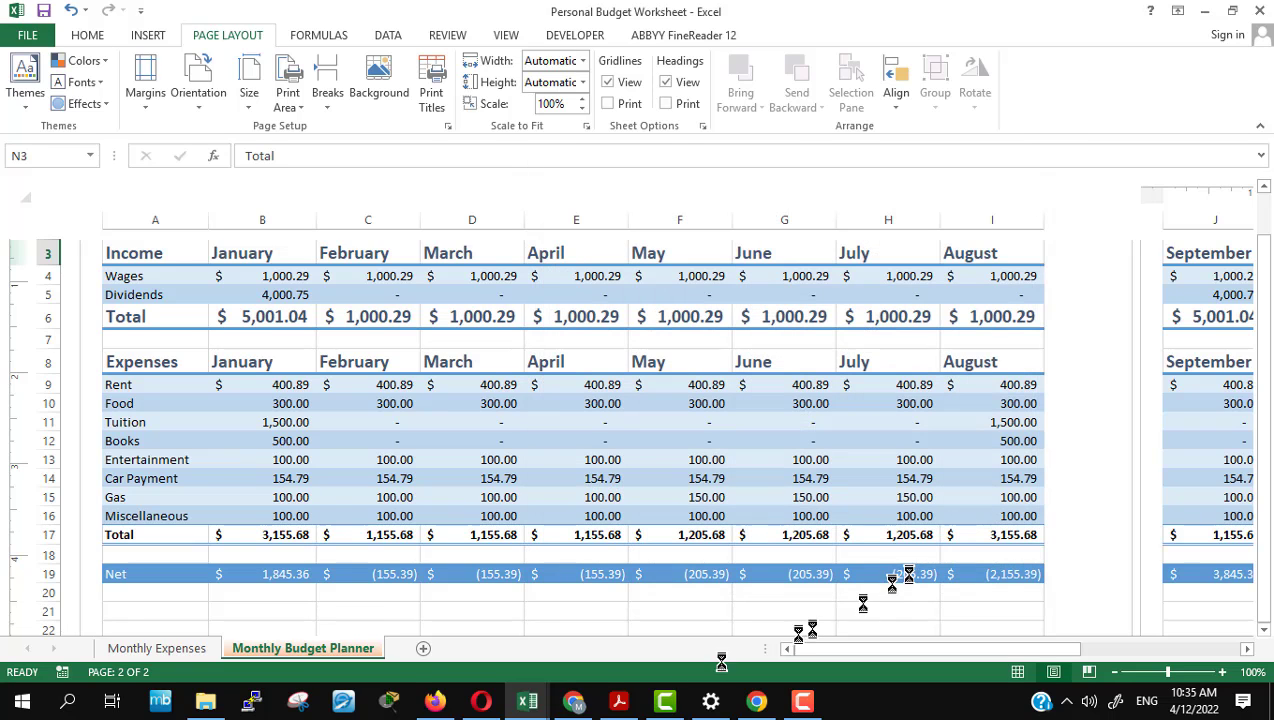
left_click(430, 702)
Step: Scroll the tutorial down, then back up to the intro video and practice workbook link
scroll(648, 452, "down", 3)
scroll(648, 452, "down", 5)
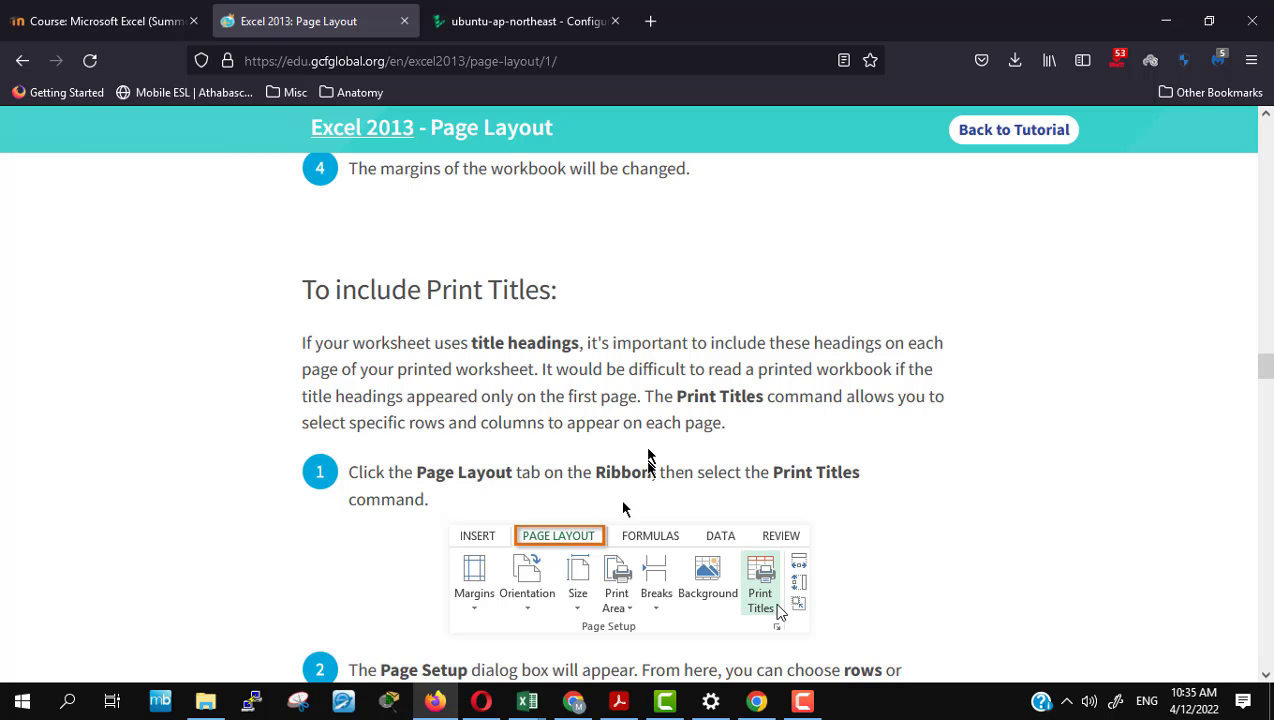
scroll(585, 501, "down", 3)
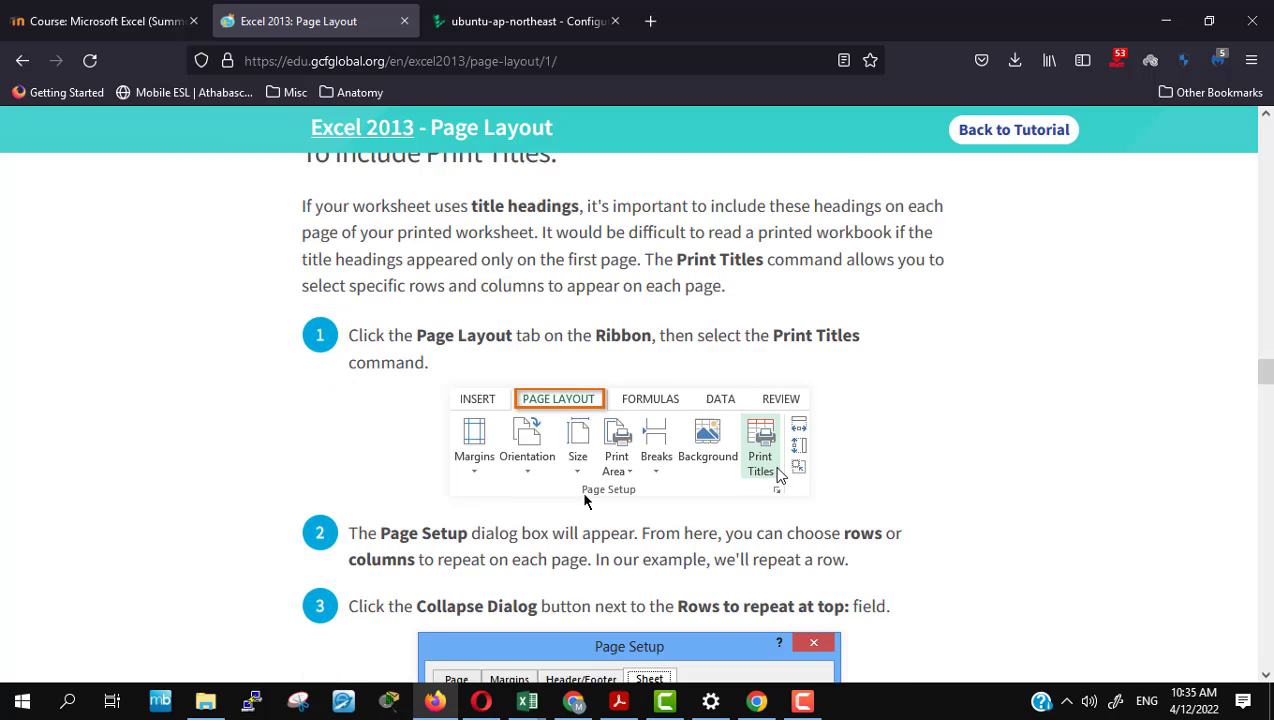
scroll(585, 501, "down", 2)
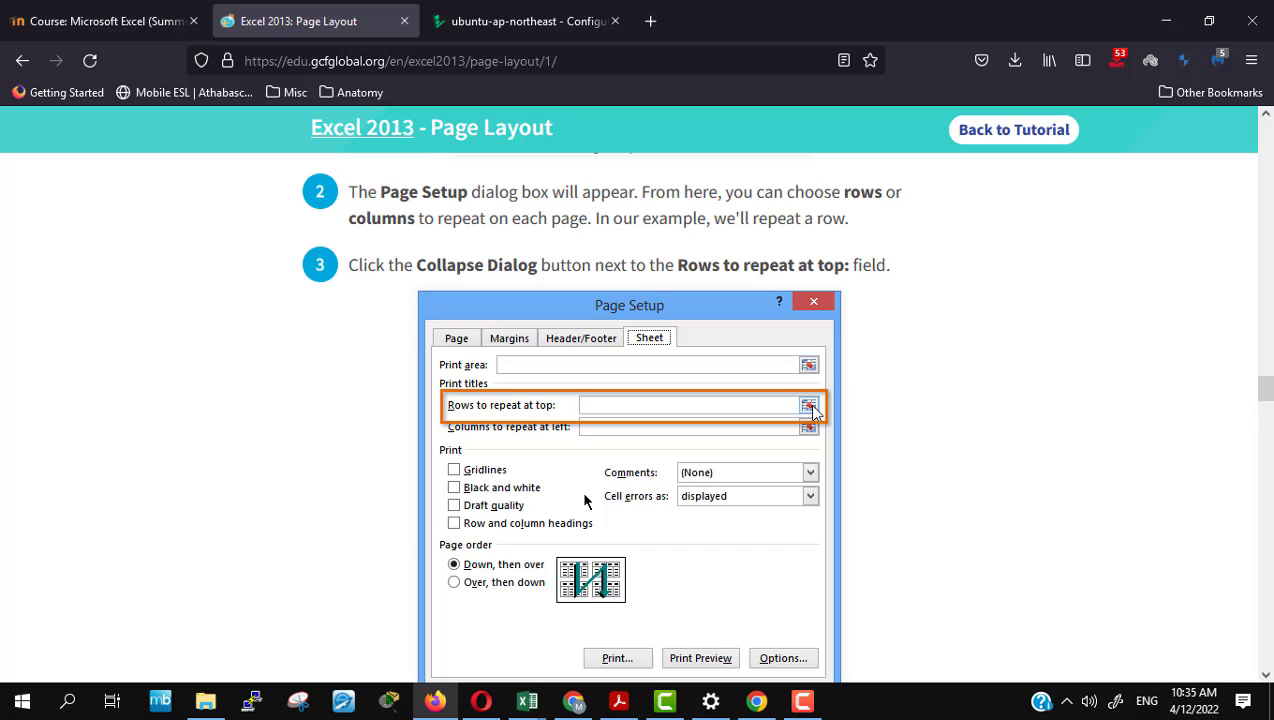
scroll(585, 501, "down", 4)
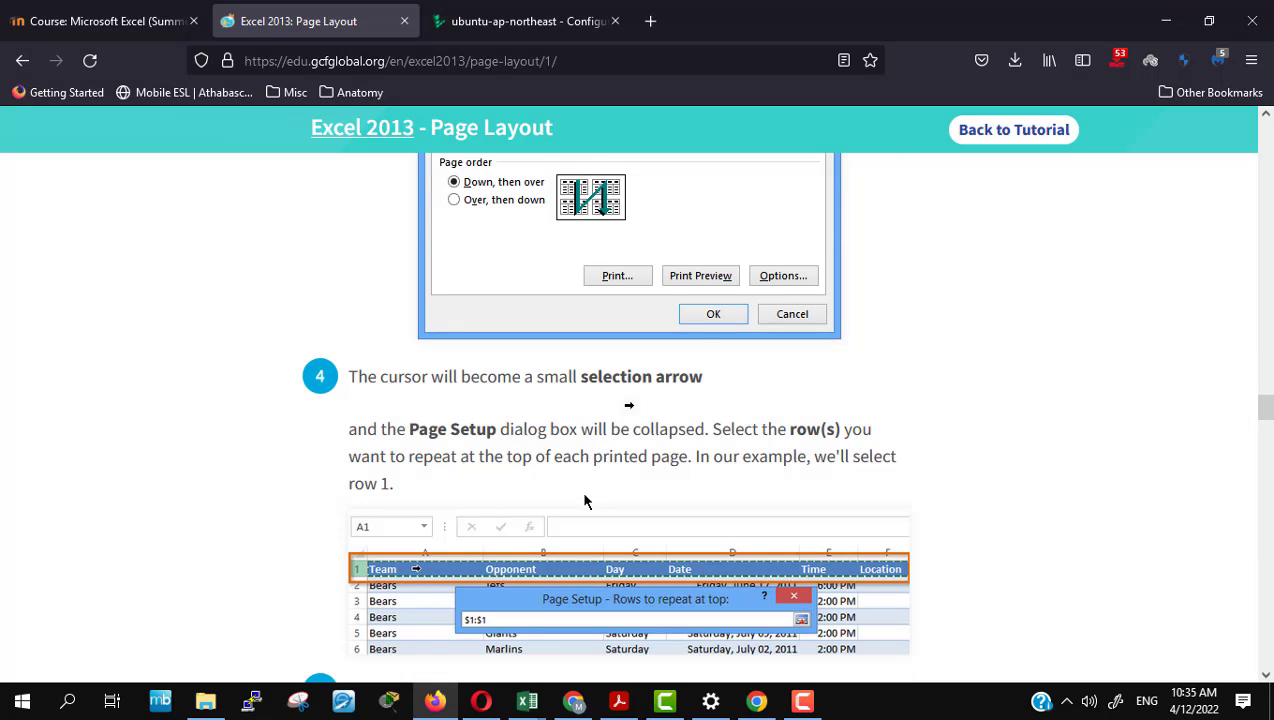
scroll(585, 501, "up", 4)
scroll(585, 501, "up", 5)
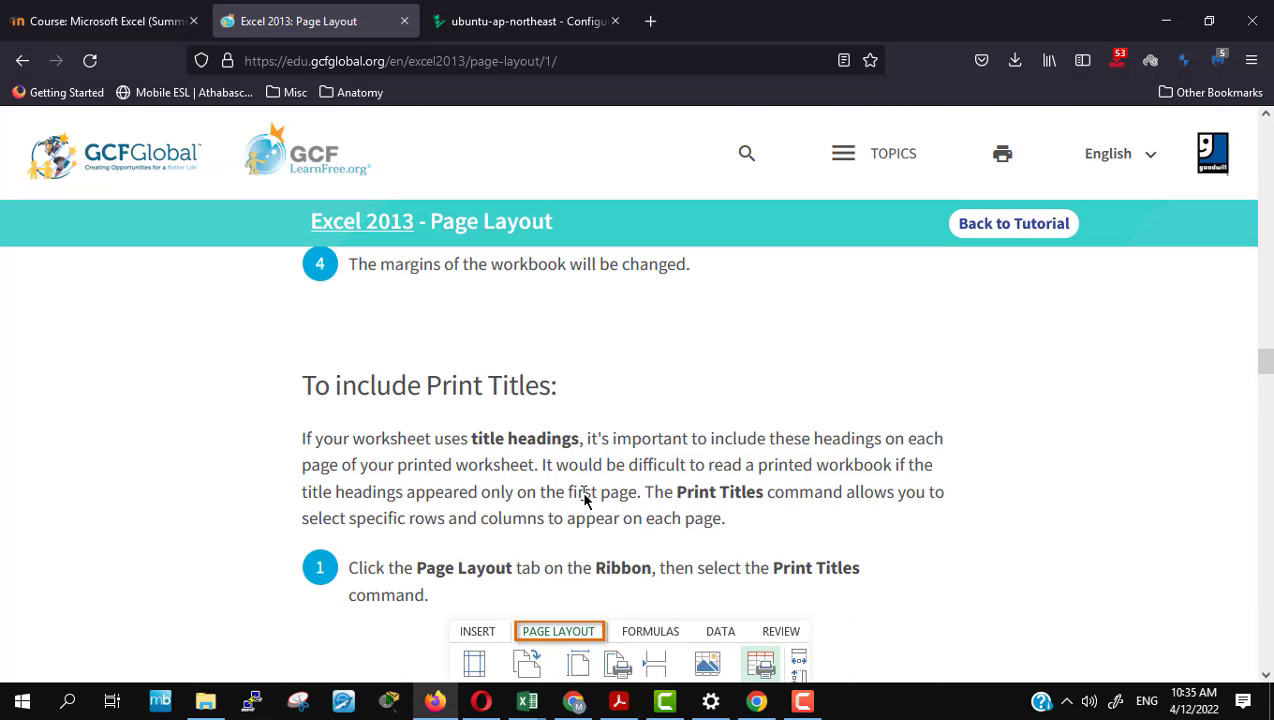
scroll(585, 501, "up", 5)
scroll(579, 492, "up", 4)
scroll(579, 494, "up", 5)
scroll(579, 494, "up", 5)
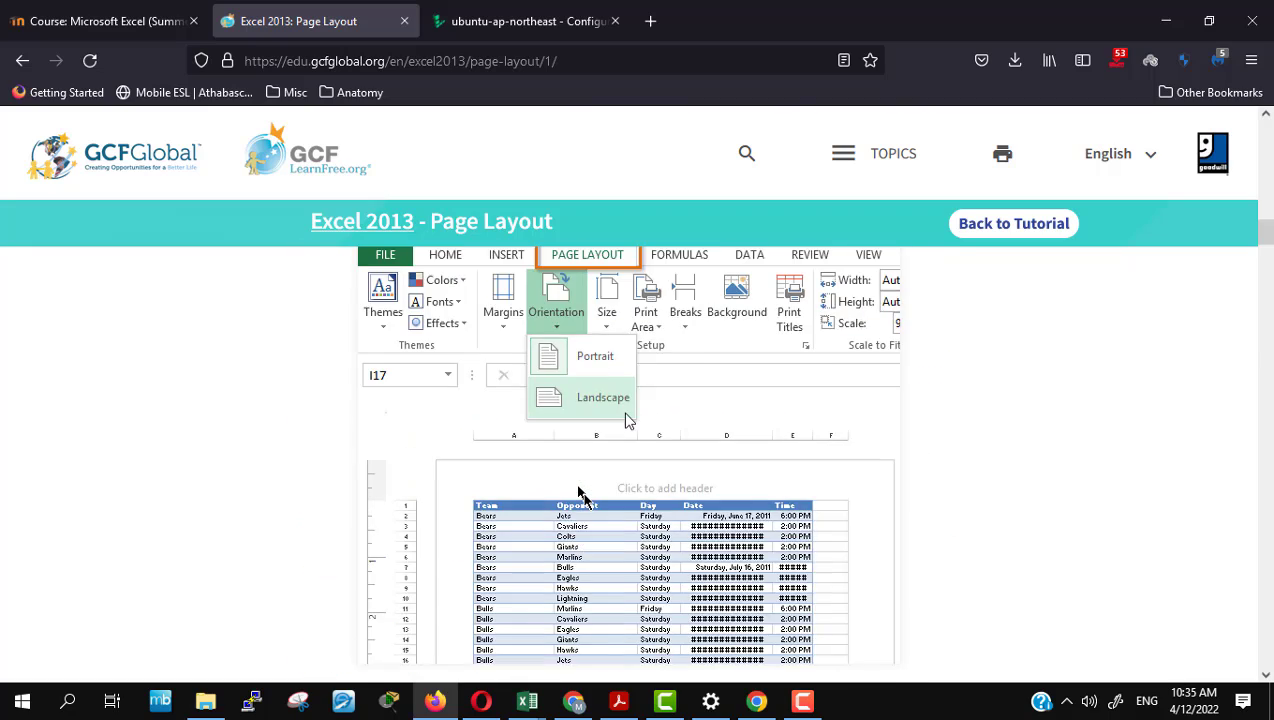
scroll(579, 494, "up", 5)
scroll(579, 494, "up", 4)
scroll(580, 494, "up", 5)
Step: Open the downloaded Excel2013_PageLayout_Practice.xlsx from the Firefox downloads panel
scroll(582, 500, "up", 3)
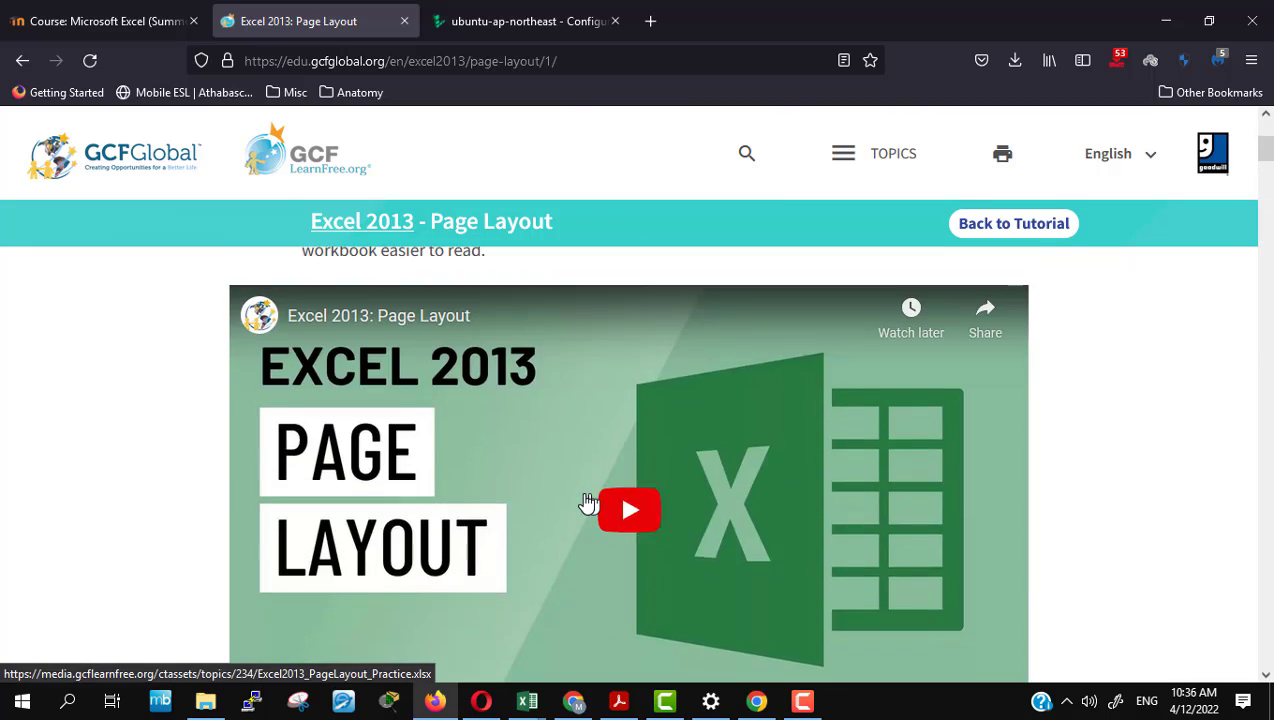
scroll(582, 500, "down", 4)
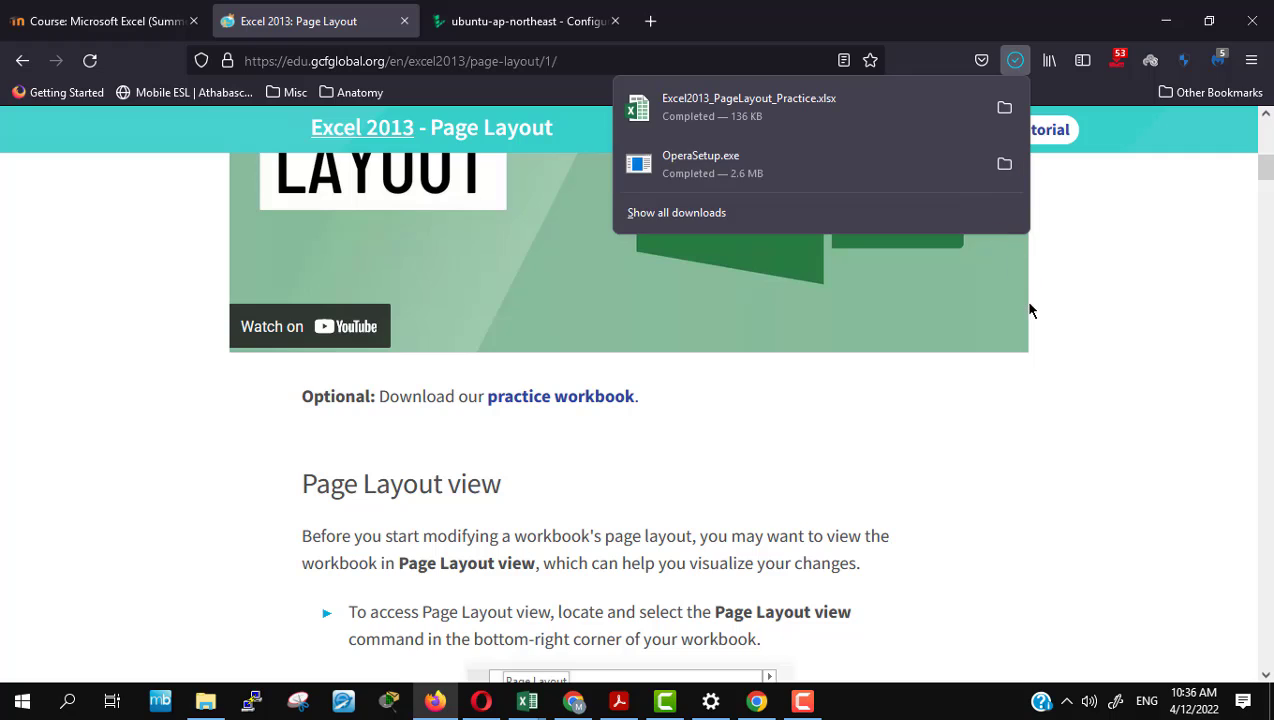
left_click(872, 103)
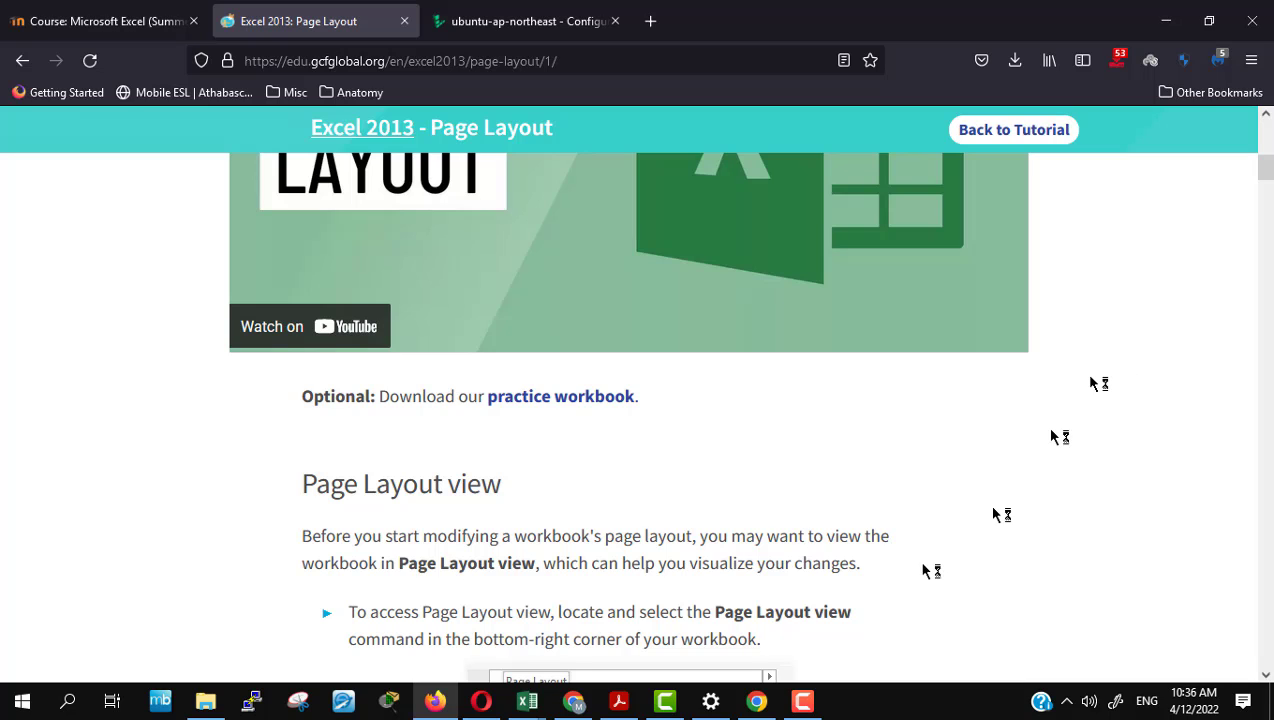
Step: Scroll the tutorial down to the 'To include Print Titles' instructions
scroll(1000, 500, "down", 4)
scroll(1067, 463, "down", 4)
scroll(1067, 463, "down", 8)
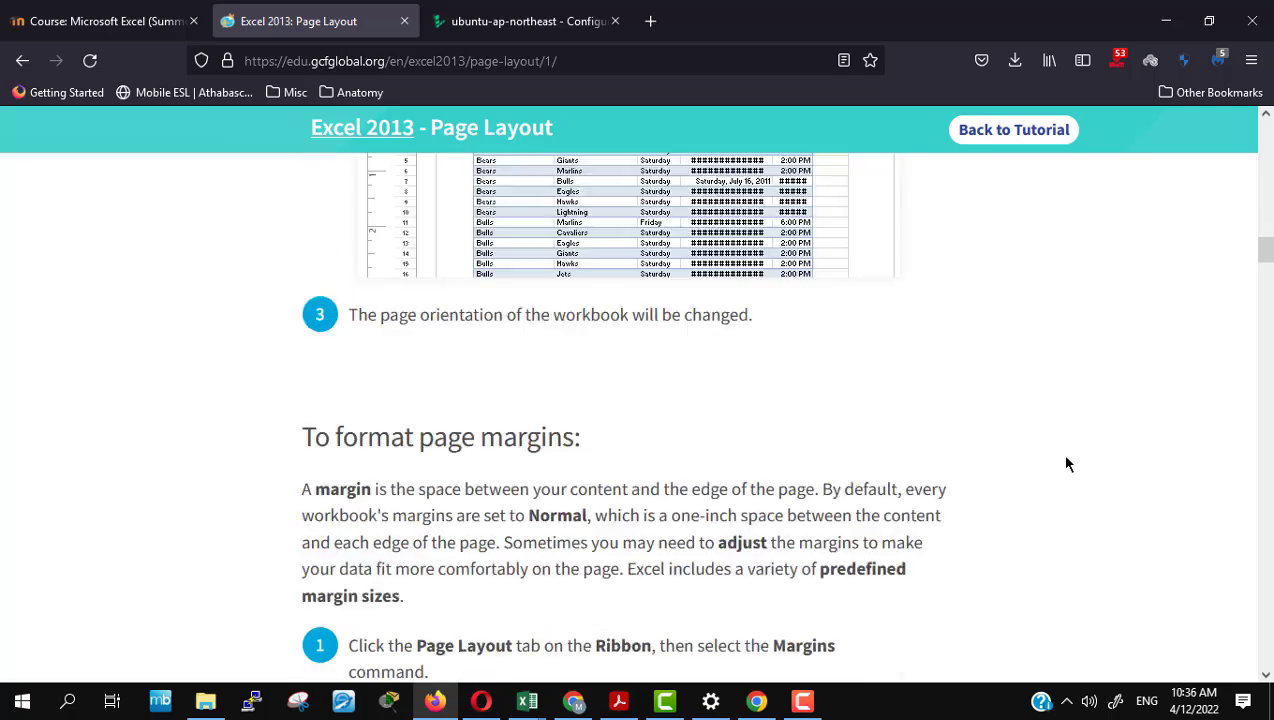
scroll(1067, 463, "down", 5)
scroll(1067, 463, "down", 5)
scroll(1067, 463, "down", 5)
scroll(1067, 463, "down", 5)
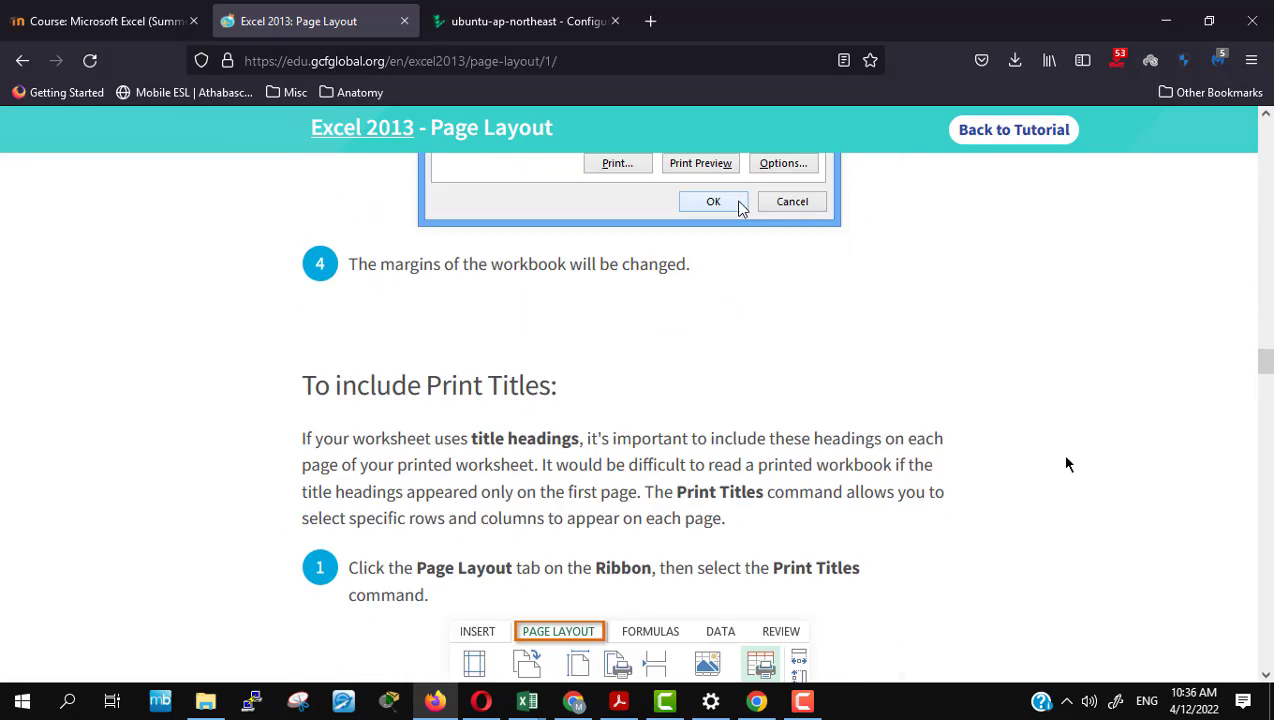
scroll(1067, 463, "down", 4)
scroll(1067, 463, "up", 4)
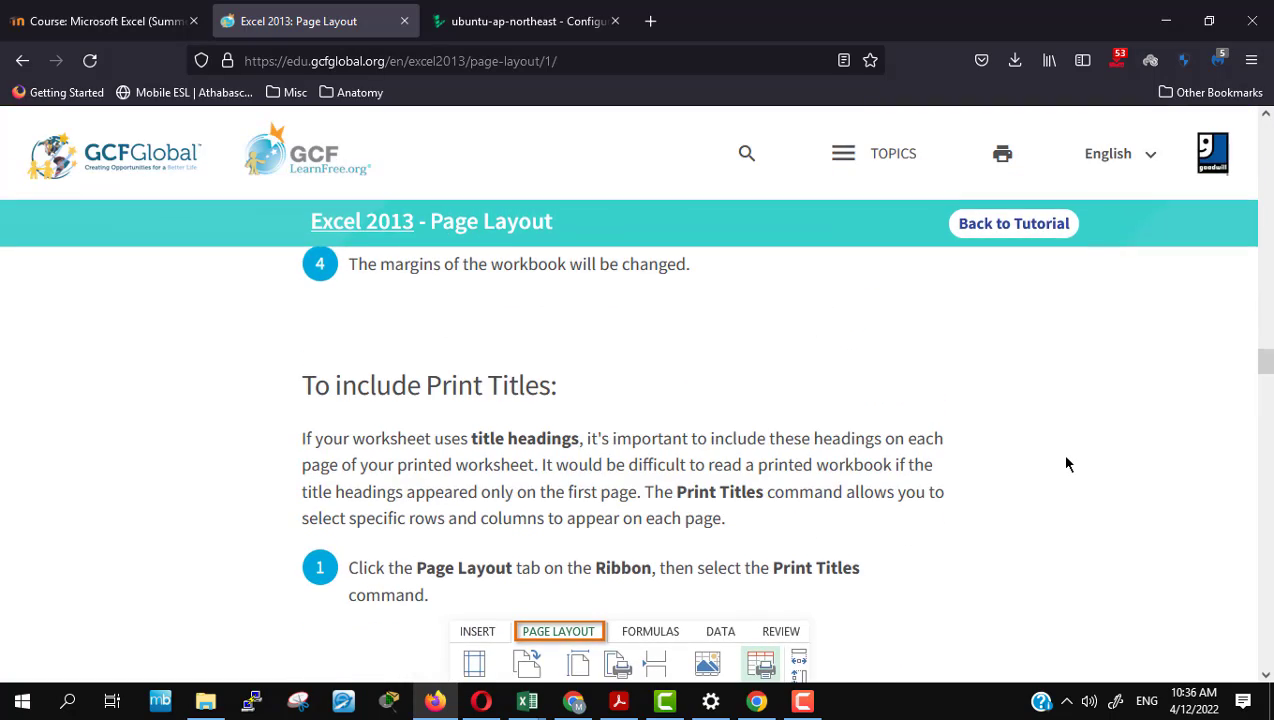
scroll(1067, 463, "down", 1)
scroll(1067, 463, "down", 1)
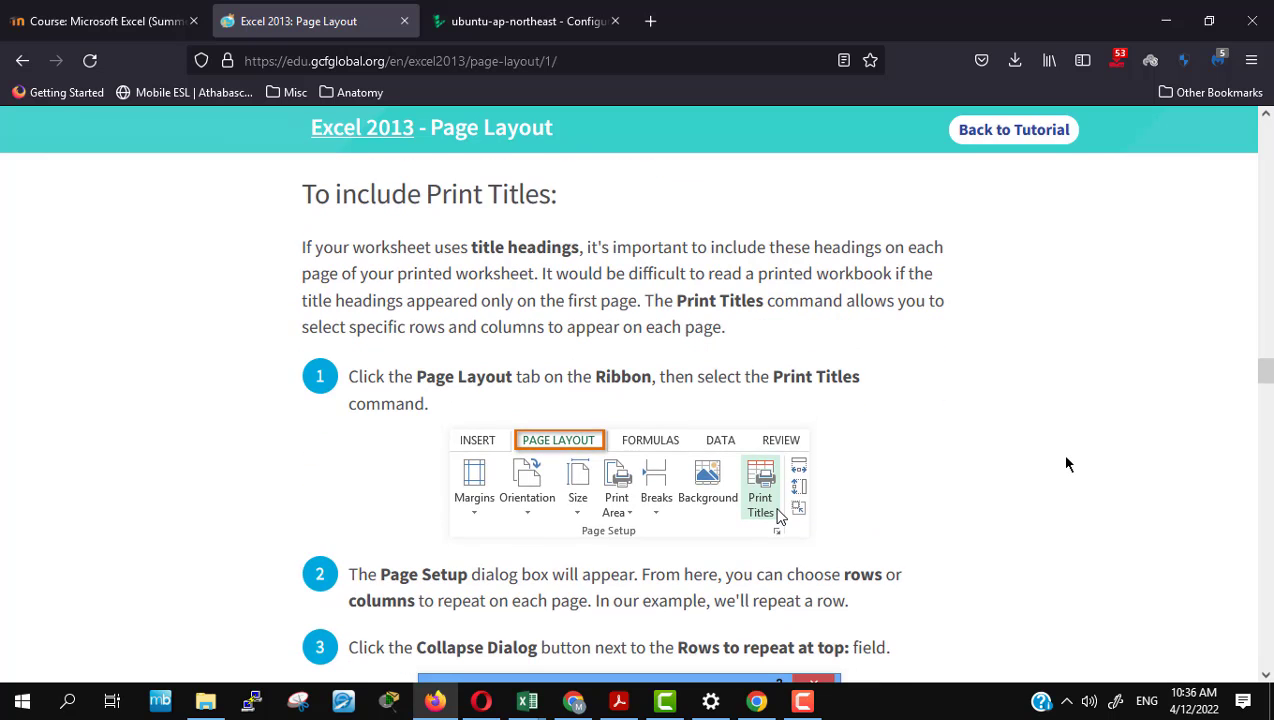
left_click(523, 703)
Step: Enable editing on the practice workbook and scroll its Schedule sheet through row 99 and back up
left_click(819, 602)
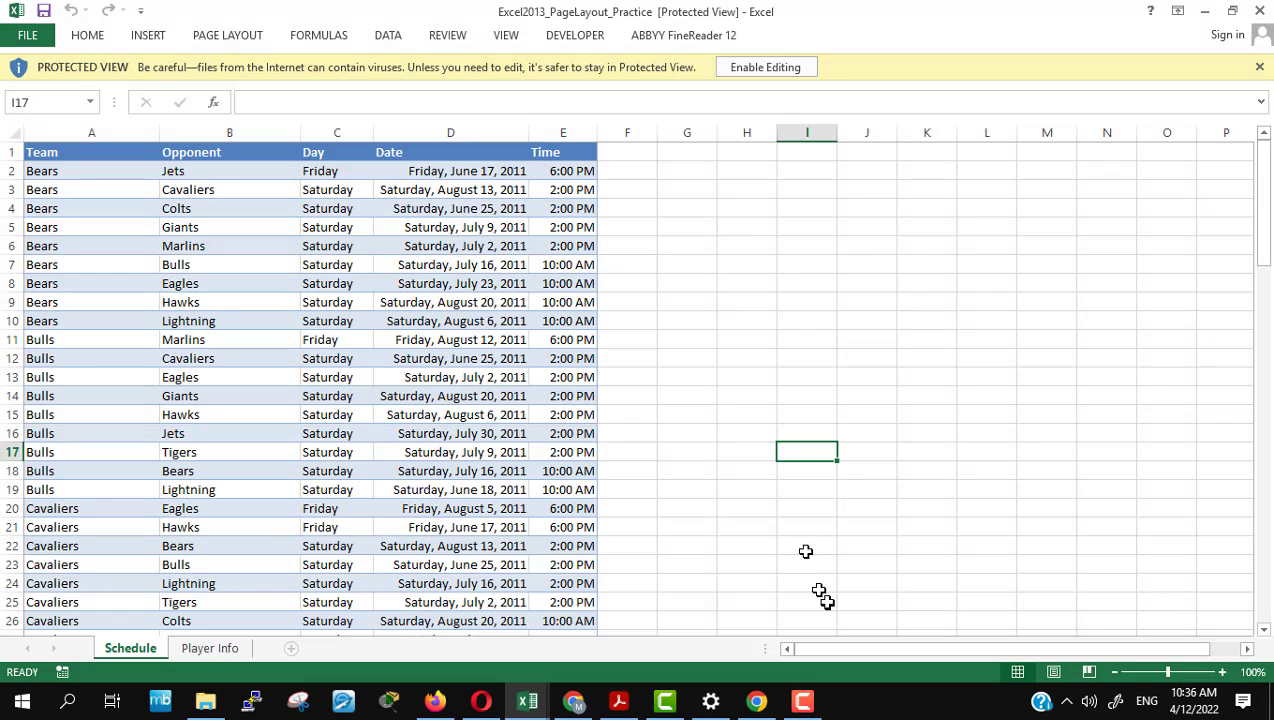
left_click(762, 67)
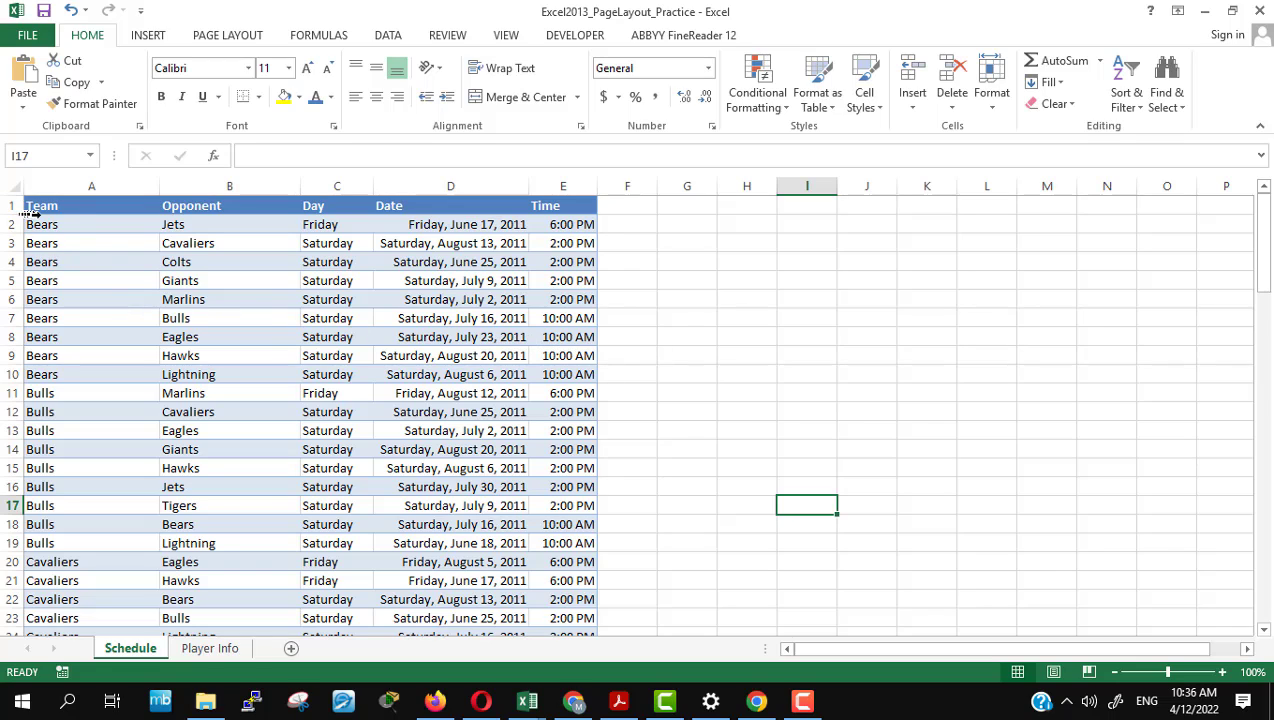
scroll(390, 320, "down", 4)
scroll(395, 320, "down", 6)
scroll(397, 319, "down", 5)
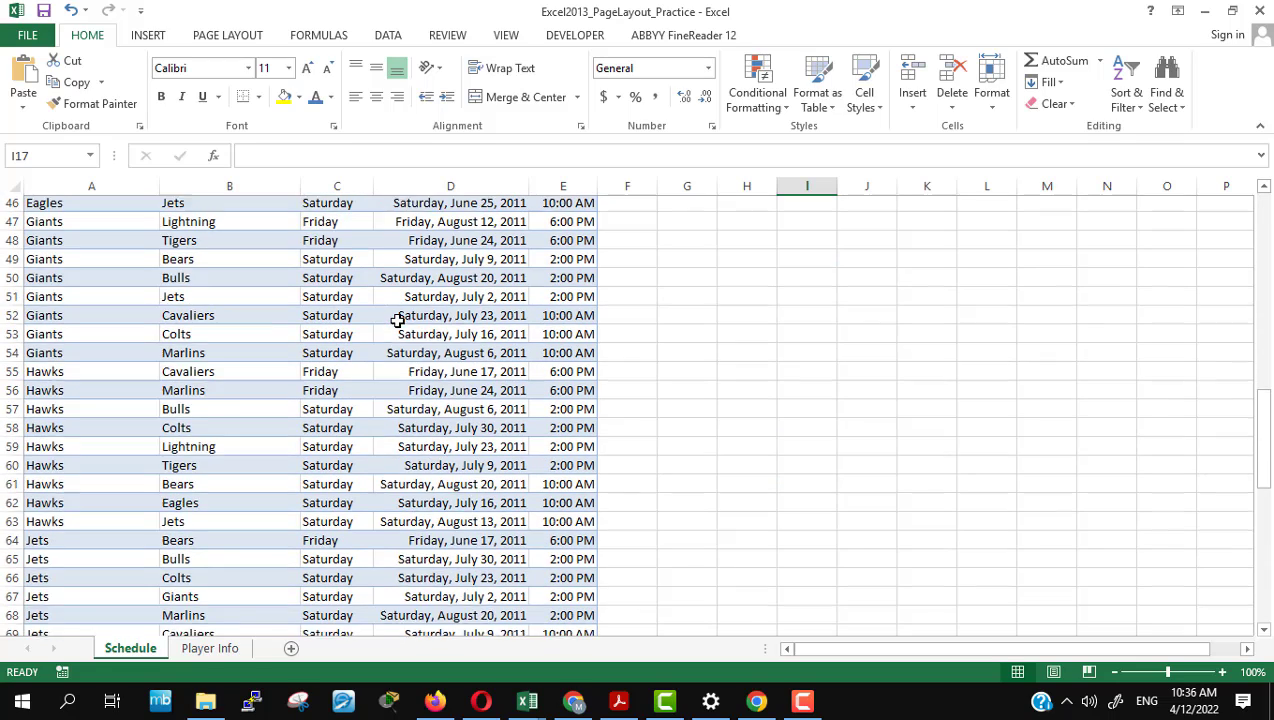
scroll(397, 319, "down", 8)
scroll(397, 319, "down", 8)
scroll(397, 319, "up", 3)
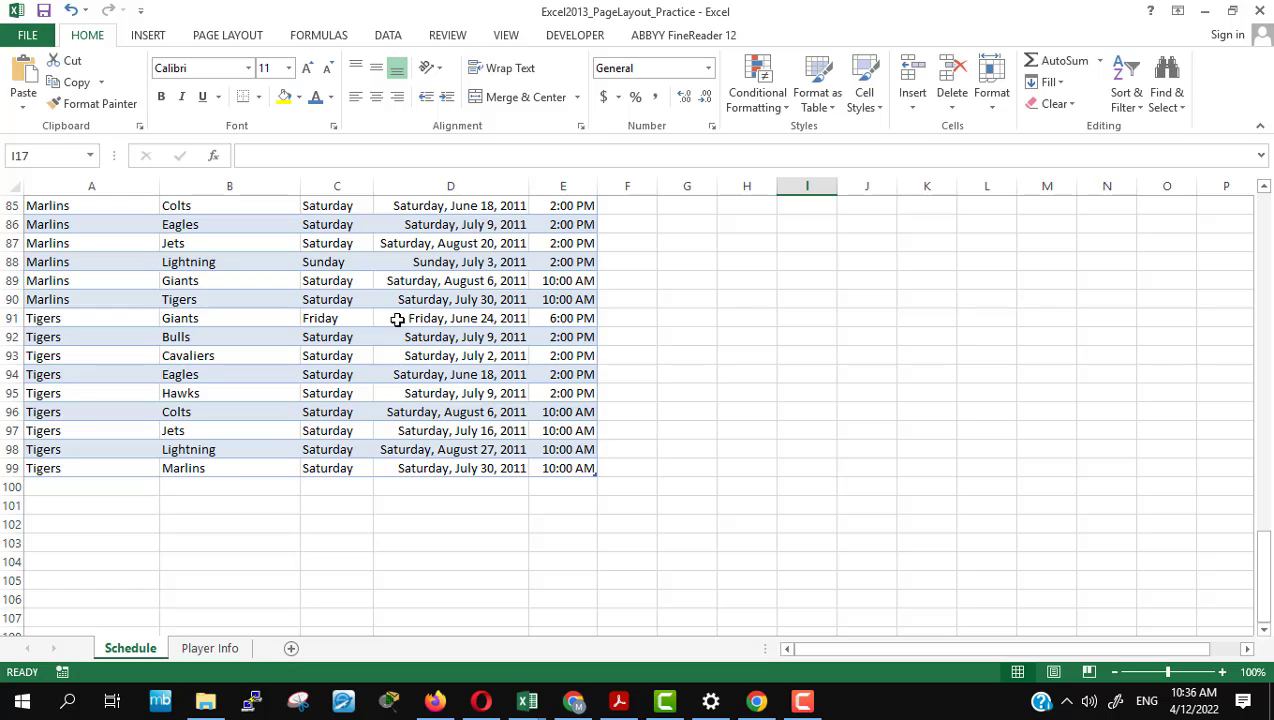
scroll(397, 319, "up", 5)
scroll(397, 319, "up", 3)
scroll(397, 319, "up", 5)
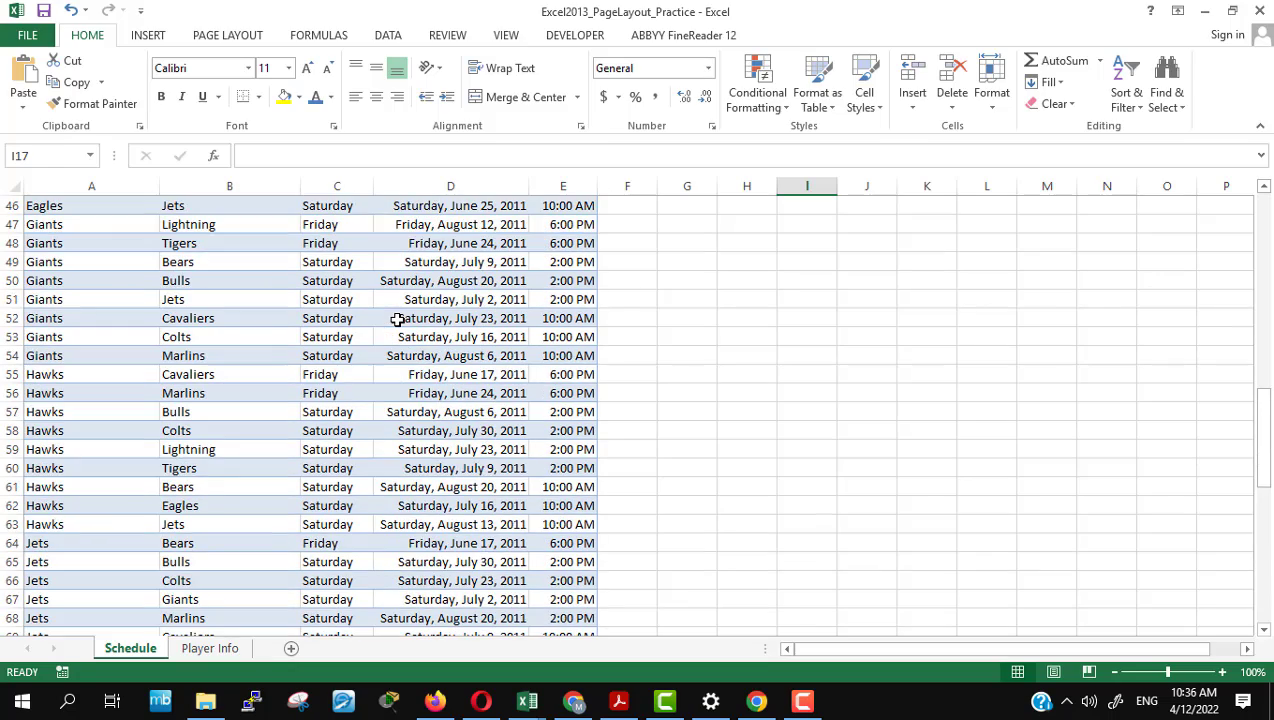
scroll(397, 319, "up", 6)
scroll(397, 319, "up", 5)
scroll(397, 319, "up", 5)
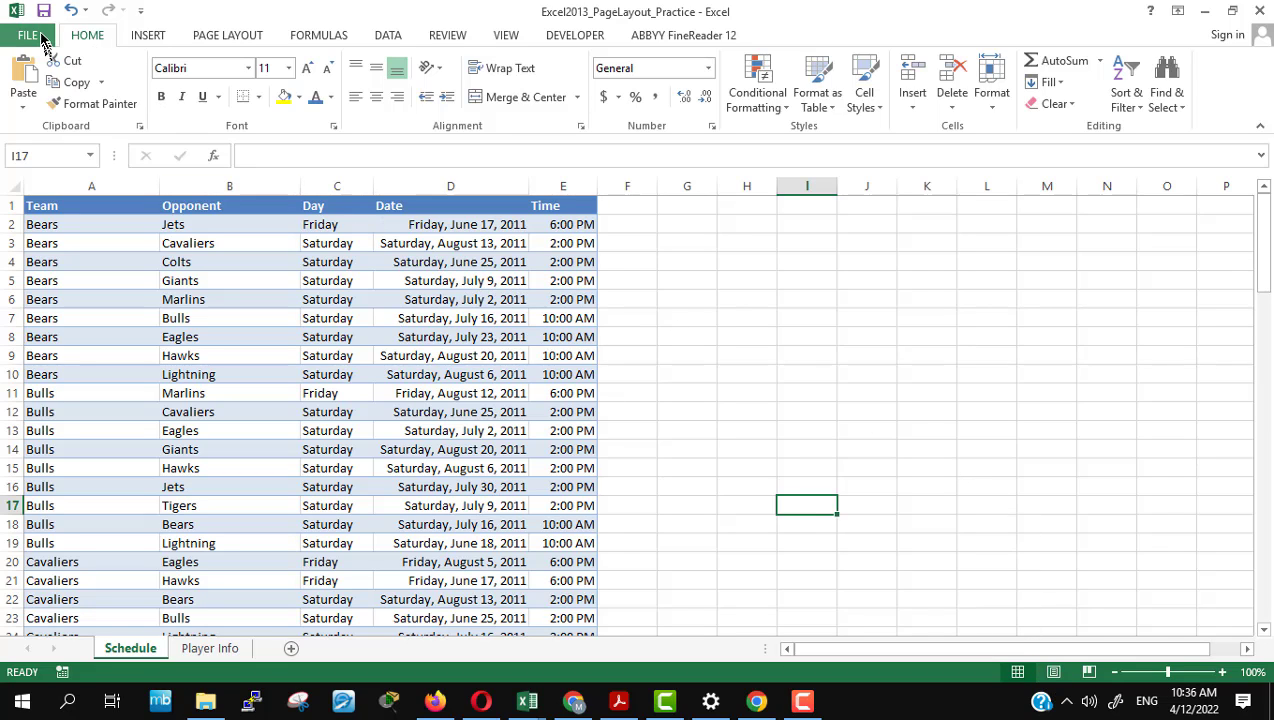
left_click(41, 38)
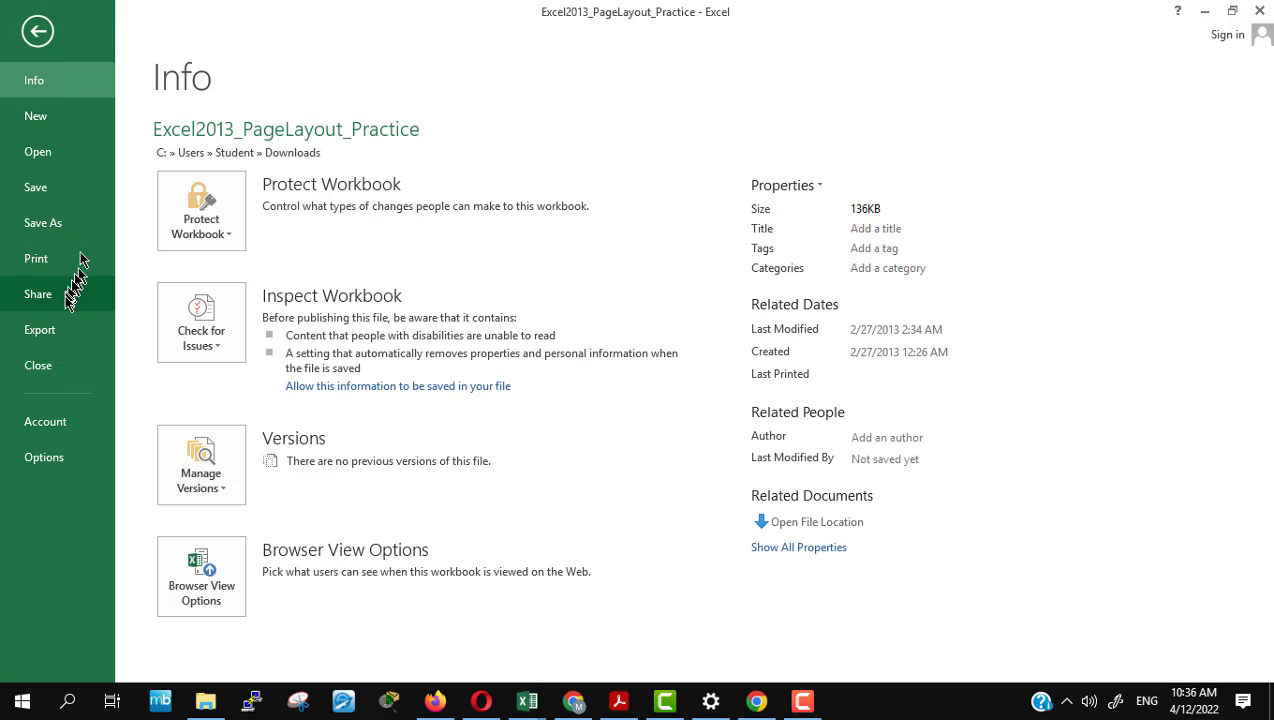
left_click(58, 260)
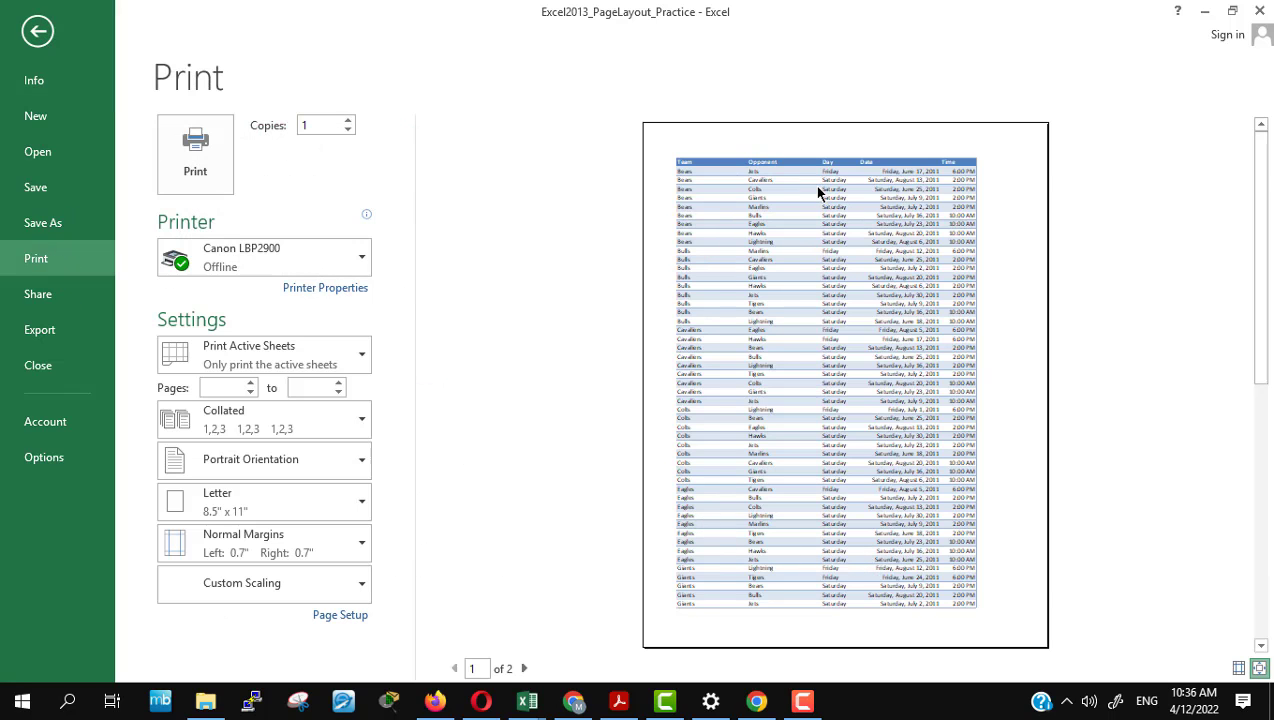
left_click(527, 668)
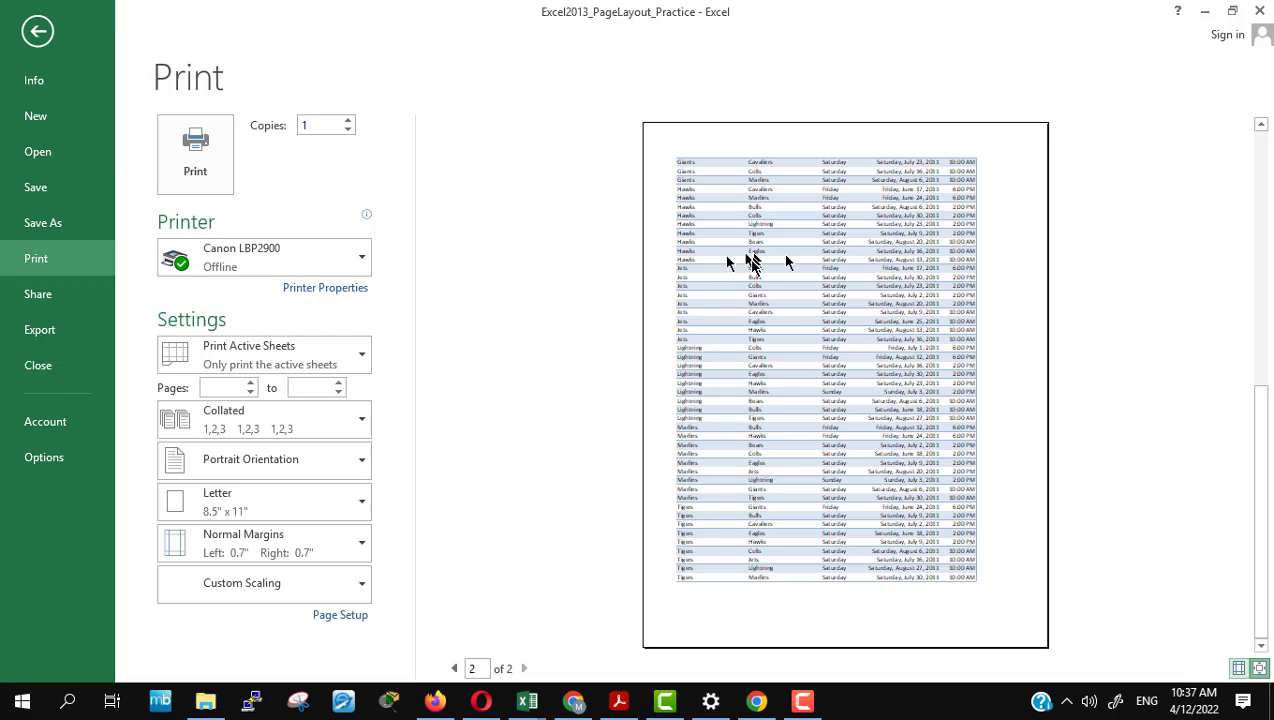
left_click(453, 668)
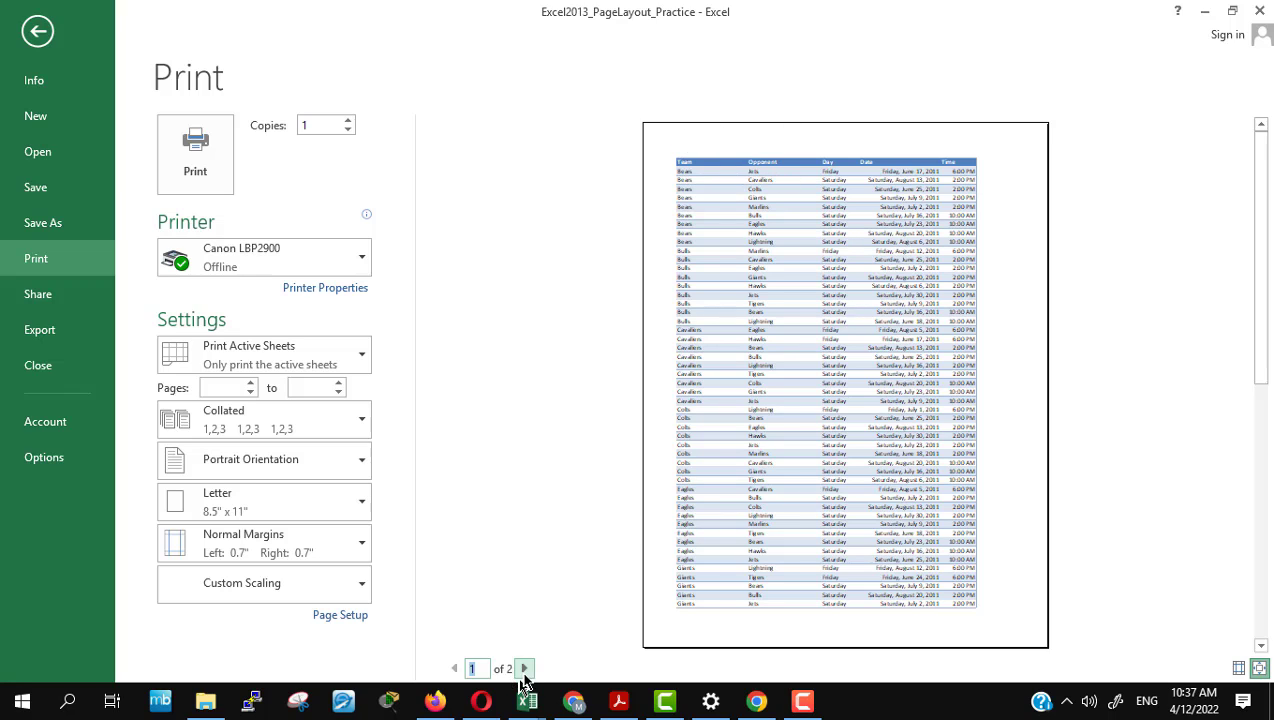
left_click(523, 670)
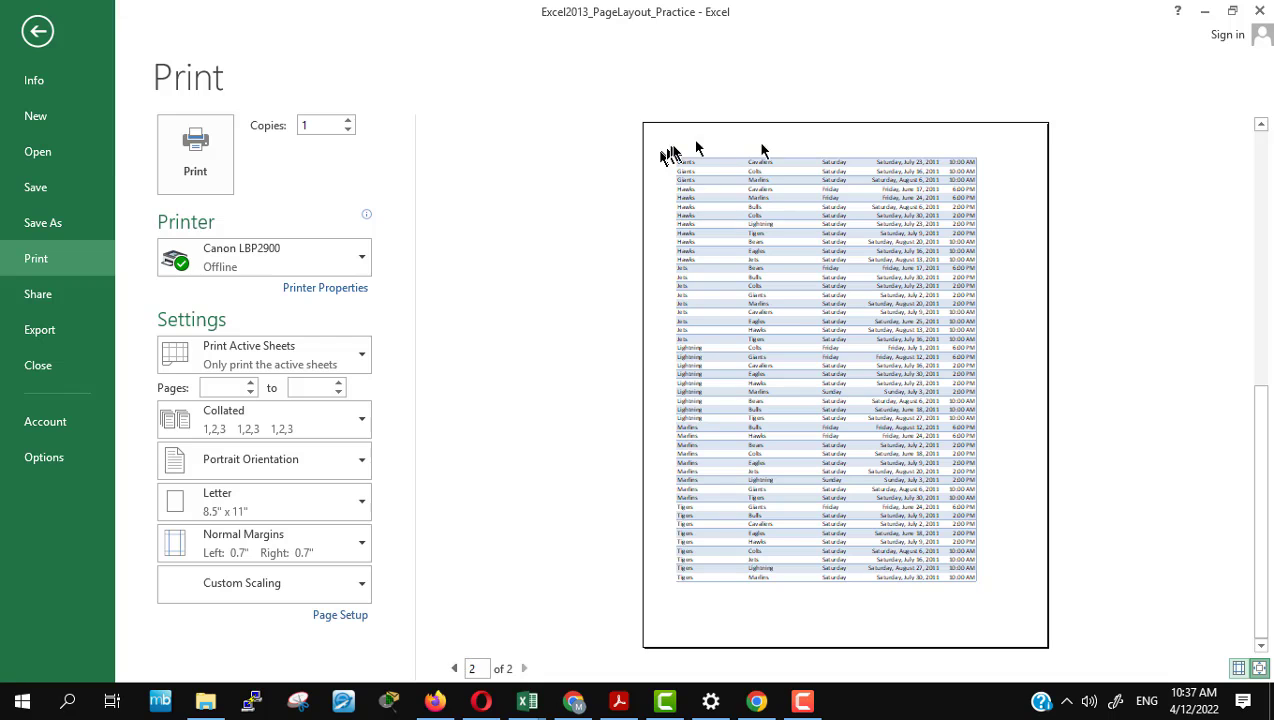
left_click(37, 32)
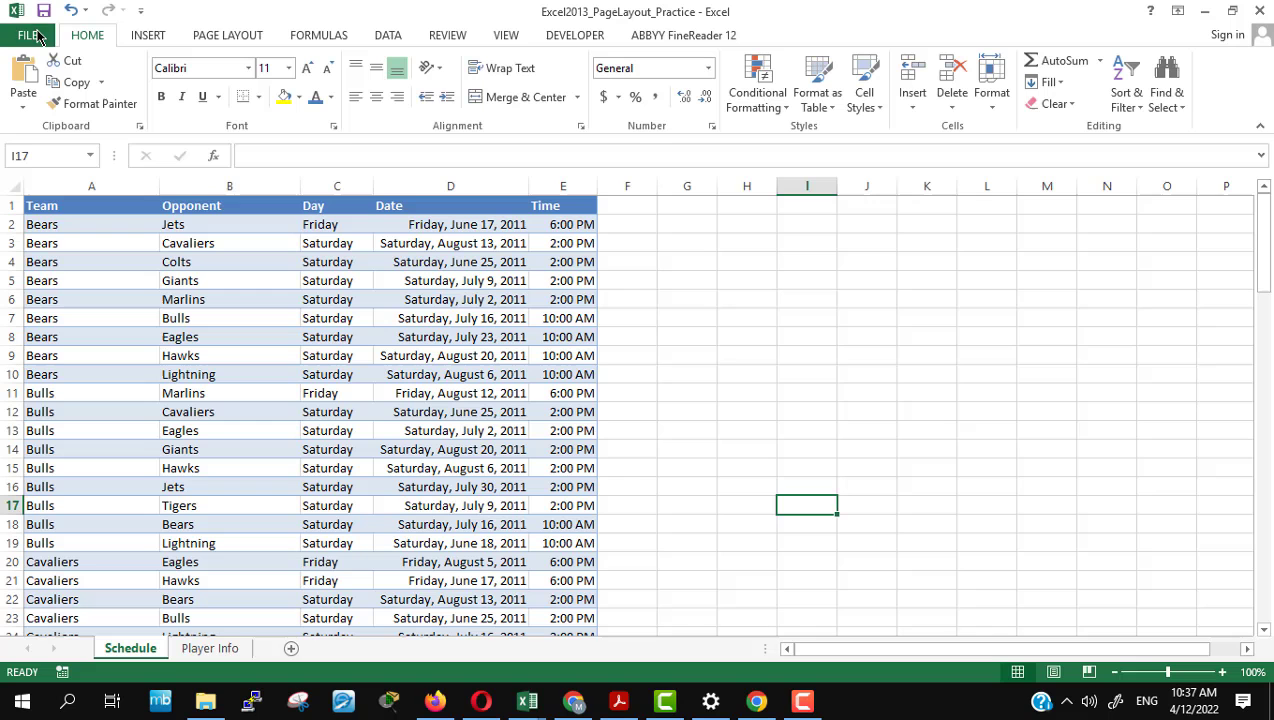
left_click(681, 290)
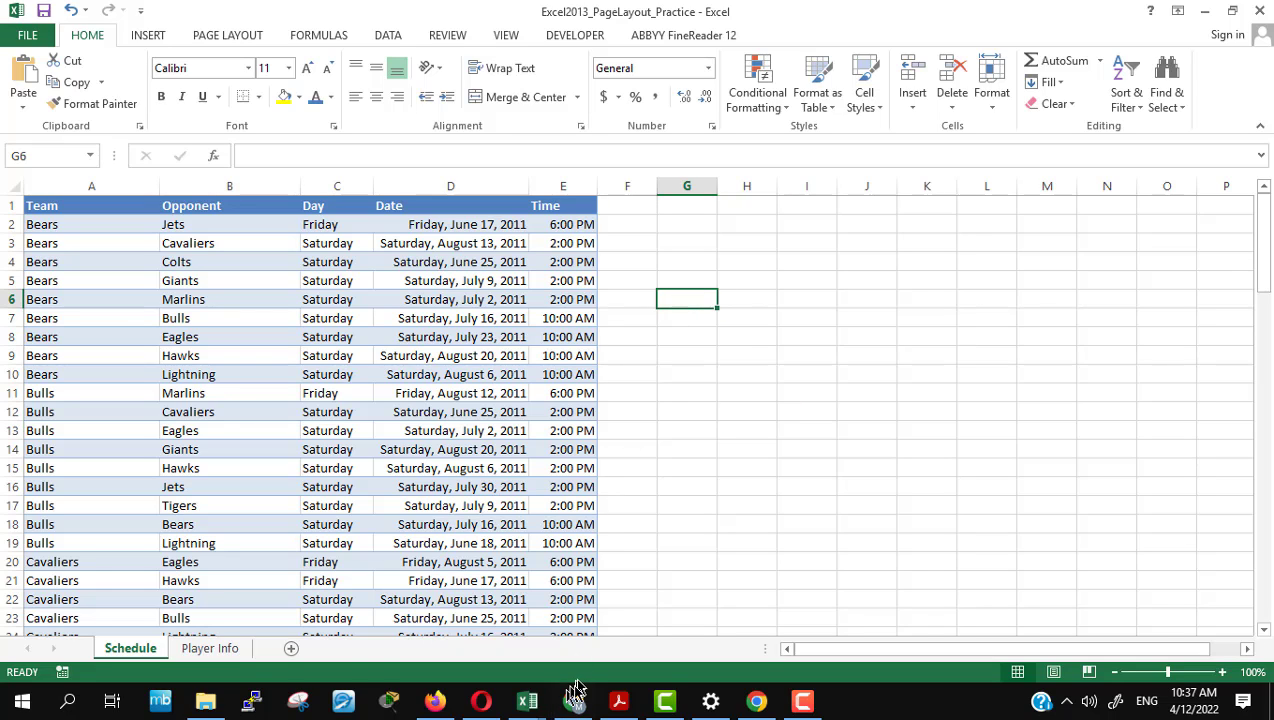
Step: Scroll the GCFGlobal tutorial to step 3's Page Setup screenshot for rows to repeat at top
left_click(437, 703)
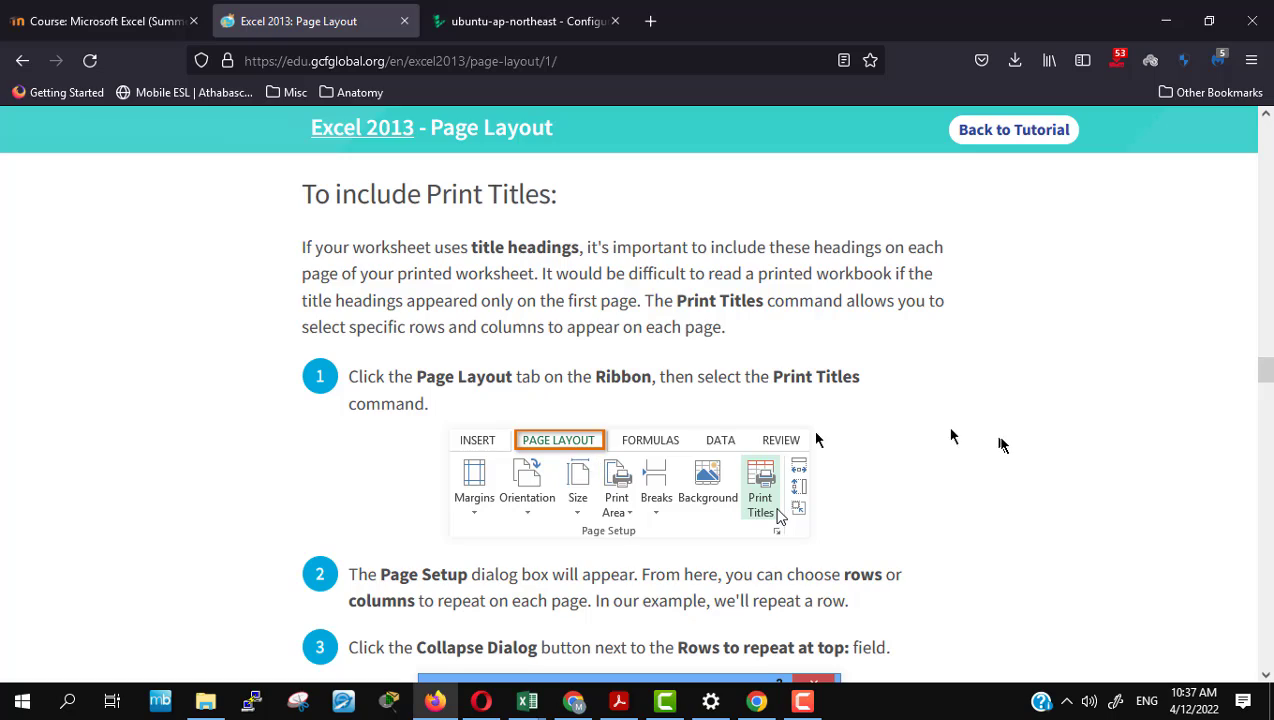
scroll(1001, 444, "down", 3)
scroll(1001, 444, "down", 2)
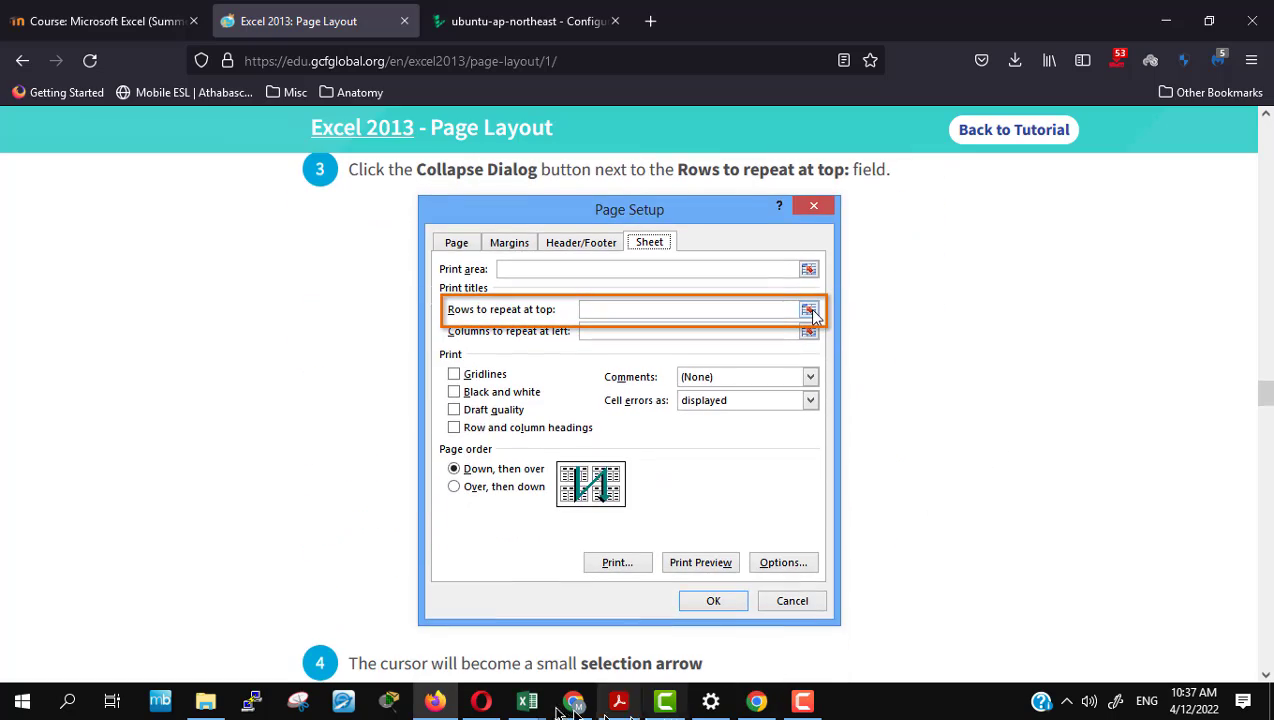
mouse_move(528, 703)
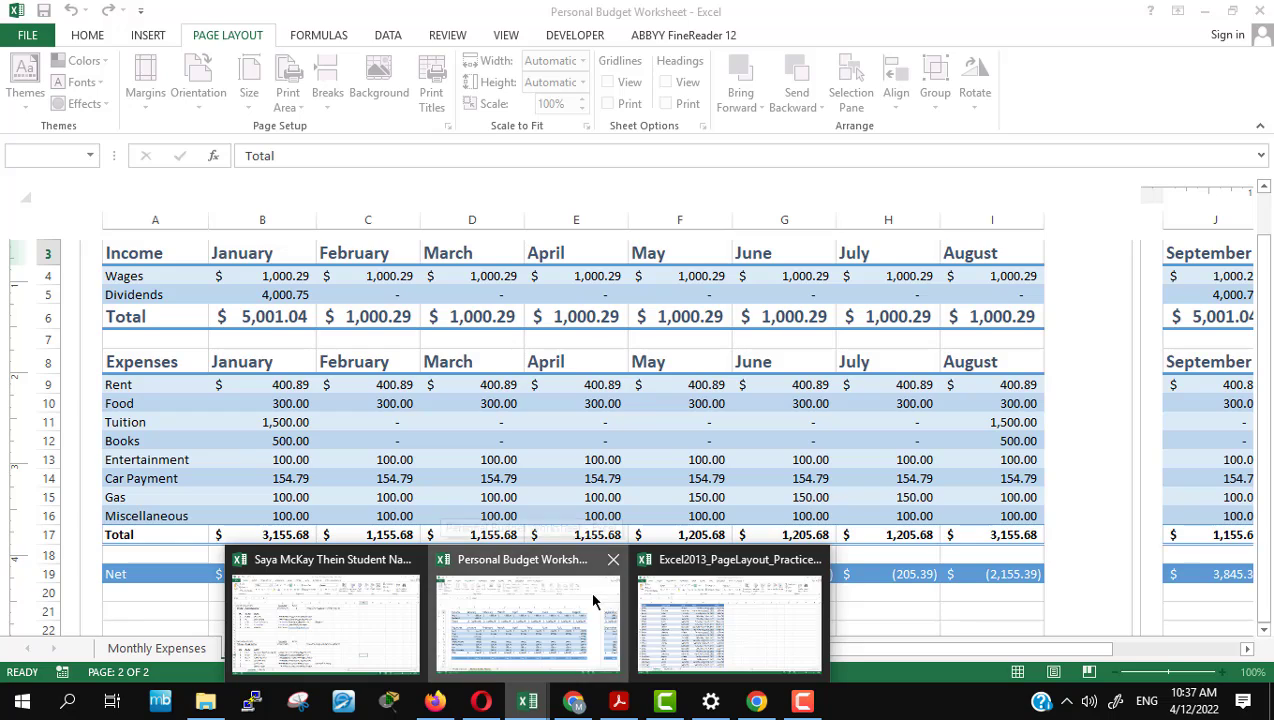
Step: Close the Personal Budget Worksheet workbook, saving its changes
left_click(593, 601)
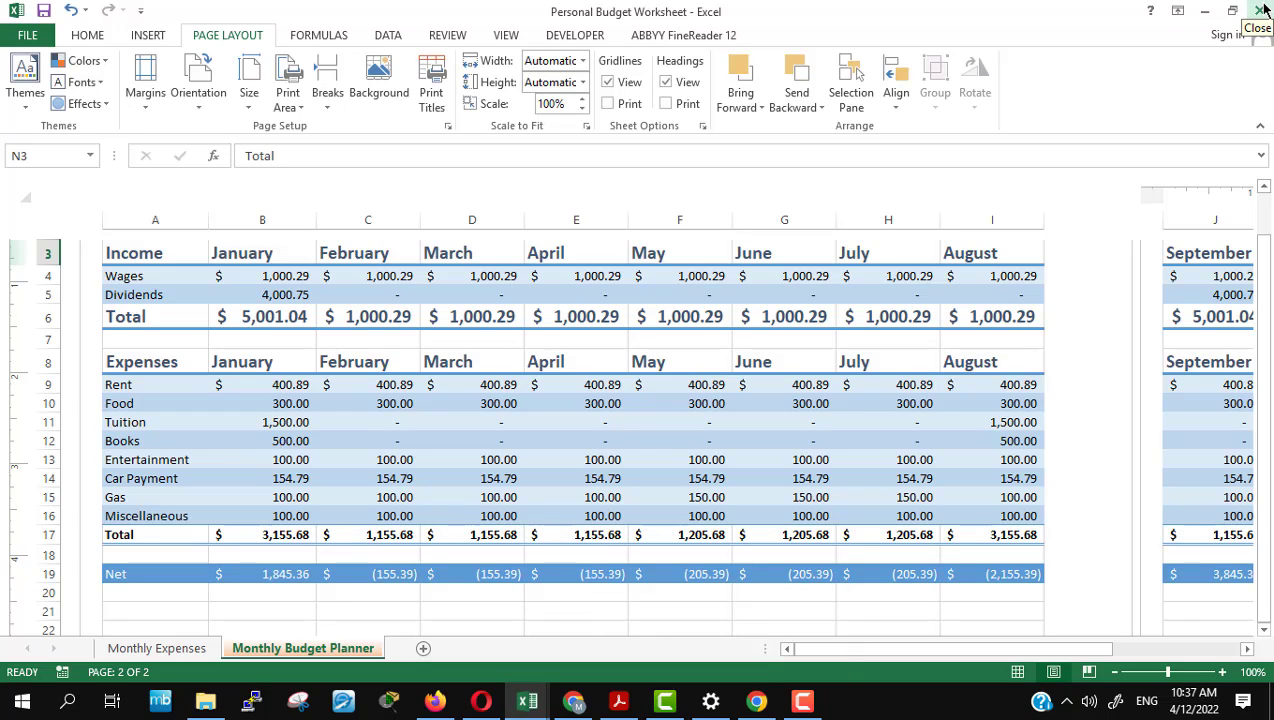
left_click(1268, 10)
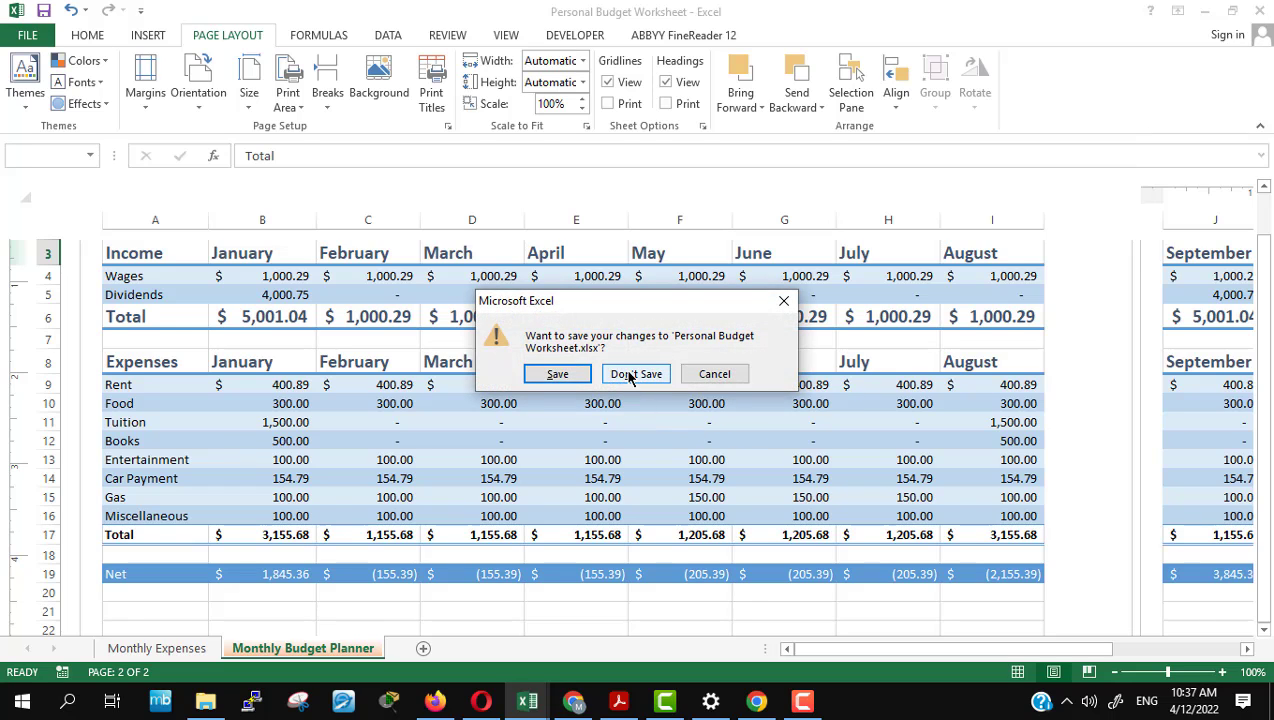
left_click(569, 374)
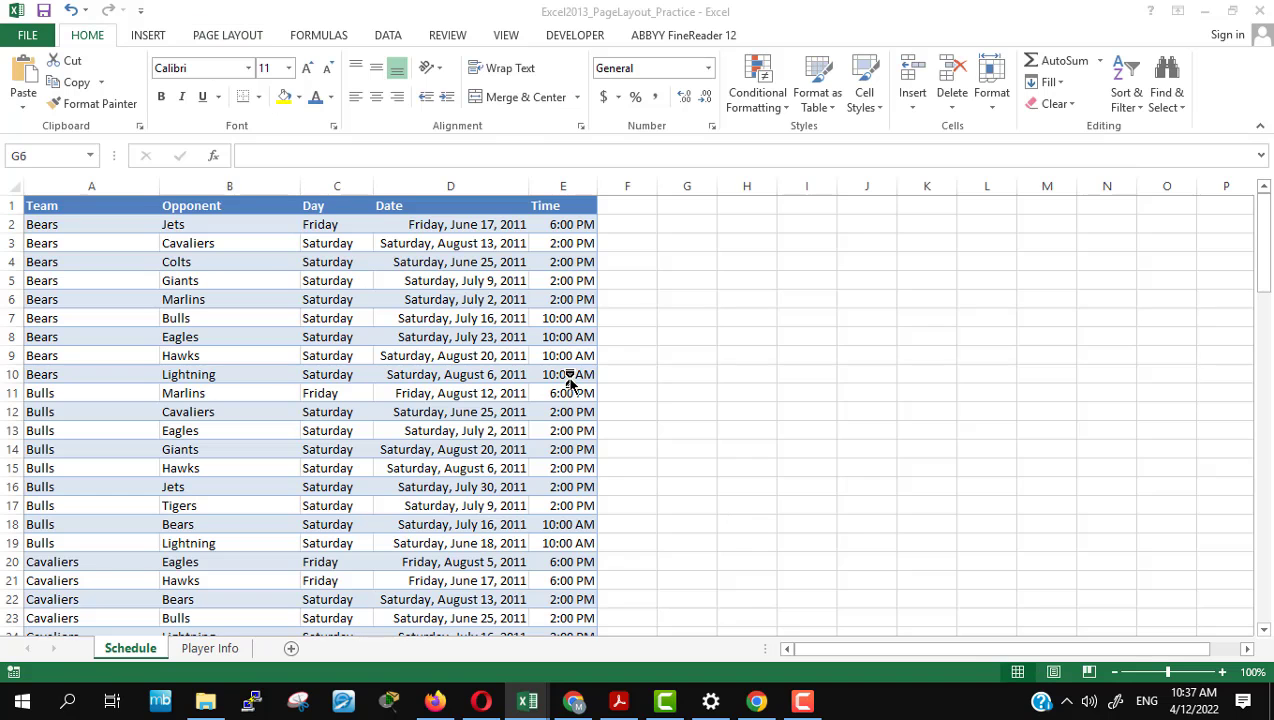
Step: Set row 1 ($1:$1) as the Page Setup print title row repeating at top
left_click(728, 336)
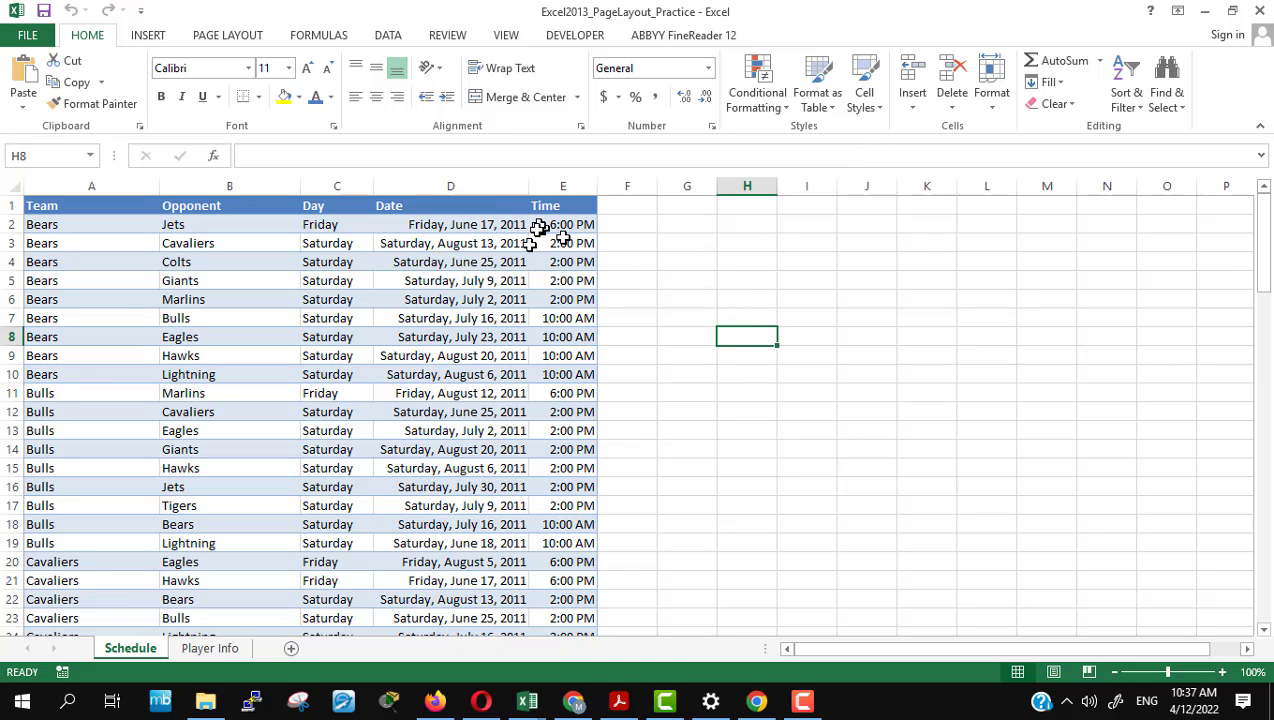
left_click(216, 36)
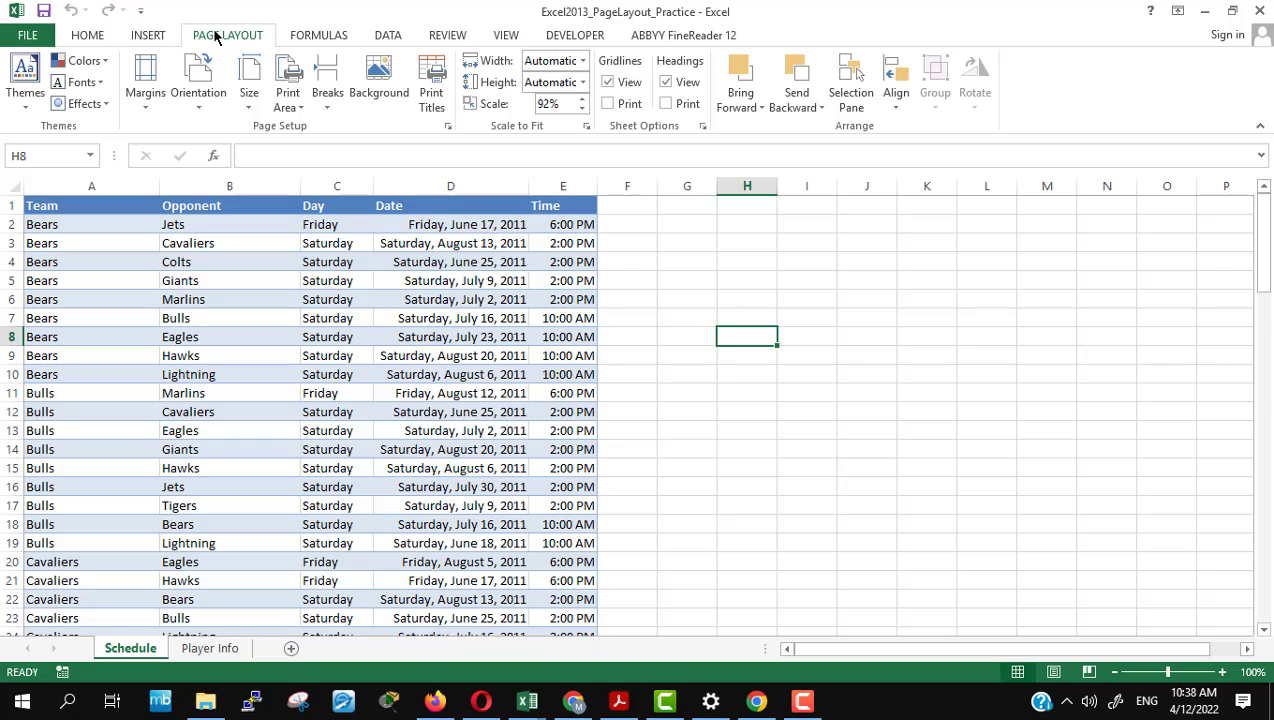
left_click_drag(60, 206, 590, 205)
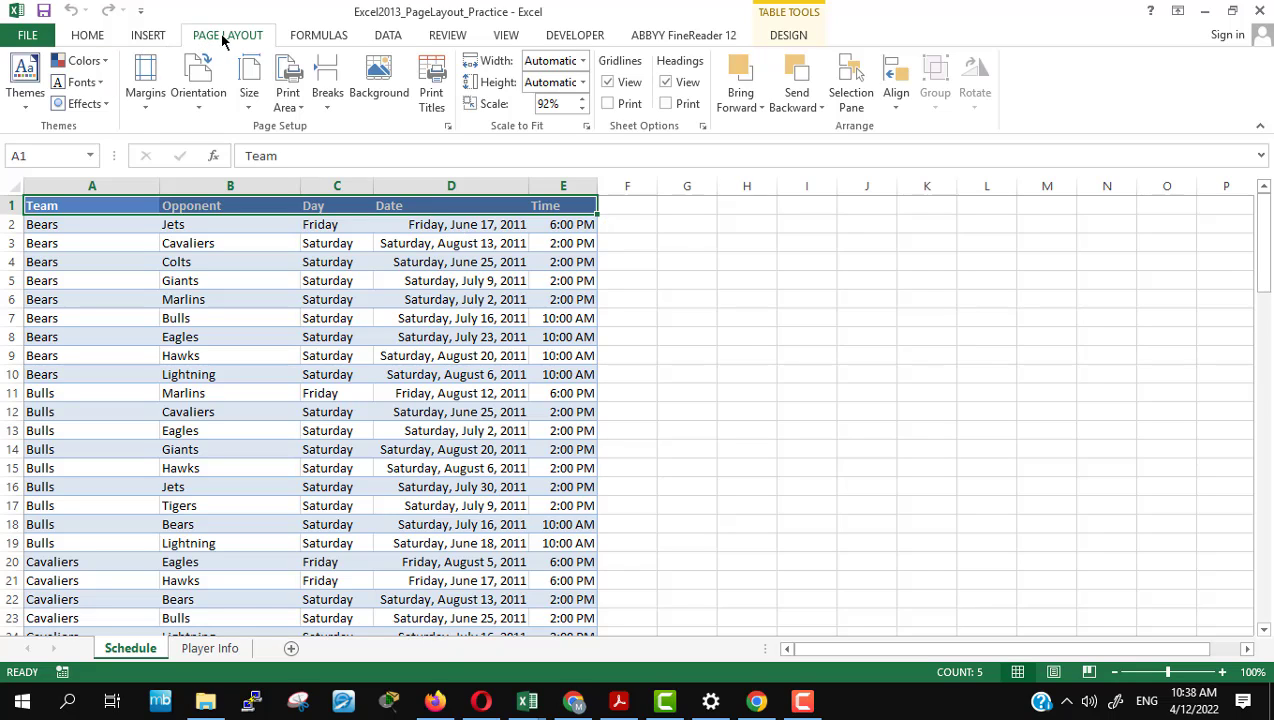
left_click(790, 299)
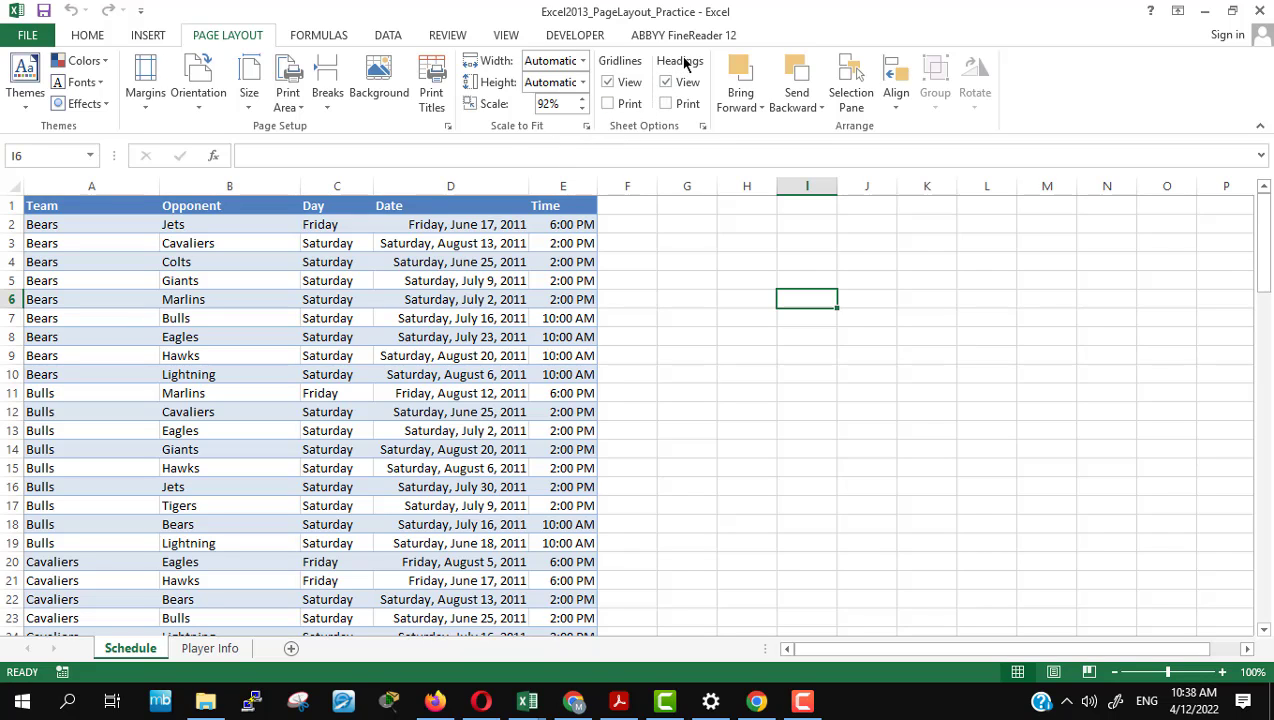
left_click(432, 85)
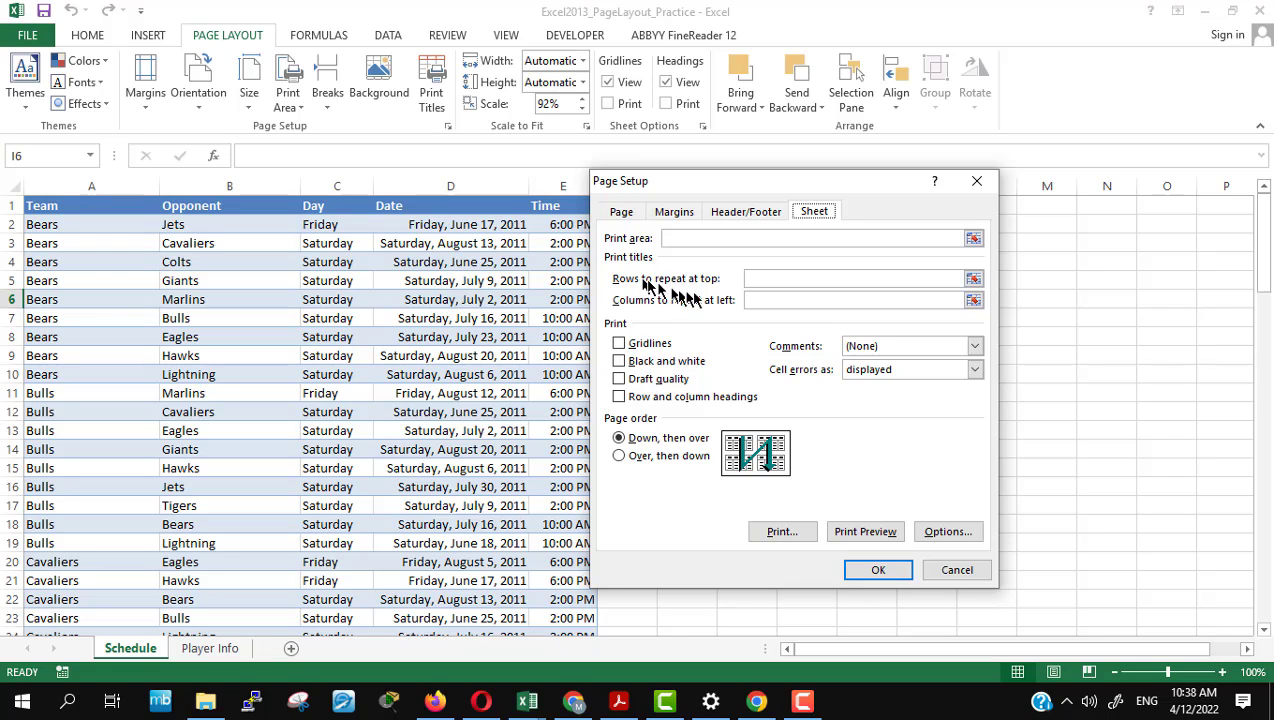
left_click(973, 278)
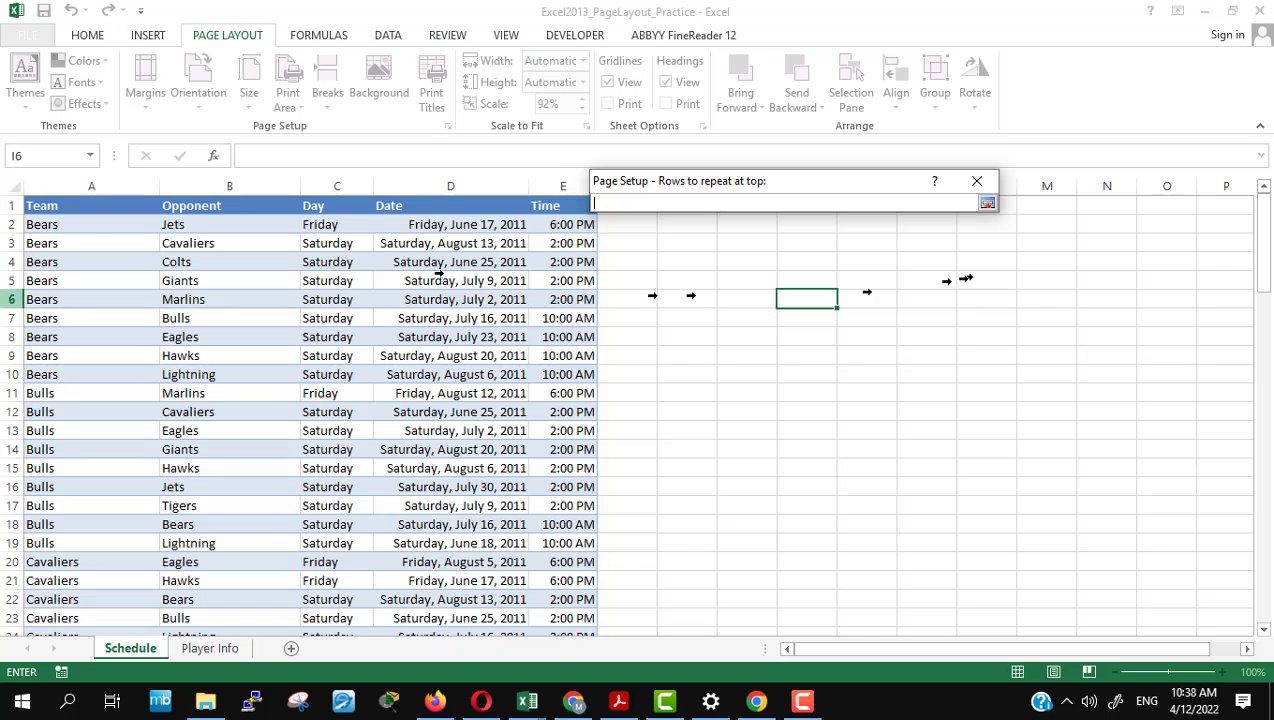
left_click(18, 205)
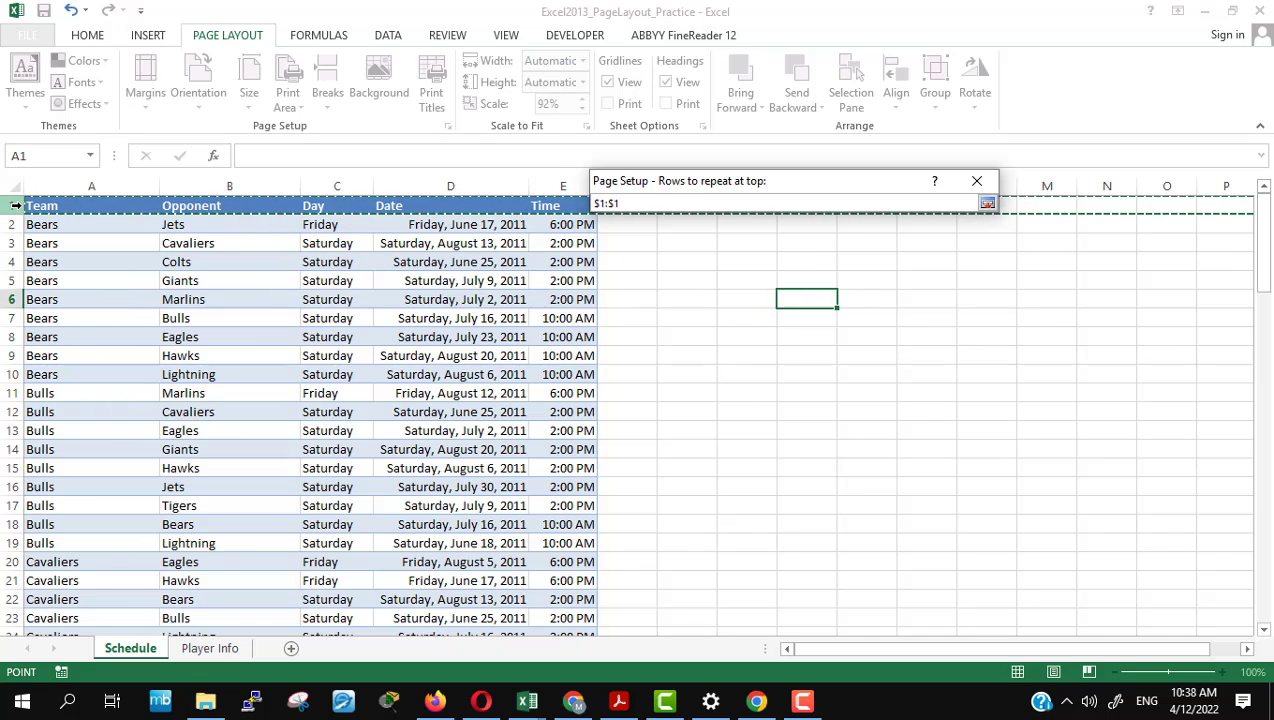
left_click(986, 204)
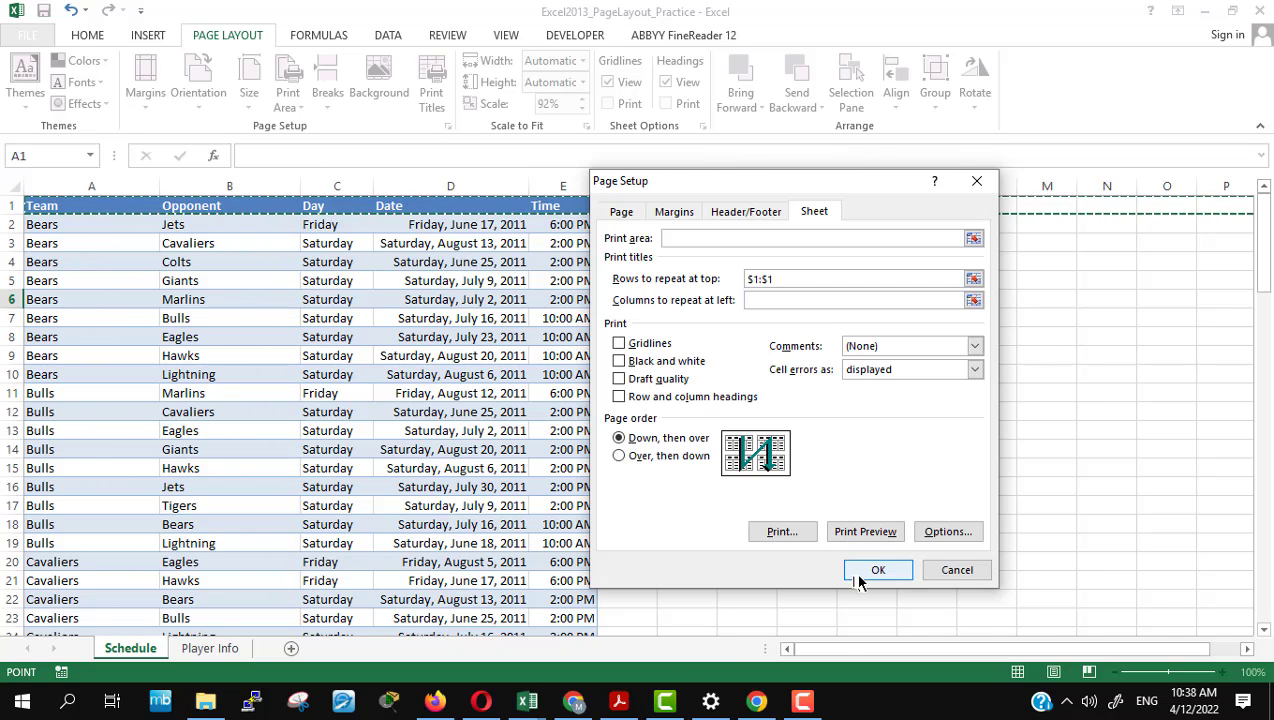
left_click(869, 574)
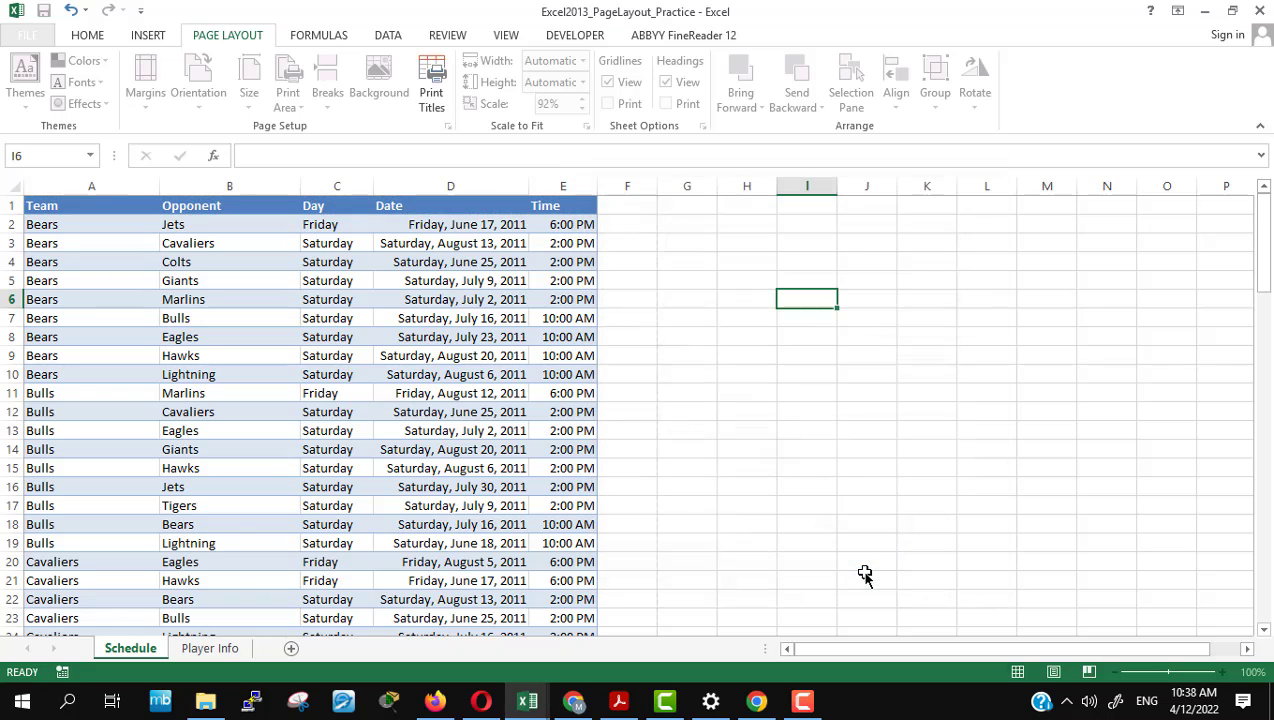
Step: Preview page 2 of 2 in the Print pane to confirm the Team header row repeats
left_click(27, 35)
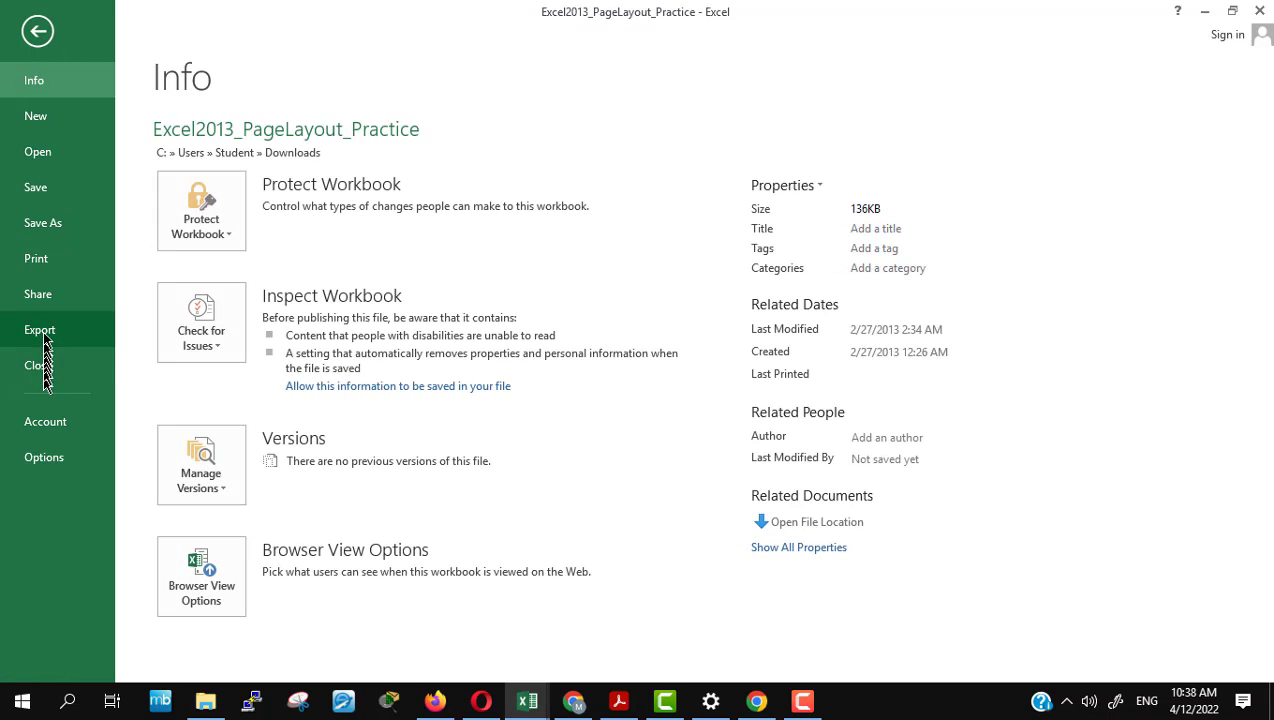
left_click(35, 260)
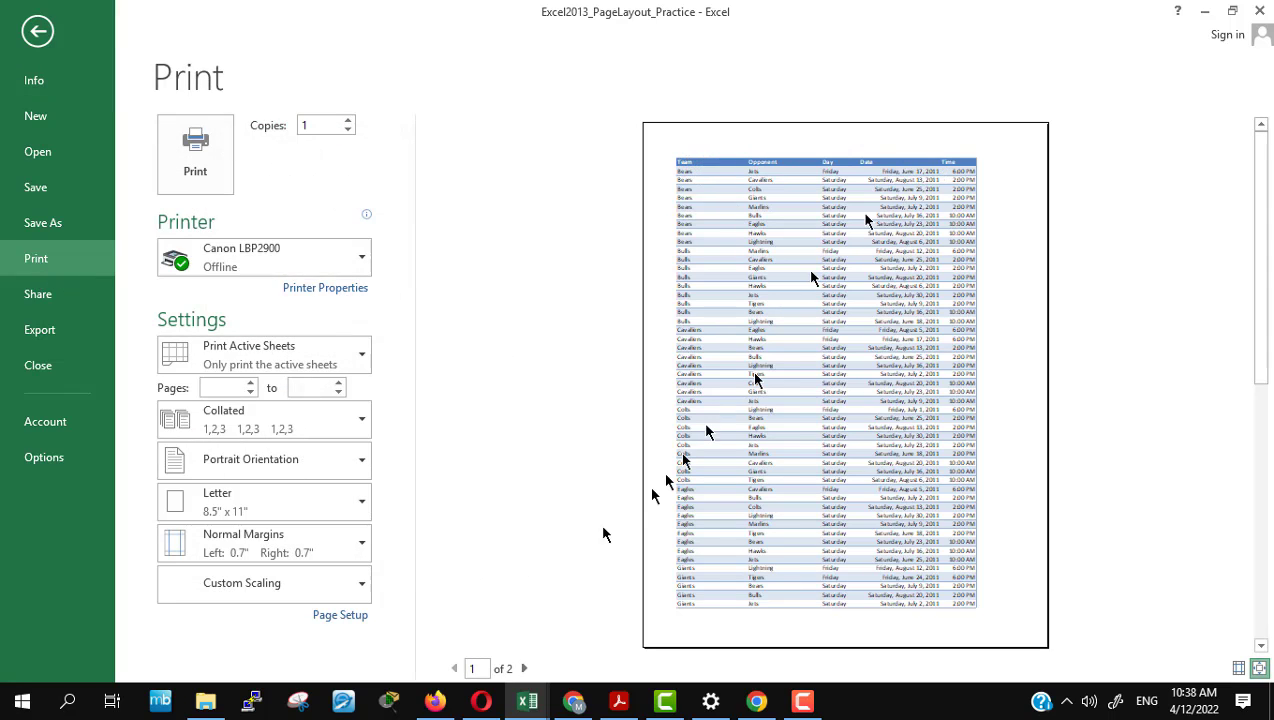
left_click(524, 670)
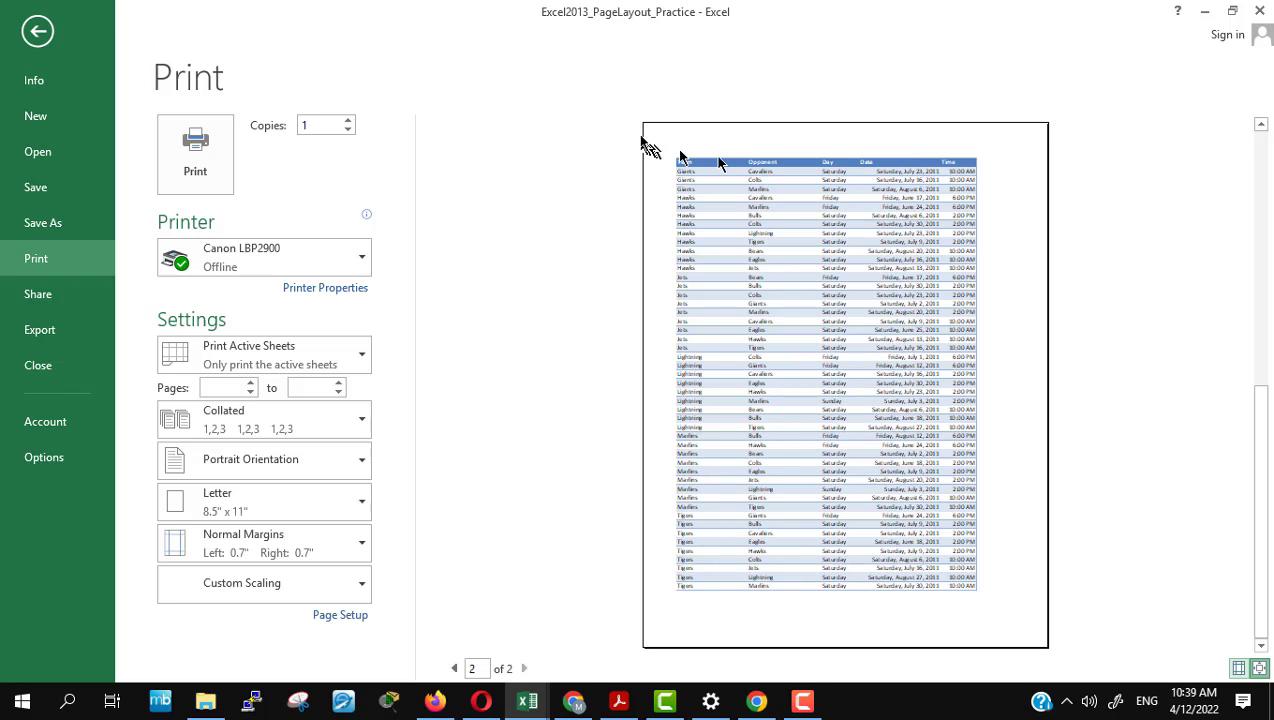
left_click(40, 38)
Step: Read through the GCFGlobal tutorial's insert-a-page-break section in Firefox
left_click(435, 701)
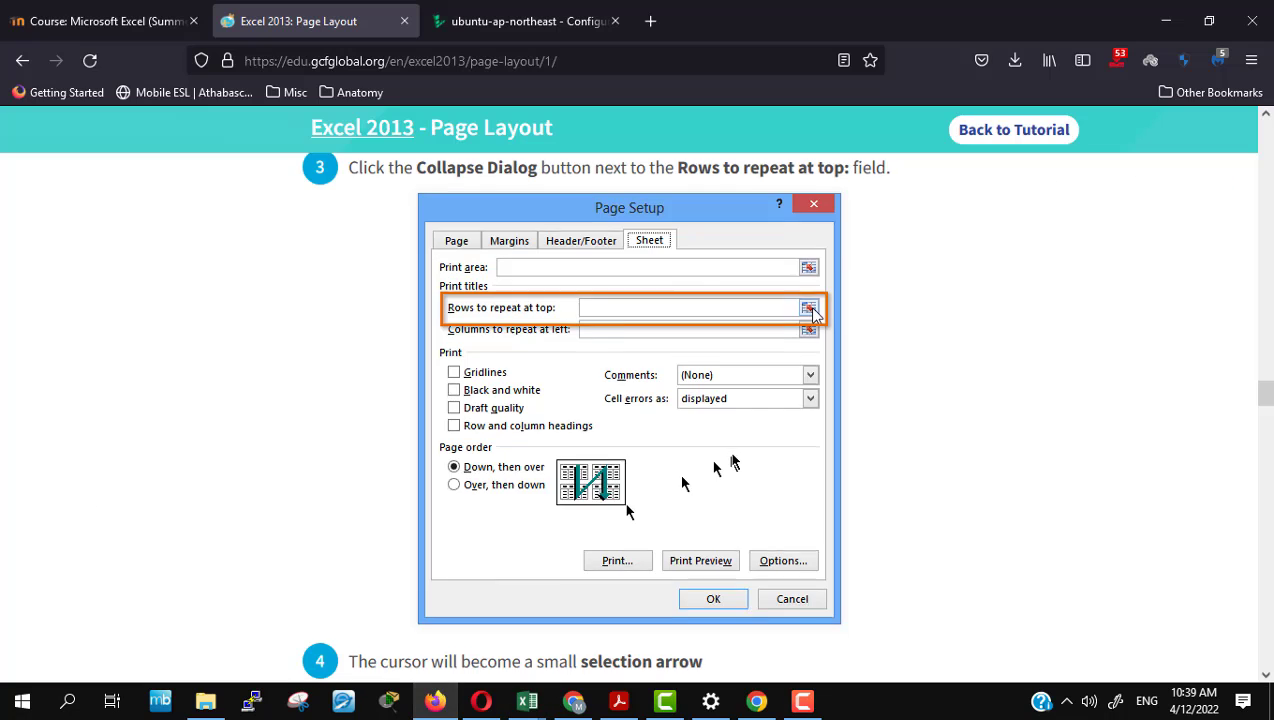
scroll(732, 460, "down", 4)
scroll(732, 460, "down", 6)
scroll(732, 456, "down", 3)
scroll(731, 452, "down", 2)
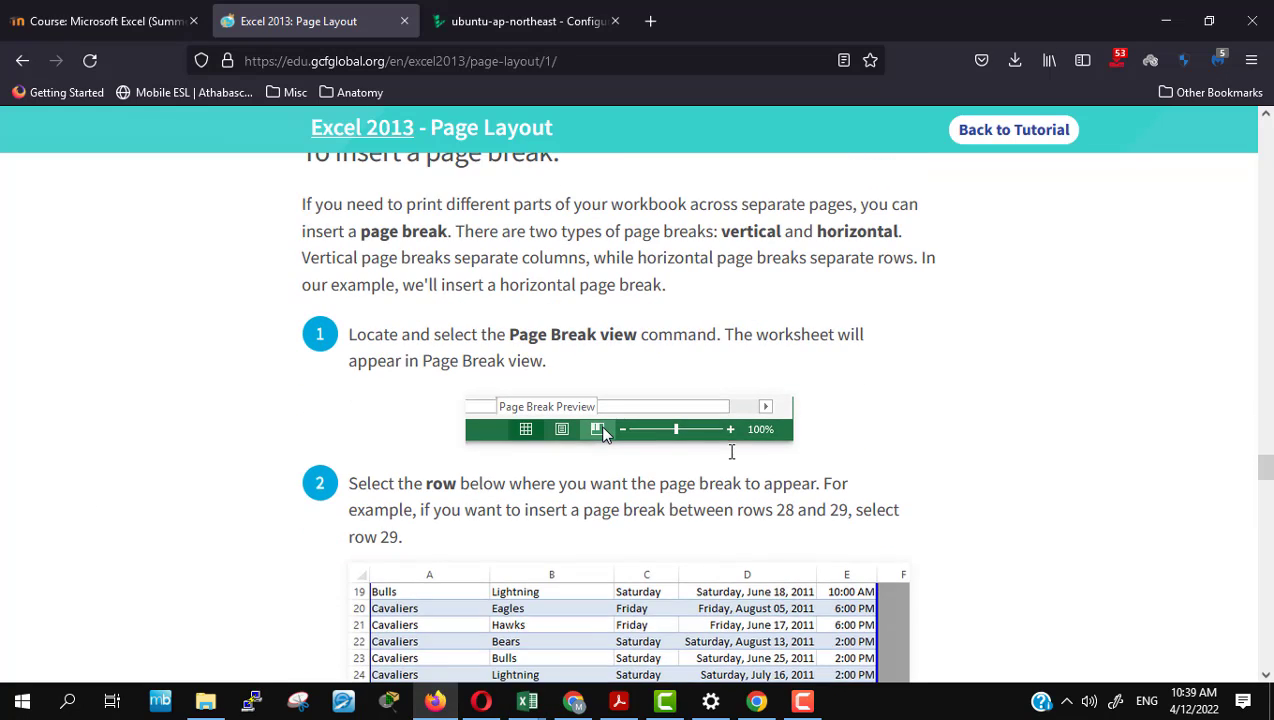
scroll(732, 460, "up", 1)
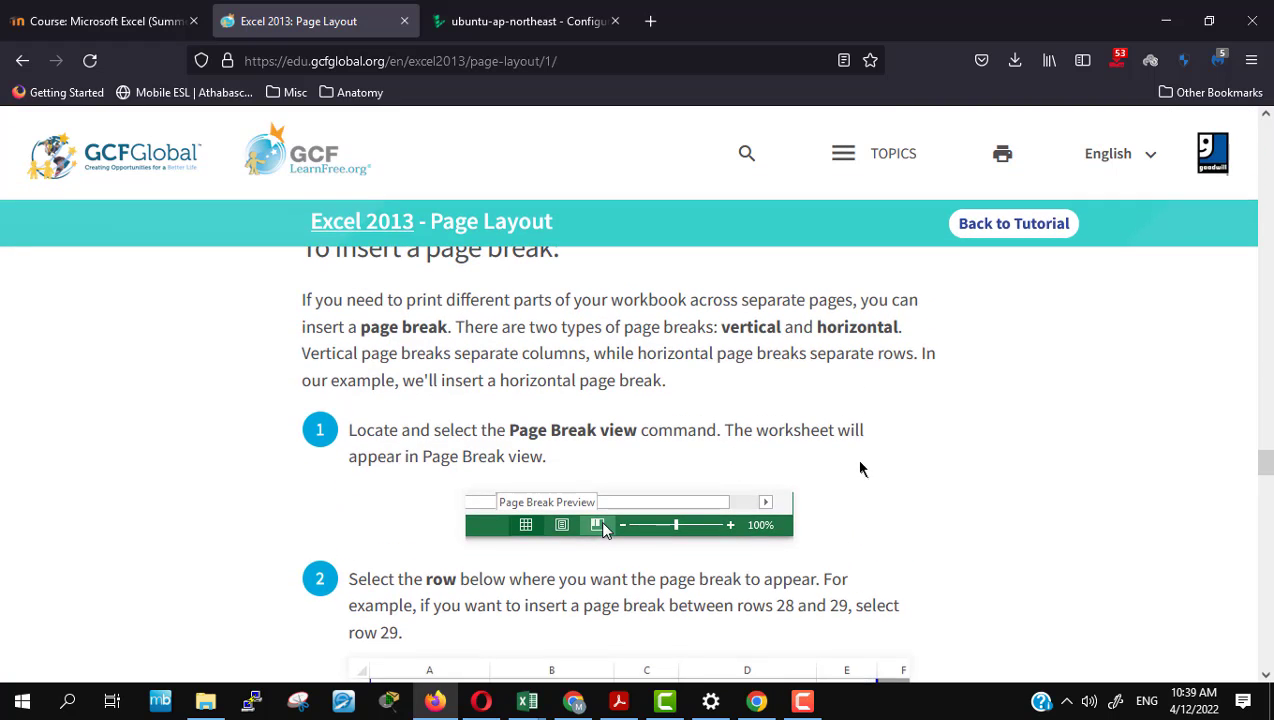
scroll(860, 467, "up", 1)
scroll(860, 467, "down", 3)
scroll(860, 467, "down", 3)
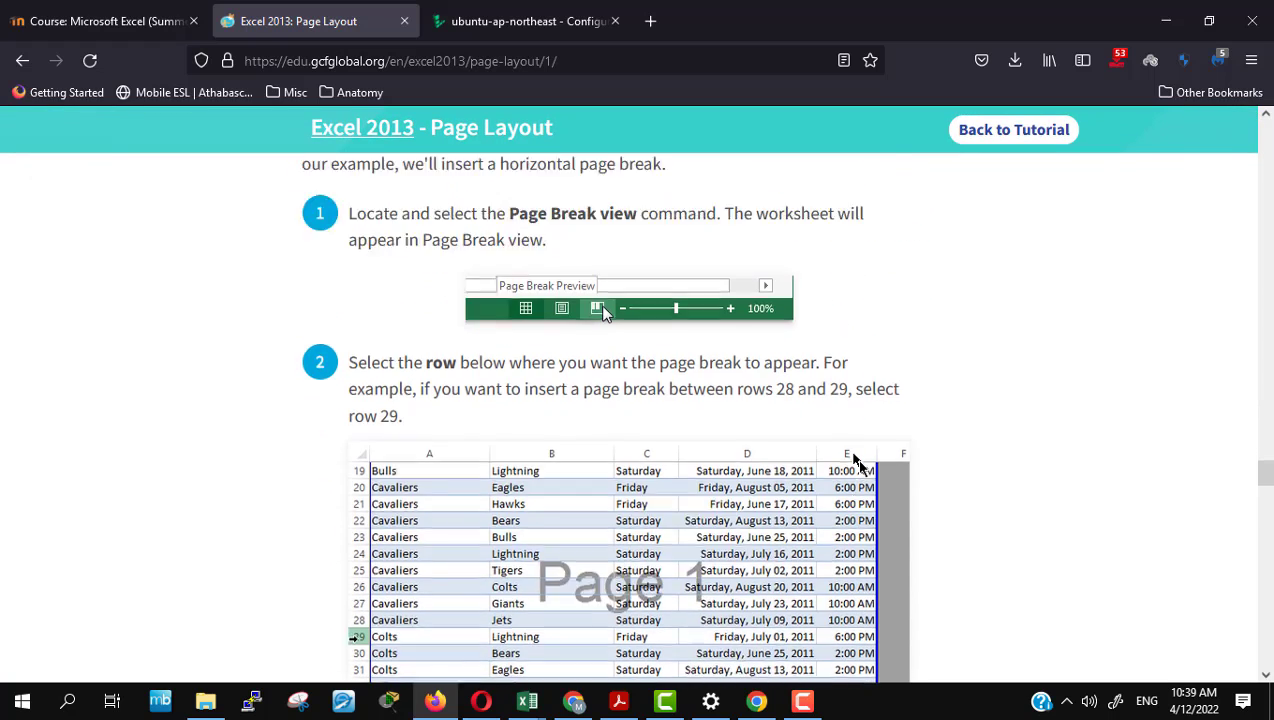
scroll(858, 465, "down", 2)
scroll(857, 462, "down", 5)
scroll(858, 465, "down", 3)
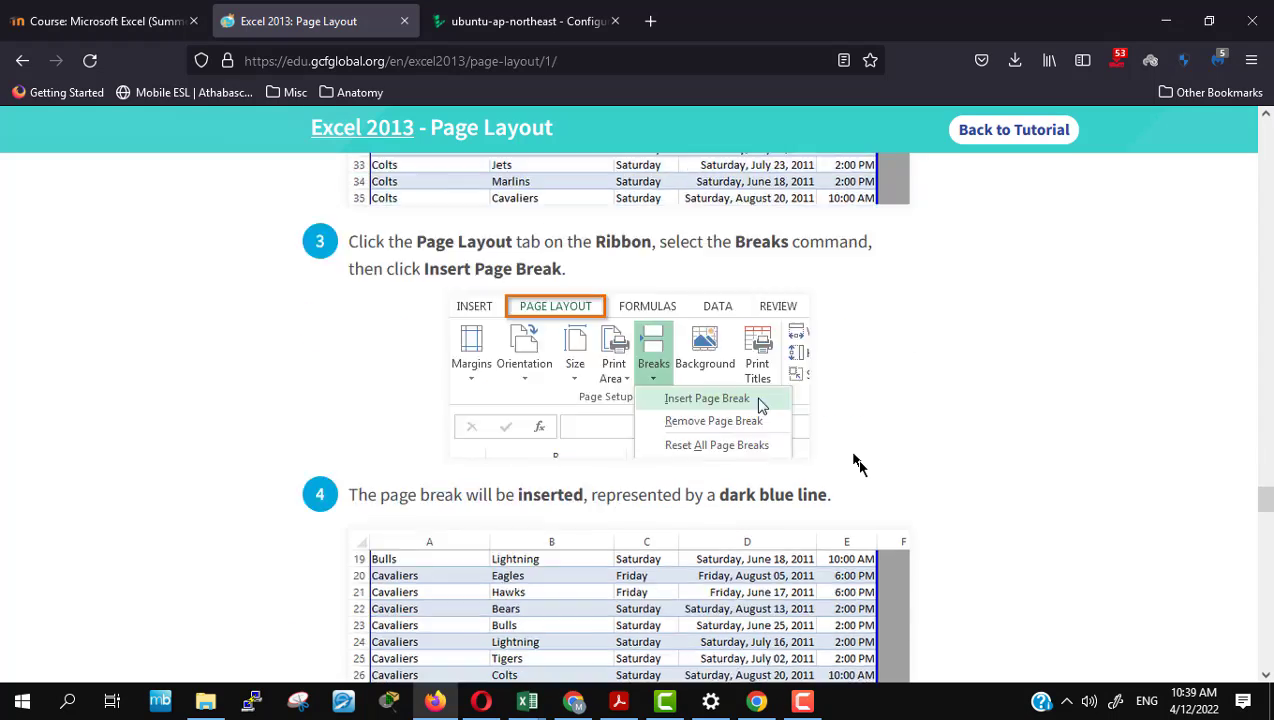
scroll(858, 465, "down", 3)
scroll(858, 465, "down", 2)
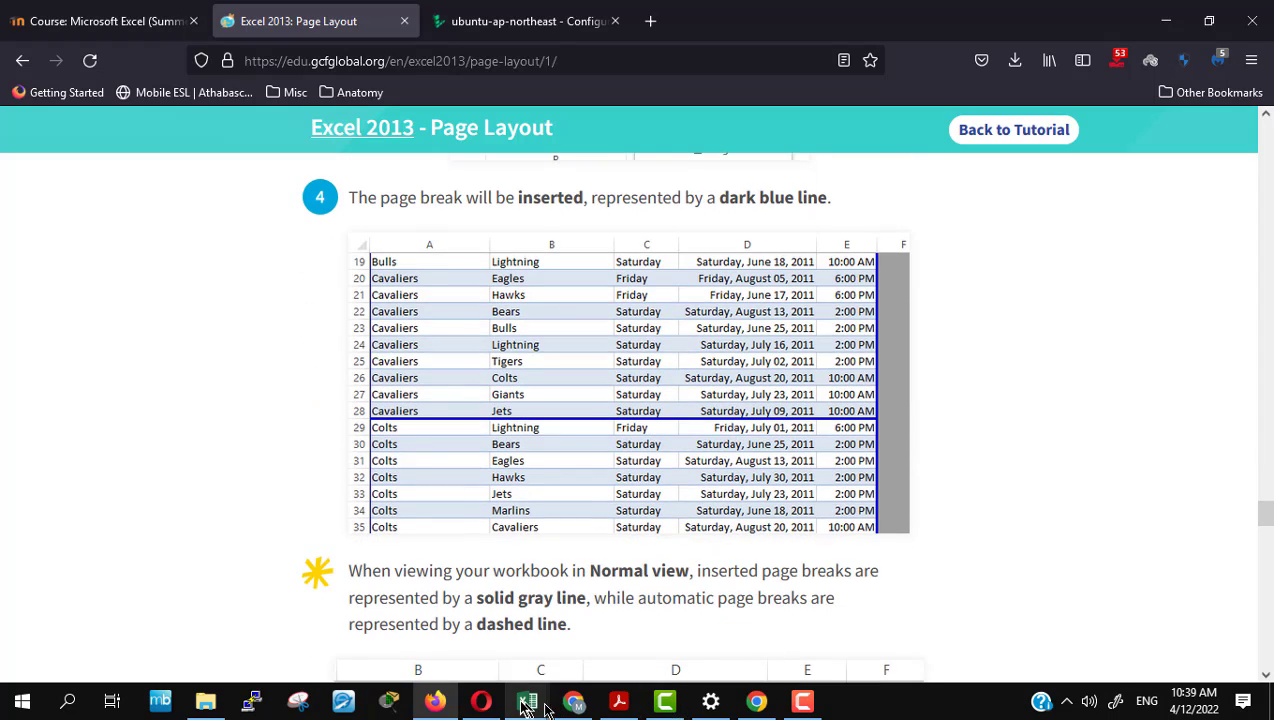
Step: Look over the Schedule sheet in the practice workbook, selecting cells D15 and A15
mouse_move(528, 708)
left_click(590, 637)
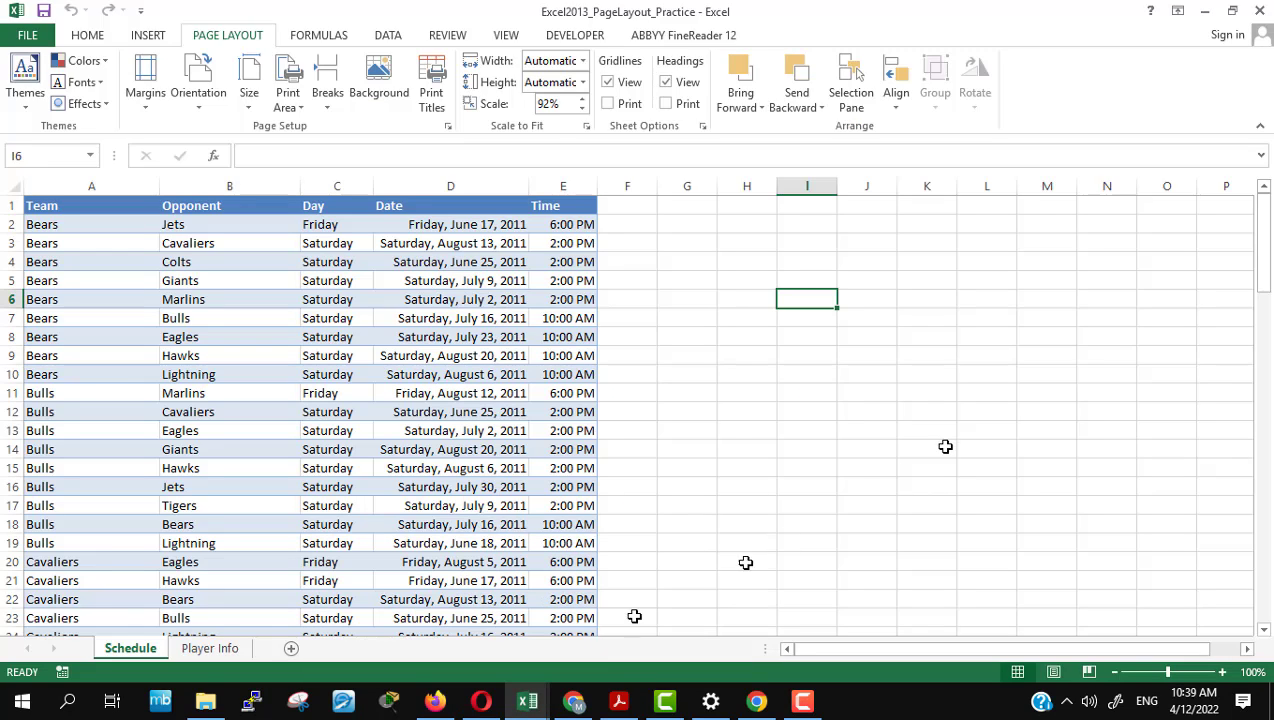
left_click(444, 470)
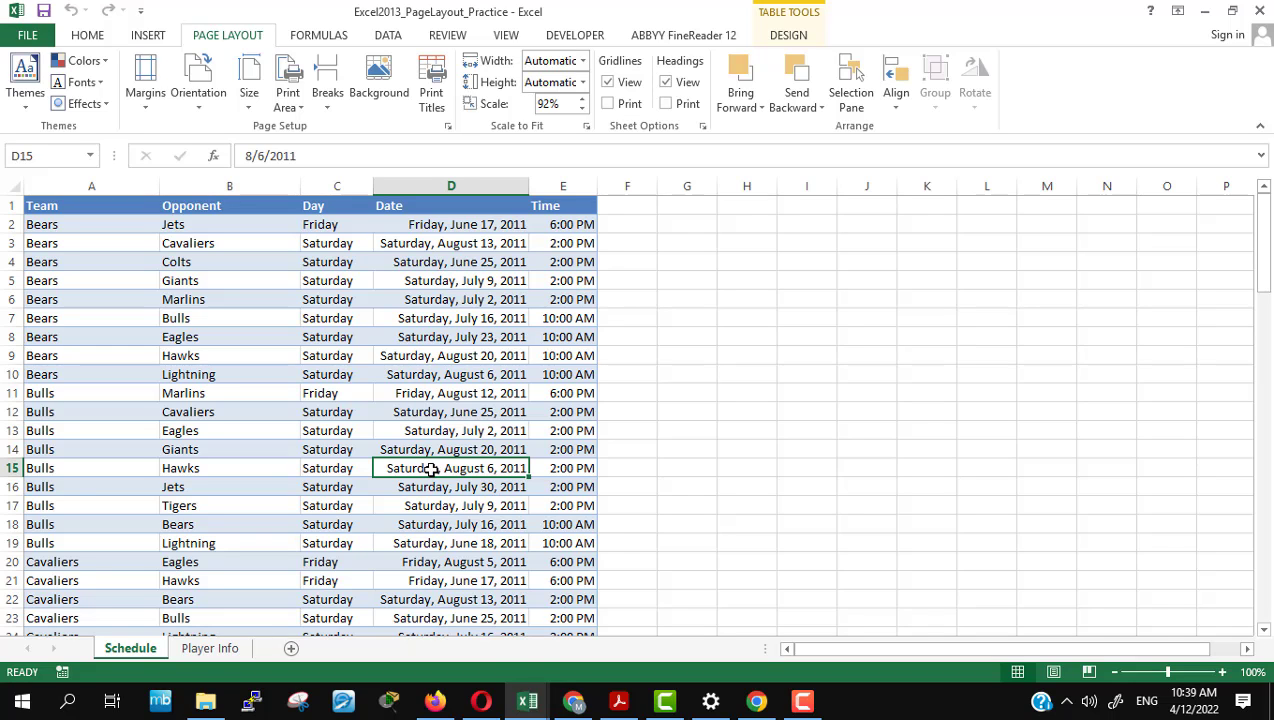
scroll(430, 468, "down", 3)
scroll(430, 468, "down", 3)
scroll(430, 468, "up", 5)
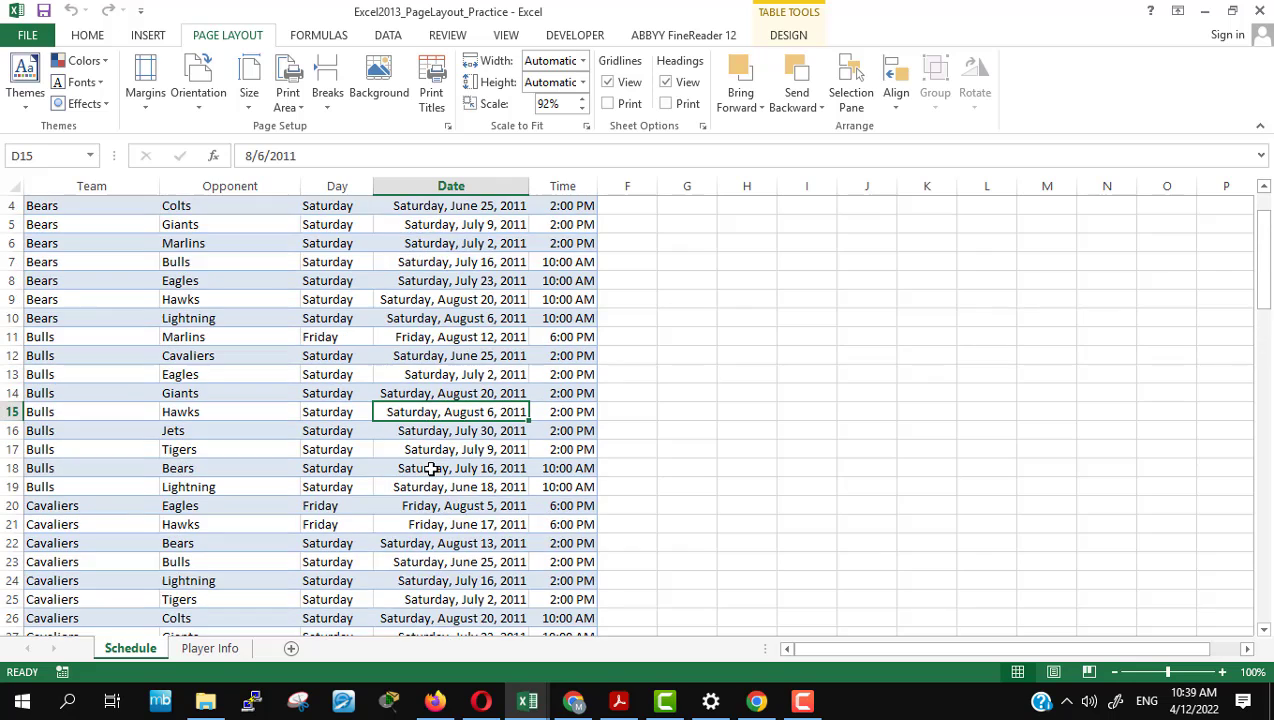
scroll(430, 468, "up", 1)
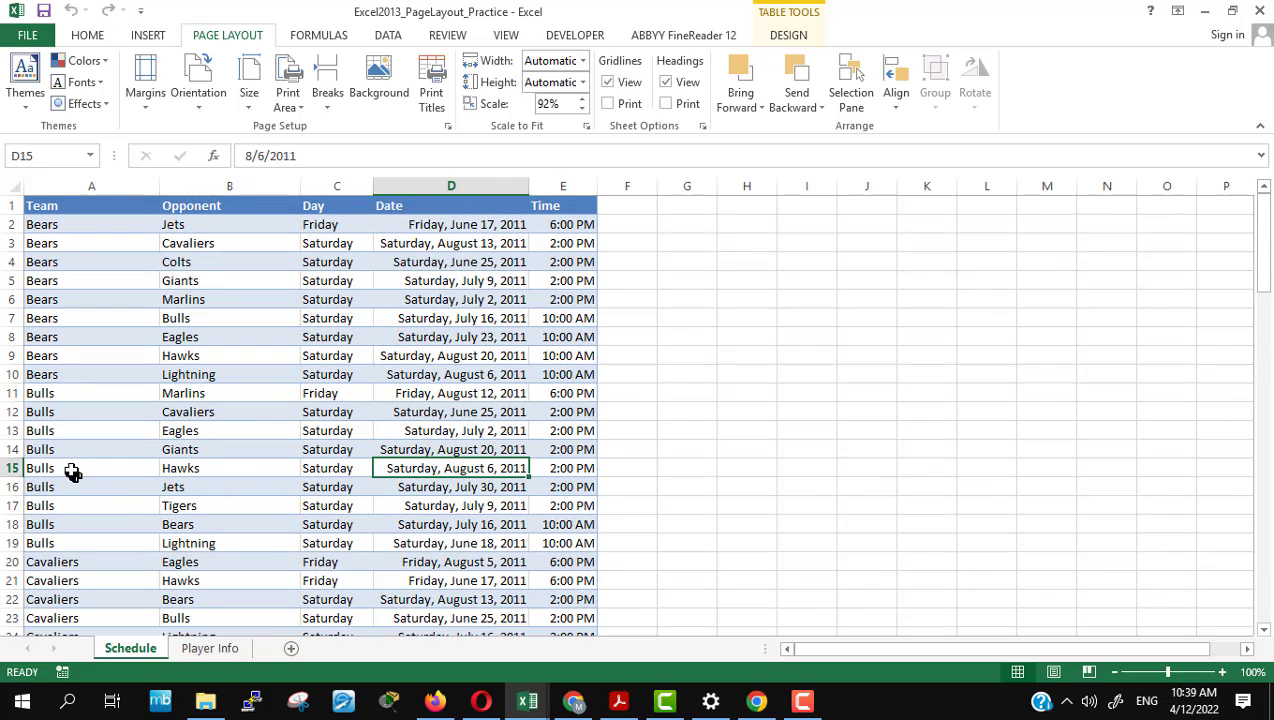
left_click(72, 469)
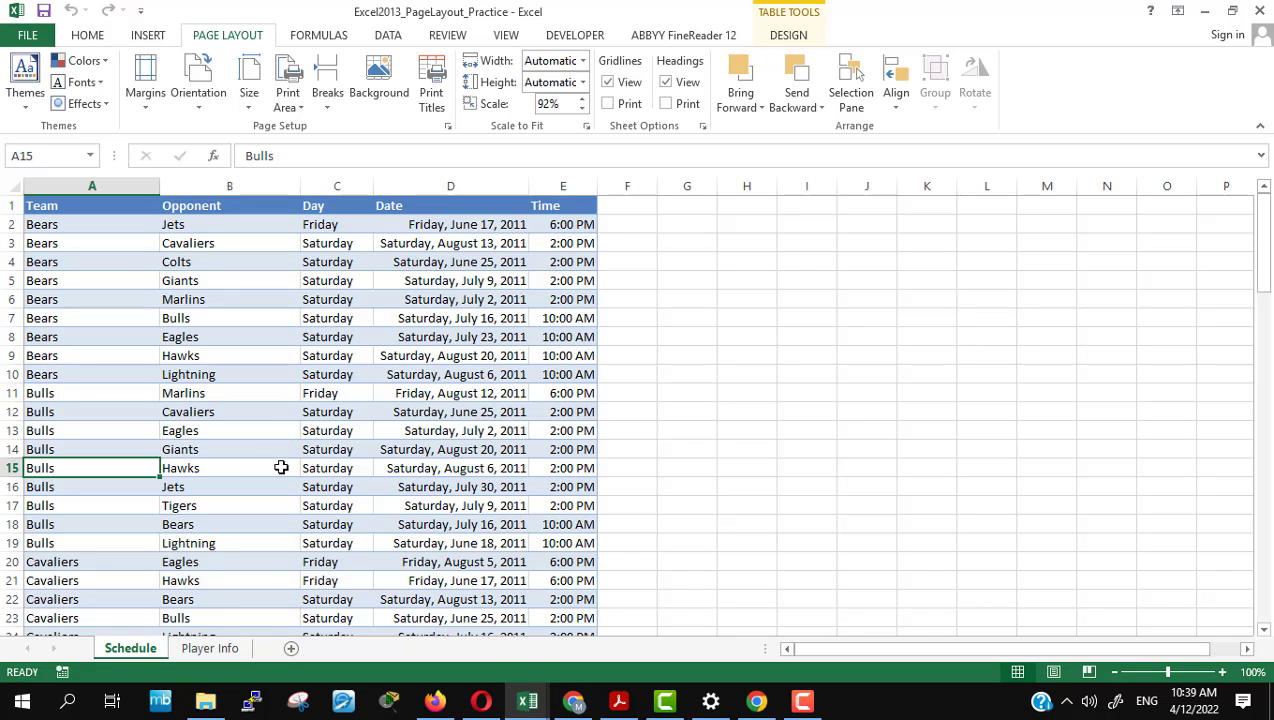
Step: Reread the tutorial's steps 2 and 3 for inserting a horizontal page break
left_click(434, 701)
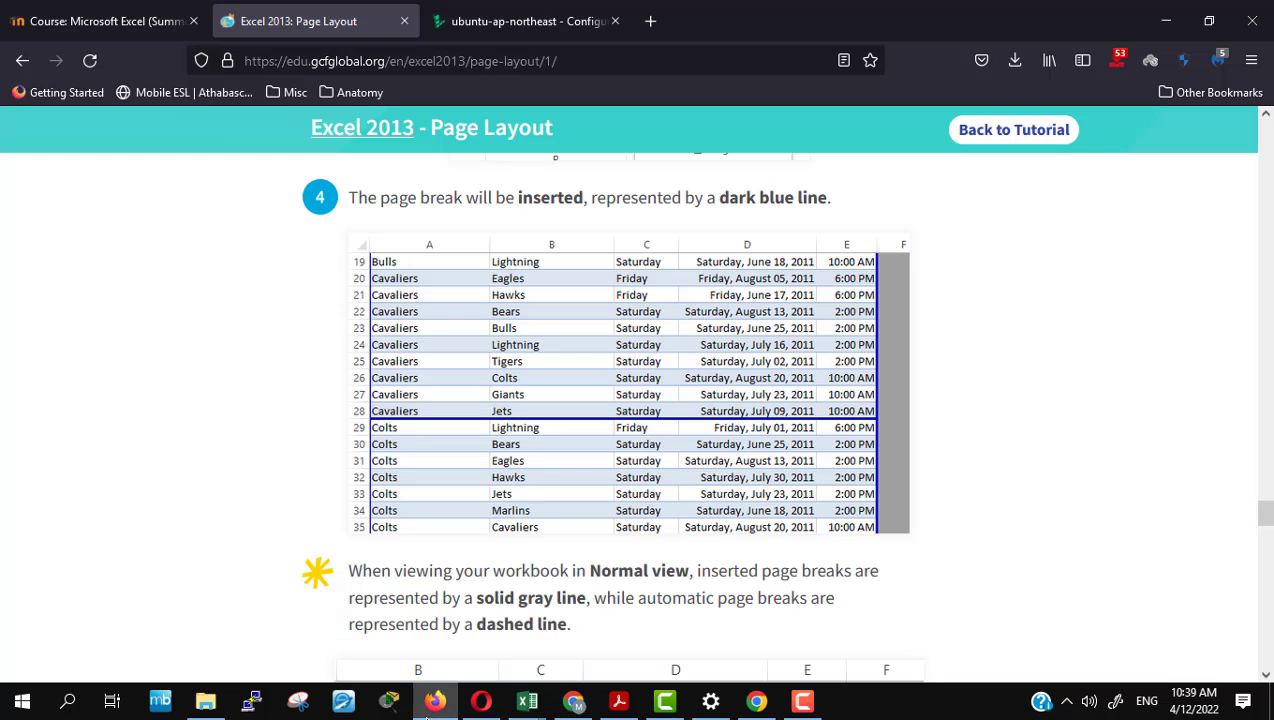
scroll(900, 593, "up", 5)
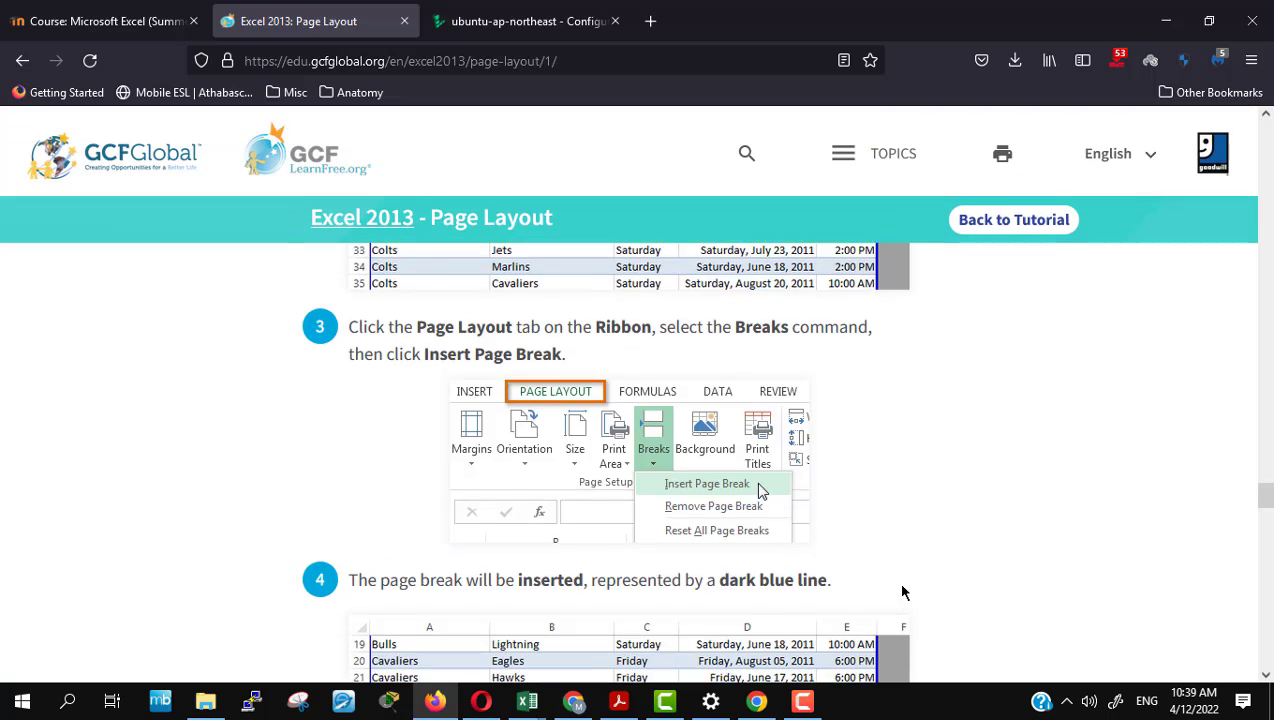
scroll(902, 592, "up", 5)
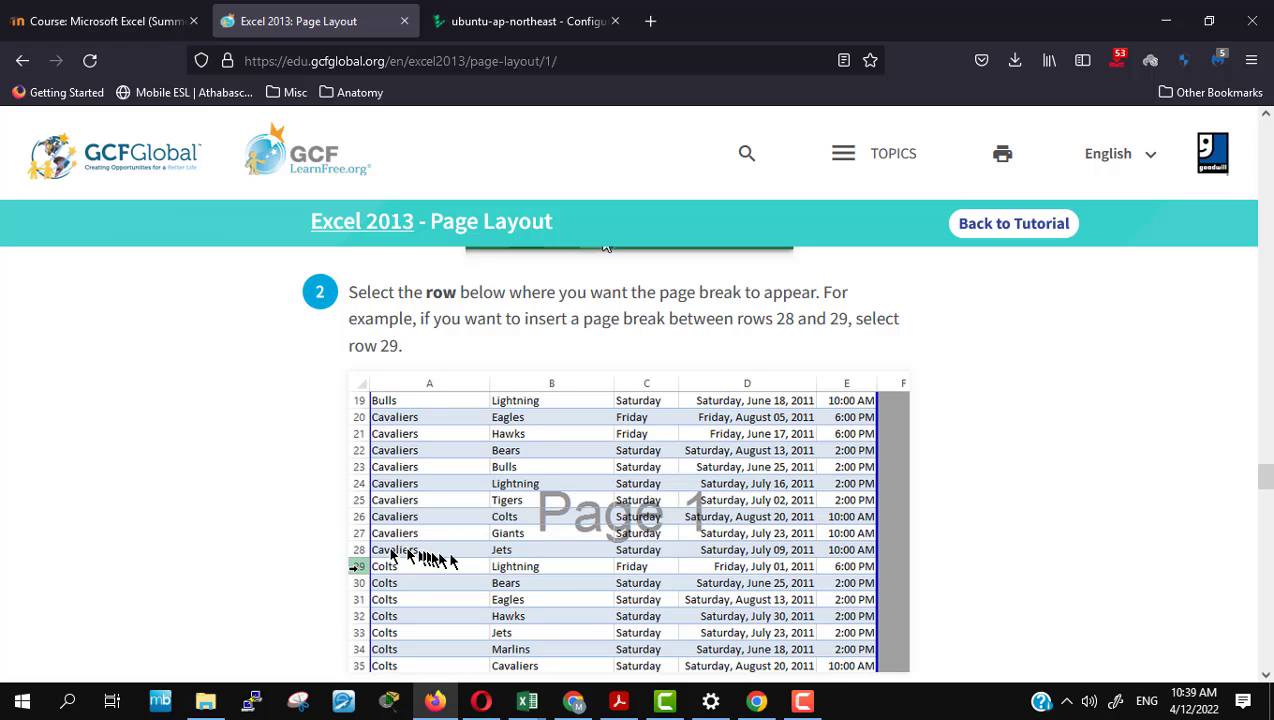
scroll(1000, 545, "down", 2)
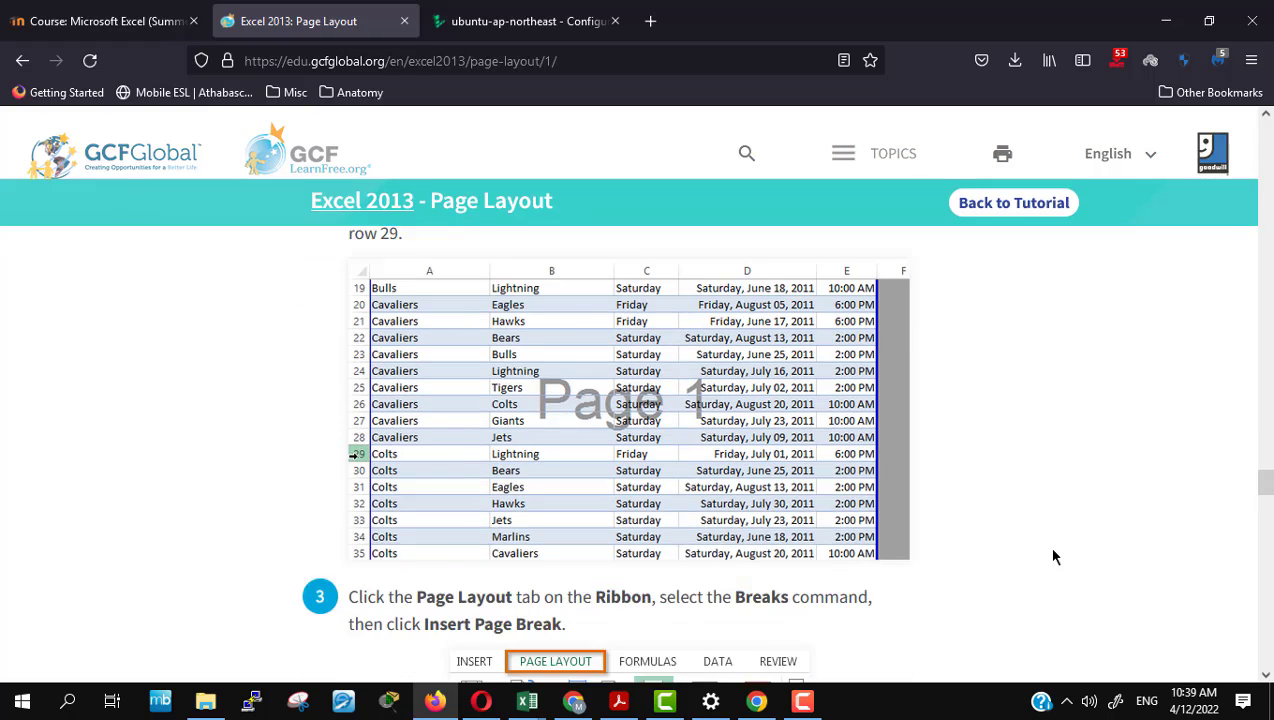
scroll(1000, 545, "down", 3)
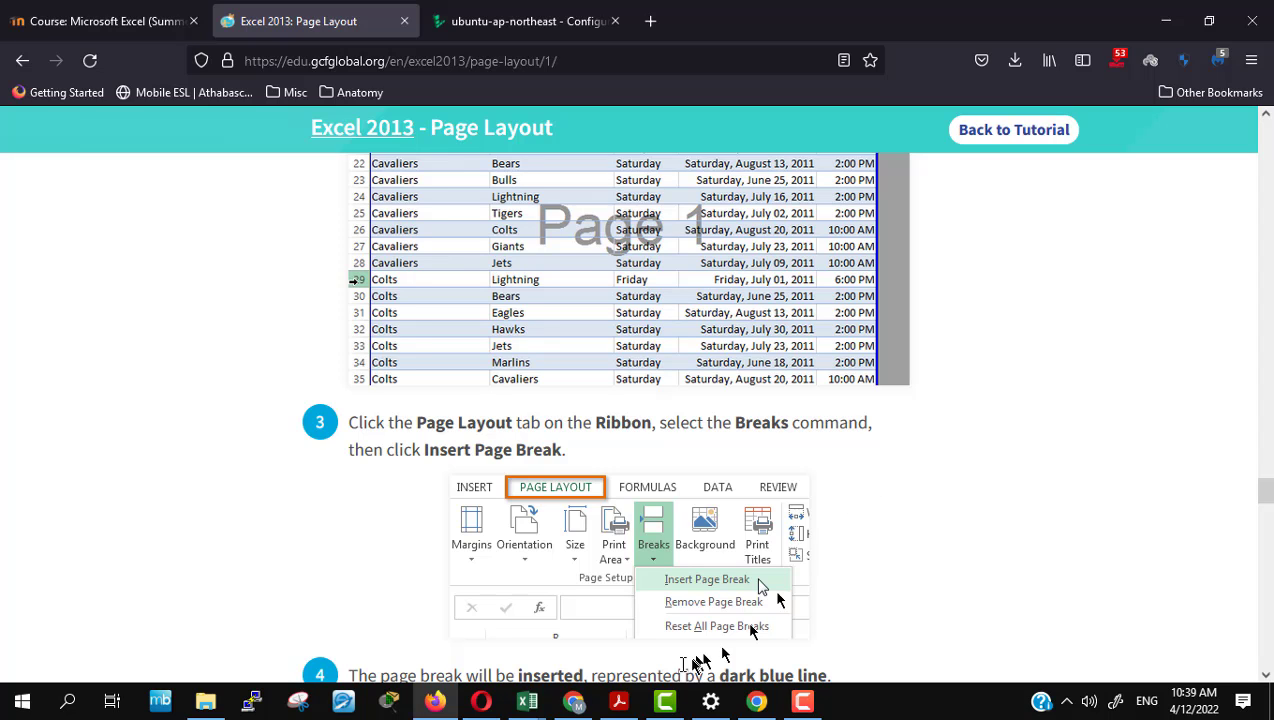
Step: Insert a manual page break above row 29, the first Colts row, via Breaks
mouse_move(533, 712)
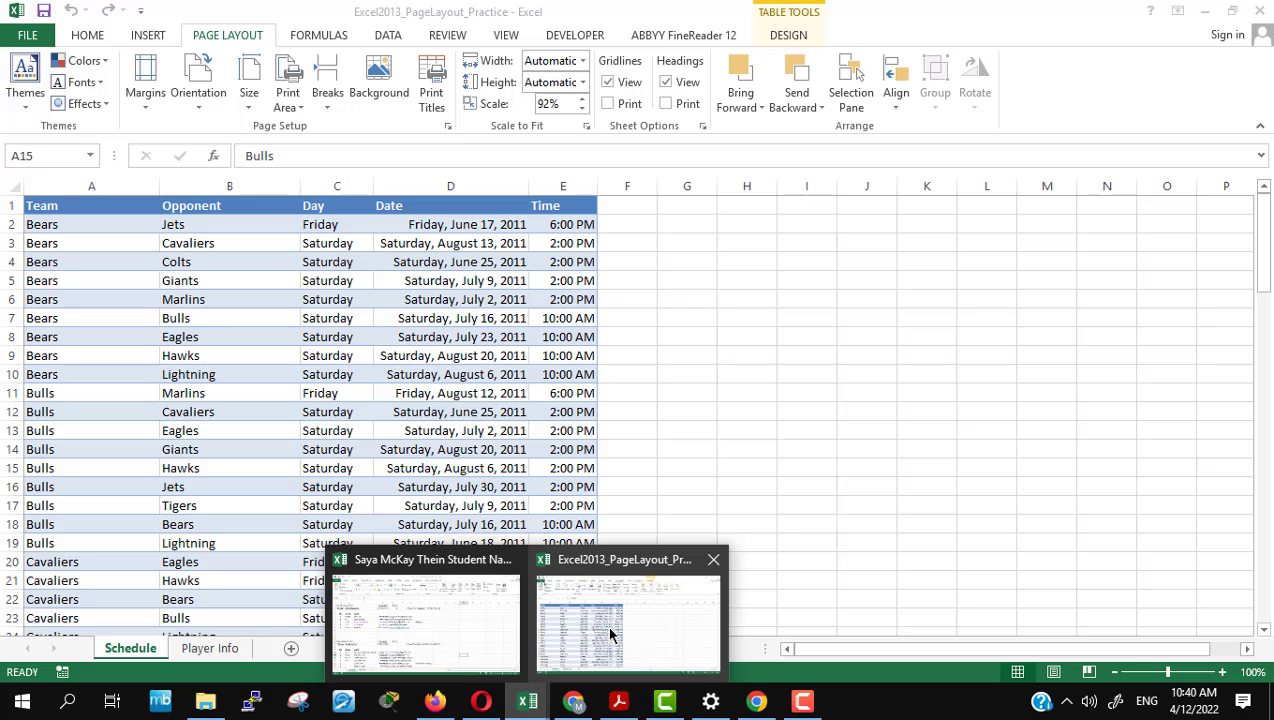
left_click(606, 624)
scroll(91, 520, "down", 2)
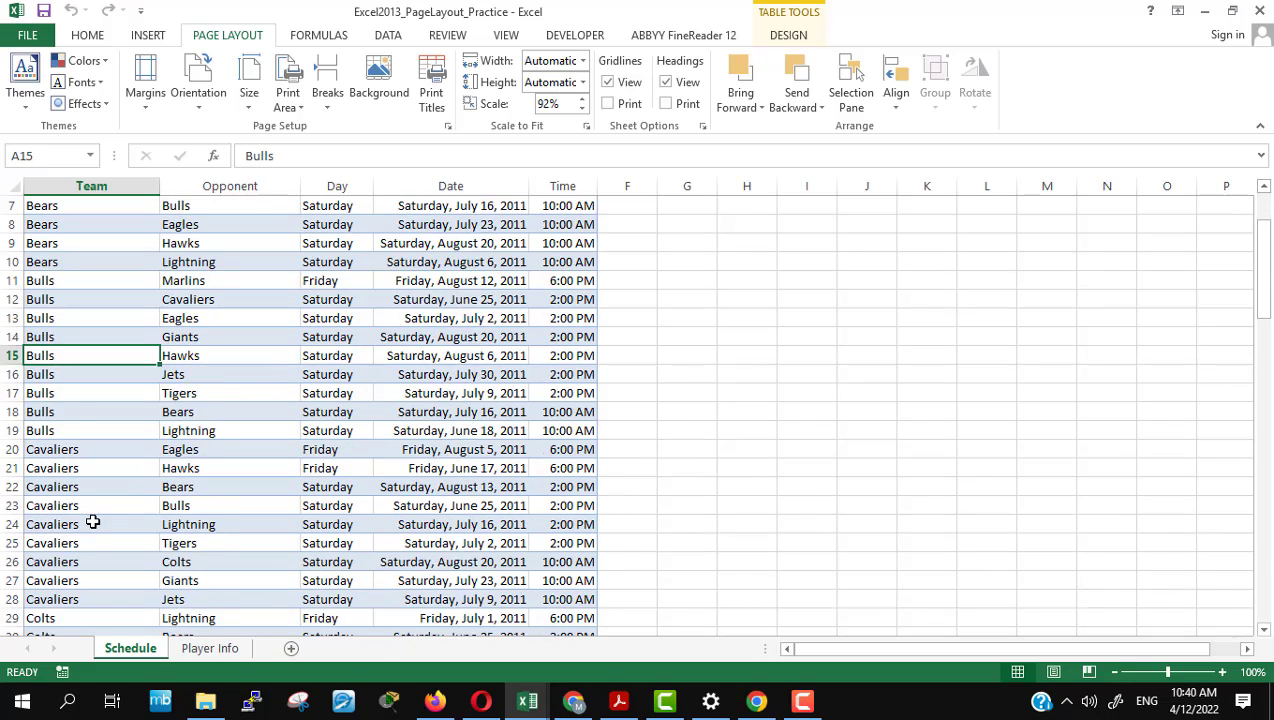
scroll(91, 520, "down", 2)
left_click(12, 505)
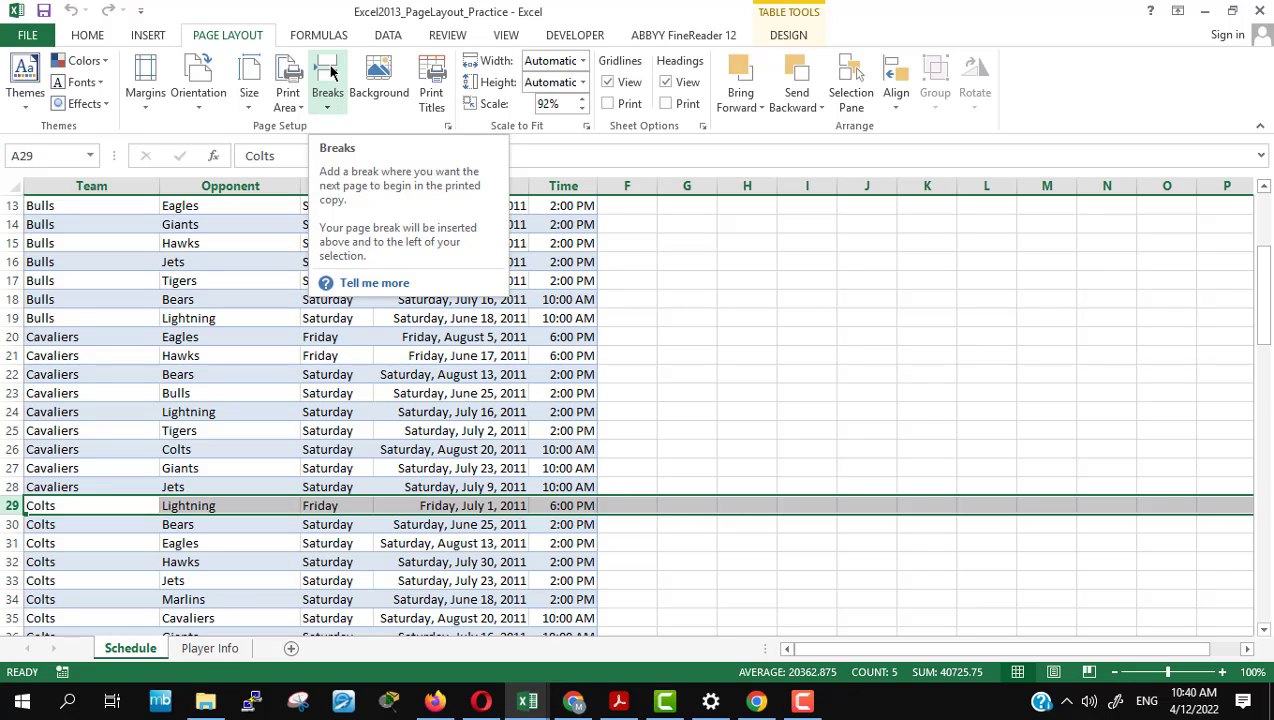
left_click(329, 107)
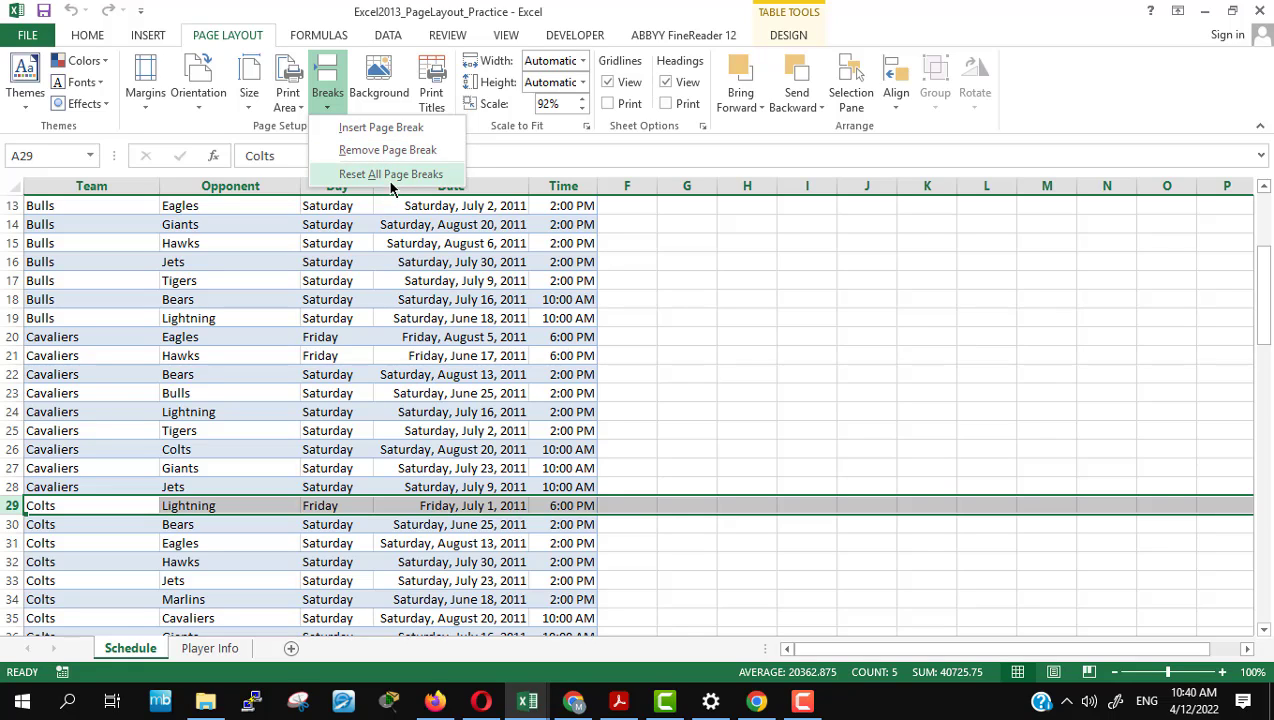
left_click(401, 129)
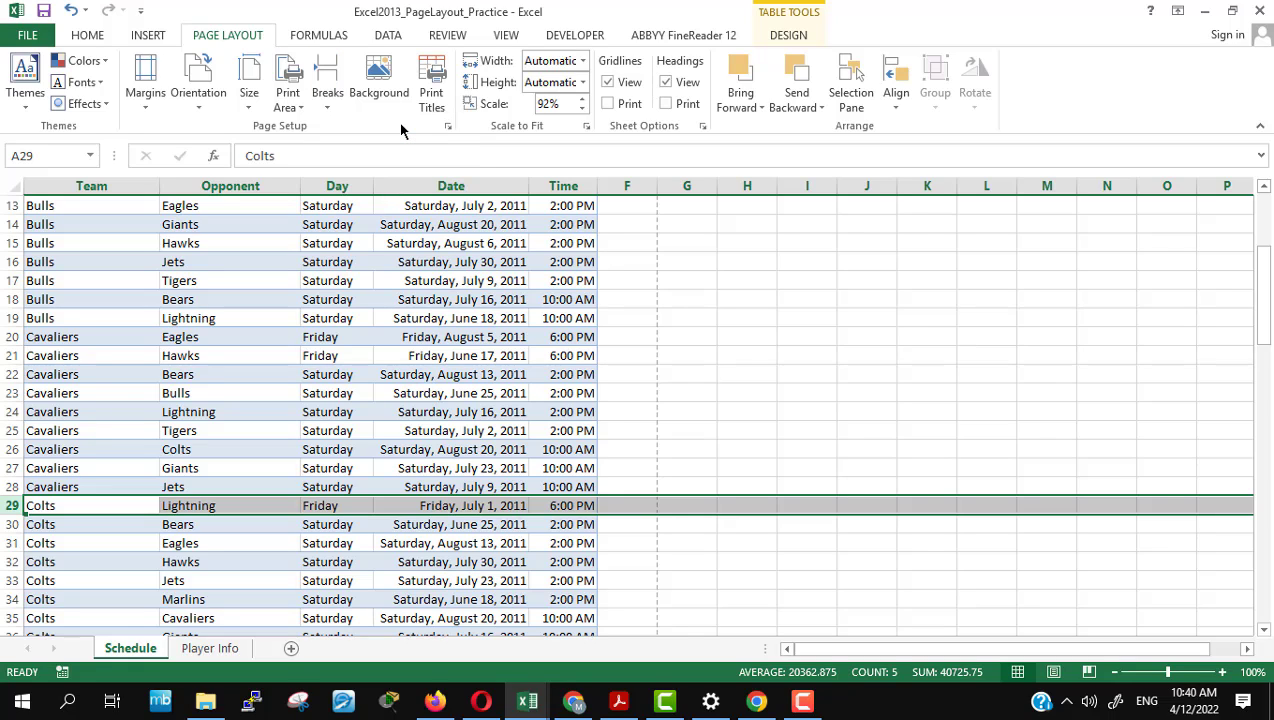
left_click_drag(573, 583, 573, 583)
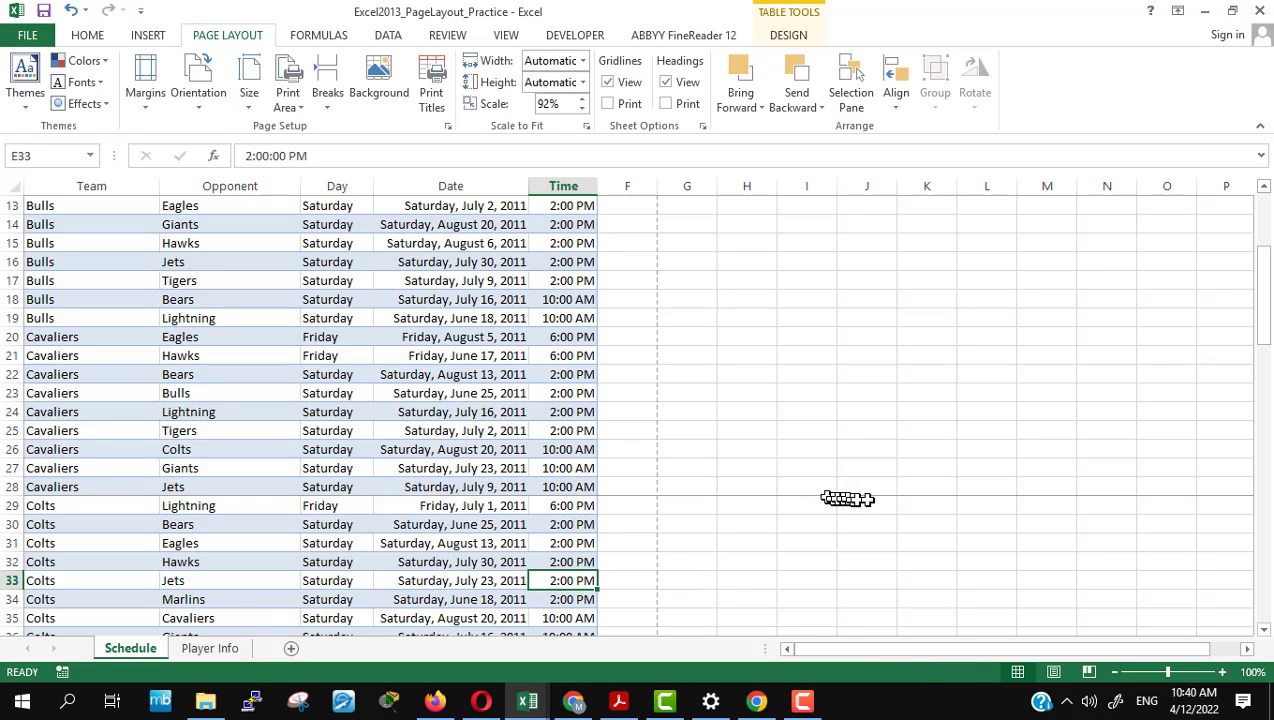
Step: Switch to Page Layout view and select row 29, the Colts row opening page 2
left_click(1053, 672)
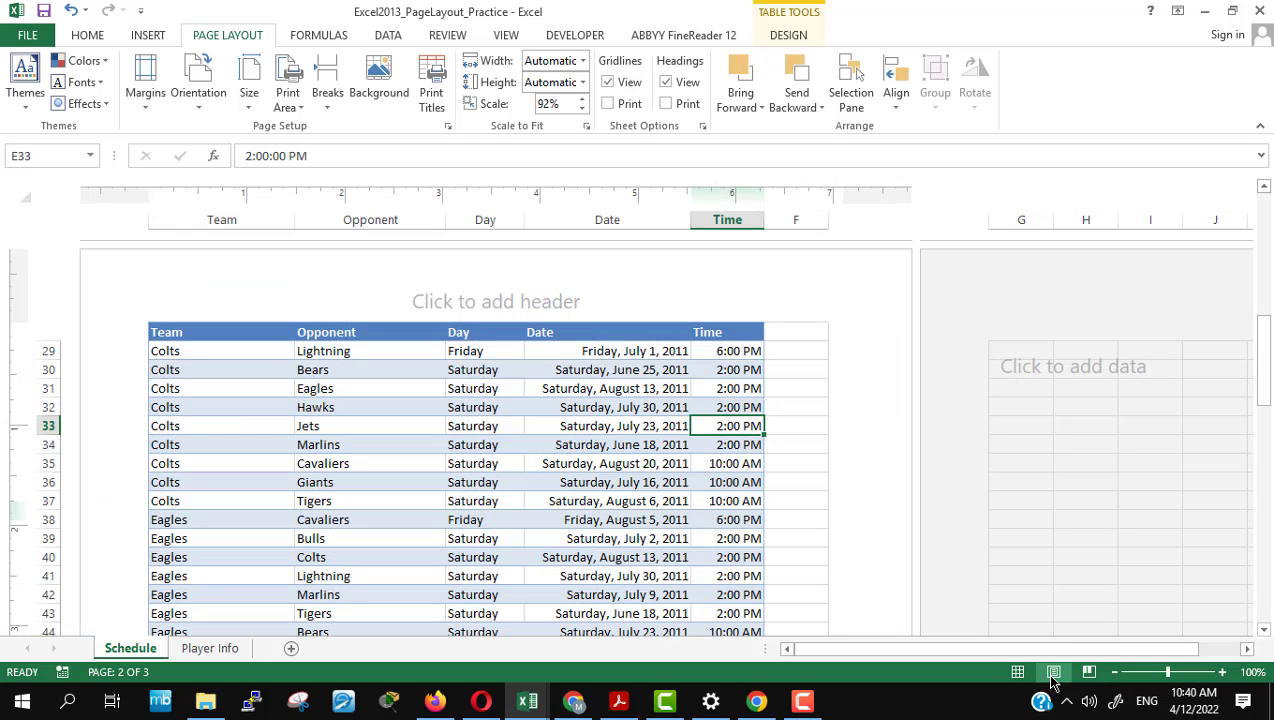
scroll(745, 449, "down", 5)
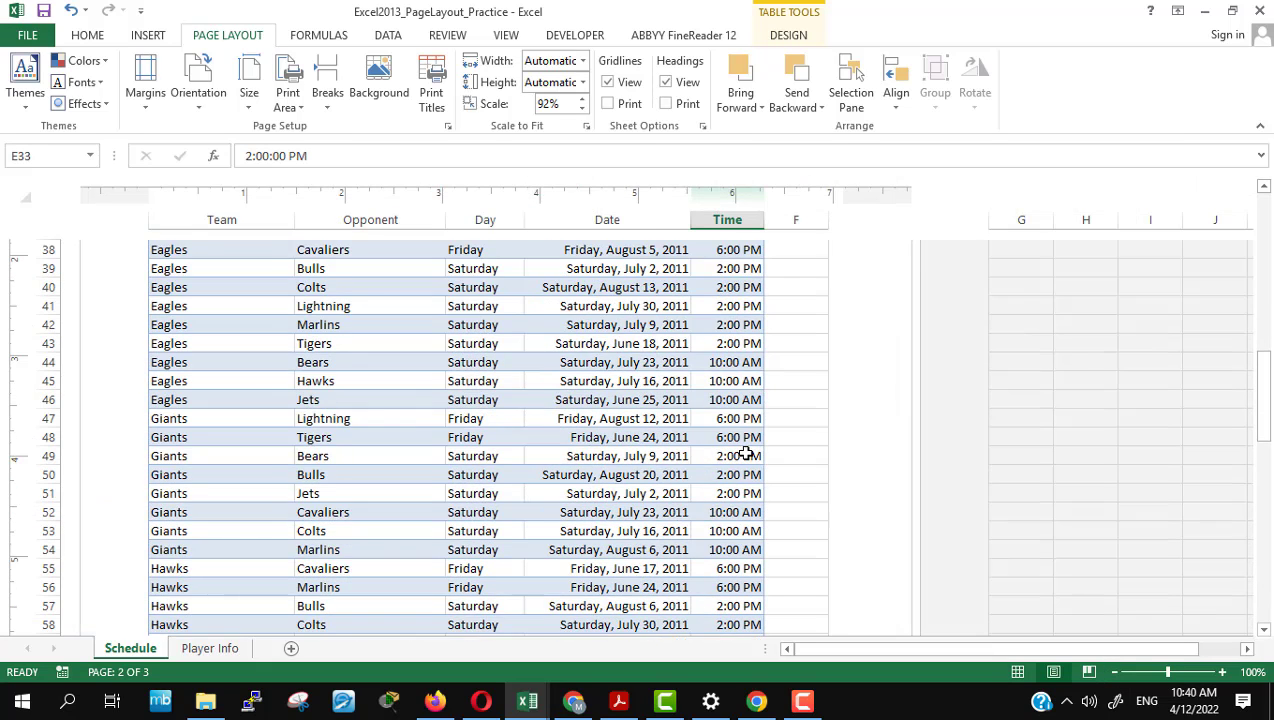
scroll(745, 454, "down", 4)
scroll(745, 454, "down", 4)
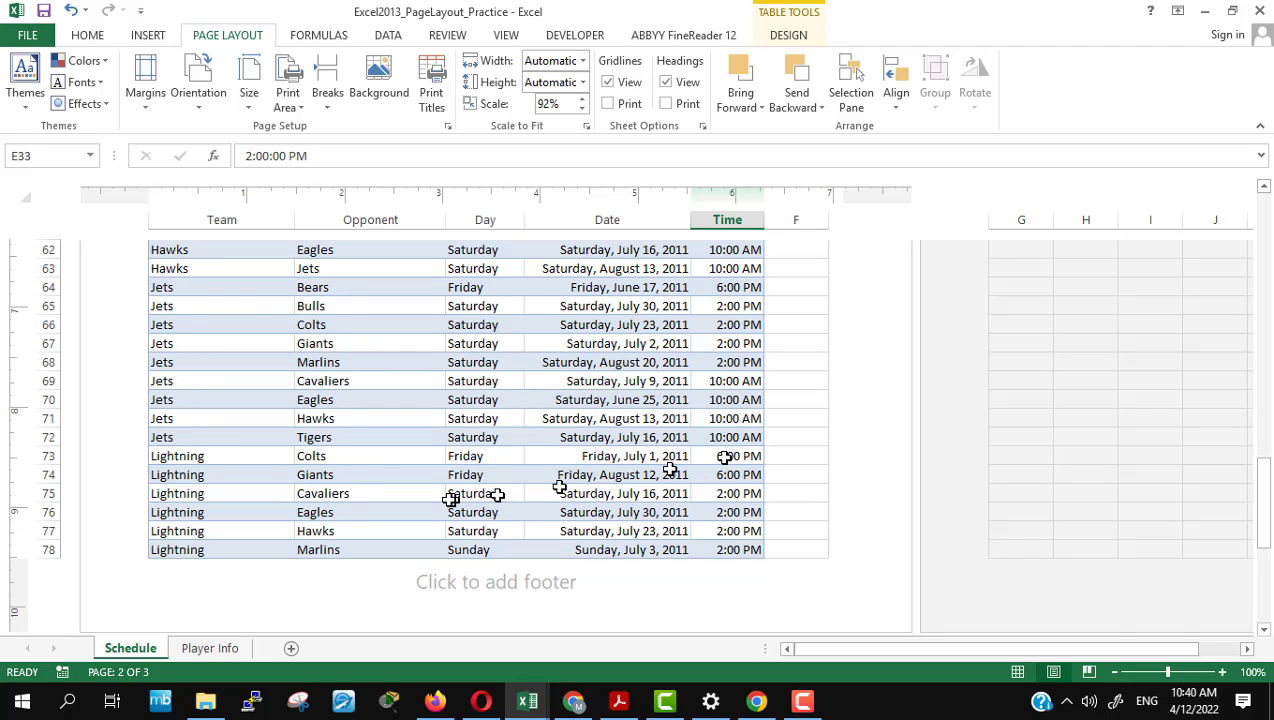
scroll(540, 497, "up", 6)
scroll(540, 497, "up", 6)
scroll(542, 497, "up", 6)
scroll(542, 497, "down", 4)
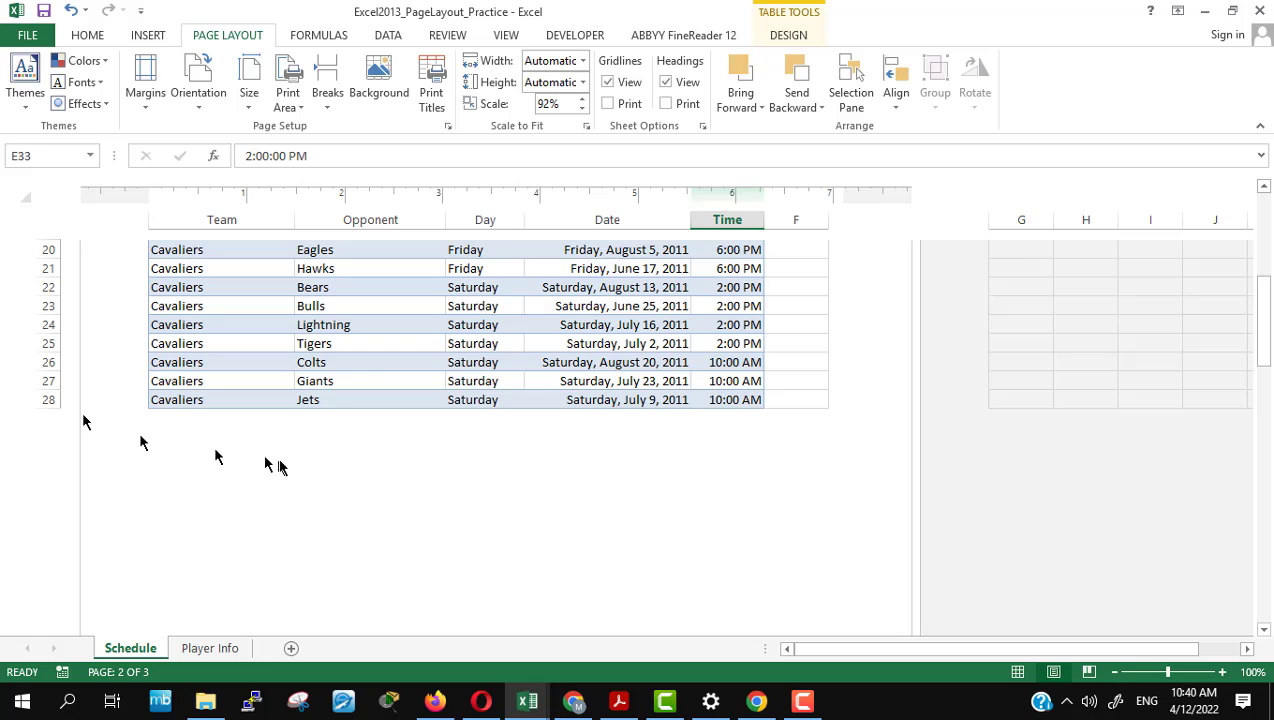
scroll(620, 466, "down", 4)
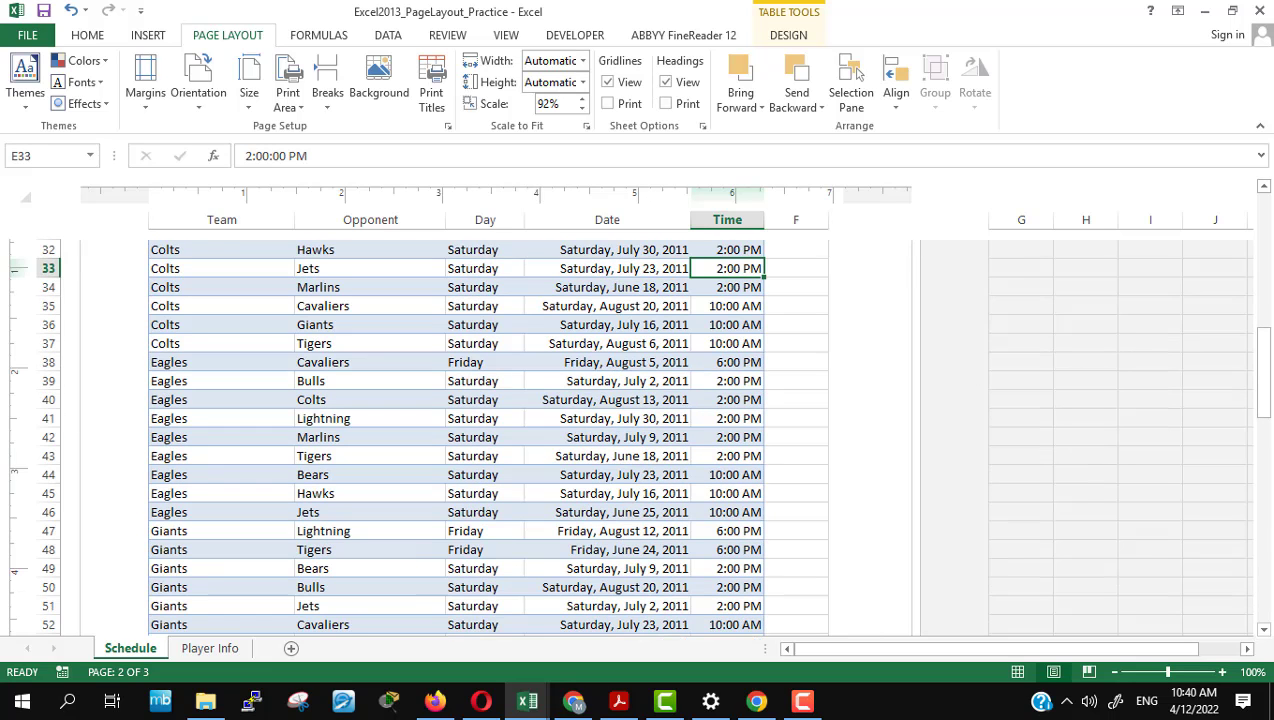
left_click_drag(1264, 372, 1268, 368)
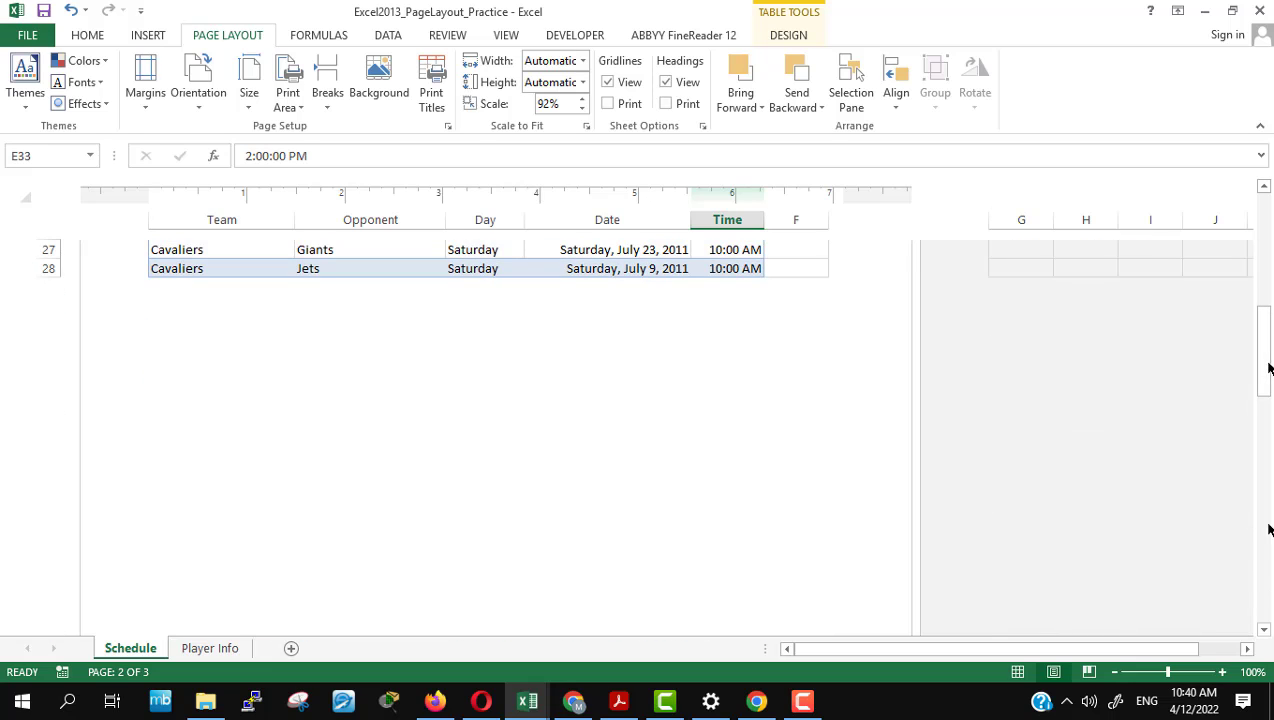
left_click(1264, 630)
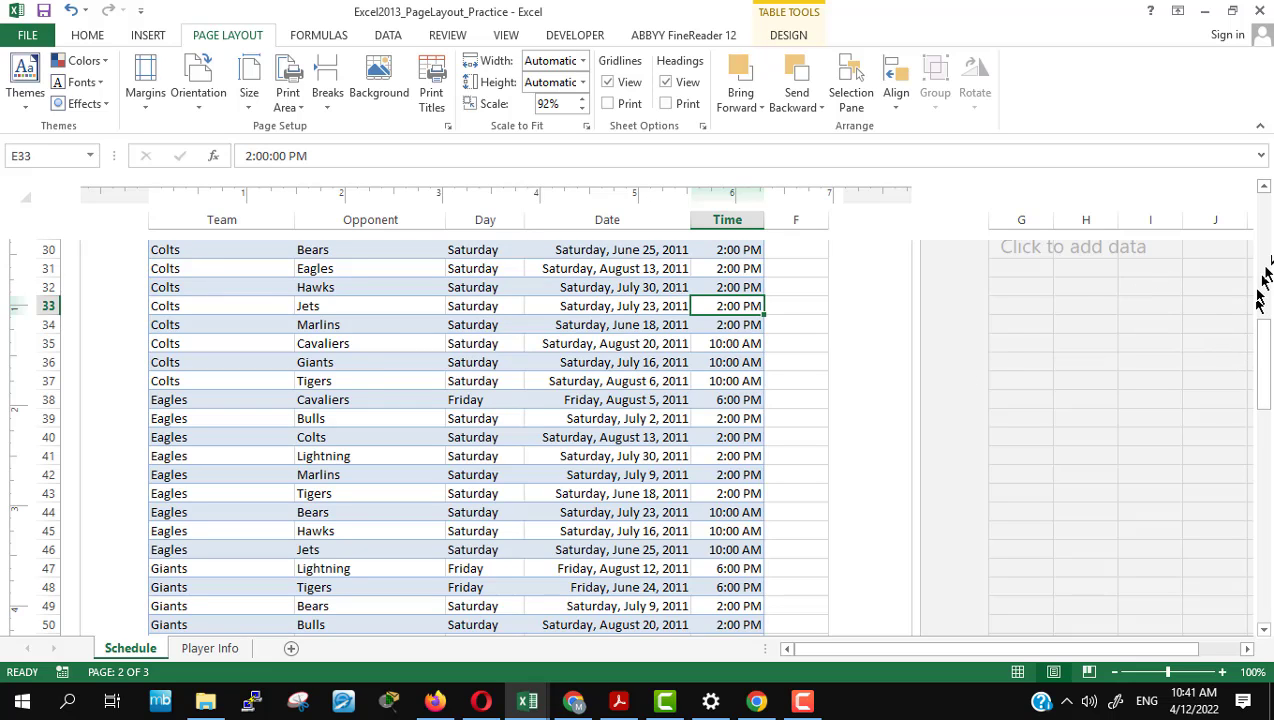
left_click(1264, 189)
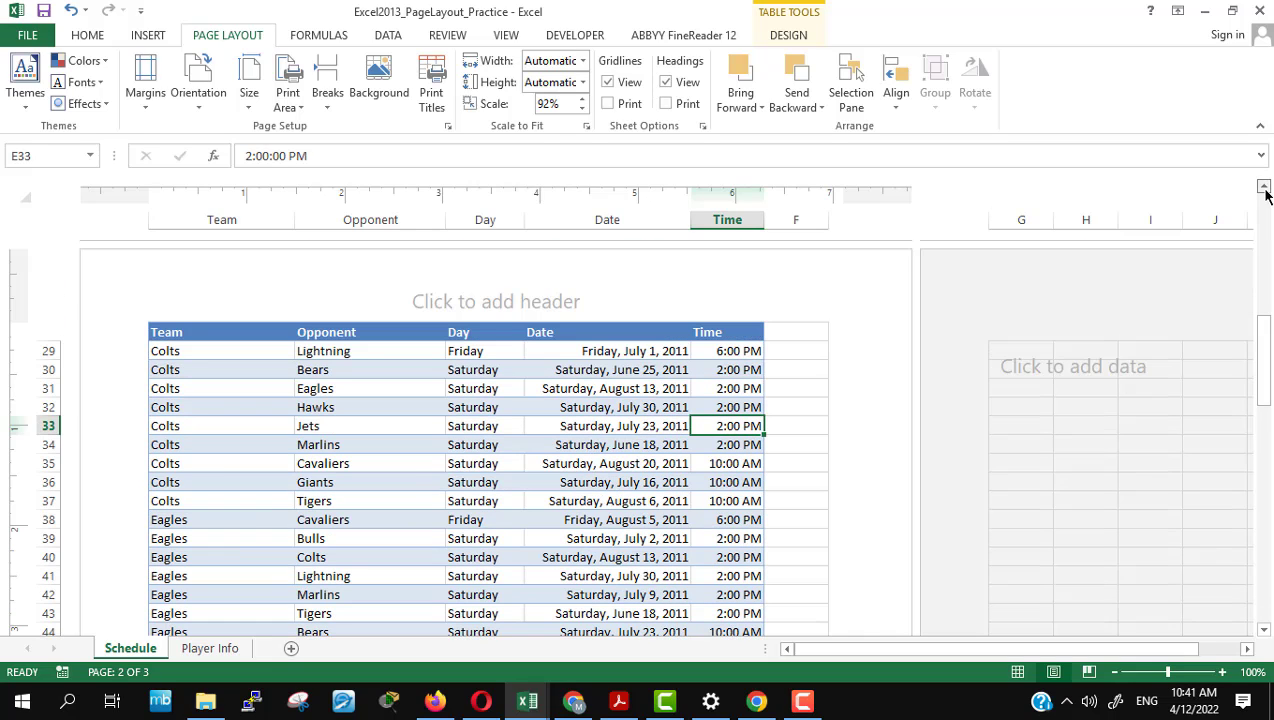
left_click(159, 353)
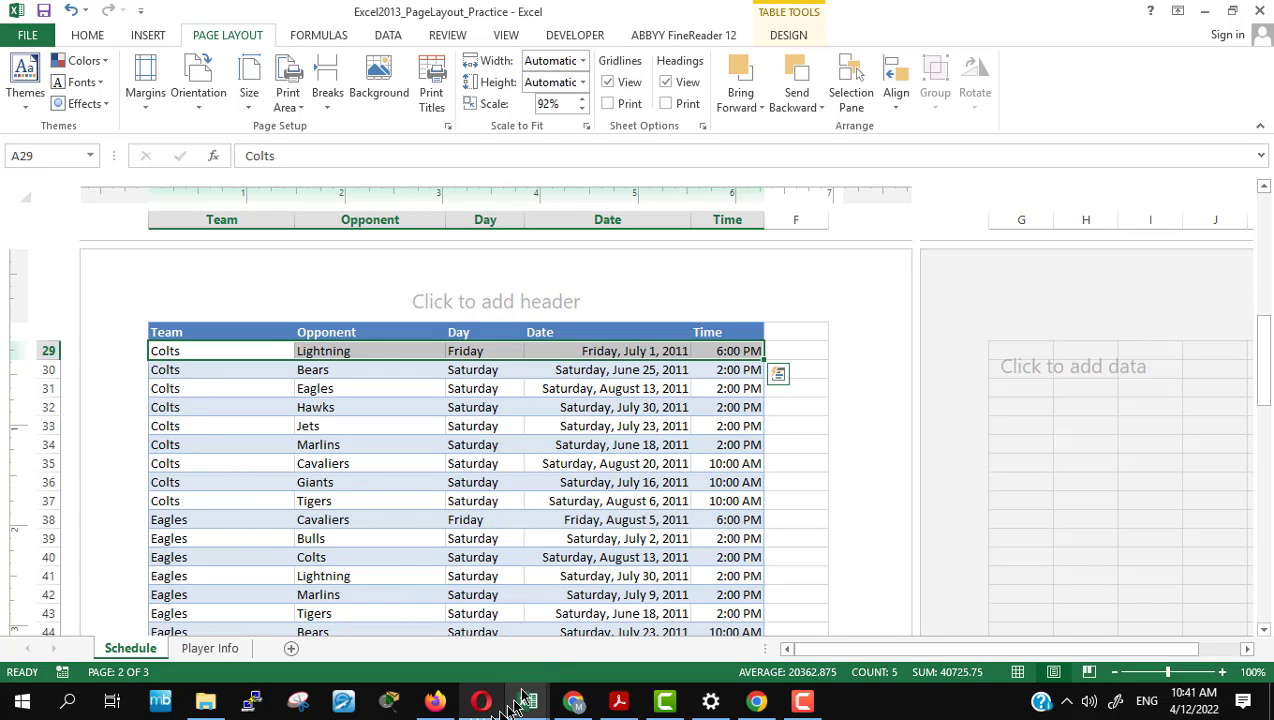
Step: Scroll the GCFGlobal Page Layout lesson to its 'To insert headers and footers' steps
left_click(430, 706)
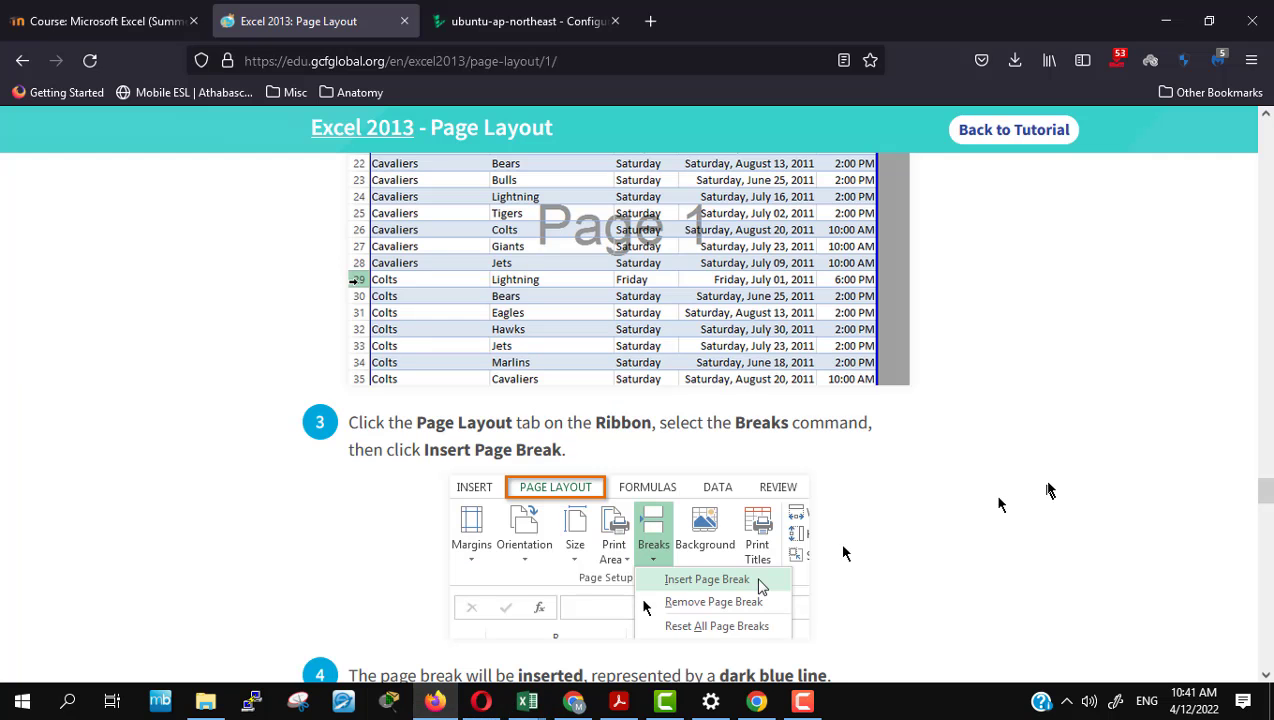
scroll(1048, 488, "down", 4)
scroll(1048, 488, "down", 5)
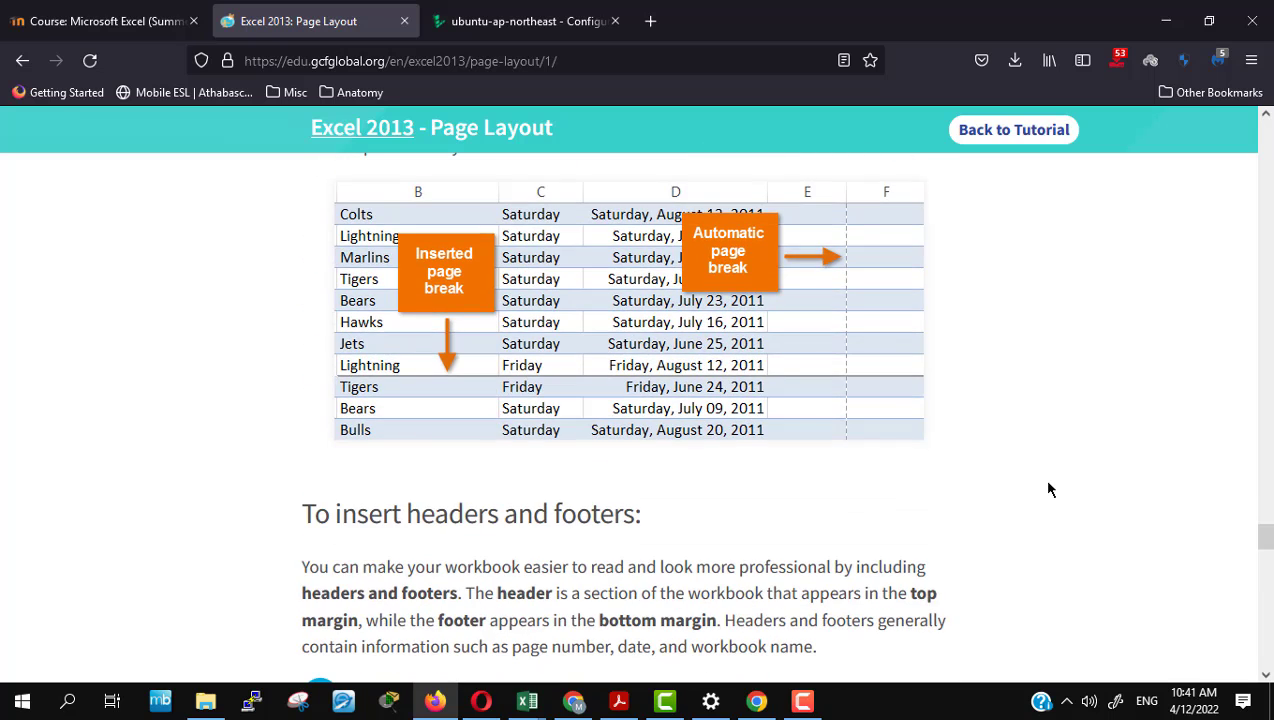
scroll(1048, 488, "down", 3)
scroll(1048, 489, "down", 3)
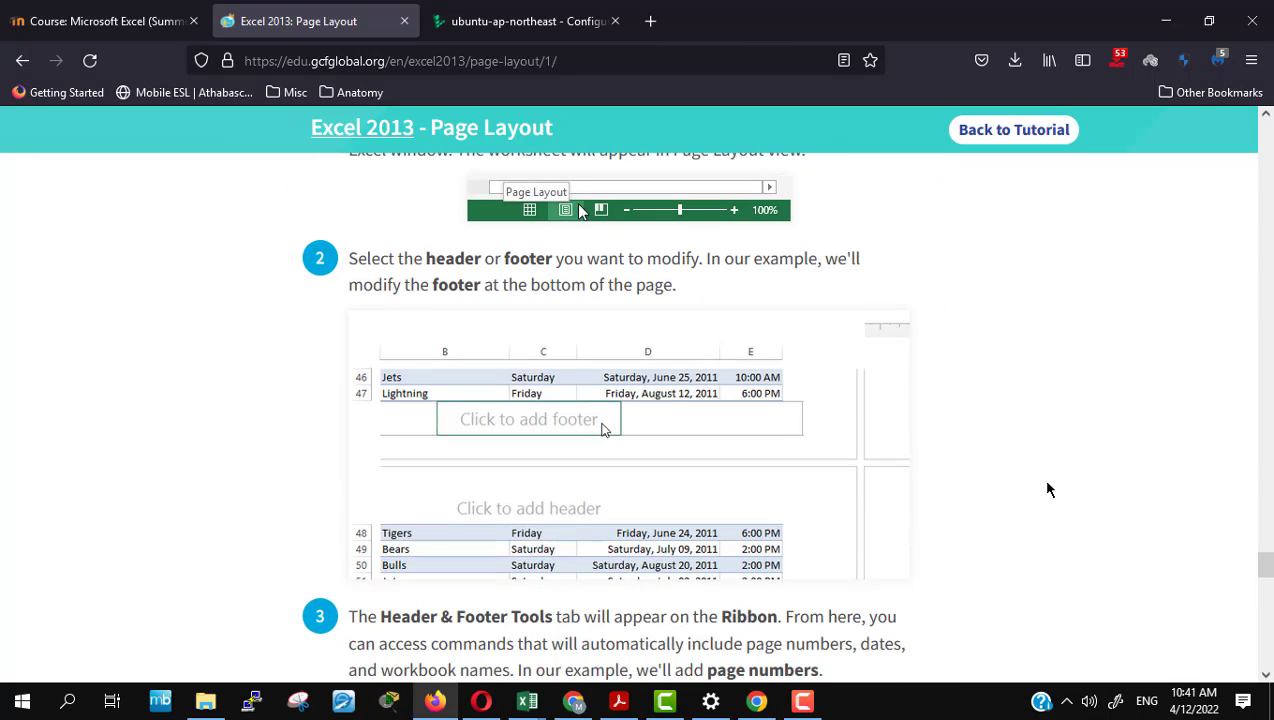
scroll(1045, 490, "down", 2)
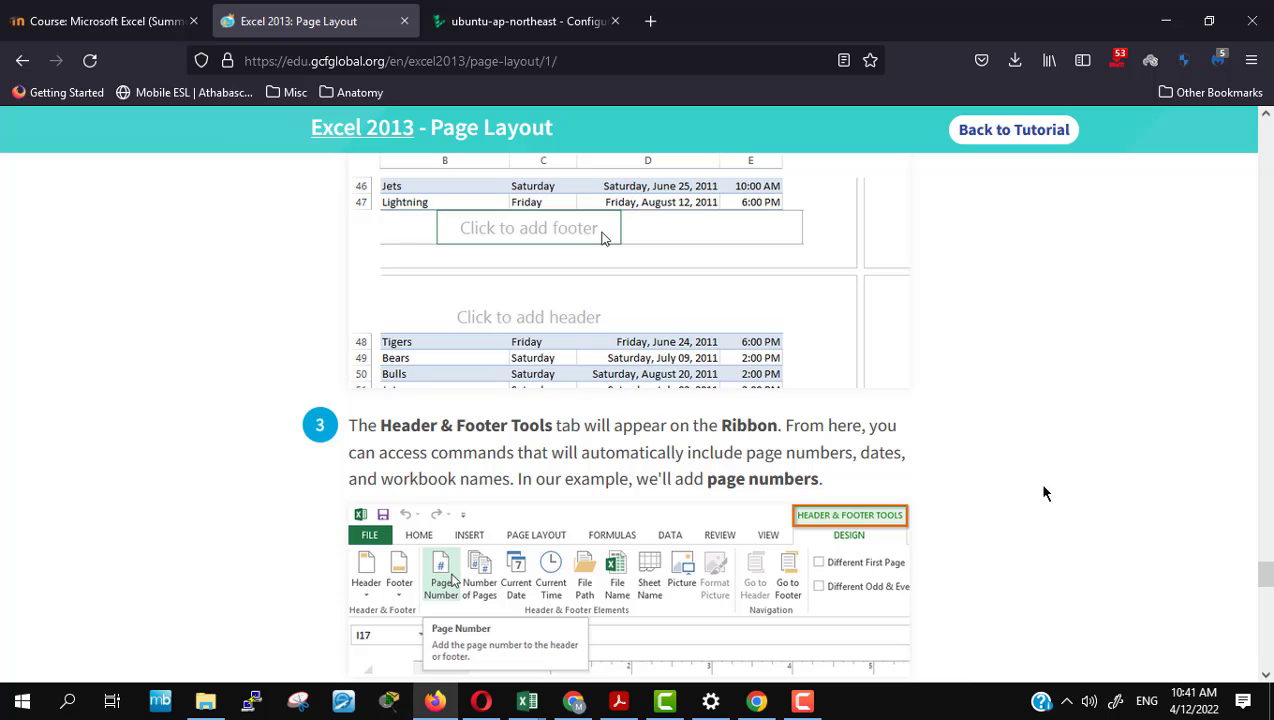
scroll(968, 514, "up", 3)
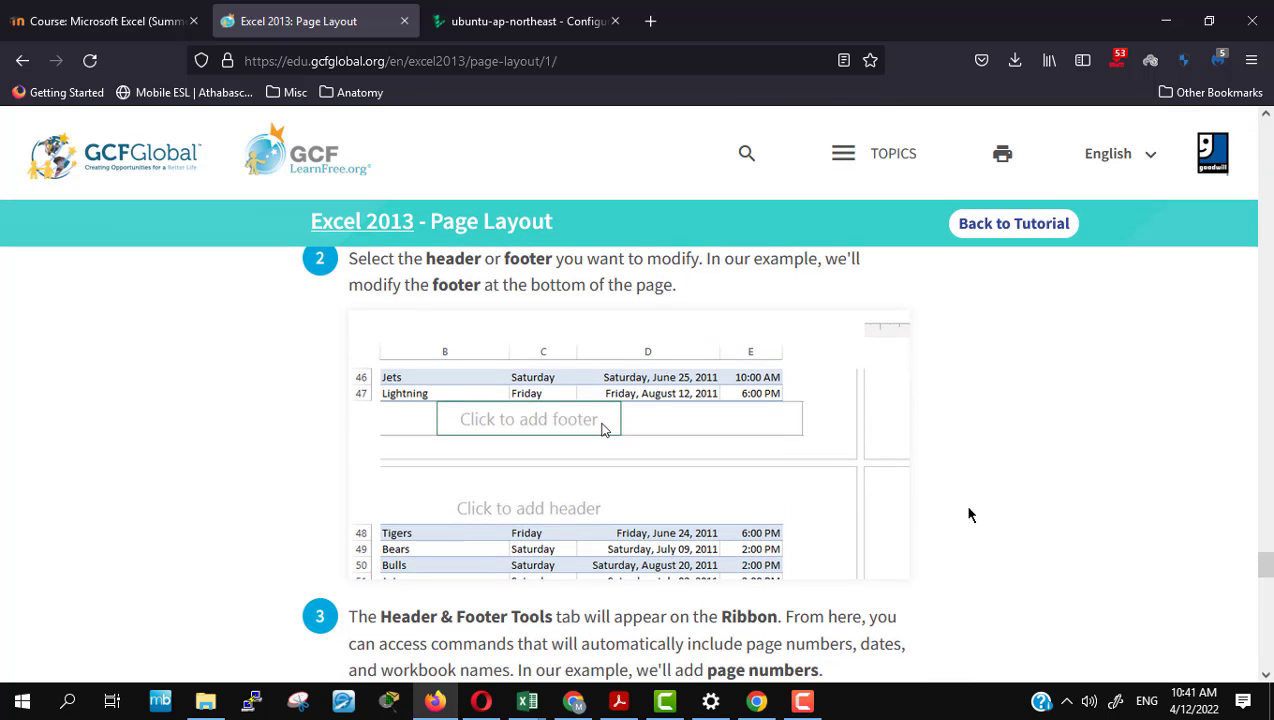
scroll(968, 514, "up", 3)
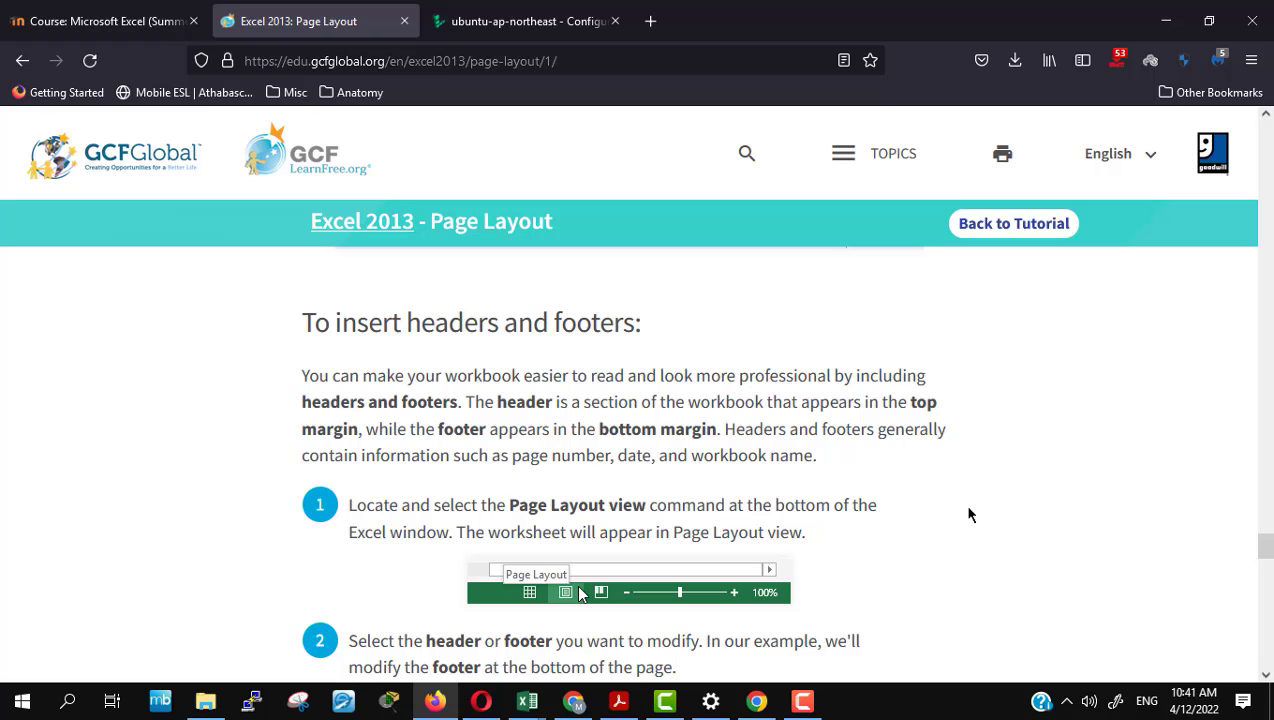
scroll(961, 514, "down", 4)
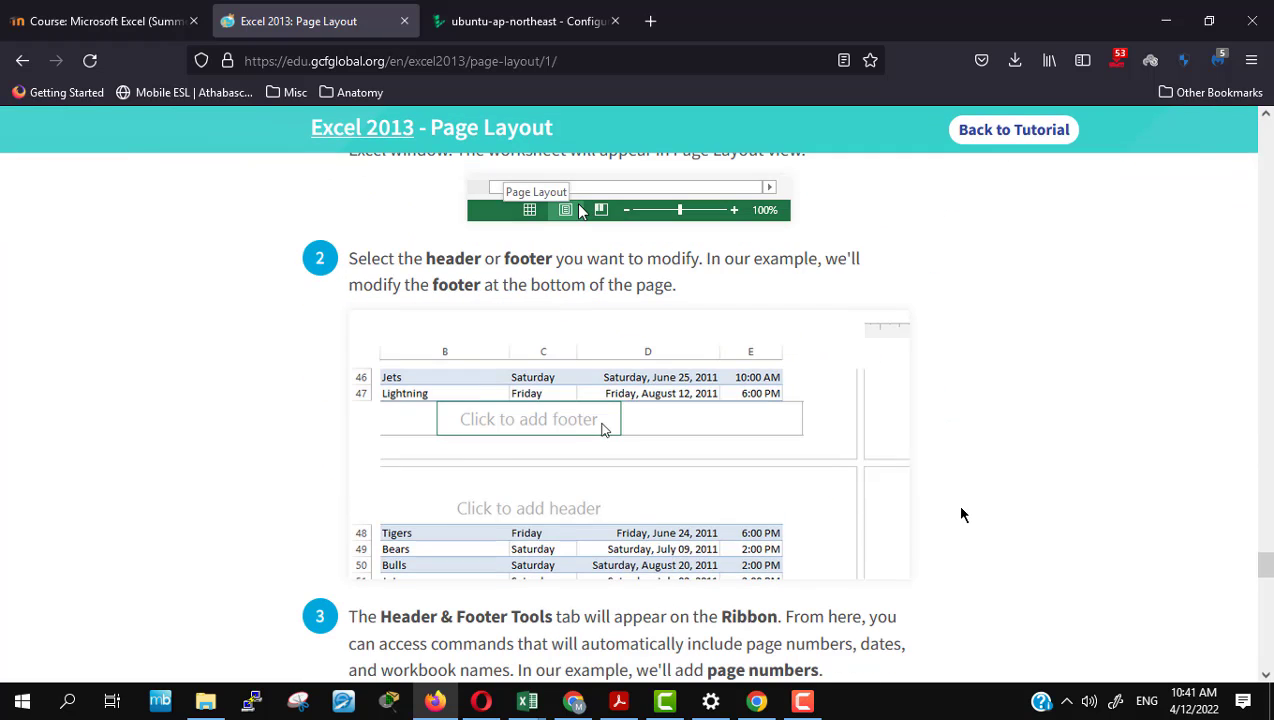
left_click(533, 703)
Step: Try the left, centre and right sections of the page 2 header without adding anything
left_click(601, 638)
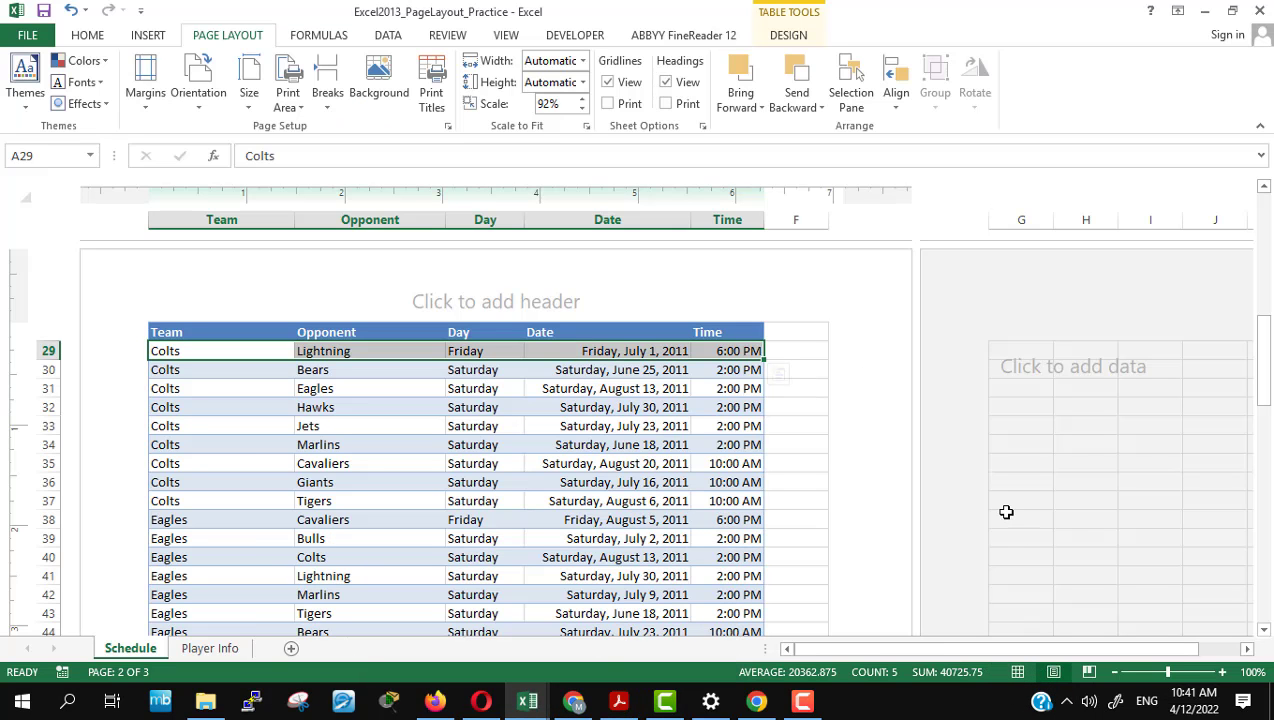
left_click(460, 302)
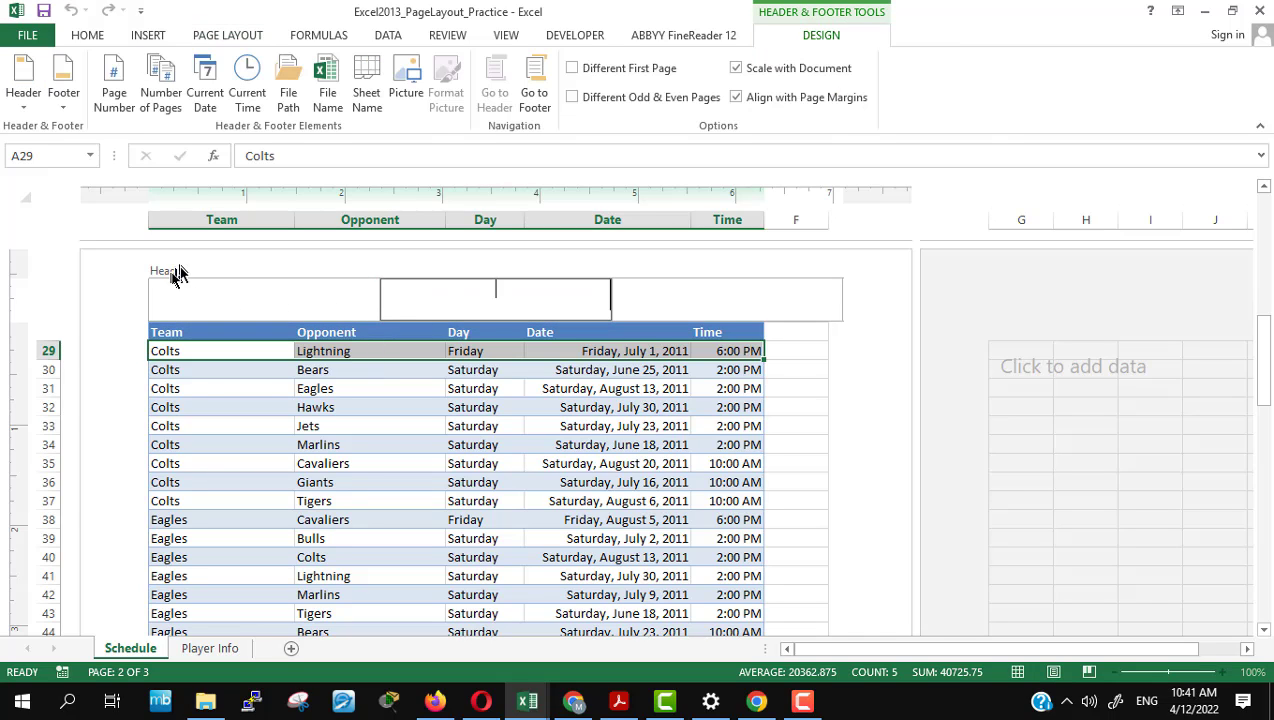
left_click(125, 380)
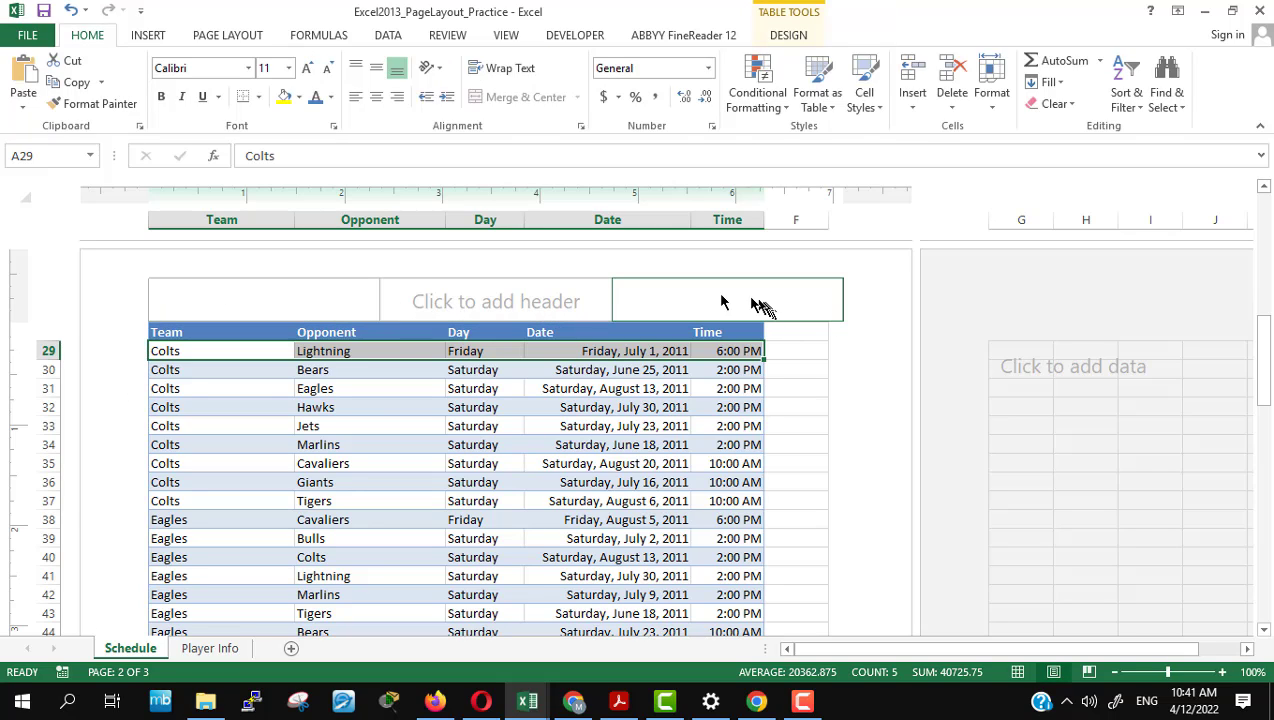
left_click(271, 295)
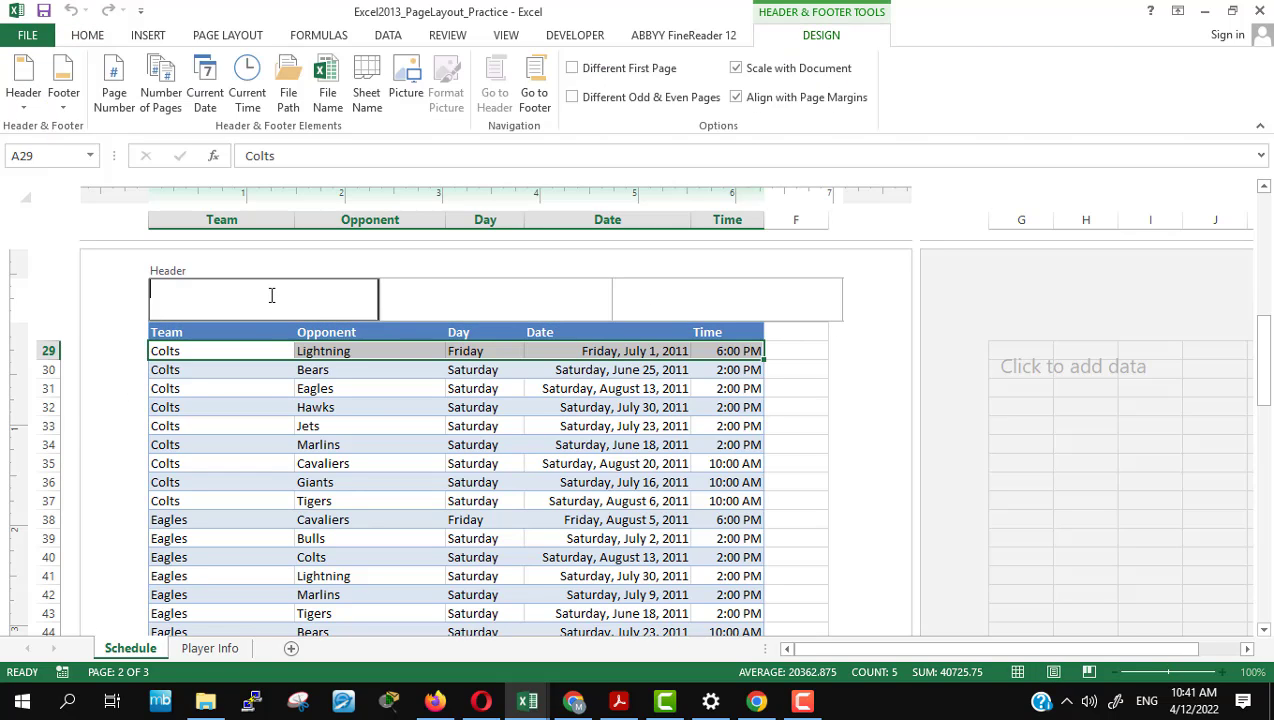
left_click(414, 293)
left_click(645, 299)
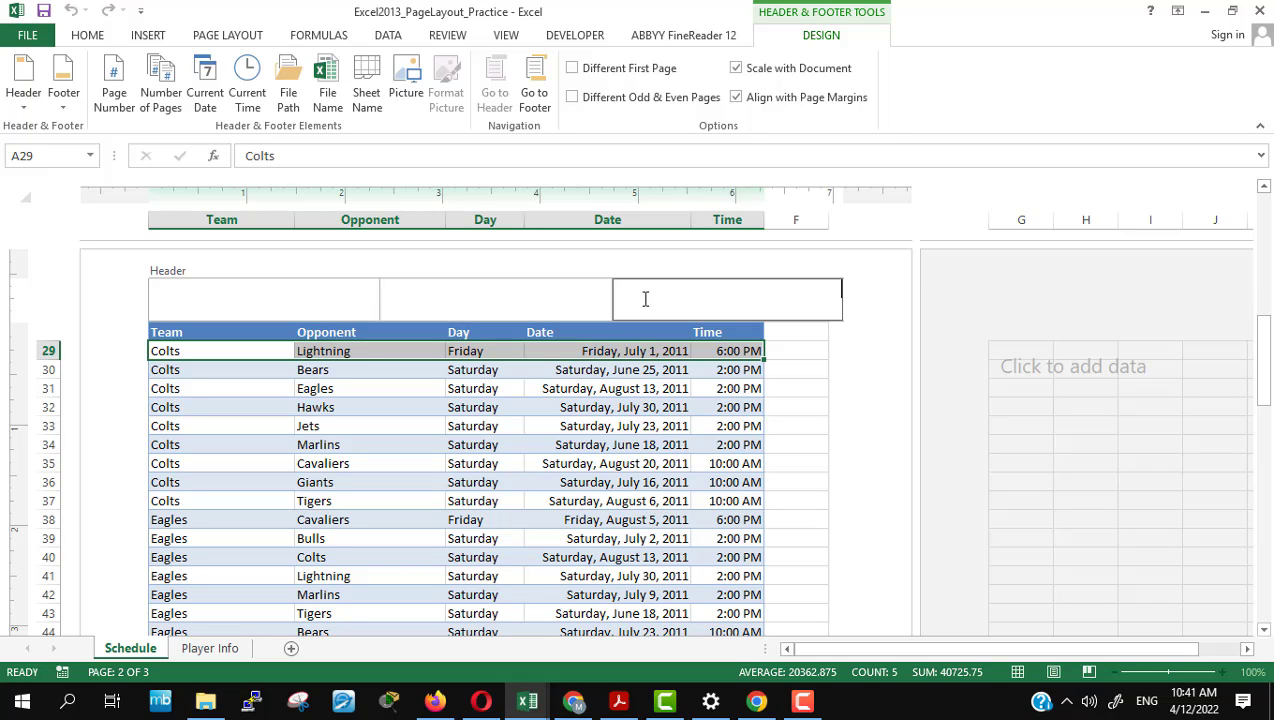
left_click(1268, 543)
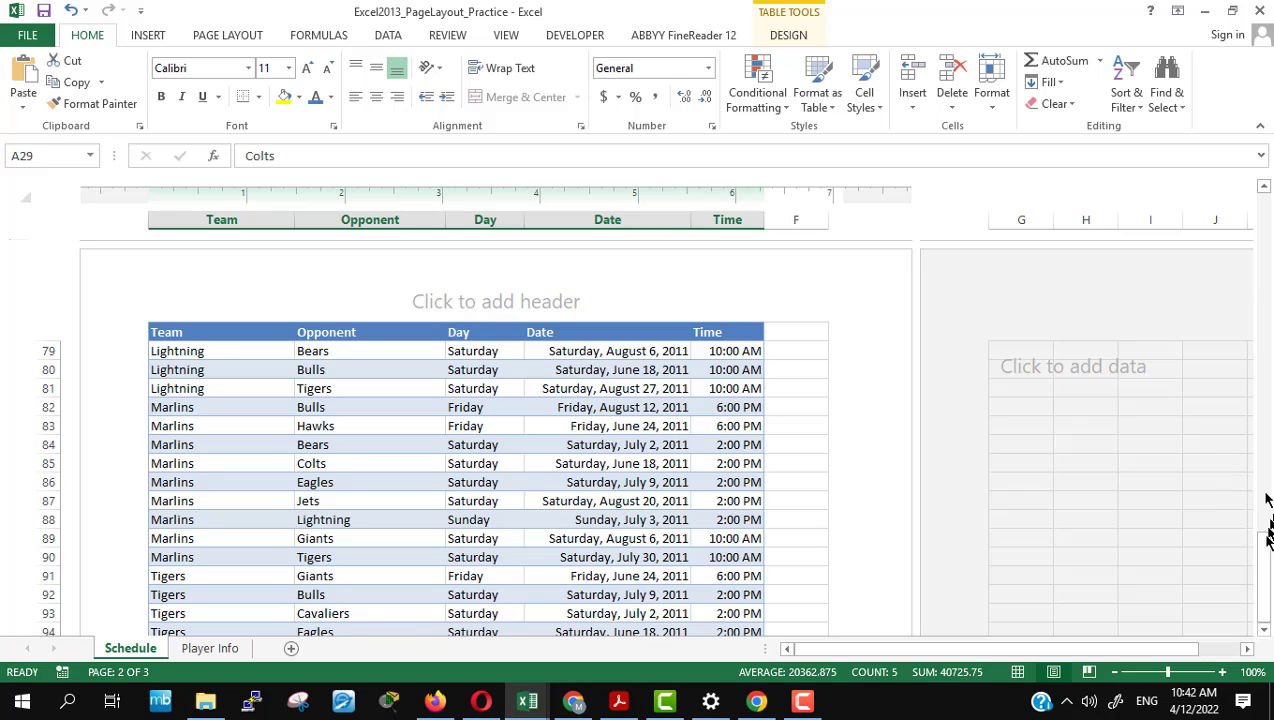
Step: Open the empty page 2 footer below row 78 and select its centre section
left_click(1263, 187)
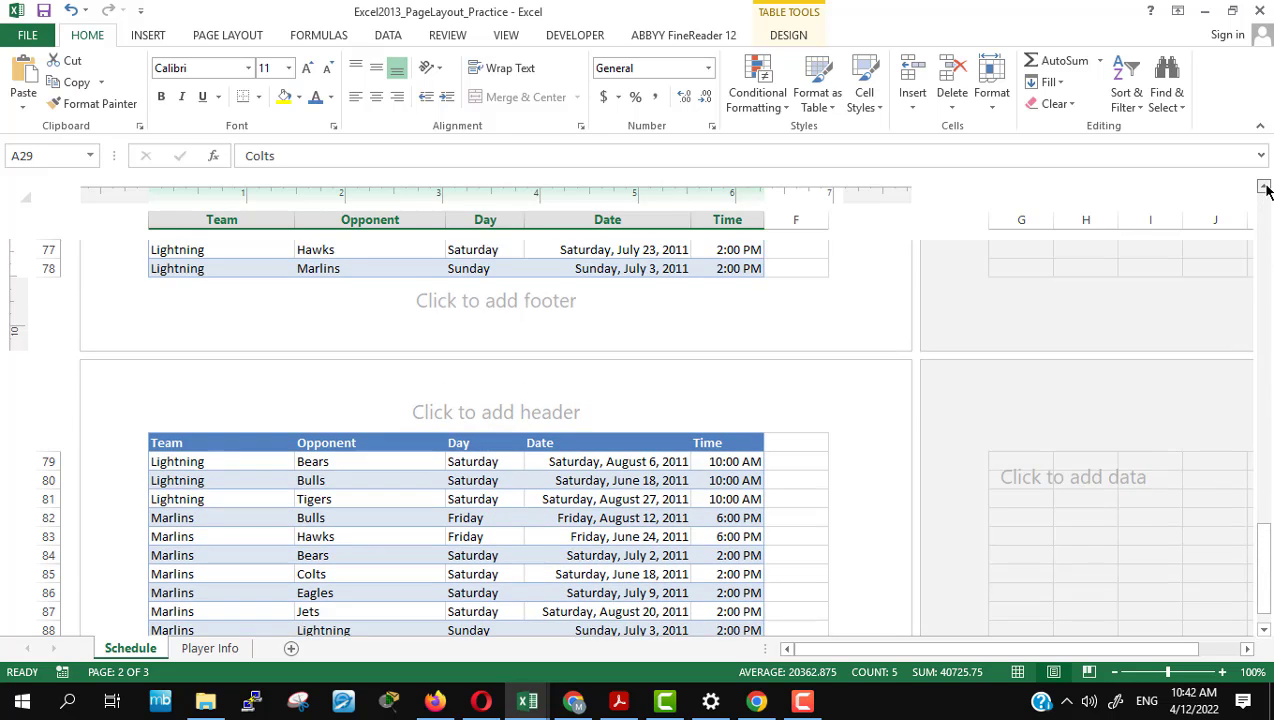
left_click(1263, 187)
left_click(487, 368)
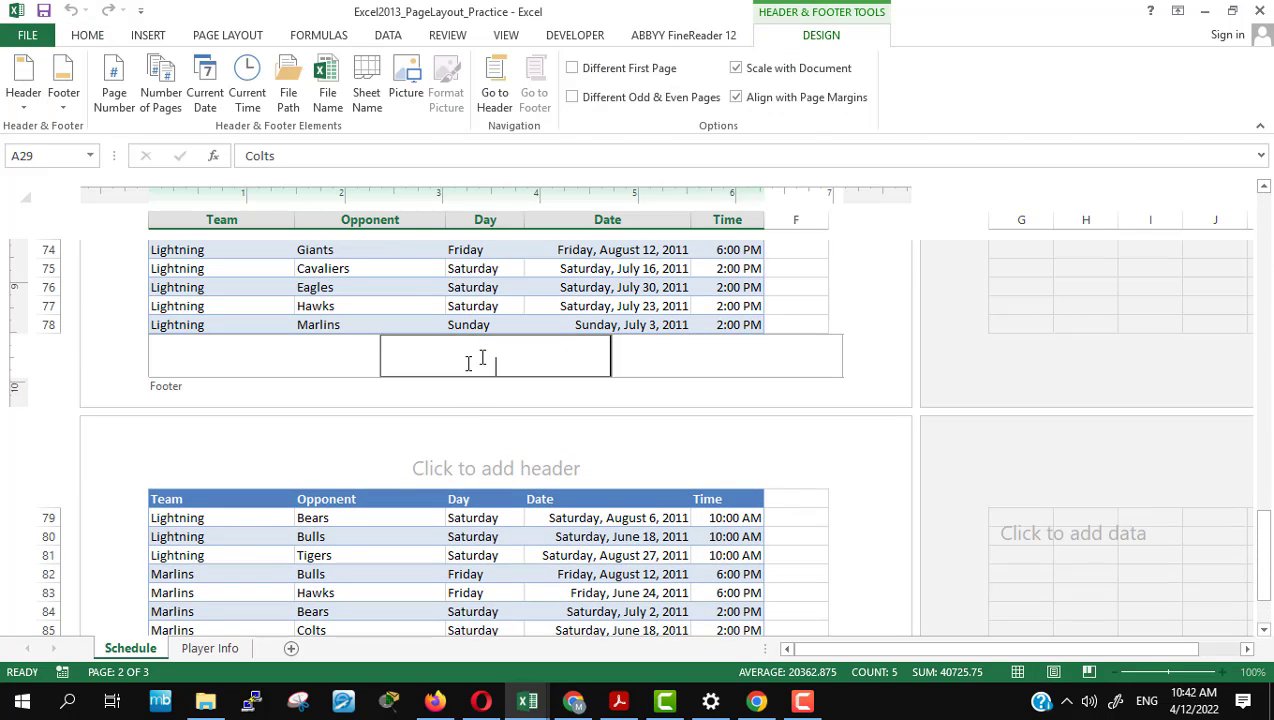
left_click(298, 351)
left_click(432, 362)
left_click(711, 353)
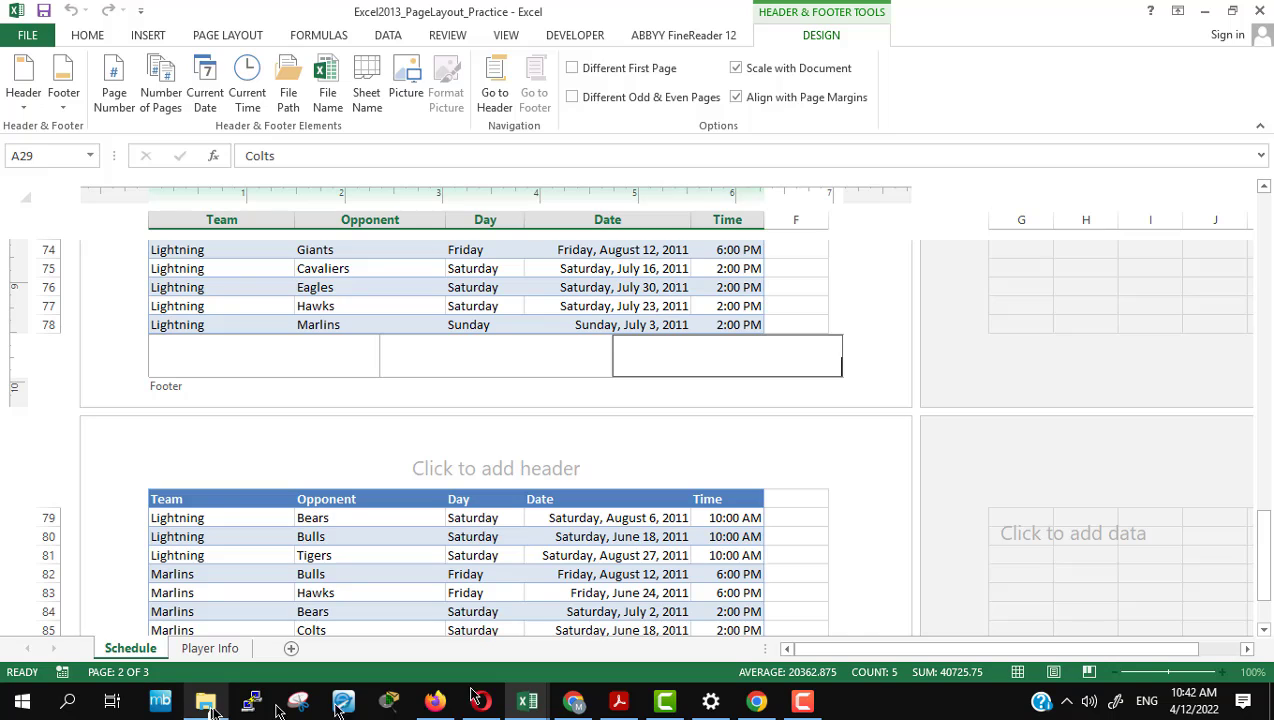
mouse_move(435, 700)
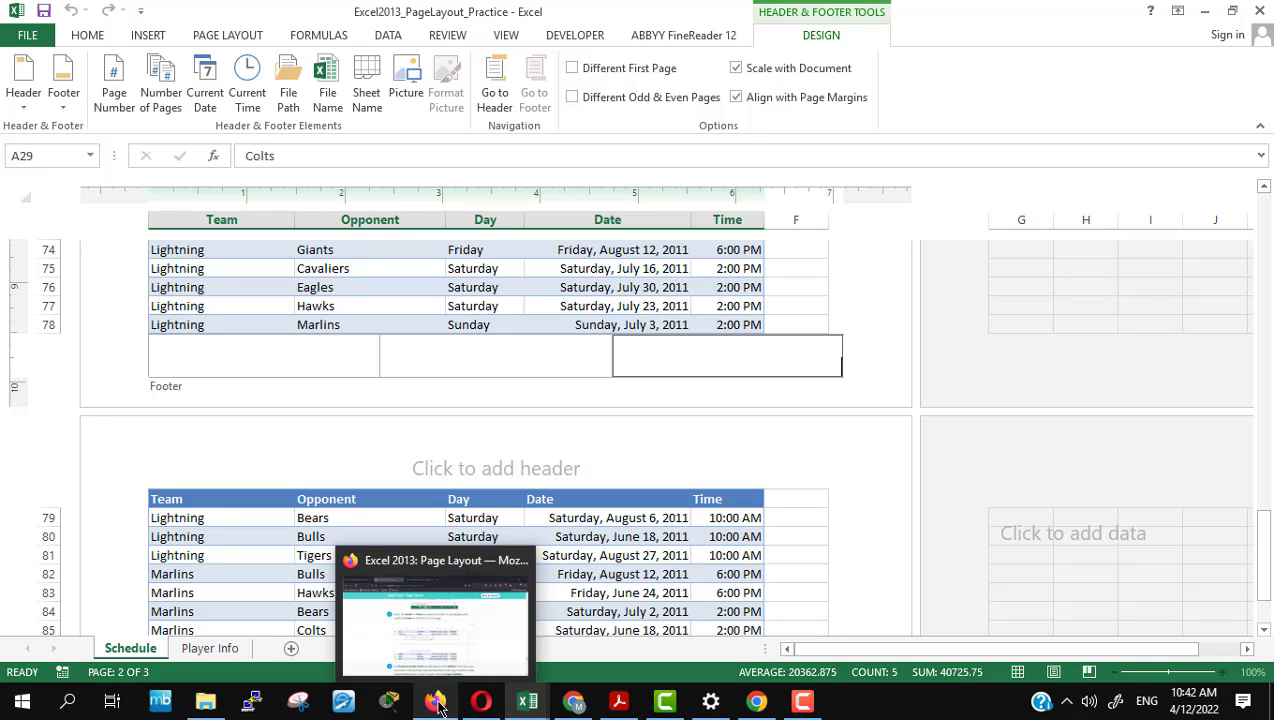
left_click(520, 355)
Step: Read the tutorial's Page Number steps, then return to the Page Layout practice workbook in Excel
left_click(435, 700)
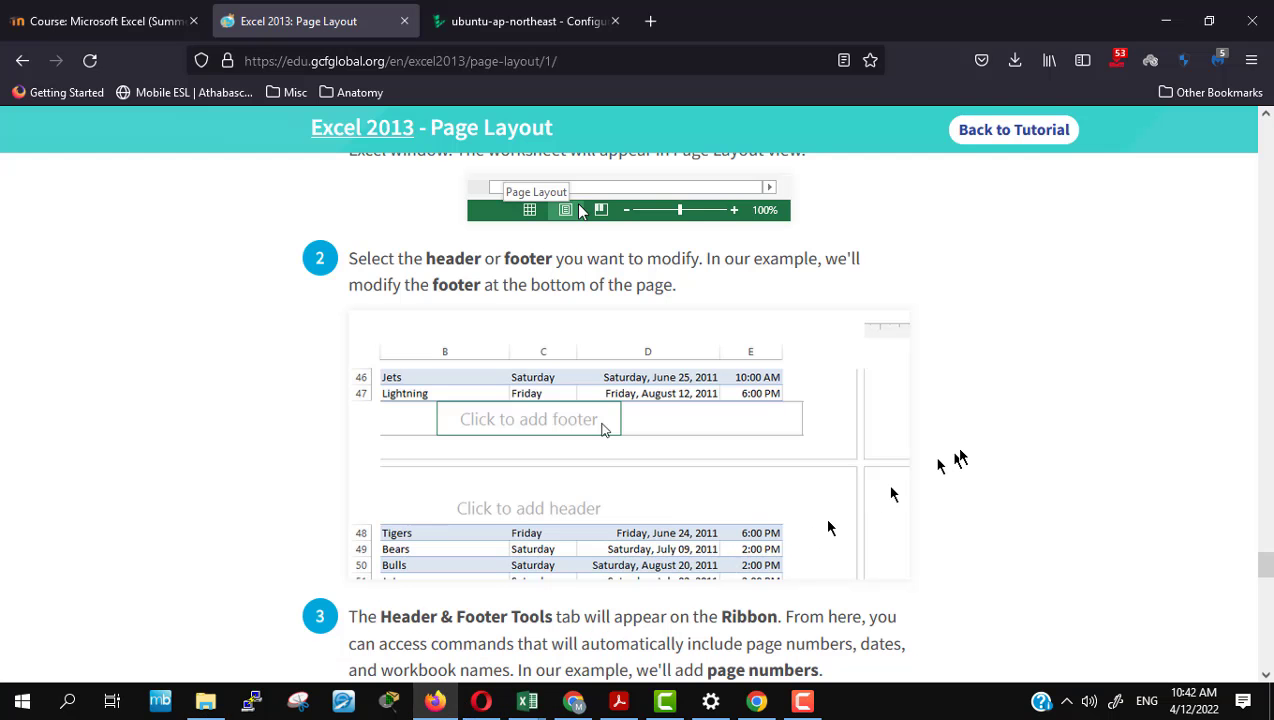
scroll(960, 455, "down", 5)
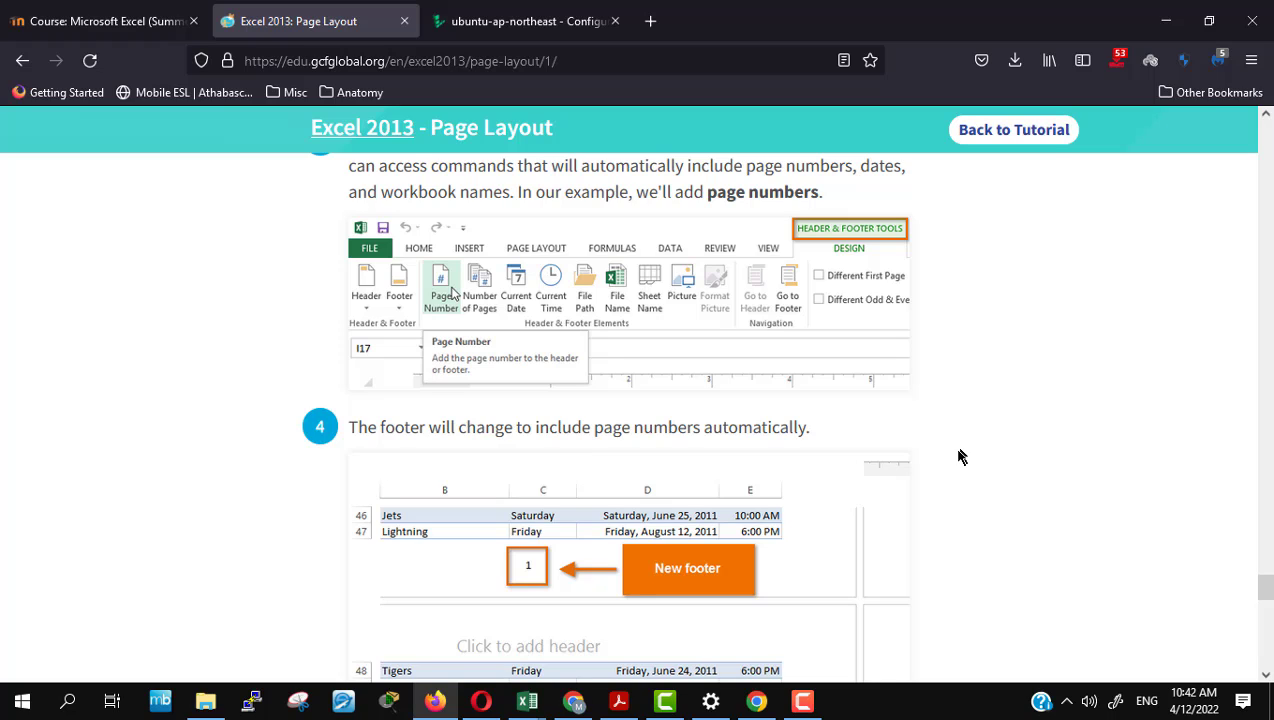
mouse_move(521, 710)
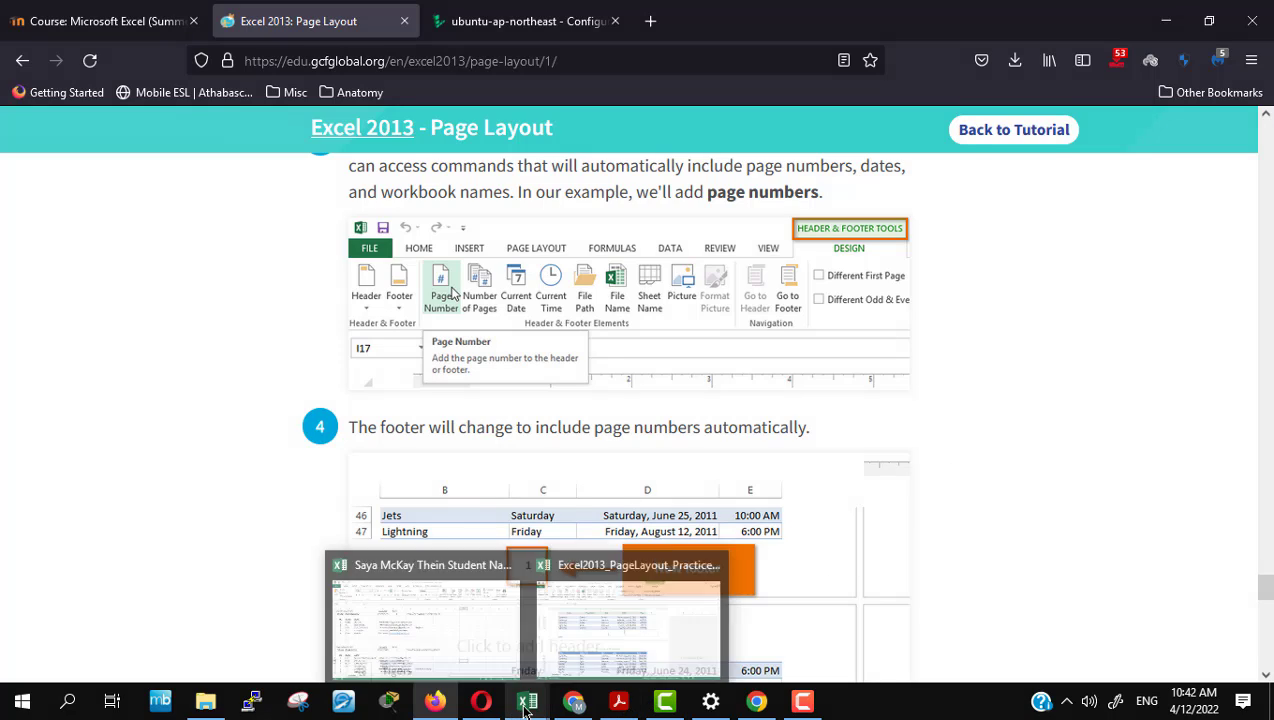
left_click(592, 624)
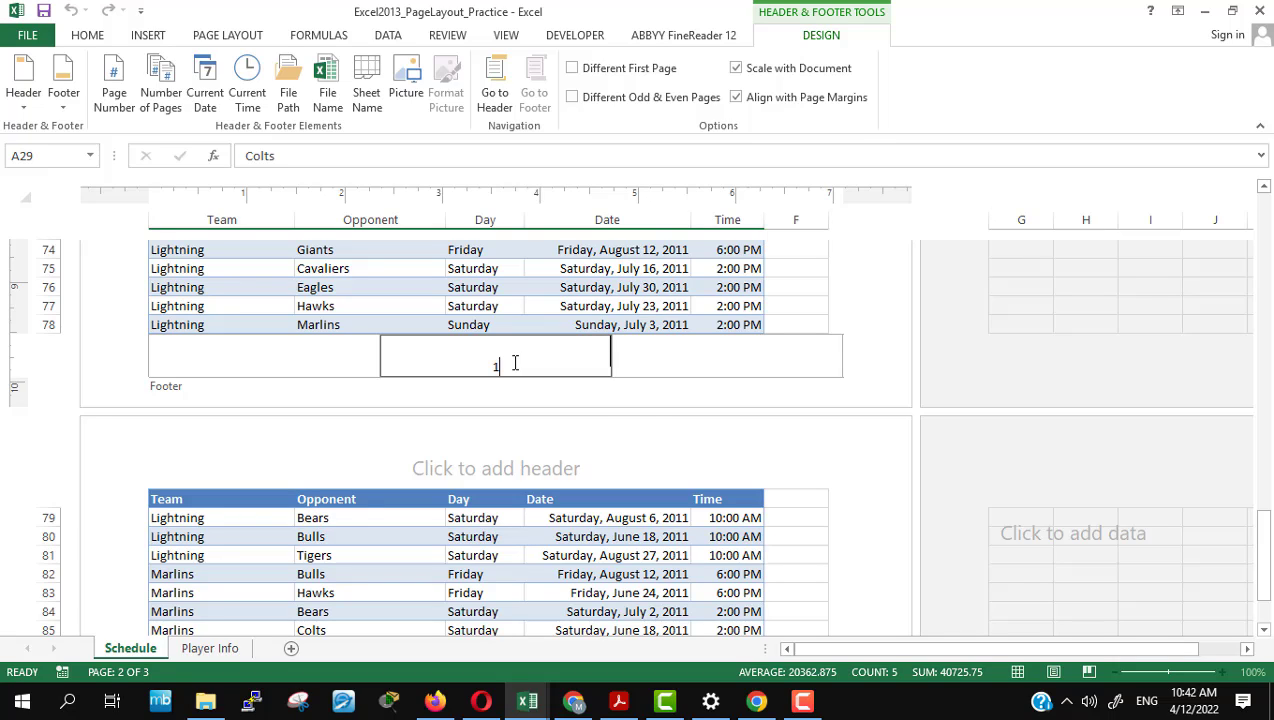
left_click(662, 448)
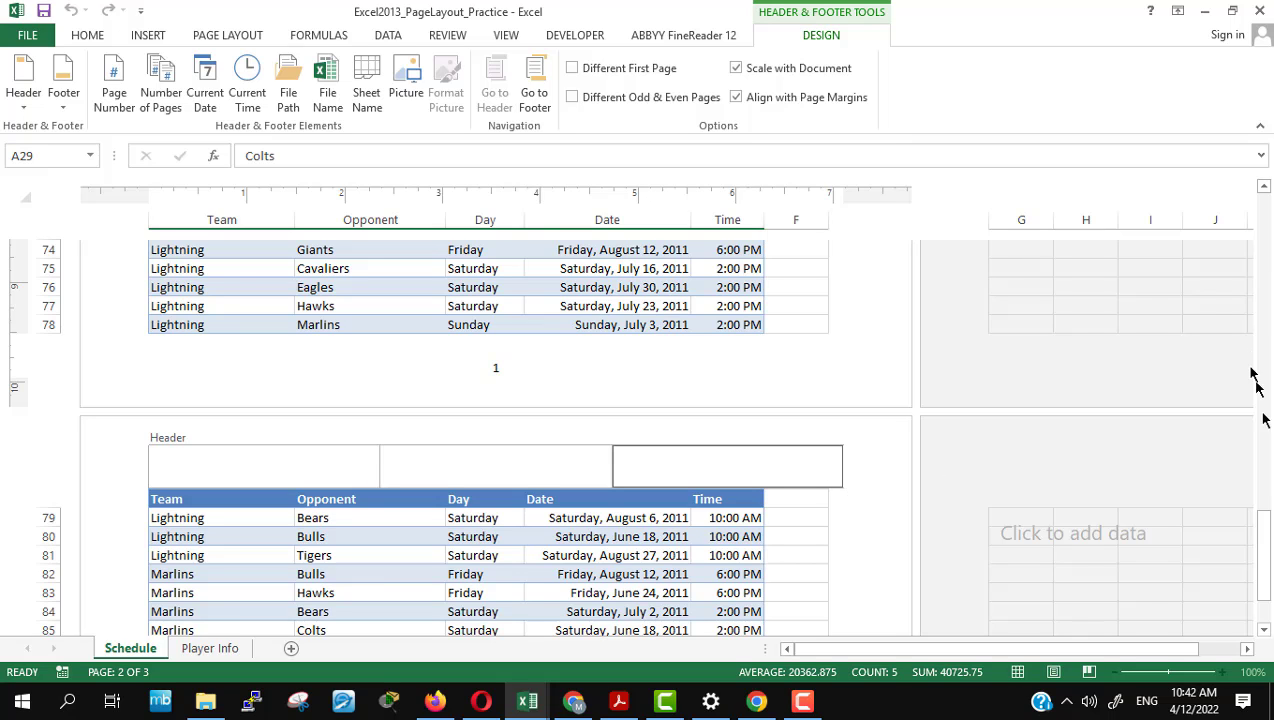
left_click(1264, 630)
left_click_drag(1266, 636, 1266, 636)
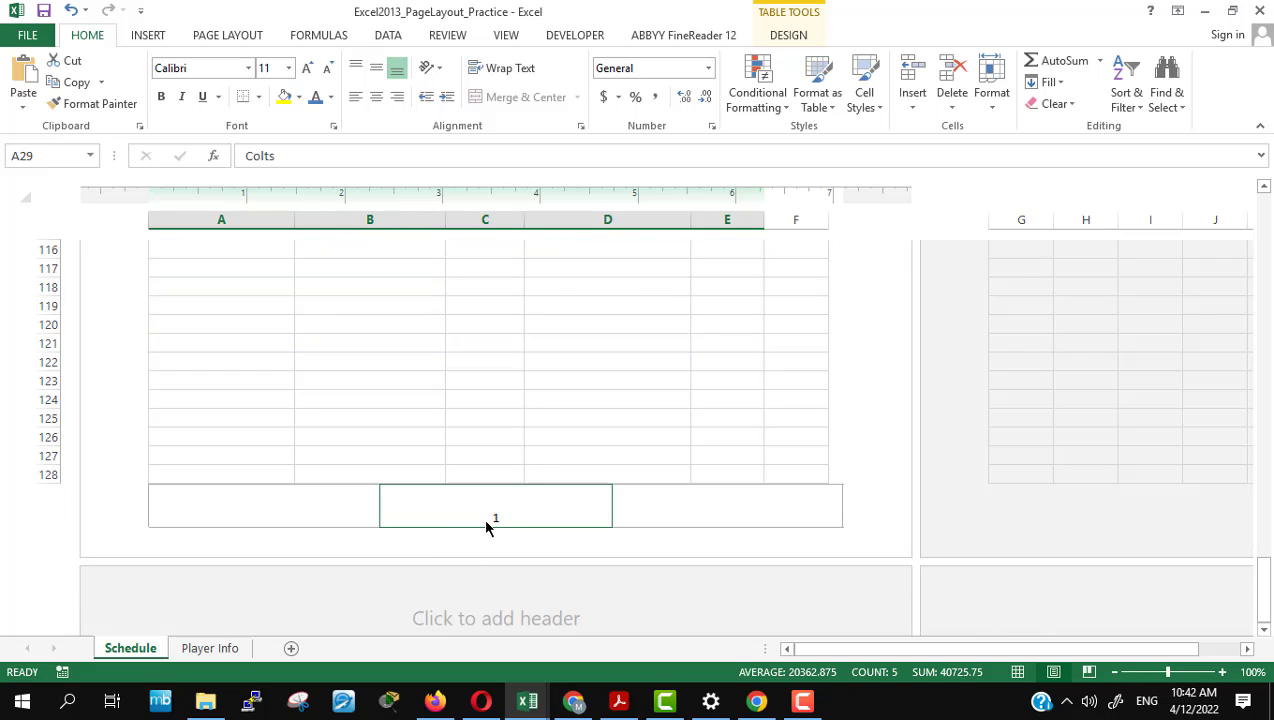
left_click_drag(1264, 568, 1264, 205)
scroll(650, 476, "down", 3)
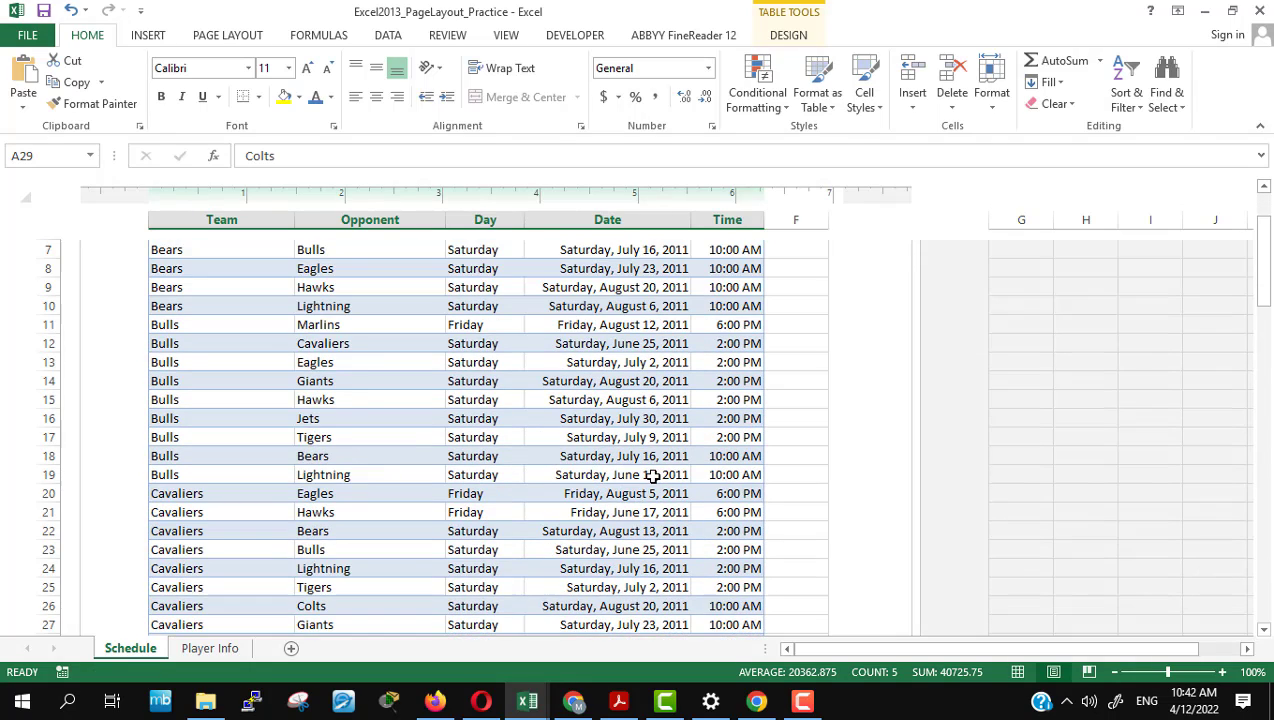
scroll(652, 476, "down", 3)
scroll(652, 476, "down", 3)
scroll(652, 476, "down", 3)
scroll(652, 476, "up", 3)
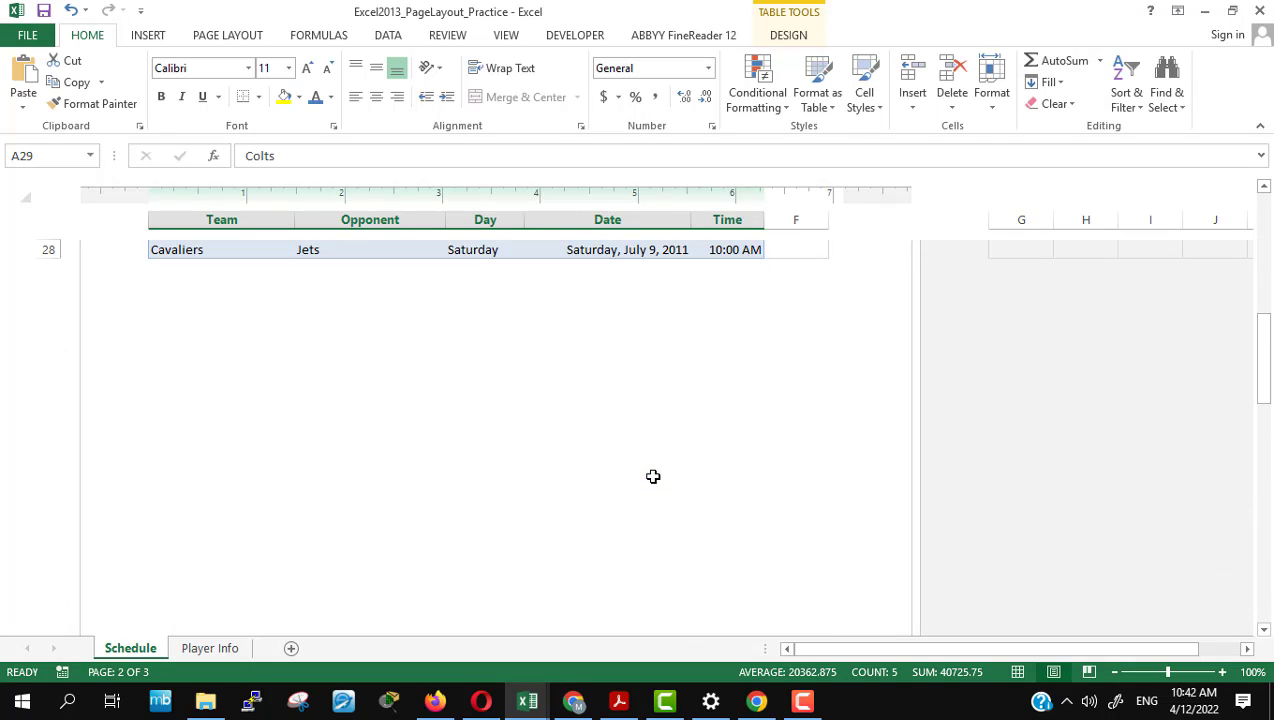
left_click(1263, 630)
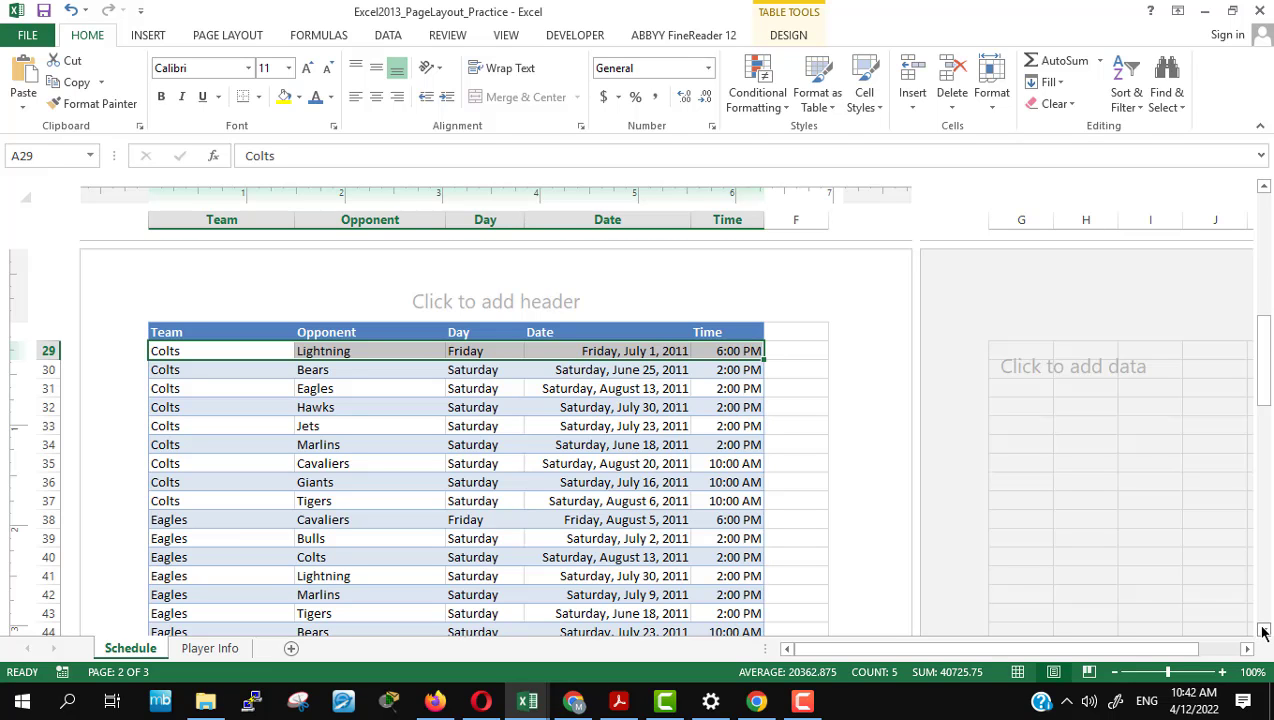
left_click(1264, 188)
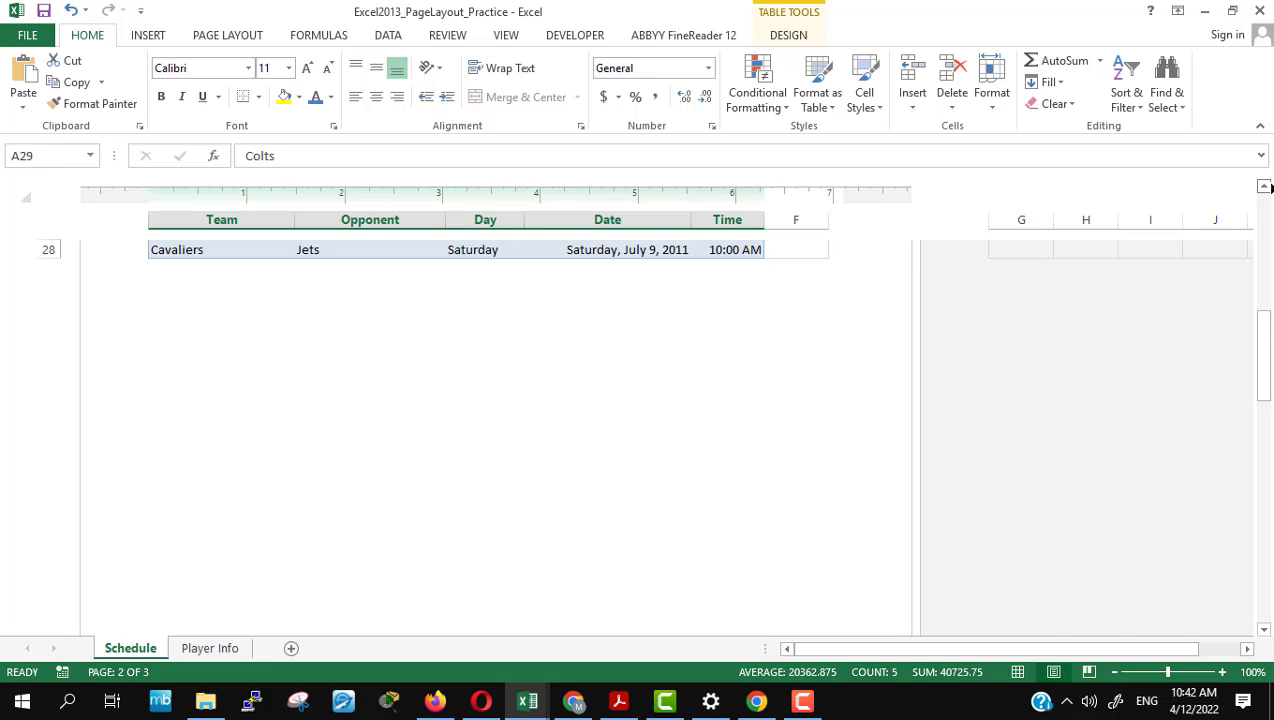
scroll(1264, 188, "up", 8)
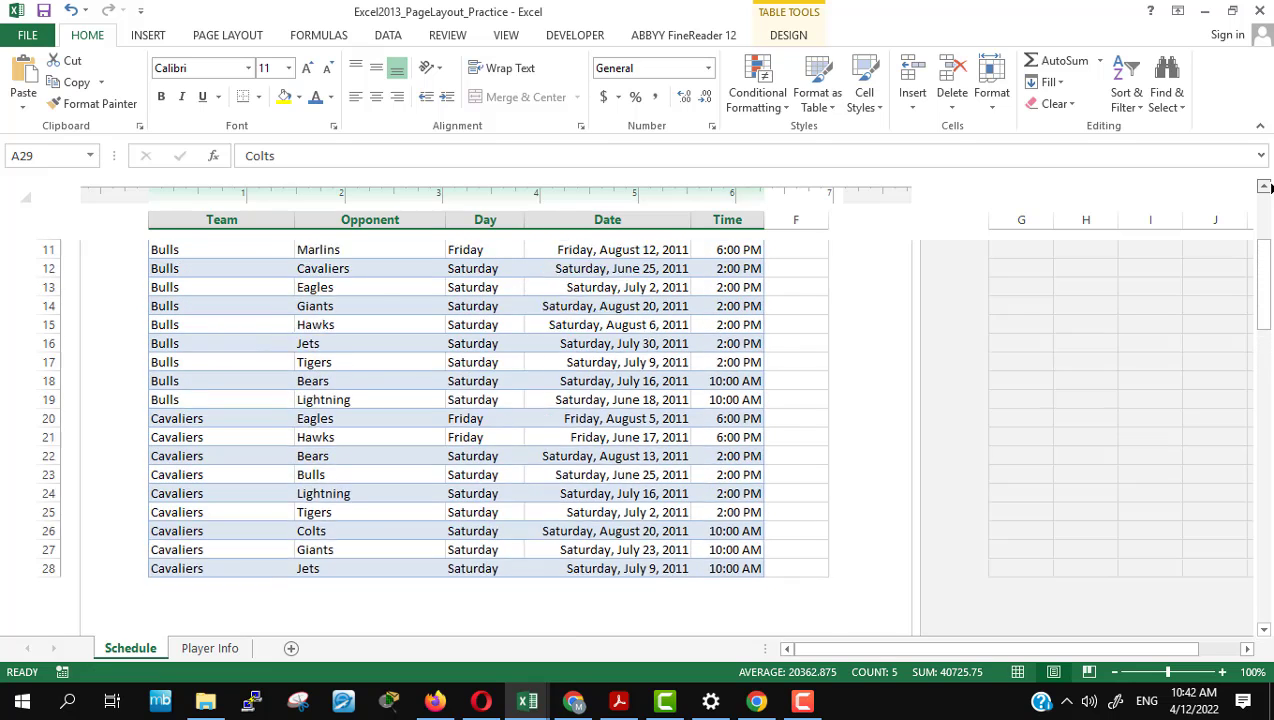
scroll(1264, 188, "up", 2)
Step: Enter header editing on page 1, then scroll down to page 2's header and footer
left_click(489, 292)
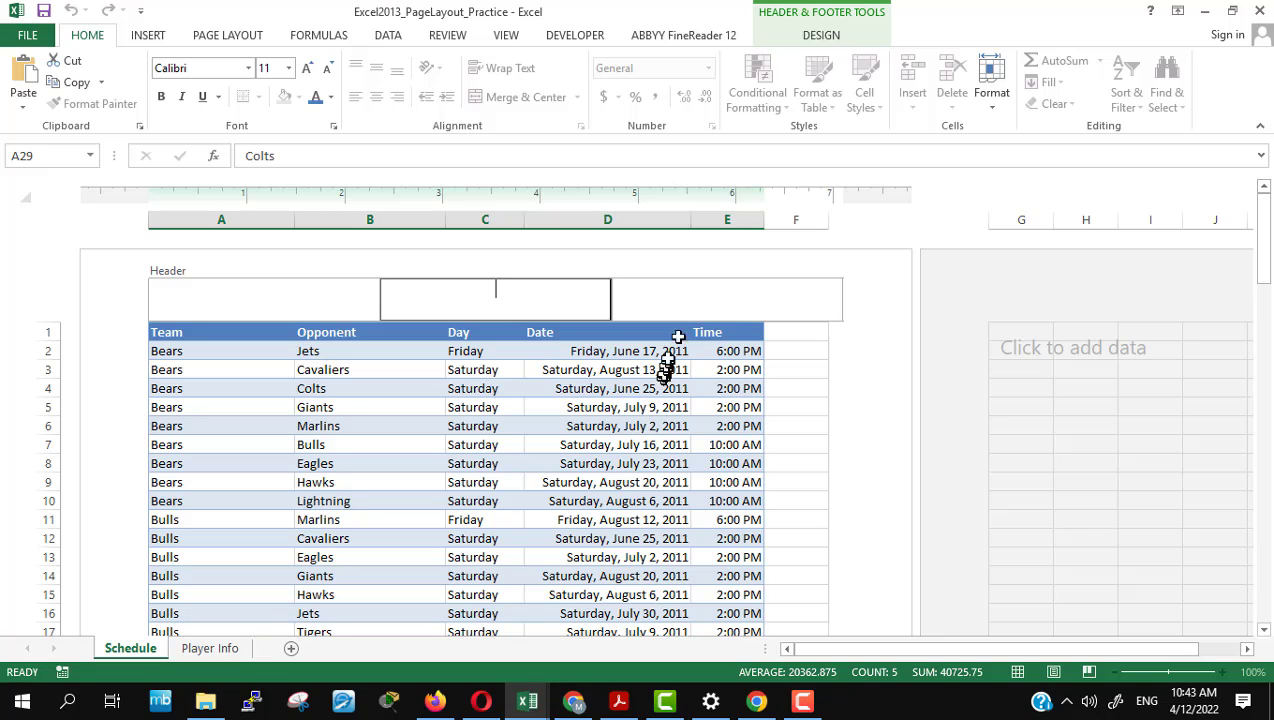
left_click(821, 37)
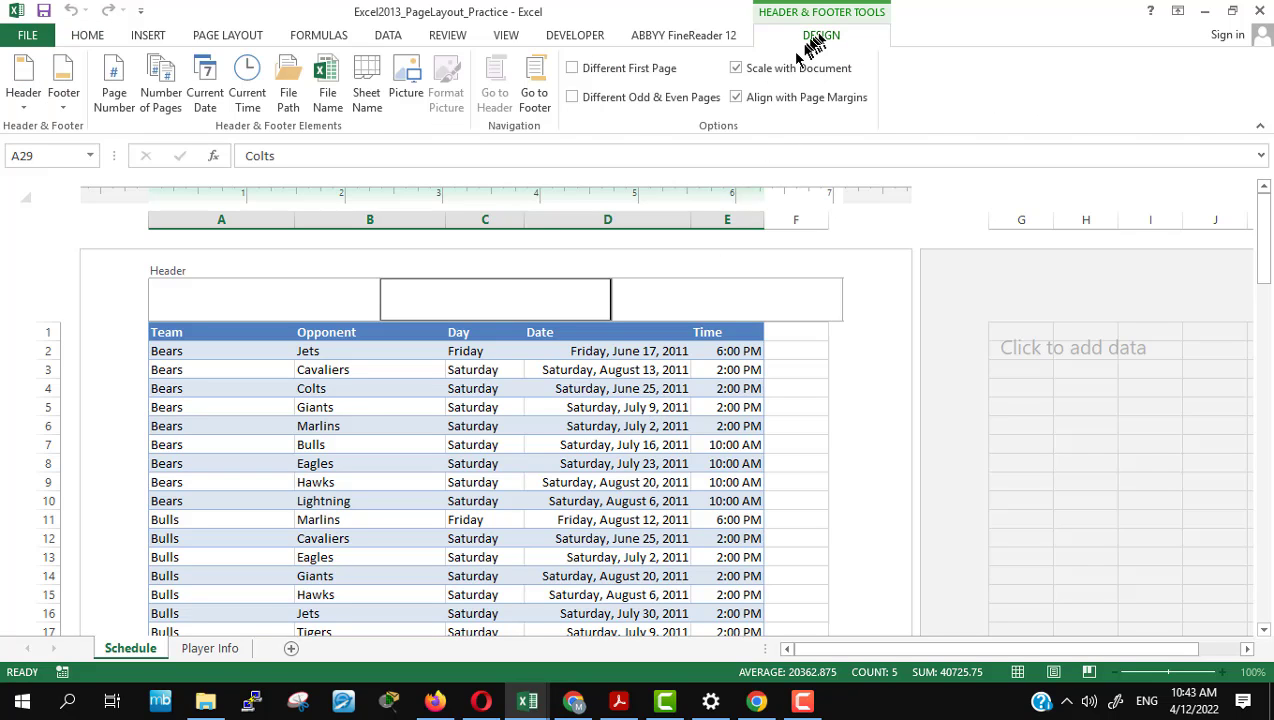
left_click(533, 88)
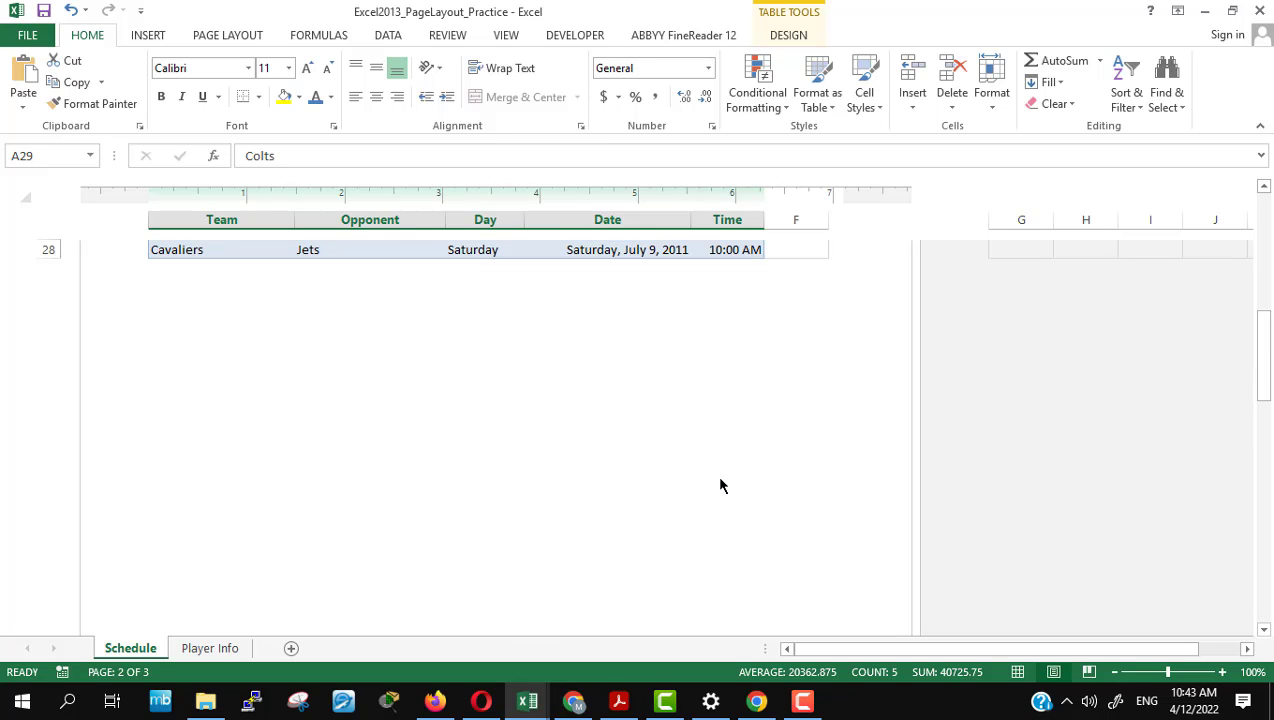
left_click(1263, 633)
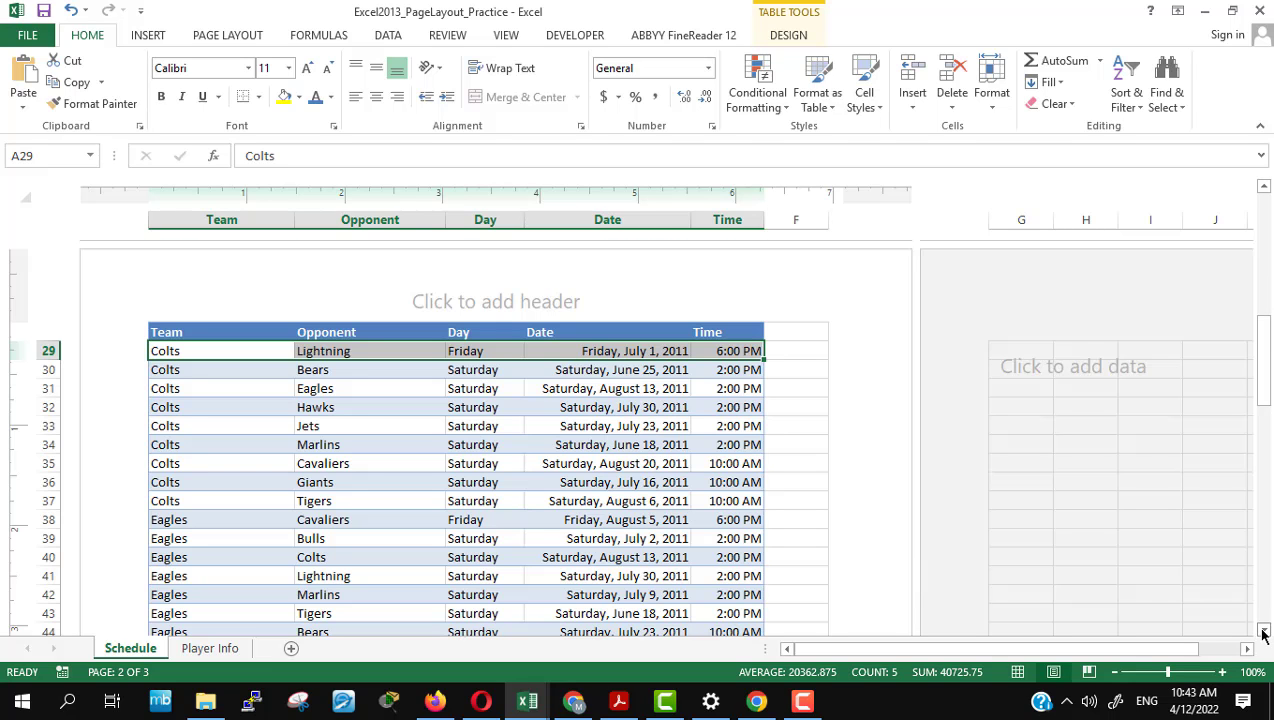
left_click(521, 289)
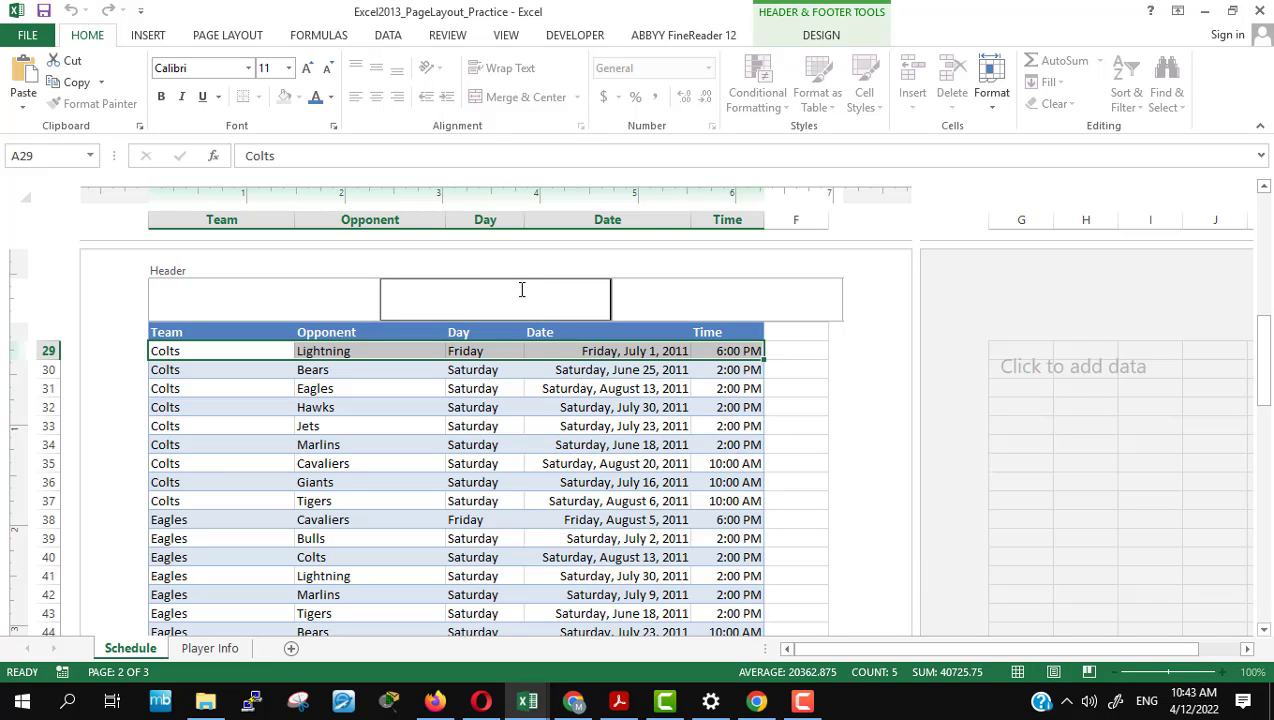
left_click_drag(1264, 380, 1238, 633)
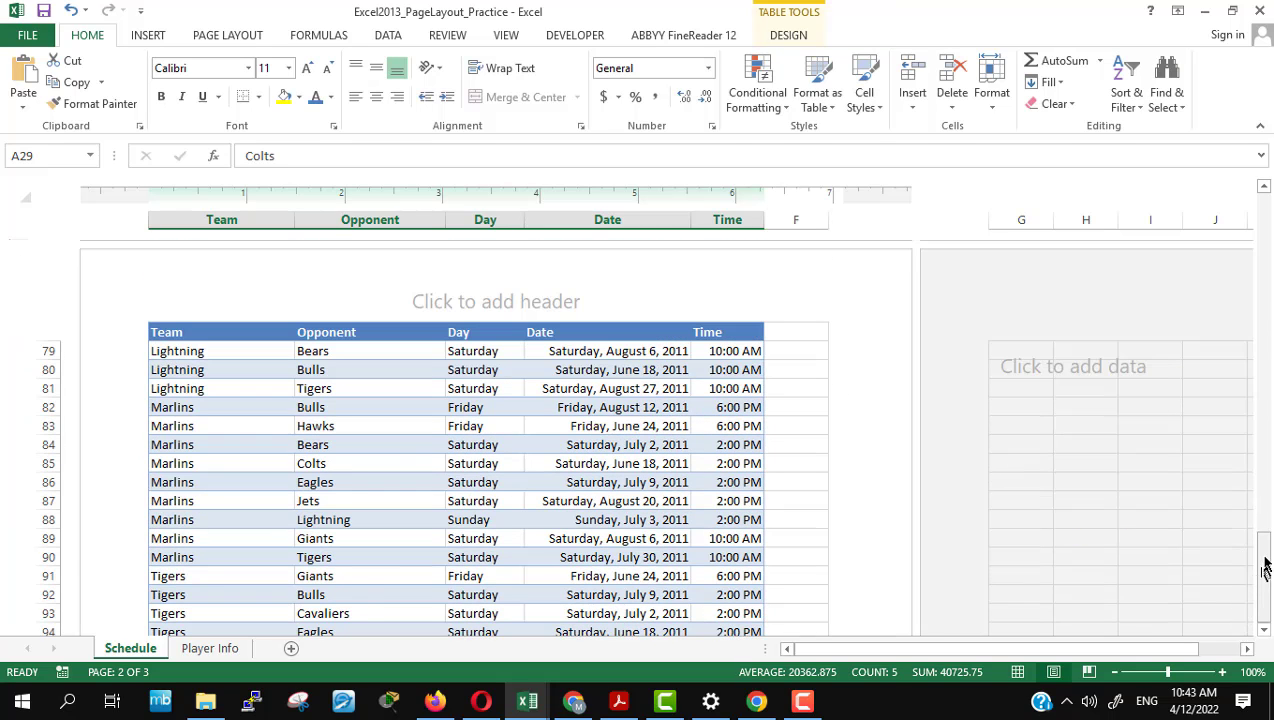
left_click_drag(1243, 618, 1265, 563)
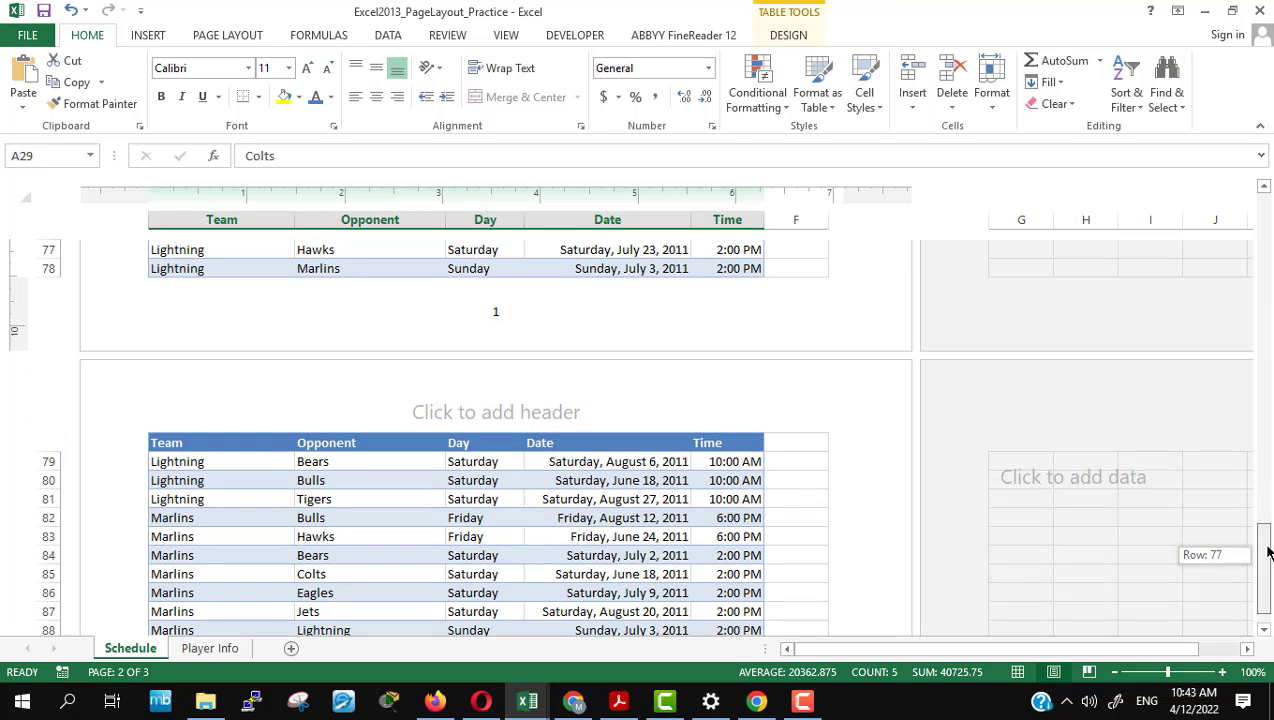
Step: Replace the fixed 1 in the centre footer with an automatic Page Number
left_click(506, 306)
key("Delete")
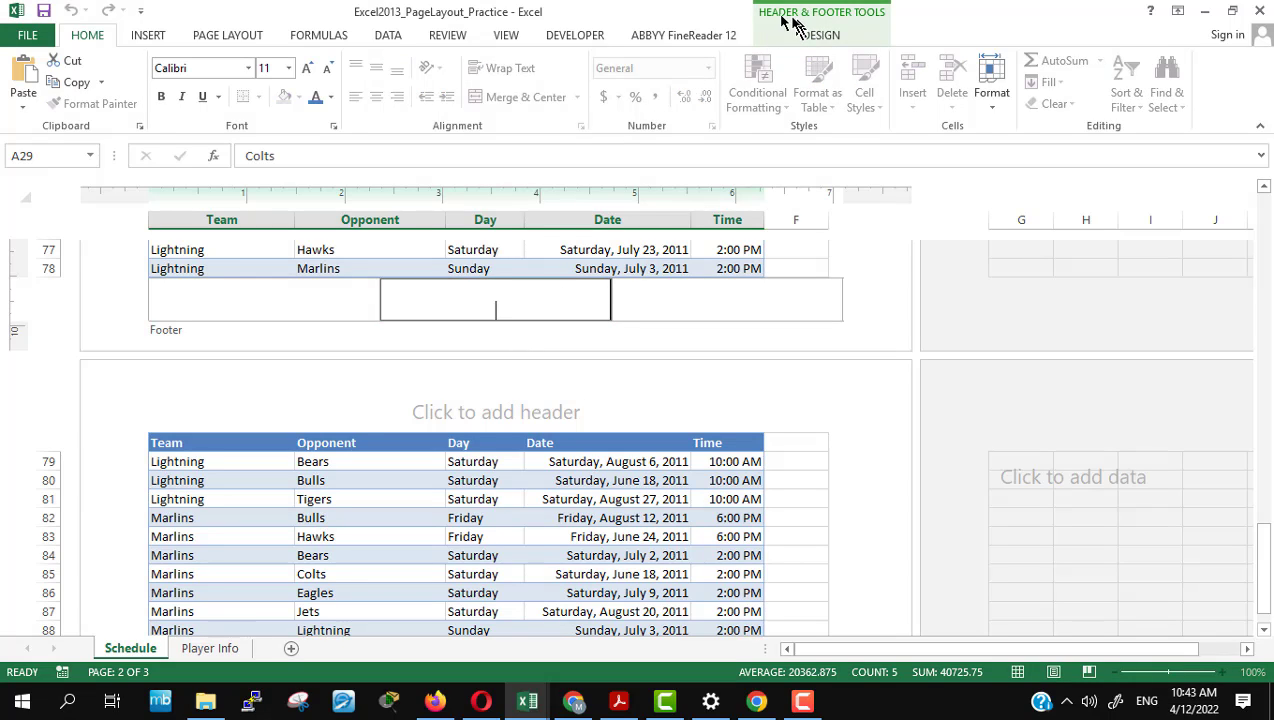
left_click(825, 37)
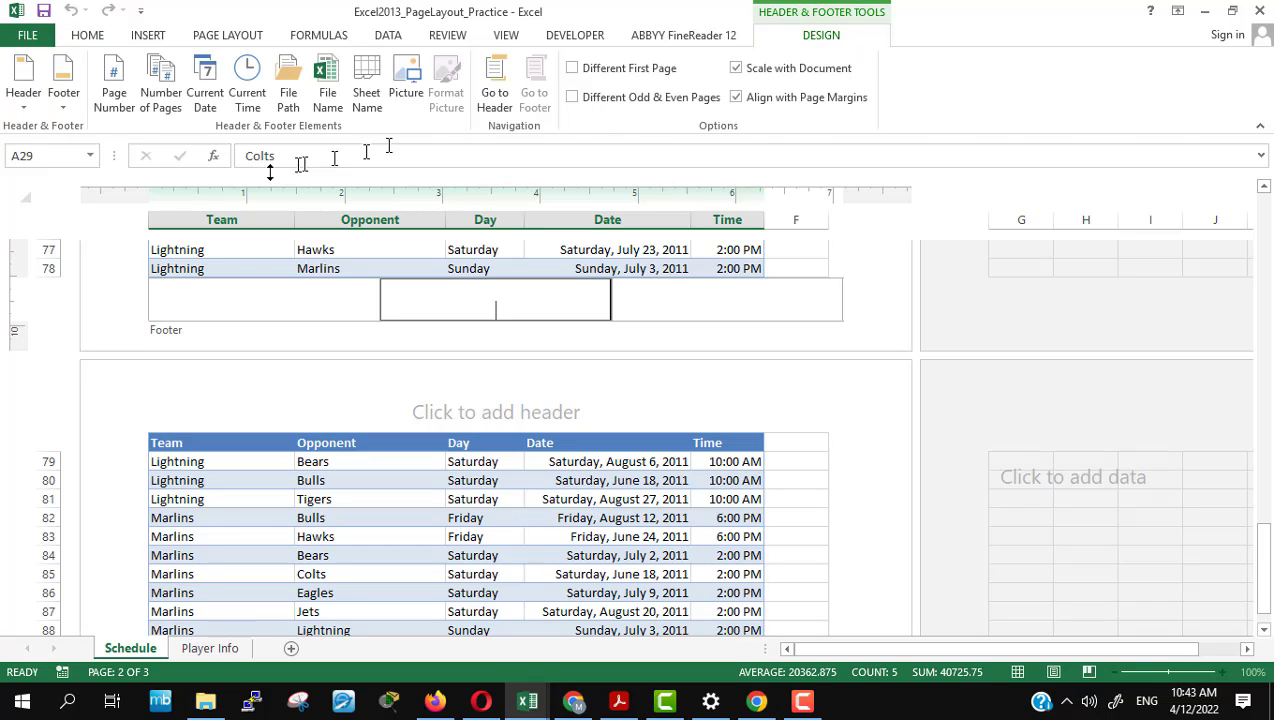
left_click(116, 100)
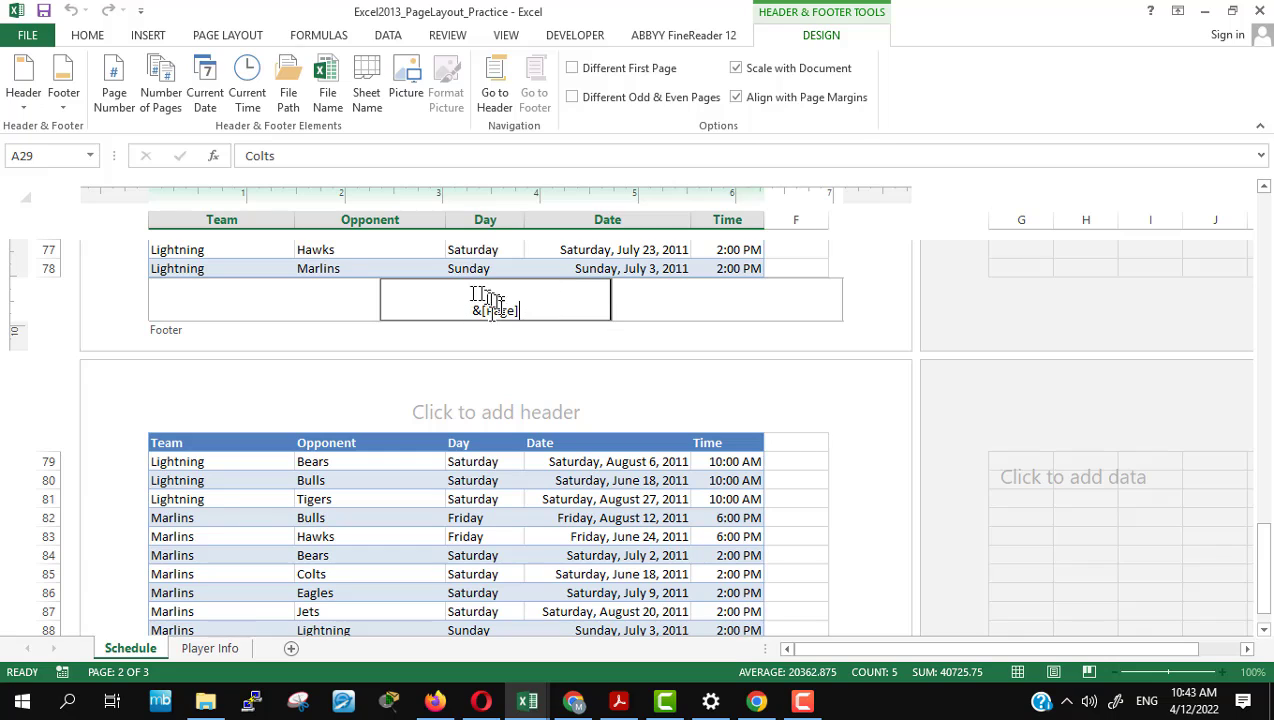
left_click(900, 392)
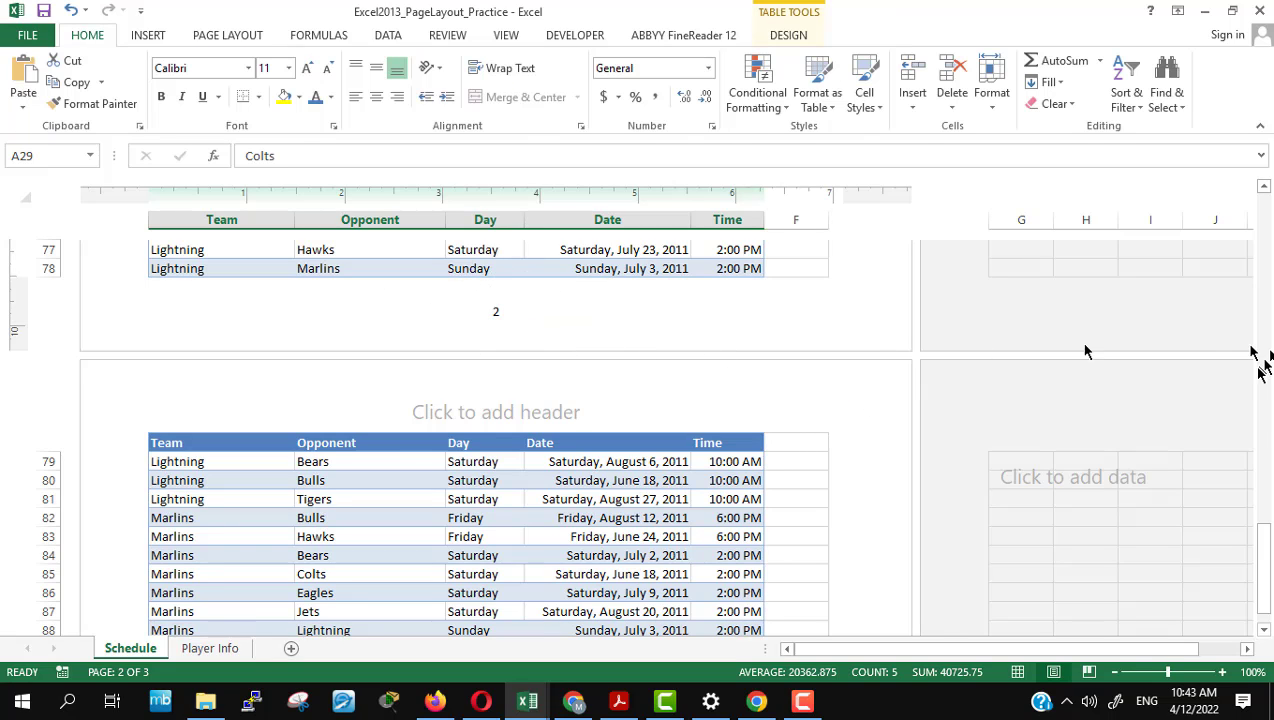
Step: Scroll through the pages to check the numbering, then go back to the Firefox tutorial
left_click_drag(1260, 592, 1258, 405)
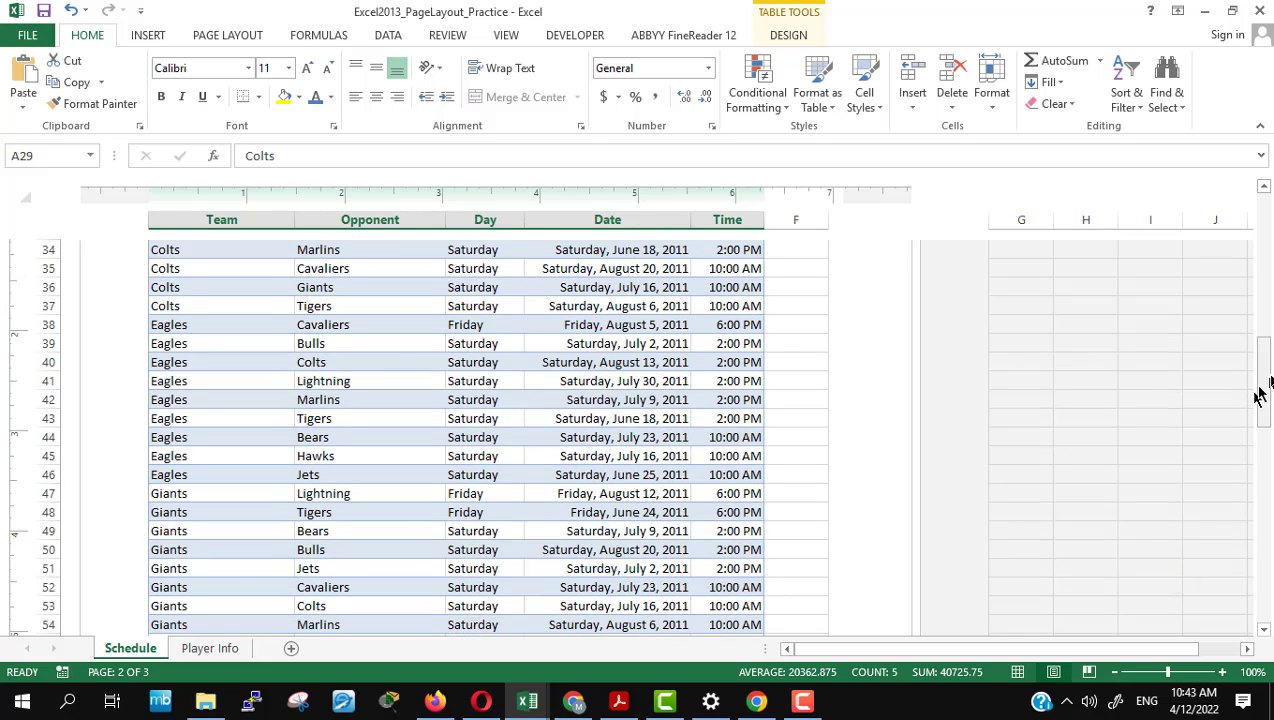
mouse_move(1265, 388)
left_mouse_down()
mouse_move(1246, 650)
mouse_move(1268, 636)
left_mouse_up()
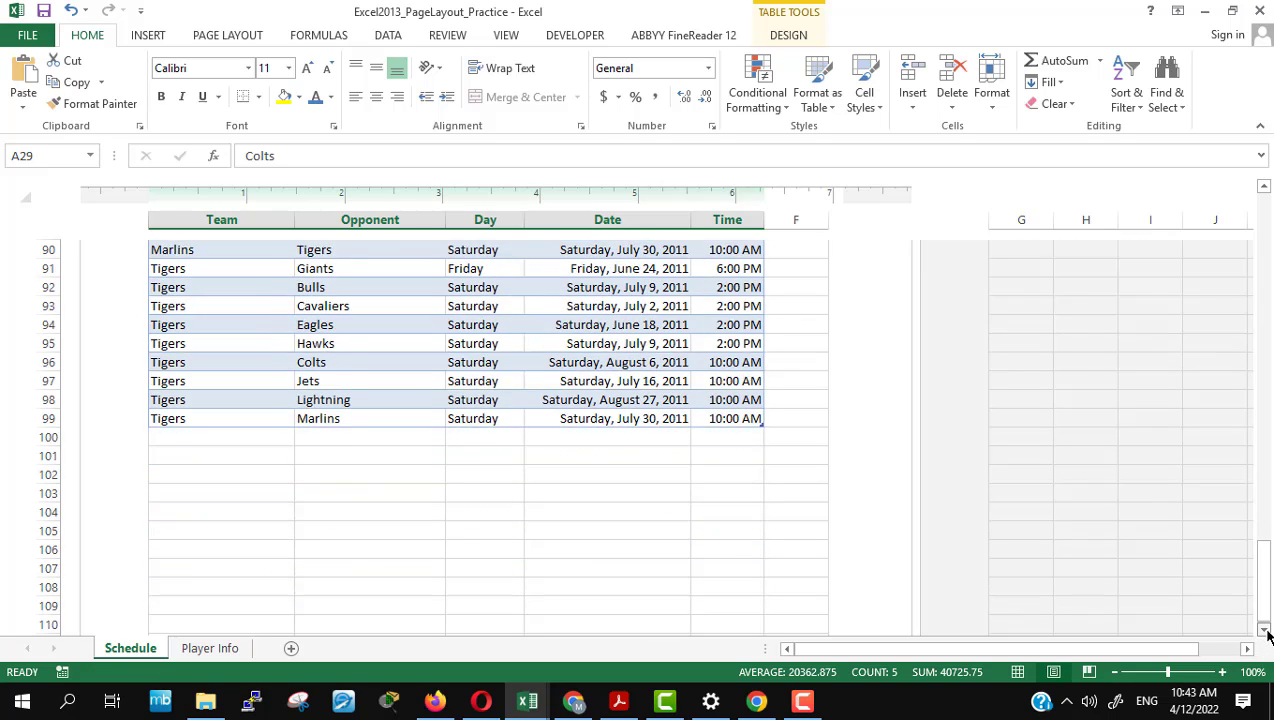
left_click_drag(1268, 636, 1264, 630)
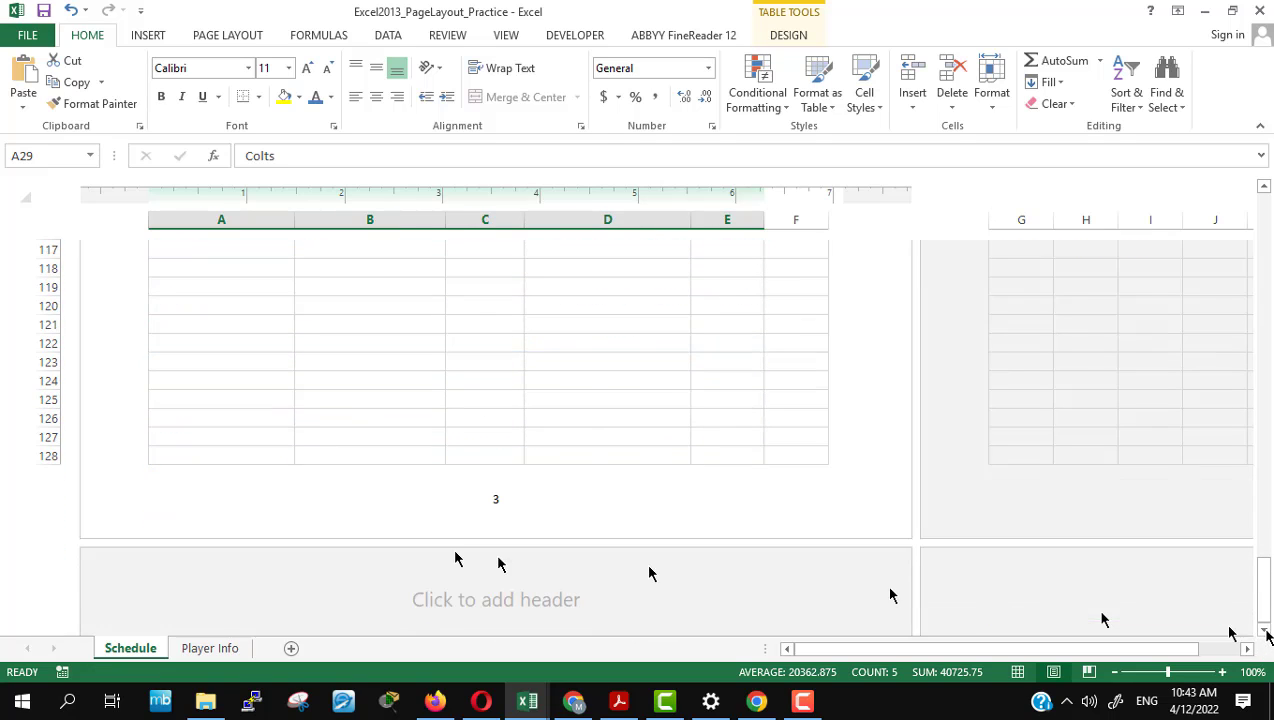
left_click(435, 701)
Step: Open the Moodle course's Printing Workbook link in a new tab
scroll(984, 484, "down", 5)
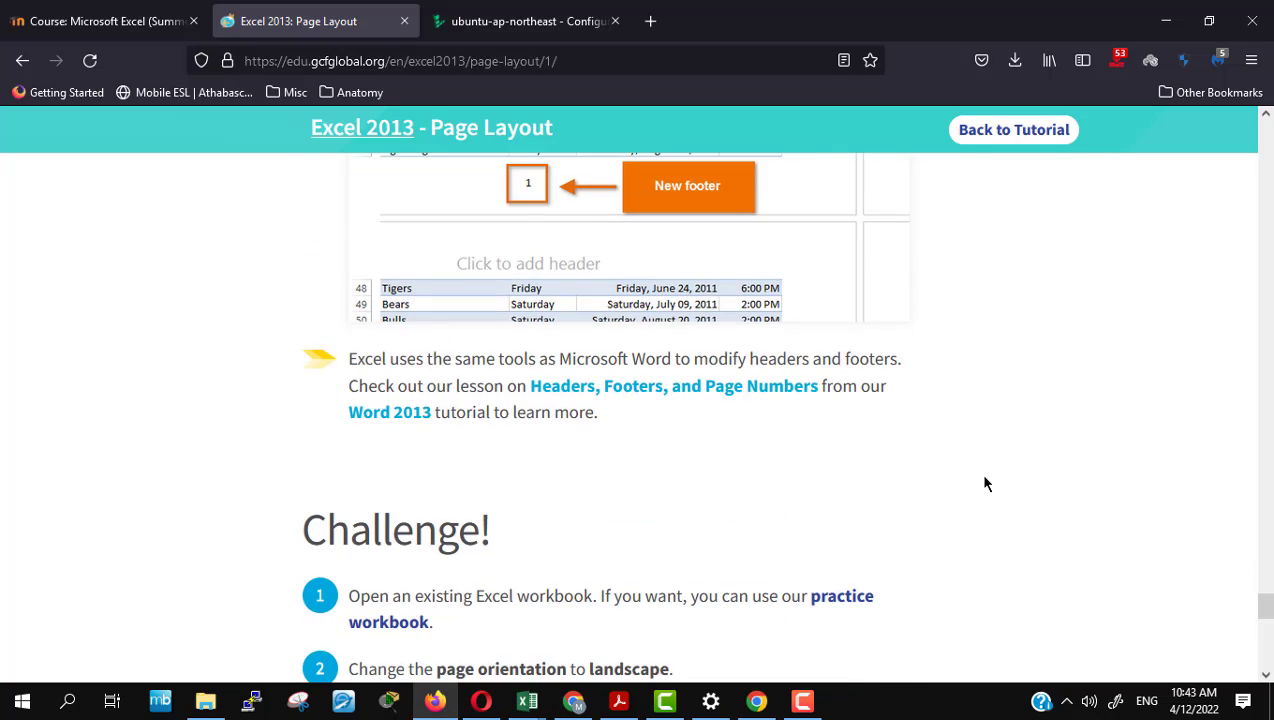
scroll(984, 484, "up", 2)
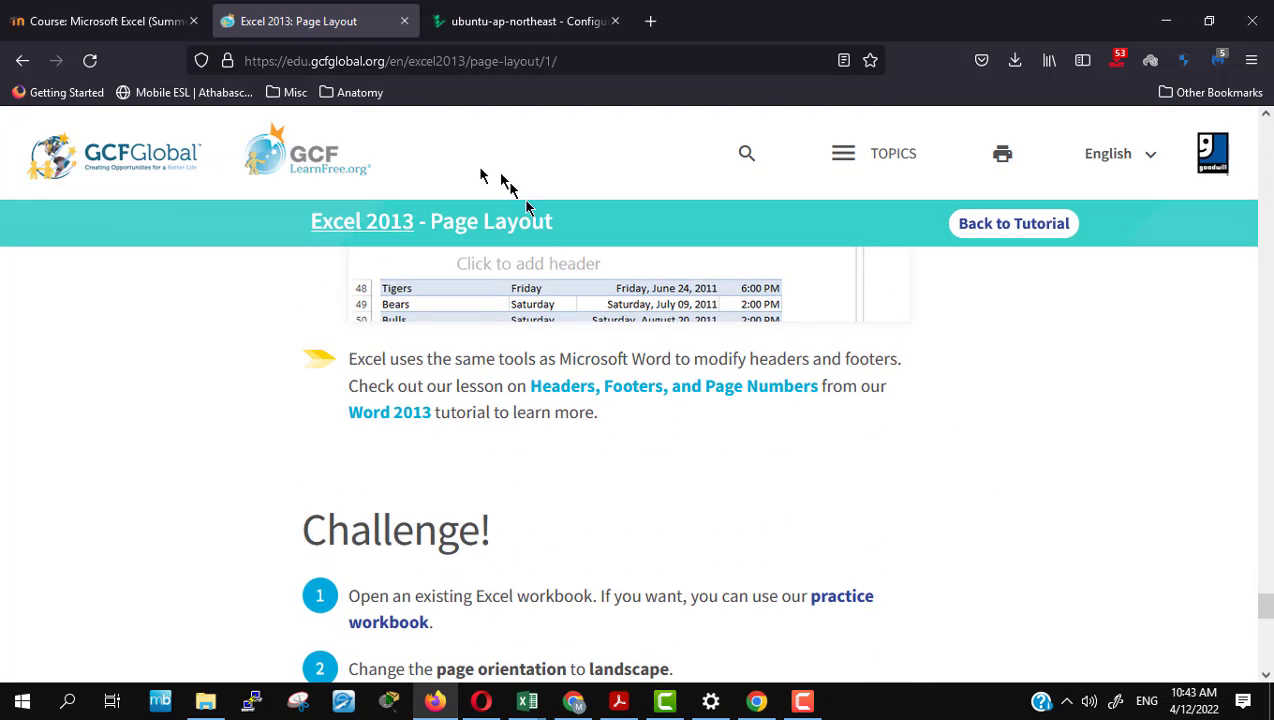
left_click(139, 31)
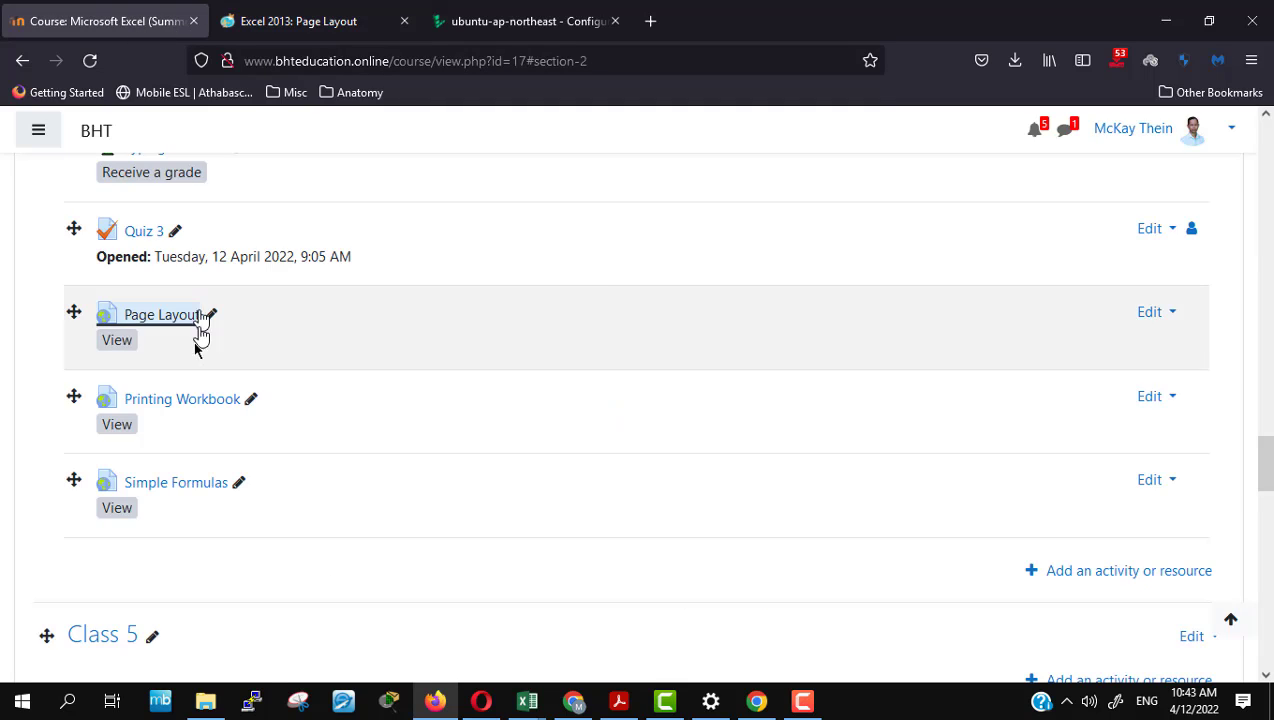
right_click(170, 401)
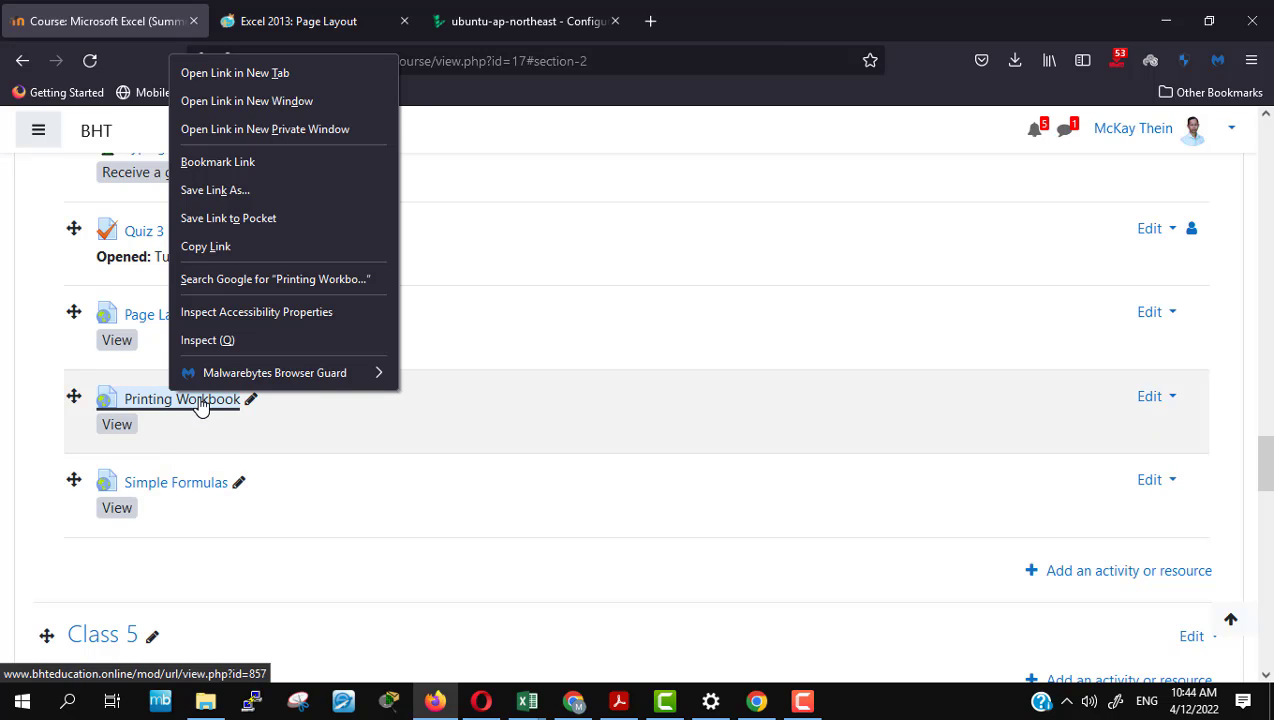
mouse_move(239, 386)
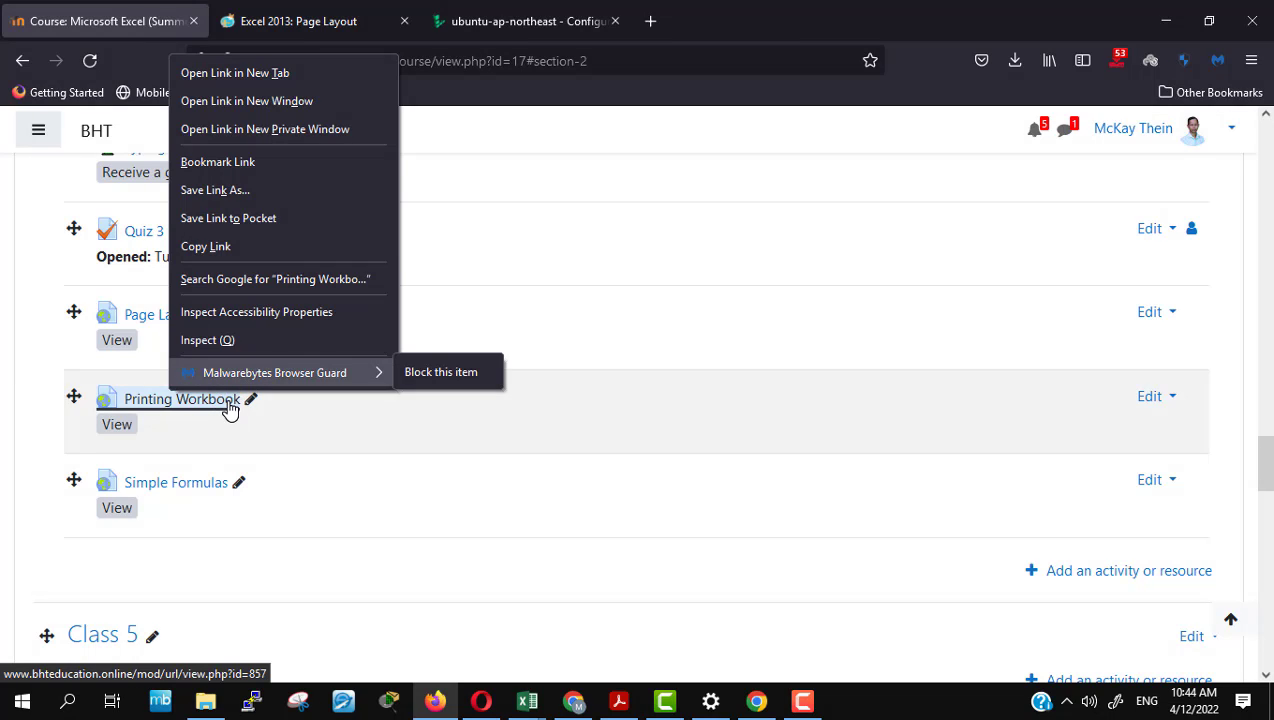
left_click(276, 75)
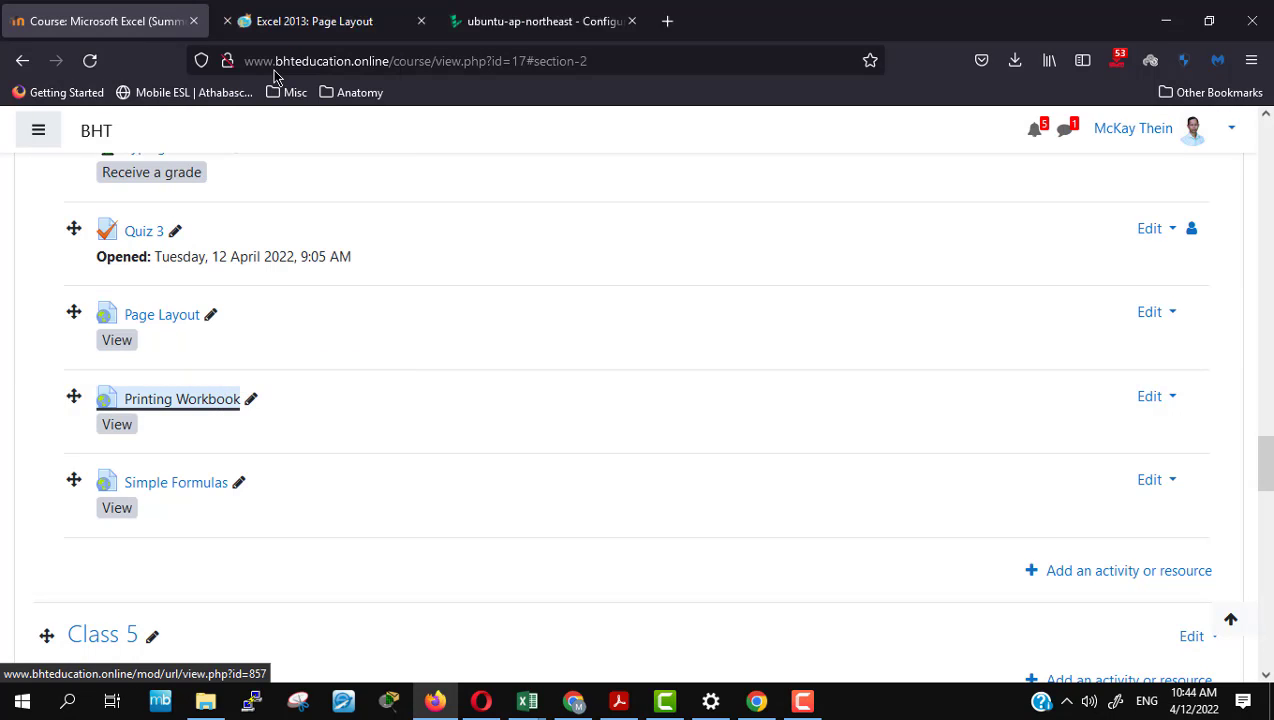
Step: In the new tab, follow the link to GCFGlobal's Excel 2013 Printing Workbooks lesson
left_click(315, 30)
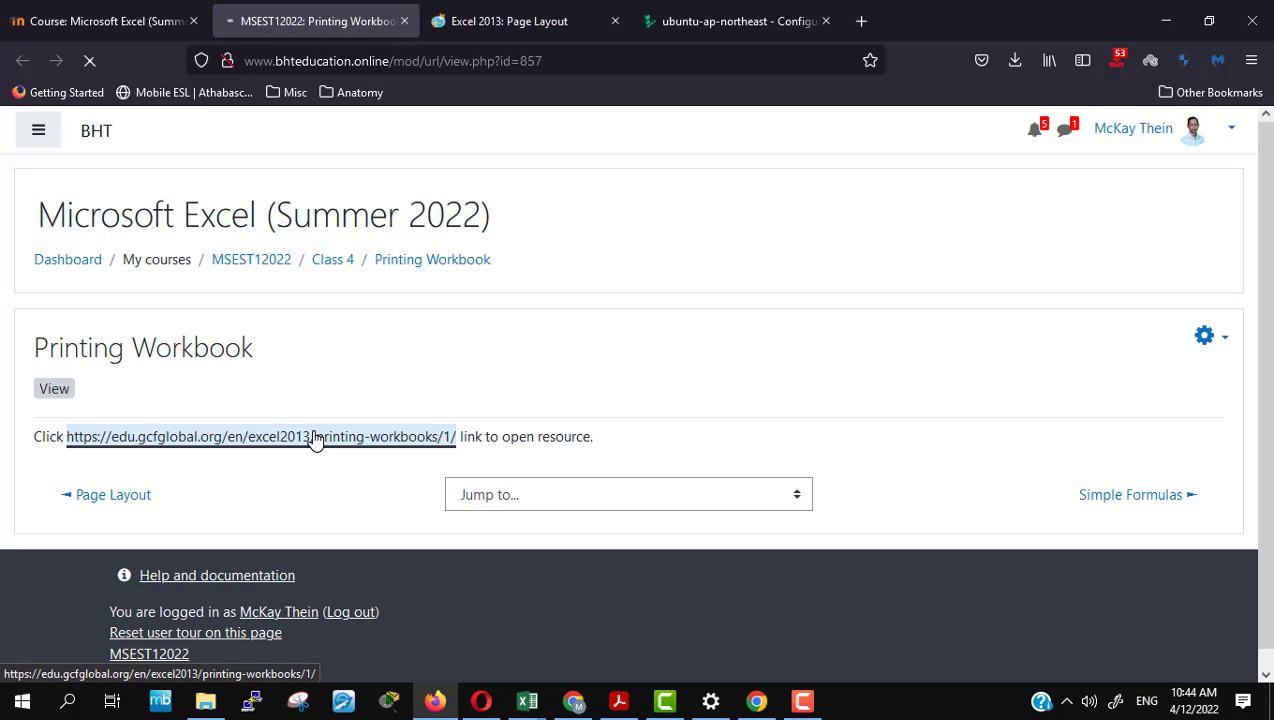
left_click(315, 440)
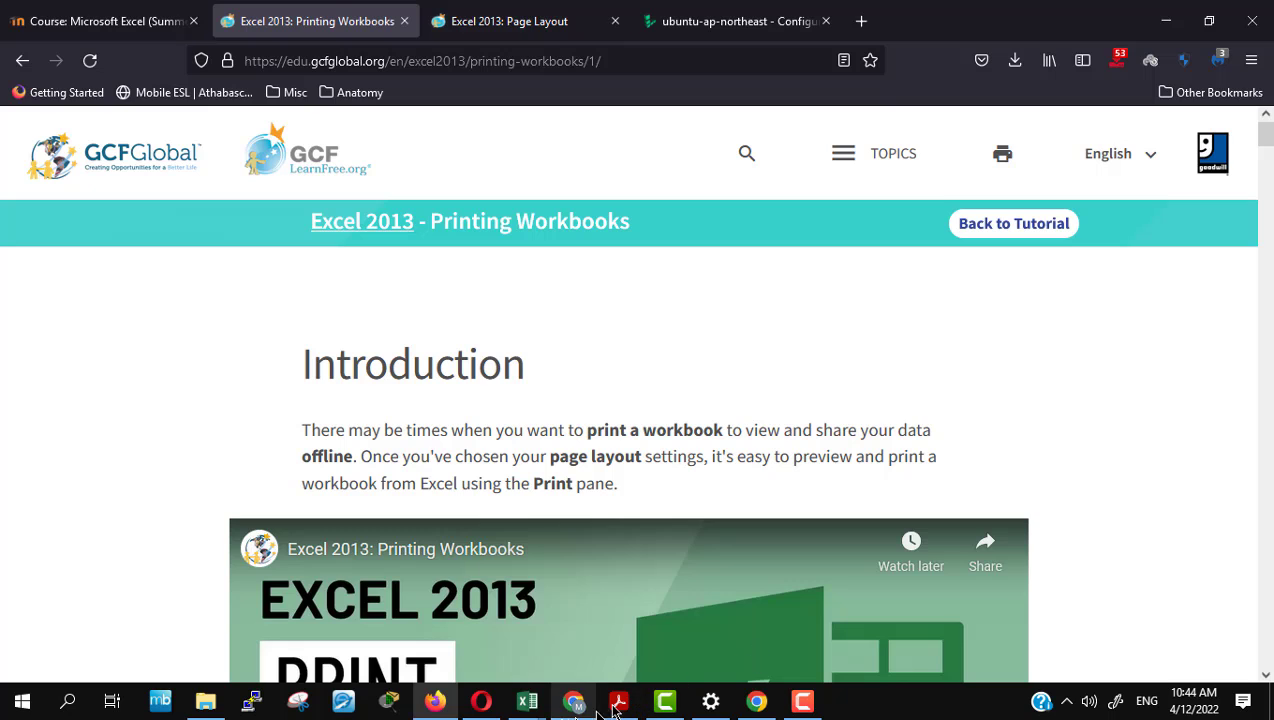
mouse_move(562, 716)
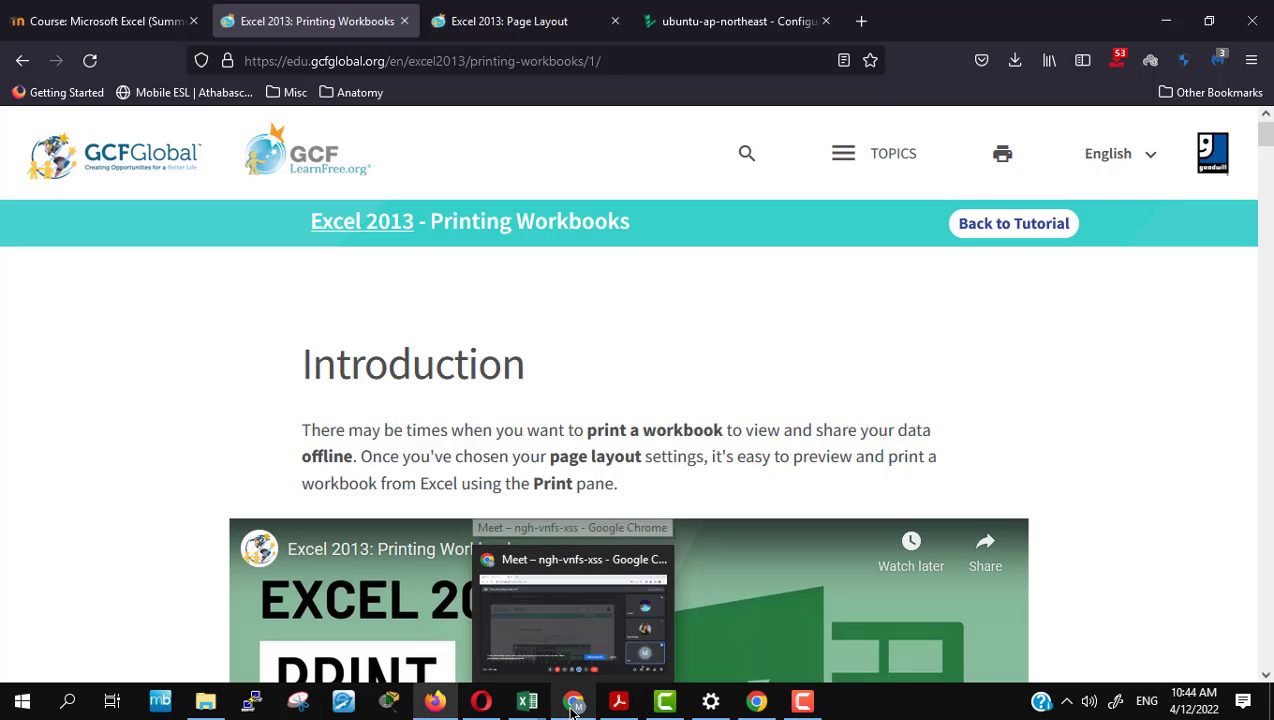
left_click(572, 710)
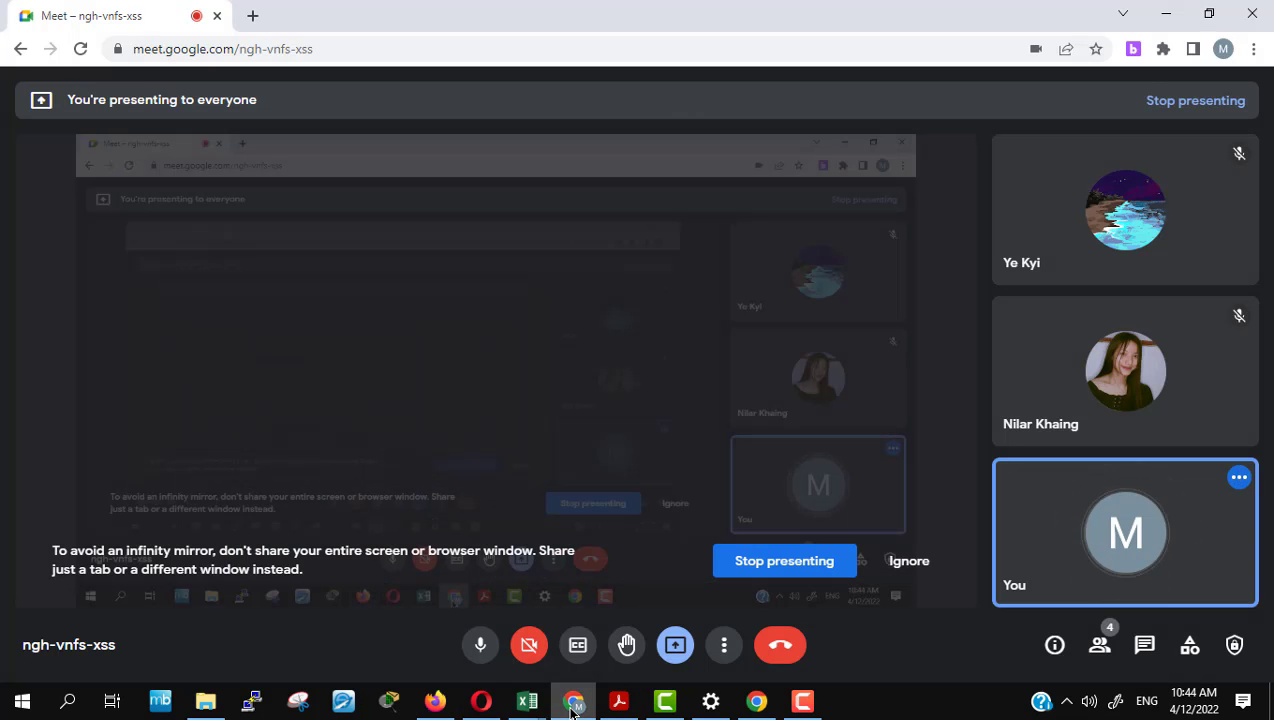
left_click(572, 710)
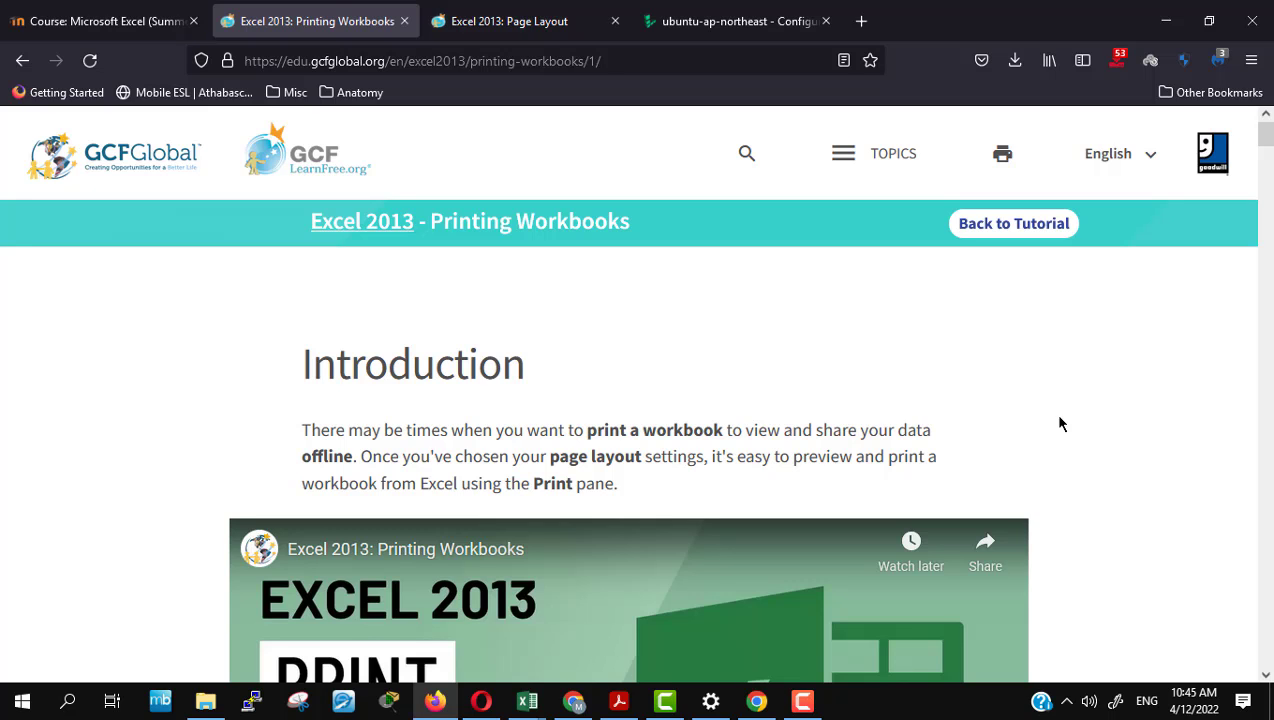
Step: Download Excel2013_Printing_Practice.xlsx from the 'To access the Print pane' section
scroll(1061, 424, "down", 5)
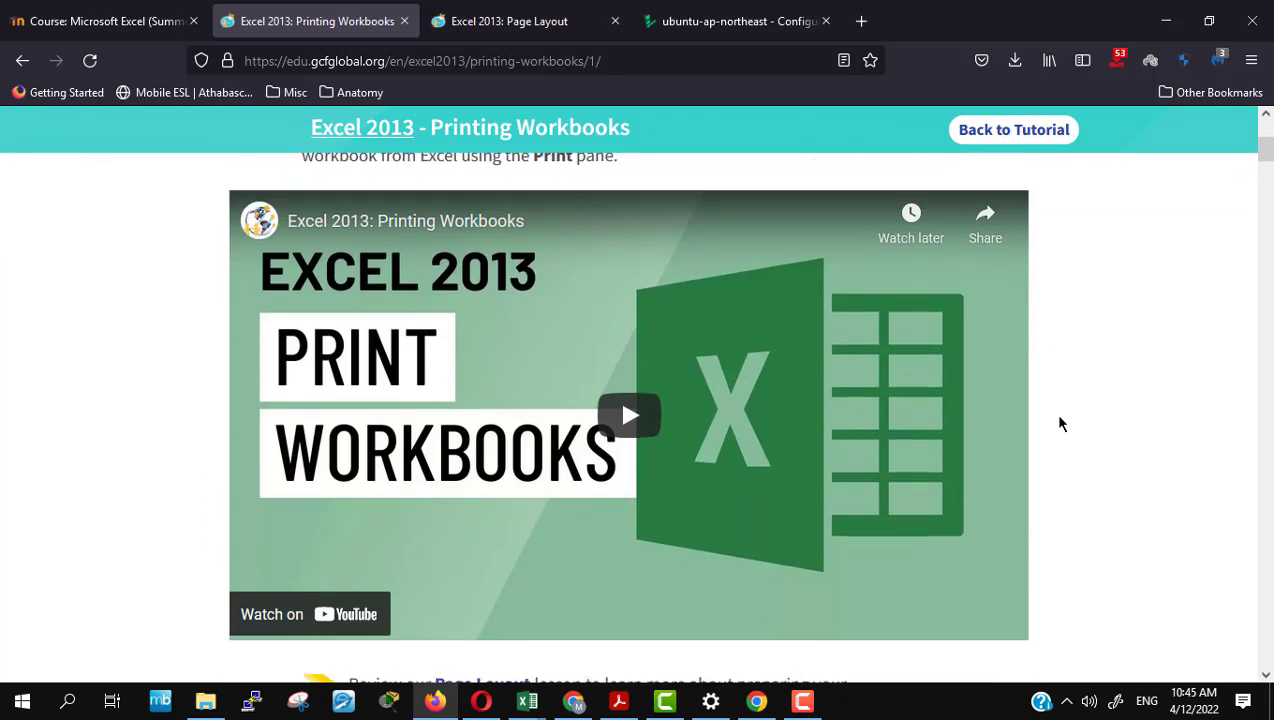
scroll(1061, 424, "down", 3)
scroll(1061, 424, "down", 2)
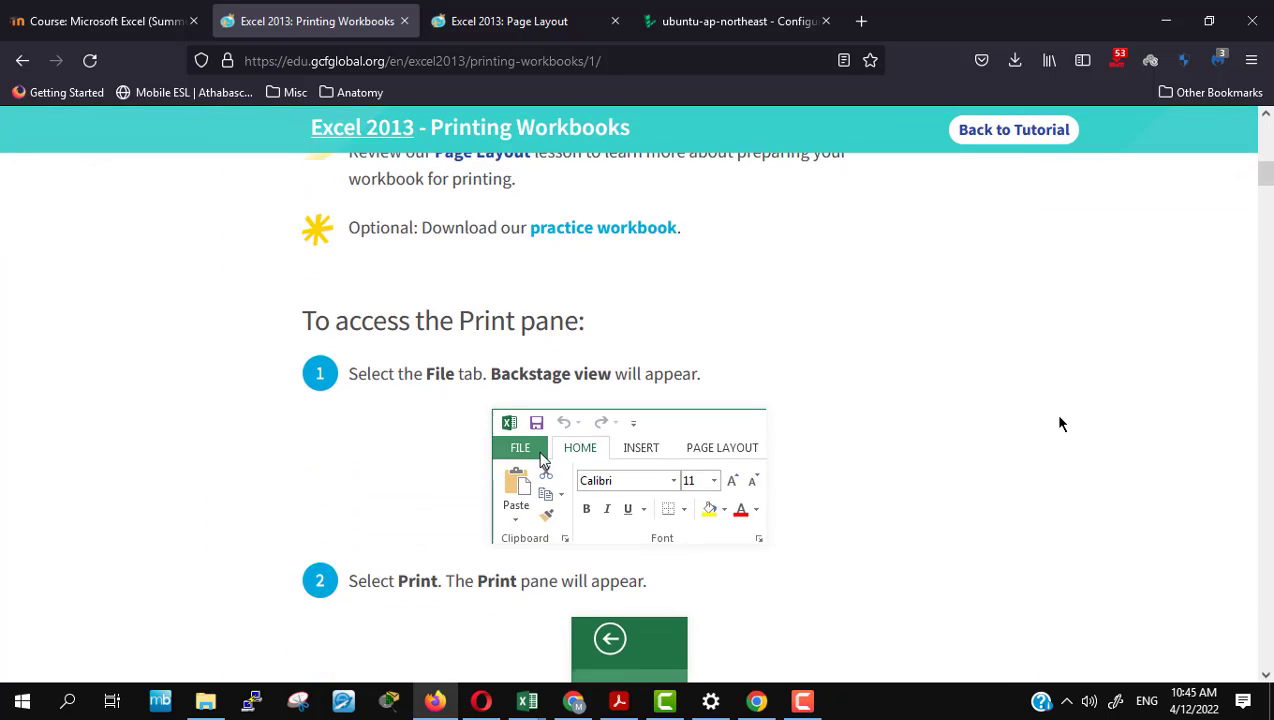
left_click(614, 229)
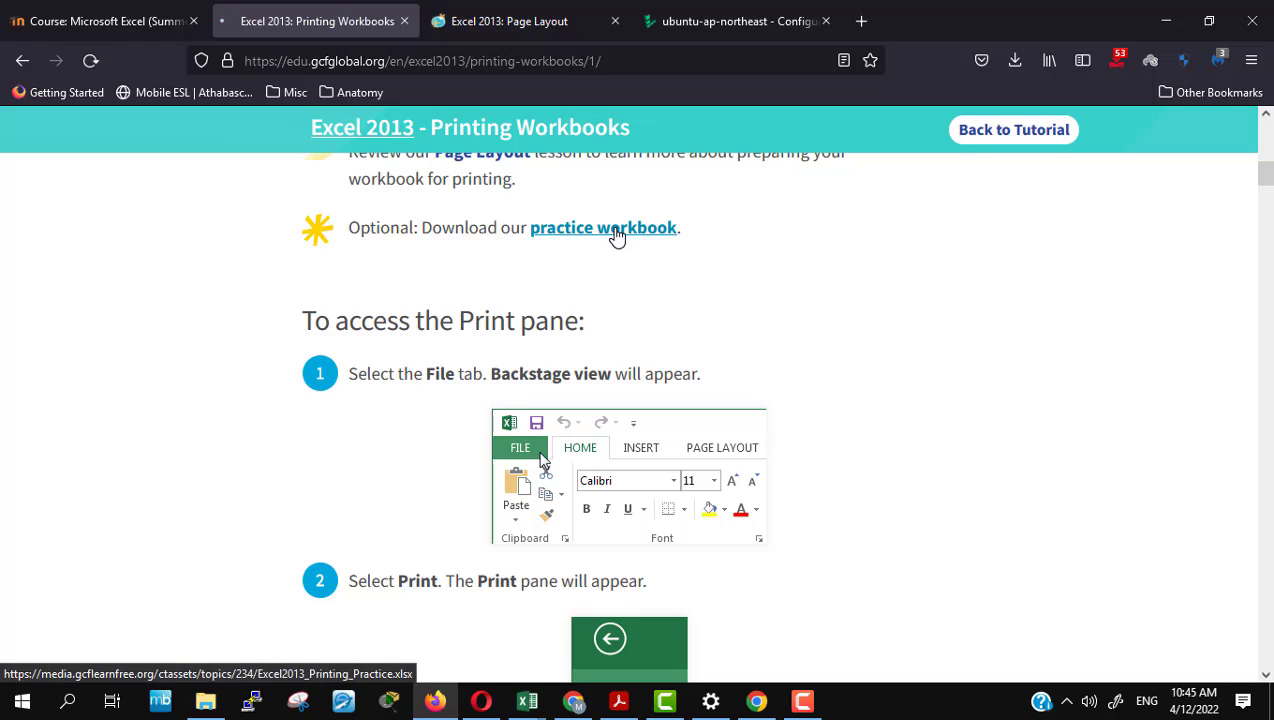
Step: Close the Excel 2013: Page Layout tab and open the downloaded practice workbook
left_click(614, 21)
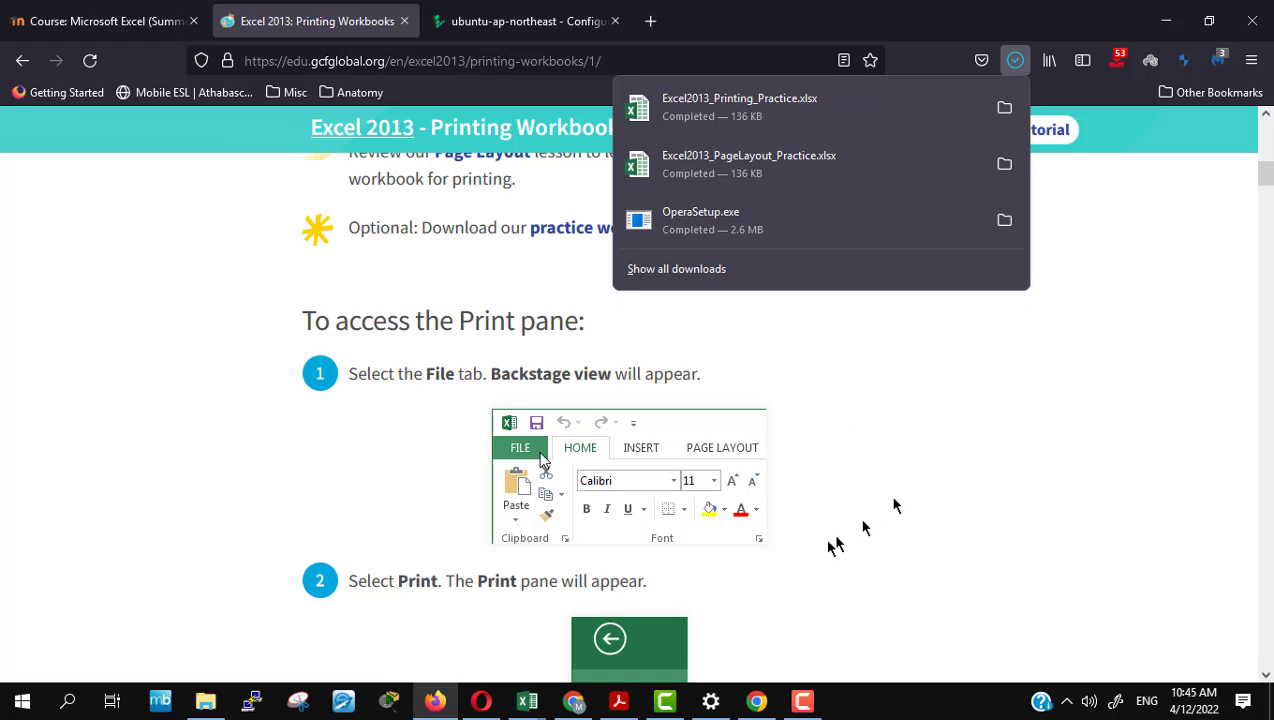
left_click(831, 121)
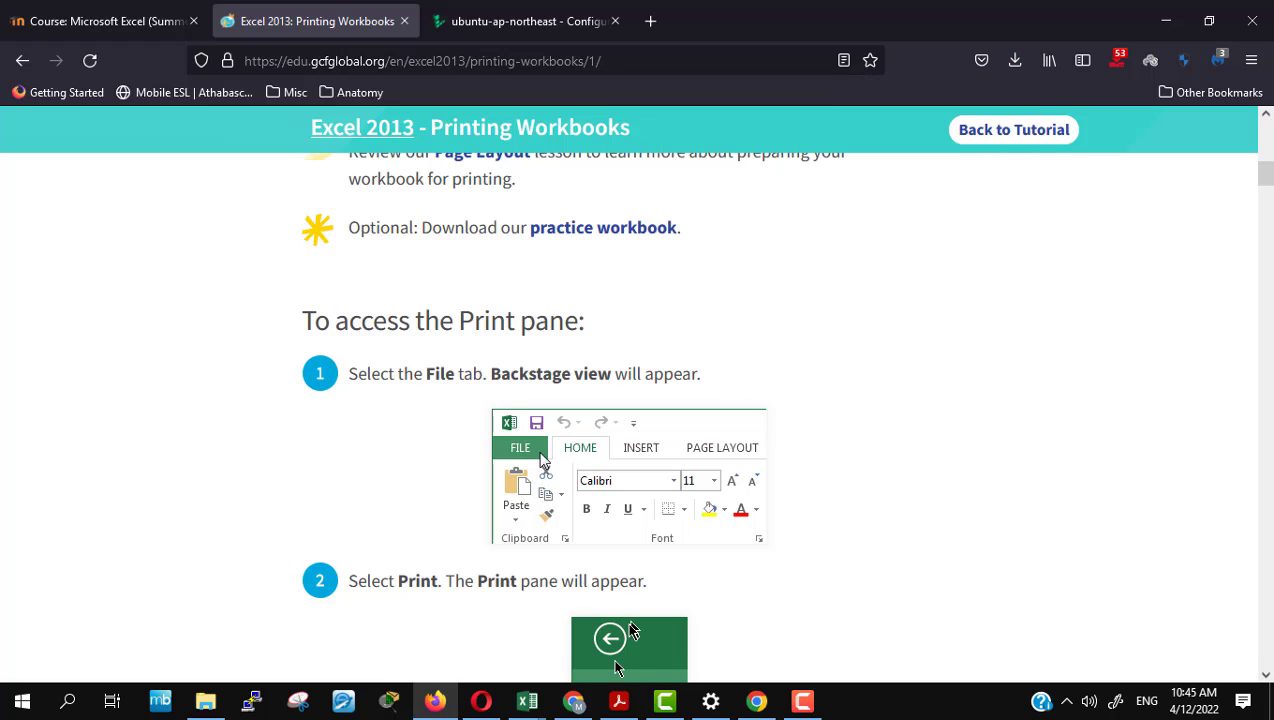
left_click(527, 701)
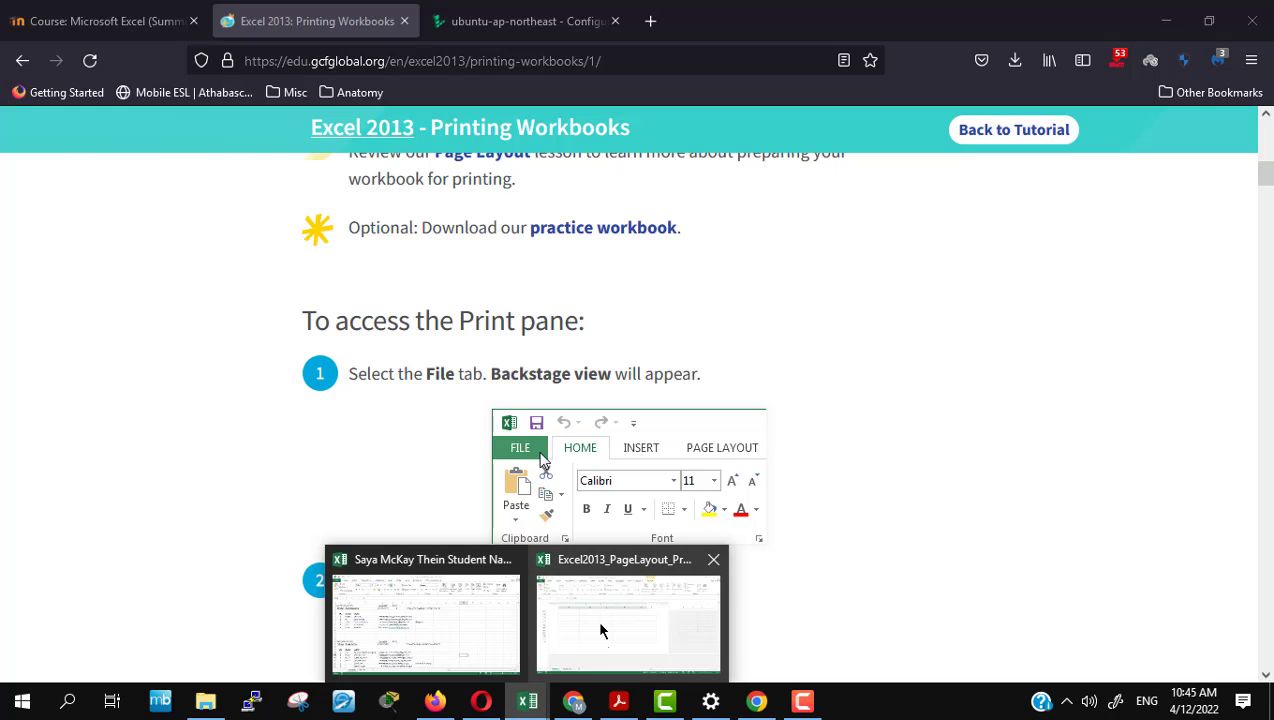
Step: Close the PageLayout workbook without saving and enable editing in Printing_Practice
mouse_move(601, 628)
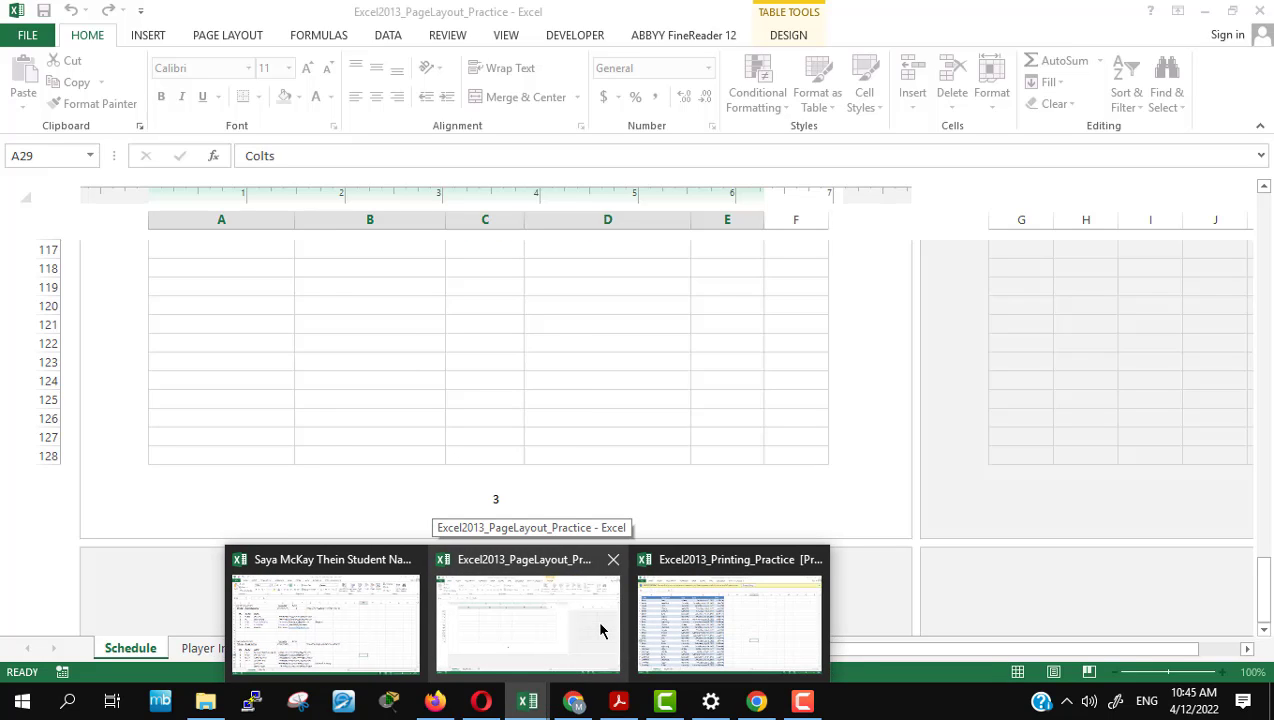
left_click(616, 560)
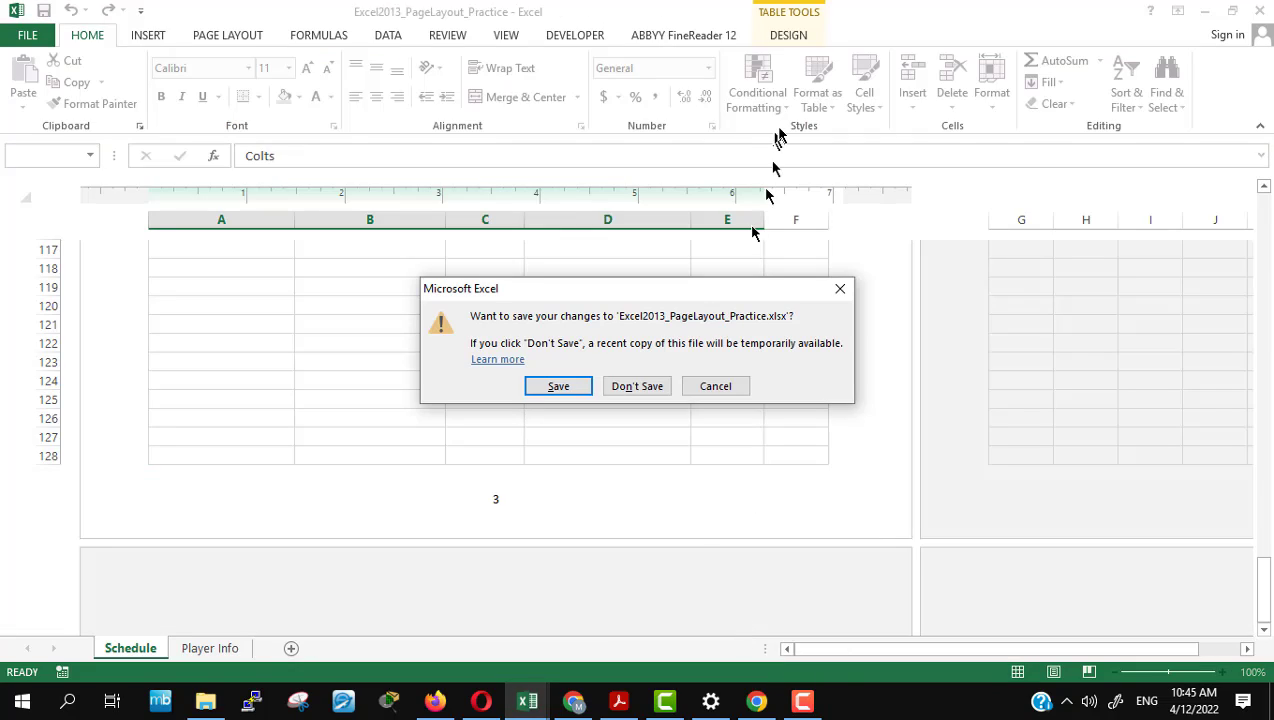
left_click(637, 387)
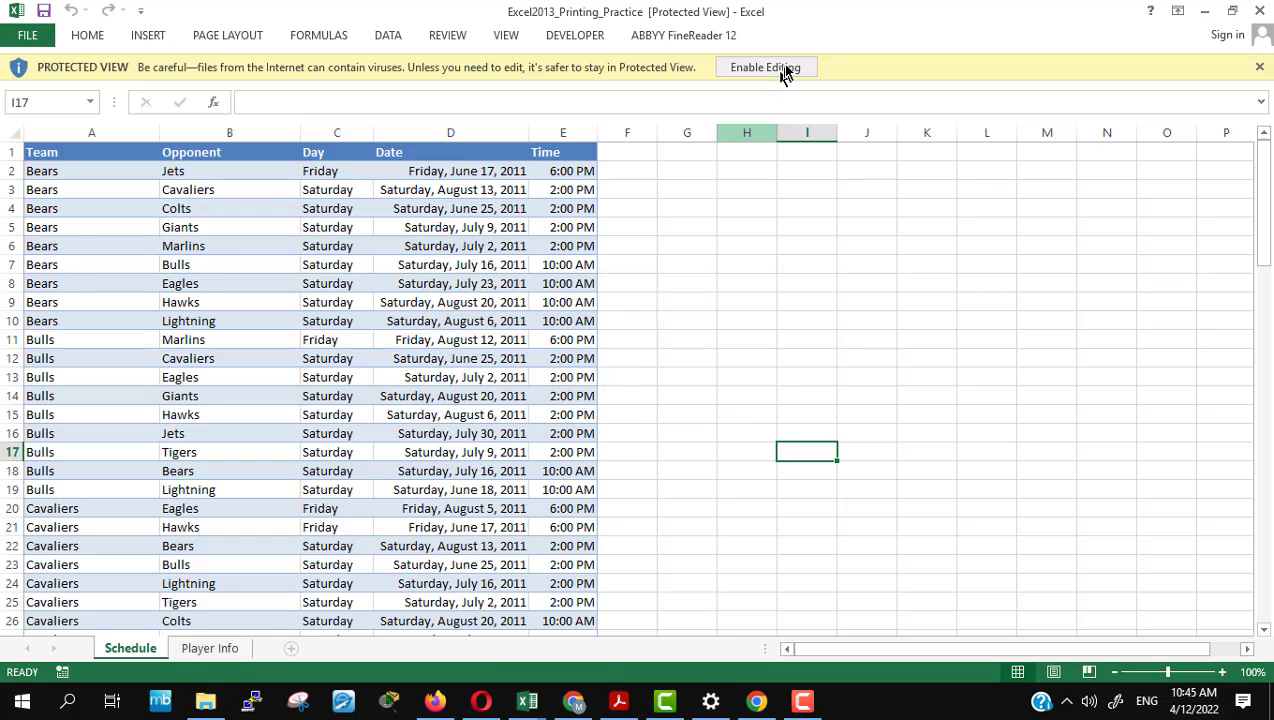
left_click(782, 67)
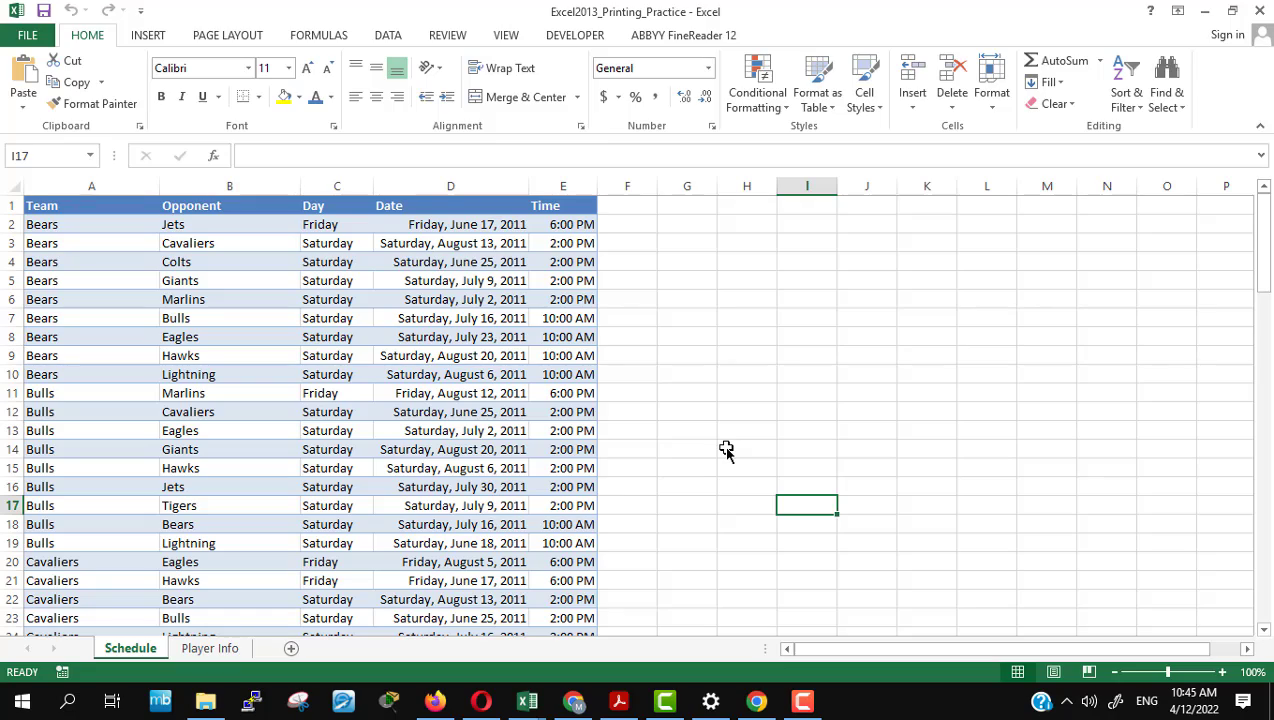
Step: Scroll through the Printing_Practice sheet, then return to the Printing Workbooks tutorial
scroll(697, 455, "down", 3)
scroll(699, 457, "down", 6)
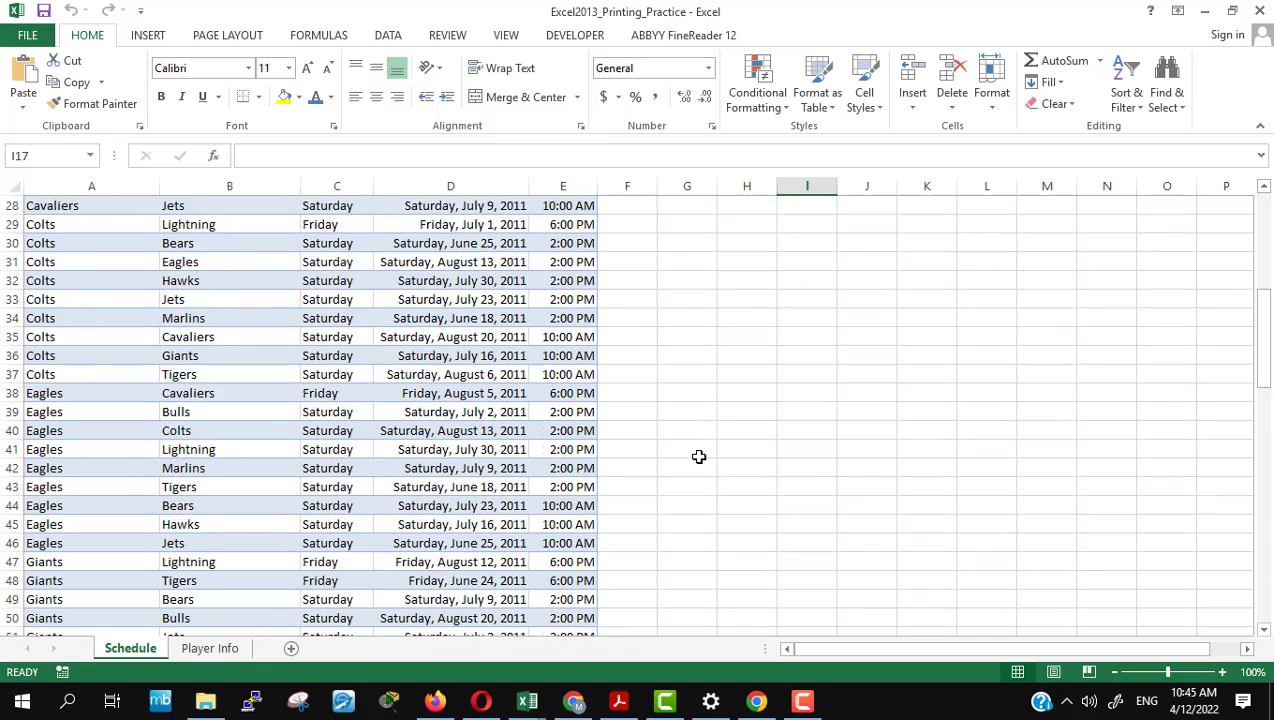
scroll(699, 457, "up", 1)
scroll(699, 457, "up", 6)
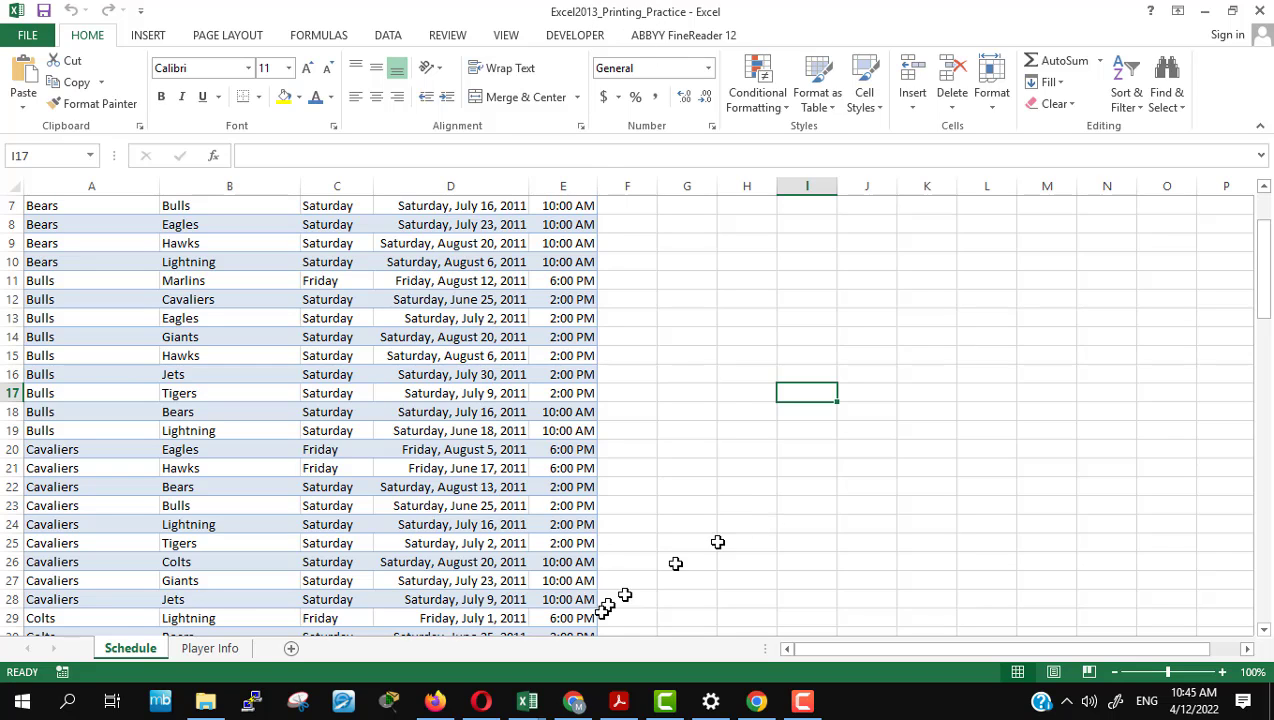
left_click(435, 700)
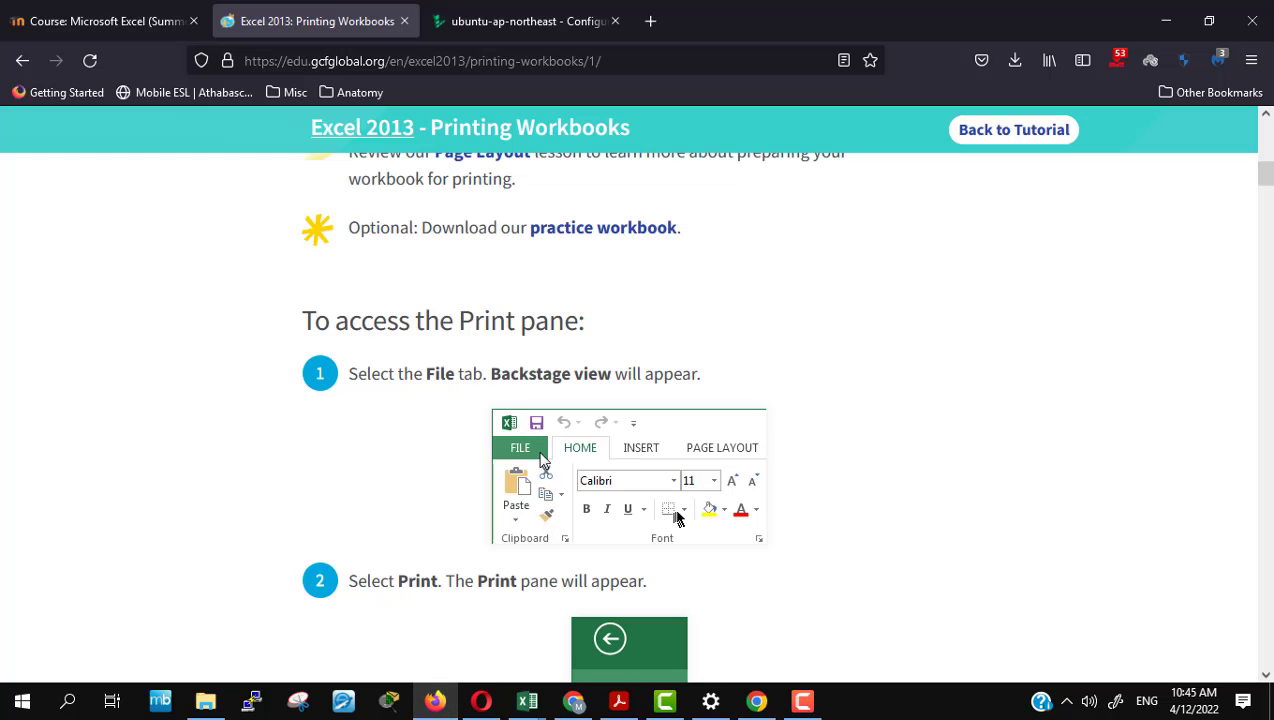
Step: Scroll to the interactive Print pane example and read the Copies hotspot about printing a test copy
scroll(834, 447, "up", 3)
scroll(836, 448, "down", 2)
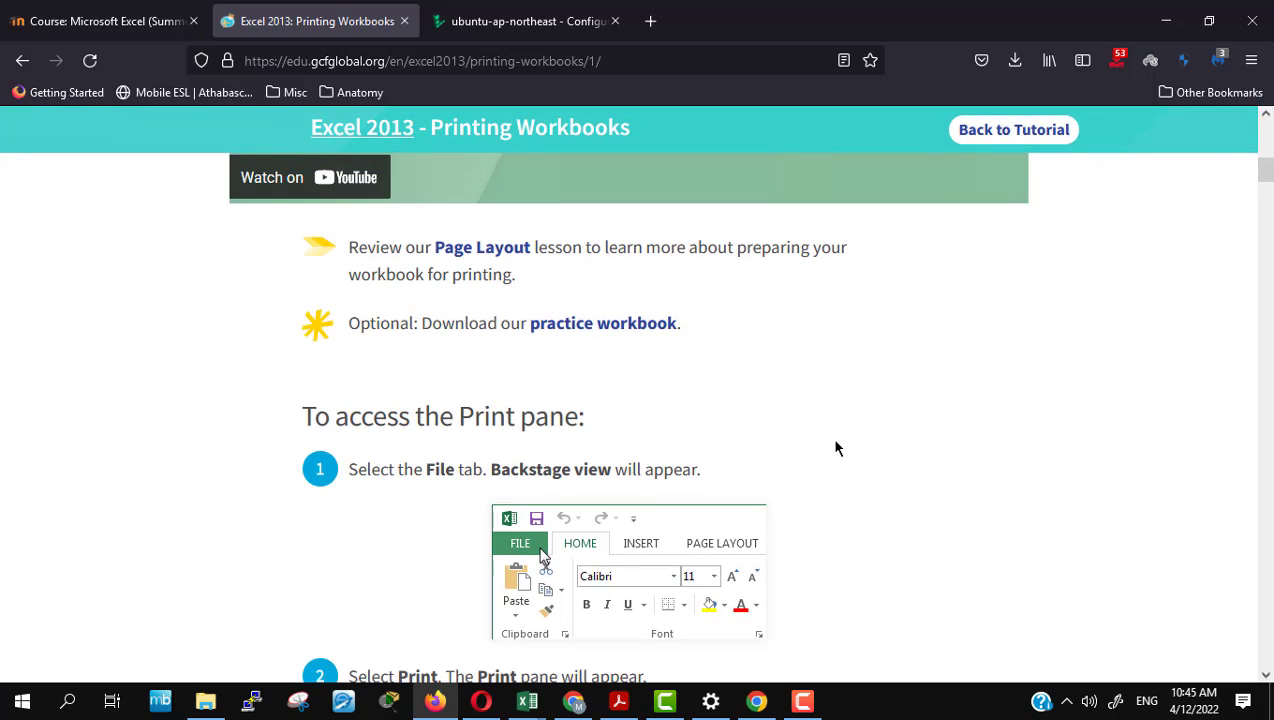
scroll(790, 432, "down", 3)
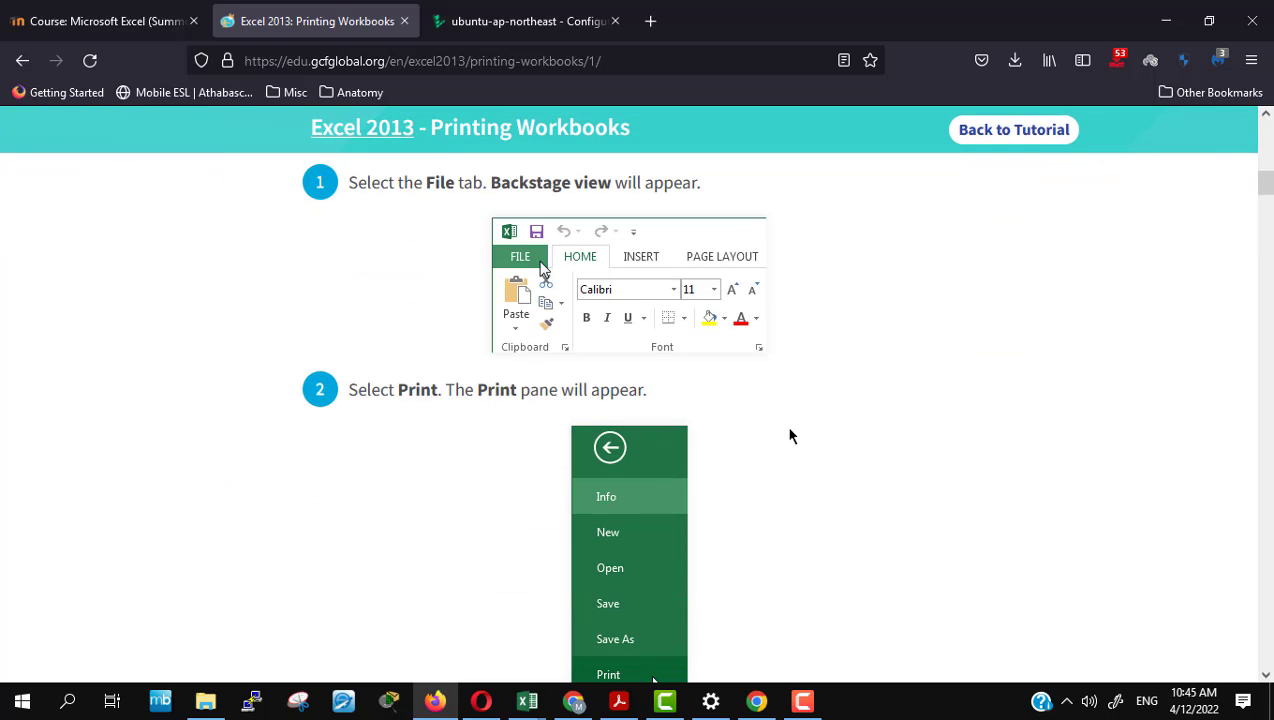
scroll(789, 429, "down", 3)
scroll(889, 407, "down", 3)
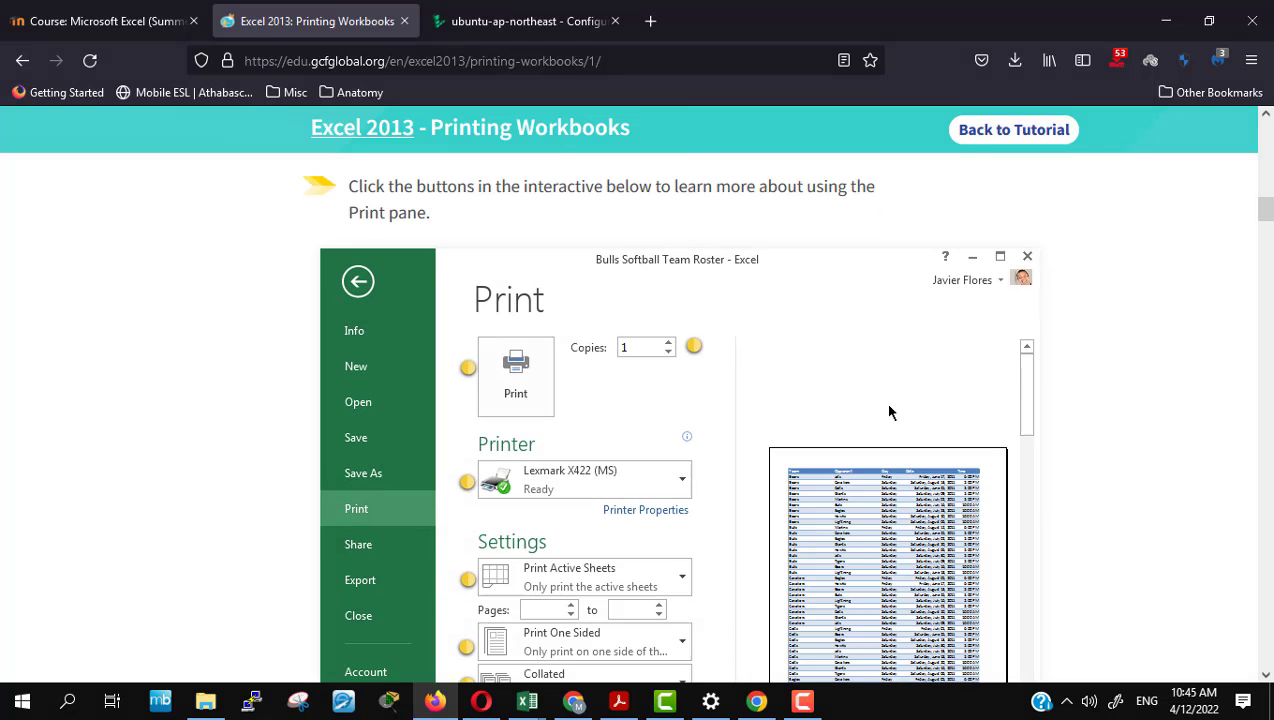
scroll(889, 412, "down", 3)
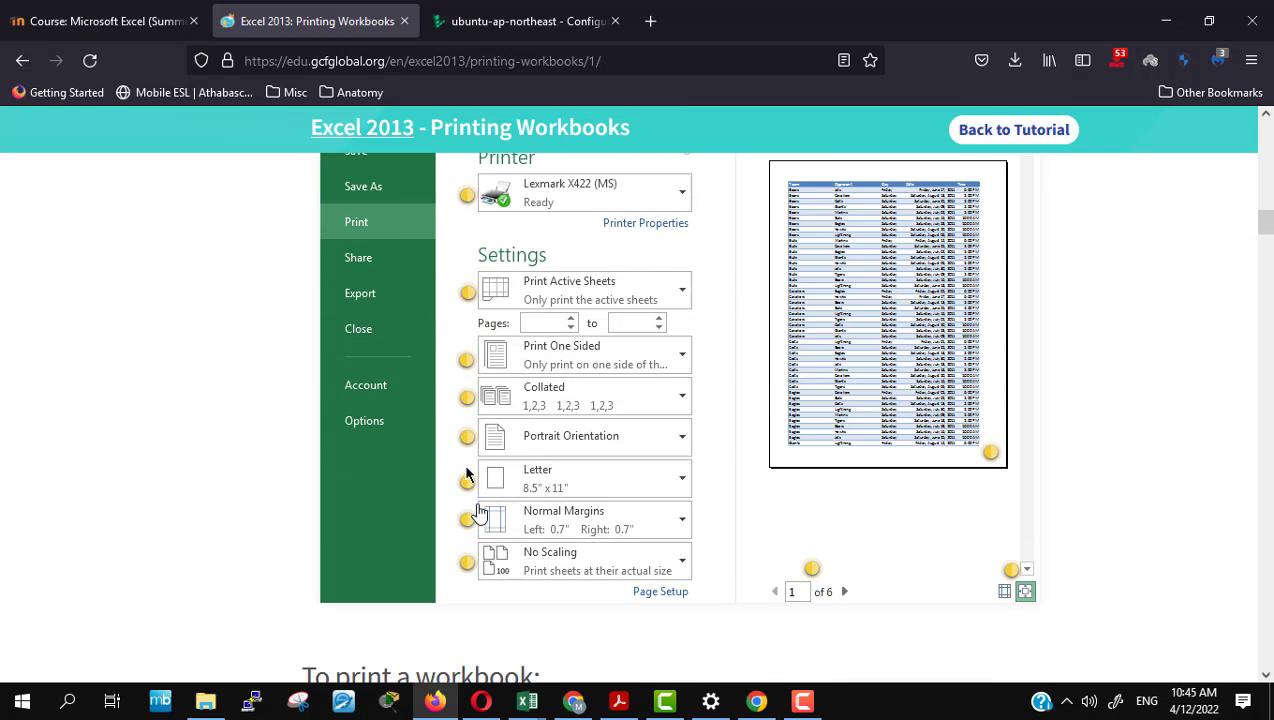
scroll(1051, 536, "down", 4)
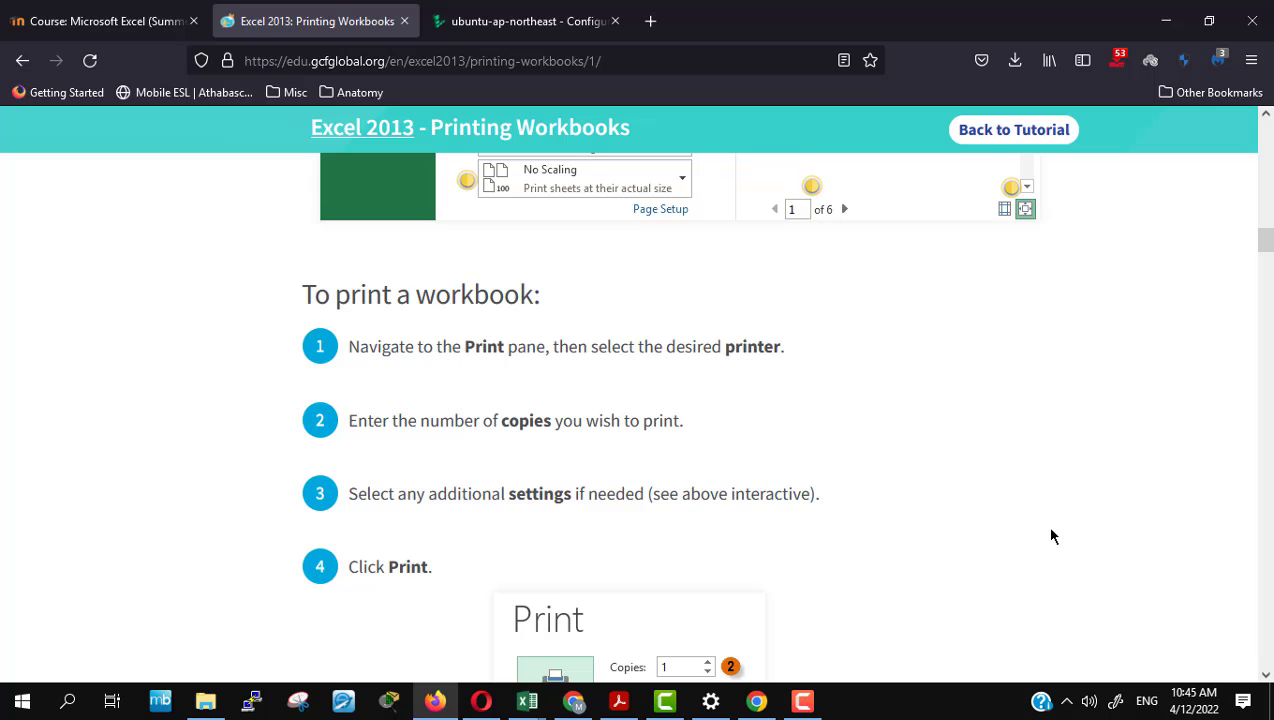
scroll(1051, 536, "up", 2)
scroll(1051, 536, "up", 3)
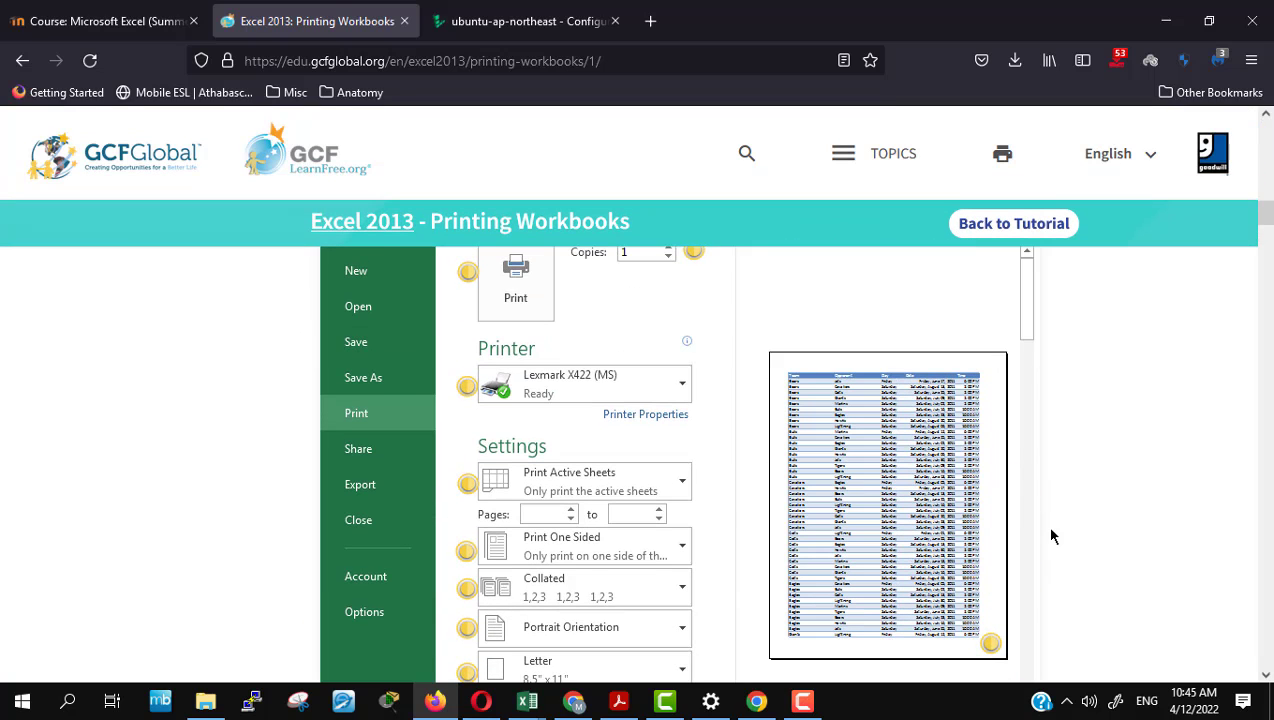
scroll(1051, 536, "up", 2)
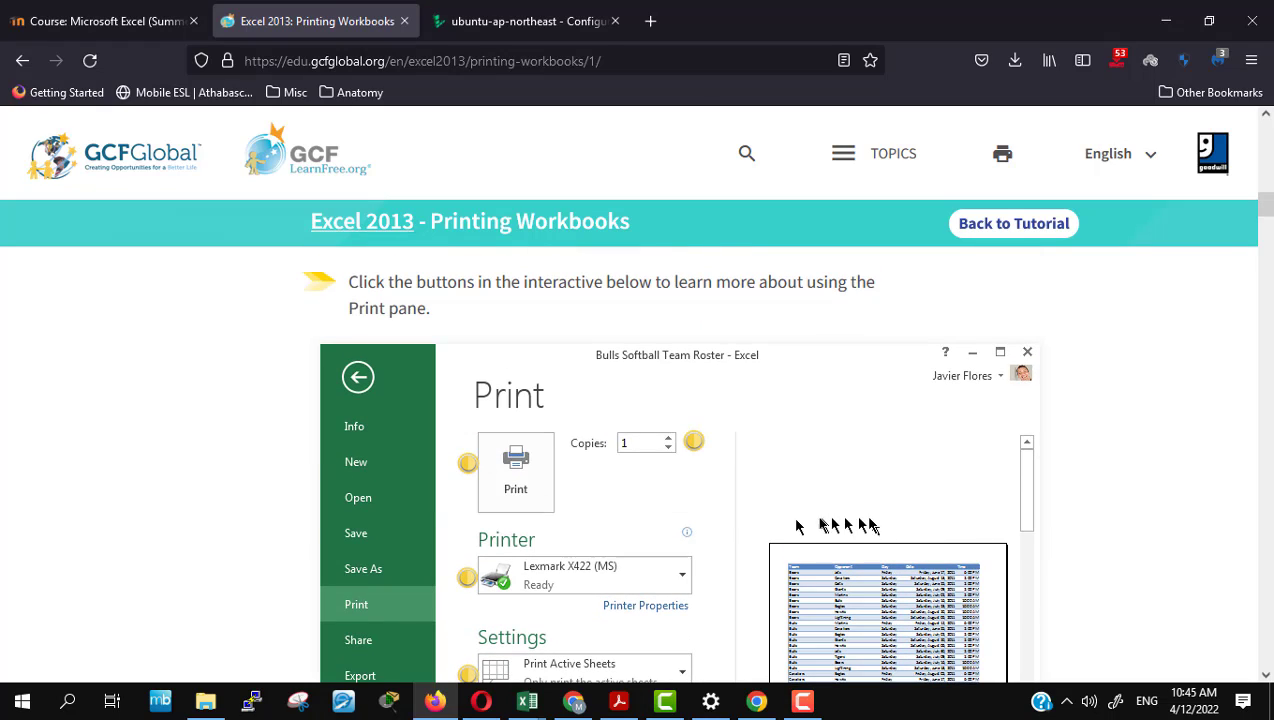
left_click(694, 442)
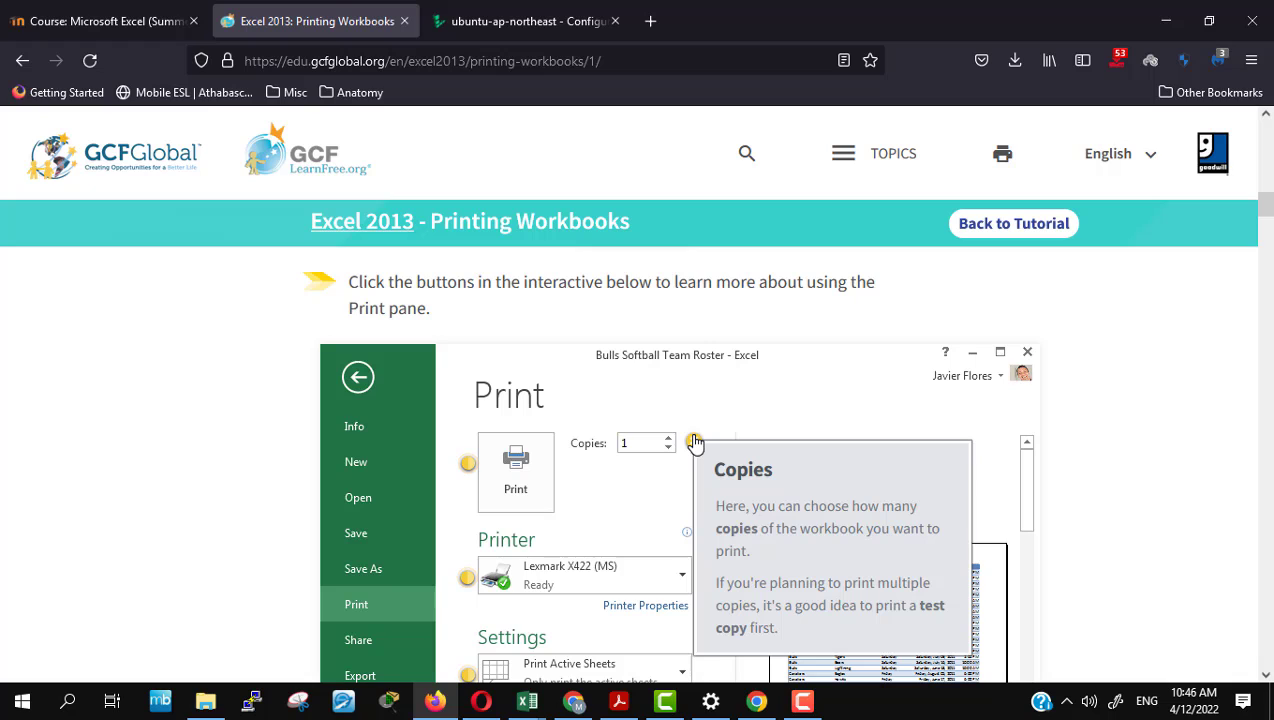
left_click(694, 442)
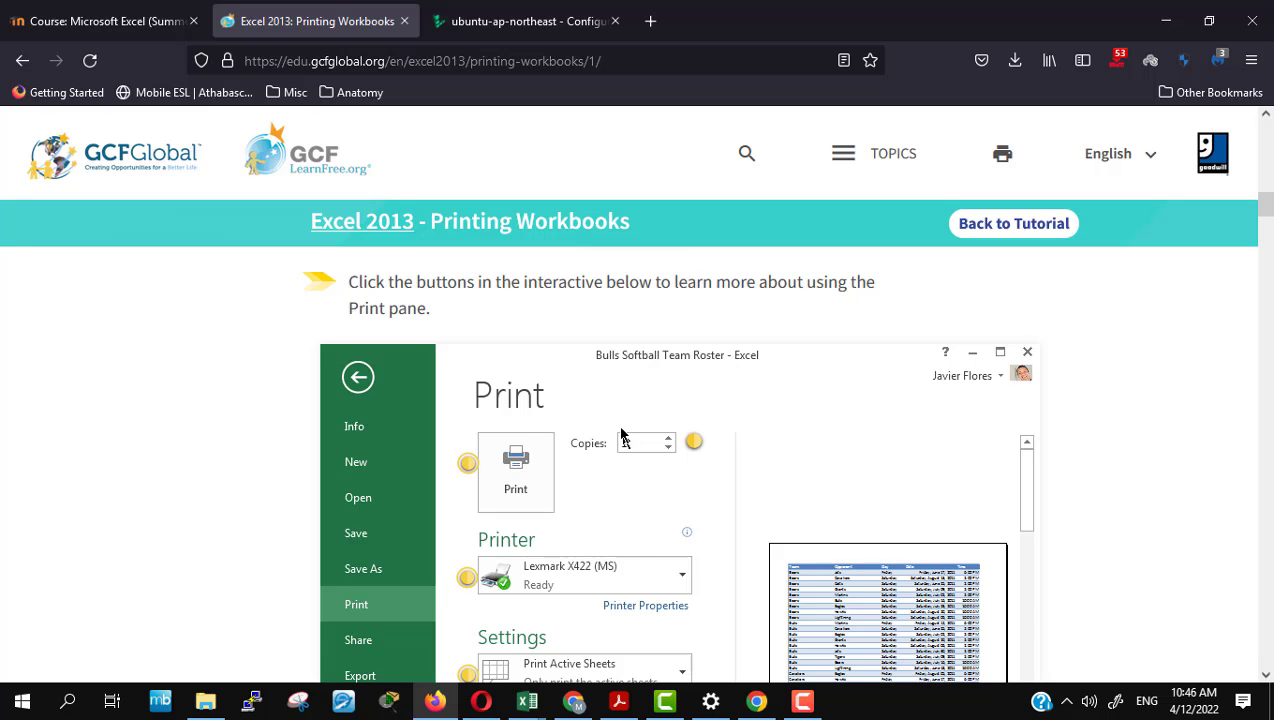
Step: Bring Printing_Practice forward and open its Print pane in Backstage
mouse_move(528, 700)
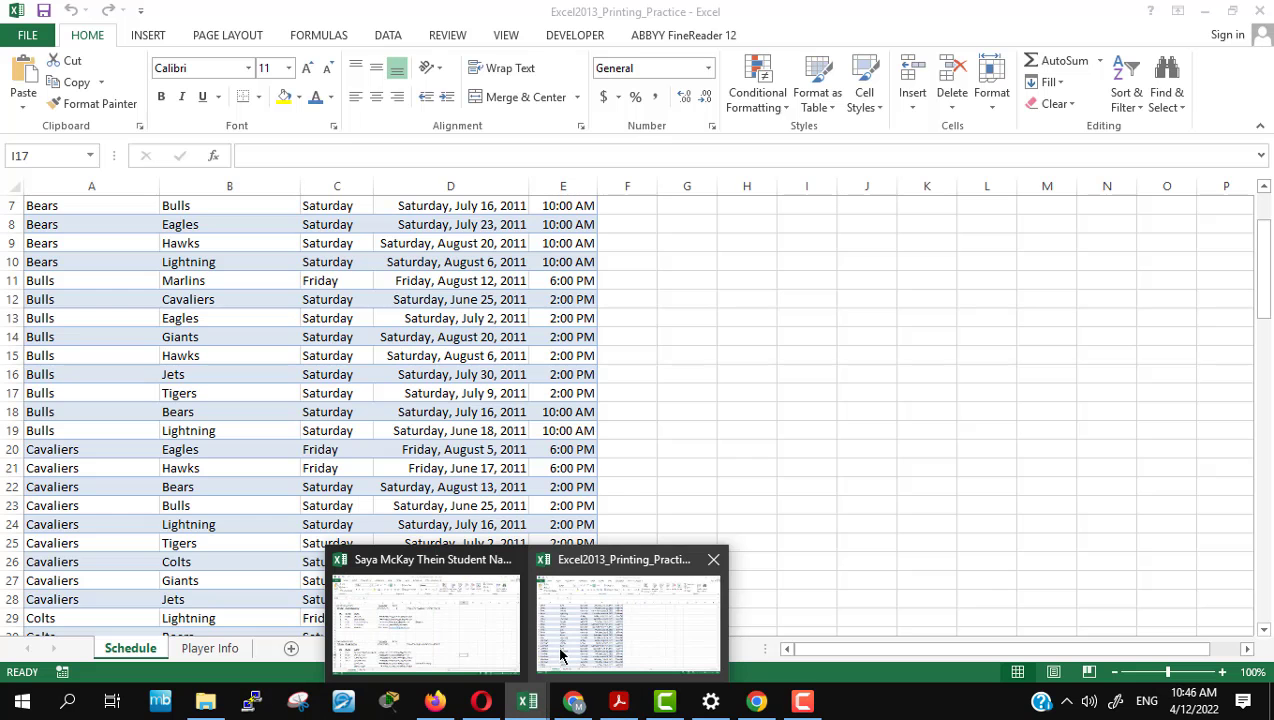
left_click(560, 655)
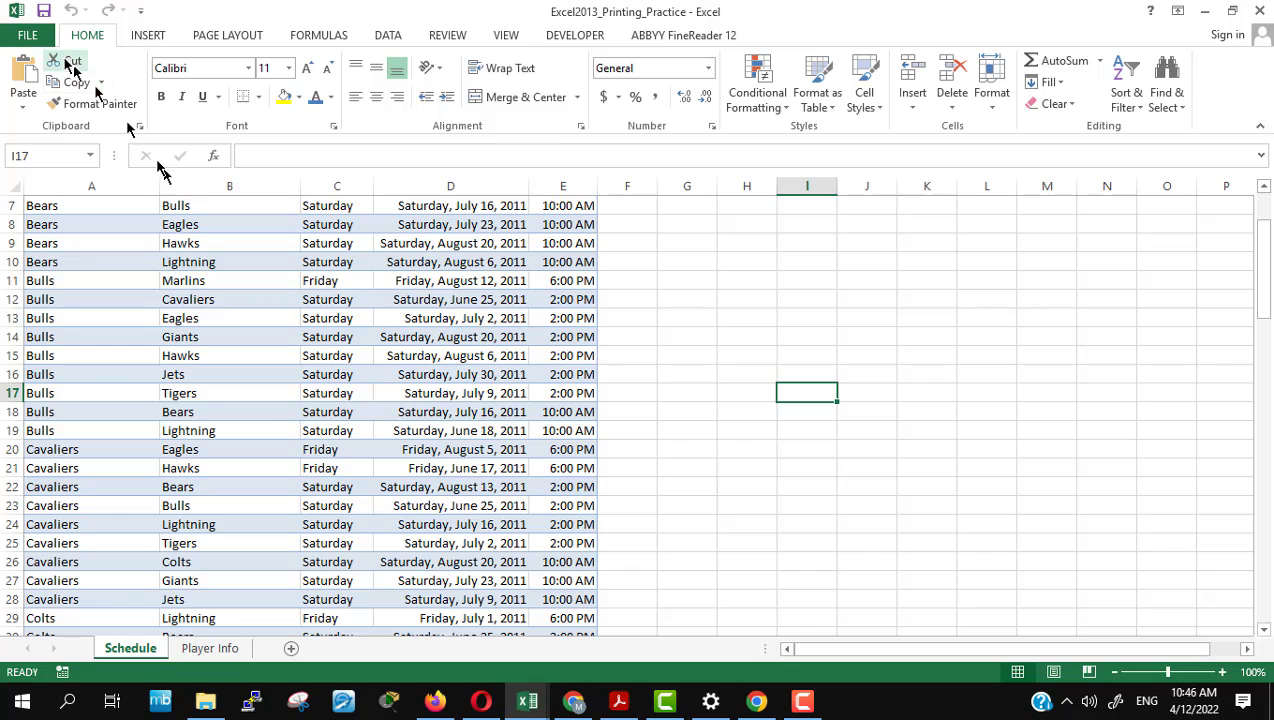
left_click(44, 41)
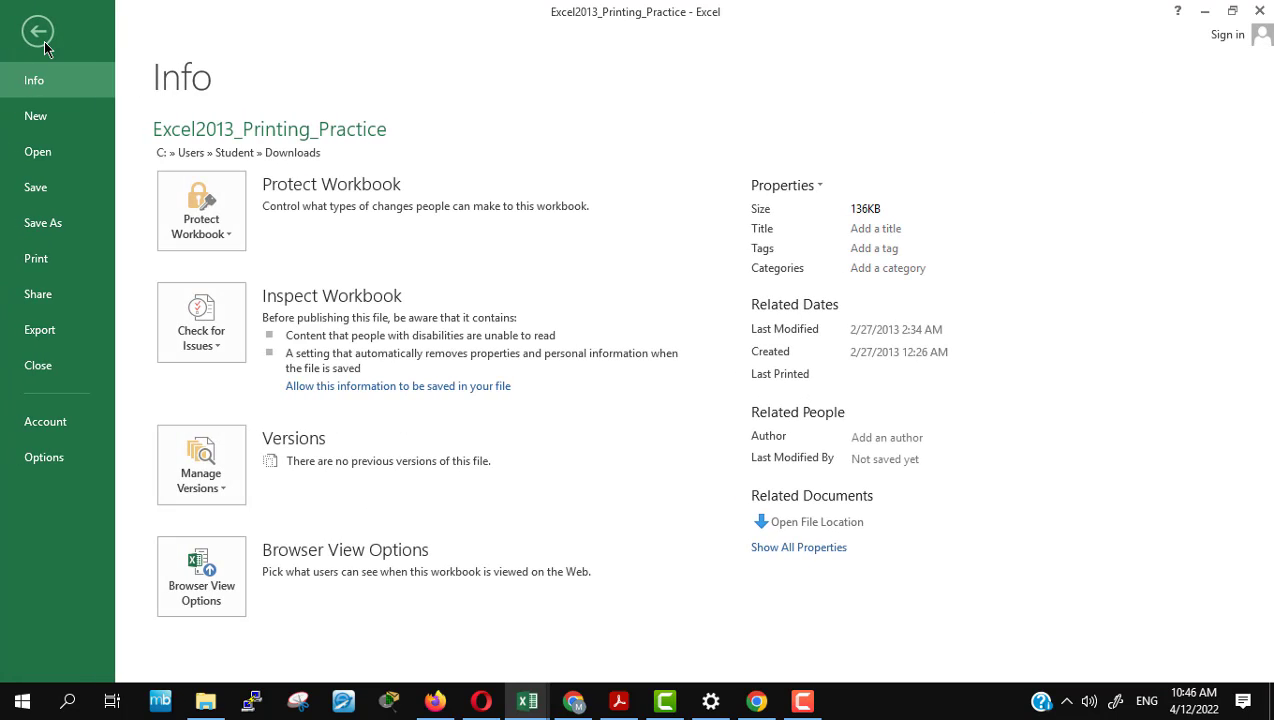
left_click(37, 257)
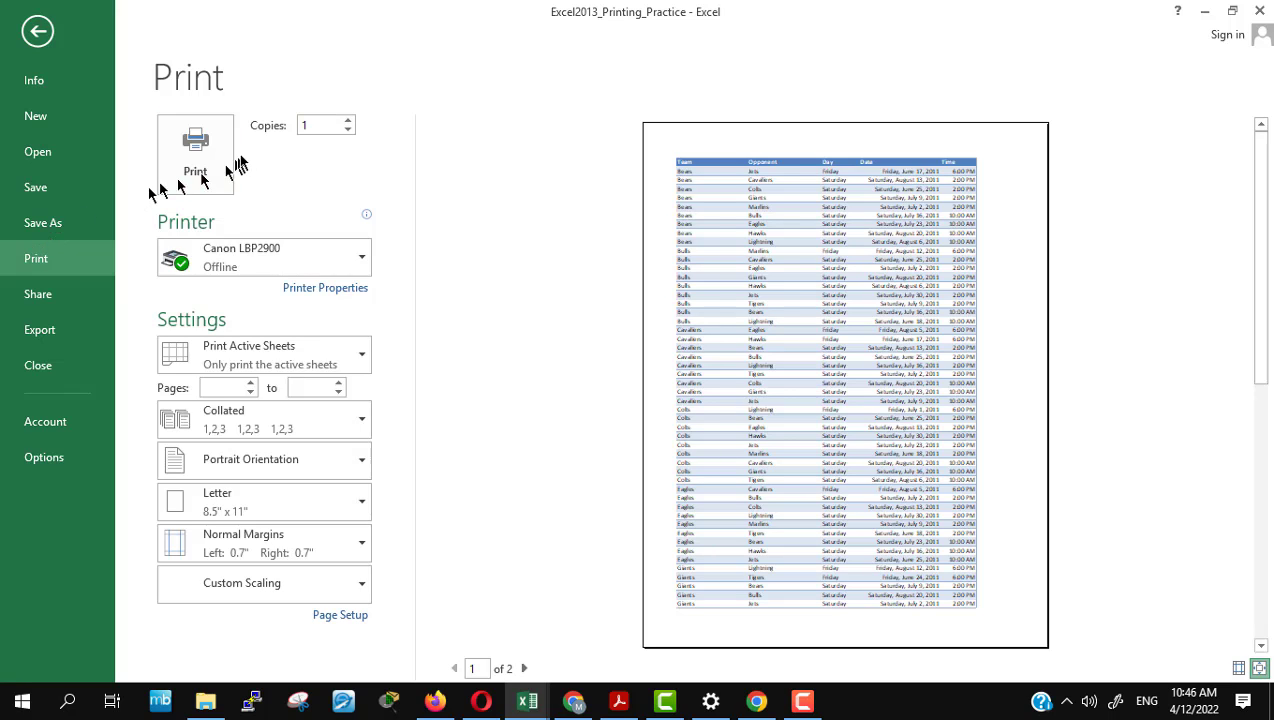
Step: Adjust the Copies value with the spinner and by direct editing, ending at 1 copy
left_click(348, 121)
left_click(348, 121)
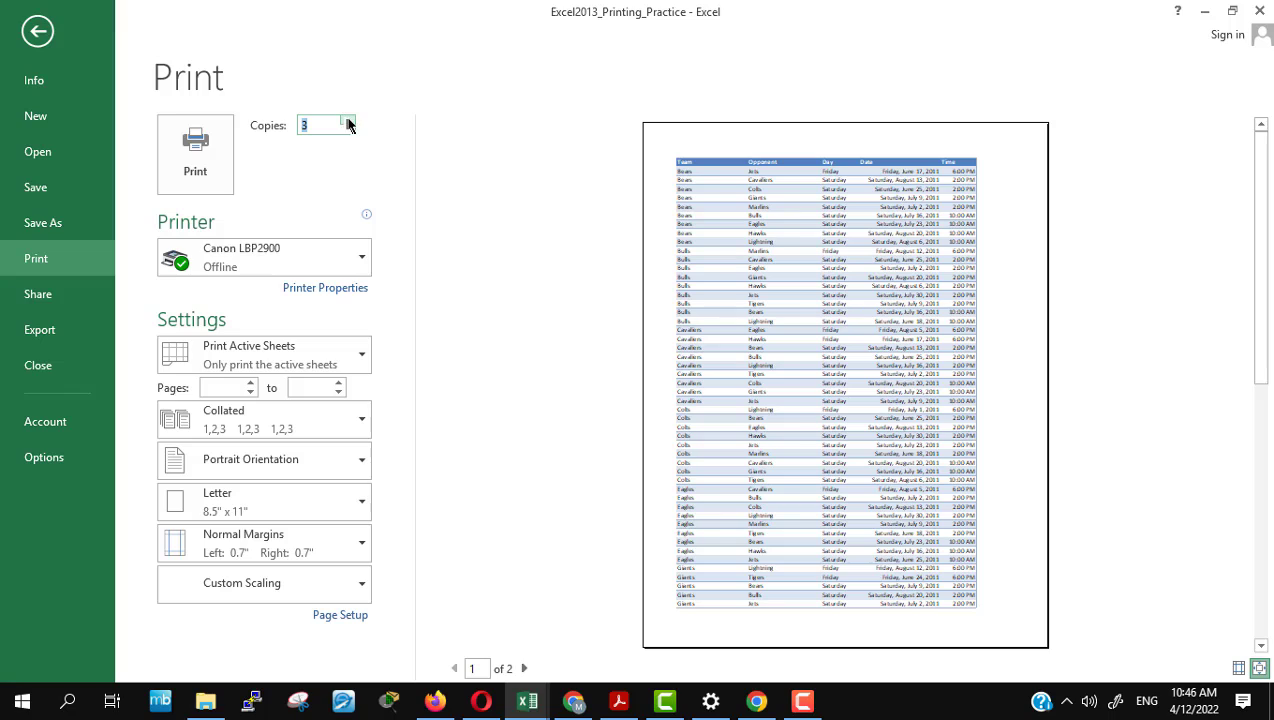
left_click(348, 121)
left_click(318, 127)
left_click(348, 129)
left_click(320, 126)
Step: Try printing the schedule with the Print button
left_click(205, 120)
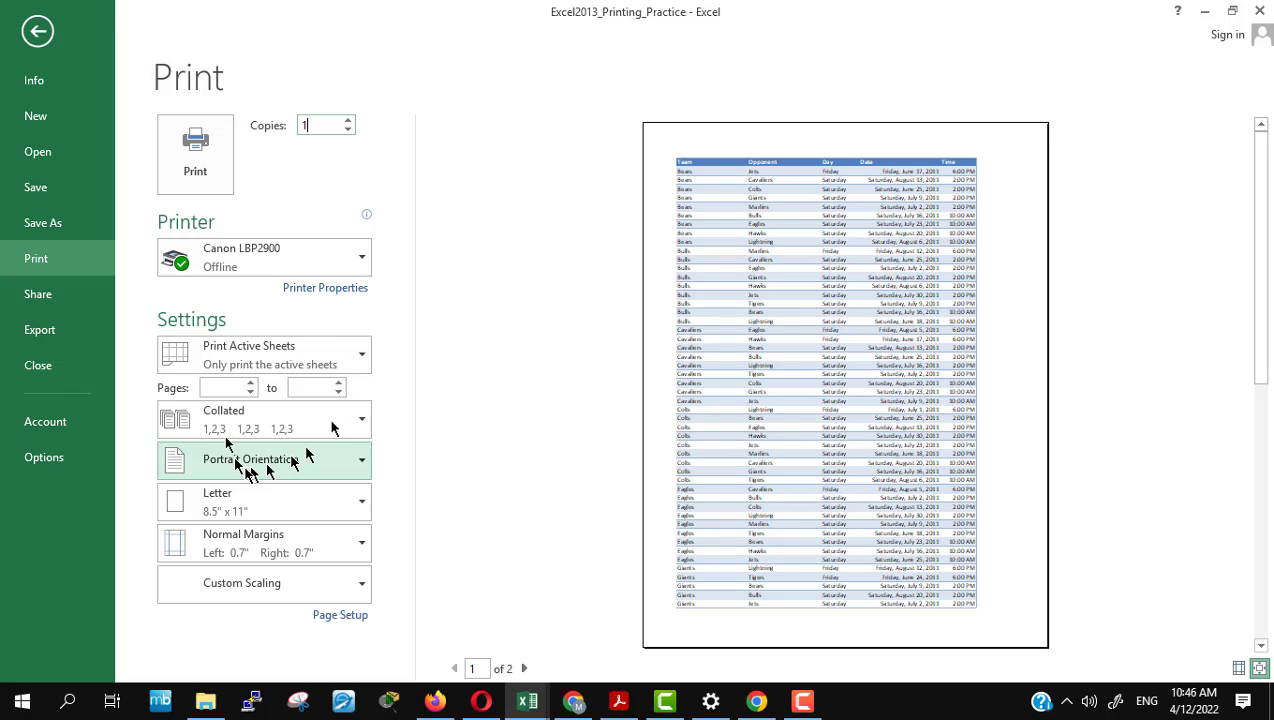
left_click(195, 152)
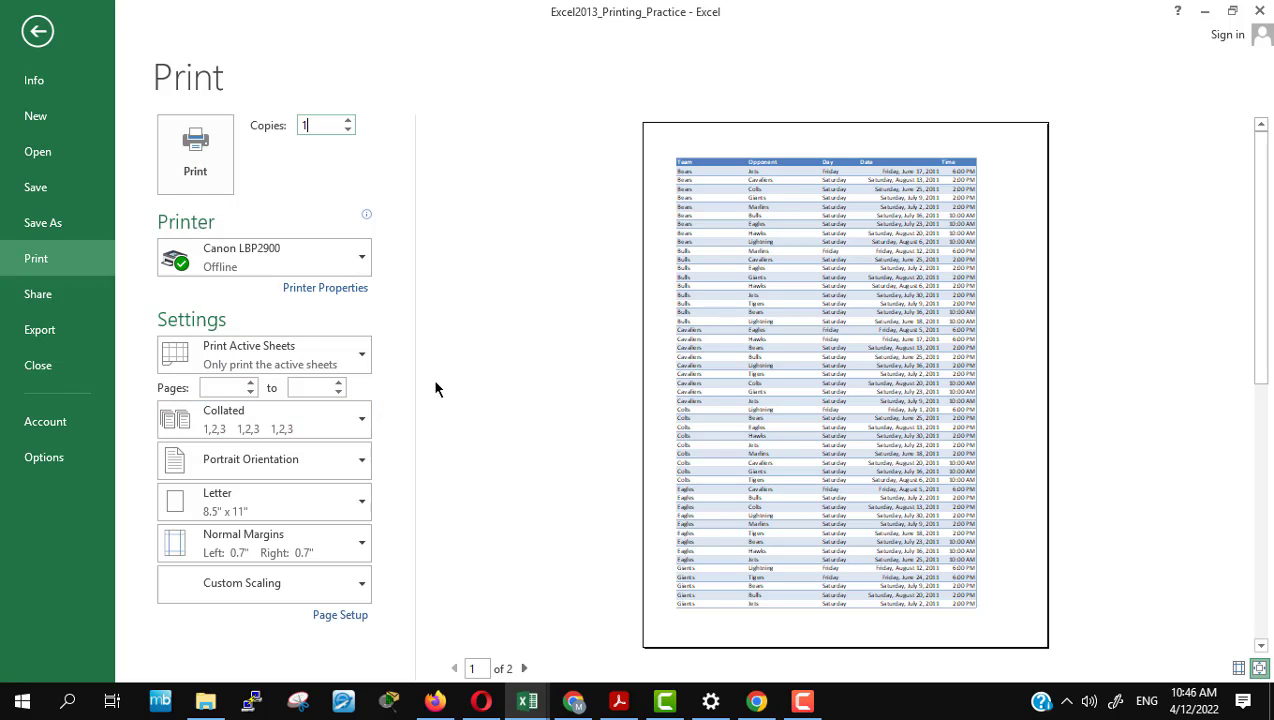
left_click(190, 150)
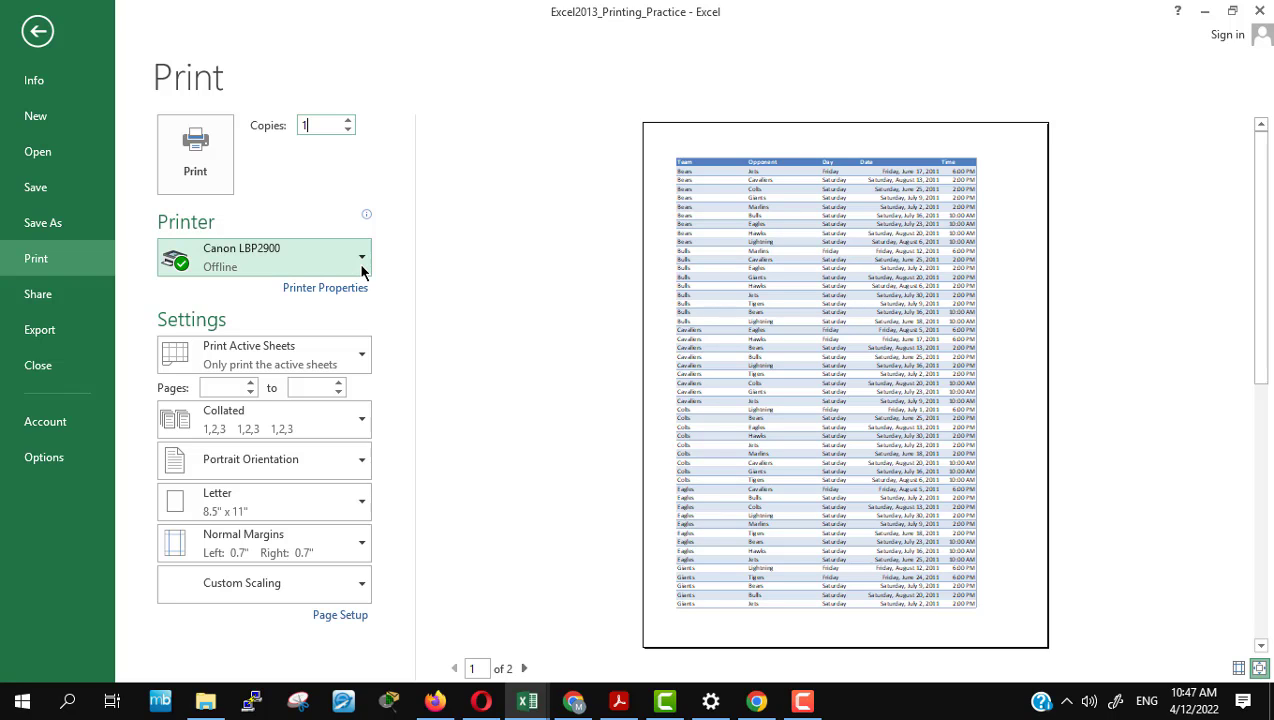
Step: Browse the available printers list, keeping Canon LBP2900 as the printer
left_click(362, 268)
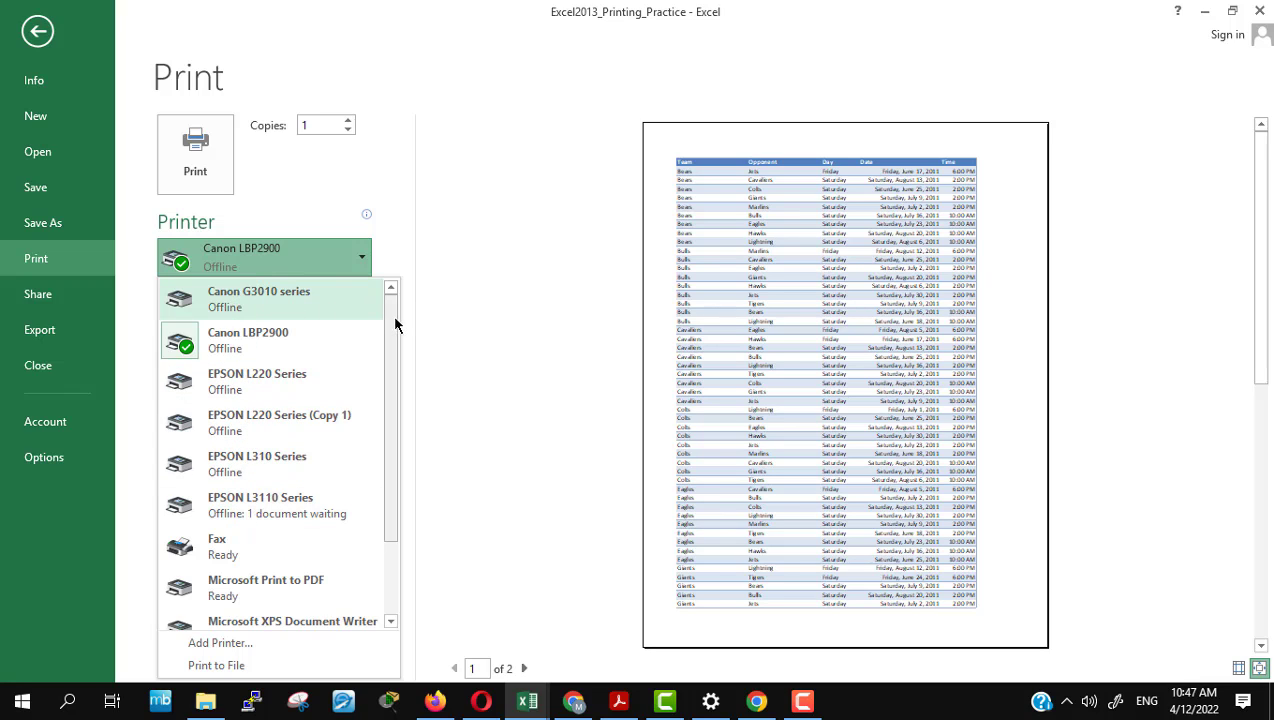
scroll(395, 323, "down", 1)
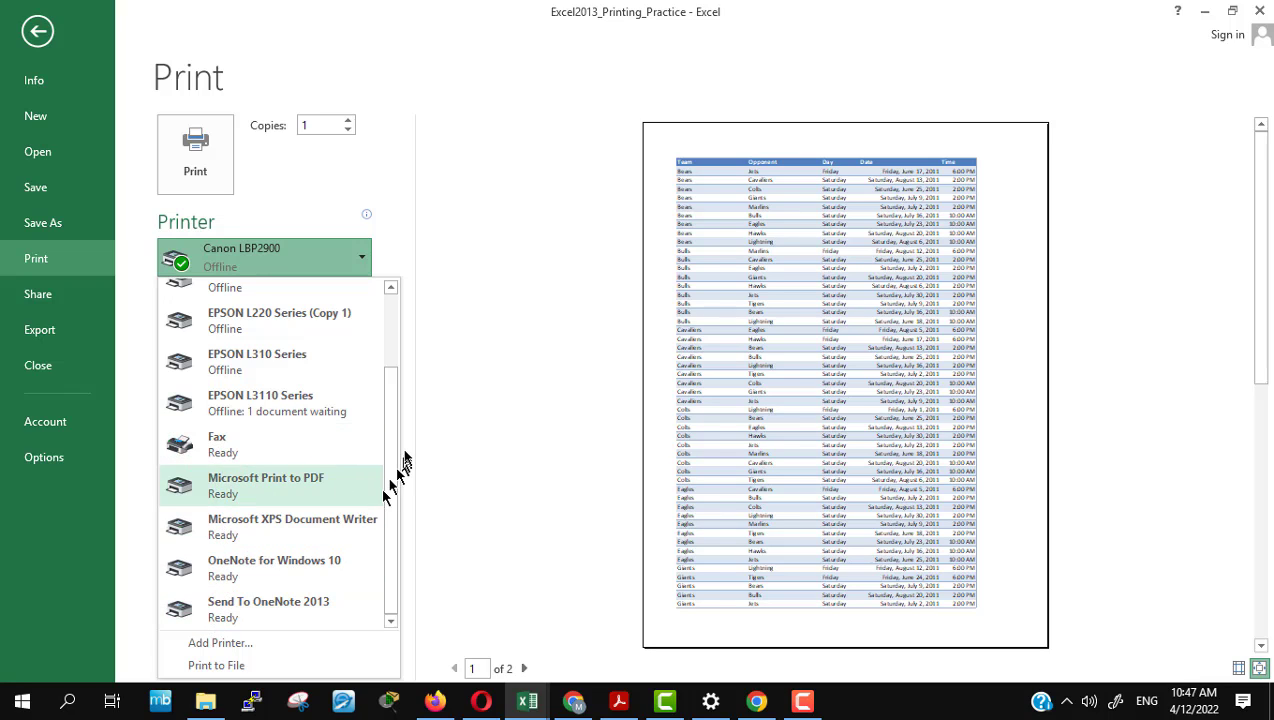
left_click_drag(392, 432, 418, 313)
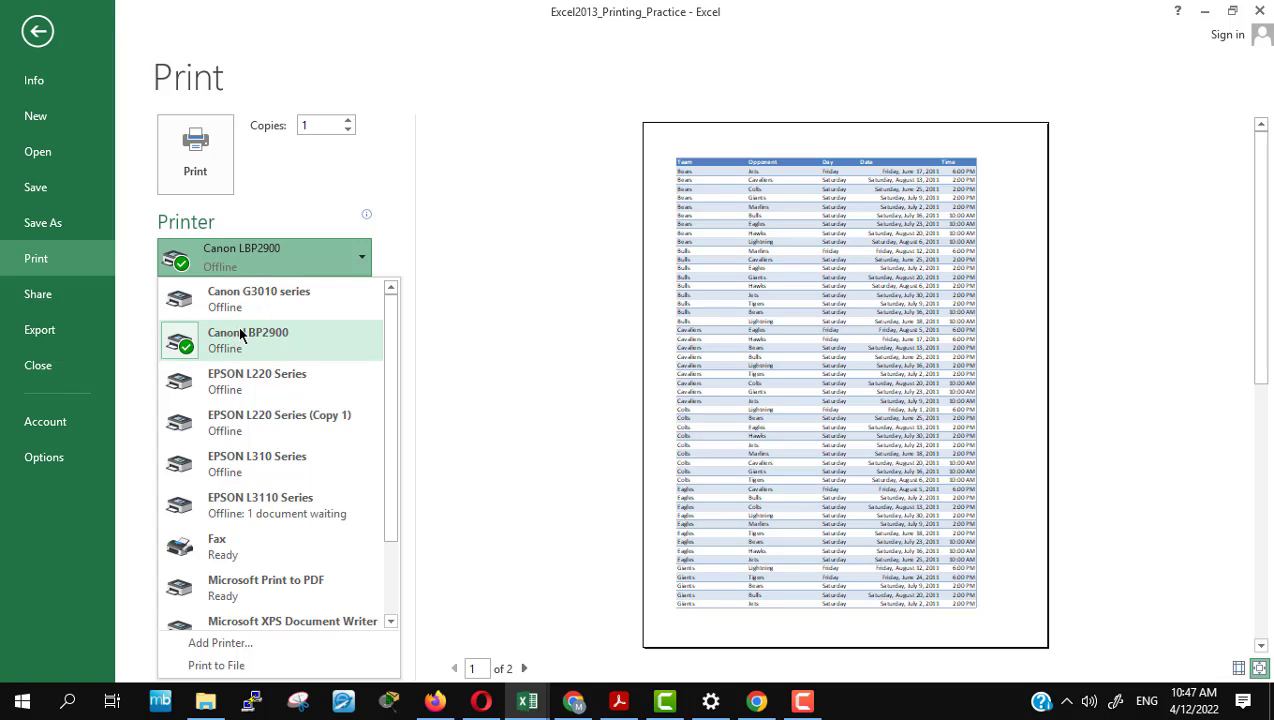
mouse_move(239, 330)
Step: Close the printer and Print Active Sheets lists unchanged, then return from Backstage to the Schedule sheet
left_click(528, 316)
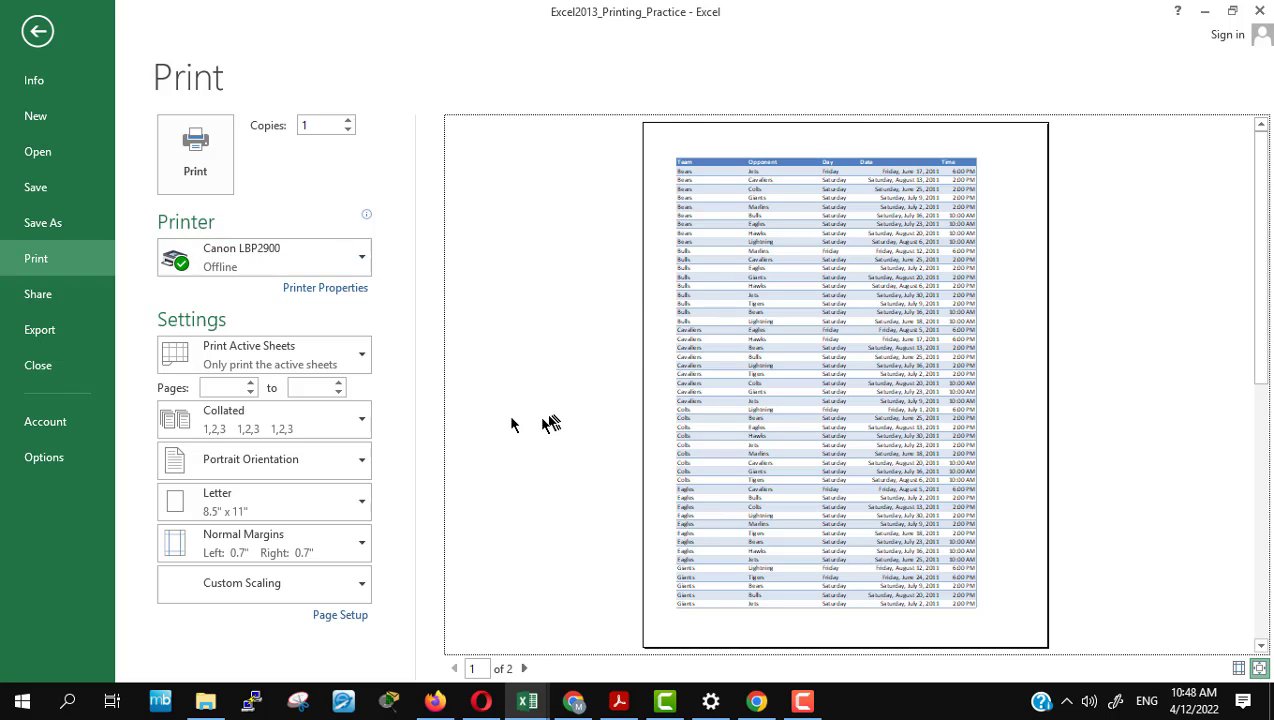
left_click(355, 358)
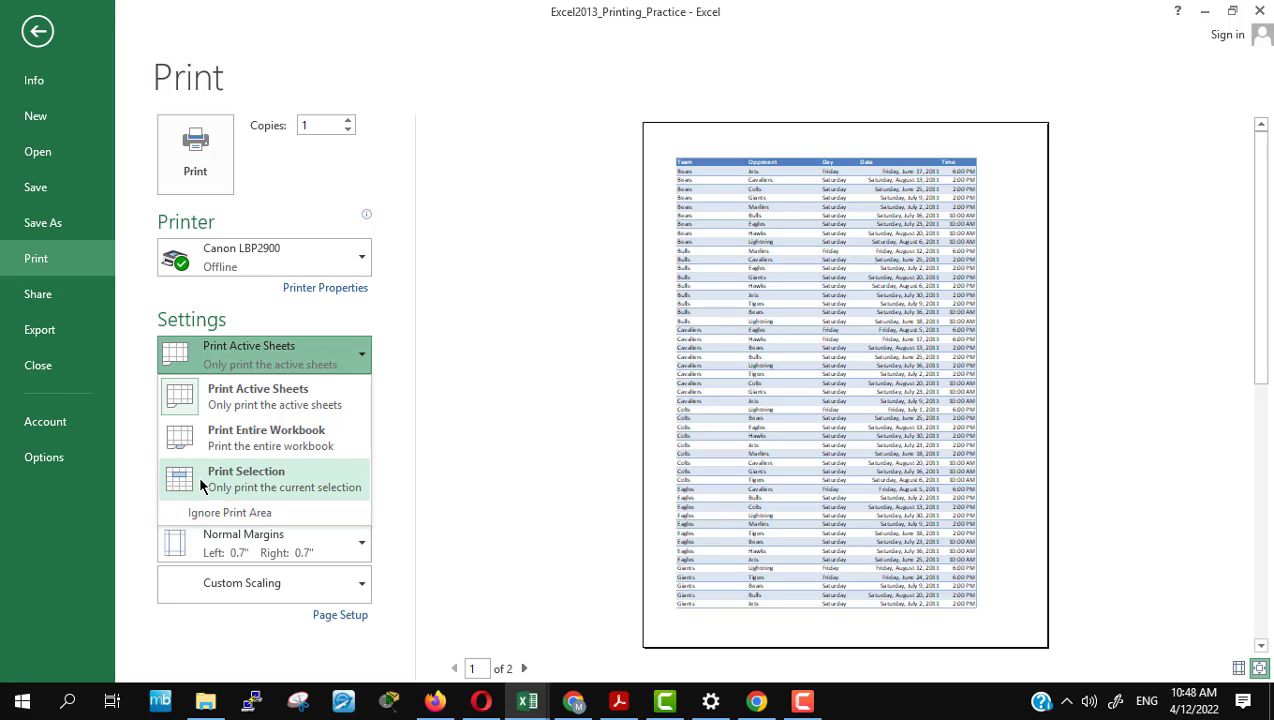
left_click(534, 482)
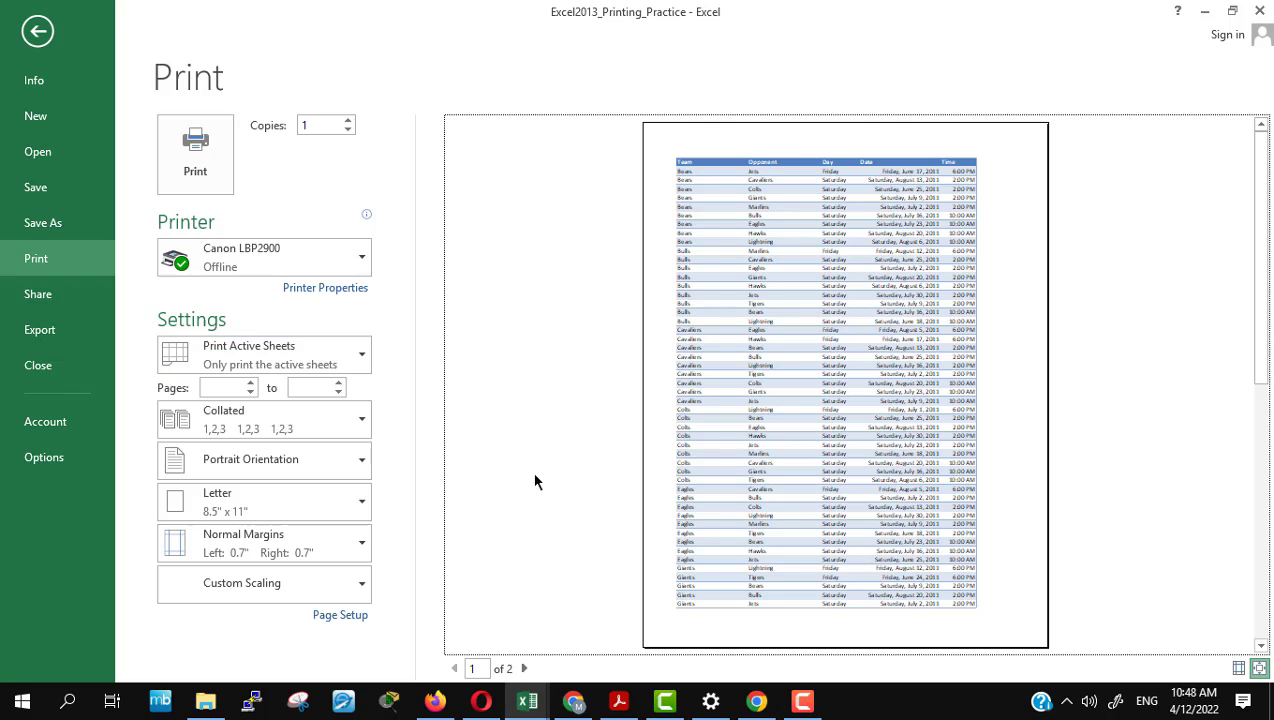
mouse_move(528, 708)
left_click(604, 638)
left_click(40, 32)
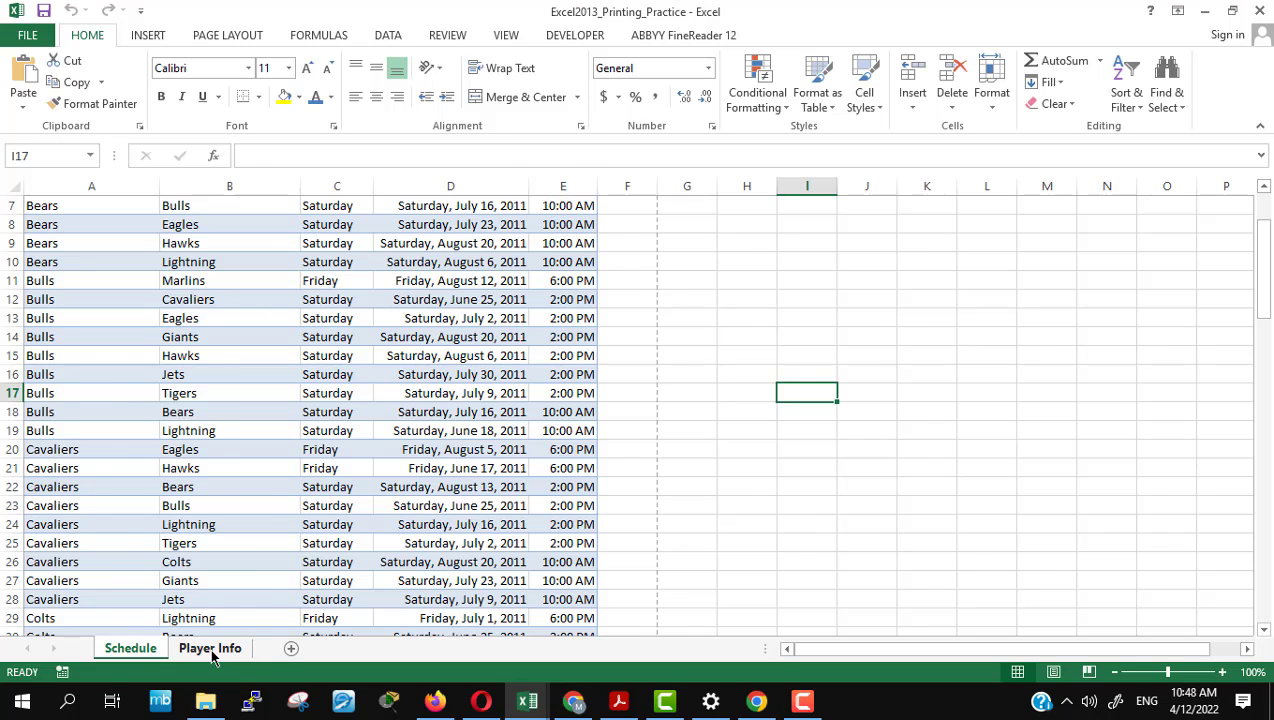
Step: Visit the Player Info sheet, return to Schedule, and open the Print pane
left_click(210, 650)
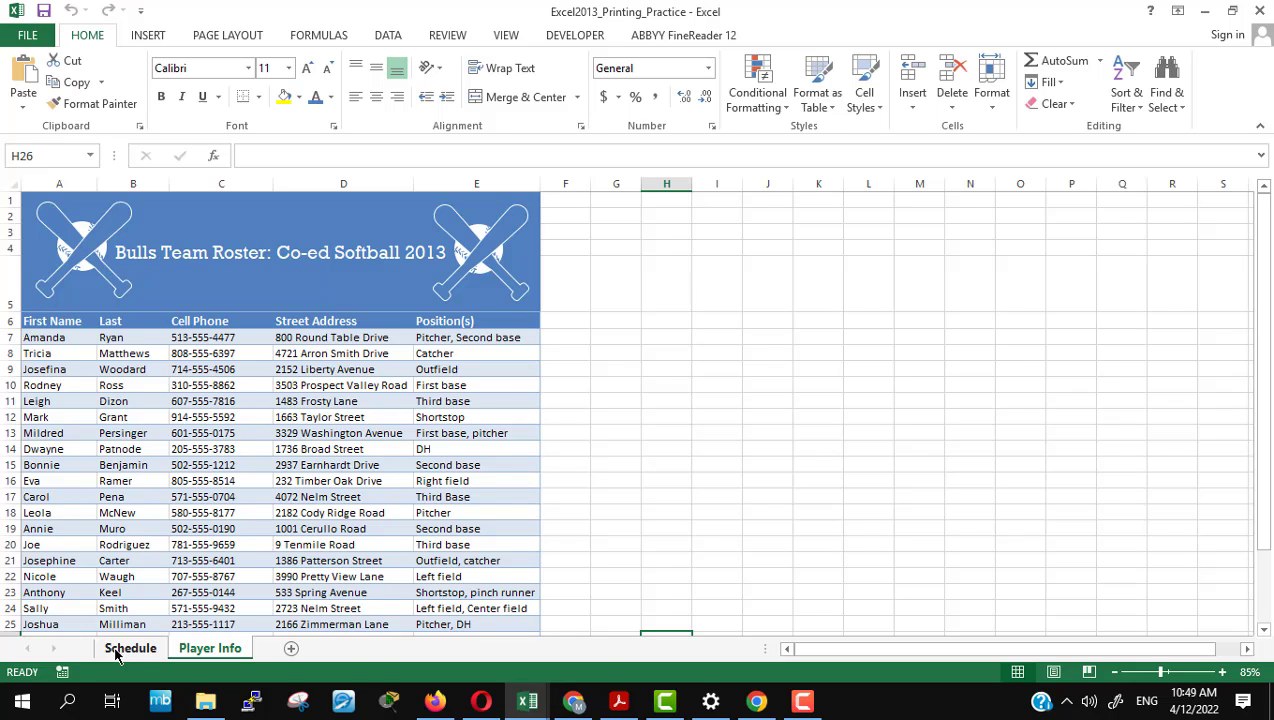
left_click(136, 652)
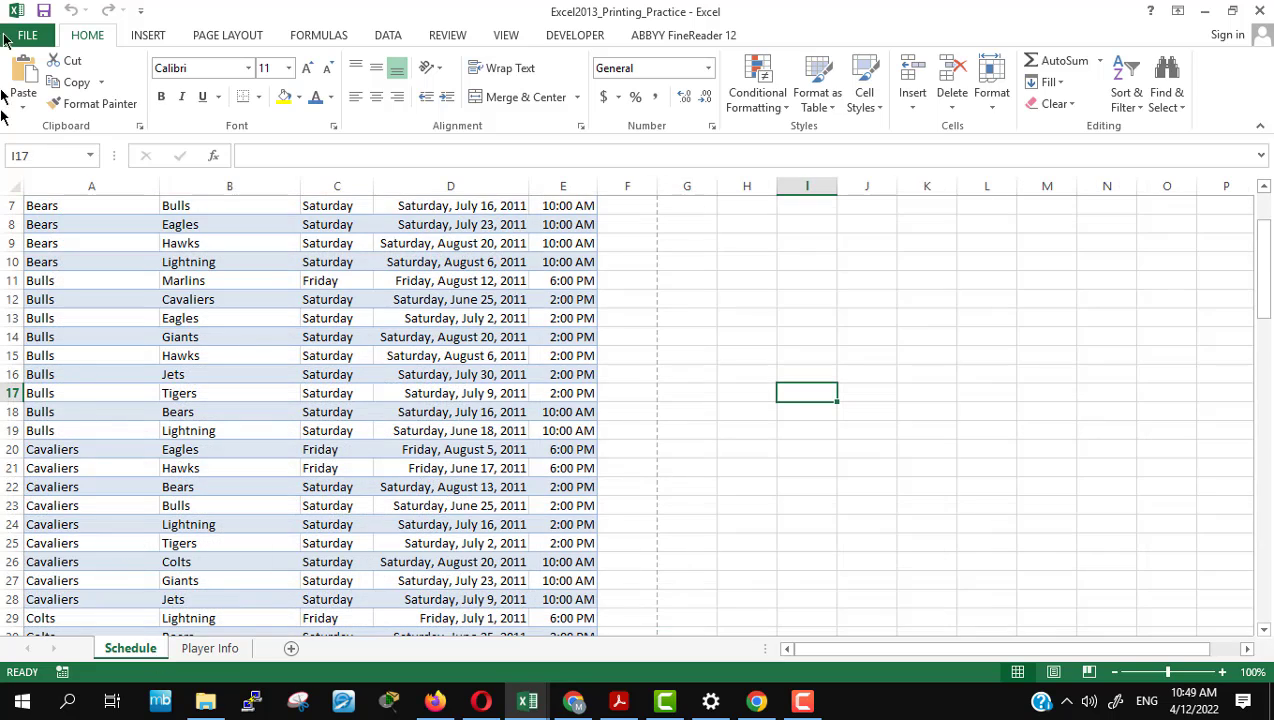
left_click(37, 33)
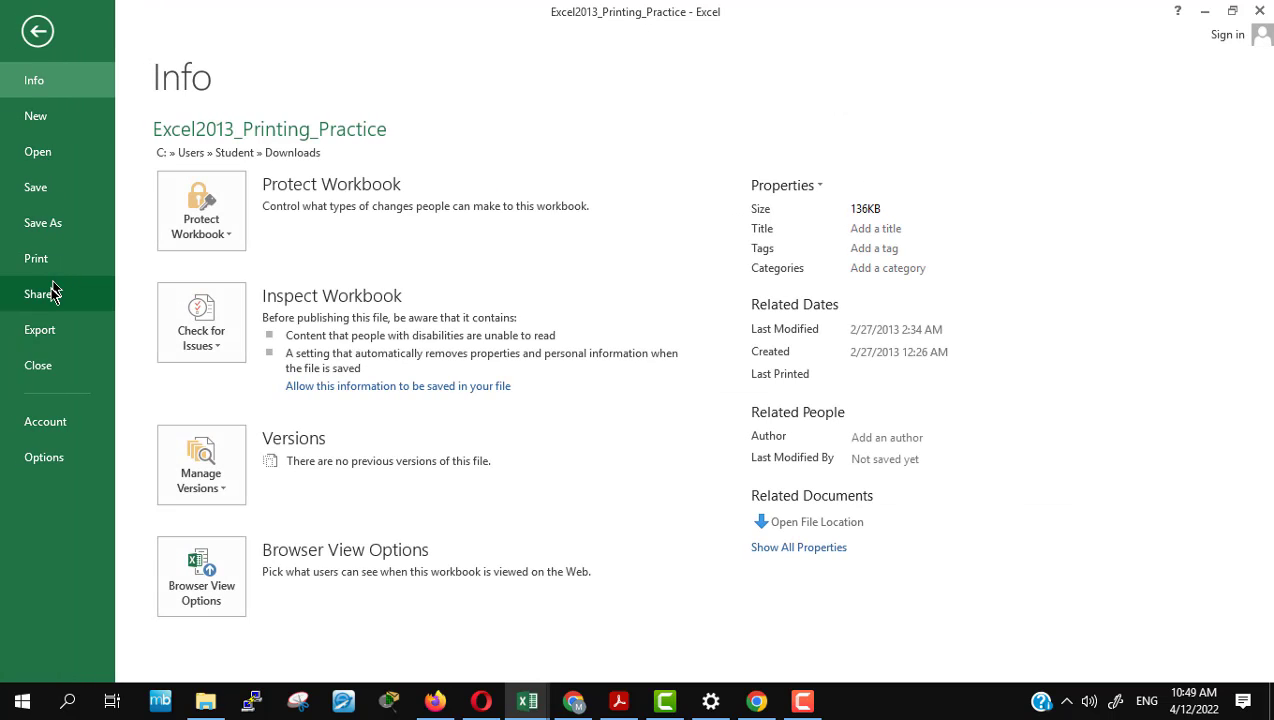
left_click(36, 259)
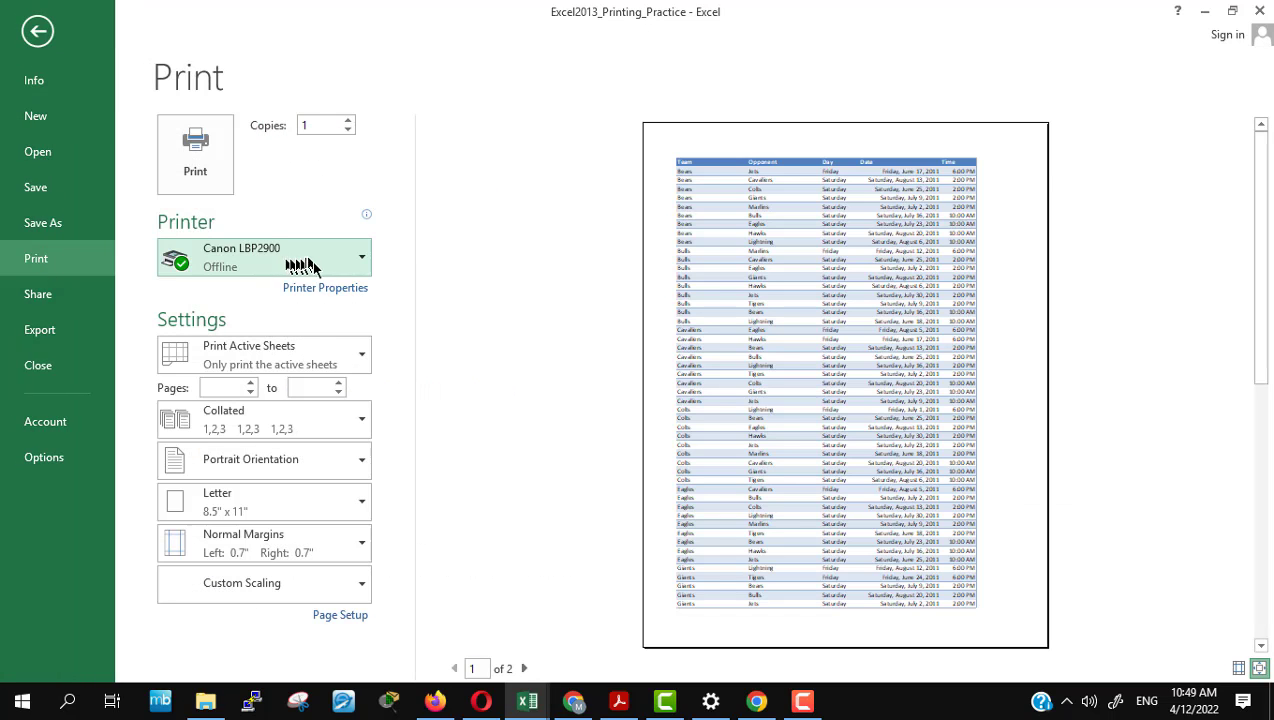
Step: Compare Print Entire Workbook (4 pages) with Print Active Sheets (2 pages), keeping Active Sheets
left_click(335, 353)
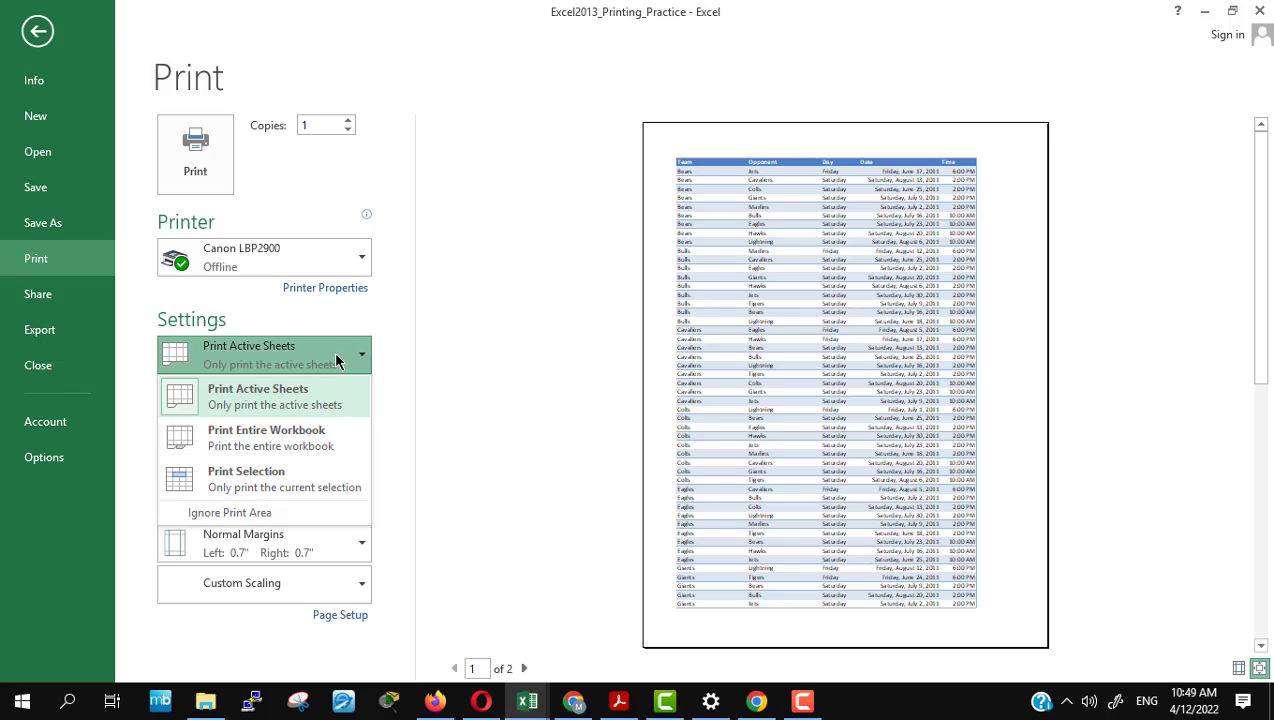
left_click(302, 446)
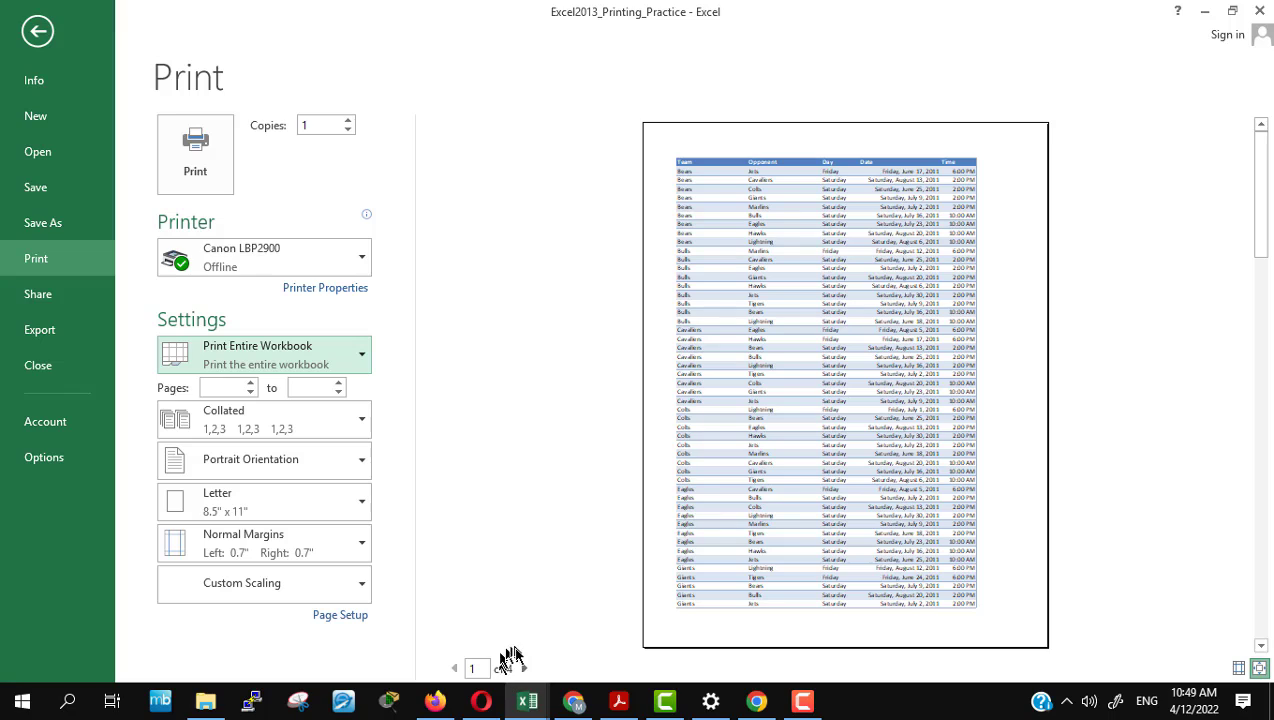
left_click(357, 358)
left_click(333, 400)
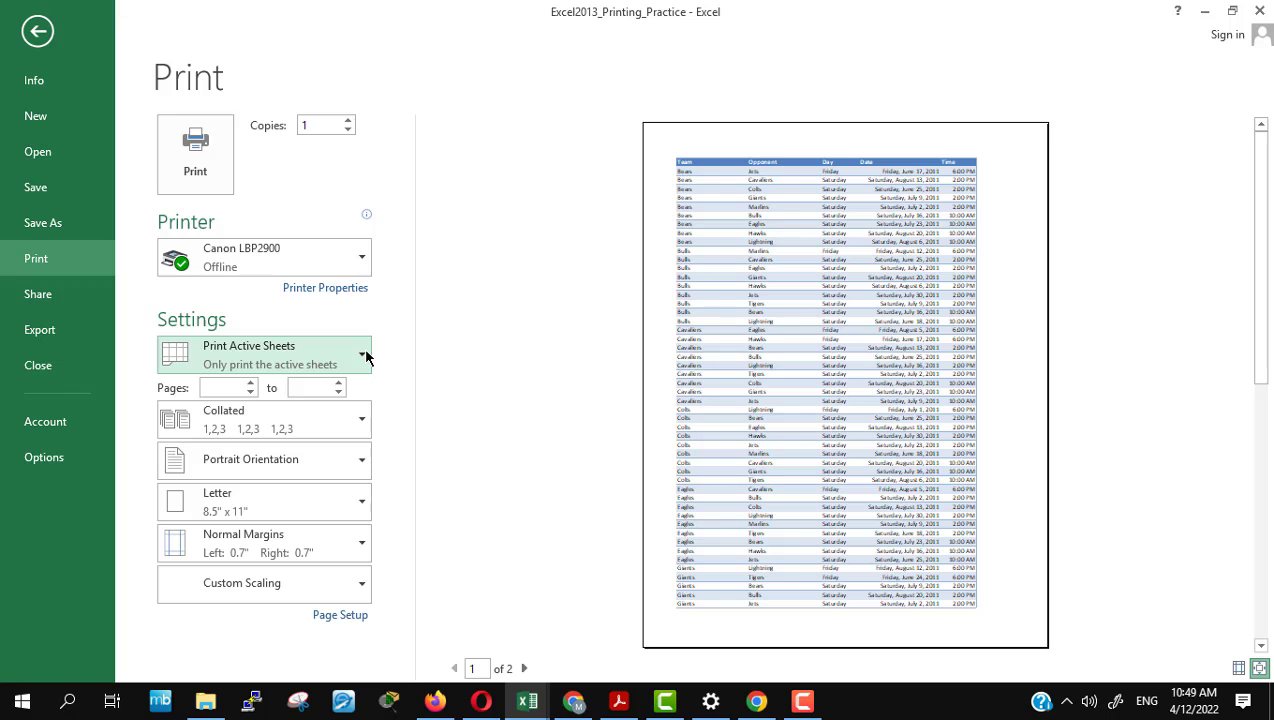
left_click(37, 32)
scroll(712, 470, "up", 2)
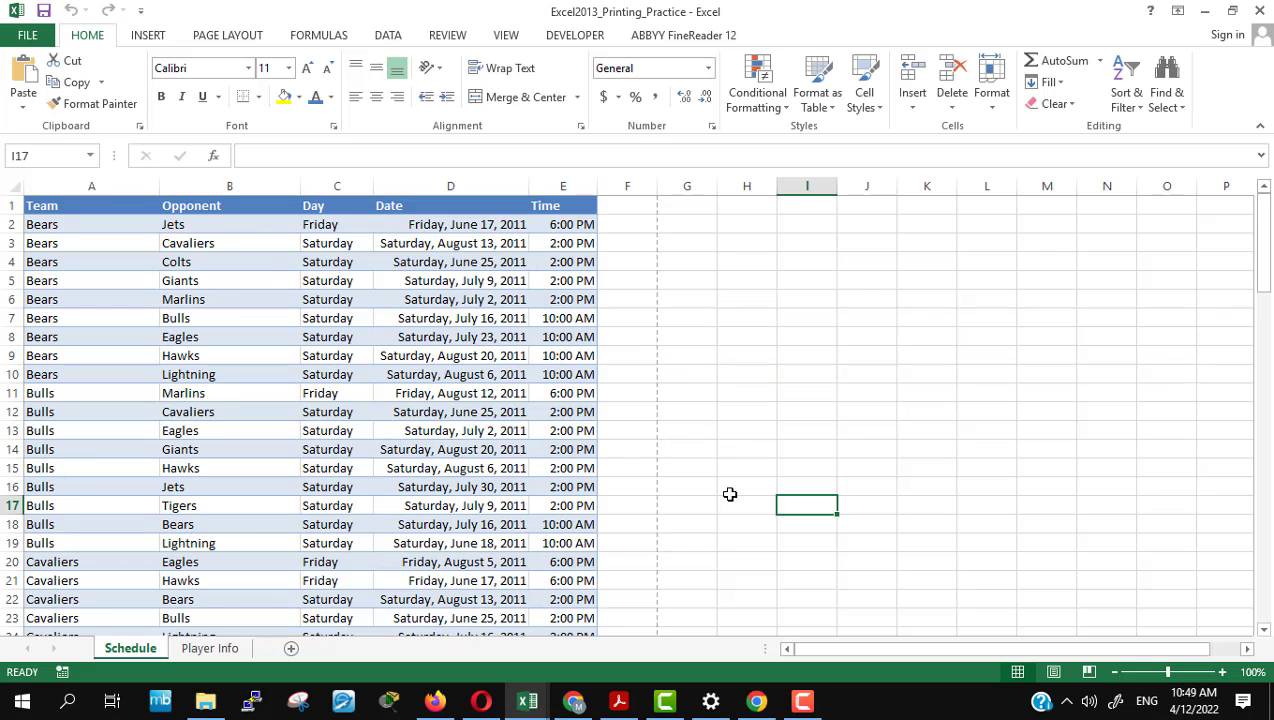
Step: Select cells A1:E20 of the Schedule sheet and bring up the Print pane
left_click(726, 489)
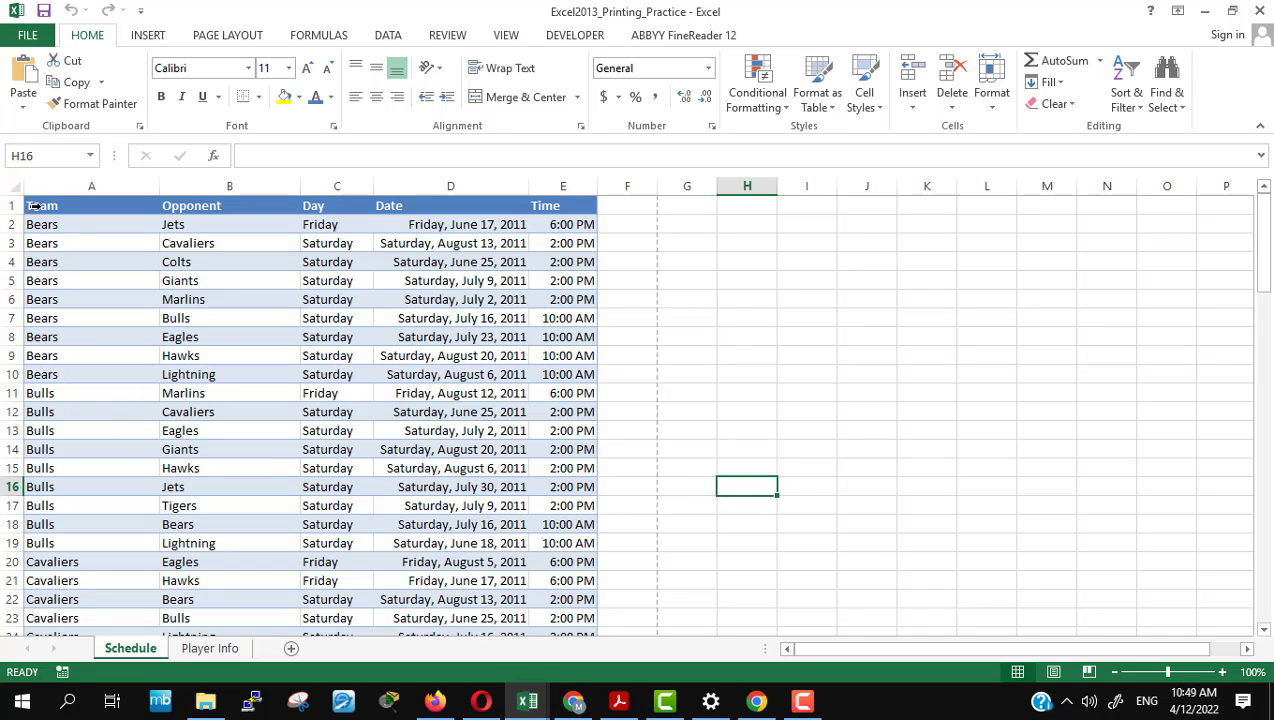
mouse_move(60, 205)
left_mouse_down()
mouse_move(520, 576)
mouse_move(545, 561)
left_mouse_up()
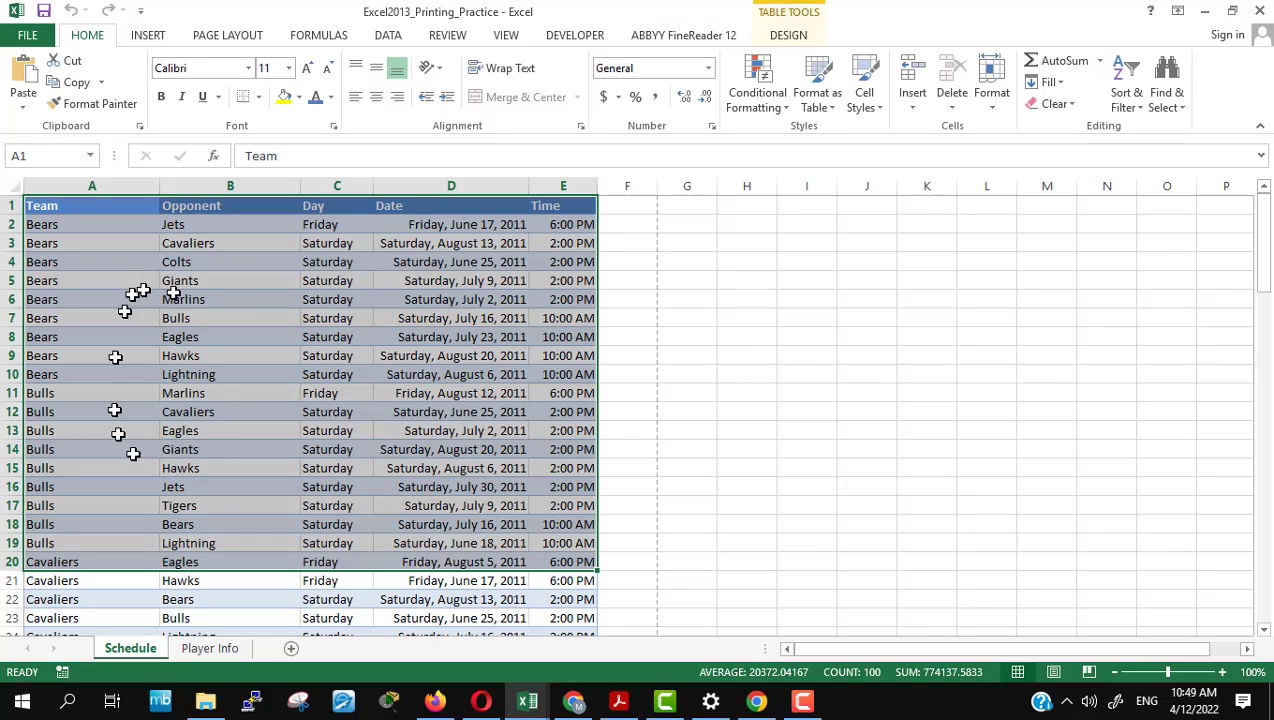
left_click(30, 37)
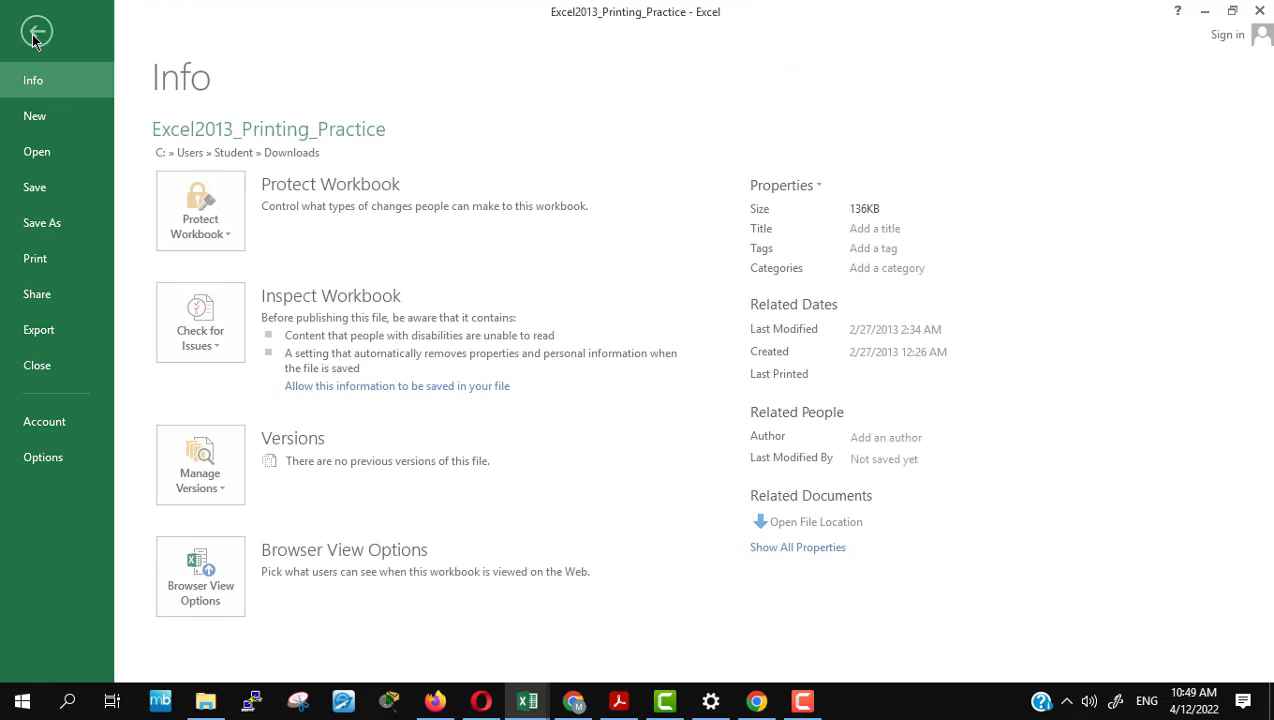
left_click(48, 260)
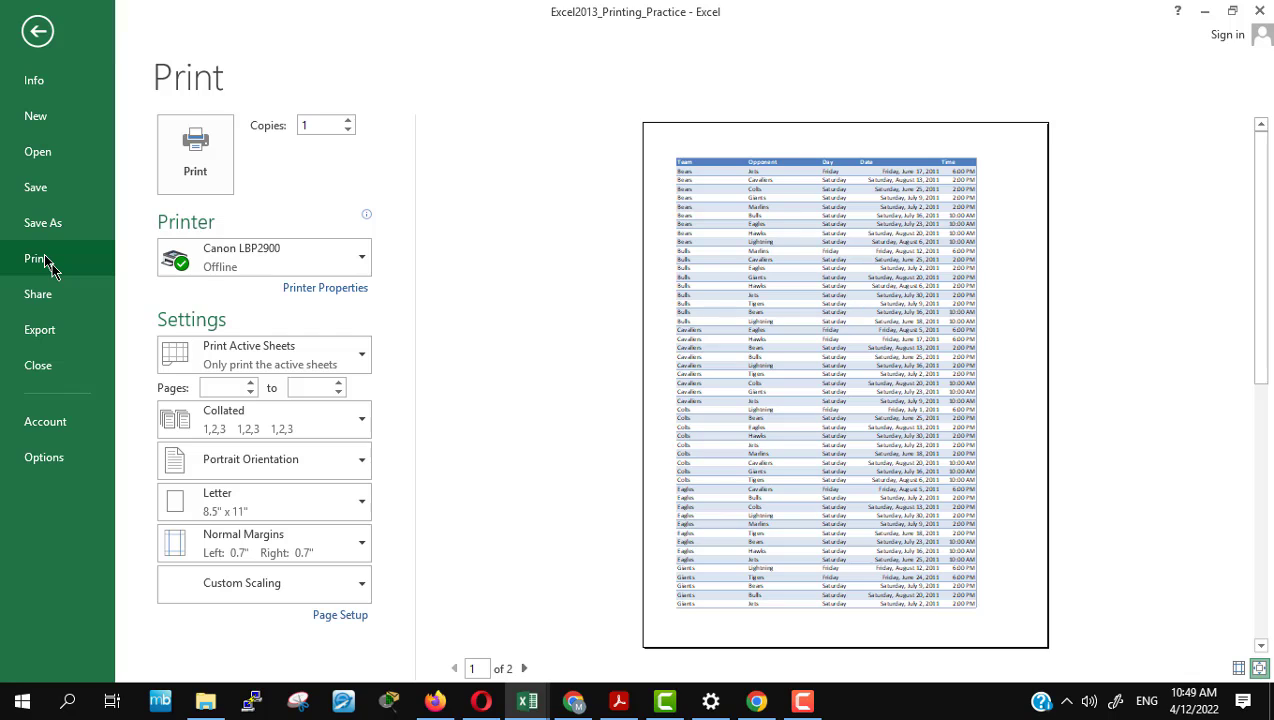
Step: Preview Print Selection (fits 1 page), then return the scope to Print Active Sheets (2 pages)
left_click(338, 363)
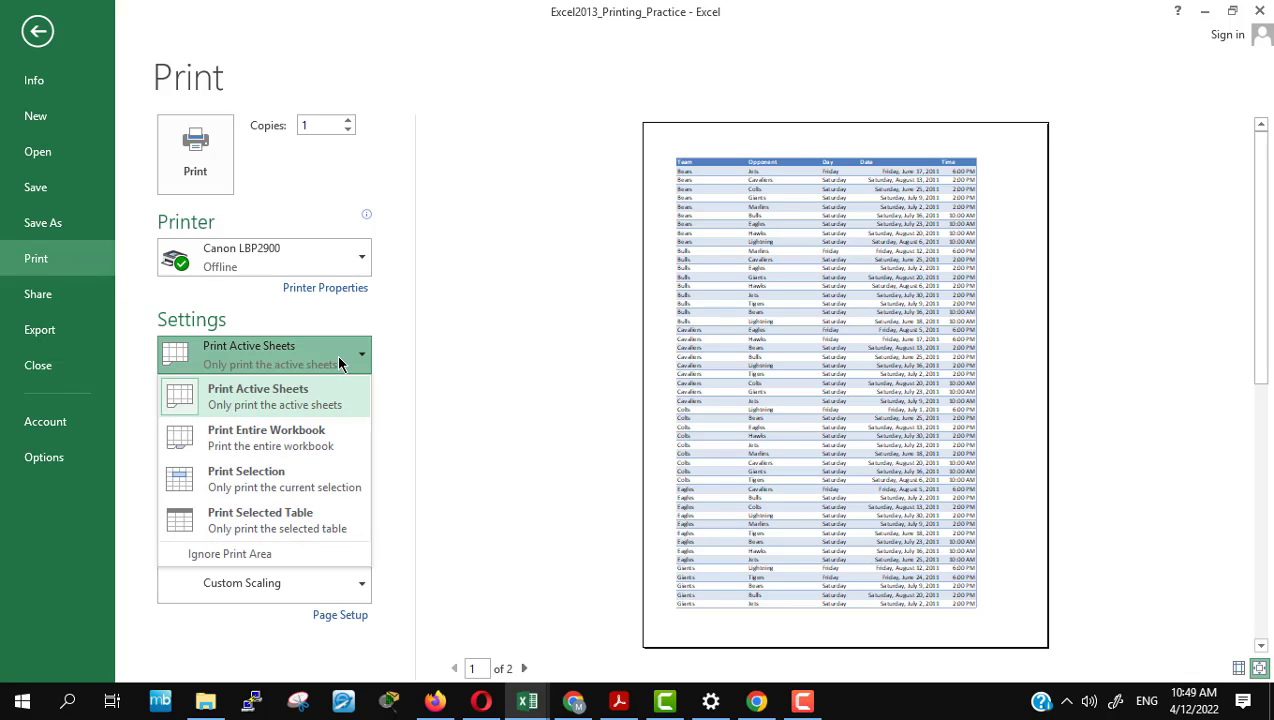
left_click(286, 478)
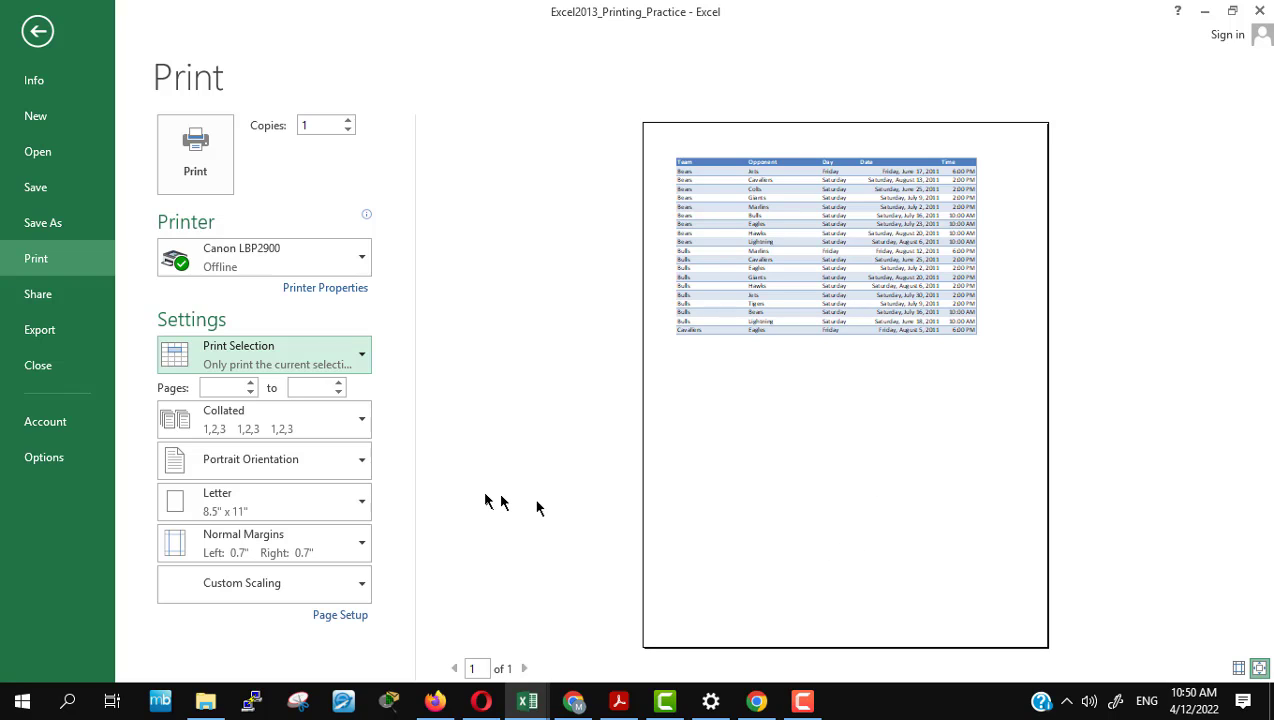
left_click(355, 352)
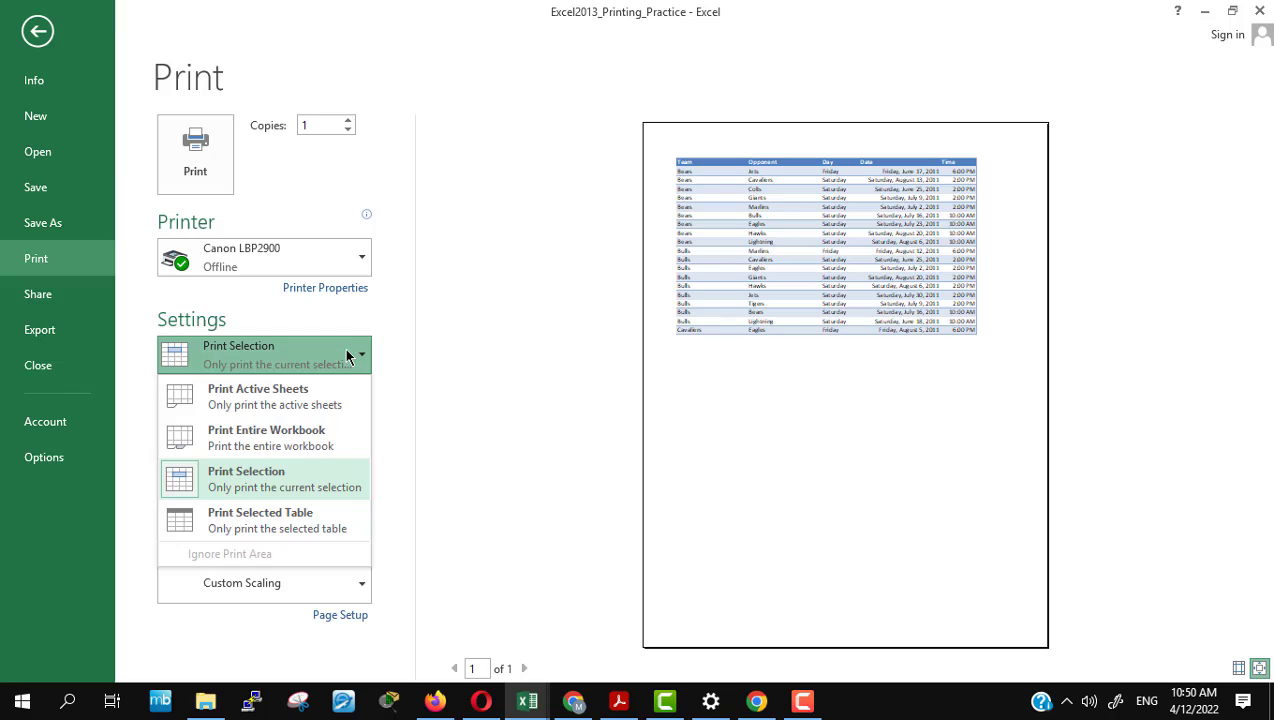
left_click(316, 400)
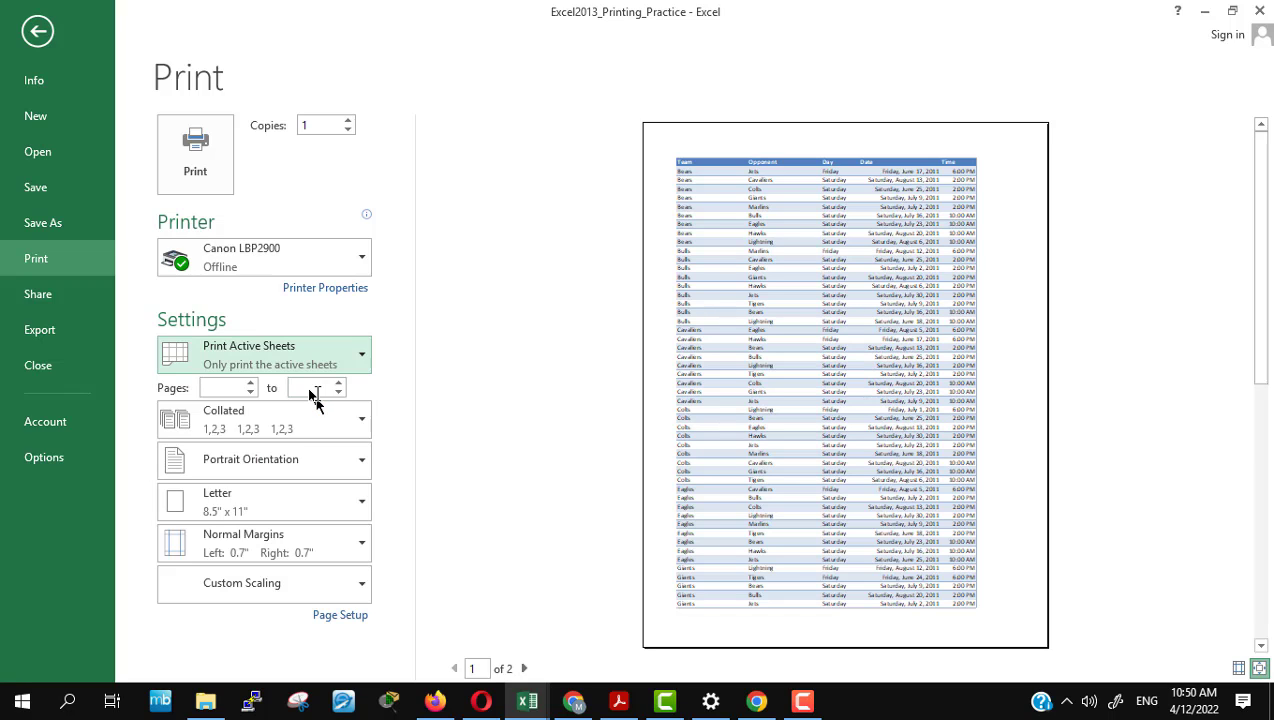
Step: Set the print range to pages 2 to 2 and preview page 2 of 2
left_click(250, 385)
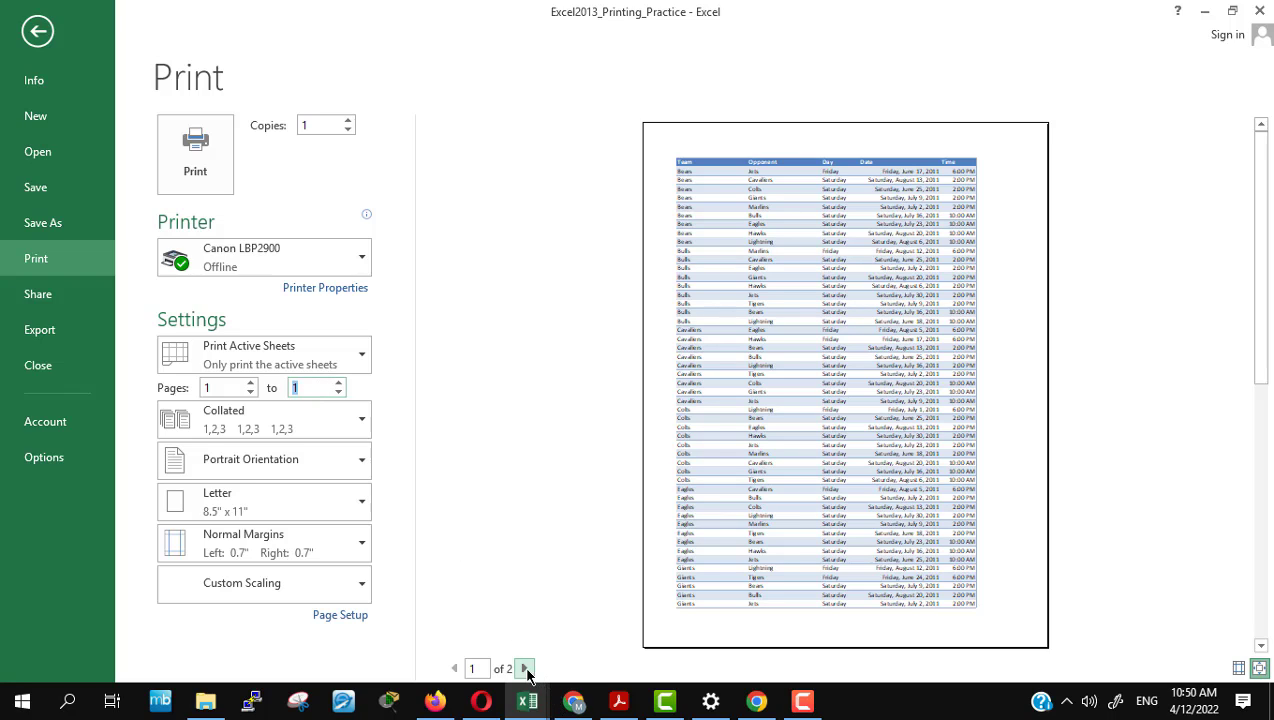
left_click(523, 668)
left_click(452, 668)
left_click(250, 383)
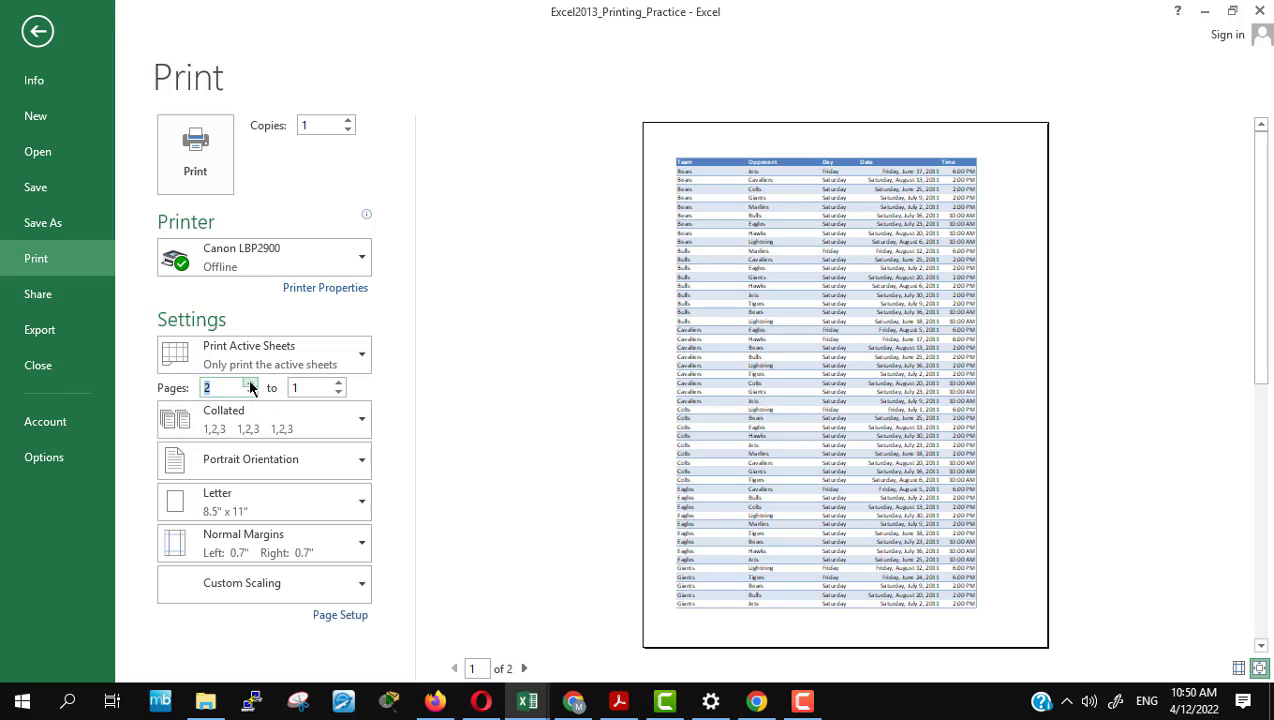
left_click(338, 383)
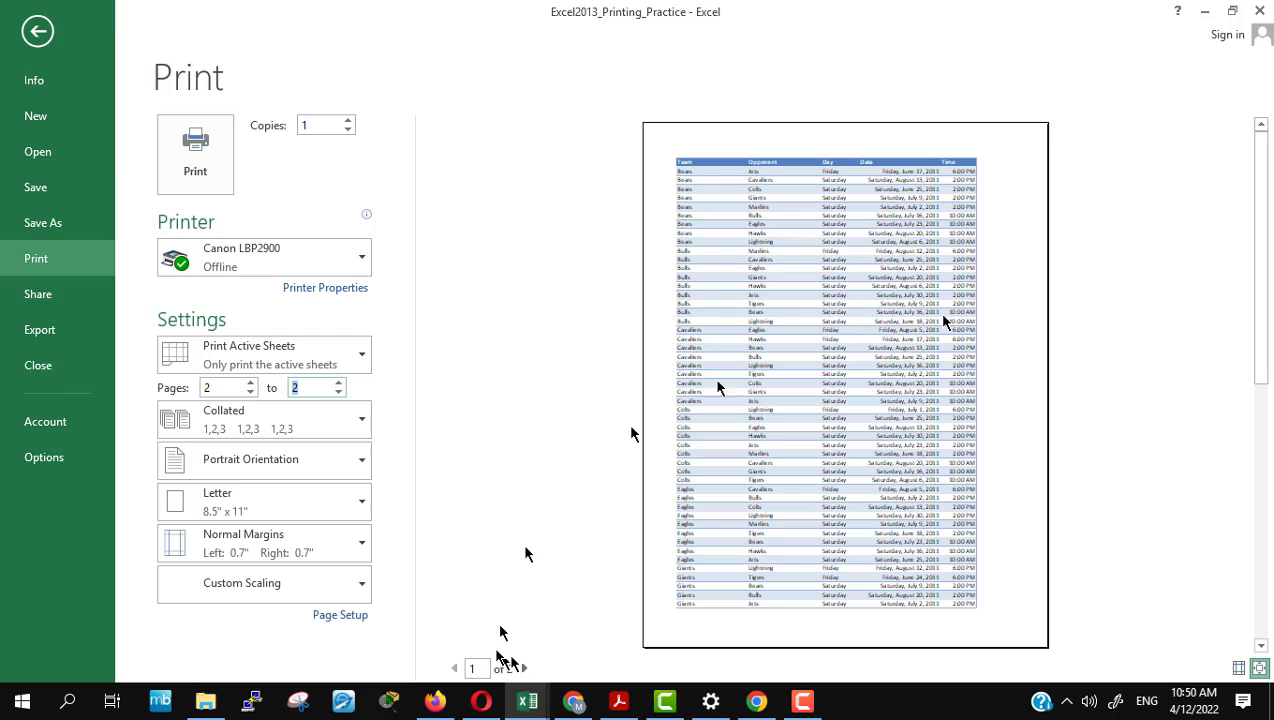
left_click(524, 668)
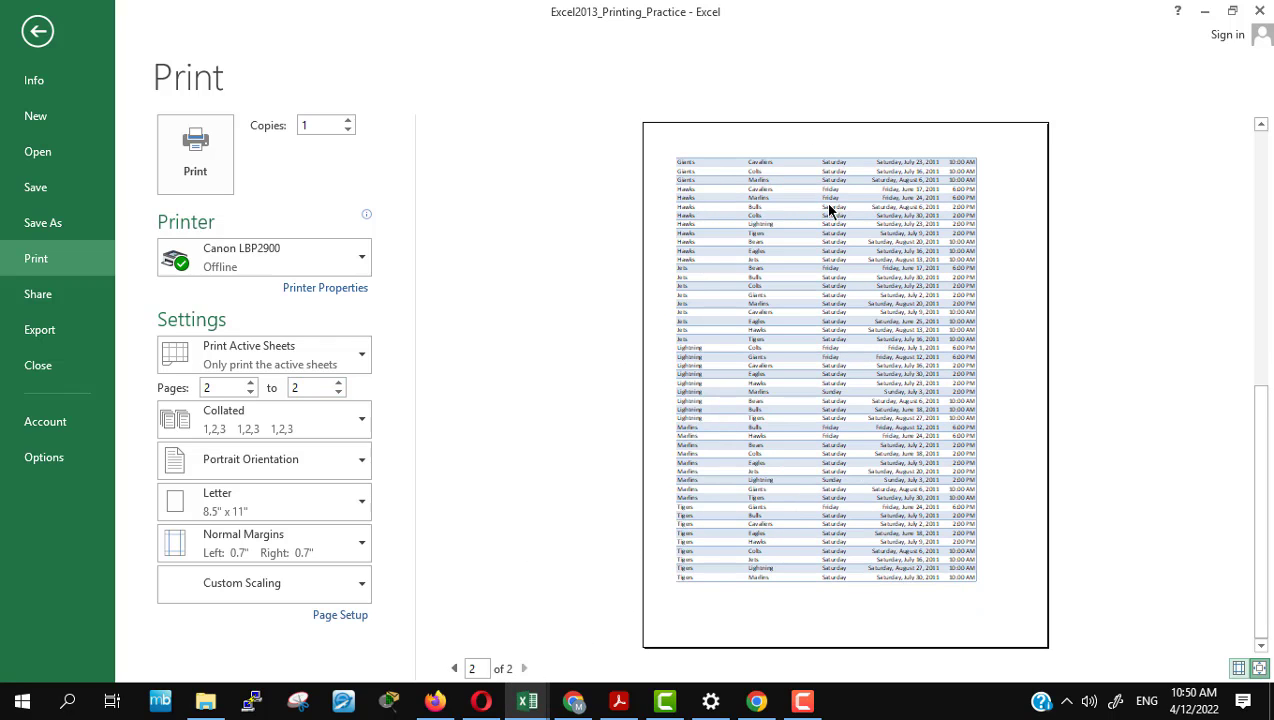
Step: Bring the GCFGlobal Printing Workbooks lesson forward in Firefox, scrolled to its 'To print a workbook' steps
left_click(436, 700)
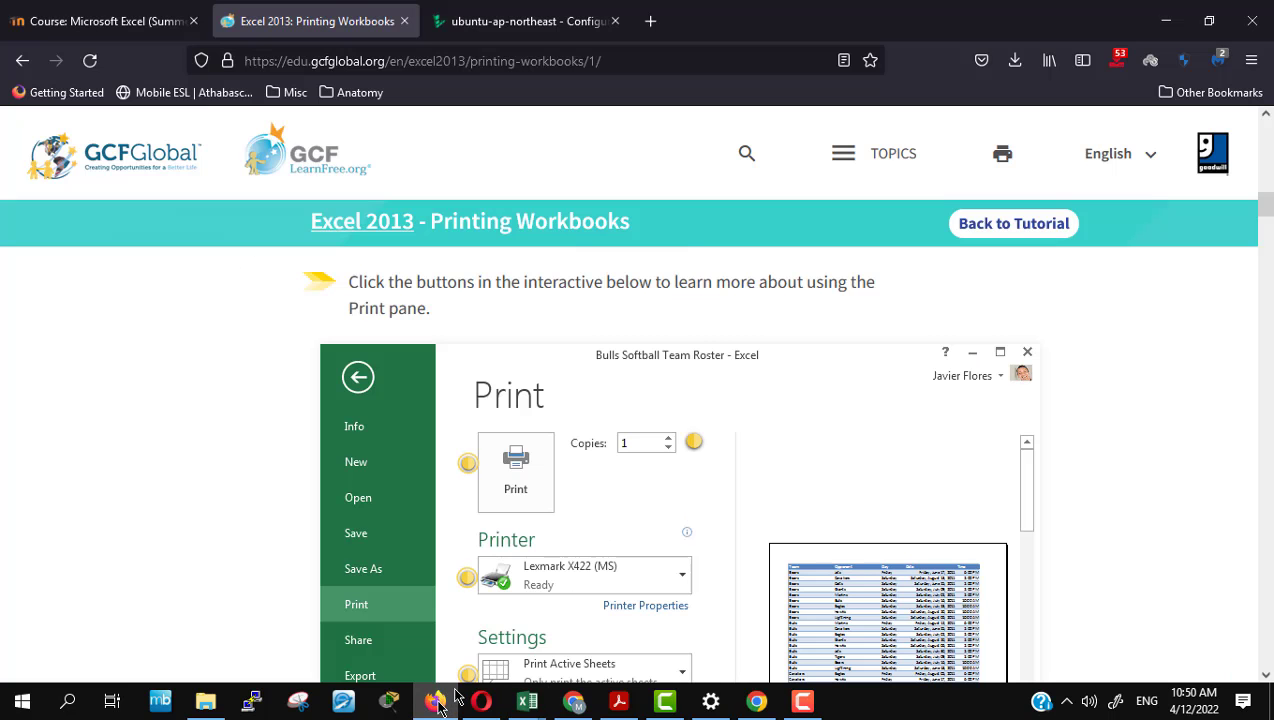
scroll(878, 402, "down", 1)
scroll(880, 403, "down", 2)
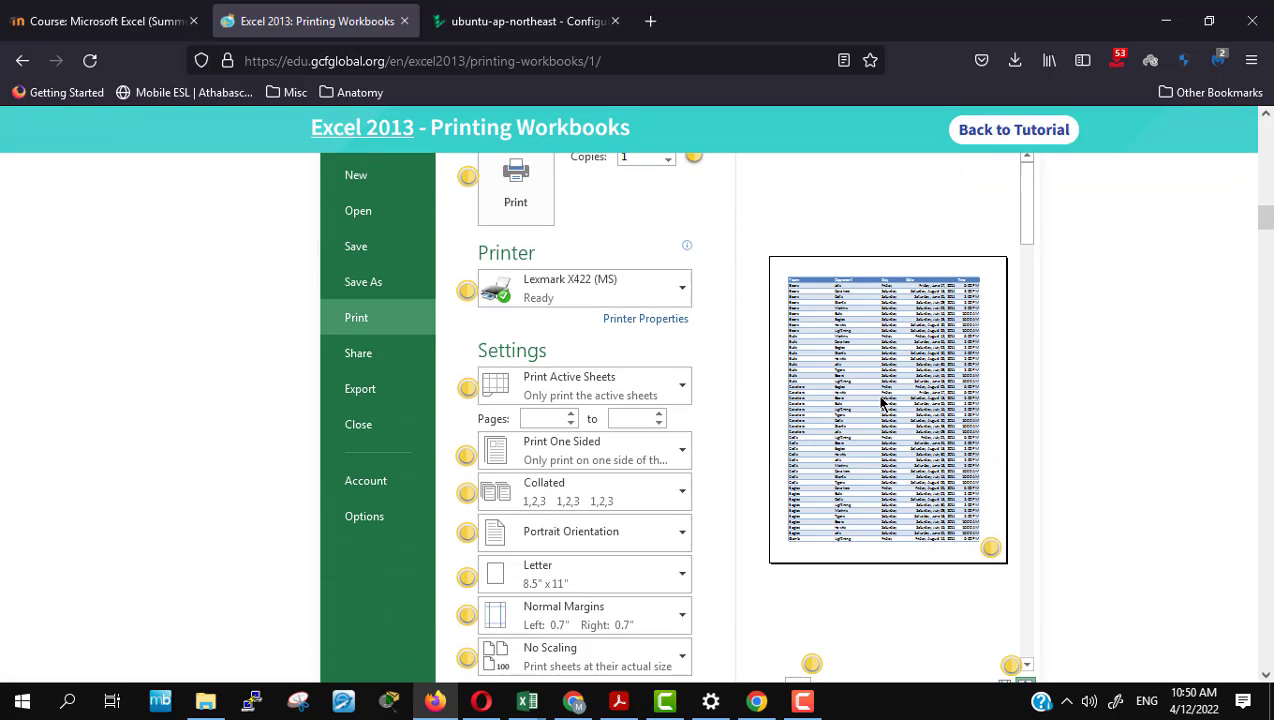
scroll(880, 403, "down", 2)
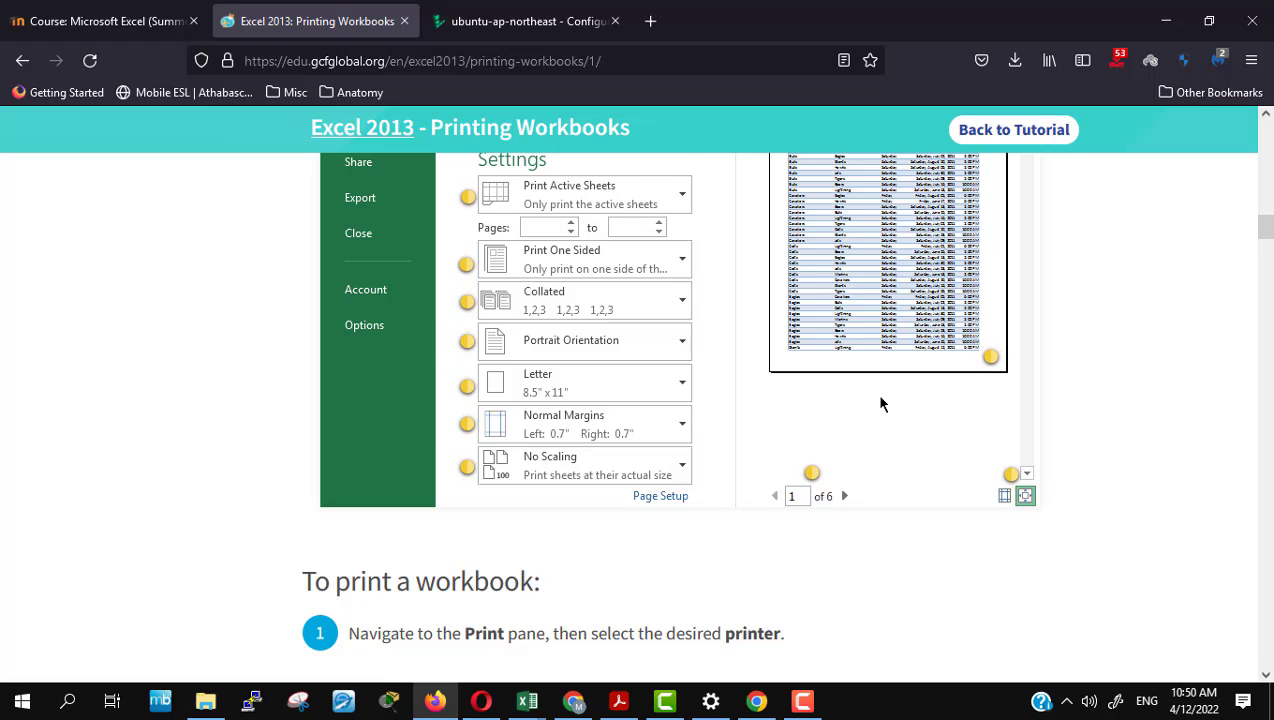
mouse_move(490, 702)
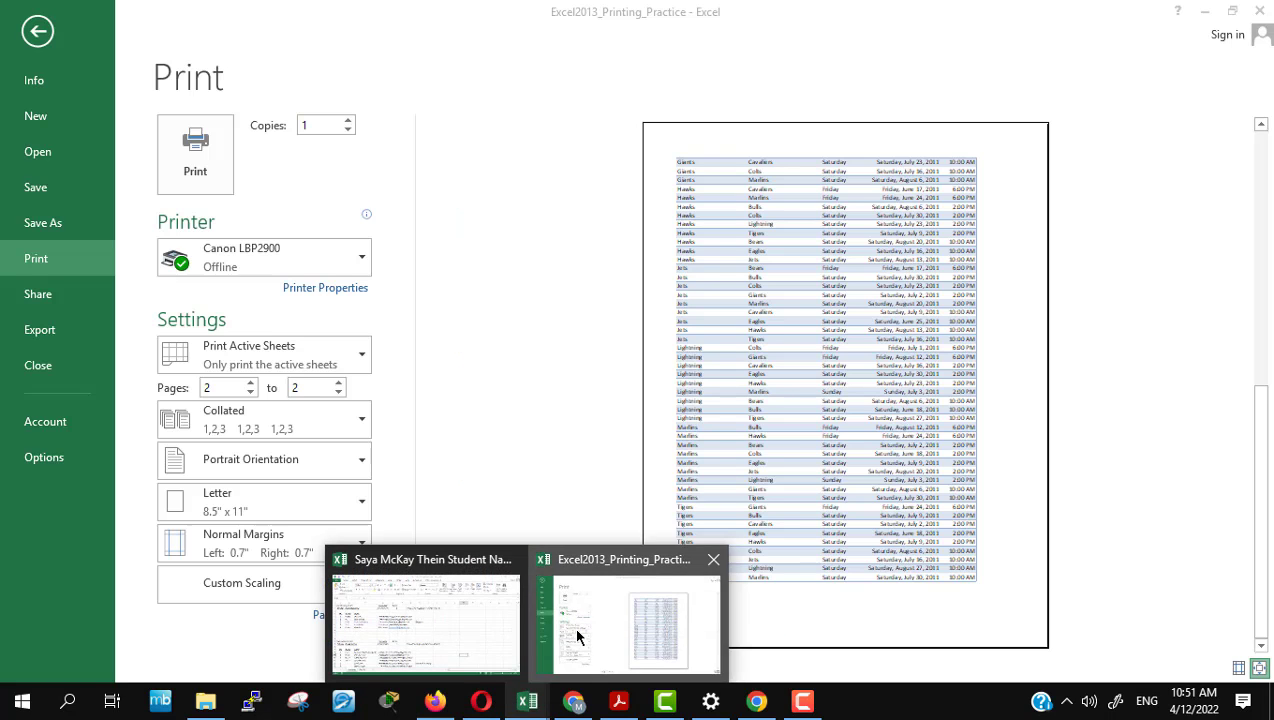
Step: Back in the printing practice workbook, set the print range to pages 1 to 1
left_click(576, 636)
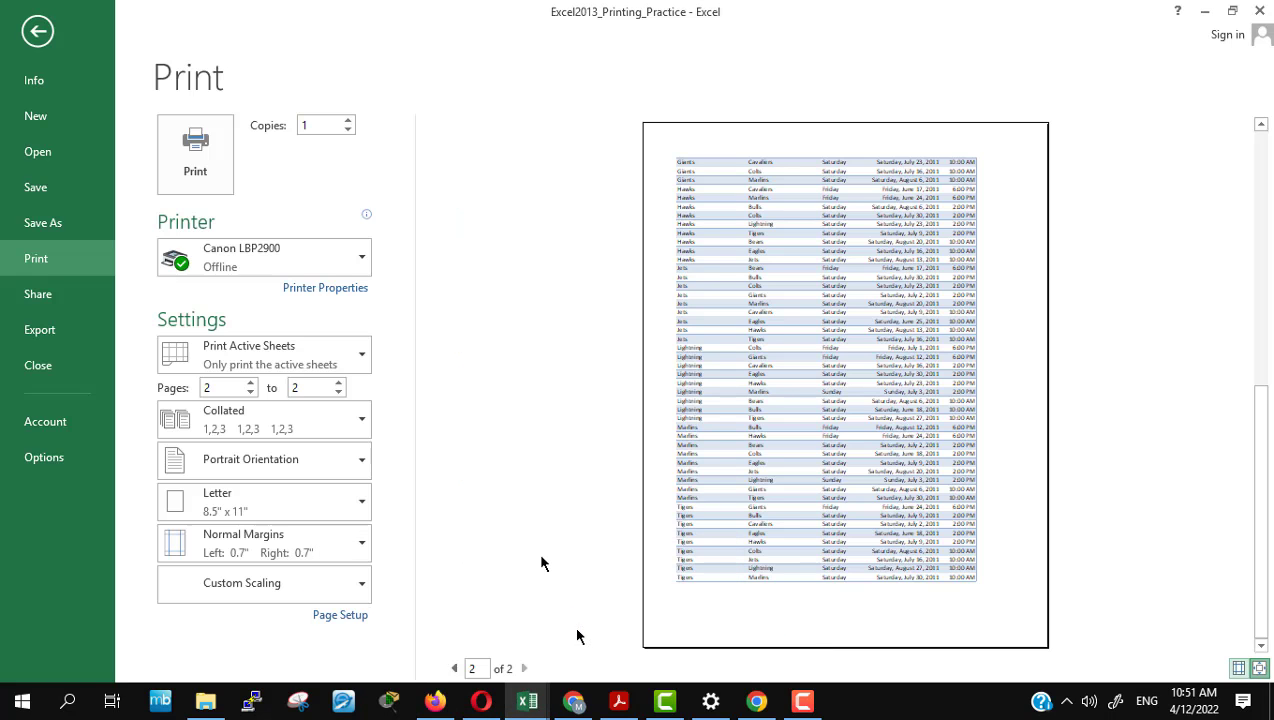
left_click(249, 392)
left_click(340, 392)
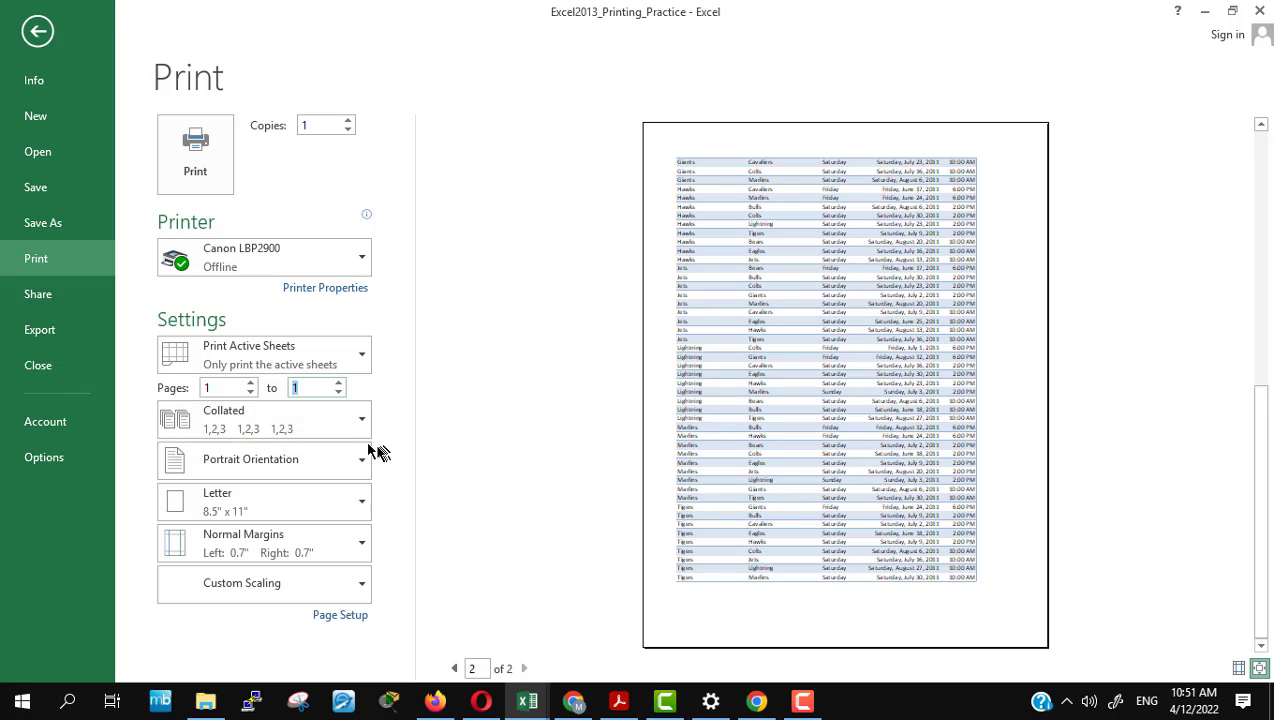
Step: Set Copies to 5 and preview page 1 of 2
left_click(348, 120)
left_click(348, 120)
left_click(348, 120)
type("5")
left_click(455, 668)
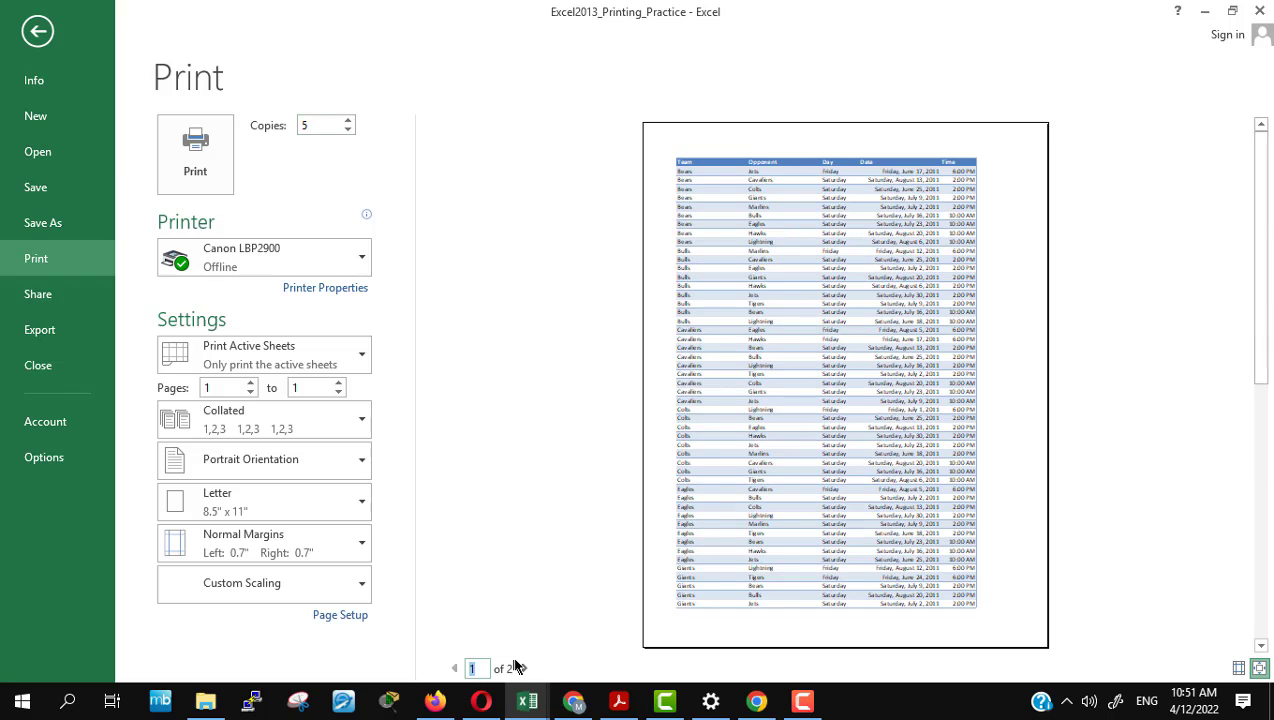
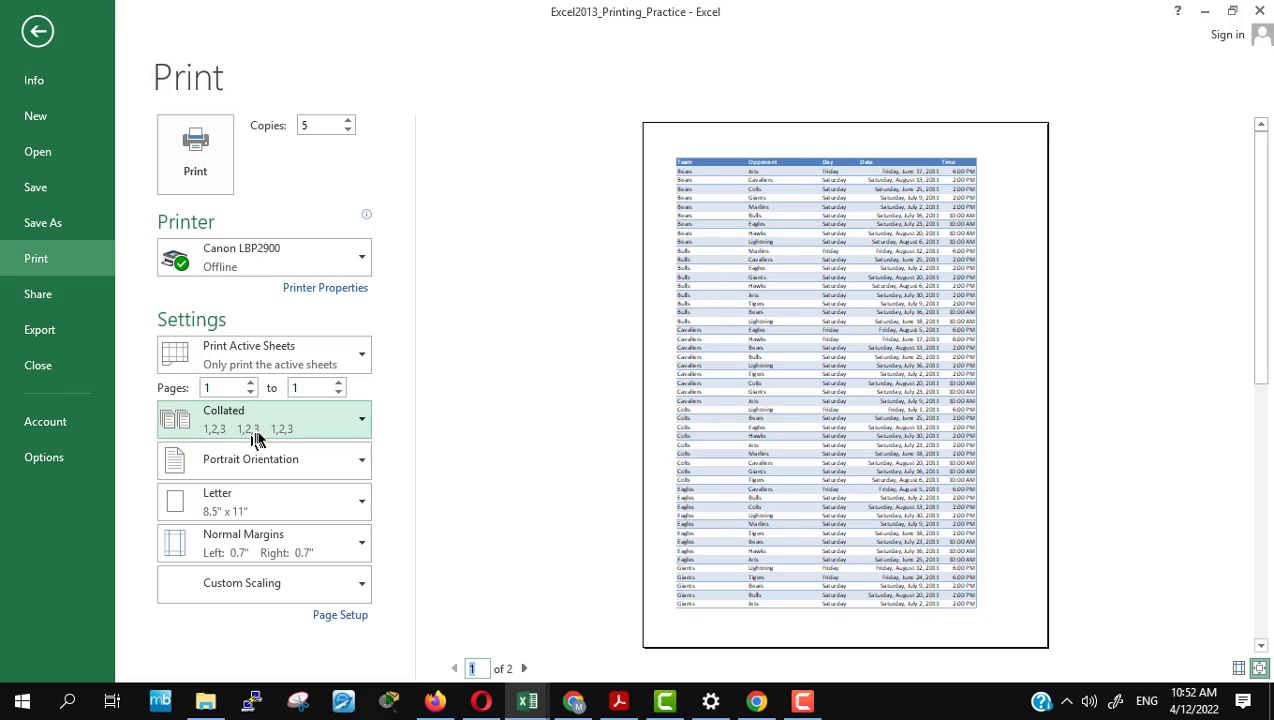
Step: Try printing the copies uncollated, then switch back to collated
left_click(340, 428)
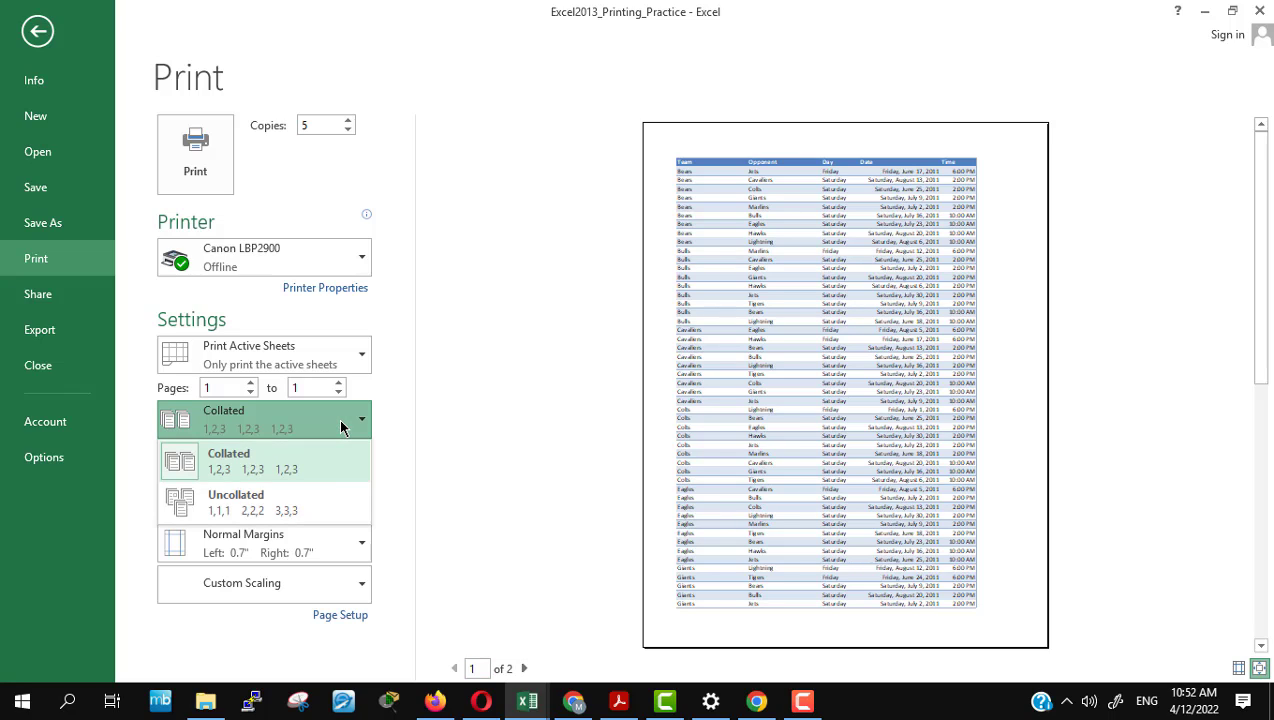
left_click(310, 510)
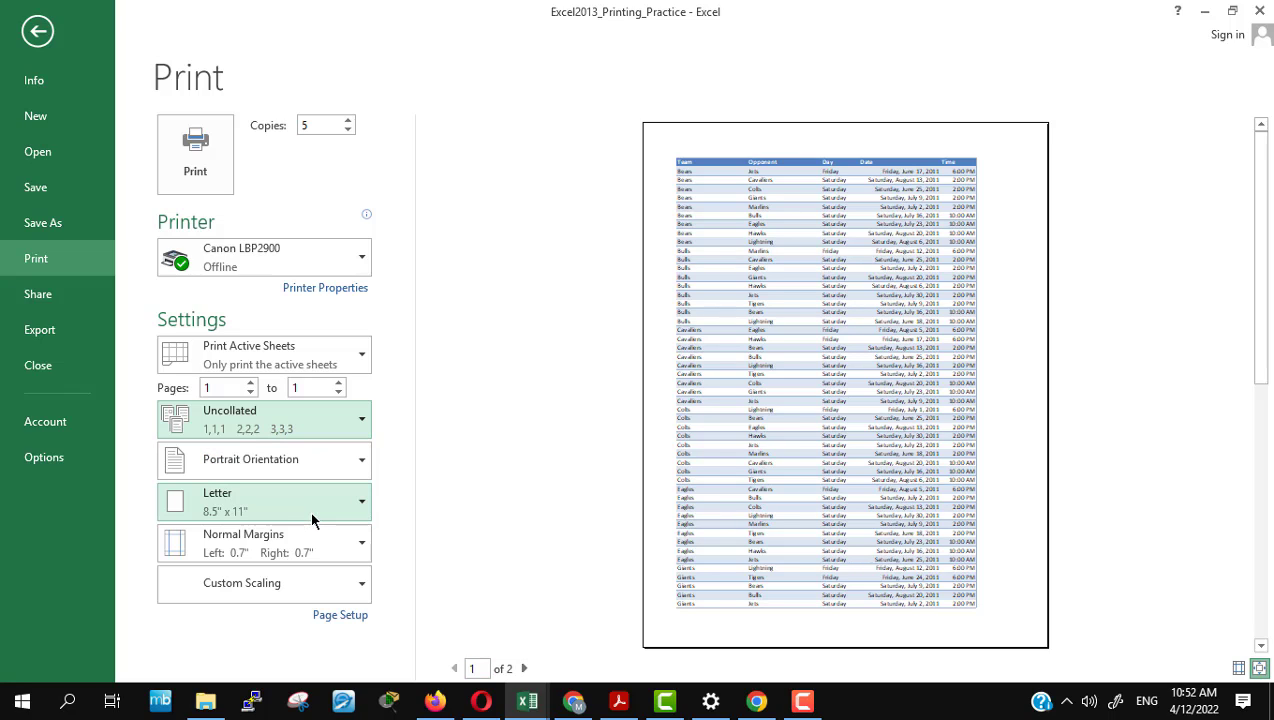
left_click(513, 532)
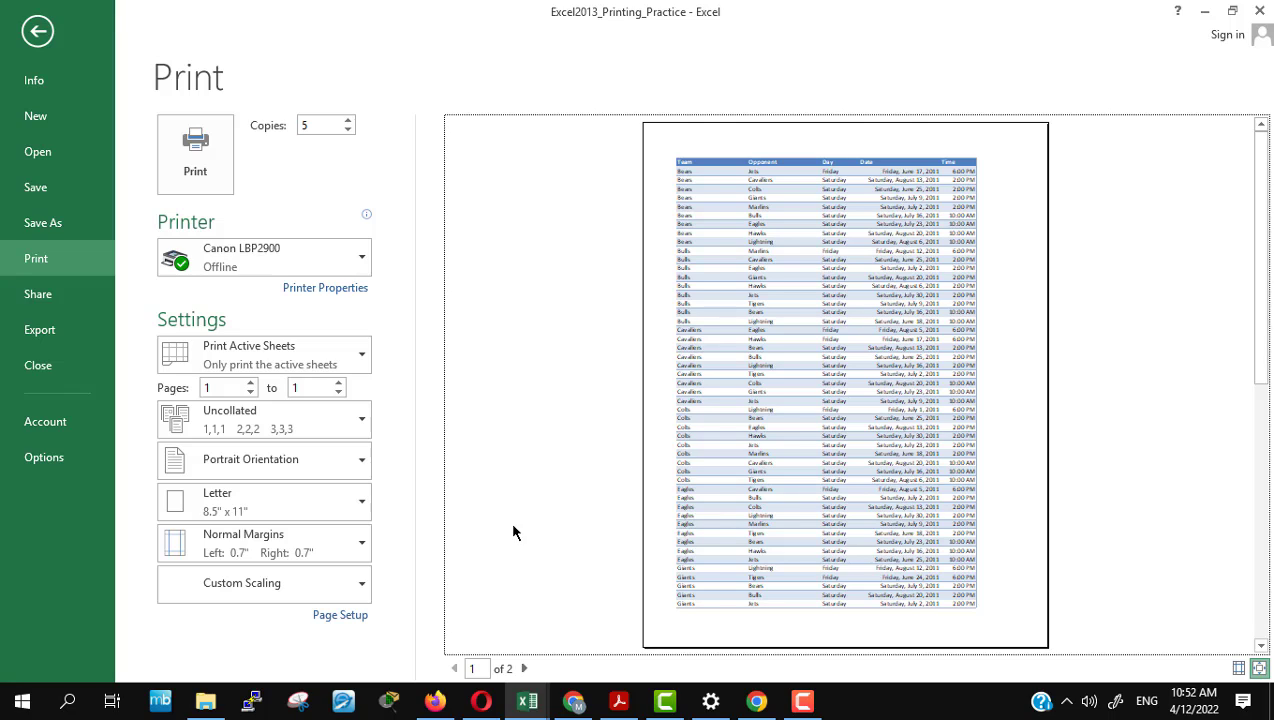
left_click(306, 424)
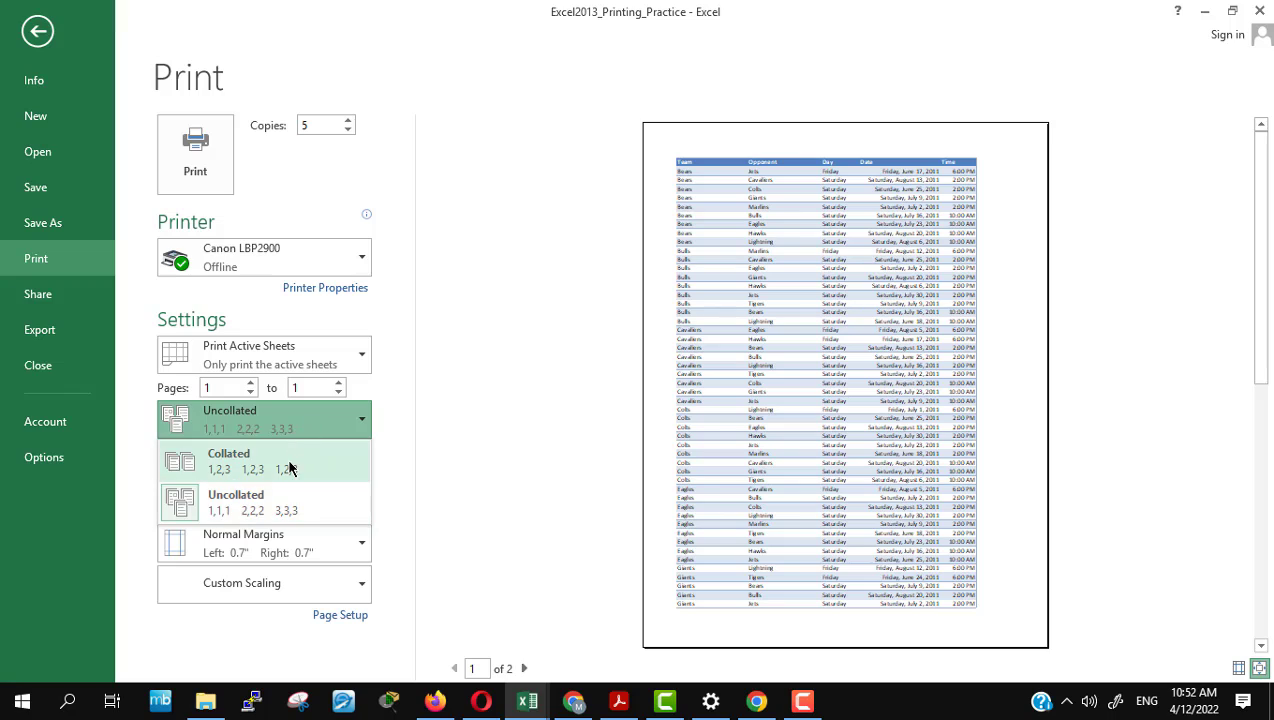
left_click(288, 463)
left_click(498, 523)
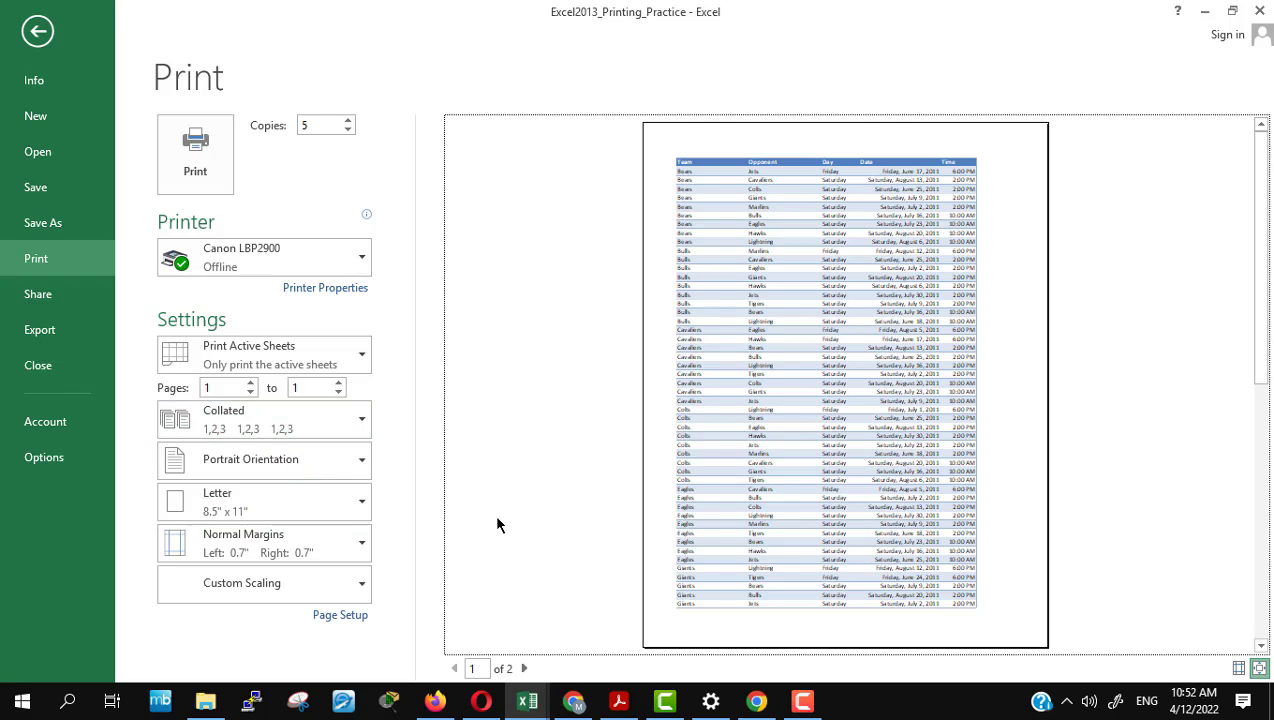
Step: Switch the printout to landscape orientation, then back to portrait
left_click(349, 475)
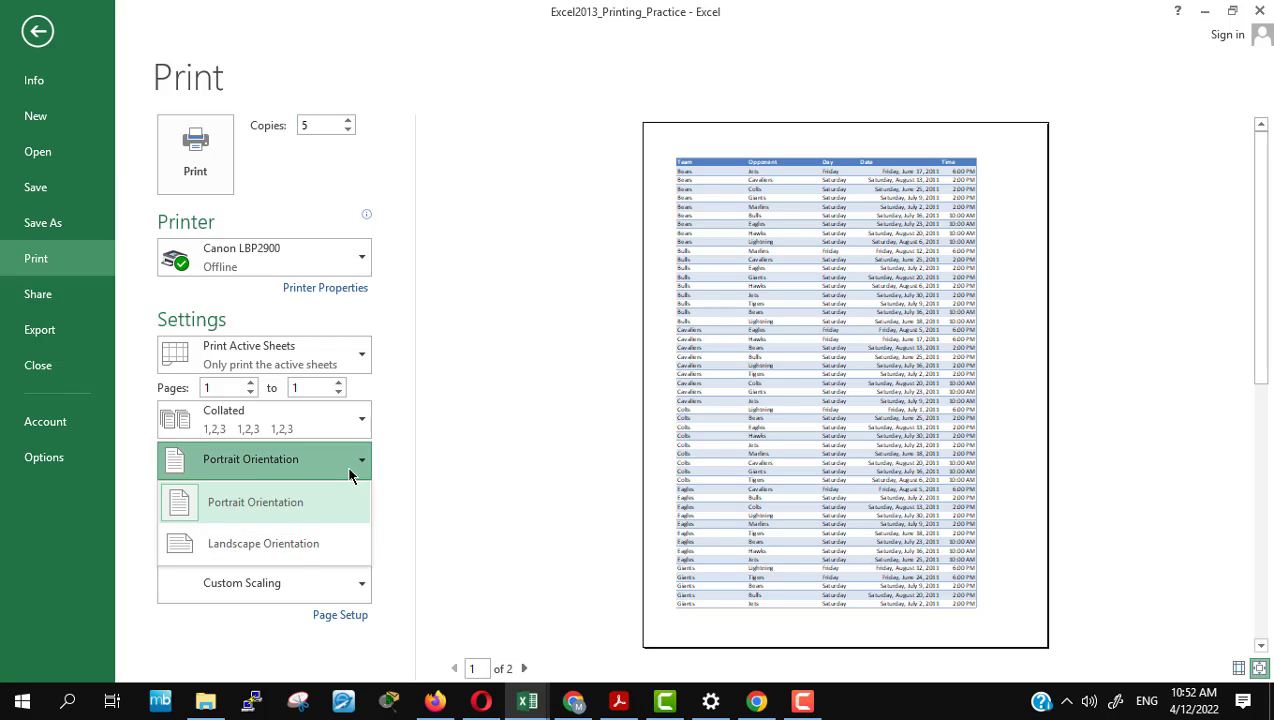
left_click(282, 543)
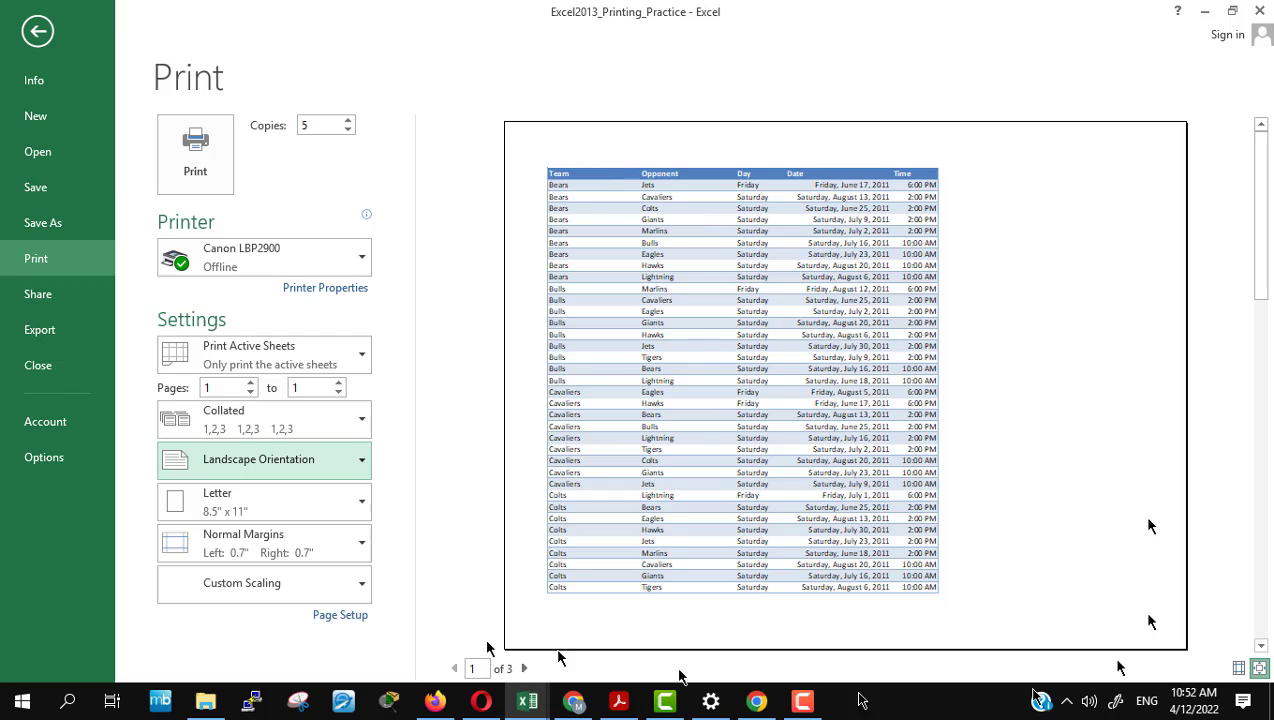
left_click(341, 469)
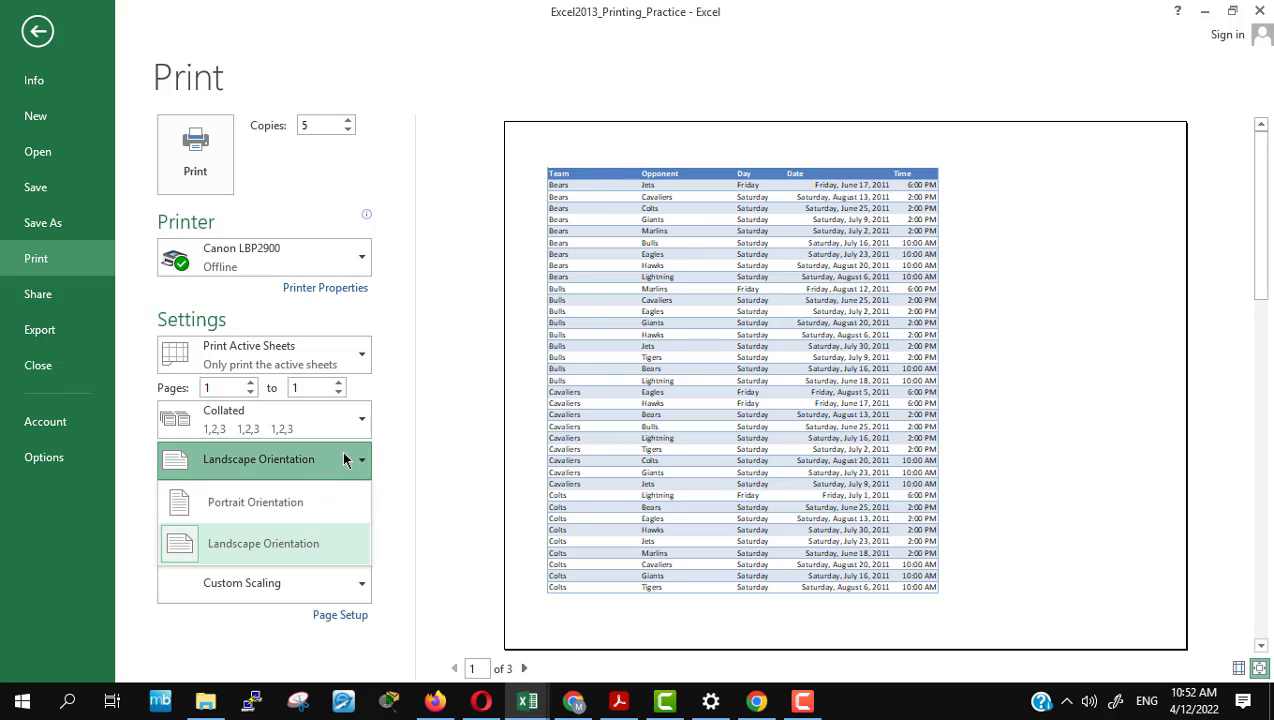
left_click(318, 506)
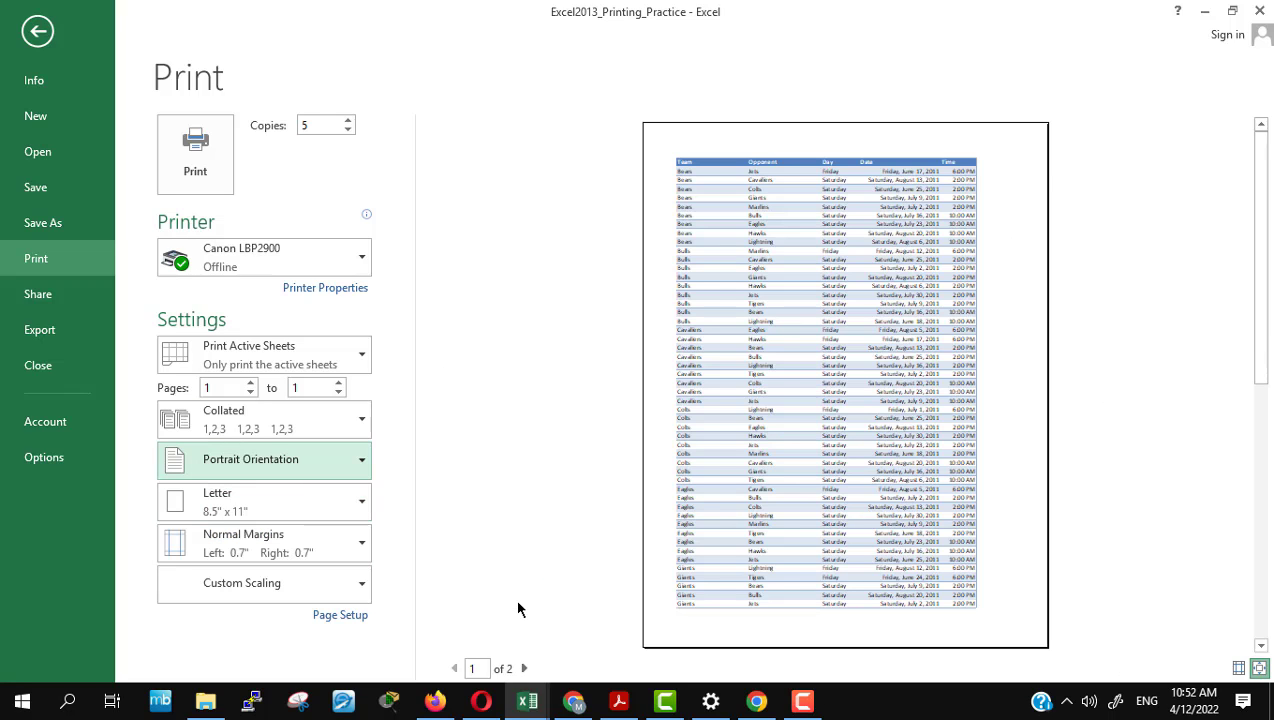
Step: Set the paper size to A4 (8.27" x 11.69") and open the margin and scaling presets
left_click(361, 503)
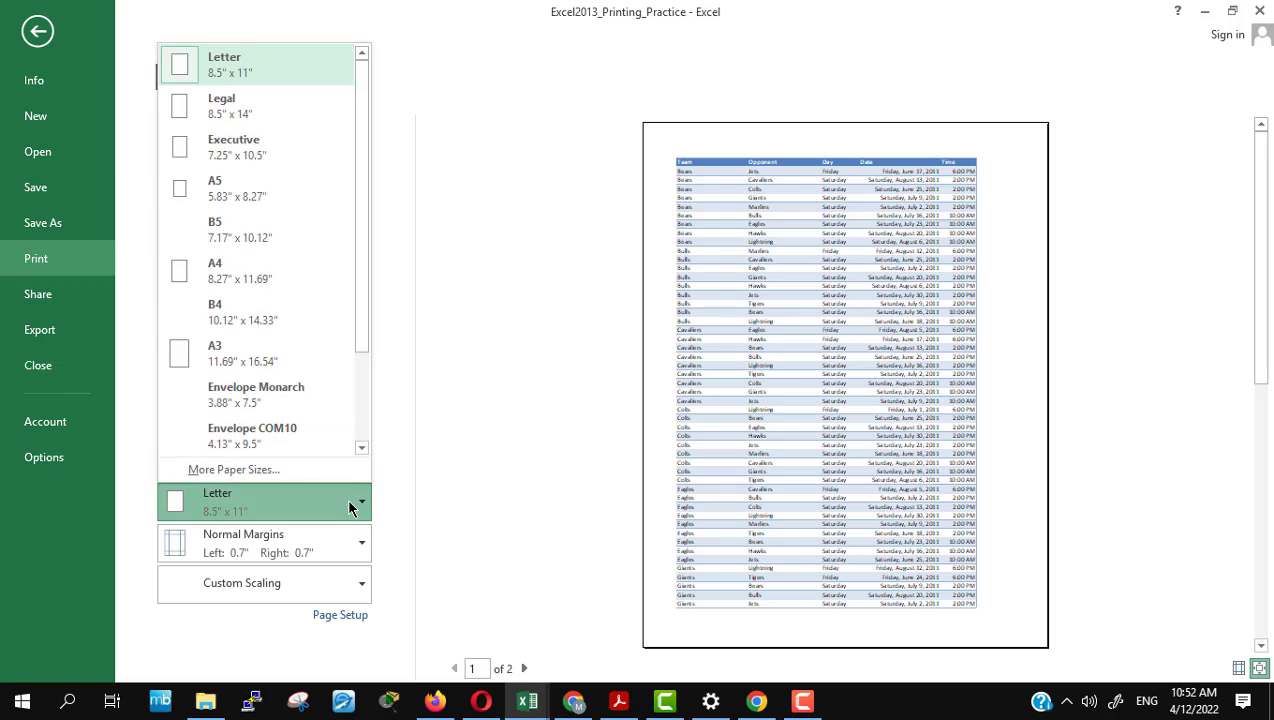
left_click(300, 270)
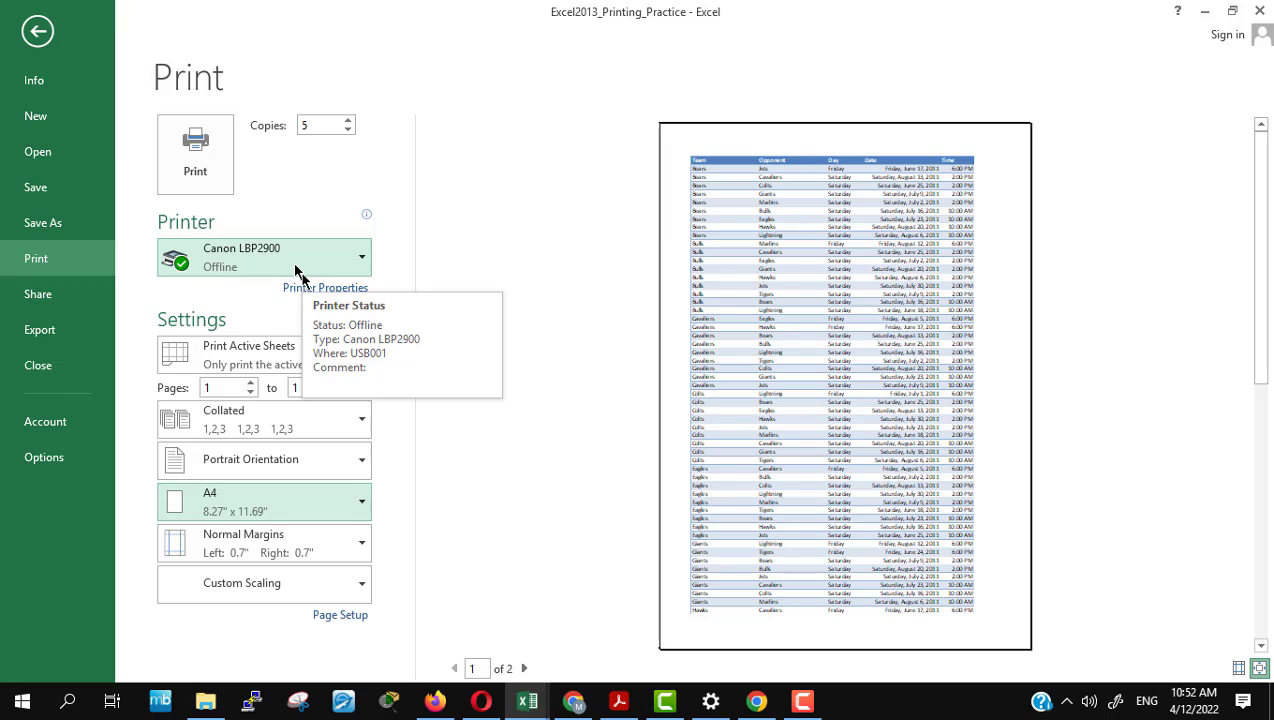
left_click(343, 545)
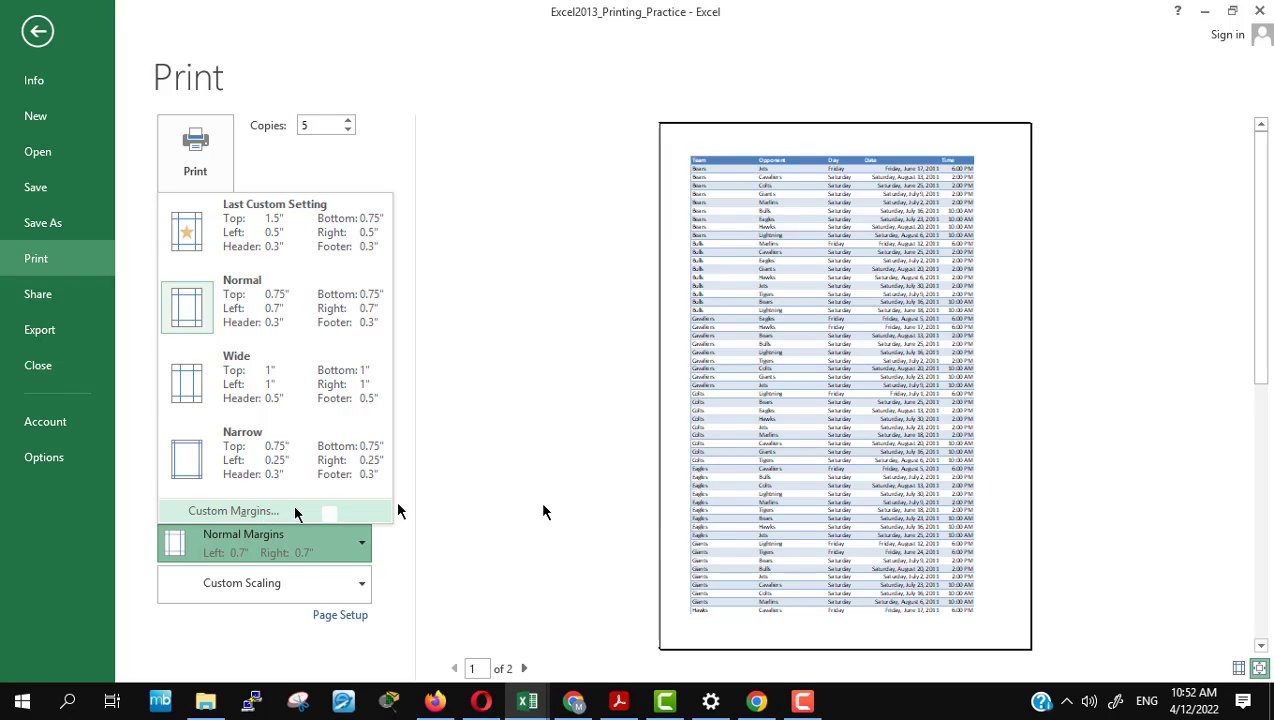
left_click(356, 590)
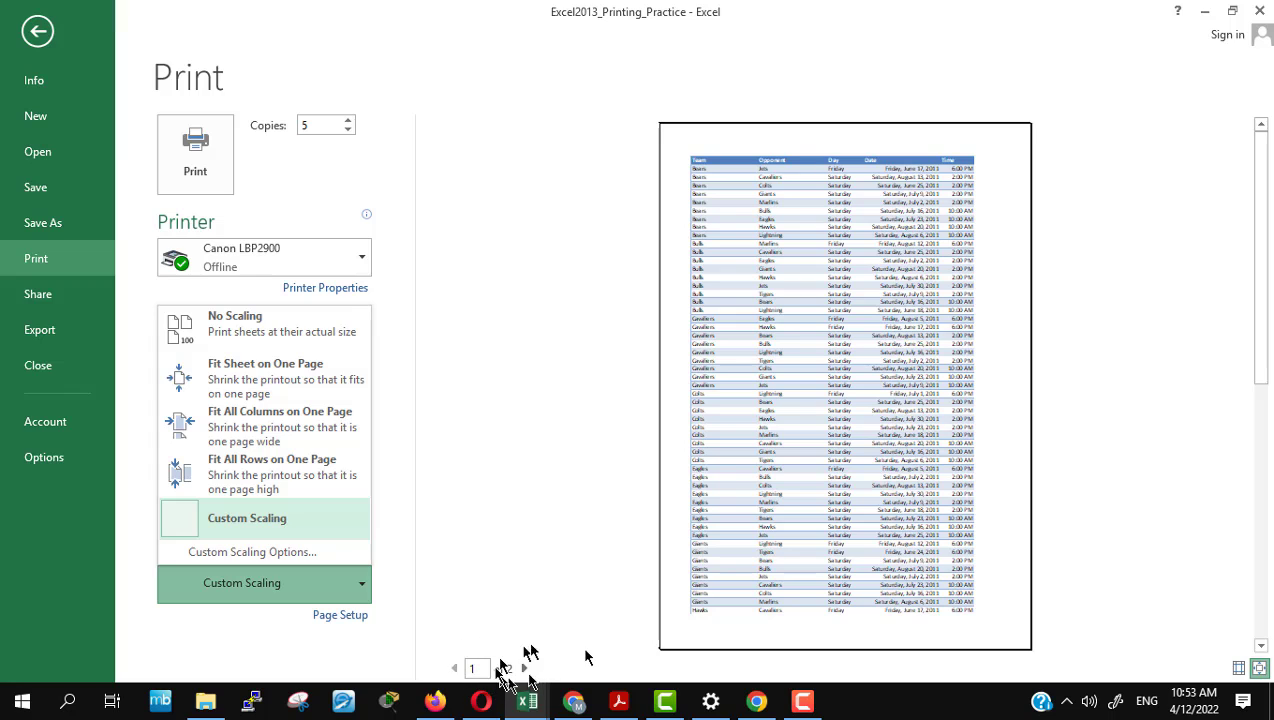
Step: Try Fit Sheet on One Page and Fit All Columns on One Page, then choose No Scaling
left_click(275, 390)
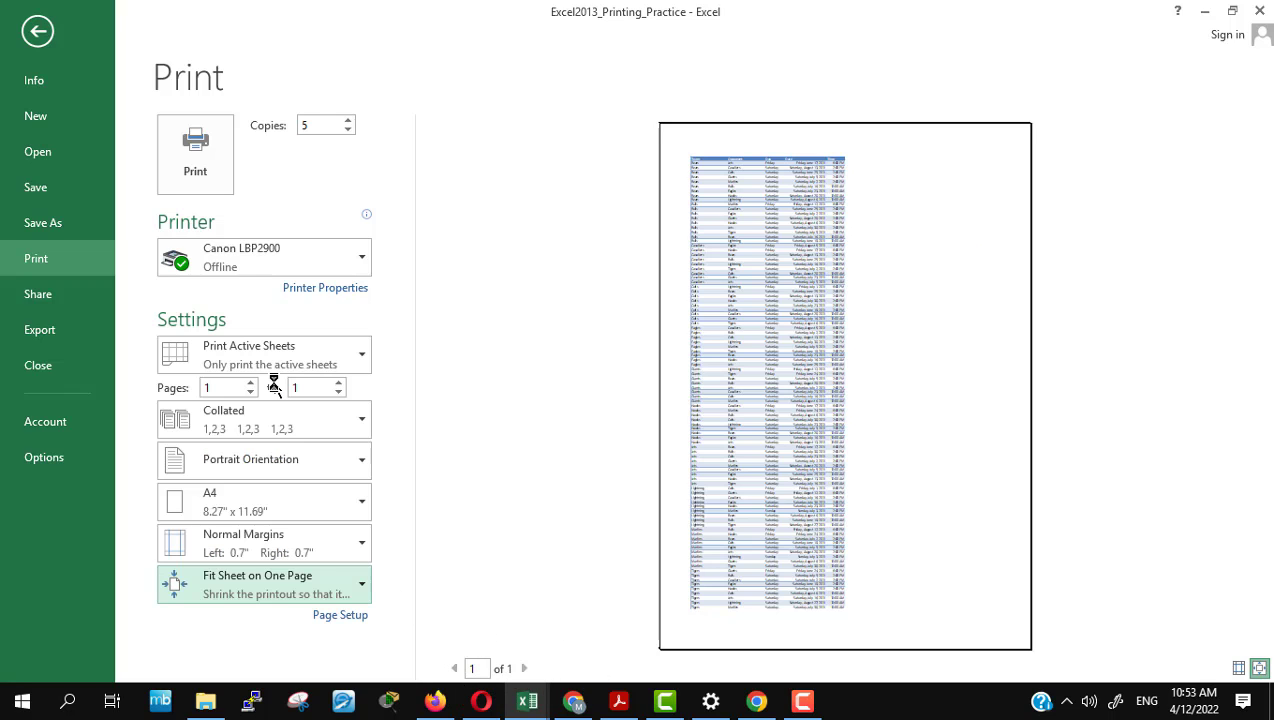
mouse_move(528, 698)
left_click(350, 590)
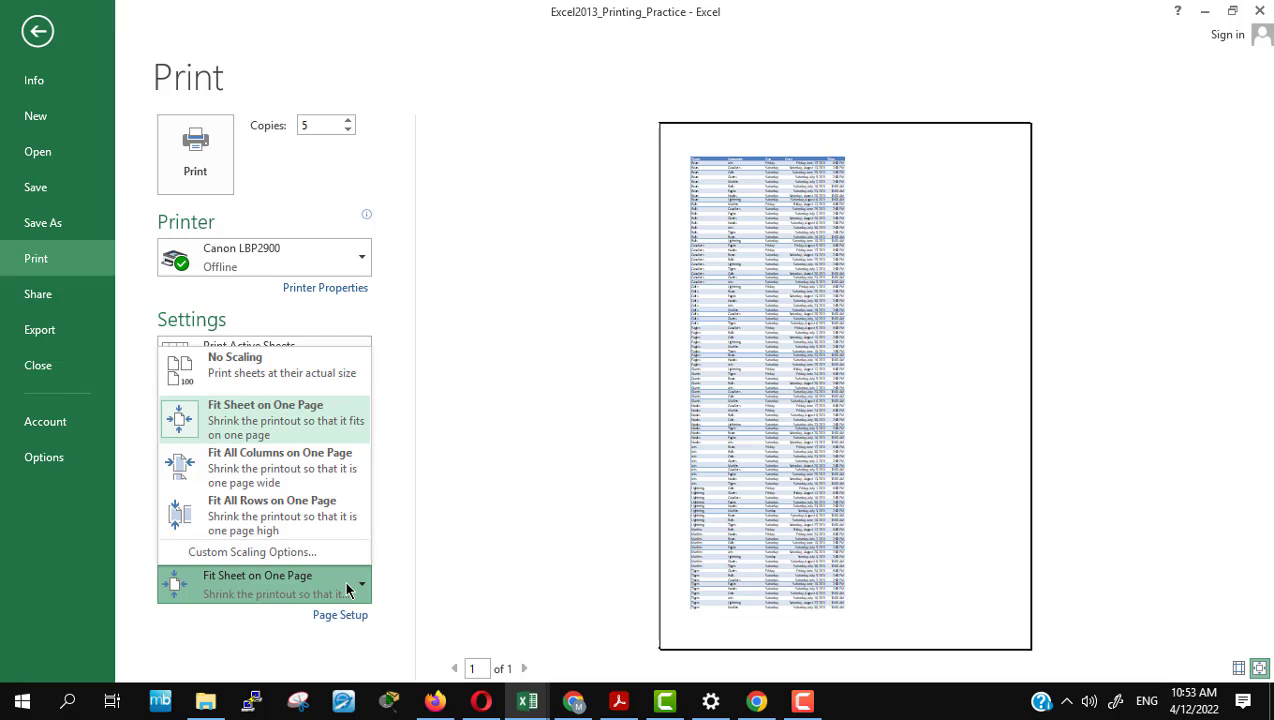
left_click(284, 473)
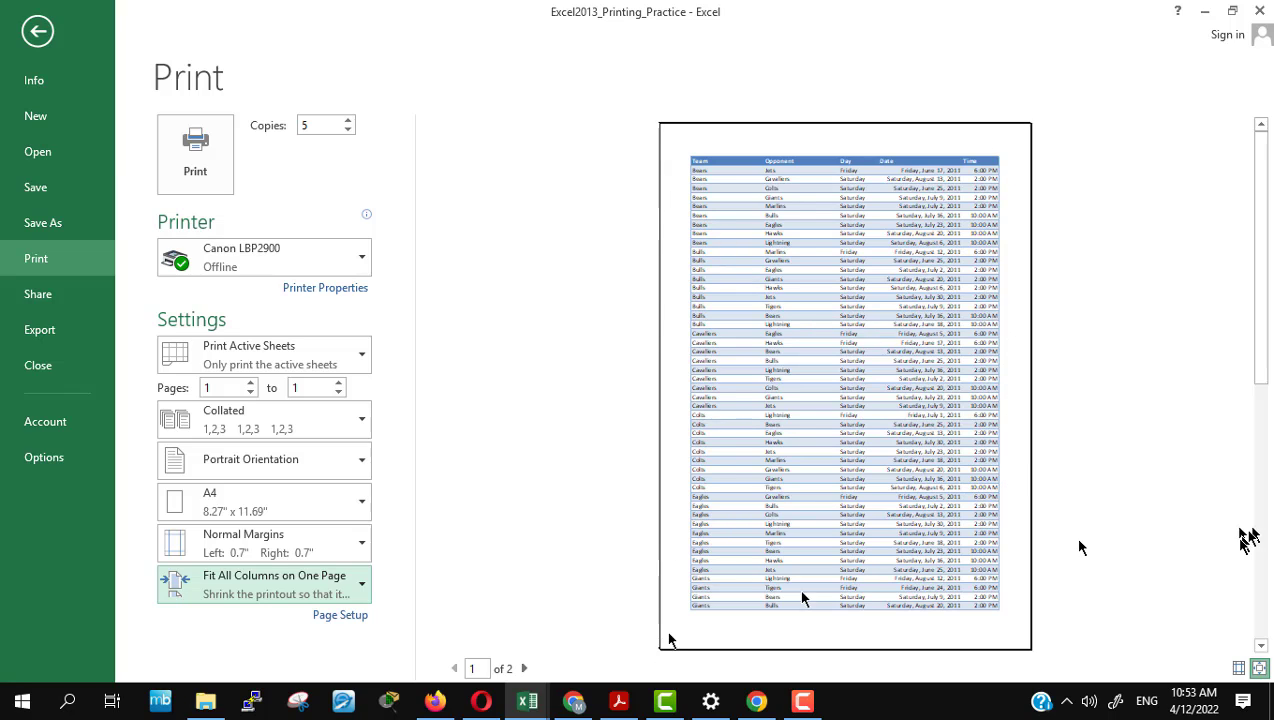
left_click(350, 594)
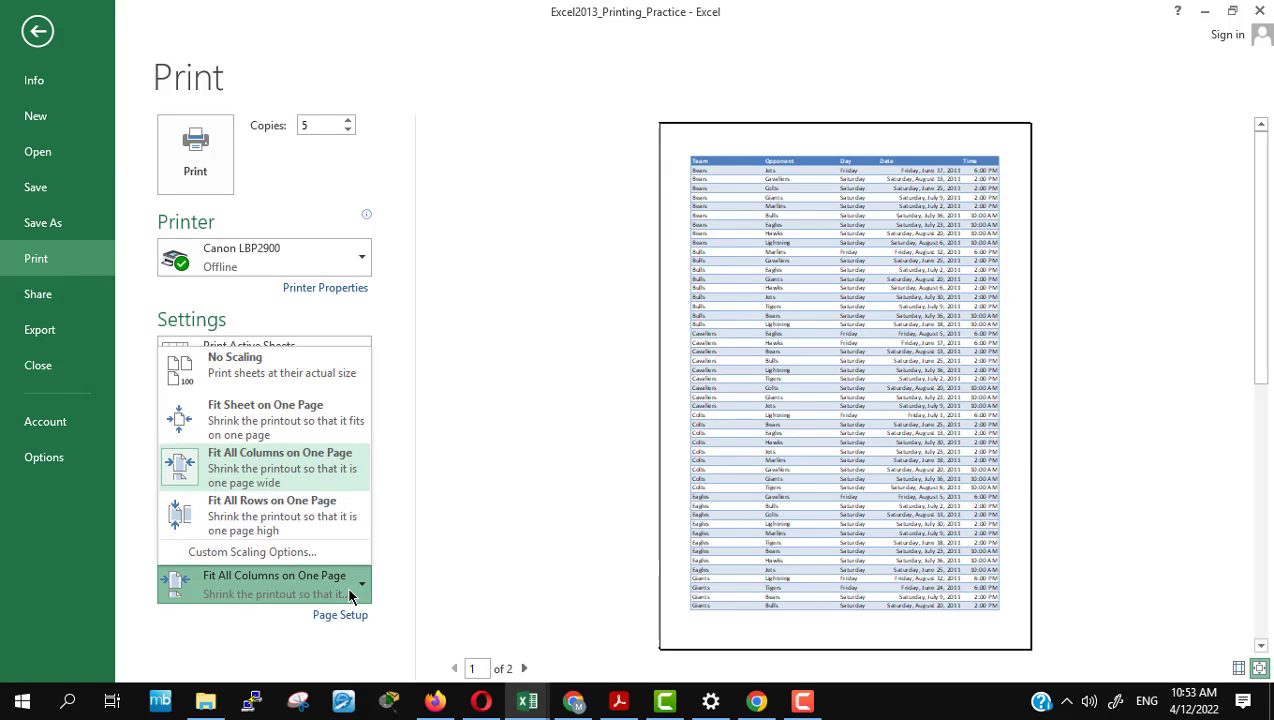
left_click(281, 370)
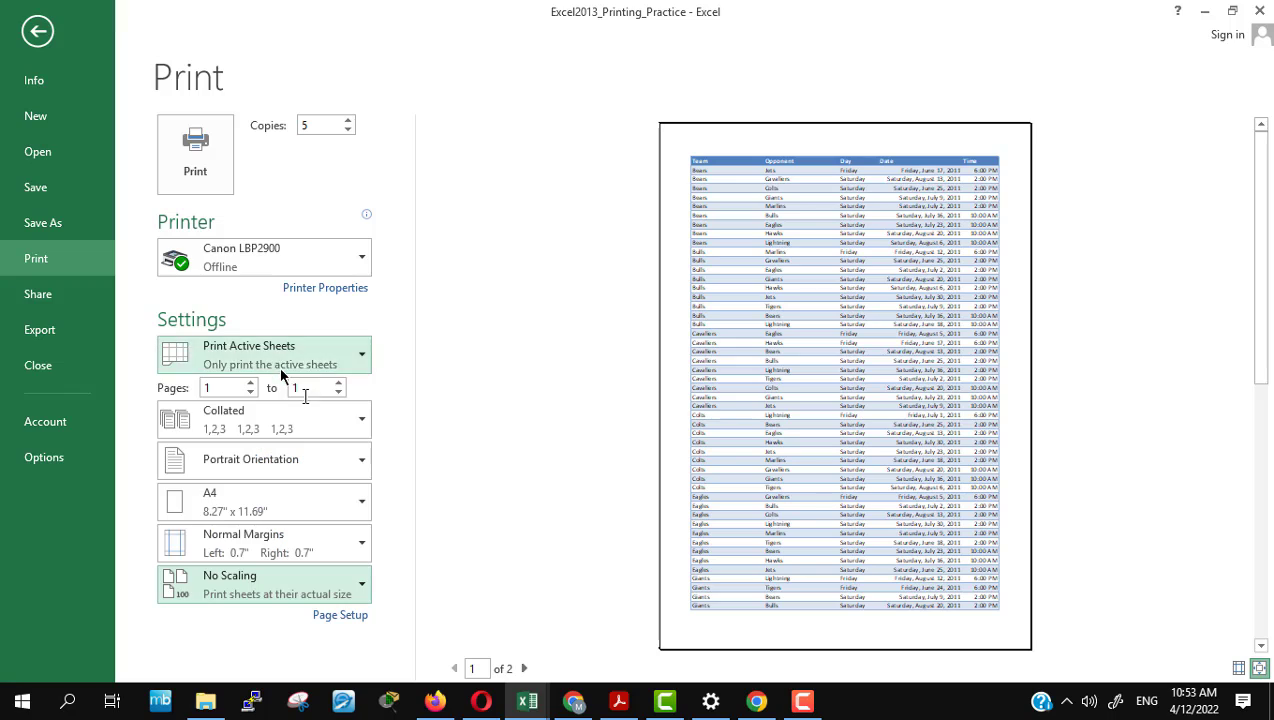
left_click(531, 577)
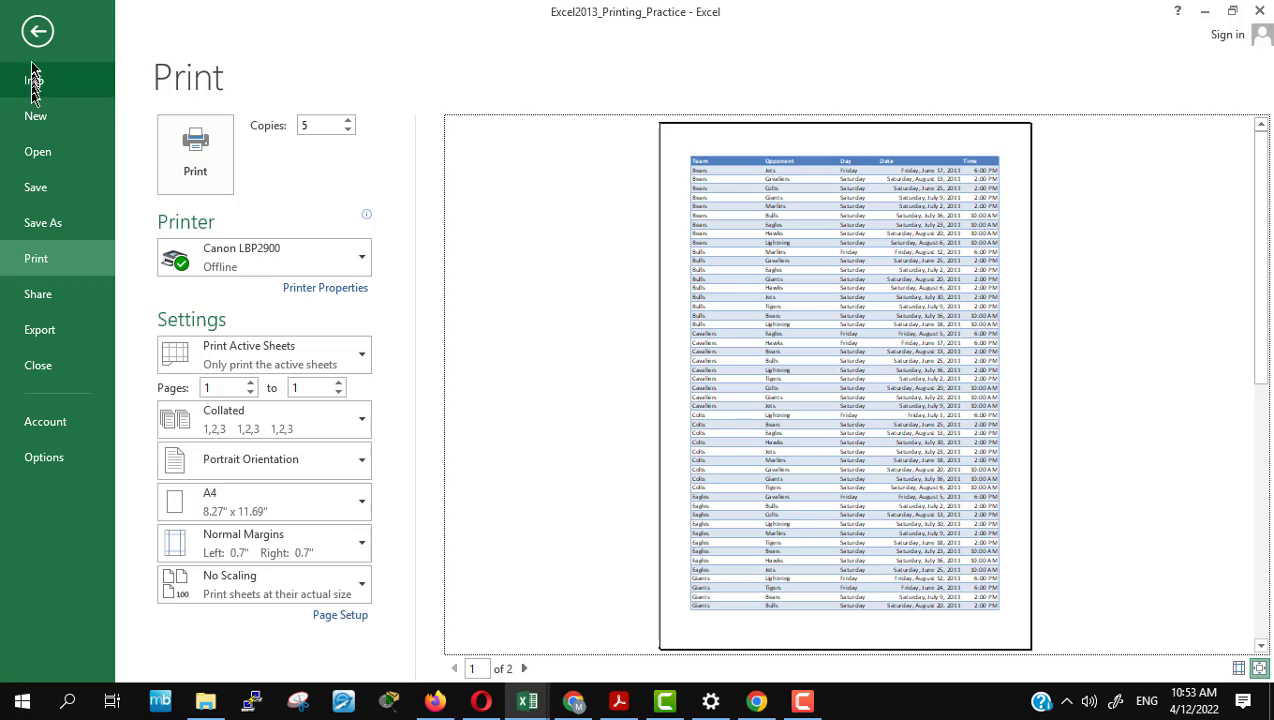
Step: Scroll the GCF Printing Workbooks tutorial to its 'To modify margins in the Preview pane' section
left_click(432, 702)
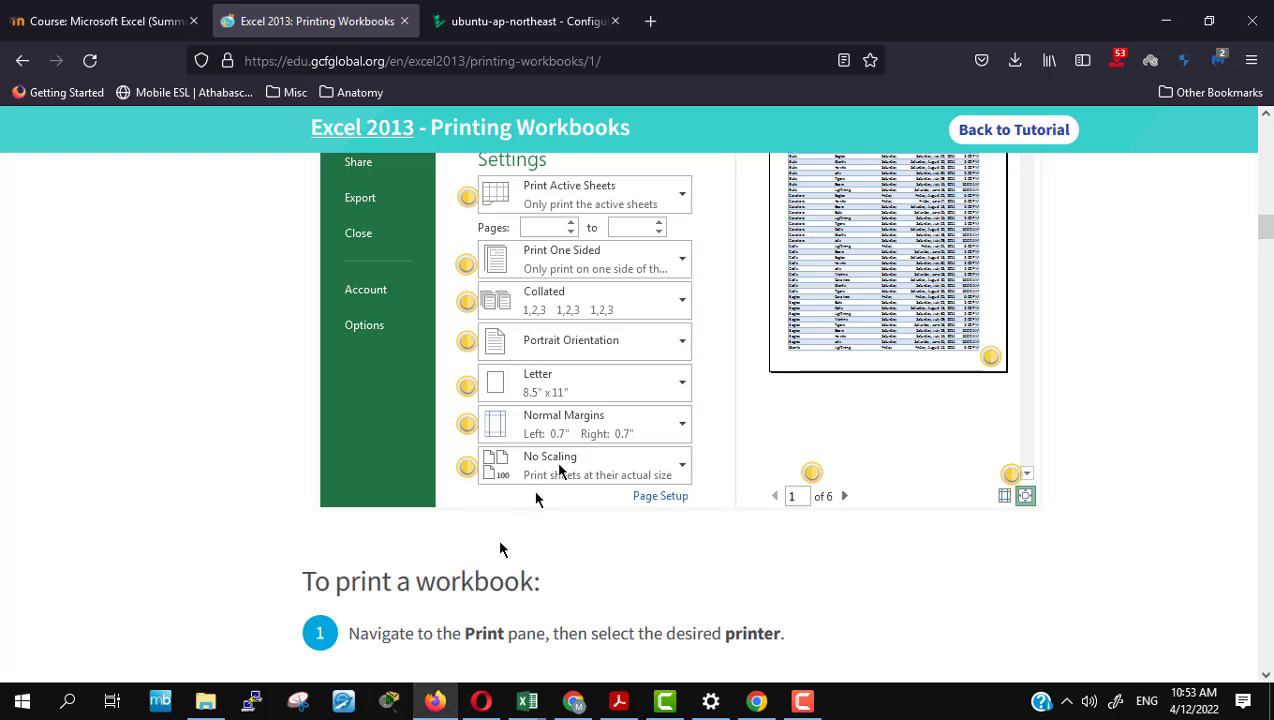
scroll(572, 445, "down", 4)
scroll(574, 447, "down", 4)
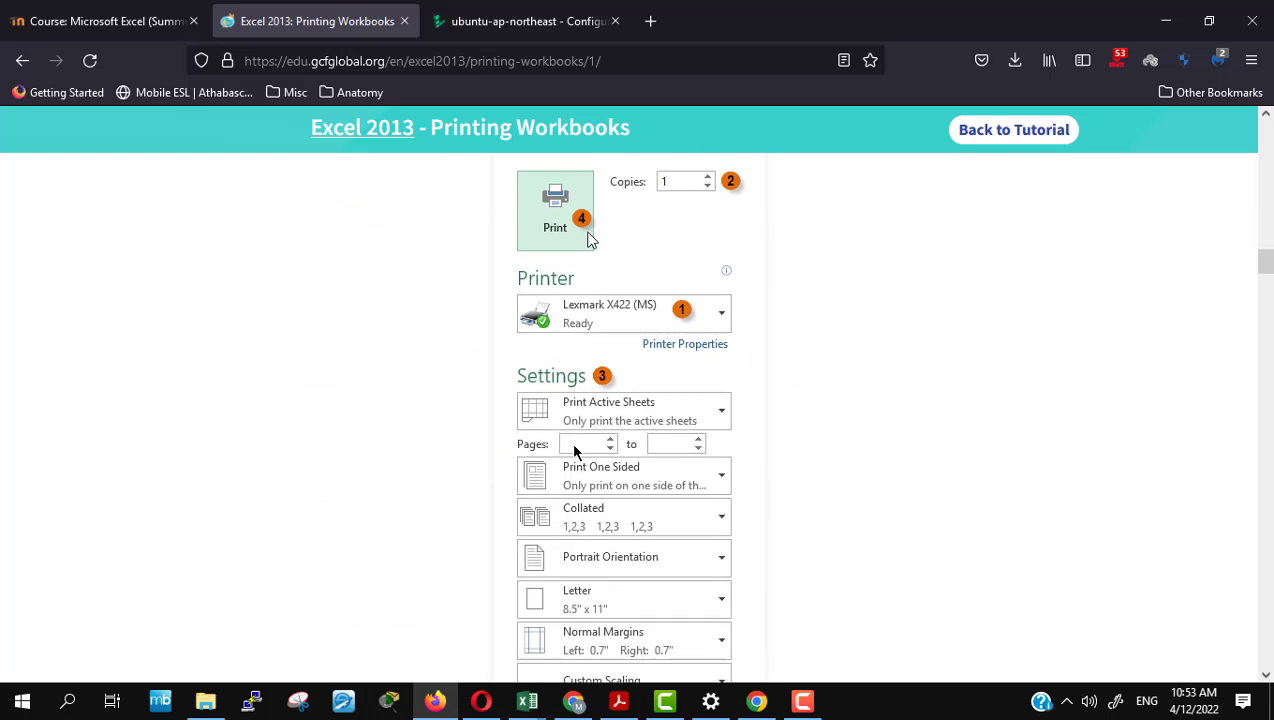
scroll(574, 447, "down", 4)
scroll(574, 447, "down", 4)
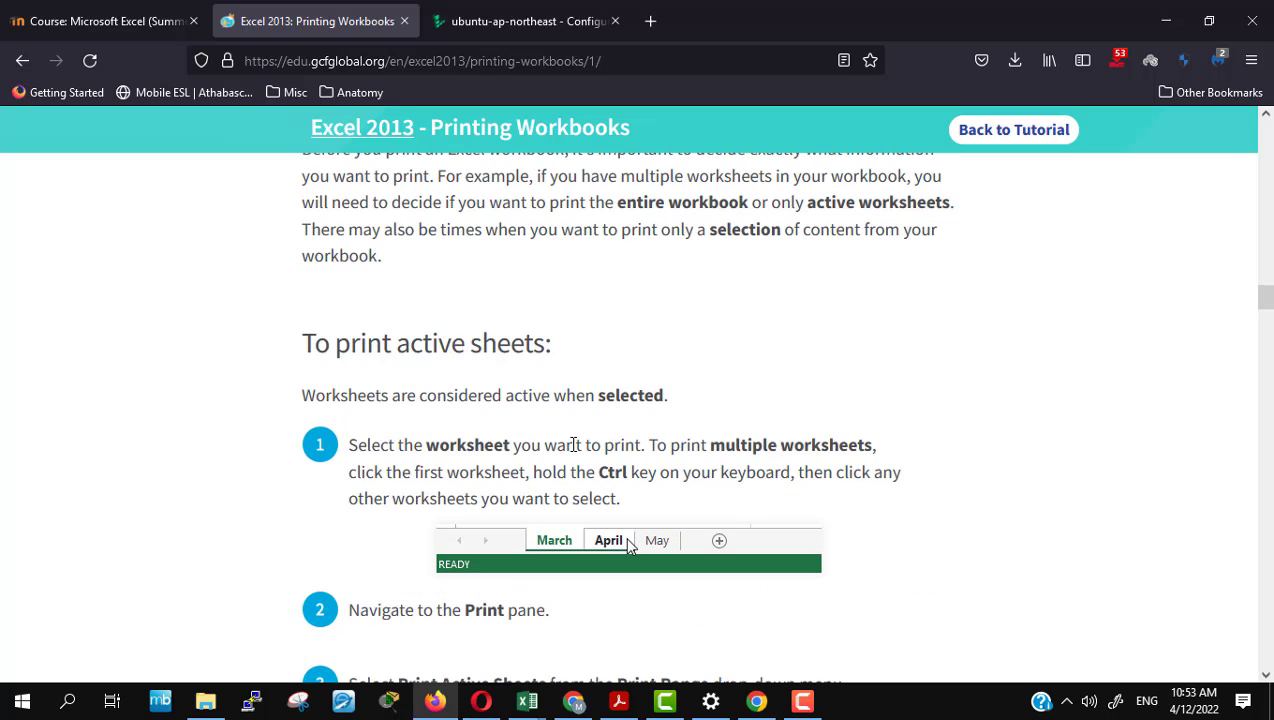
scroll(573, 445, "down", 4)
scroll(572, 447, "down", 3)
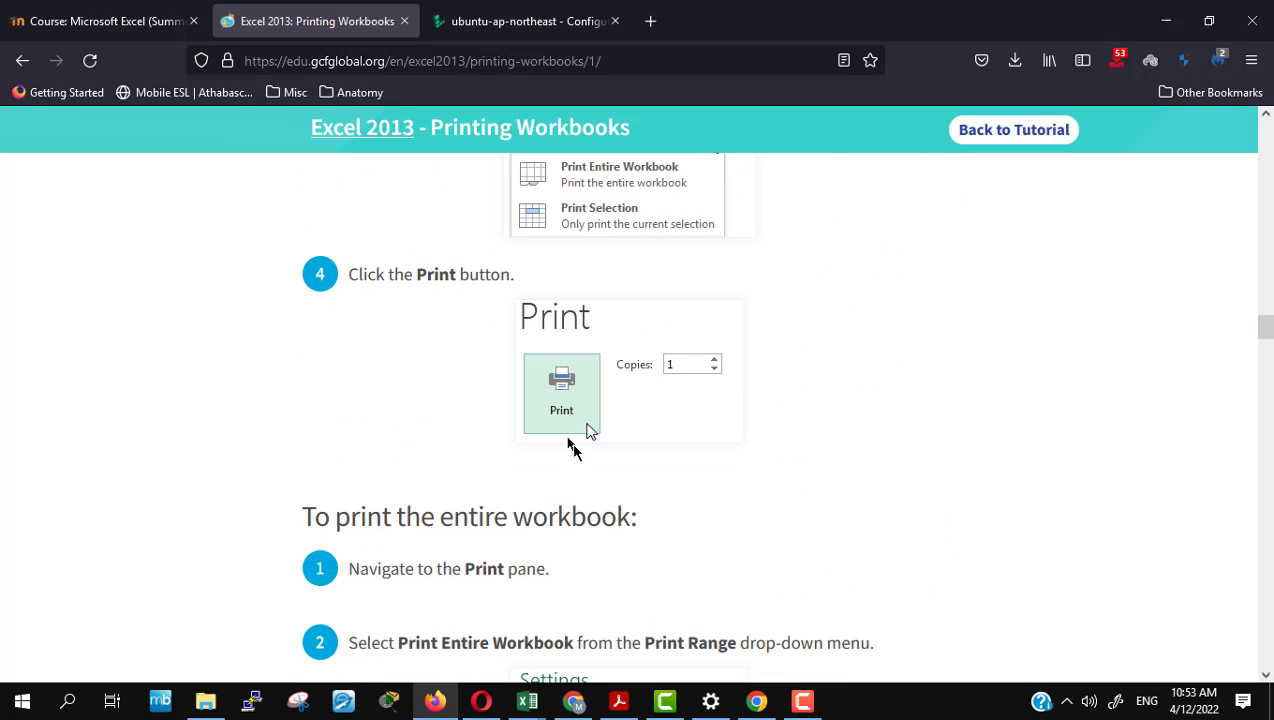
scroll(572, 447, "down", 4)
scroll(568, 440, "down", 3)
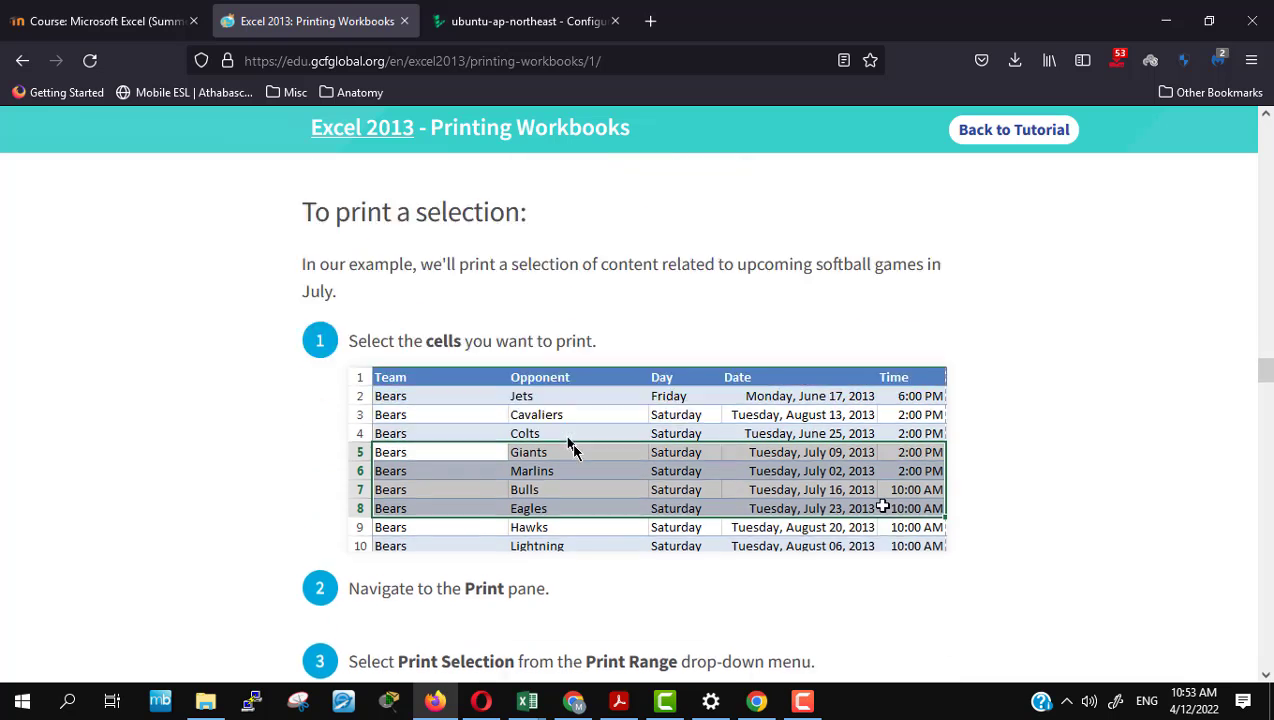
scroll(568, 444, "up", 2)
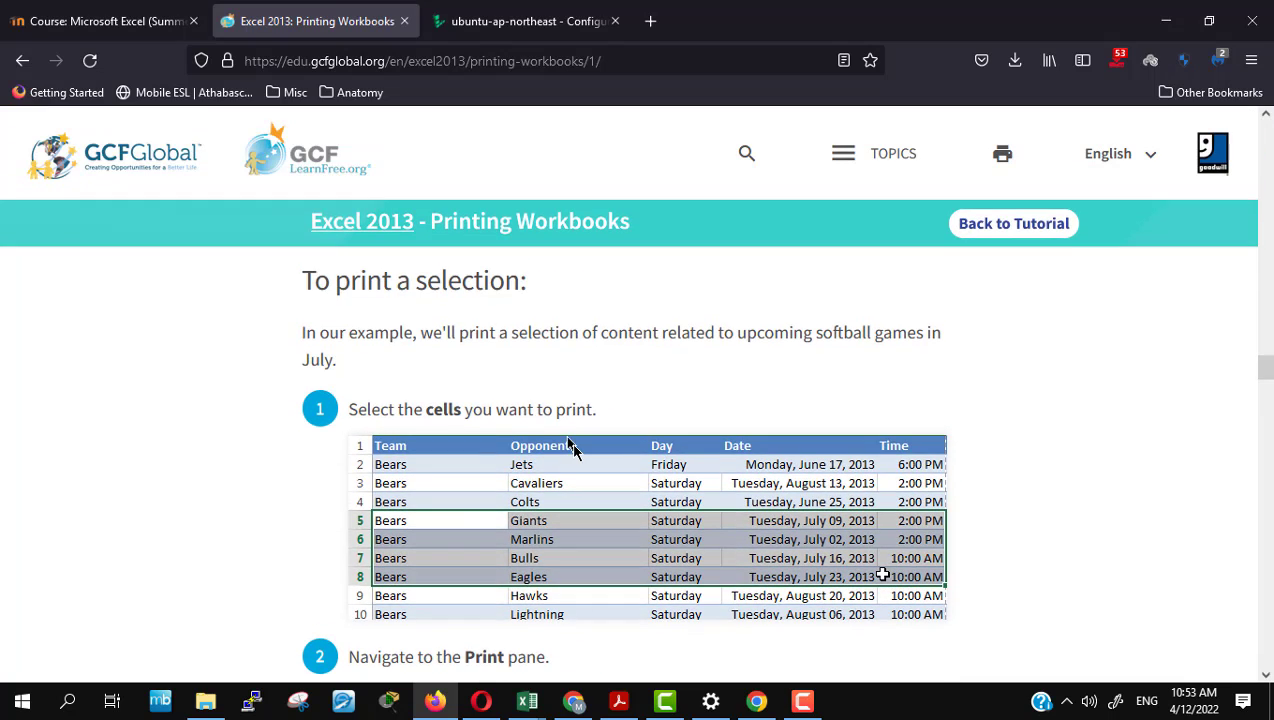
scroll(568, 444, "down", 4)
scroll(956, 415, "down", 3)
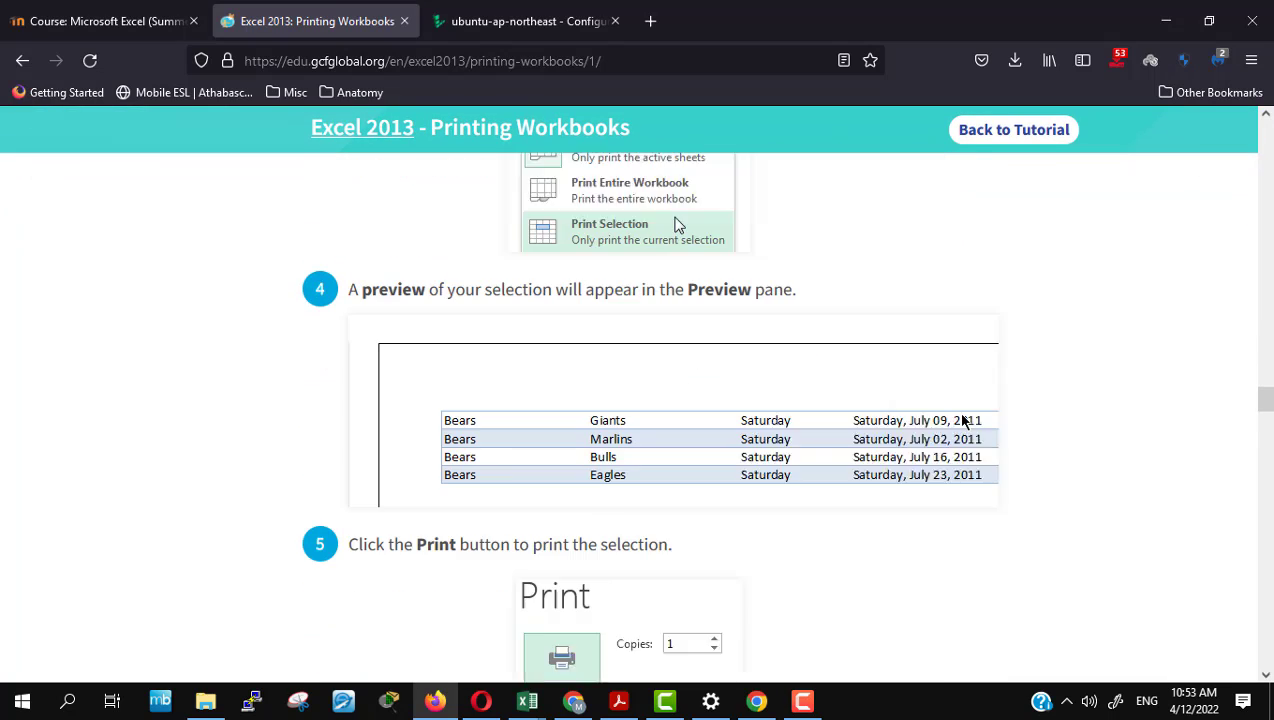
scroll(956, 411, "down", 4)
scroll(962, 422, "down", 2)
scroll(962, 422, "down", 3)
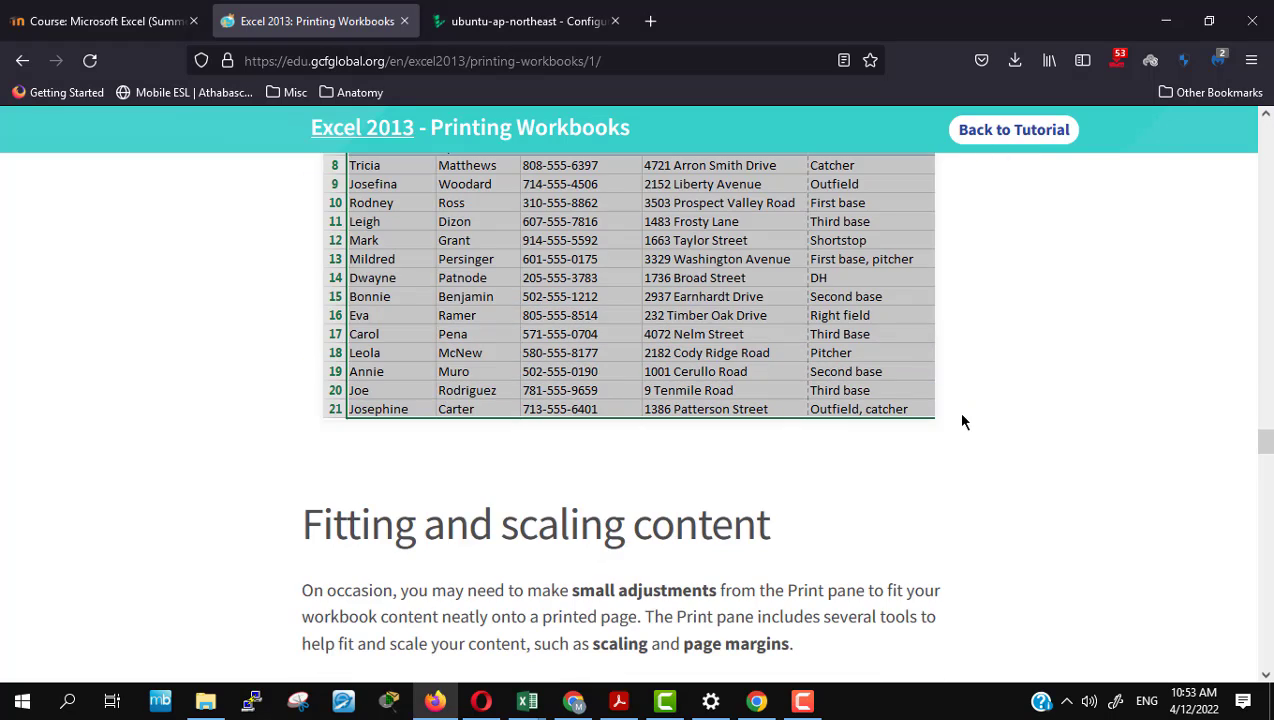
scroll(962, 422, "down", 1)
scroll(962, 422, "down", 4)
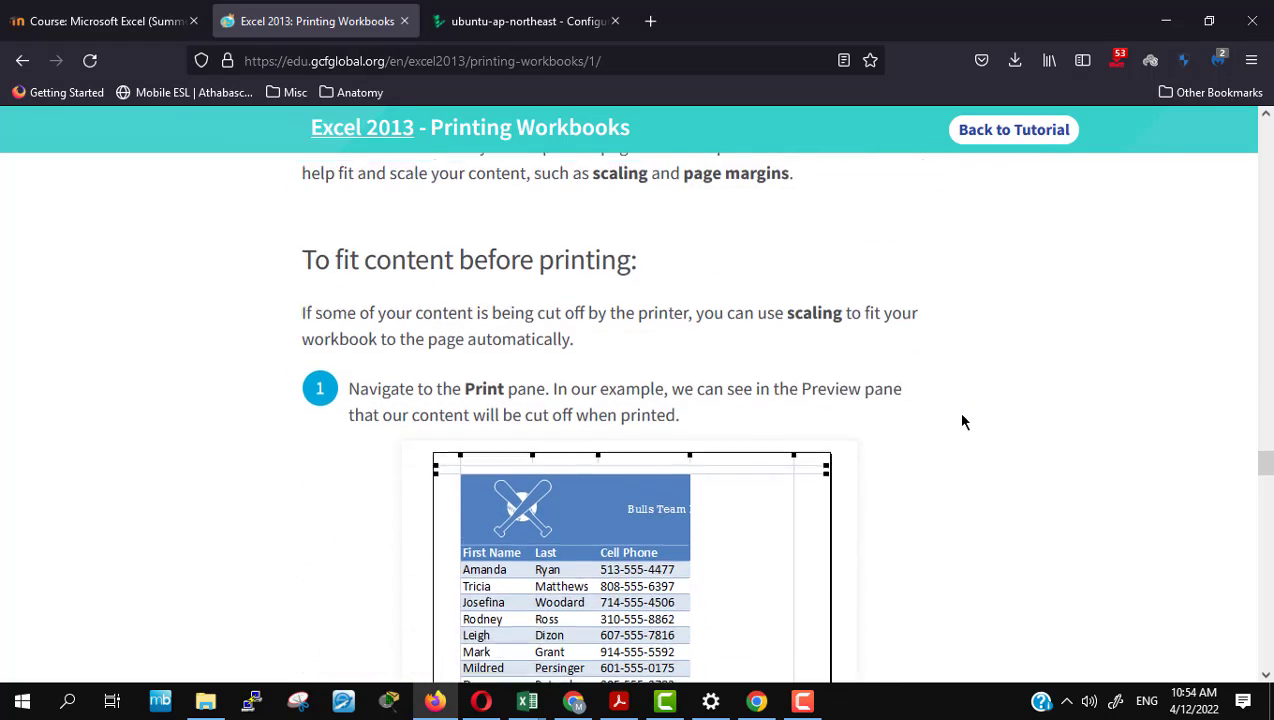
scroll(962, 422, "down", 2)
scroll(962, 422, "down", 3)
scroll(962, 422, "down", 4)
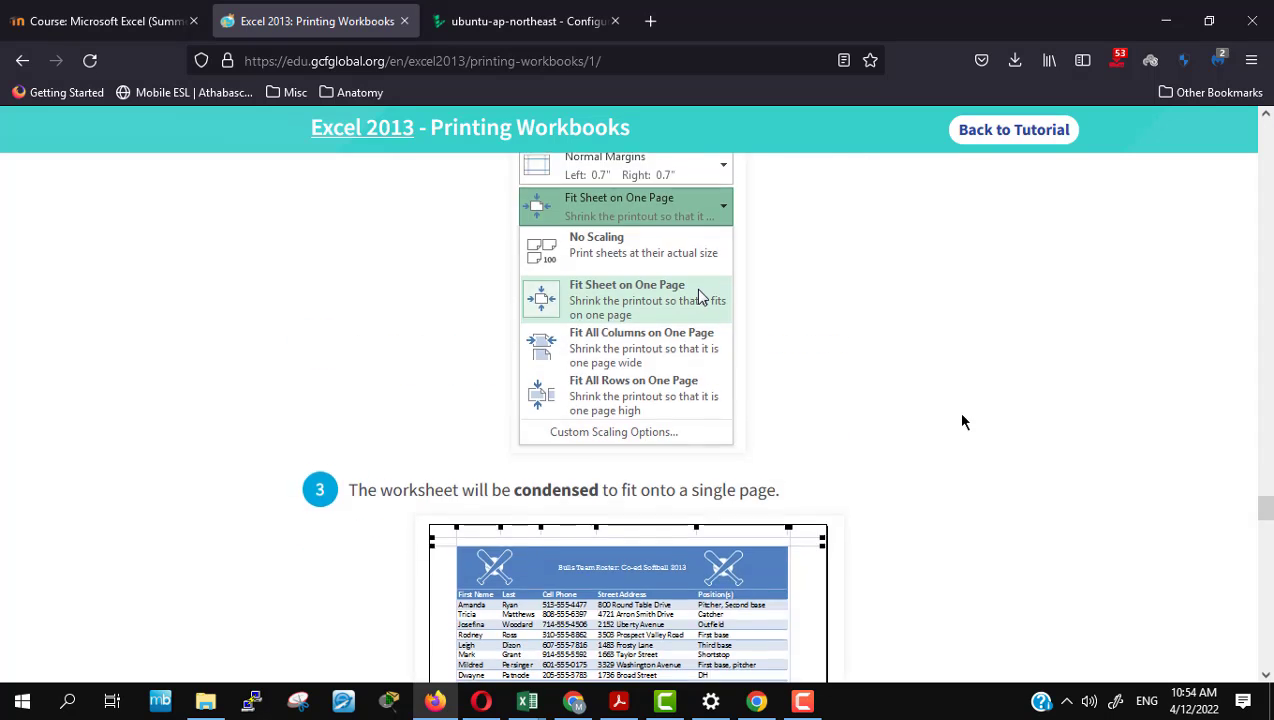
scroll(960, 423, "down", 4)
scroll(960, 423, "down", 3)
scroll(960, 423, "down", 3)
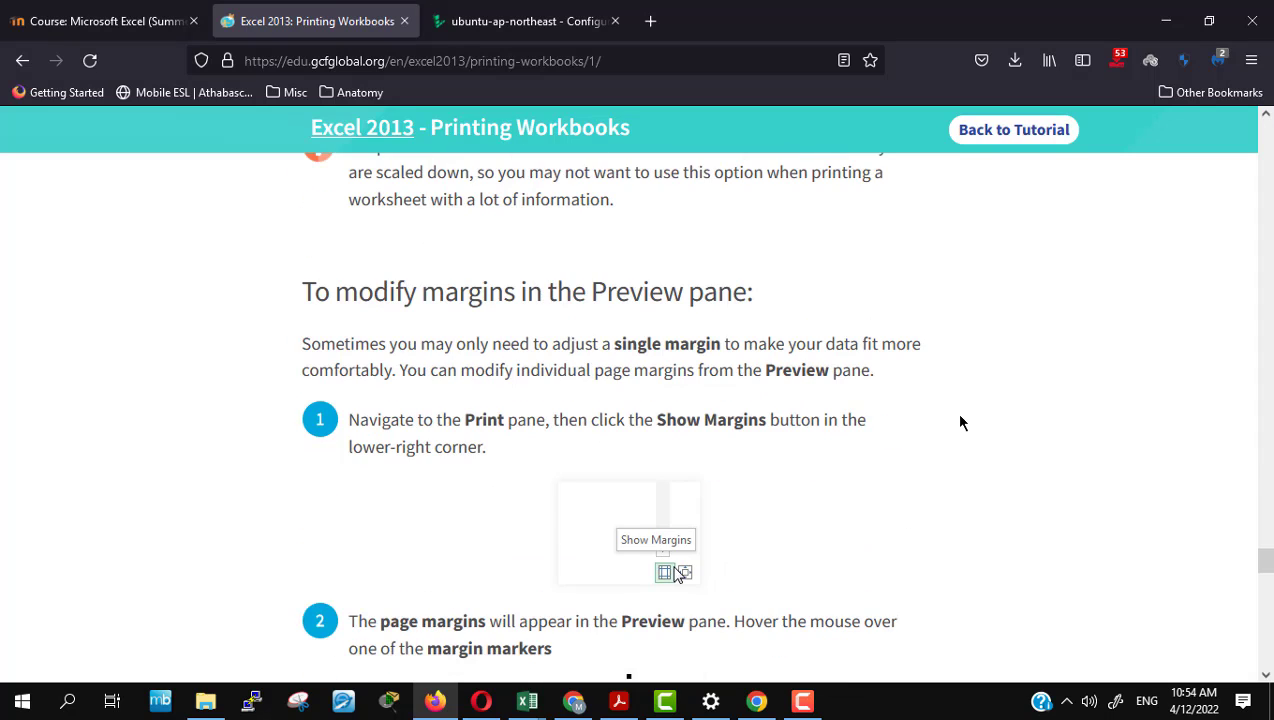
scroll(960, 423, "down", 5)
scroll(960, 423, "down", 3)
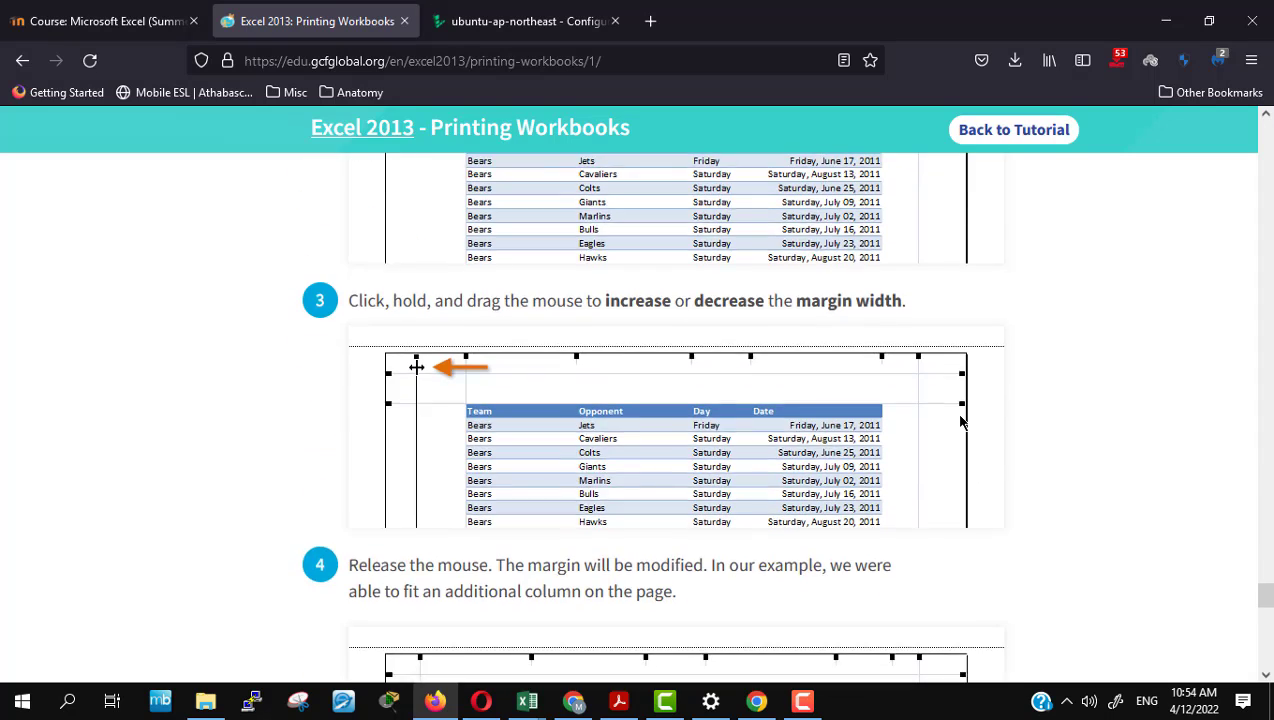
scroll(960, 423, "up", 4)
scroll(960, 423, "up", 5)
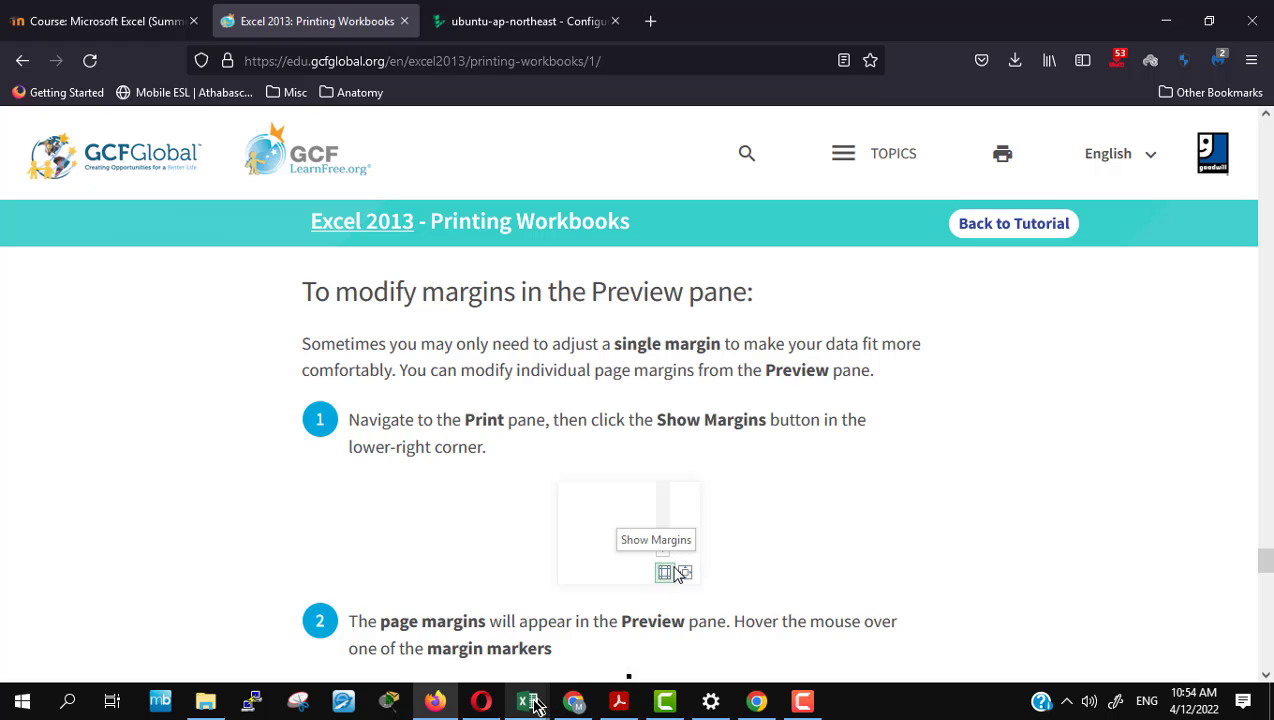
Step: Bring the workbook's Print pane forward and look over the margin presets, keeping Normal Margins
mouse_move(527, 700)
left_click(596, 652)
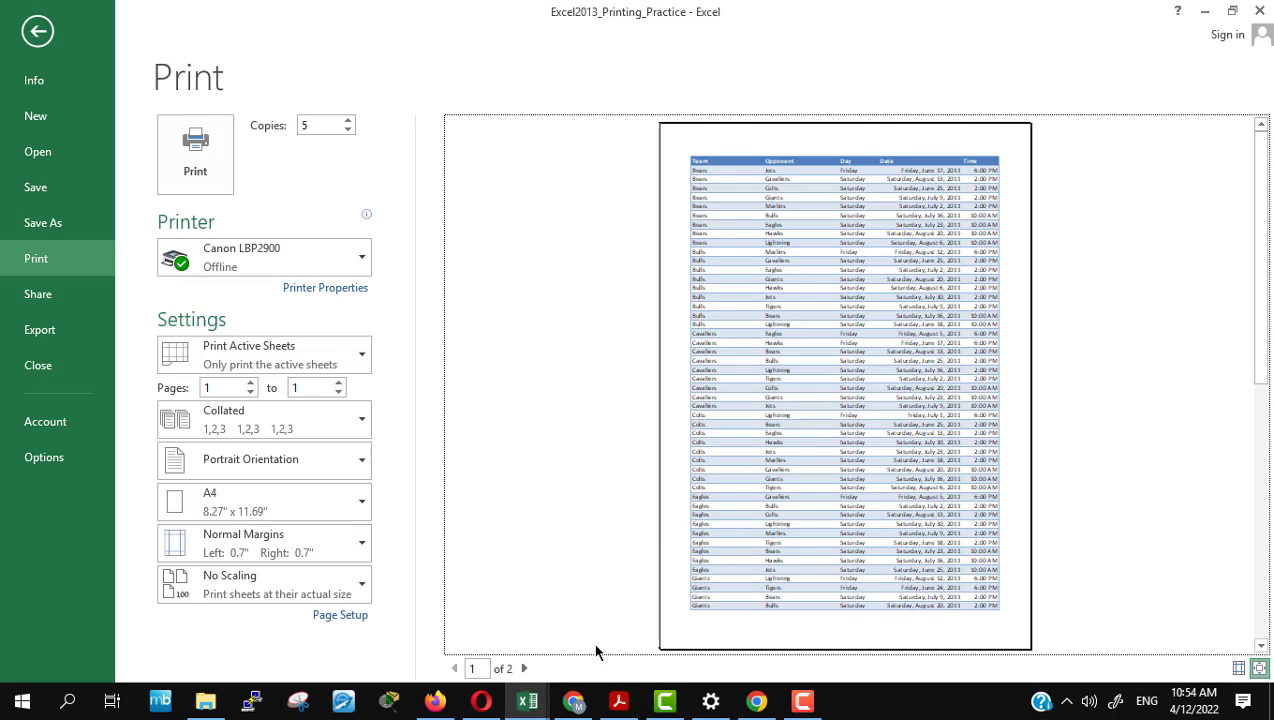
left_click(354, 546)
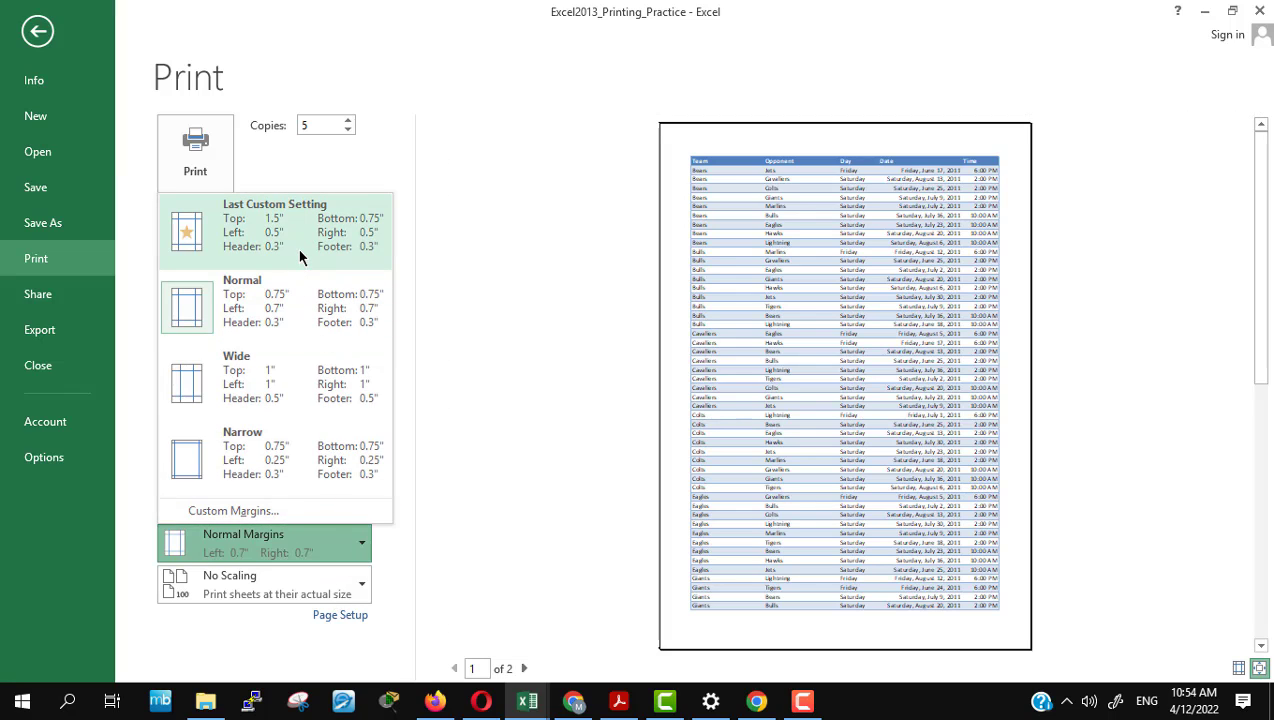
left_click(488, 487)
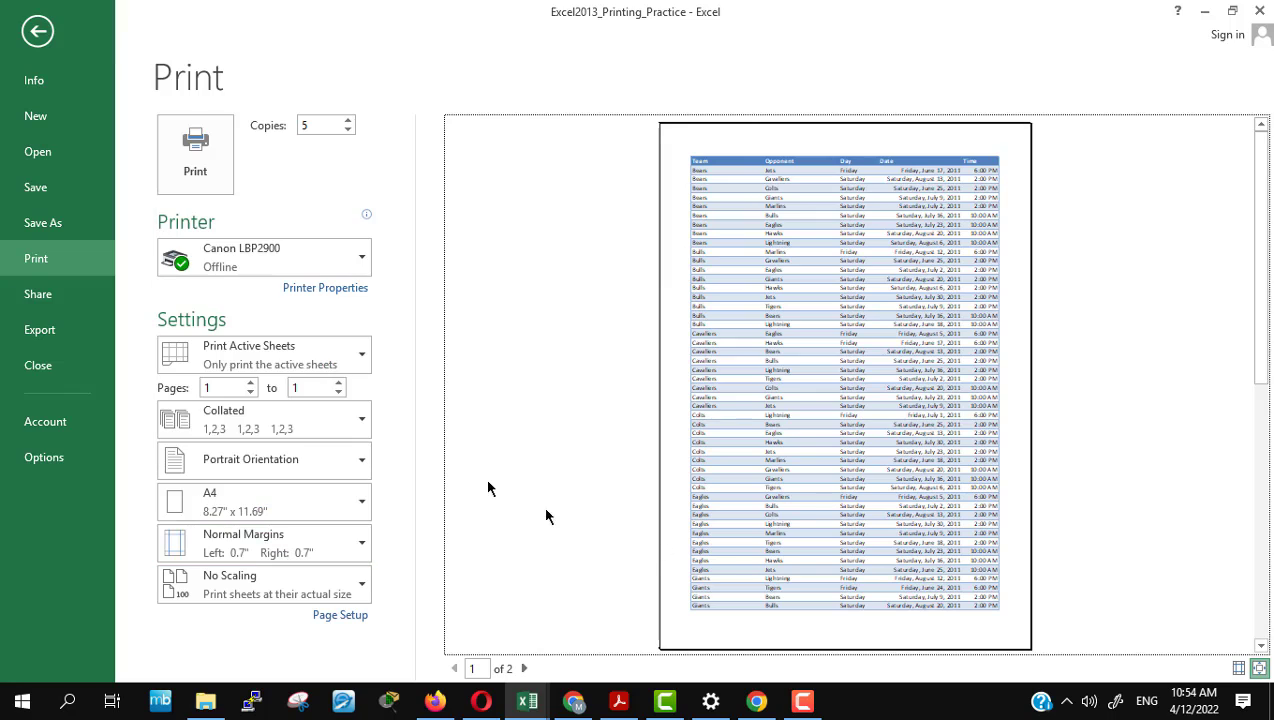
Step: Show margins on the preview and drag them to left 0.54", right 0.2", with smaller top and bottom
left_click(1236, 669)
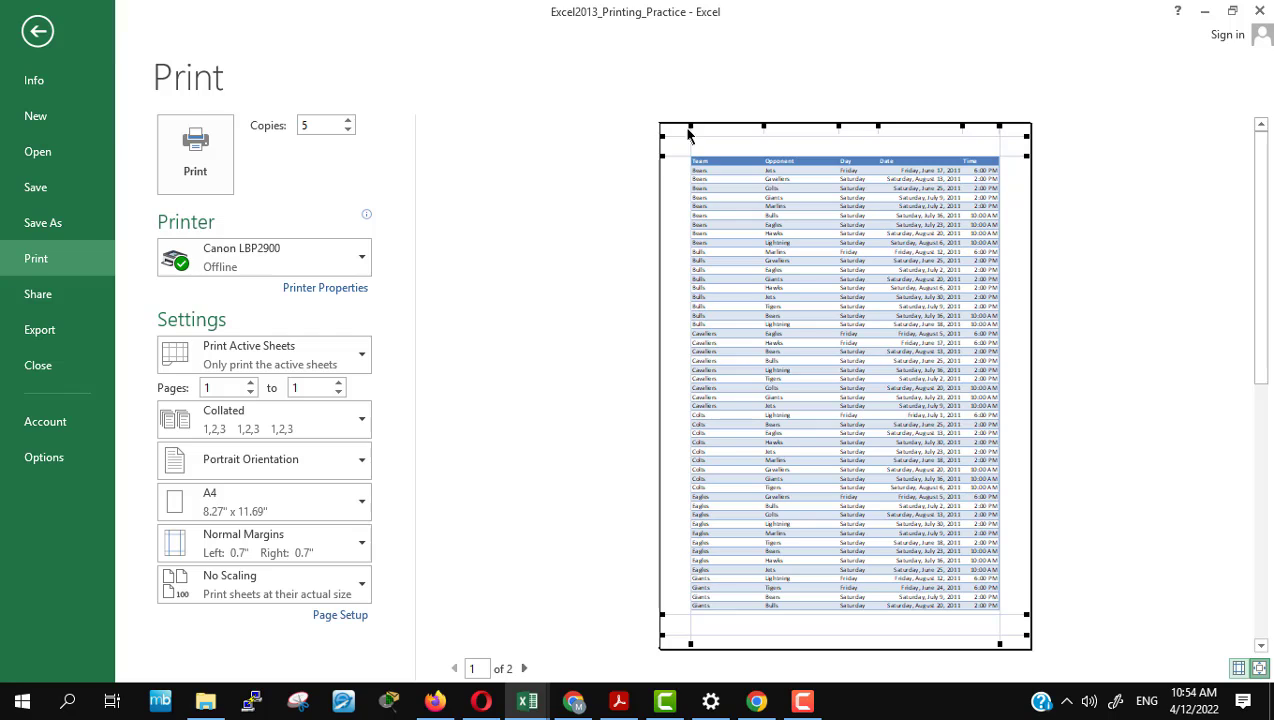
left_click_drag(692, 122, 676, 120)
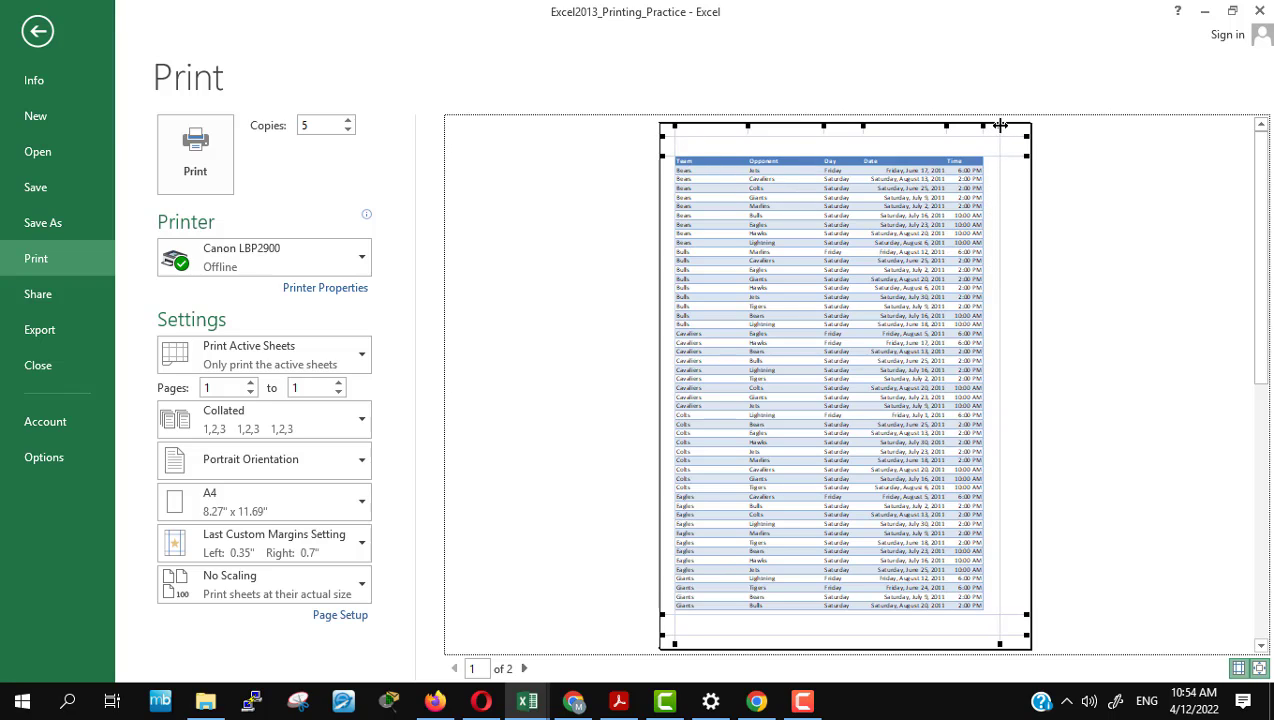
left_click_drag(999, 125, 1025, 129)
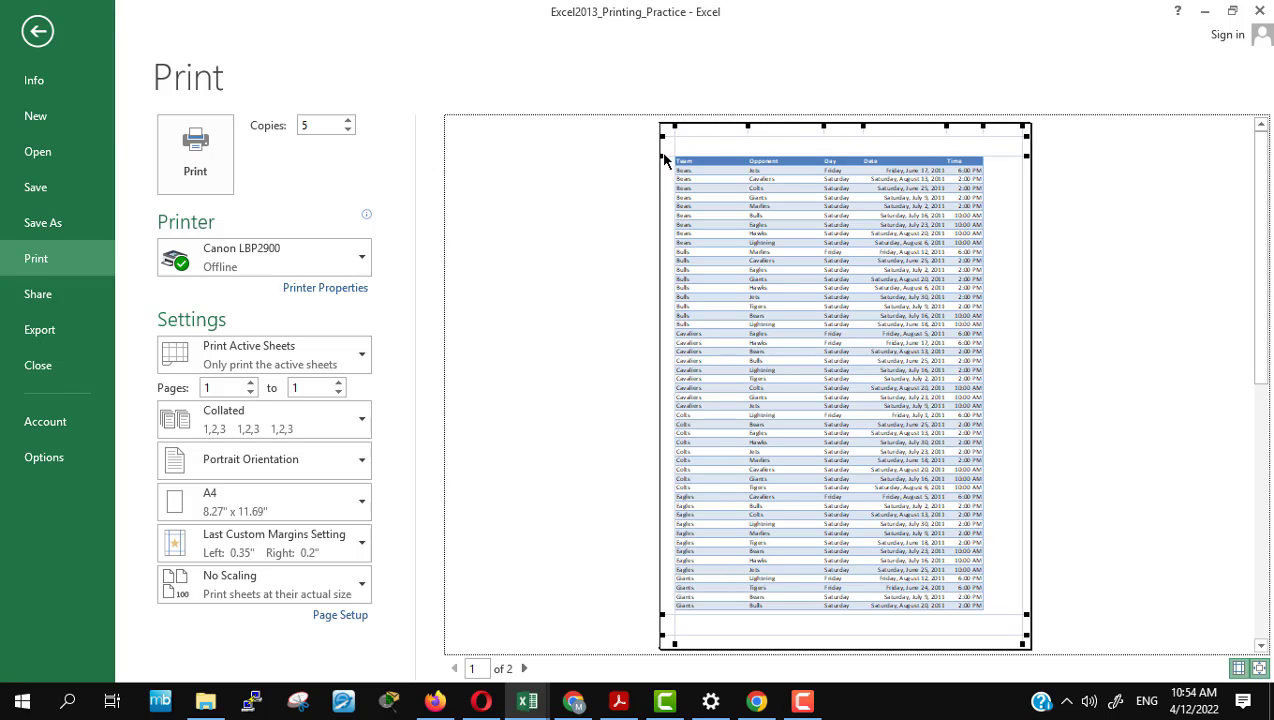
left_click_drag(664, 156, 662, 146)
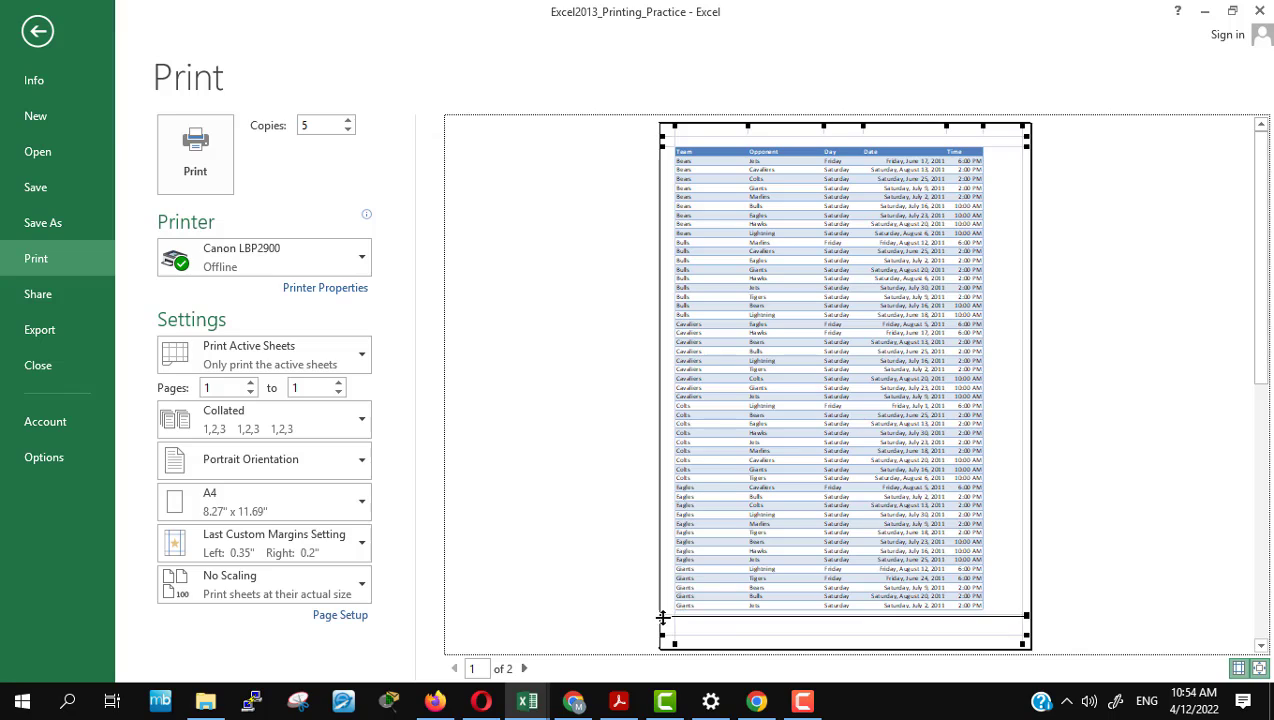
left_click_drag(662, 616, 661, 623)
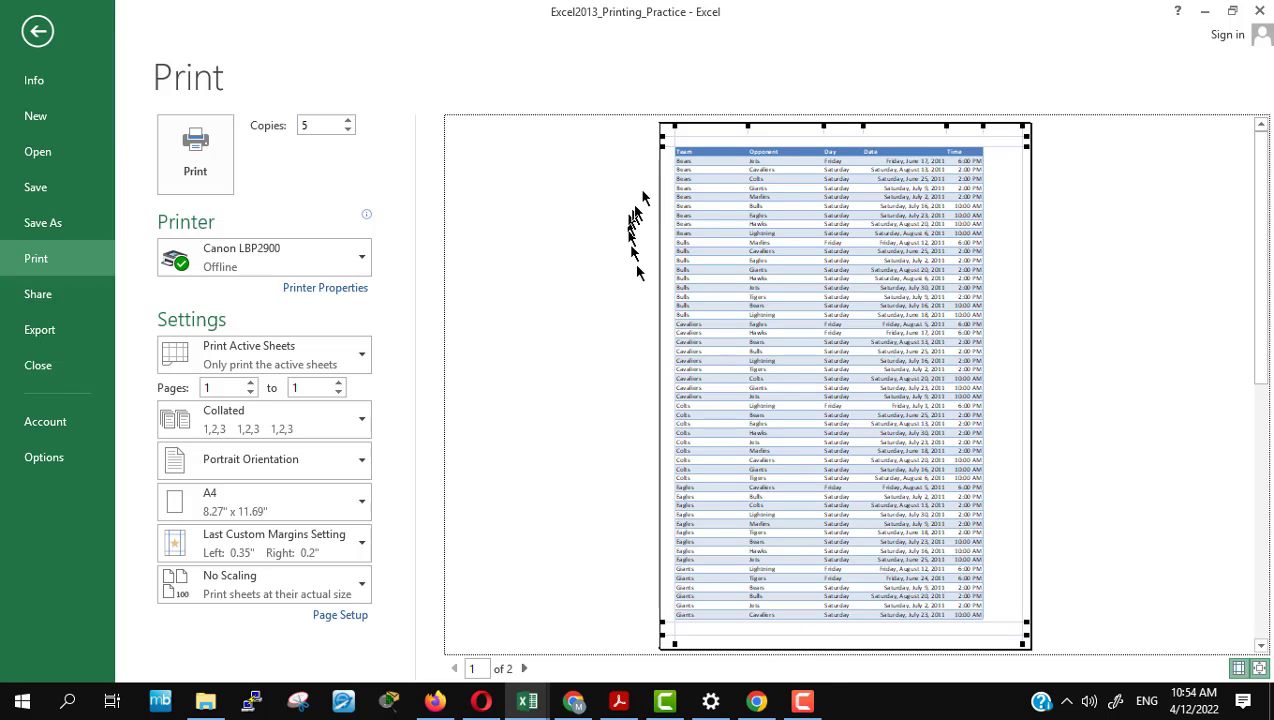
left_click_drag(675, 128, 696, 128)
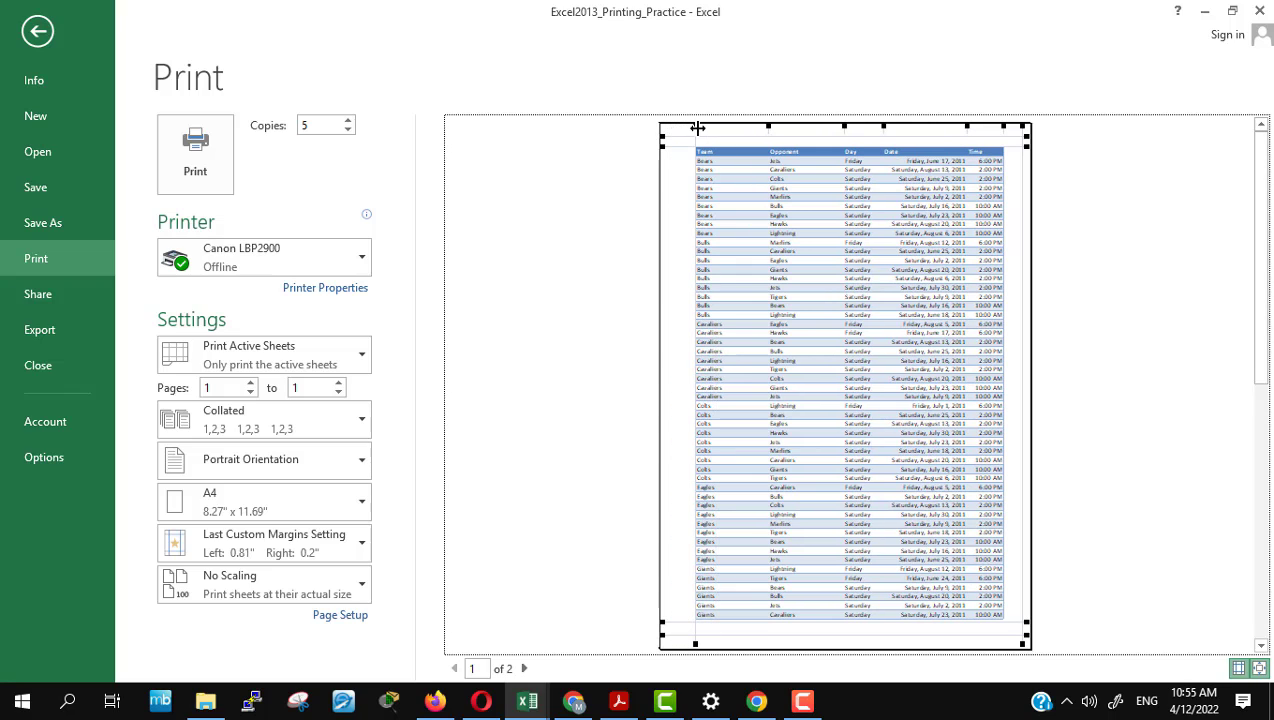
left_click_drag(697, 128, 685, 128)
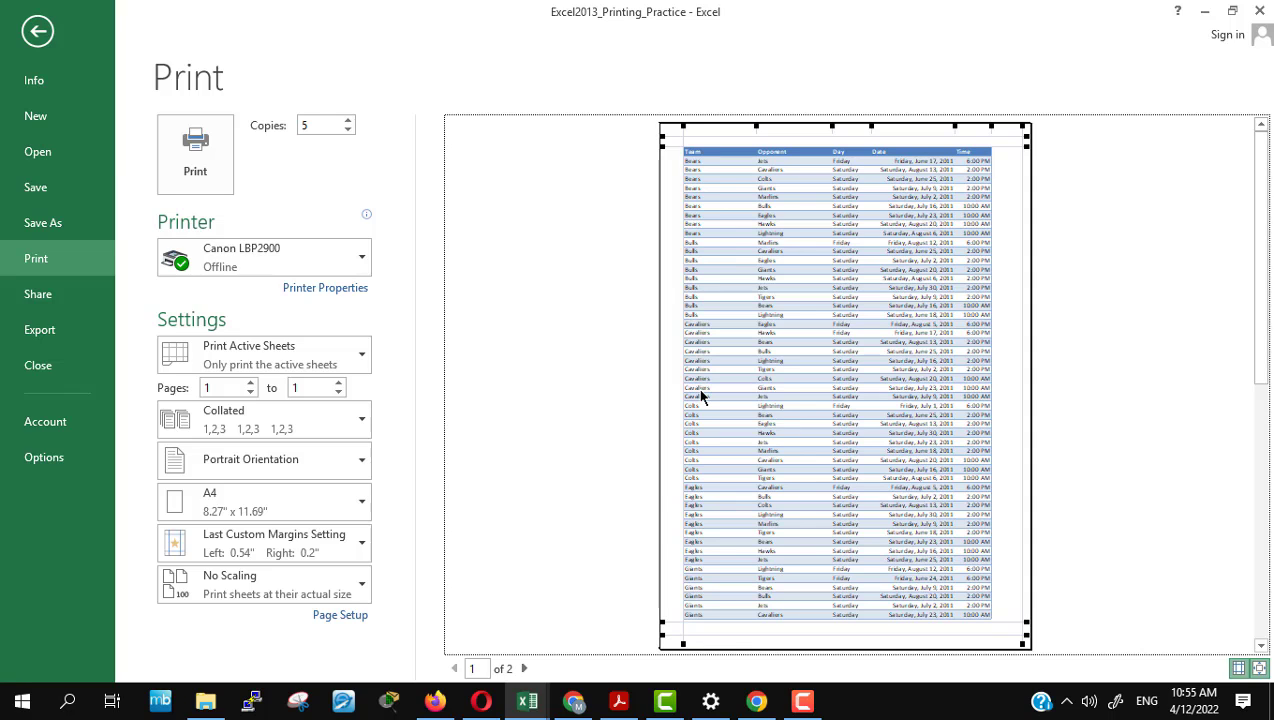
Step: Return to the printing tutorial in Firefox and scroll down to its Challenge! list
left_click(472, 708)
left_click(445, 712)
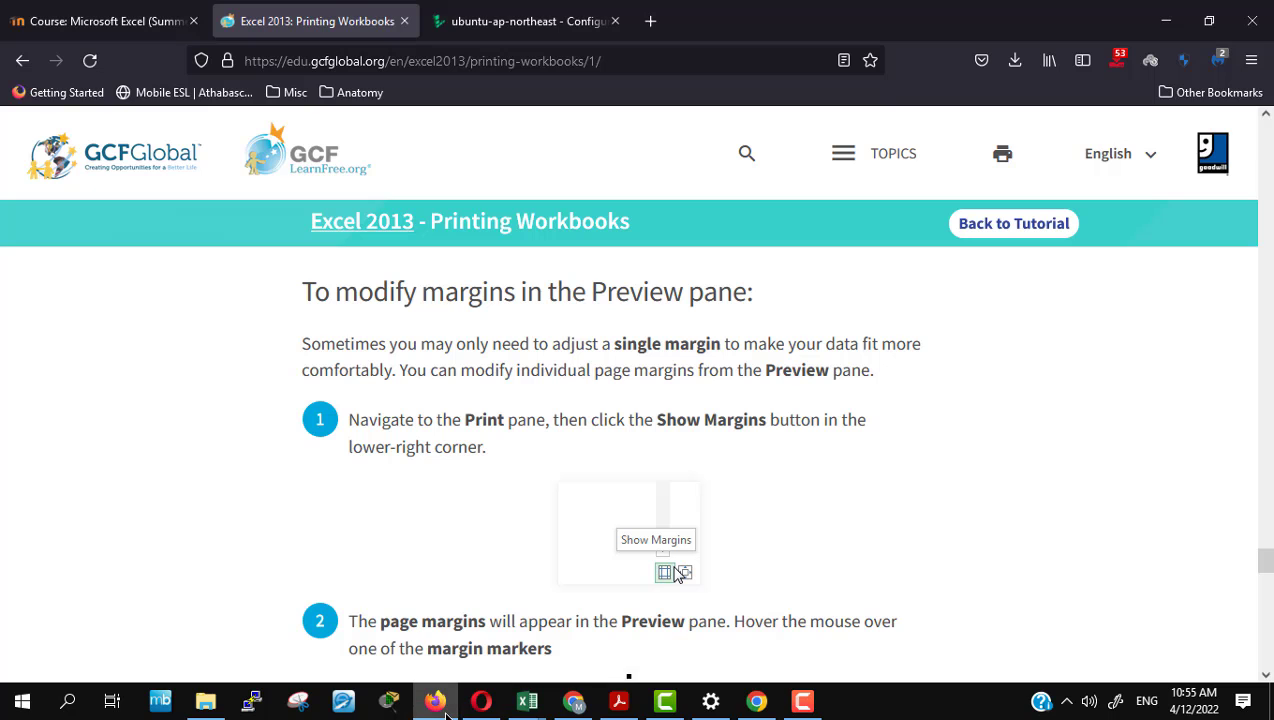
scroll(925, 480, "down", 4)
scroll(928, 487, "down", 4)
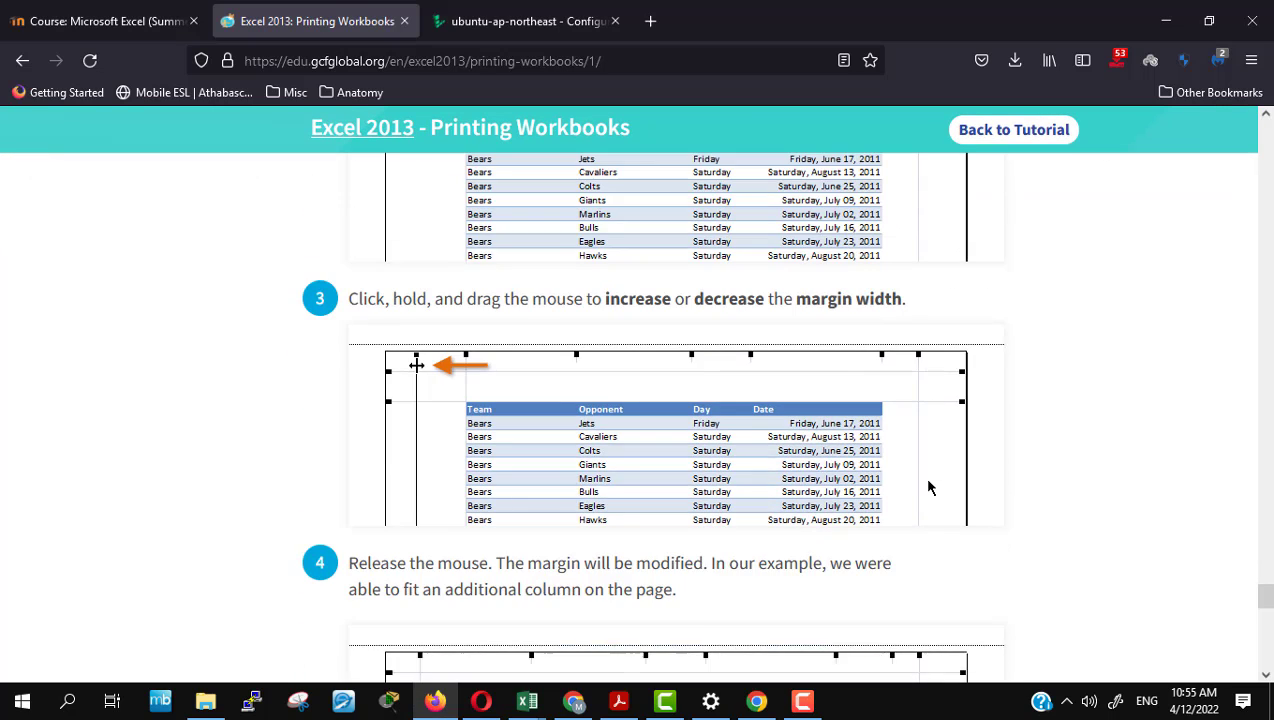
scroll(928, 487, "down", 3)
scroll(928, 487, "down", 4)
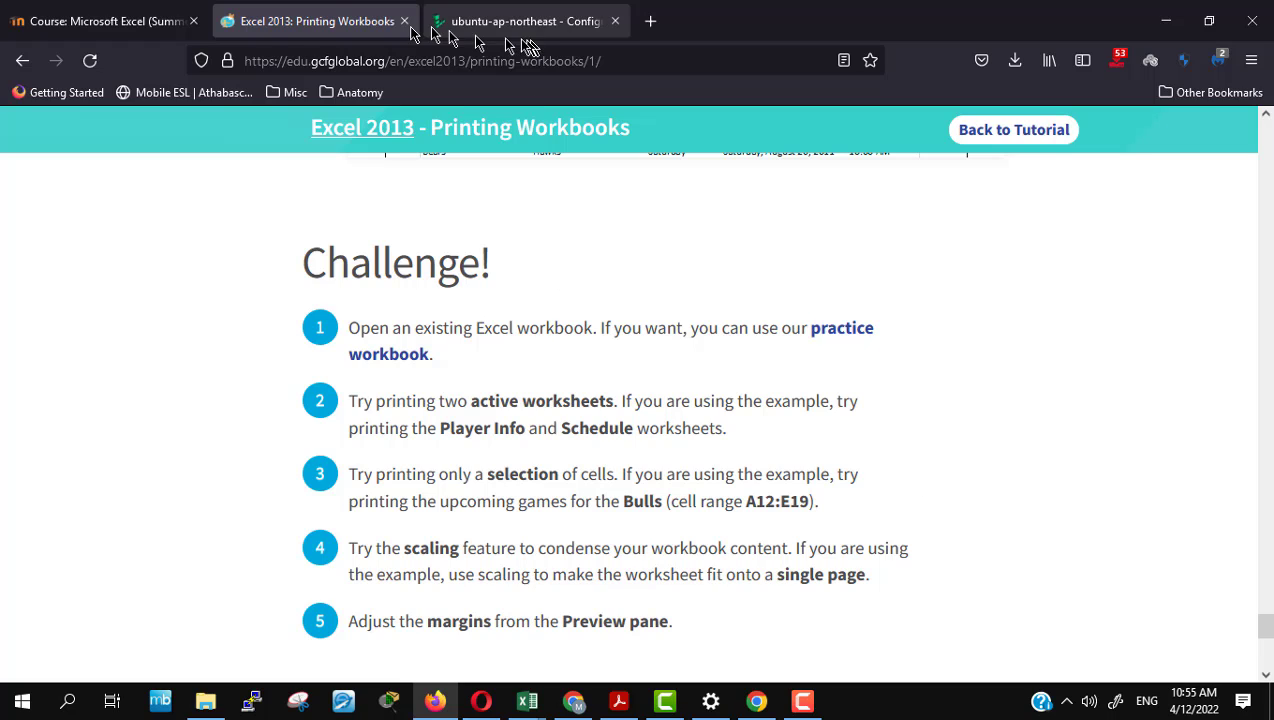
Step: Drag the Simple Formulas activity into Class 5 on the Moodle course page, then return to the tutorial
left_click(152, 20)
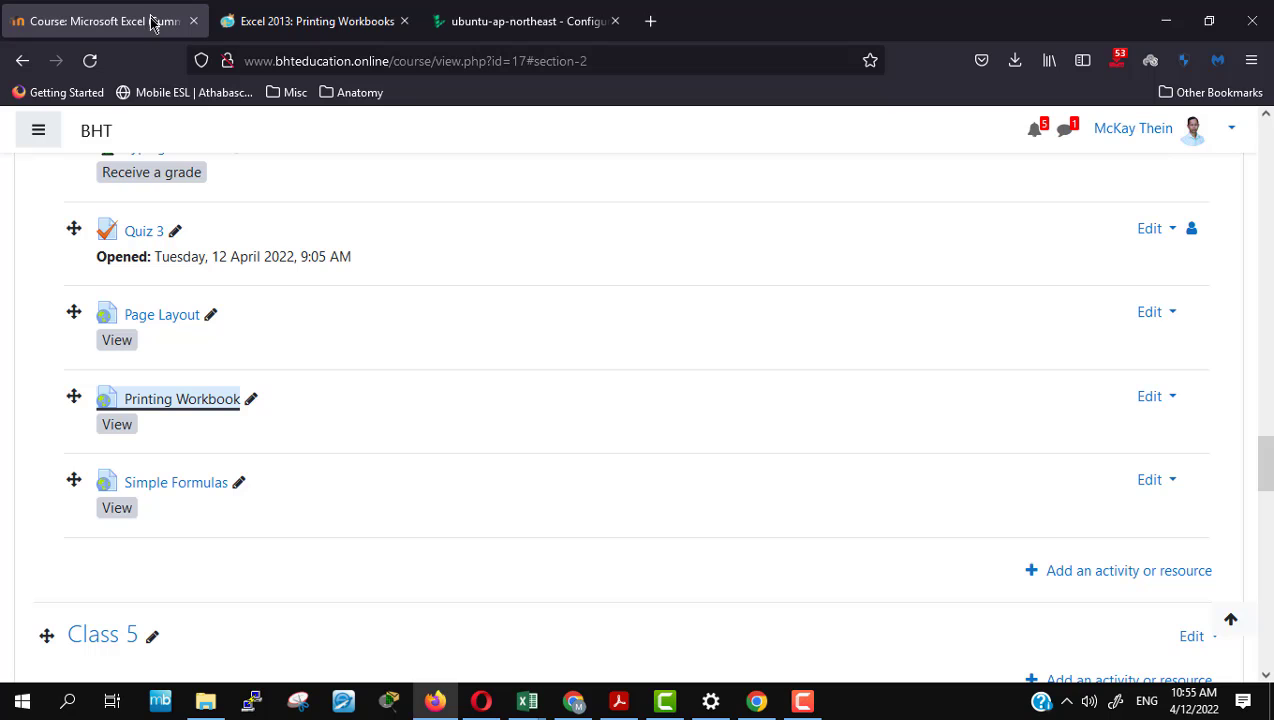
scroll(469, 540, "down", 2)
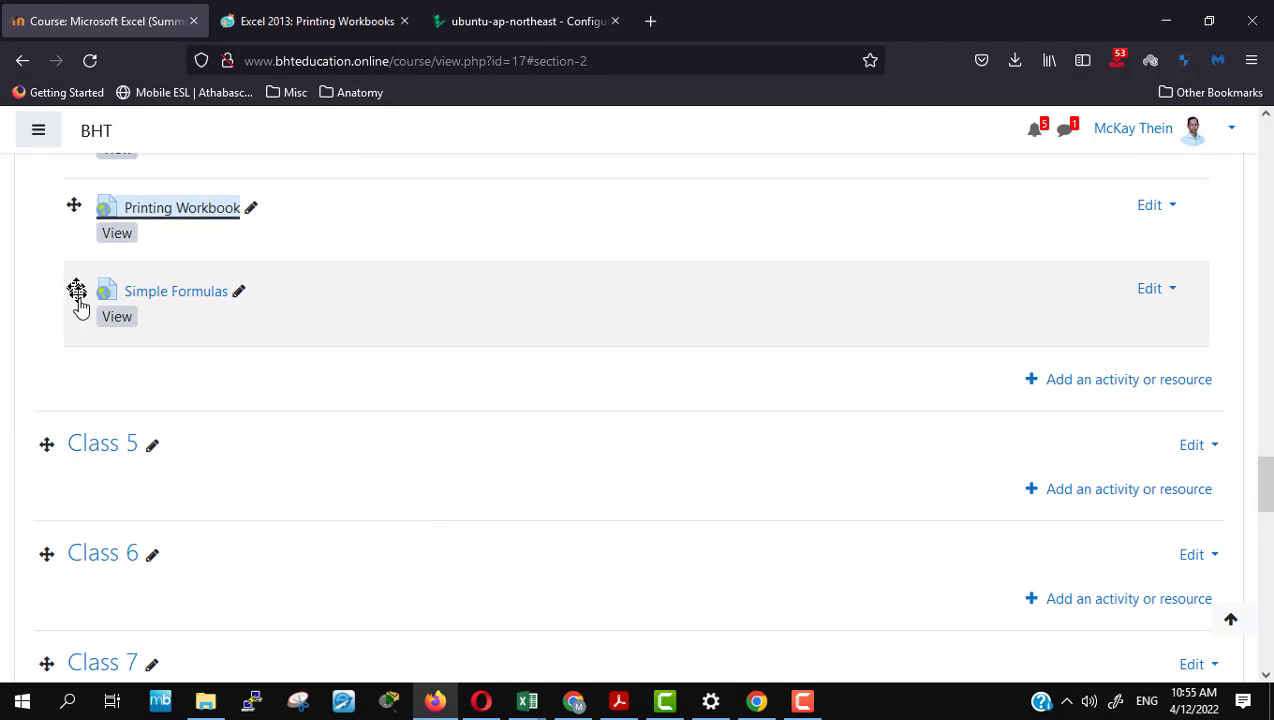
left_click_drag(77, 291, 79, 470)
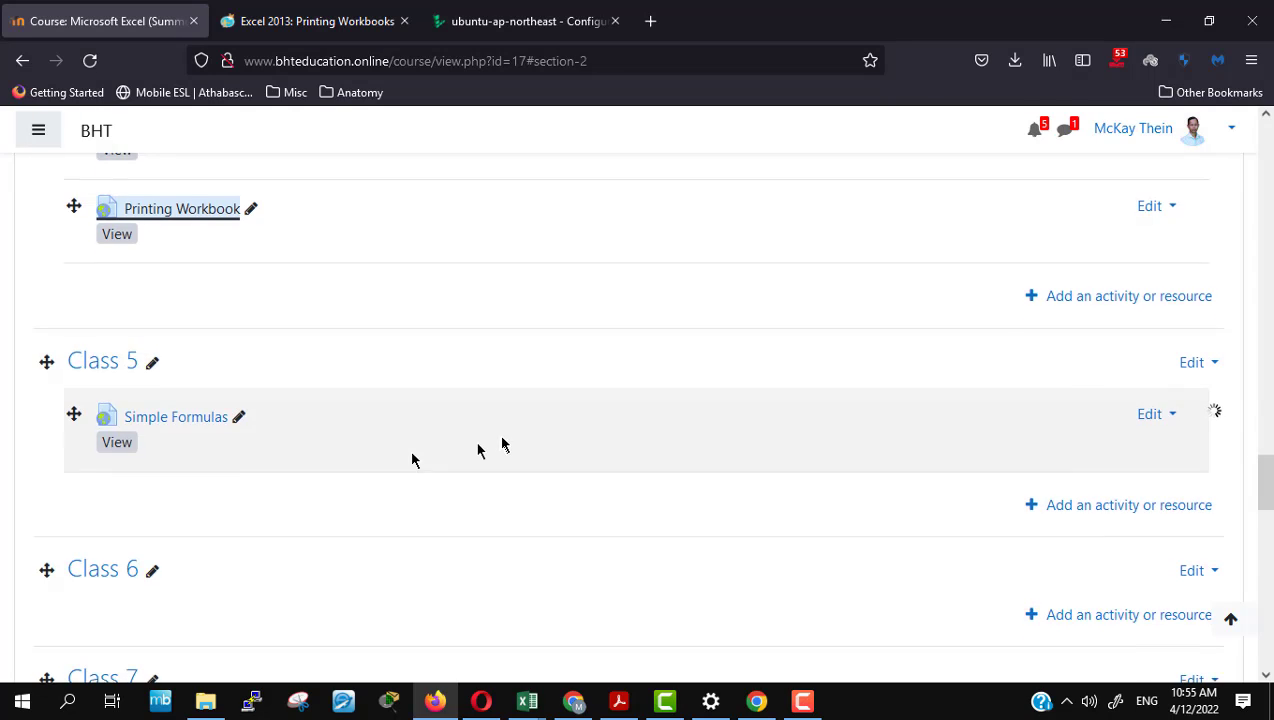
scroll(500, 440, "up", 2)
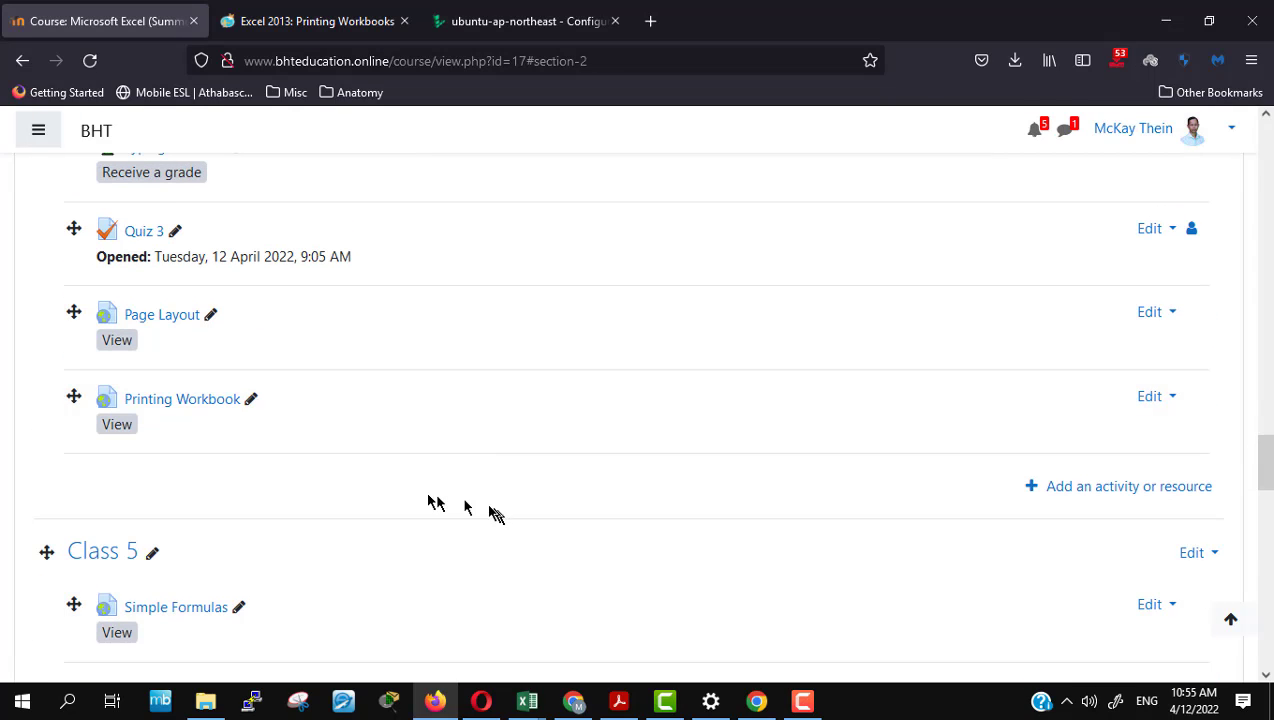
scroll(430, 501, "up", 2)
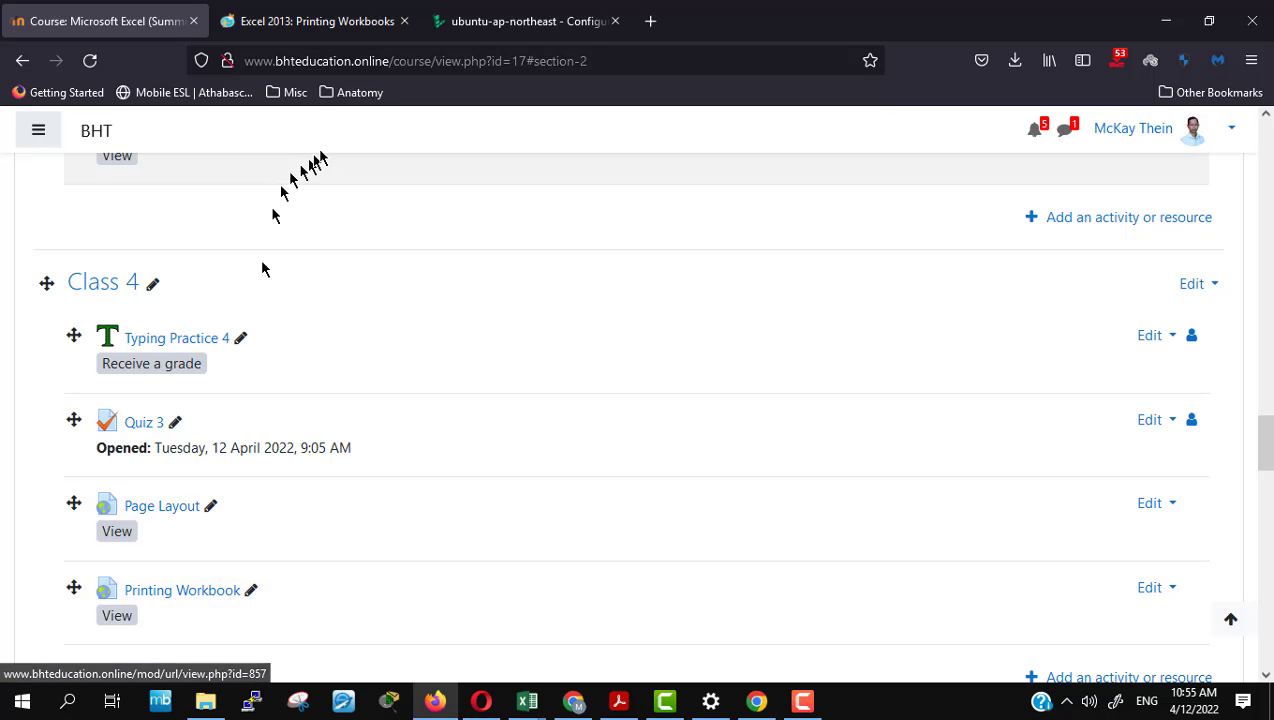
left_click(355, 27)
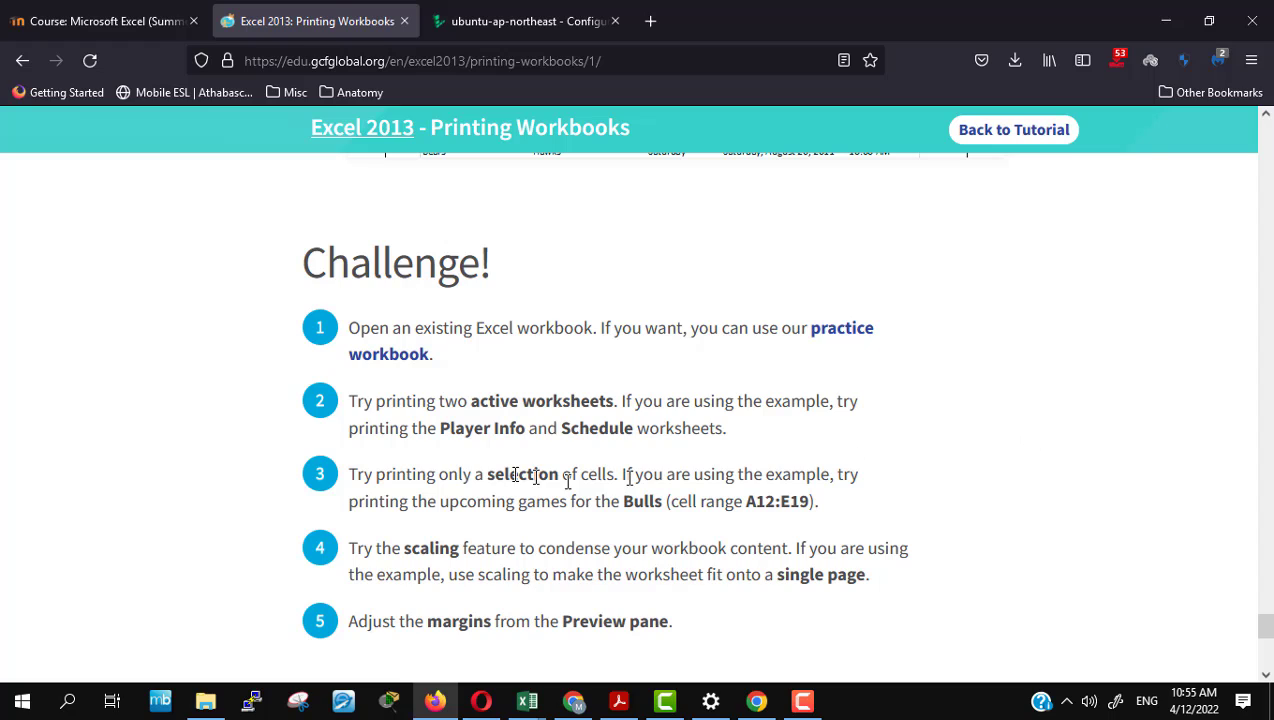
left_click_drag(373, 401, 441, 401)
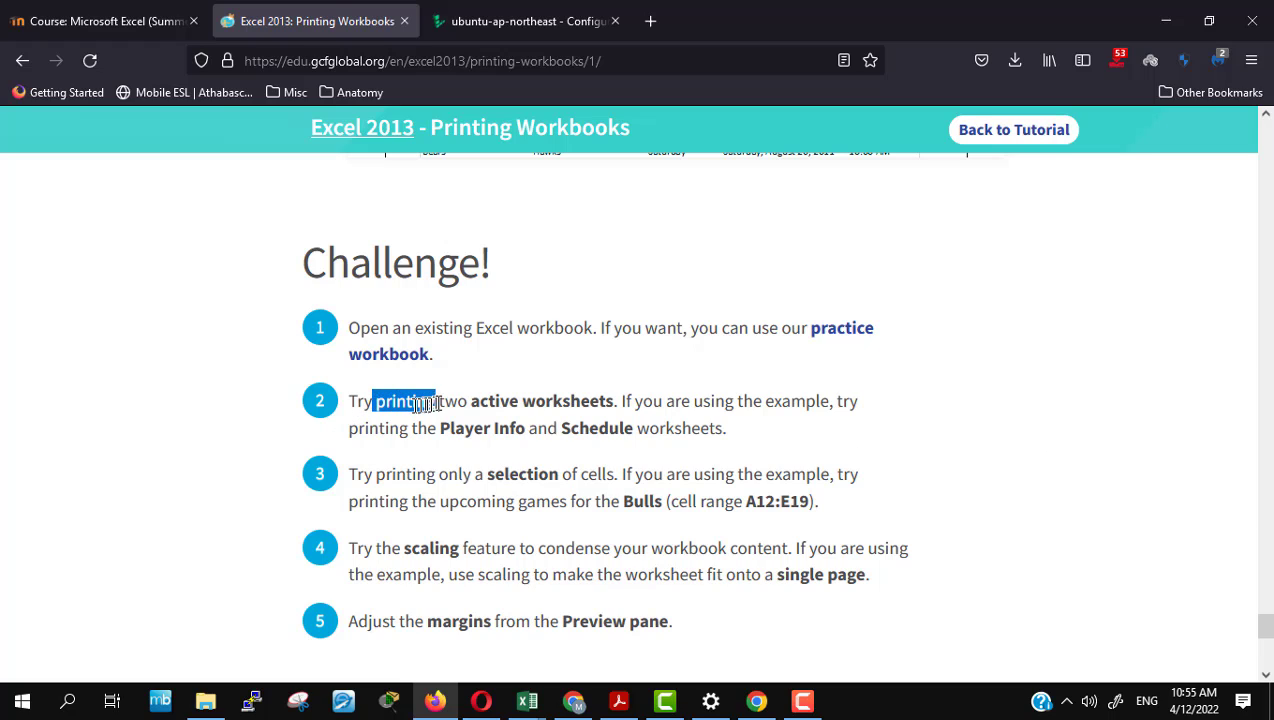
left_click_drag(376, 474, 430, 481)
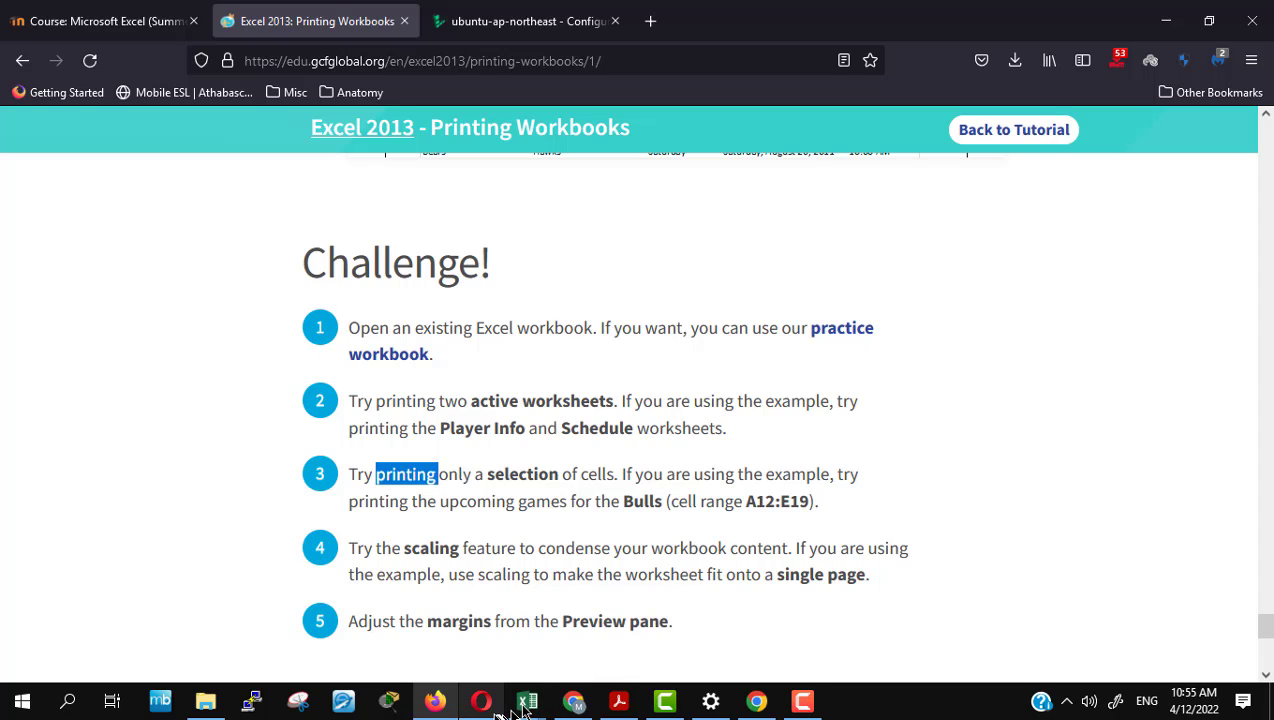
mouse_move(490, 708)
left_click(578, 706)
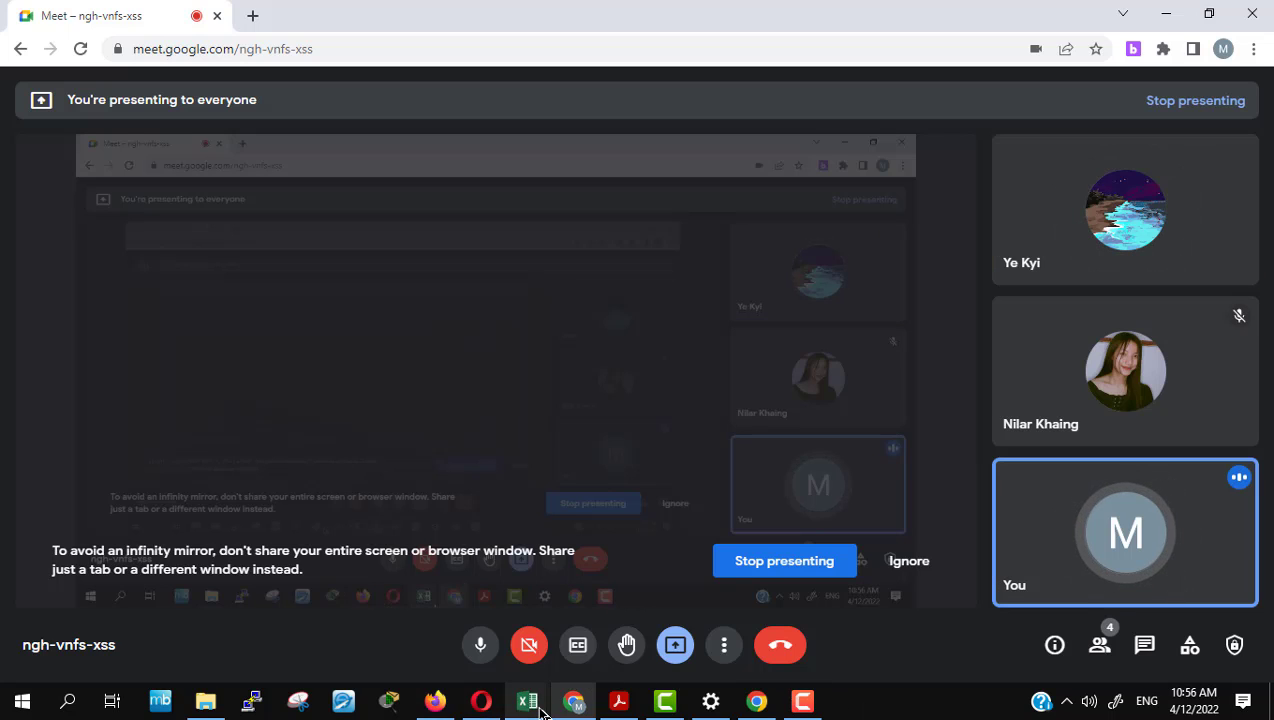
left_click(436, 702)
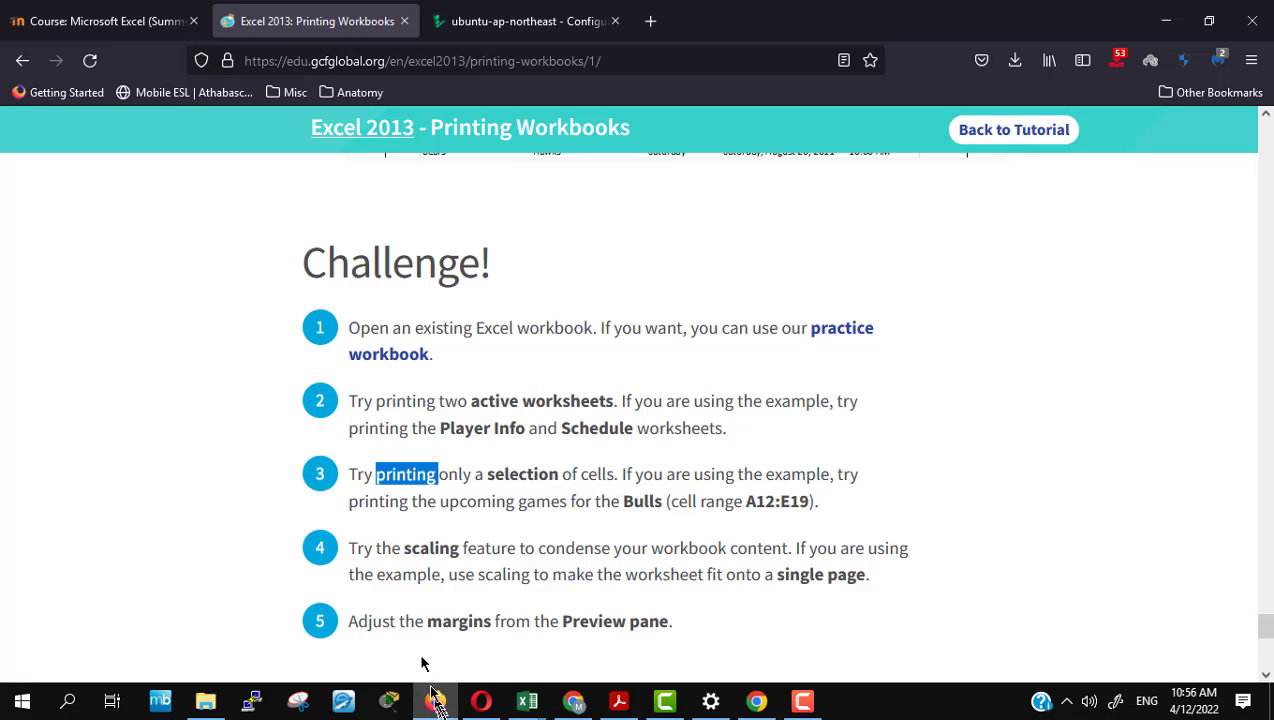
left_click(484, 470)
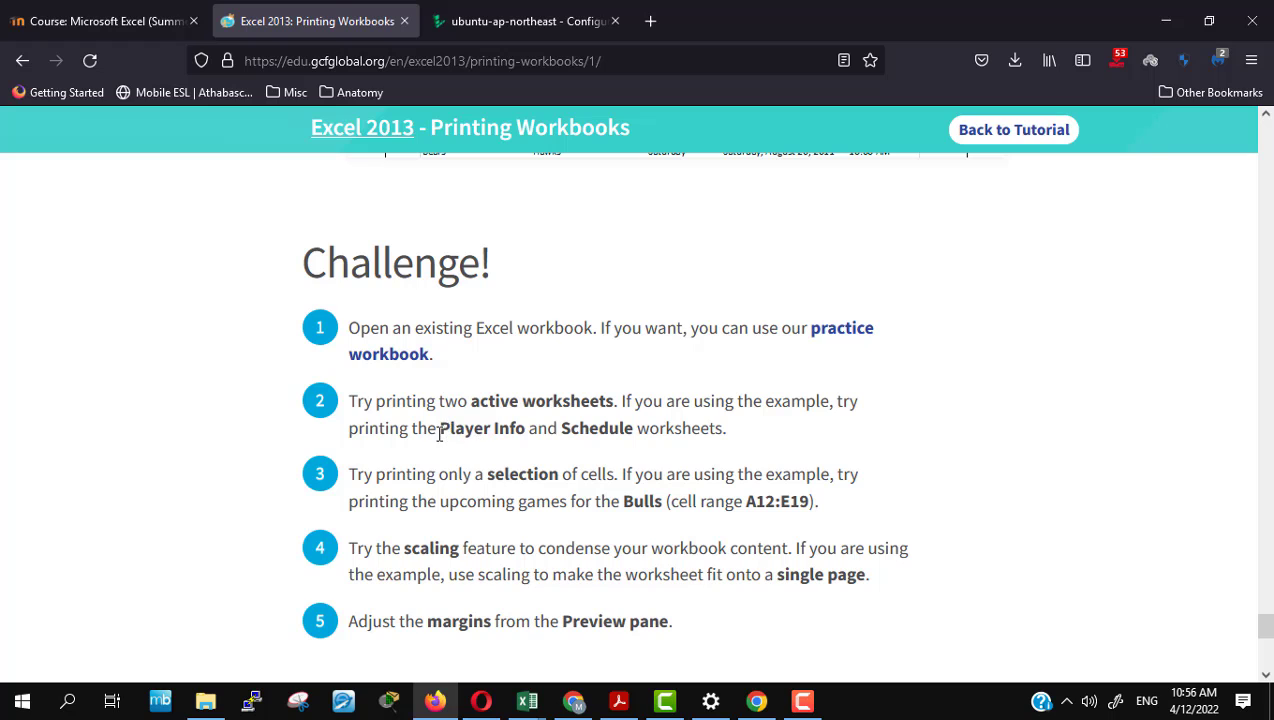
mouse_move(440, 428)
left_mouse_down()
mouse_move(518, 452)
mouse_move(540, 430)
left_mouse_up()
mouse_move(527, 700)
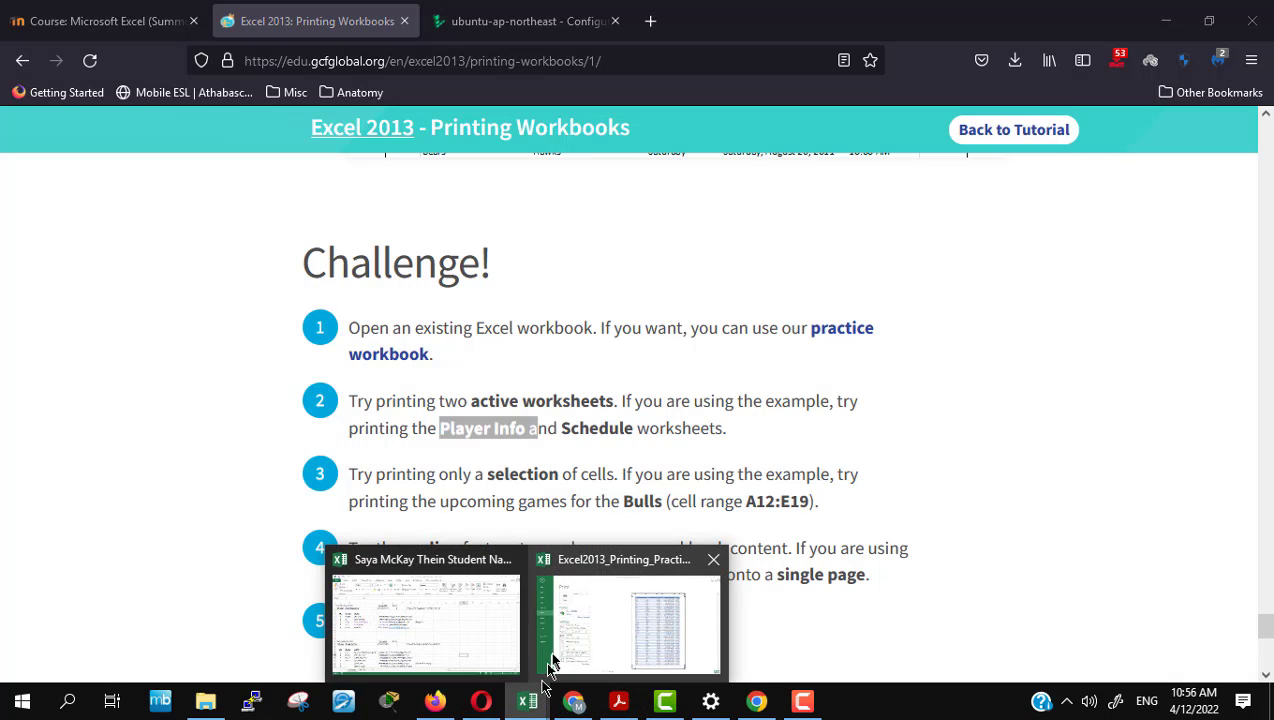
left_click(550, 658)
Step: Leave the print view and switch to Player Info, then back to Schedule
left_click(38, 33)
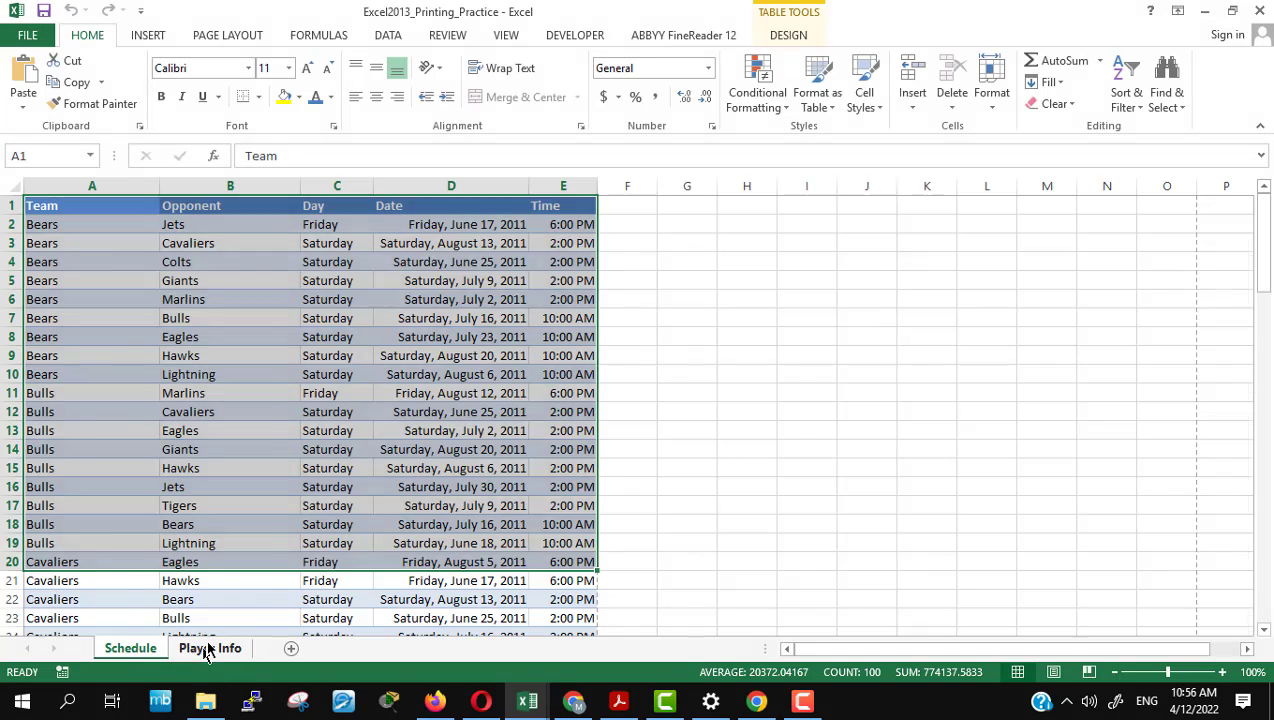
left_click(200, 649)
left_click(140, 649)
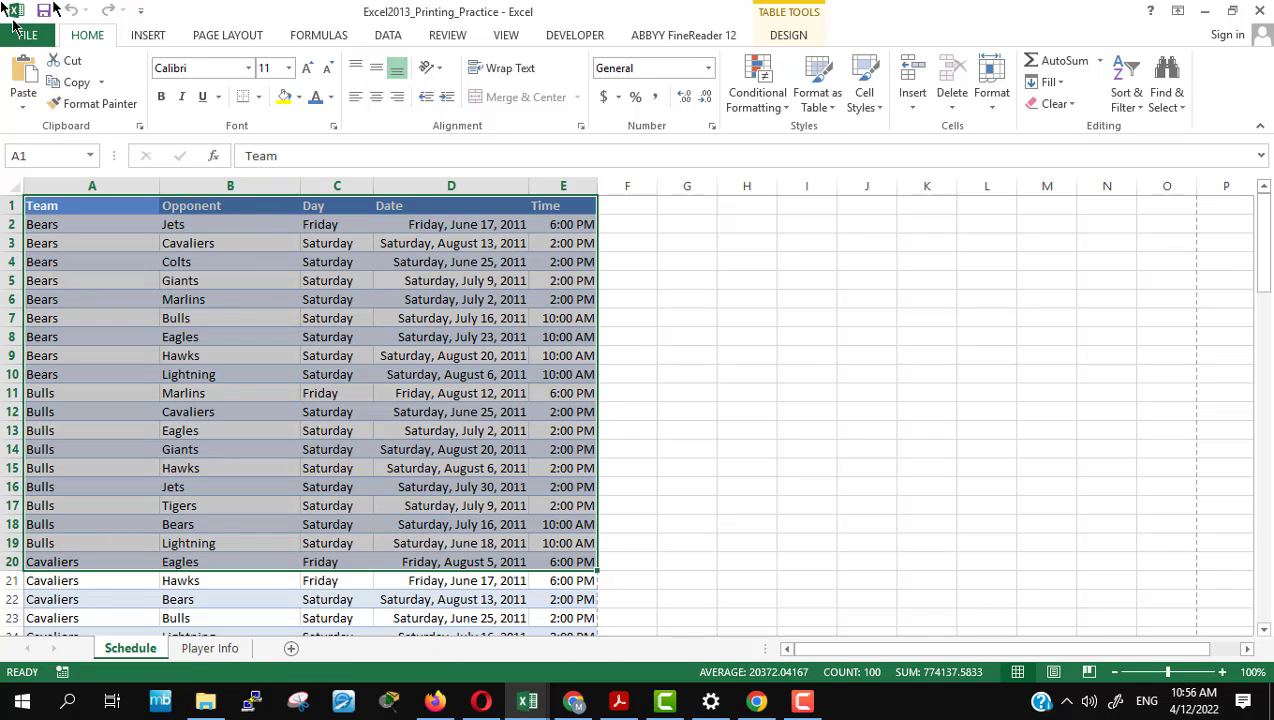
Step: In the Print pane, try Print Entire Workbook, then revert to Print Active Sheets
left_click(31, 36)
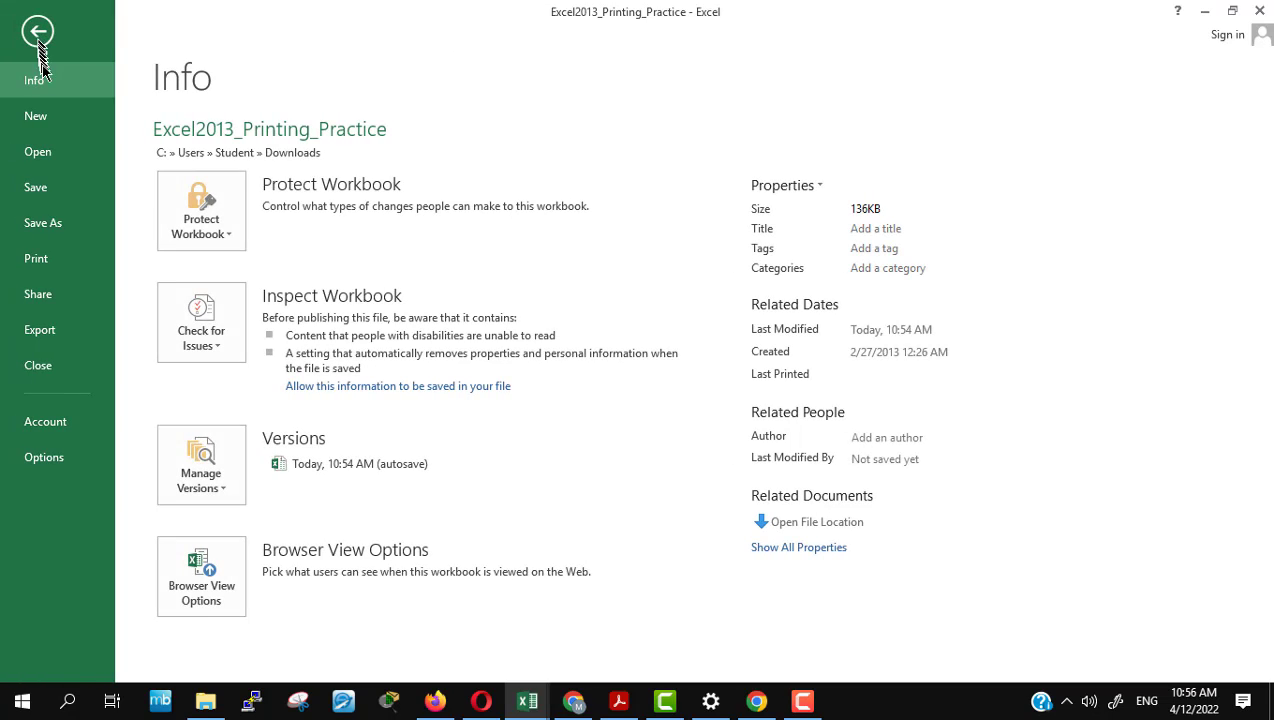
left_click(57, 258)
left_click(327, 364)
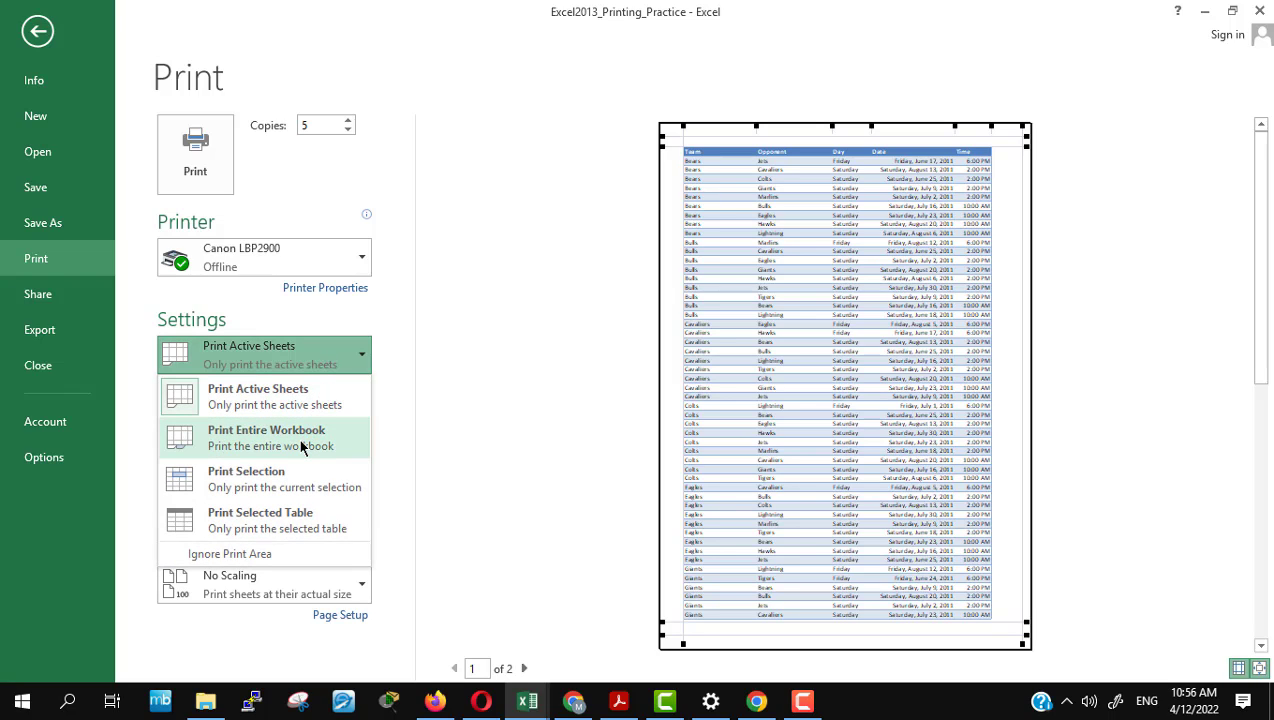
left_click(301, 446)
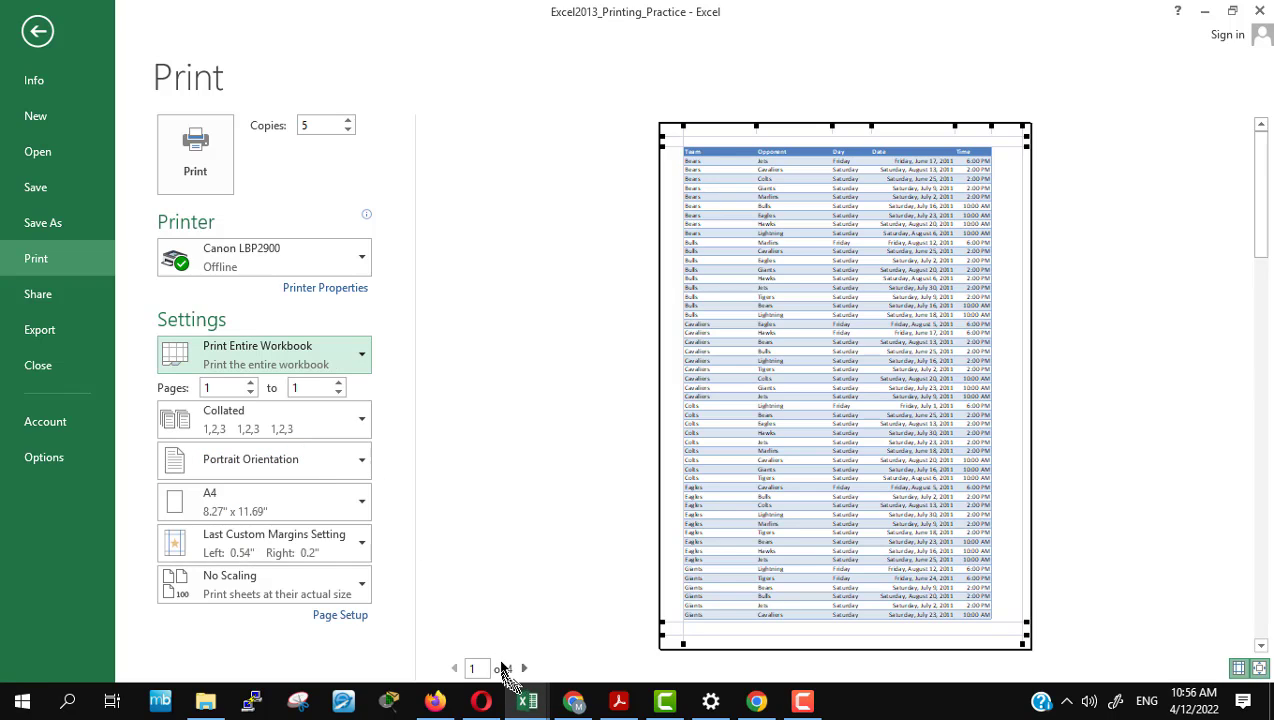
left_click(345, 356)
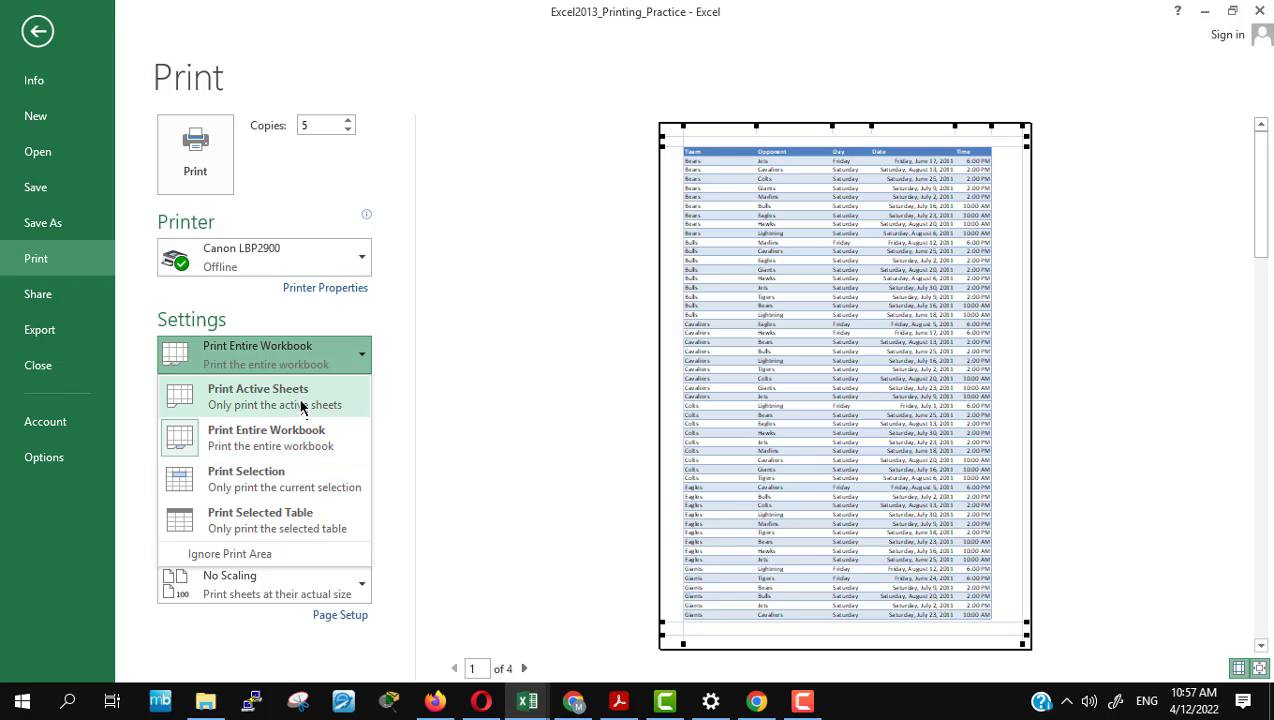
left_click(299, 397)
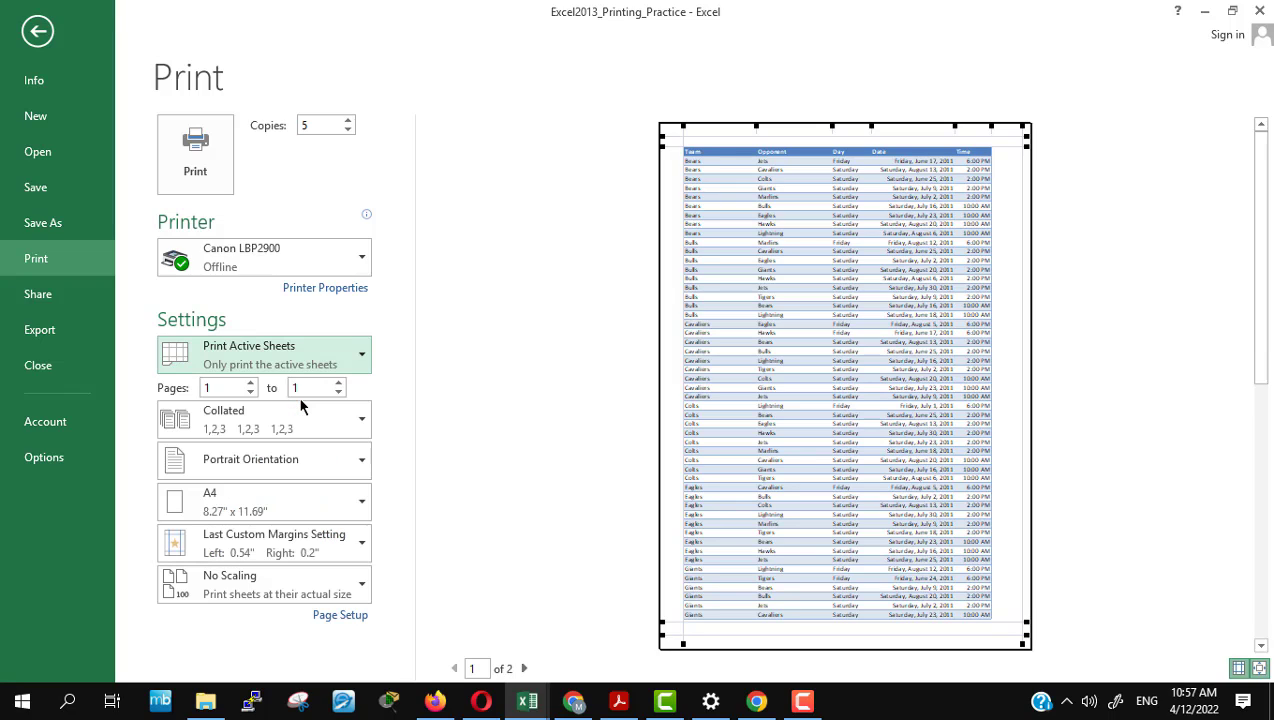
Step: Clear the A1:E20 selection, group Player Info with Schedule, and reopen the Print pane for both
left_click(37, 31)
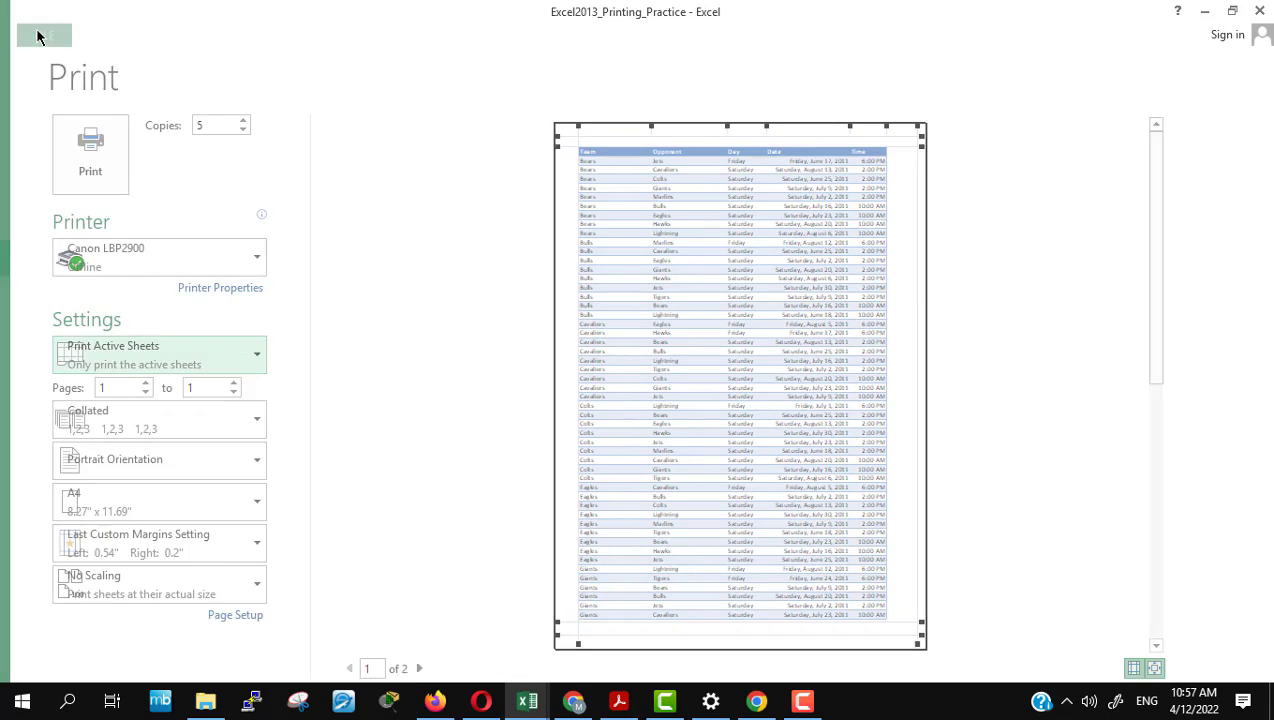
left_click(748, 561)
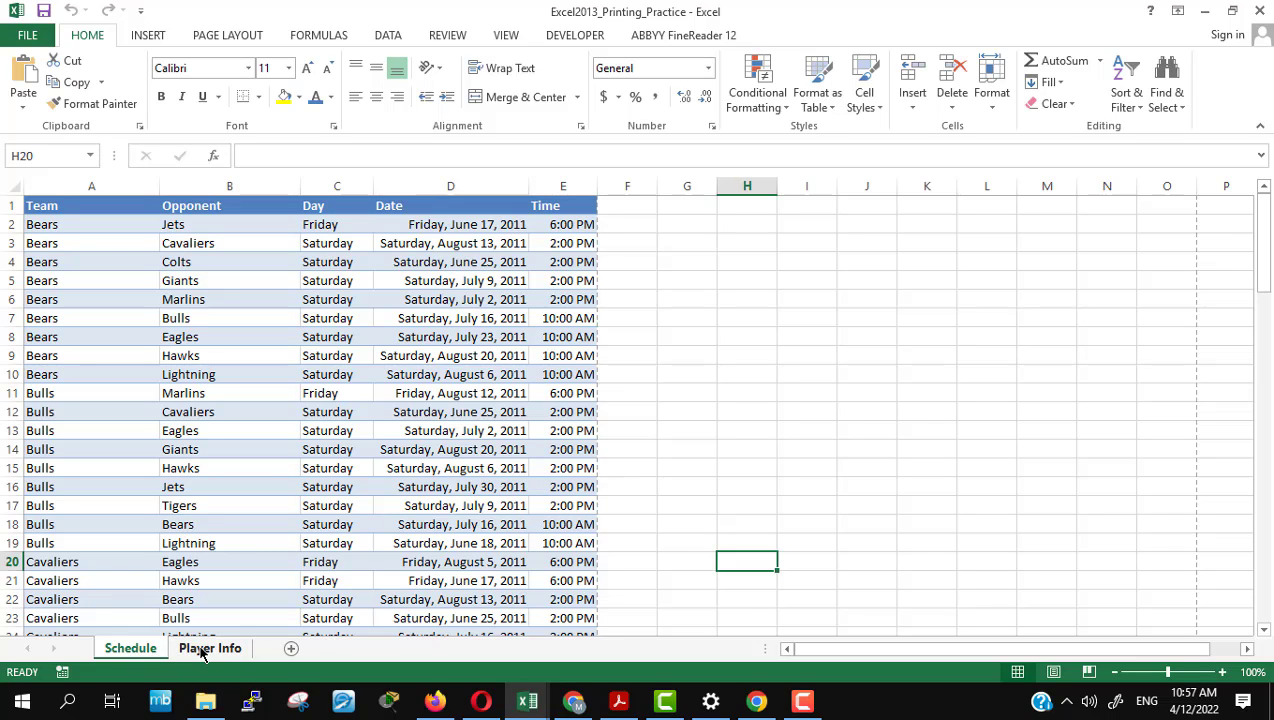
left_click(203, 650, "ctrl")
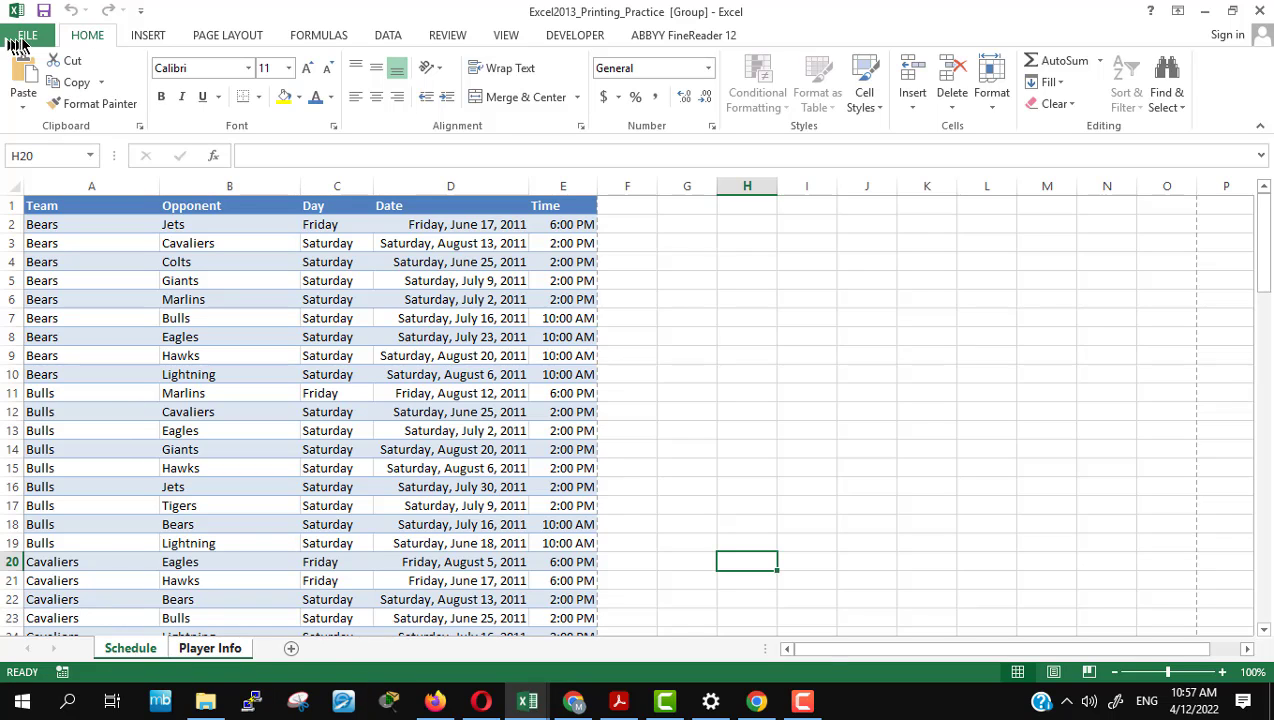
left_click(24, 38)
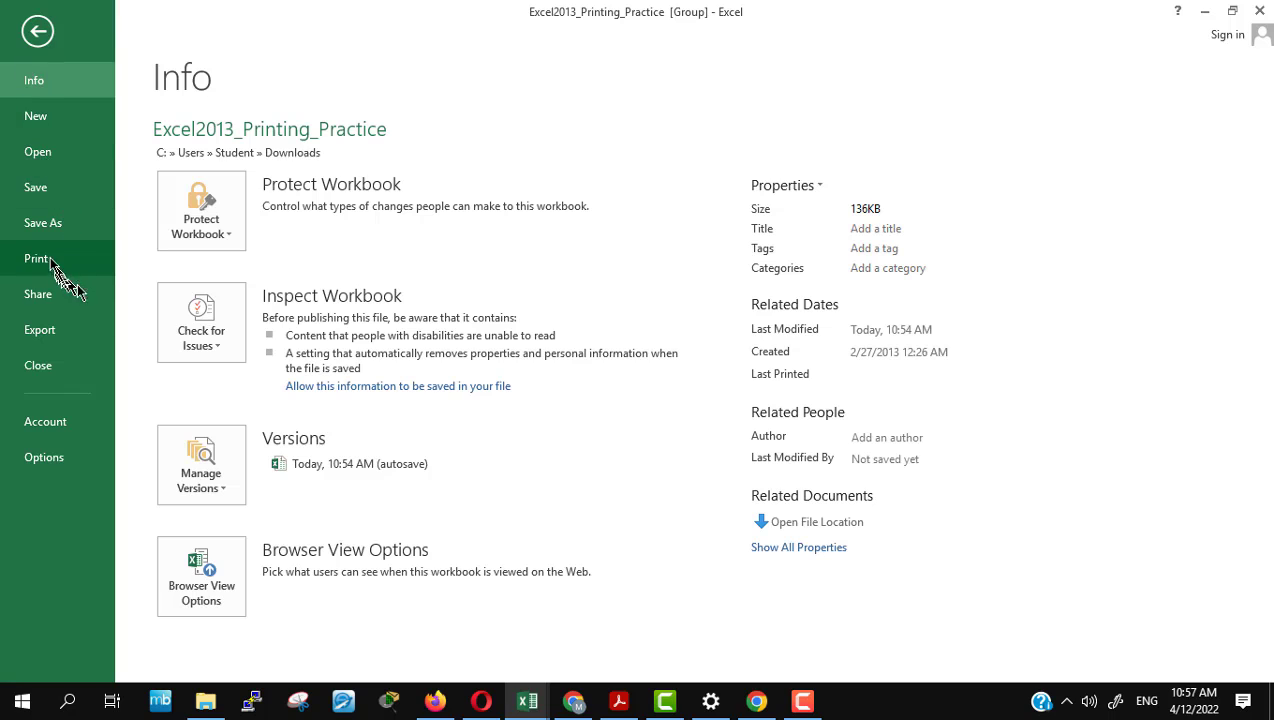
left_click(38, 259)
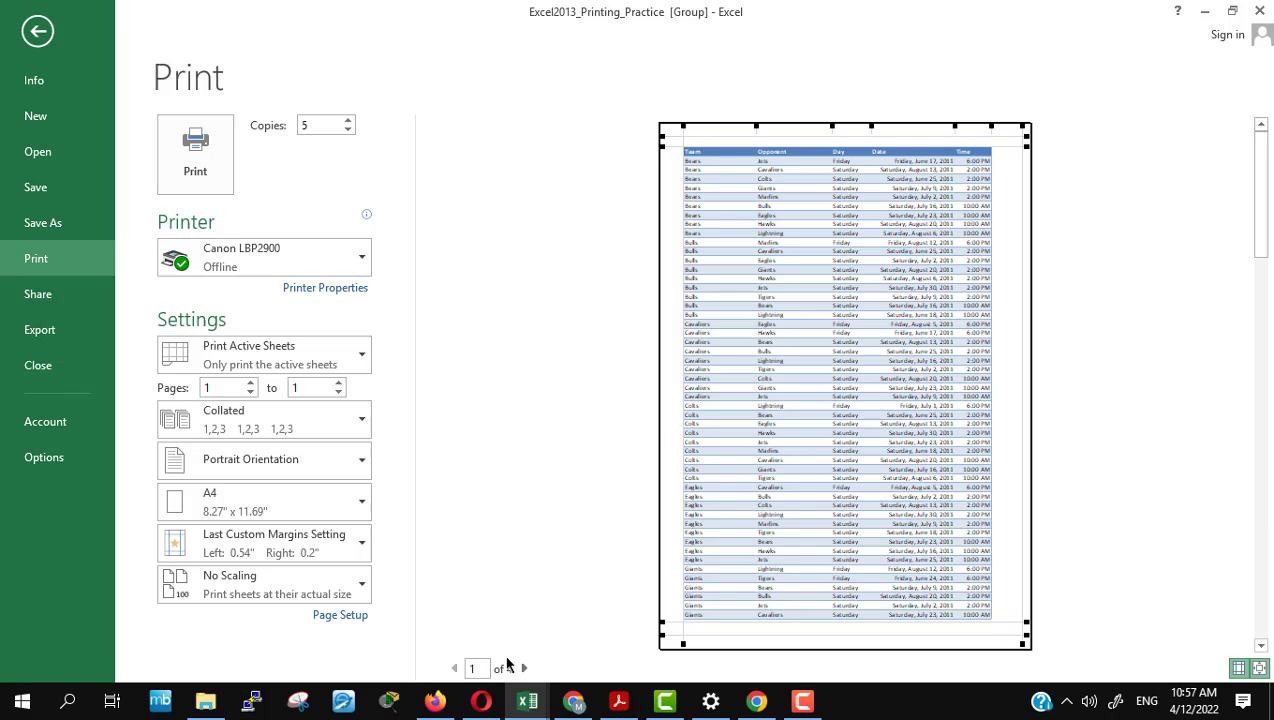
left_click(435, 701)
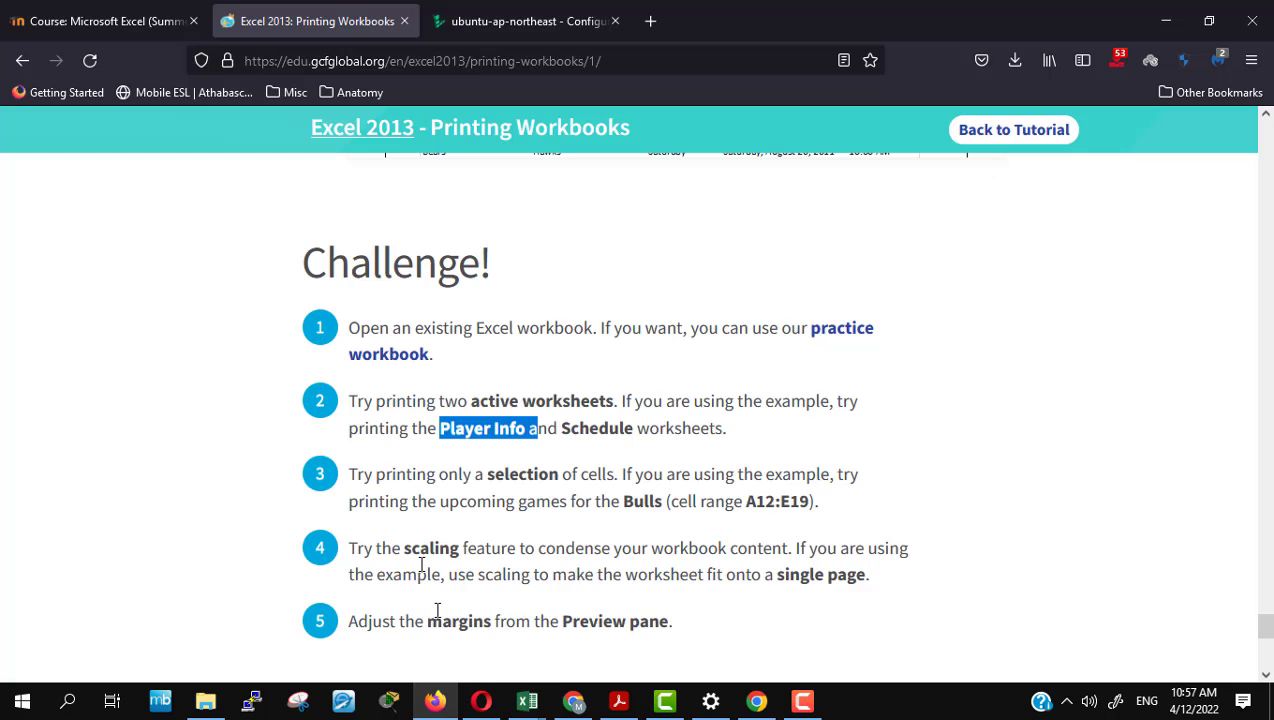
left_click(470, 477)
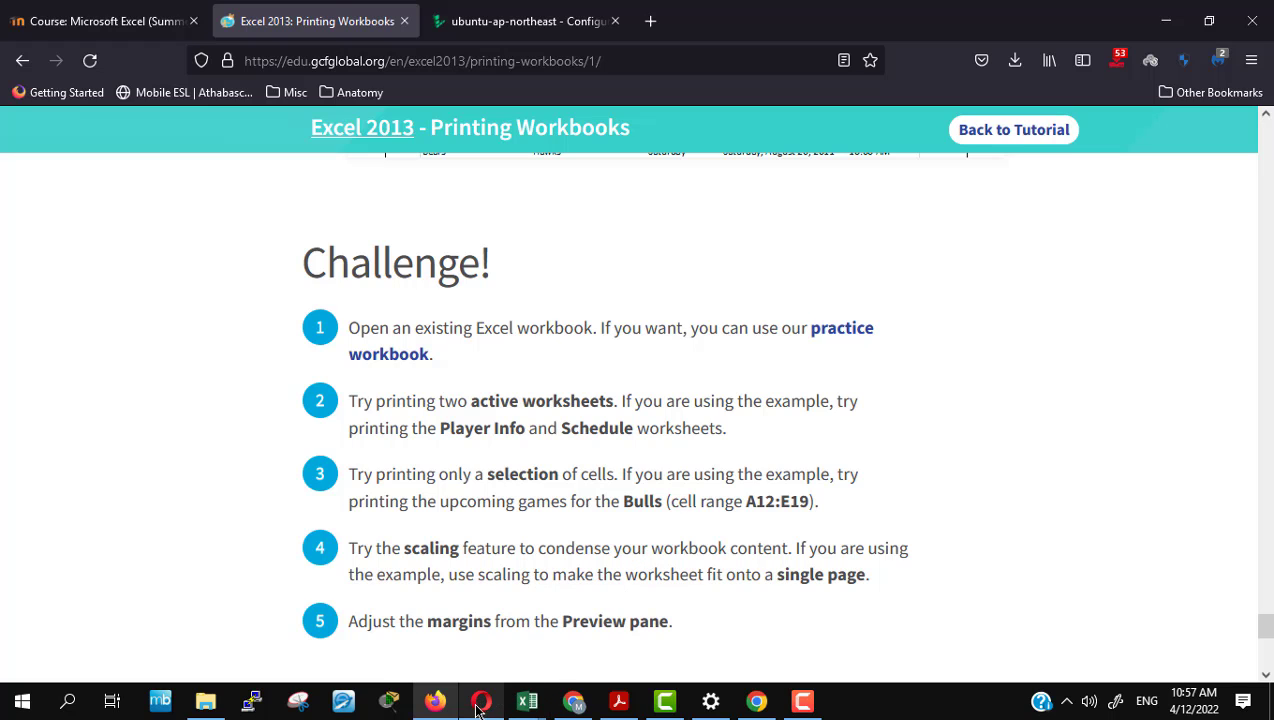
mouse_move(435, 705)
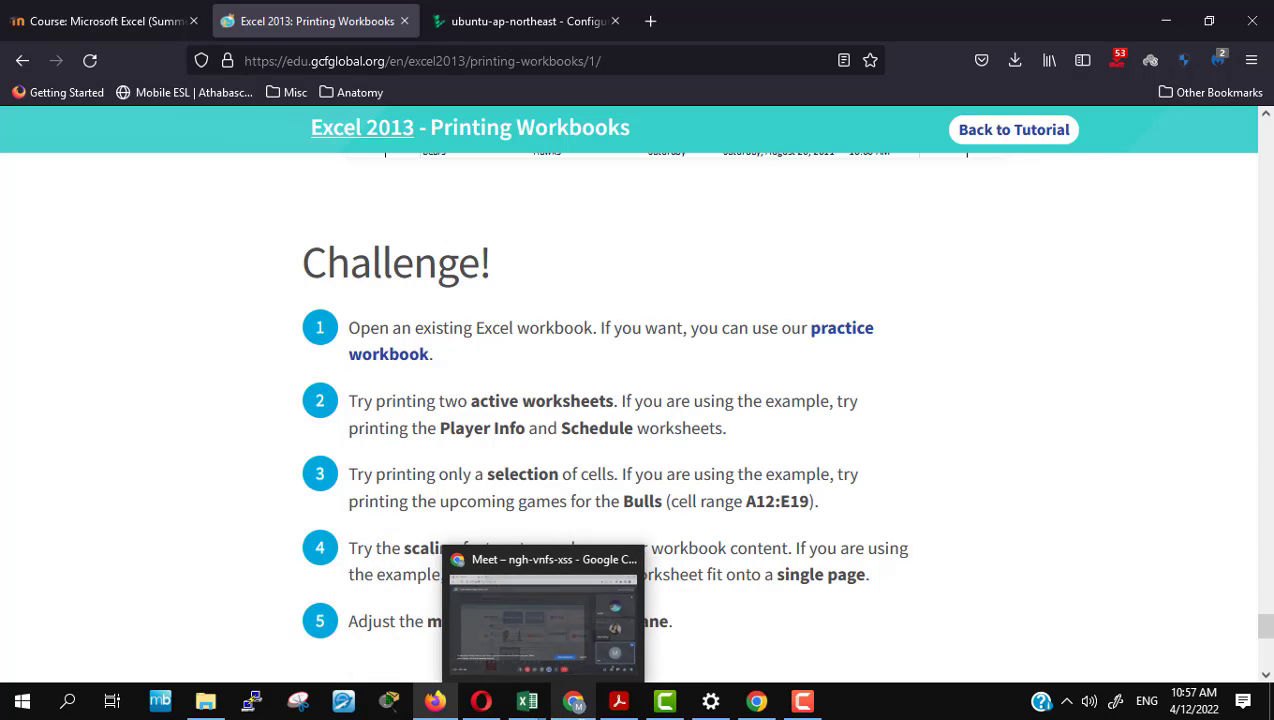
Step: Bring the Meet call forward, stop presenting the screen, and open the screen recorder's controls
left_click(573, 705)
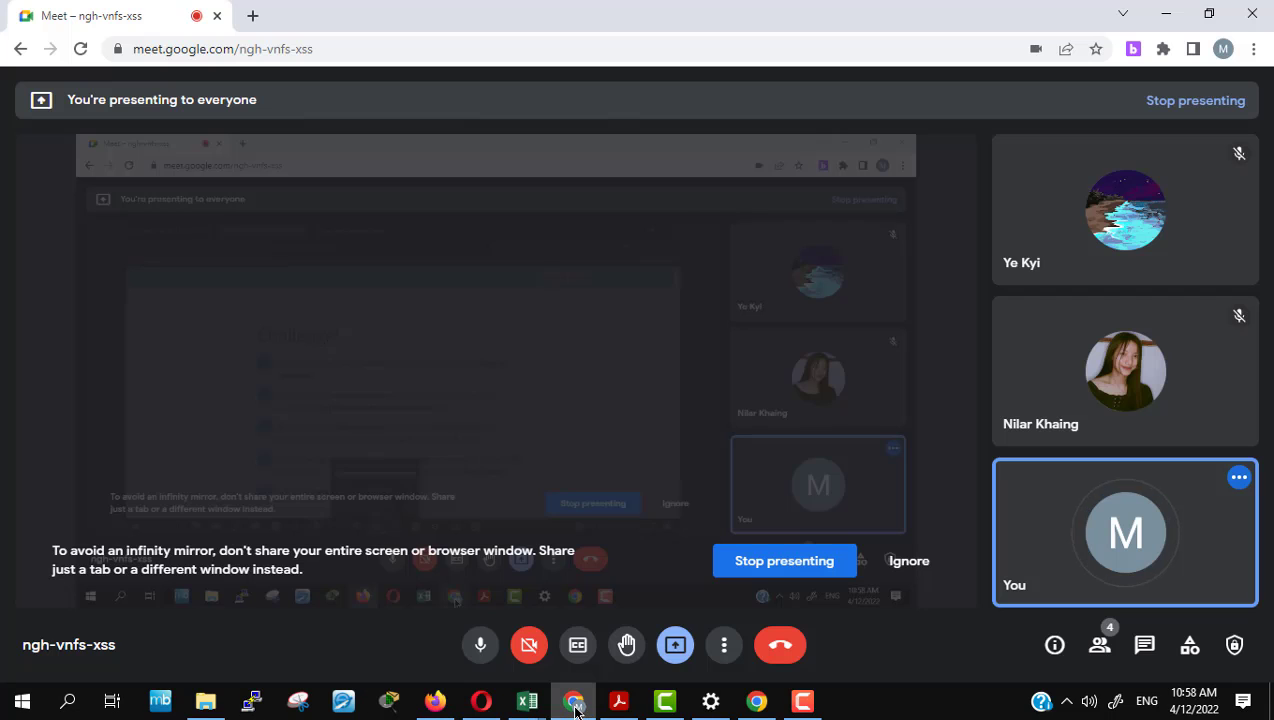
left_click(765, 574)
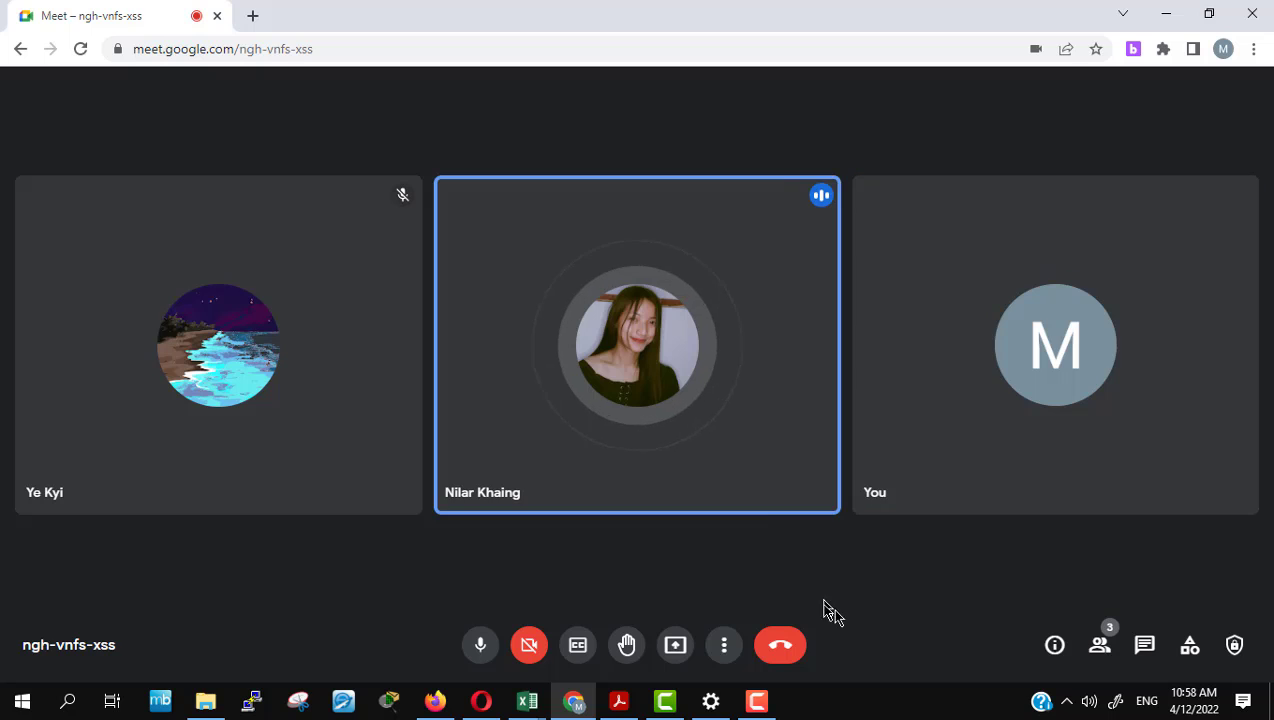
left_click(757, 701)
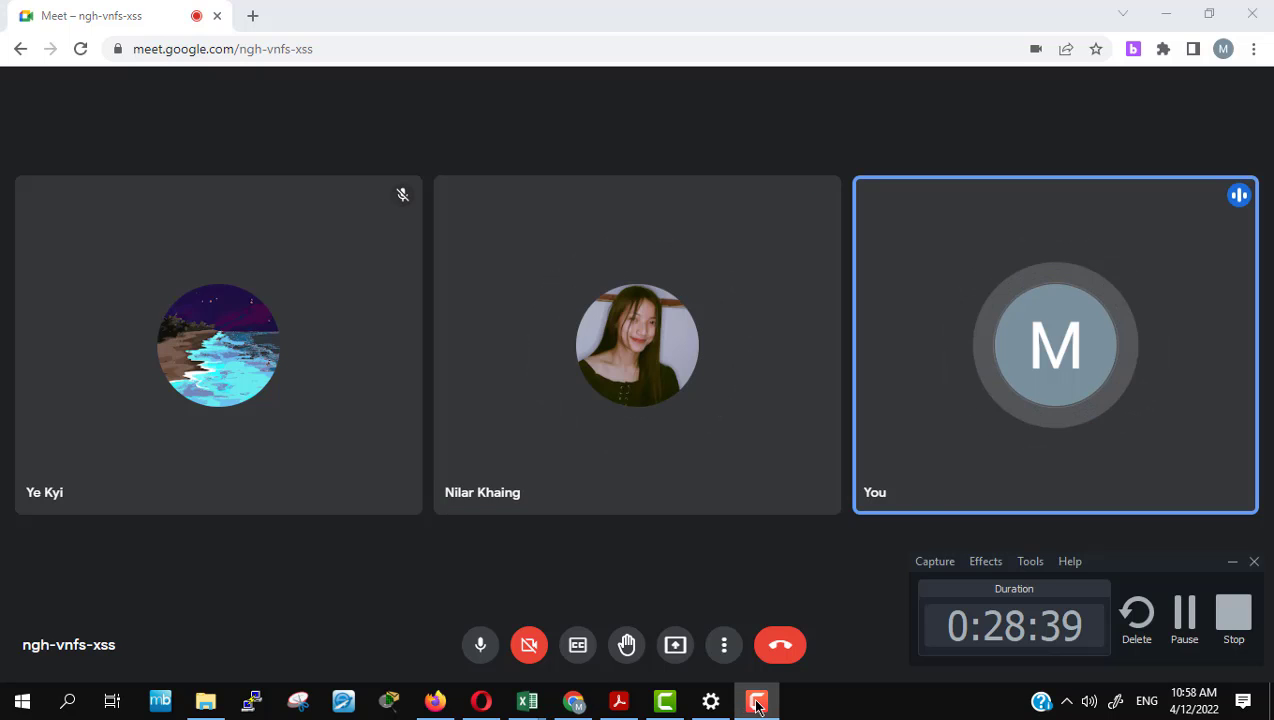